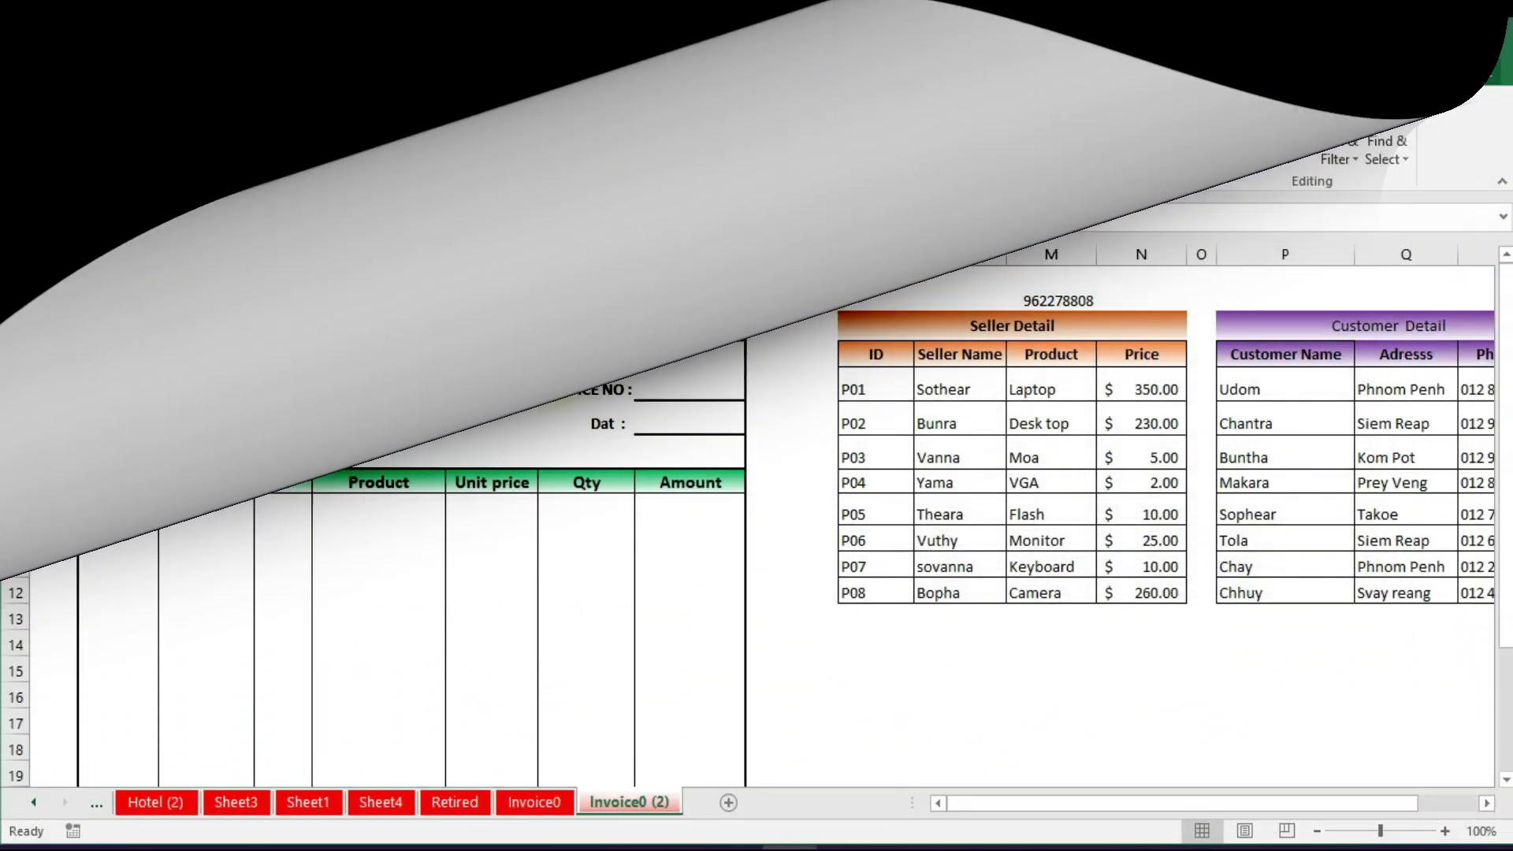
Enter 'ID' as the first column header of the Seller Detail table
{"action": "scroll", "coordinate": [523, 426], "scroll_direction": "down", "scroll_amount": 1}
{"action": "scroll", "coordinate": [520, 442], "scroll_direction": "down", "scroll_amount": 1}
{"action": "scroll", "coordinate": [490, 488], "scroll_direction": "up", "scroll_amount": 2}
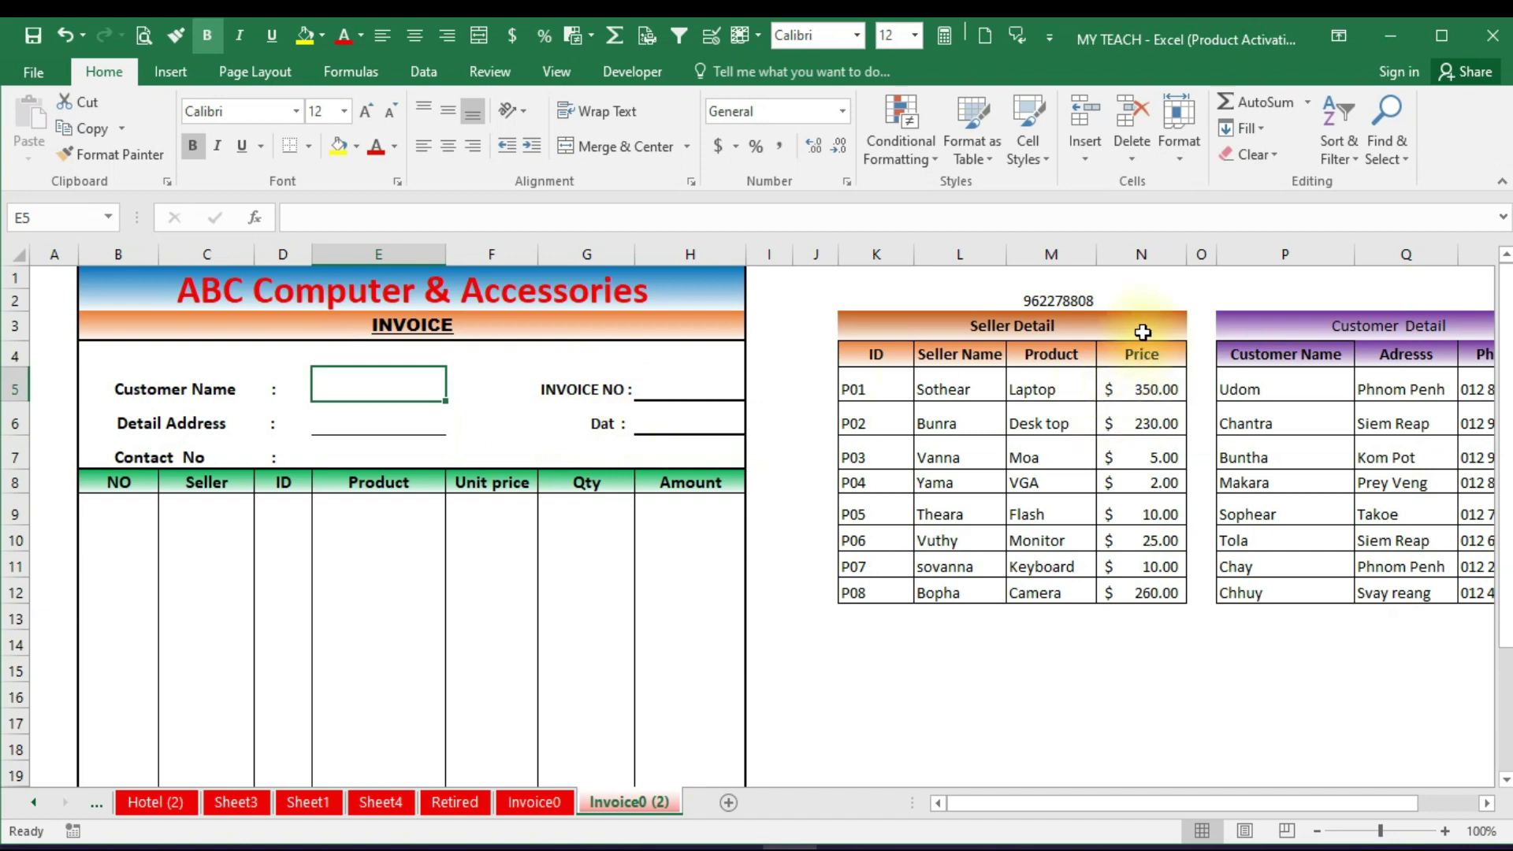
{"action": "left_click", "coordinate": [1139, 280]}
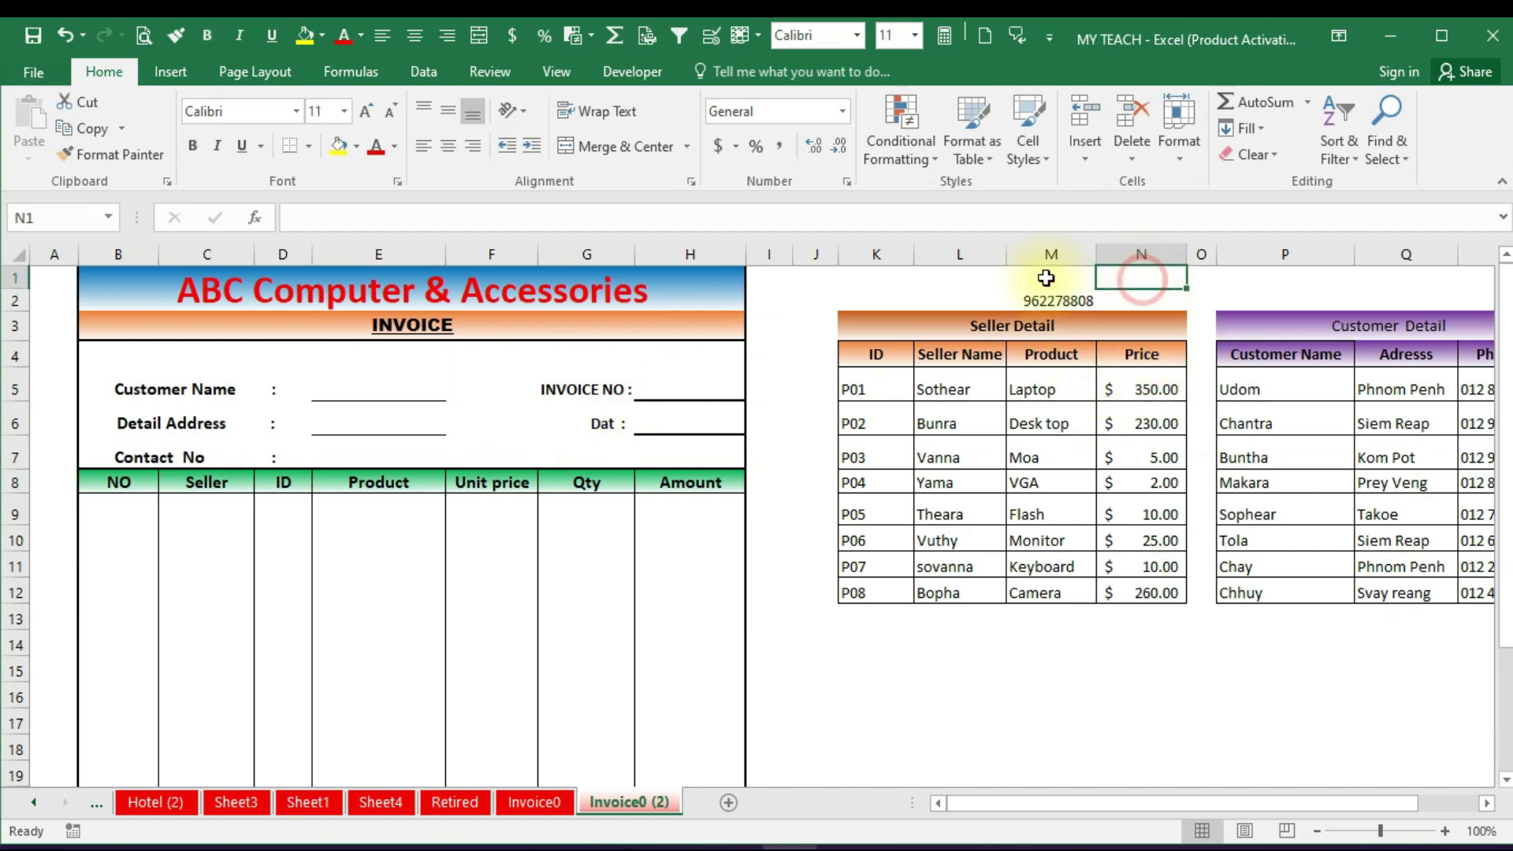
{"action": "left_click", "coordinate": [989, 323]}
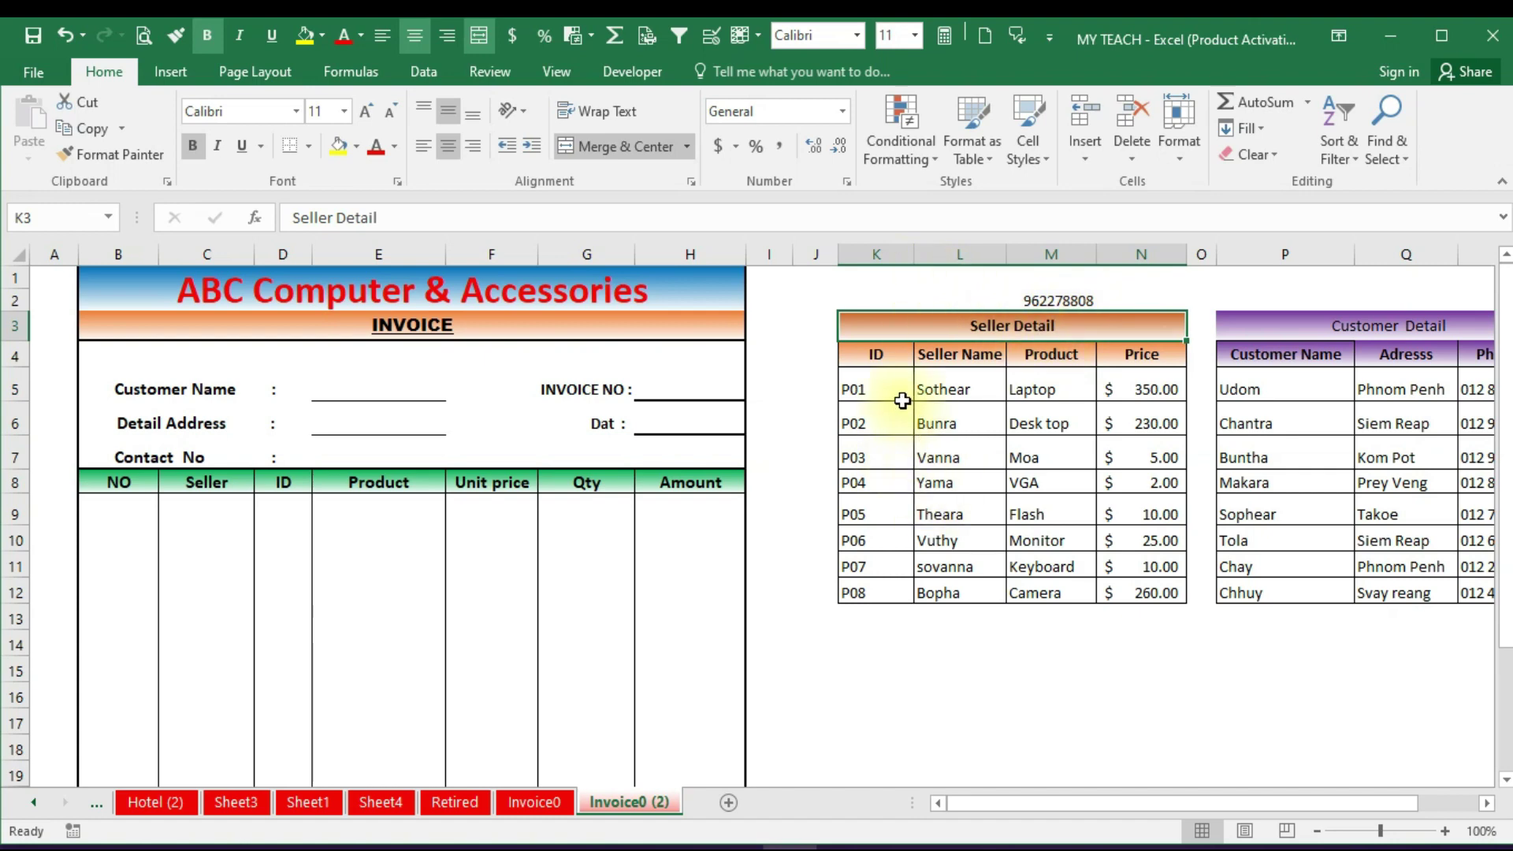
{"action": "left_click", "coordinate": [880, 354]}
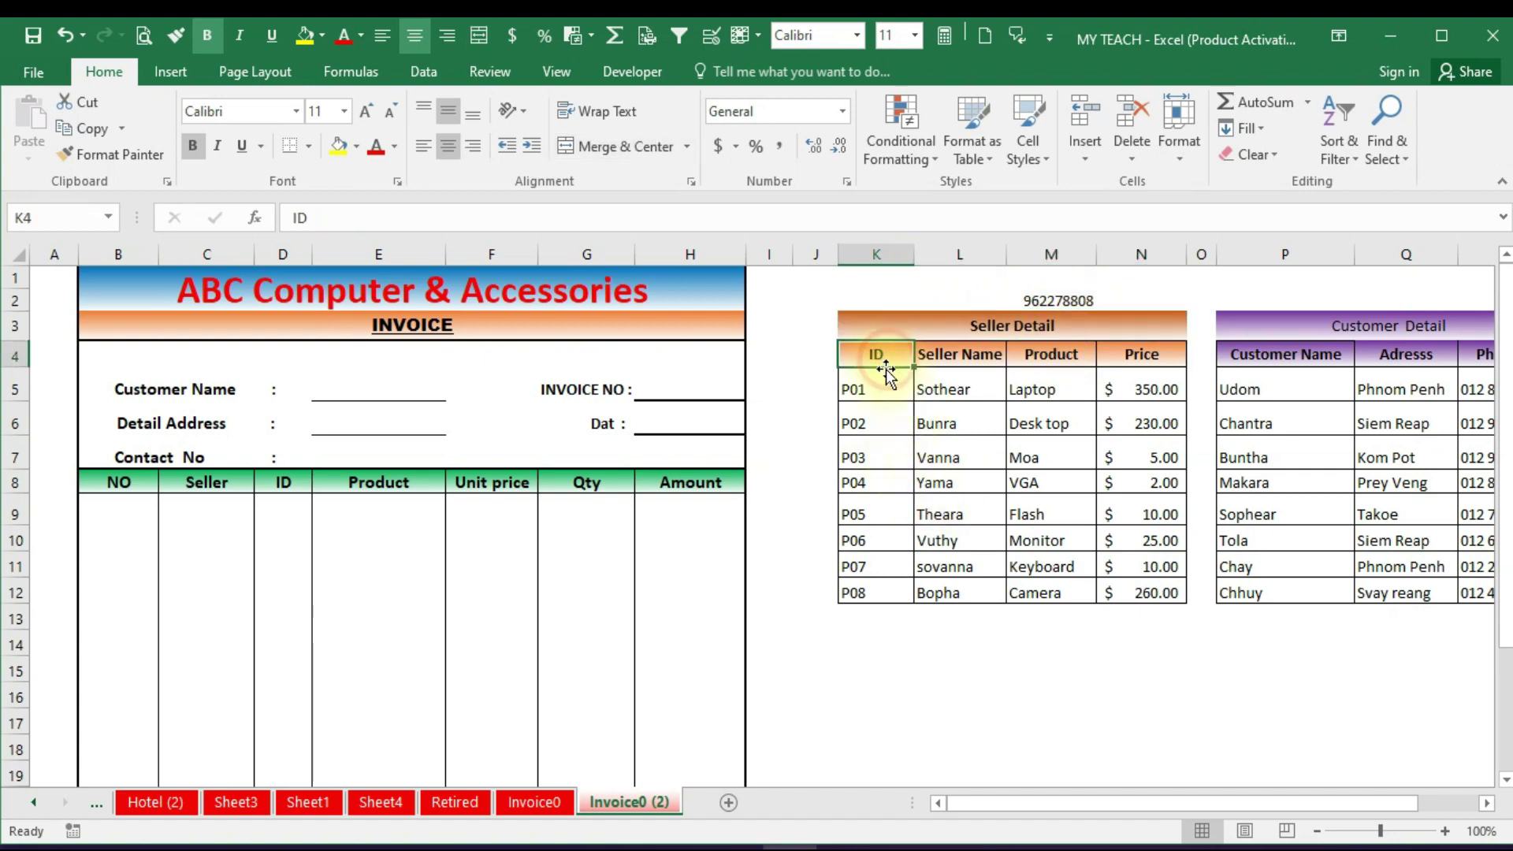
{"action": "type", "text": "ID"}
{"action": "key", "text": "ctrl+Return"}
Highlight the eight seller names and the seller IDs P01 to P08
{"action": "left_click", "coordinate": [886, 391]}
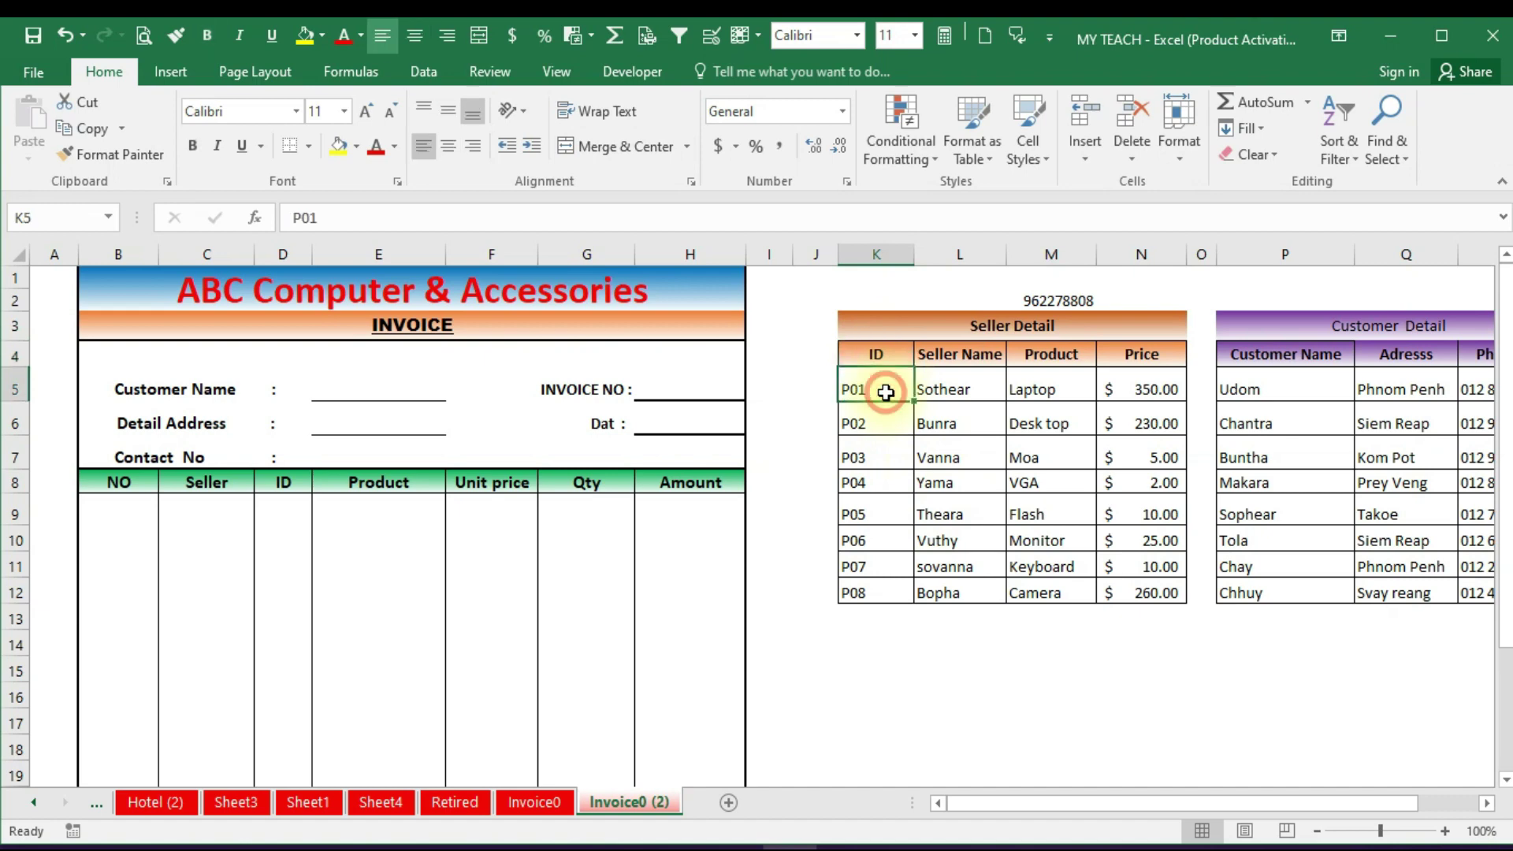
{"action": "left_click", "coordinate": [958, 386]}
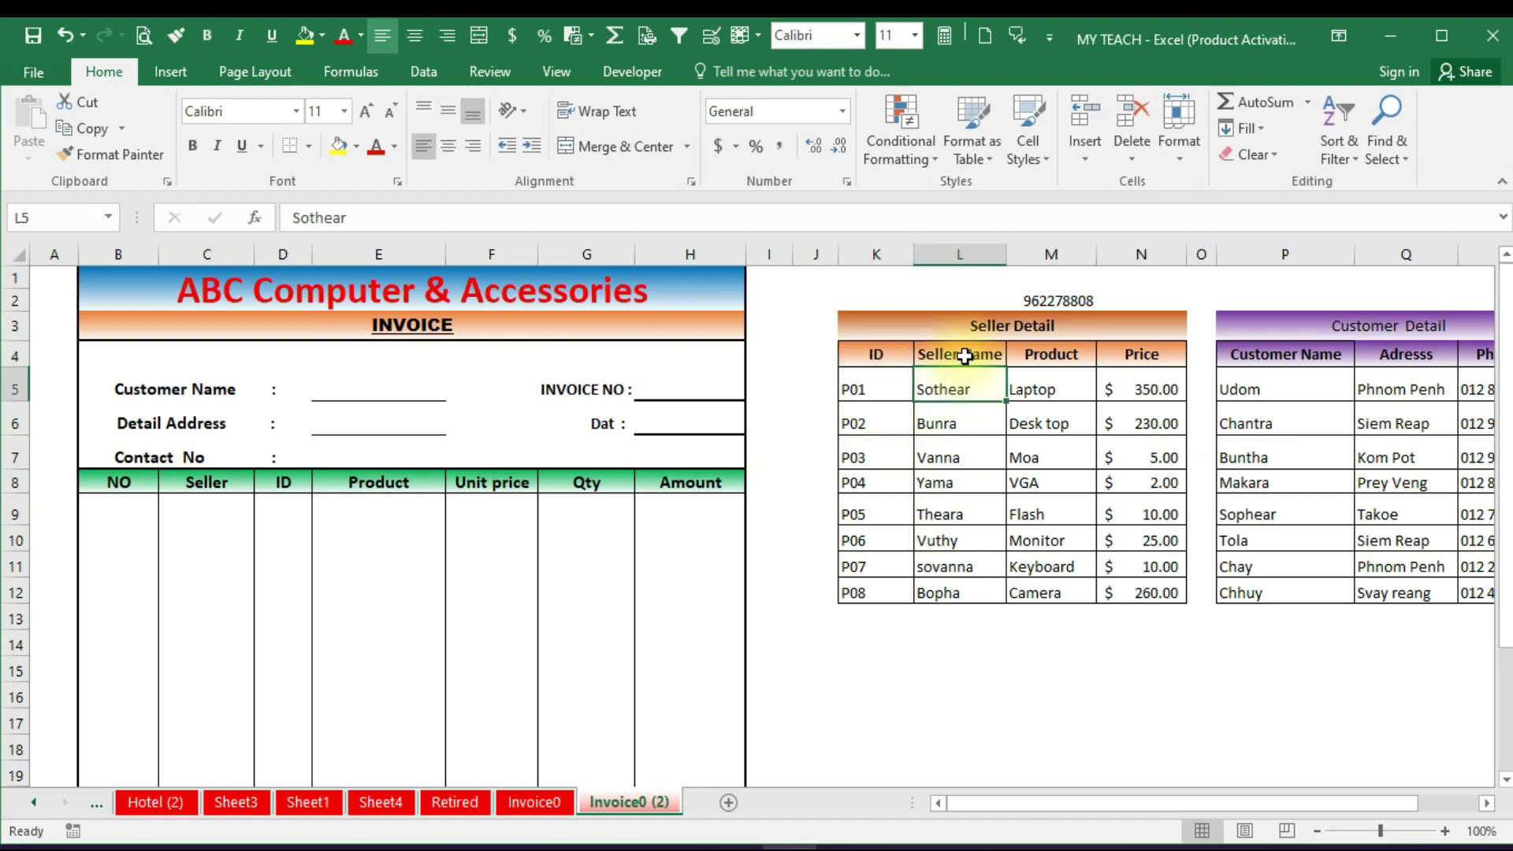
{"action": "left_click", "coordinate": [962, 353]}
{"action": "left_click_drag", "start_coordinate": [957, 388], "coordinate": [965, 565]}
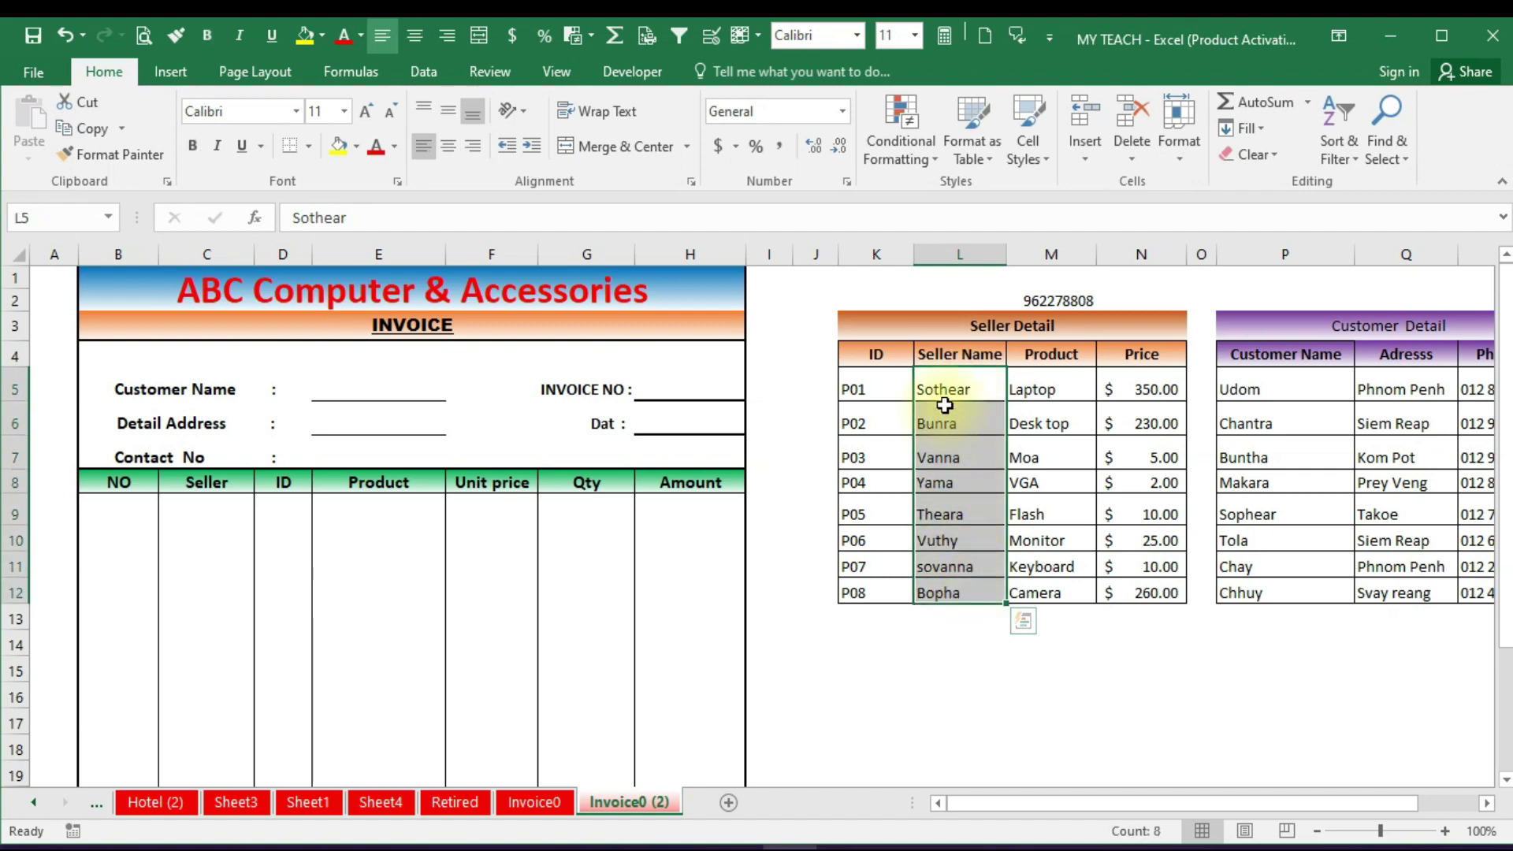
{"action": "left_click", "coordinate": [949, 386]}
{"action": "left_click_drag", "start_coordinate": [948, 387], "coordinate": [953, 581]}
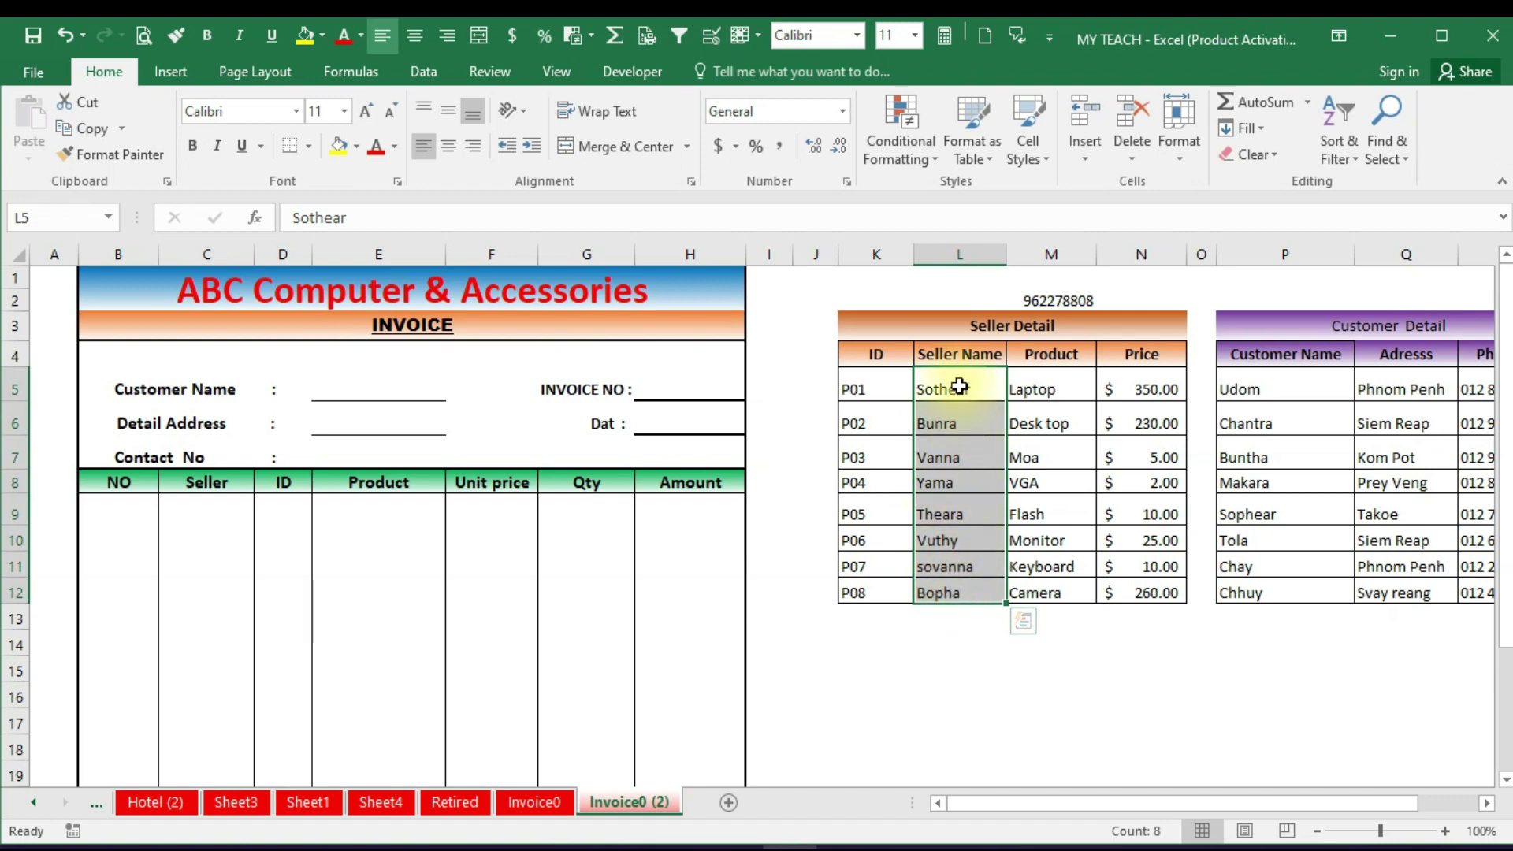
{"action": "left_click_drag", "start_coordinate": [956, 386], "coordinate": [991, 592]}
{"action": "left_click_drag", "start_coordinate": [871, 388], "coordinate": [888, 591]}
{"action": "left_click_drag", "start_coordinate": [867, 386], "coordinate": [875, 591]}
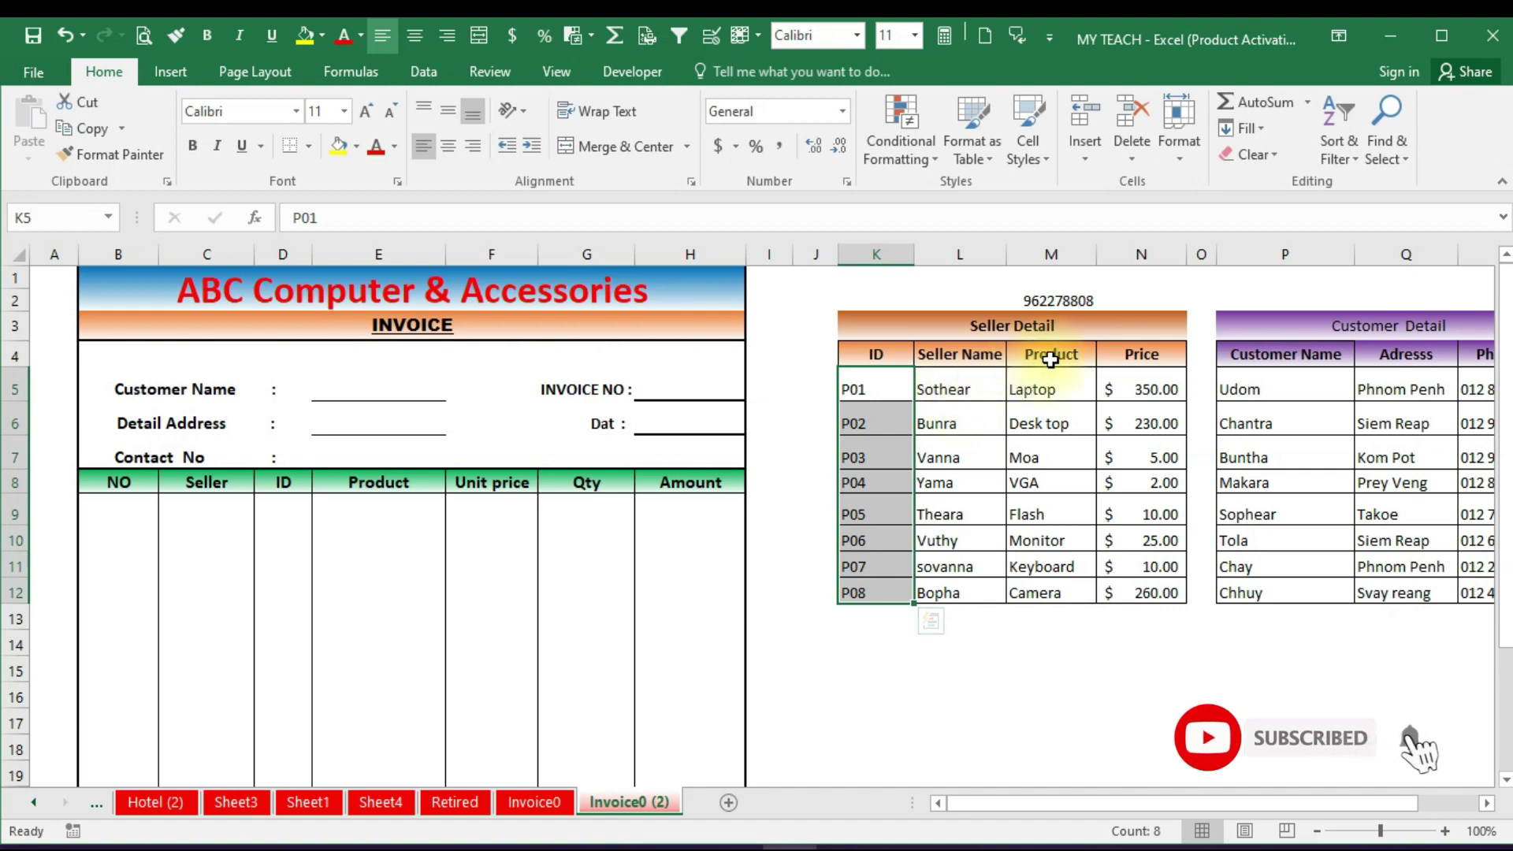
Go over the Product and Price columns, including row 5's Laptop priced 350.00
{"action": "left_click", "coordinate": [1051, 359]}
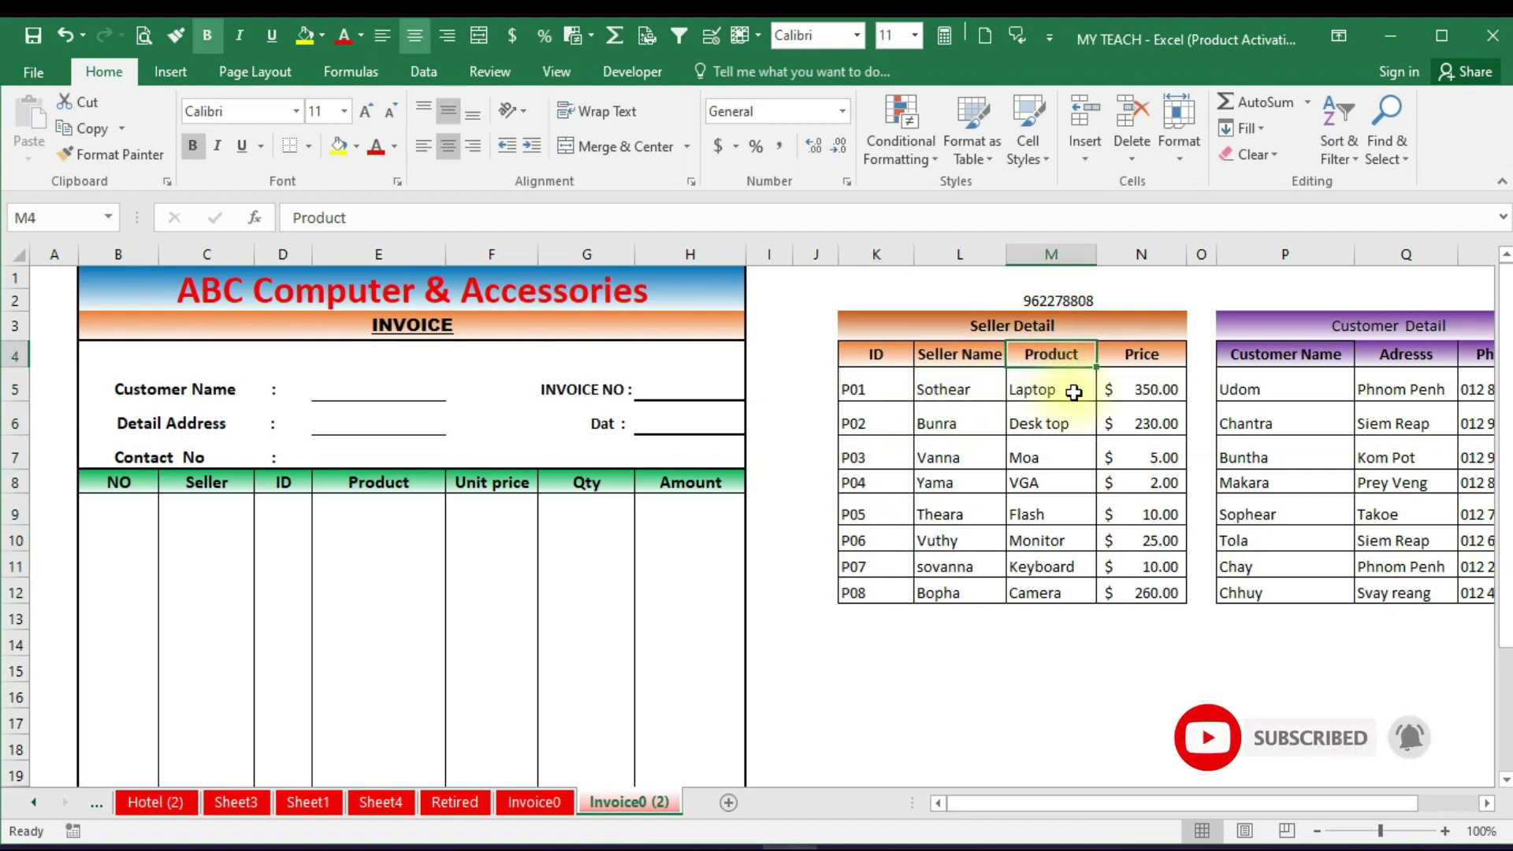
{"action": "left_click_drag", "start_coordinate": [1064, 390], "coordinate": [1067, 587]}
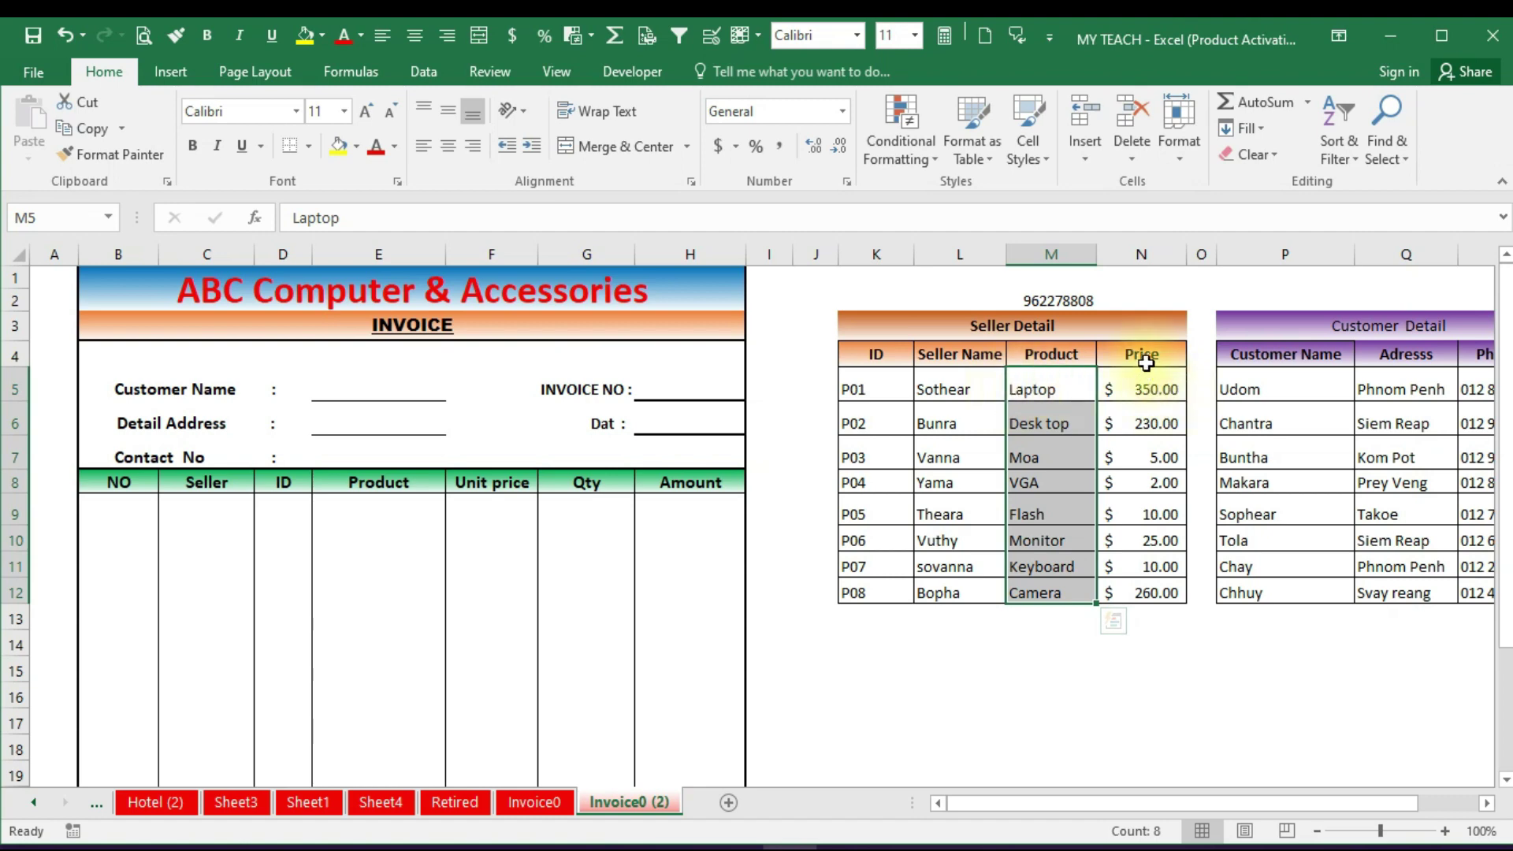
{"action": "left_click", "coordinate": [1144, 356]}
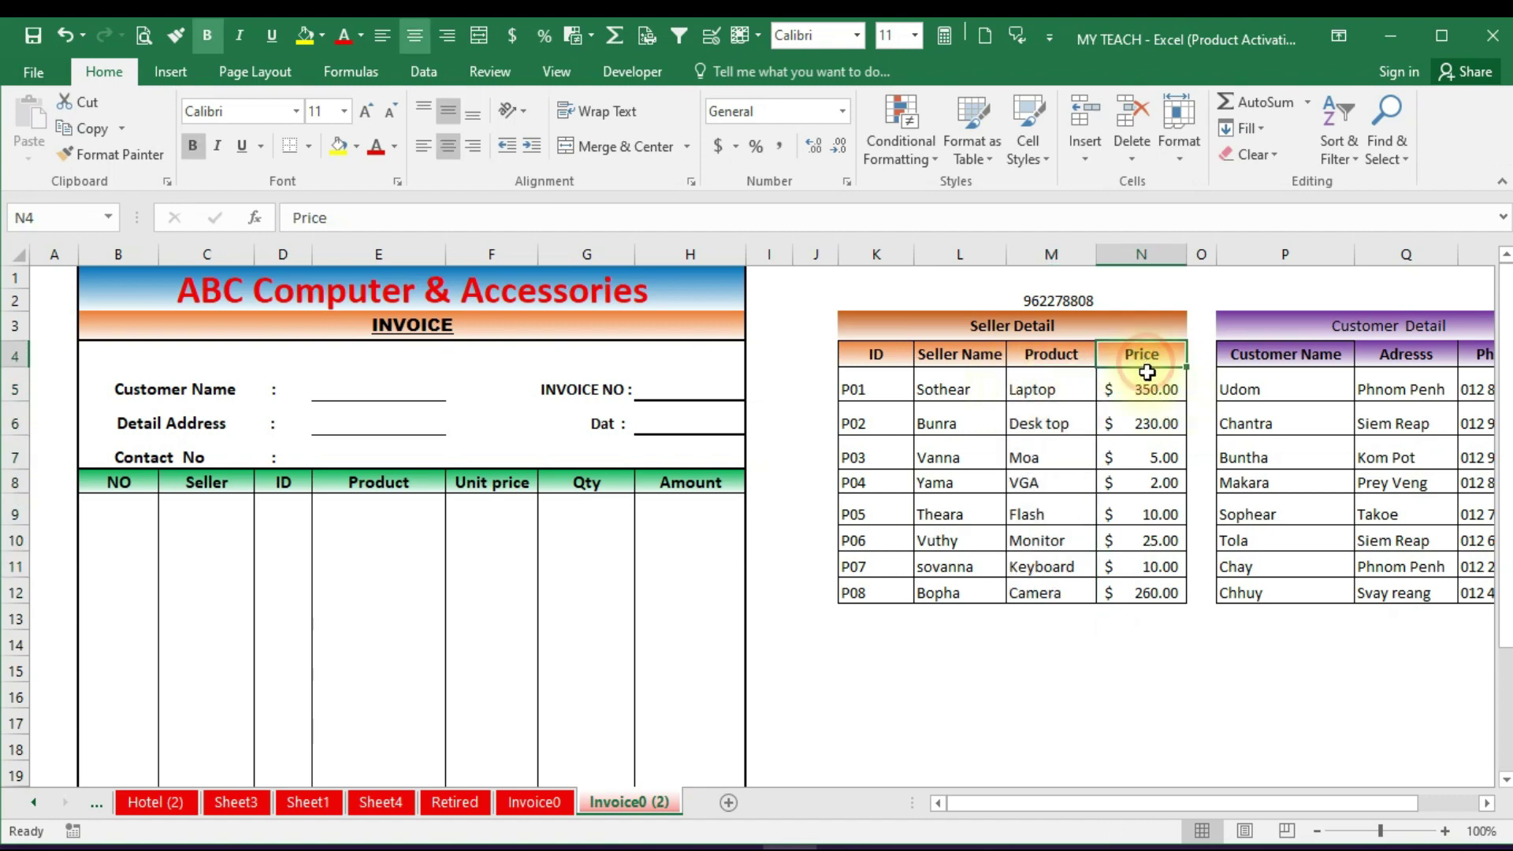
{"action": "left_click", "coordinate": [889, 398]}
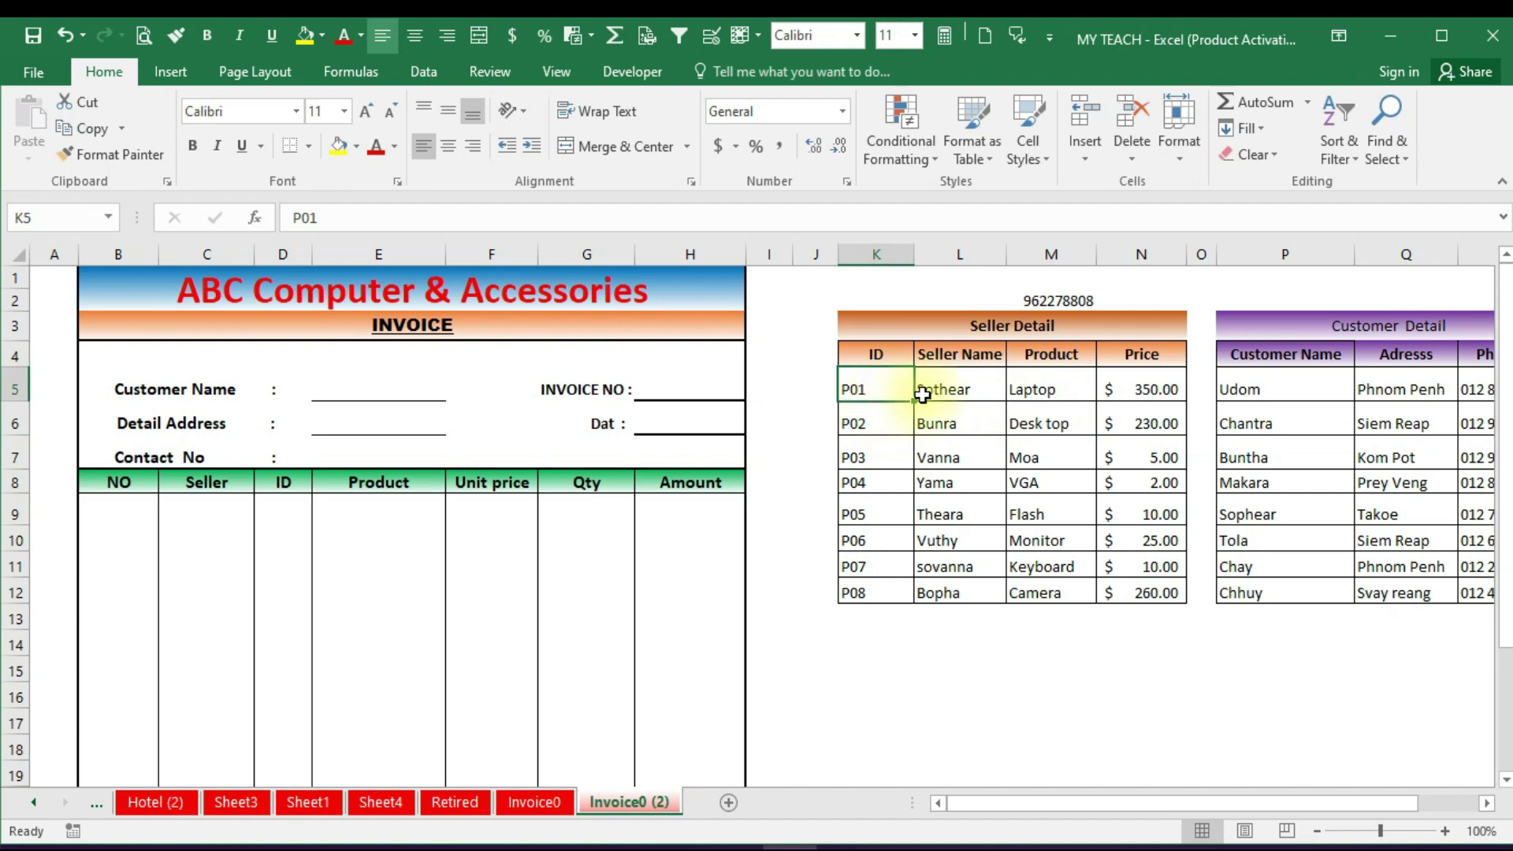
{"action": "left_click", "coordinate": [973, 390]}
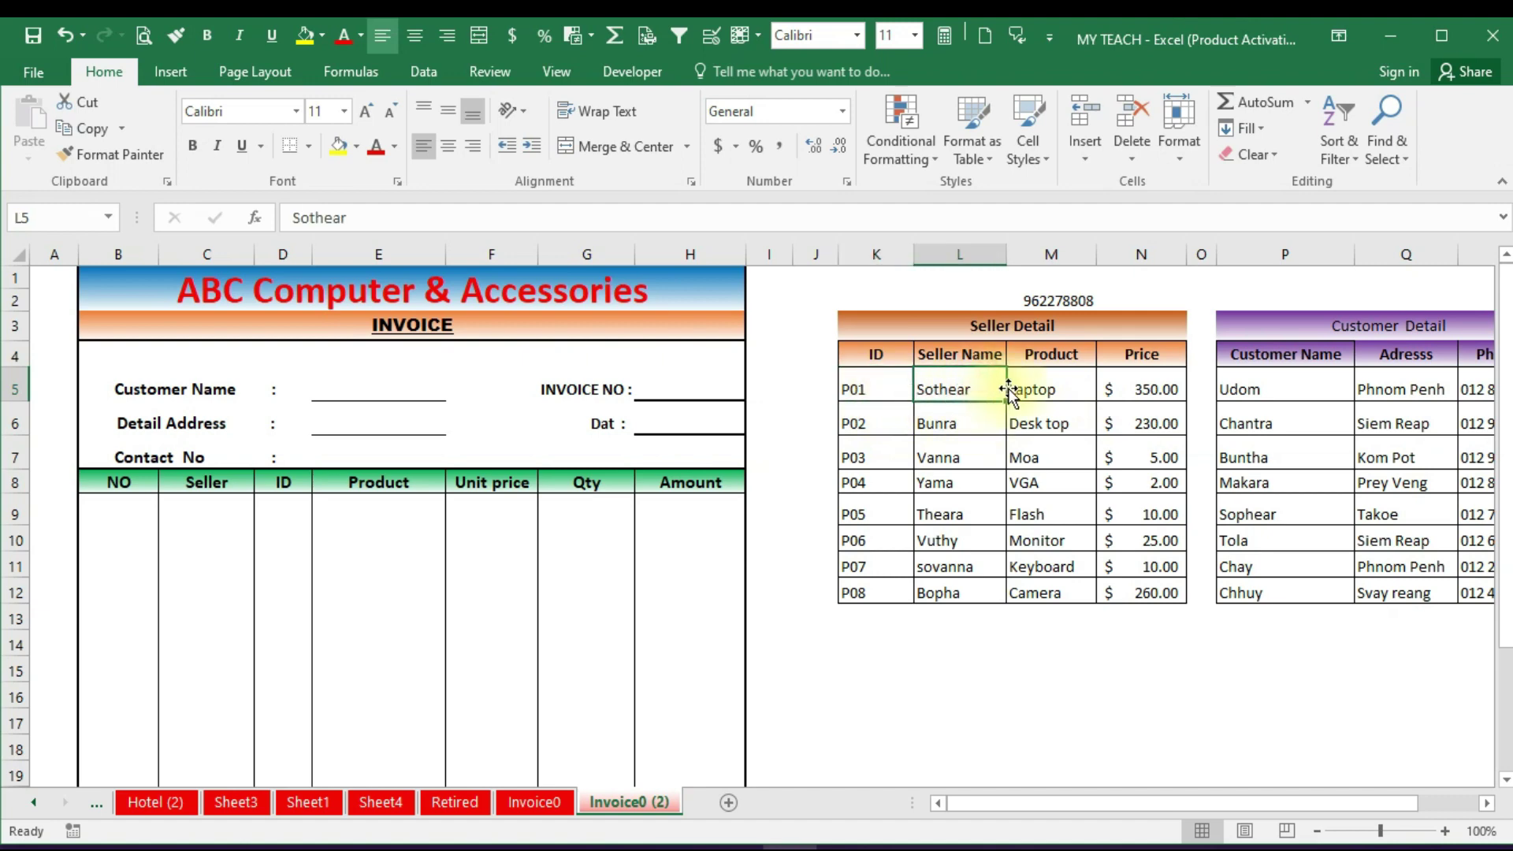
{"action": "left_click", "coordinate": [1048, 390]}
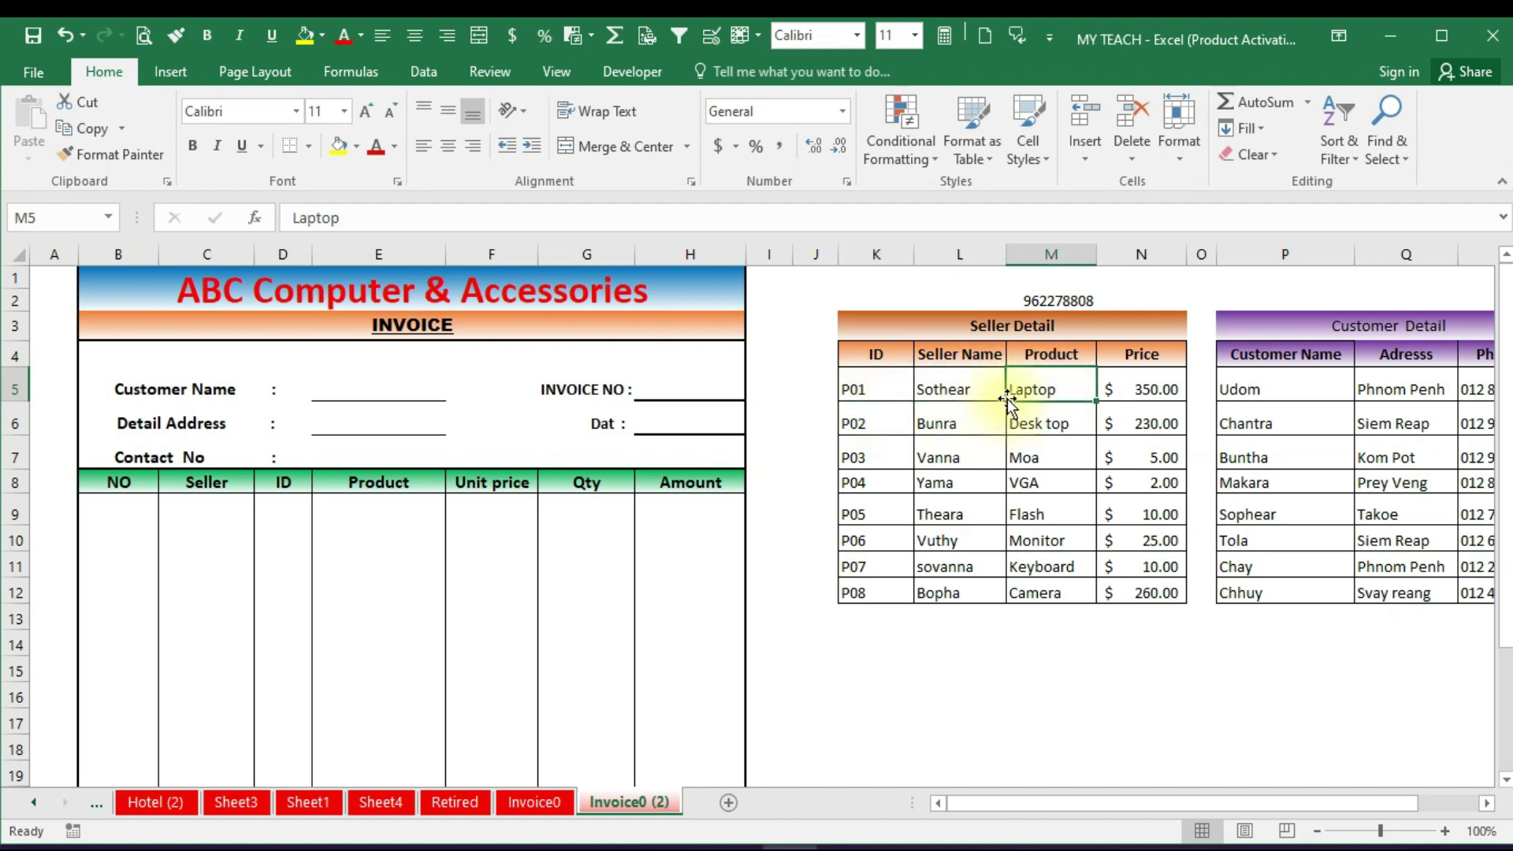
{"action": "left_click", "coordinate": [1173, 392]}
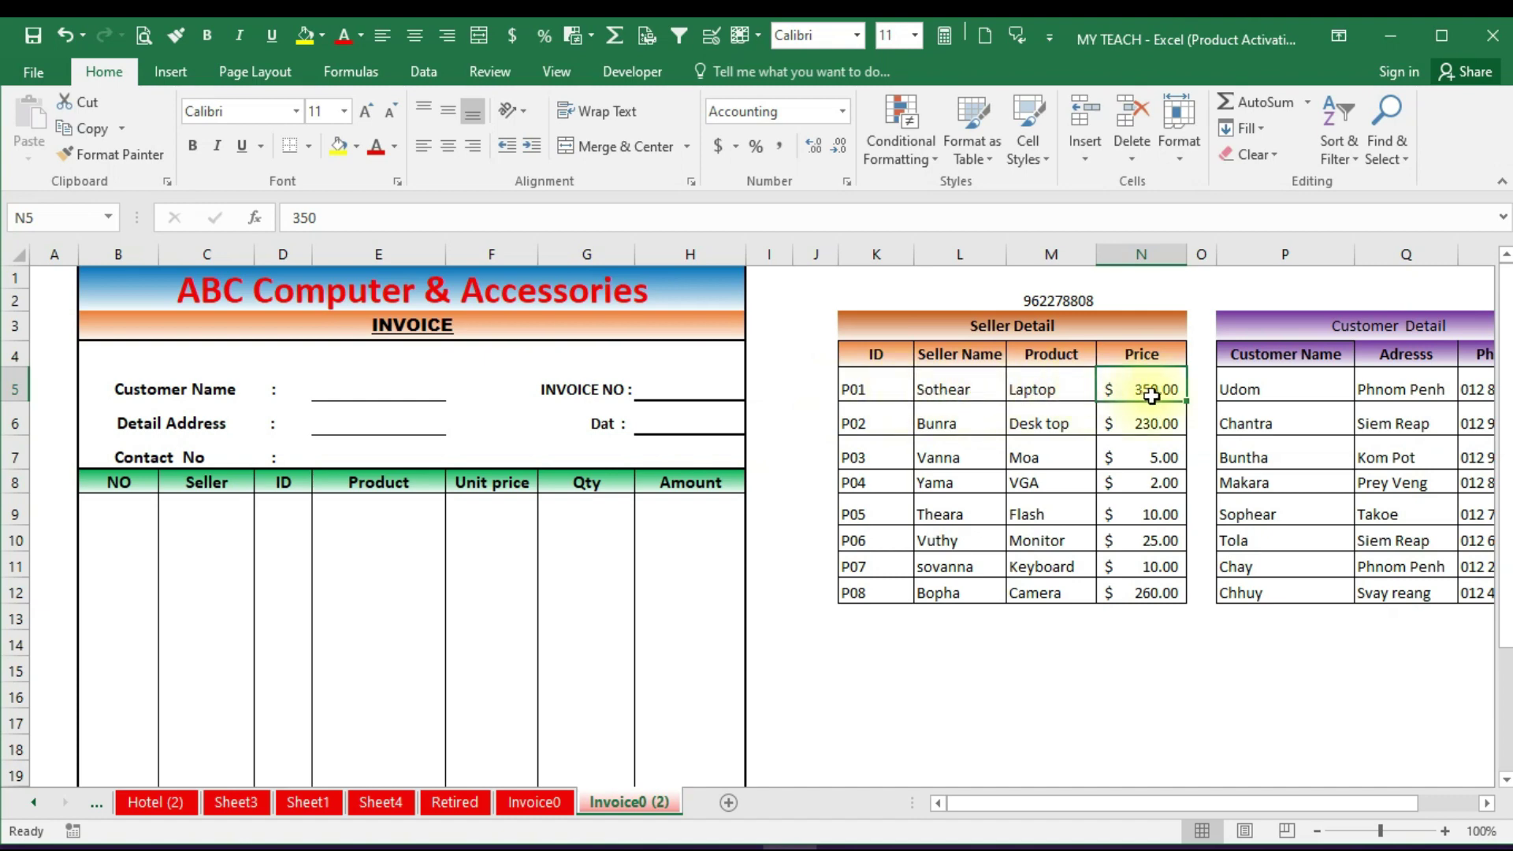
Select the whole Seller Detail data range, then scroll right to the Customer Detail table
{"action": "left_click", "coordinate": [867, 384]}
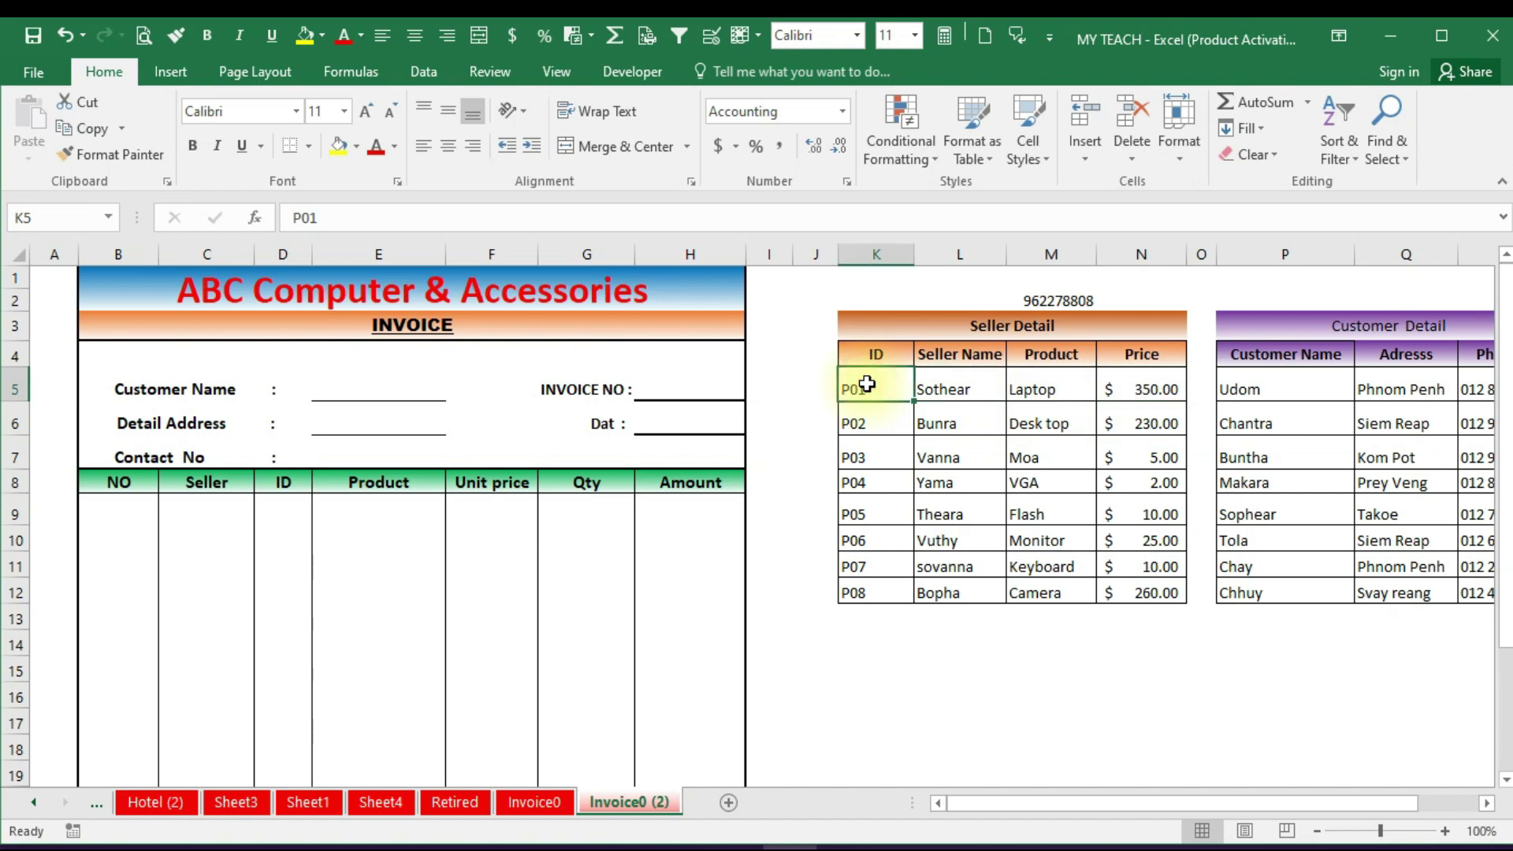
{"action": "left_click_drag", "start_coordinate": [867, 385], "coordinate": [1122, 590]}
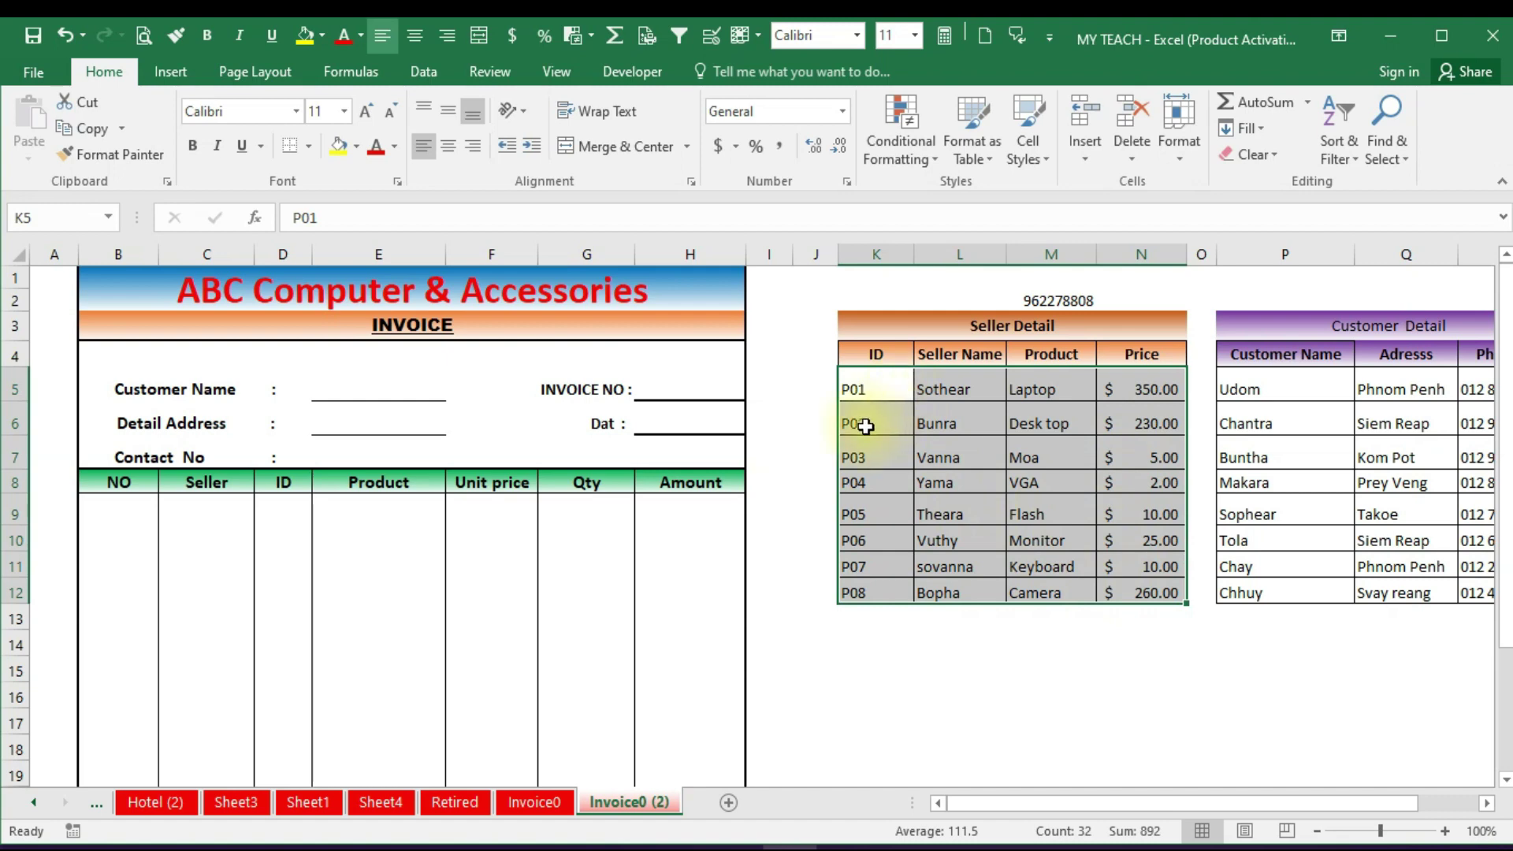
{"action": "scroll", "coordinate": [865, 426], "scroll_direction": "right", "scroll_amount": 2}
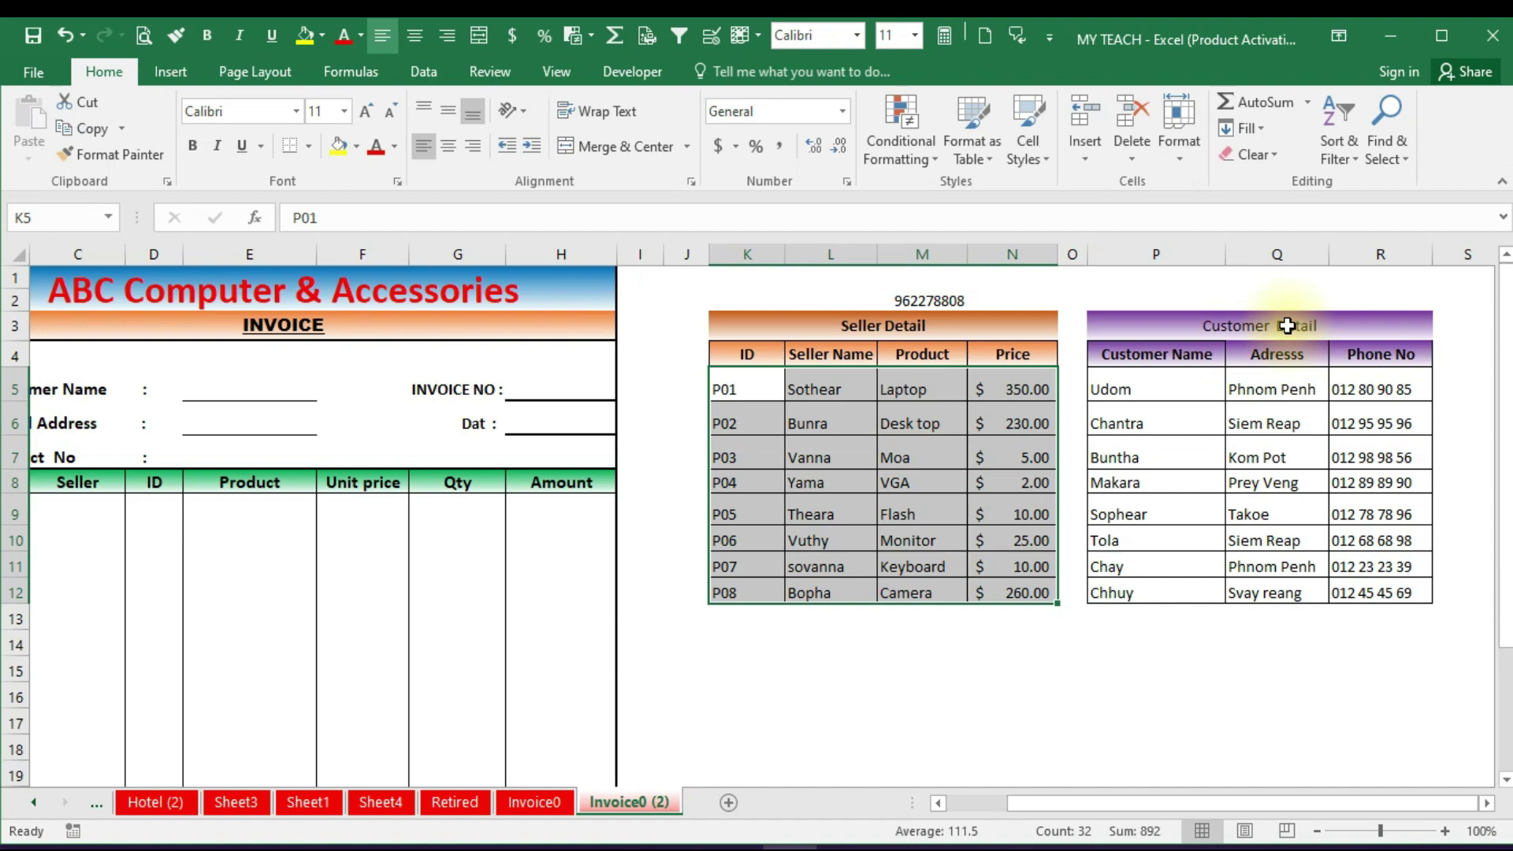
{"action": "left_click", "coordinate": [1114, 381]}
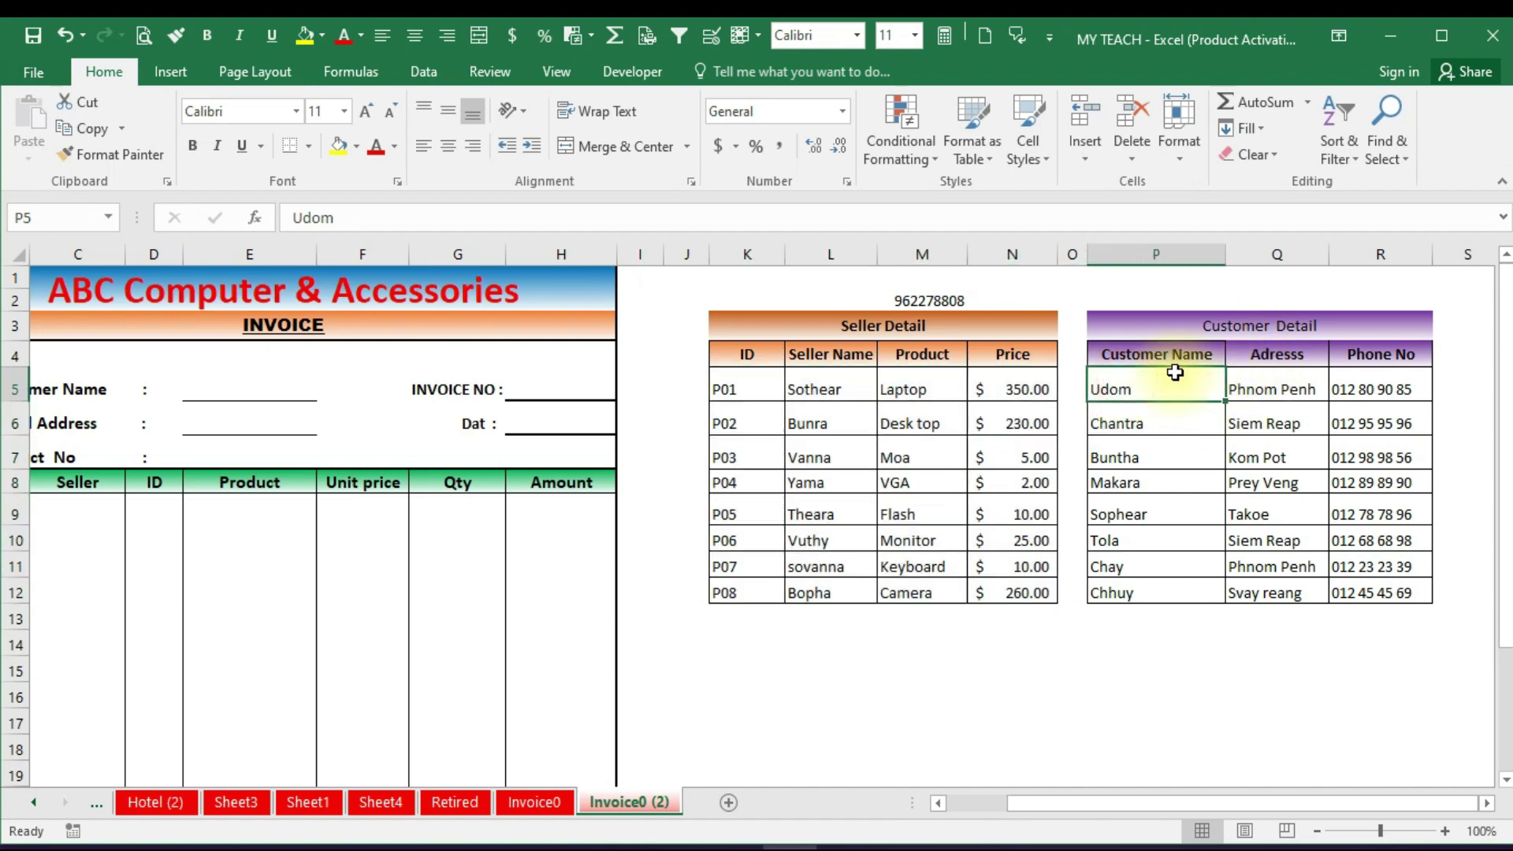
{"action": "left_click_drag", "start_coordinate": [1142, 385], "coordinate": [1139, 584]}
{"action": "left_click", "coordinate": [1136, 391]}
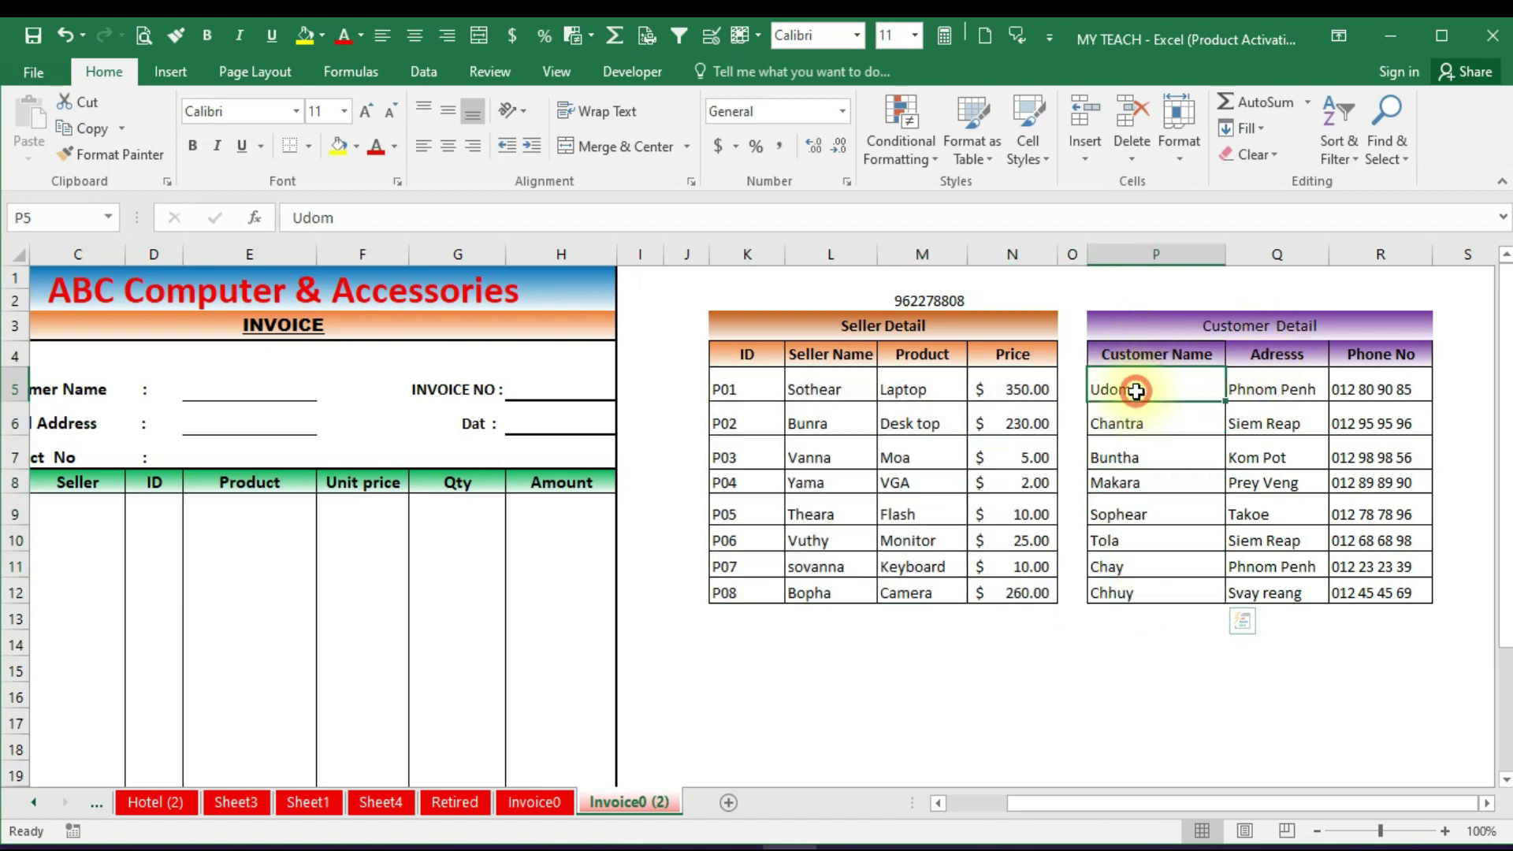
{"action": "left_click_drag", "start_coordinate": [1135, 391], "coordinate": [1140, 588]}
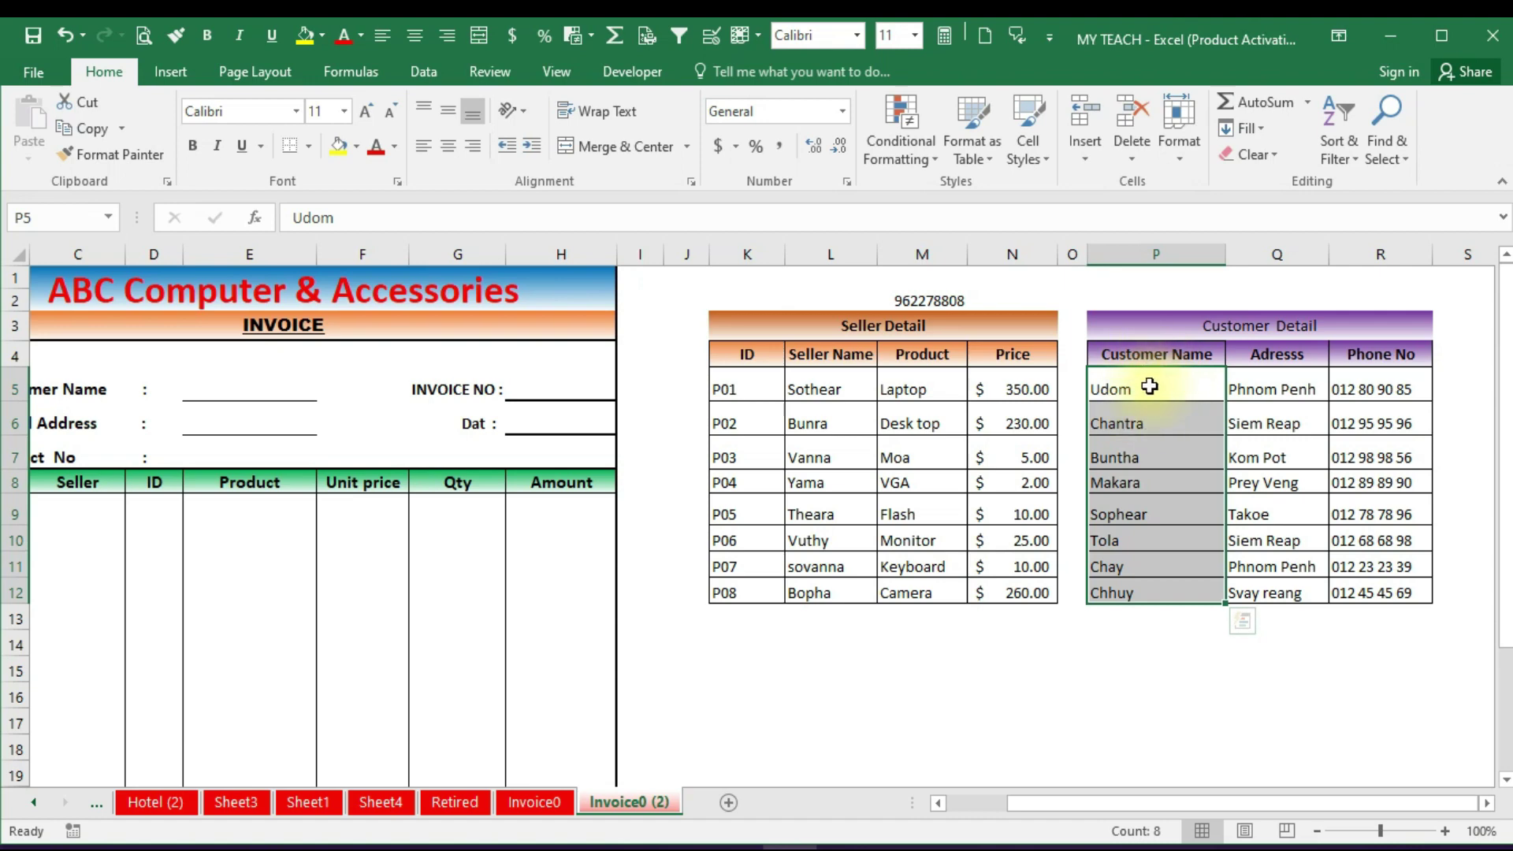
{"action": "left_click_drag", "start_coordinate": [1150, 386], "coordinate": [1154, 583]}
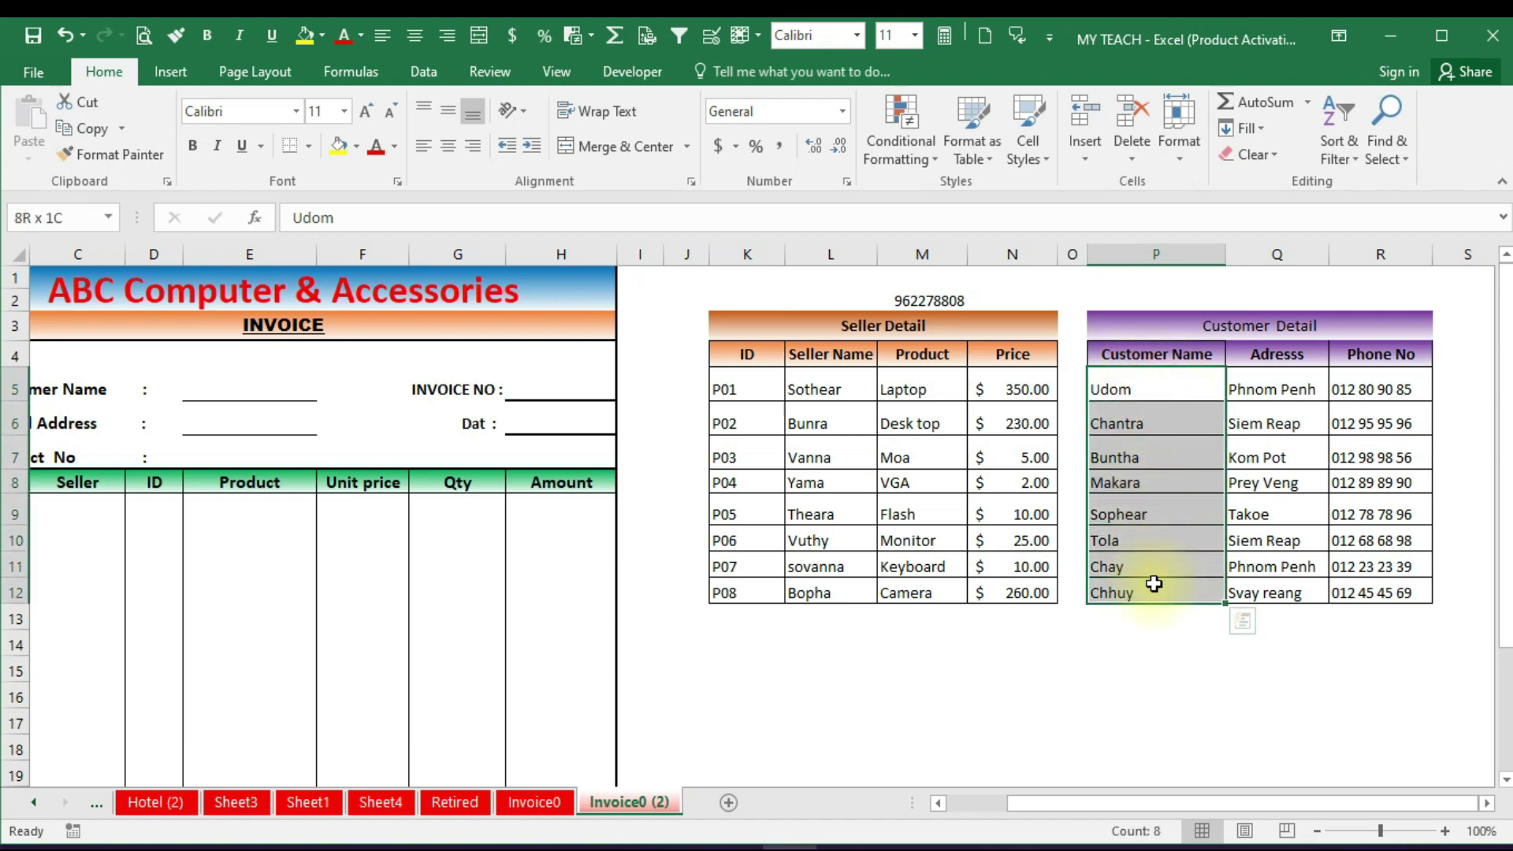
{"action": "left_click_drag", "start_coordinate": [1135, 389], "coordinate": [1149, 592]}
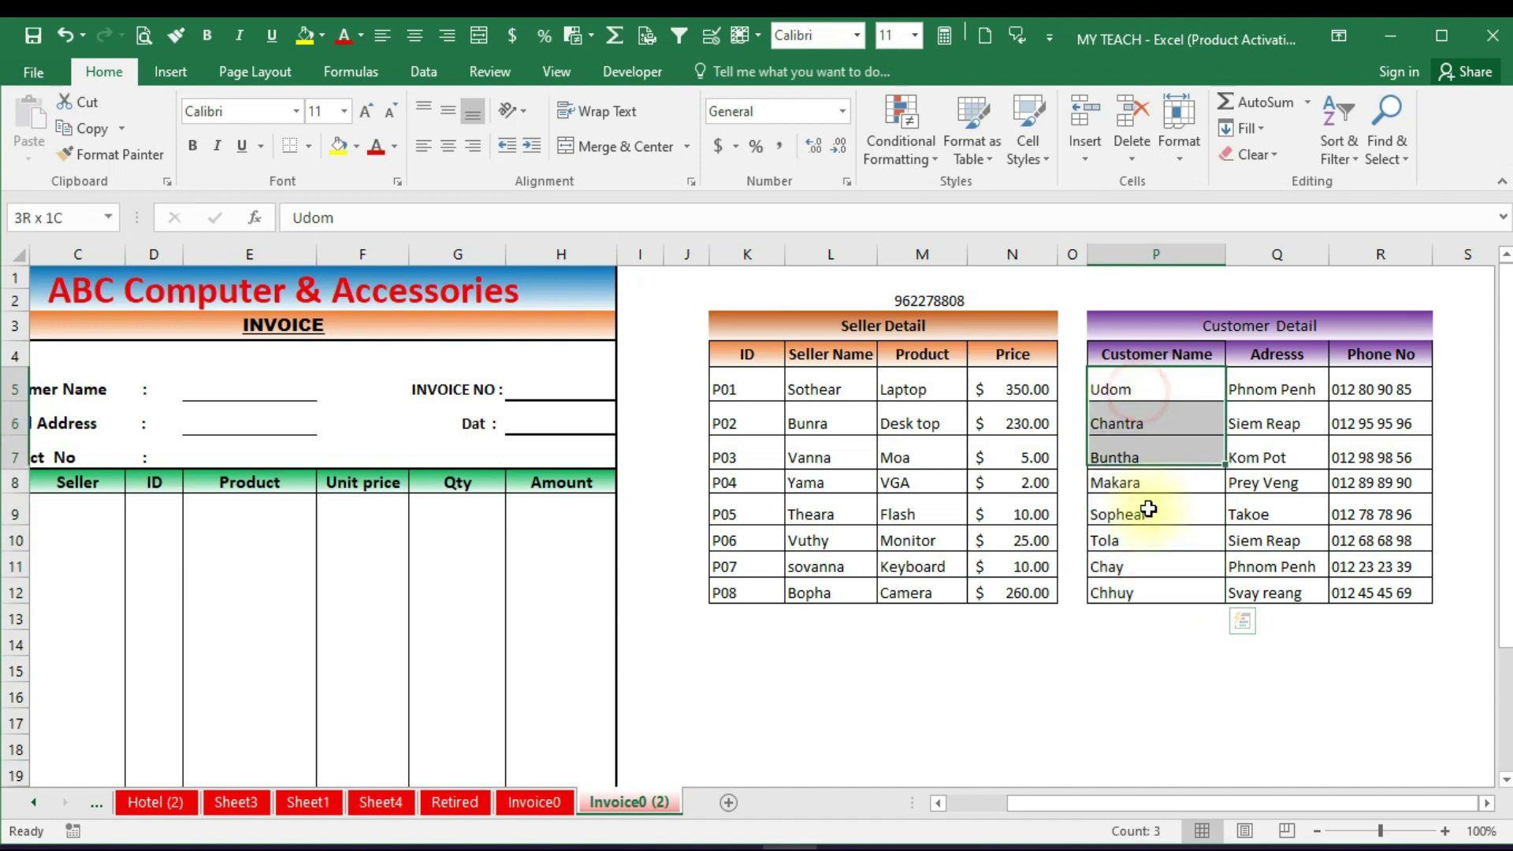
{"action": "left_click_drag", "start_coordinate": [1140, 394], "coordinate": [1143, 583]}
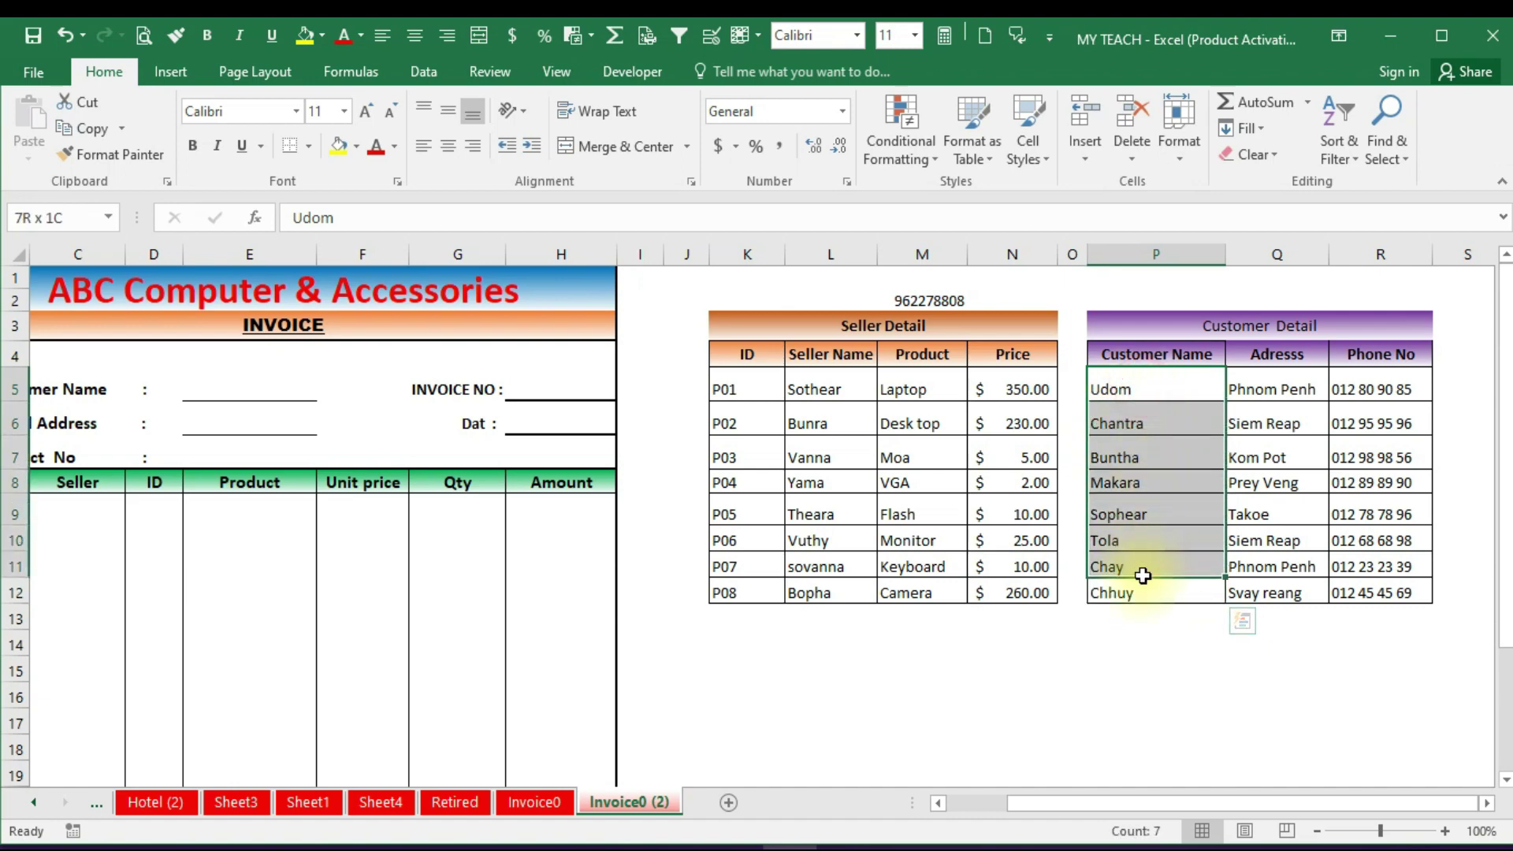
{"action": "left_click", "coordinate": [1272, 391]}
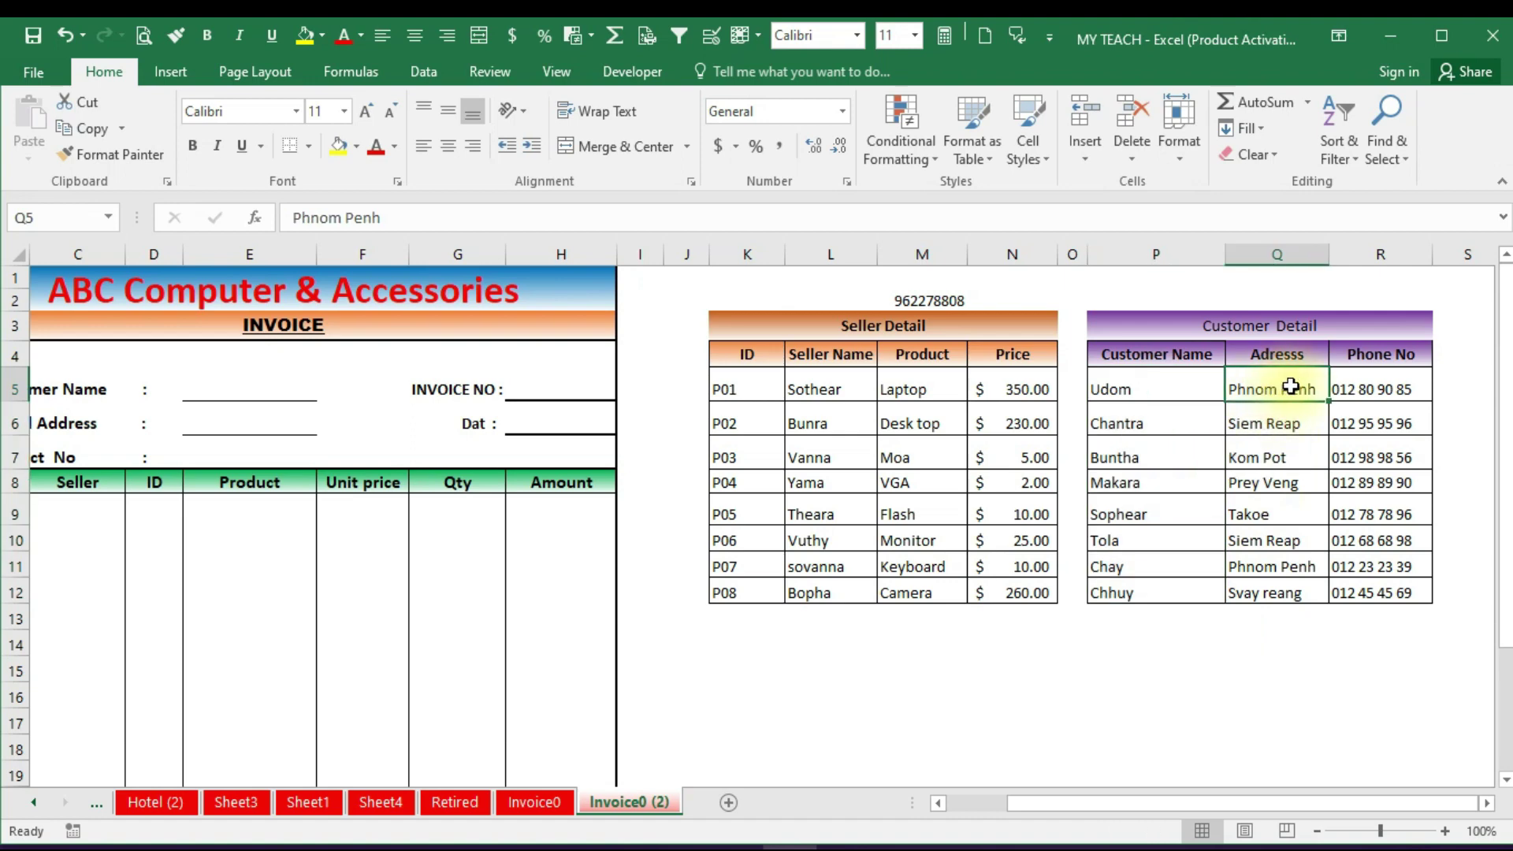
{"action": "left_click", "coordinate": [1149, 389]}
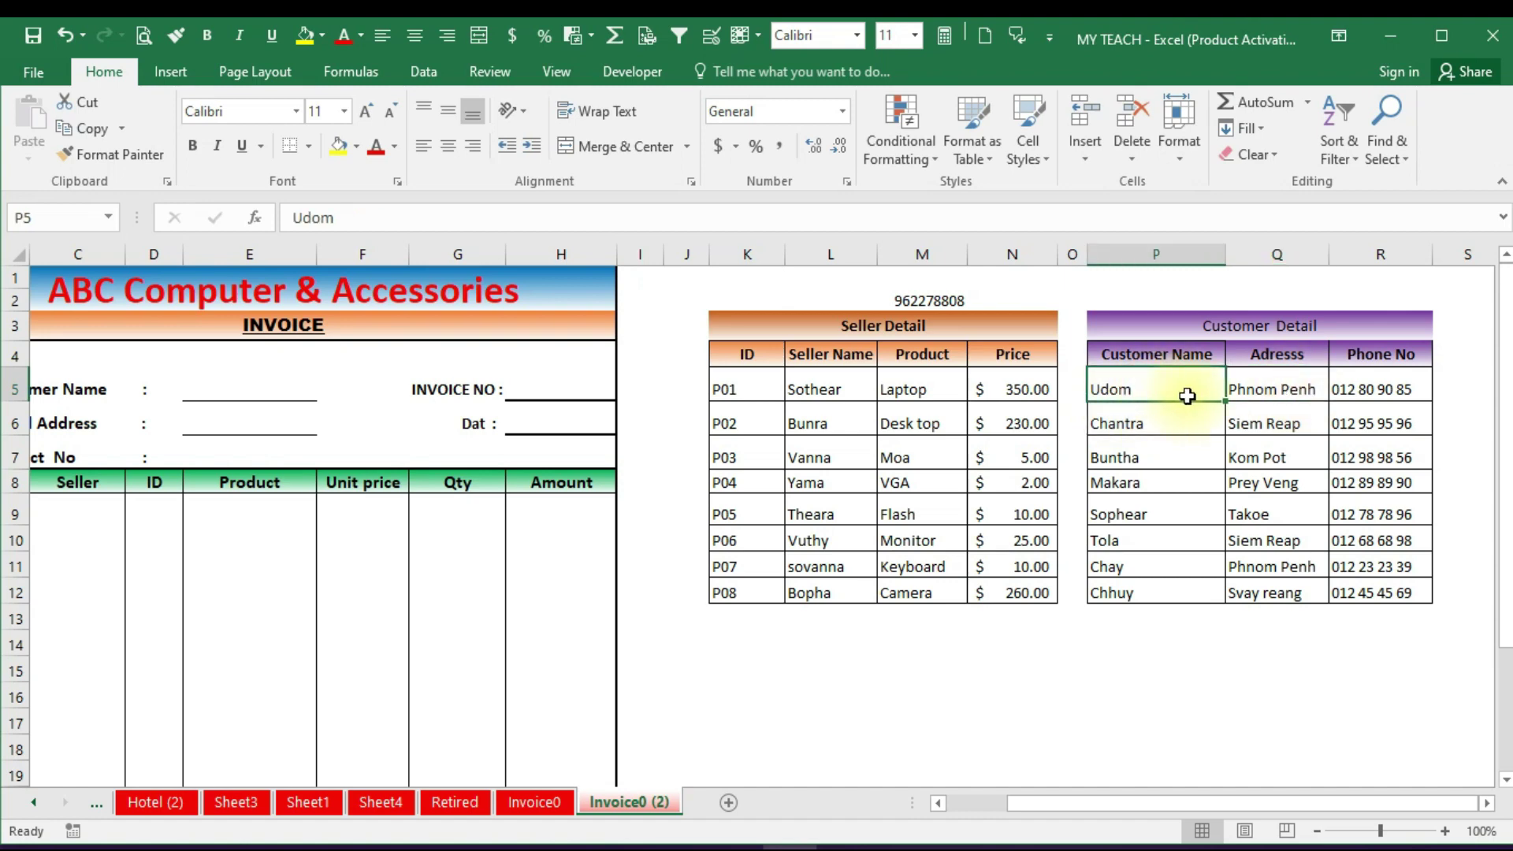
{"action": "left_click", "coordinate": [1283, 389]}
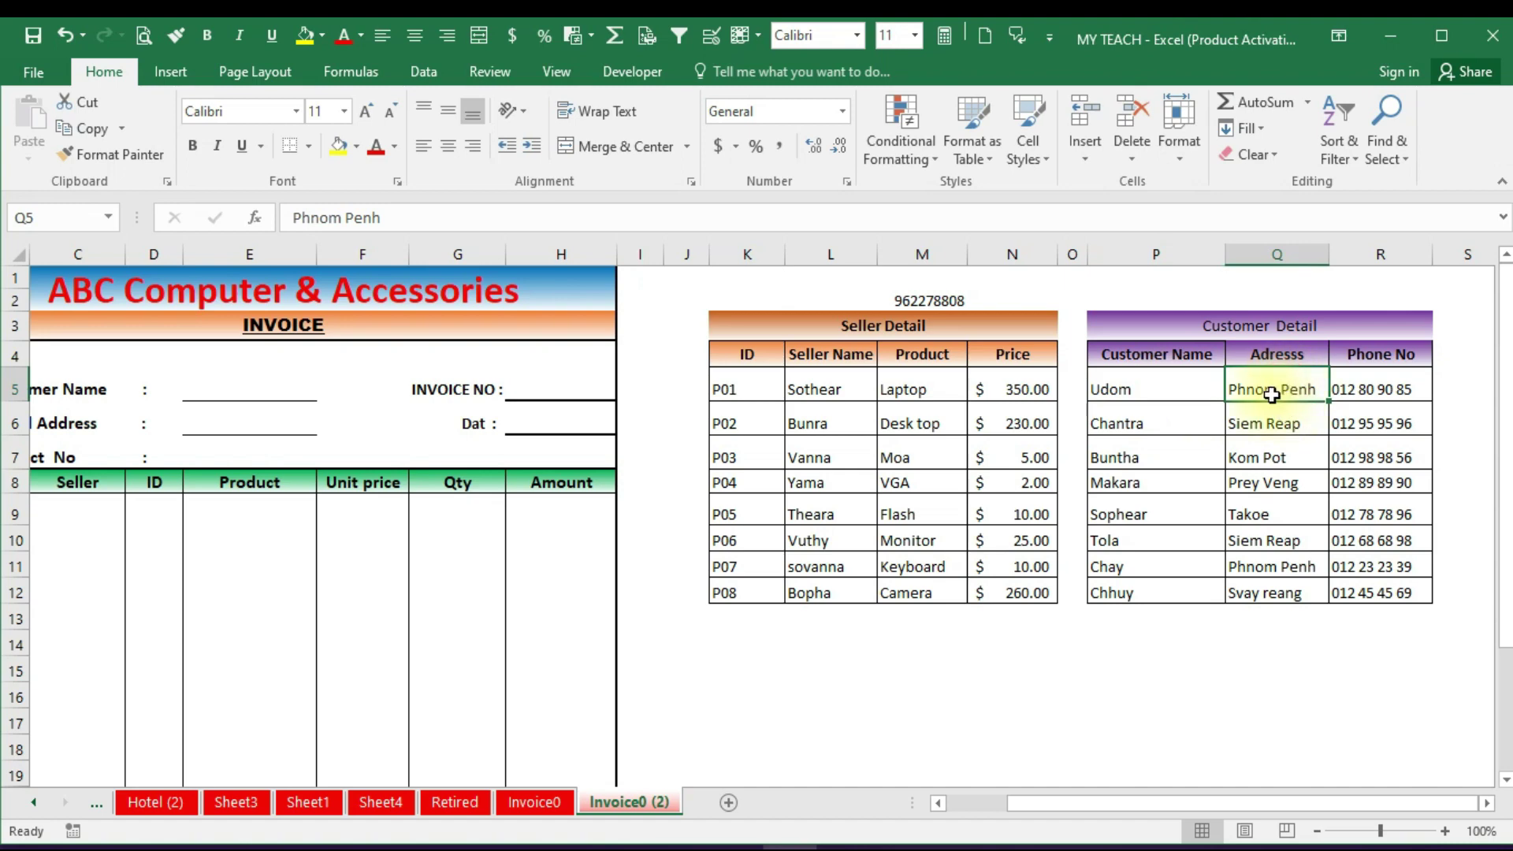
{"action": "left_click_drag", "start_coordinate": [1267, 390], "coordinate": [1261, 595]}
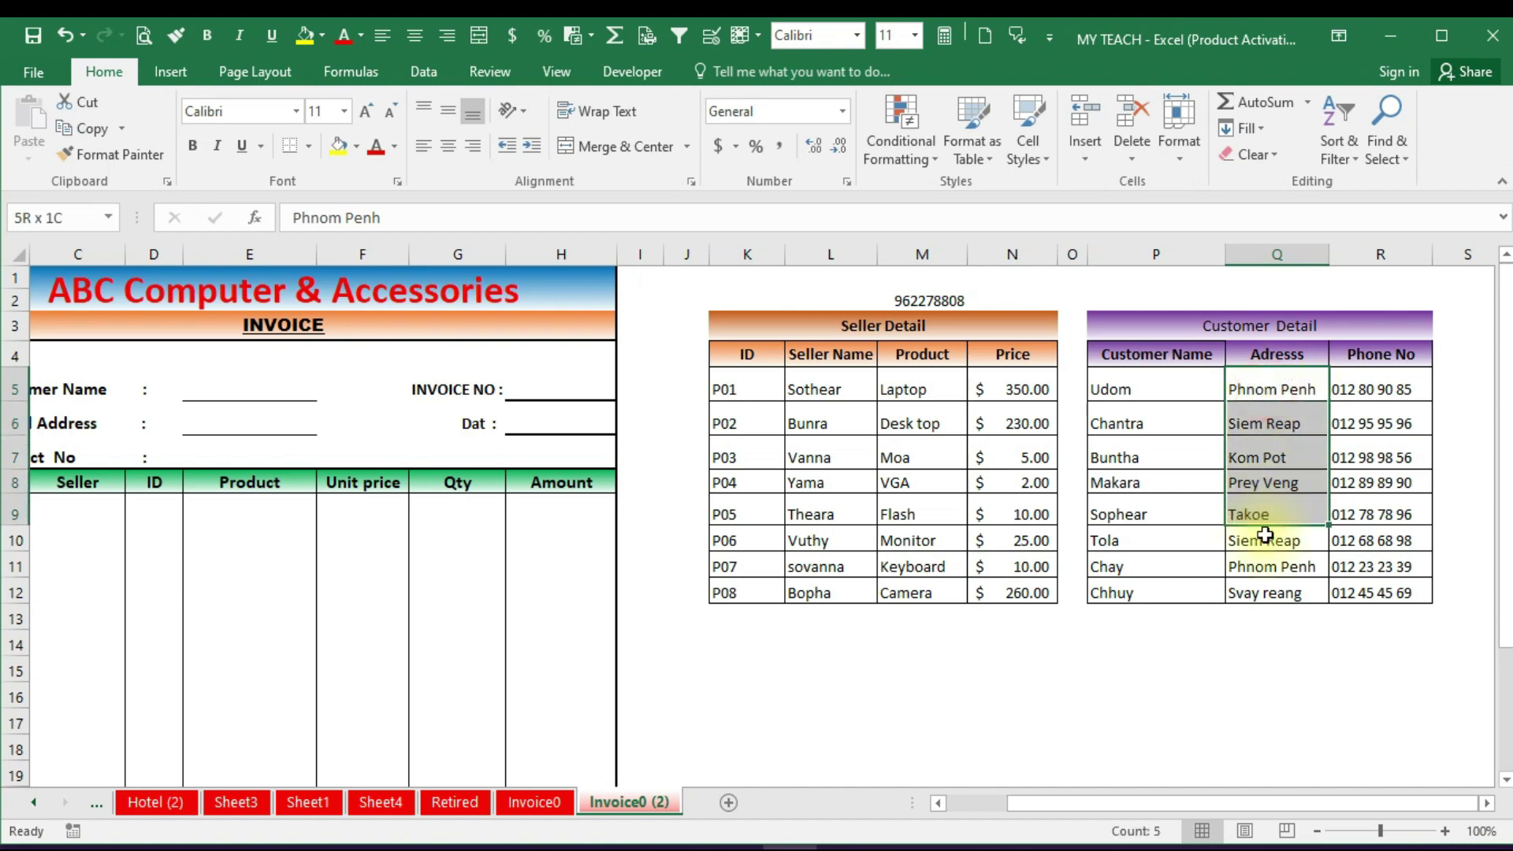
{"action": "left_click", "coordinate": [1250, 392]}
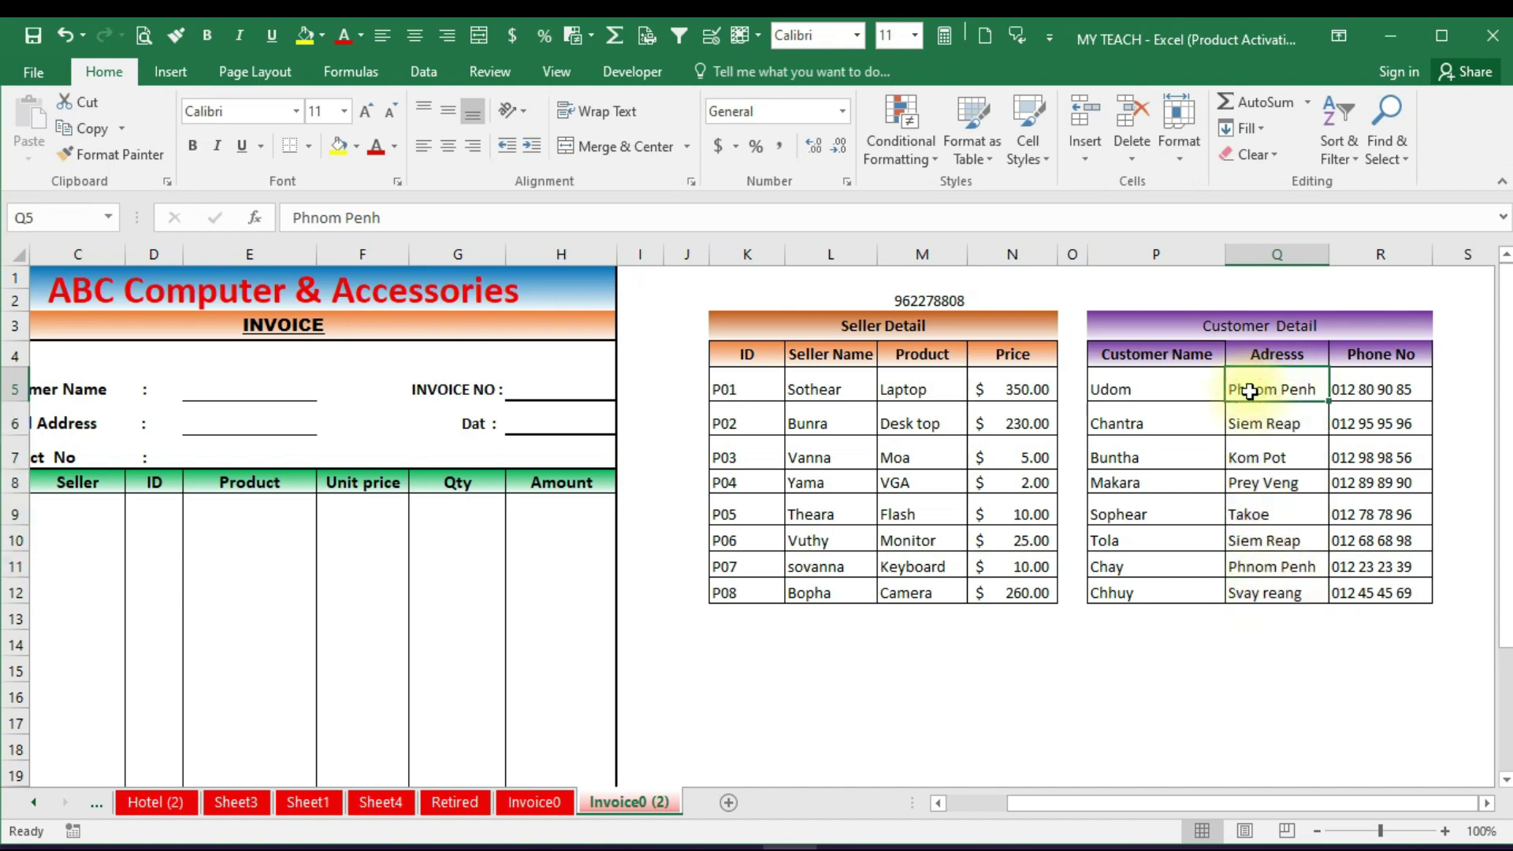
{"action": "left_click", "coordinate": [1397, 356]}
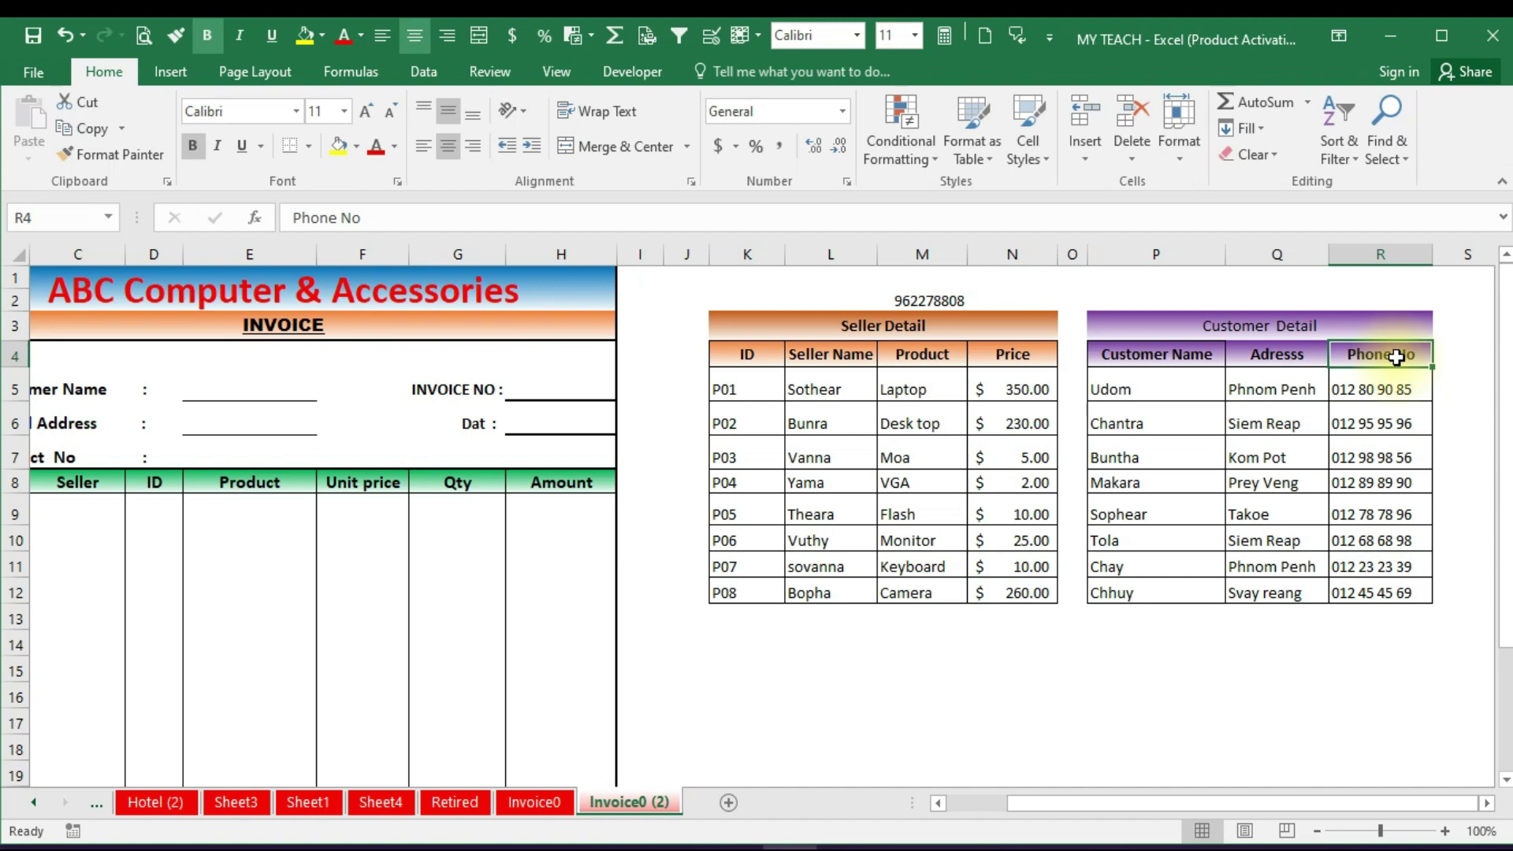
{"action": "left_click_drag", "start_coordinate": [1392, 389], "coordinate": [1392, 575]}
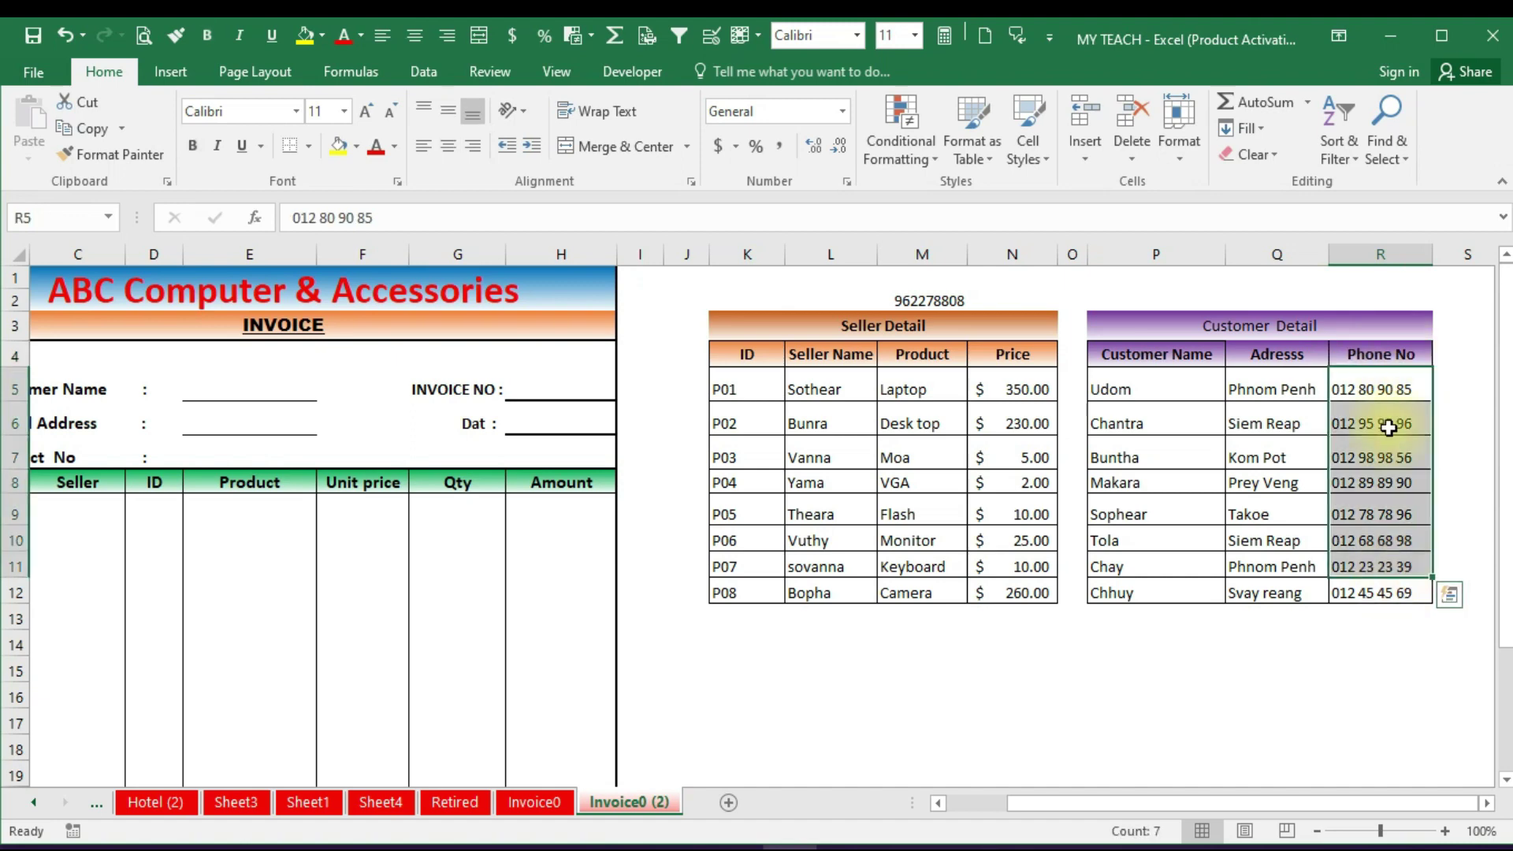
{"action": "left_click_drag", "start_coordinate": [1383, 390], "coordinate": [1380, 552]}
{"action": "left_click_drag", "start_coordinate": [1392, 389], "coordinate": [1393, 587]}
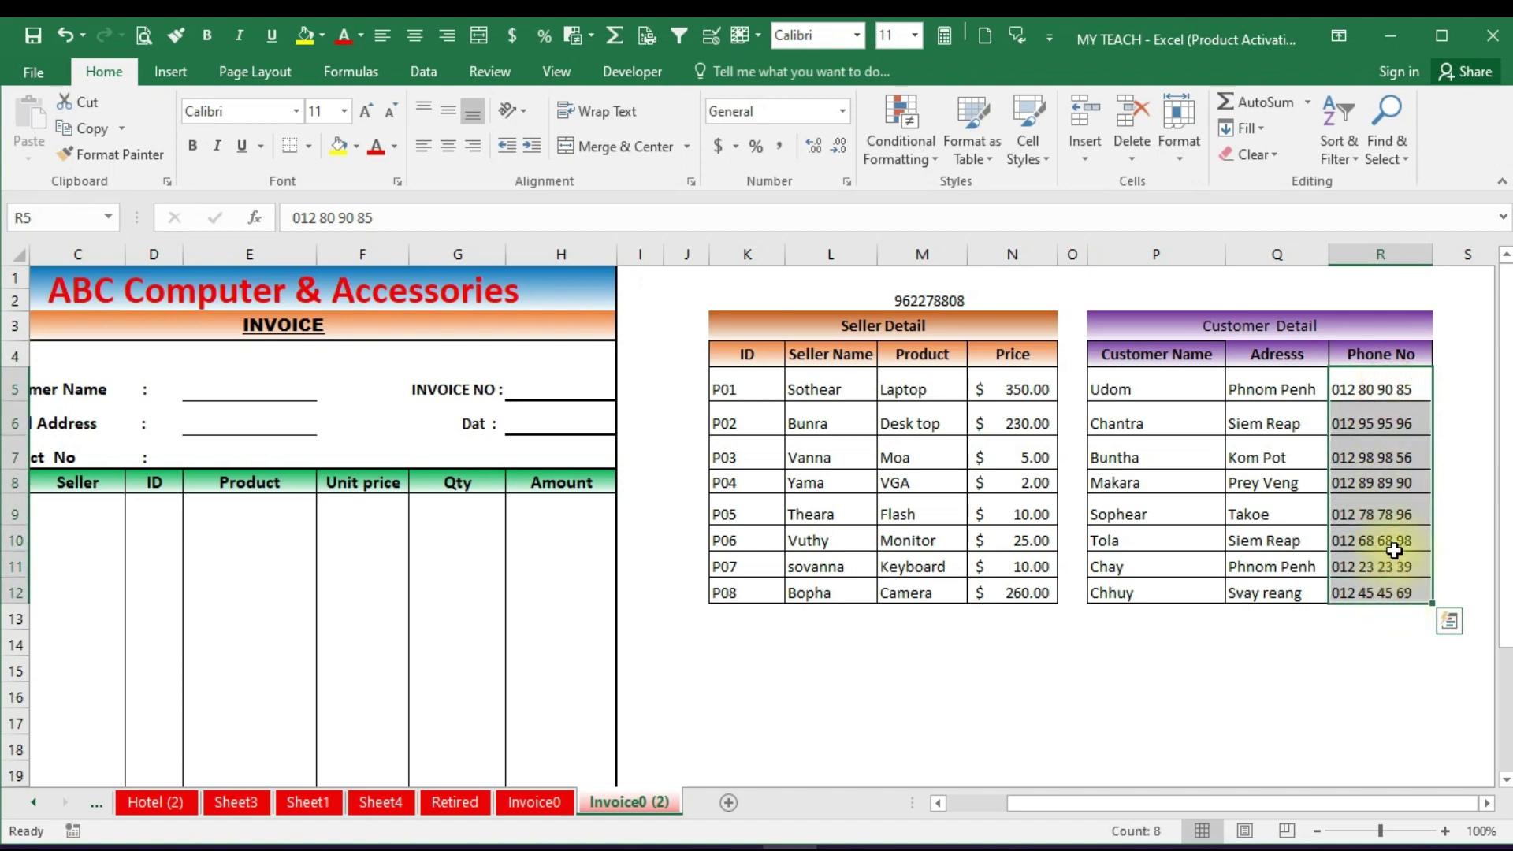
{"action": "left_click", "coordinate": [1367, 389]}
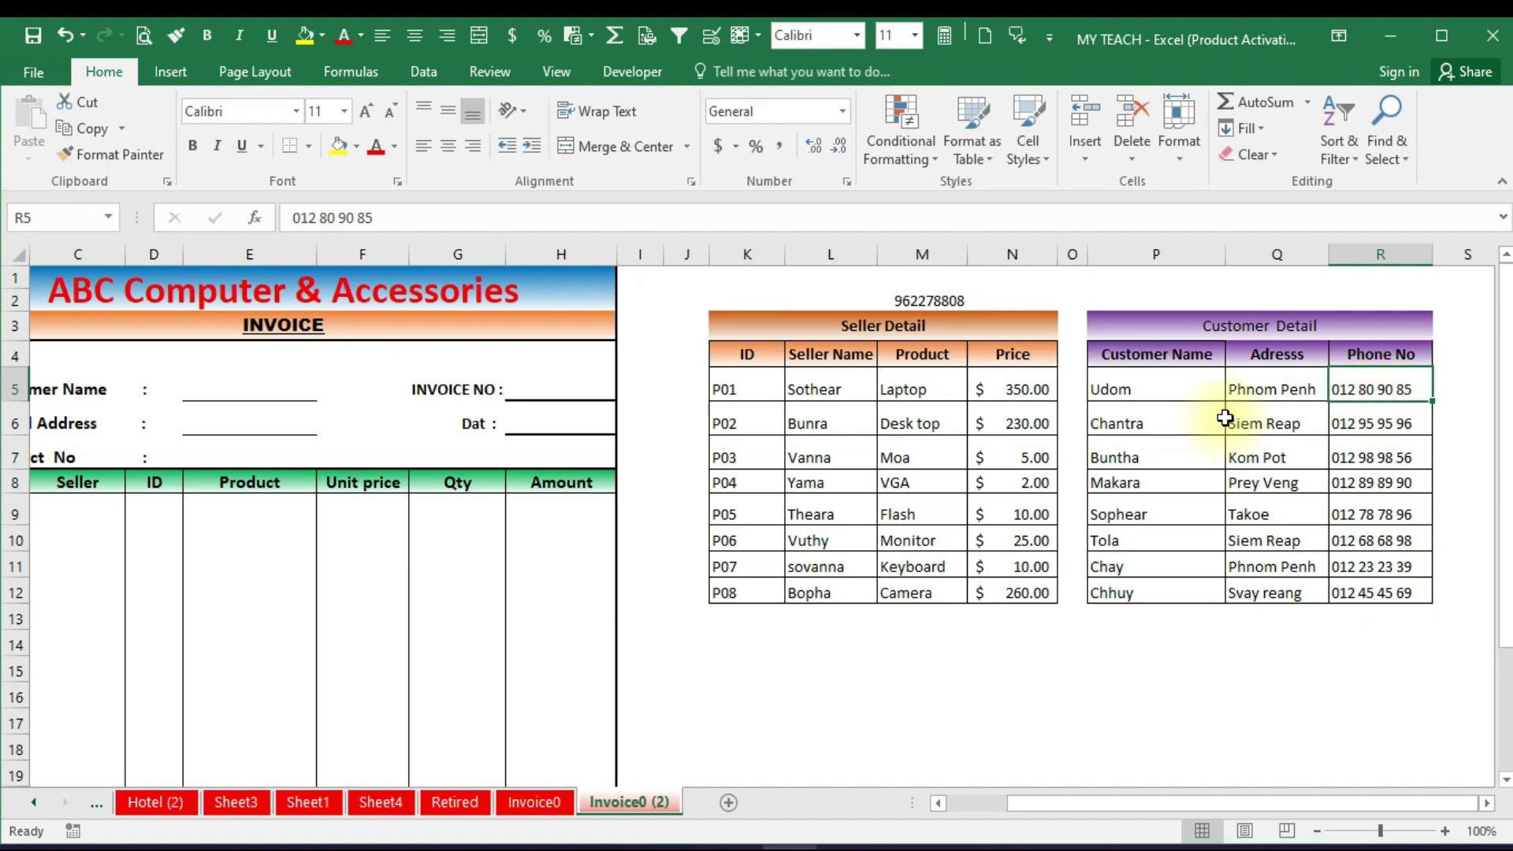
{"action": "left_click", "coordinate": [1151, 424]}
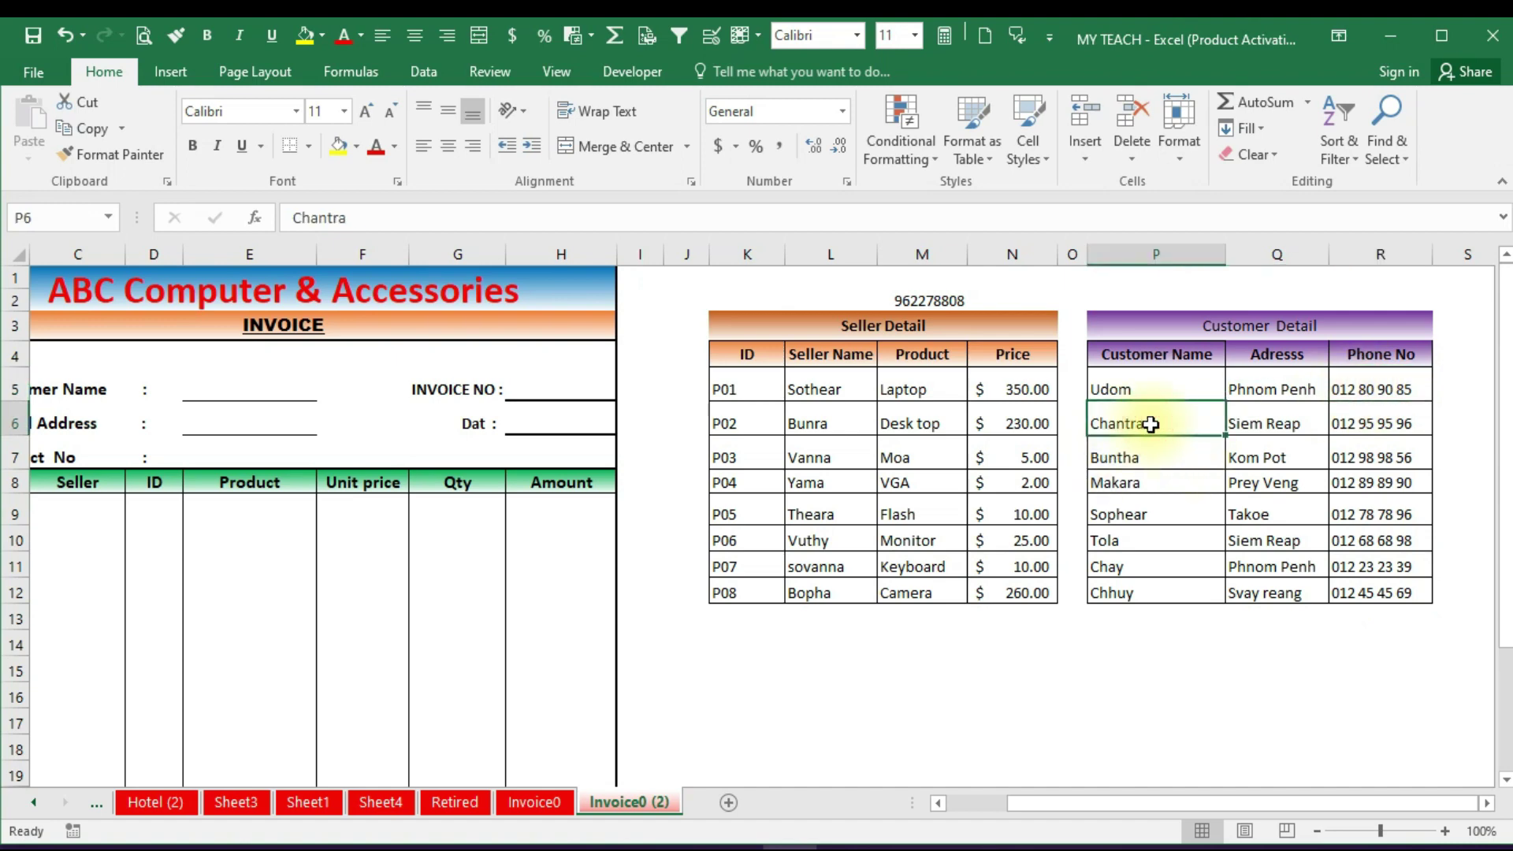
{"action": "left_click", "coordinate": [1253, 424]}
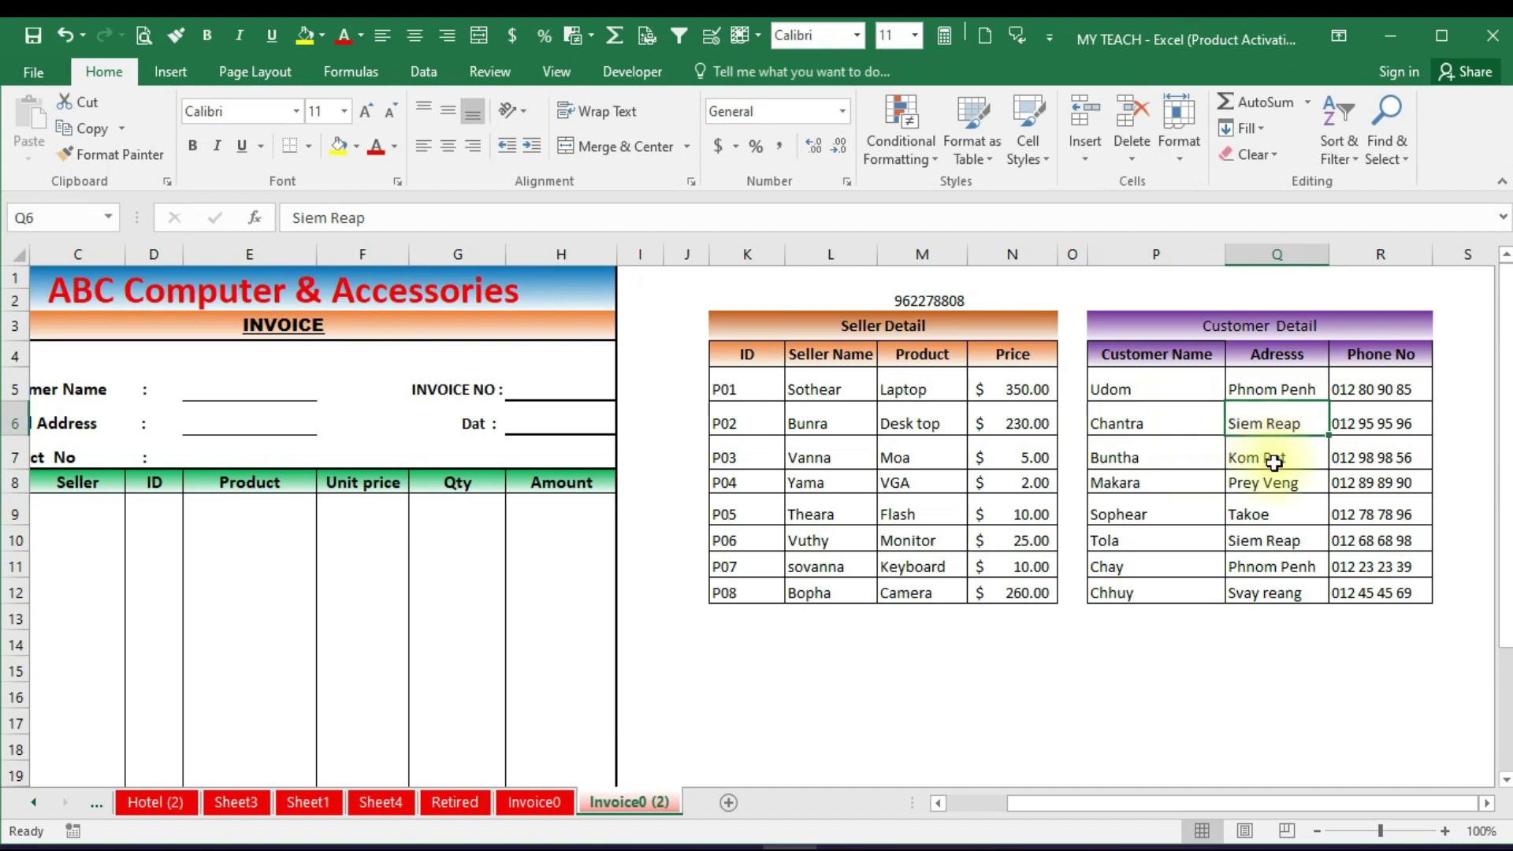
{"action": "left_click", "coordinate": [1376, 426]}
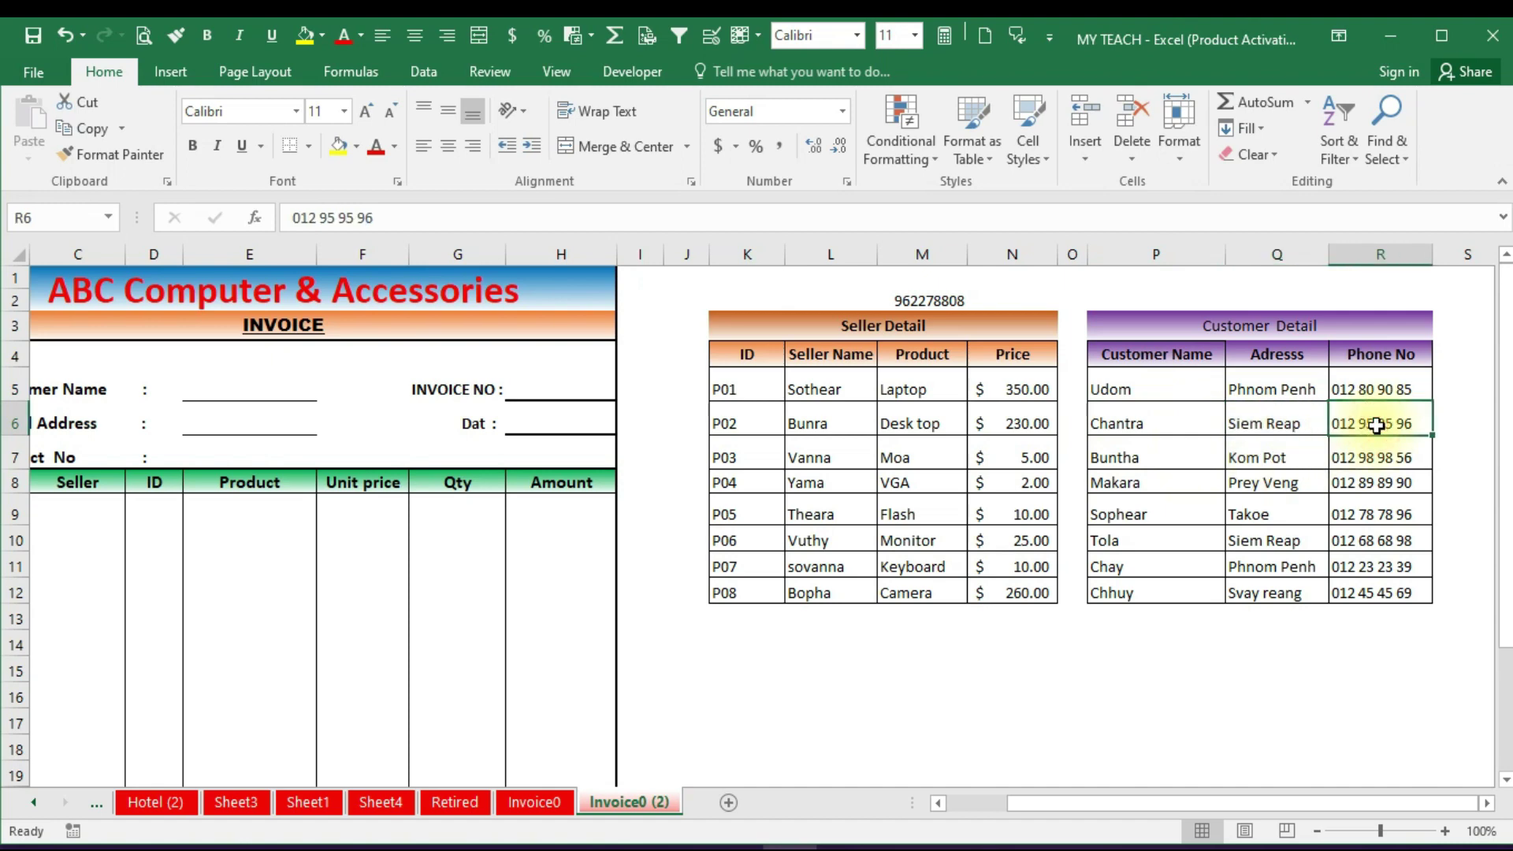
{"action": "left_click", "coordinate": [1283, 424]}
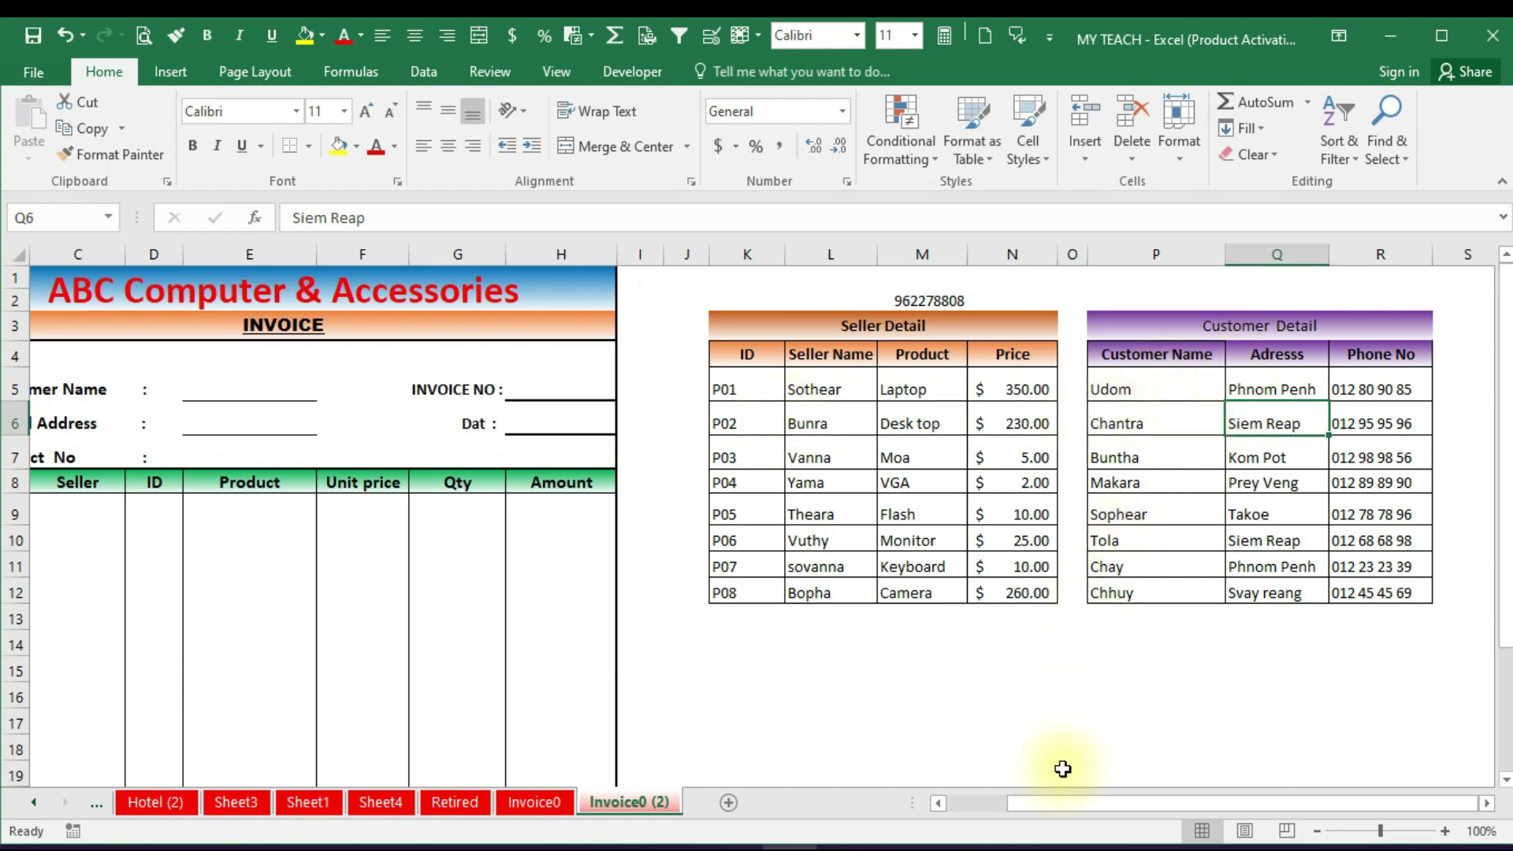
{"action": "left_click_drag", "start_coordinate": [1061, 805], "coordinate": [962, 810]}
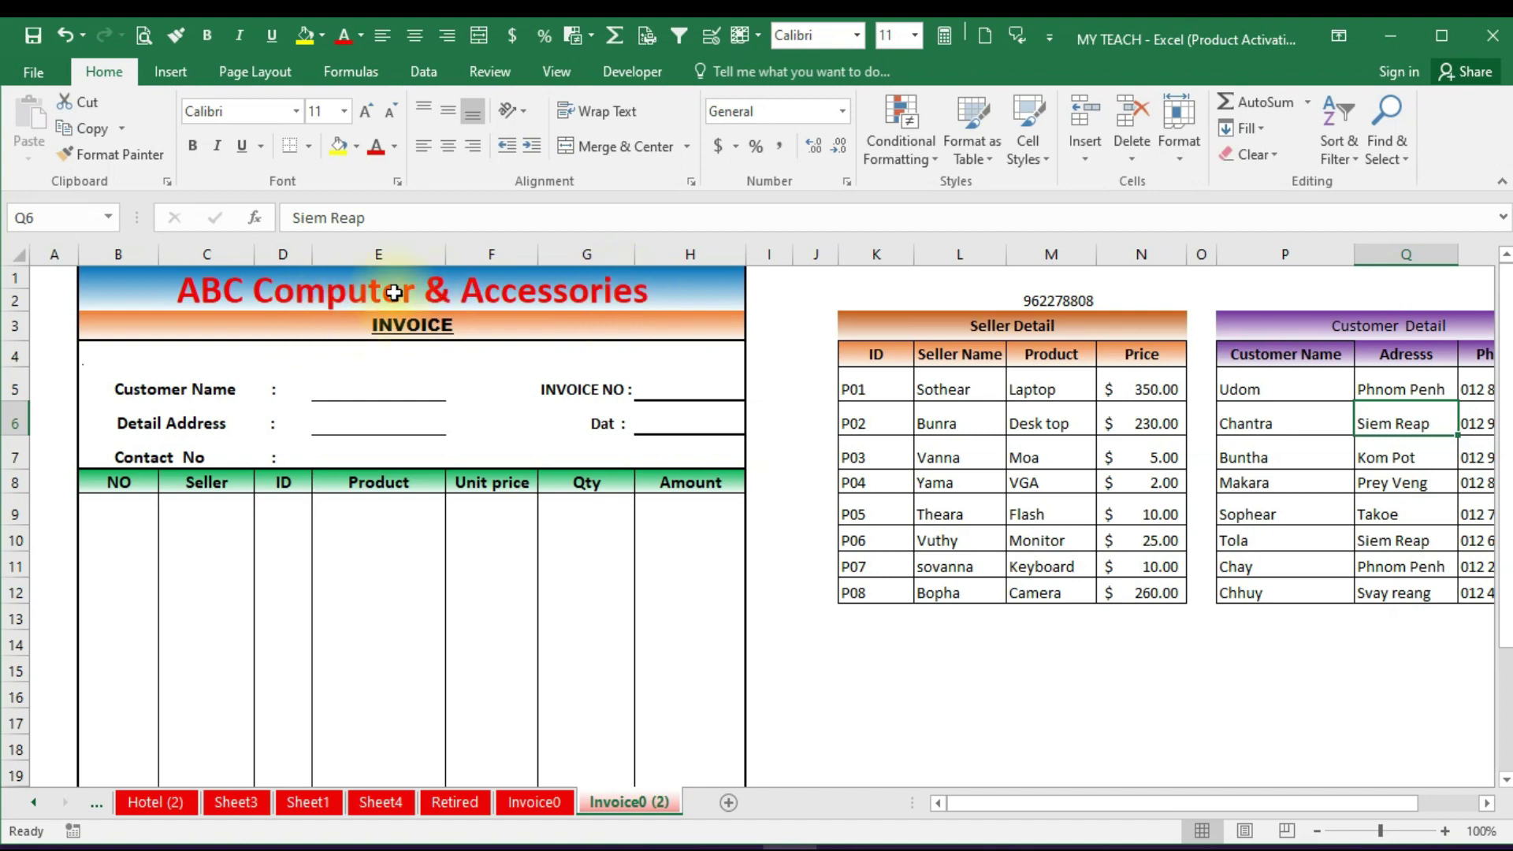
{"action": "left_click", "coordinate": [580, 292]}
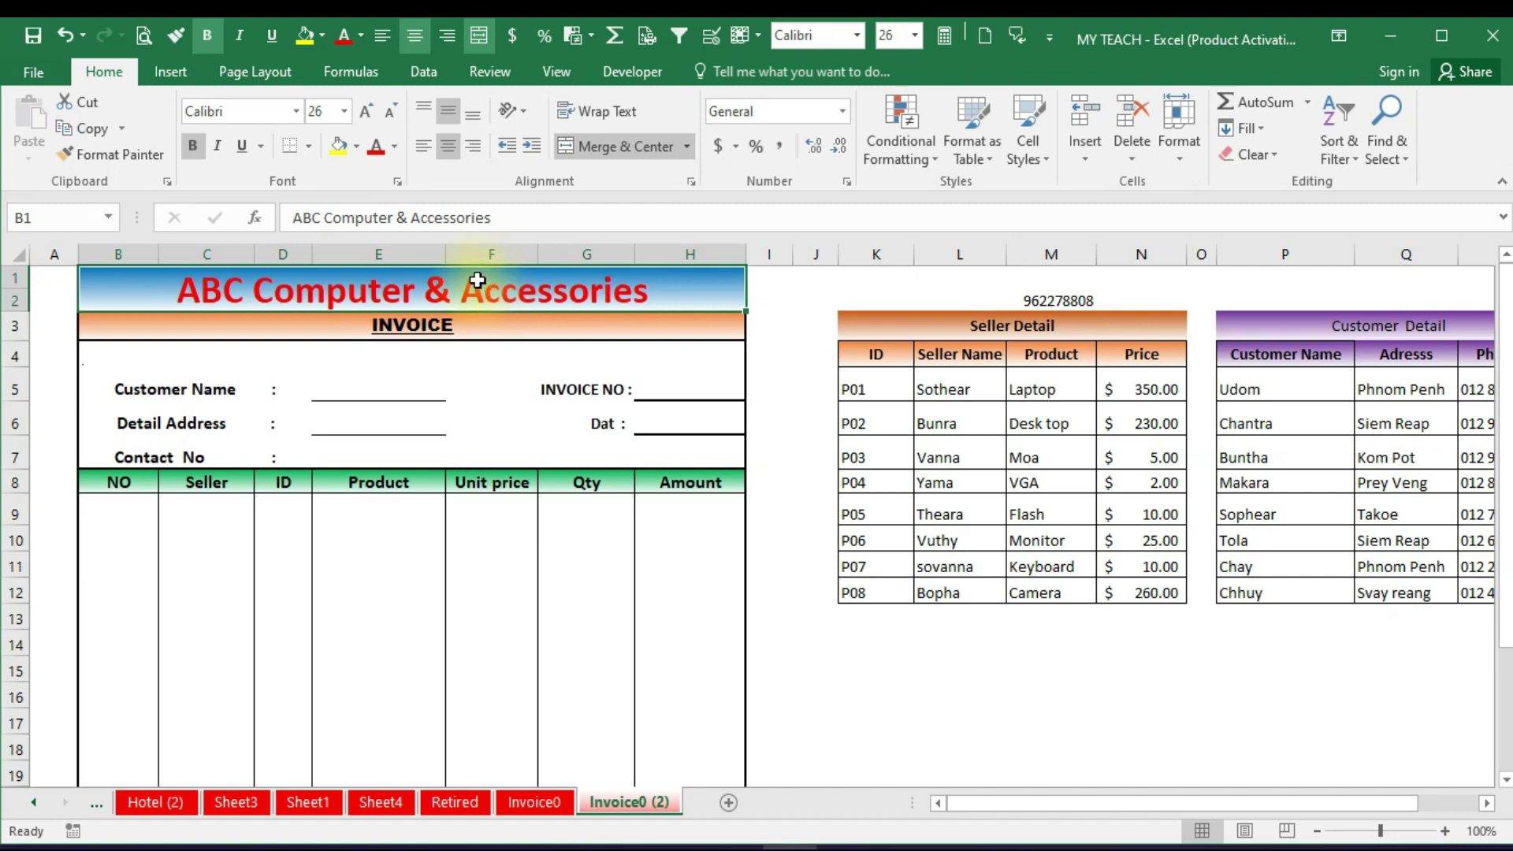
{"action": "left_click", "coordinate": [465, 325]}
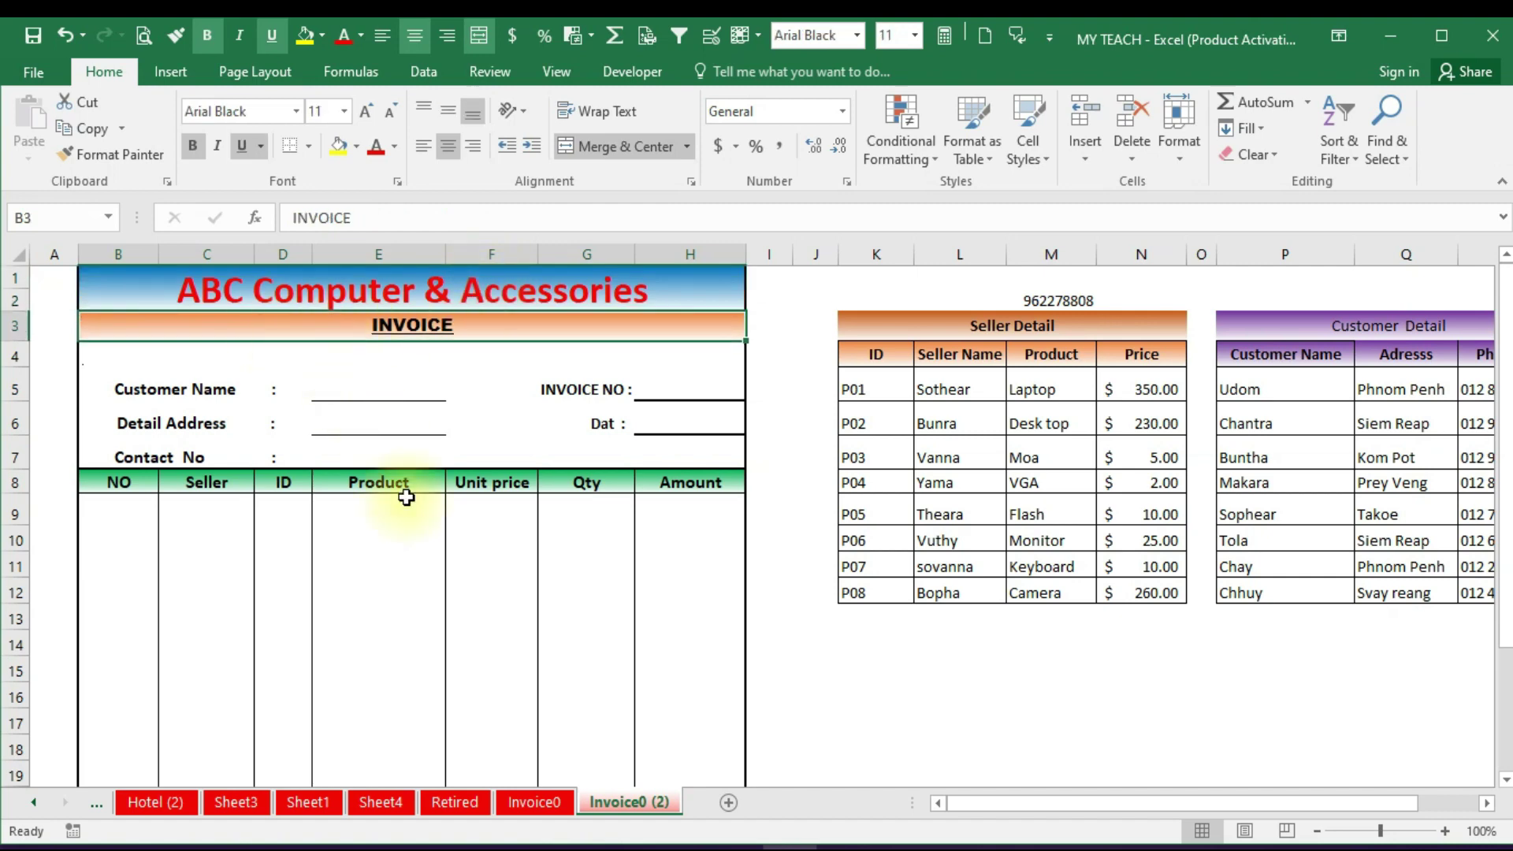
{"action": "scroll", "coordinate": [406, 497], "scroll_direction": "down", "scroll_amount": 2}
{"action": "scroll", "coordinate": [405, 498], "scroll_direction": "up", "scroll_amount": 2}
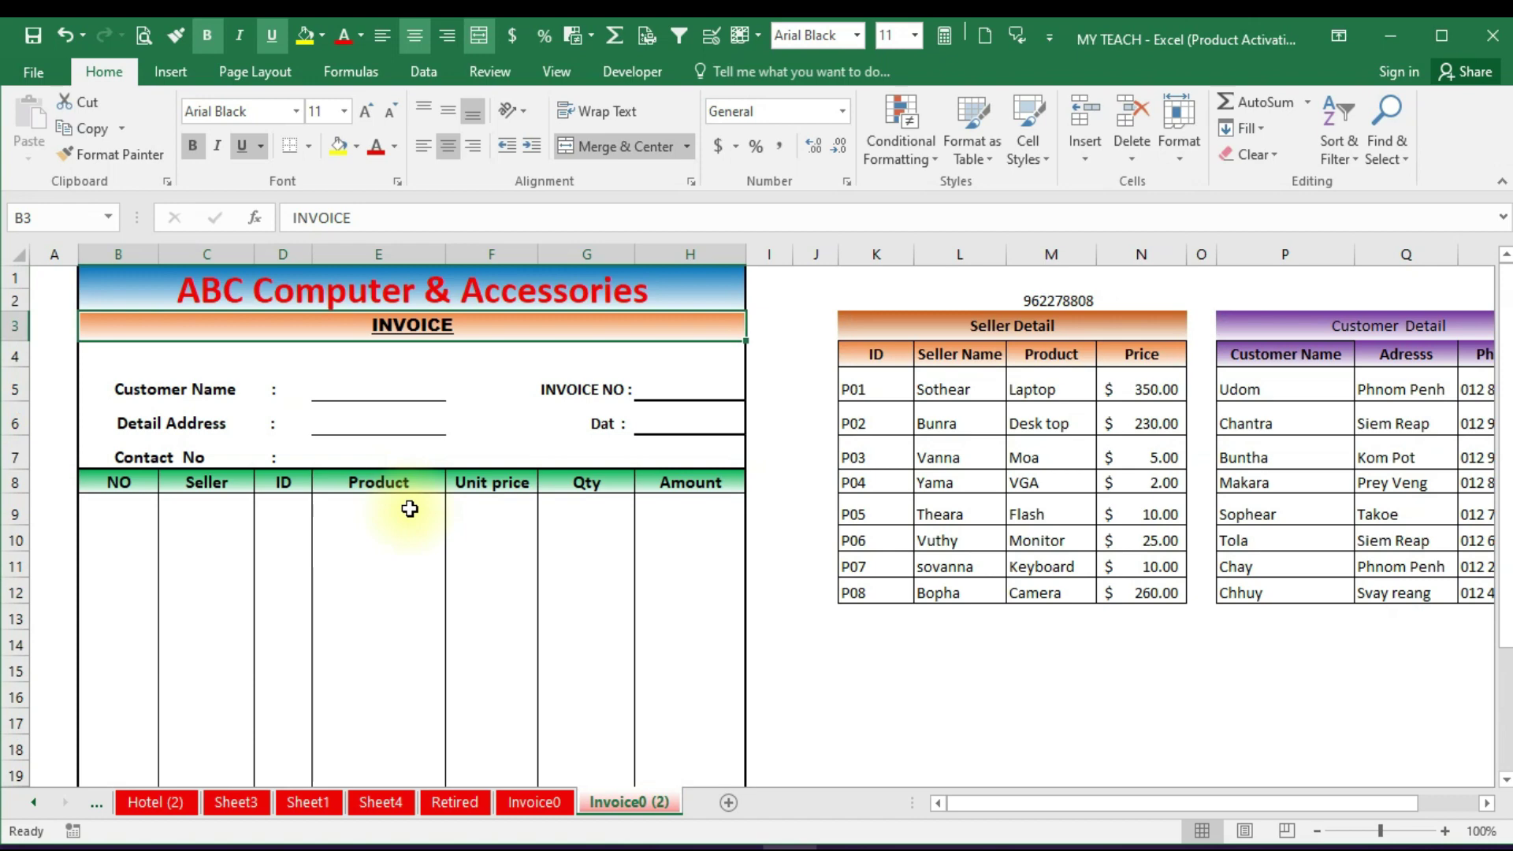
{"action": "scroll", "coordinate": [419, 577], "scroll_direction": "down", "scroll_amount": 2}
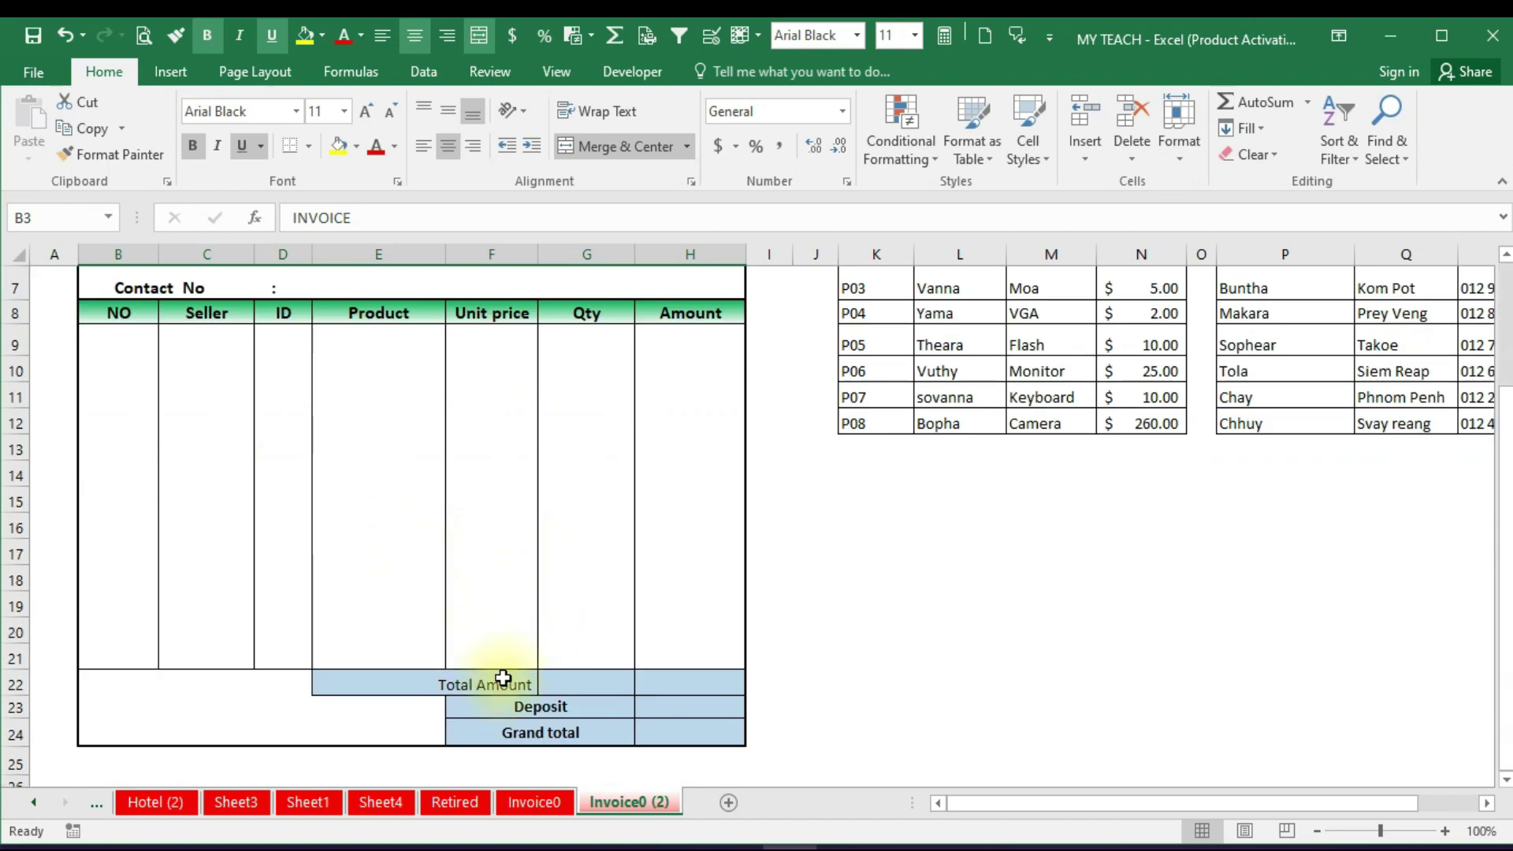
{"action": "scroll", "coordinate": [479, 619], "scroll_direction": "up", "scroll_amount": 2}
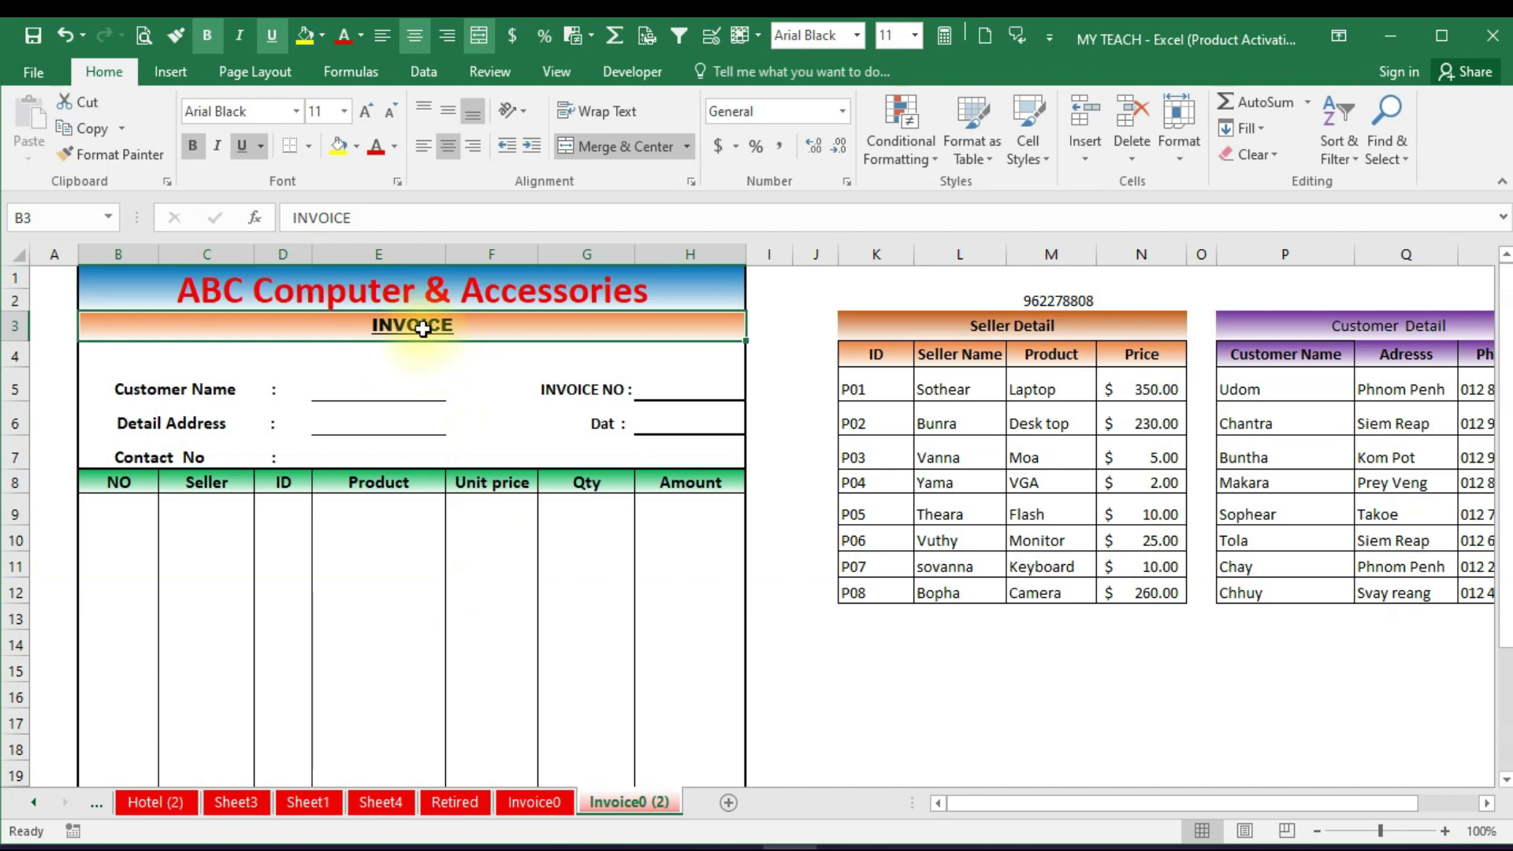
{"action": "left_click", "coordinate": [181, 412]}
{"action": "left_click", "coordinate": [158, 386]}
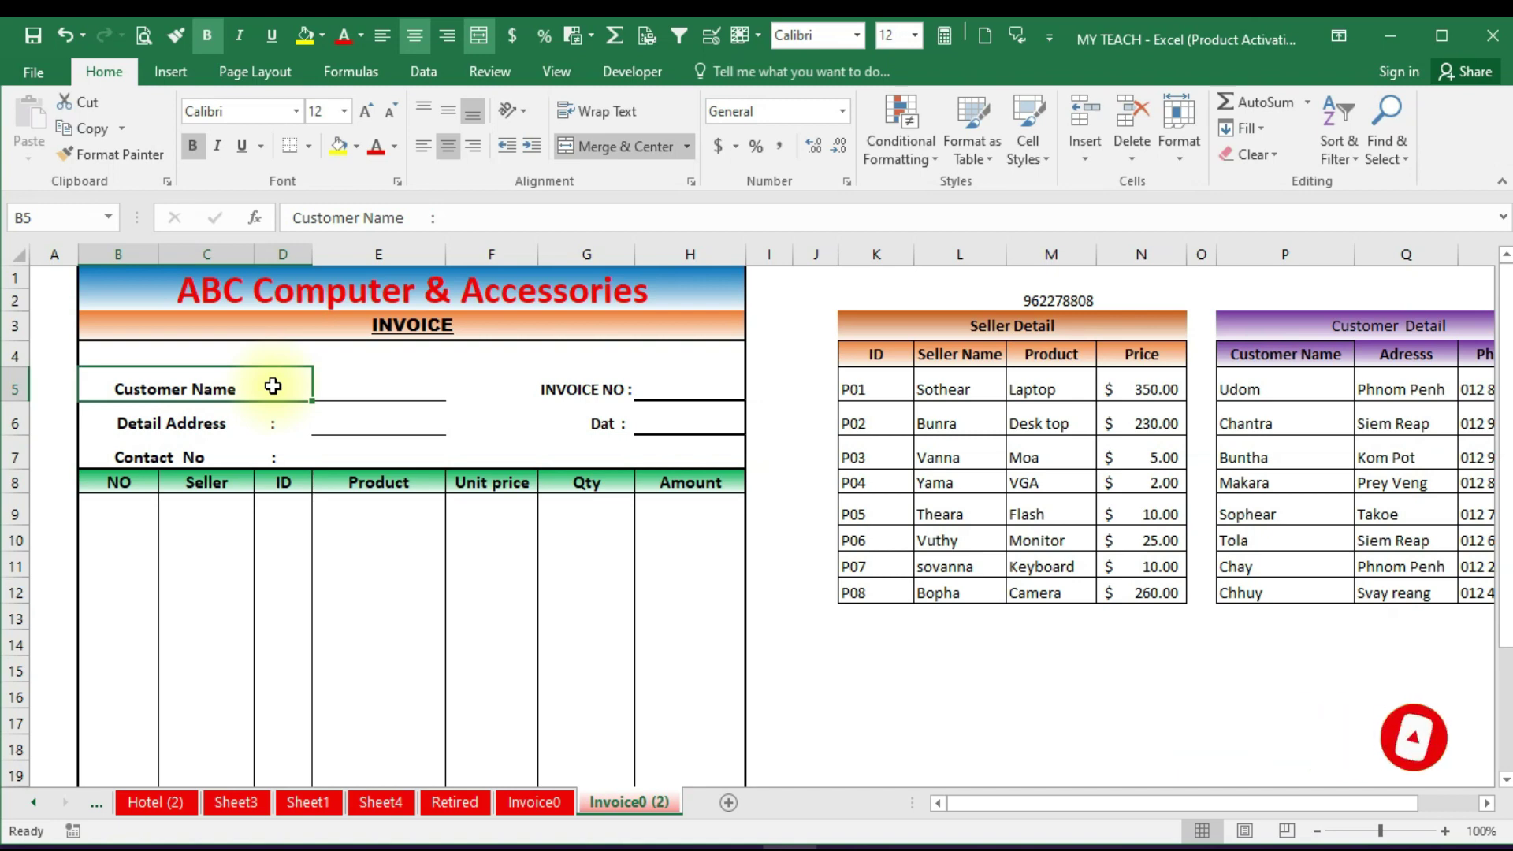
{"action": "left_click", "coordinate": [367, 390]}
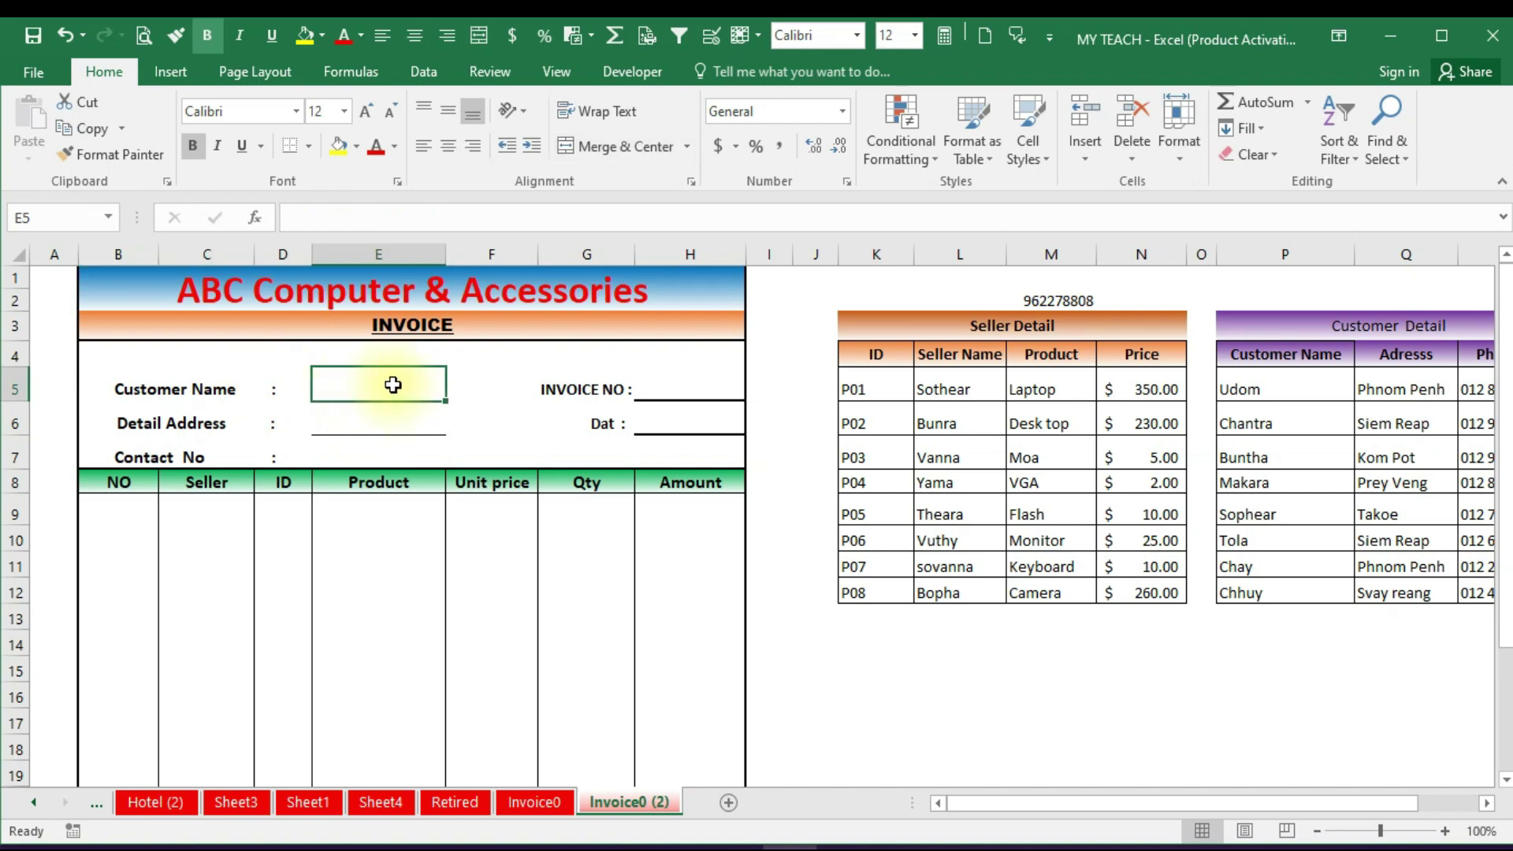
{"action": "left_click", "coordinate": [160, 427]}
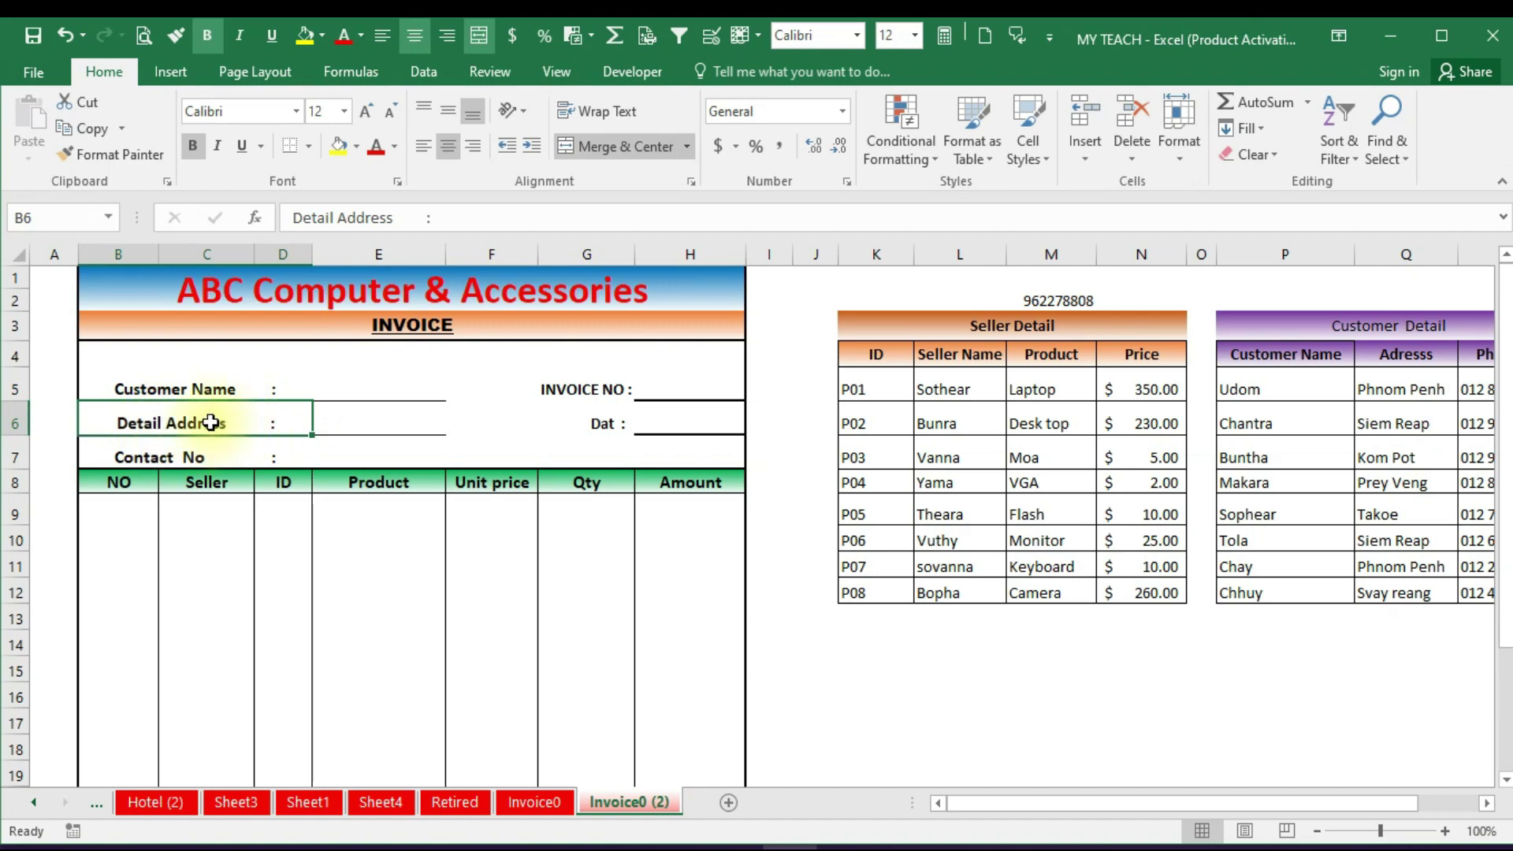
{"action": "left_click", "coordinate": [384, 425]}
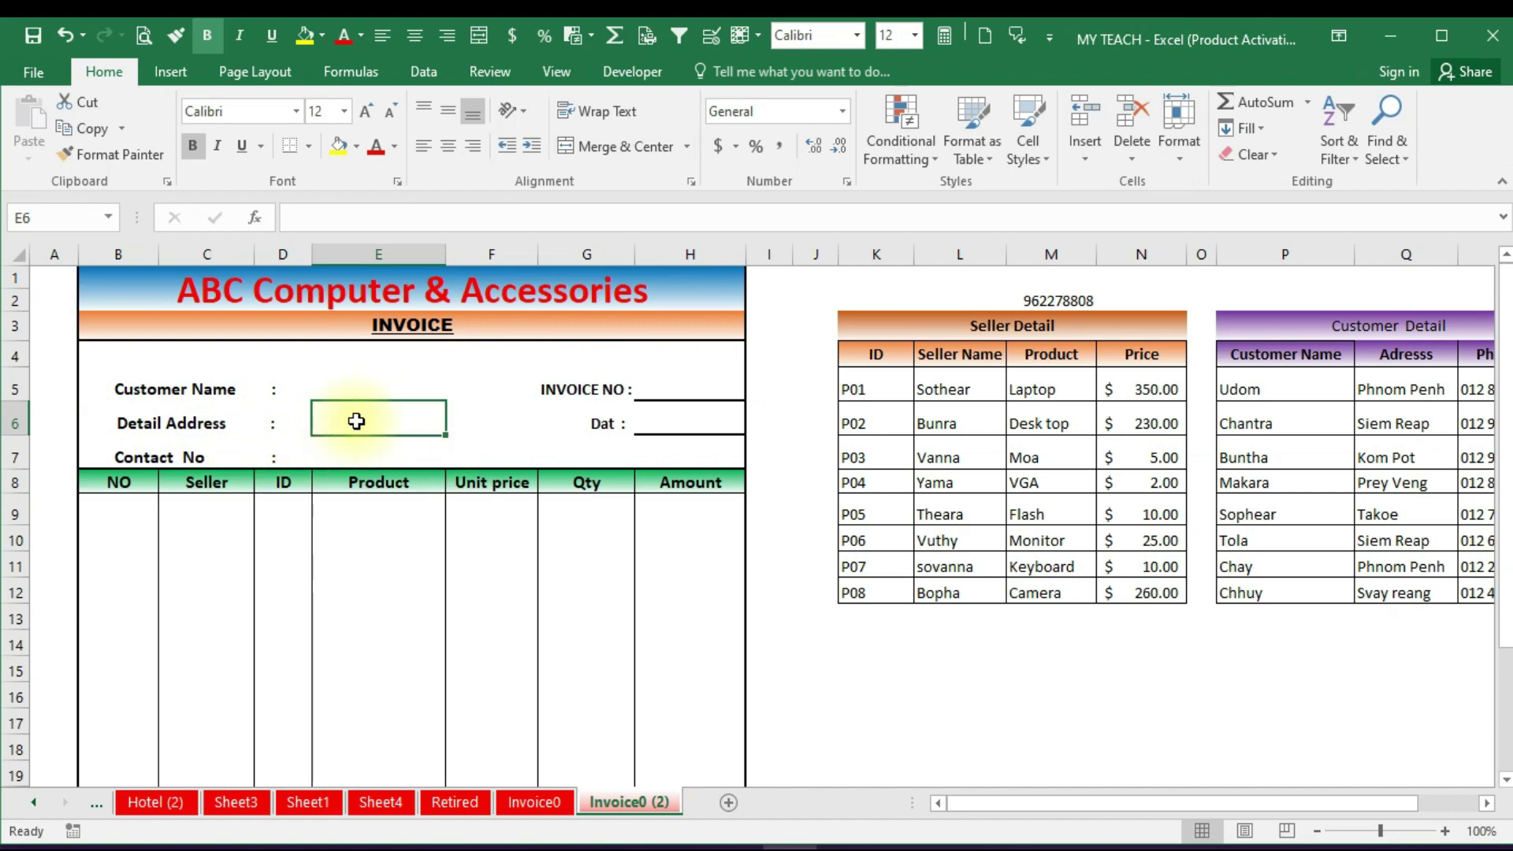
{"action": "left_click", "coordinate": [189, 446]}
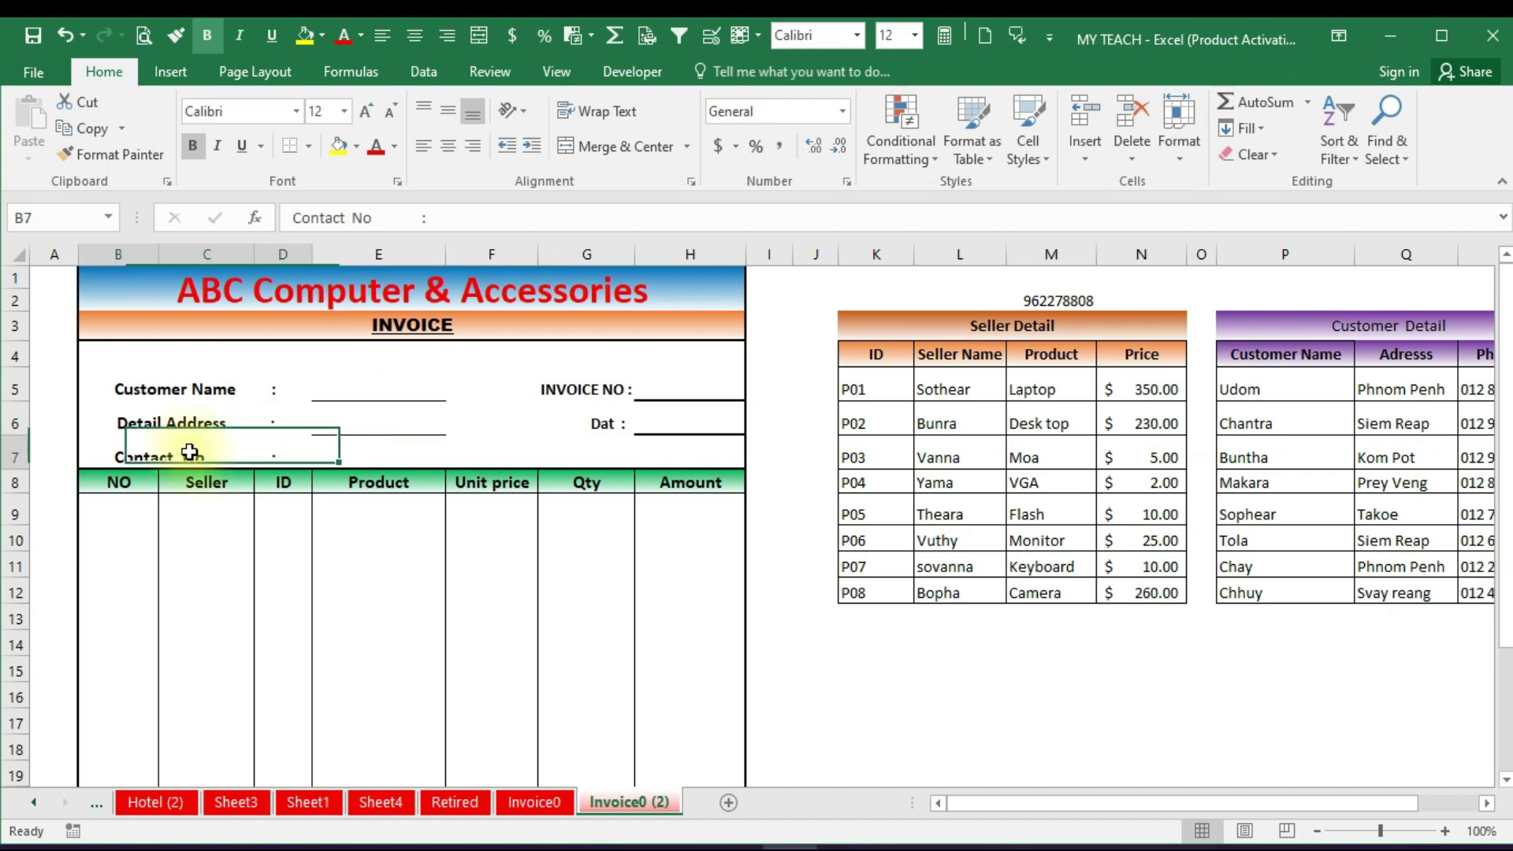
{"action": "left_click", "coordinate": [331, 444]}
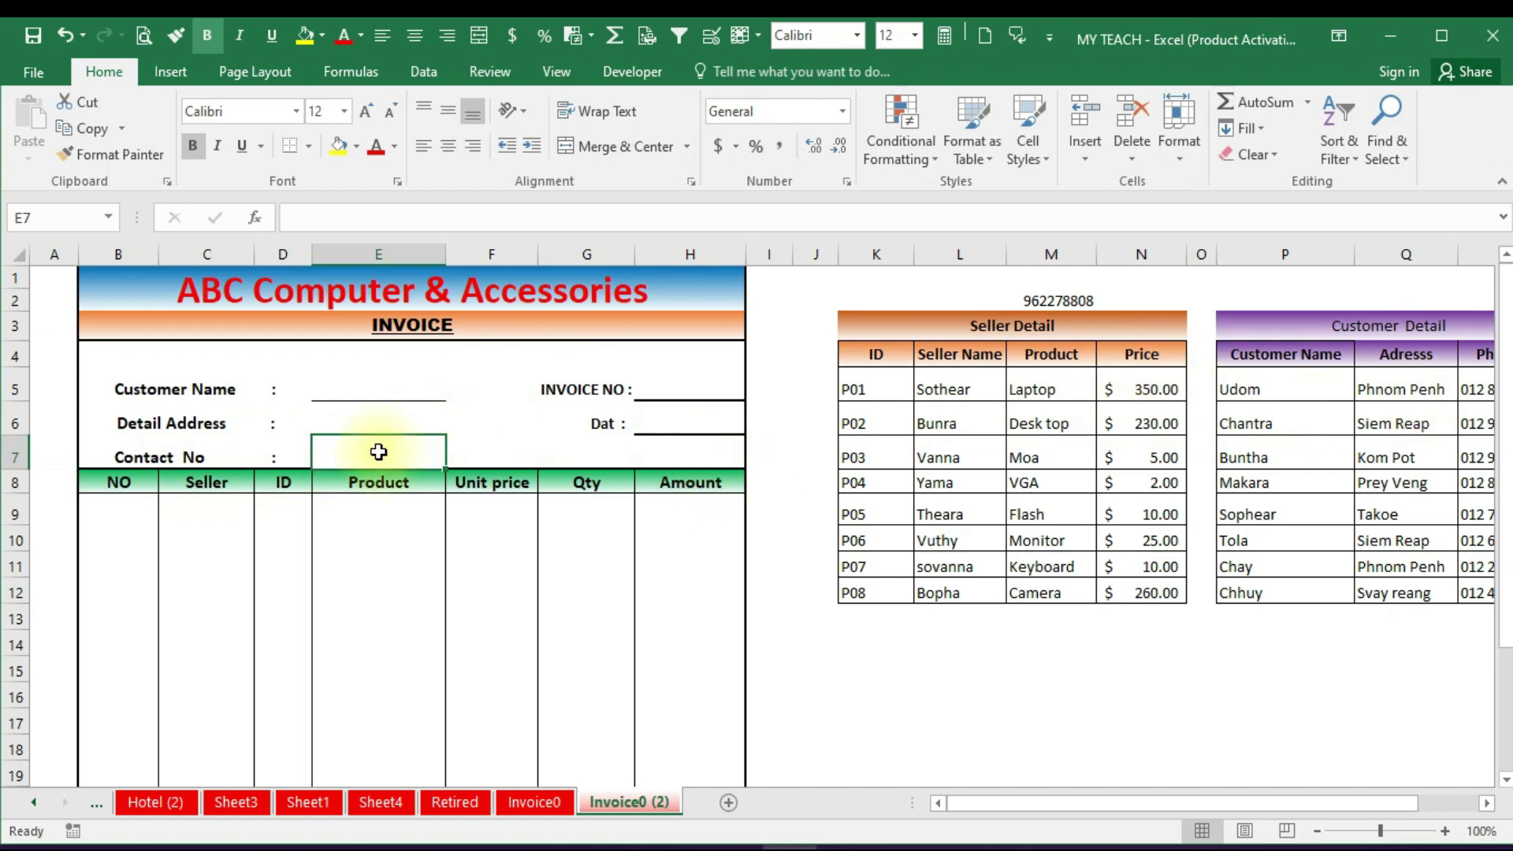
{"action": "left_click", "coordinate": [351, 394]}
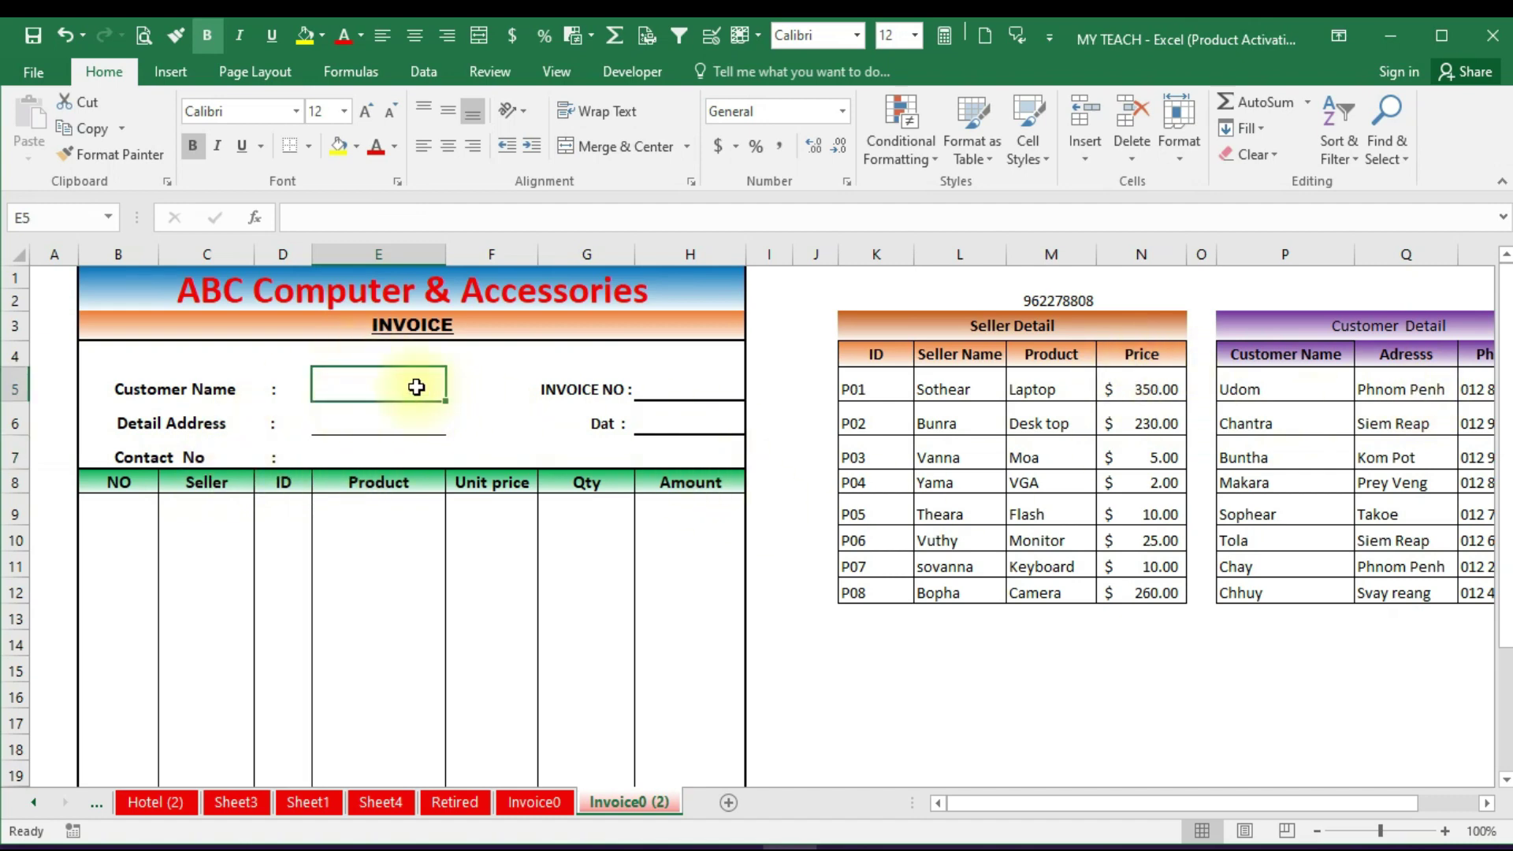
{"action": "left_click", "coordinate": [383, 414]}
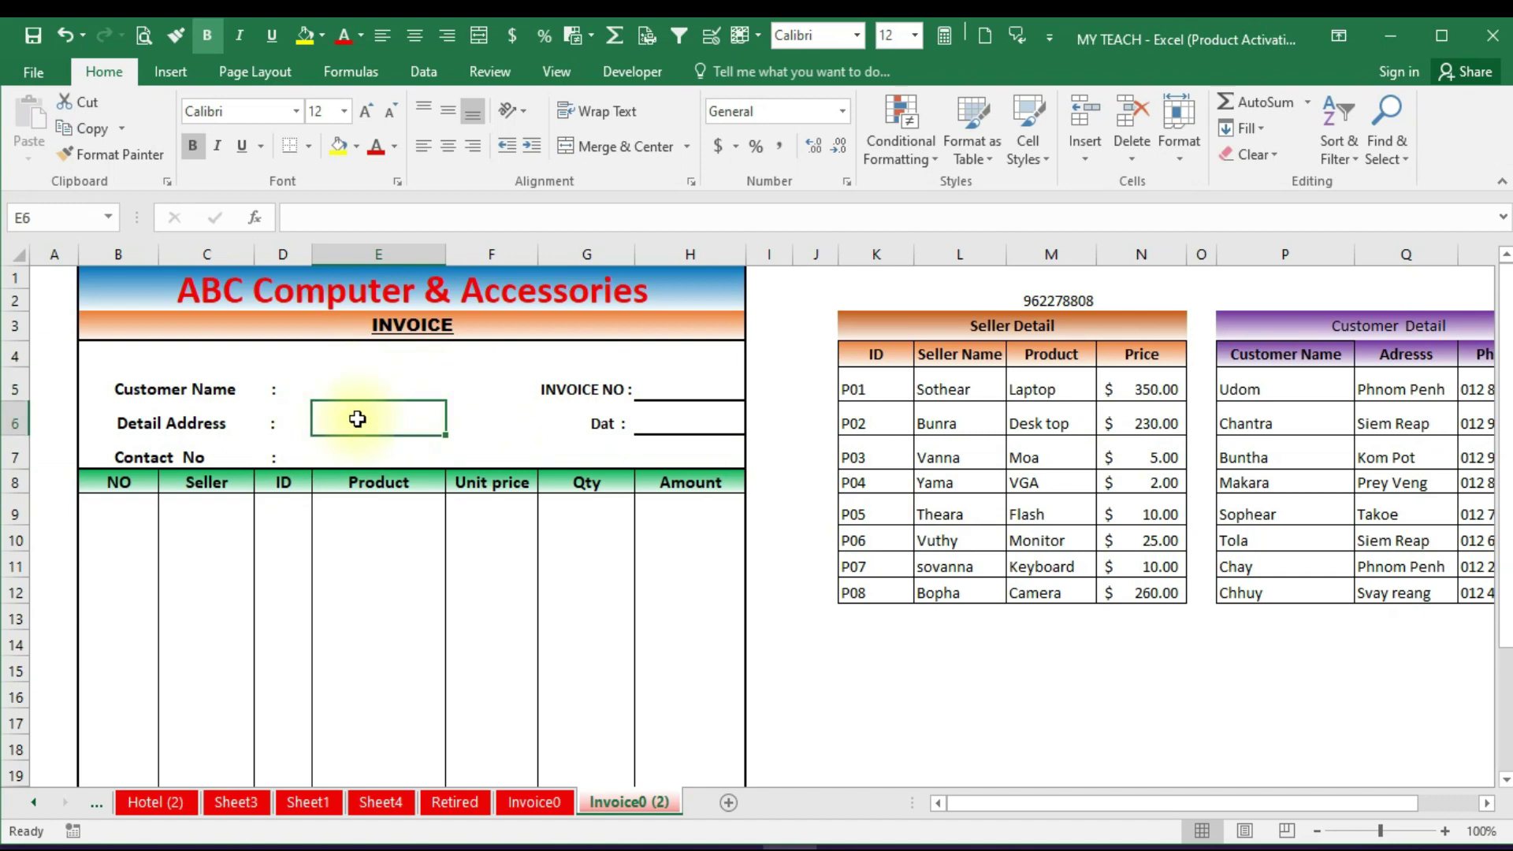
{"action": "left_click", "coordinate": [366, 453]}
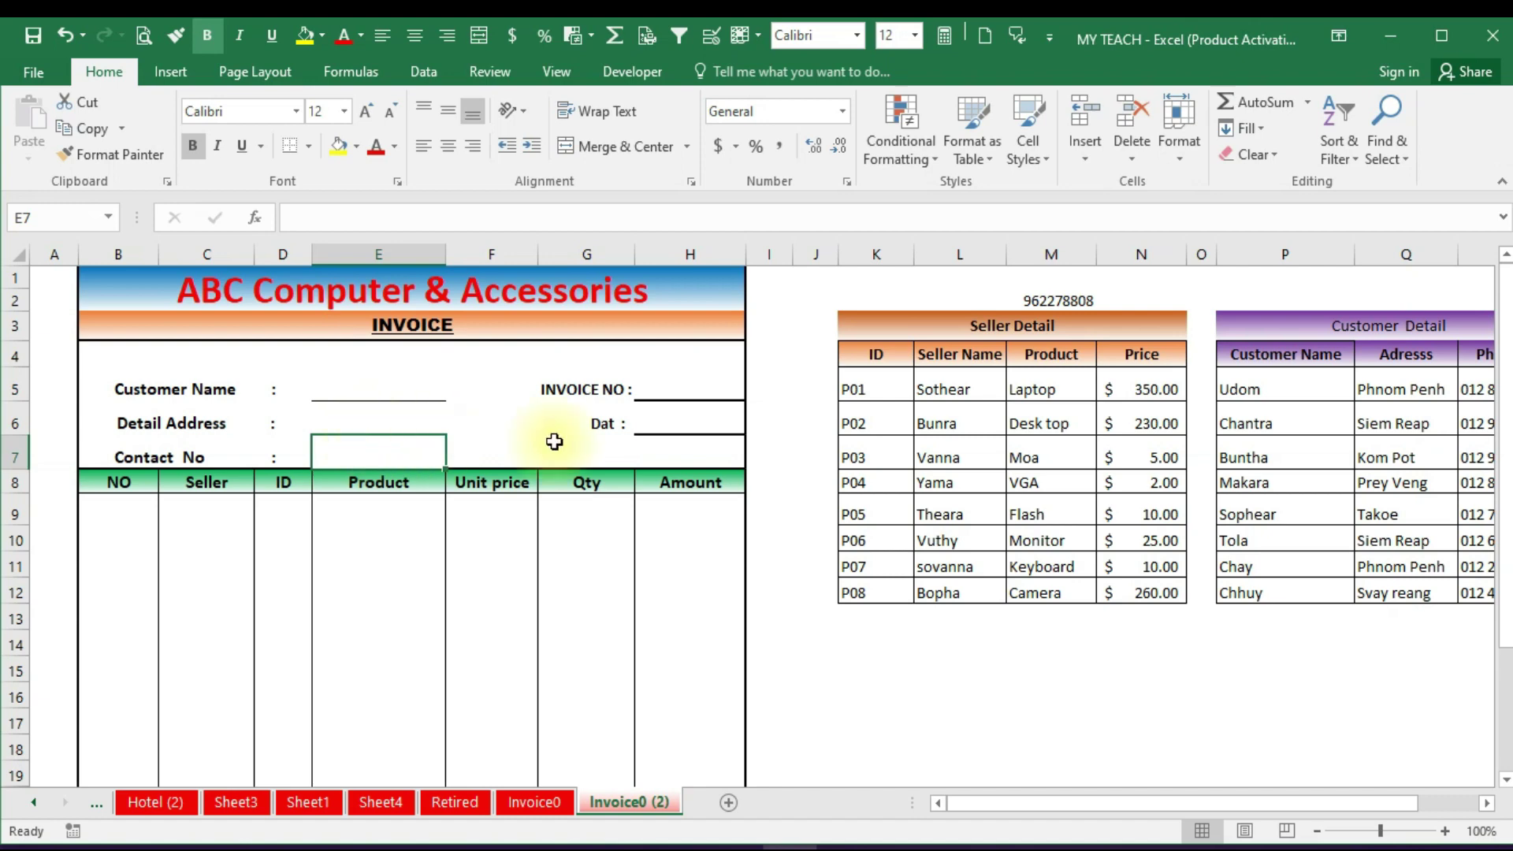
{"action": "left_click", "coordinate": [607, 390]}
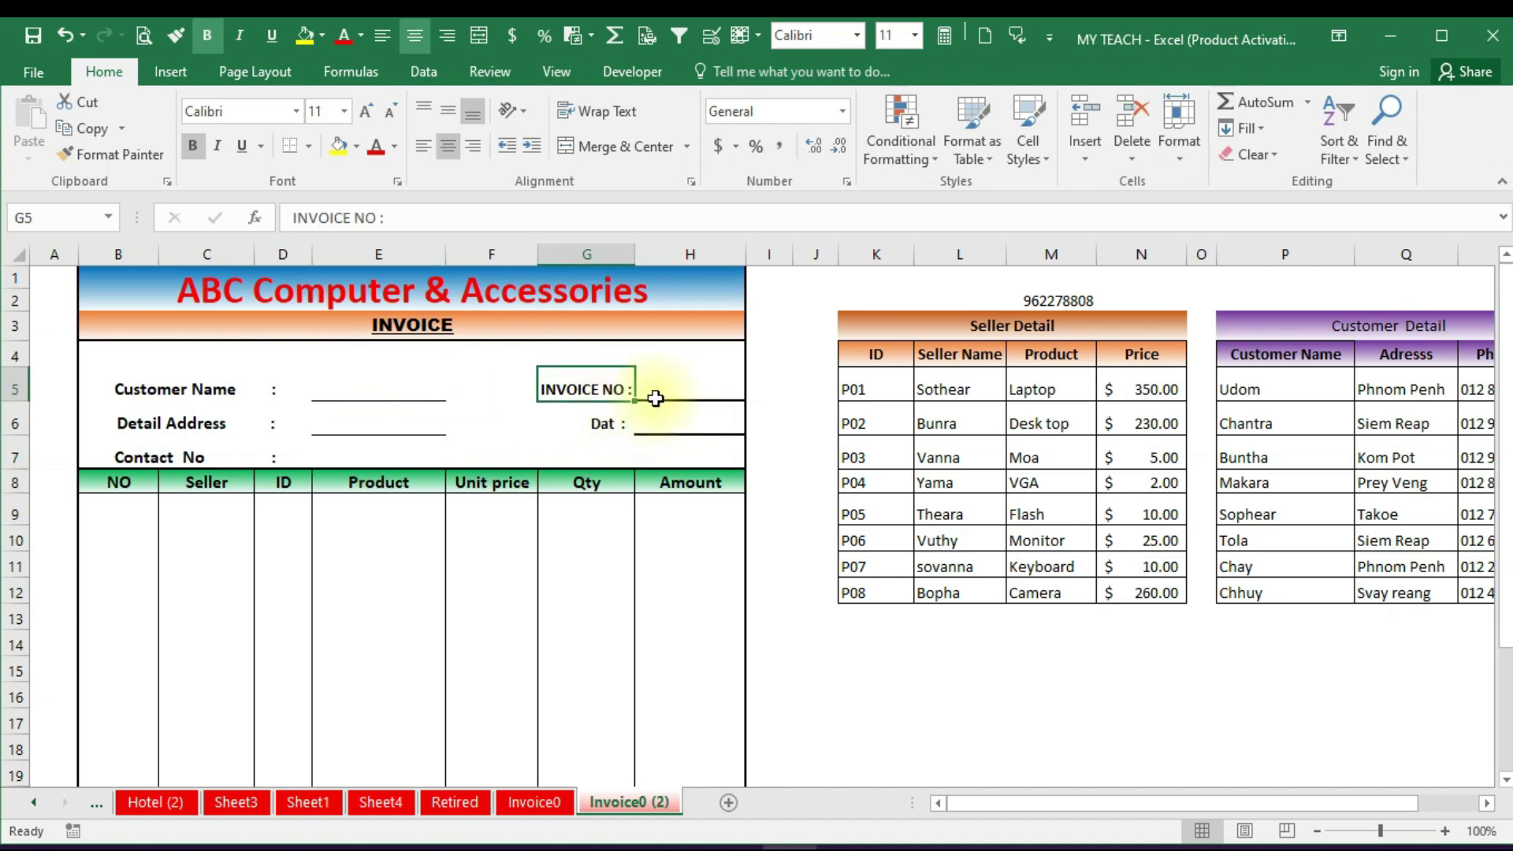
{"action": "left_click", "coordinate": [703, 387]}
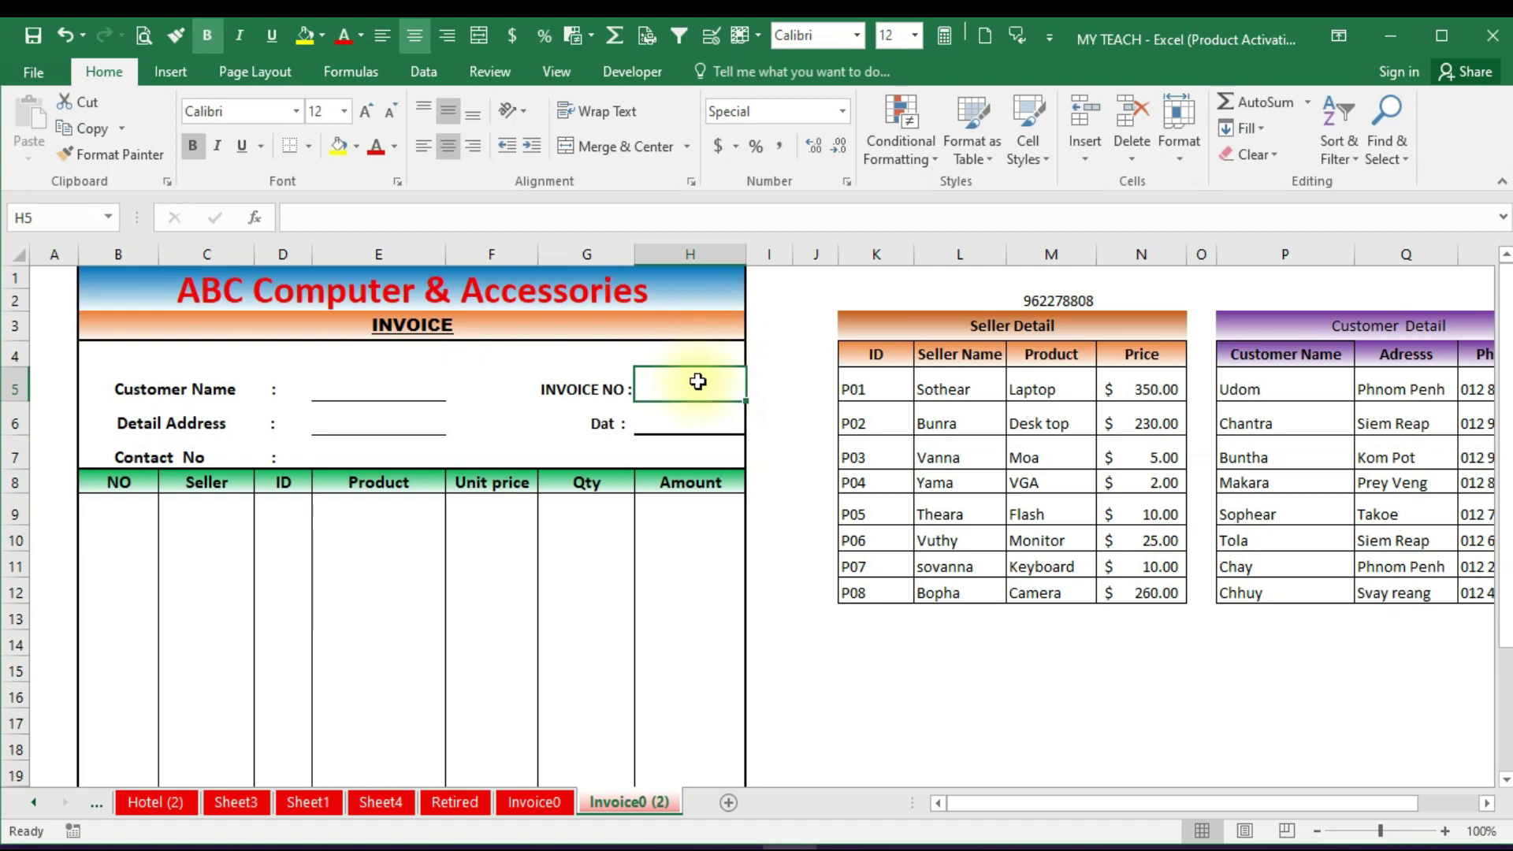
{"action": "left_click", "coordinate": [675, 426]}
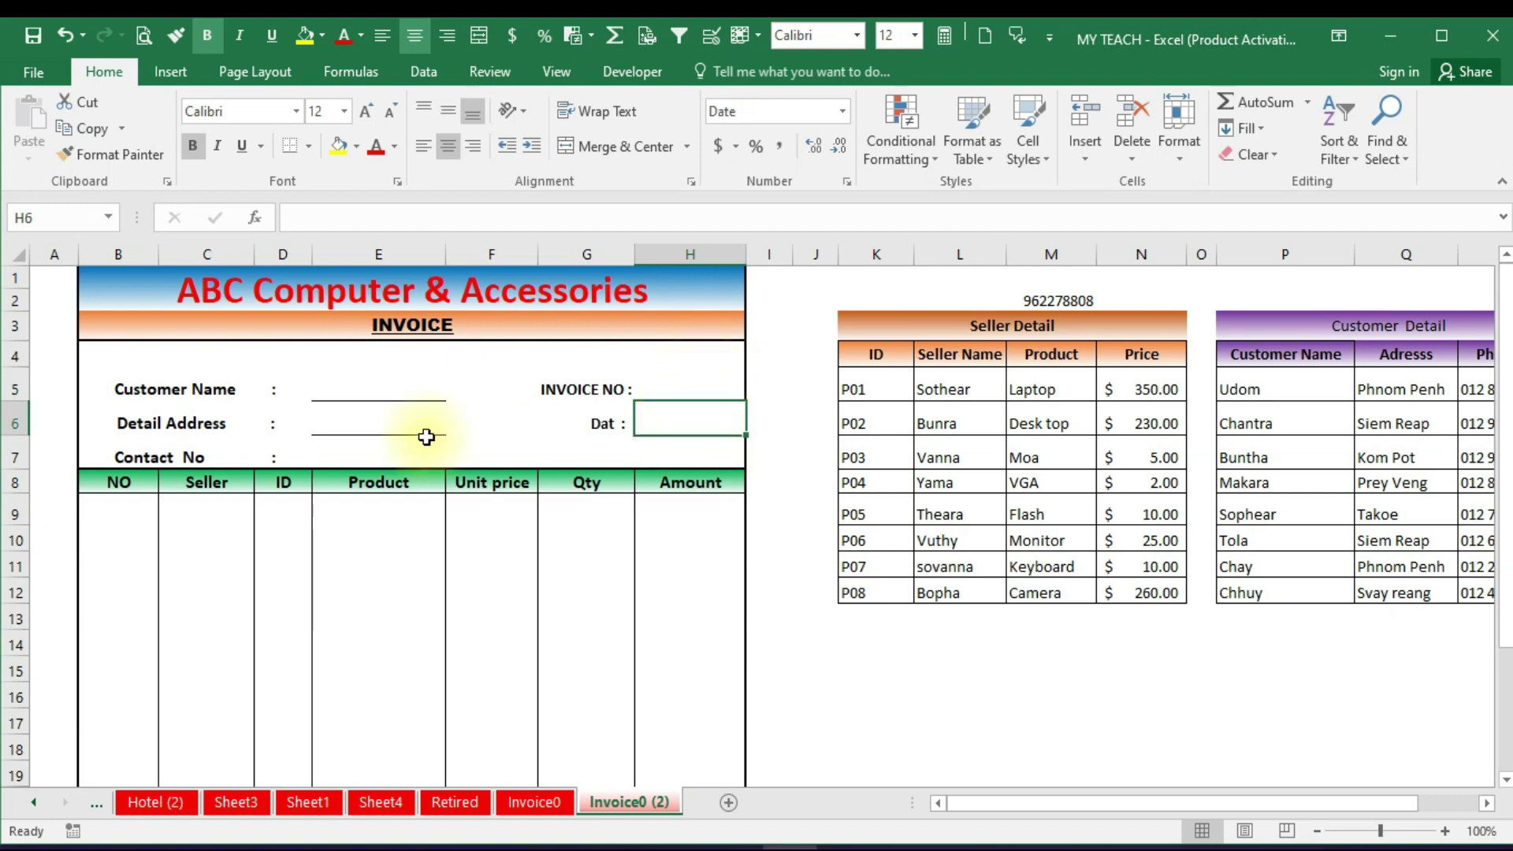
{"action": "mouse_move", "coordinate": [135, 355]}
{"action": "left_mouse_down"}
{"action": "mouse_move", "coordinate": [423, 351]}
{"action": "mouse_move", "coordinate": [667, 405]}
{"action": "mouse_move", "coordinate": [675, 451]}
{"action": "left_mouse_up"}
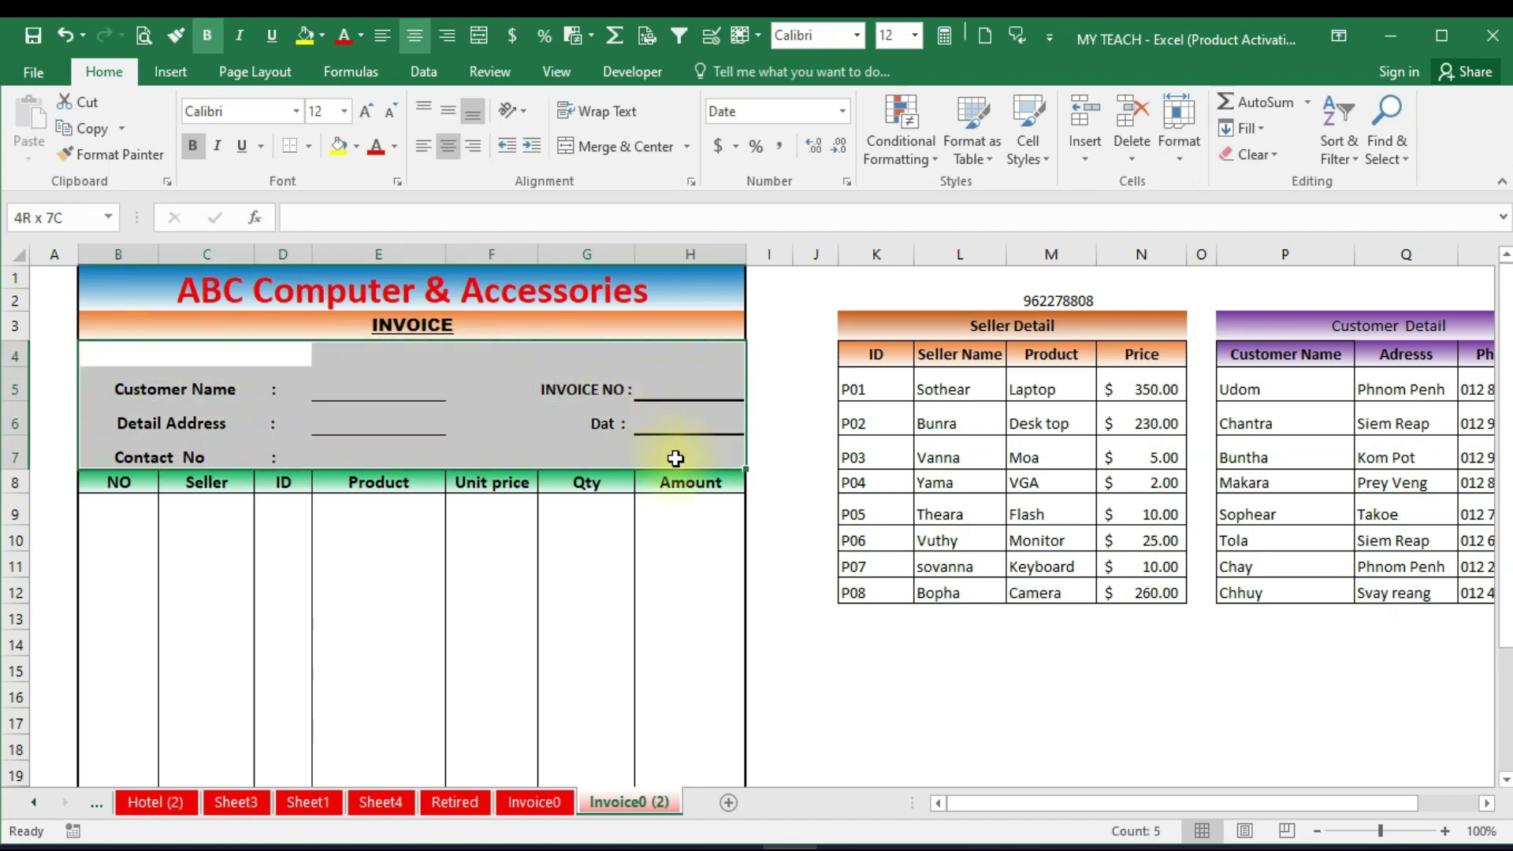
{"action": "left_click", "coordinate": [390, 394]}
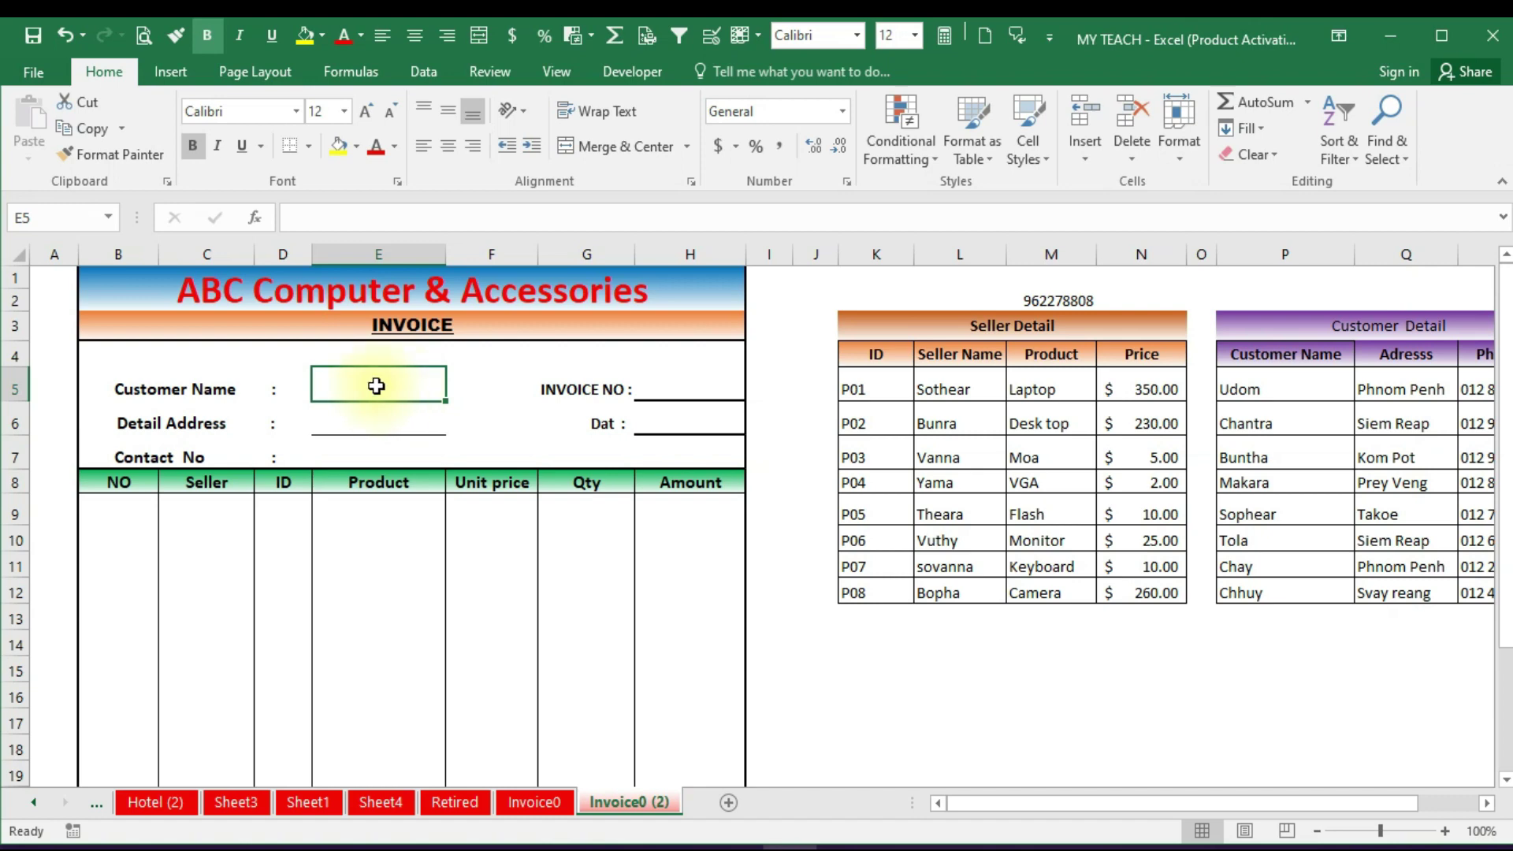
{"action": "left_click", "coordinate": [433, 451]}
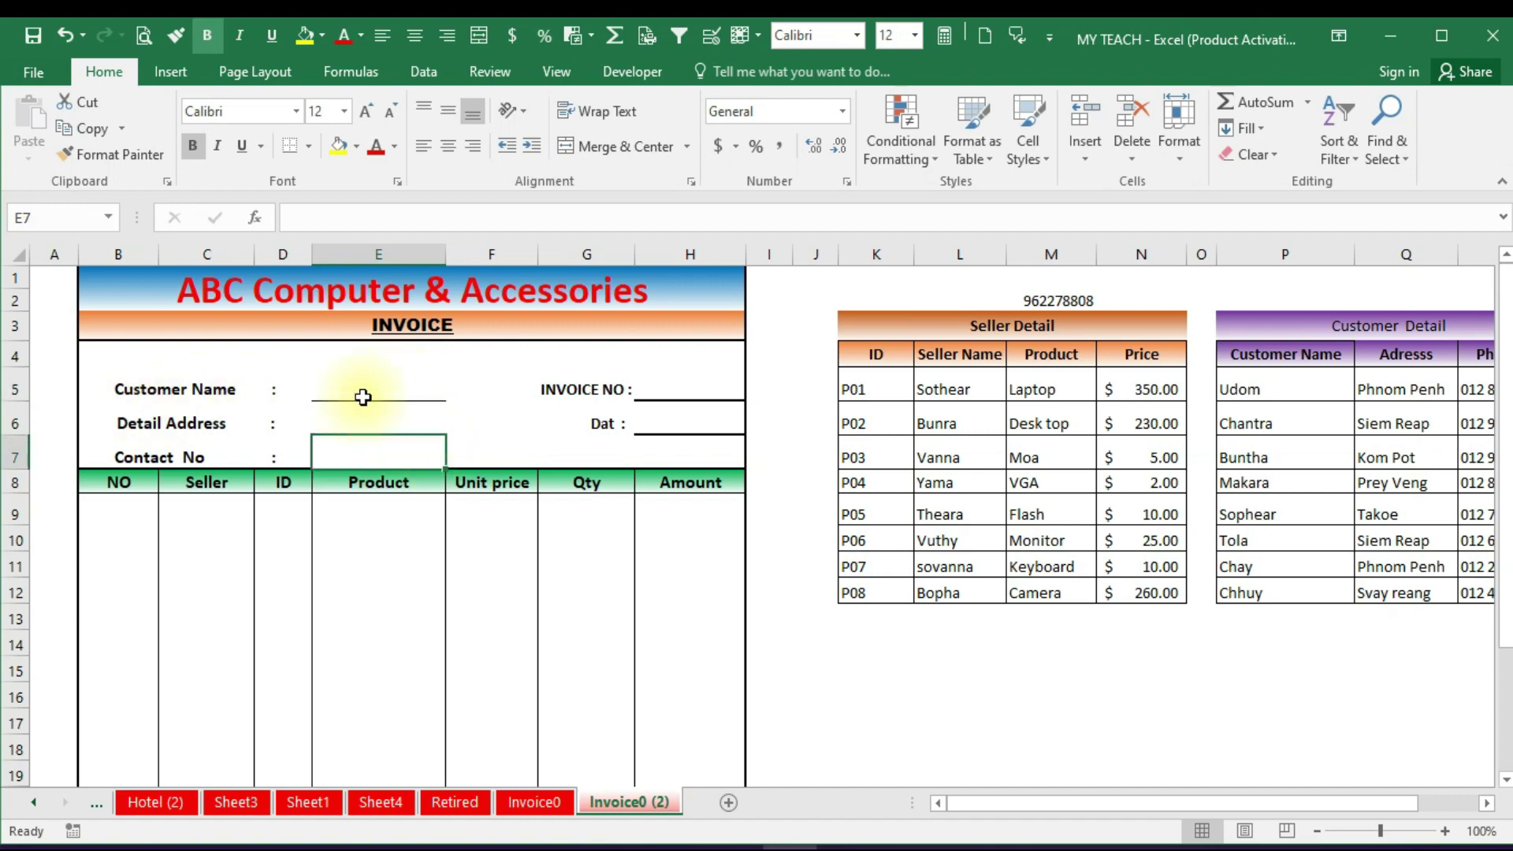
{"action": "left_click", "coordinate": [362, 395]}
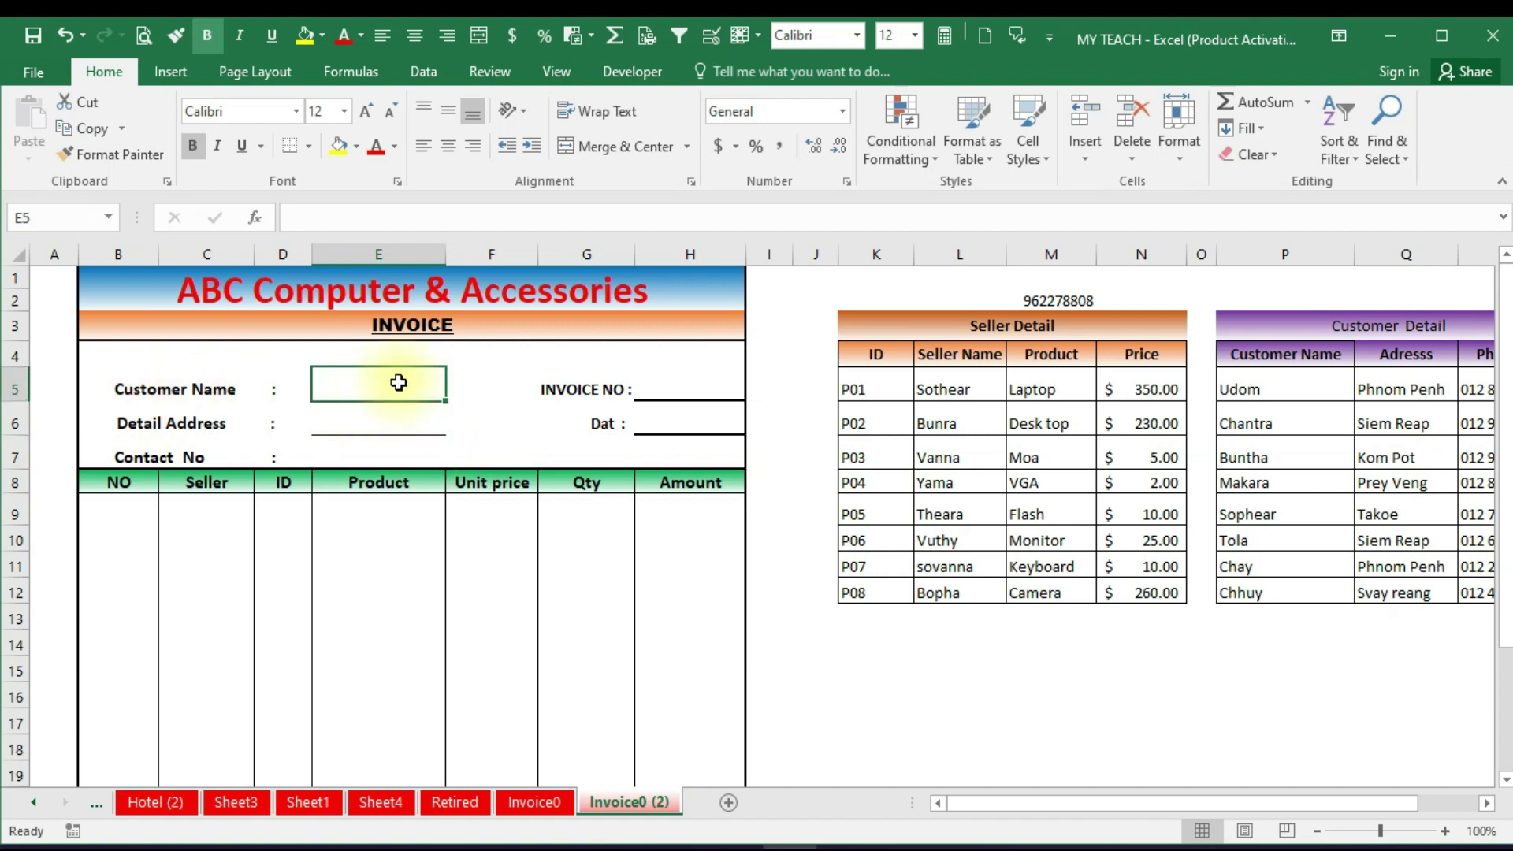
Give E5 a List data validation with source =$P$5:$P$12
{"action": "left_click", "coordinate": [426, 73]}
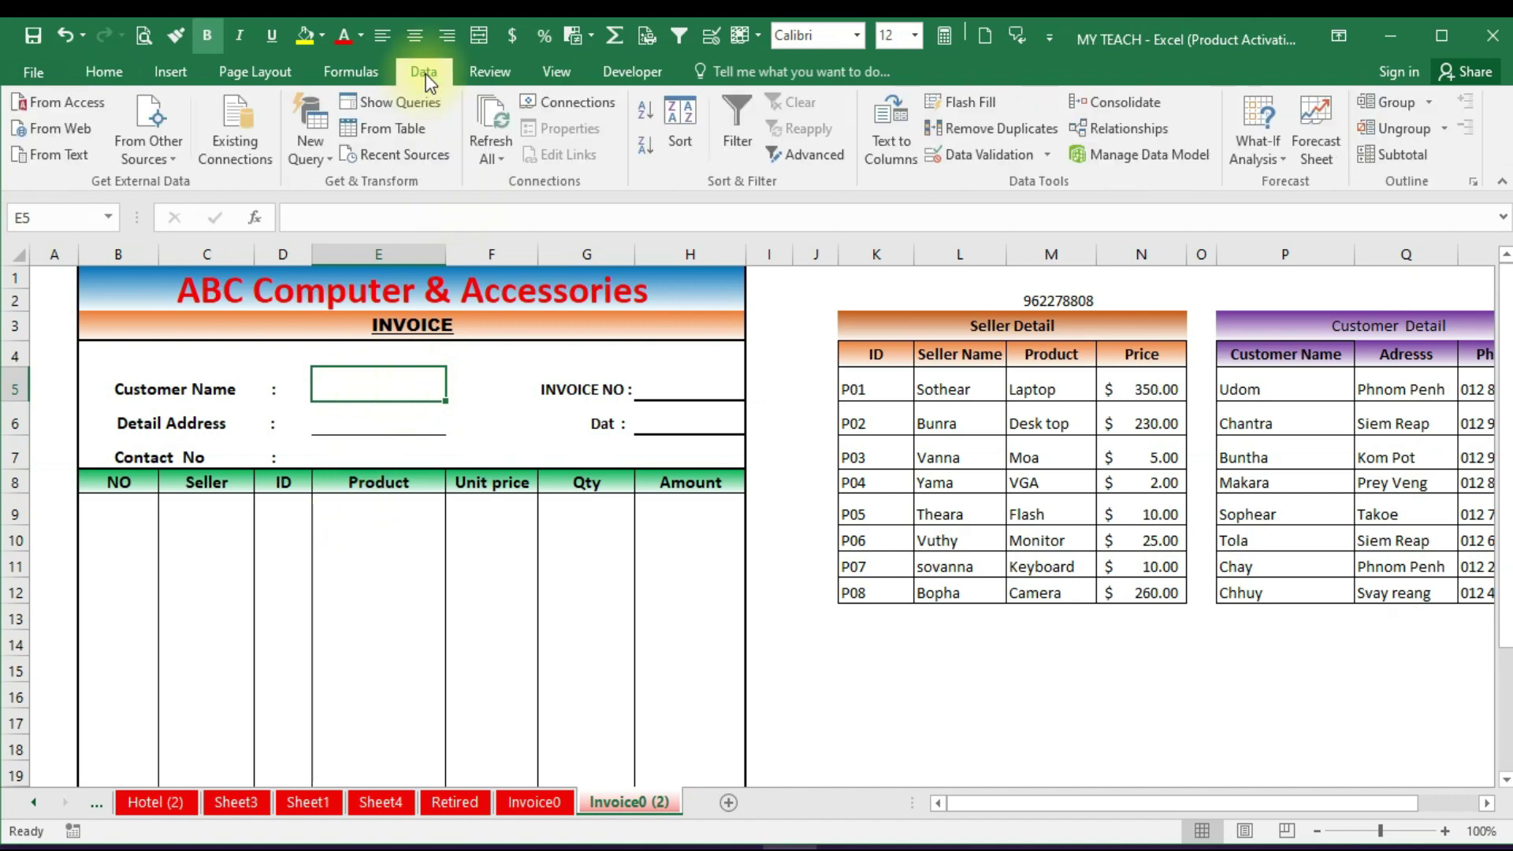
{"action": "left_click", "coordinate": [985, 157]}
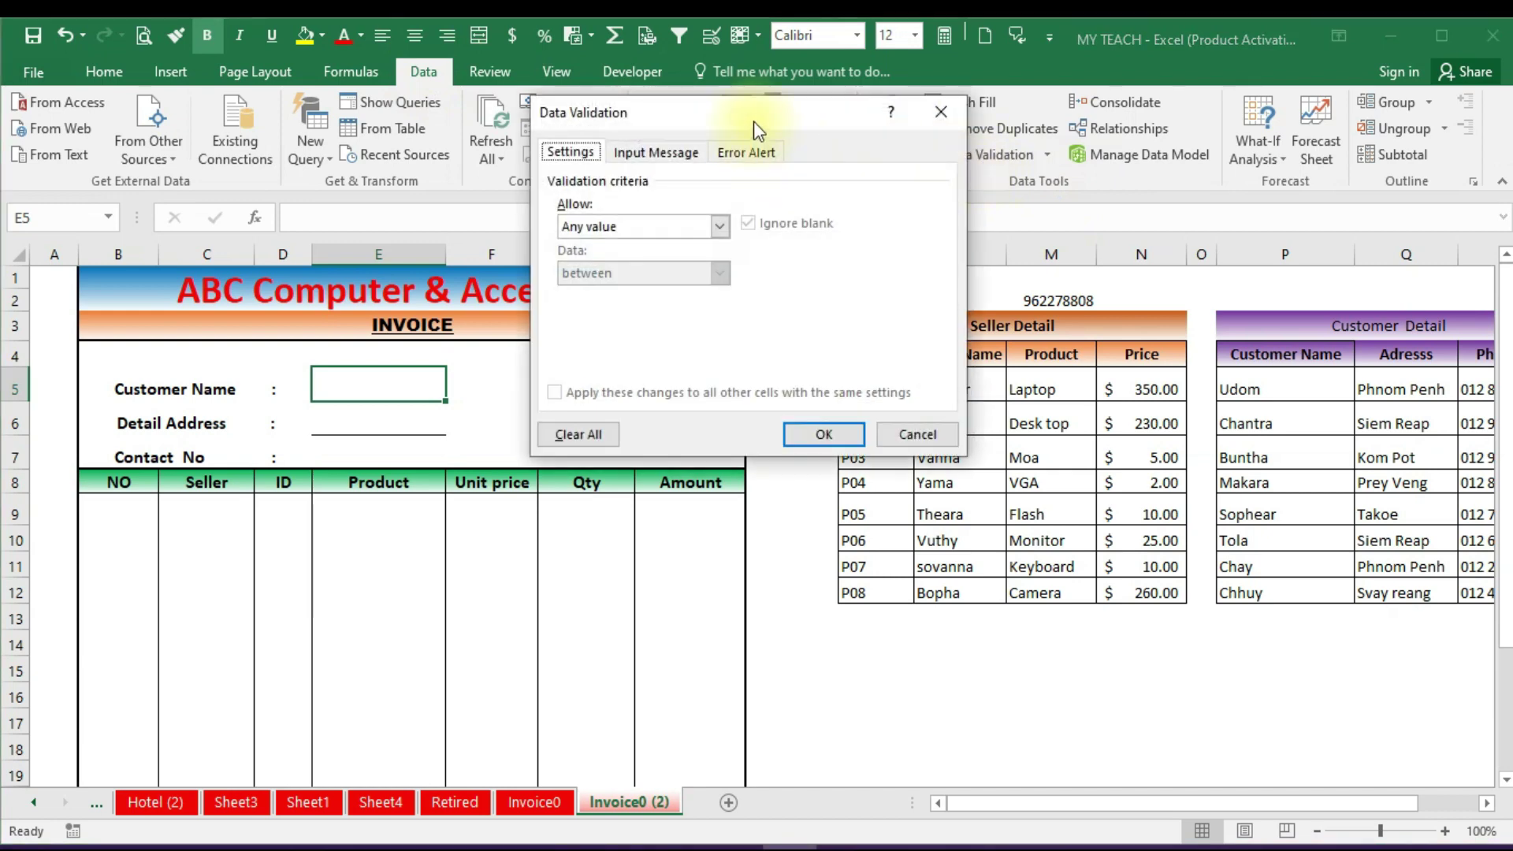
{"action": "mouse_move", "coordinate": [753, 125]}
{"action": "left_mouse_down"}
{"action": "mouse_move", "coordinate": [707, 358]}
{"action": "mouse_move", "coordinate": [617, 376]}
{"action": "left_mouse_up"}
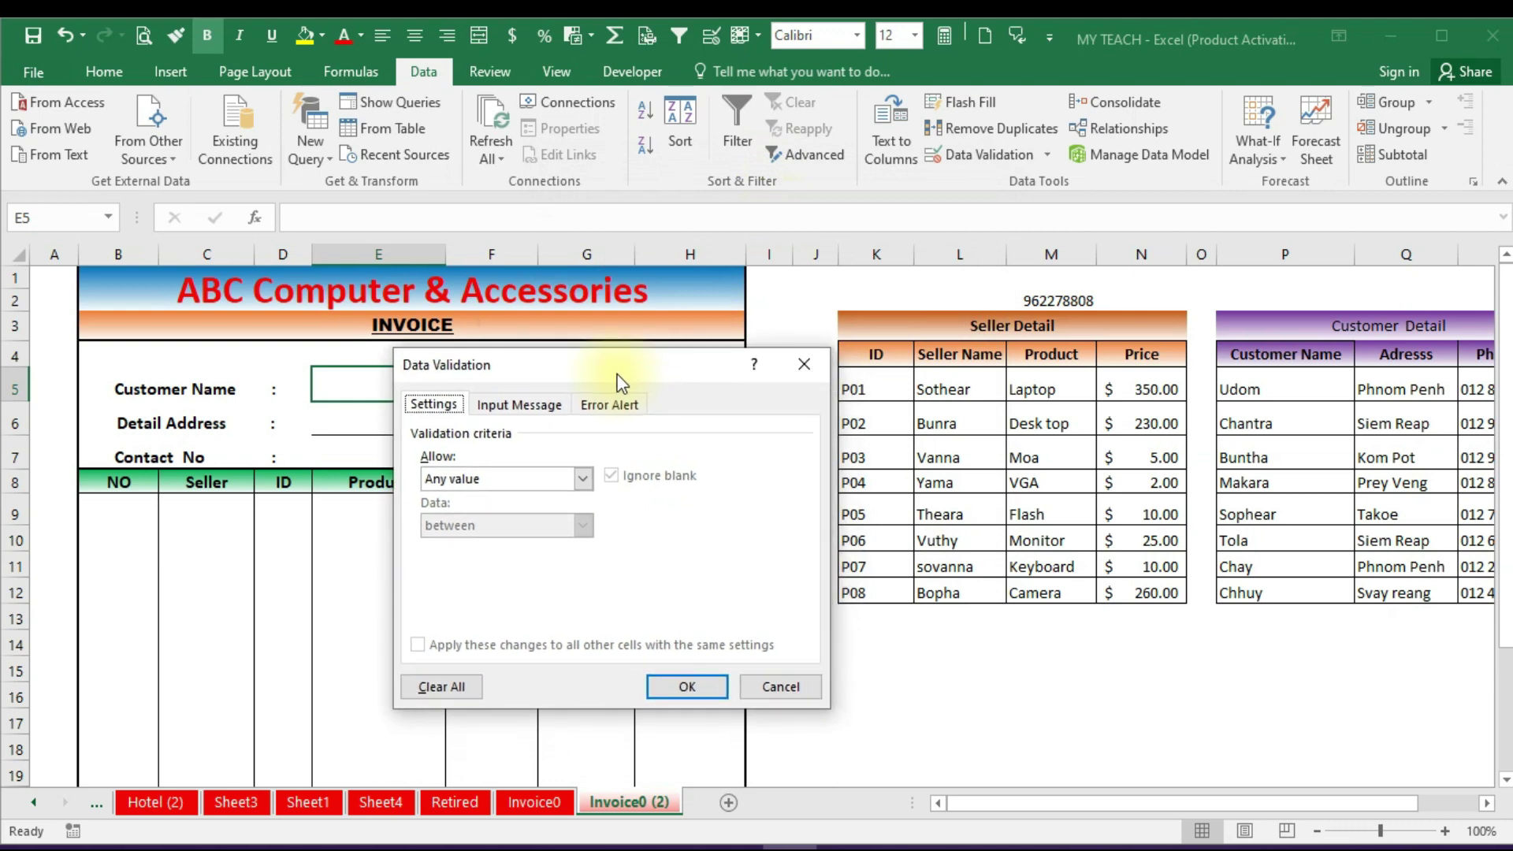
{"action": "left_click_drag", "start_coordinate": [623, 384], "coordinate": [558, 494]}
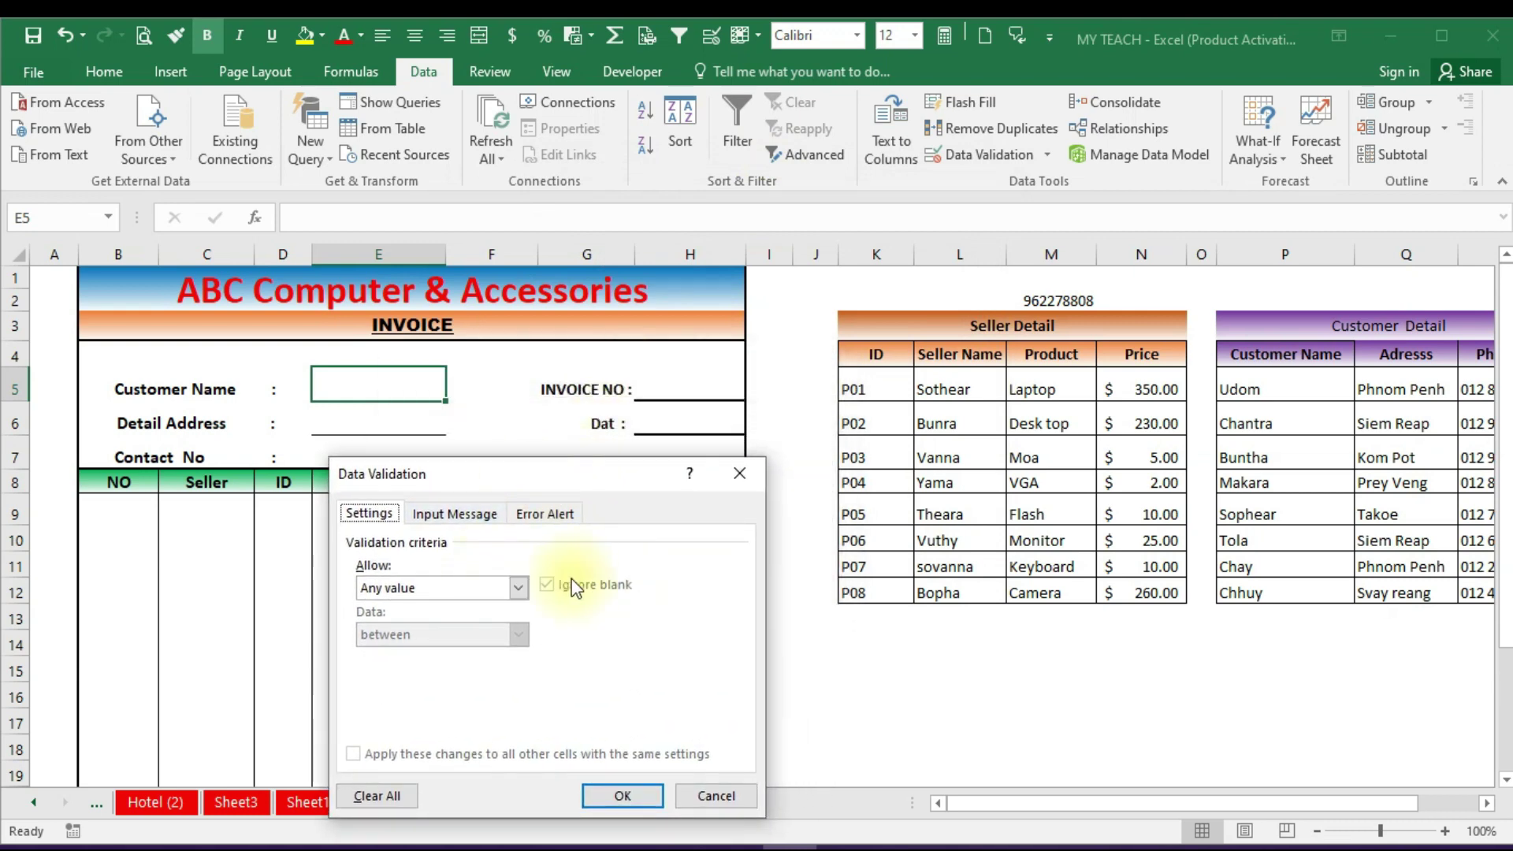
{"action": "left_click", "coordinate": [518, 589]}
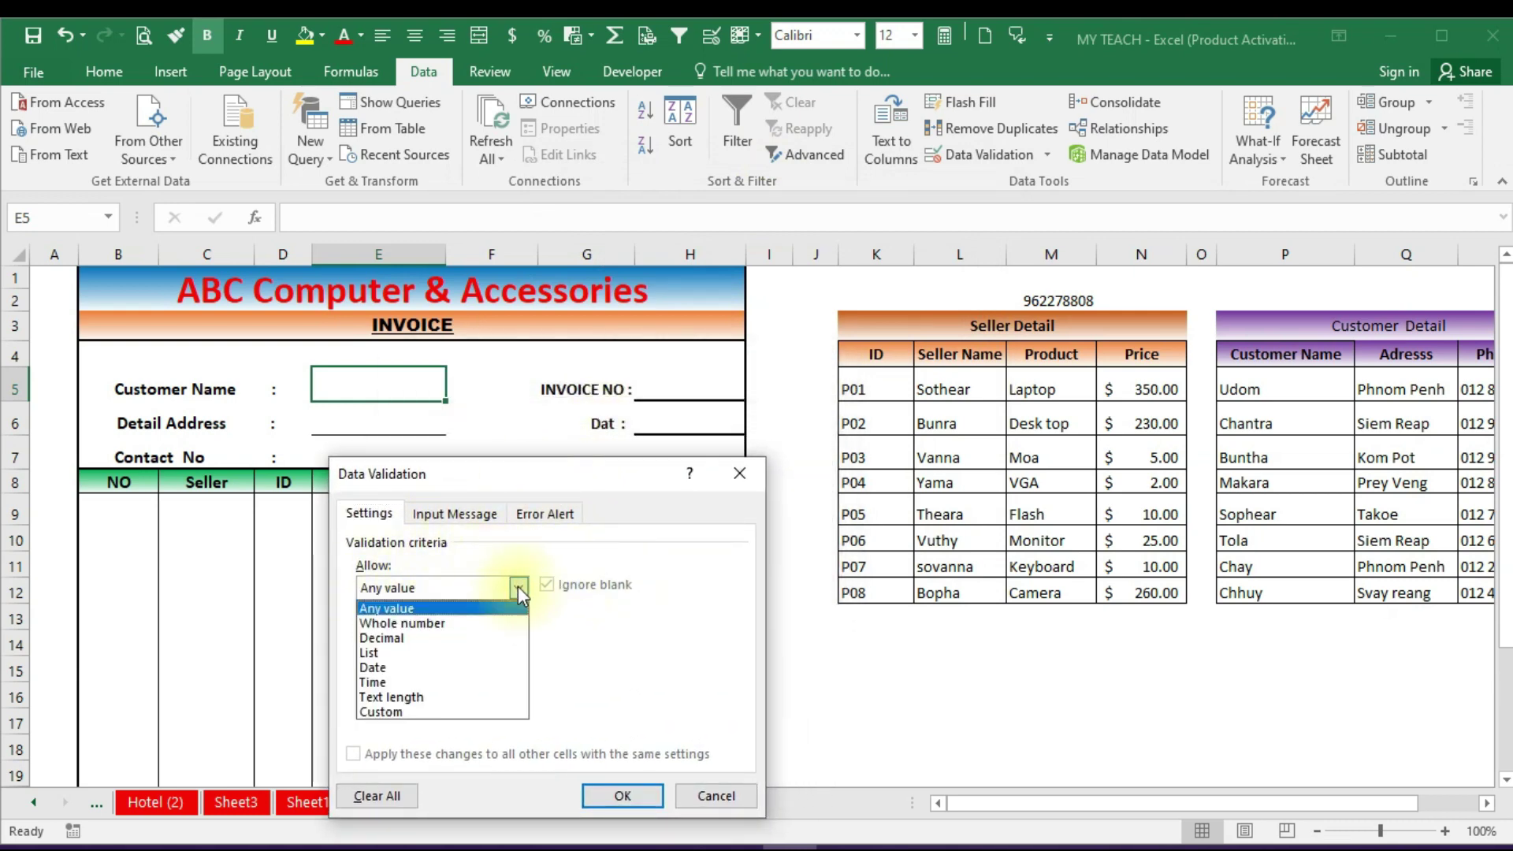
{"action": "left_click", "coordinate": [390, 663]}
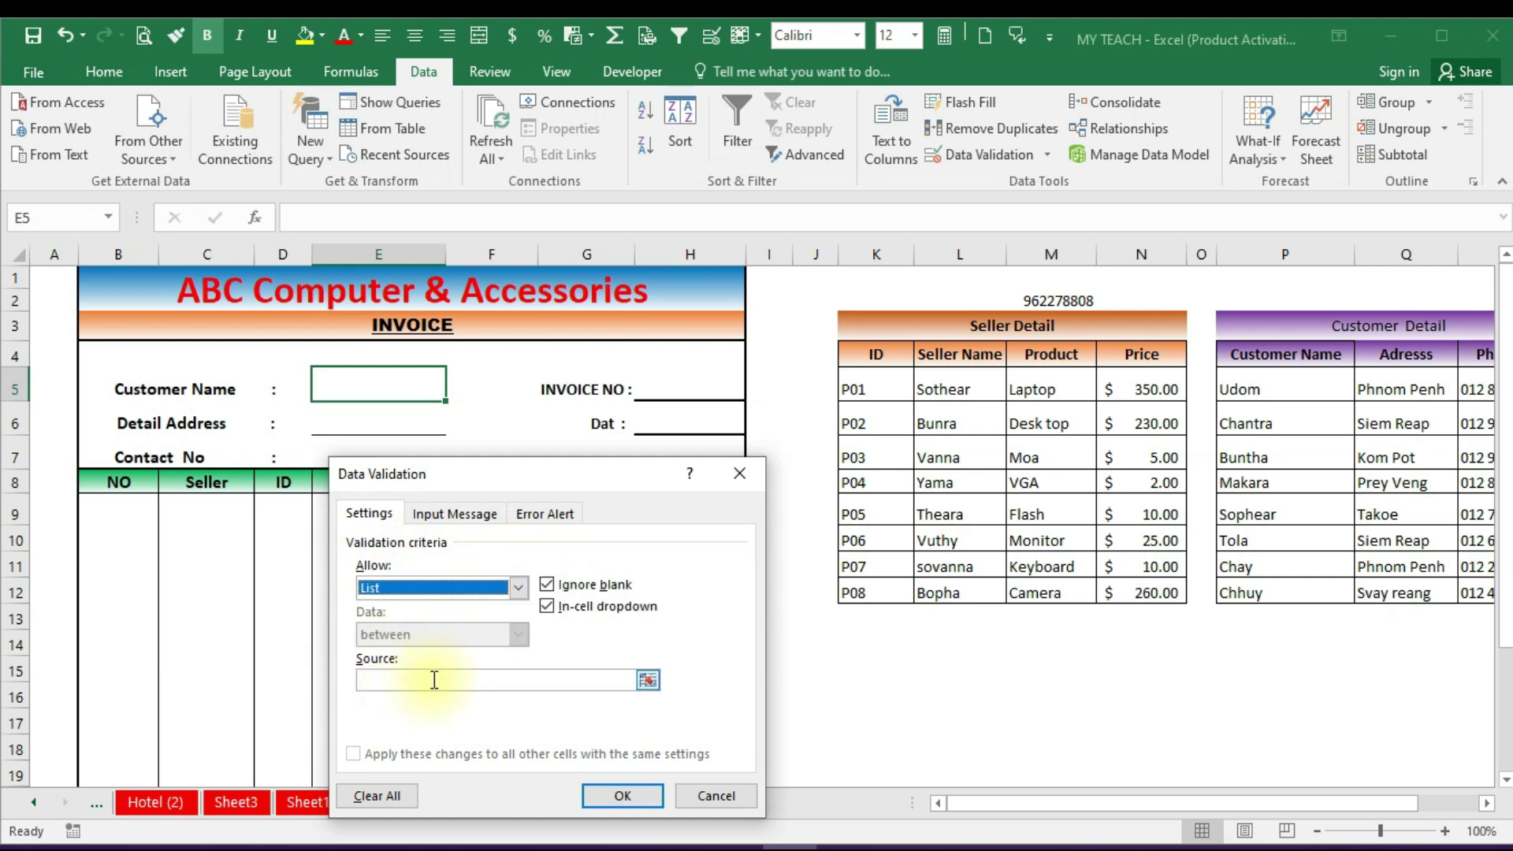
{"action": "left_click", "coordinate": [407, 682]}
{"action": "left_click", "coordinate": [407, 676]}
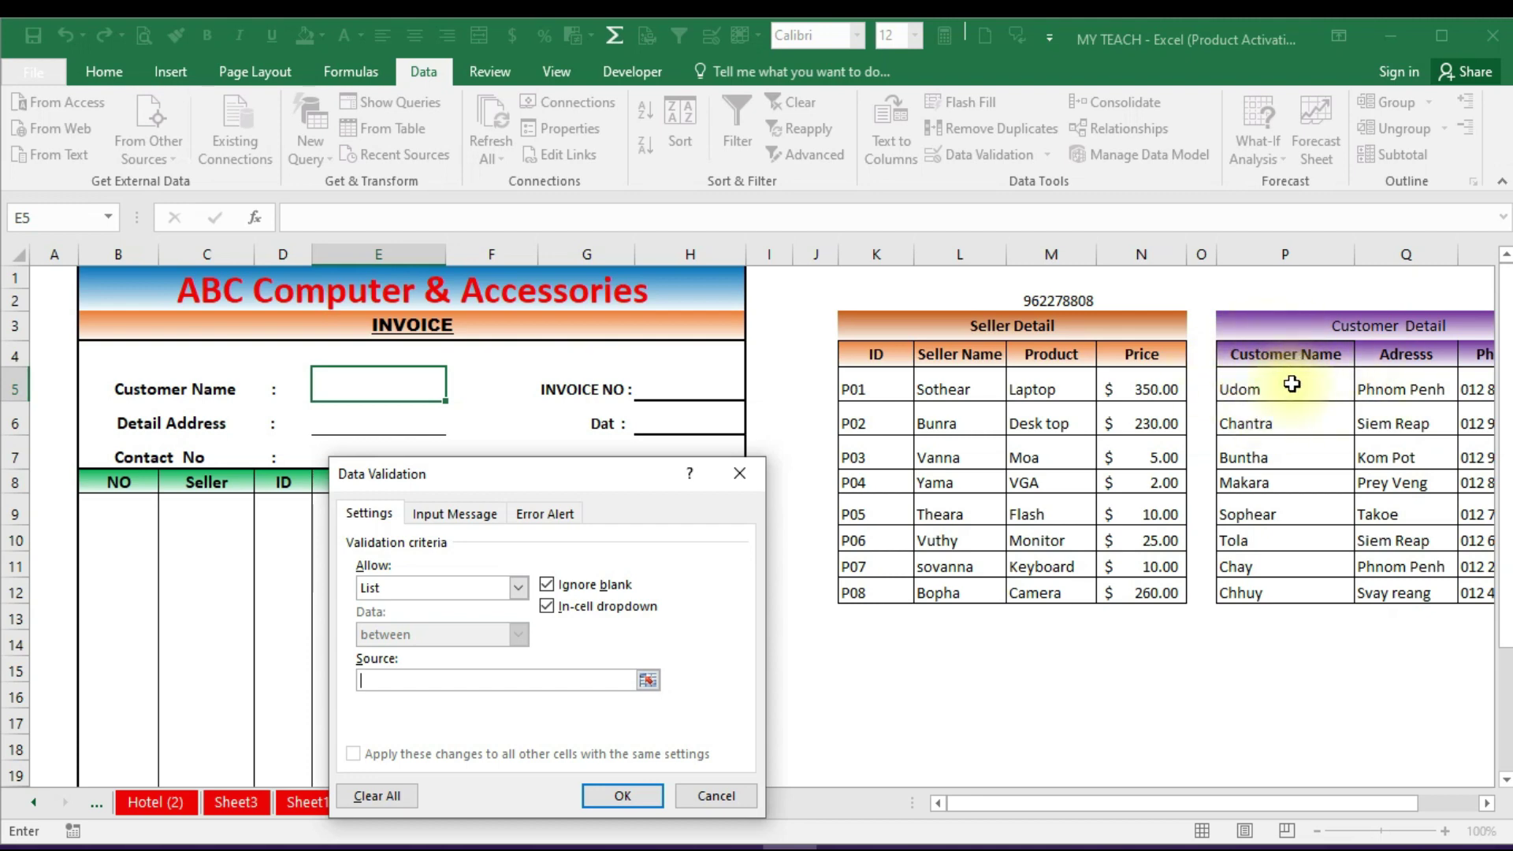
{"action": "left_click_drag", "start_coordinate": [1292, 384], "coordinate": [1287, 586]}
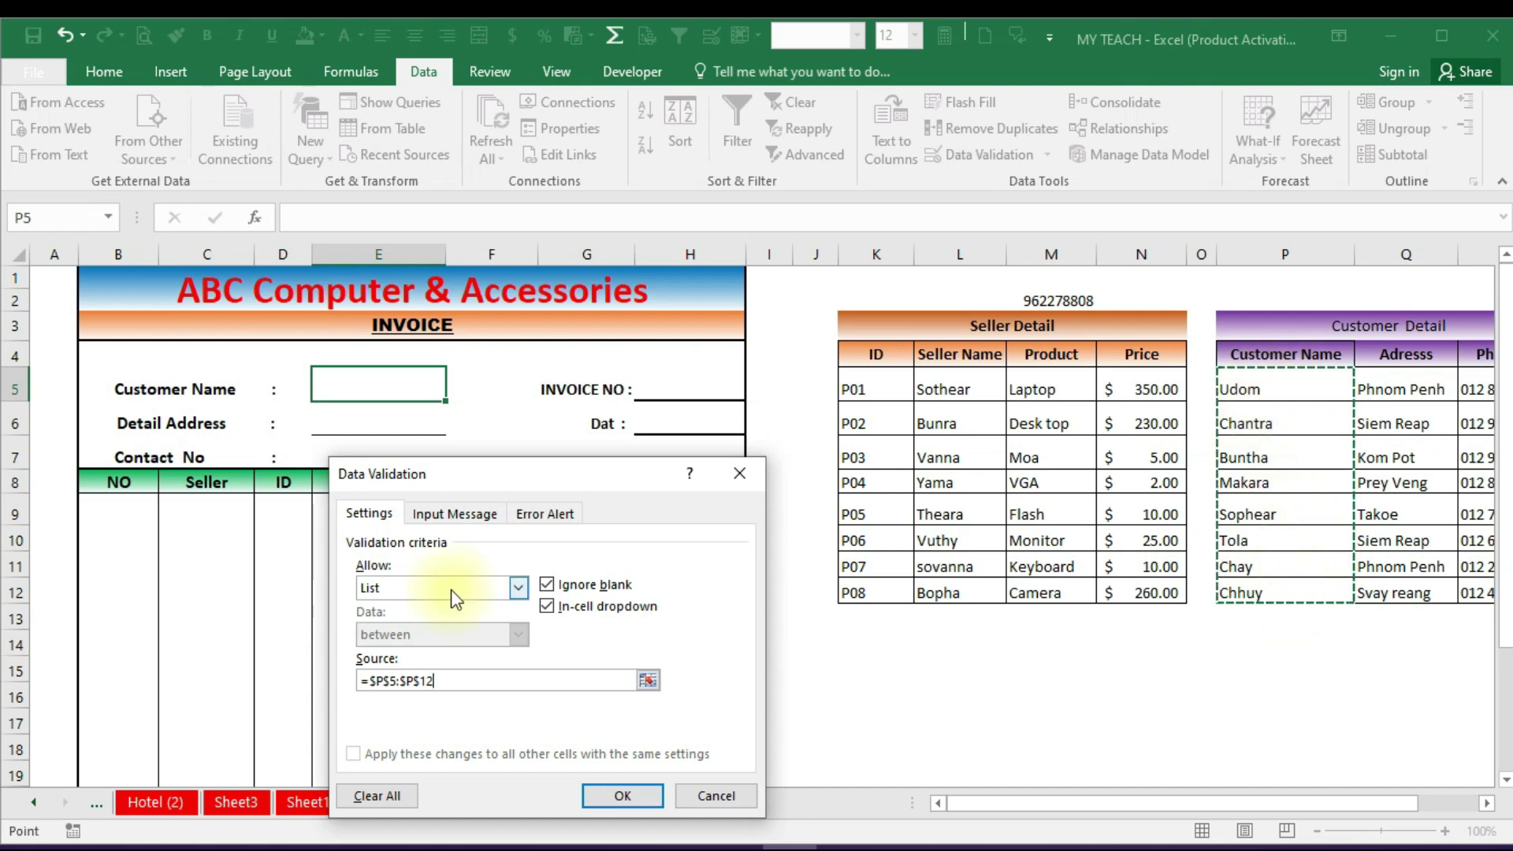
{"action": "left_click", "coordinate": [623, 796]}
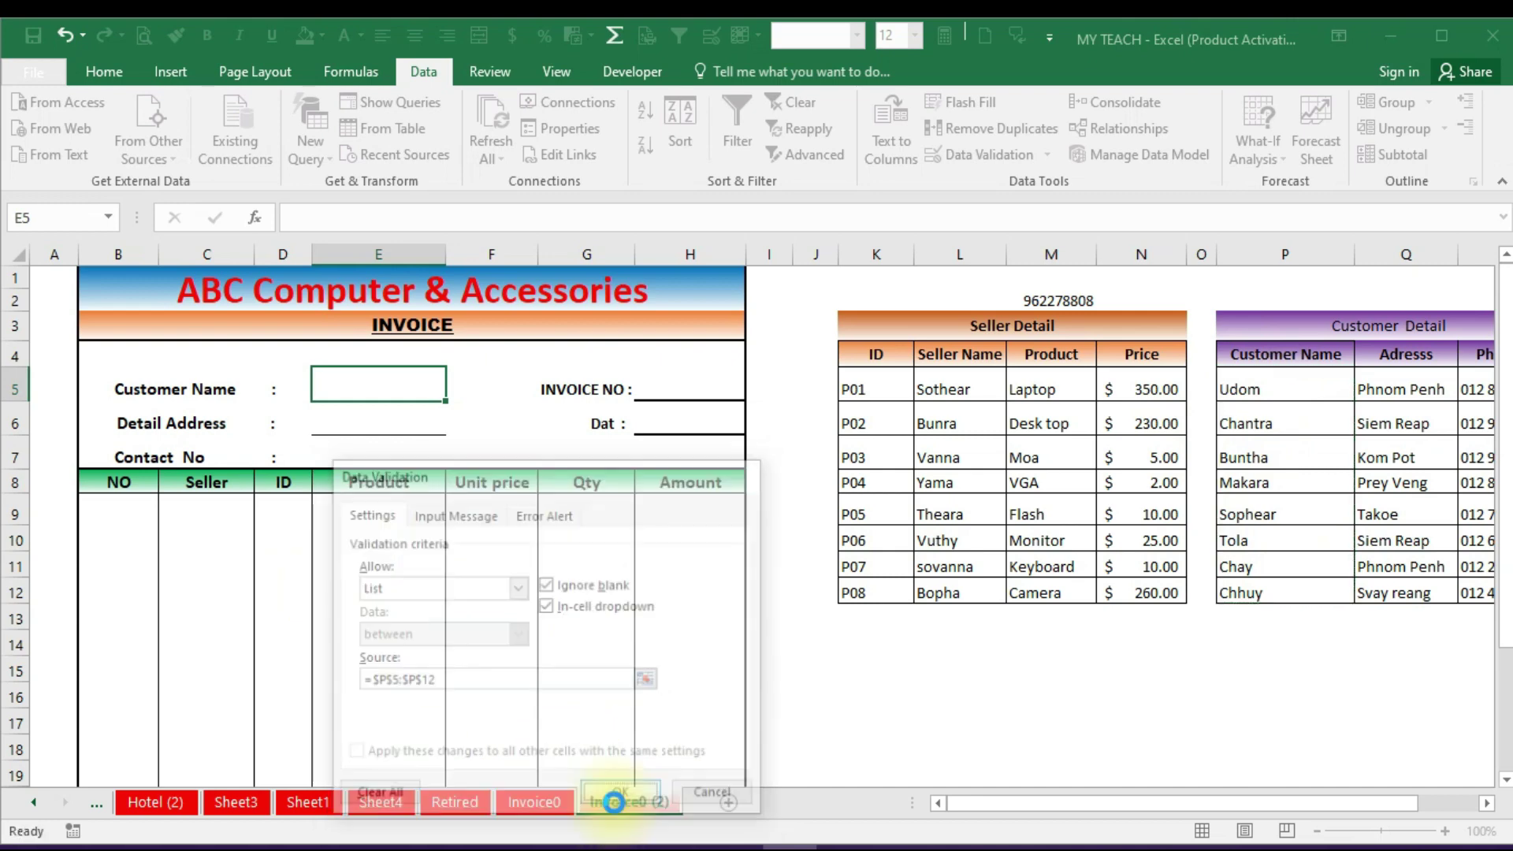
Pick Udom, then Chantra, from E5's customer dropdown and check cells E6 and E7
{"action": "left_click", "coordinate": [456, 389]}
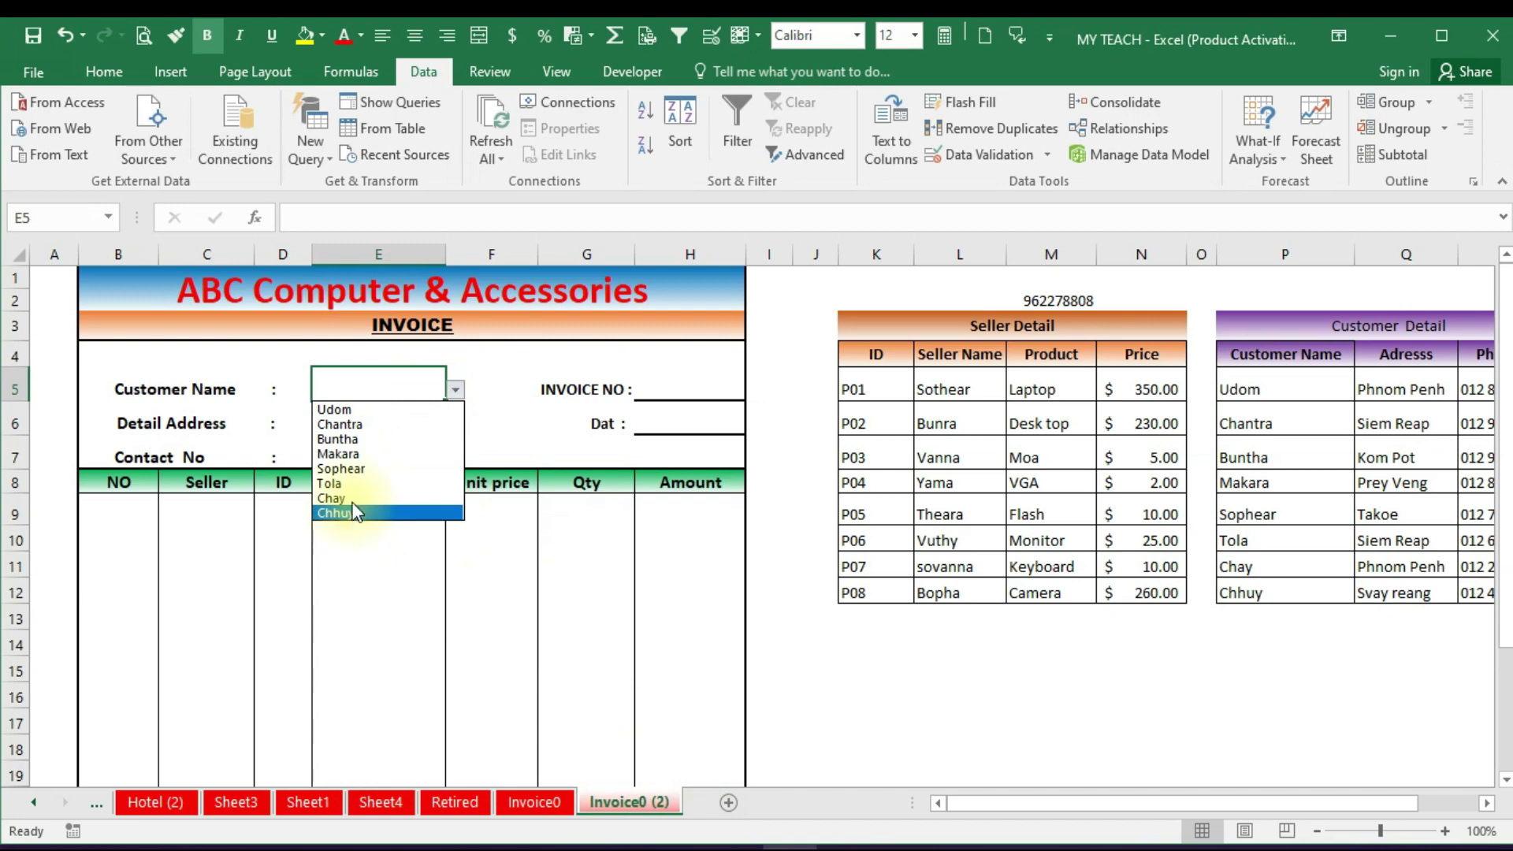
{"action": "left_click", "coordinate": [352, 411]}
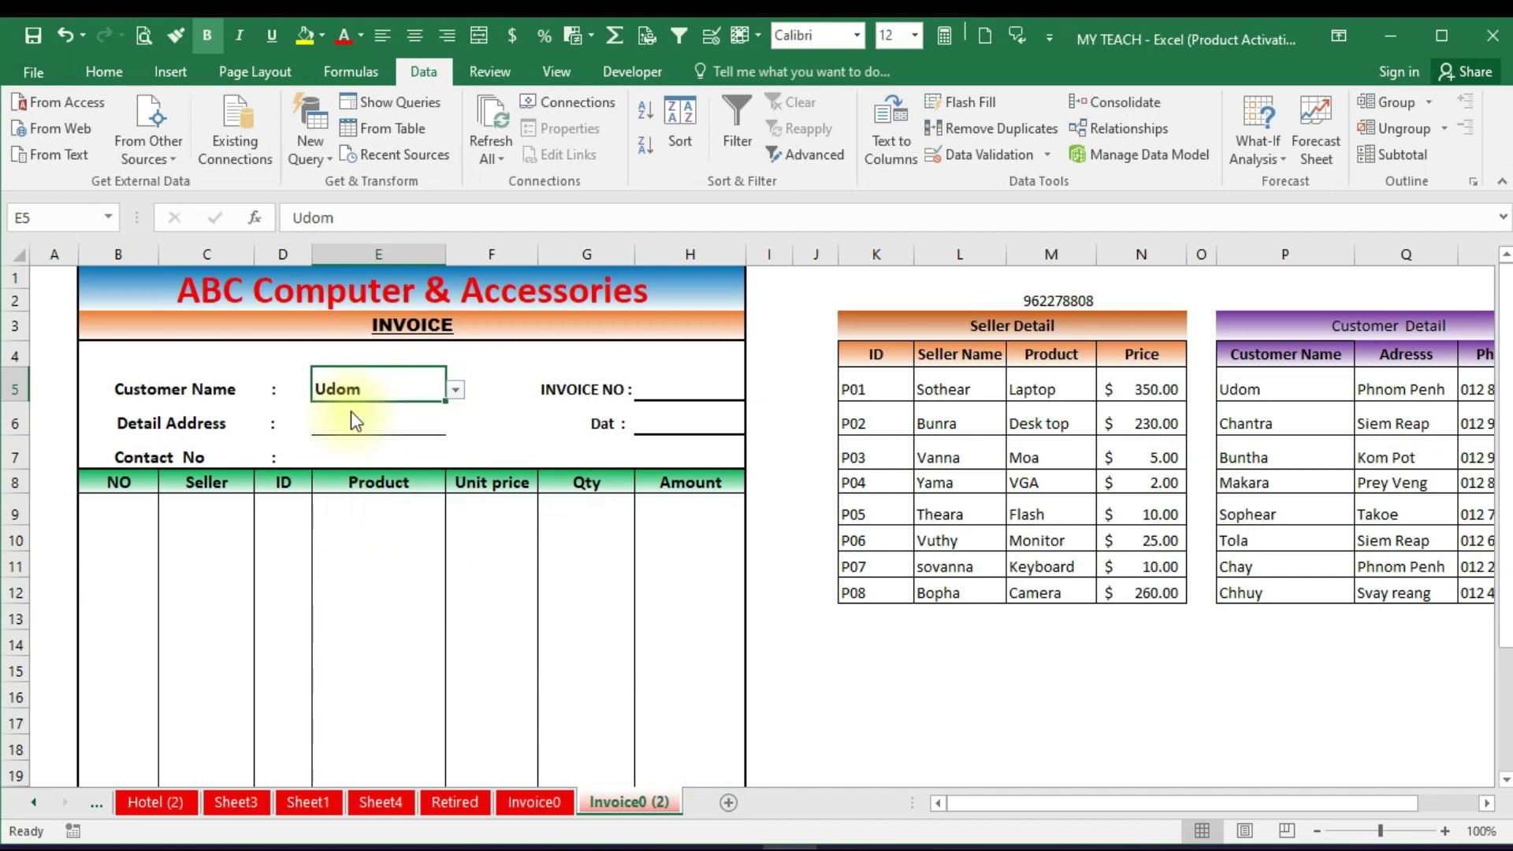
{"action": "left_click", "coordinate": [455, 389]}
{"action": "left_click", "coordinate": [346, 416]}
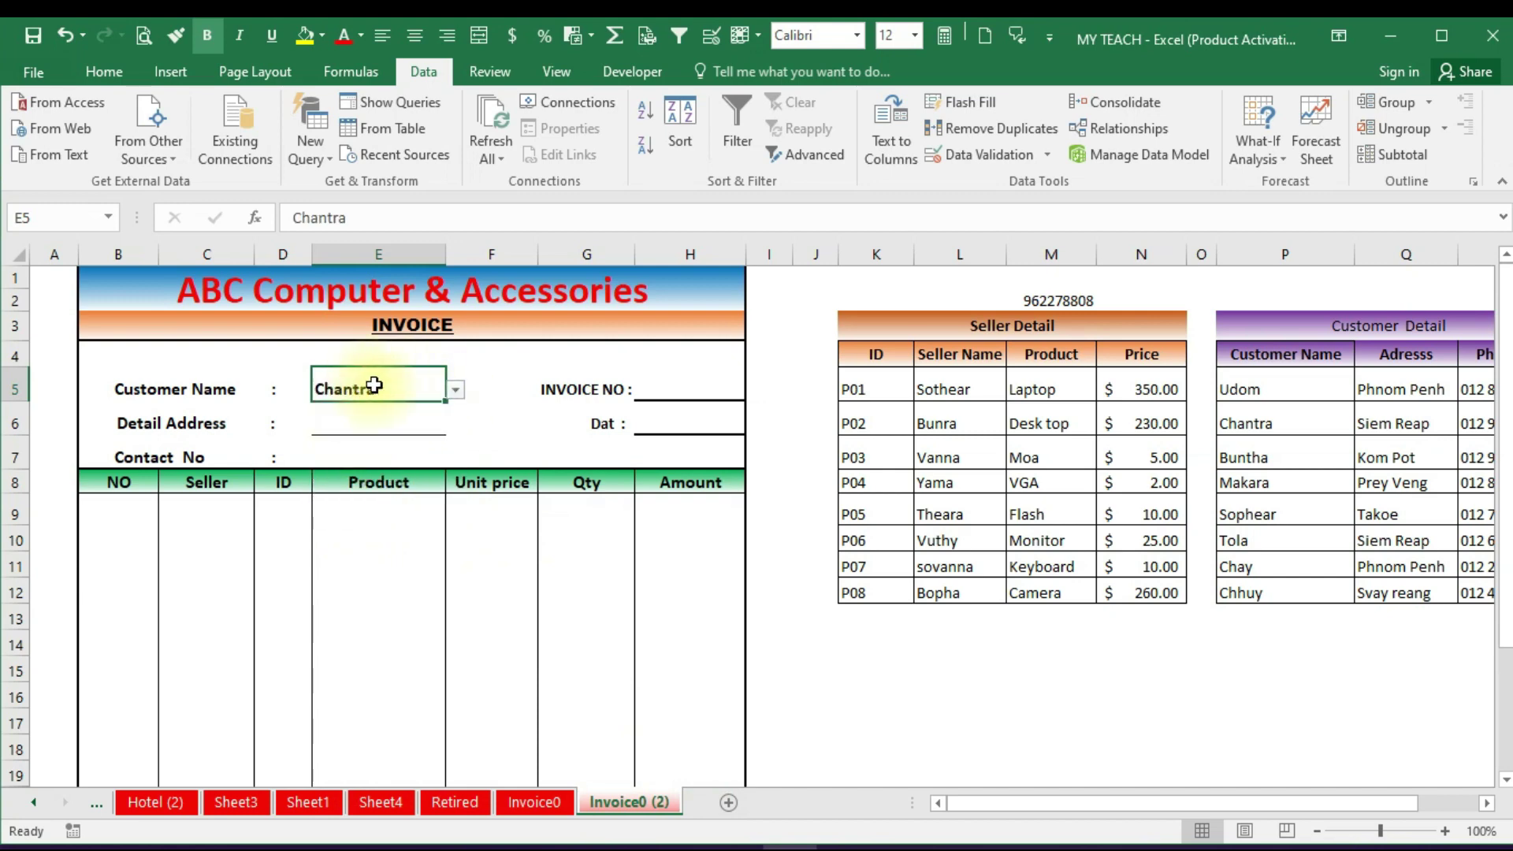
{"action": "left_click", "coordinate": [383, 420]}
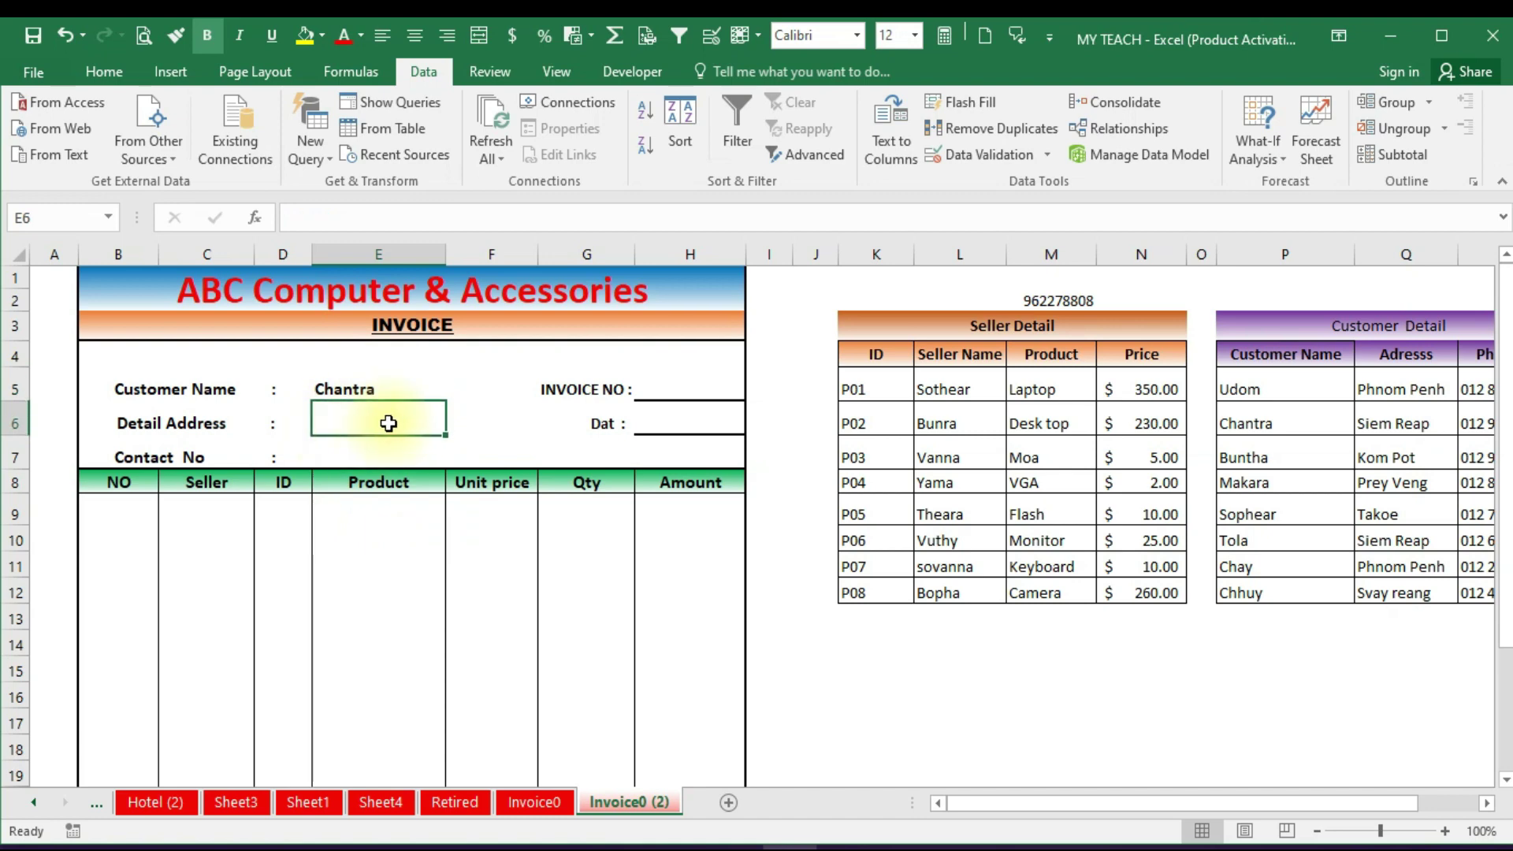
{"action": "left_click", "coordinate": [394, 451]}
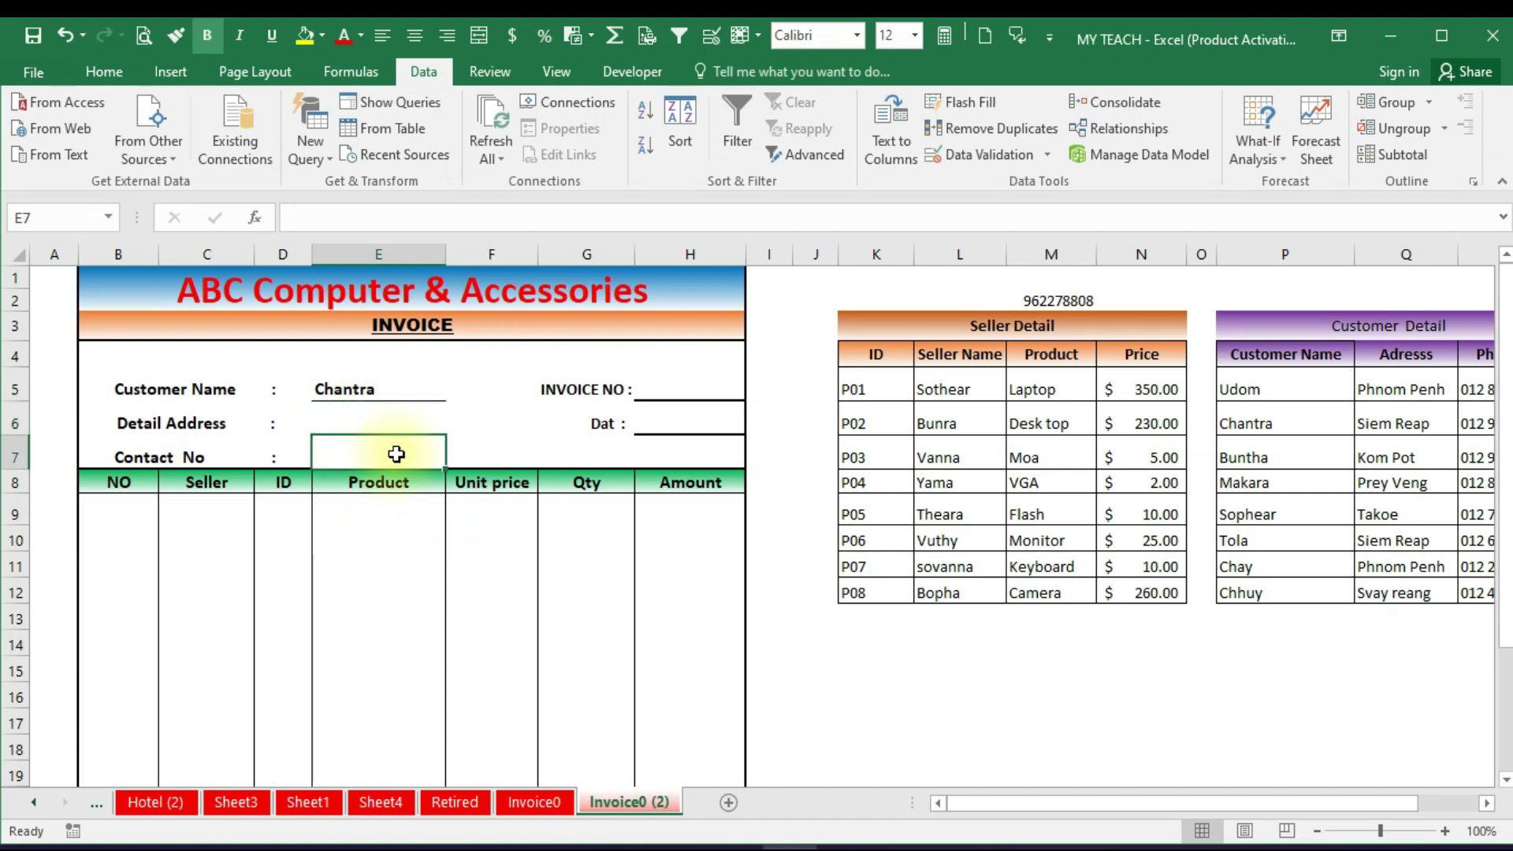
{"action": "left_click", "coordinate": [406, 390]}
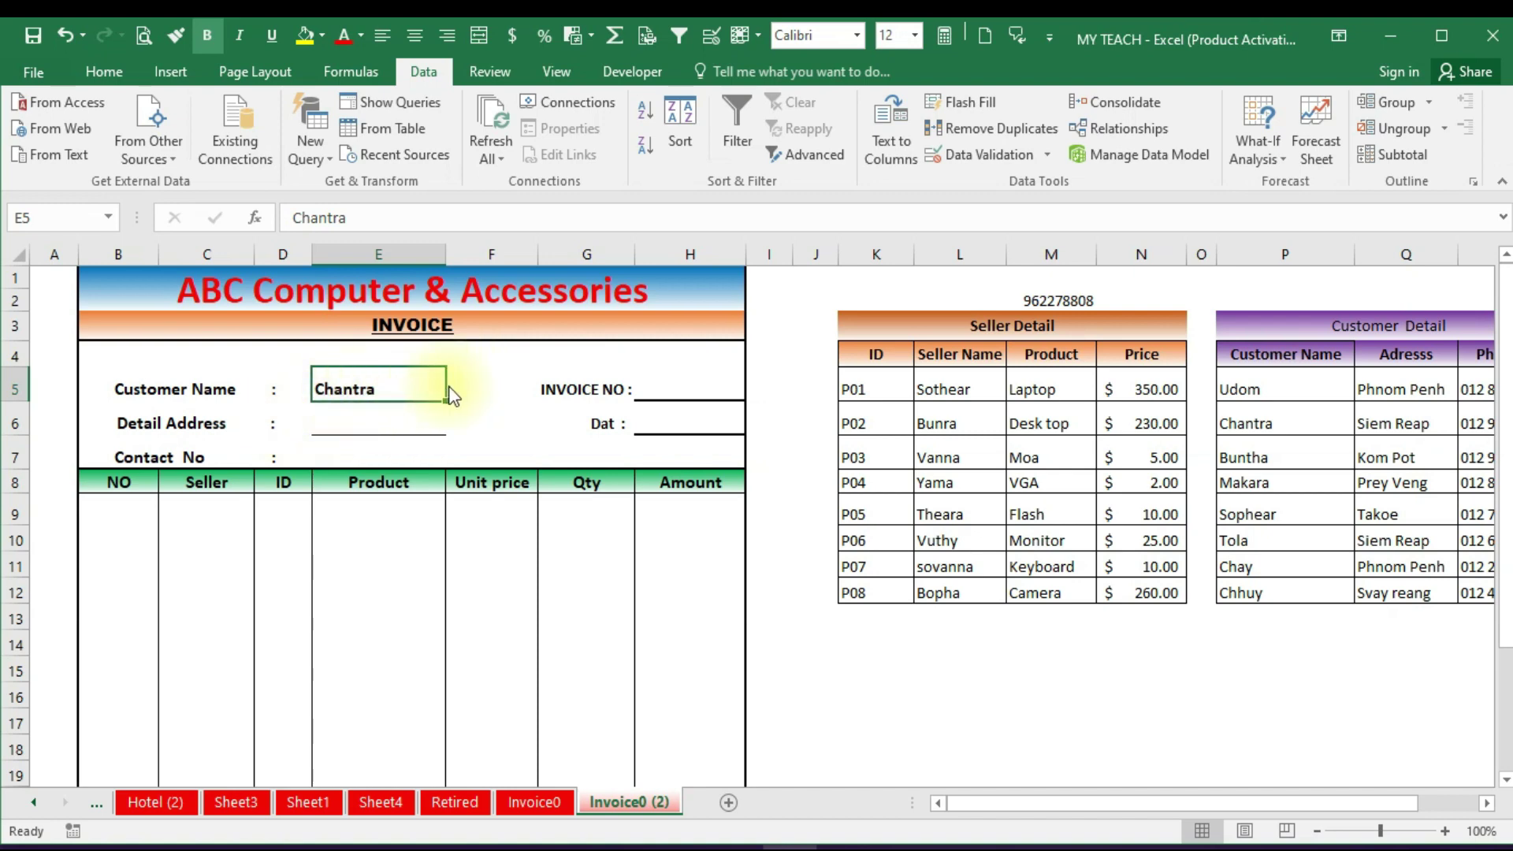
{"action": "left_click", "coordinate": [357, 423]}
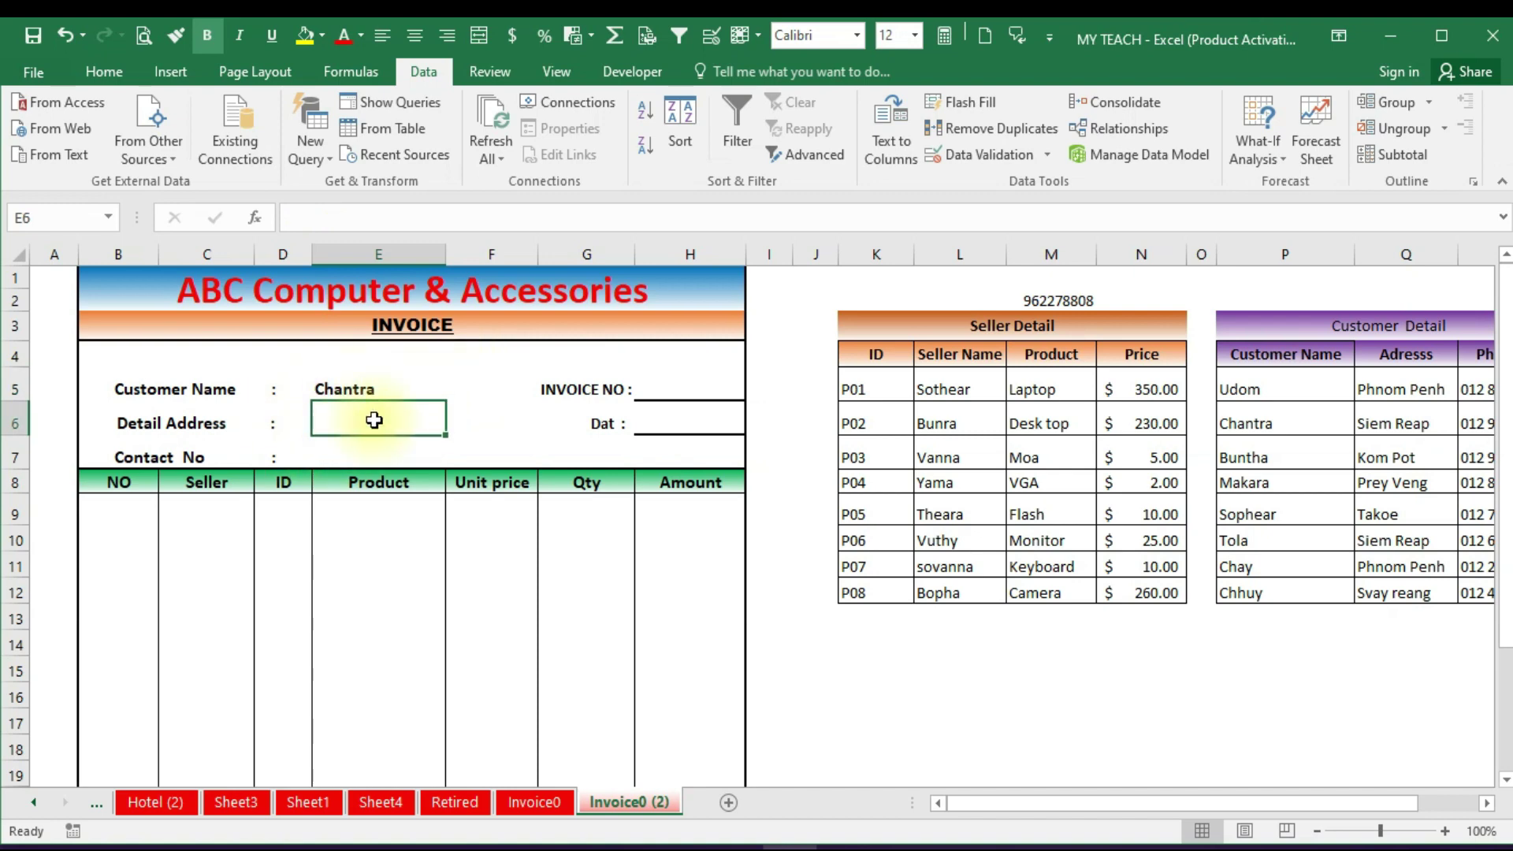
{"action": "left_click", "coordinate": [399, 445]}
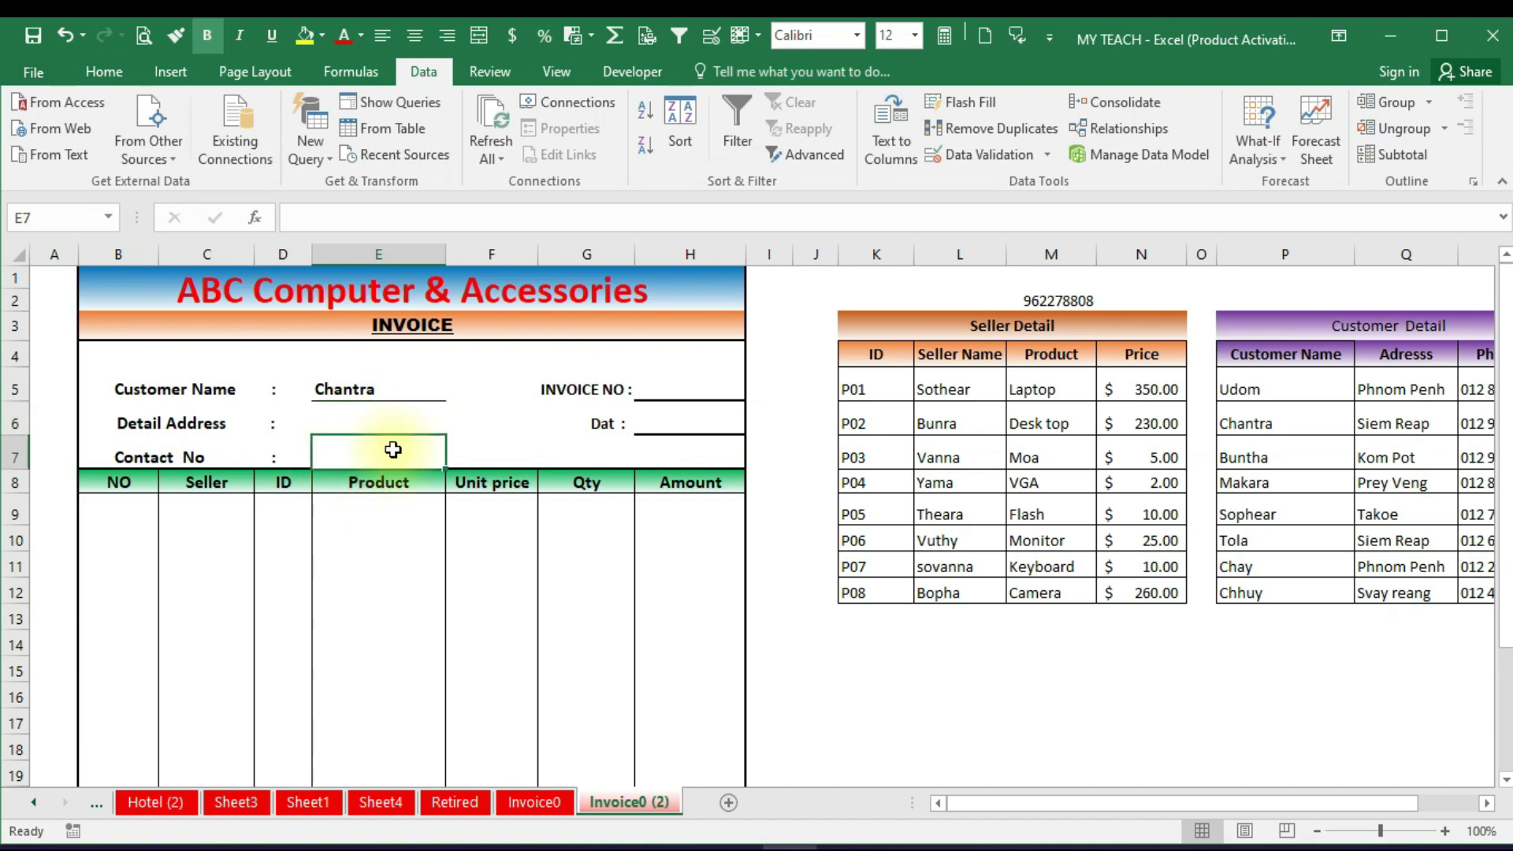
{"action": "left_click", "coordinate": [384, 416]}
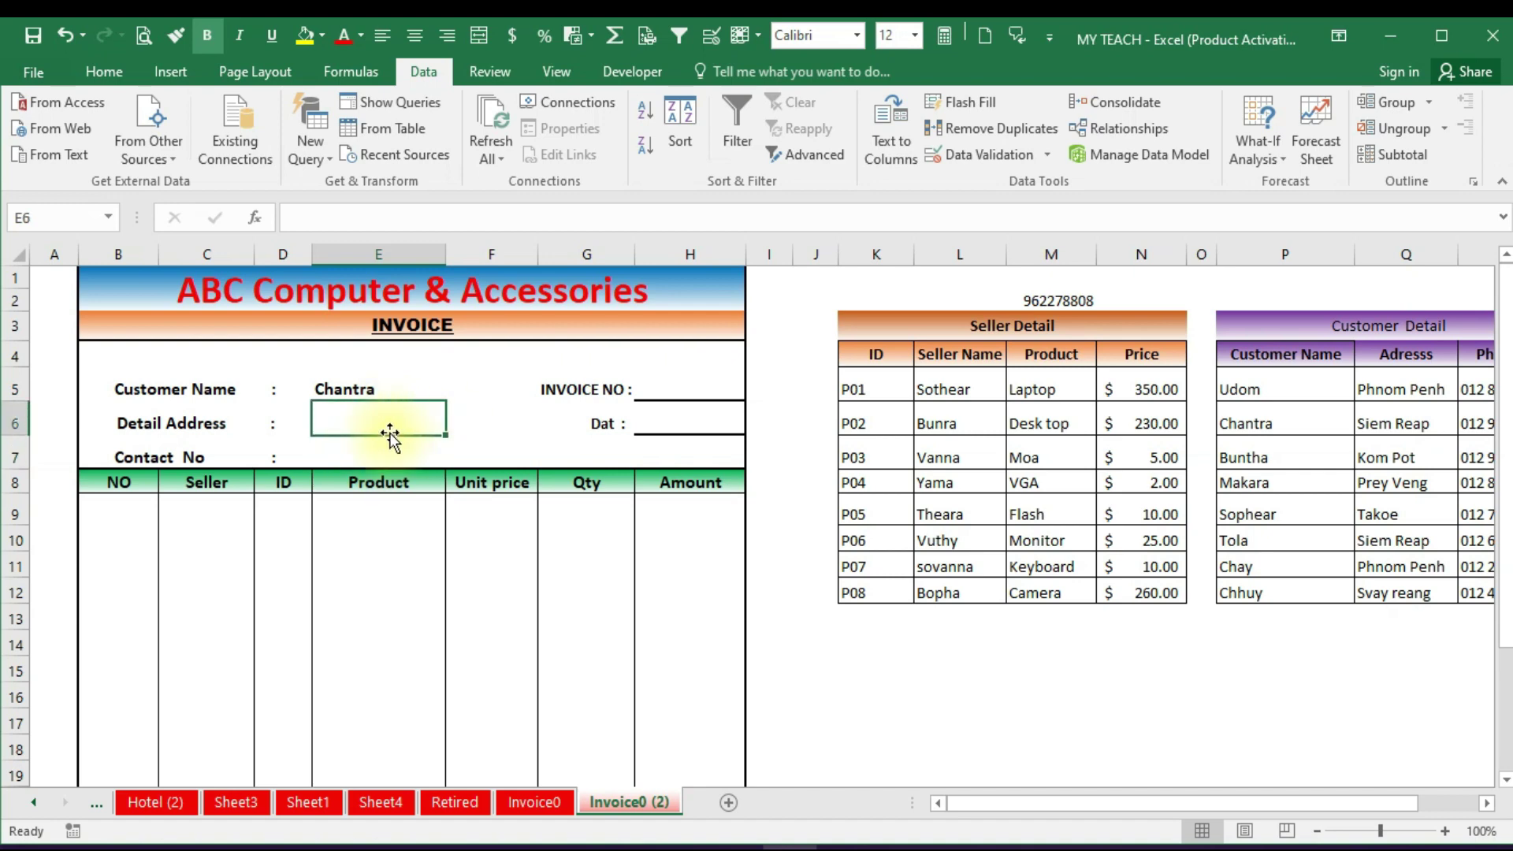
Enter =INDEX(Q5:Q12,MATCH(E5,P5:P12,0) in E6 to look up the customer's address
{"action": "type", "text": "="}
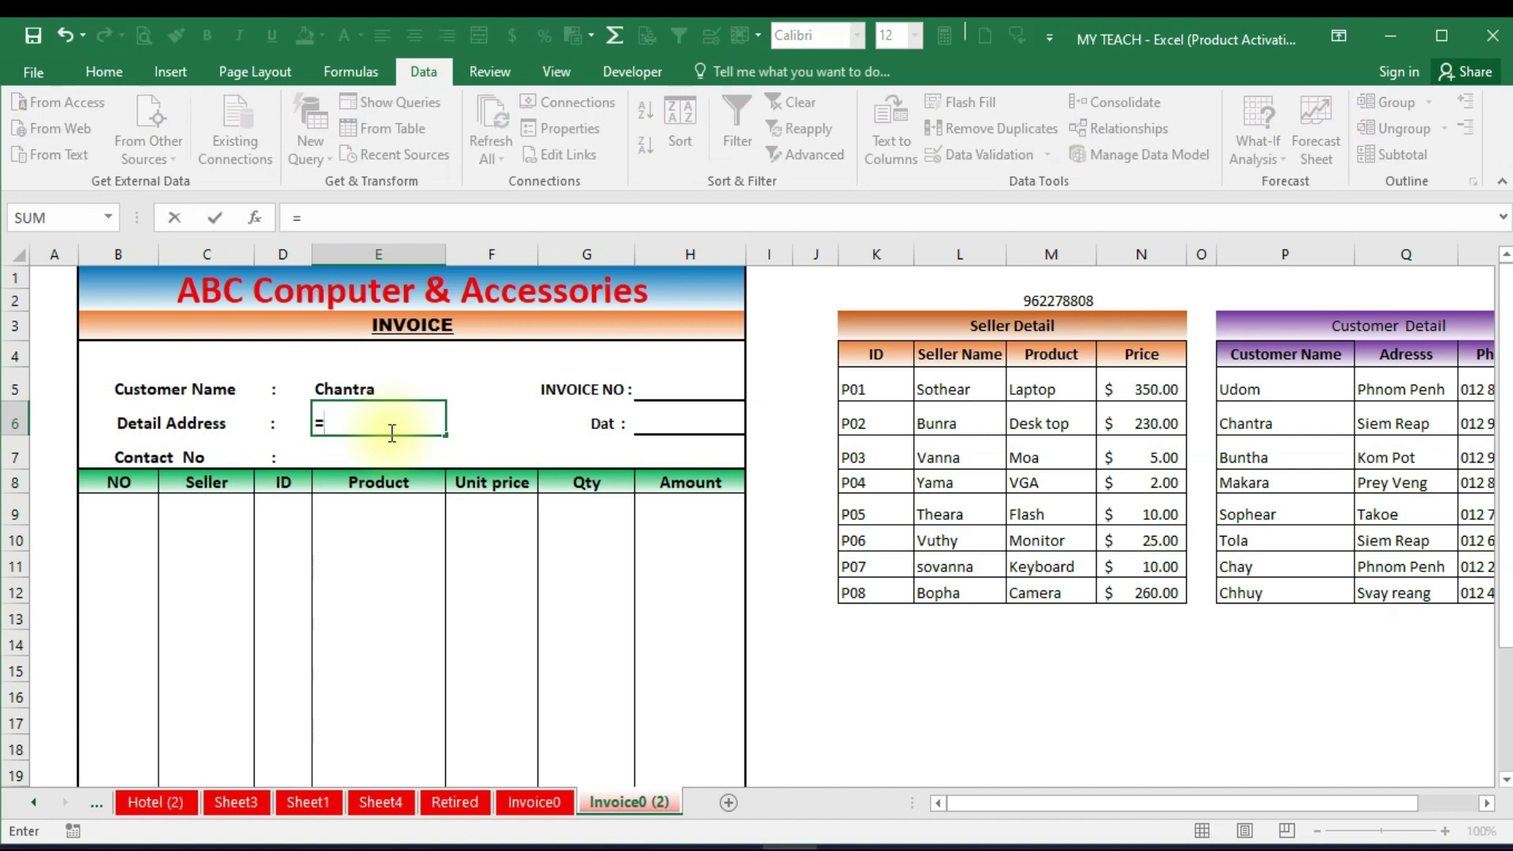
{"action": "type", "text": "in"}
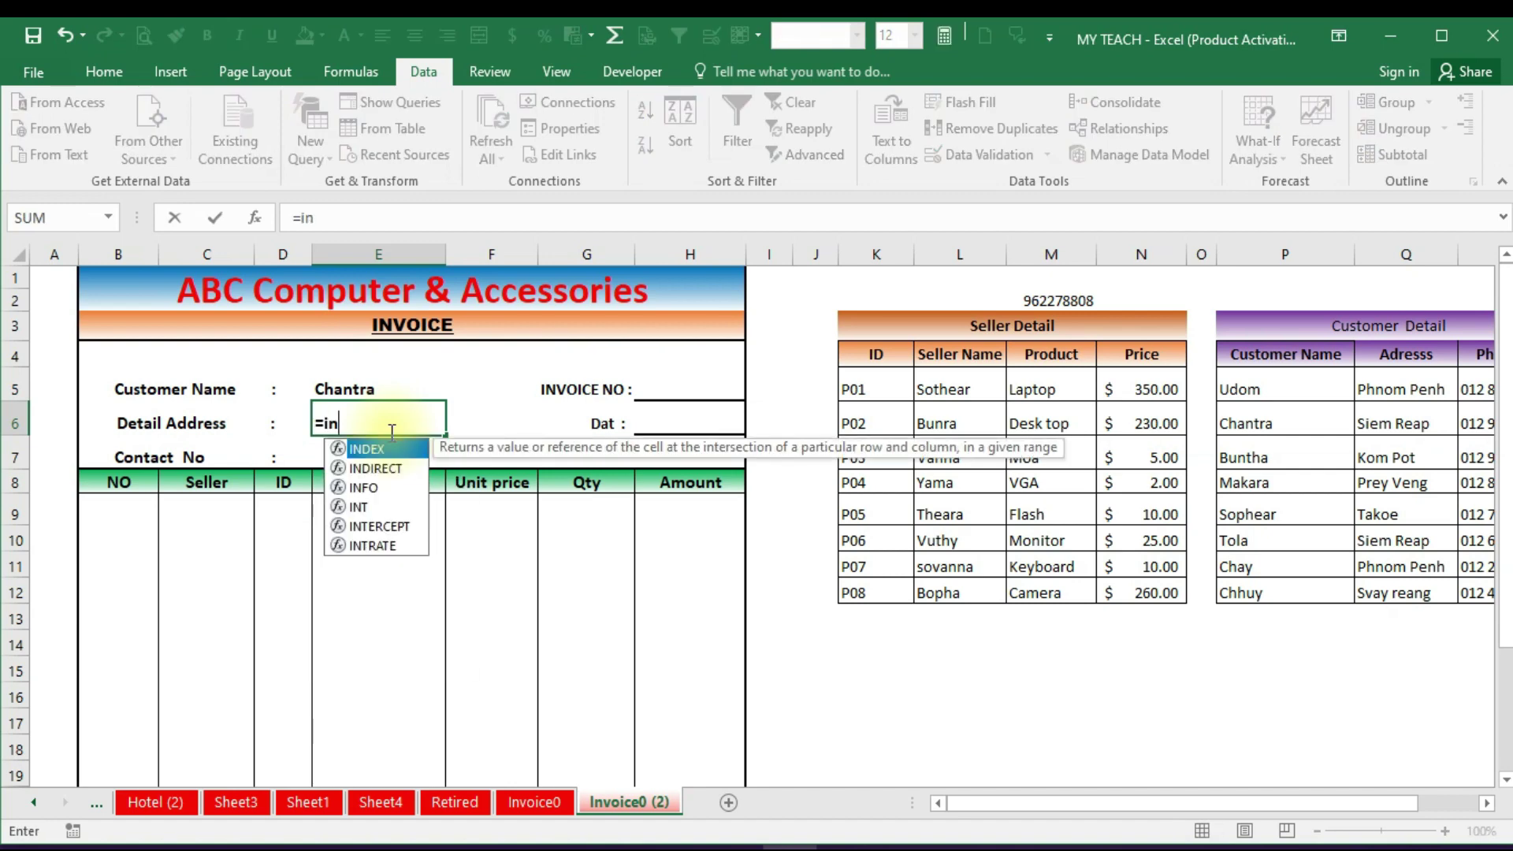
{"action": "type", "text": "dex"}
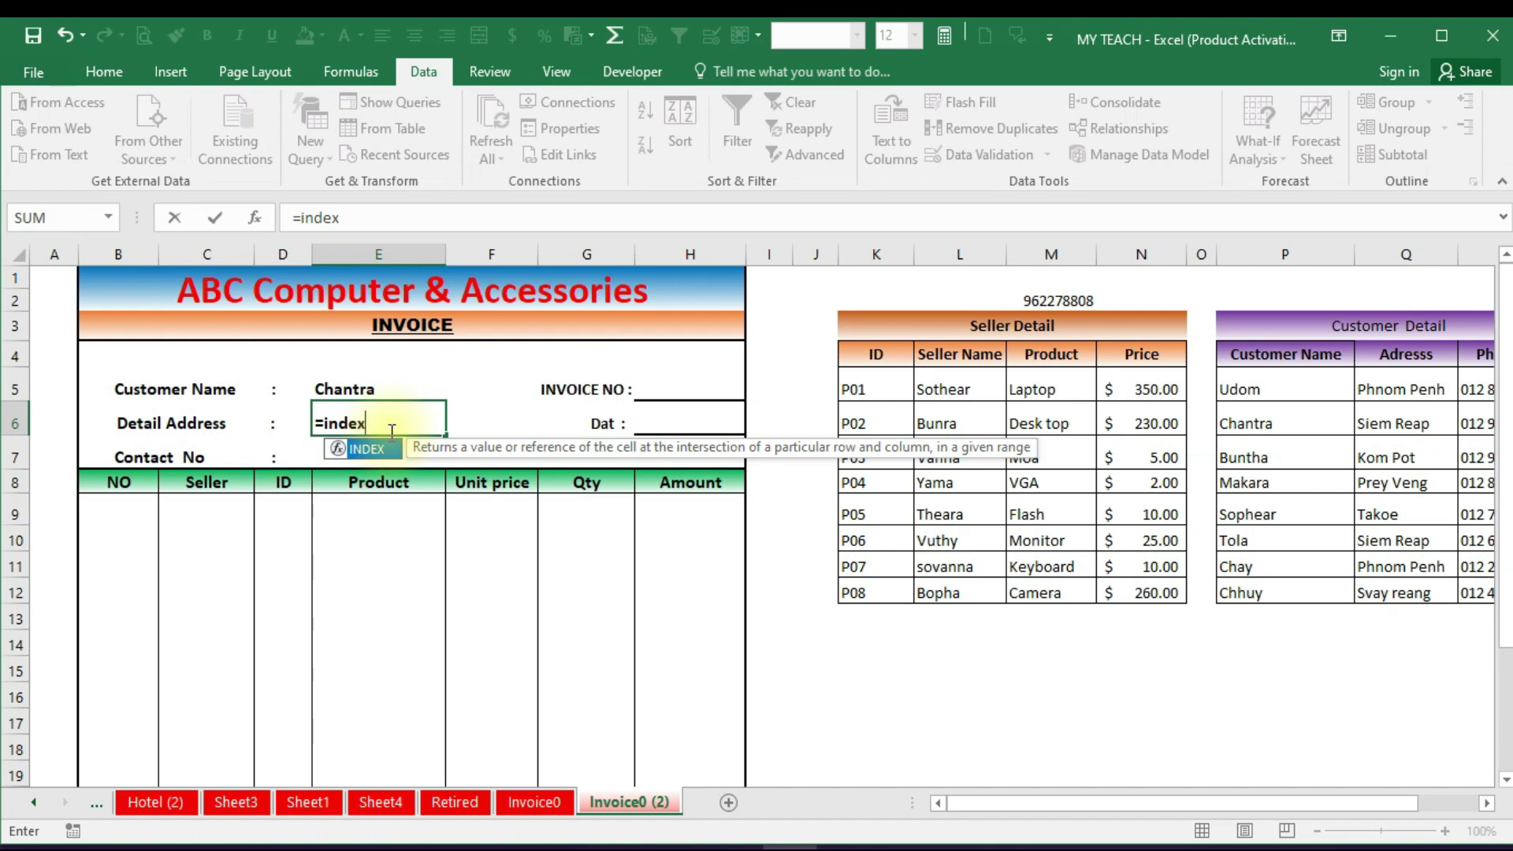
{"action": "type", "text": "("}
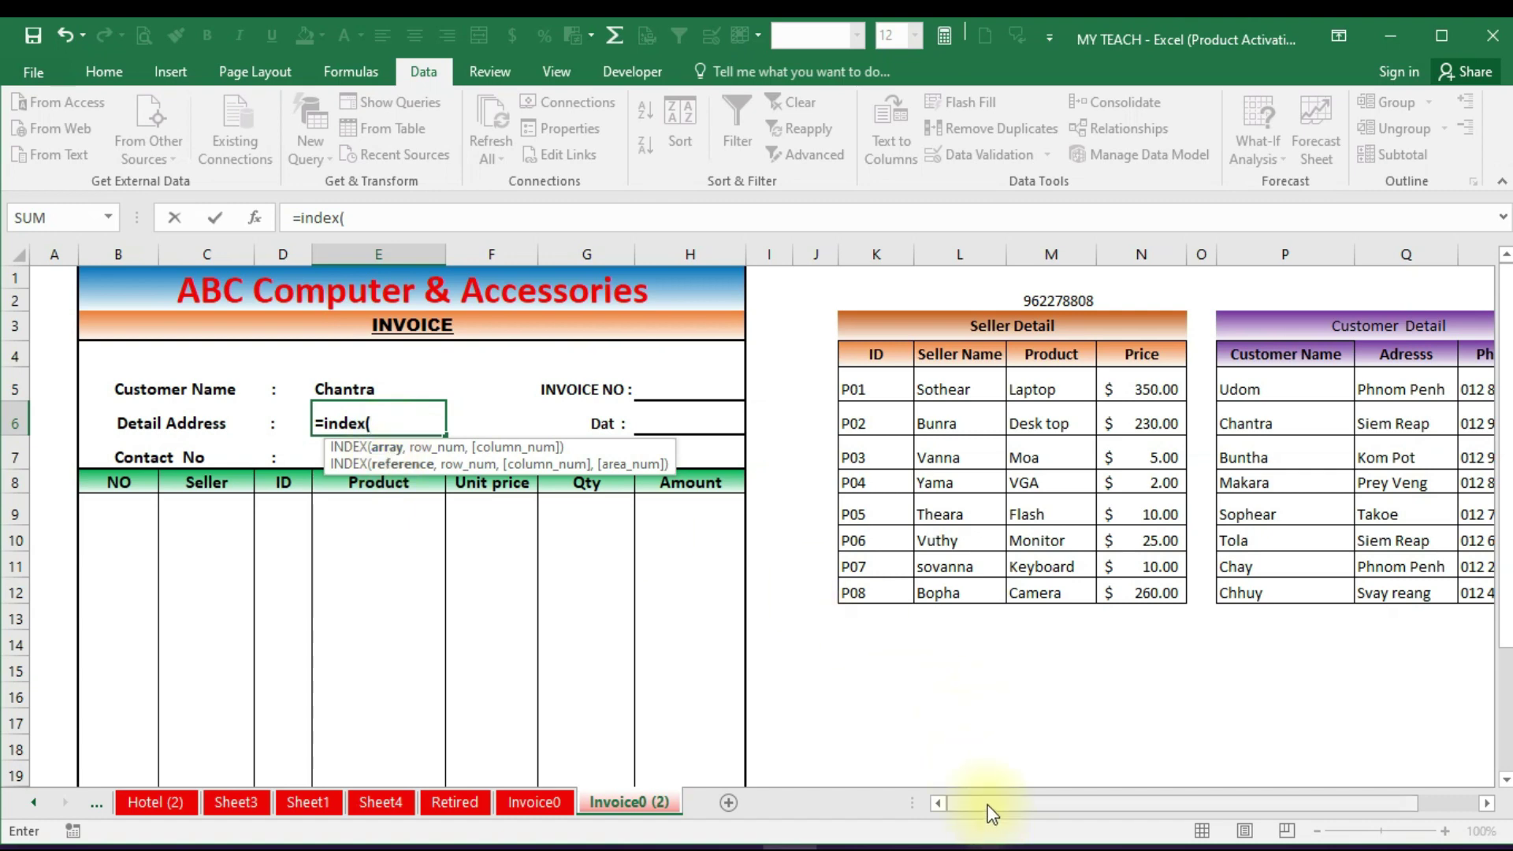
{"action": "left_click_drag", "start_coordinate": [988, 806], "coordinate": [1013, 794]}
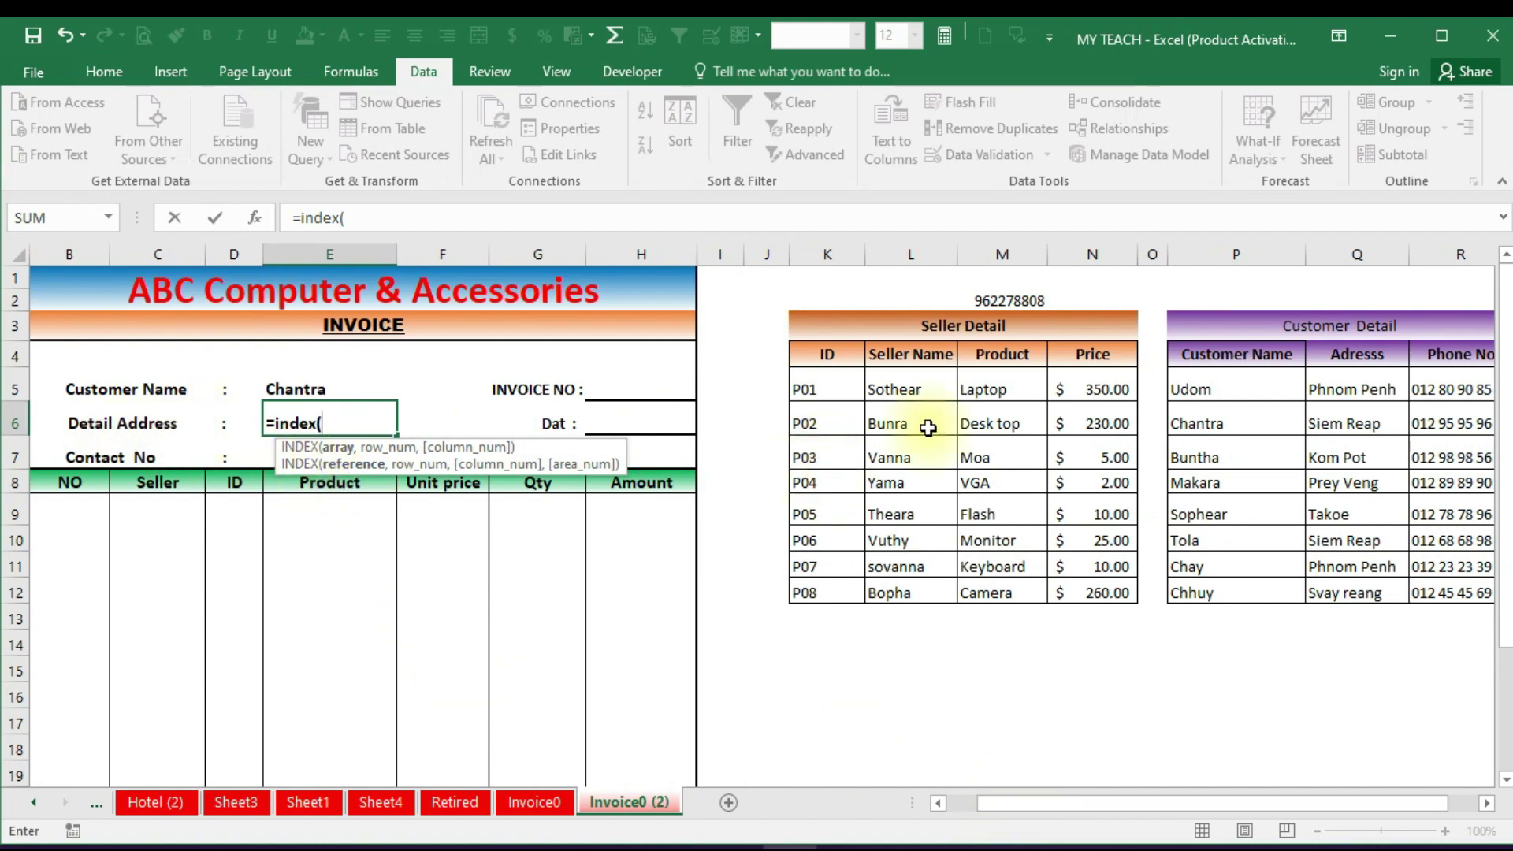
{"action": "left_click", "coordinate": [1351, 383]}
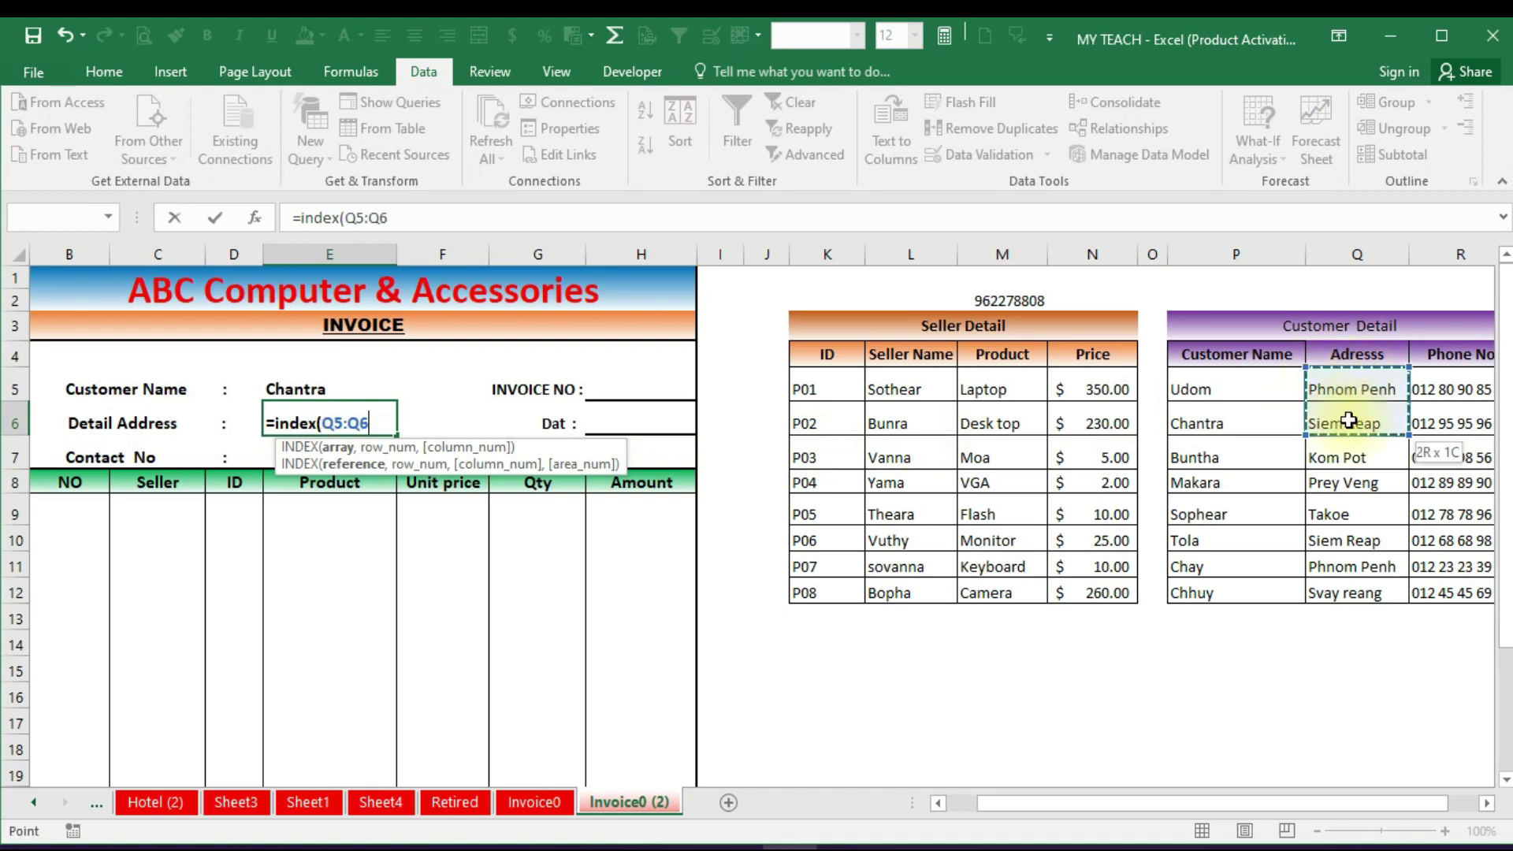
{"action": "left_click_drag", "start_coordinate": [1350, 383], "coordinate": [1359, 592]}
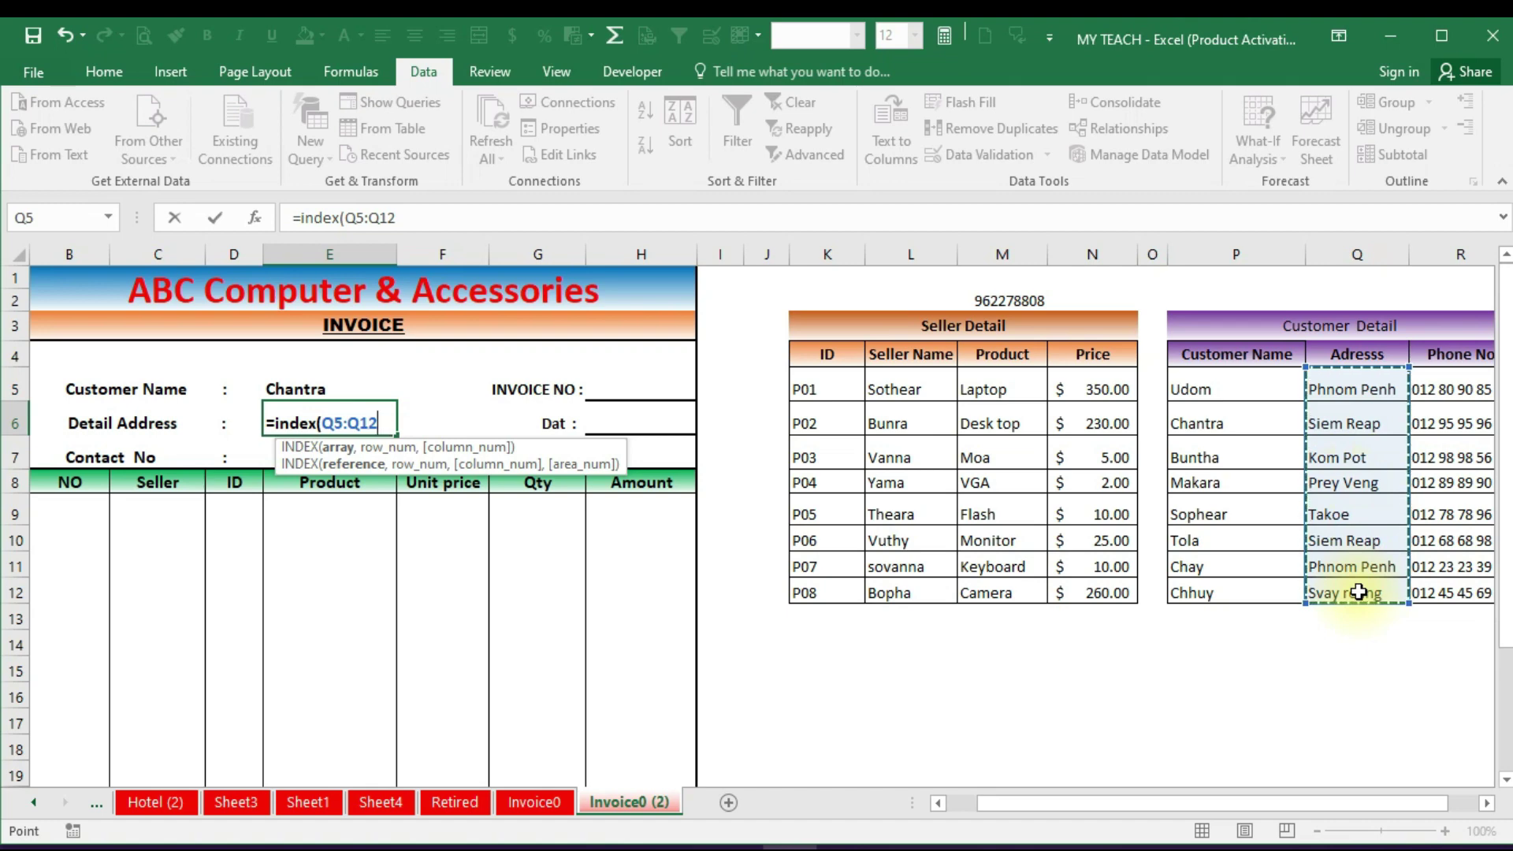
{"action": "type", "text": ","}
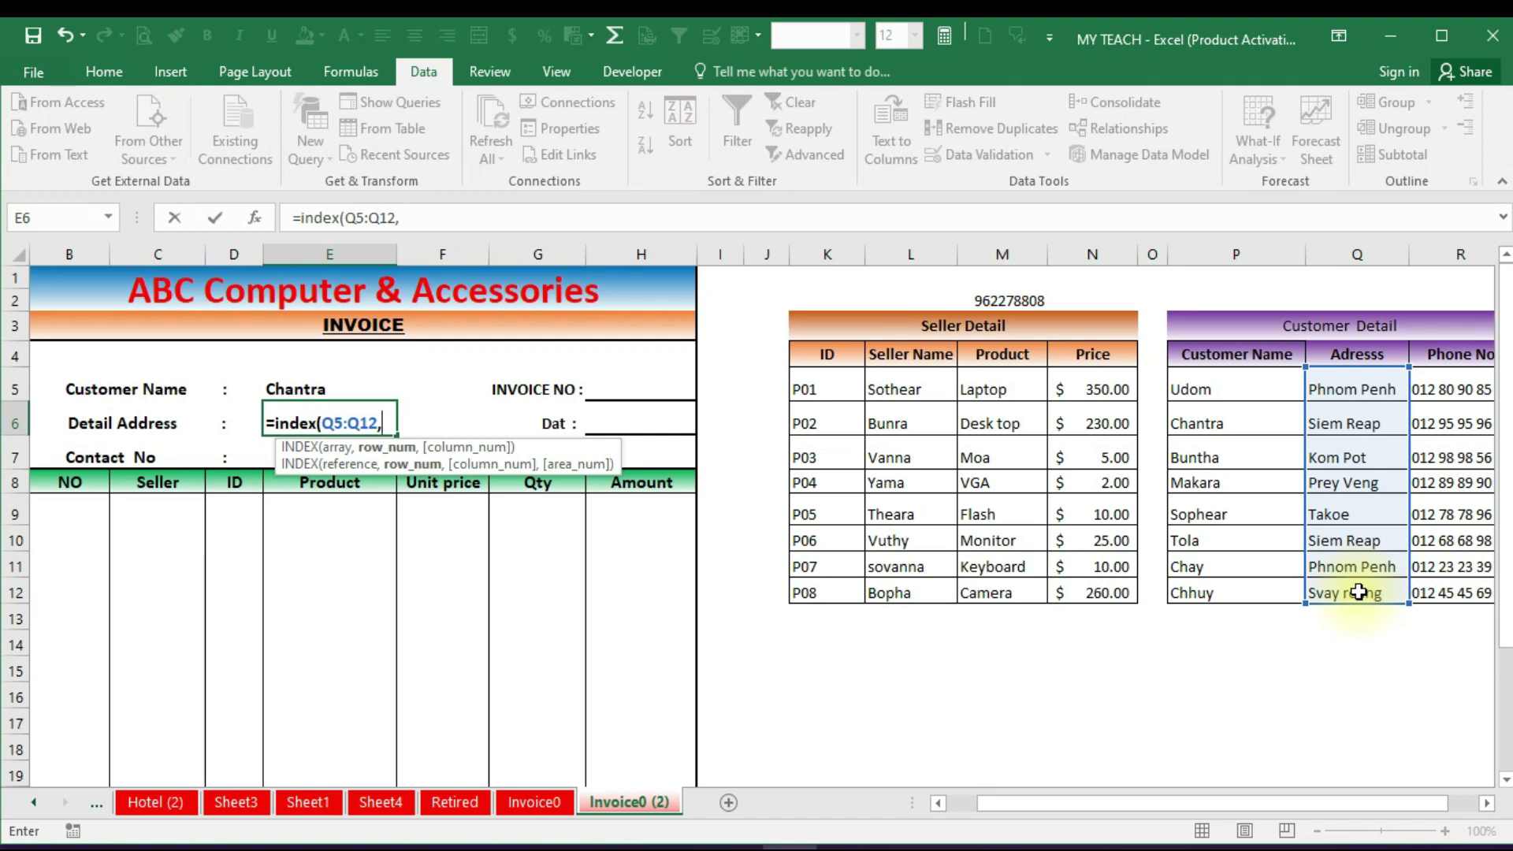
{"action": "type", "text": "match"}
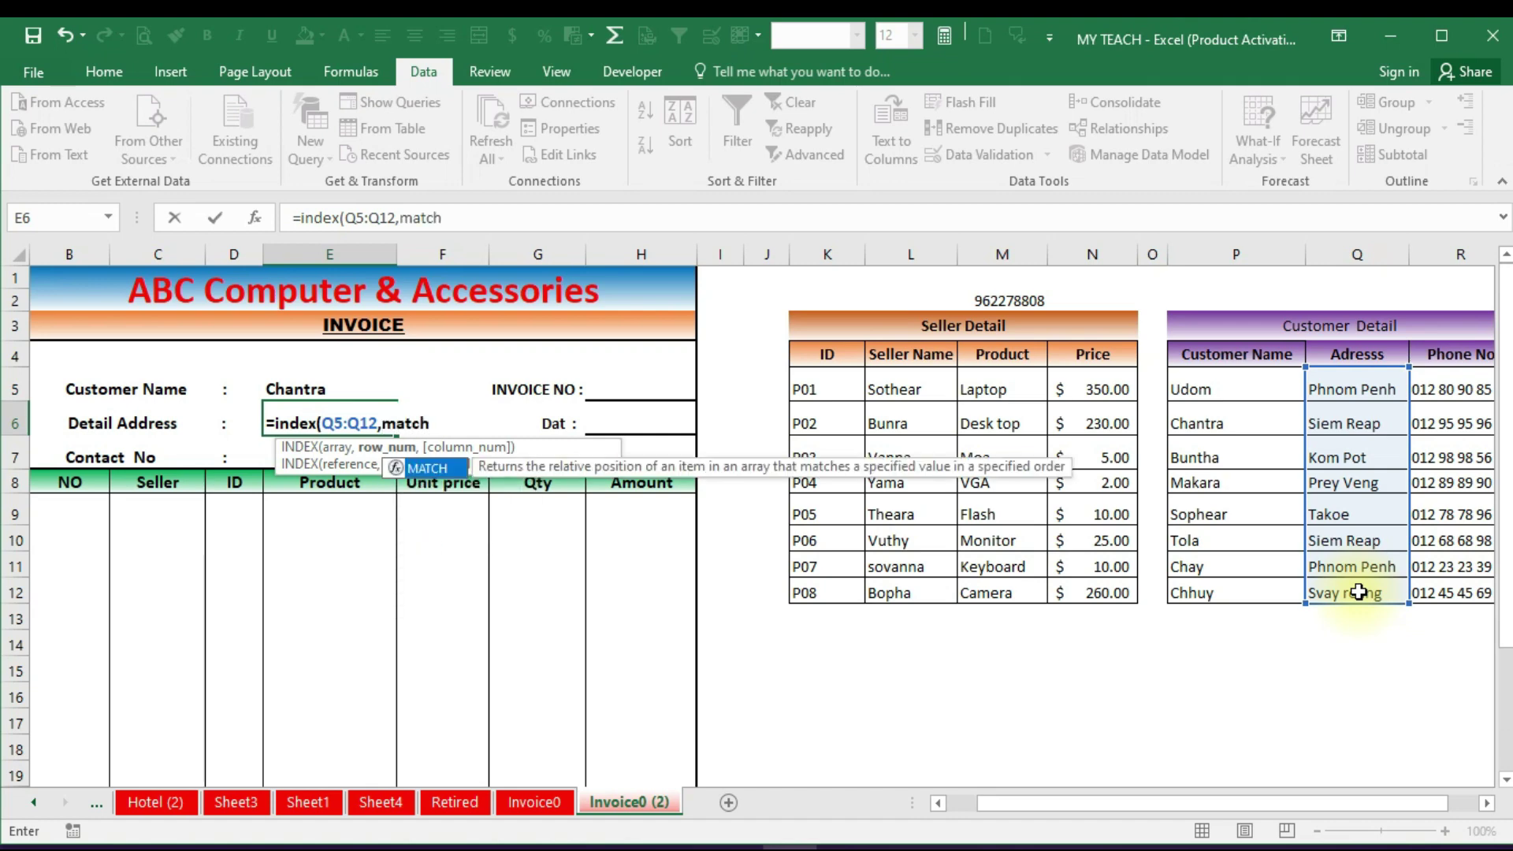
{"action": "type", "text": "("}
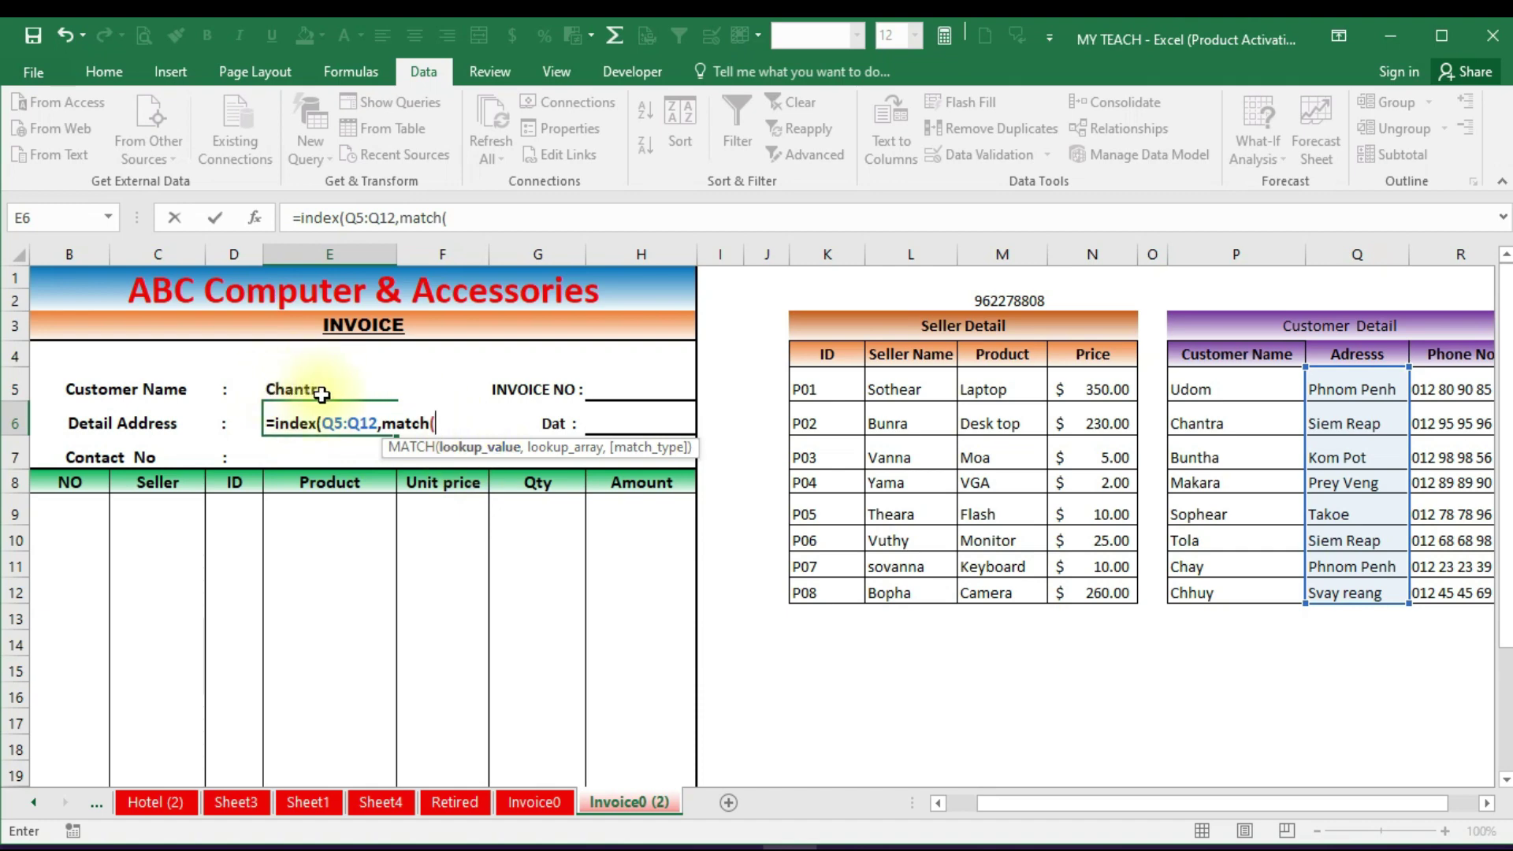
{"action": "left_click", "coordinate": [319, 387]}
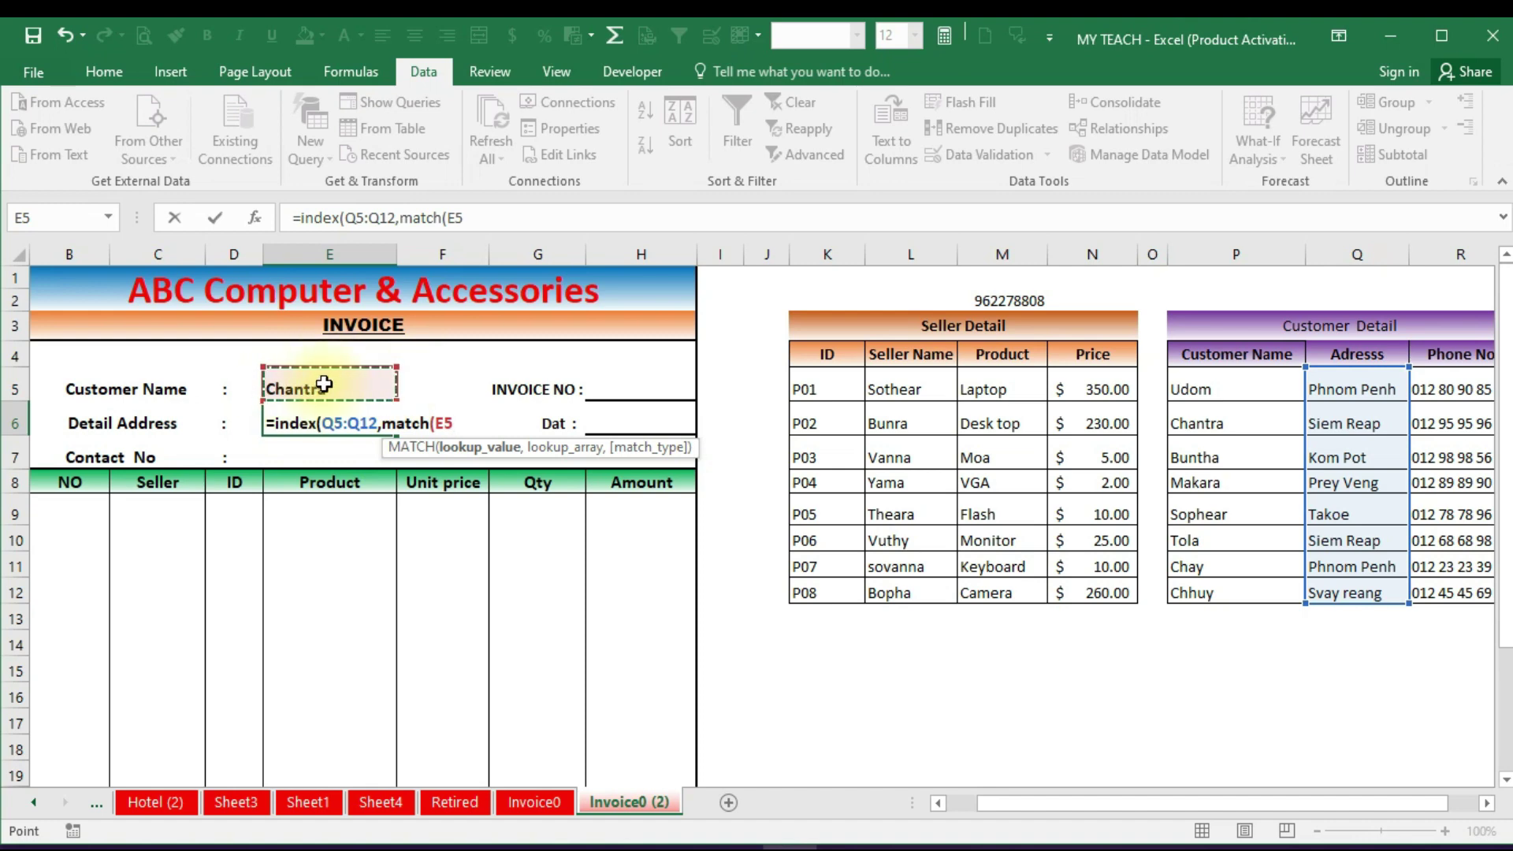
{"action": "type", "text": ","}
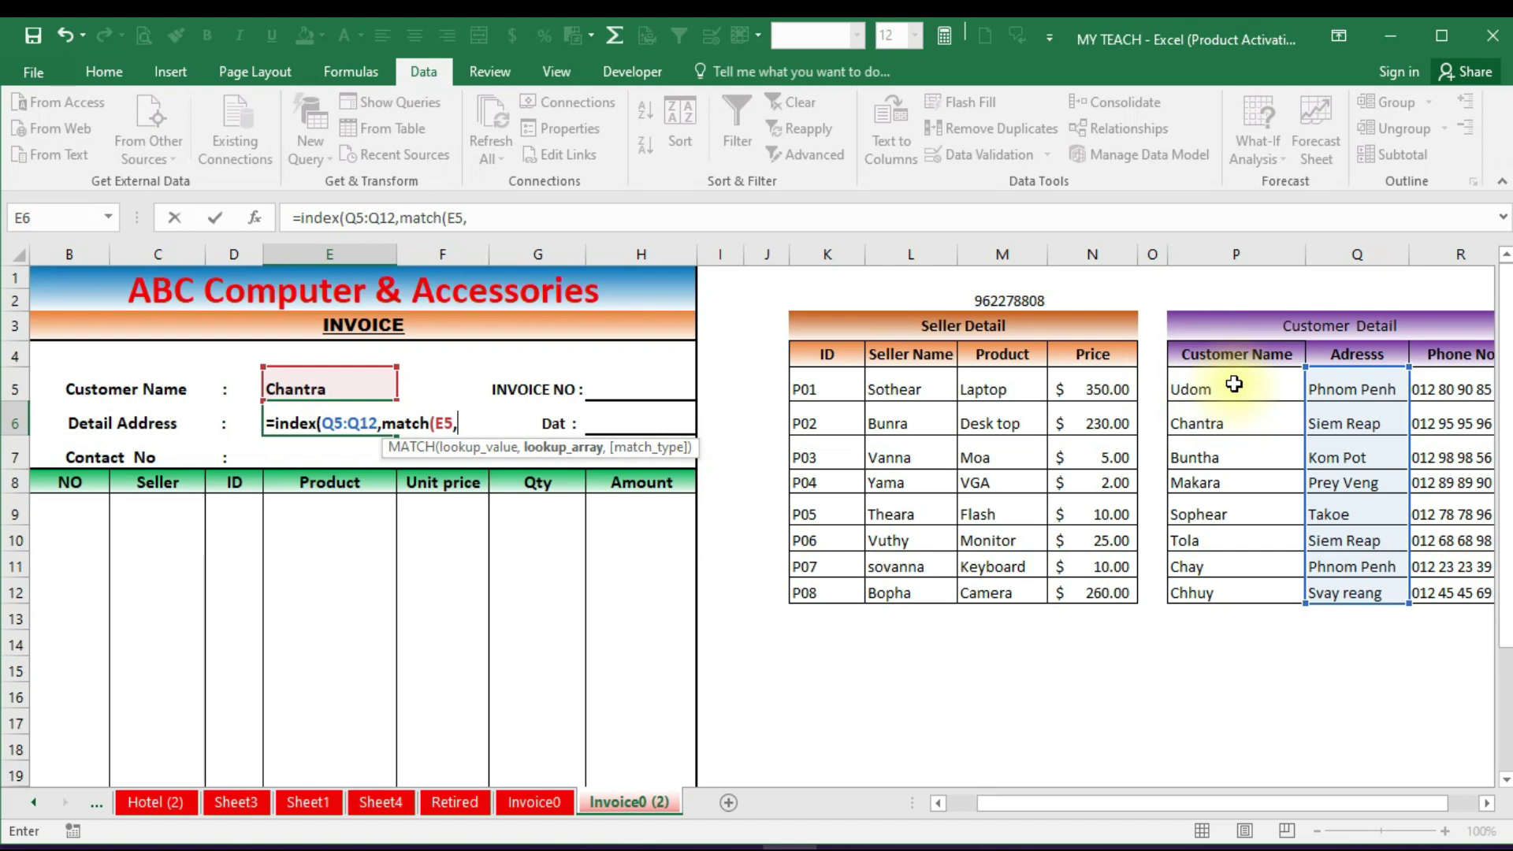
{"action": "left_click_drag", "start_coordinate": [1234, 380], "coordinate": [1233, 586]}
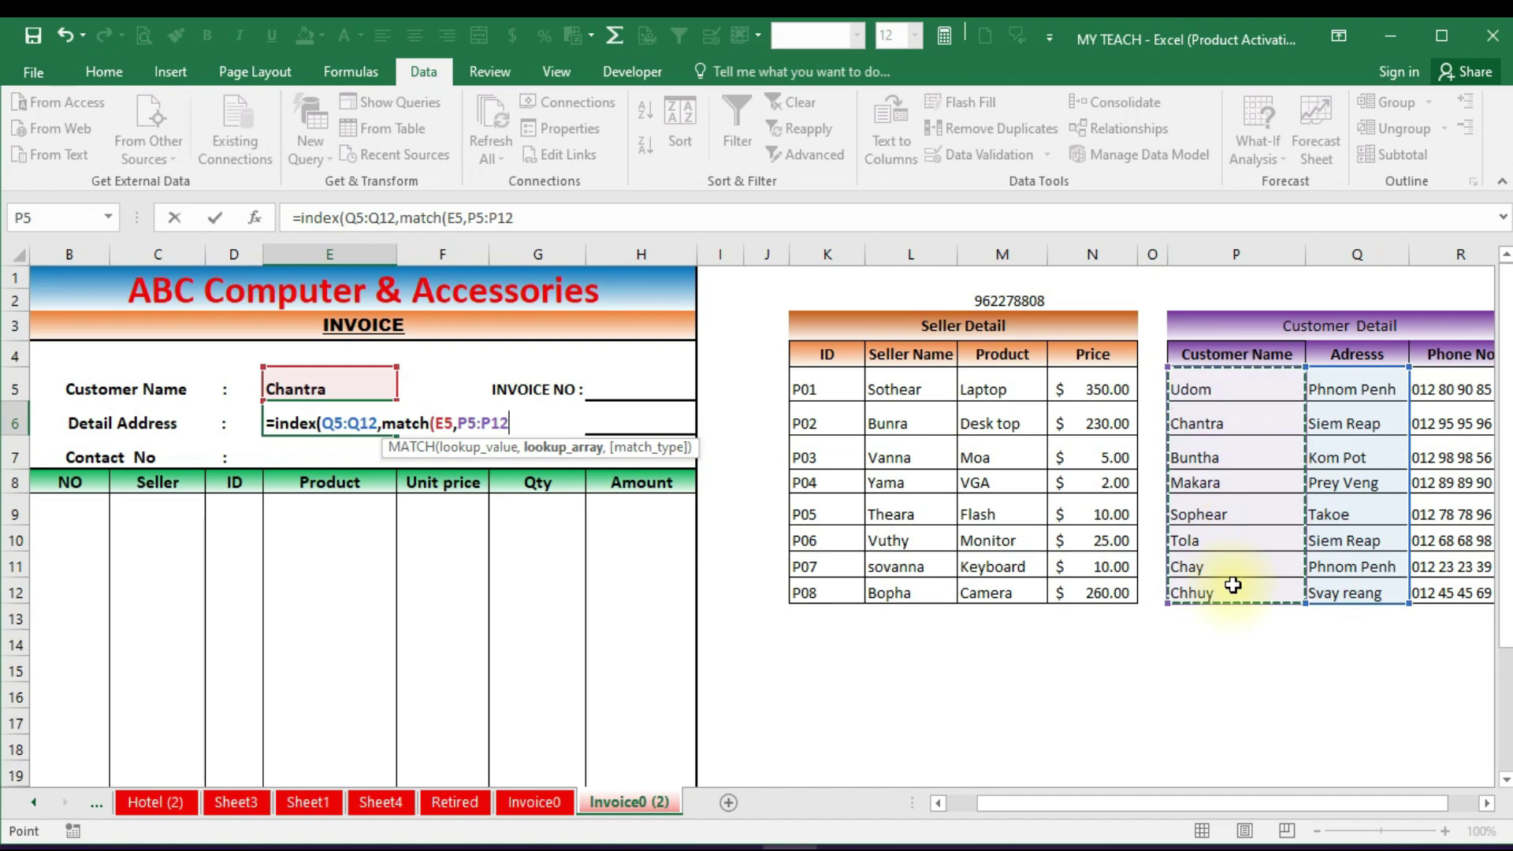
{"action": "type", "text": ",0"}
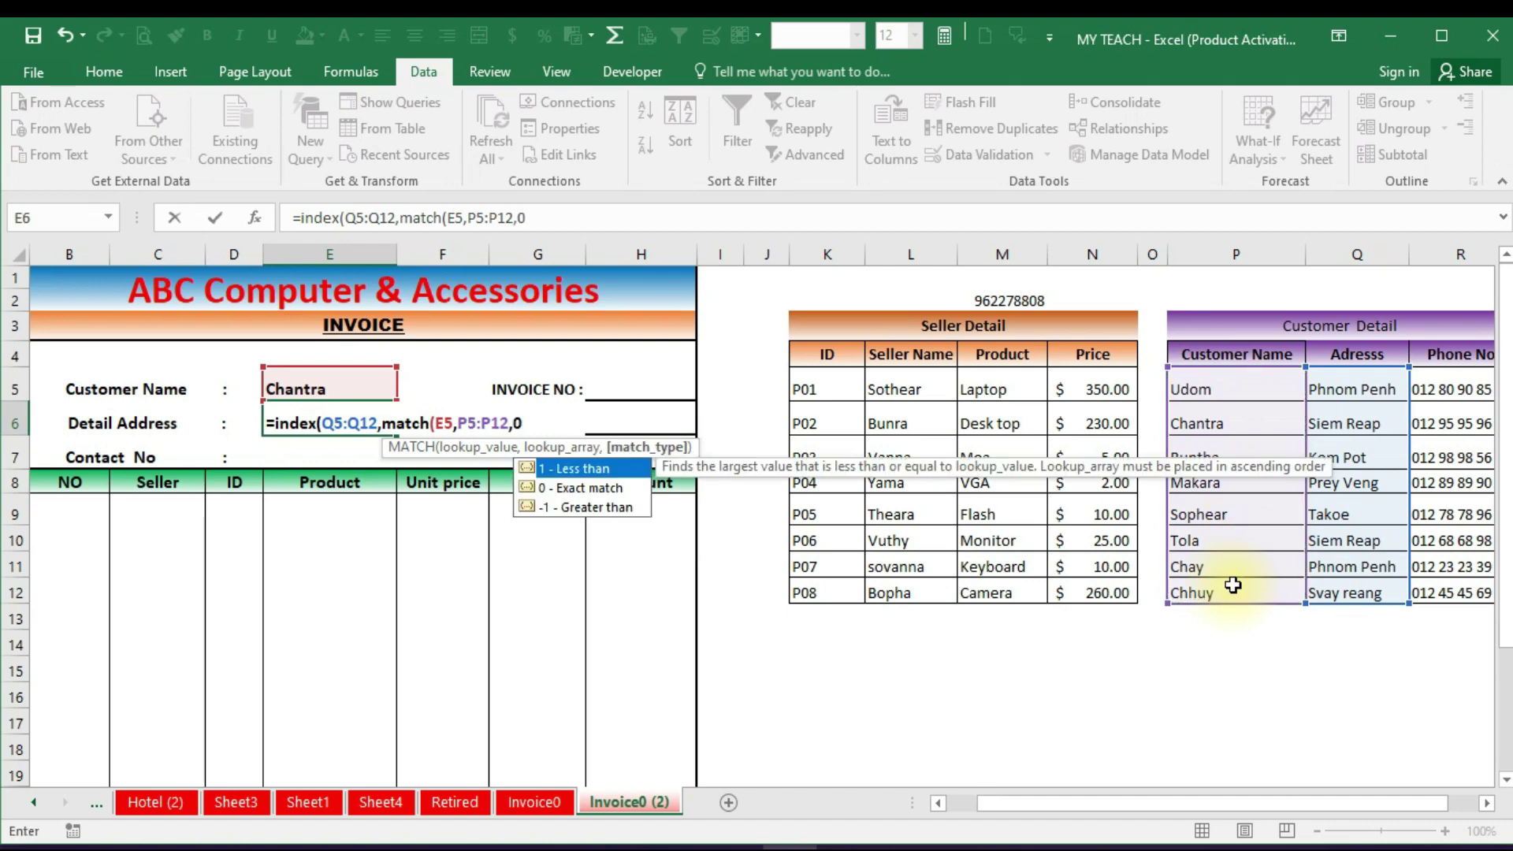
{"action": "type", "text": ")"}
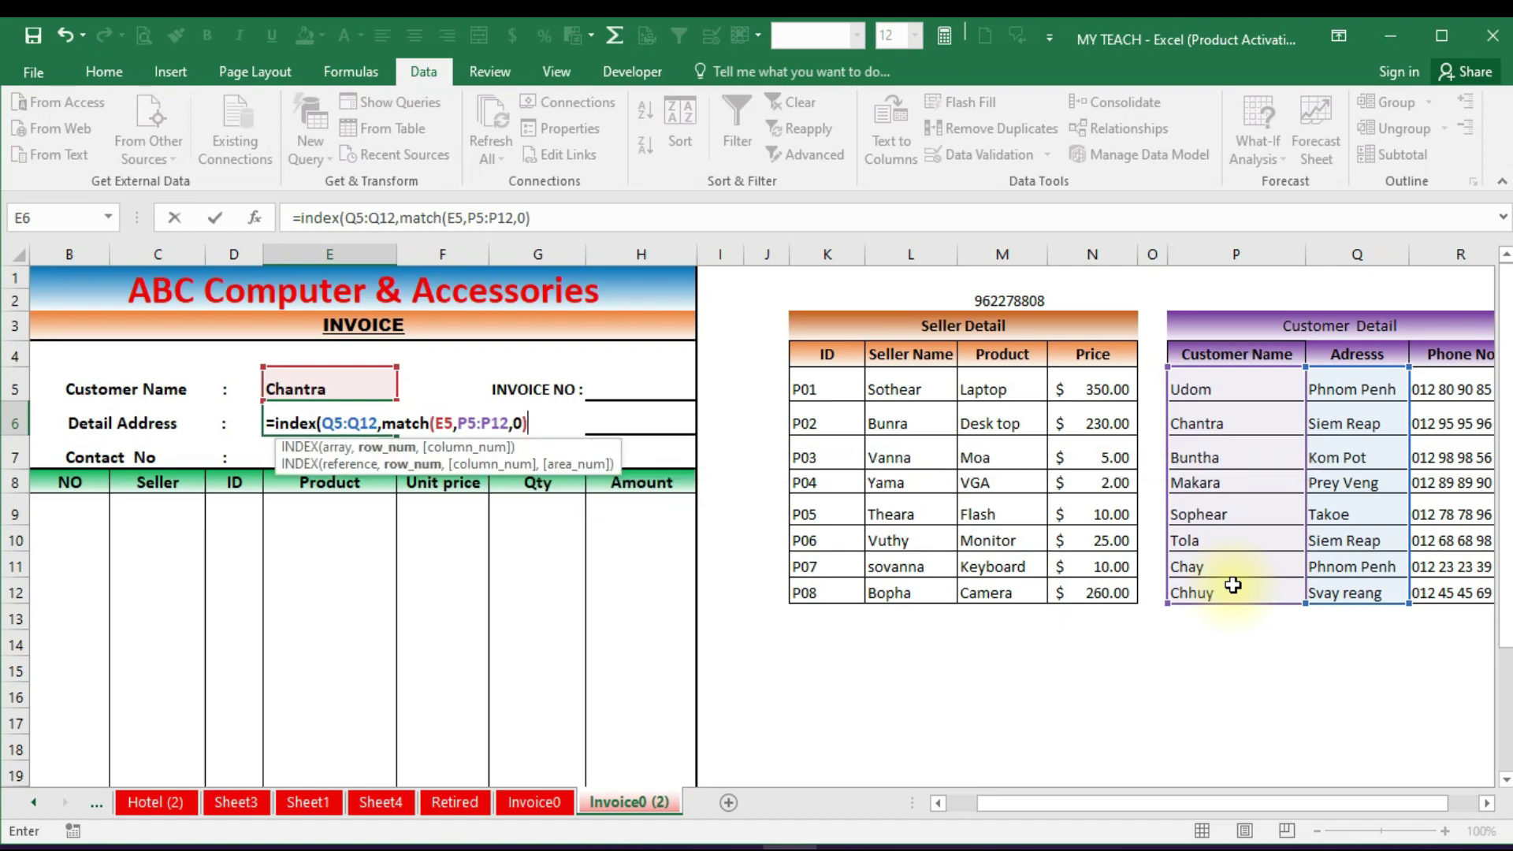
{"action": "key", "text": "Return"}
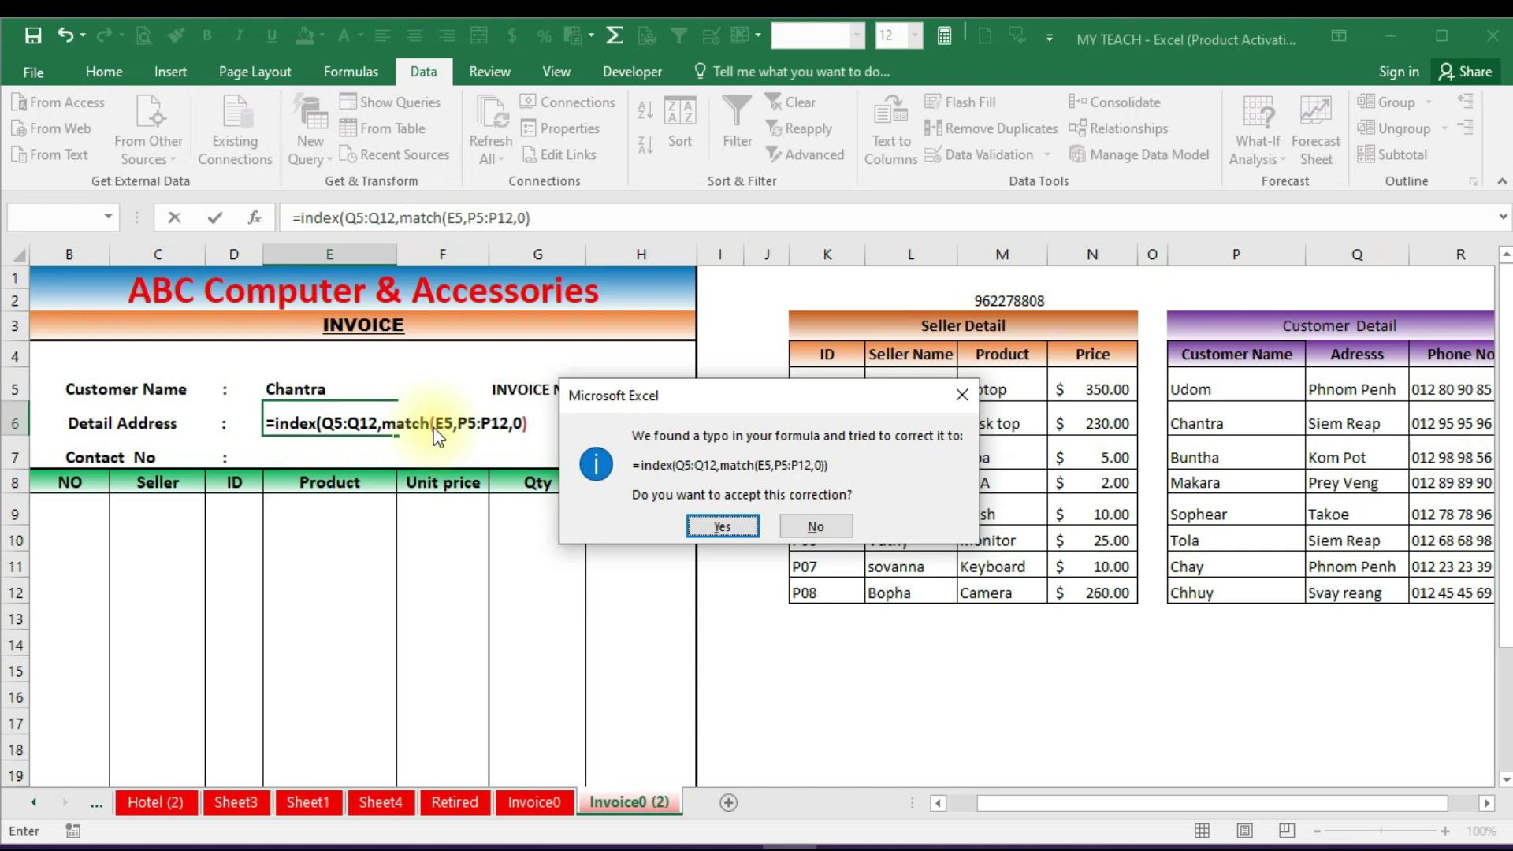
Accept the formula correction, then choose Buntha and confirm the address shows Kom Pot
{"action": "left_click", "coordinate": [722, 527]}
{"action": "left_click", "coordinate": [358, 419]}
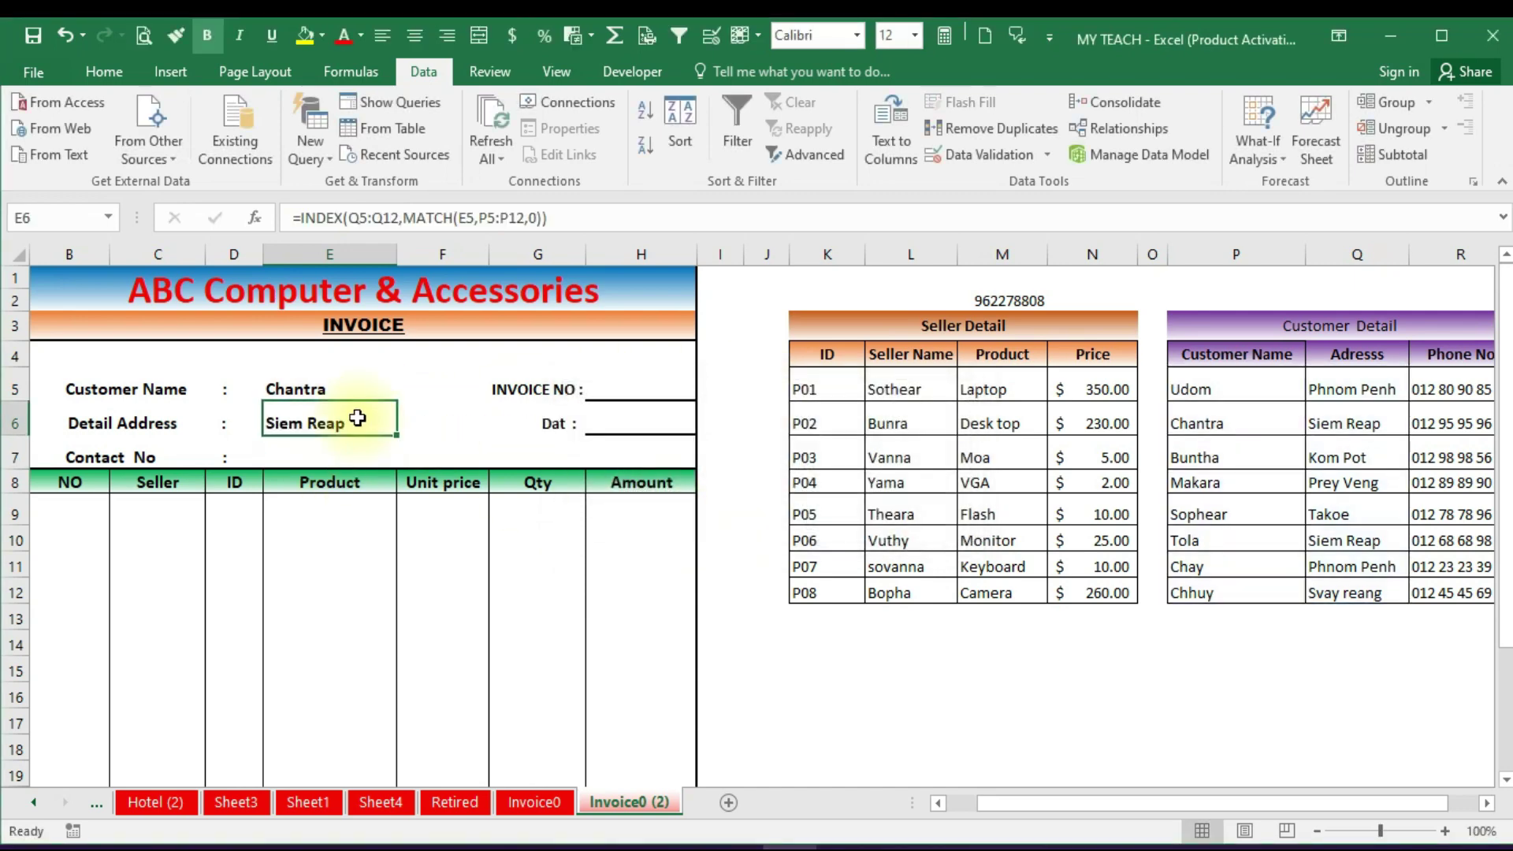
{"action": "left_click", "coordinate": [356, 387]}
{"action": "left_click", "coordinate": [404, 390]}
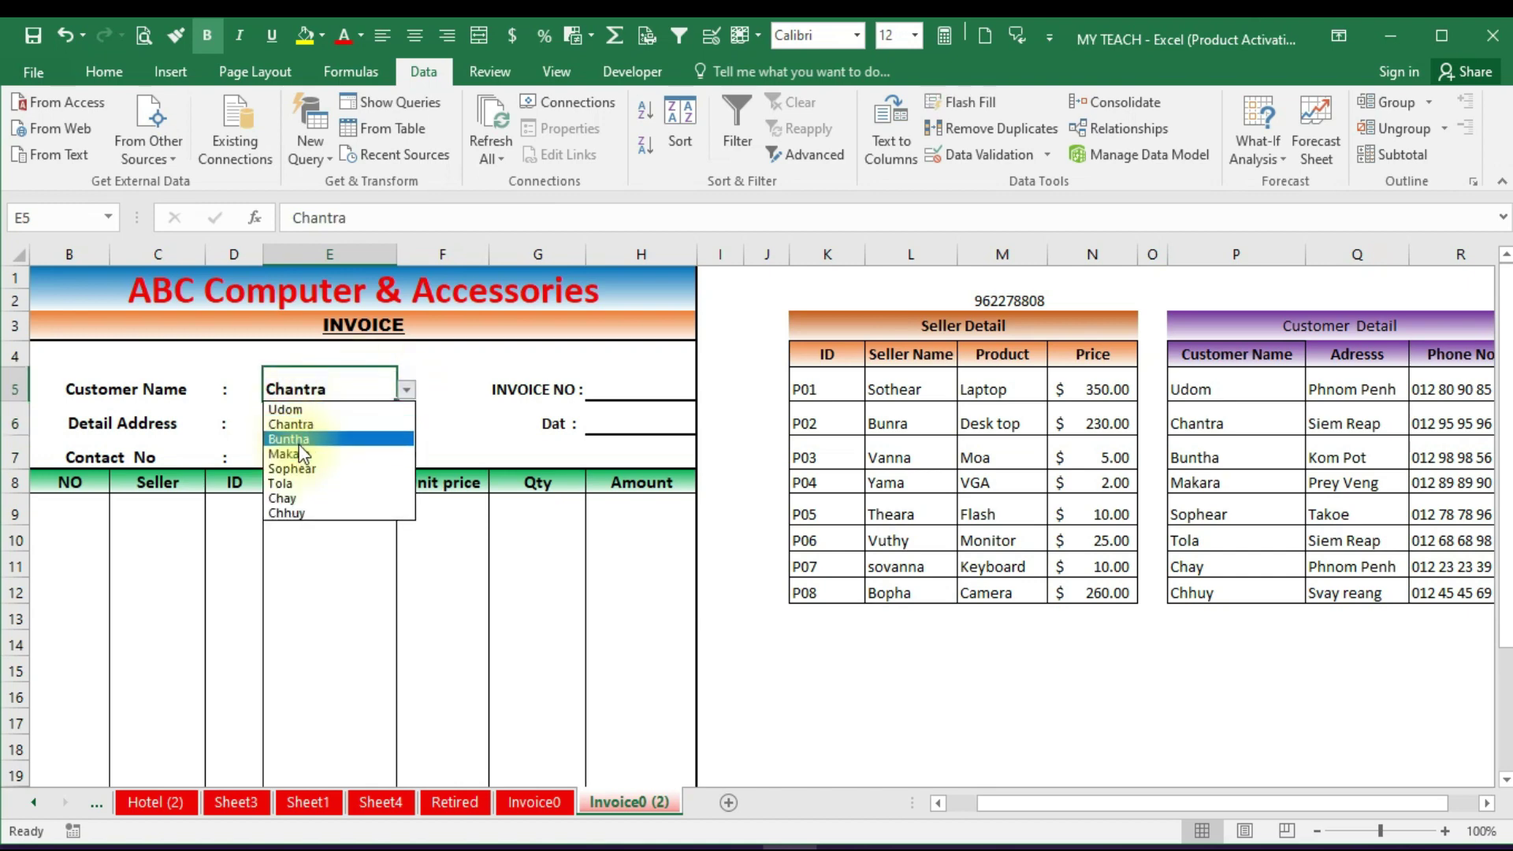
{"action": "left_click", "coordinate": [299, 442]}
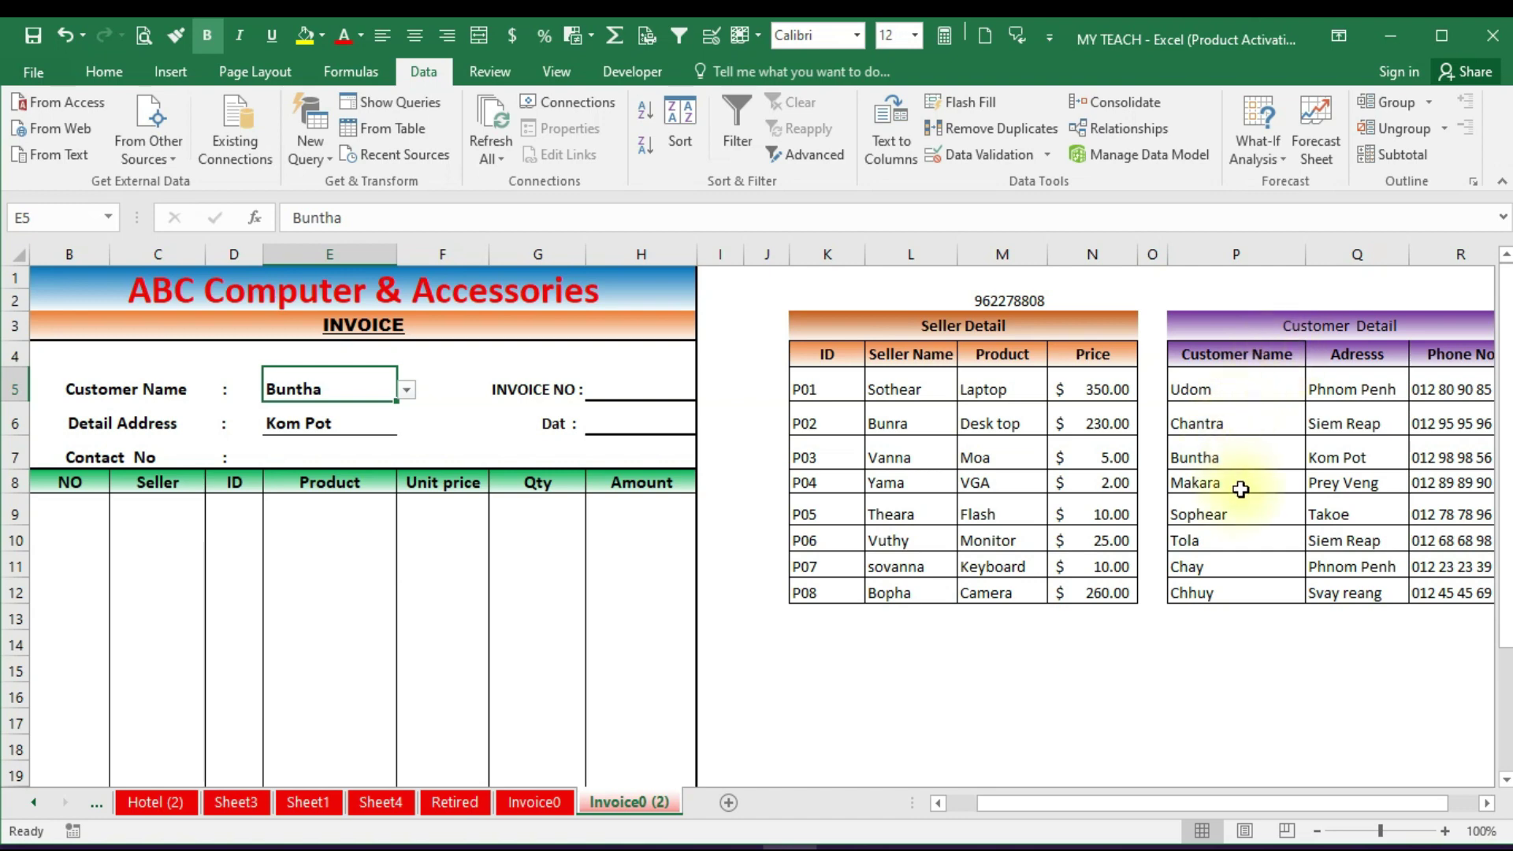
{"action": "left_click", "coordinate": [1201, 447]}
{"action": "left_click", "coordinate": [1332, 454]}
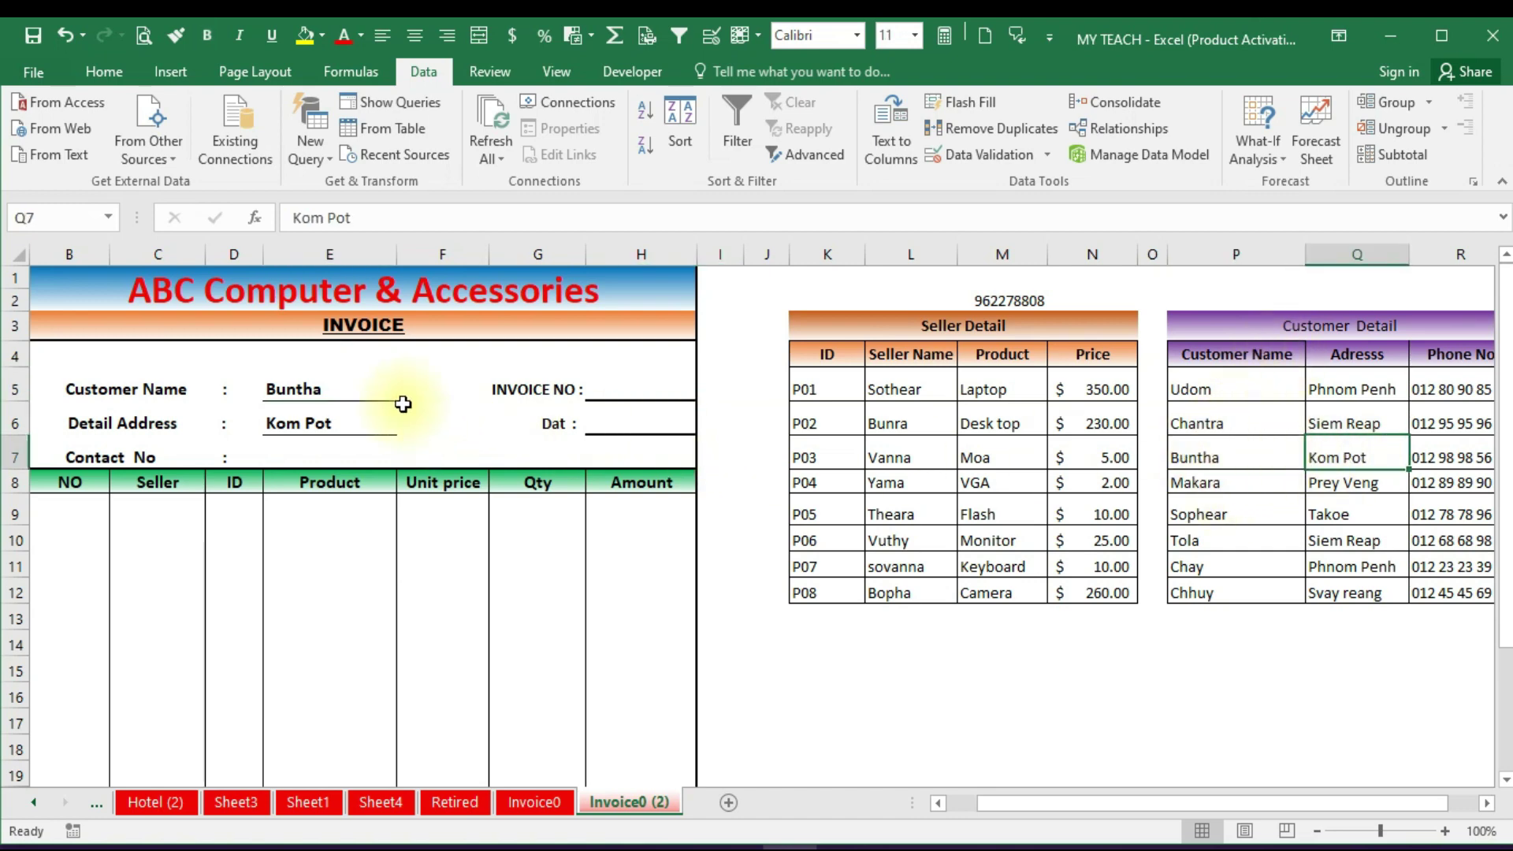
Switch the customer to Tola and confirm the address reads Siem Reap
{"action": "left_click", "coordinate": [381, 387]}
{"action": "left_click", "coordinate": [406, 390]}
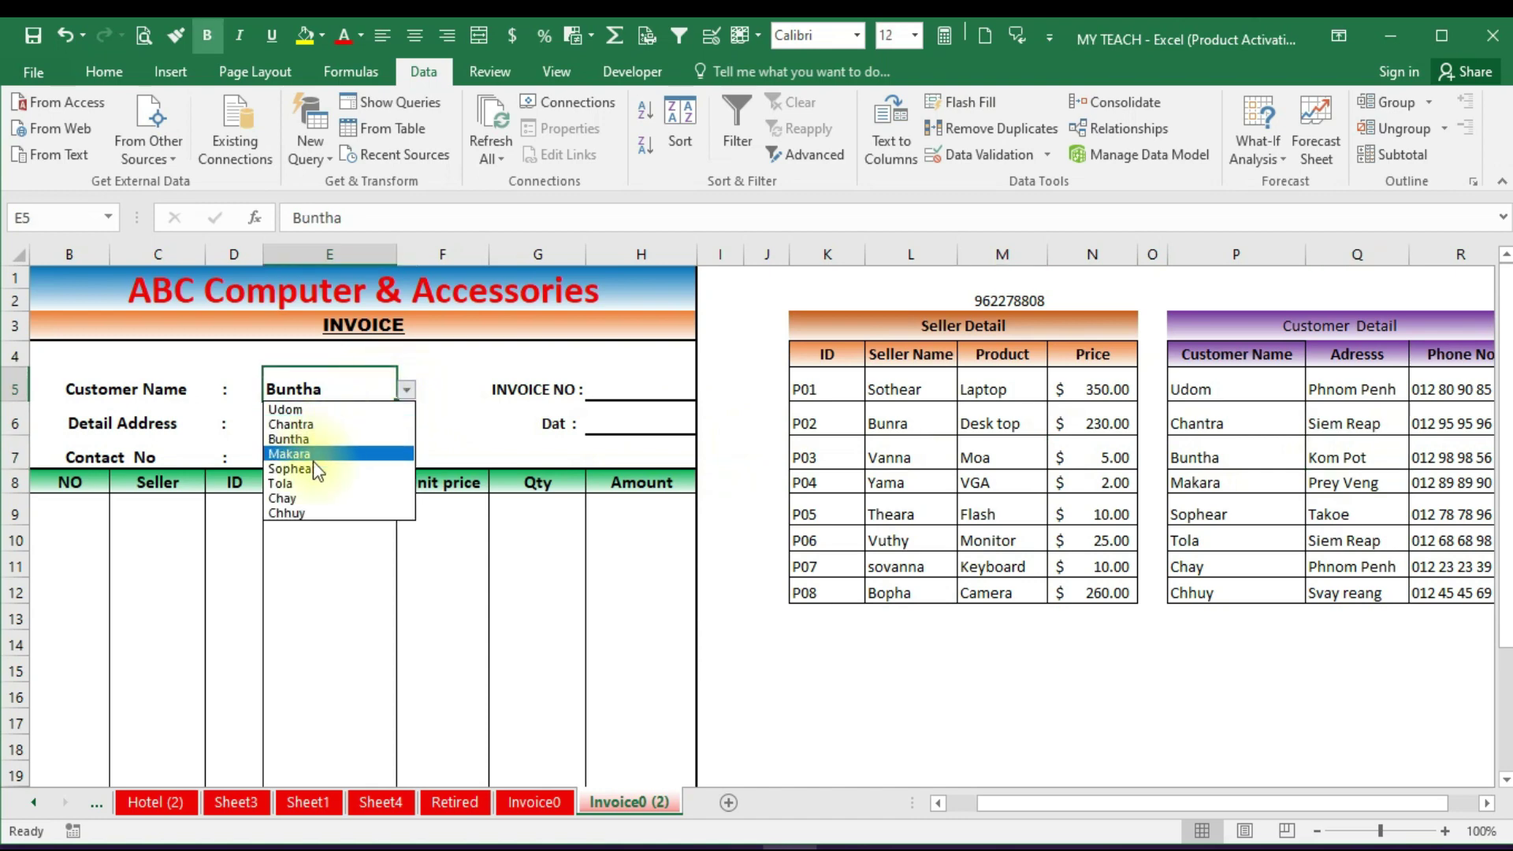
{"action": "left_click", "coordinate": [293, 475]}
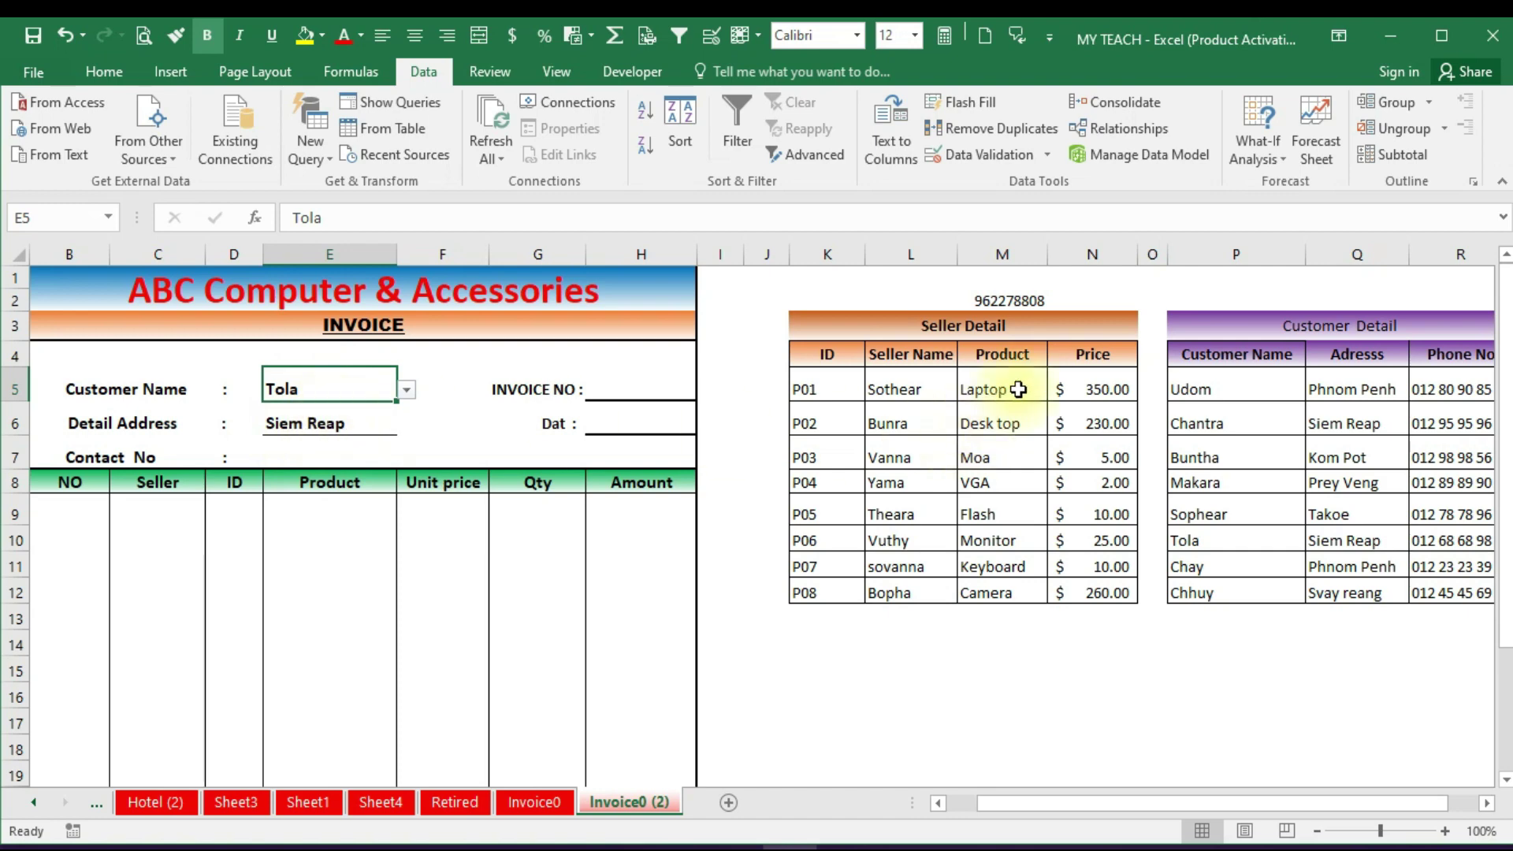
{"action": "left_click", "coordinate": [1245, 376]}
{"action": "left_click", "coordinate": [1206, 540]}
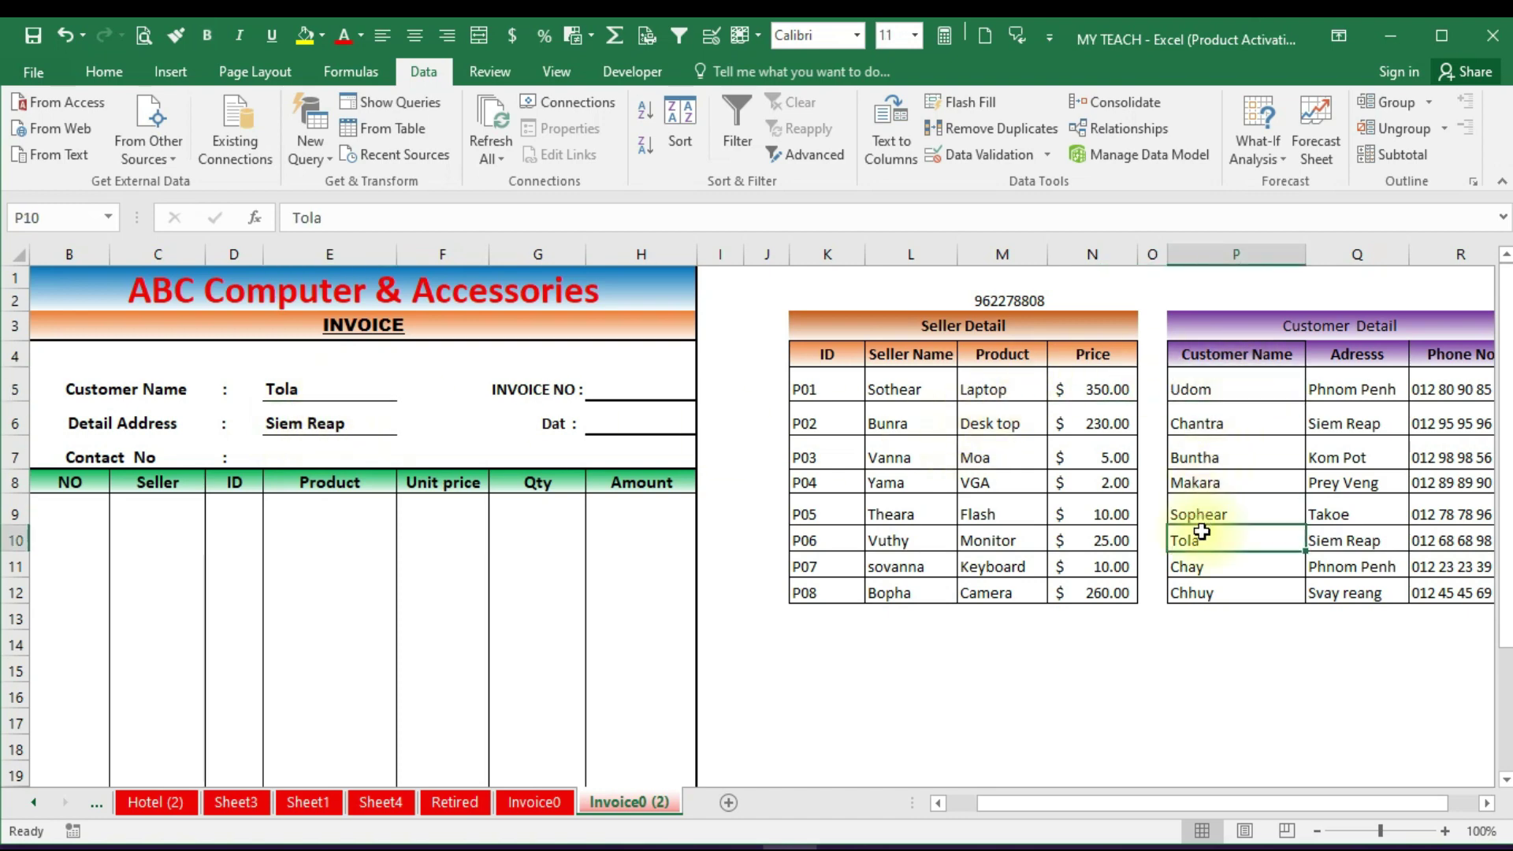
{"action": "left_click", "coordinate": [1349, 540]}
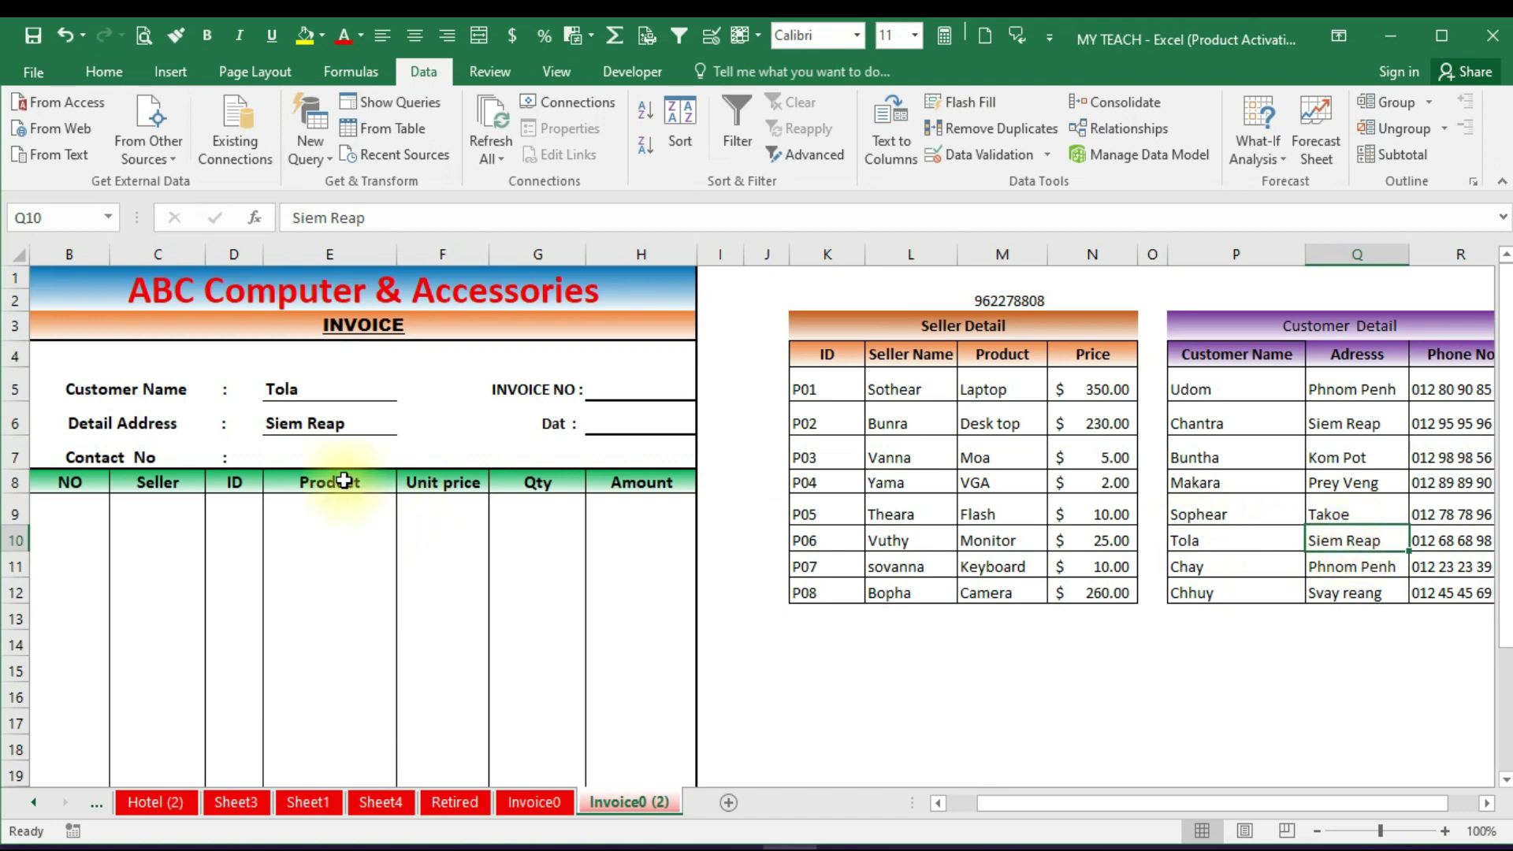
{"action": "left_click", "coordinate": [335, 449]}
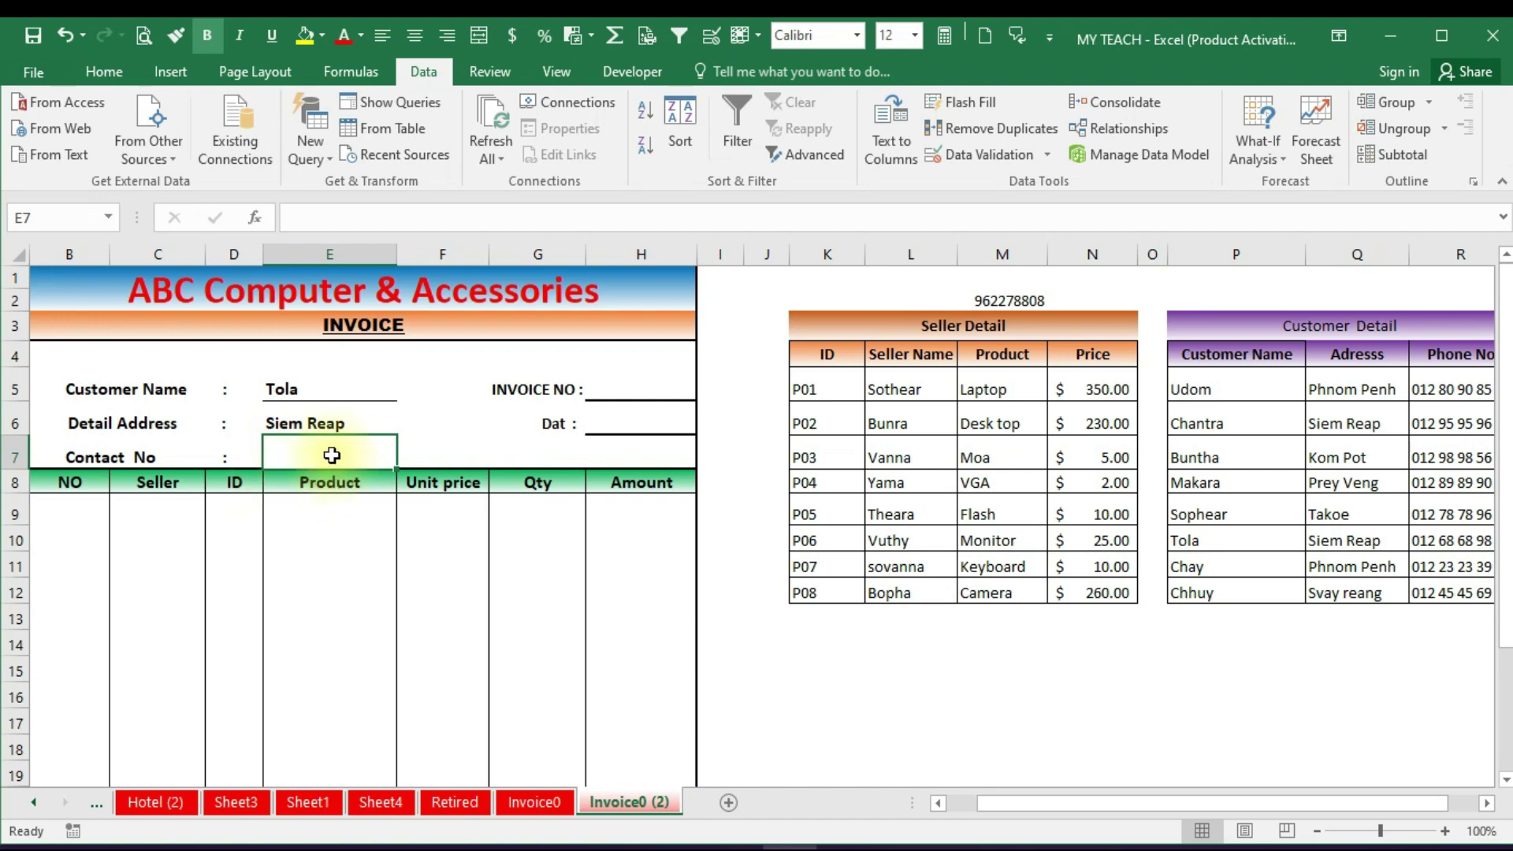
Enter =index(R5:R12,match(E5,P5:P12,0)) in E7 to look up the customer's phone number
{"action": "type", "text": "="}
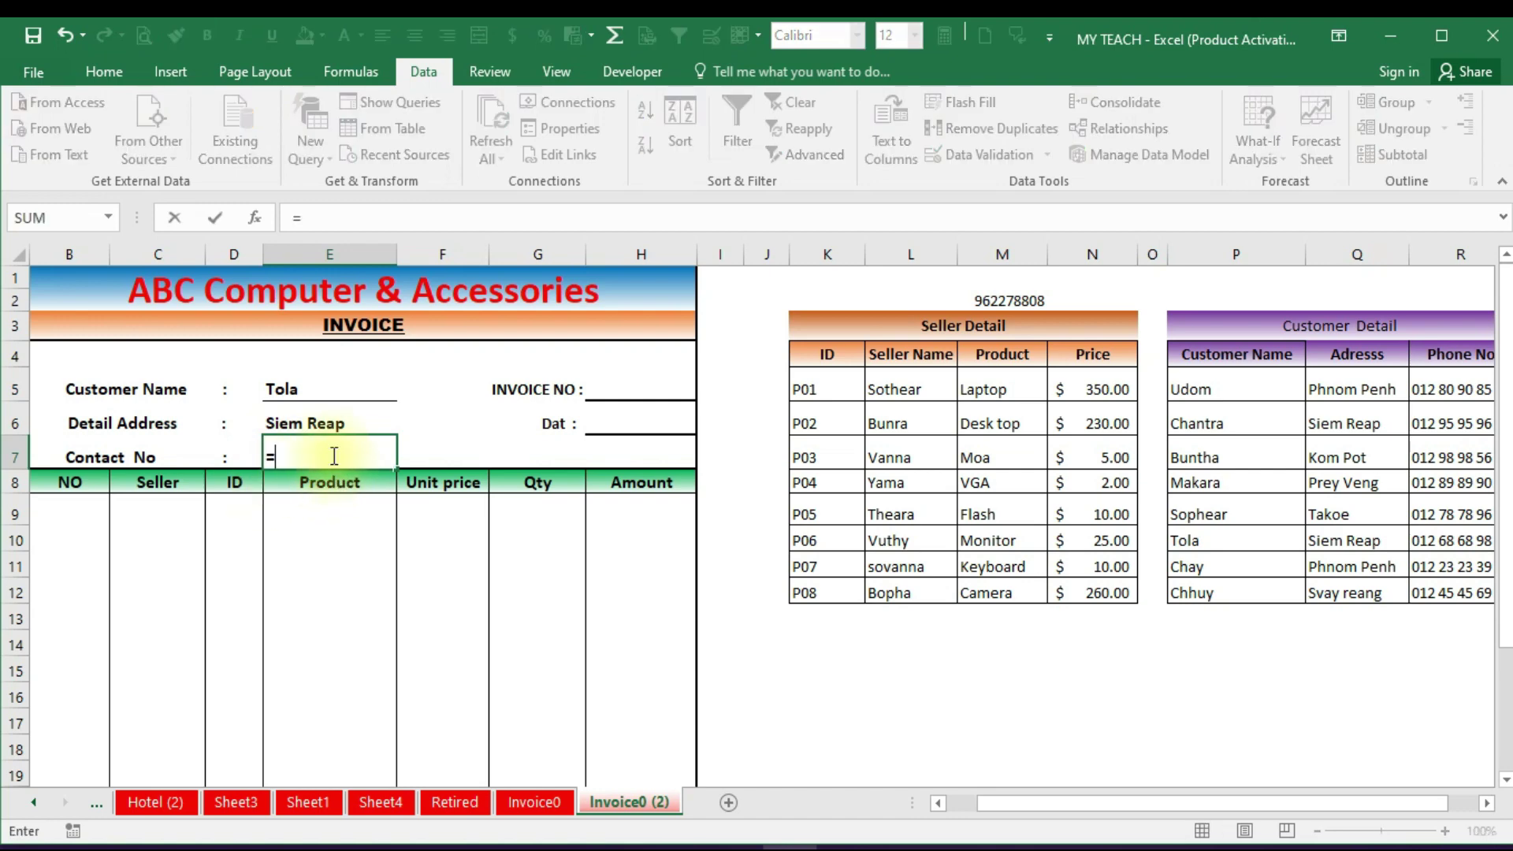
{"action": "type", "text": "inde"}
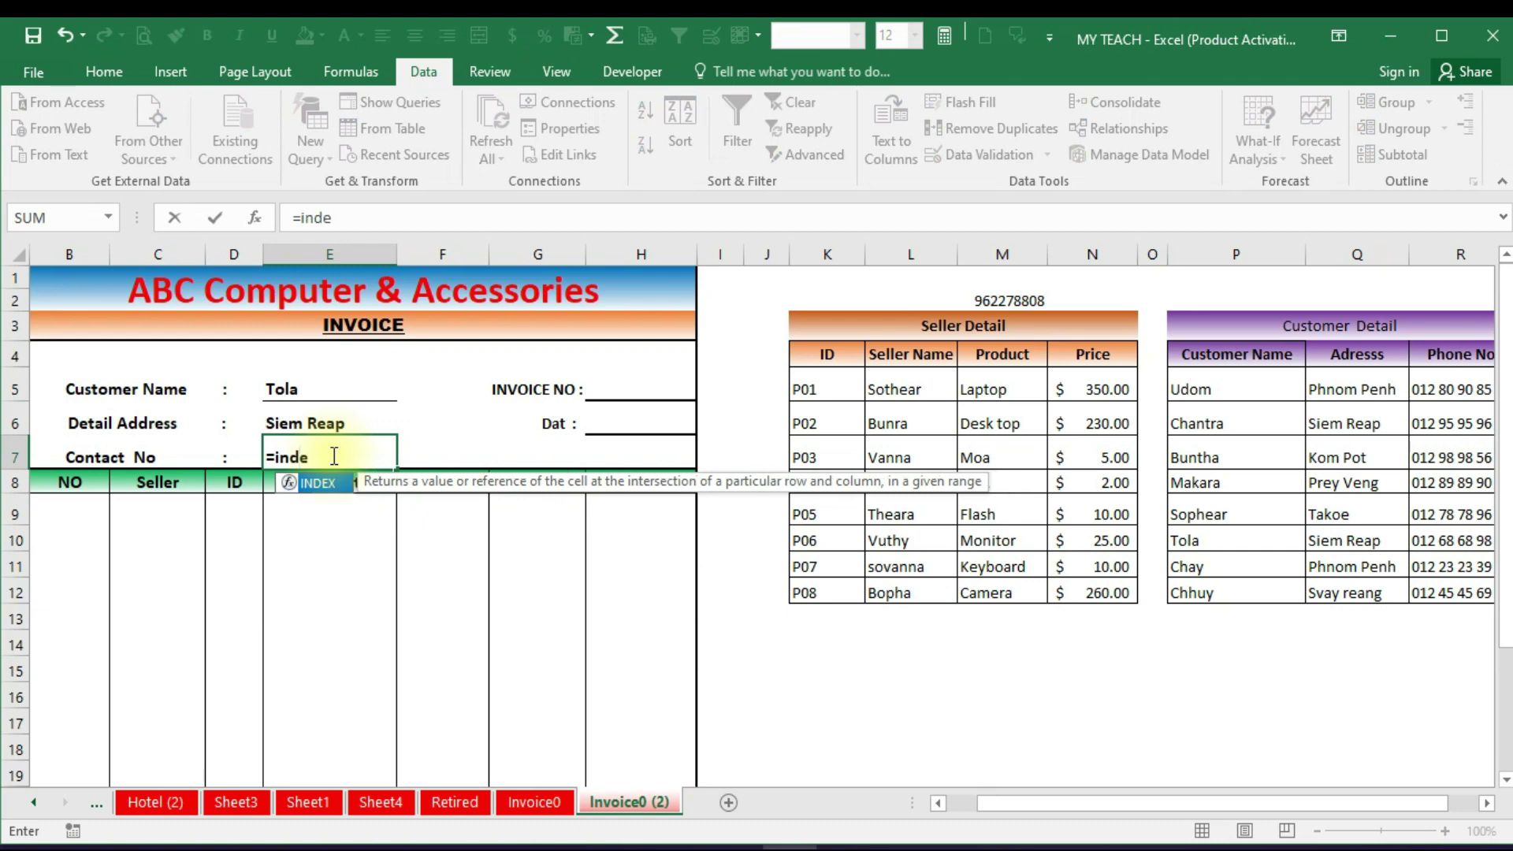
{"action": "type", "text": "x"}
{"action": "type", "text": "("}
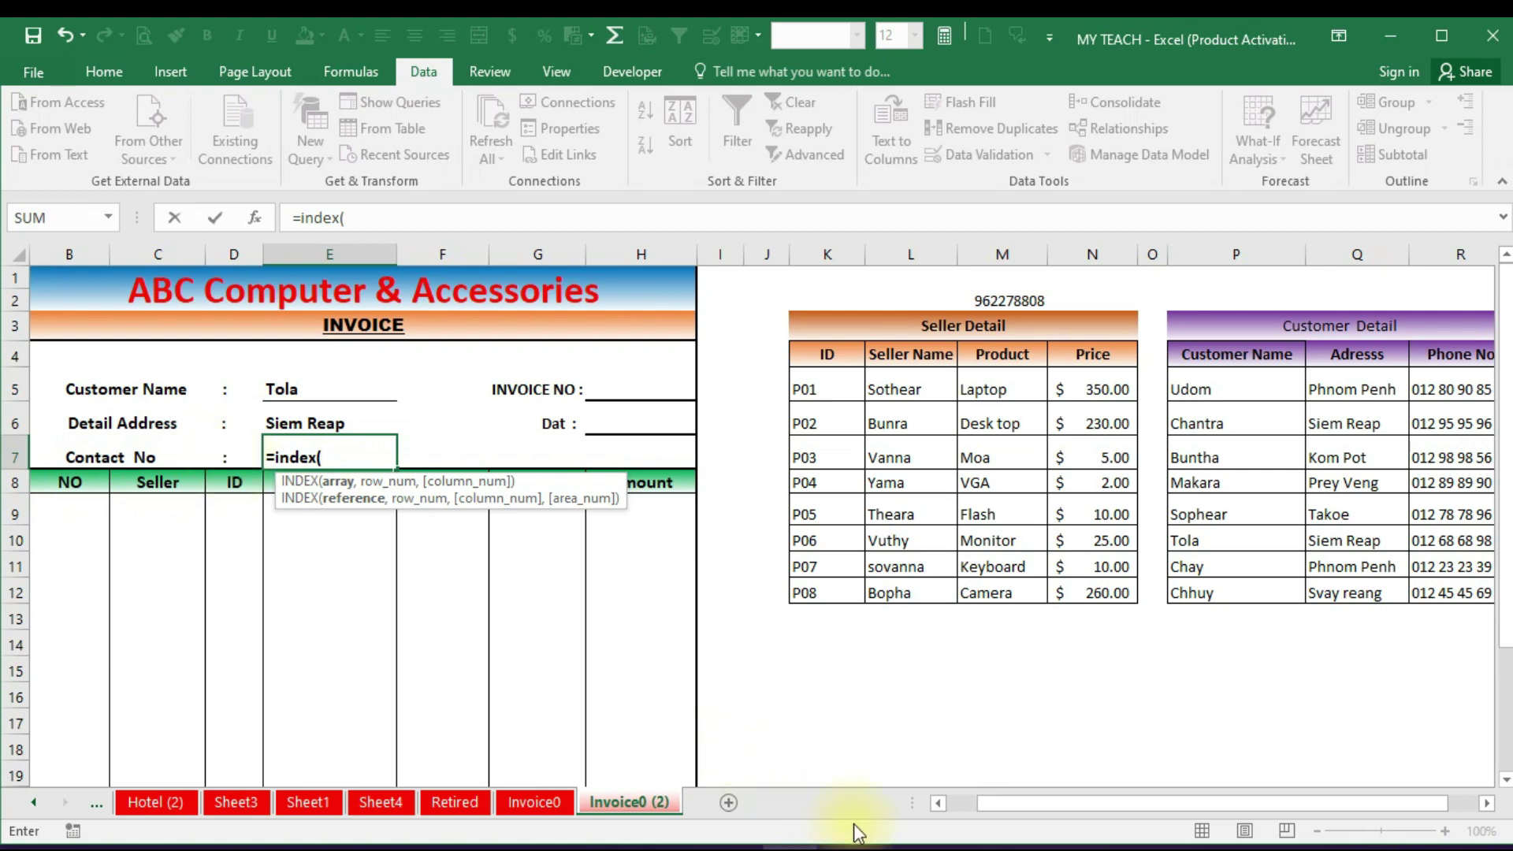
{"action": "left_click_drag", "start_coordinate": [1006, 802], "coordinate": [1009, 803]}
{"action": "left_click_drag", "start_coordinate": [1024, 812], "coordinate": [1036, 812]}
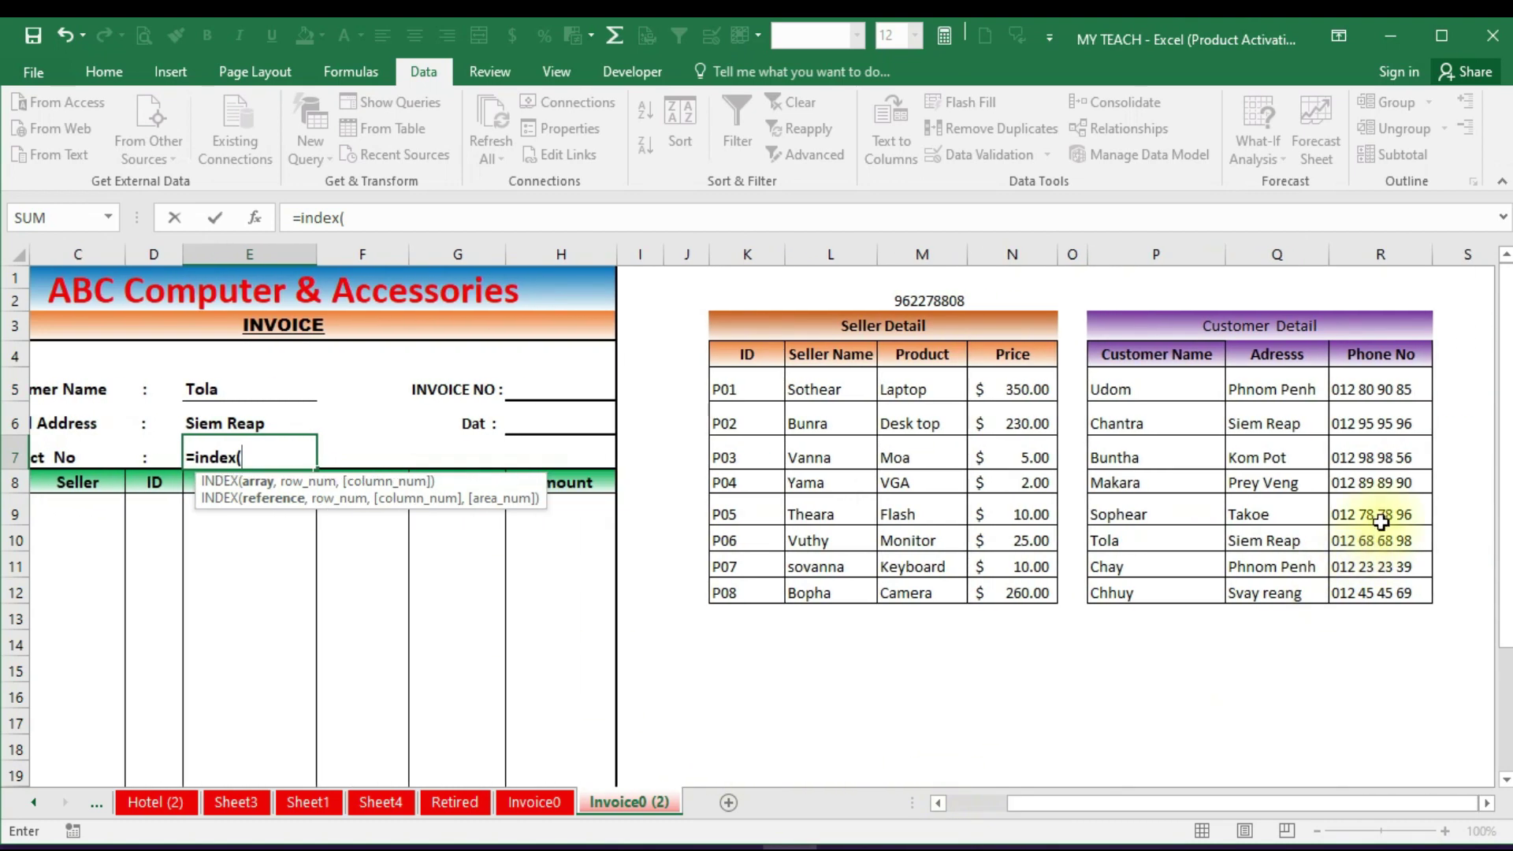
{"action": "left_click_drag", "start_coordinate": [1360, 384], "coordinate": [1377, 583]}
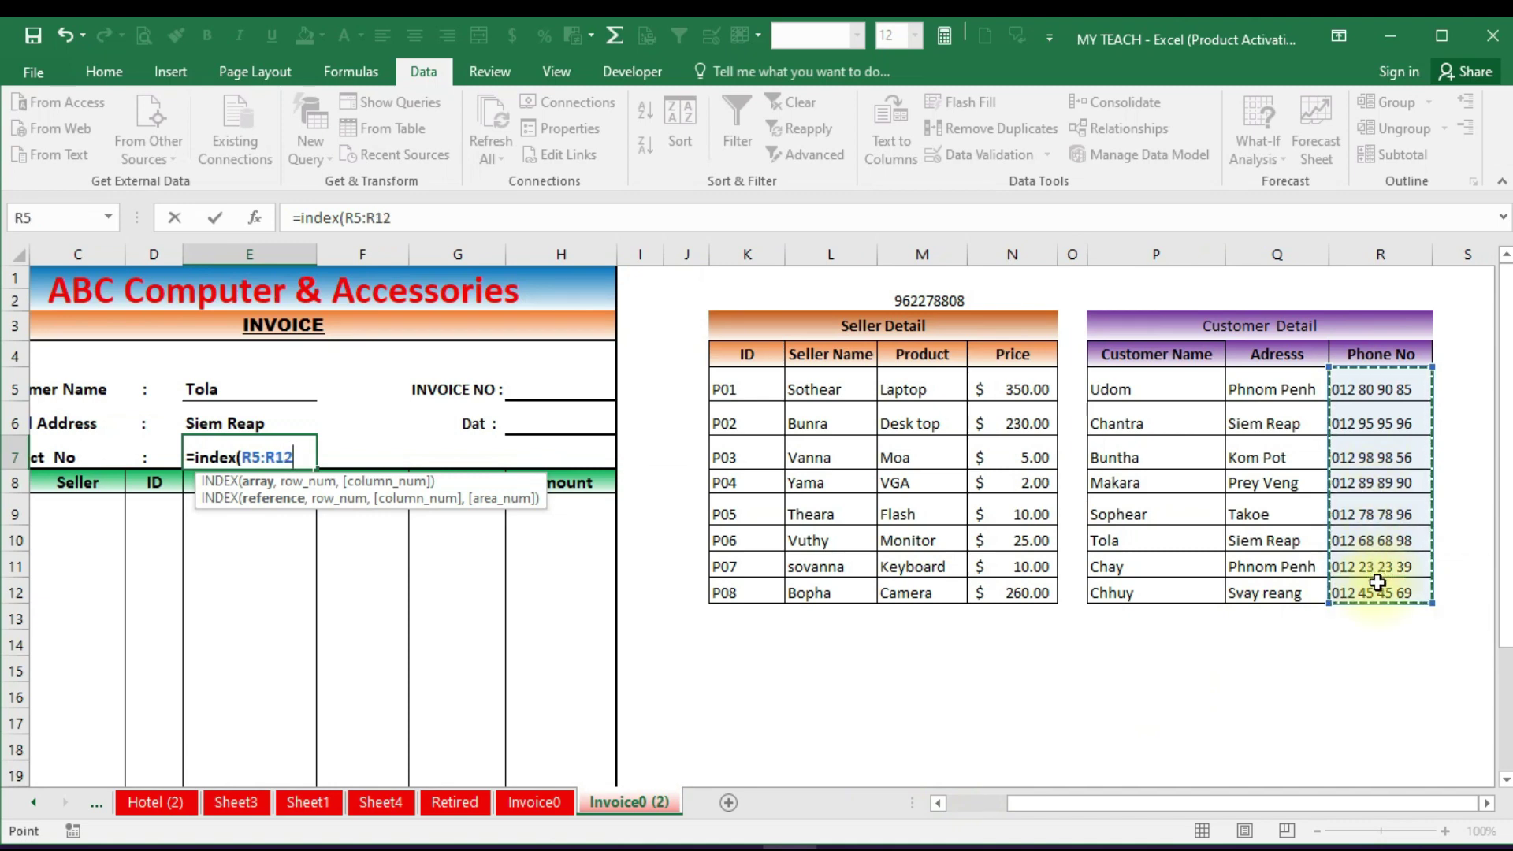
{"action": "type", "text": ","}
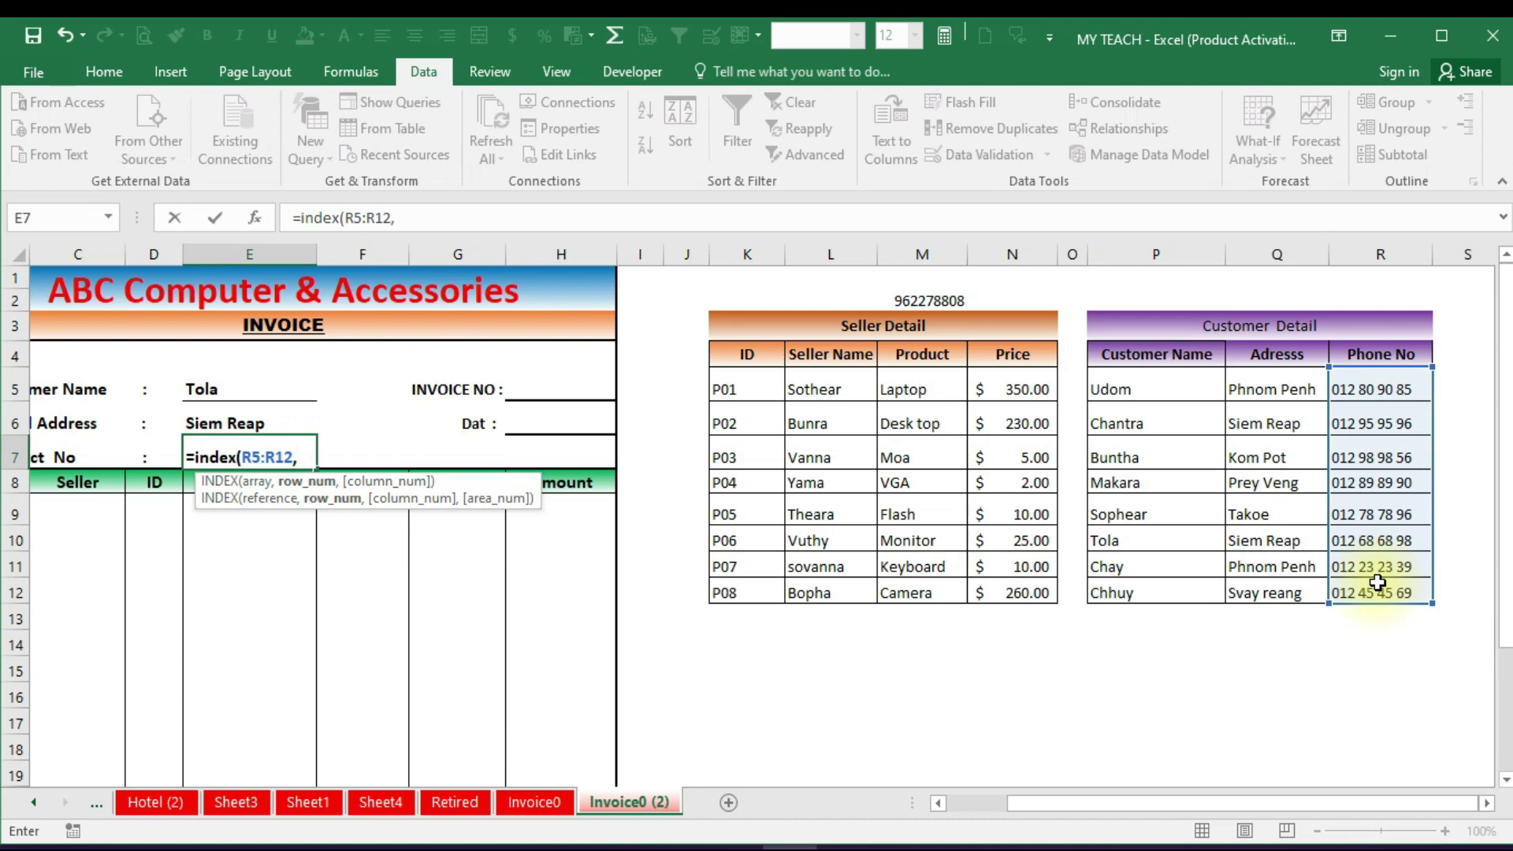
{"action": "type", "text": "ms"}
{"action": "key", "text": "BackSpace"}
{"action": "type", "text": "a"}
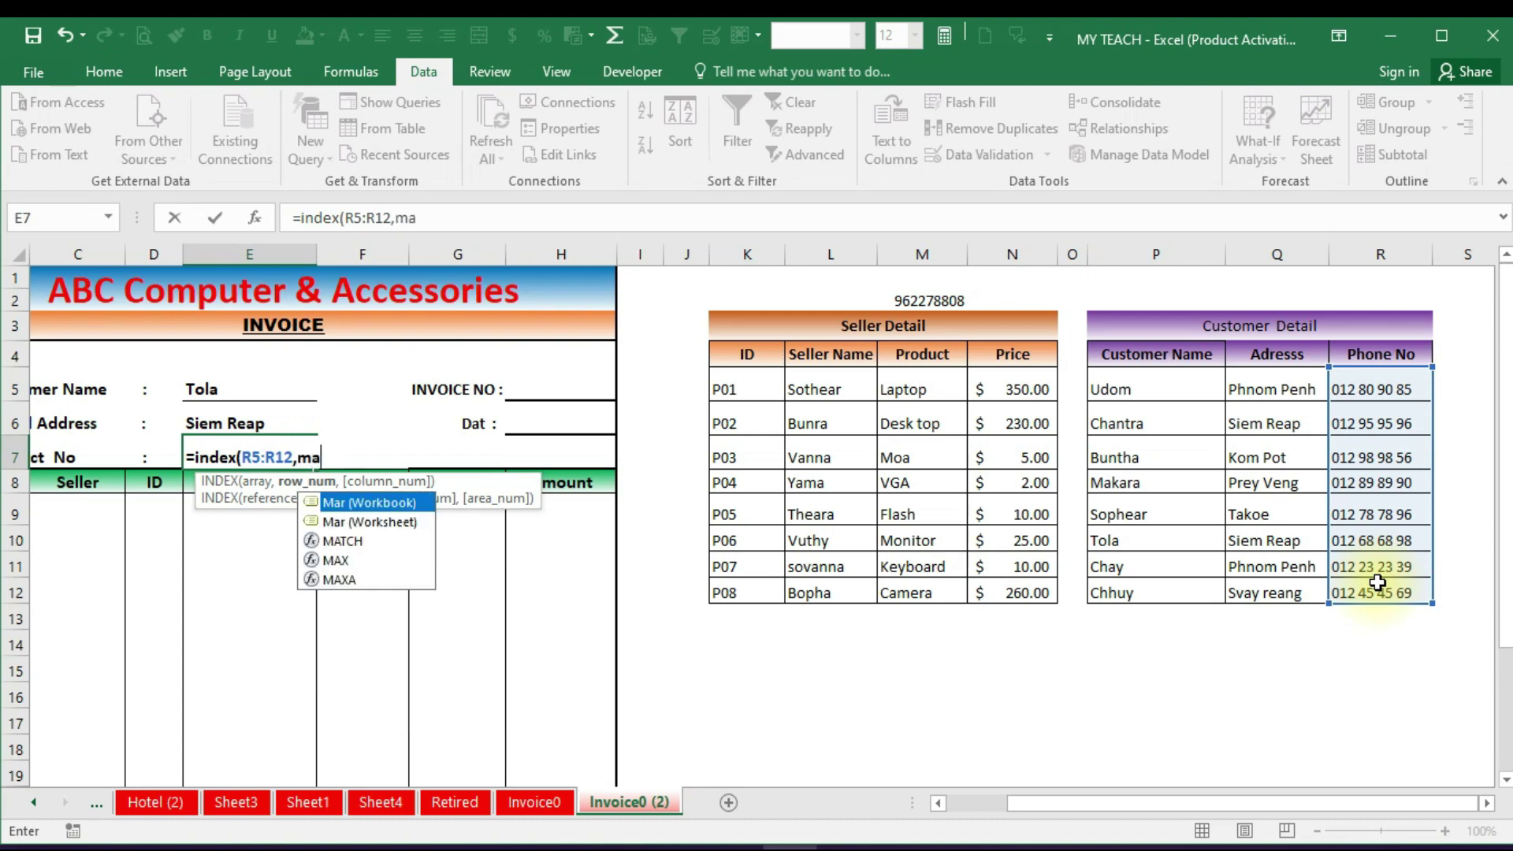
{"action": "type", "text": "tch"}
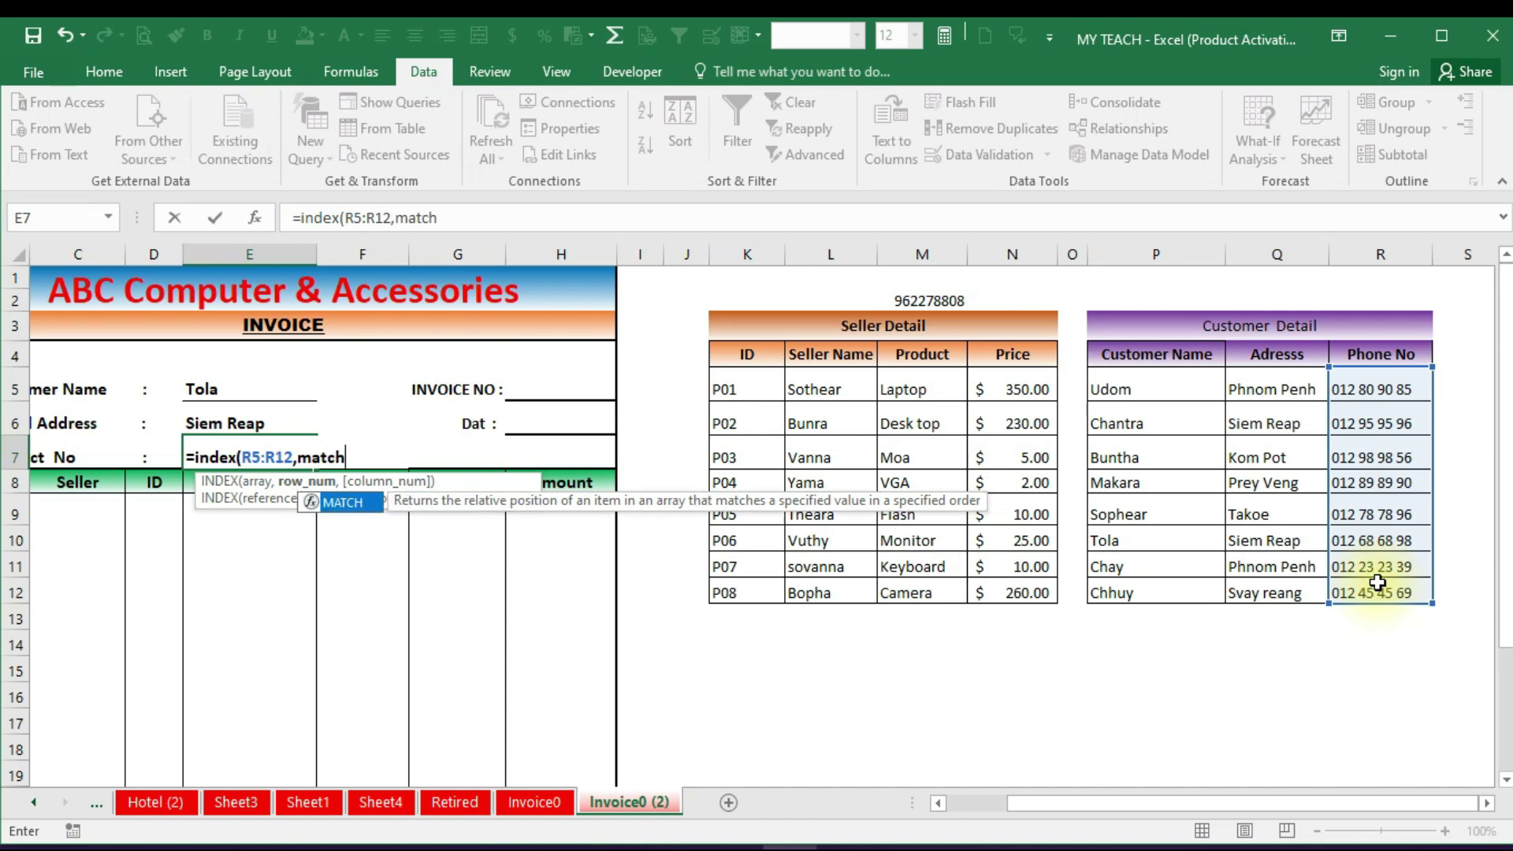
{"action": "type", "text": "("}
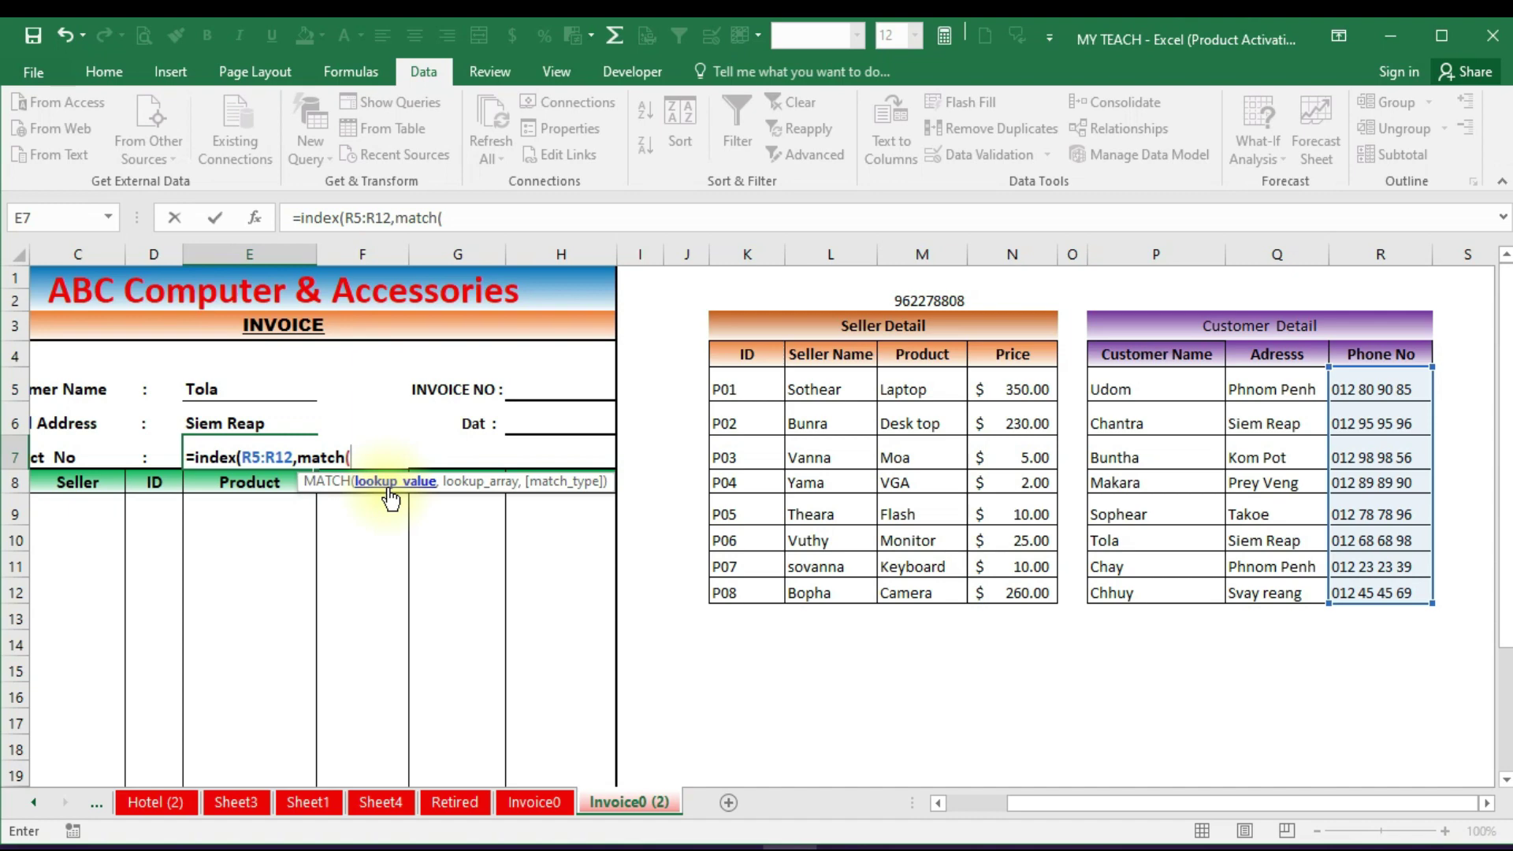
{"action": "left_click", "coordinate": [240, 383]}
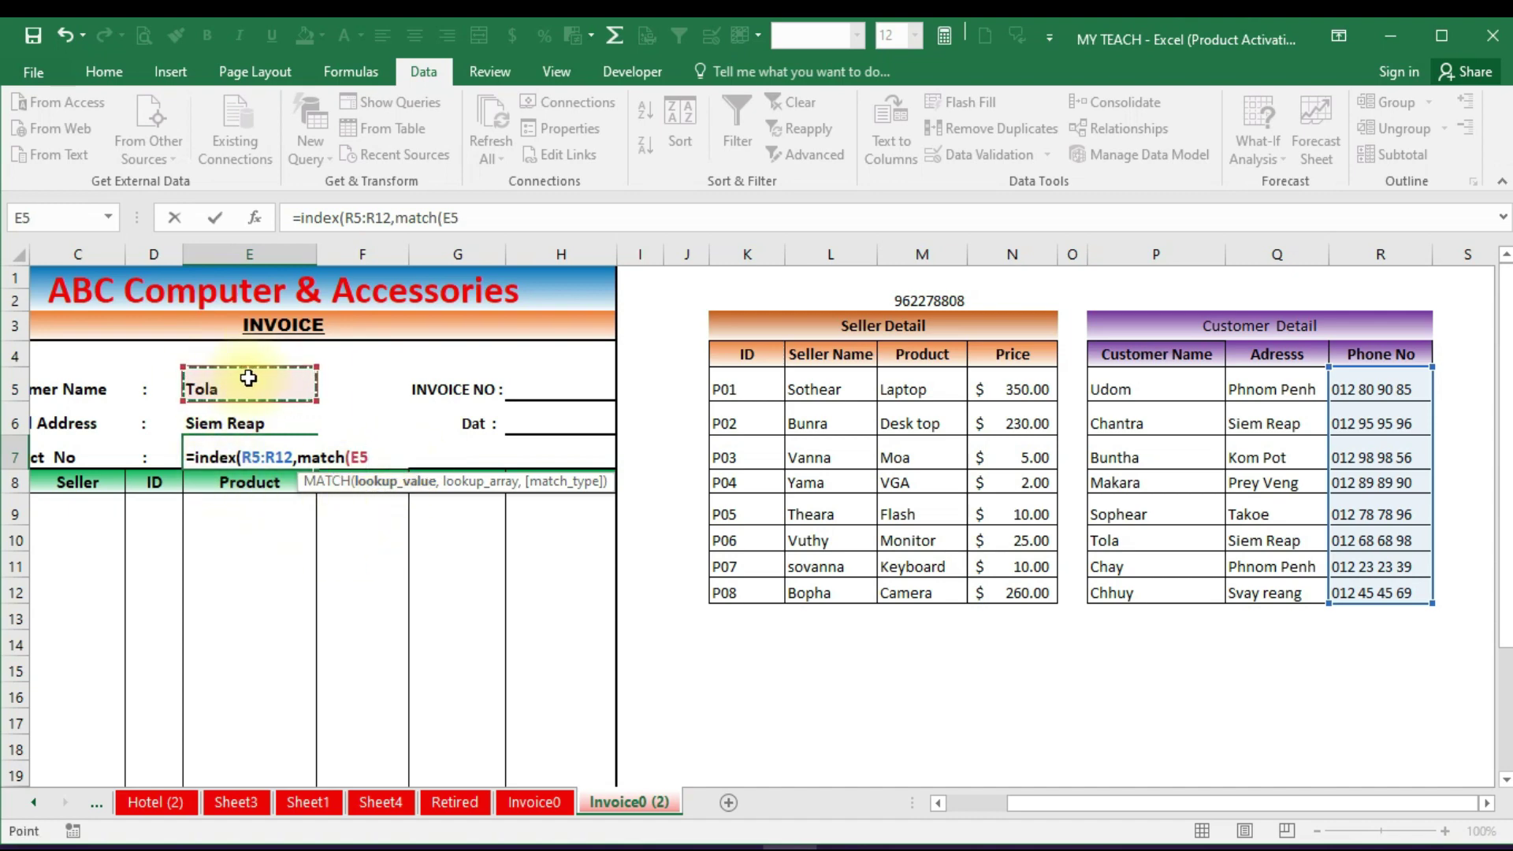
{"action": "type", "text": ","}
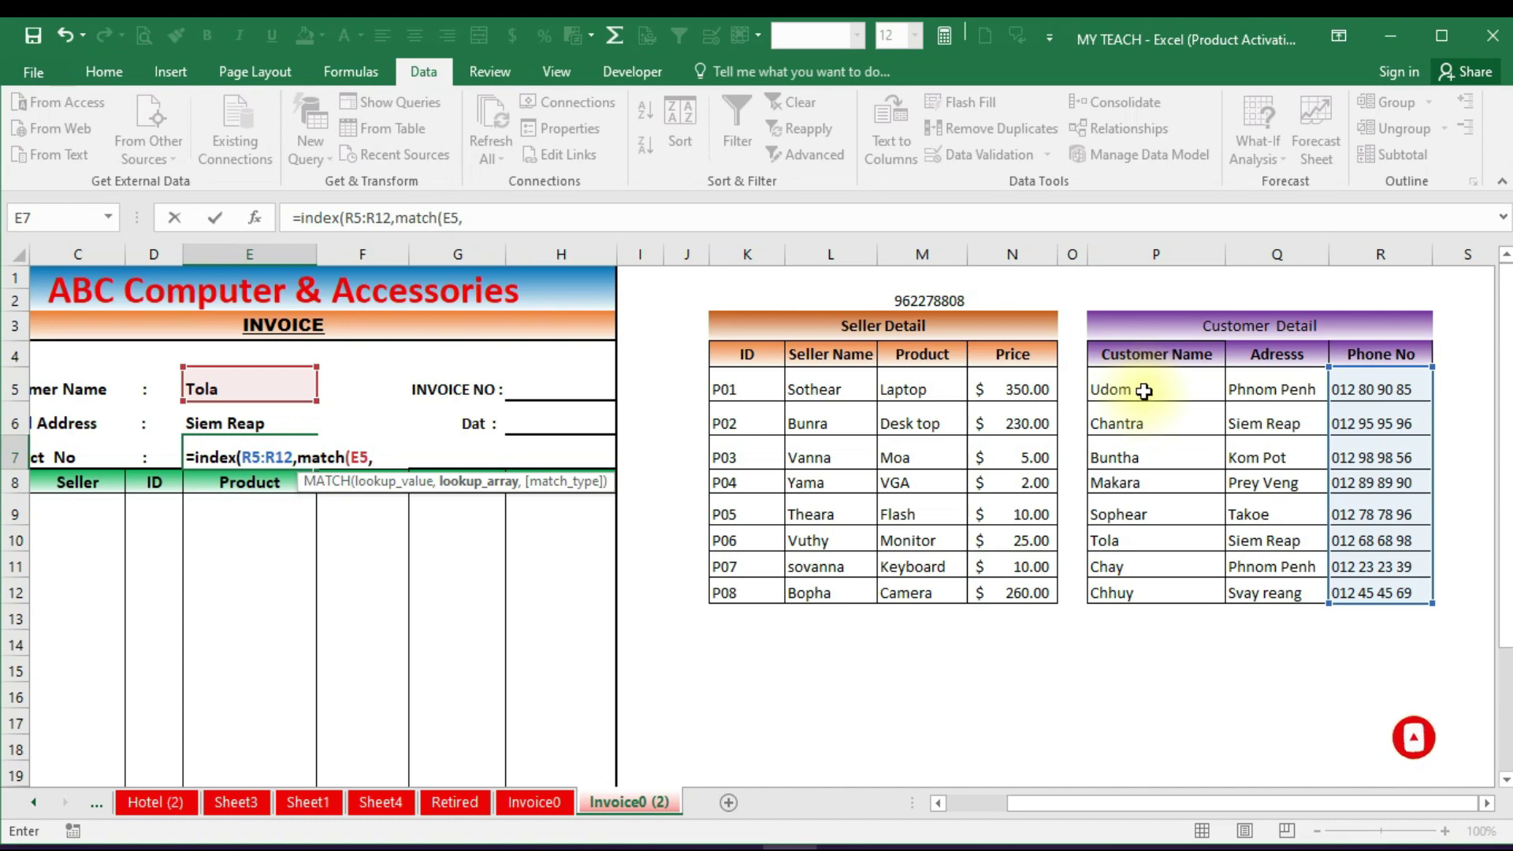
{"action": "left_click_drag", "start_coordinate": [1145, 391], "coordinate": [1153, 588]}
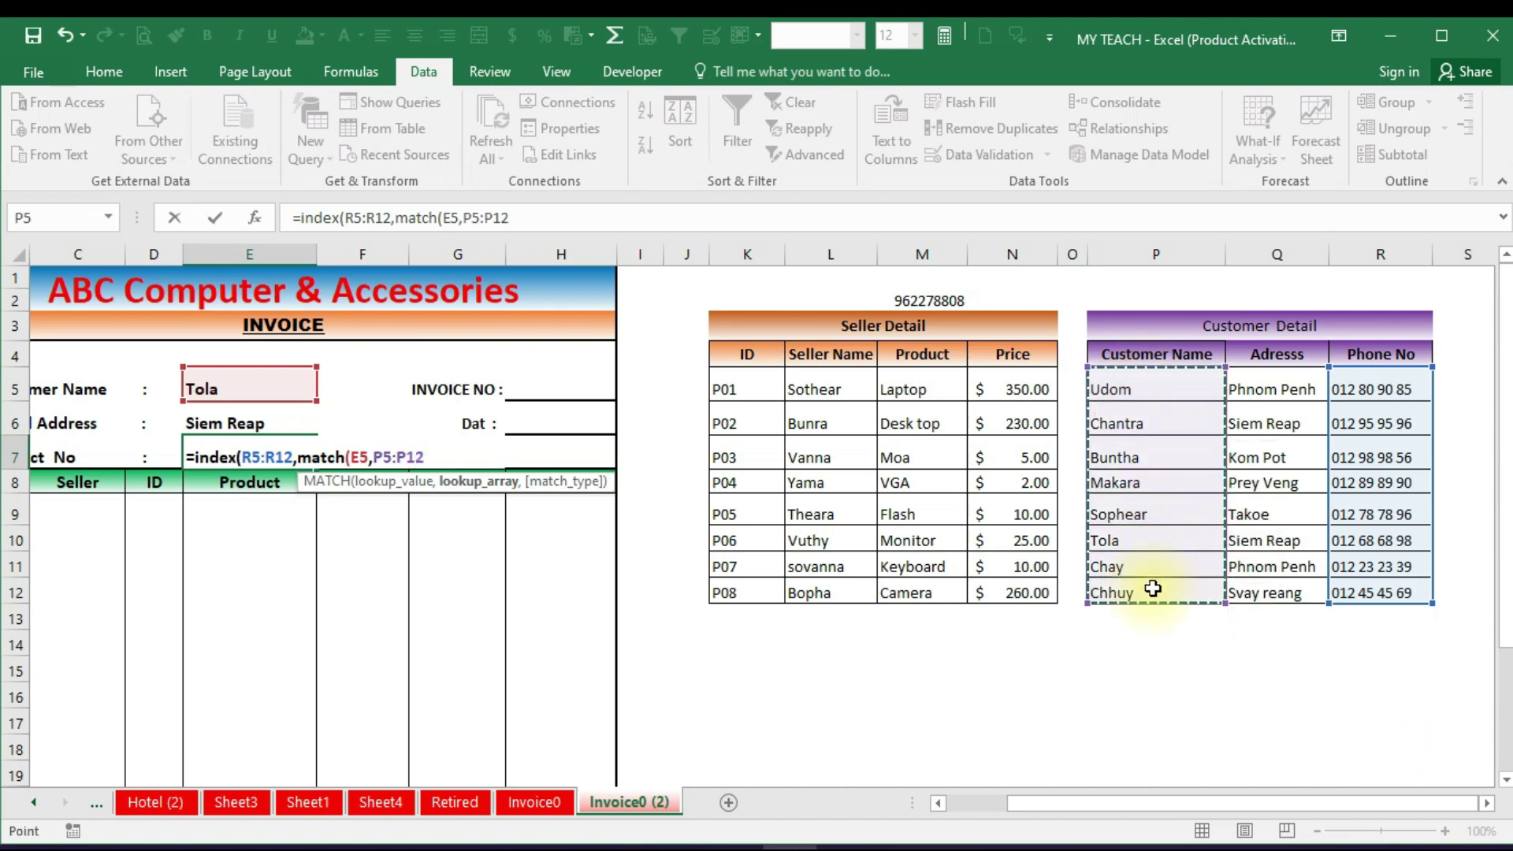
{"action": "type", "text": ",0"}
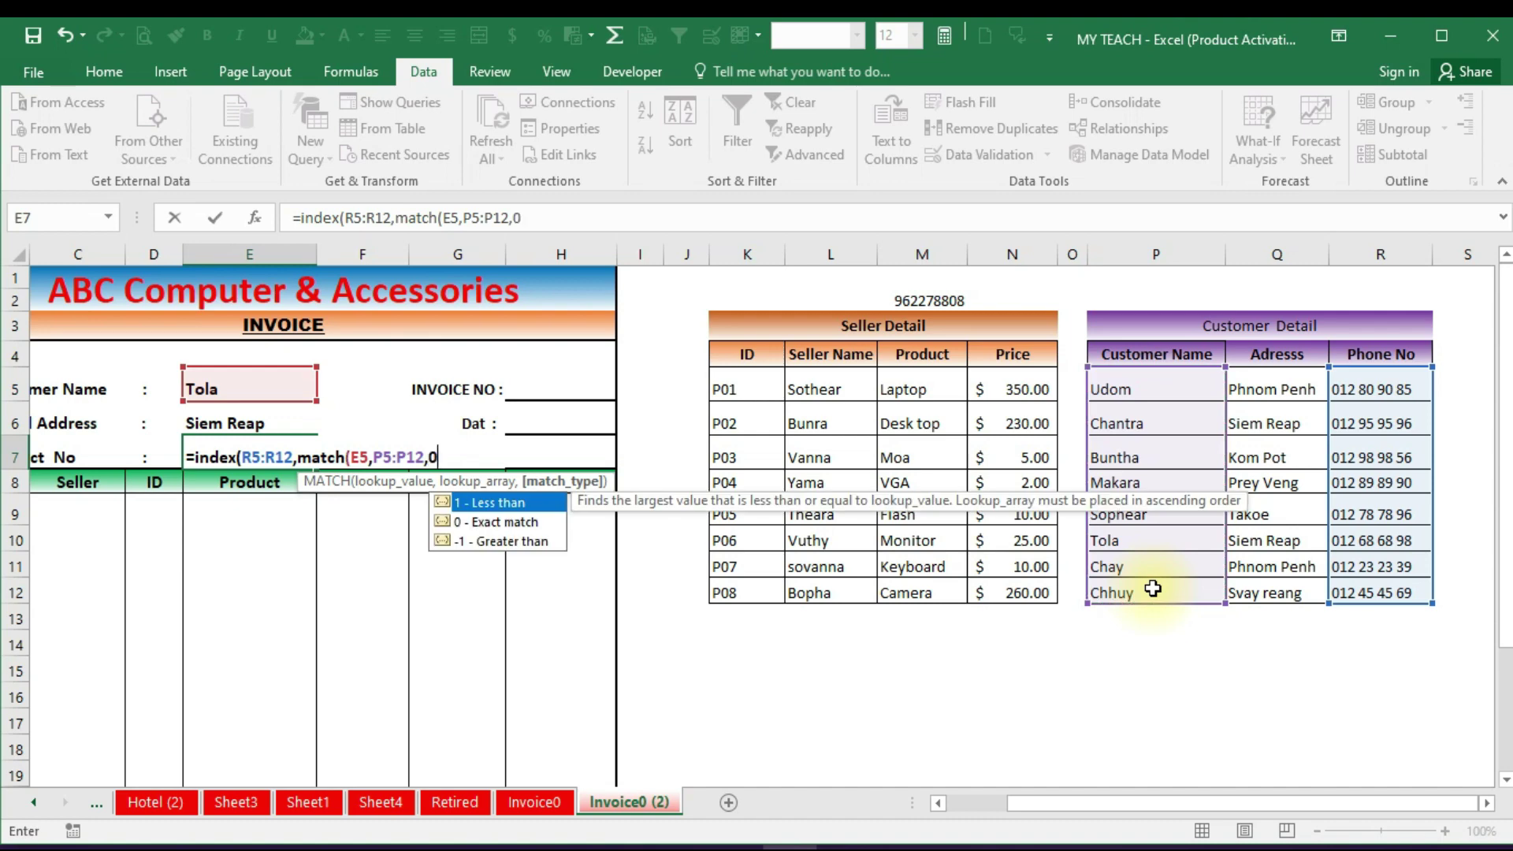
{"action": "type", "text": "))"}
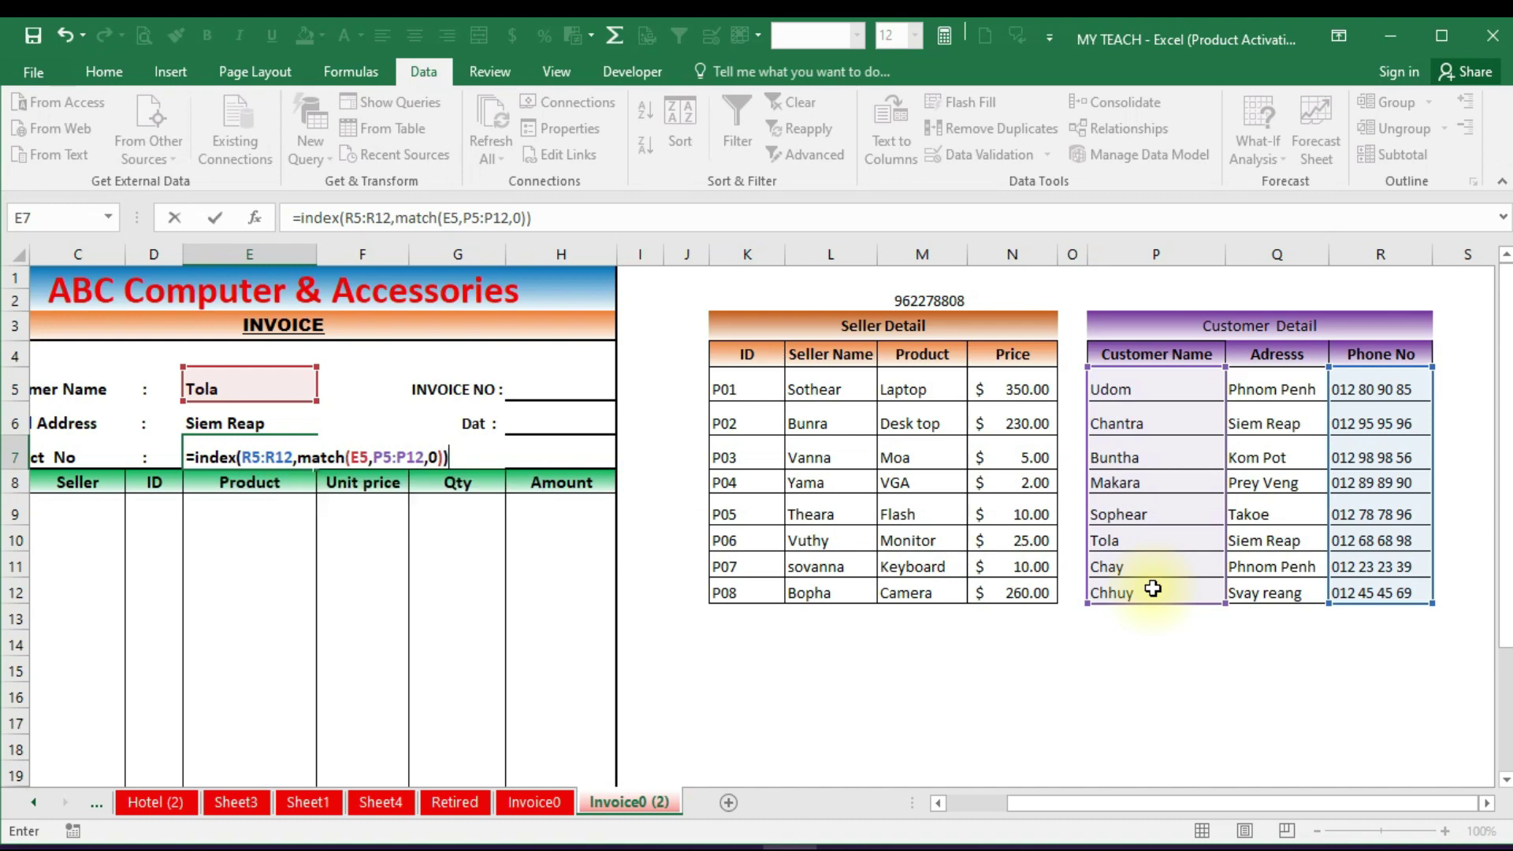
{"action": "key", "text": "Return"}
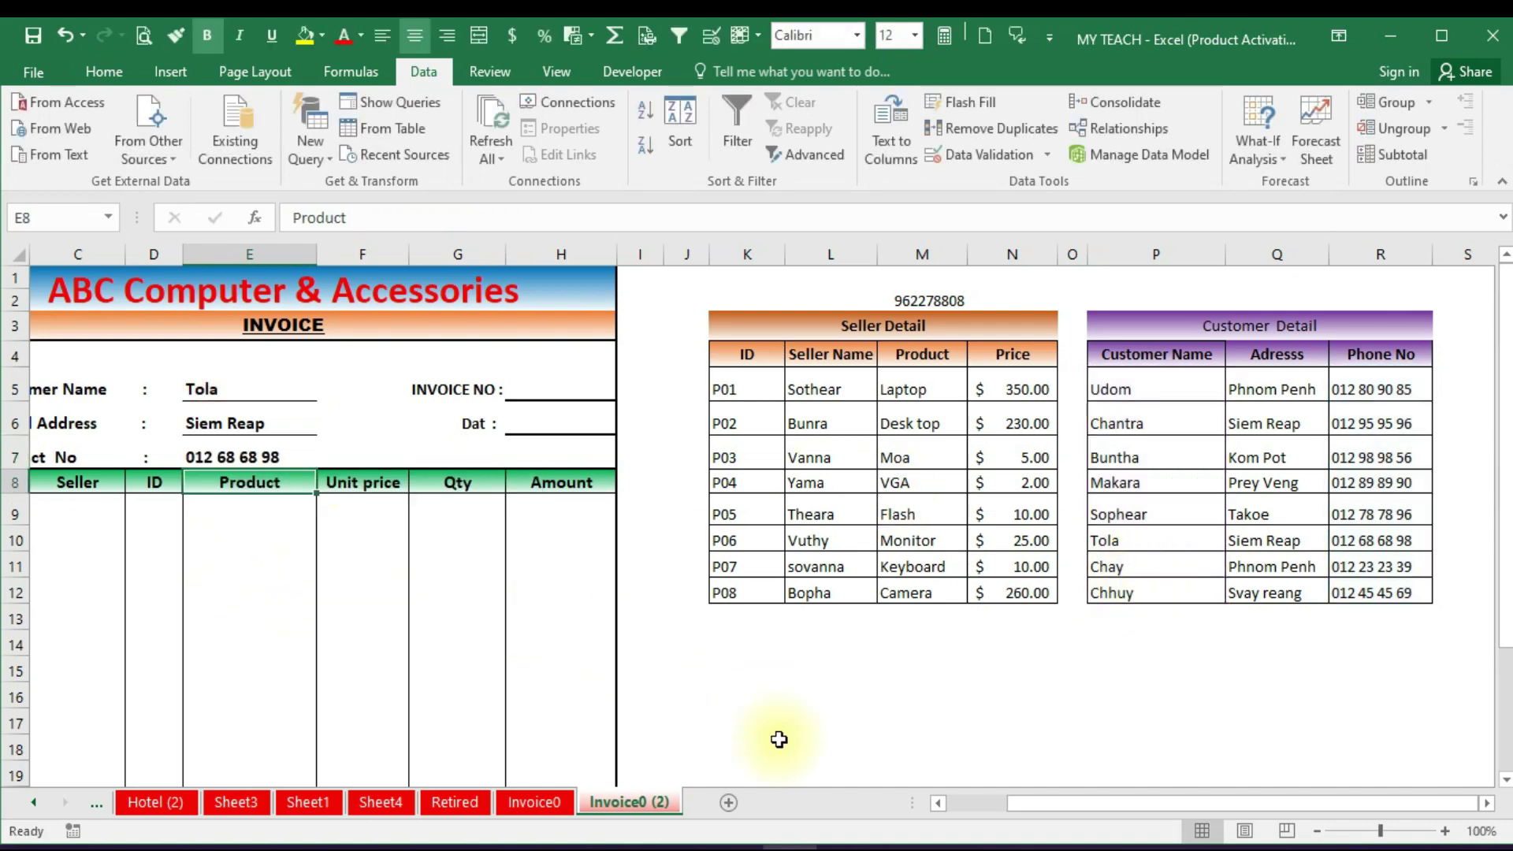
Scroll back left and choose Udom from the E5 customer dropdown
{"action": "left_click_drag", "start_coordinate": [1108, 802], "coordinate": [1014, 802]}
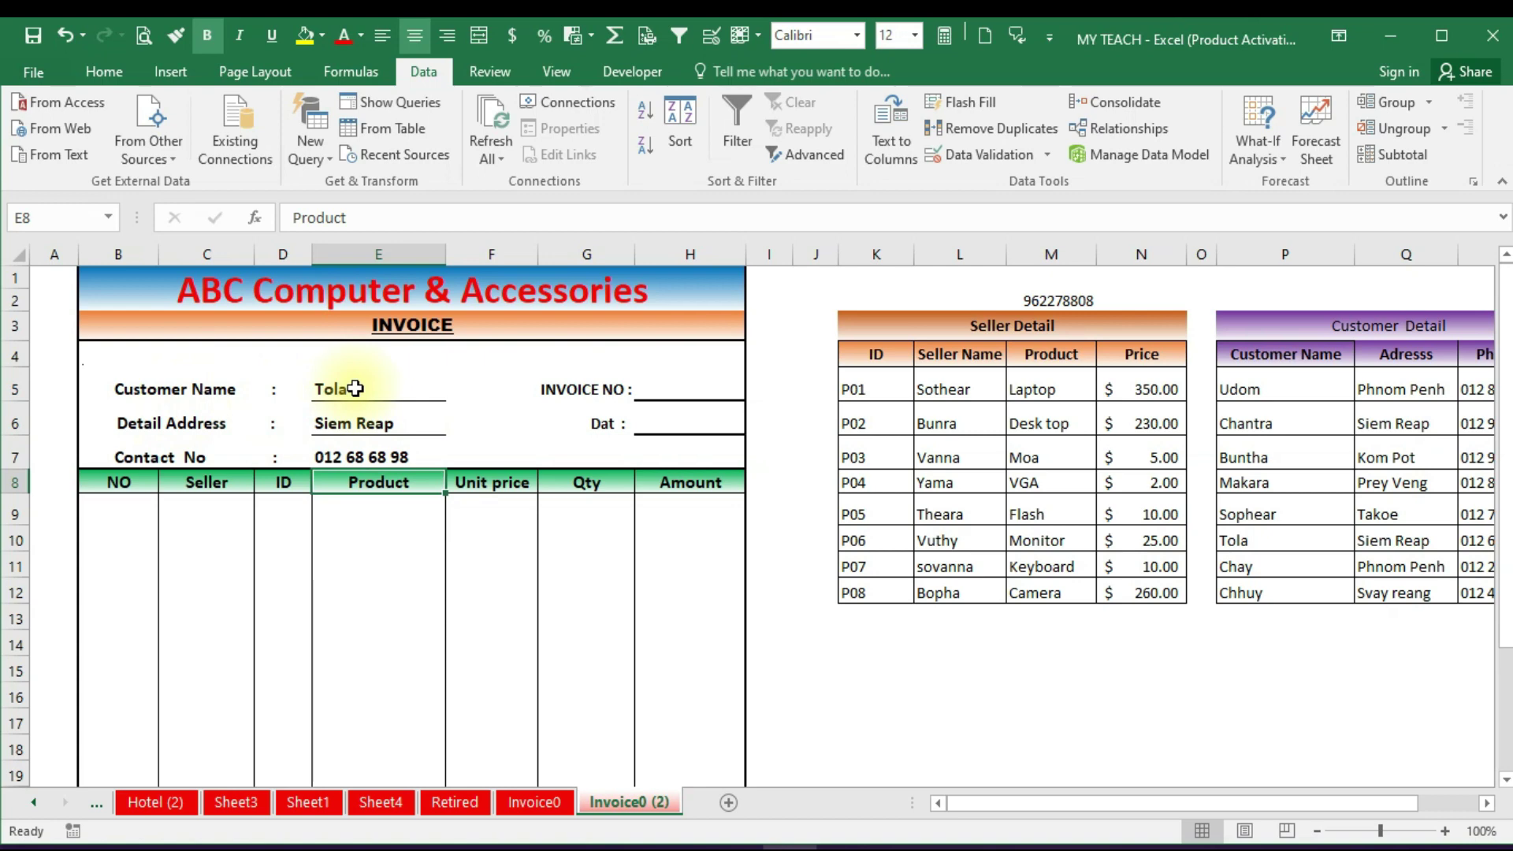
{"action": "left_click", "coordinate": [426, 390]}
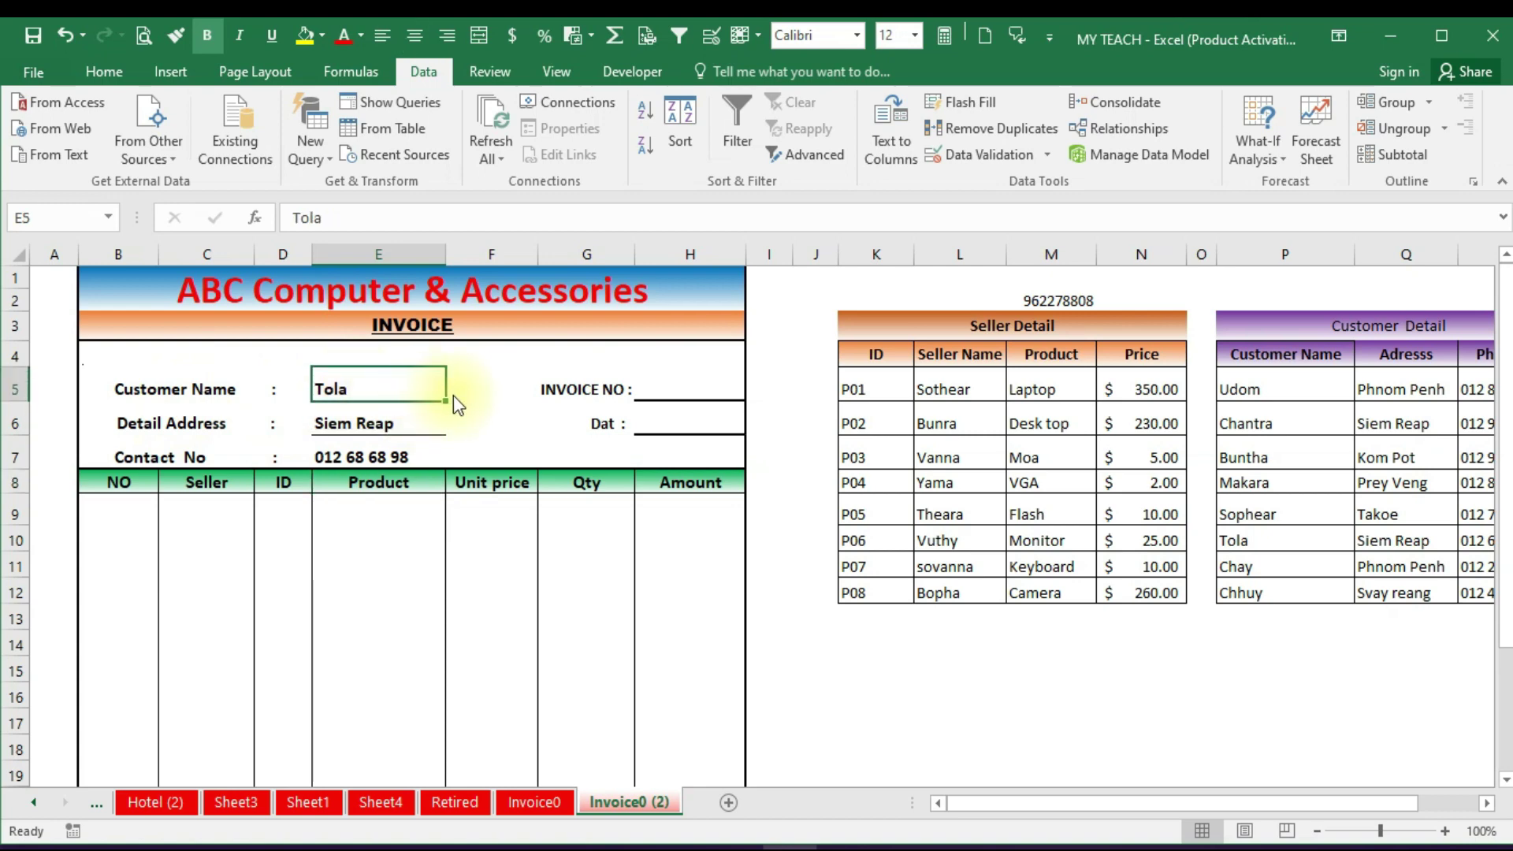
{"action": "left_click", "coordinate": [456, 391]}
{"action": "left_click", "coordinate": [337, 410]}
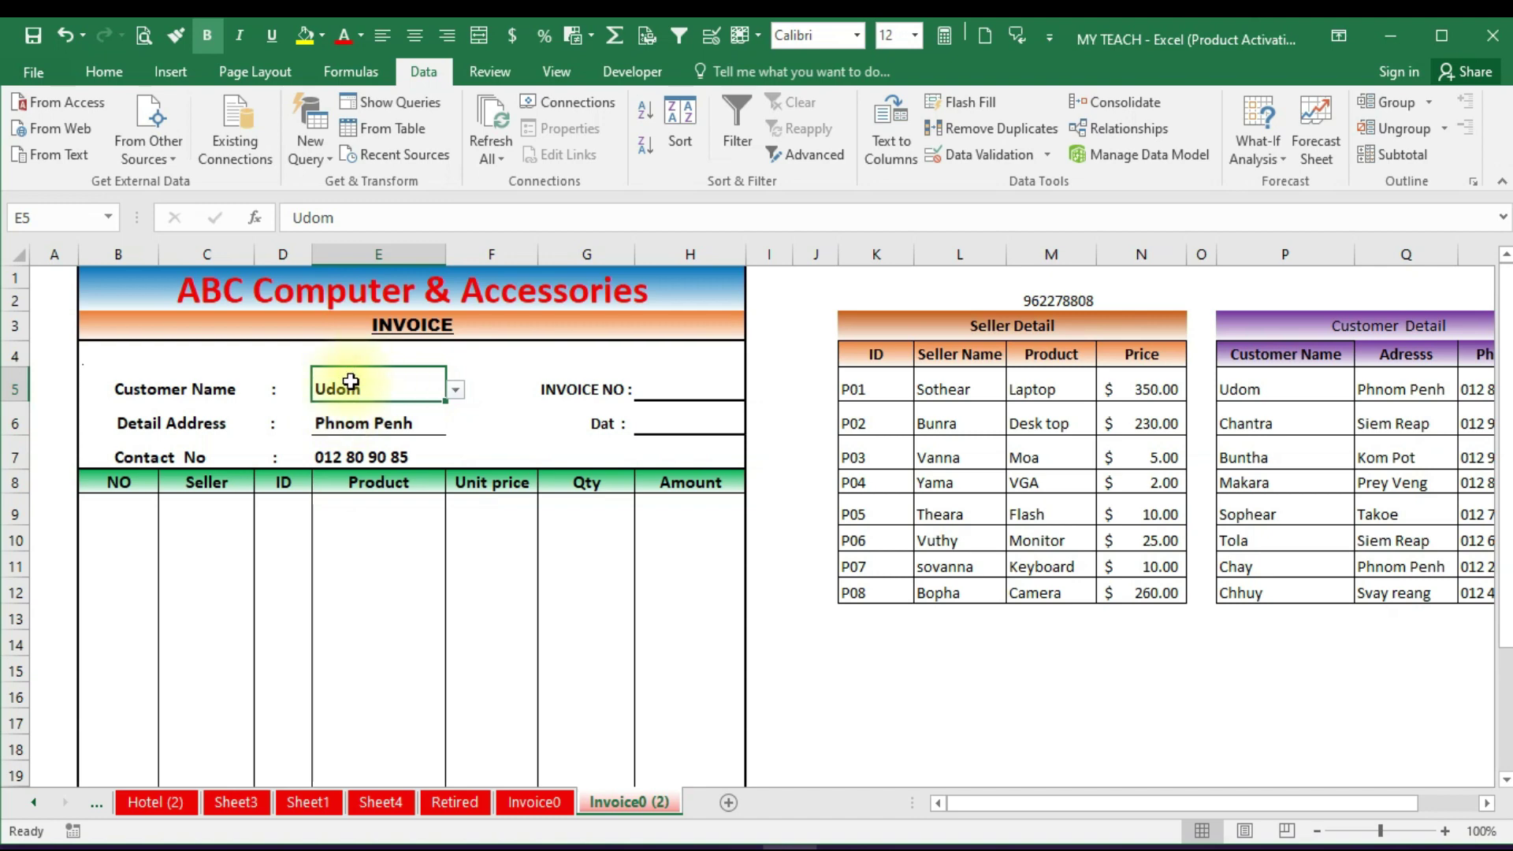
{"action": "left_click", "coordinate": [351, 423]}
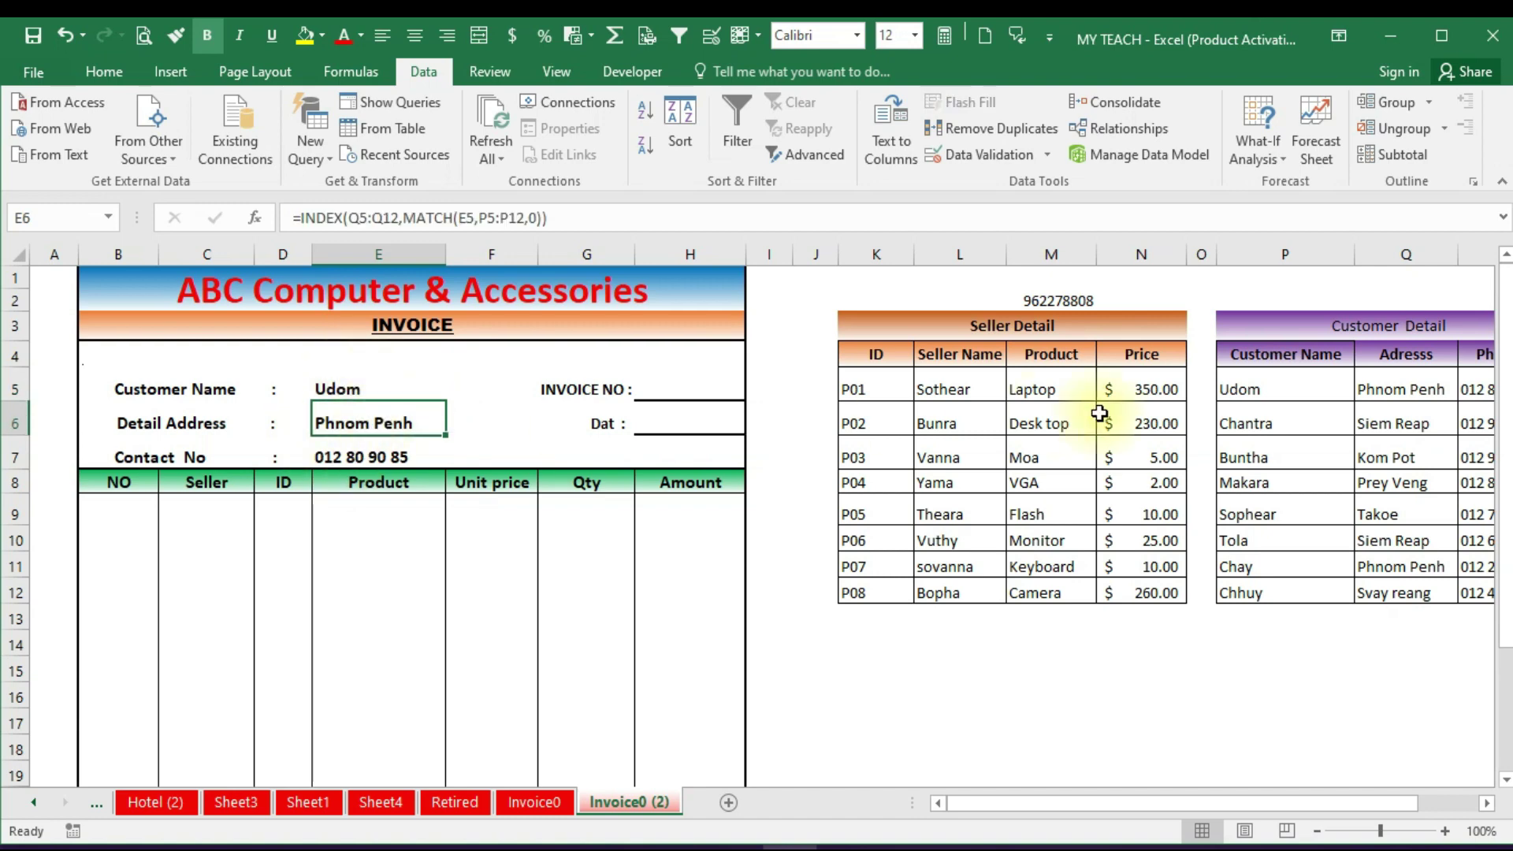
{"action": "left_click", "coordinate": [1237, 390]}
{"action": "left_click", "coordinate": [1387, 389]}
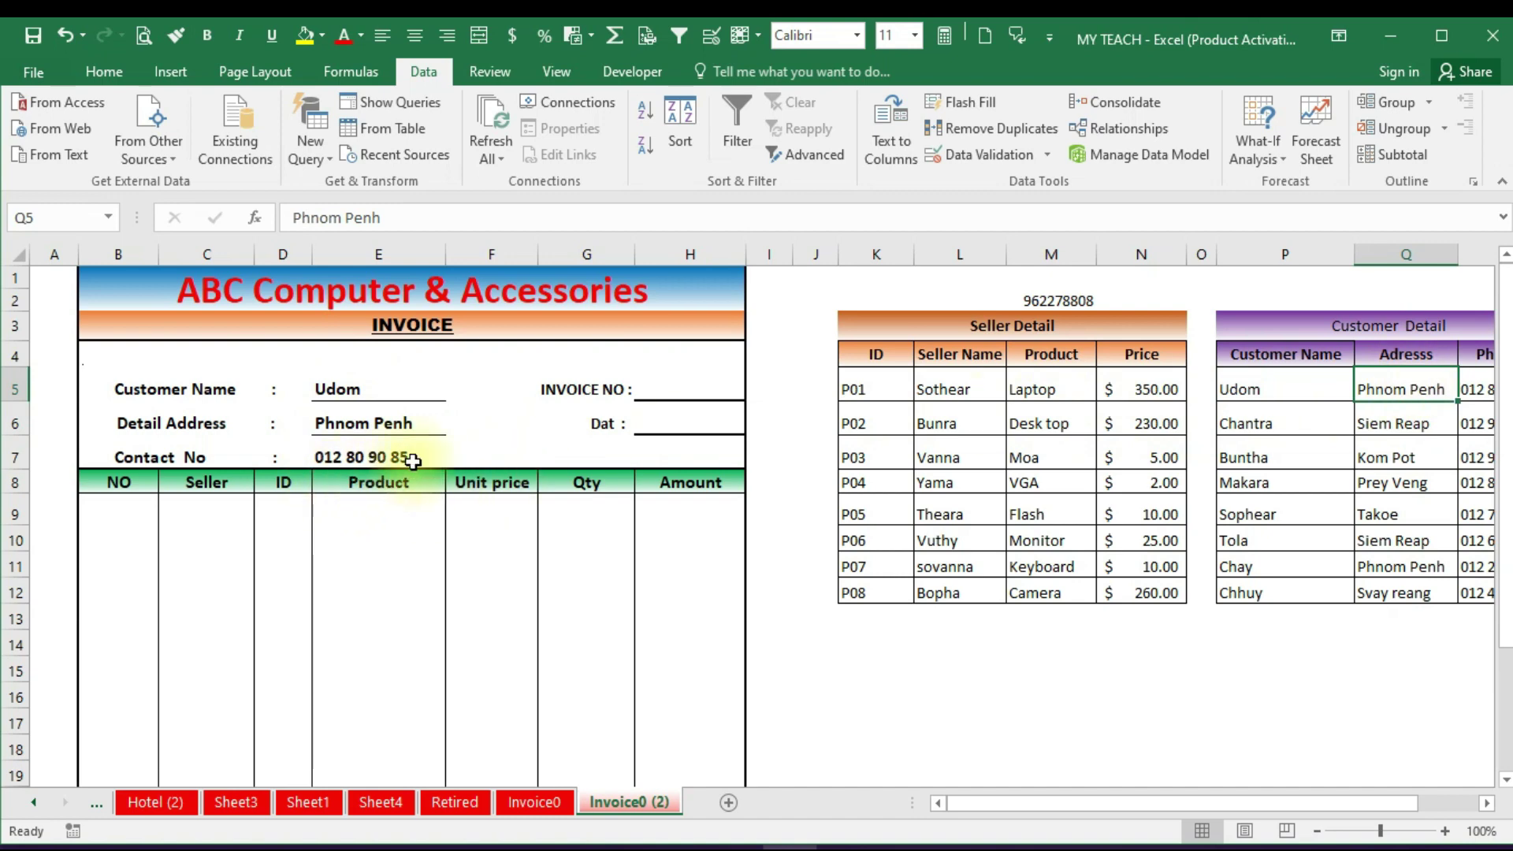
{"action": "left_click", "coordinate": [412, 461]}
{"action": "left_click_drag", "start_coordinate": [1150, 803], "coordinate": [1191, 802]}
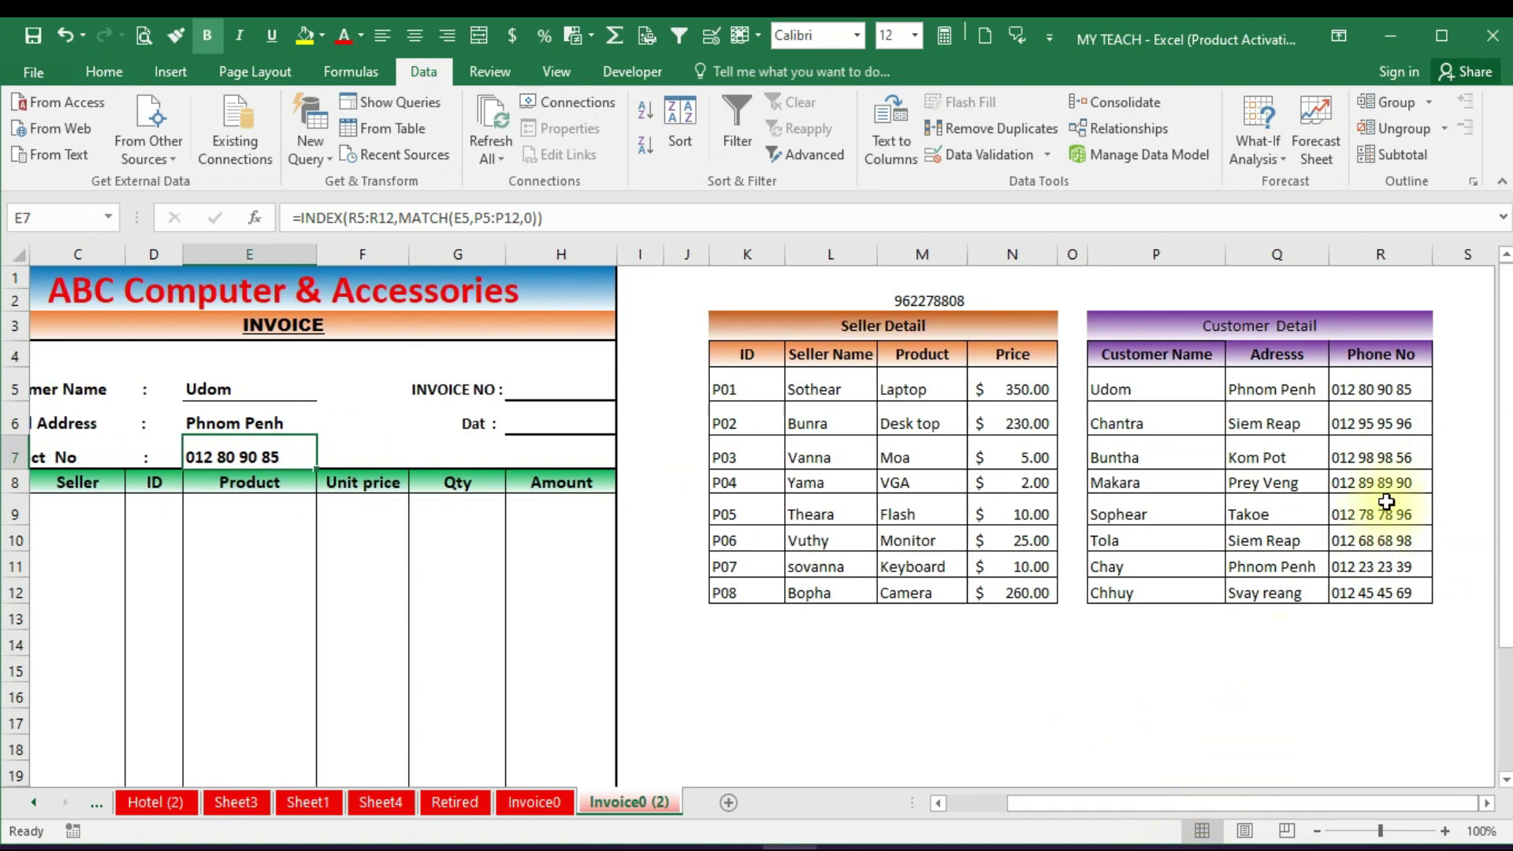
{"action": "left_click", "coordinate": [1388, 402]}
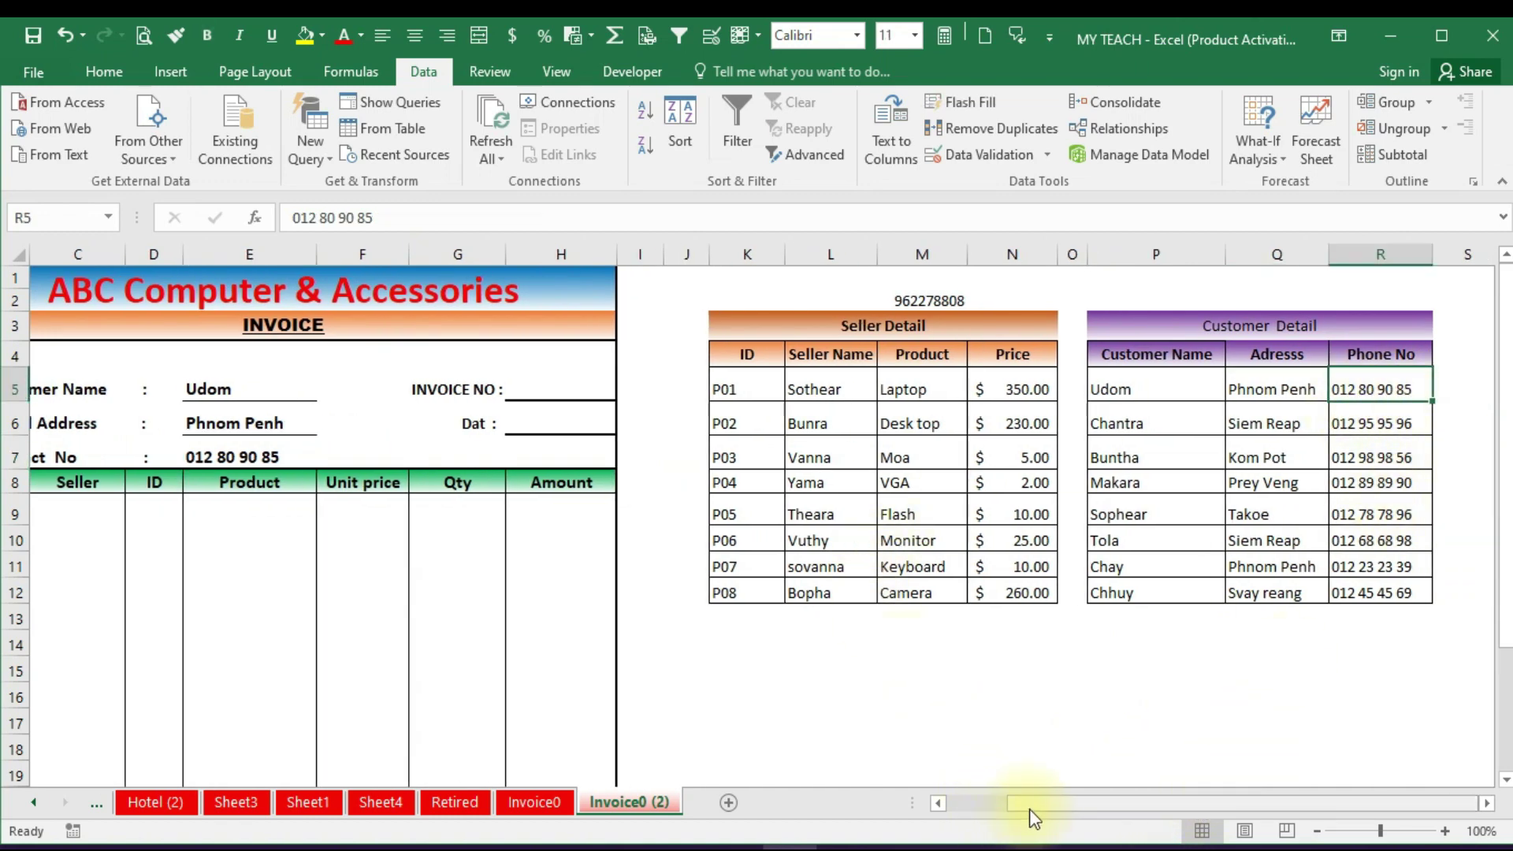
{"action": "left_click_drag", "start_coordinate": [1034, 818], "coordinate": [975, 817]}
{"action": "left_click_drag", "start_coordinate": [793, 257], "coordinate": [790, 258]}
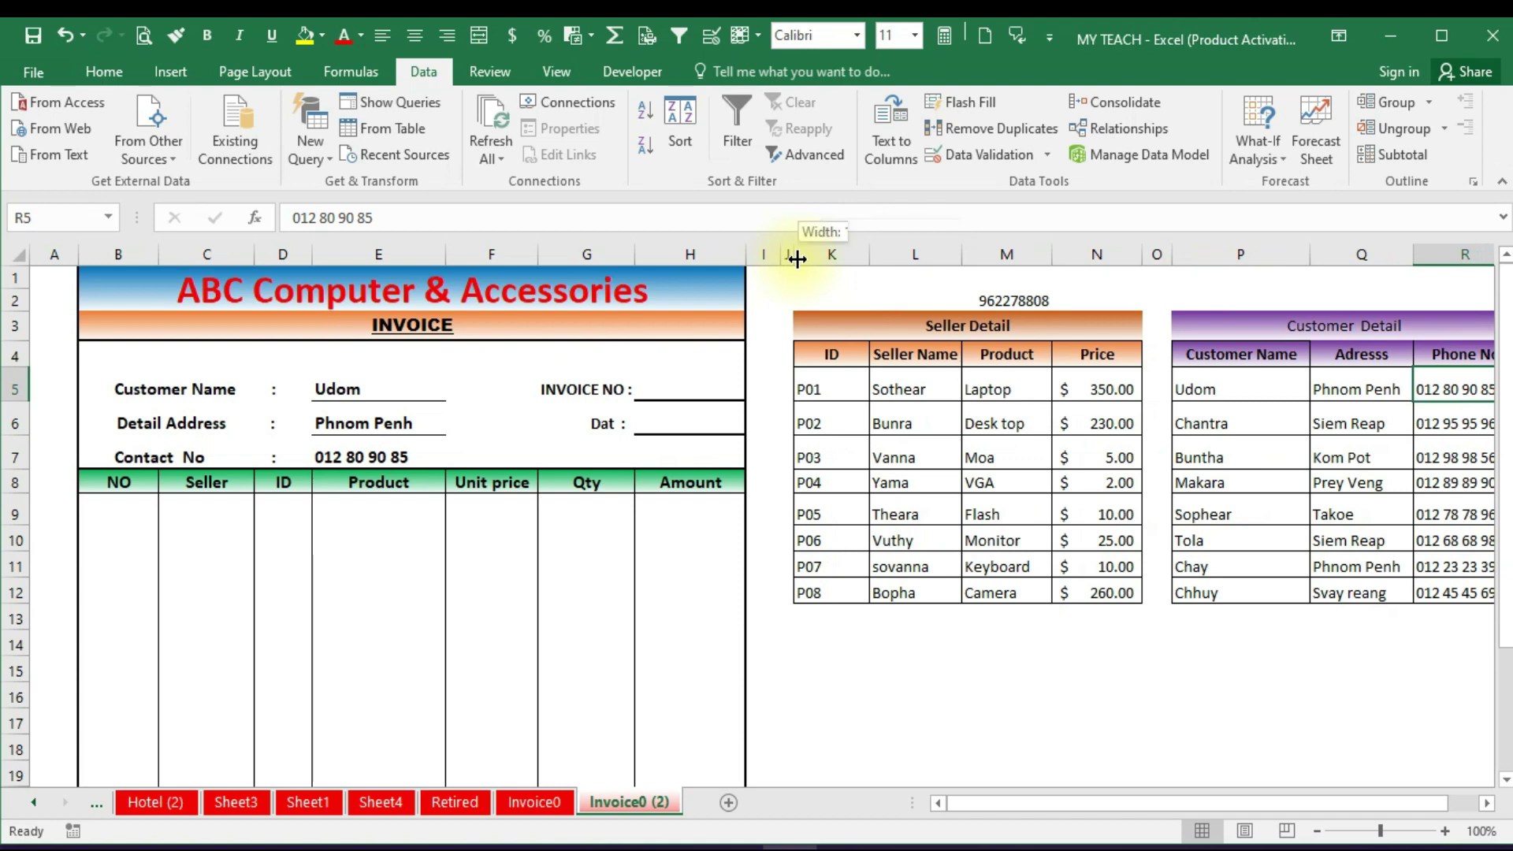
Narrow the gap and Customer Name columns, then pick the second customer in E5
{"action": "left_click_drag", "start_coordinate": [777, 254], "coordinate": [770, 253]}
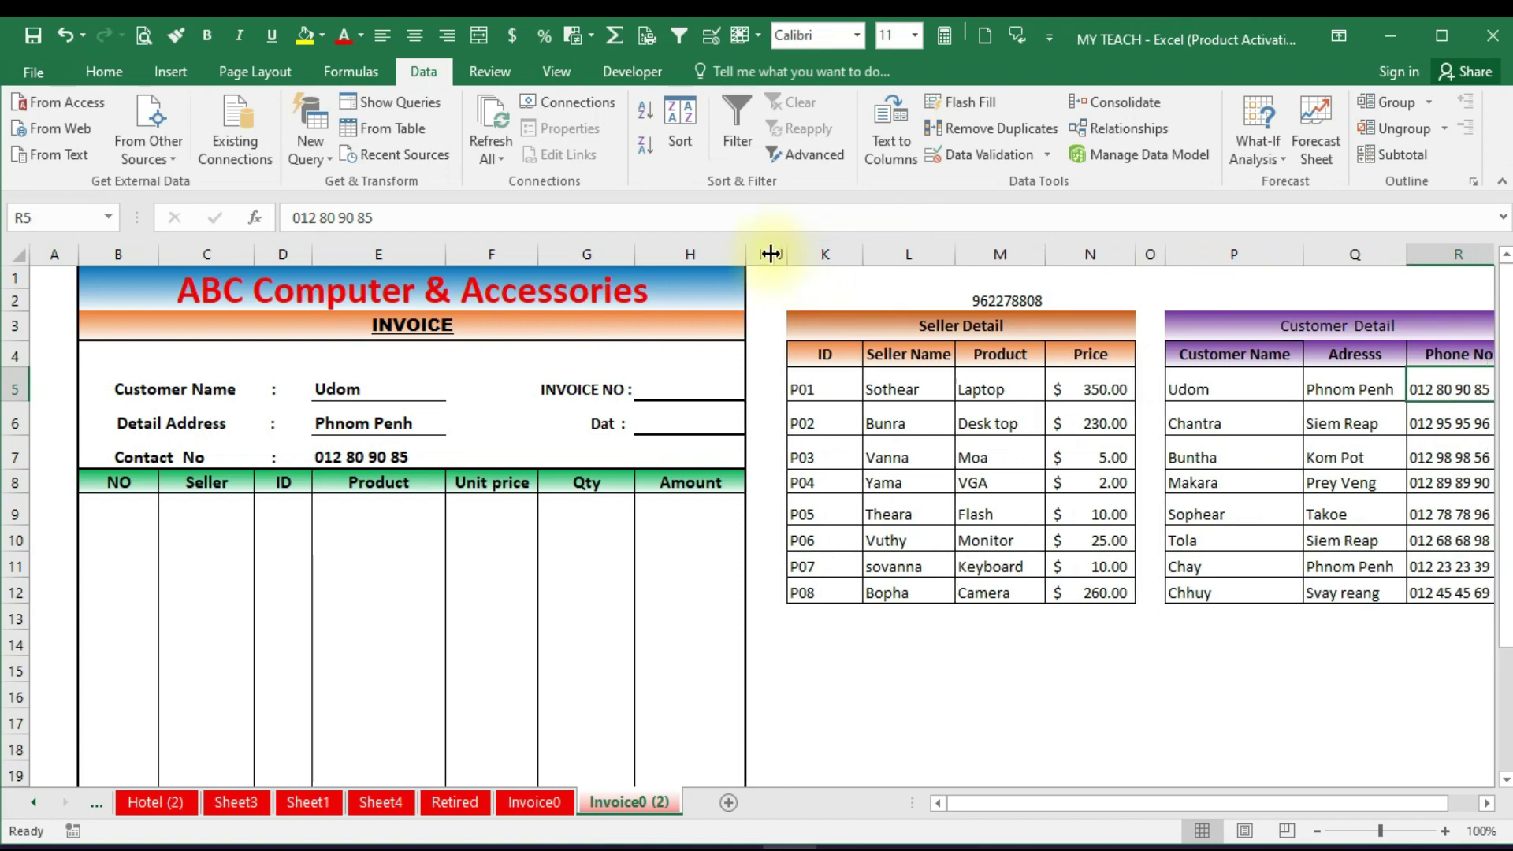
{"action": "left_click_drag", "start_coordinate": [1304, 257], "coordinate": [1301, 260]}
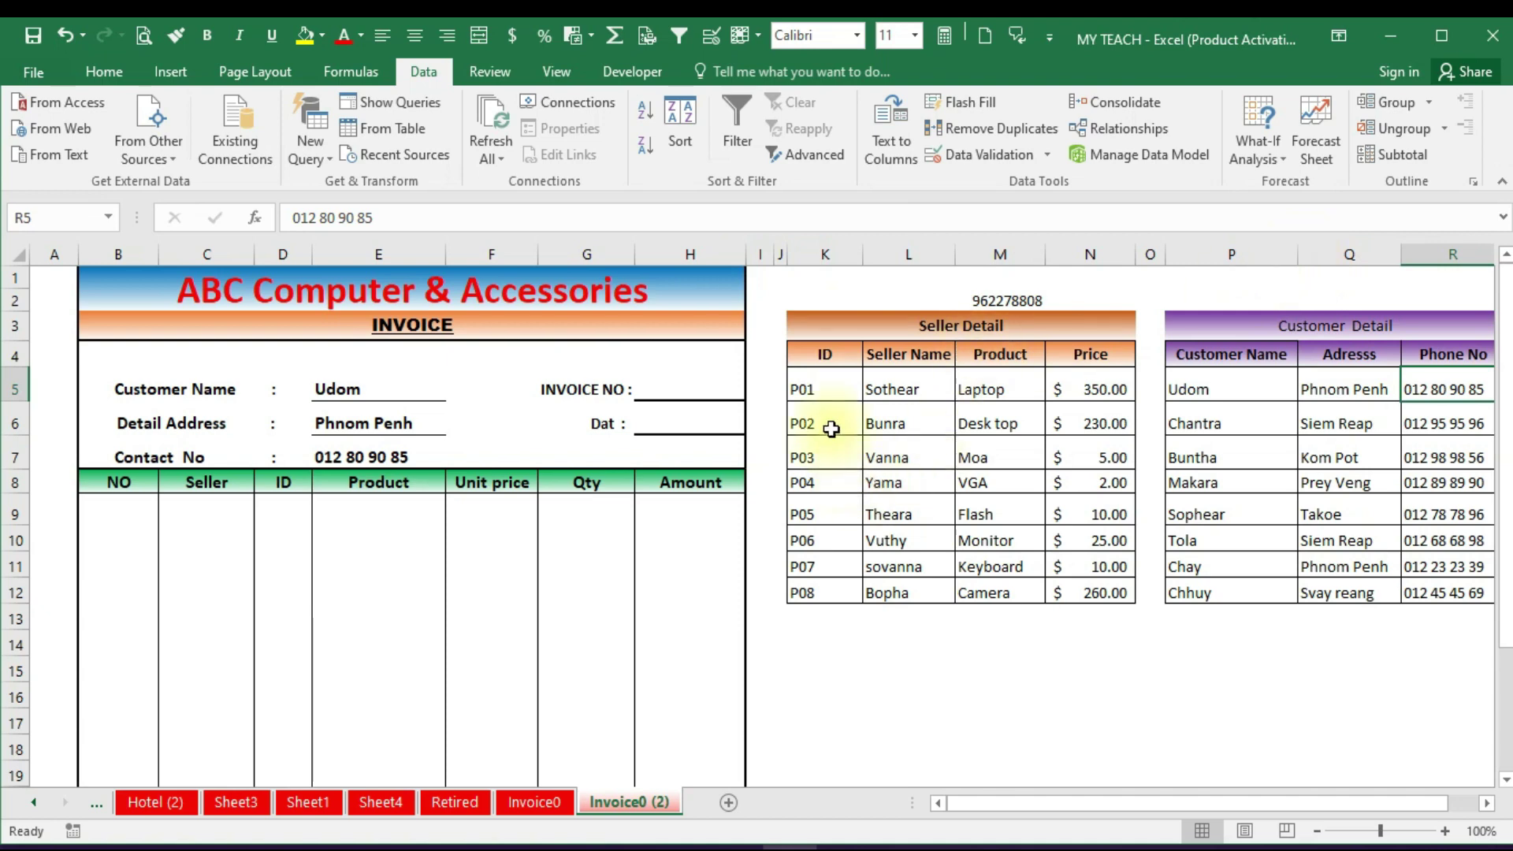
{"action": "left_click", "coordinate": [390, 389]}
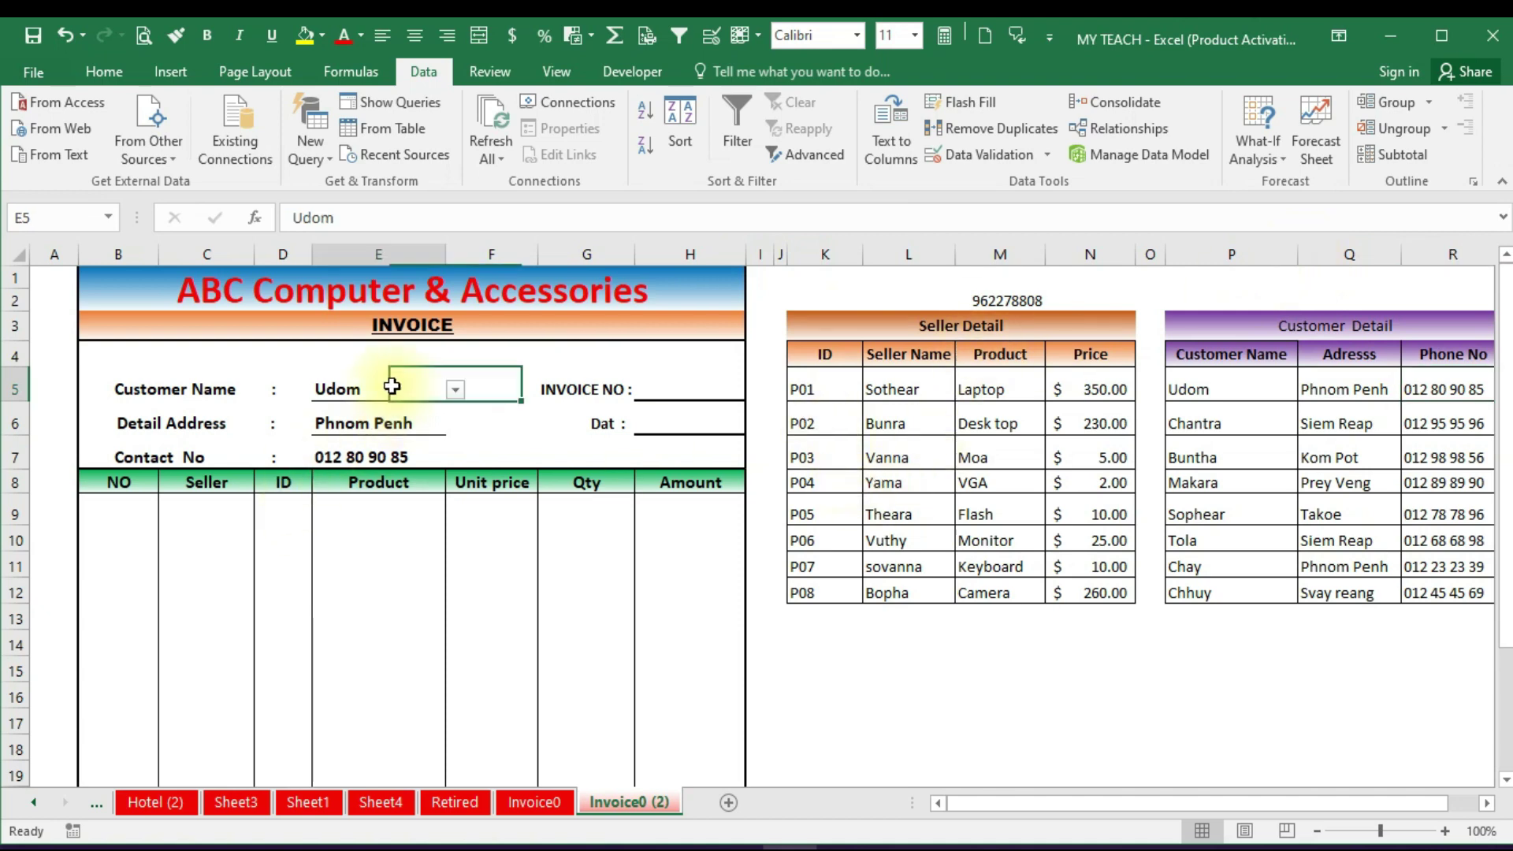
{"action": "left_click", "coordinate": [455, 390]}
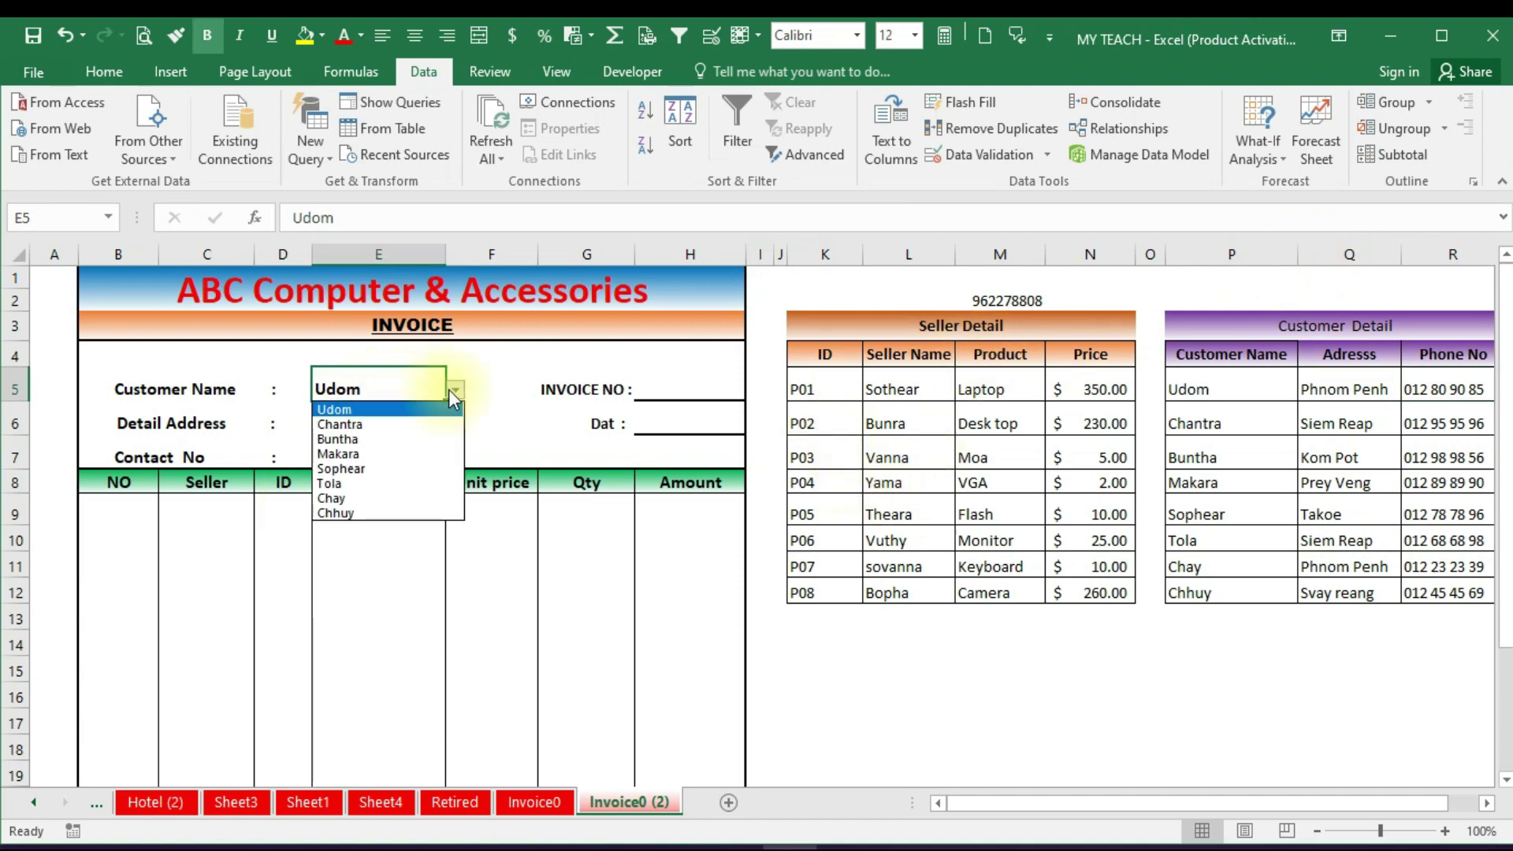
{"action": "left_click", "coordinate": [370, 422]}
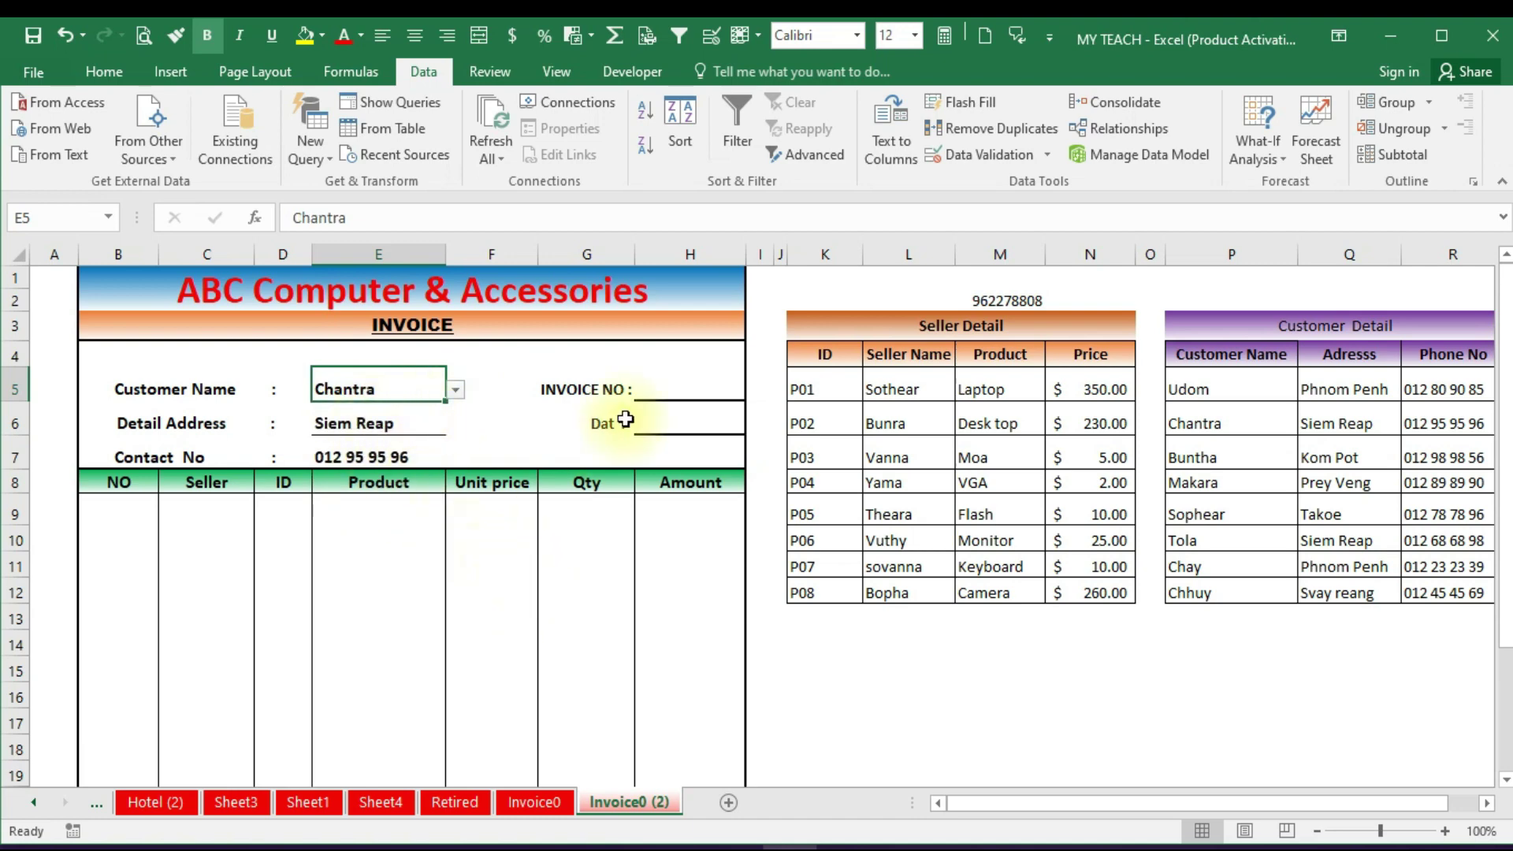
{"action": "left_click", "coordinate": [693, 383]}
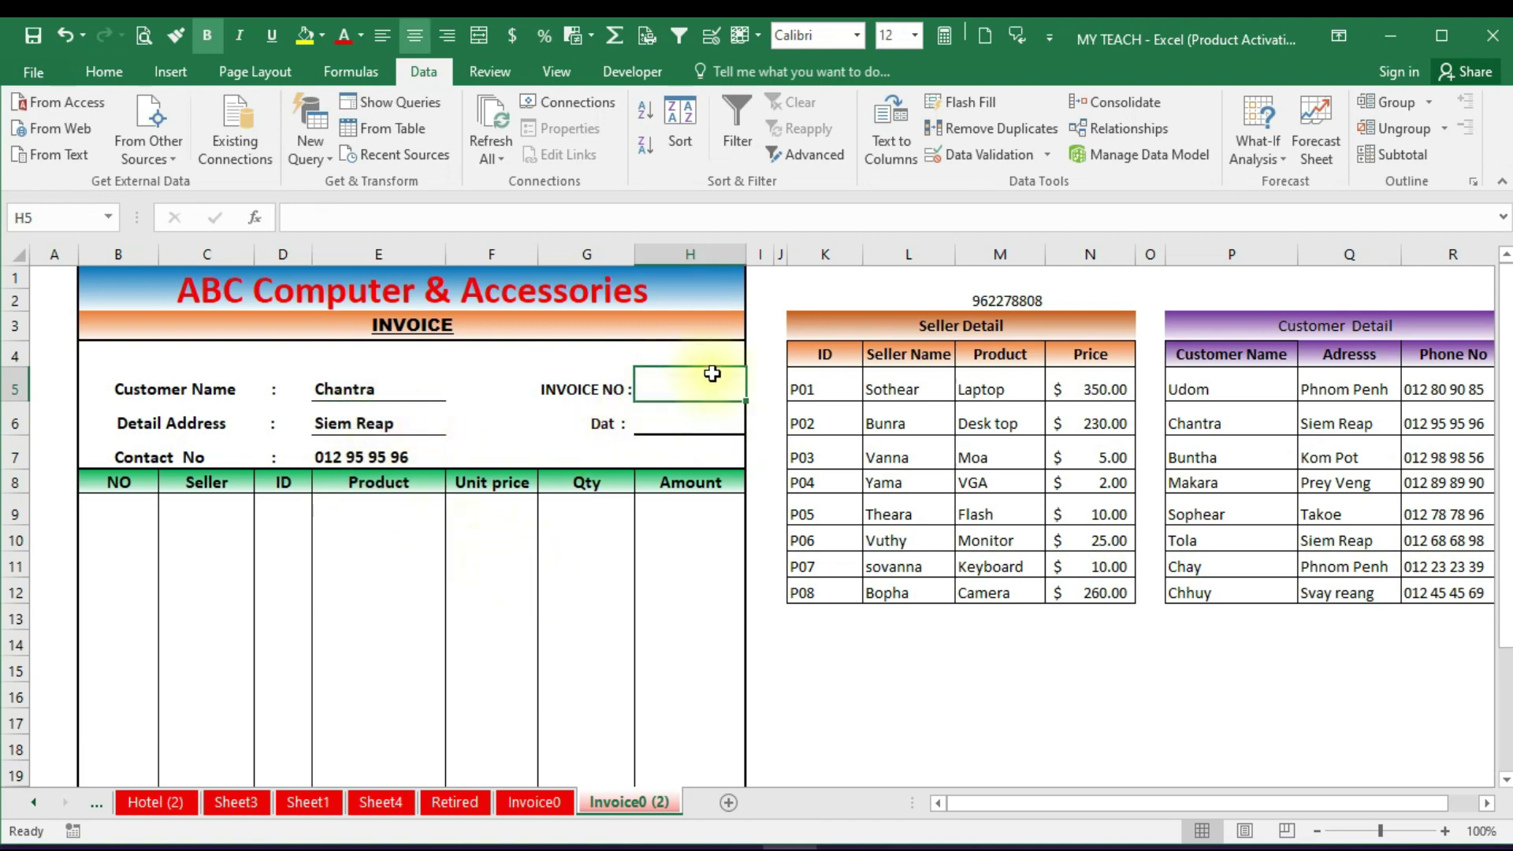
Enter invoice number 001 in H5 and date 5-10 in H6, shown as 10-May-23
{"action": "type", "text": "001"}
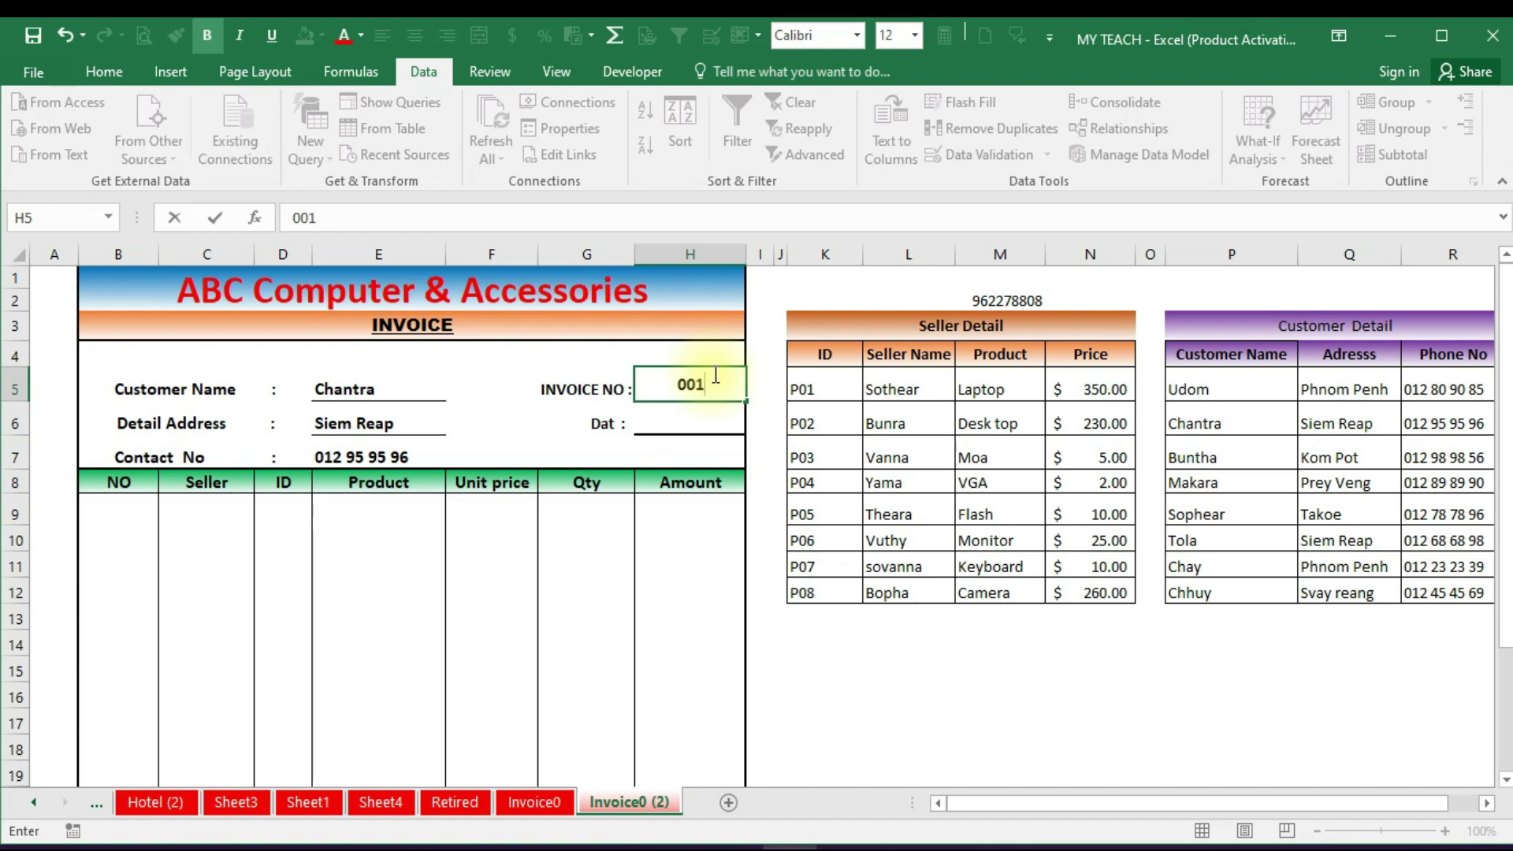
{"action": "left_click", "coordinate": [679, 419]}
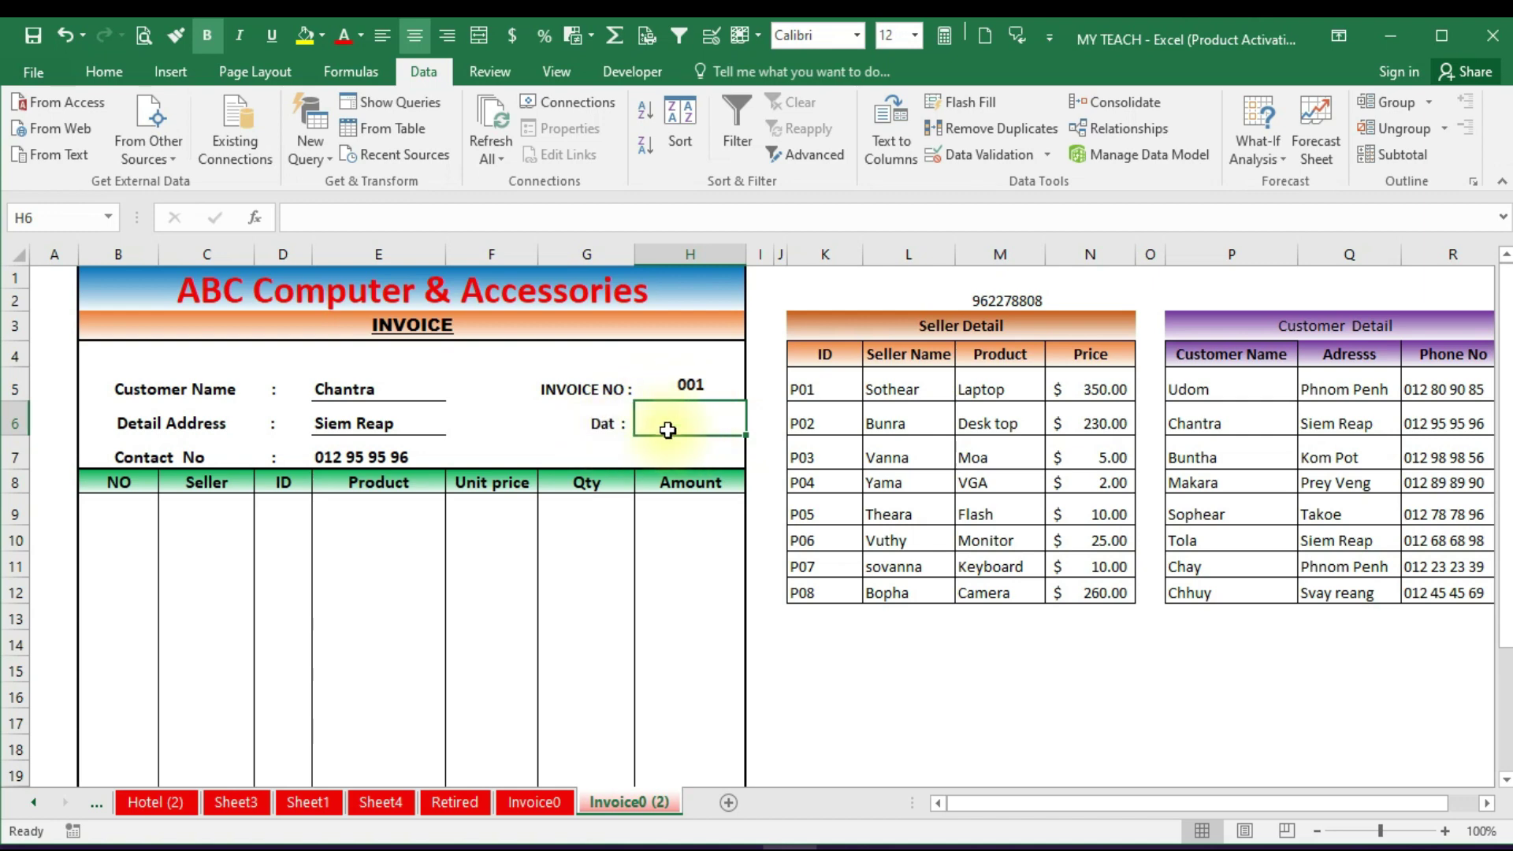
{"action": "type", "text": "5-"}
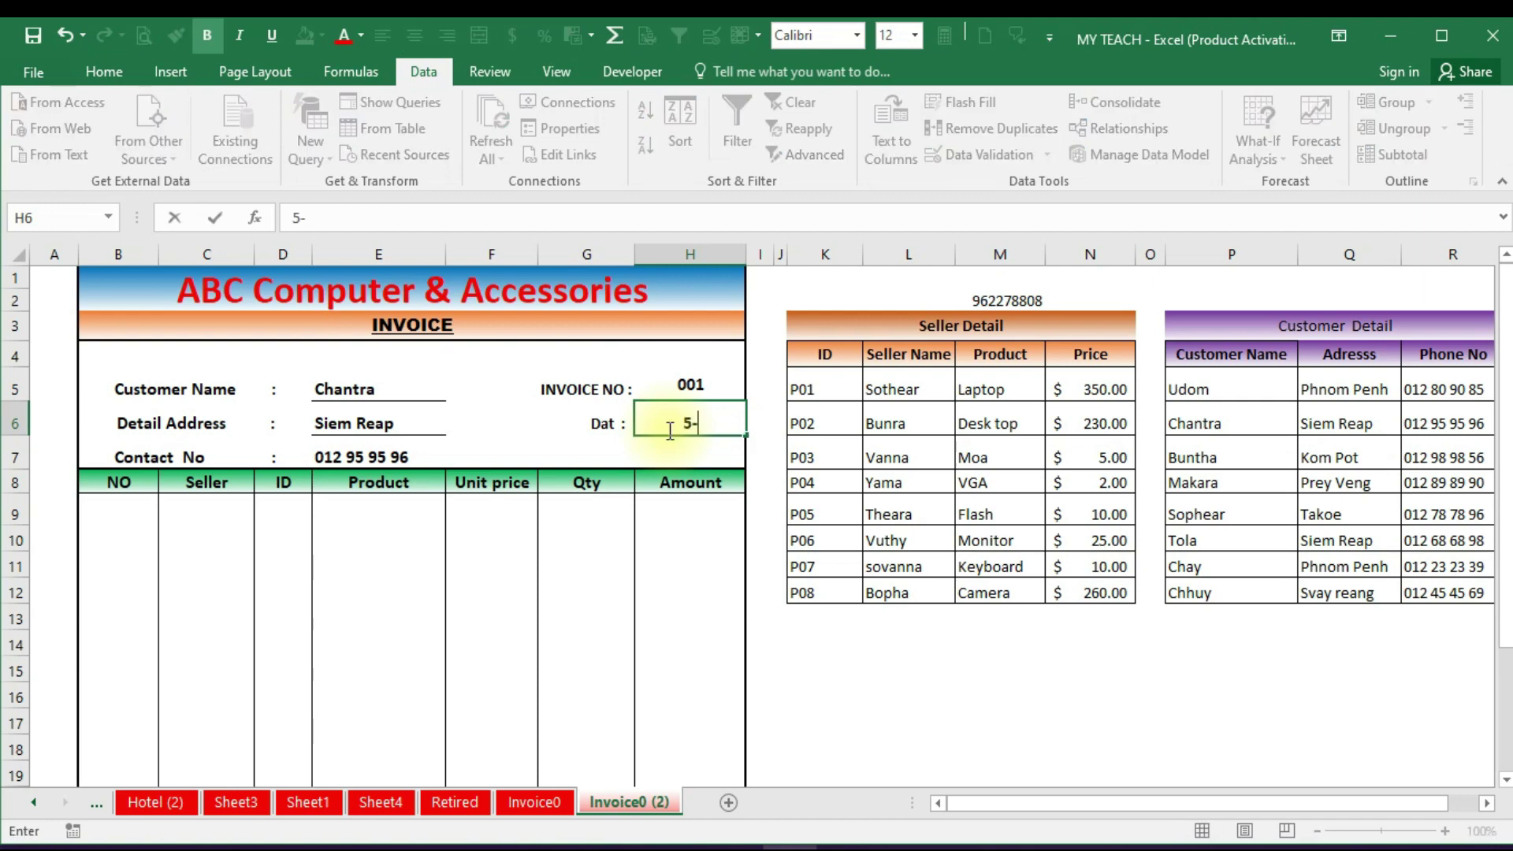
{"action": "type", "text": "10"}
{"action": "key", "text": "Return"}
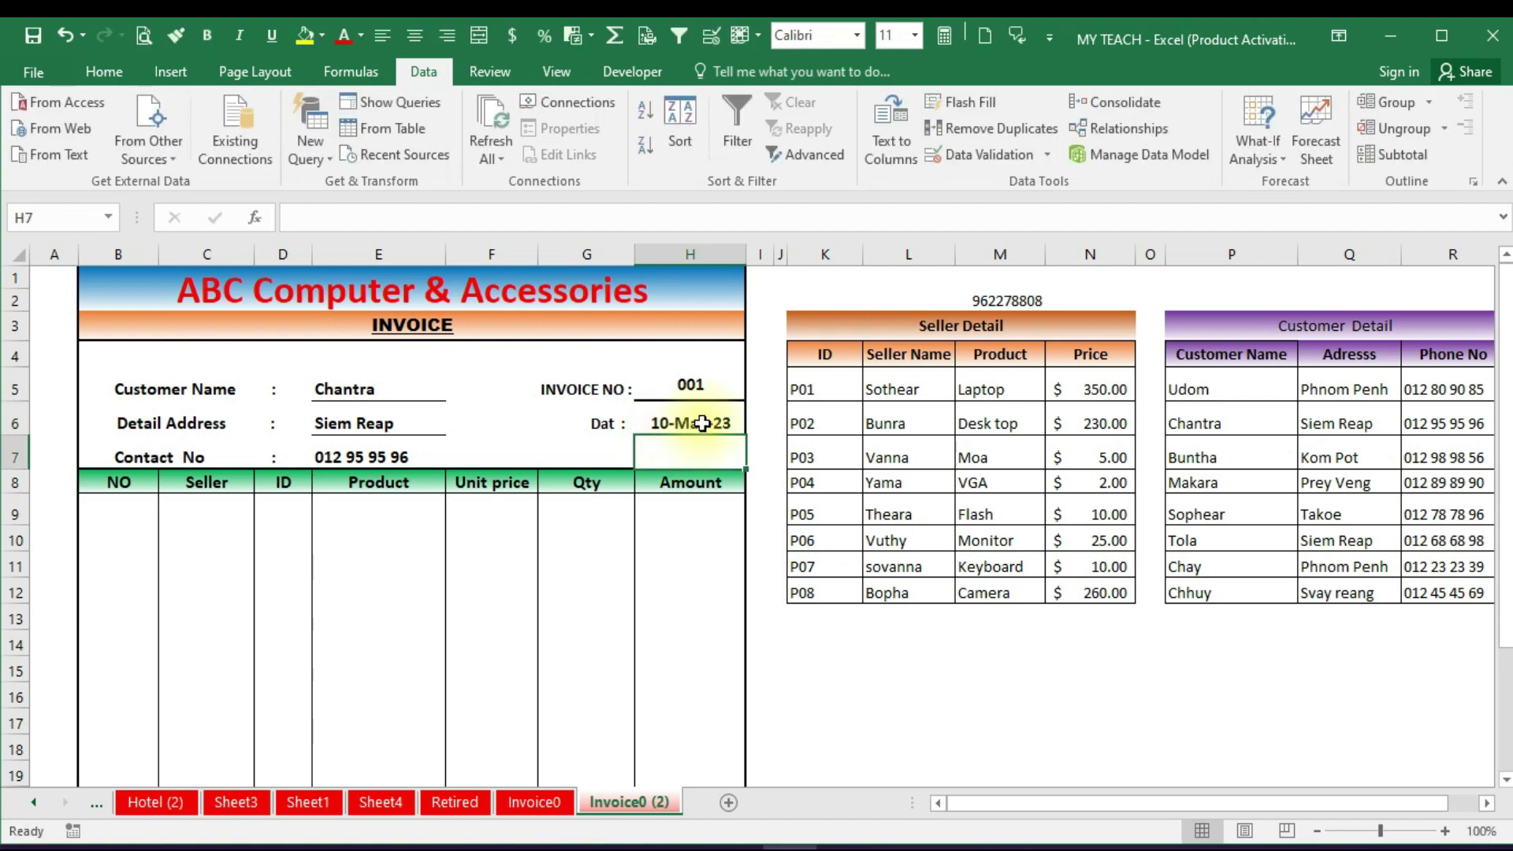
{"action": "left_click", "coordinate": [689, 426]}
{"action": "left_click", "coordinate": [697, 389]}
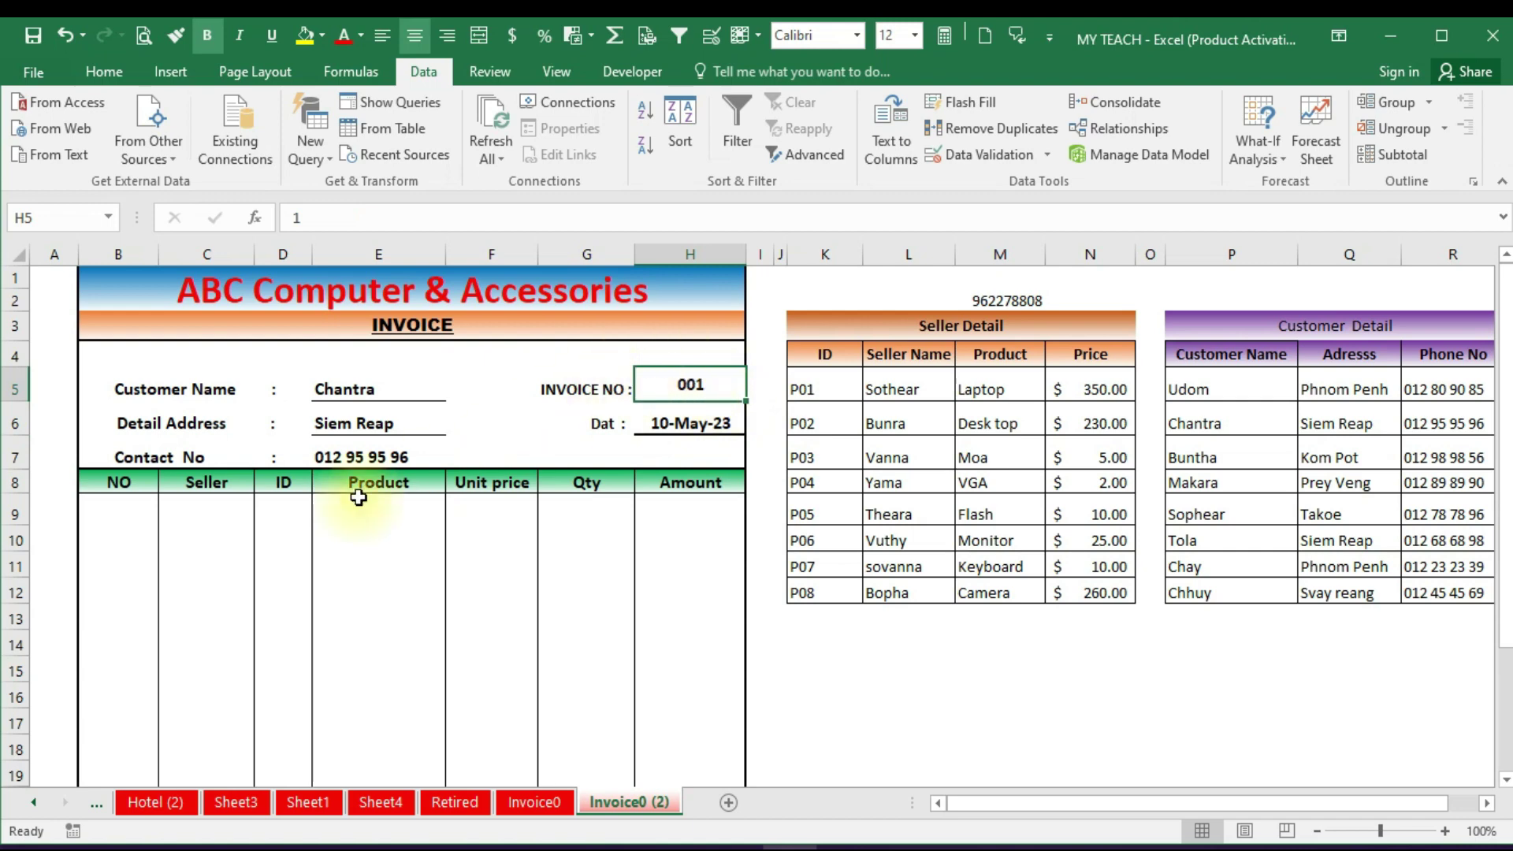
{"action": "scroll", "coordinate": [248, 512], "scroll_direction": "down", "scroll_amount": 1}
{"action": "mouse_move", "coordinate": [133, 436]}
{"action": "left_mouse_down"}
{"action": "mouse_move", "coordinate": [699, 723]}
{"action": "mouse_move", "coordinate": [693, 745]}
{"action": "left_mouse_up"}
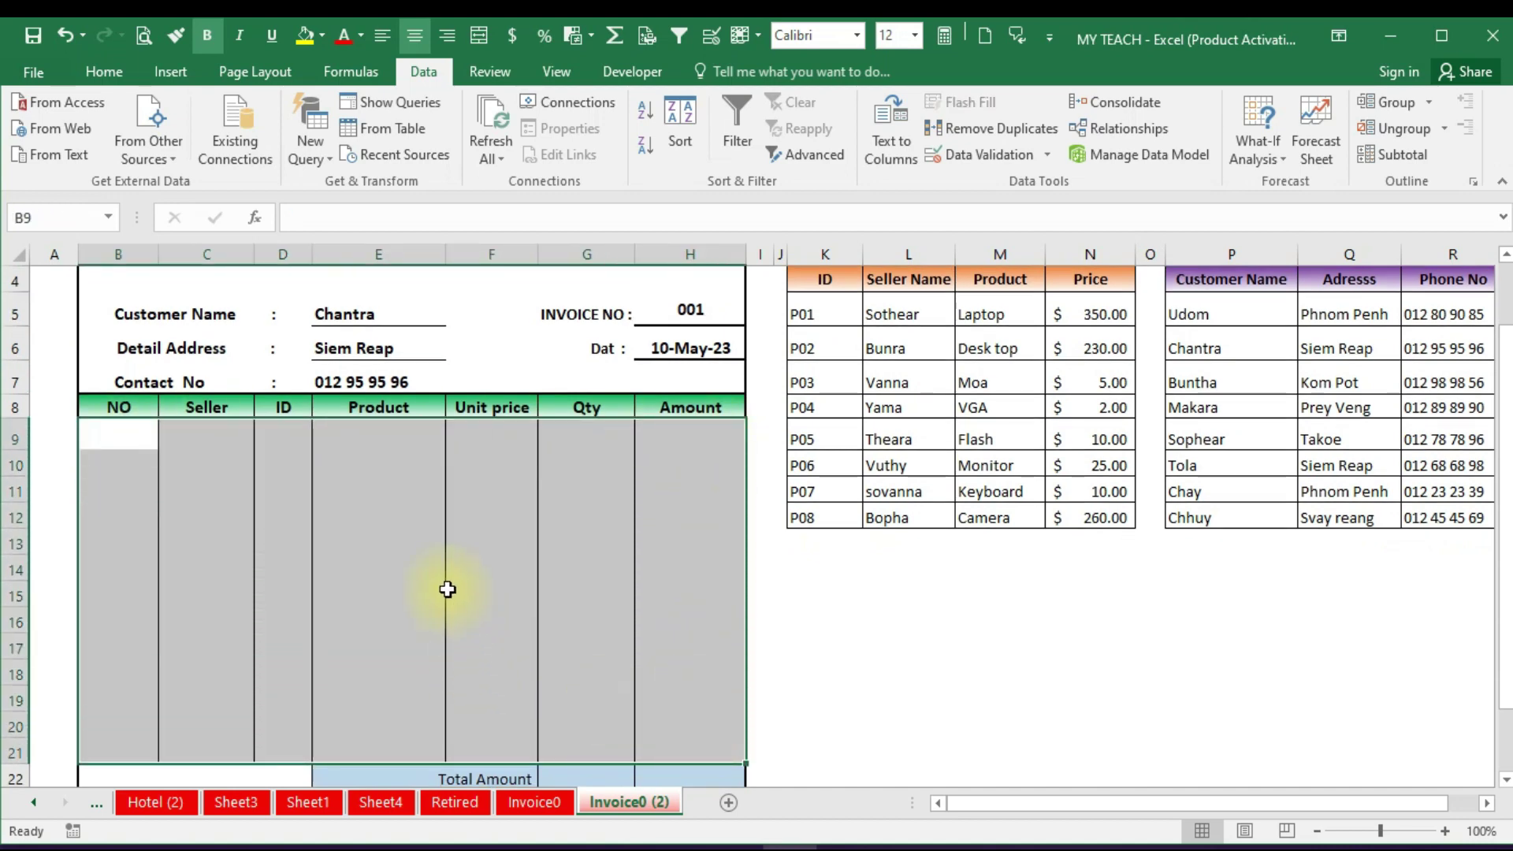
{"action": "scroll", "coordinate": [447, 589], "scroll_direction": "up", "scroll_amount": 1}
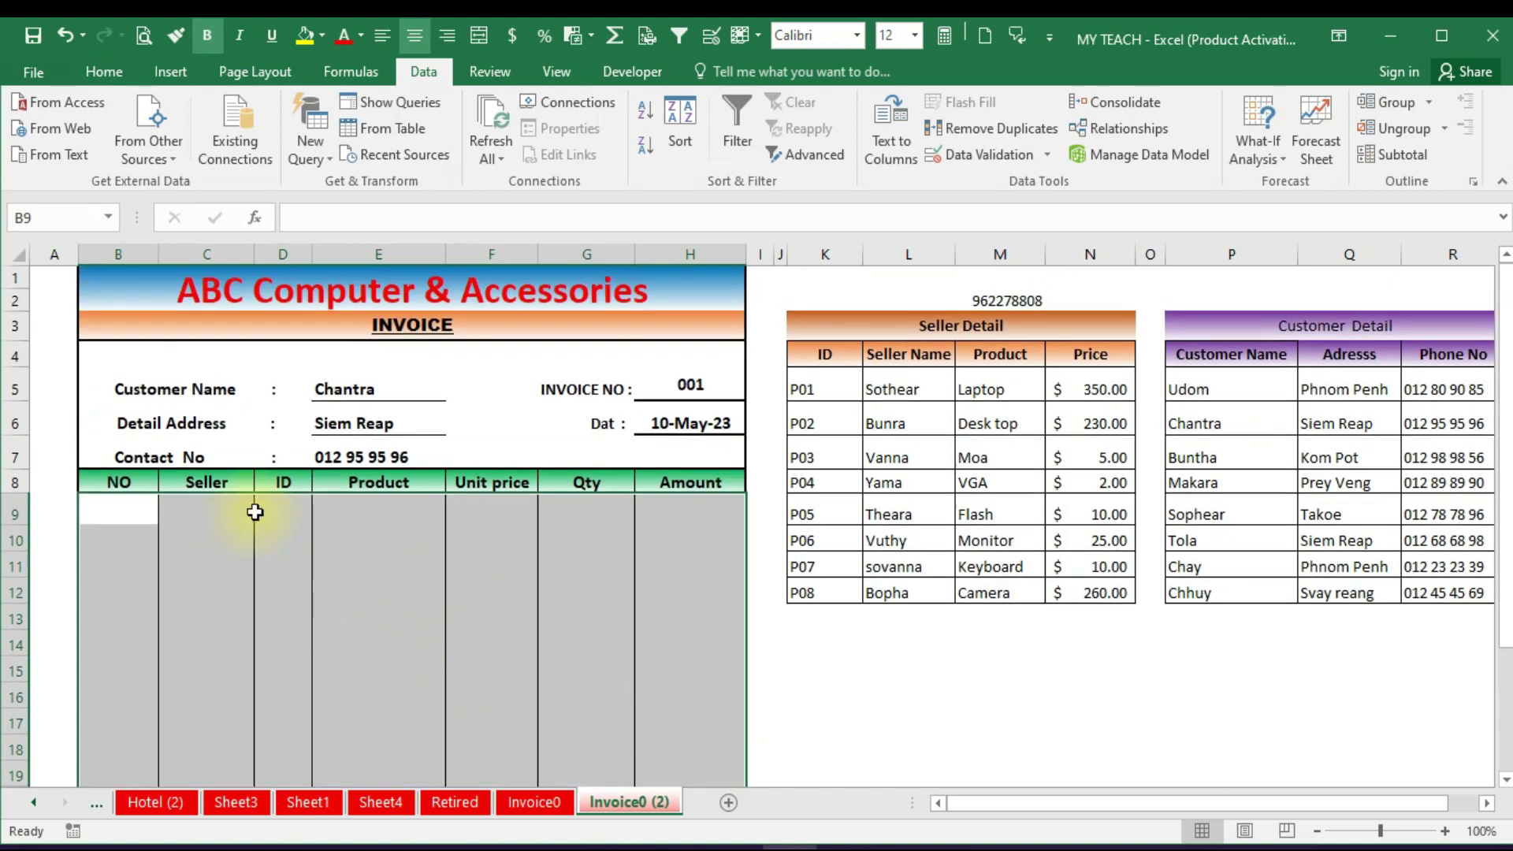
{"action": "left_click_drag", "start_coordinate": [119, 509], "coordinate": [687, 766]}
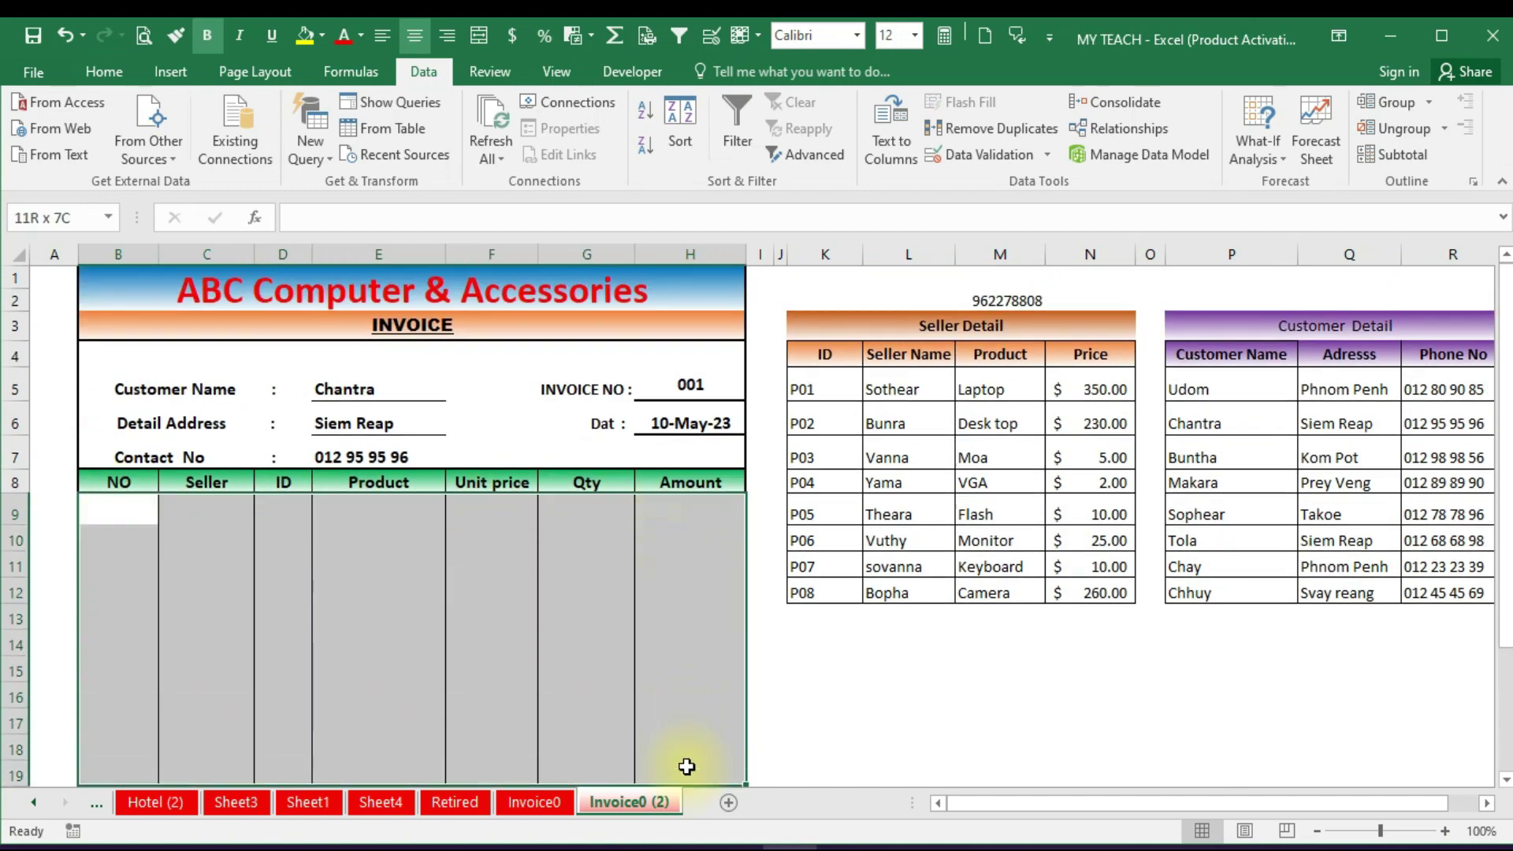
{"action": "scroll", "coordinate": [552, 655], "scroll_direction": "down", "scroll_amount": 1}
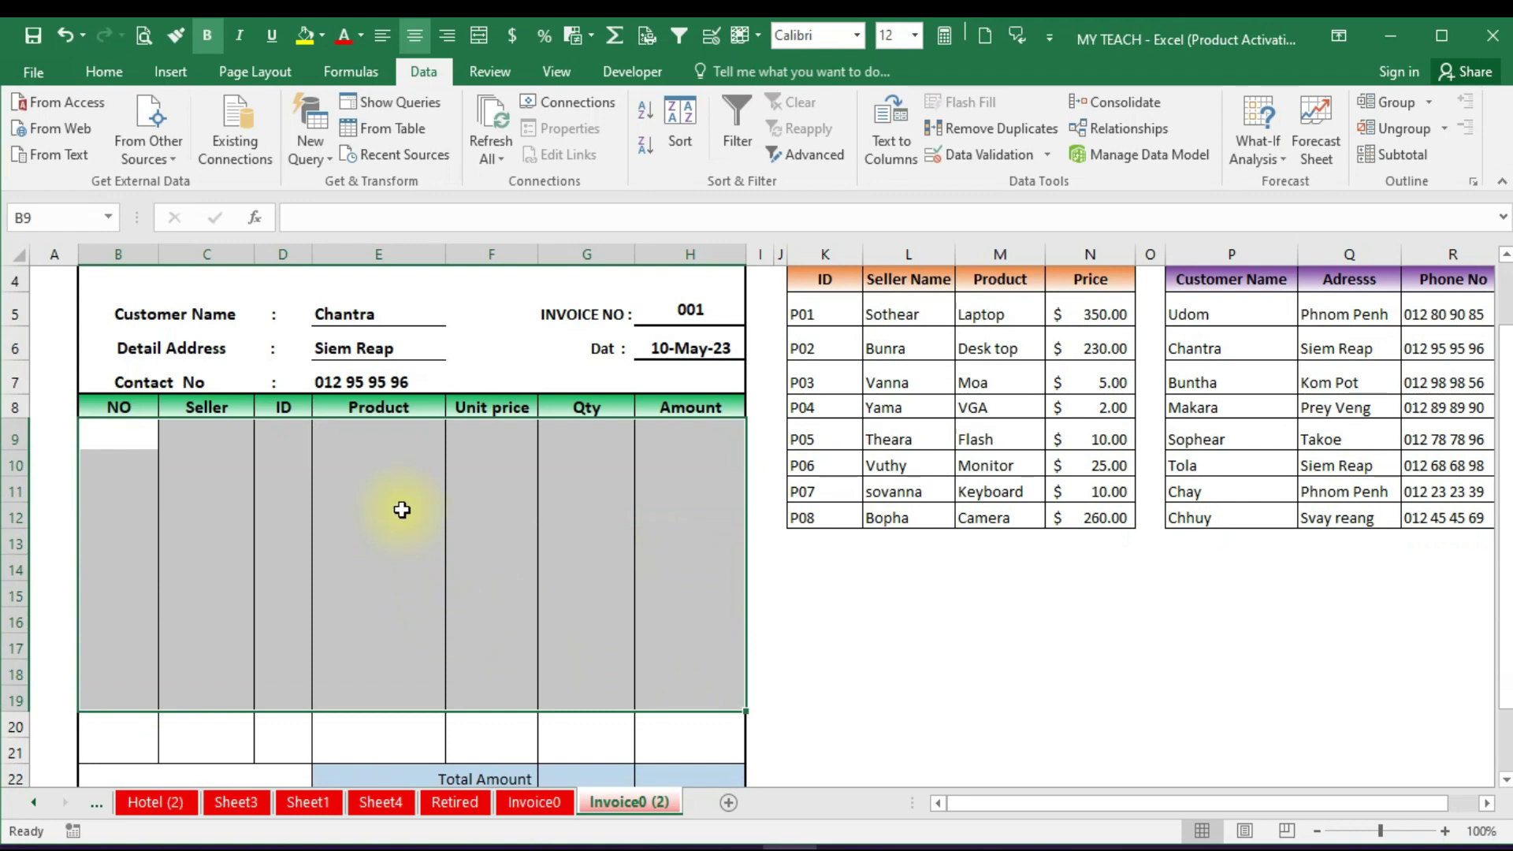
{"action": "scroll", "coordinate": [401, 510], "scroll_direction": "up", "scroll_amount": 1}
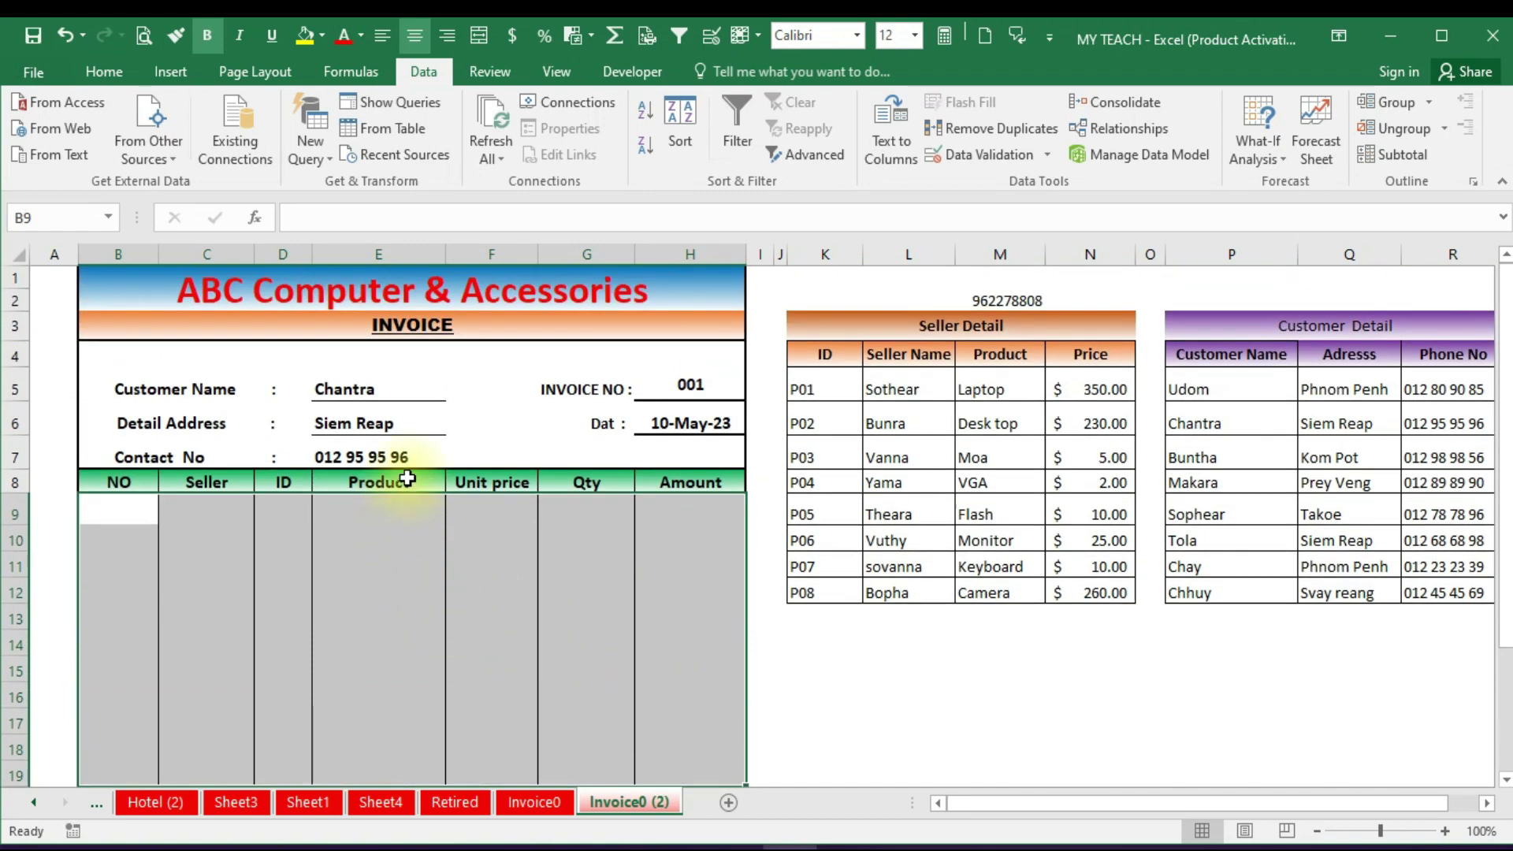
{"action": "left_click", "coordinate": [118, 478]}
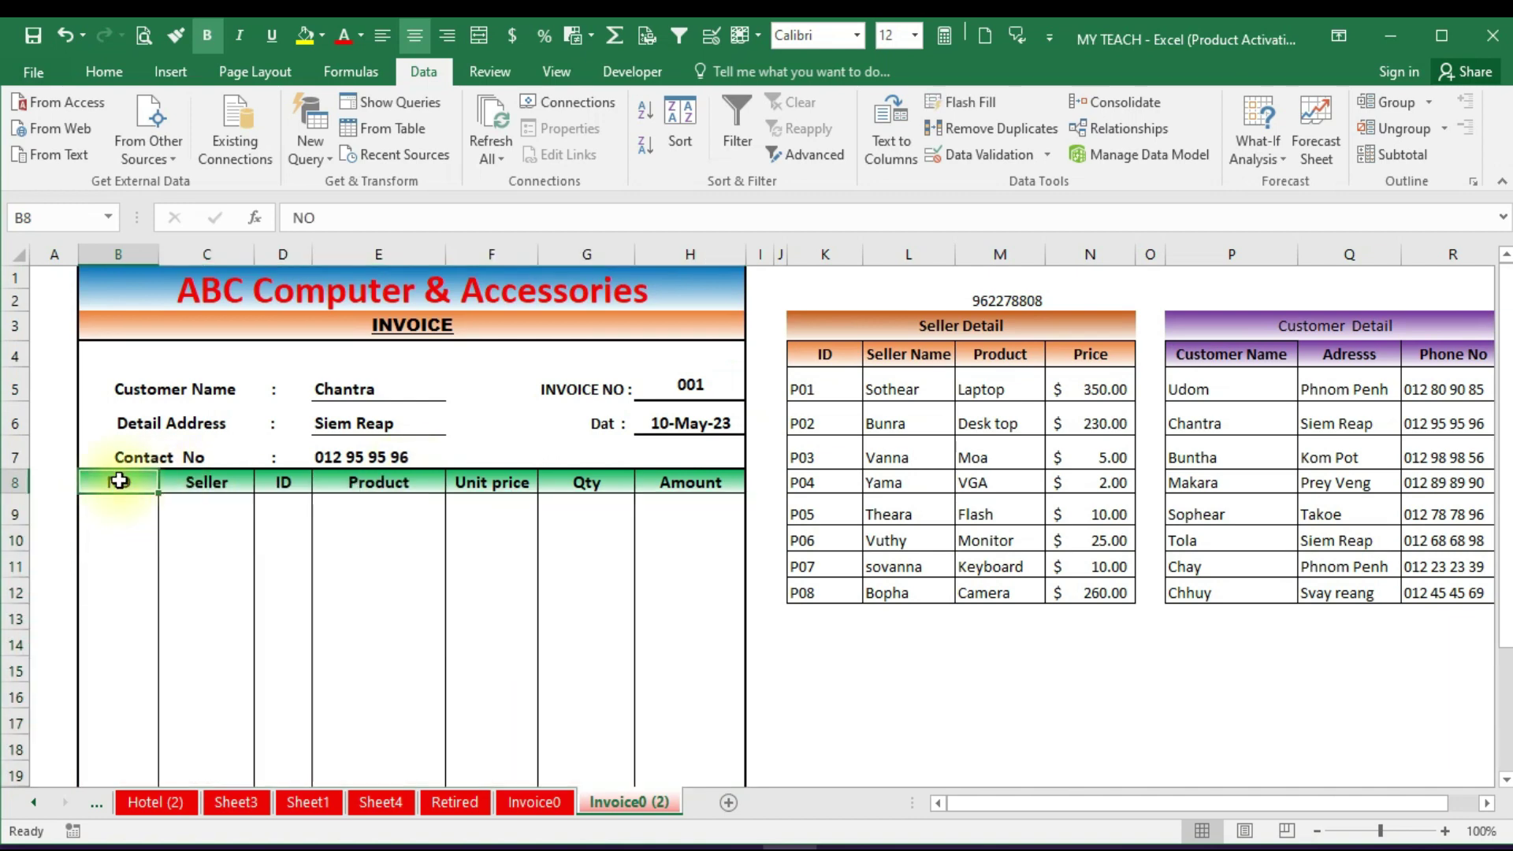
{"action": "left_click_drag", "start_coordinate": [116, 513], "coordinate": [118, 750]}
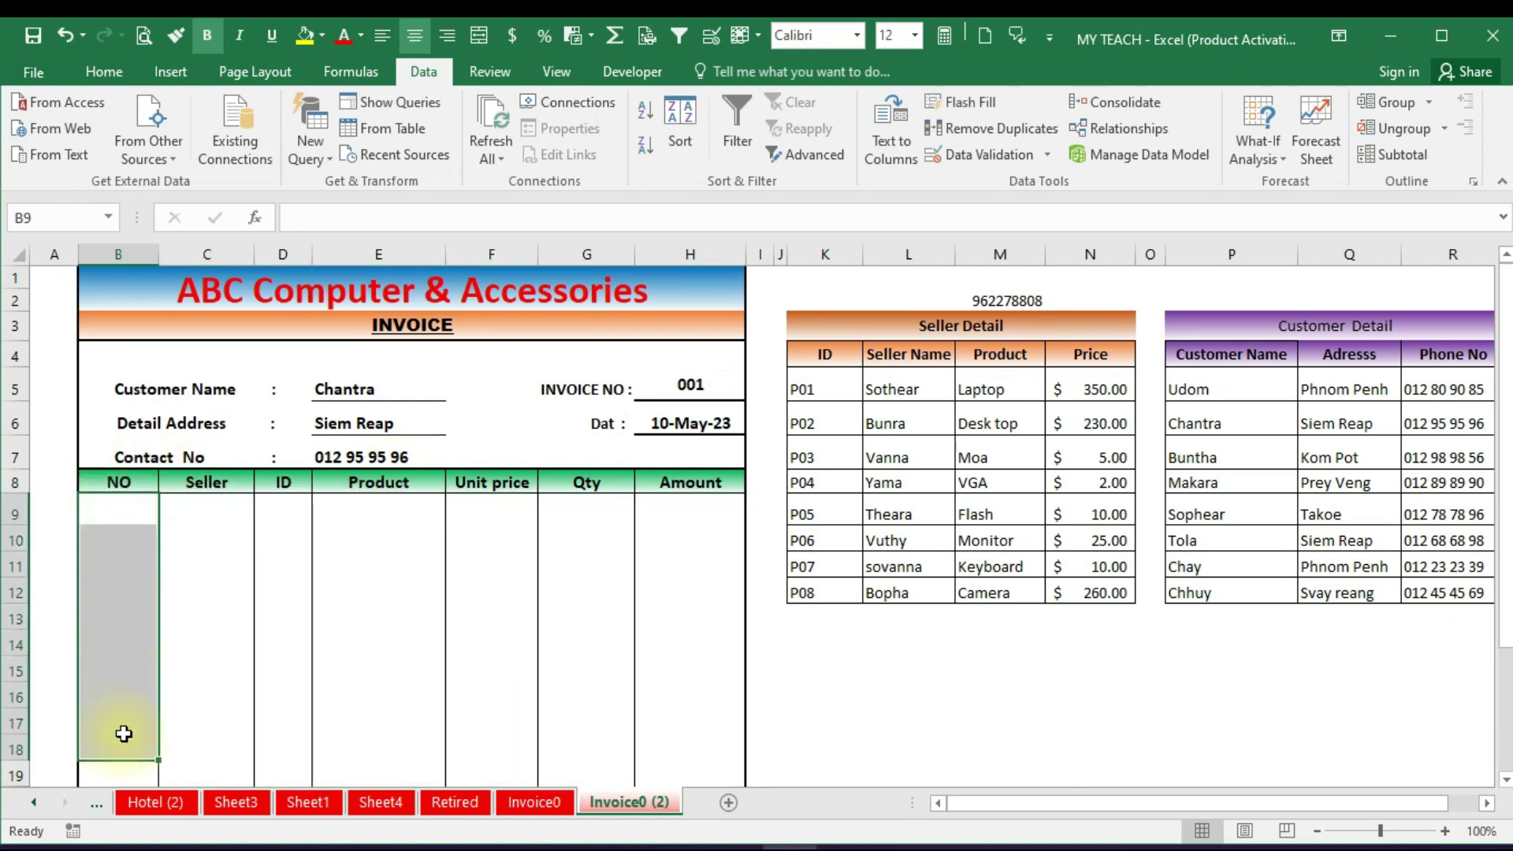
{"action": "left_click", "coordinate": [116, 481]}
{"action": "scroll", "coordinate": [124, 556], "scroll_direction": "down", "scroll_amount": 1}
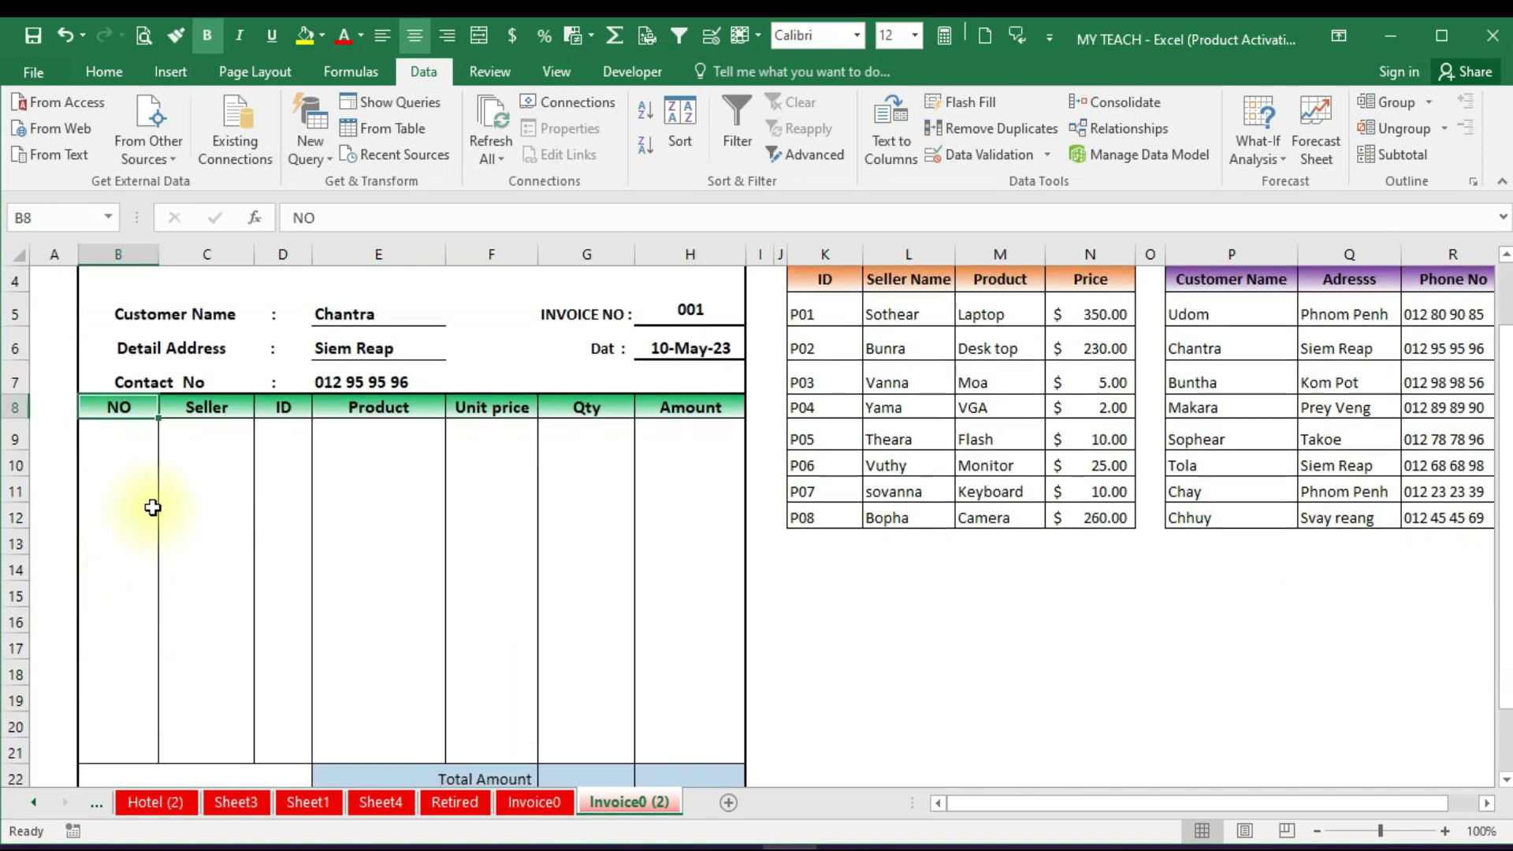
{"action": "mouse_move", "coordinate": [114, 432]}
{"action": "left_mouse_down"}
{"action": "mouse_move", "coordinate": [111, 756]}
{"action": "mouse_move", "coordinate": [121, 738]}
{"action": "left_mouse_up"}
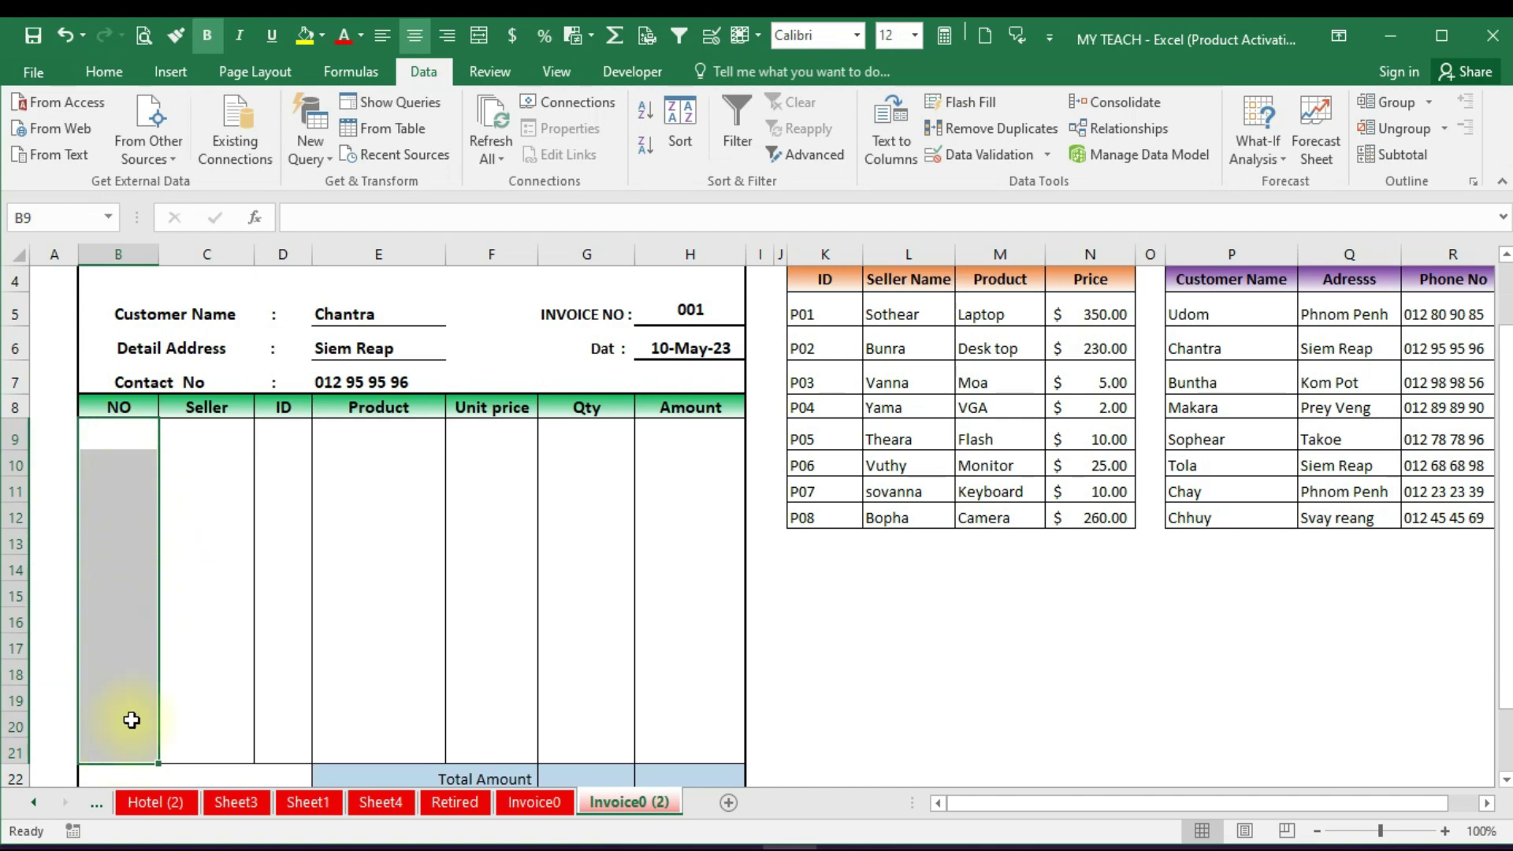
{"action": "left_click", "coordinate": [213, 406]}
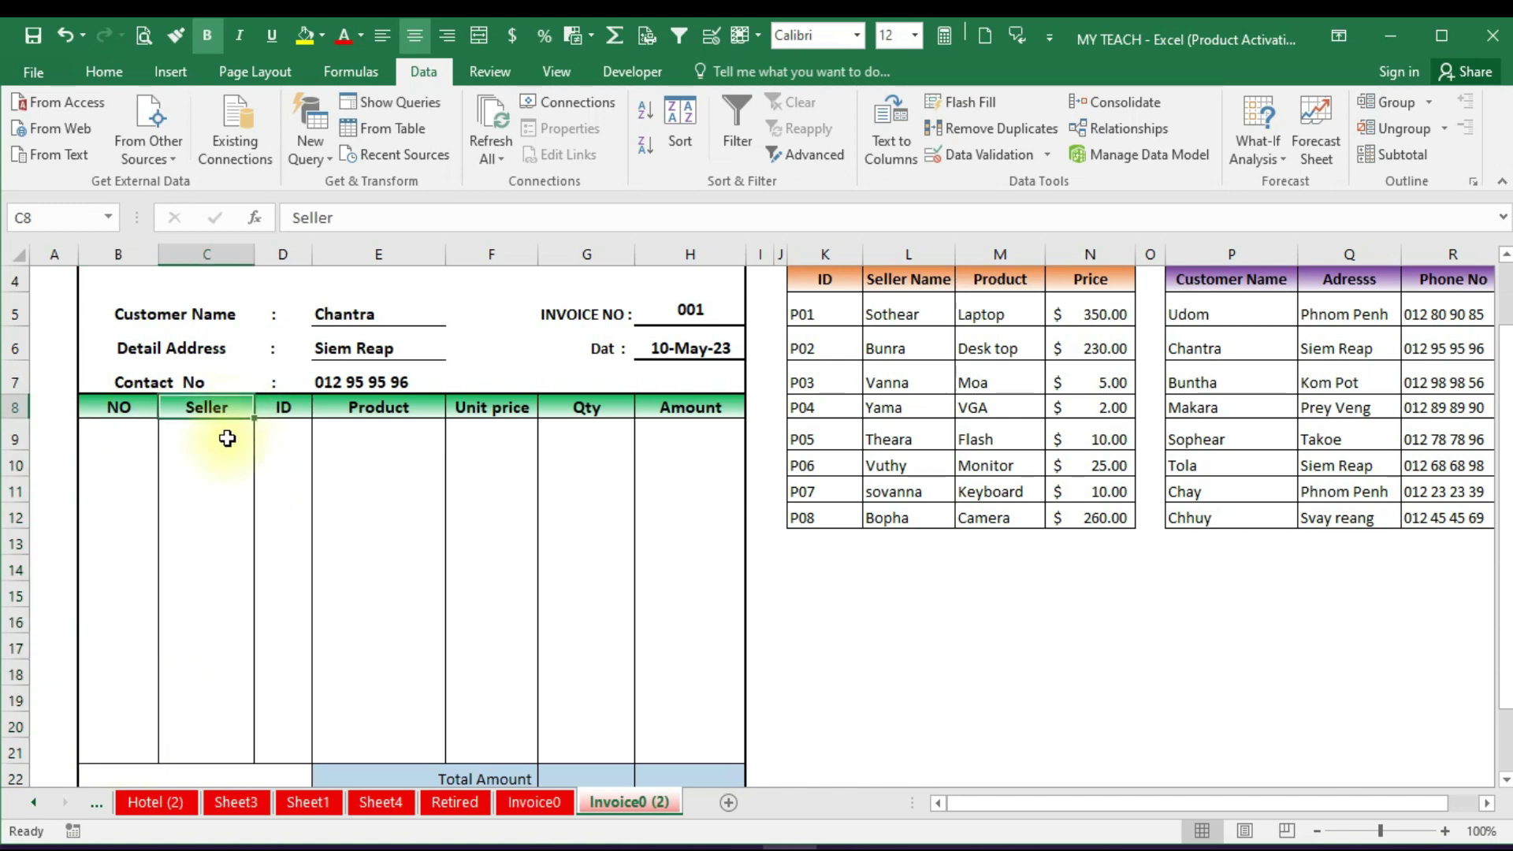
{"action": "left_click", "coordinate": [213, 432]}
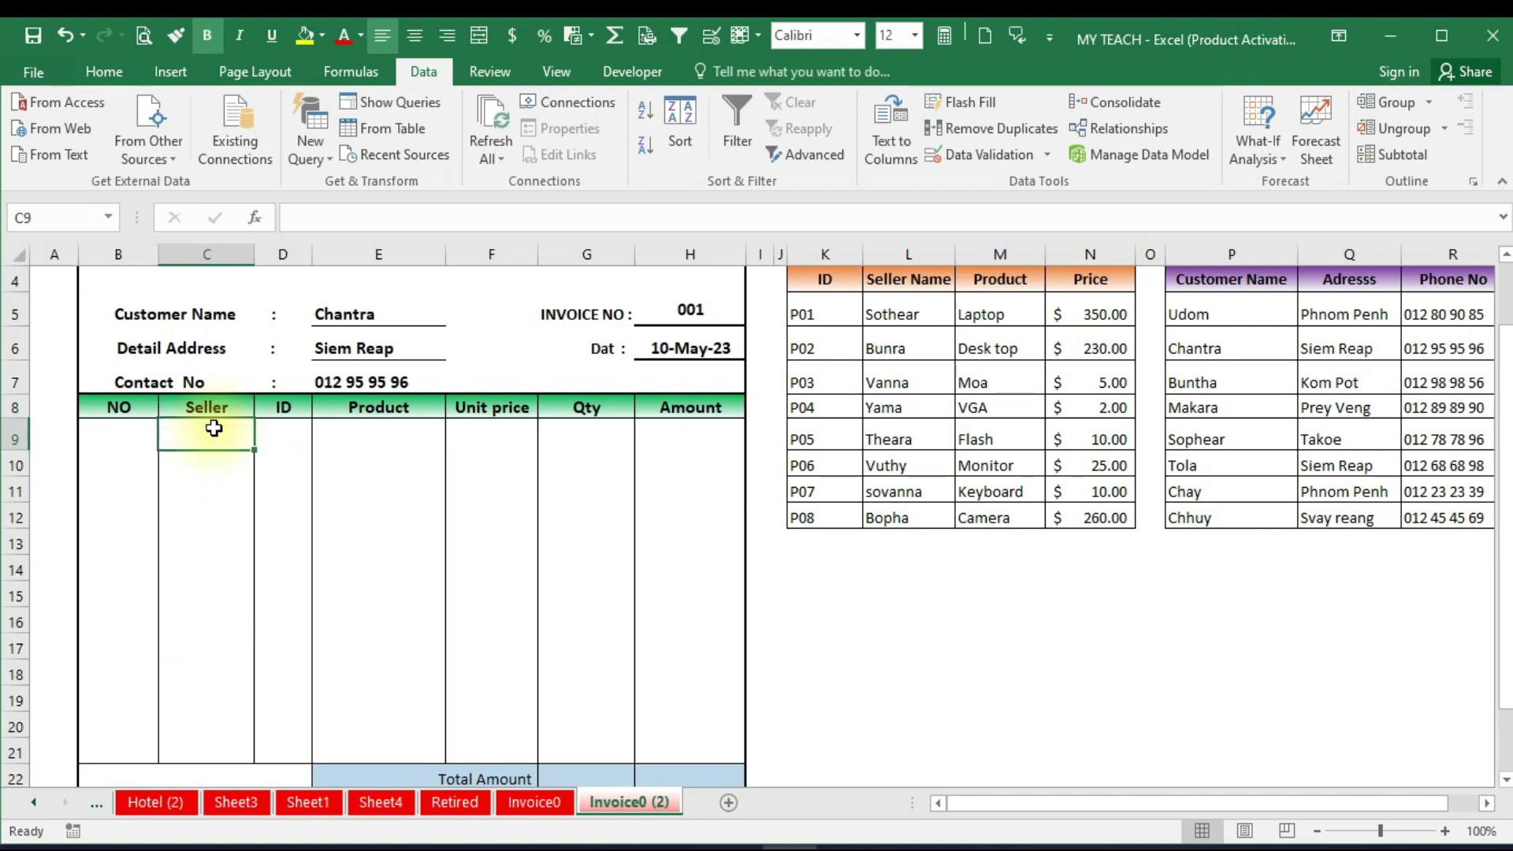
{"action": "scroll", "coordinate": [213, 428], "scroll_direction": "up", "scroll_amount": 1}
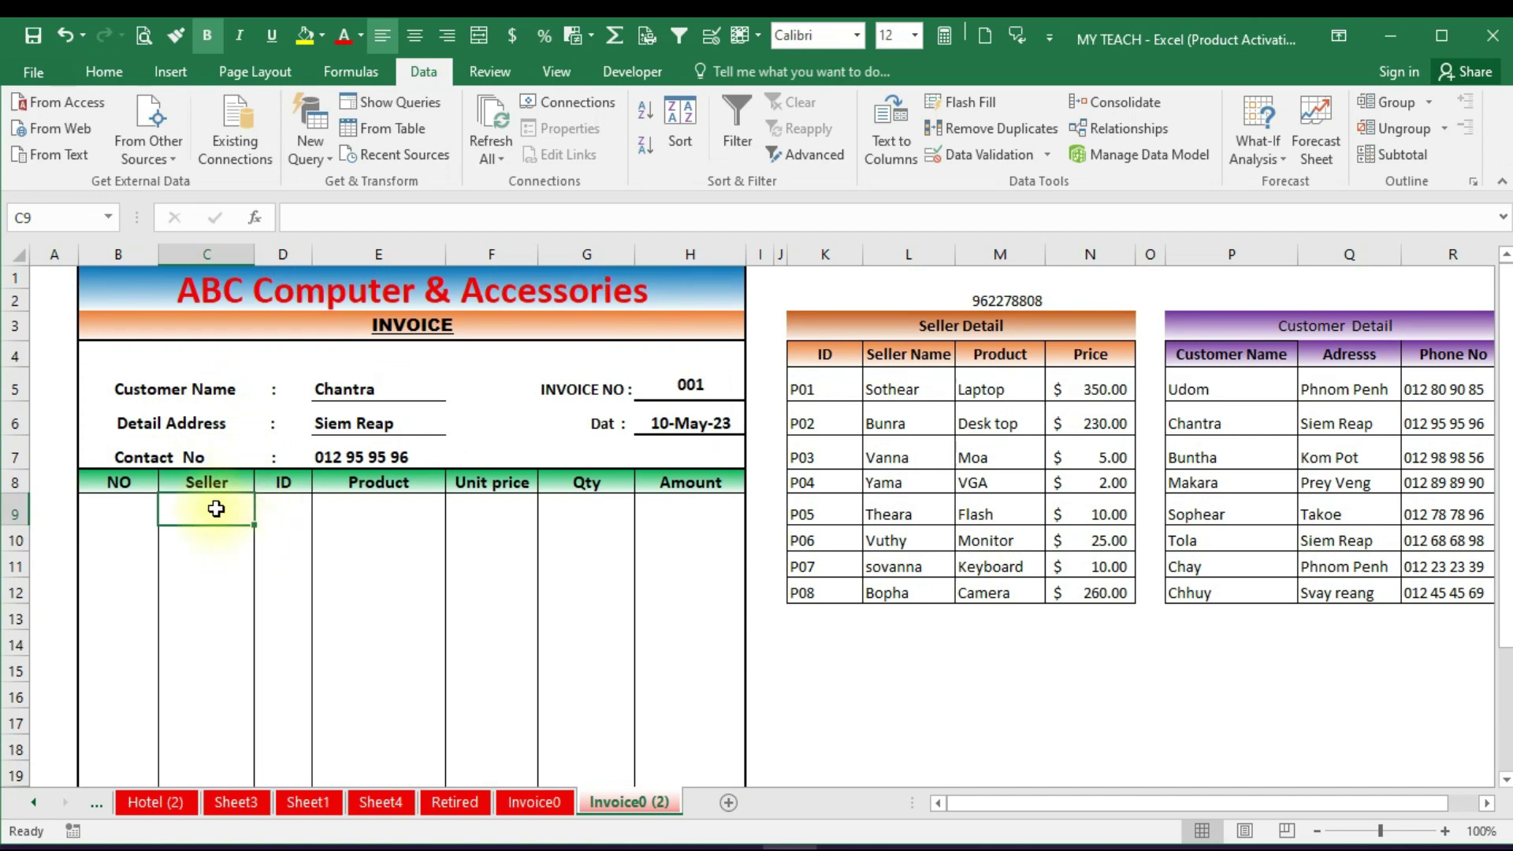
{"action": "left_click_drag", "start_coordinate": [216, 507], "coordinate": [203, 773]}
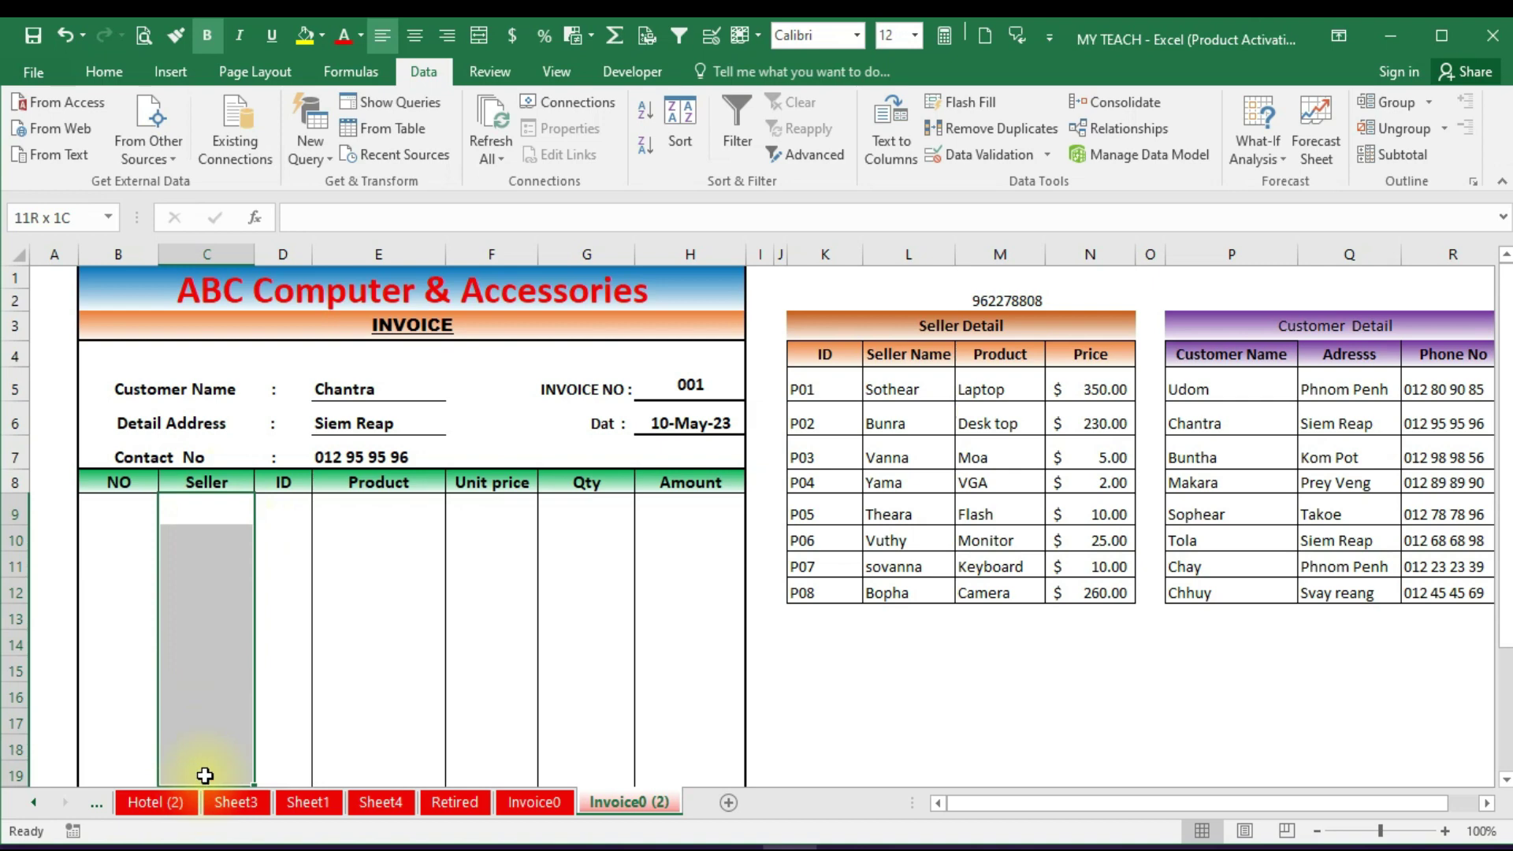
{"action": "scroll", "coordinate": [214, 611], "scroll_direction": "down", "scroll_amount": 1}
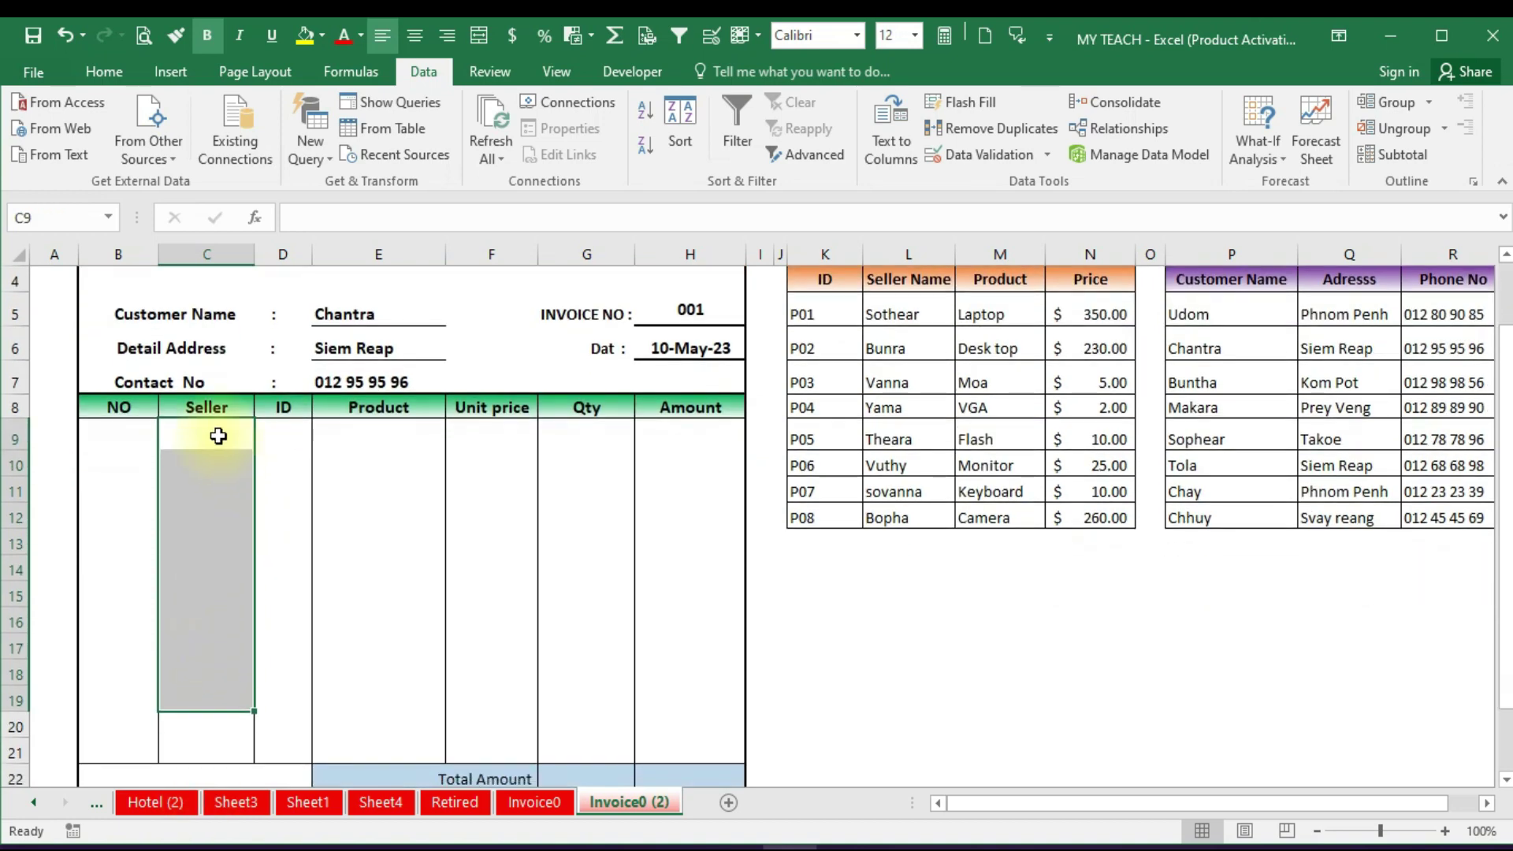
{"action": "left_click", "coordinate": [218, 436]}
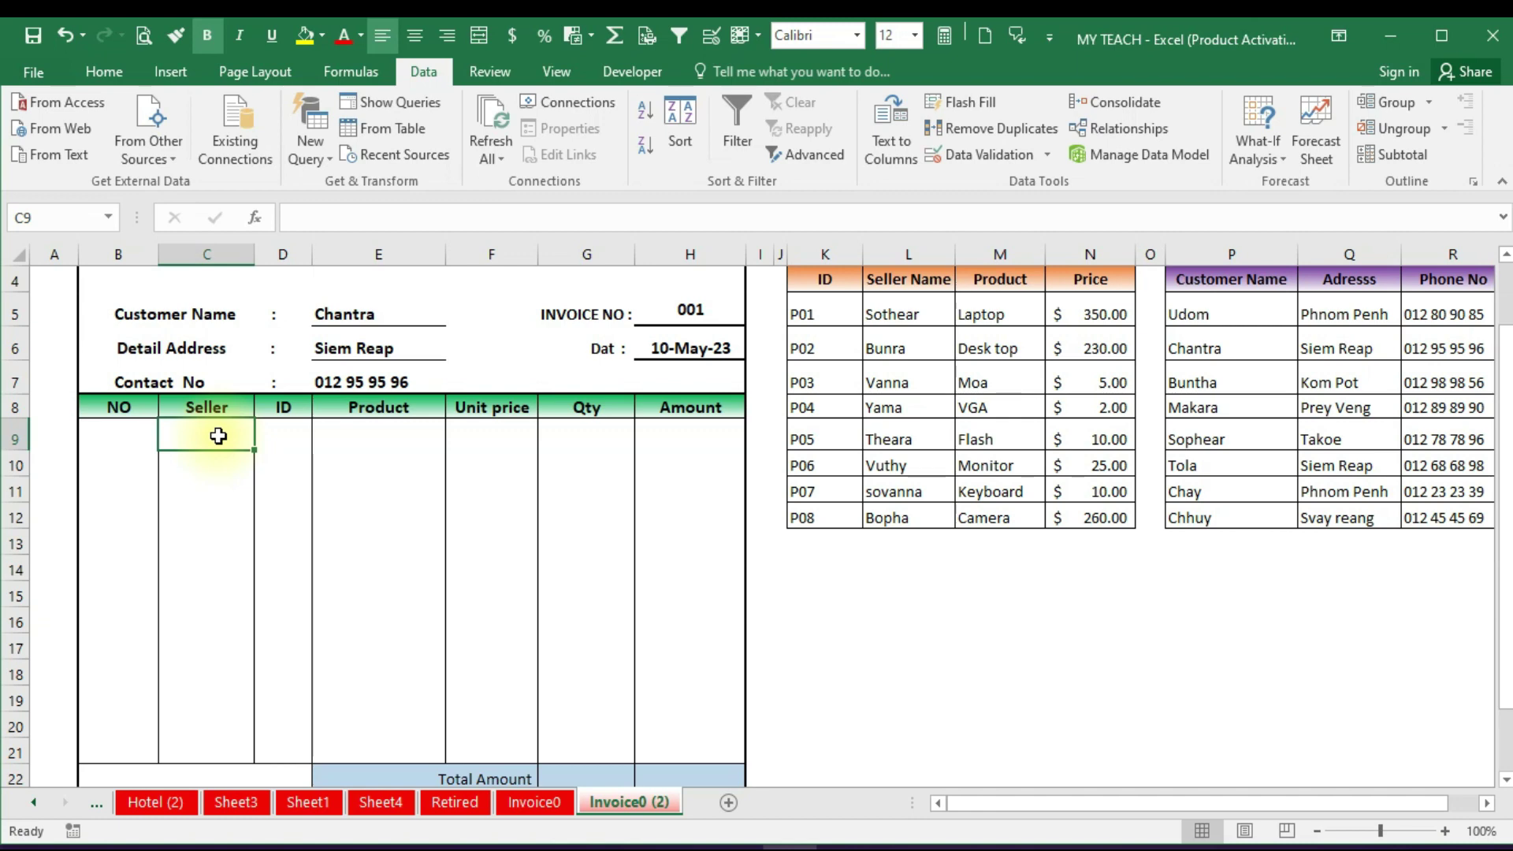
{"action": "left_click", "coordinate": [277, 433]}
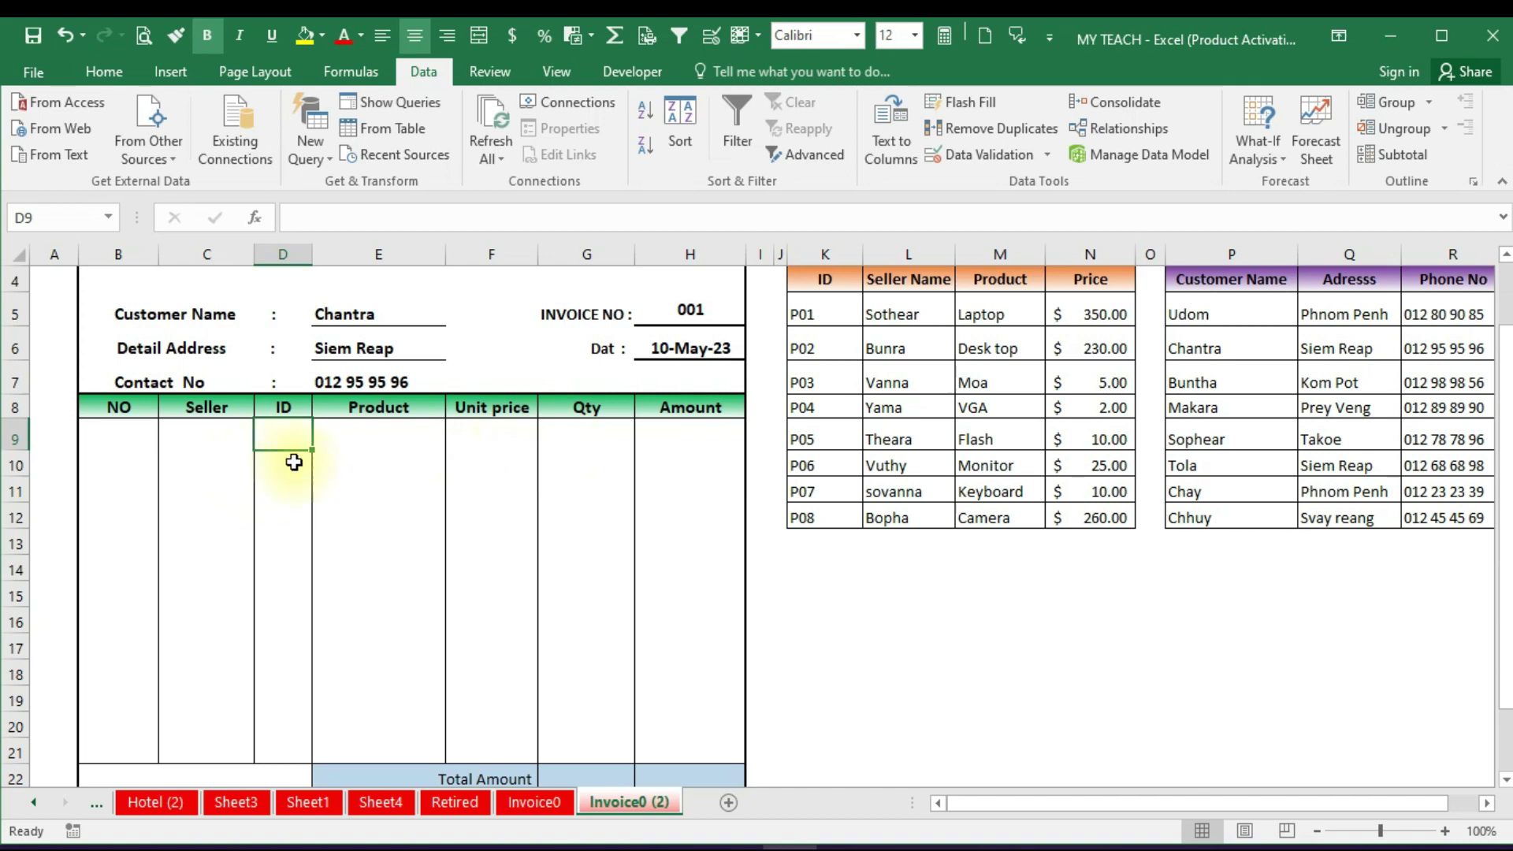
{"action": "scroll", "coordinate": [298, 458], "scroll_direction": "up", "scroll_amount": 1}
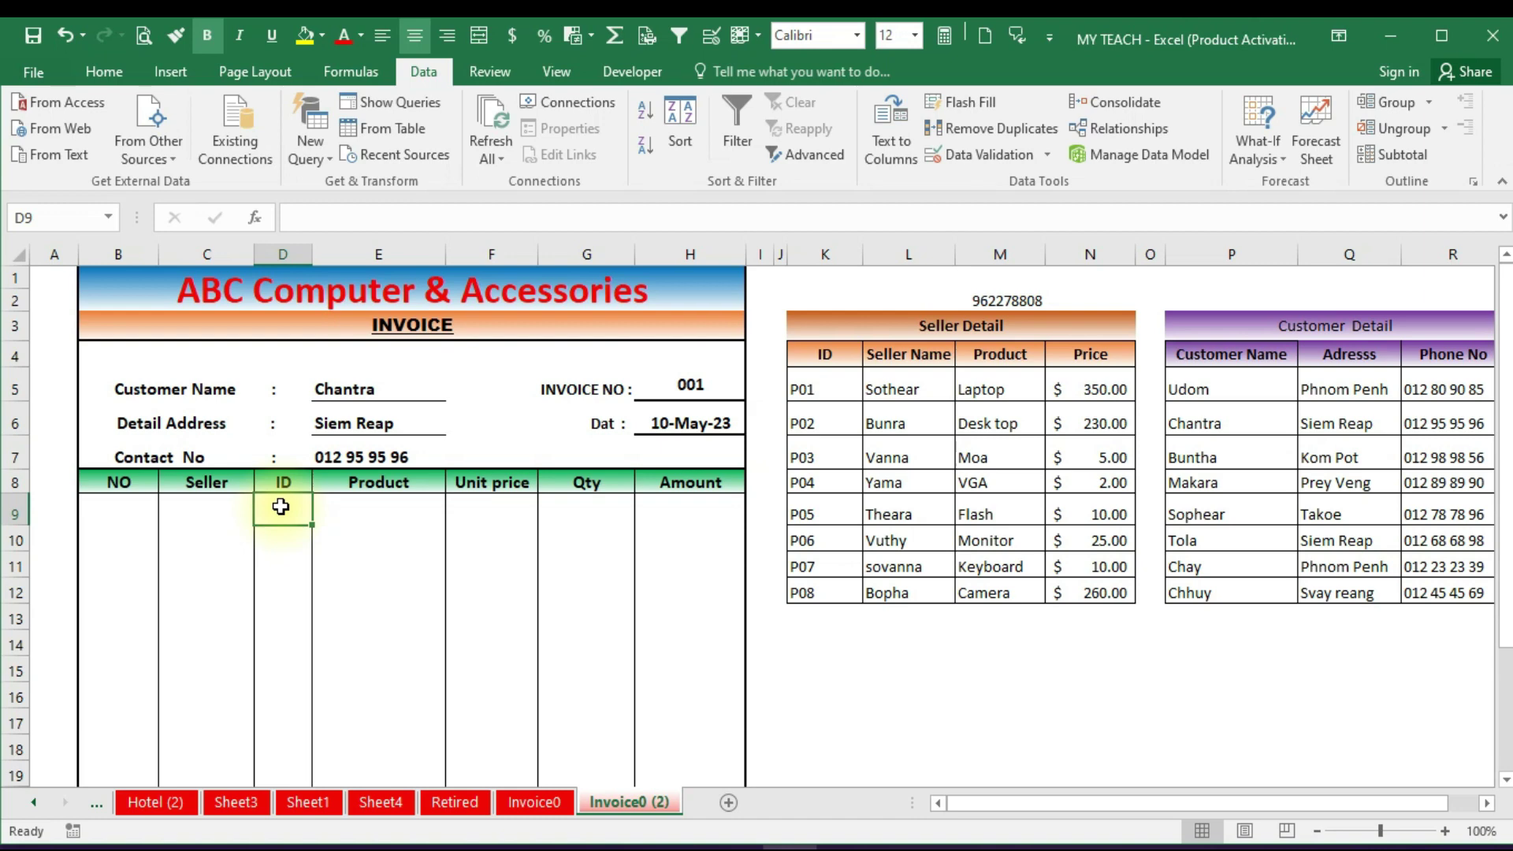
{"action": "left_click", "coordinate": [381, 501]}
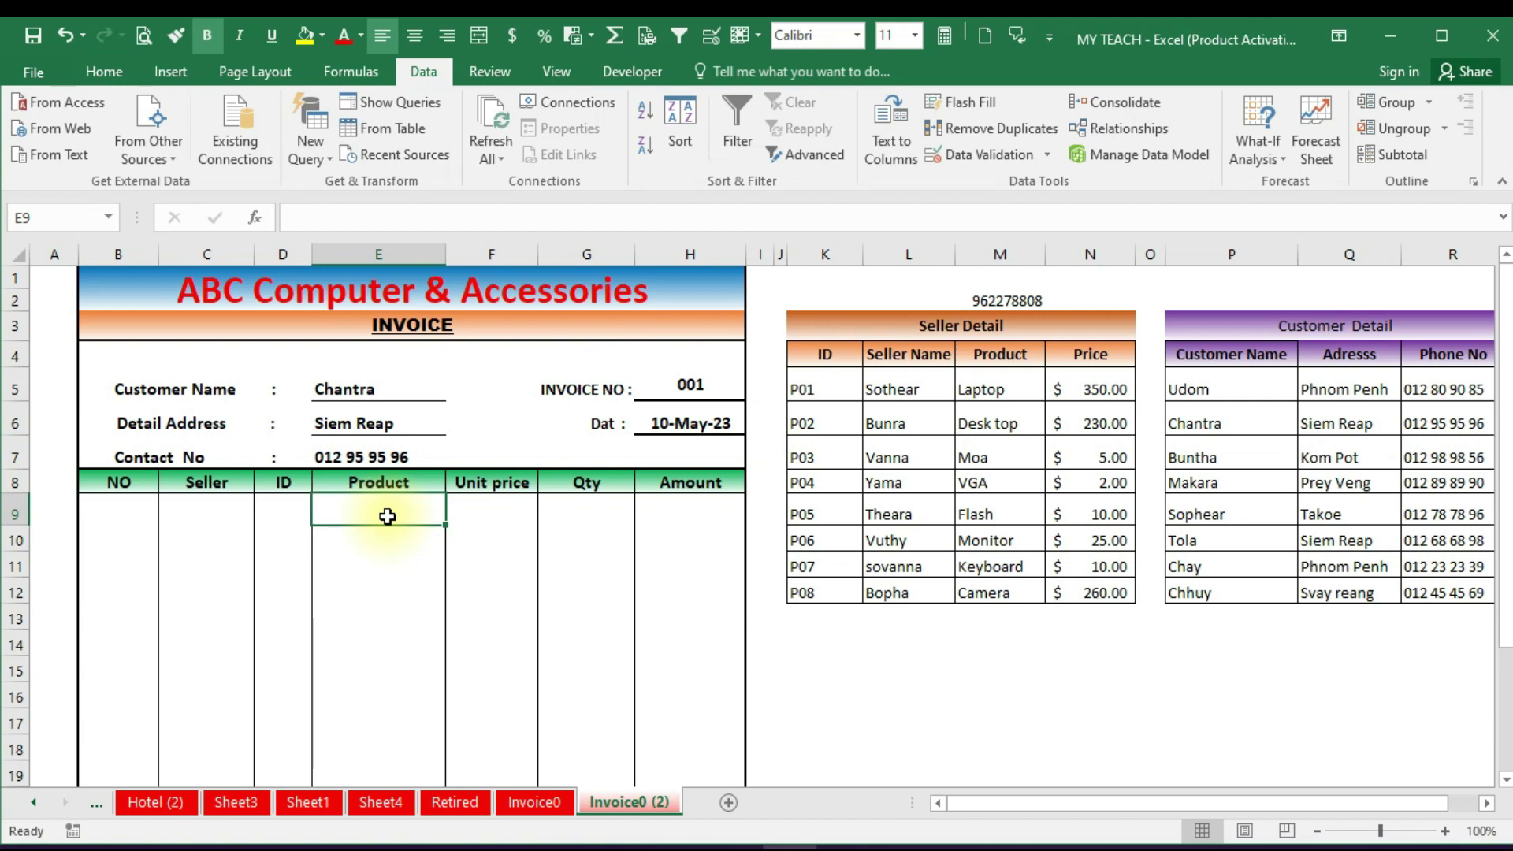
{"action": "left_click", "coordinate": [499, 482]}
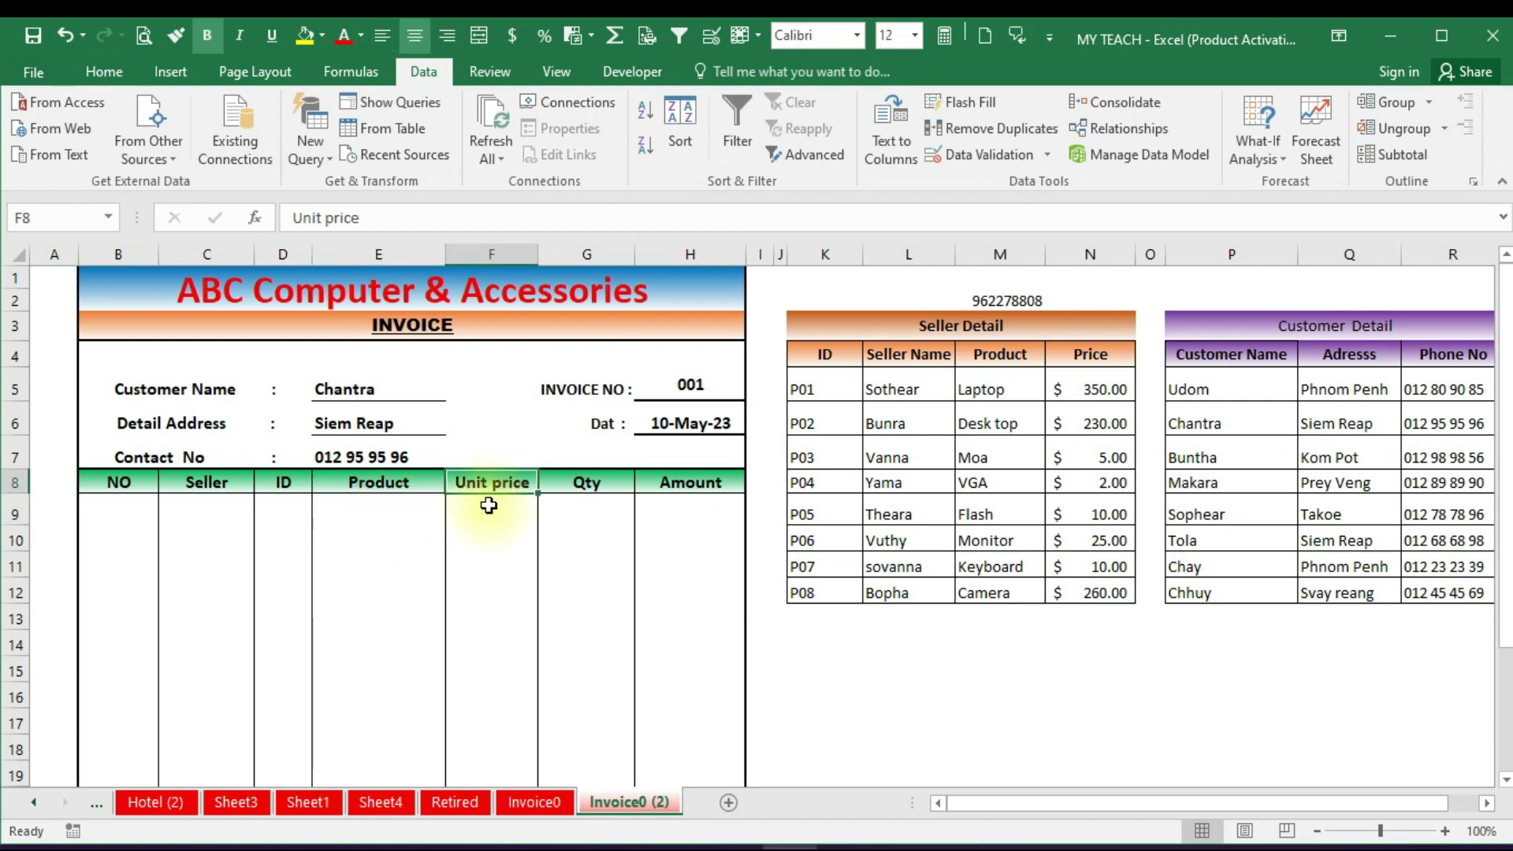
{"action": "left_click", "coordinate": [486, 509]}
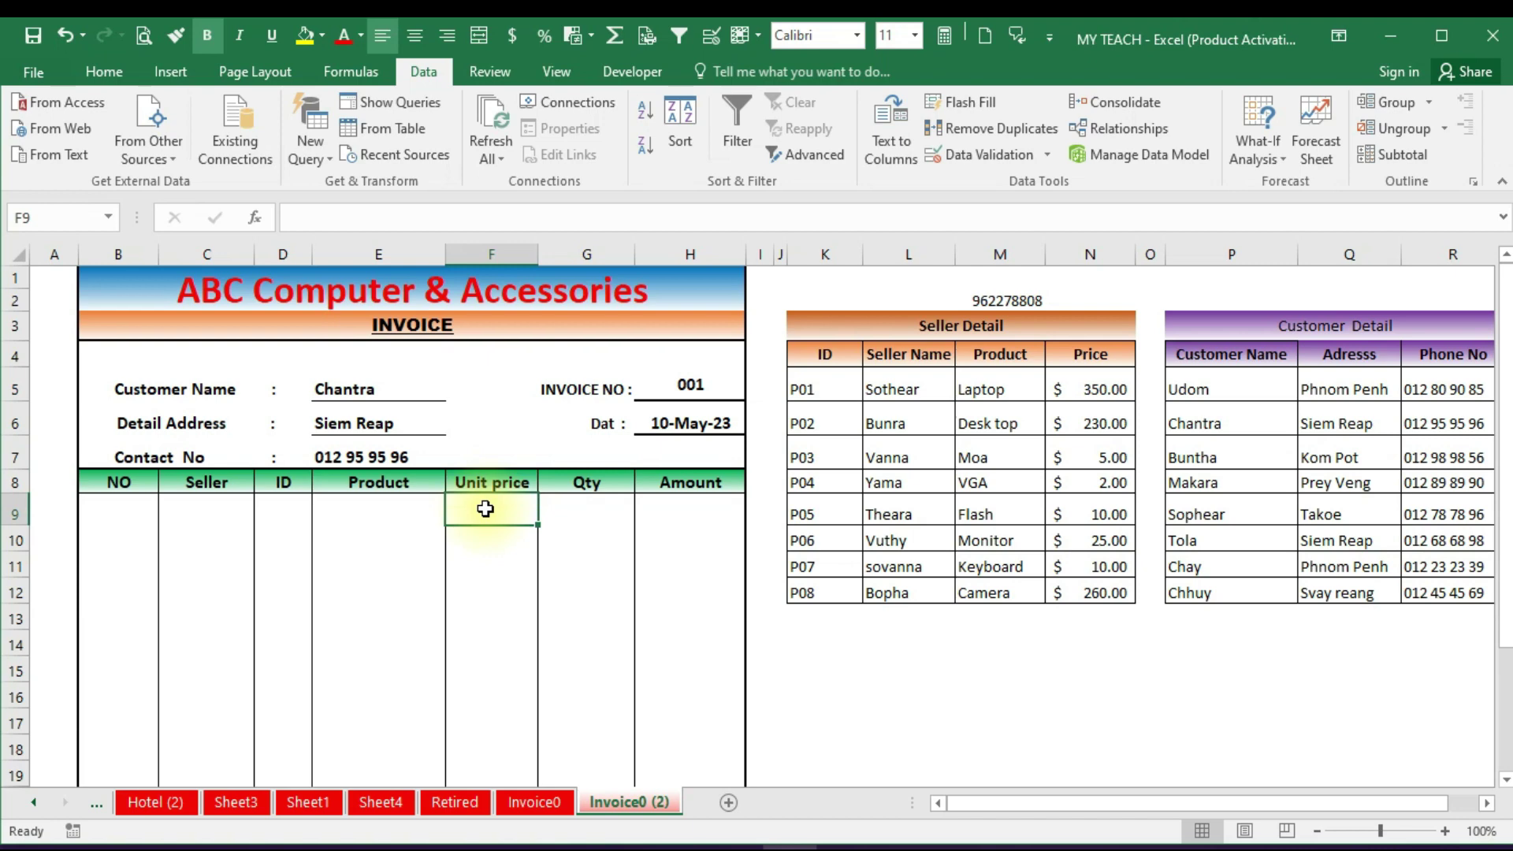
{"action": "left_click", "coordinate": [387, 513]}
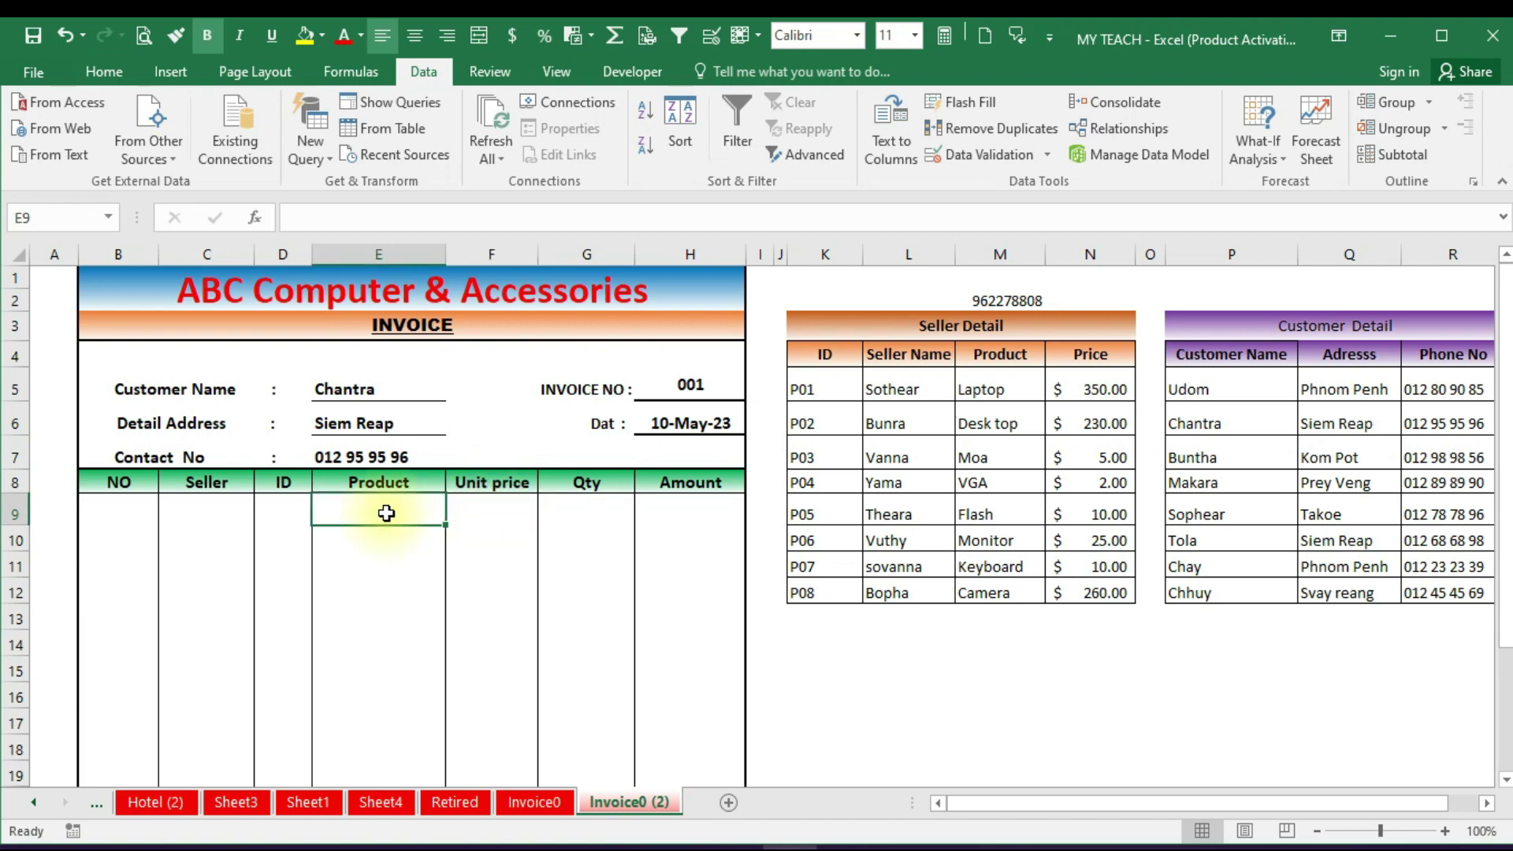
{"action": "left_click", "coordinate": [490, 508]}
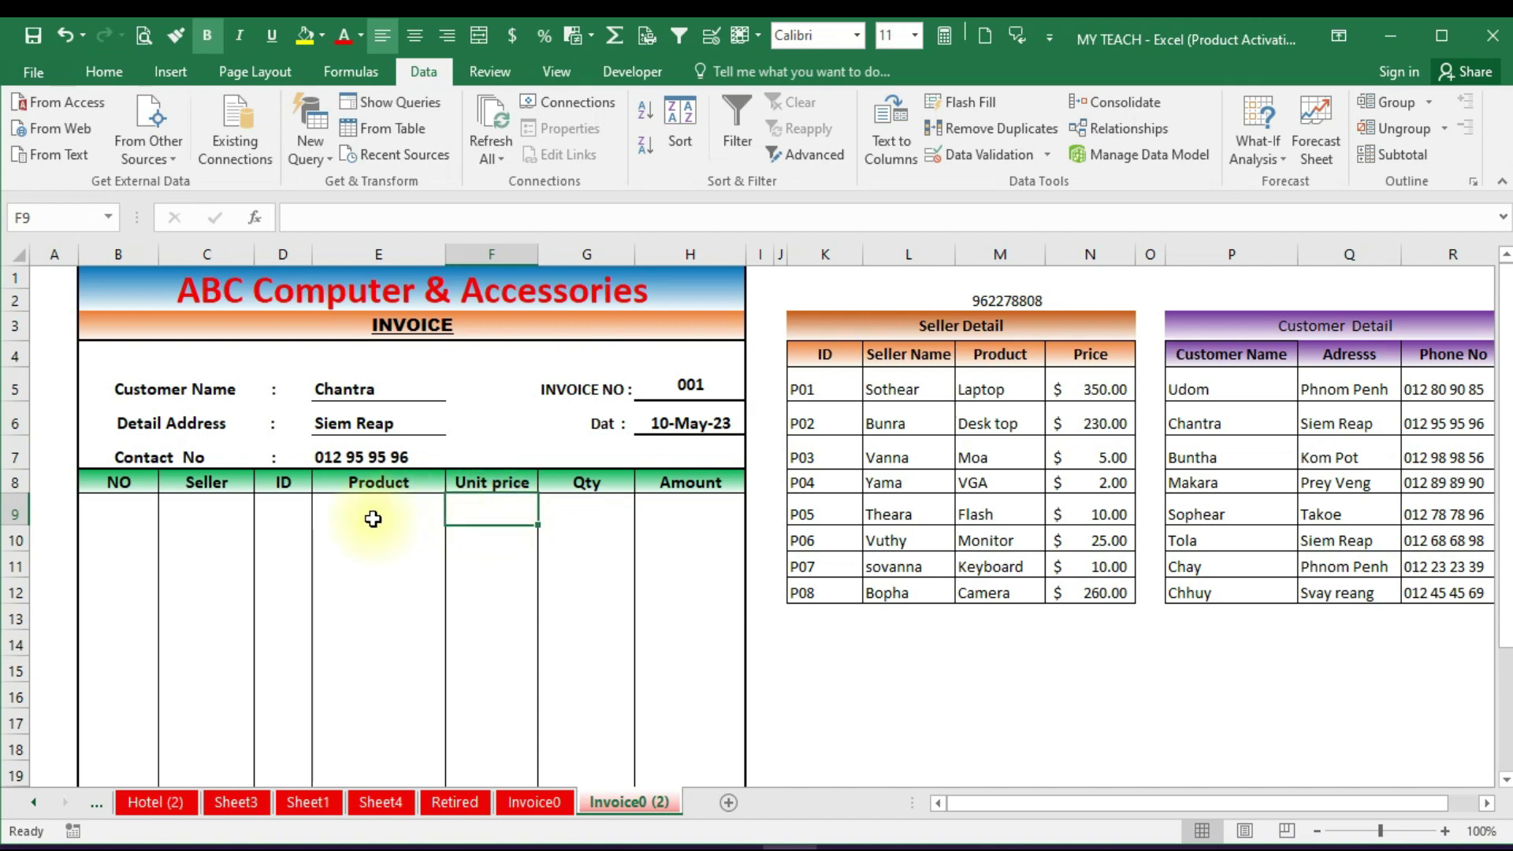
{"action": "left_click", "coordinate": [373, 519]}
{"action": "left_click", "coordinate": [493, 507]}
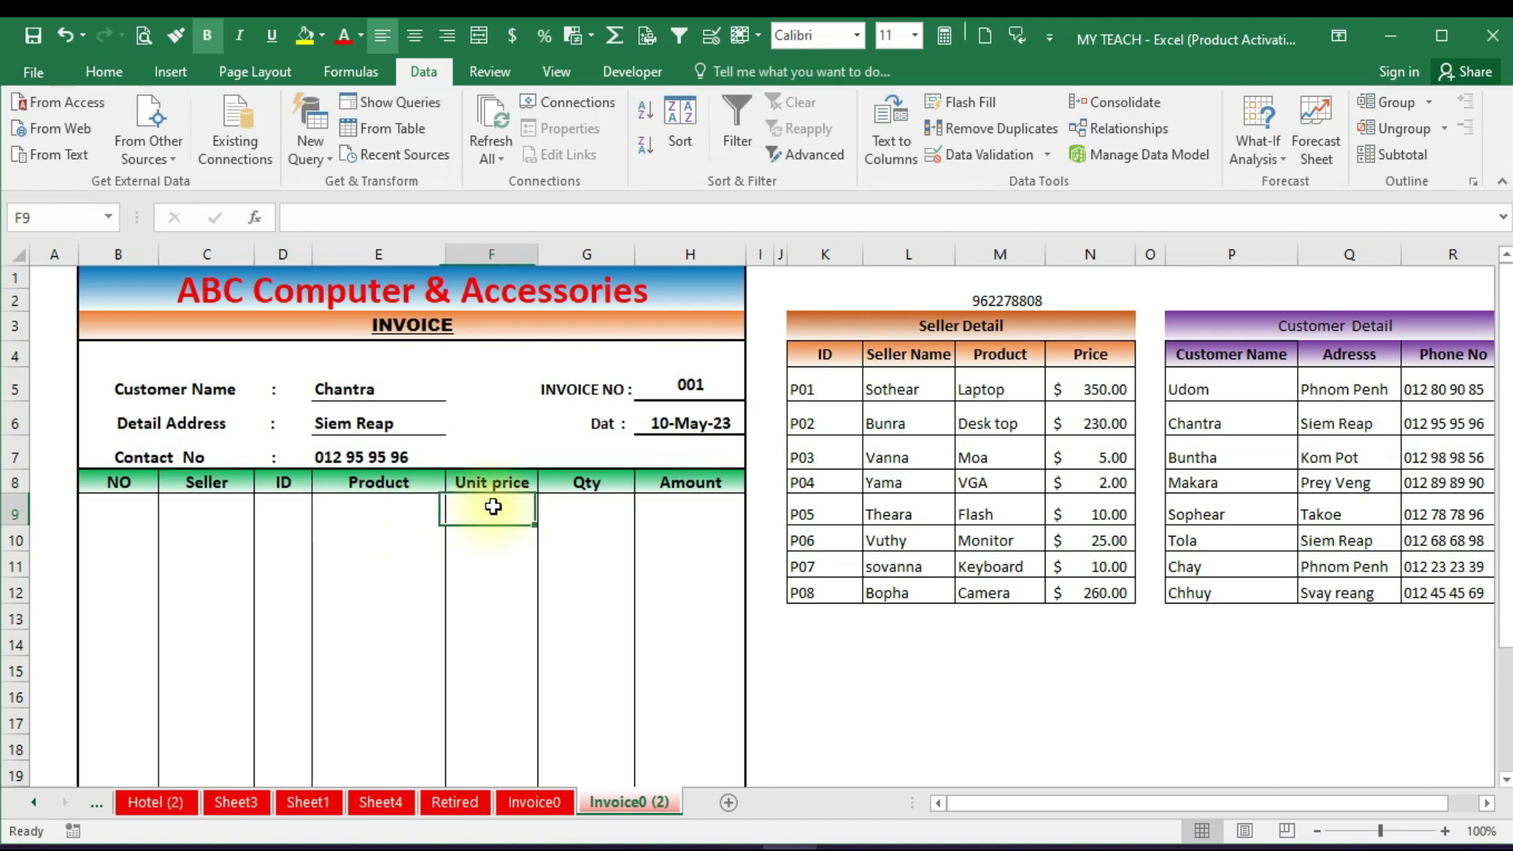
{"action": "left_click", "coordinate": [372, 511]}
{"action": "left_click", "coordinate": [494, 507]}
{"action": "left_click_drag", "start_coordinate": [494, 507], "coordinate": [490, 669]}
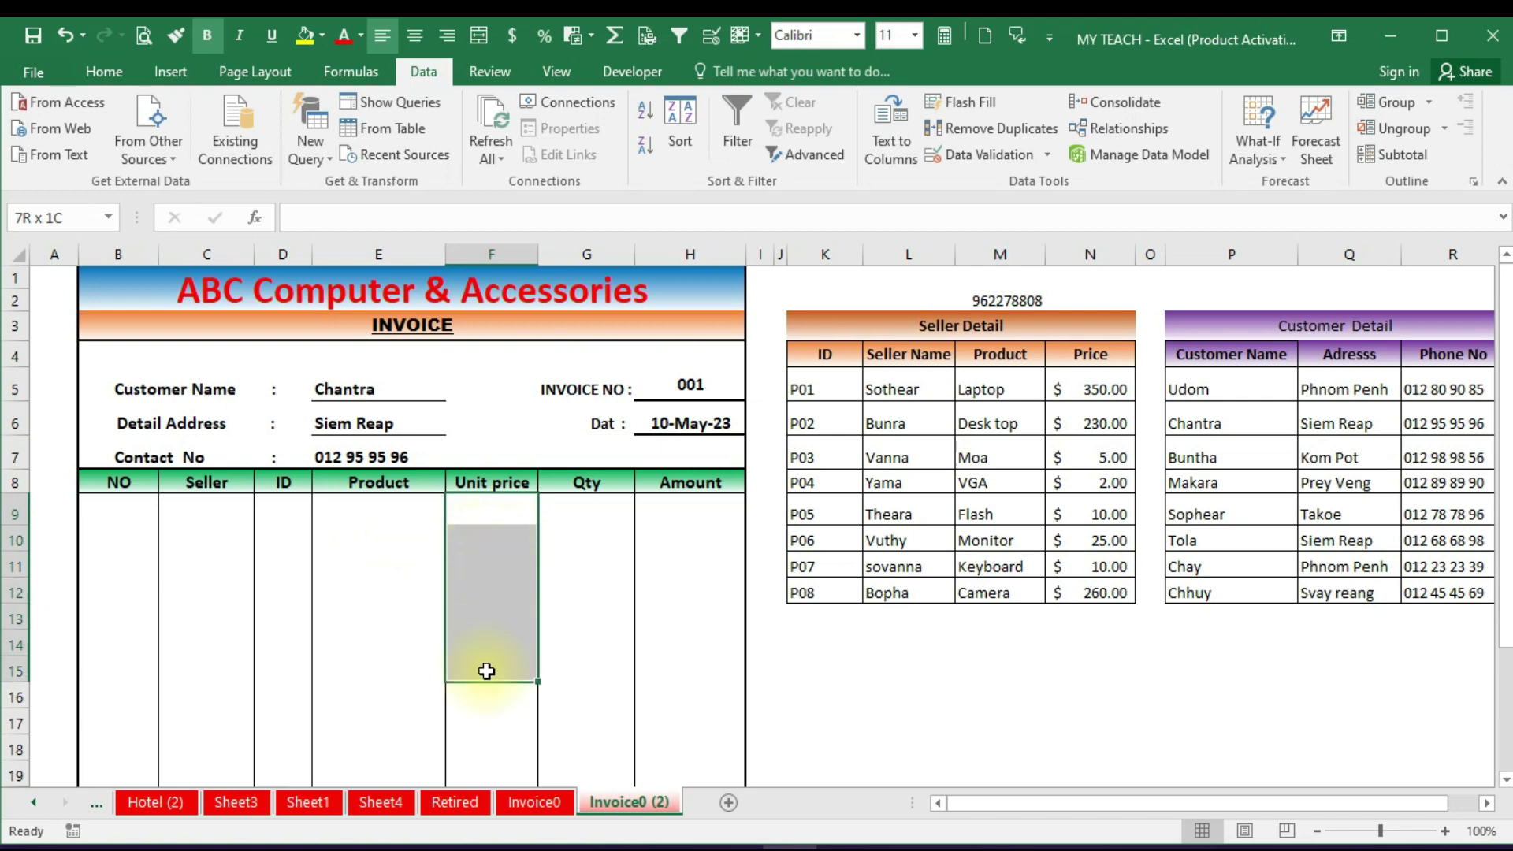
{"action": "left_click", "coordinate": [589, 505]}
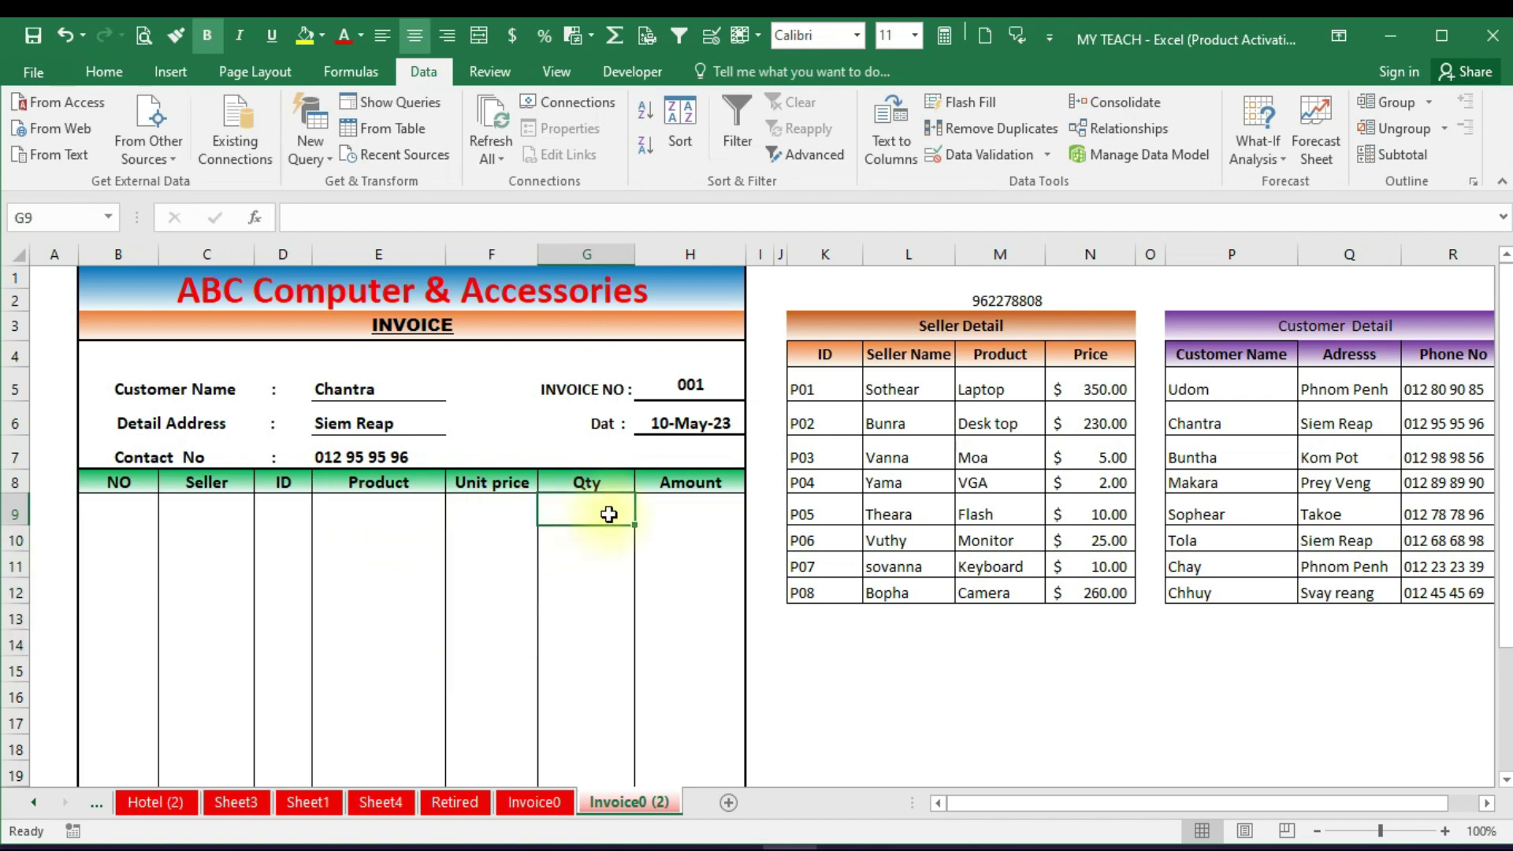
{"action": "scroll", "coordinate": [609, 514], "scroll_direction": "down", "scroll_amount": 1}
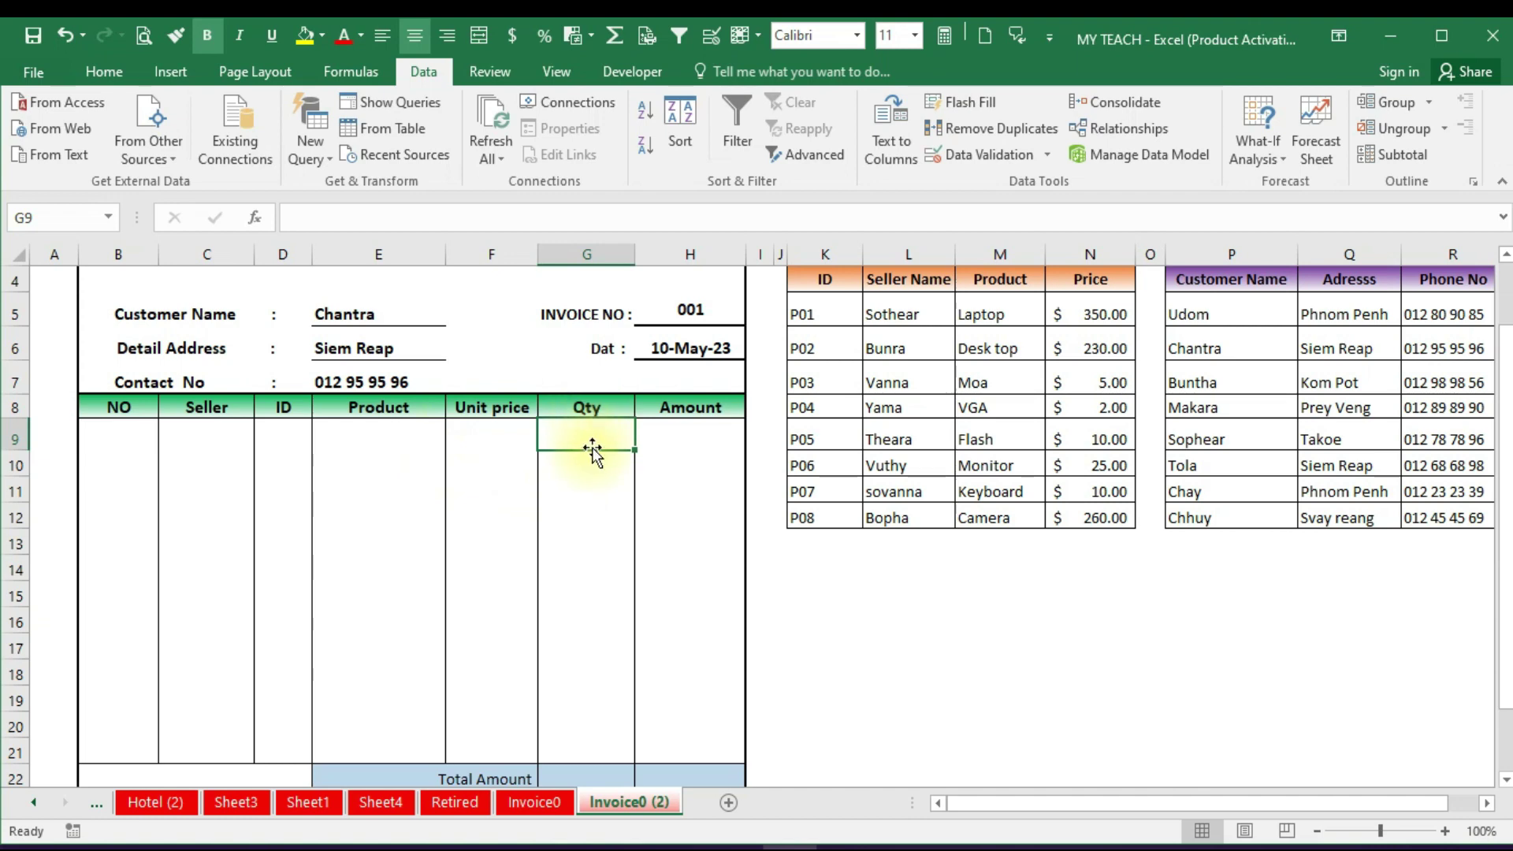
{"action": "left_click_drag", "start_coordinate": [592, 431], "coordinate": [579, 713]}
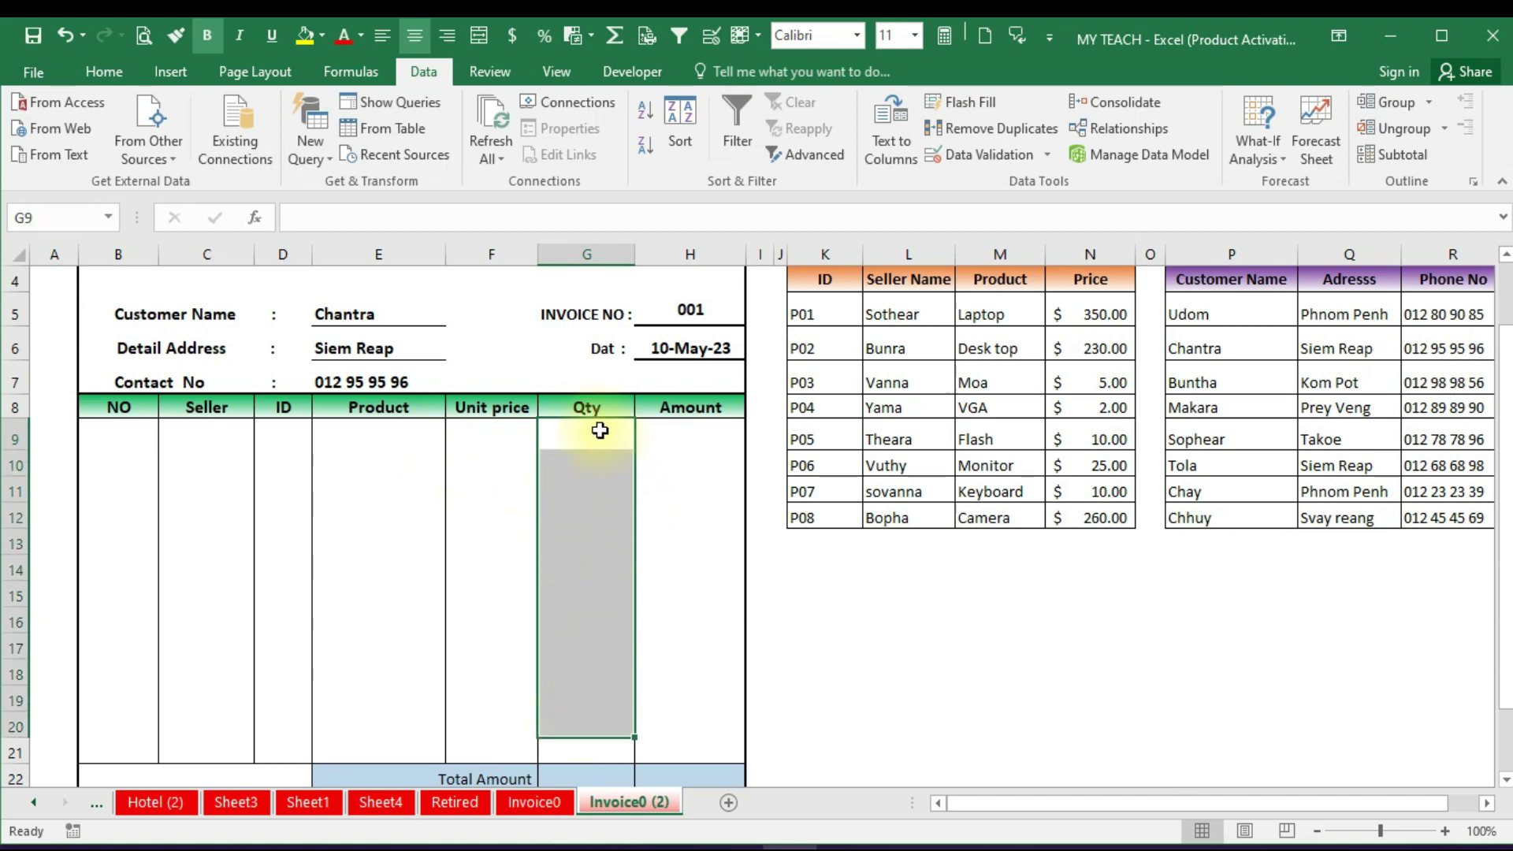
{"action": "left_click_drag", "start_coordinate": [591, 431], "coordinate": [587, 721]}
{"action": "left_click_drag", "start_coordinate": [591, 432], "coordinate": [591, 729]}
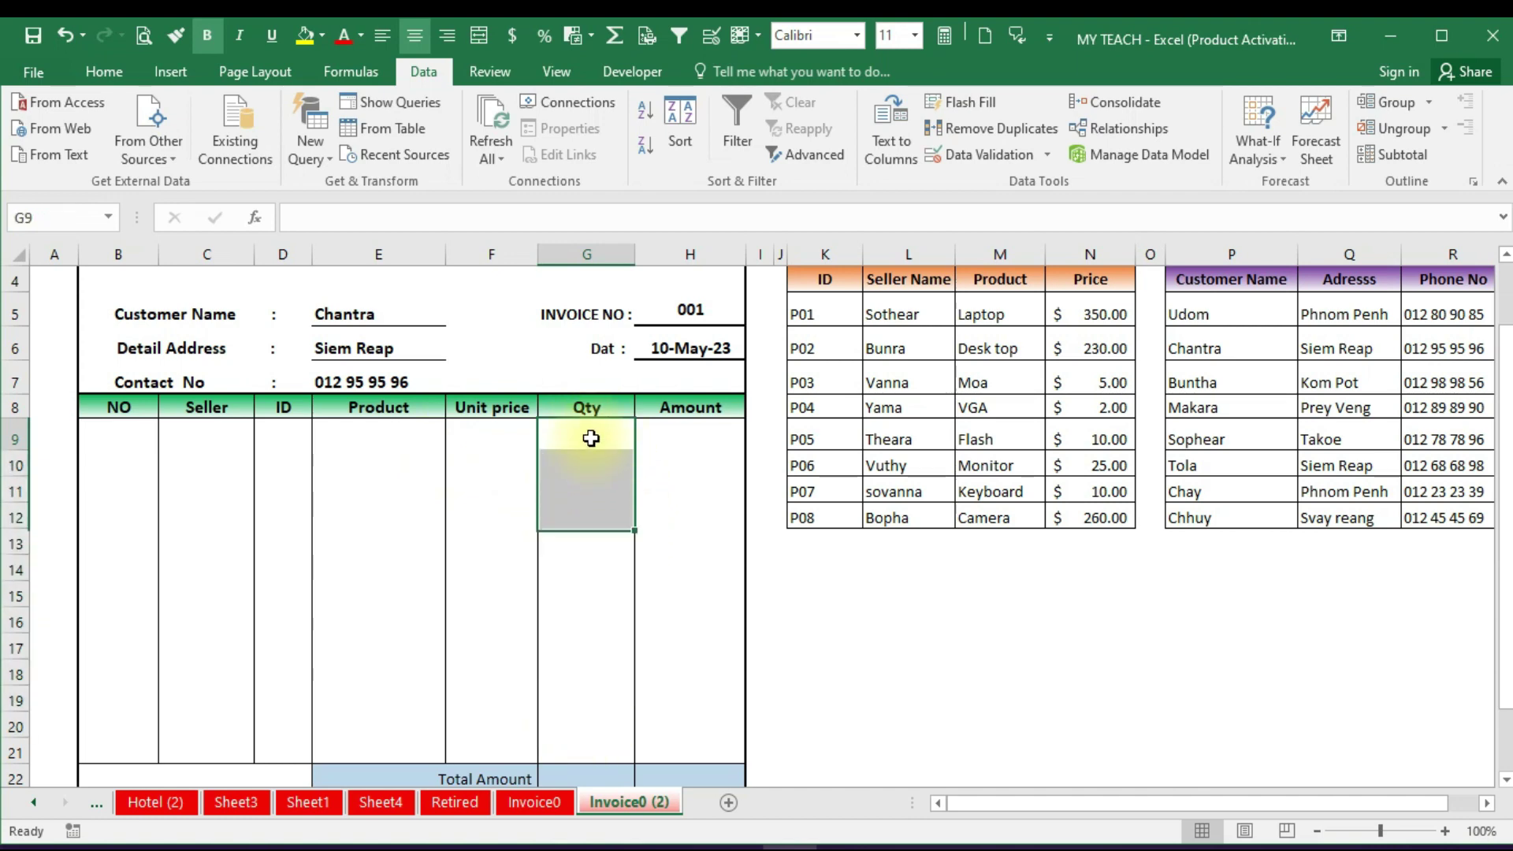
{"action": "left_click", "coordinate": [705, 440]}
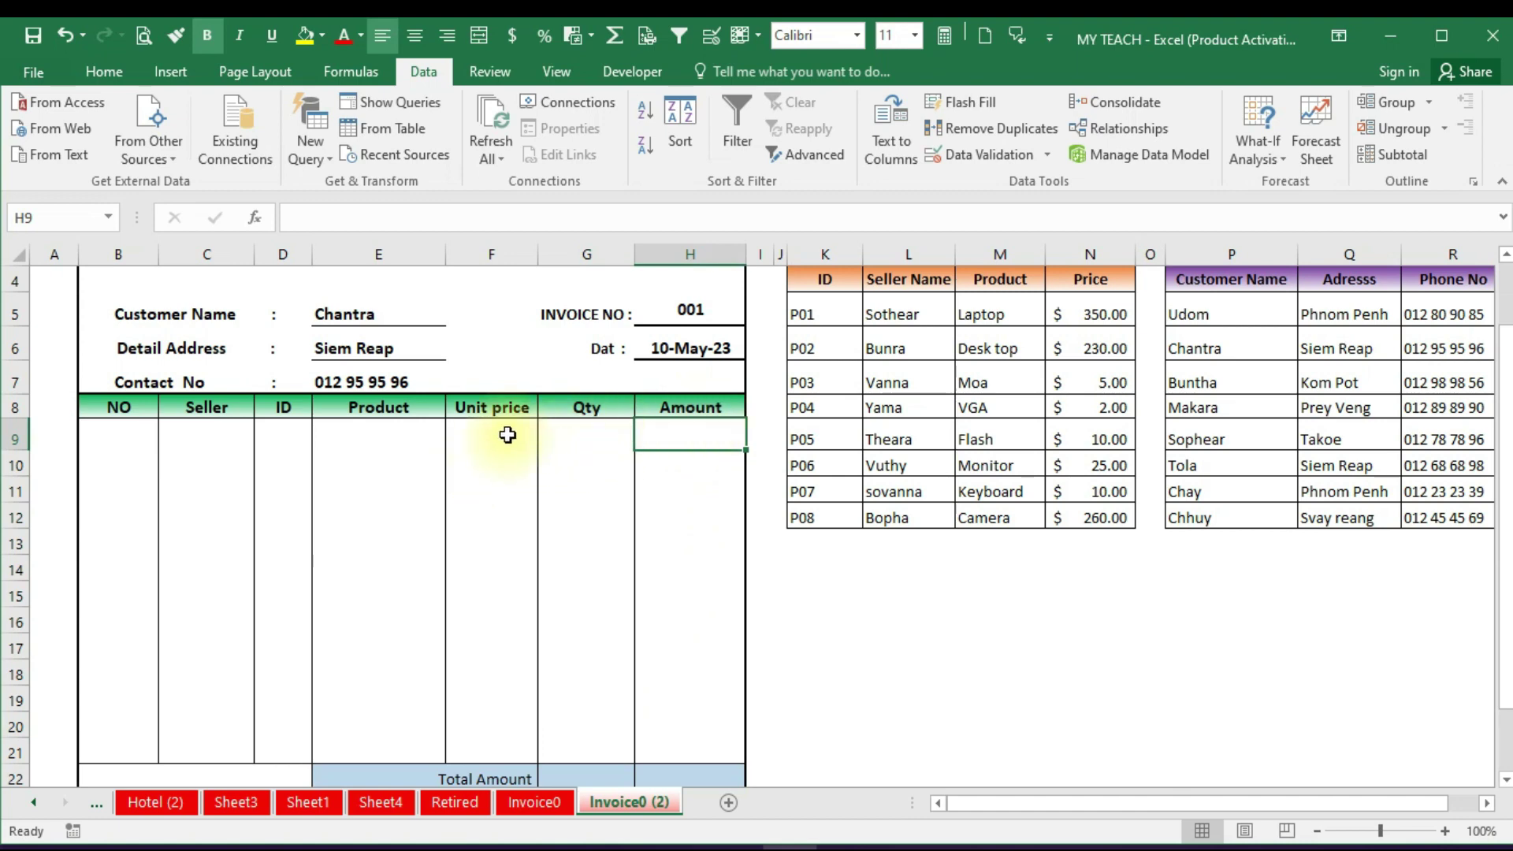
{"action": "left_click", "coordinate": [587, 436]}
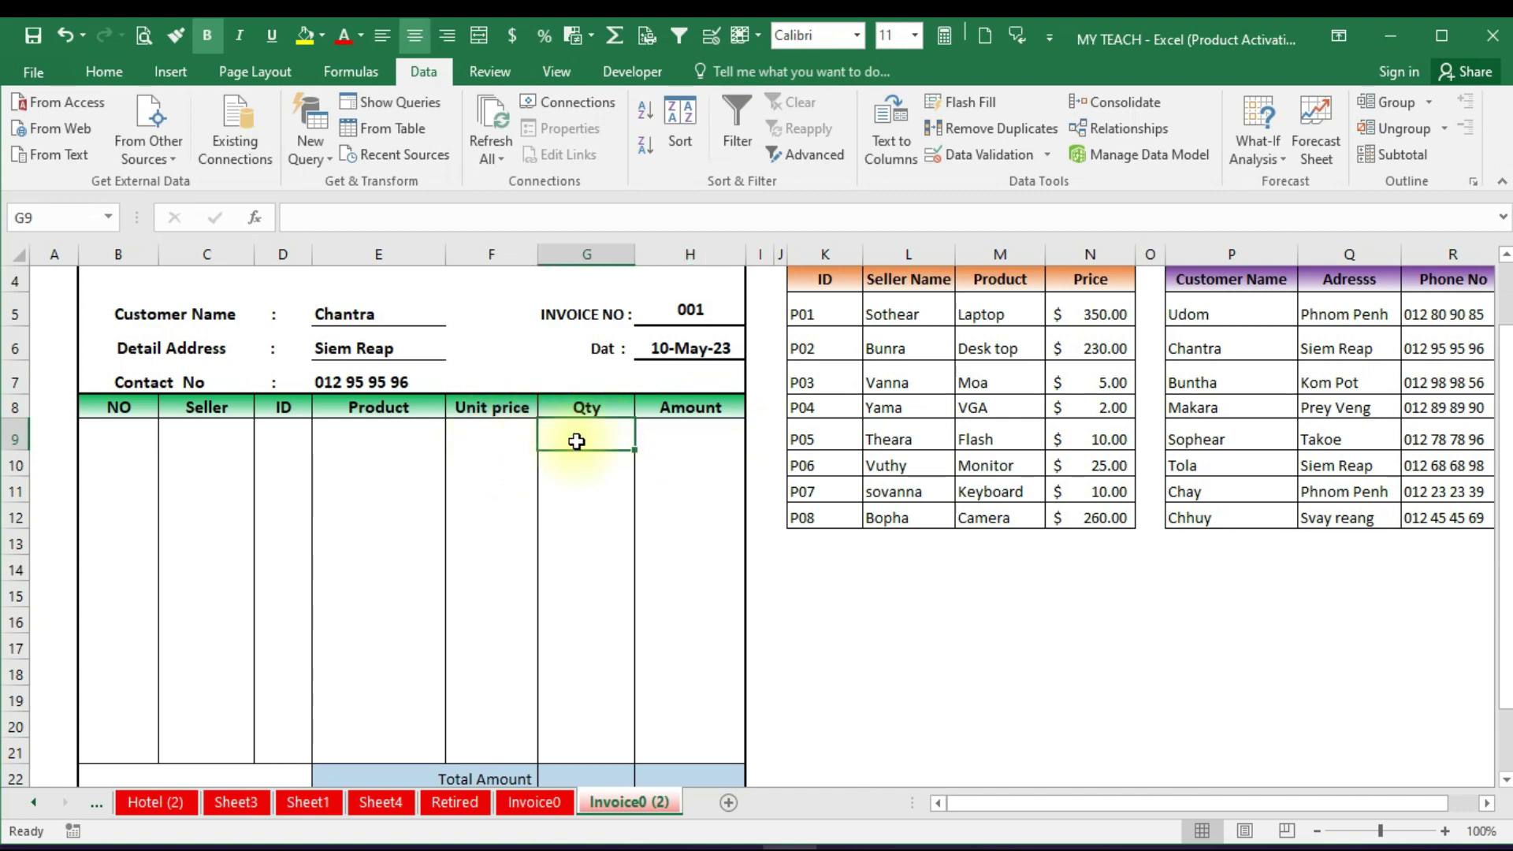
{"action": "left_click", "coordinate": [679, 438]}
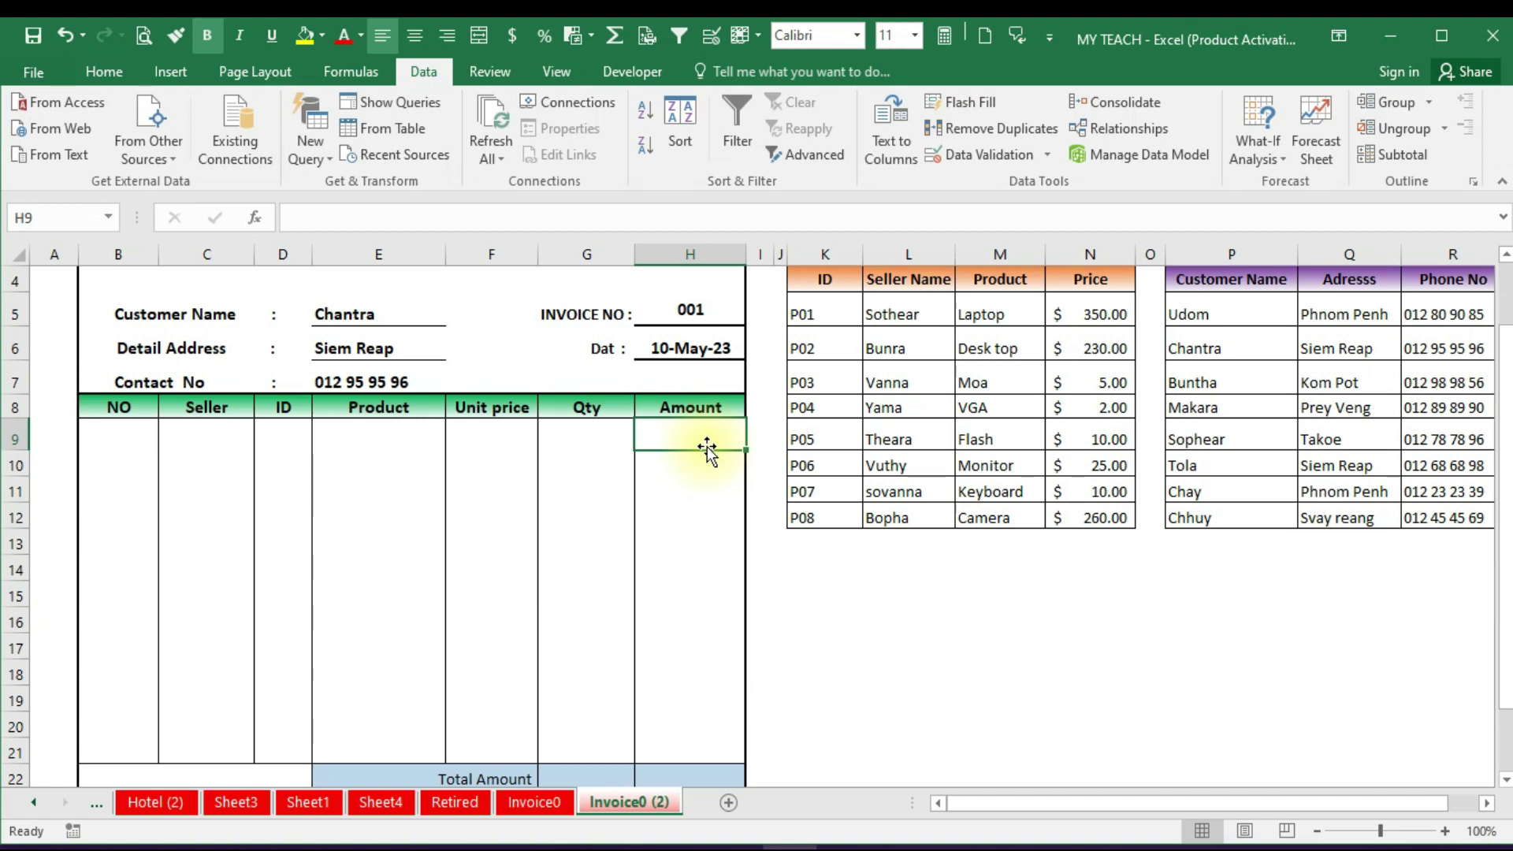
{"action": "left_click", "coordinate": [117, 441]}
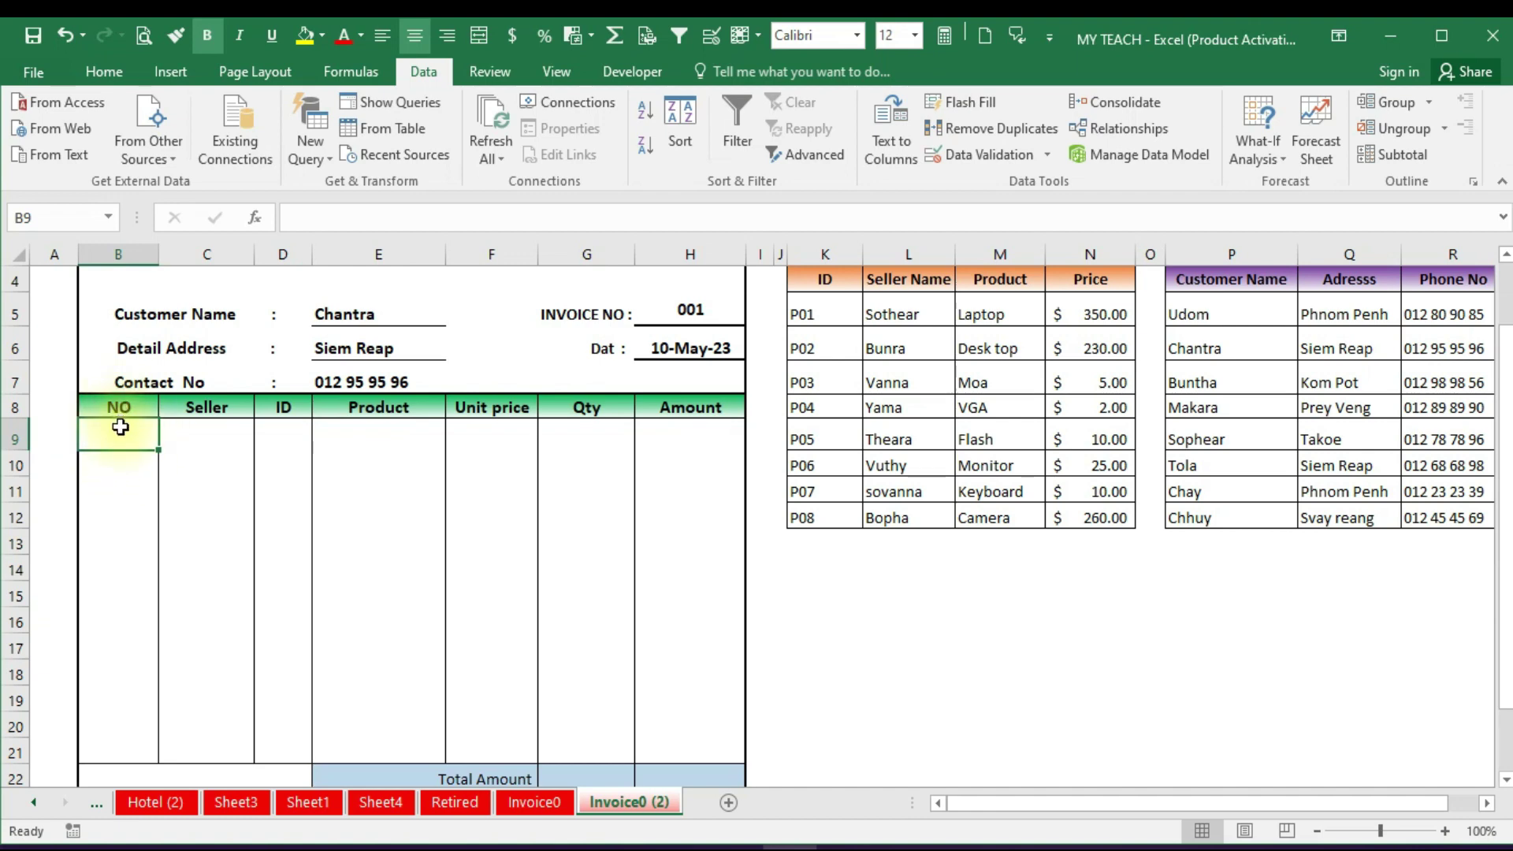
{"action": "left_click_drag", "start_coordinate": [120, 427], "coordinate": [121, 750]}
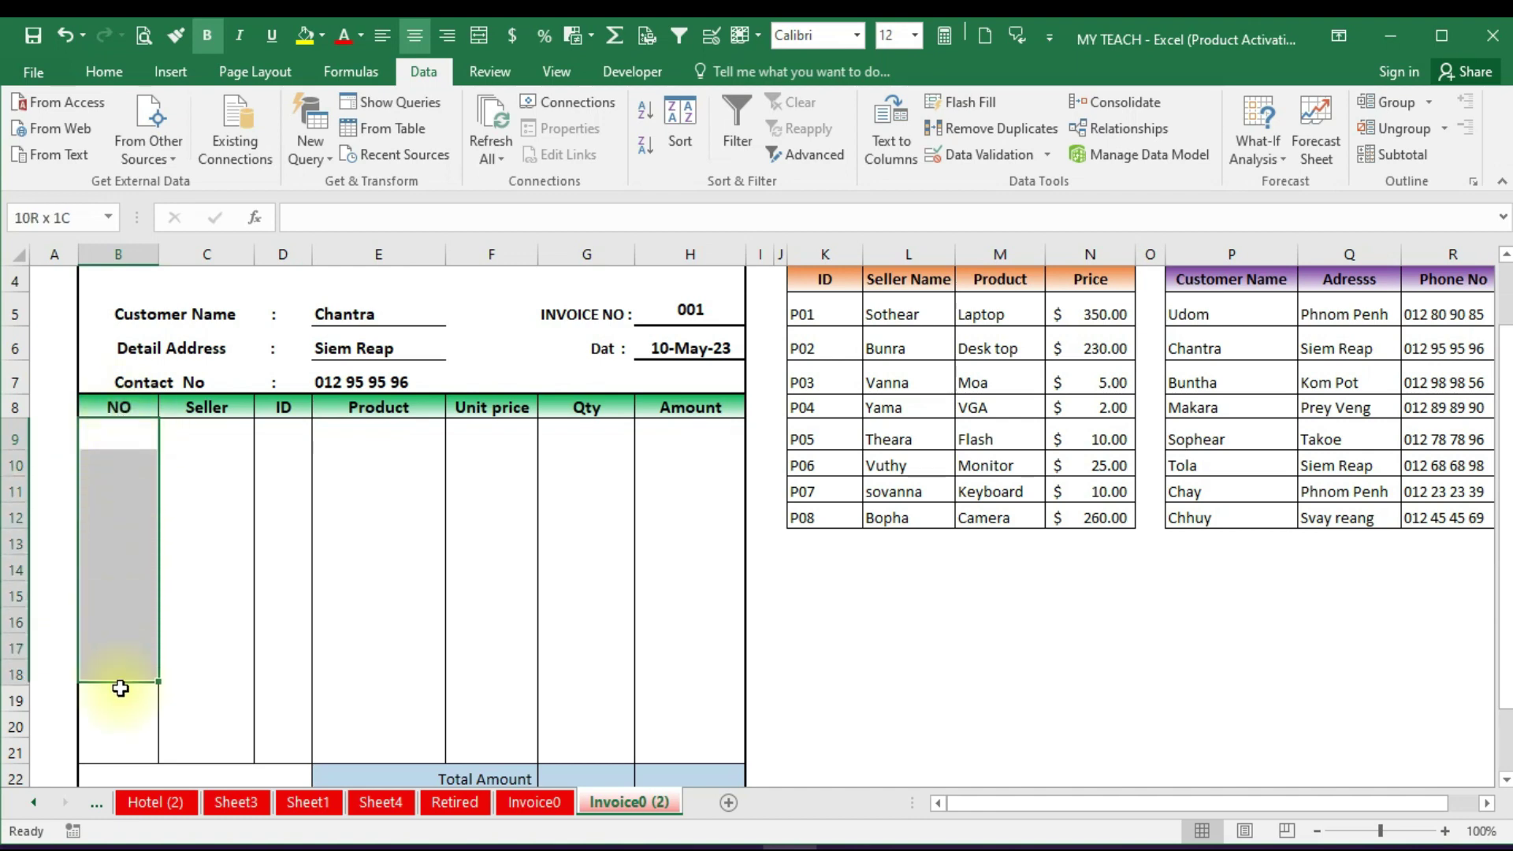
{"action": "left_click", "coordinate": [116, 436]}
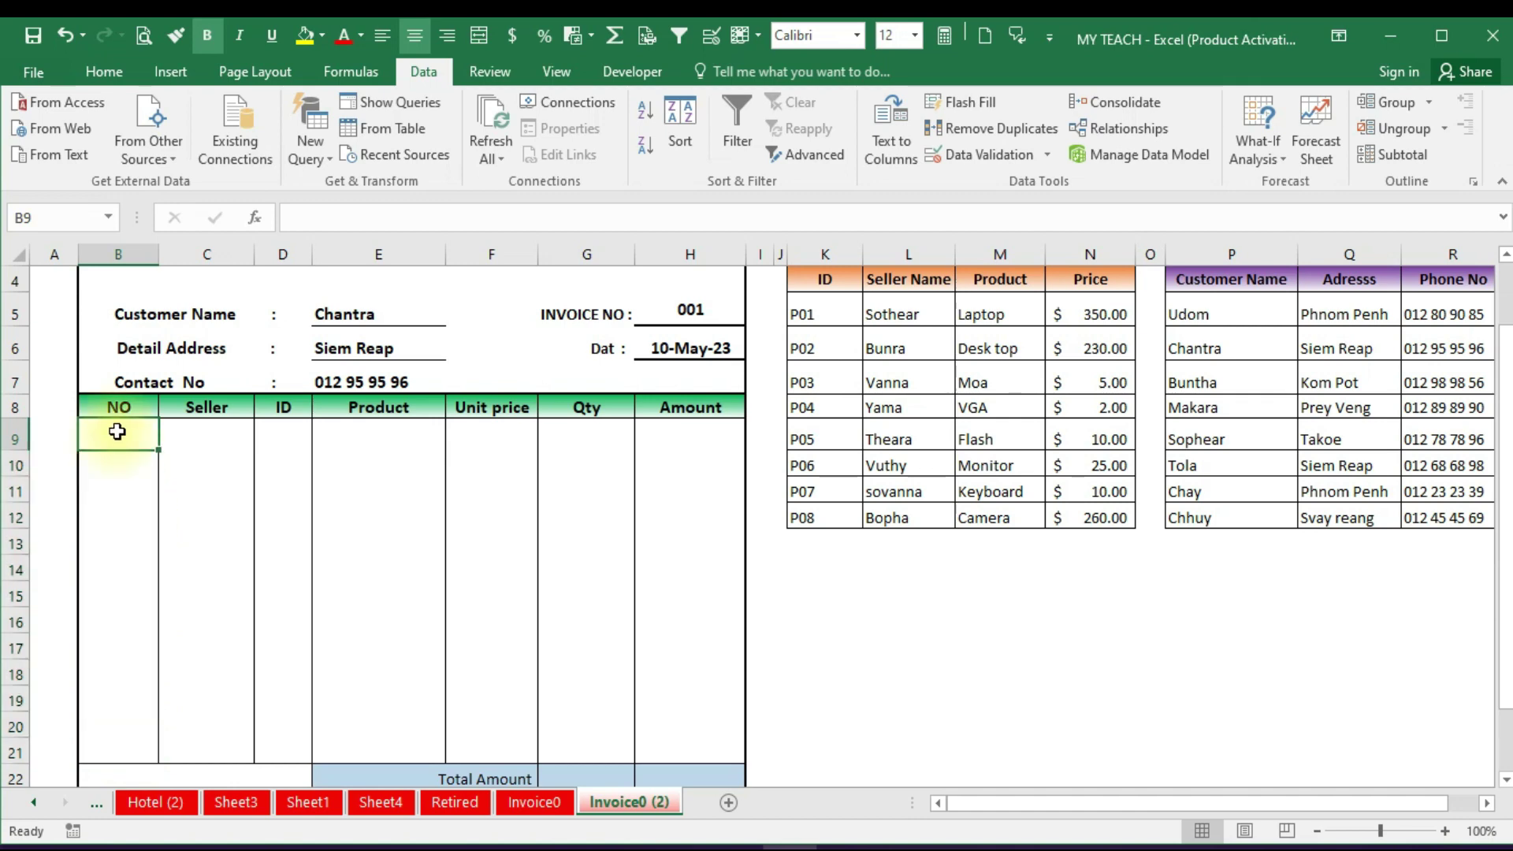
{"action": "left_click", "coordinate": [198, 430]}
{"action": "left_click", "coordinate": [117, 432]}
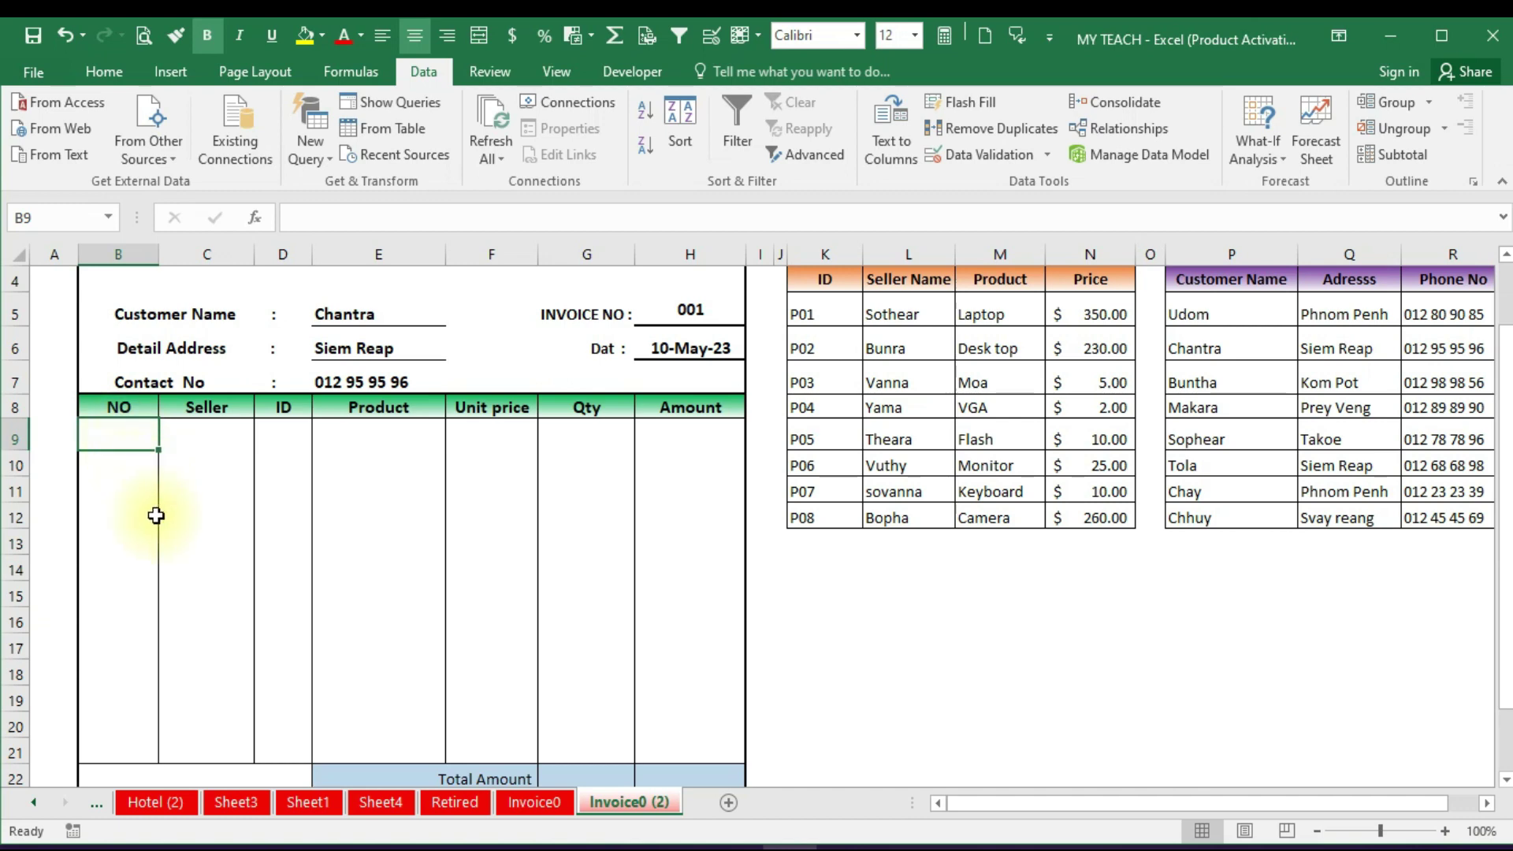
{"action": "left_click", "coordinate": [134, 538]}
{"action": "left_click_drag", "start_coordinate": [127, 426], "coordinate": [120, 722]}
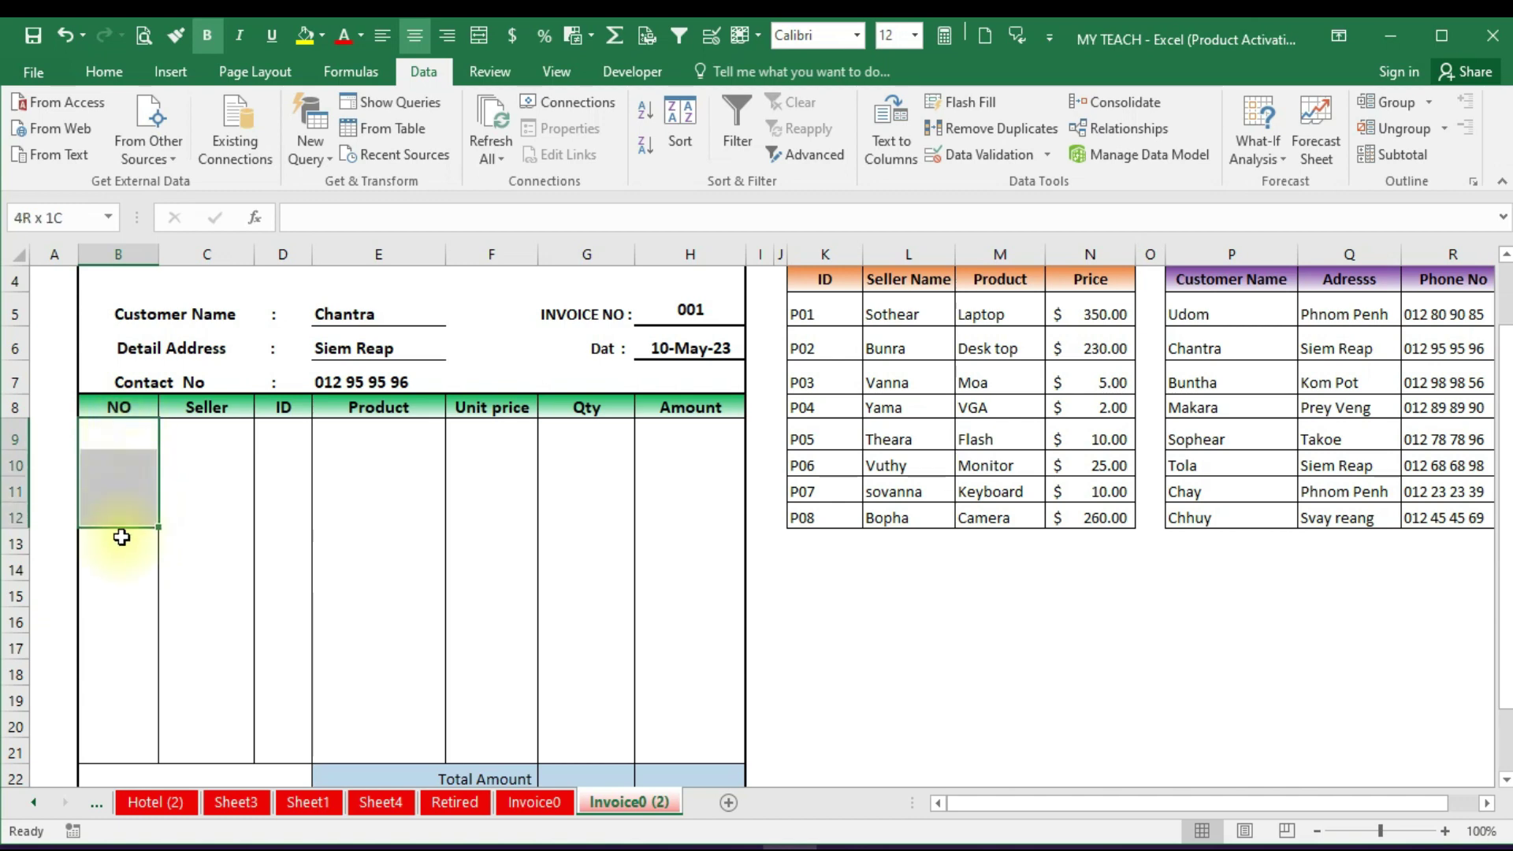
{"action": "left_click", "coordinate": [127, 433]}
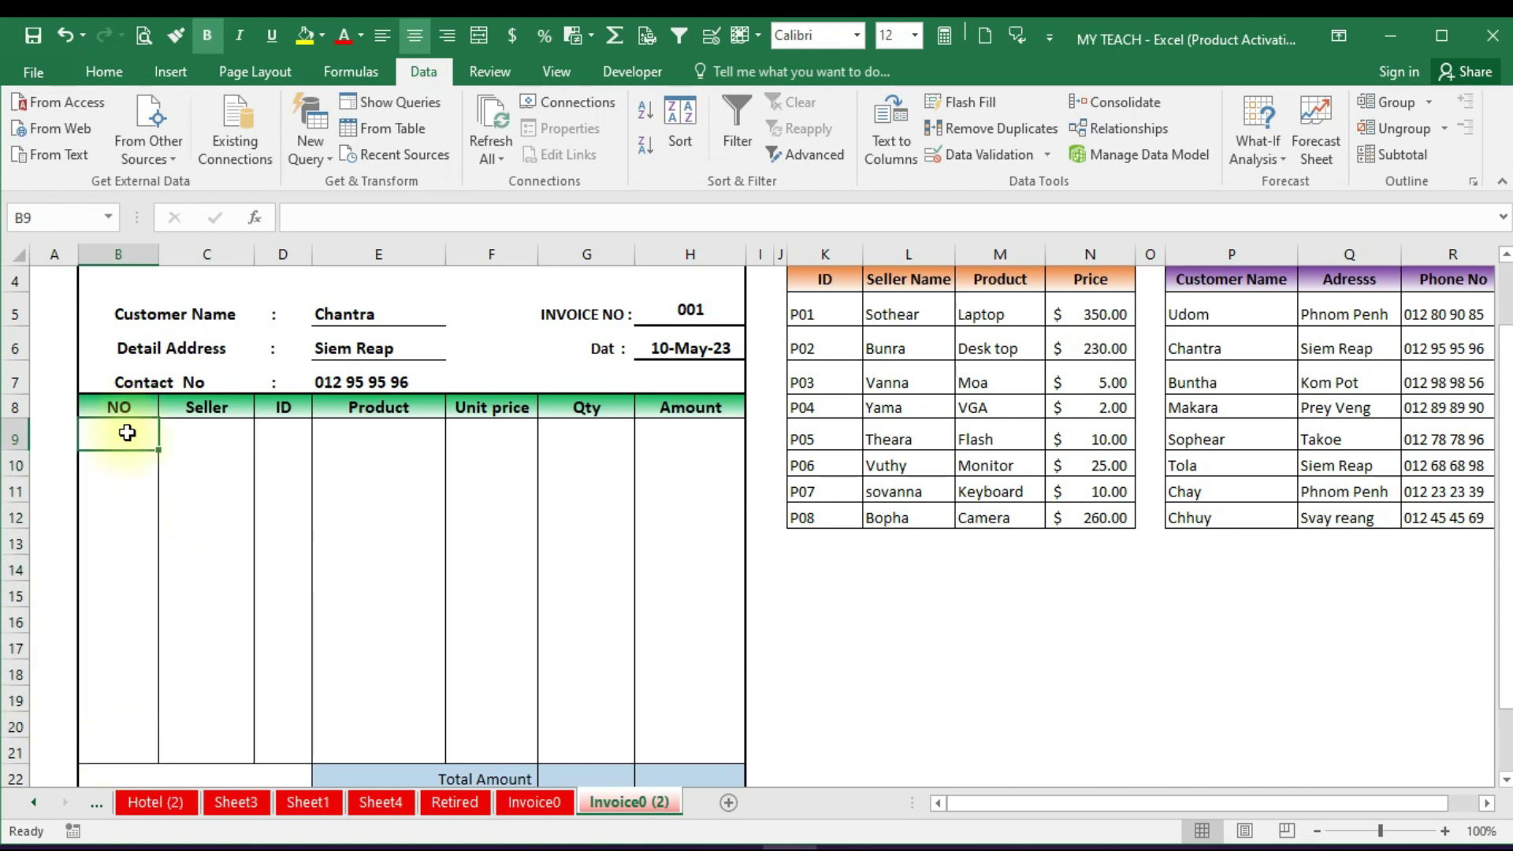
Enter =IF(C9=0,"",1) in B9 so the row number appears only when C9 has a Seller
{"action": "type", "text": "="}
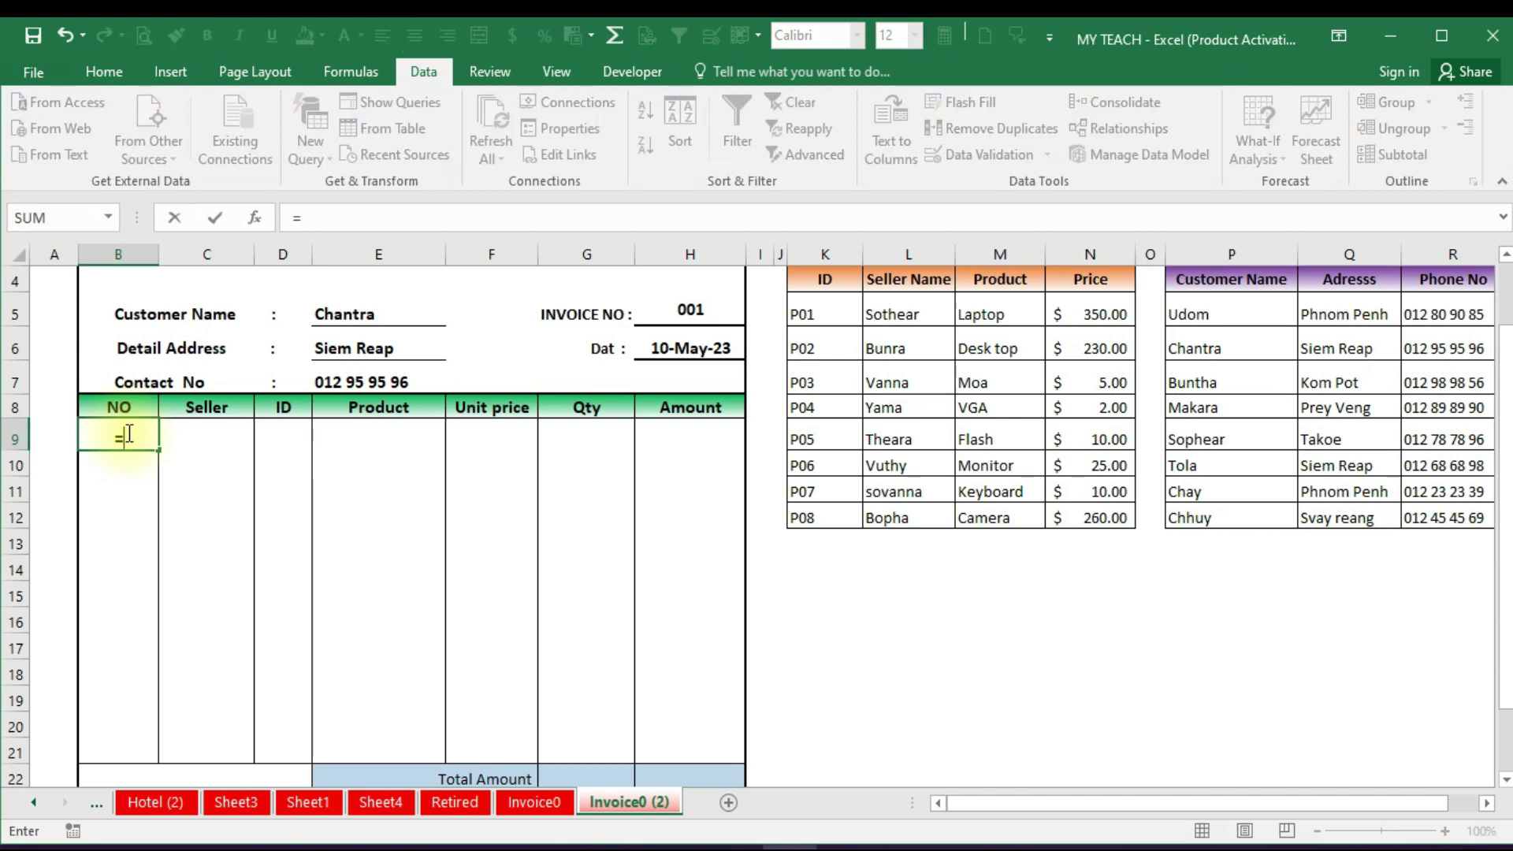
{"action": "type", "text": "if"}
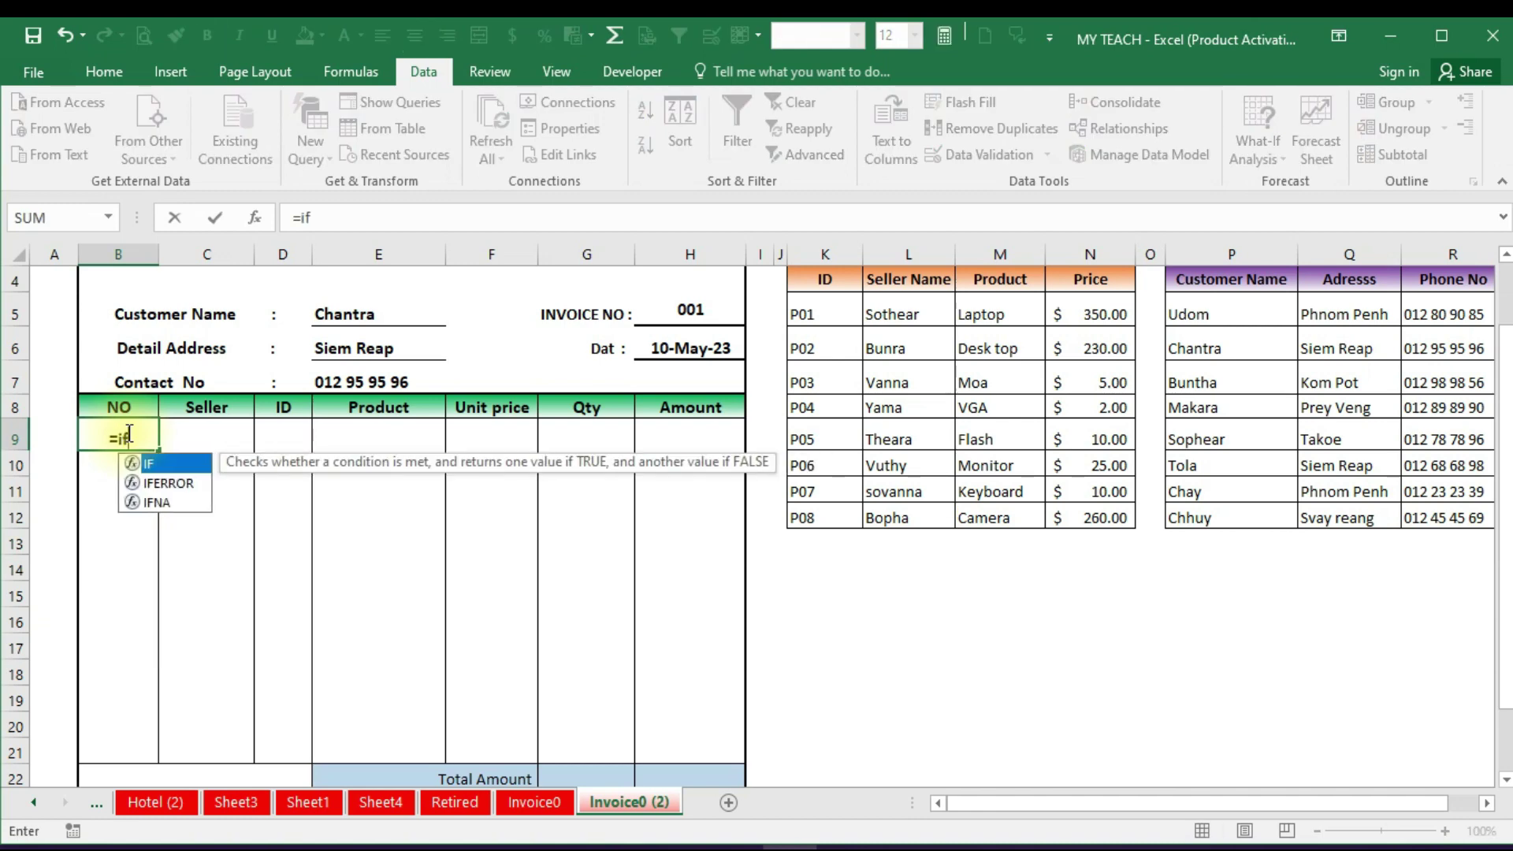
{"action": "type", "text": "("}
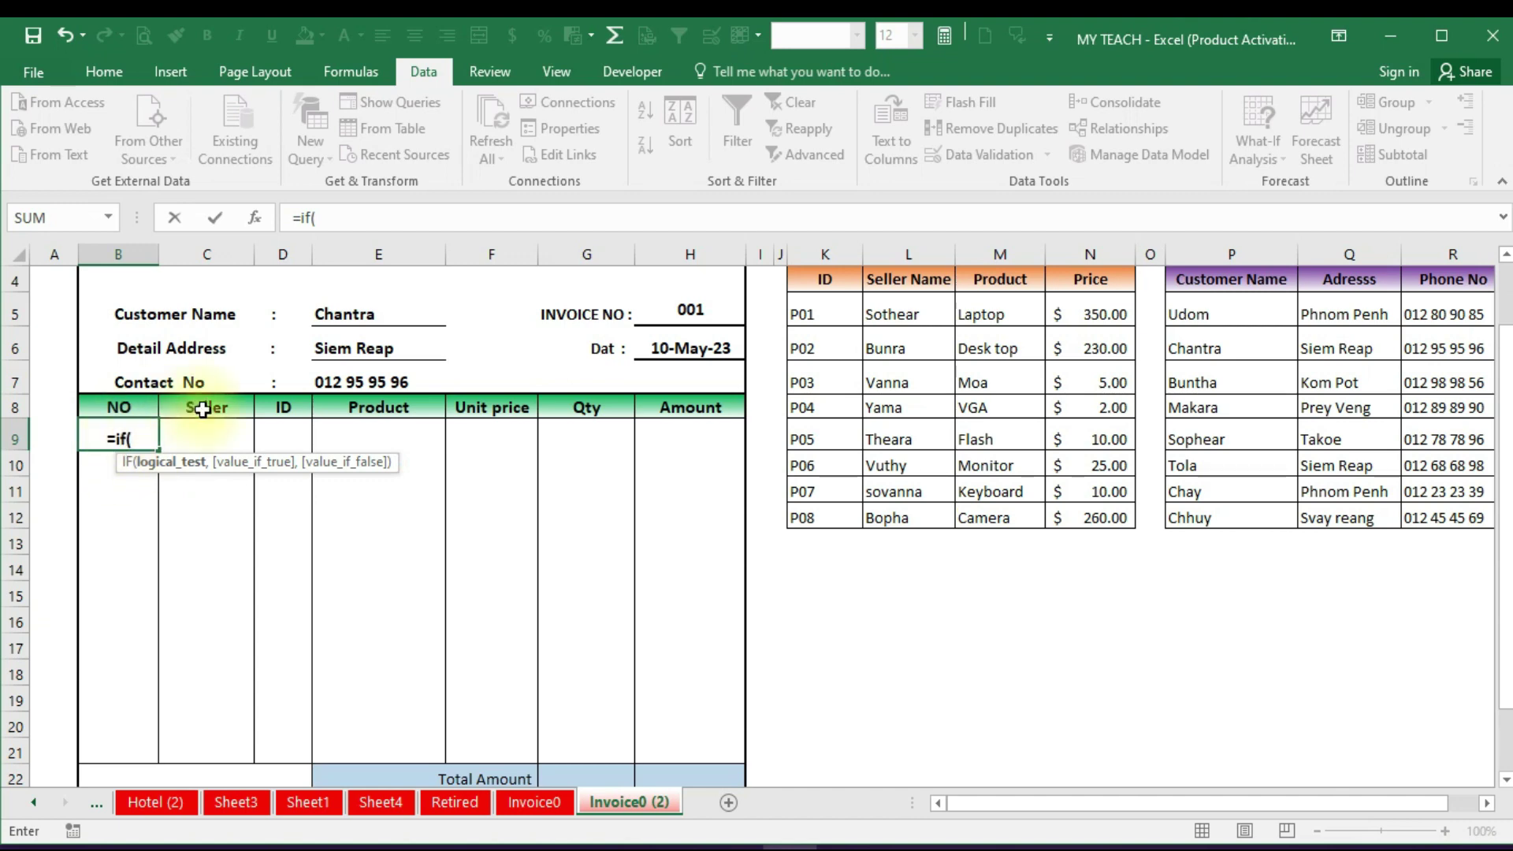
{"action": "left_click", "coordinate": [216, 439]}
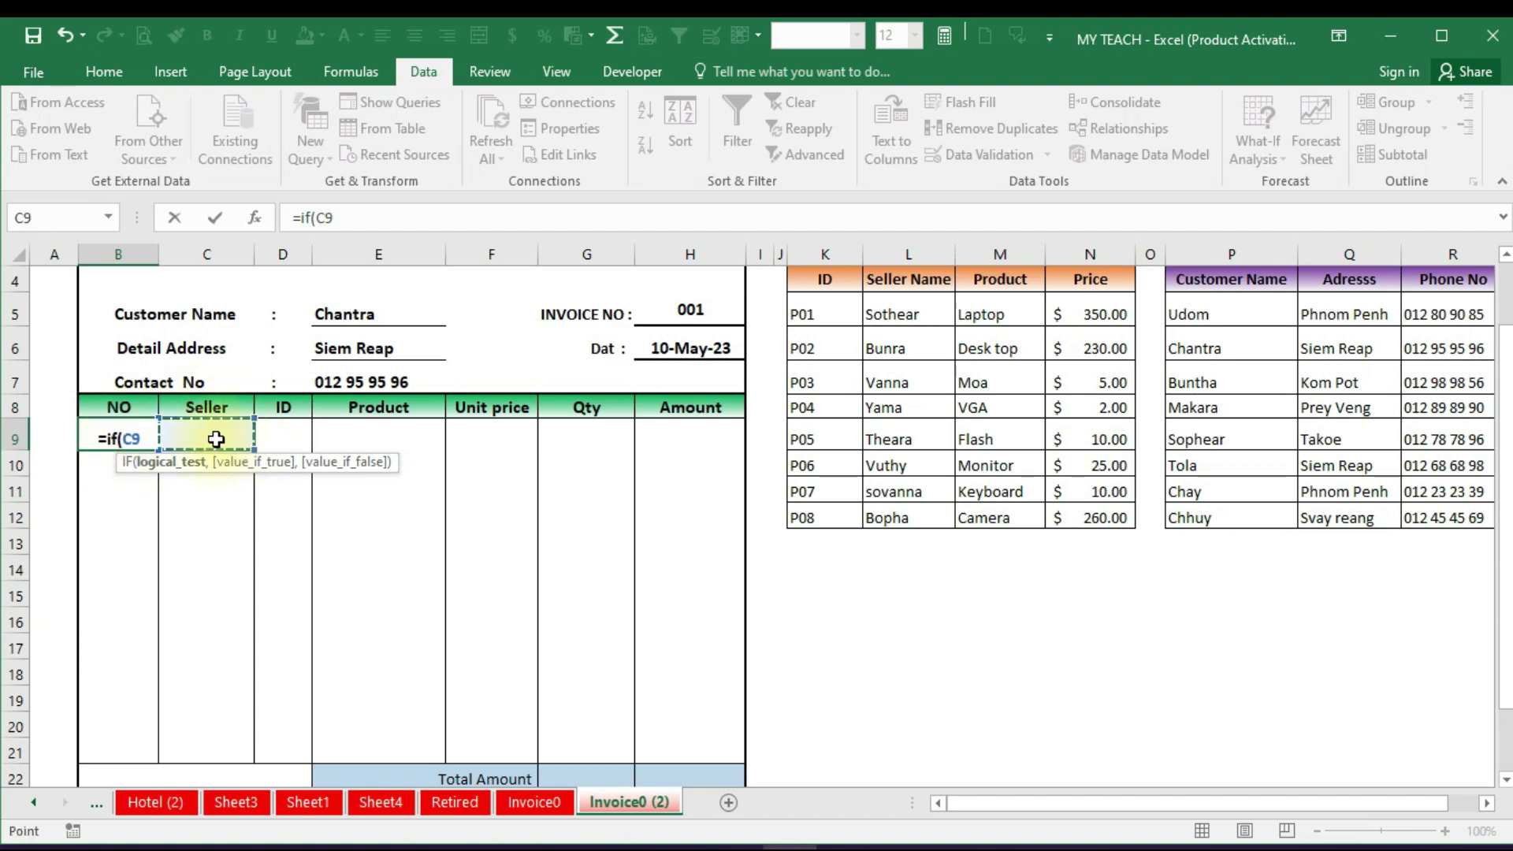
{"action": "type", "text": "="}
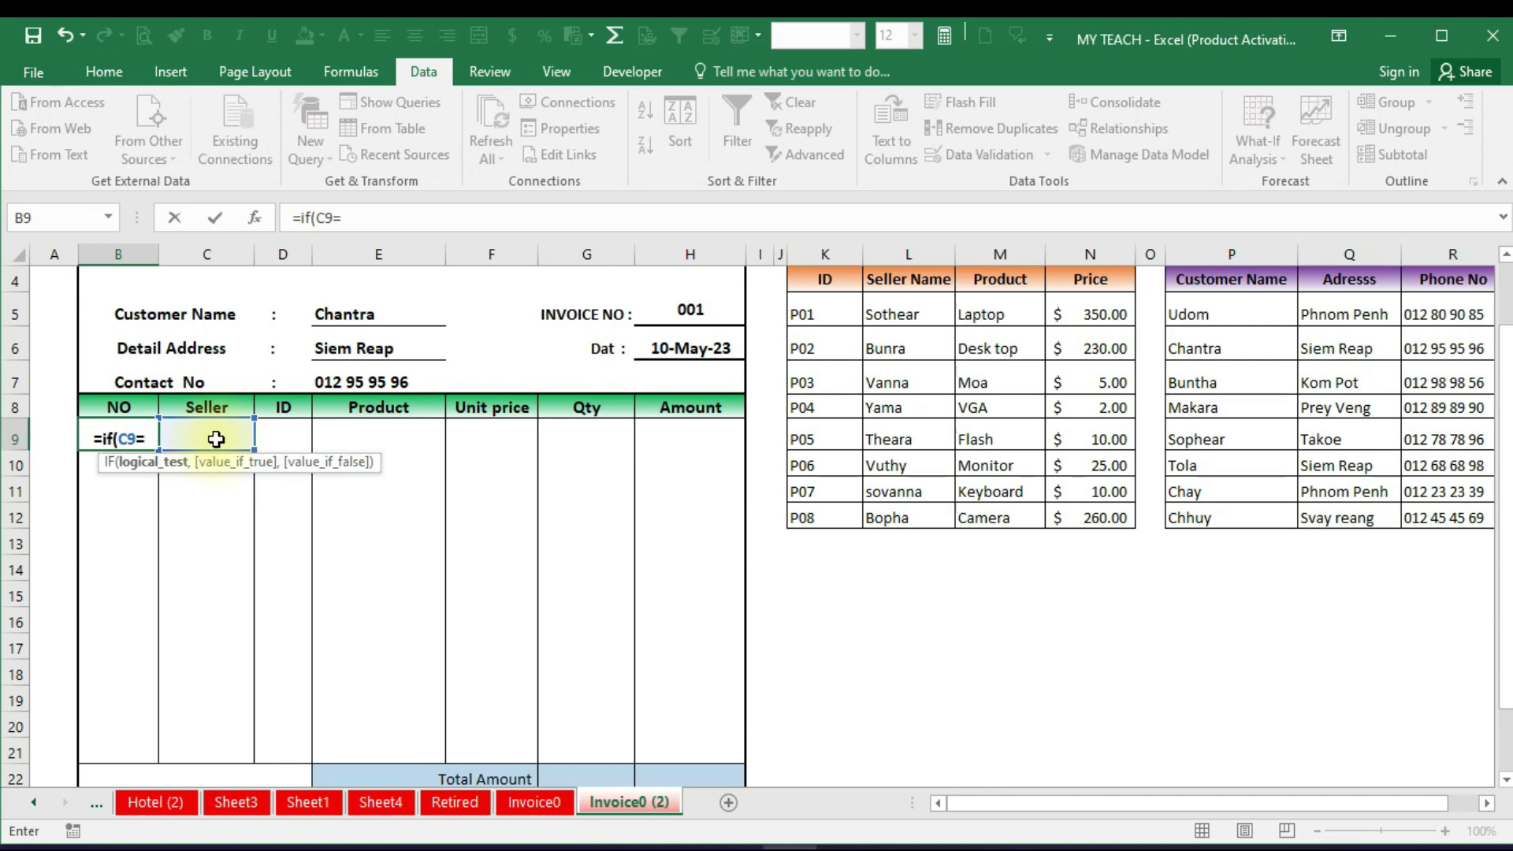
{"action": "type", "text": "0,"}
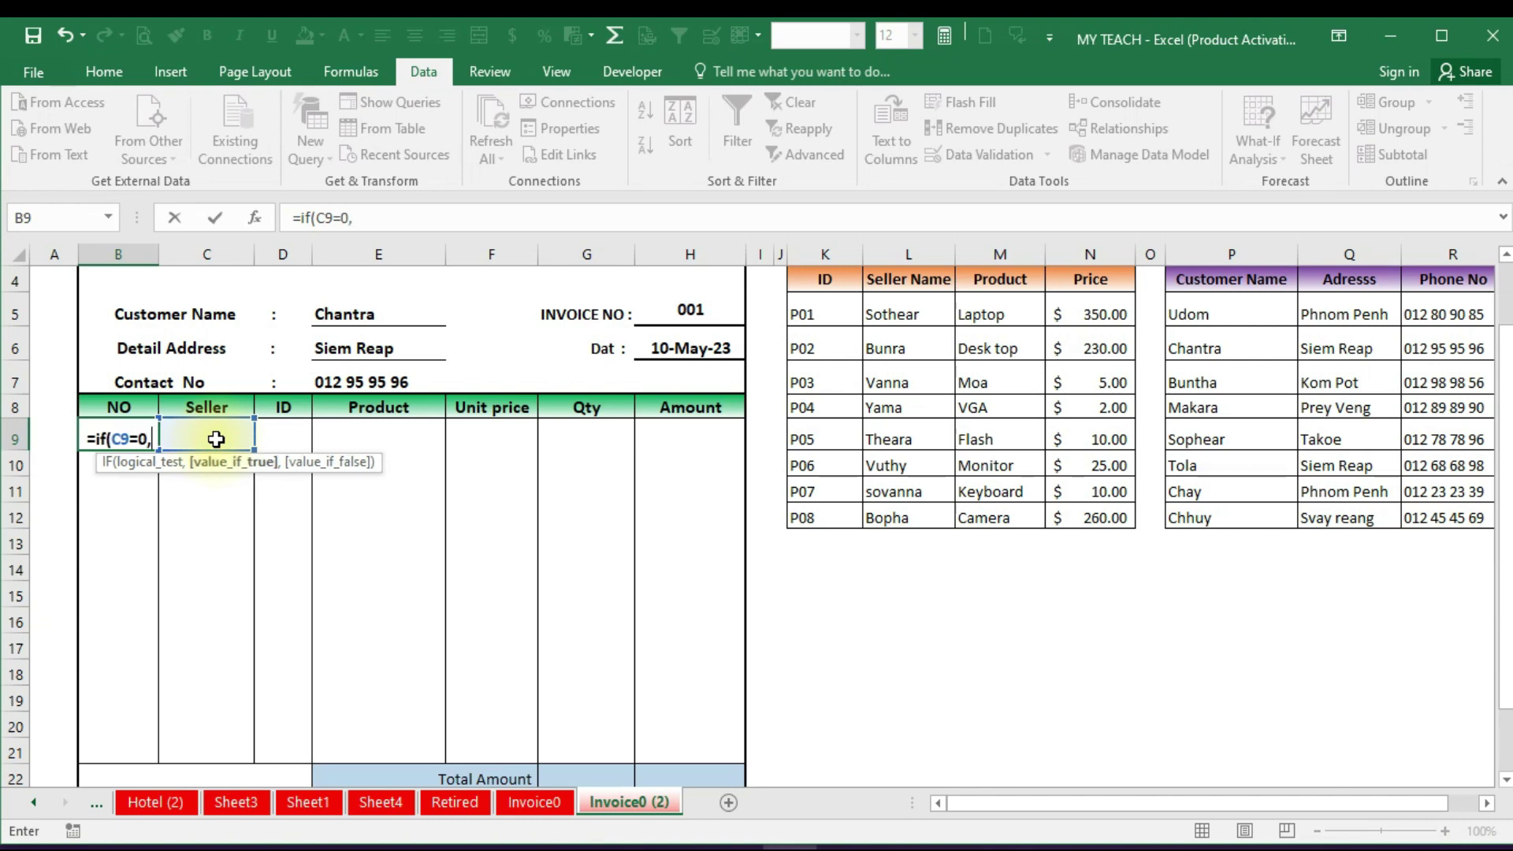
{"action": "type", "text": "\""}
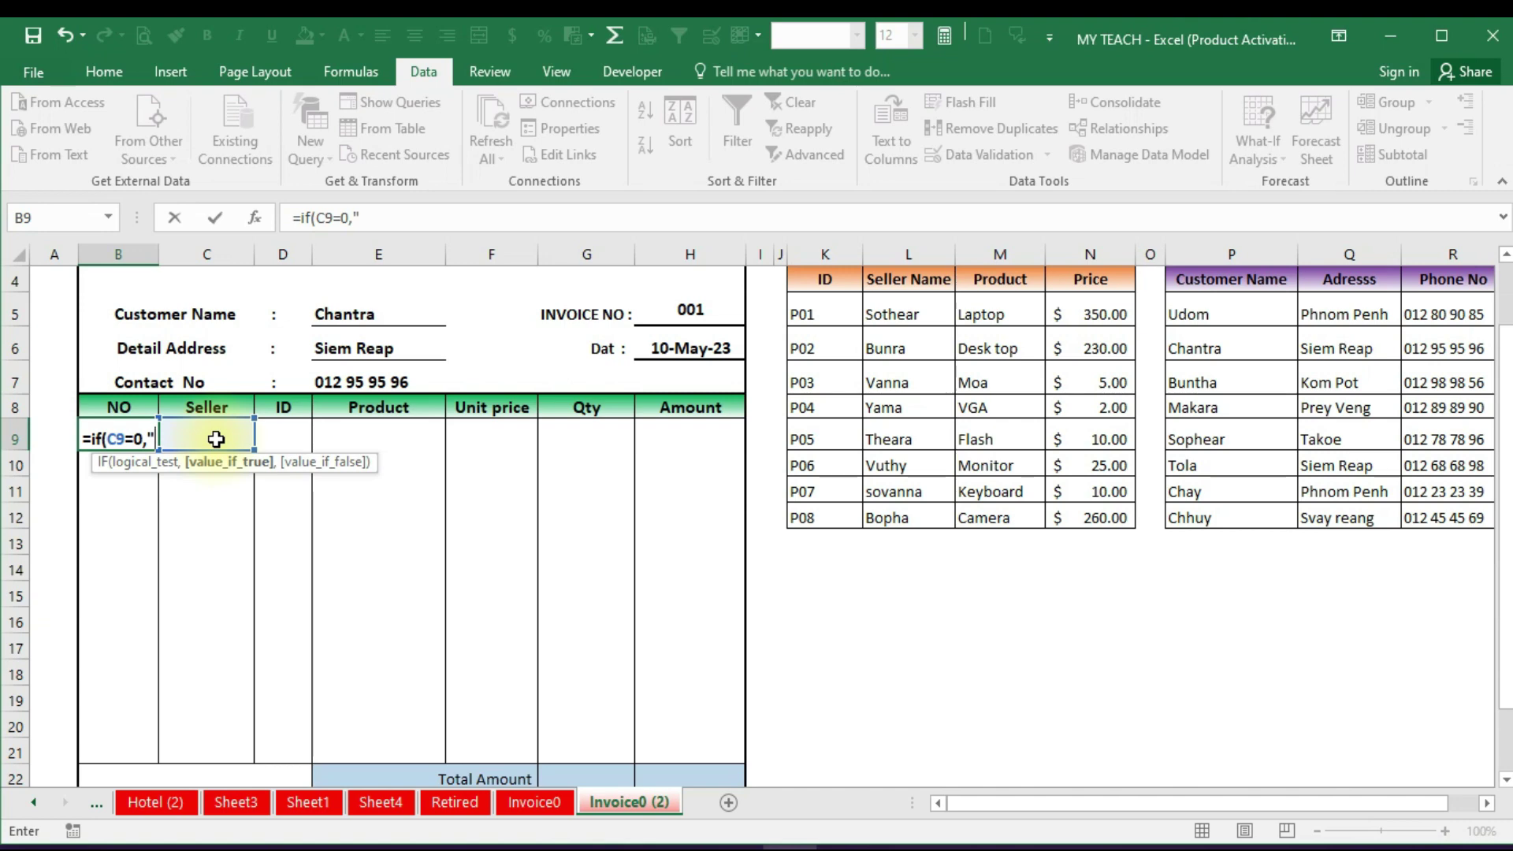
{"action": "type", "text": "\""}
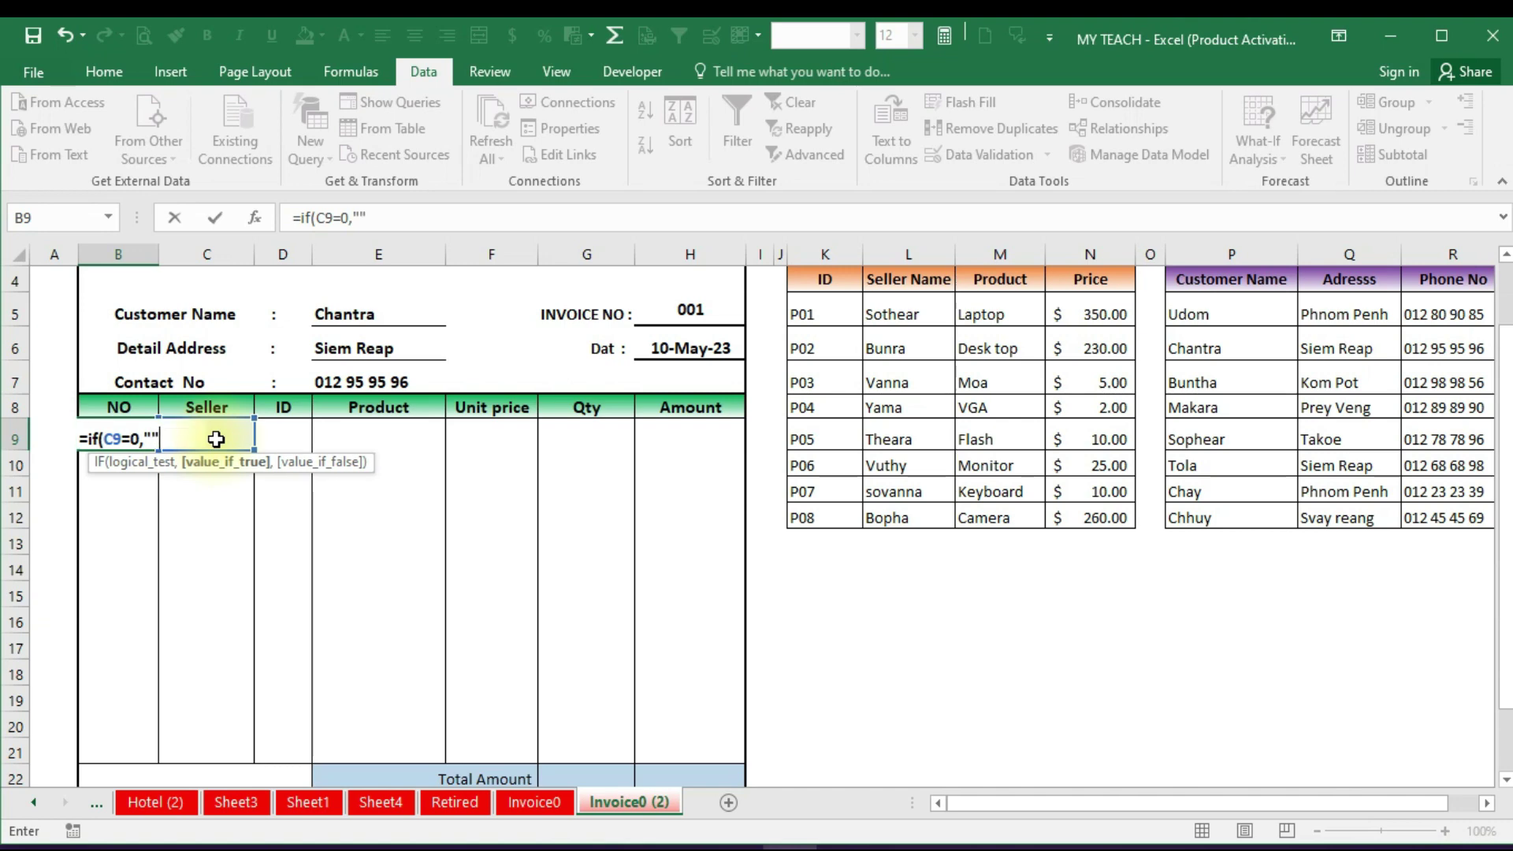
{"action": "type", "text": ","}
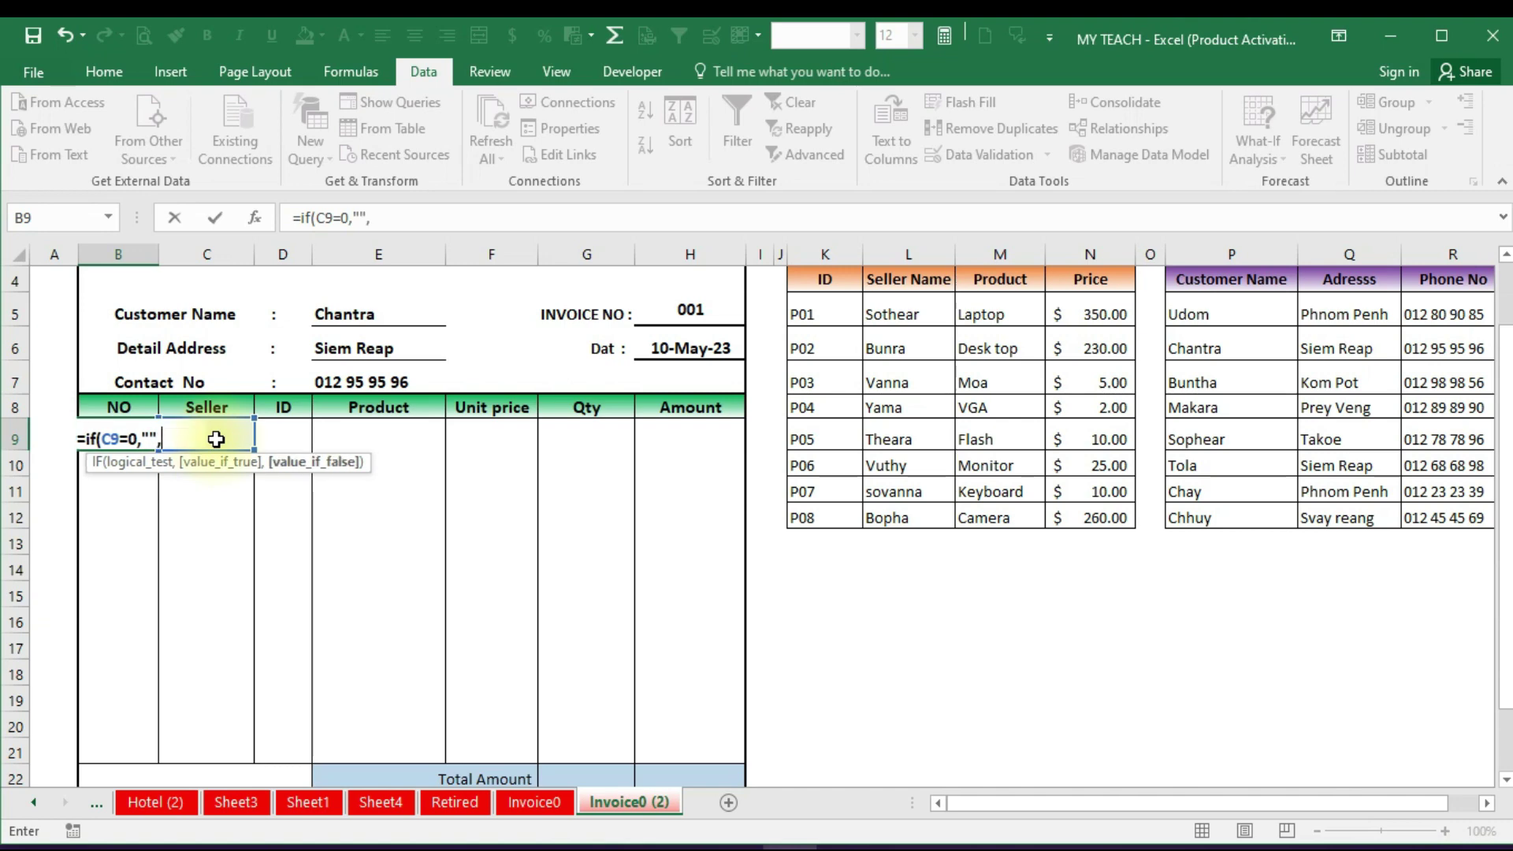
{"action": "type", "text": "1"}
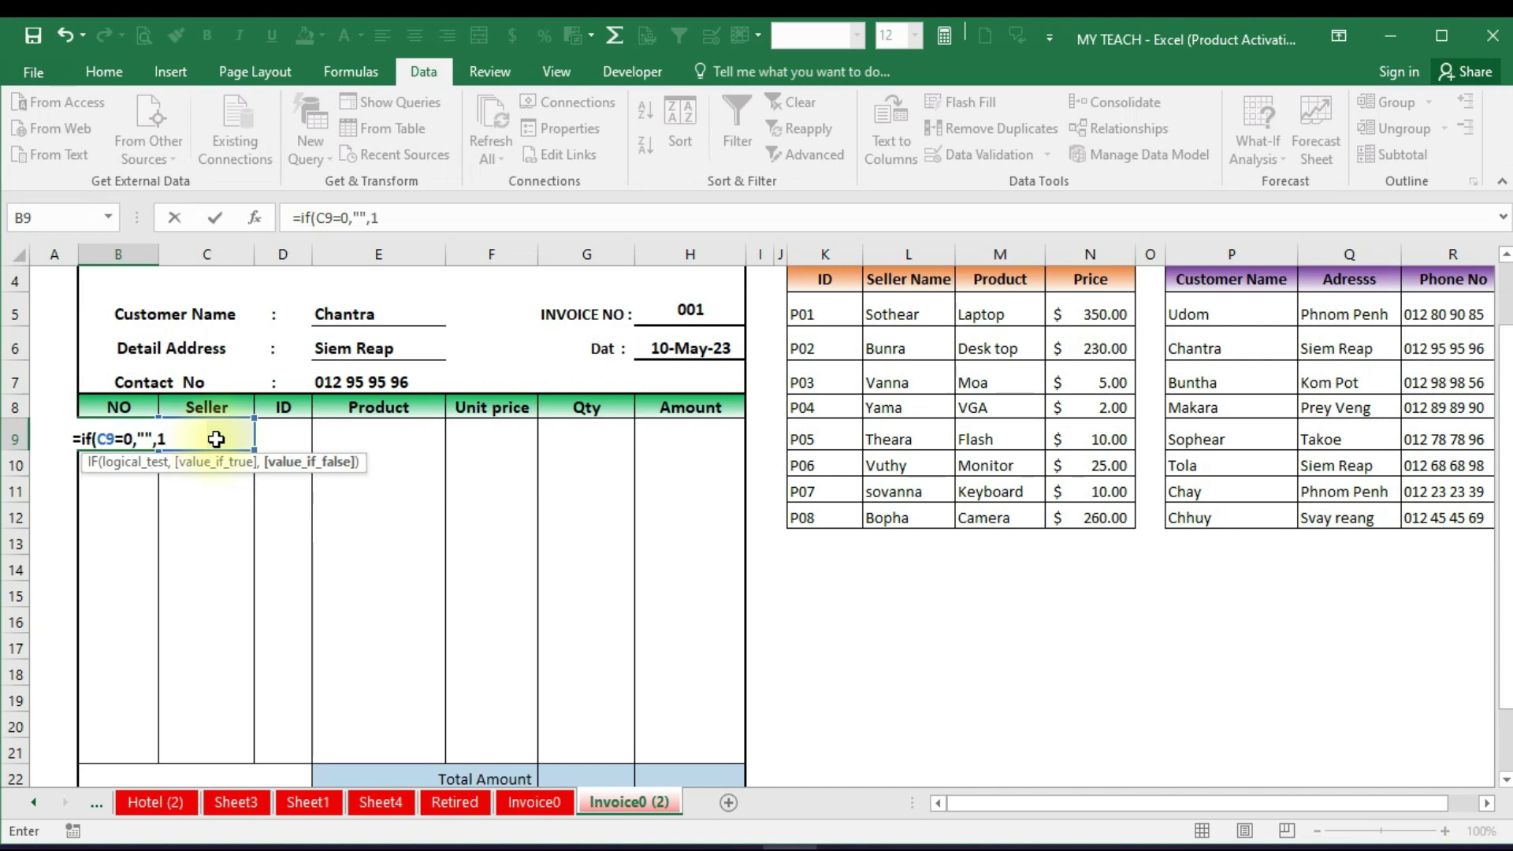
{"action": "type", "text": ")"}
{"action": "key", "text": "Return"}
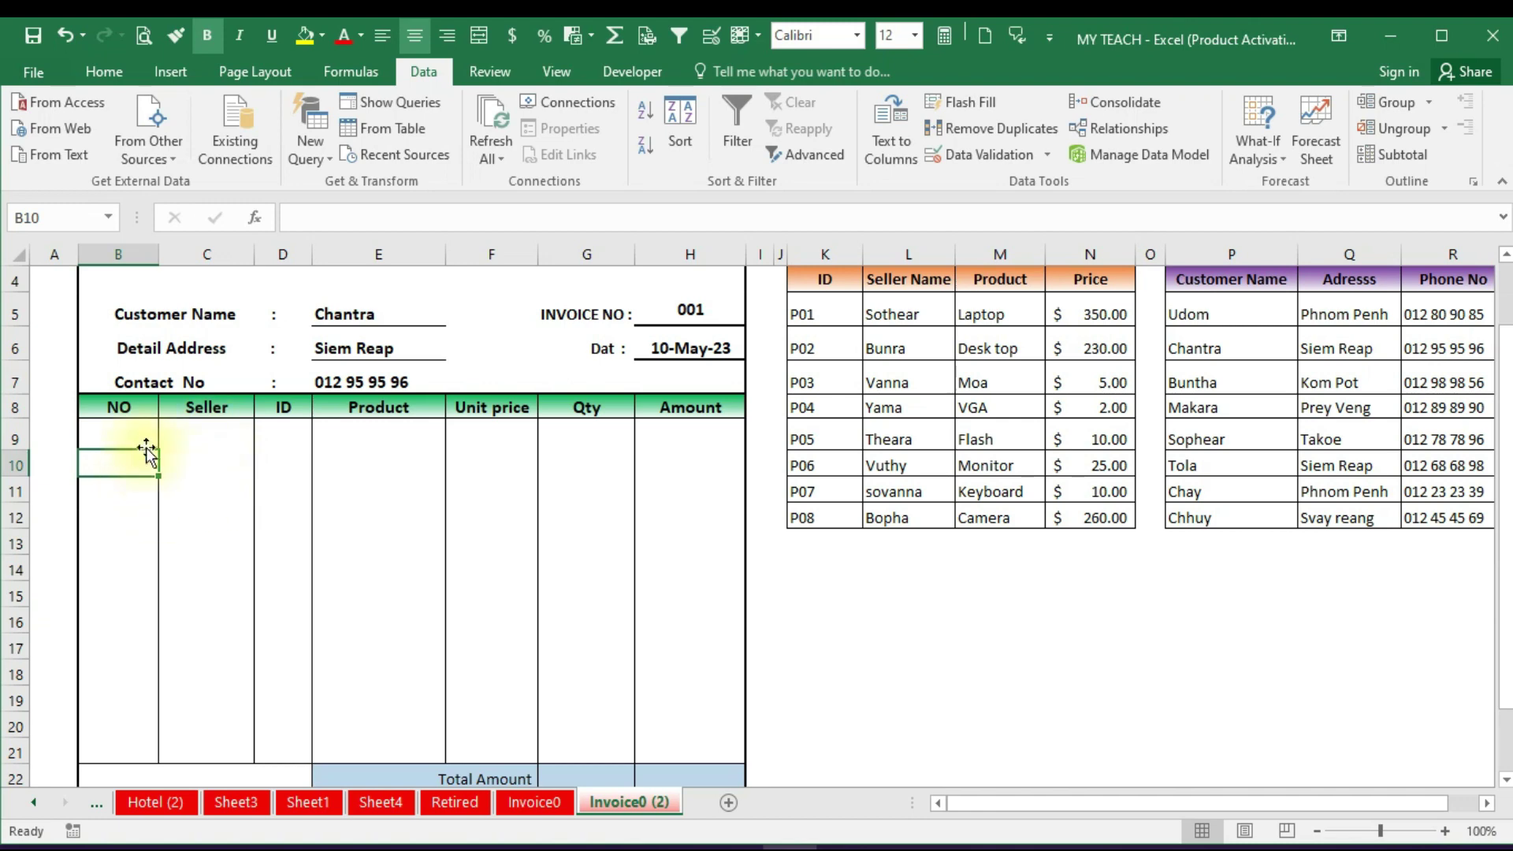
{"action": "left_click", "coordinate": [143, 432]}
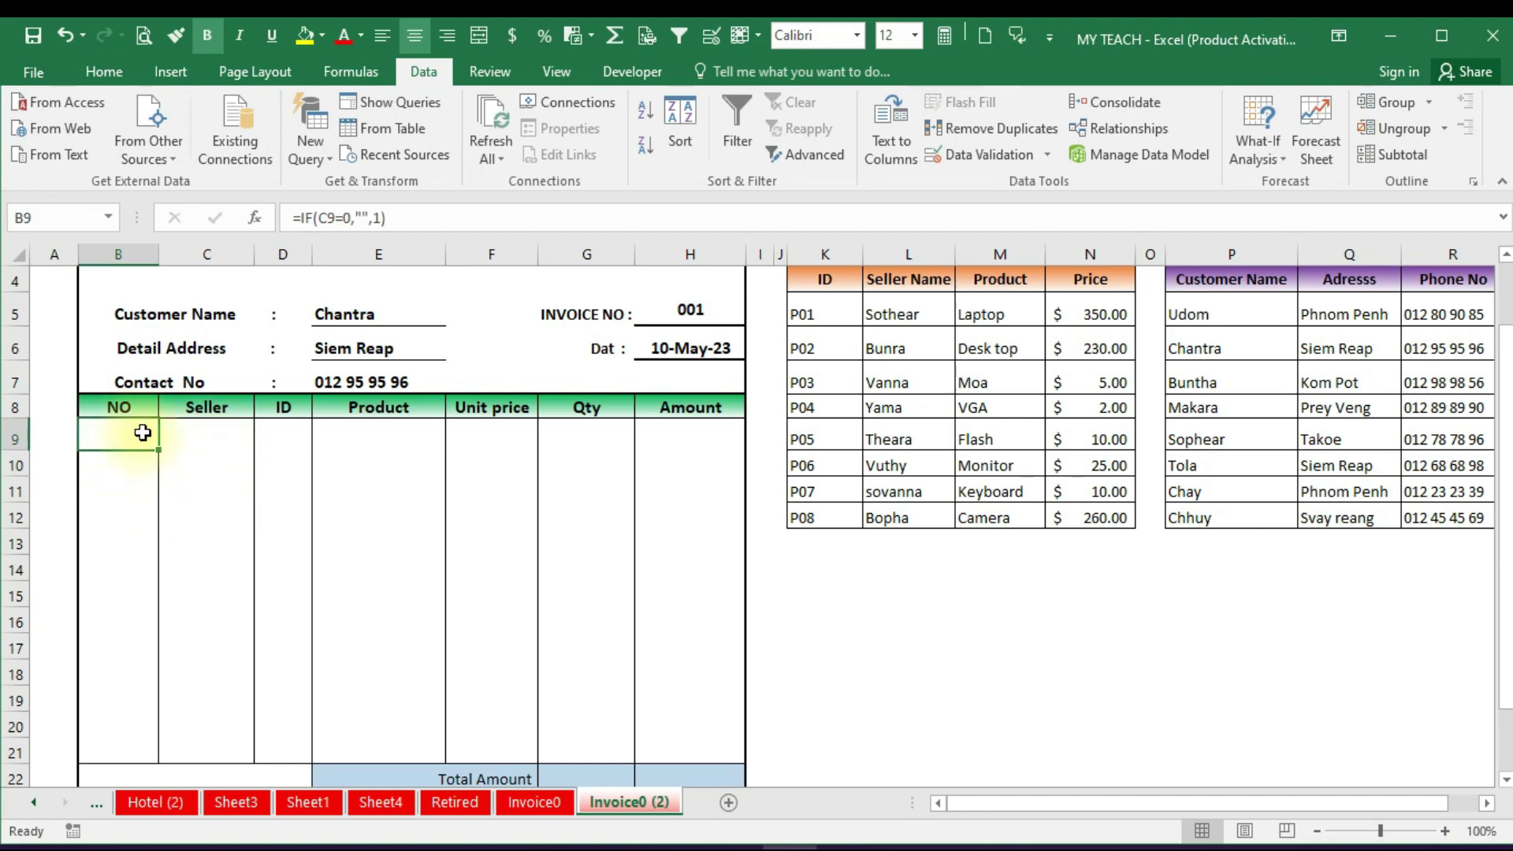
{"action": "left_click", "coordinate": [117, 468]}
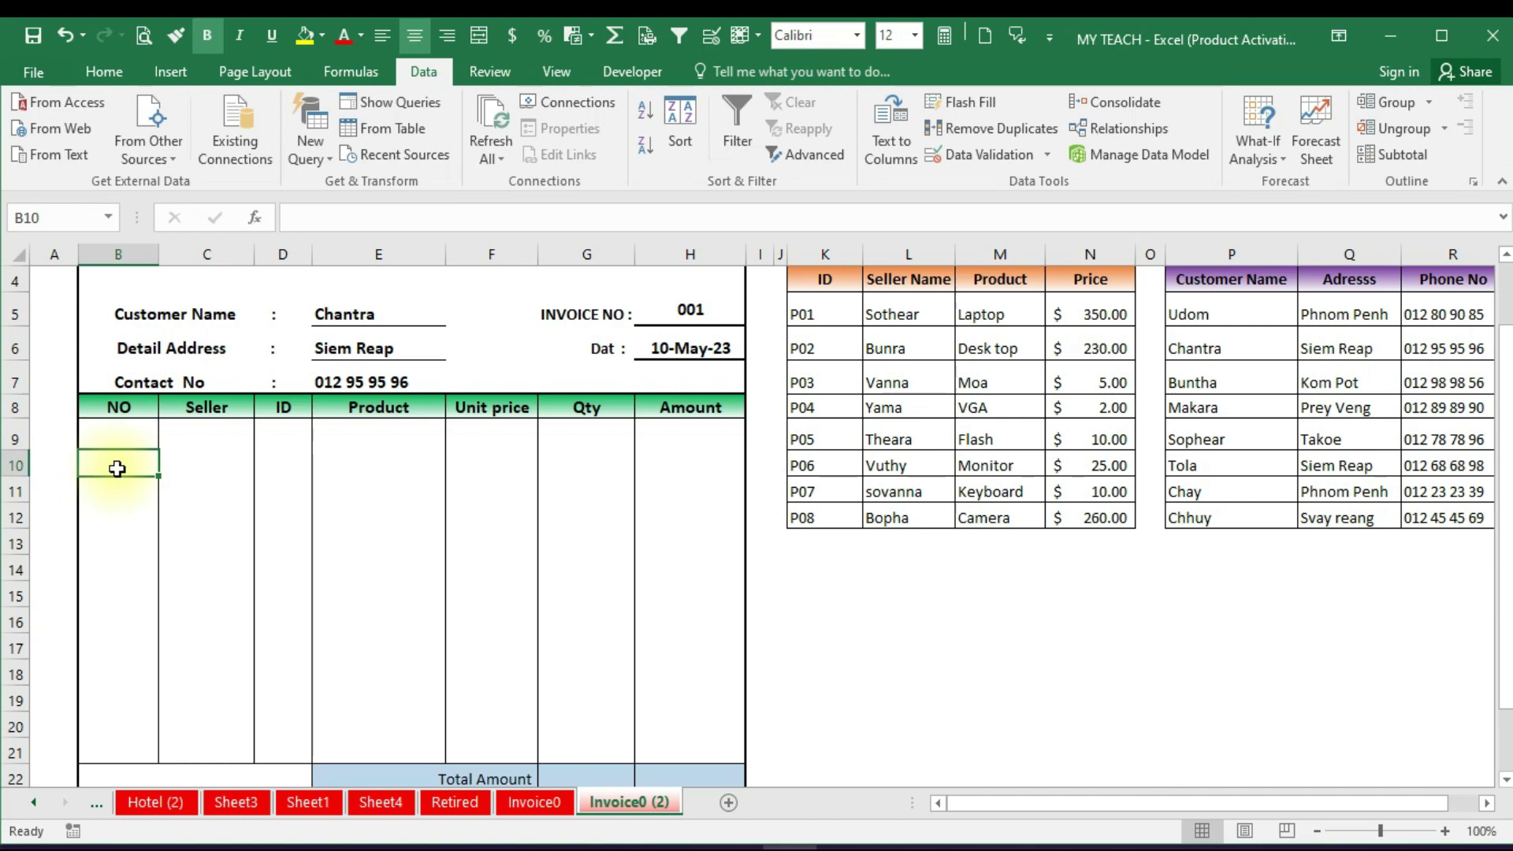
Enter =IF(C10=0,"",B9+1) in B10 so it numbers one past B9 unless C10 is empty
{"action": "type", "text": "="}
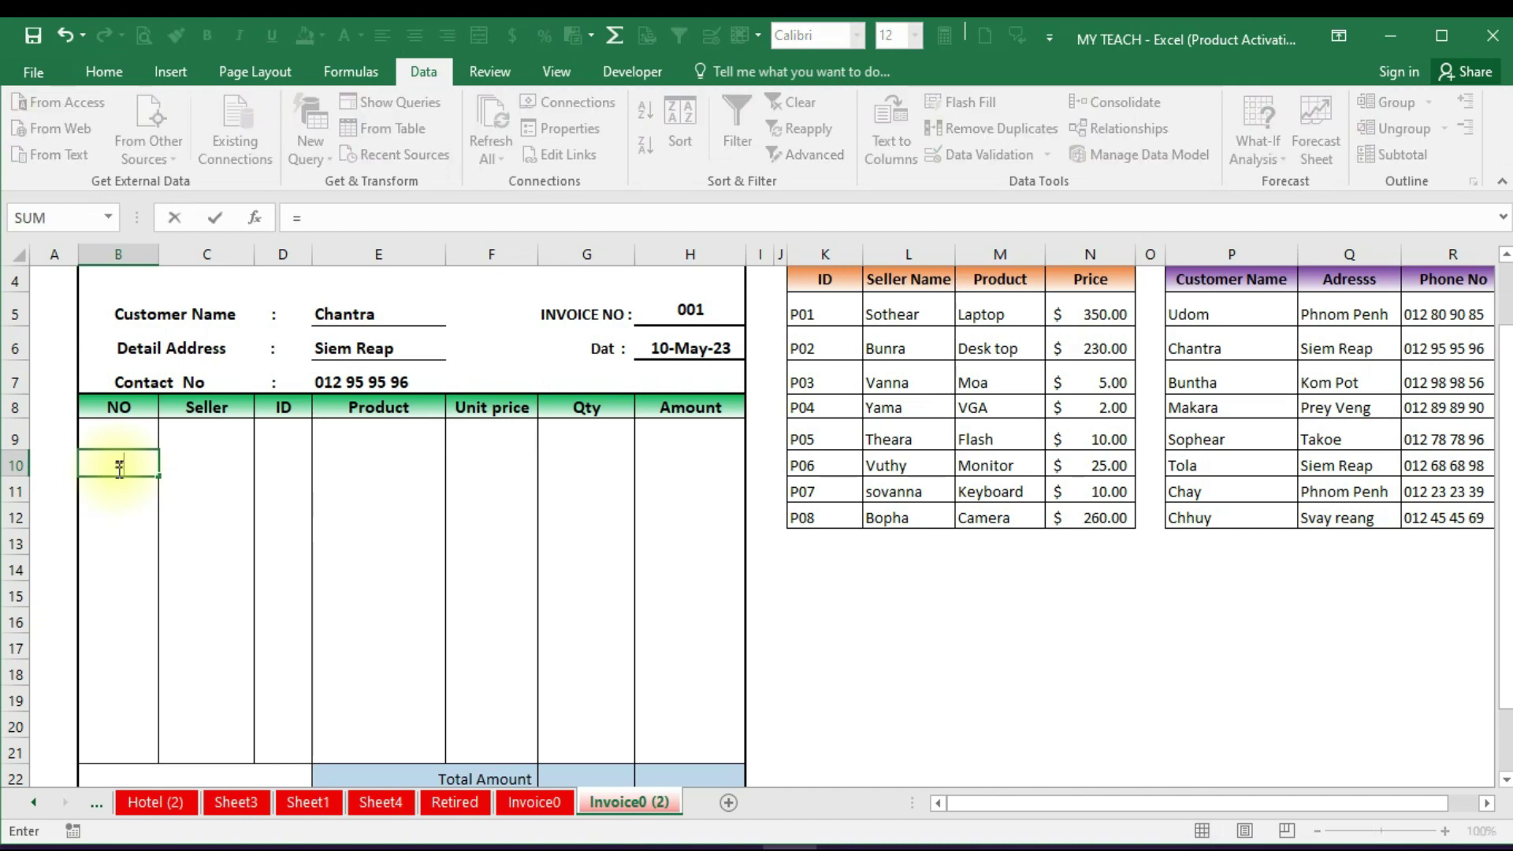
{"action": "type", "text": "if"}
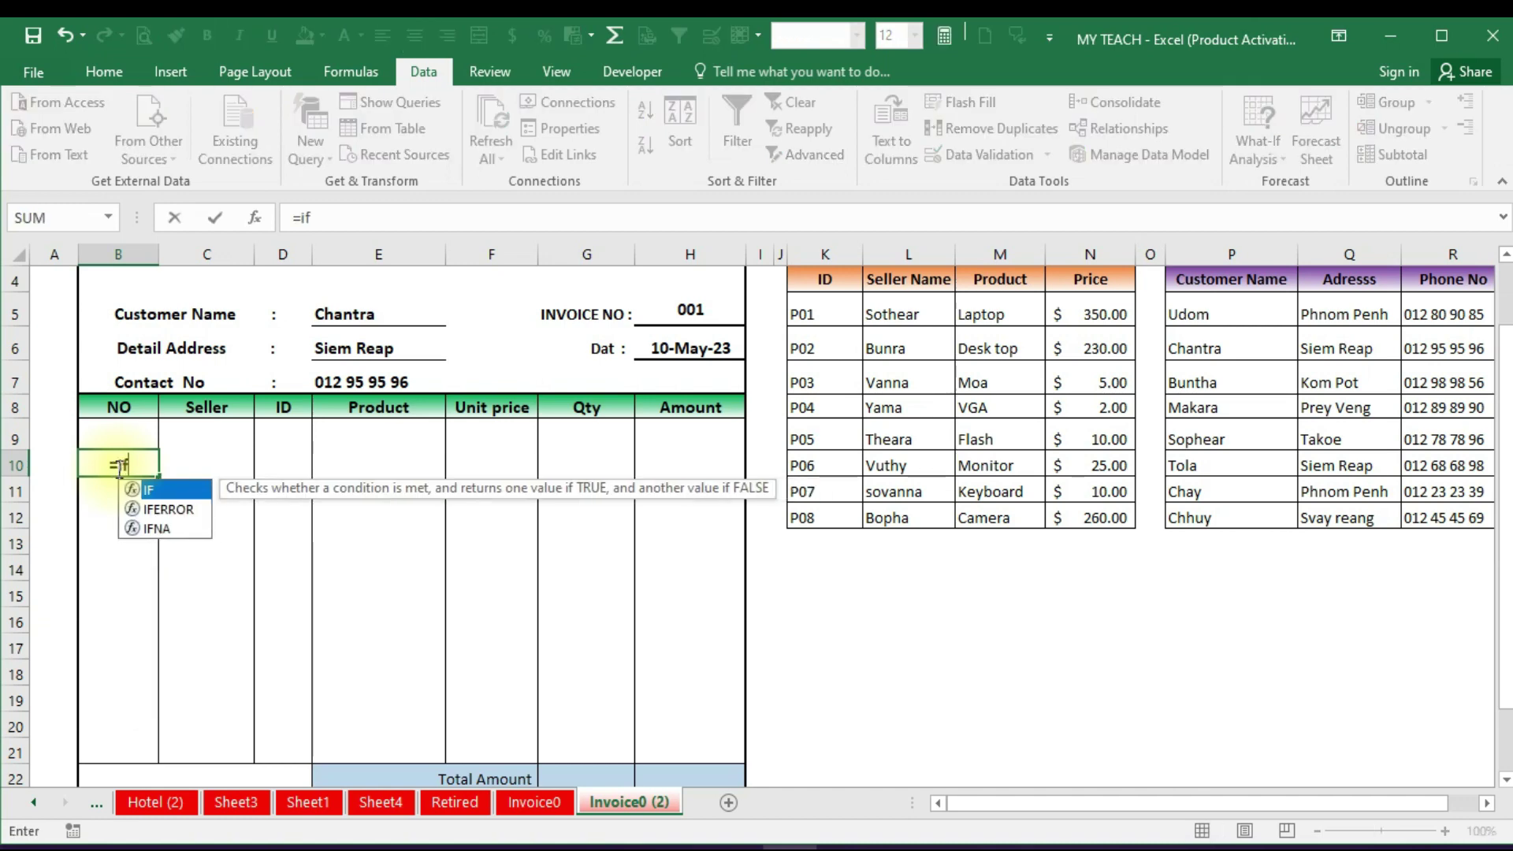
{"action": "type", "text": "("}
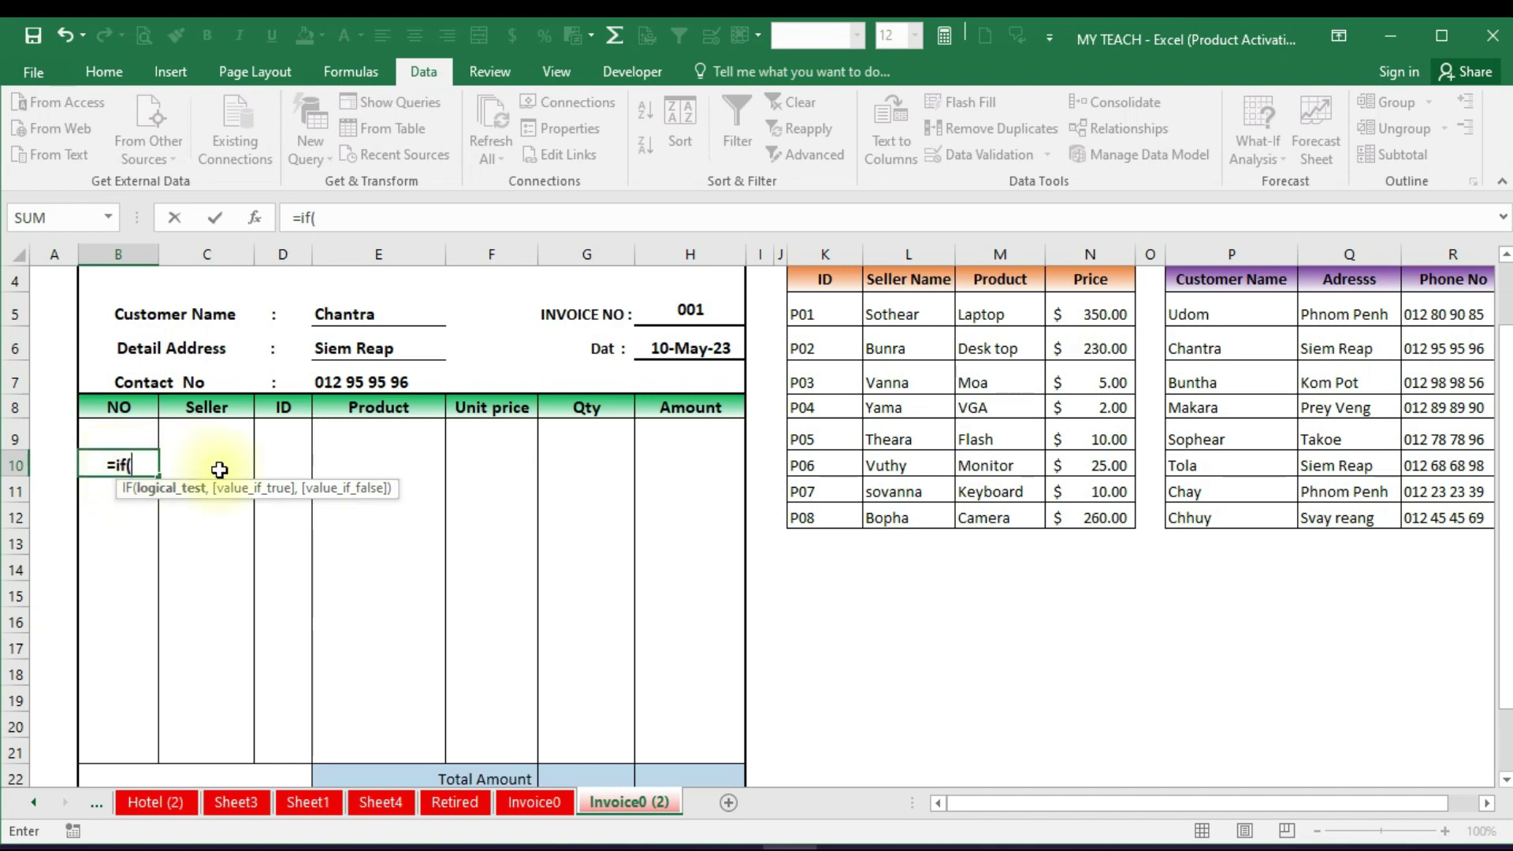
{"action": "left_click", "coordinate": [209, 469]}
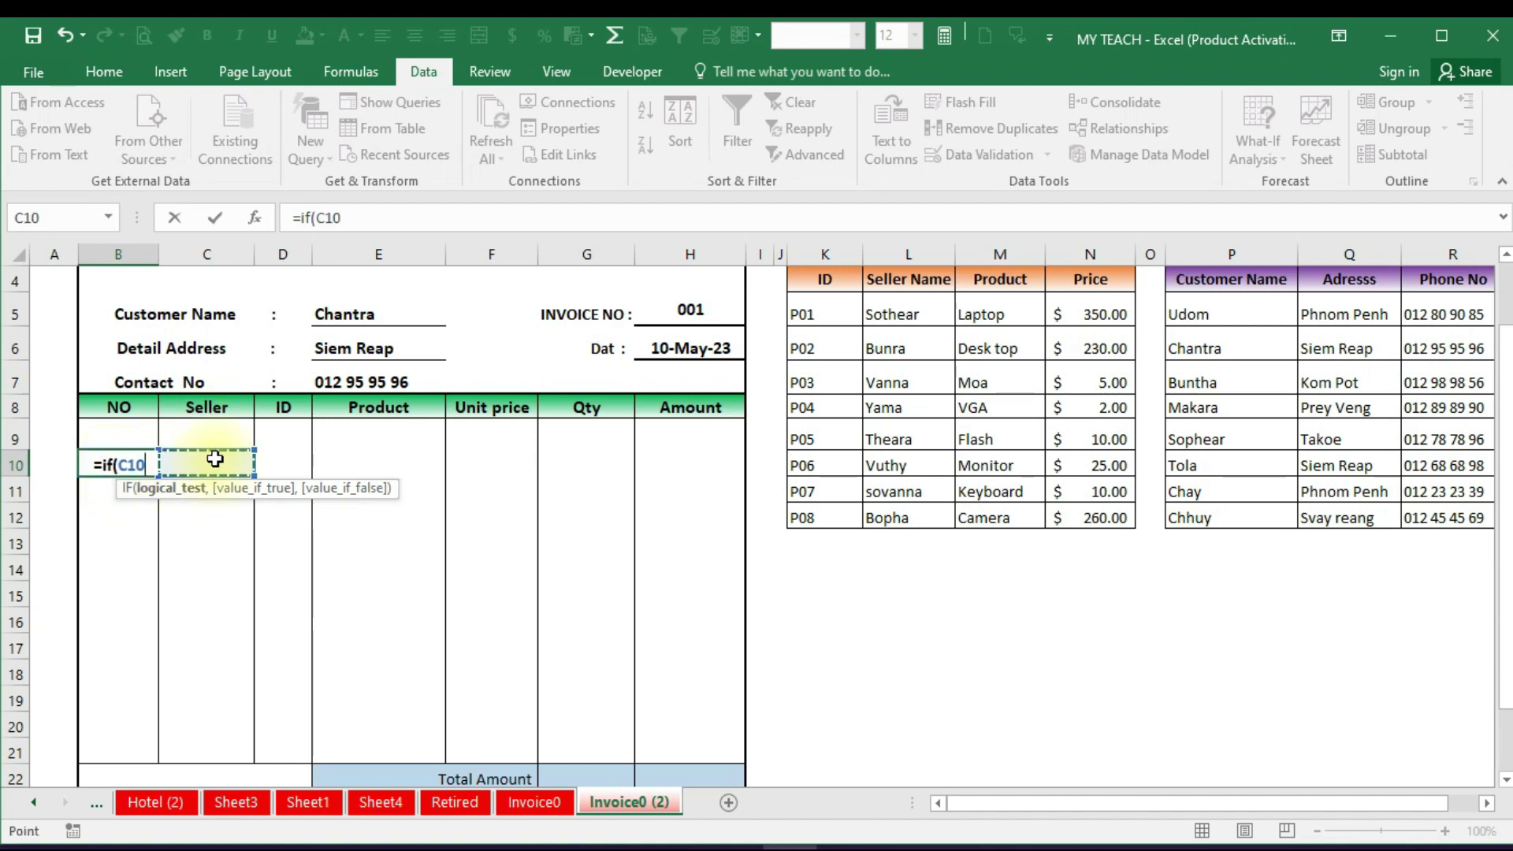
{"action": "type", "text": "=0"}
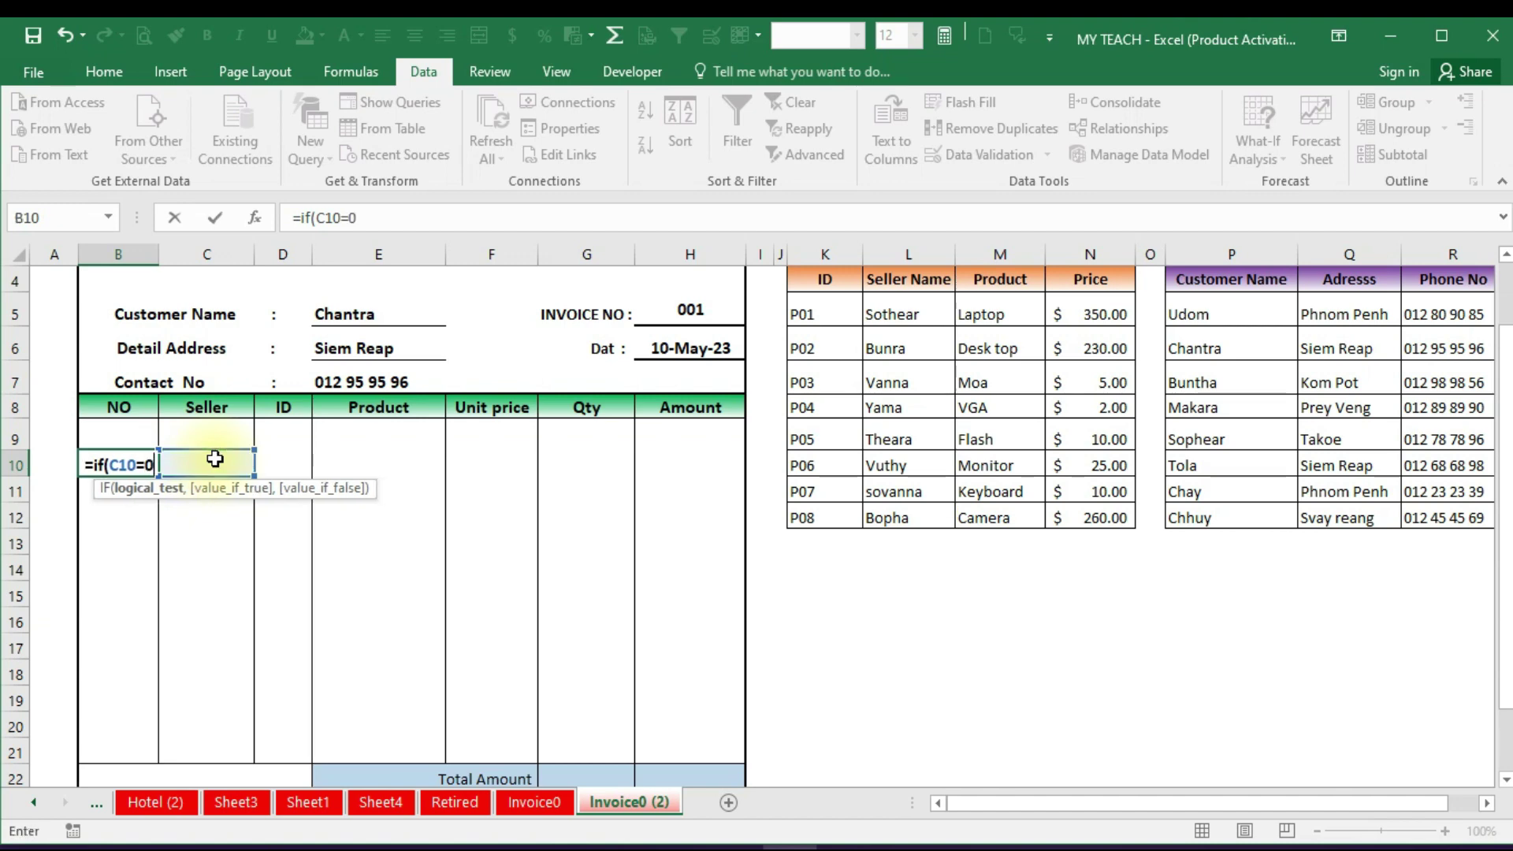
{"action": "type", "text": ","}
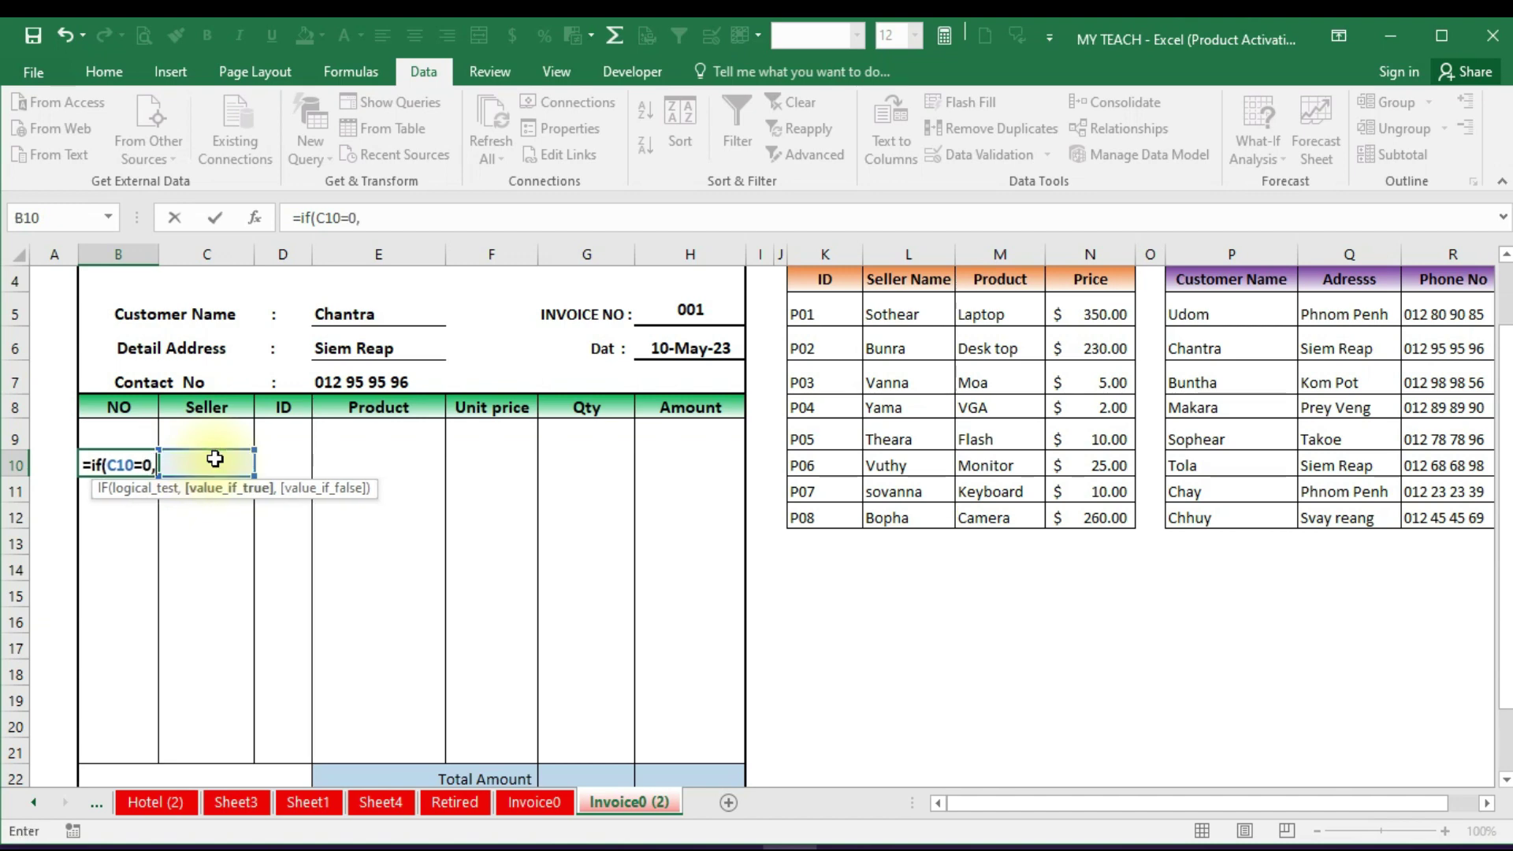
{"action": "type", "text": "\""}
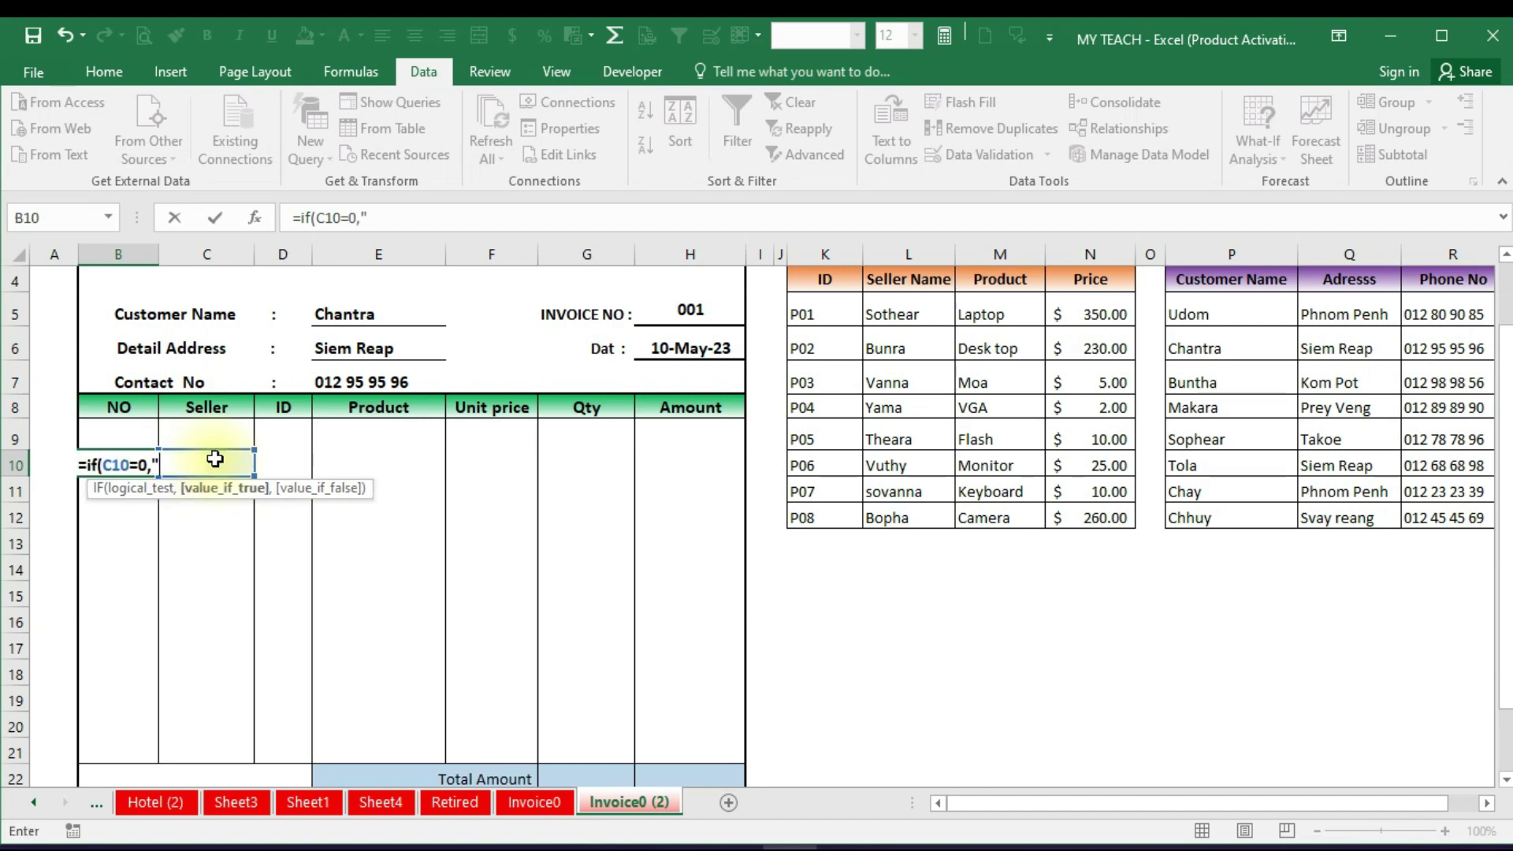
{"action": "type", "text": "\""}
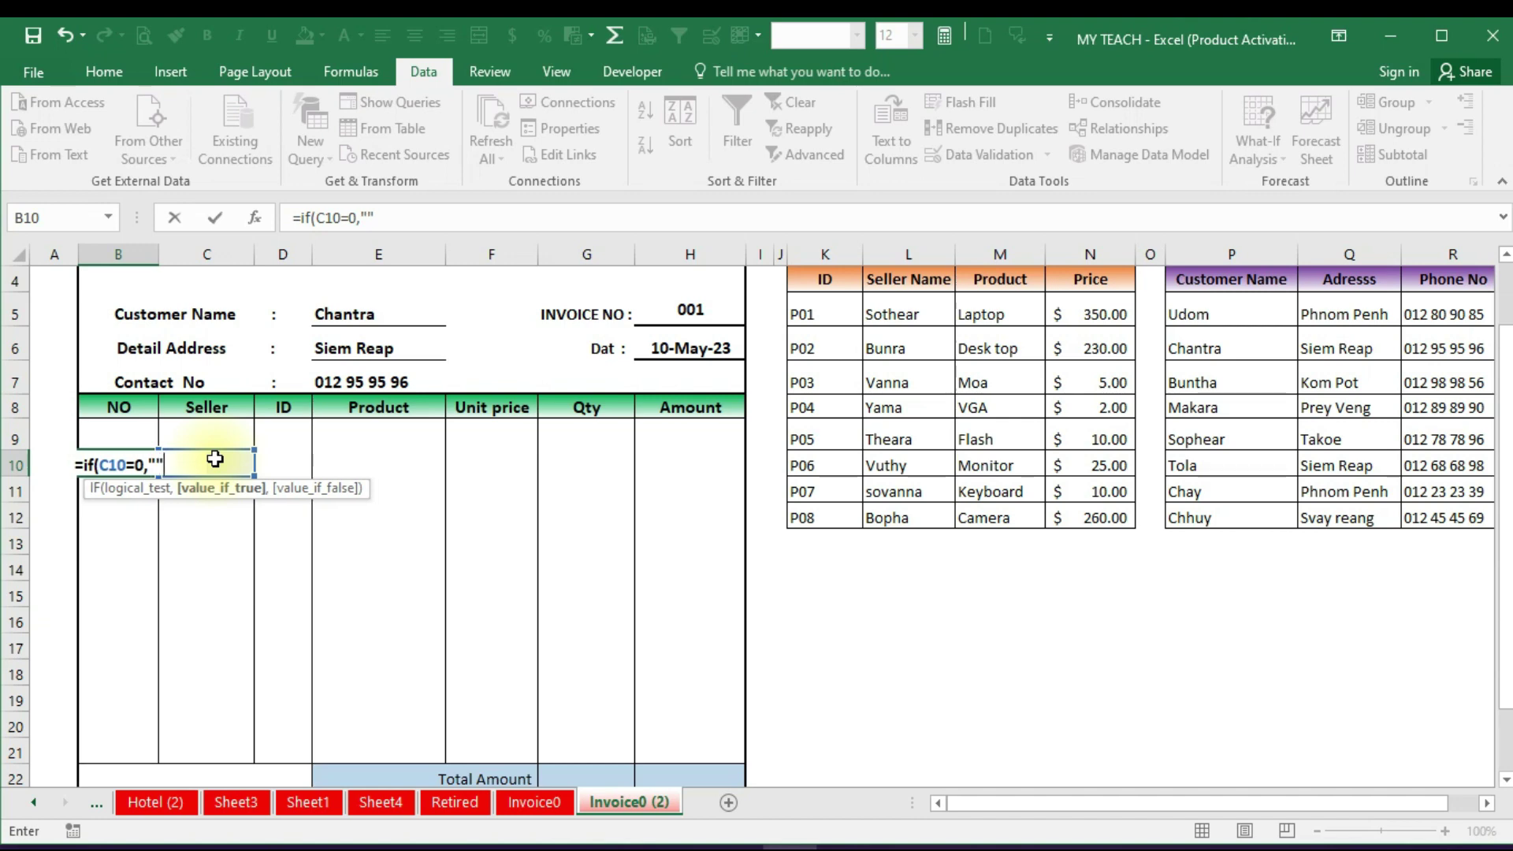
{"action": "type", "text": ","}
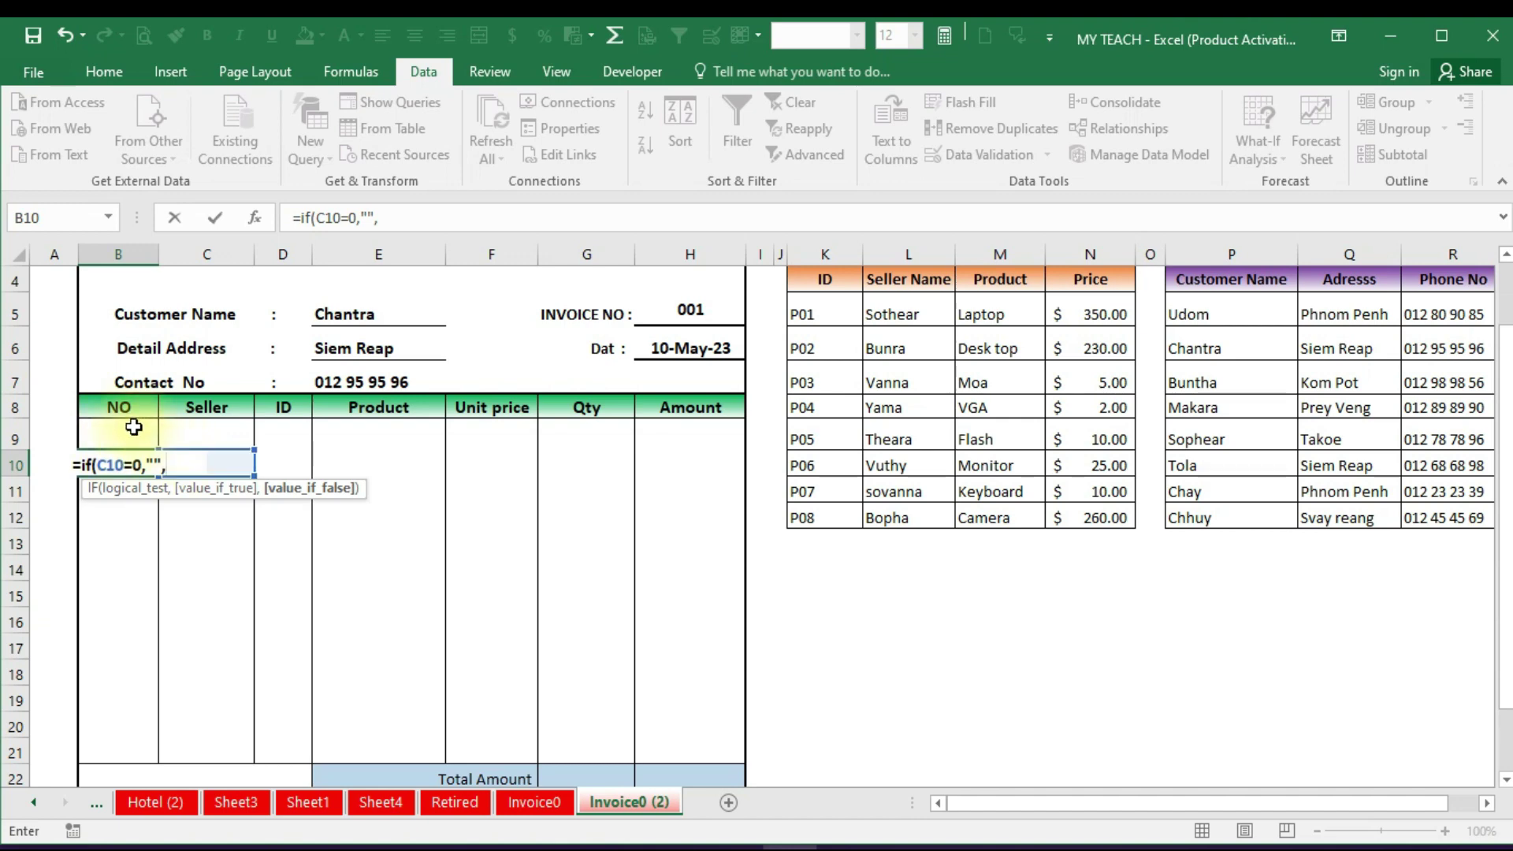
{"action": "left_click", "coordinate": [133, 426]}
{"action": "type", "text": "+"}
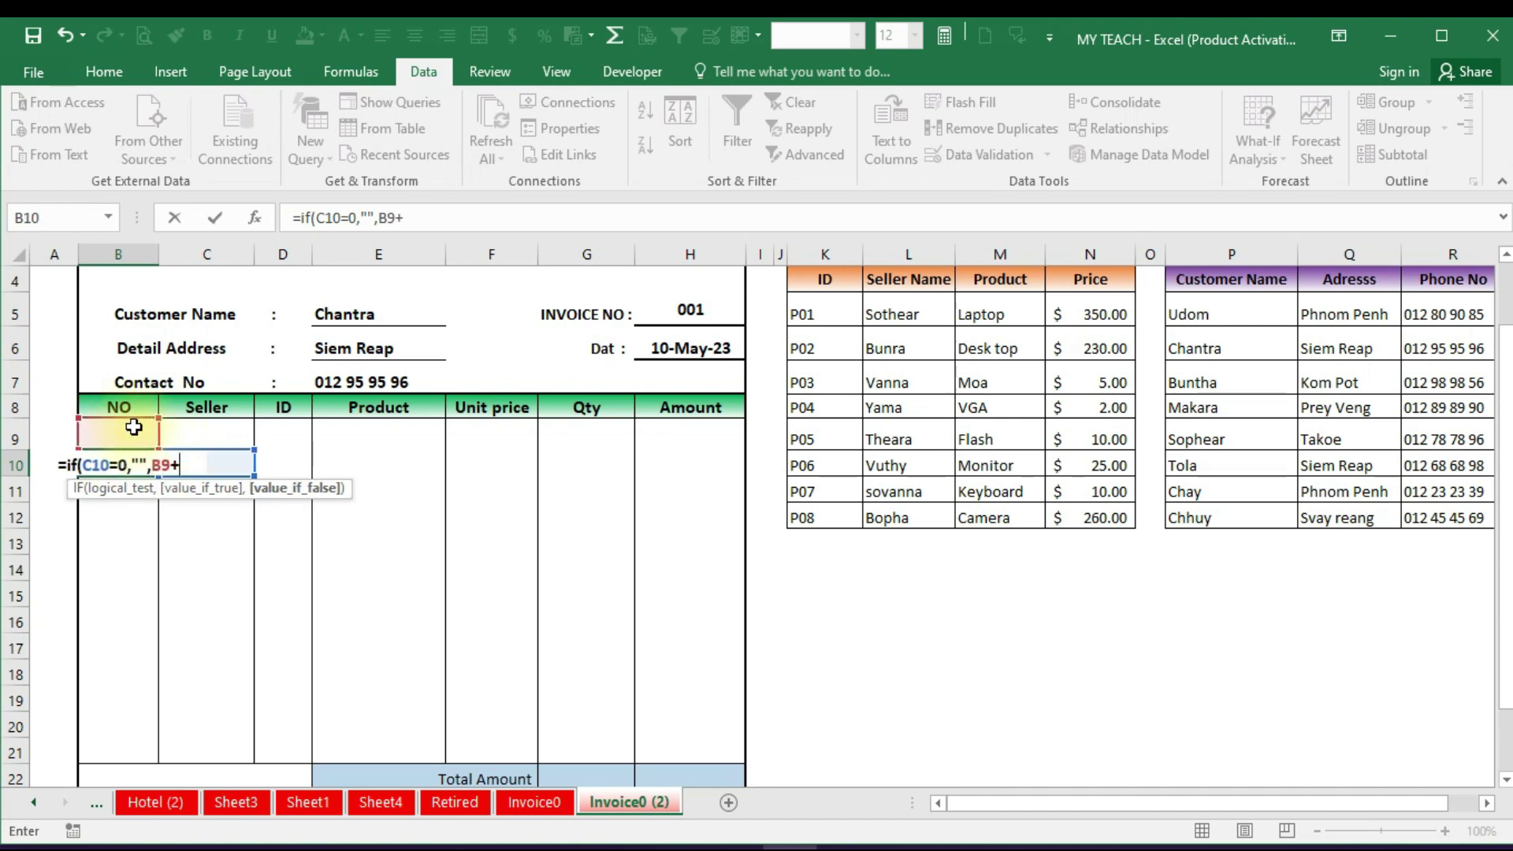
{"action": "type", "text": "1"}
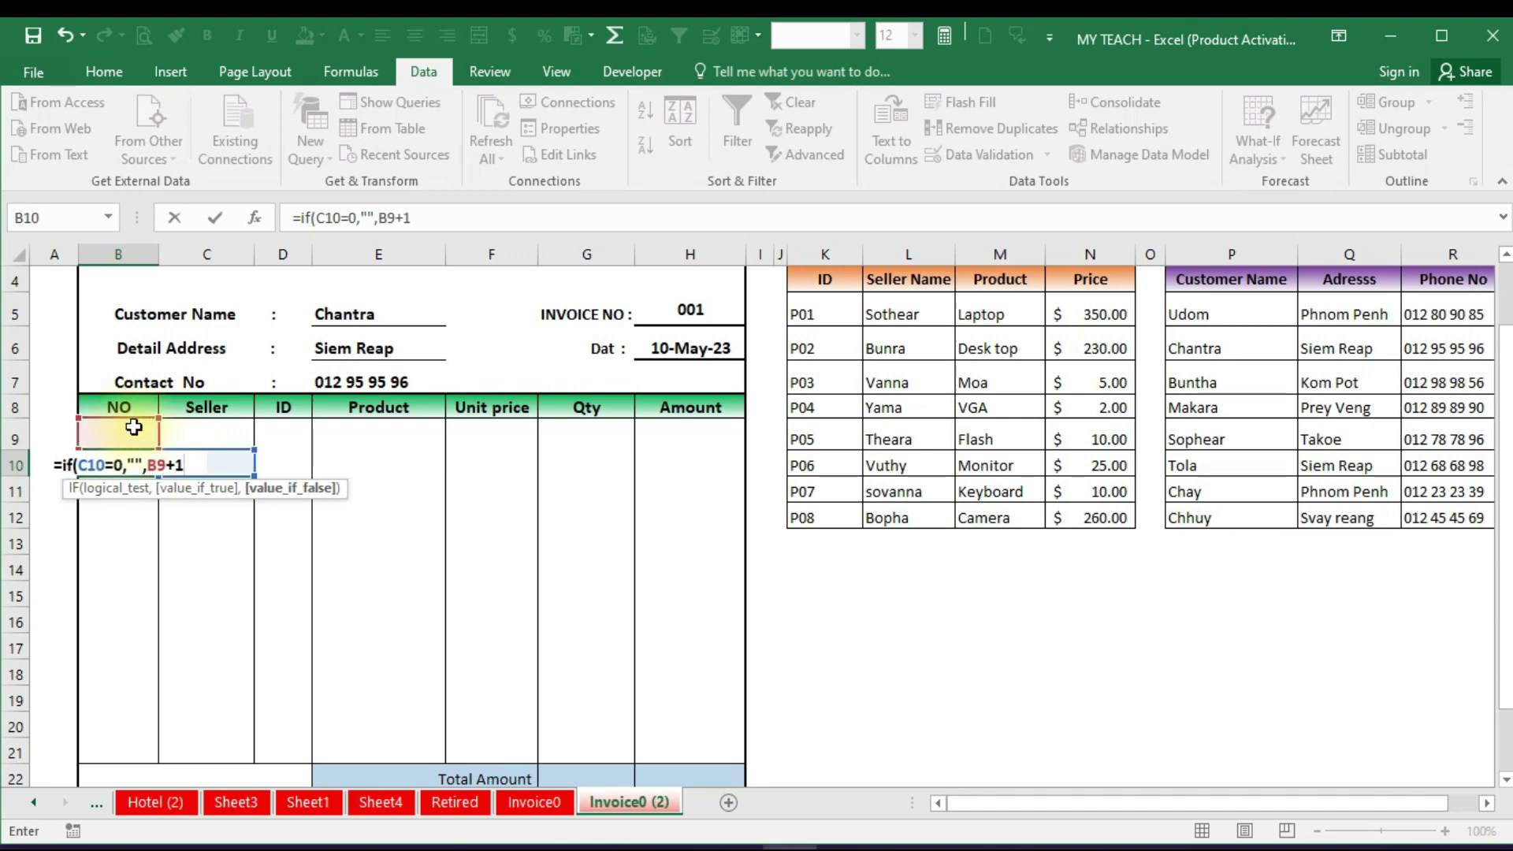
{"action": "key", "text": "Return"}
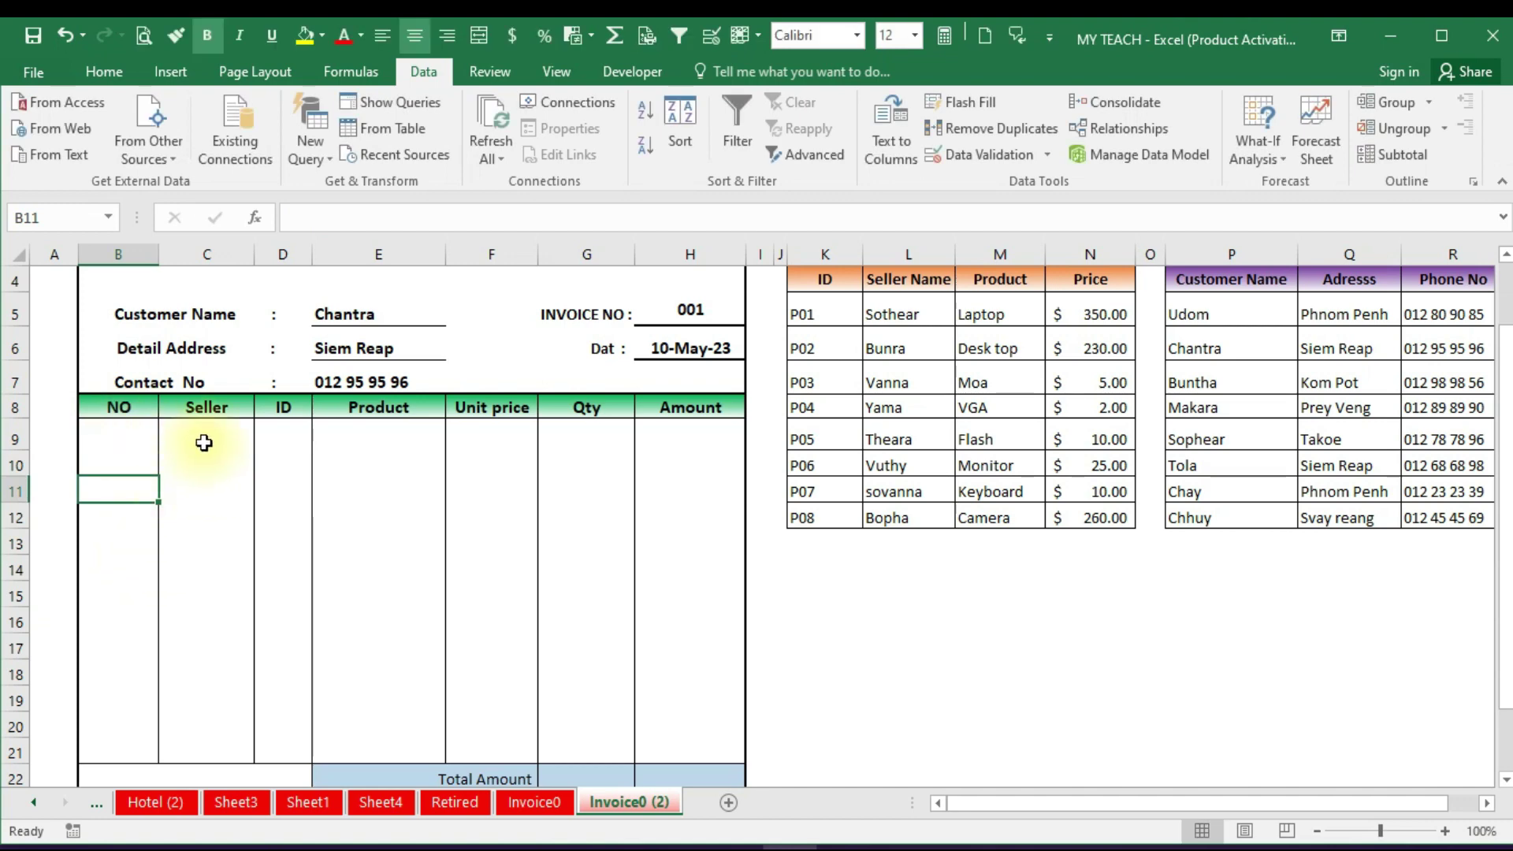
Type test seller entries in C9, C10 and C11 to check the NO numbering
{"action": "left_click", "coordinate": [204, 442]}
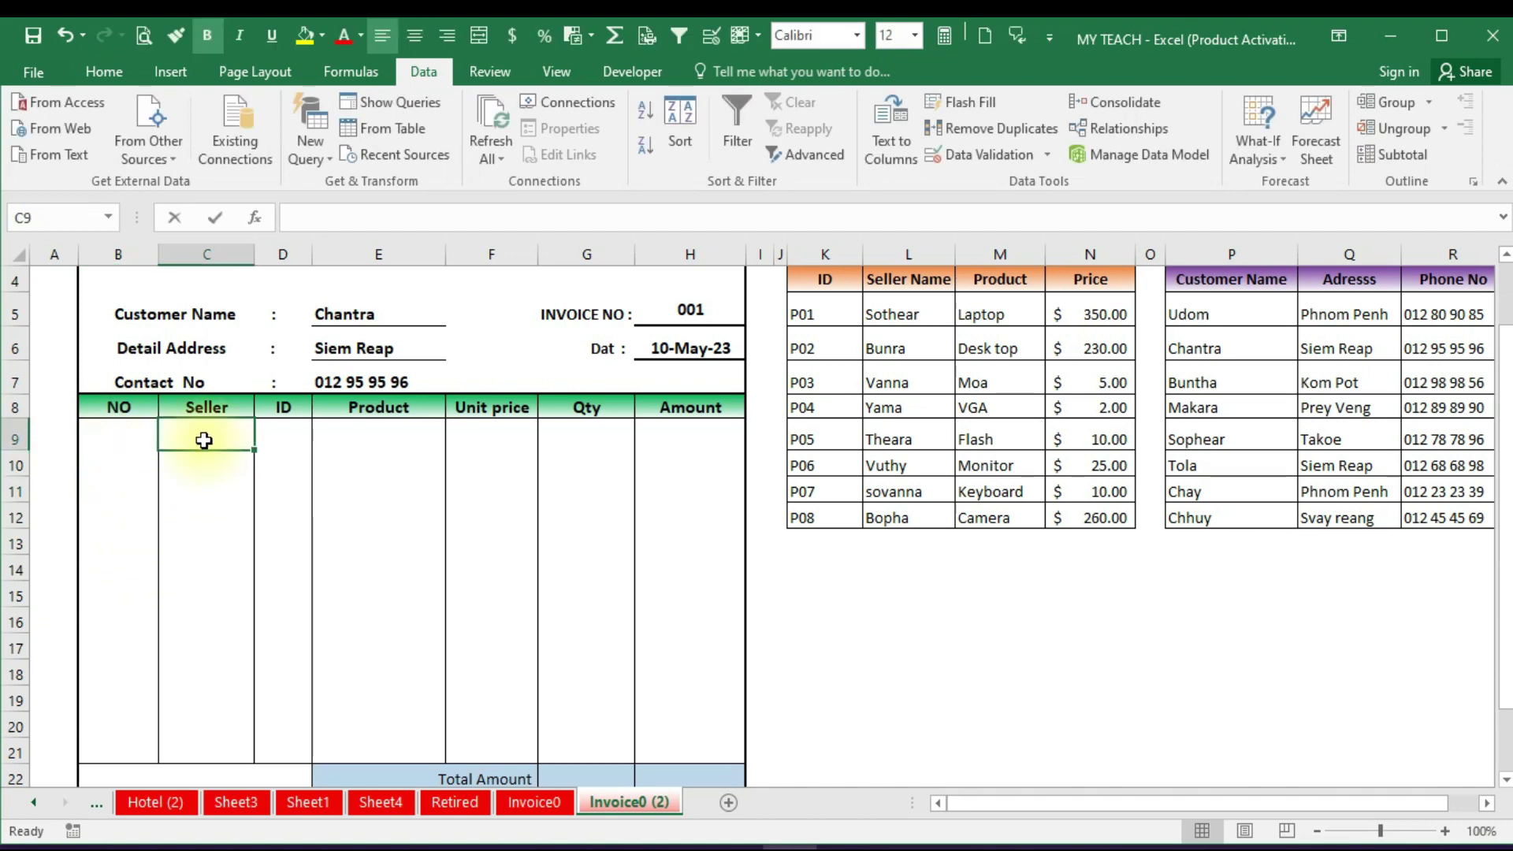
{"action": "type", "text": "ddf"}
{"action": "key", "text": "Return"}
{"action": "left_click", "coordinate": [126, 441]}
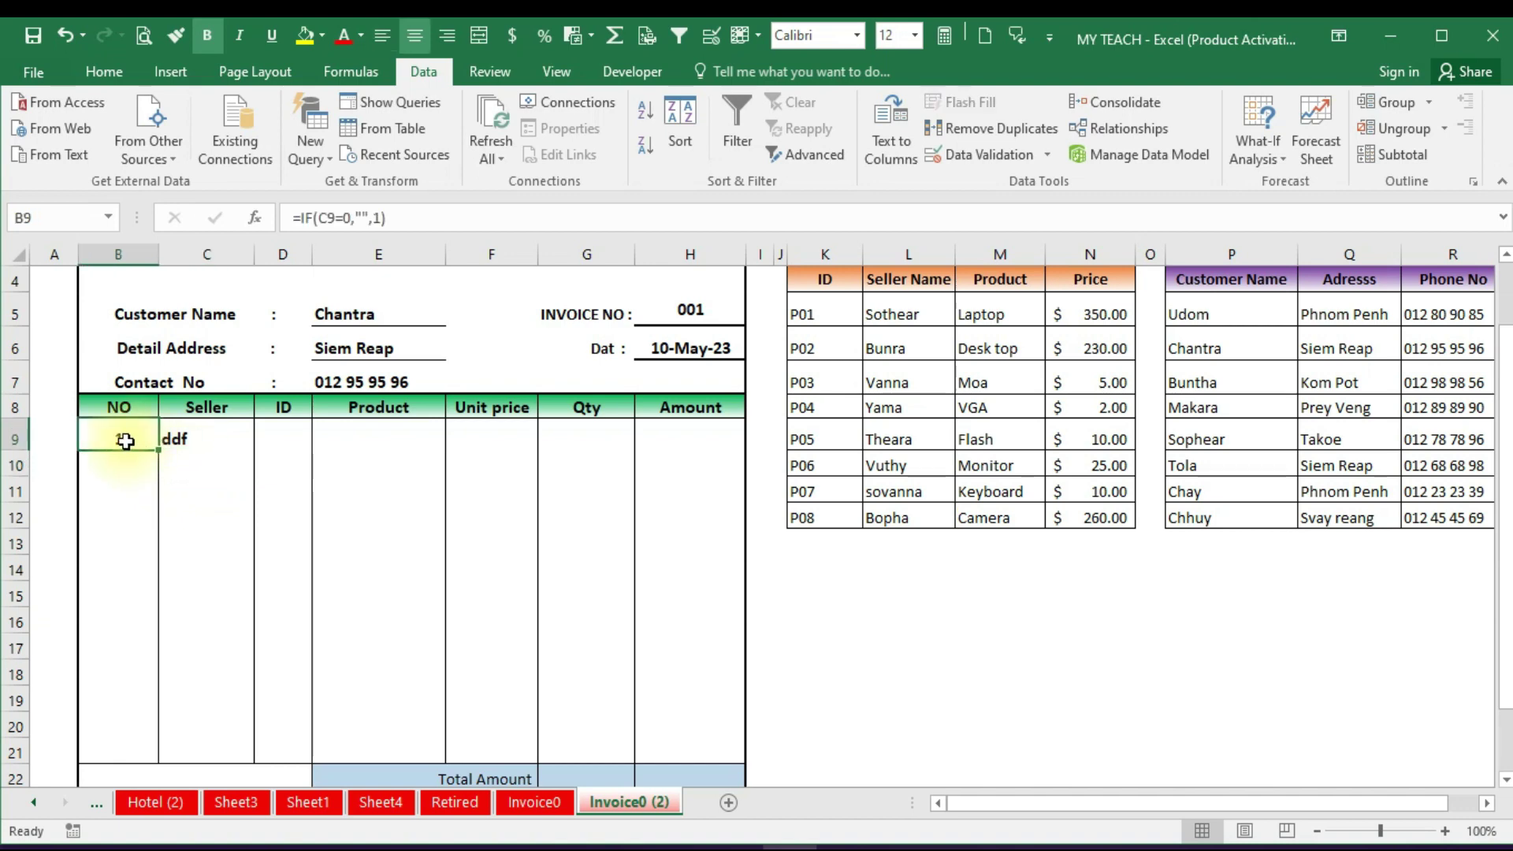
{"action": "left_click", "coordinate": [189, 463]}
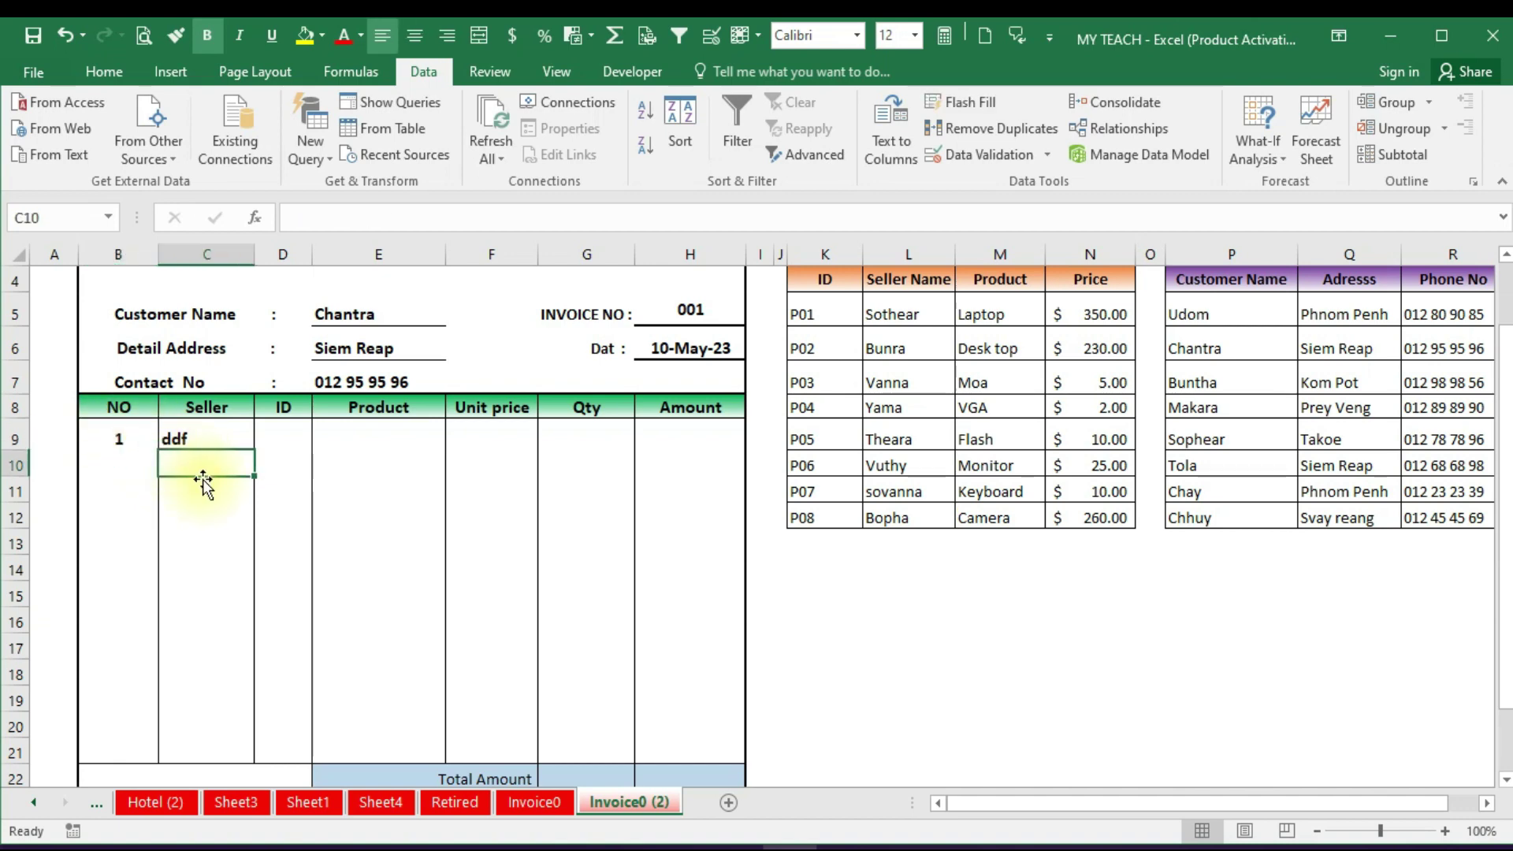
{"action": "type", "text": "dfdf"}
{"action": "left_click", "coordinate": [202, 513]}
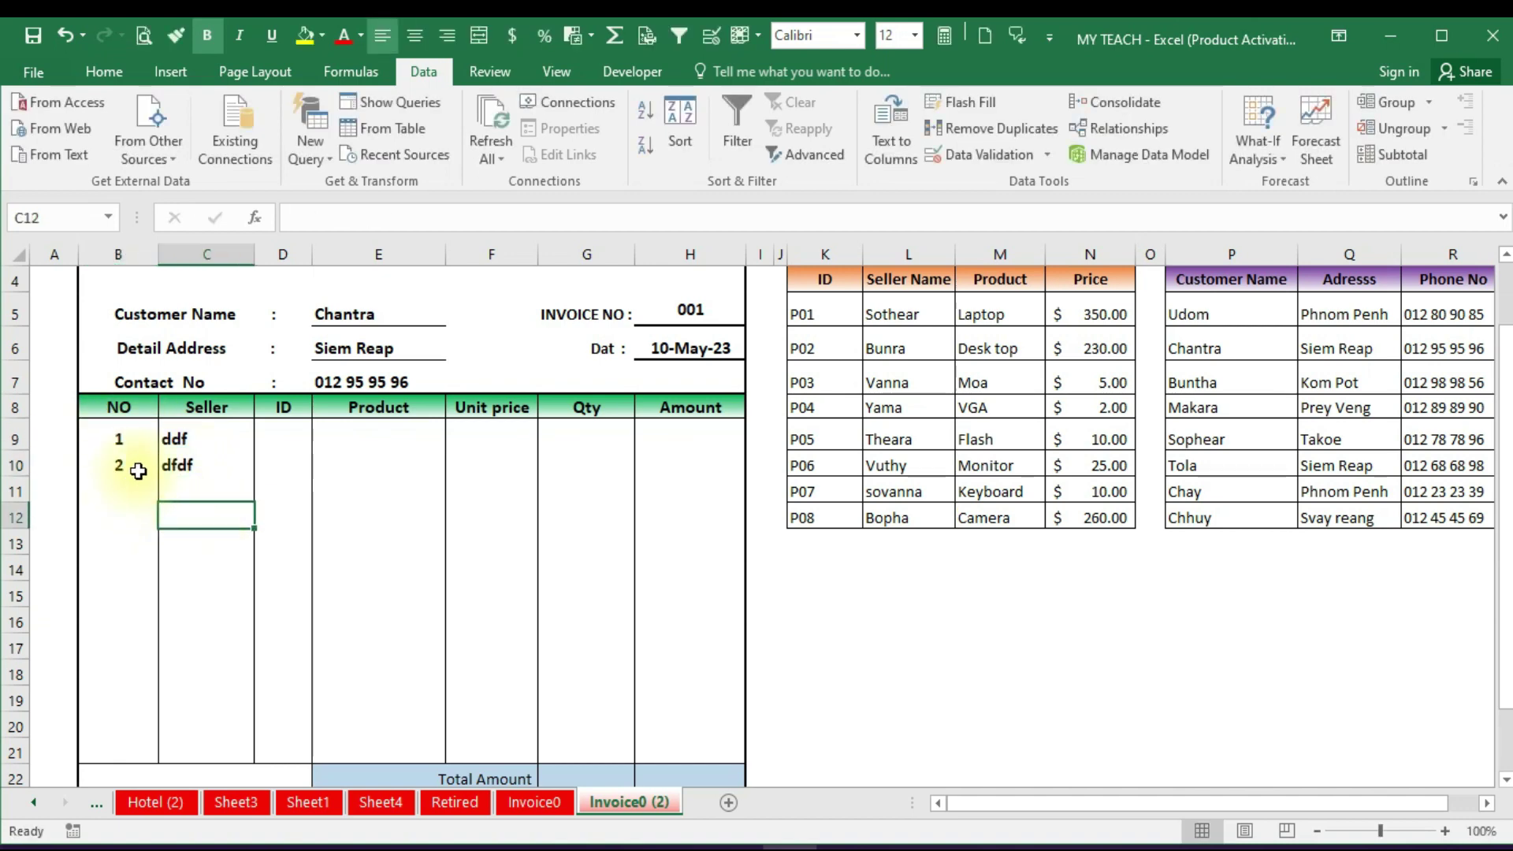
{"action": "left_click", "coordinate": [183, 488]}
{"action": "type", "text": "dfdf"}
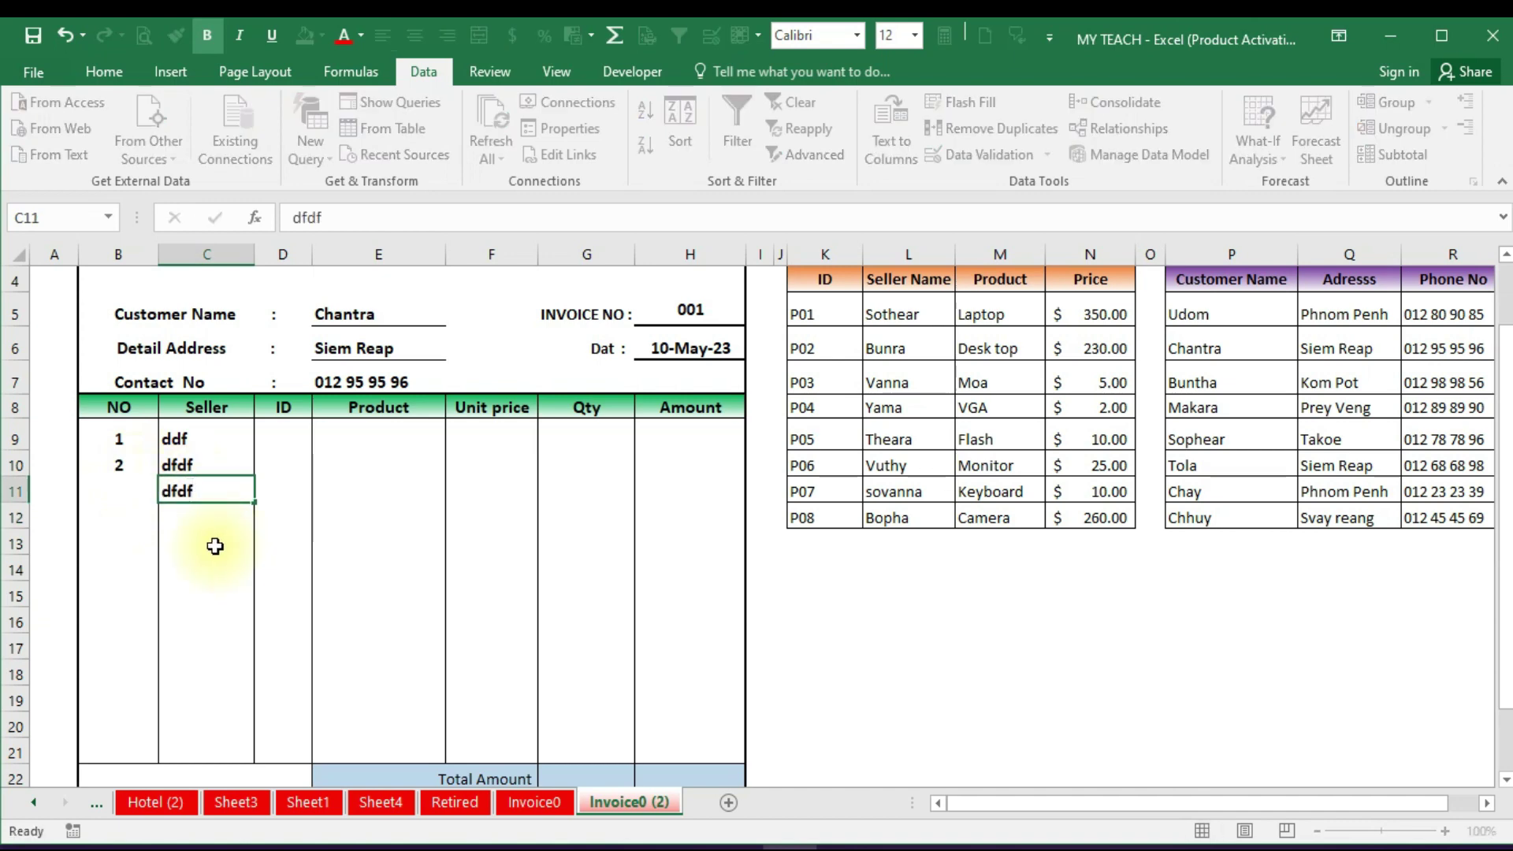
Fill the B10 numbering formula down to B21 and add test sellers in C12 to C14
{"action": "left_click", "coordinate": [130, 461]}
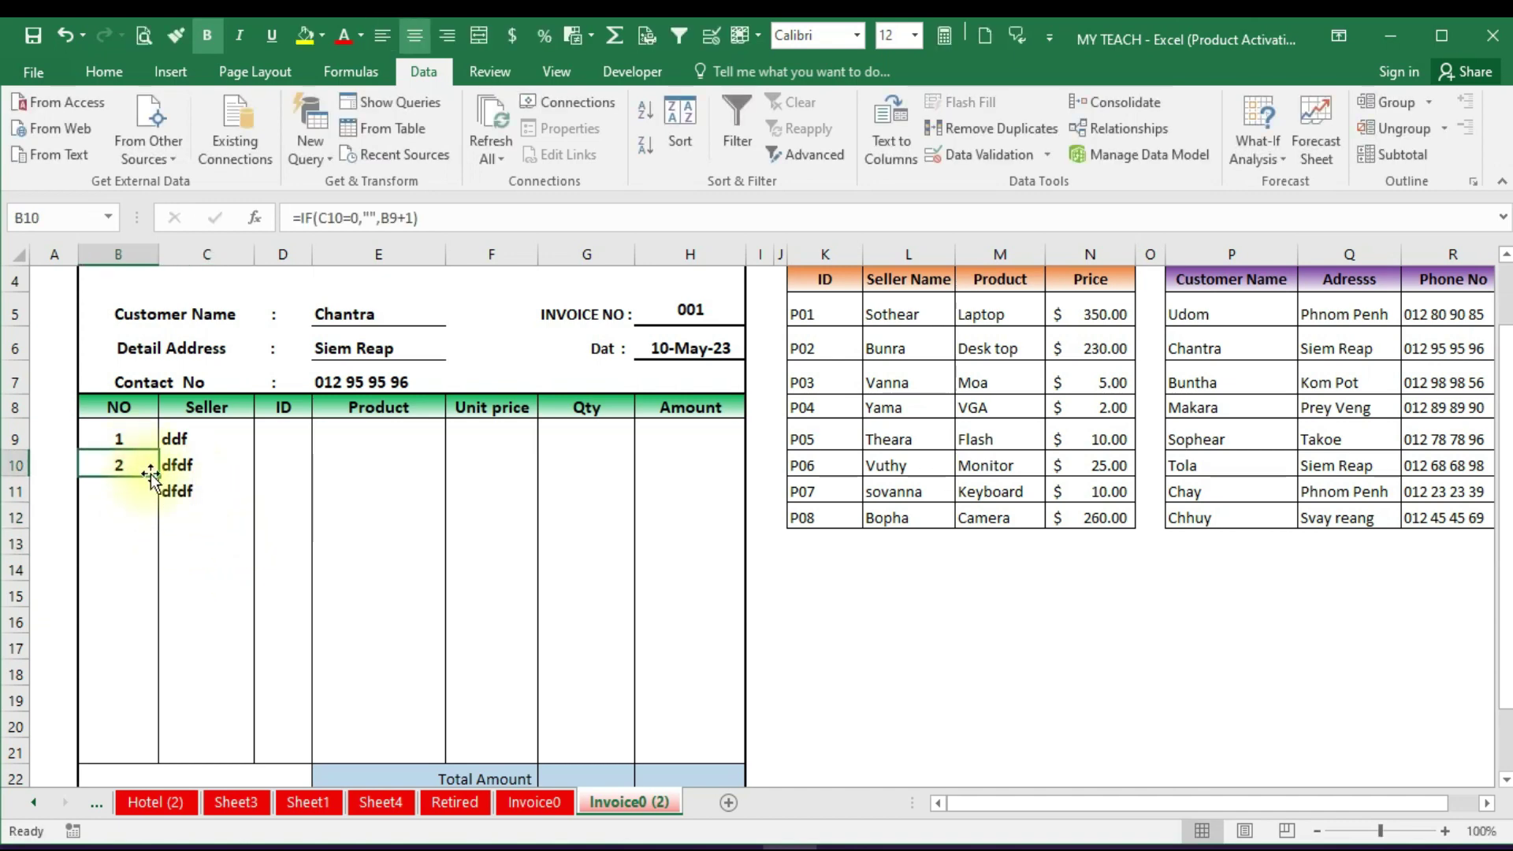
{"action": "left_click_drag", "start_coordinate": [157, 476], "coordinate": [152, 756]}
{"action": "left_click", "coordinate": [175, 518]}
{"action": "type", "text": "dfdf"}
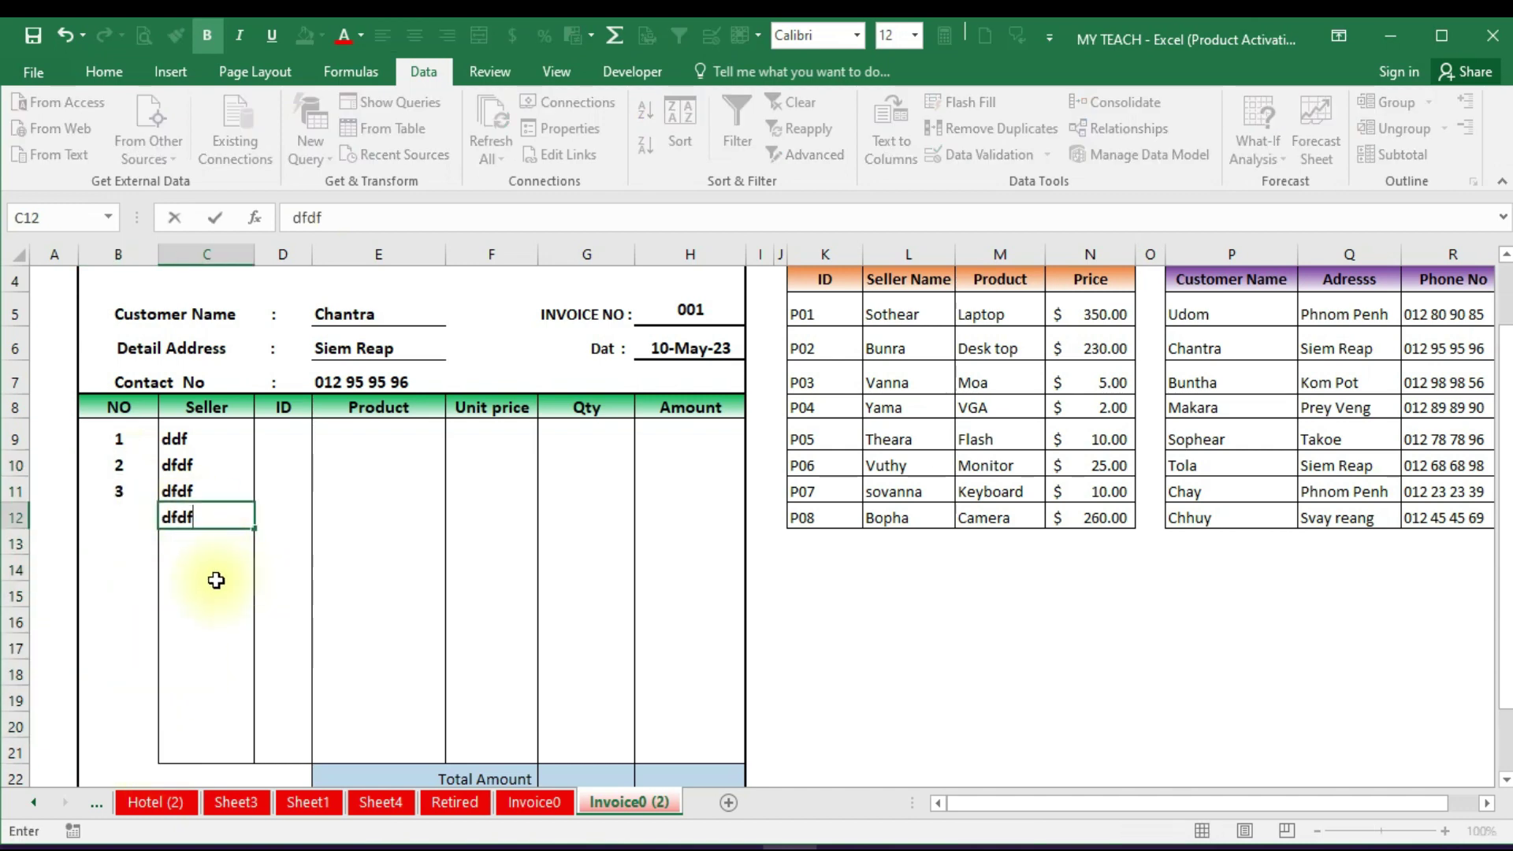
{"action": "key", "text": "Return"}
{"action": "type", "text": "dfdf"}
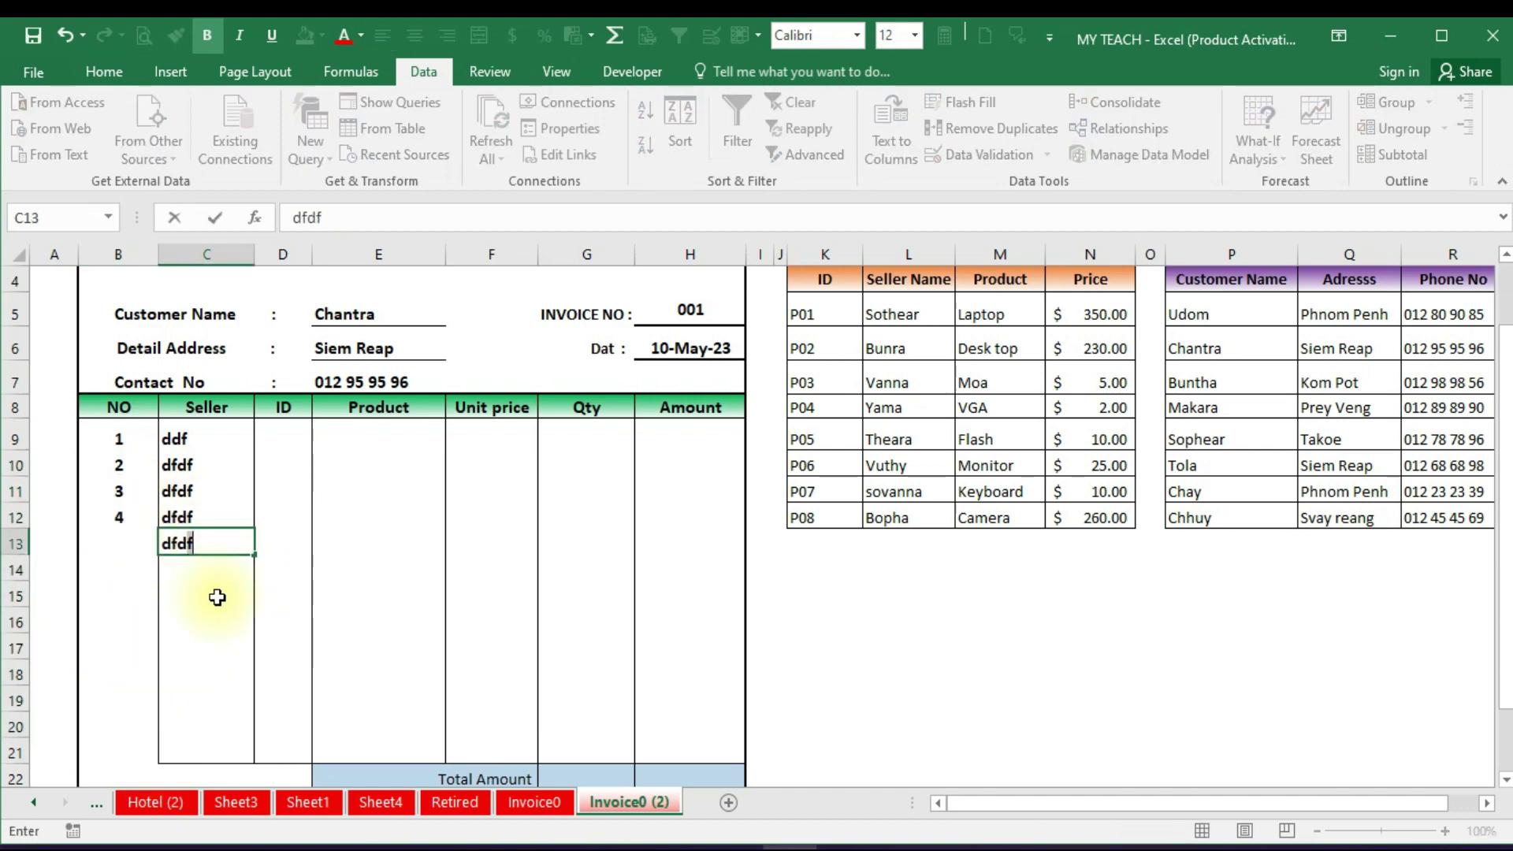
{"action": "left_click", "coordinate": [196, 571]}
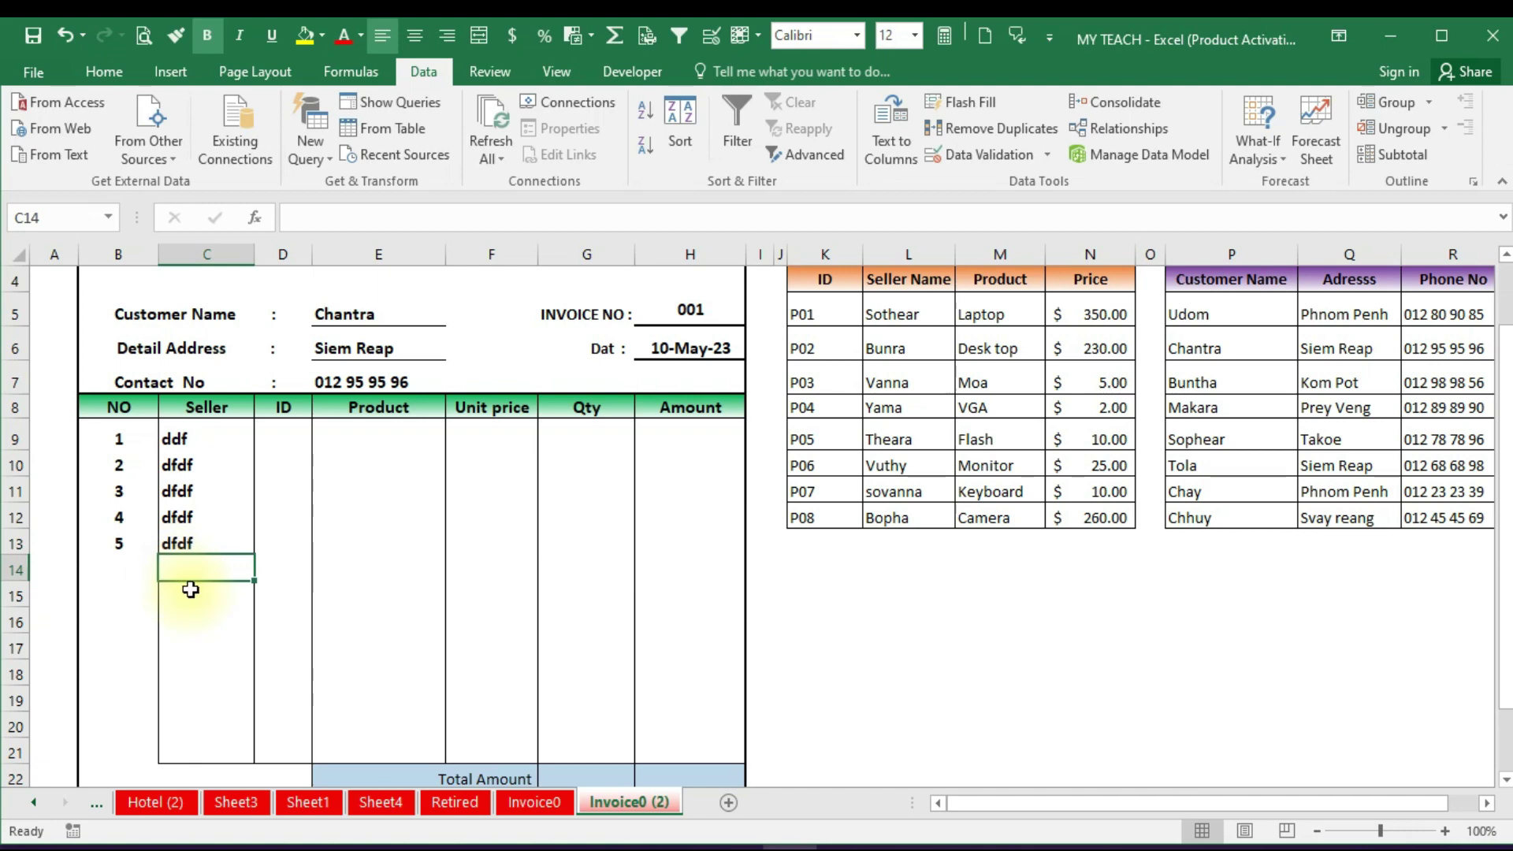
{"action": "type", "text": "df"}
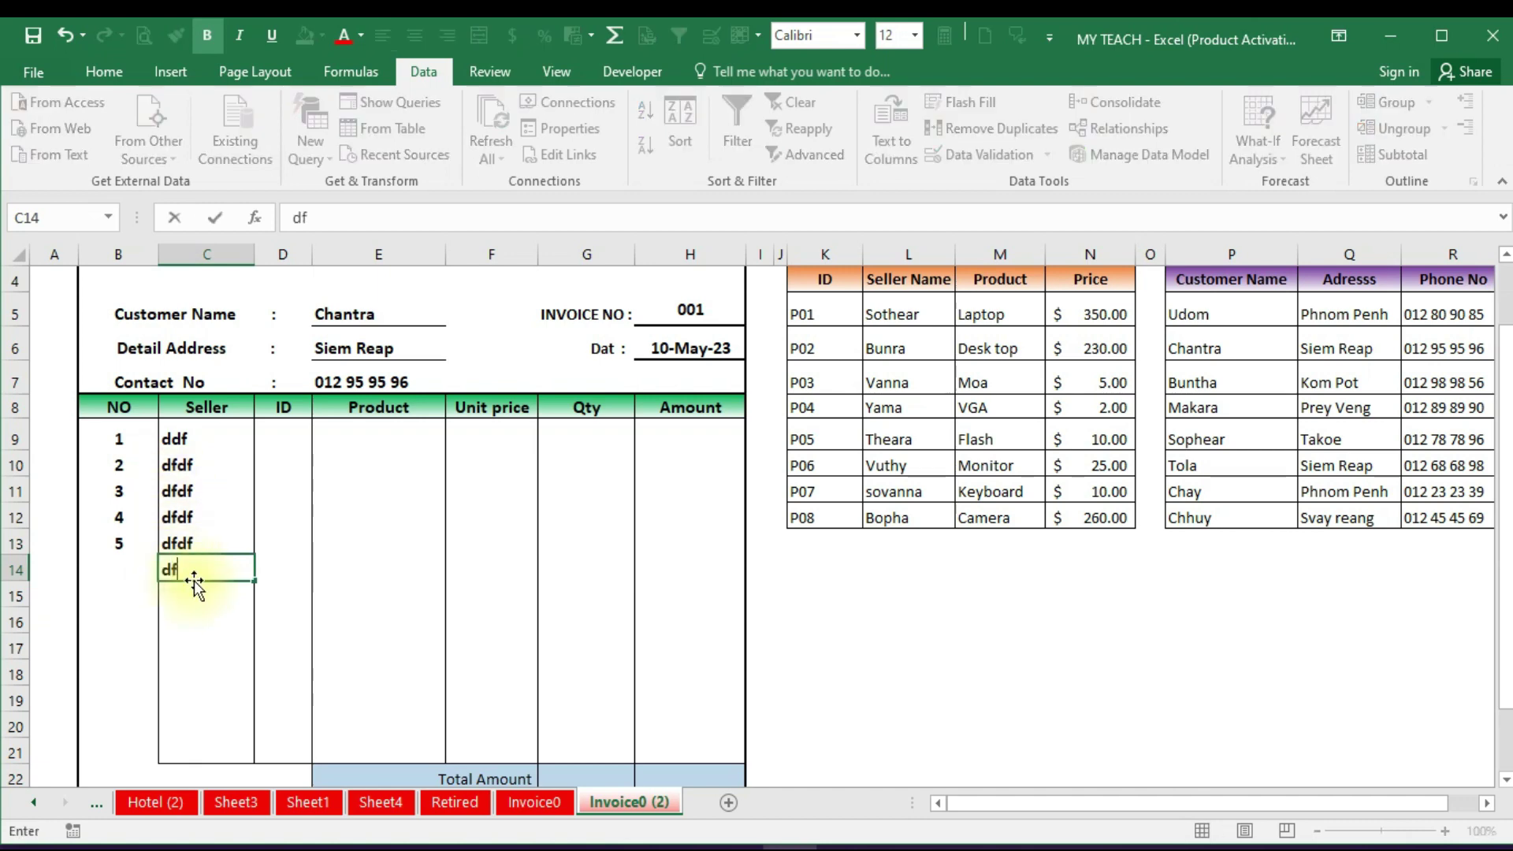
{"action": "type", "text": "df"}
{"action": "left_click", "coordinate": [196, 620]}
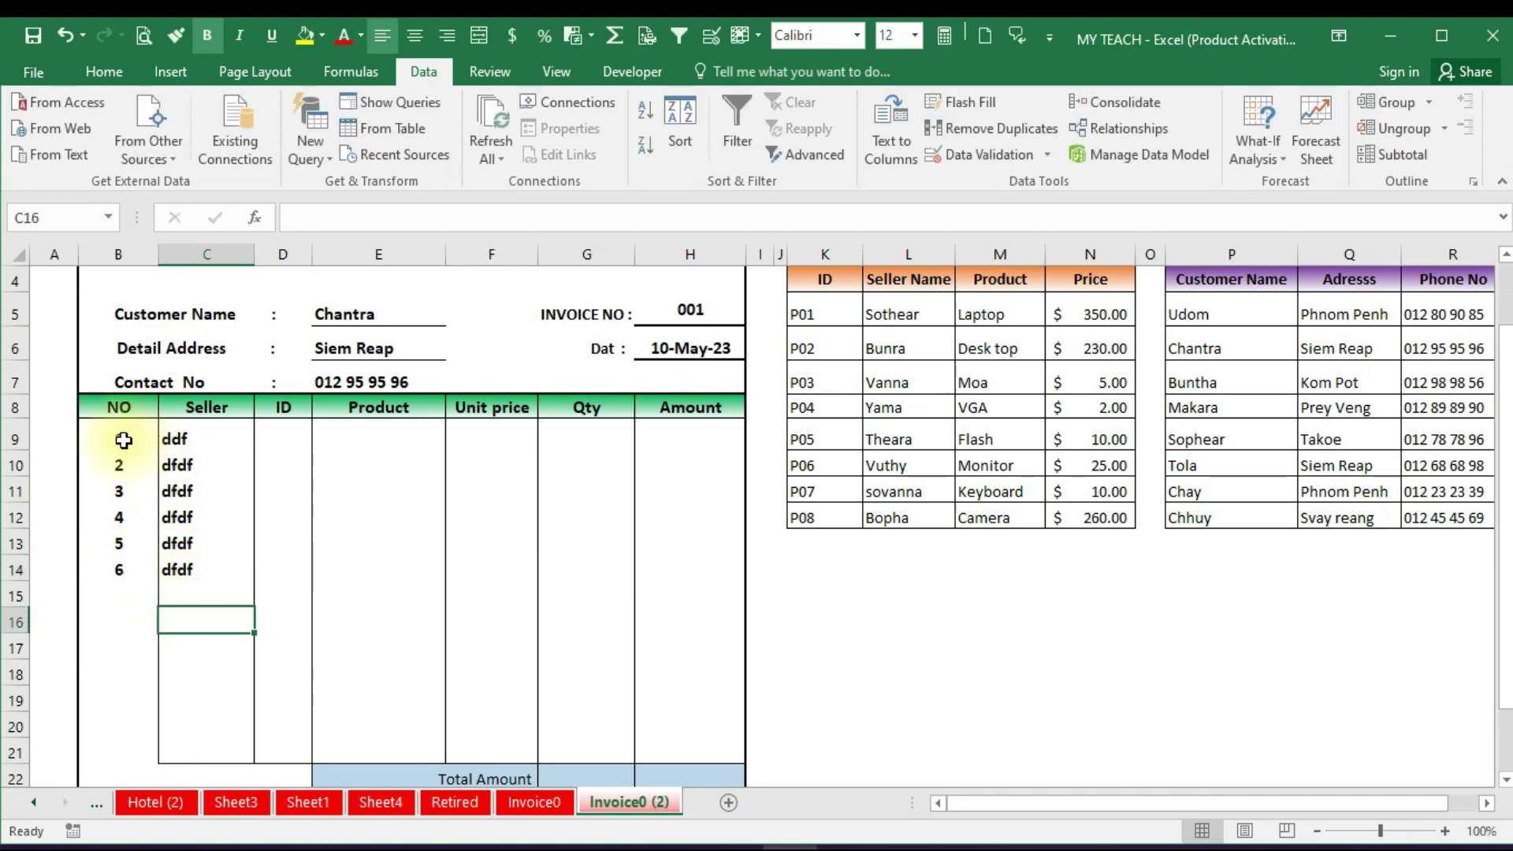
Add a test seller in C15, verify numbers 1–7, then clear the test entries C9:C15
{"action": "left_click_drag", "start_coordinate": [136, 435], "coordinate": [122, 569]}
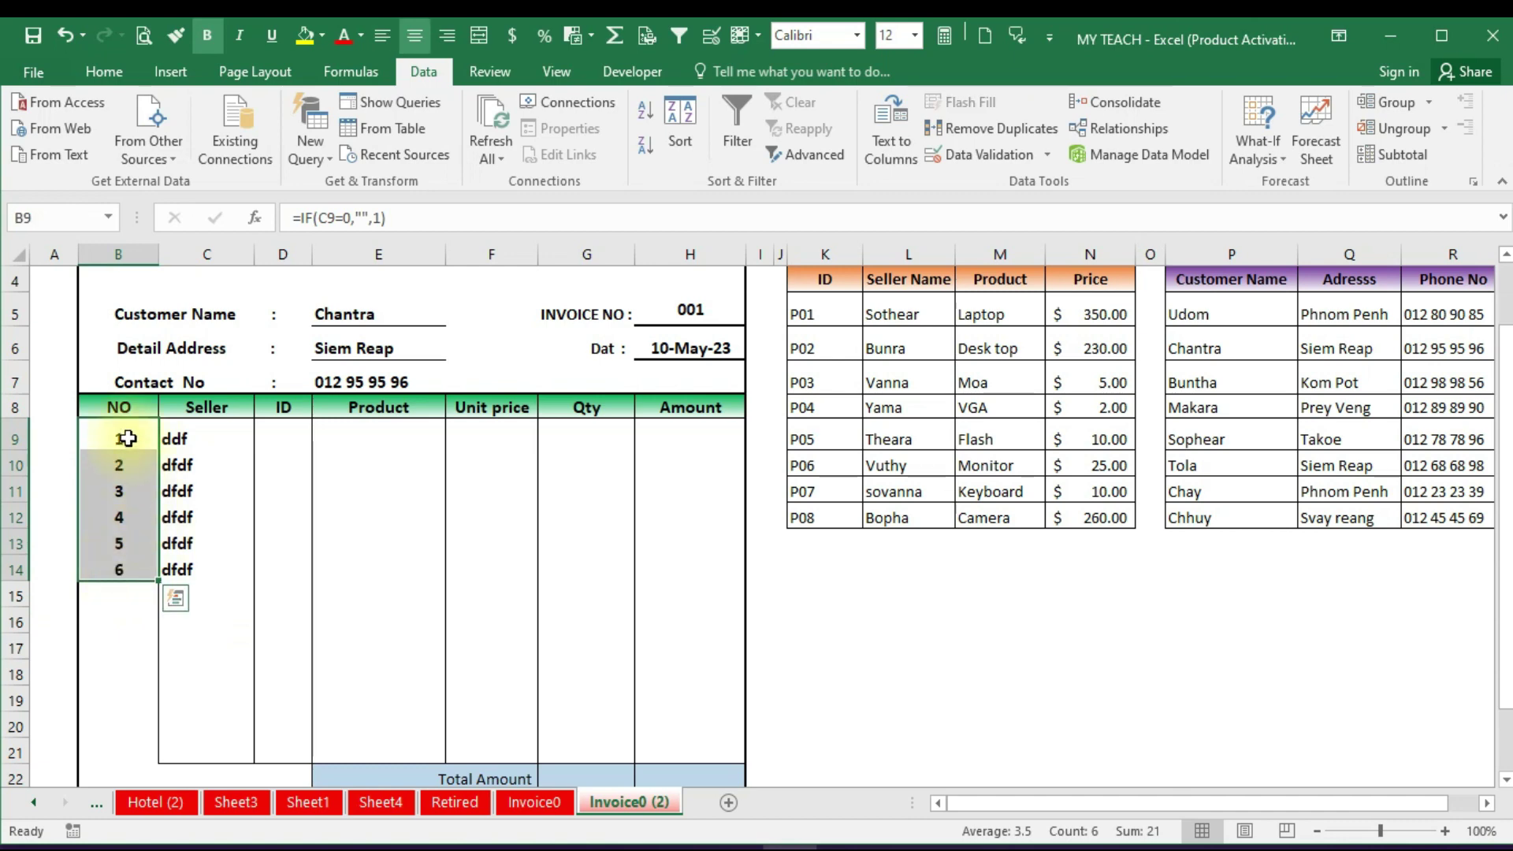
{"action": "left_click", "coordinate": [211, 435]}
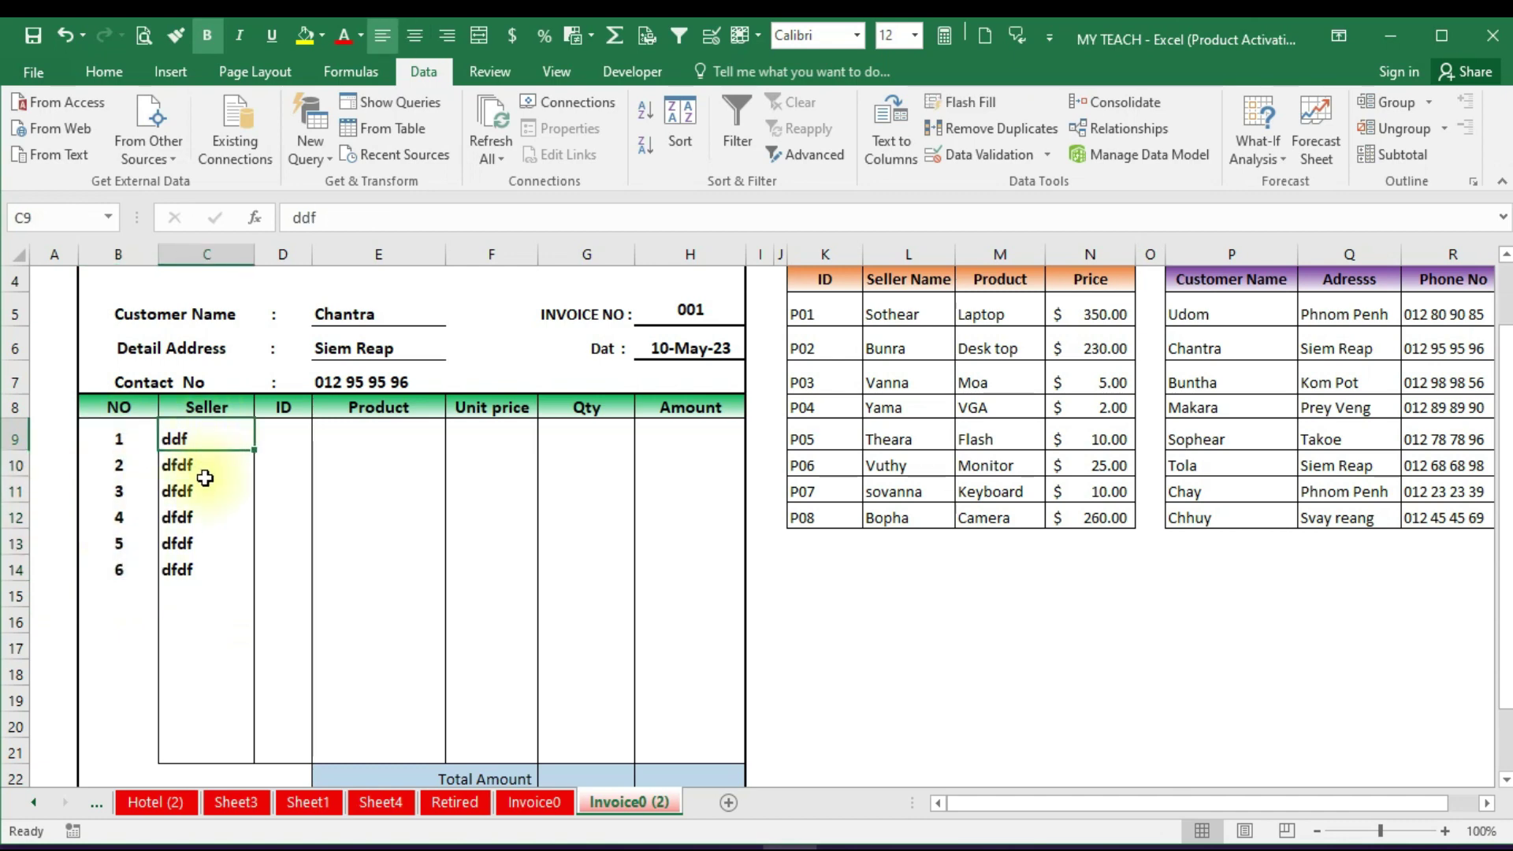
{"action": "left_click", "coordinate": [186, 597]}
{"action": "type", "text": "dfdf"}
{"action": "key", "text": "Return"}
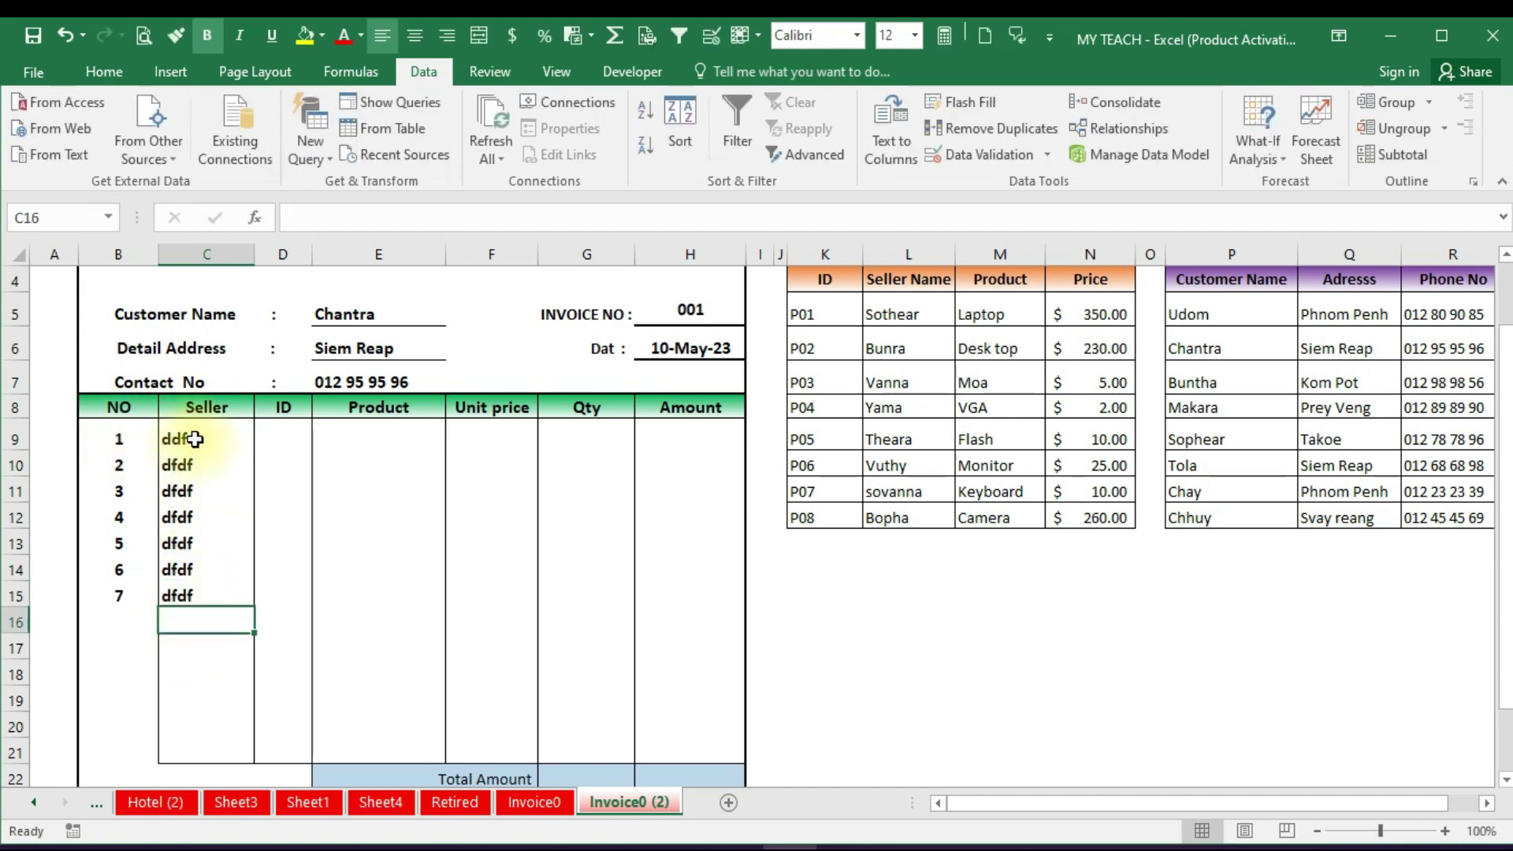
{"action": "left_click_drag", "start_coordinate": [186, 437], "coordinate": [195, 595]}
{"action": "key", "text": "Delete"}
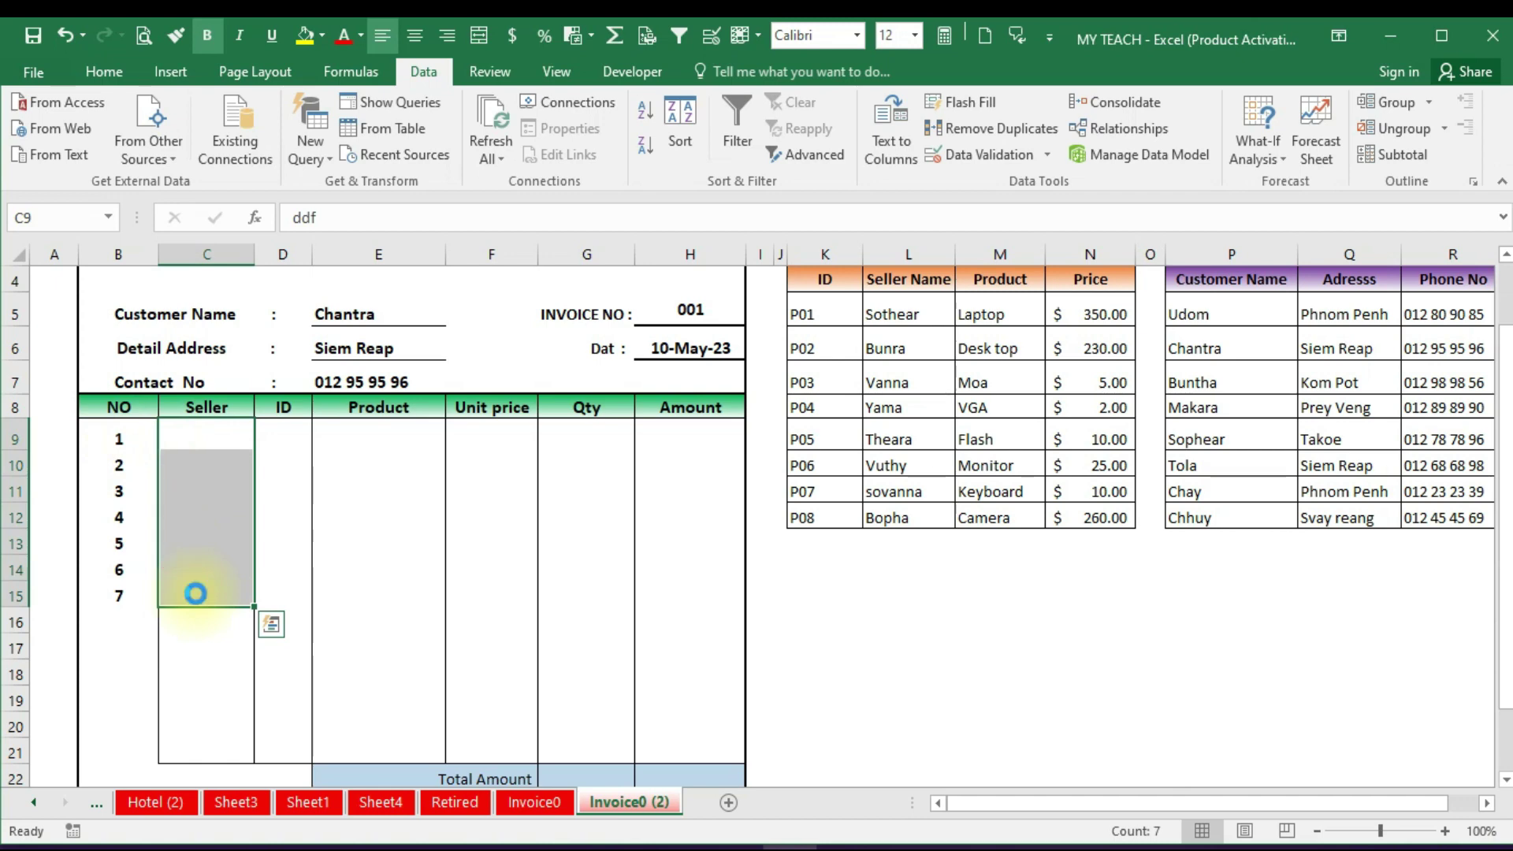
Select the Seller range C9:C21 in the invoice item rows
{"action": "left_click", "coordinate": [205, 439]}
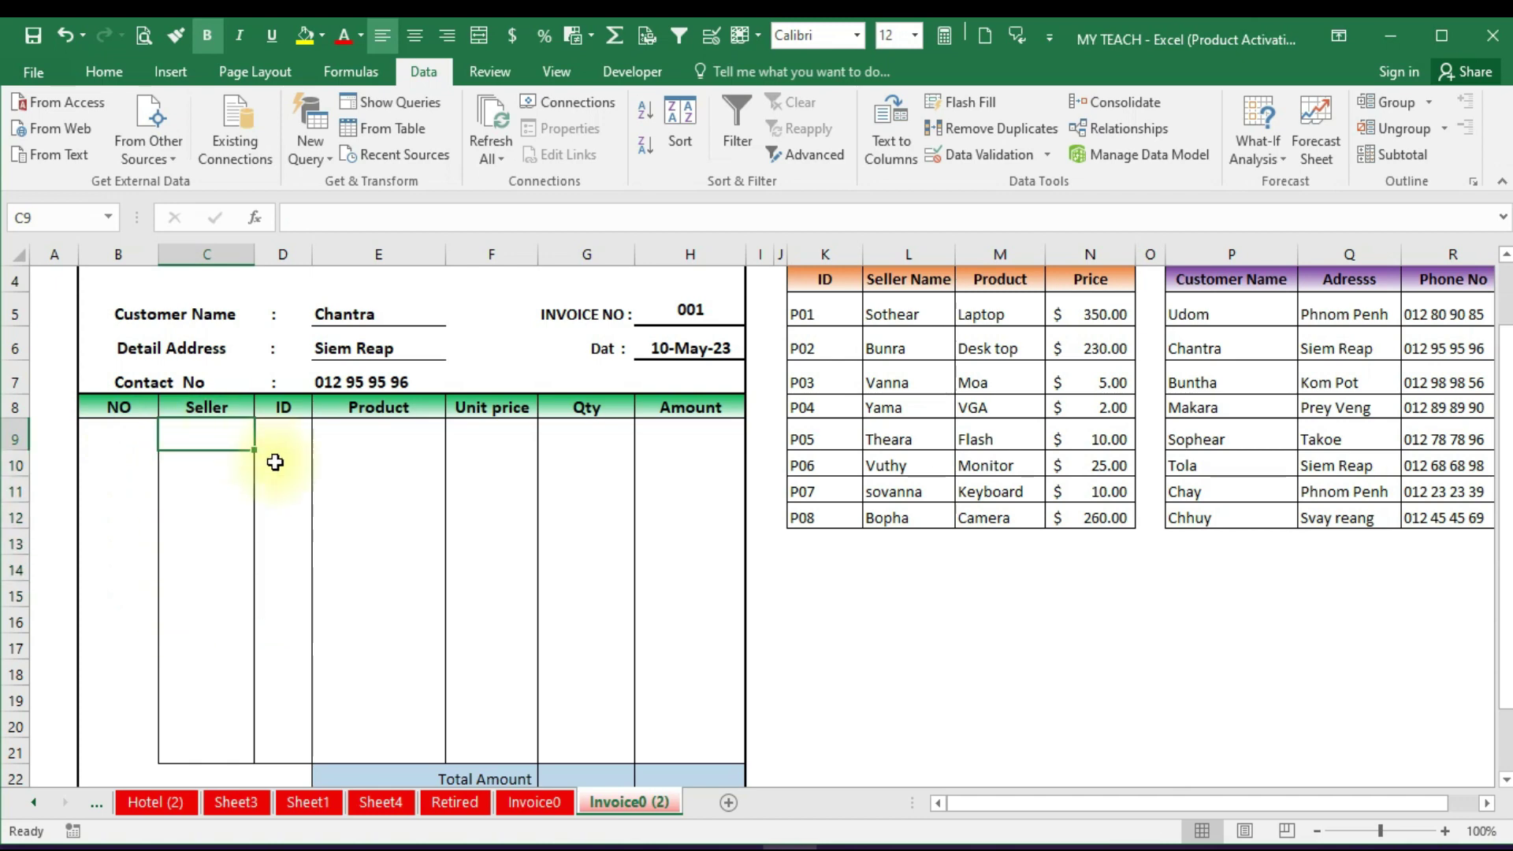
{"action": "left_click", "coordinate": [221, 408]}
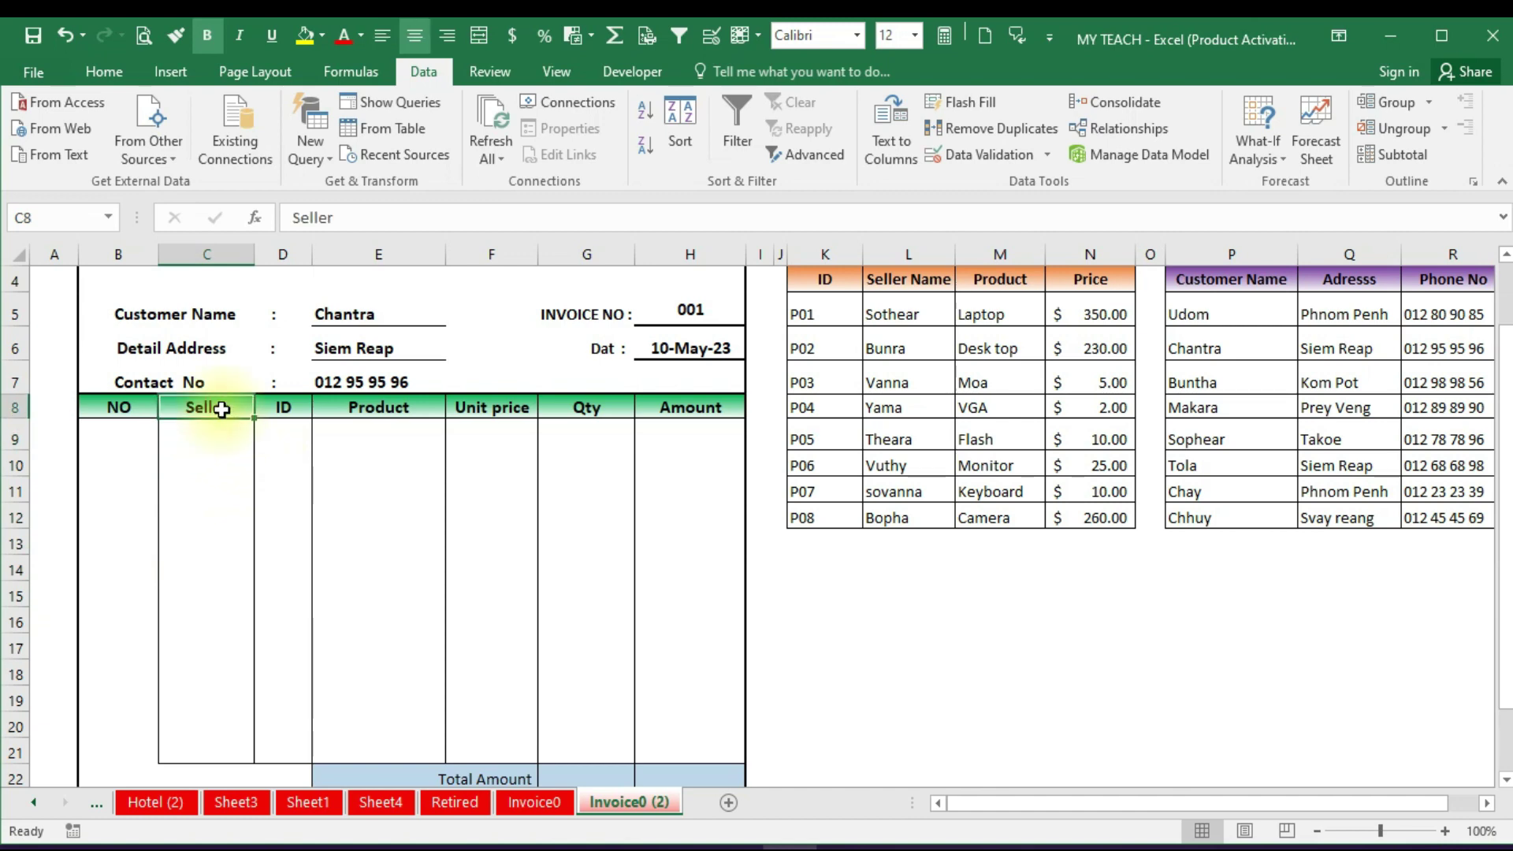
{"action": "left_click", "coordinate": [211, 436]}
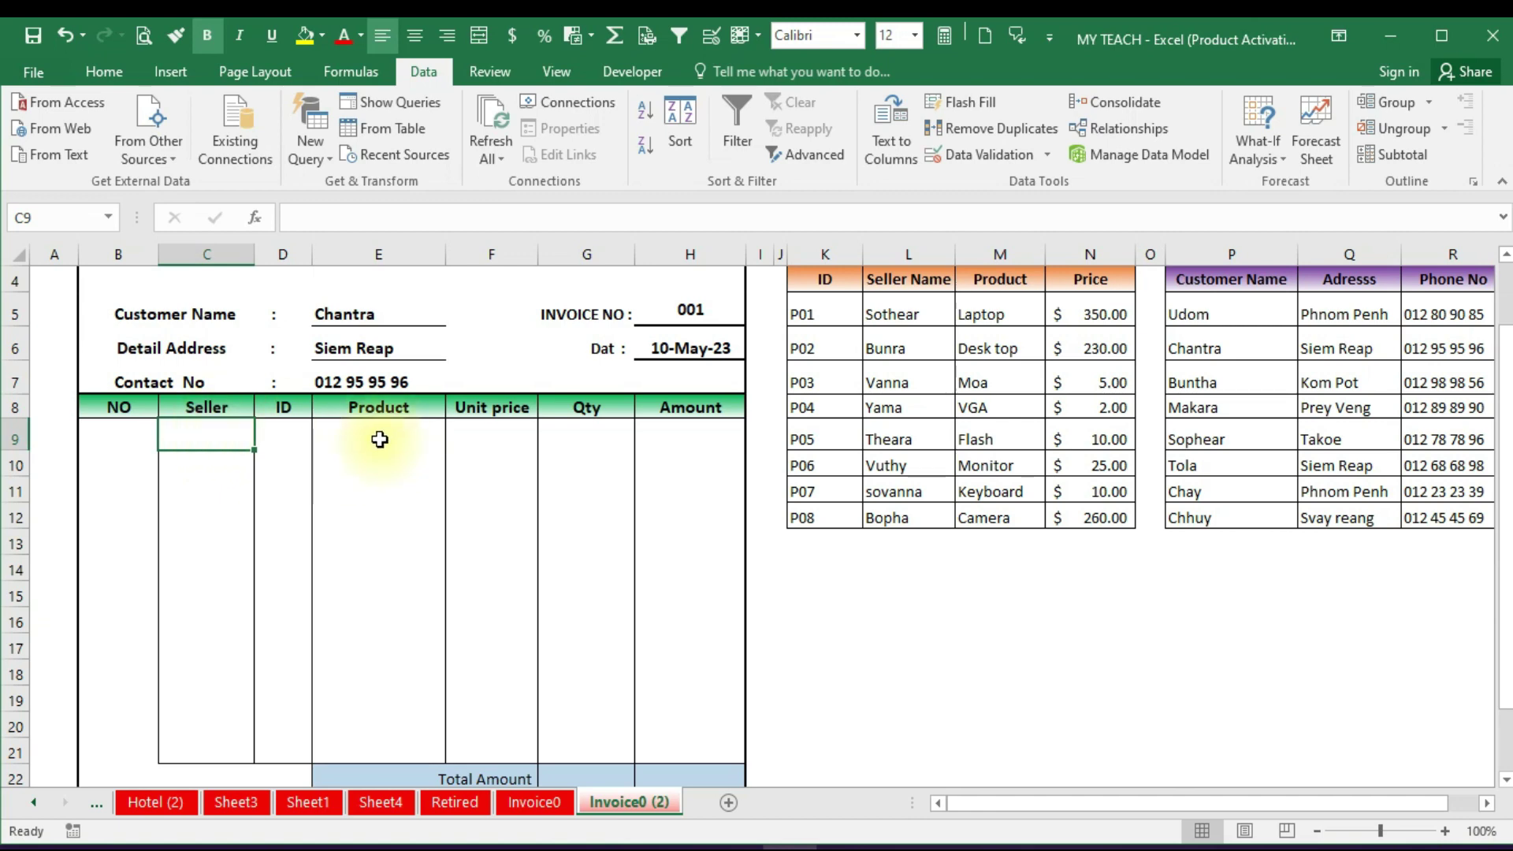
{"action": "left_click", "coordinate": [203, 508]}
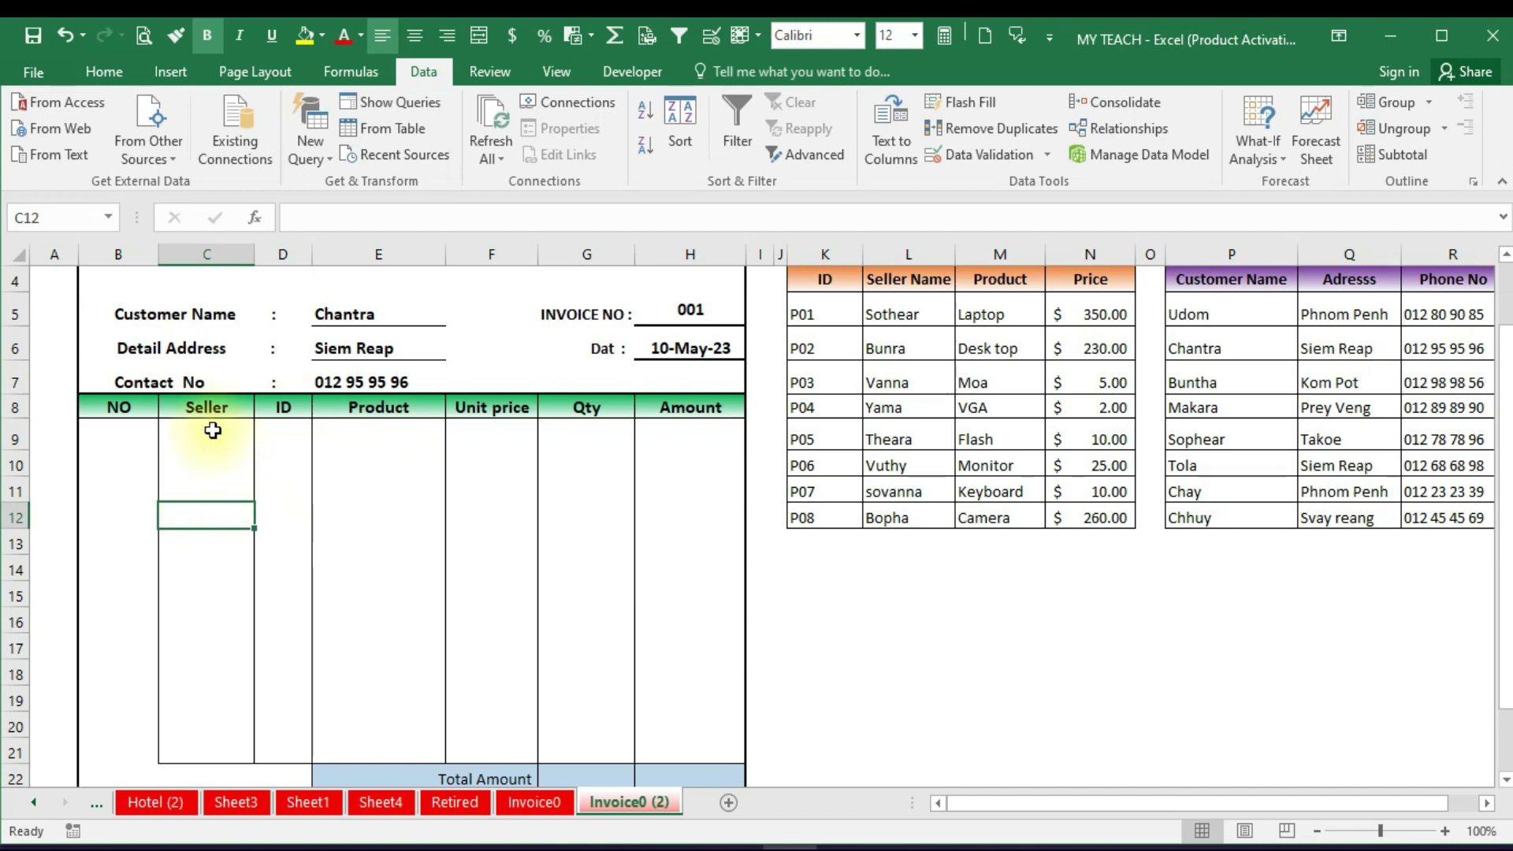
{"action": "left_click_drag", "start_coordinate": [213, 430], "coordinate": [197, 741]}
{"action": "scroll", "coordinate": [255, 625], "scroll_direction": "down", "scroll_amount": 1}
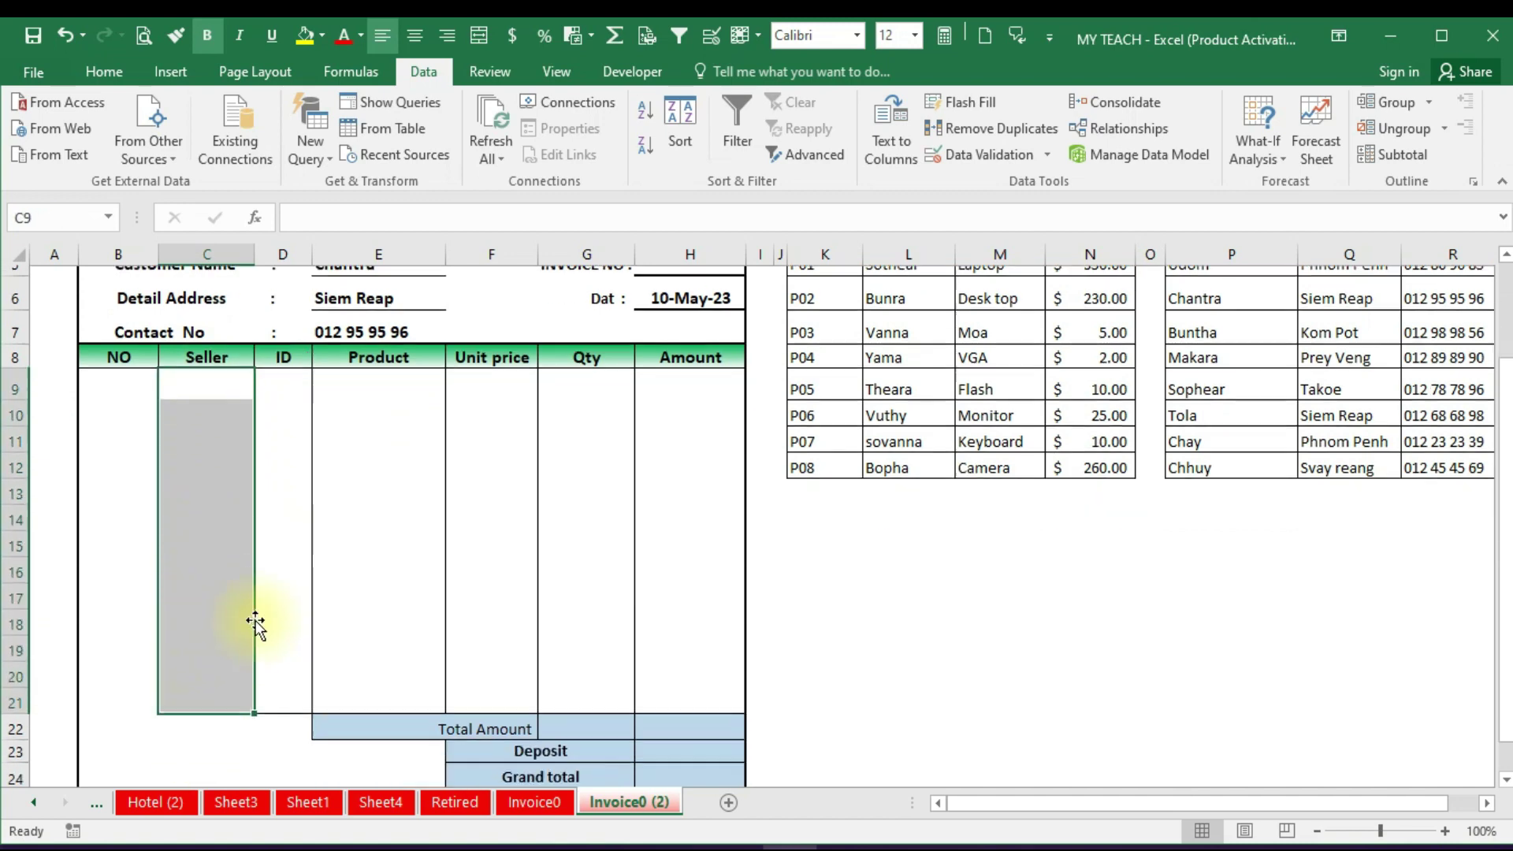
{"action": "left_click", "coordinate": [236, 574]}
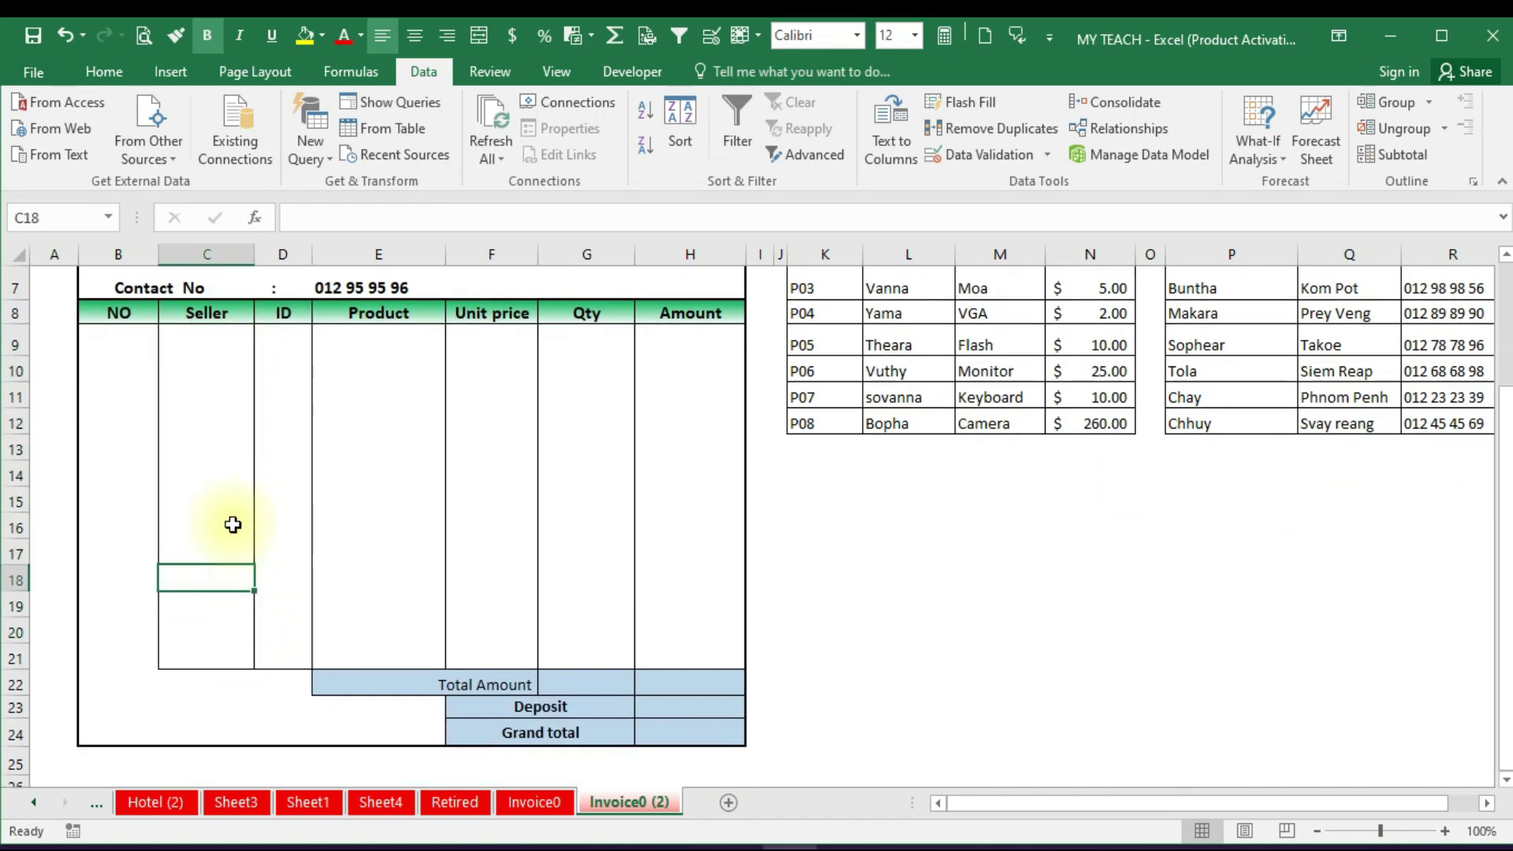
{"action": "scroll", "coordinate": [237, 433], "scroll_direction": "up", "scroll_amount": 1}
{"action": "left_click", "coordinate": [213, 425]}
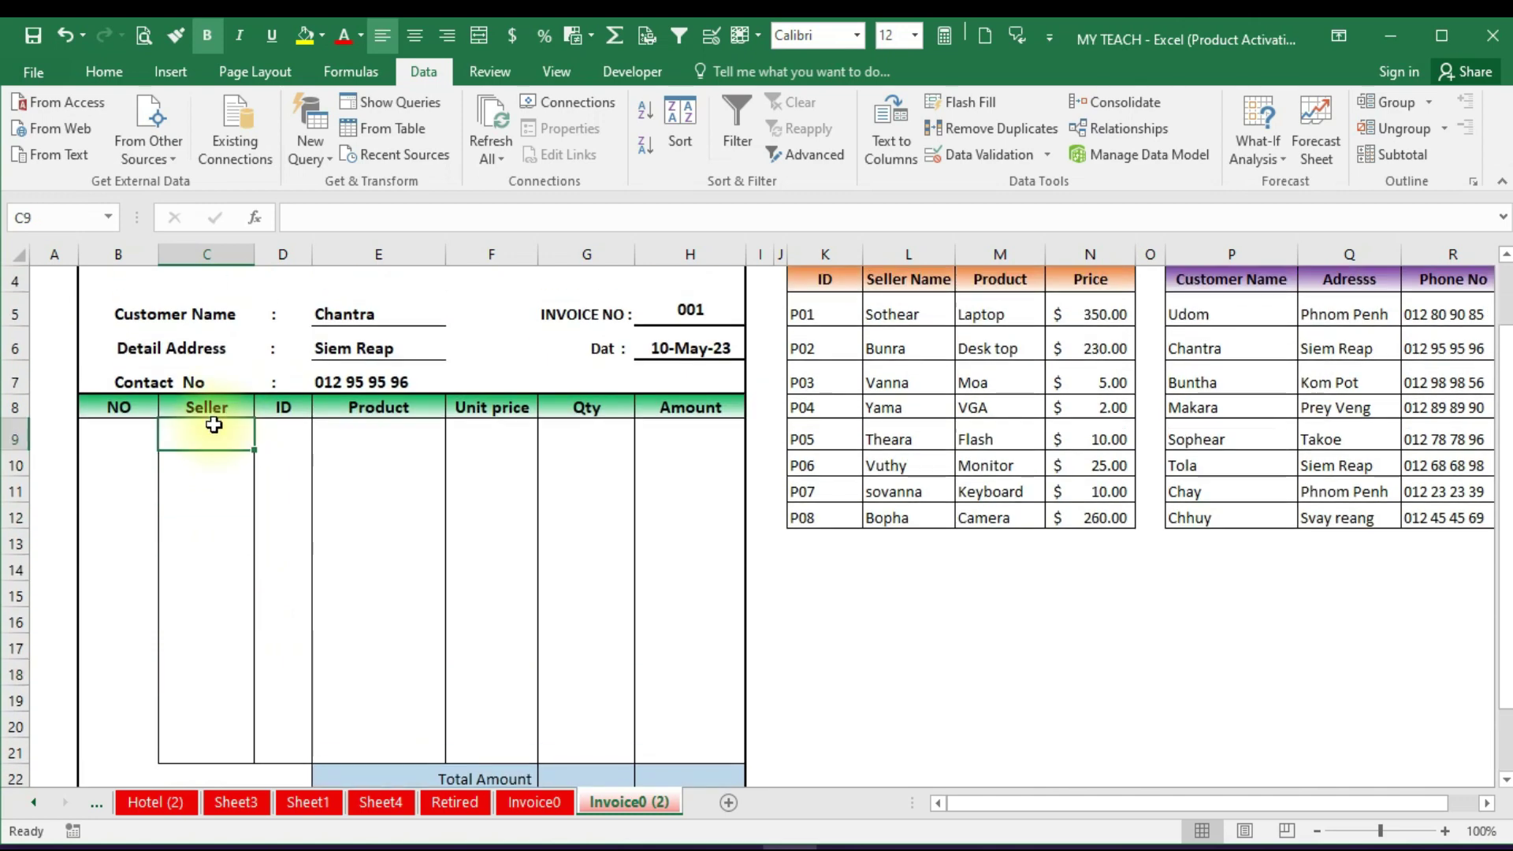
{"action": "left_click_drag", "start_coordinate": [214, 426], "coordinate": [207, 752]}
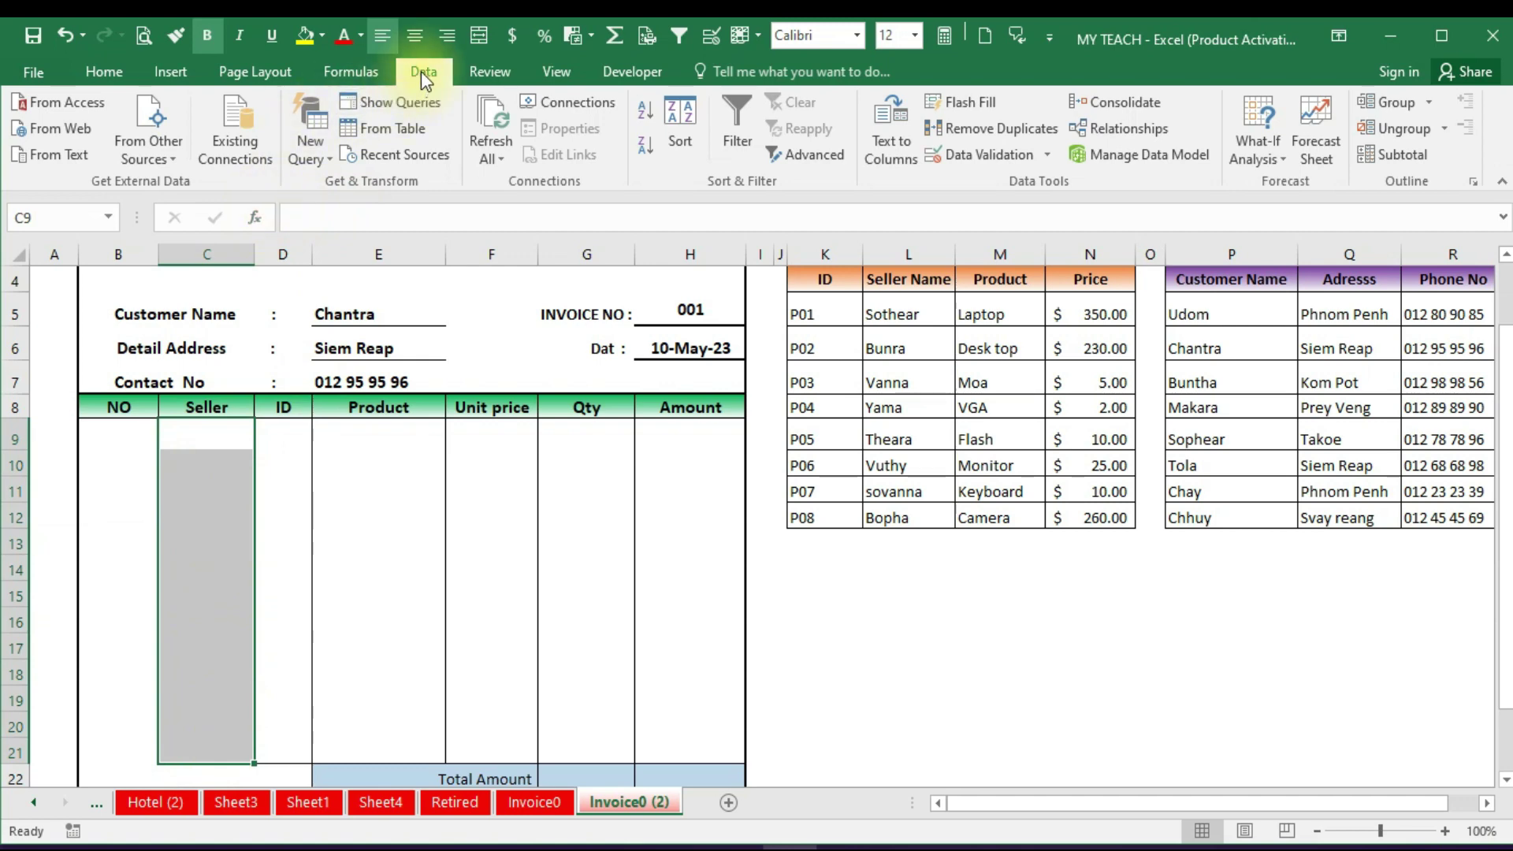
Apply List data validation to C9:C21 with source =$L$5:$L$12
{"action": "left_click", "coordinate": [995, 156]}
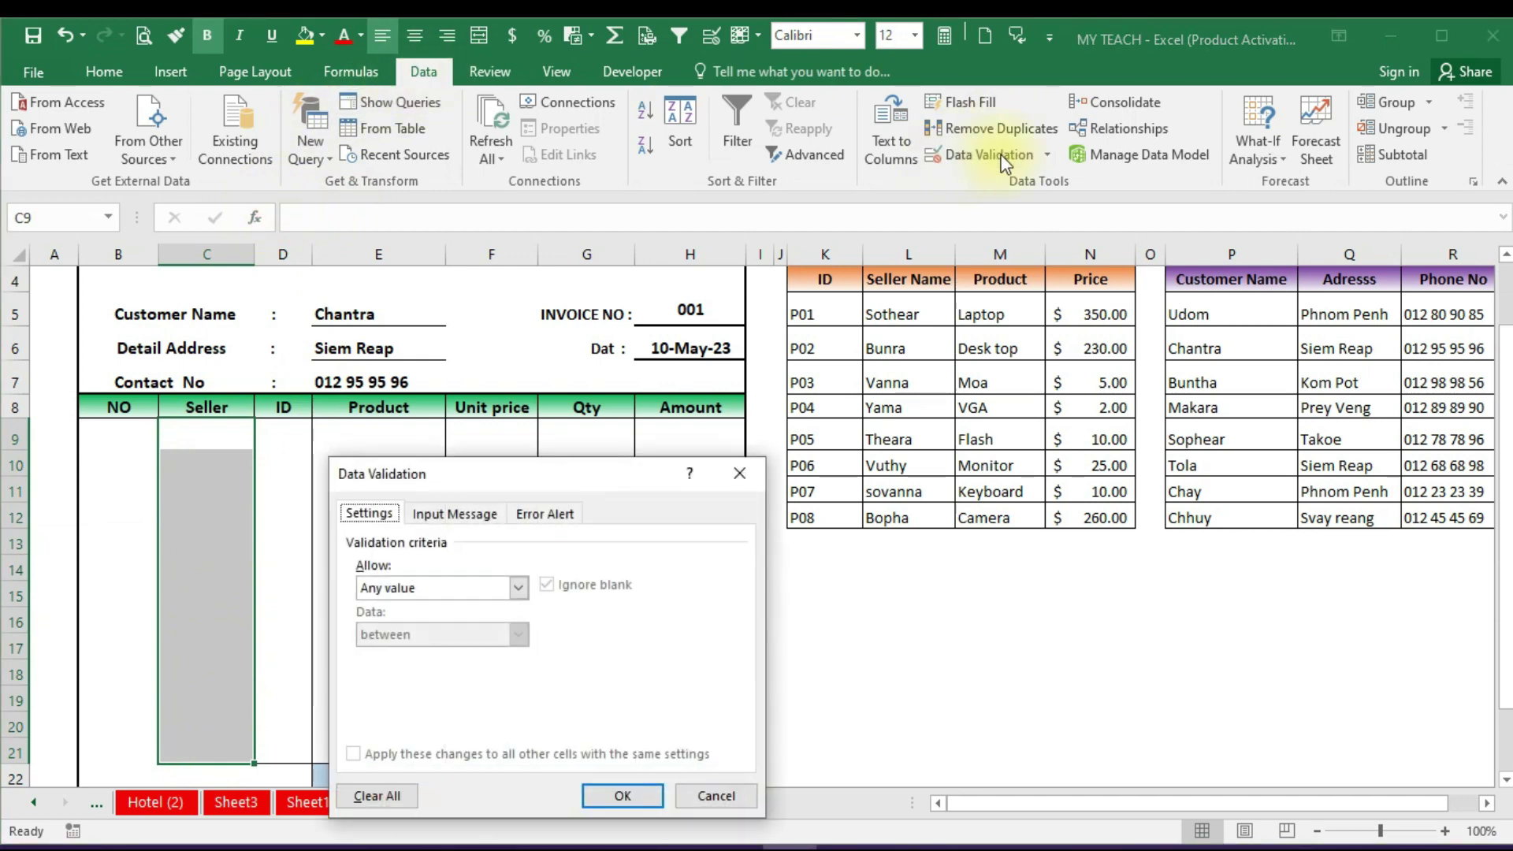
{"action": "mouse_move", "coordinate": [570, 485]}
{"action": "left_mouse_down"}
{"action": "mouse_move", "coordinate": [613, 402]}
{"action": "mouse_move", "coordinate": [593, 292]}
{"action": "left_mouse_up"}
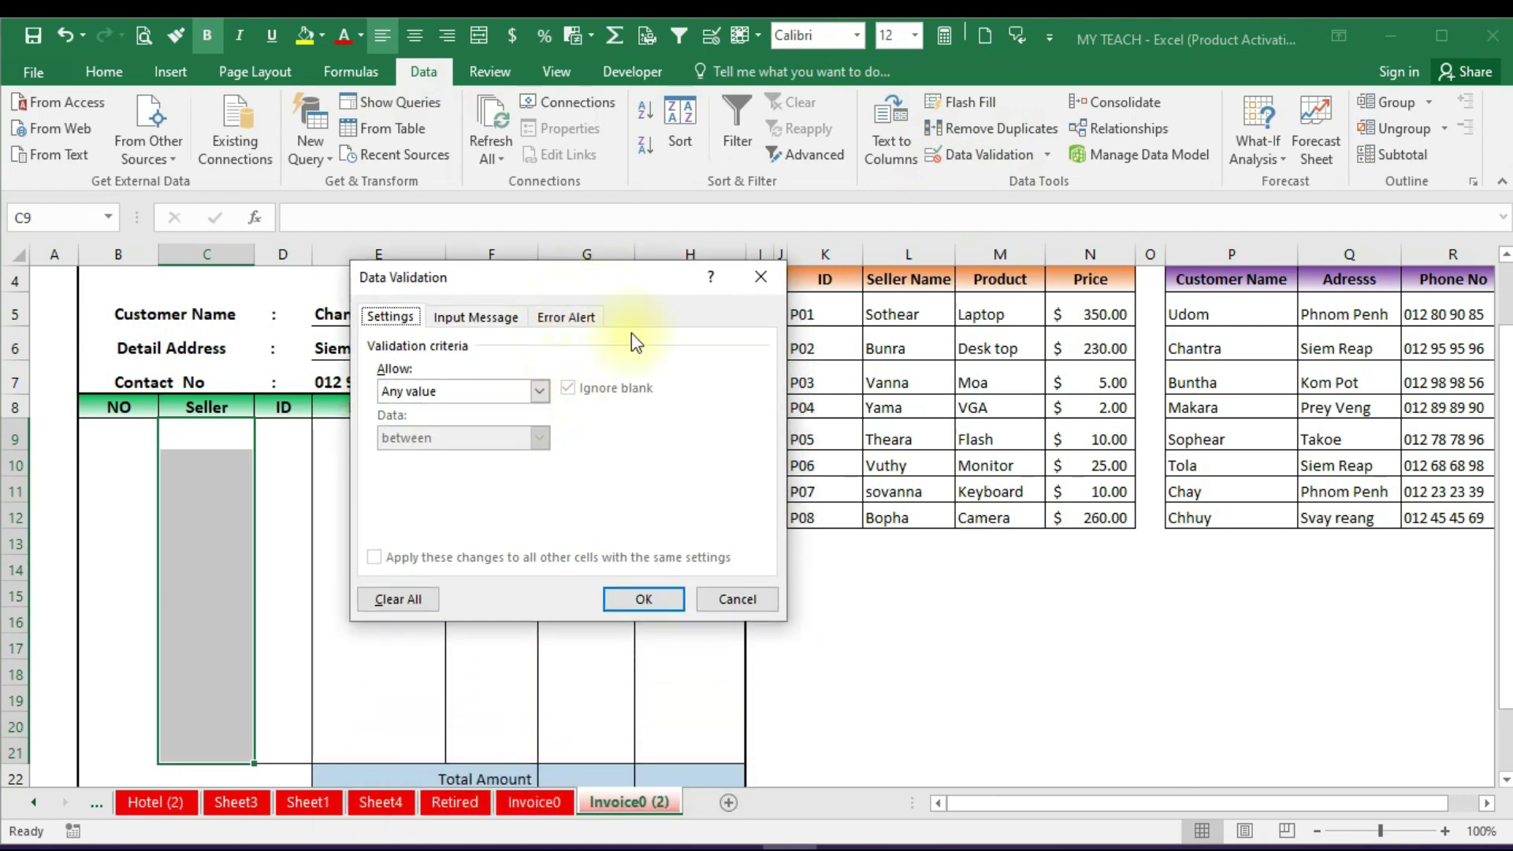
{"action": "left_click_drag", "start_coordinate": [630, 276], "coordinate": [605, 283]}
{"action": "left_click", "coordinate": [514, 398]}
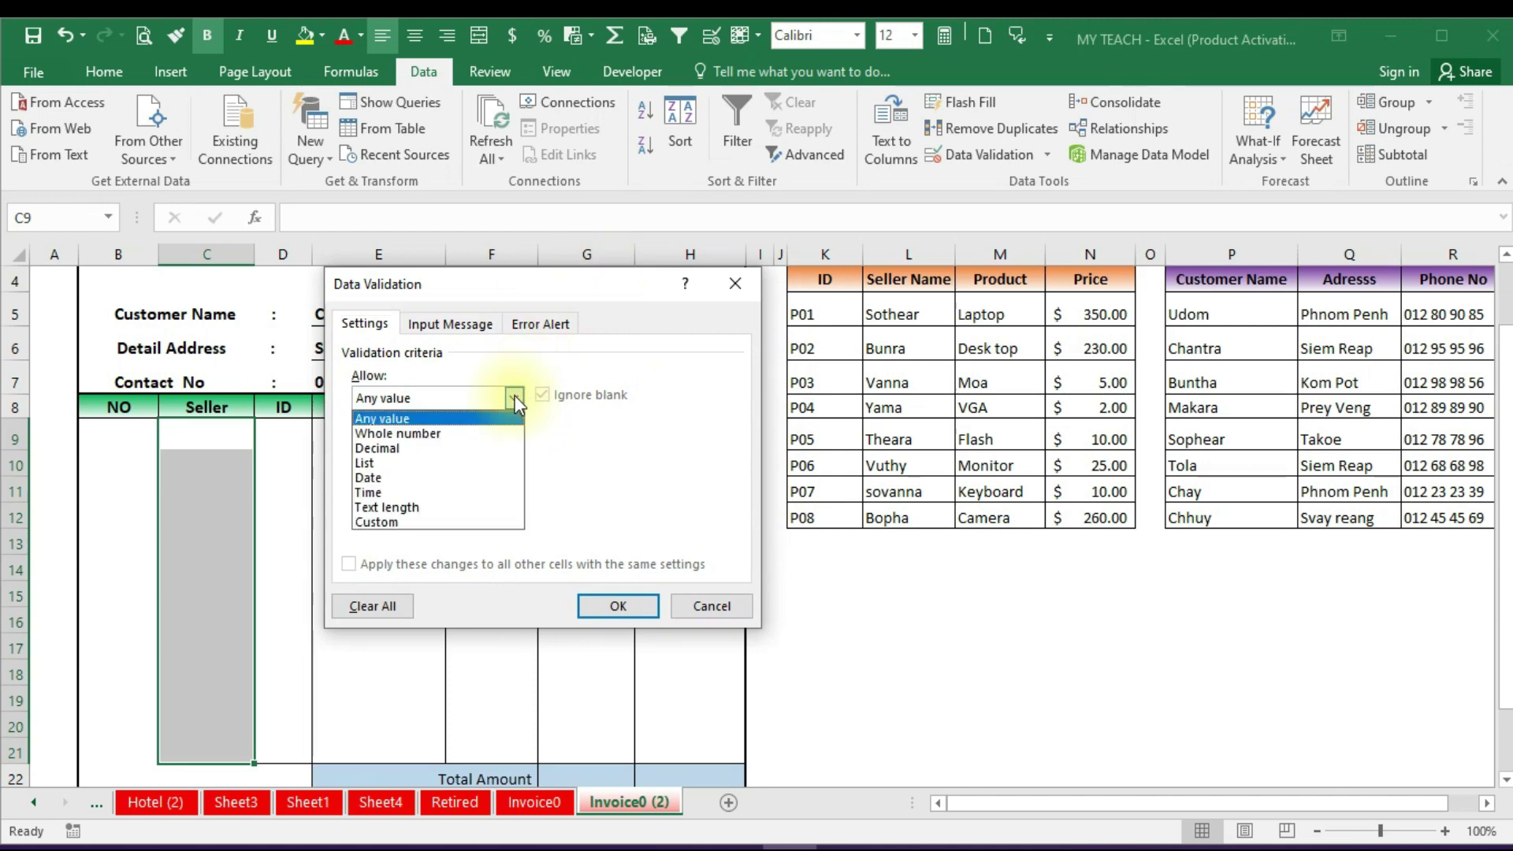
{"action": "left_click", "coordinate": [367, 463]}
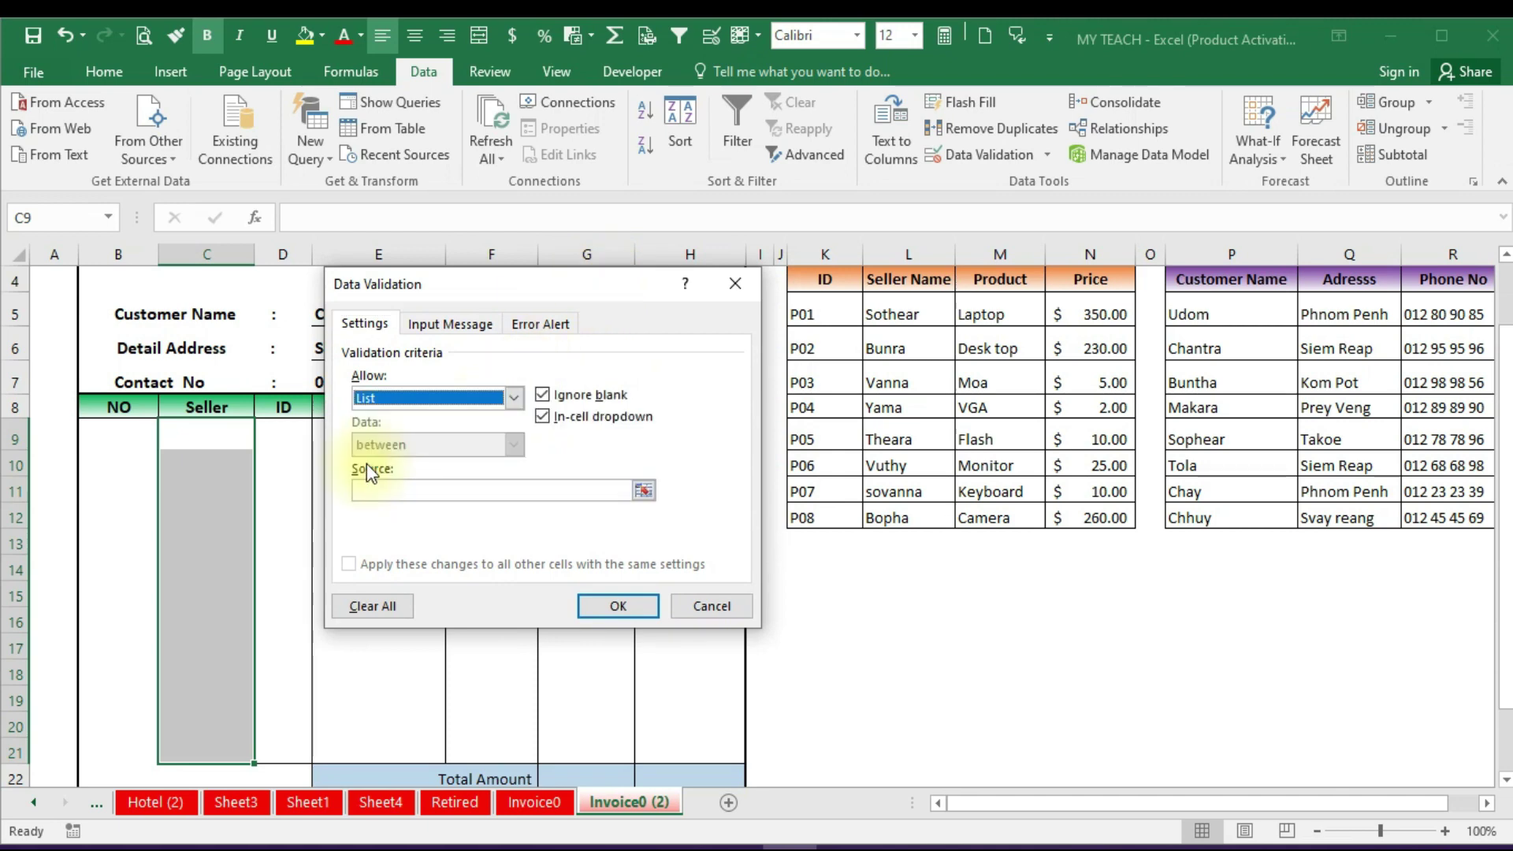
{"action": "left_click", "coordinate": [416, 491]}
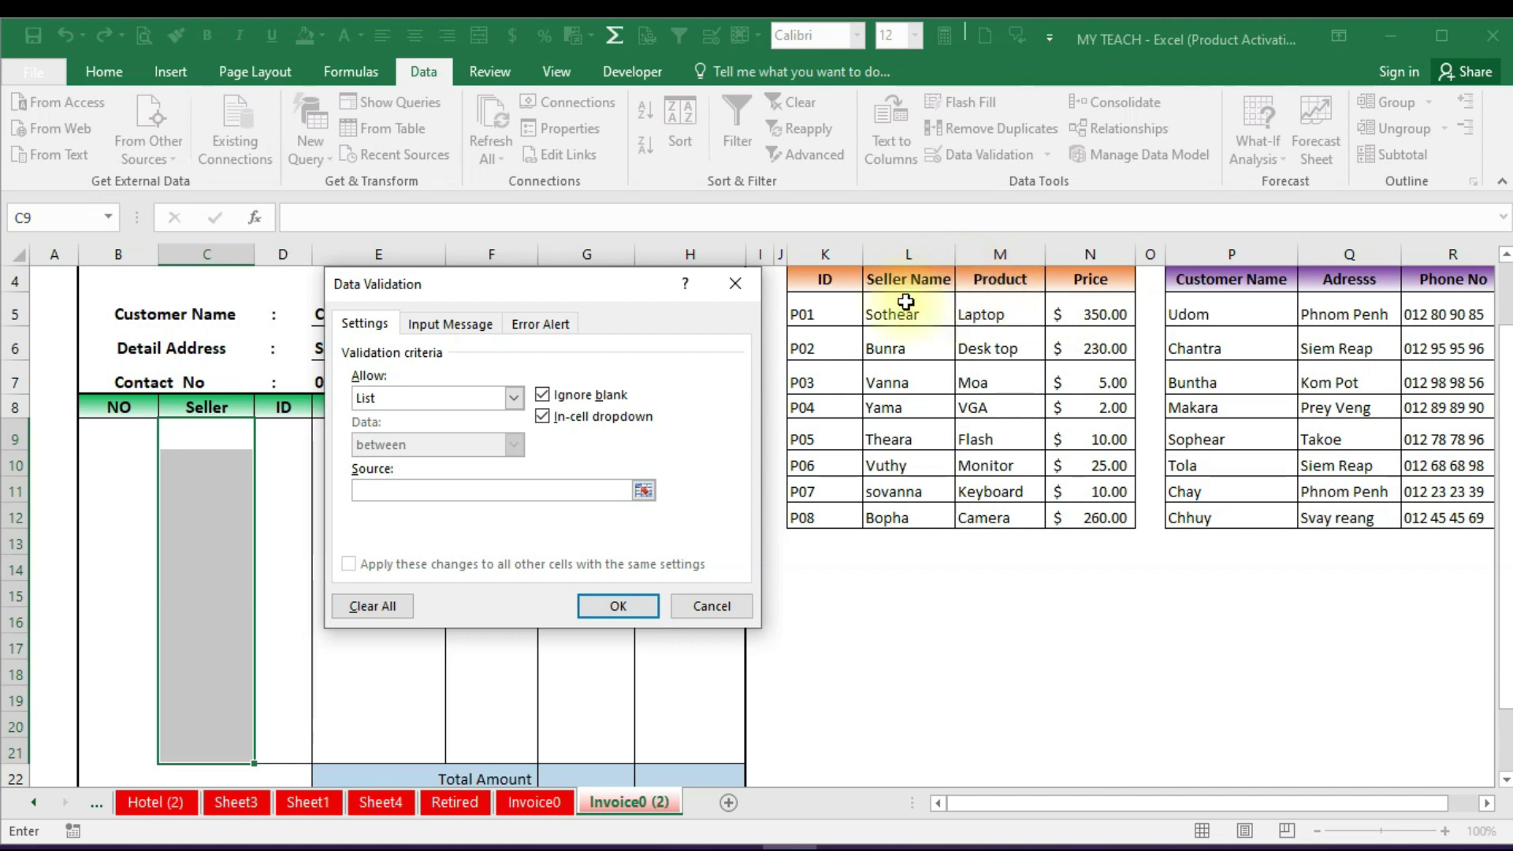
{"action": "left_click_drag", "start_coordinate": [905, 314], "coordinate": [889, 516]}
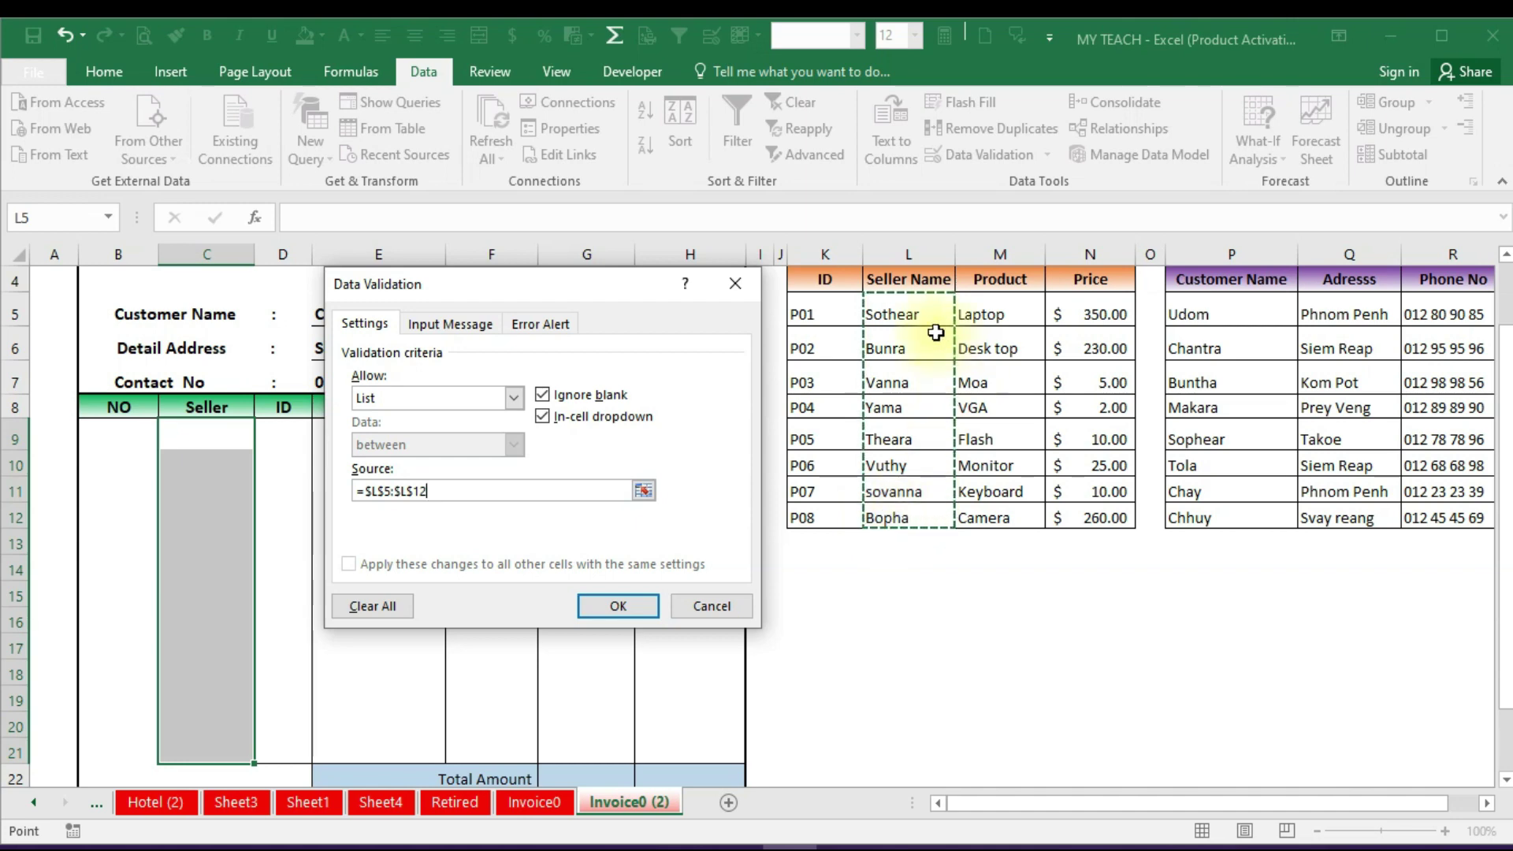
{"action": "left_click", "coordinate": [614, 607]}
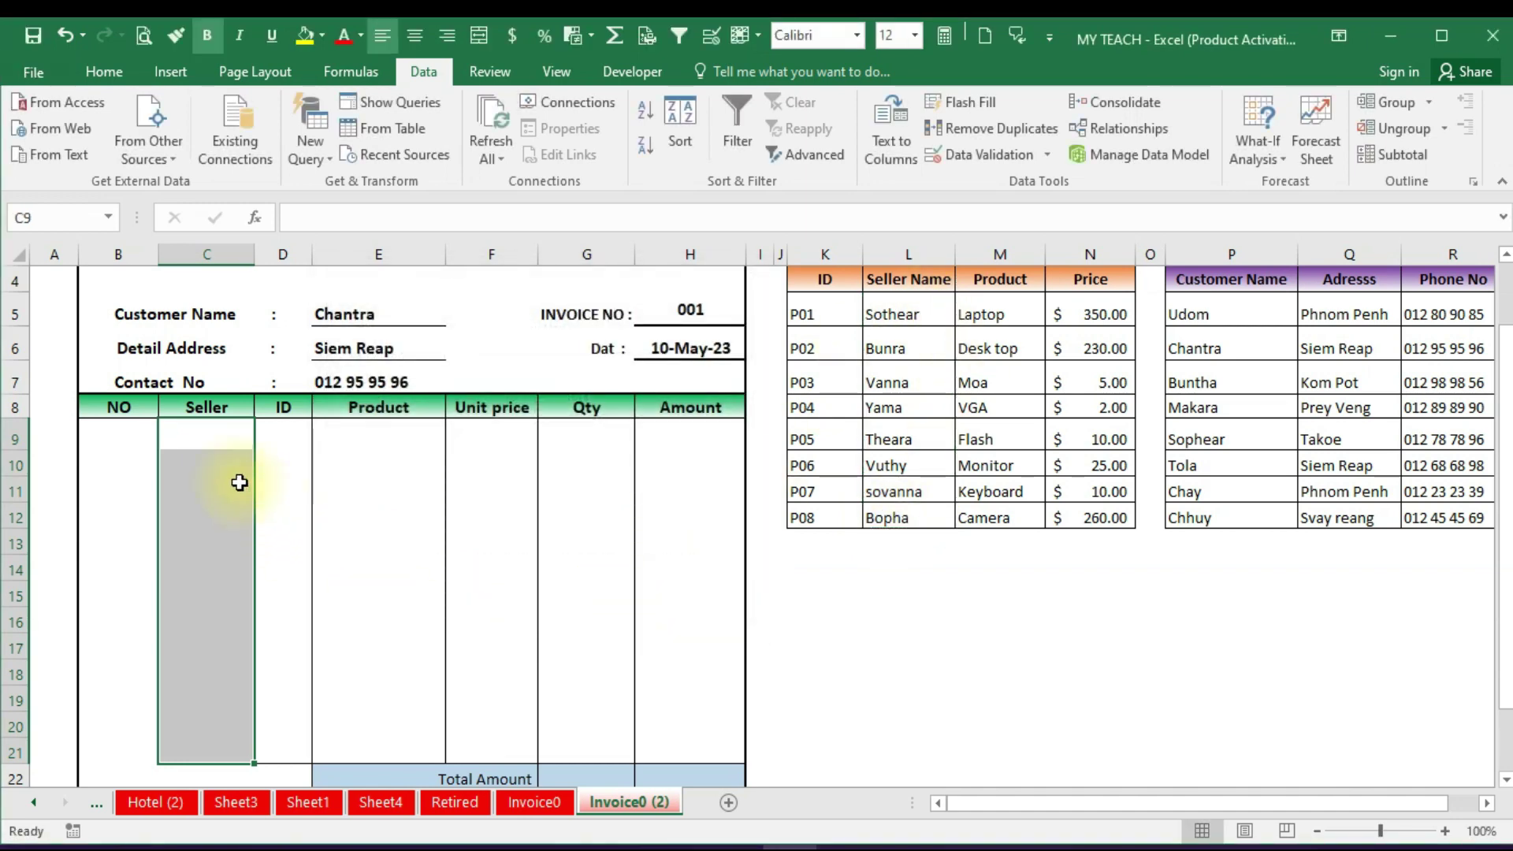
Pick Bunra from the seller dropdown in C9
{"action": "left_click", "coordinate": [220, 436]}
{"action": "left_click", "coordinate": [263, 438]}
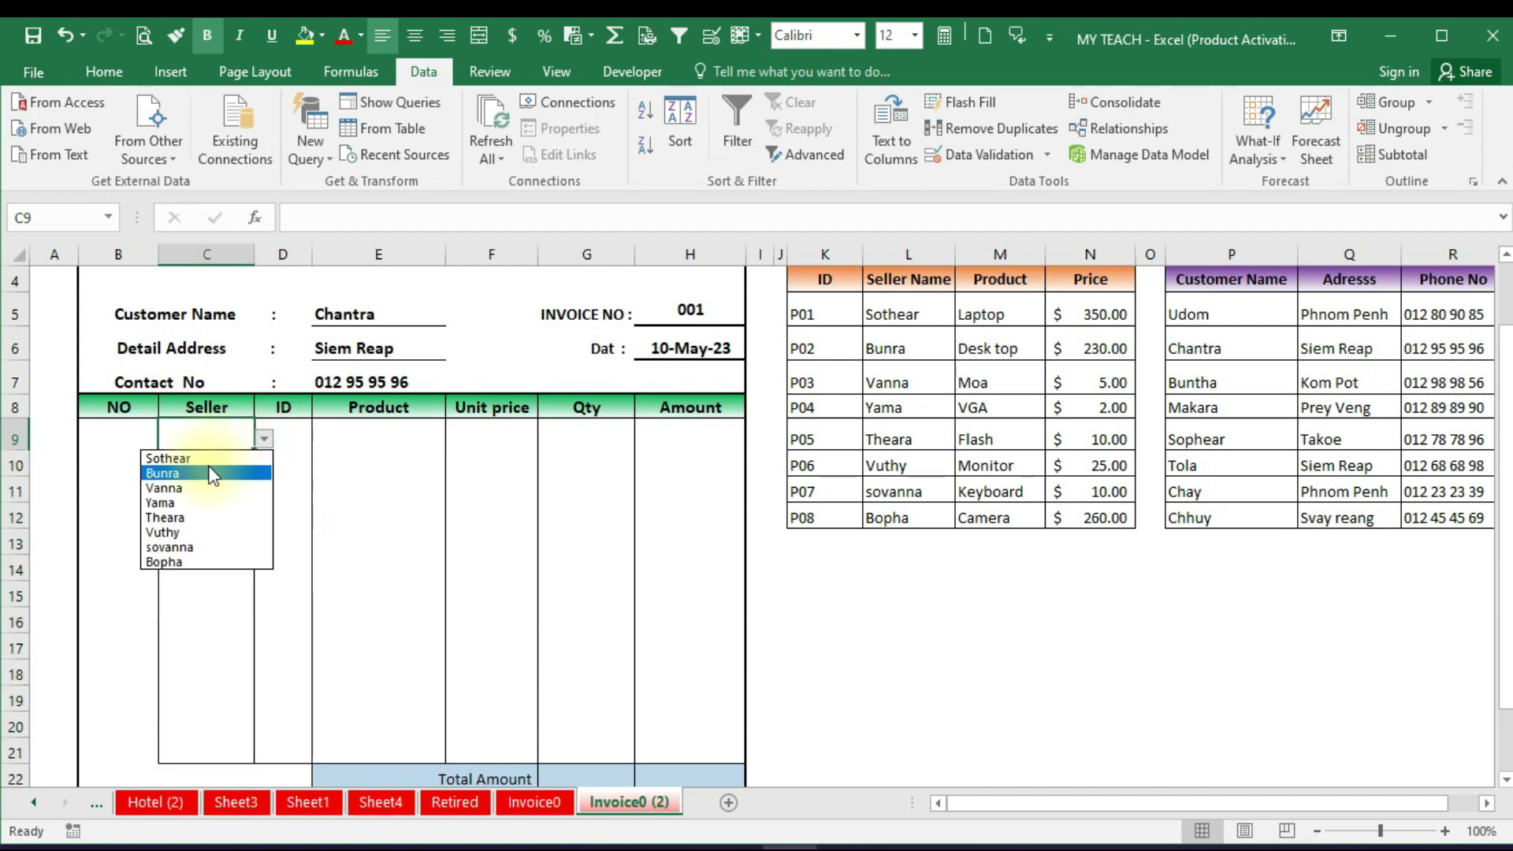
{"action": "left_click", "coordinate": [211, 473]}
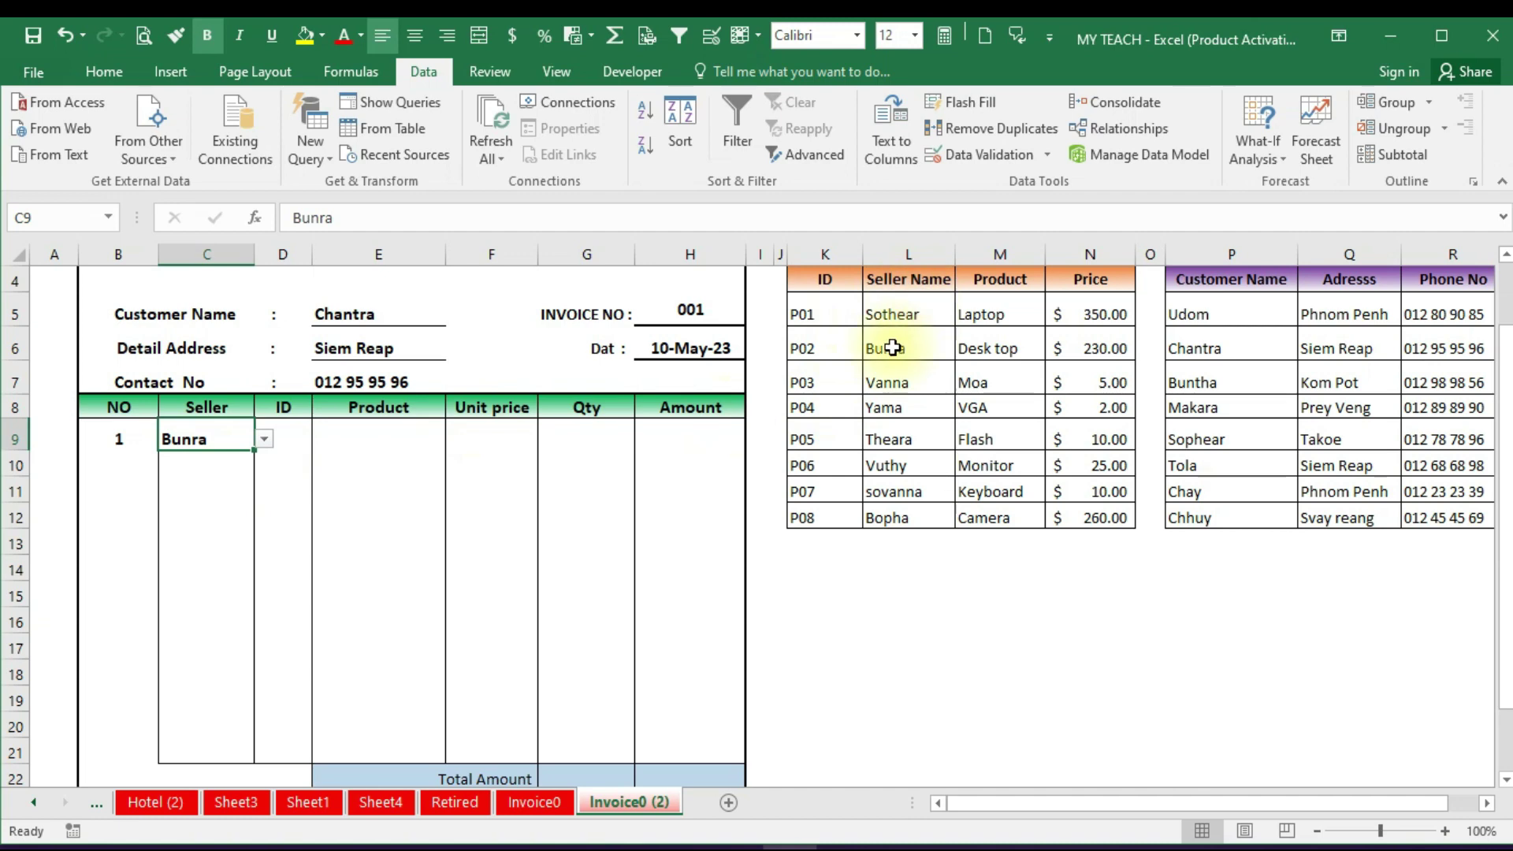
Pick Sothear from the seller dropdown in C10
{"action": "scroll", "coordinate": [944, 331], "scroll_direction": "up", "scroll_amount": 1}
{"action": "scroll", "coordinate": [944, 331], "scroll_direction": "up", "scroll_amount": 1}
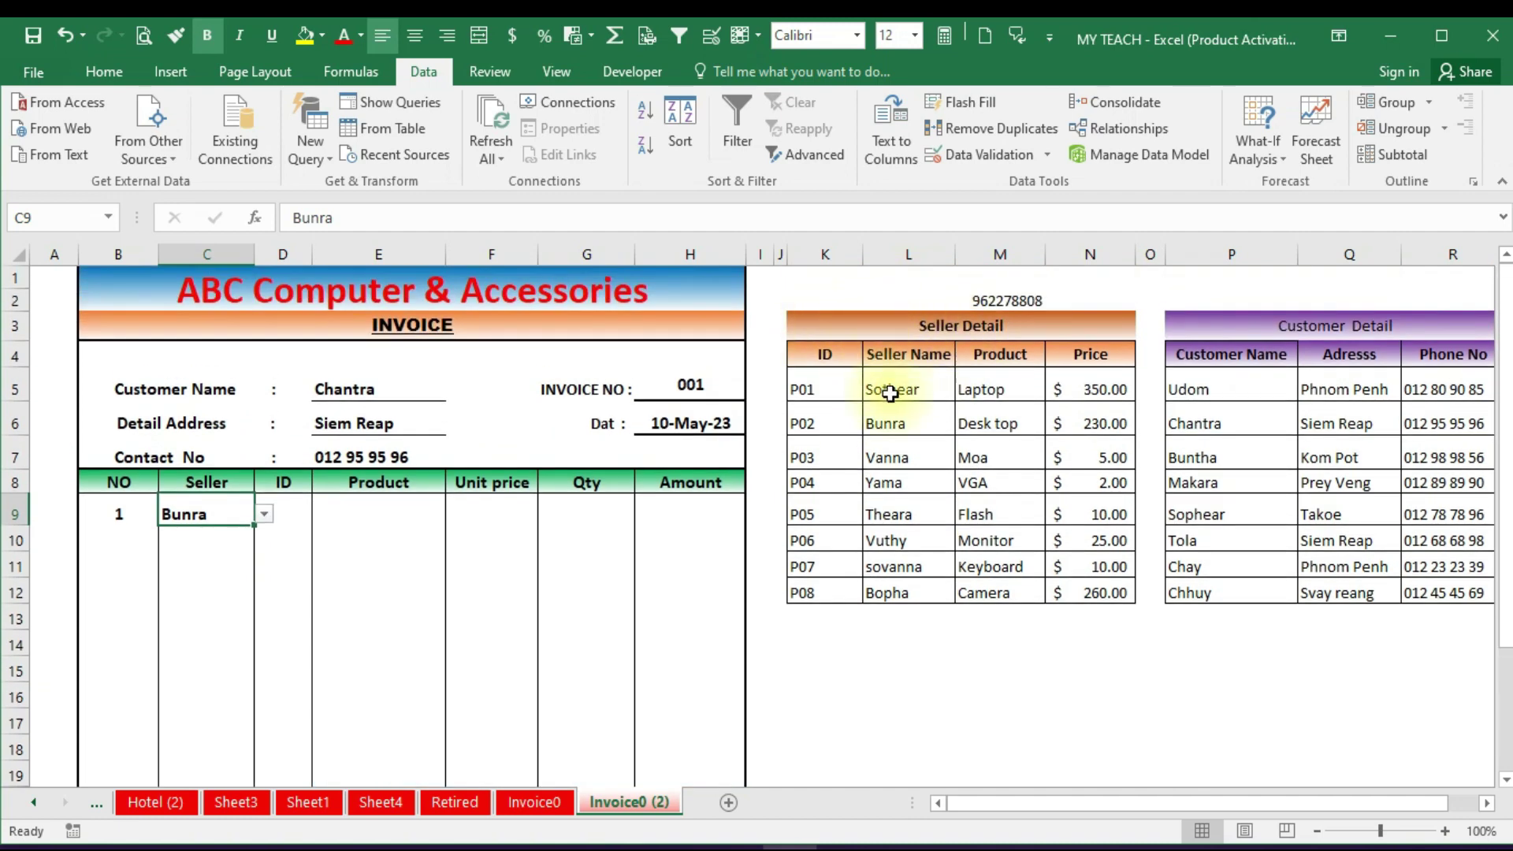
{"action": "left_click", "coordinate": [237, 538]}
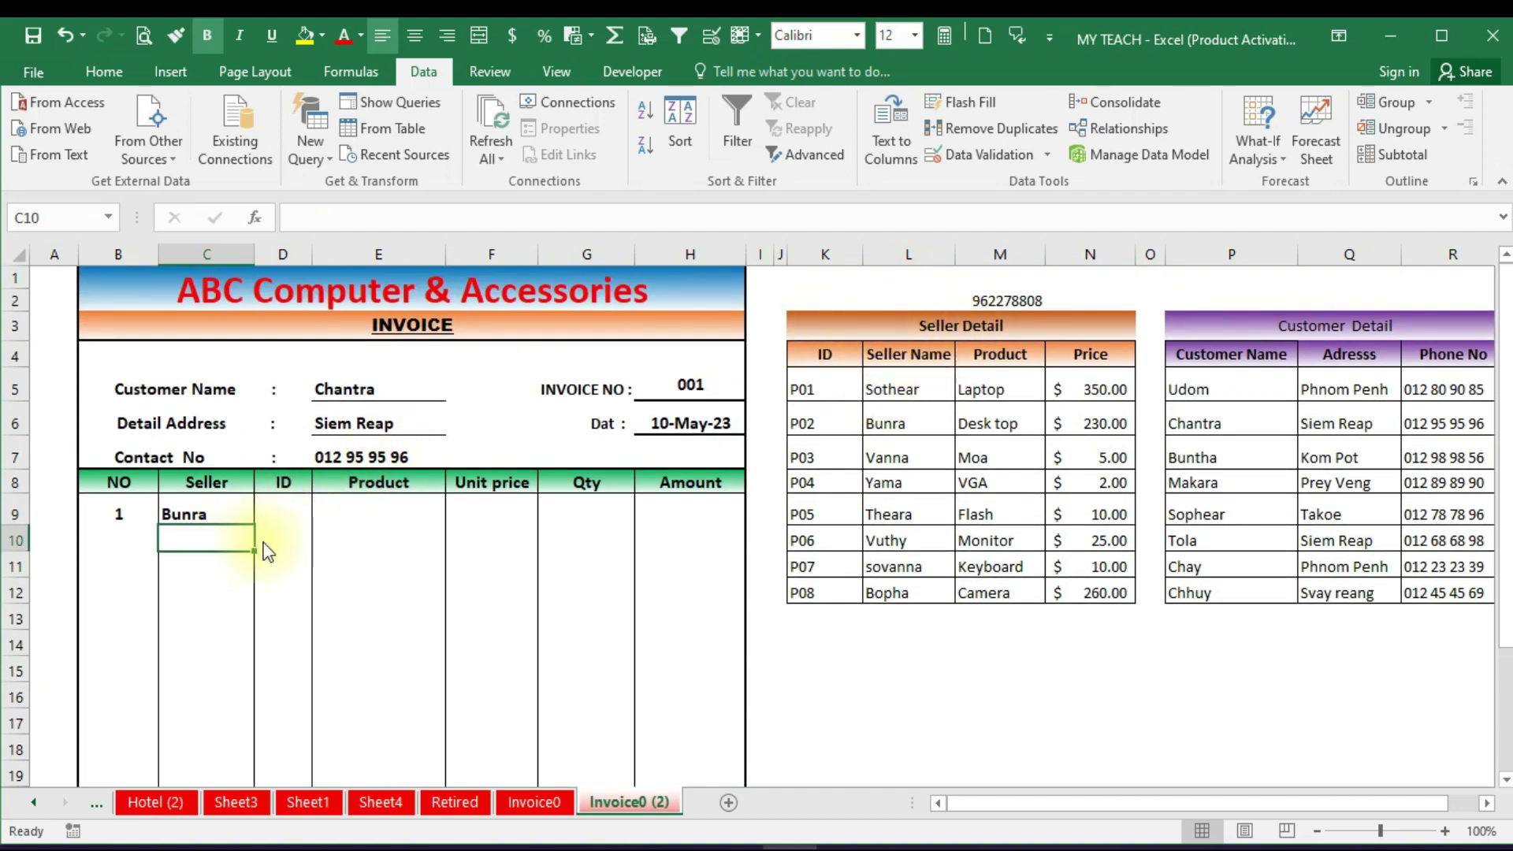
{"action": "left_click", "coordinate": [264, 541]}
{"action": "left_click", "coordinate": [194, 561]}
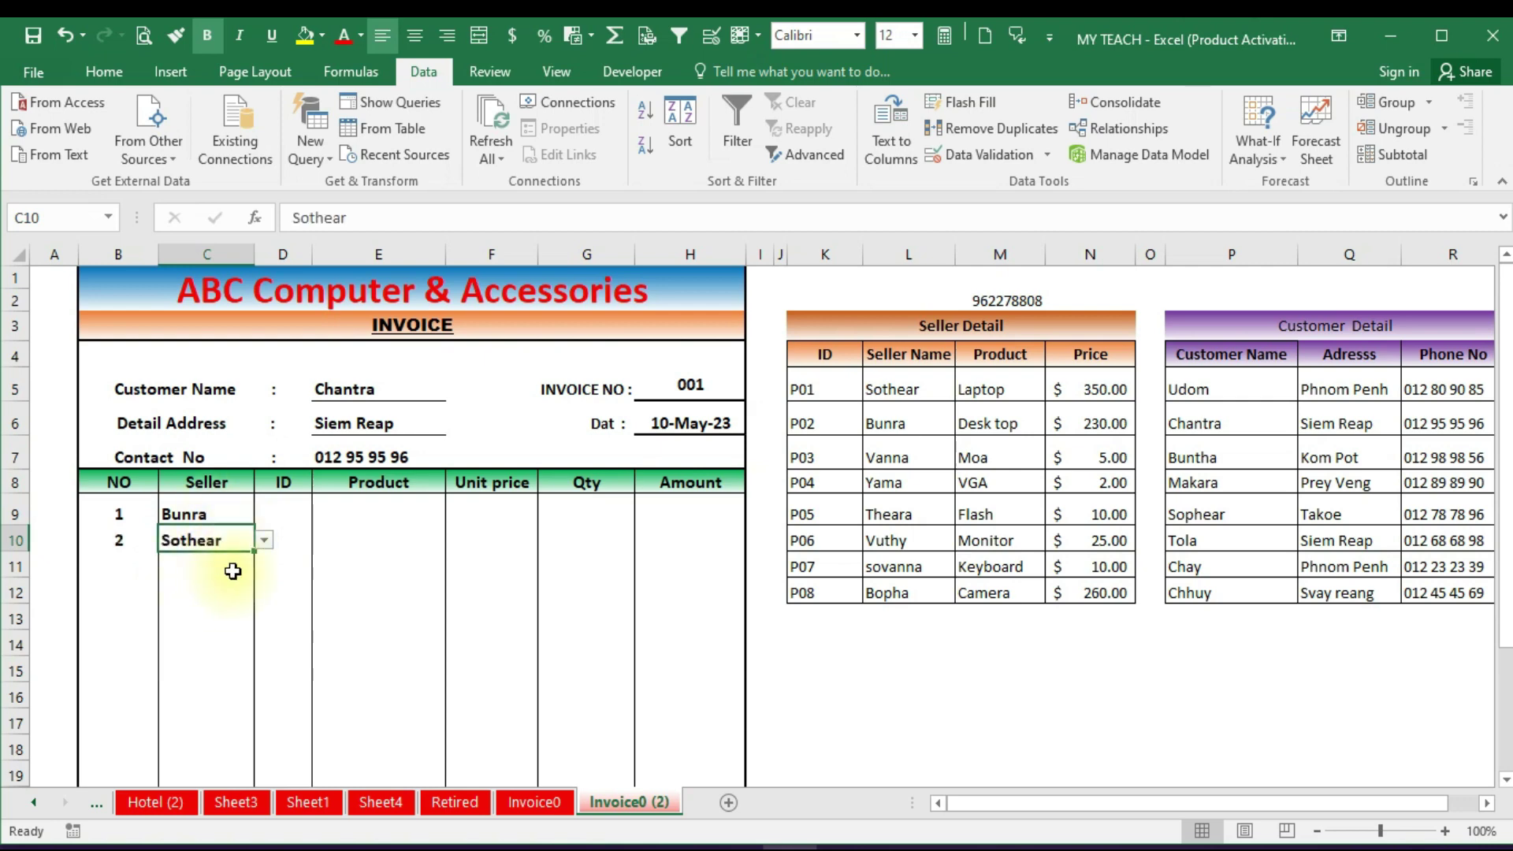
{"action": "left_click", "coordinate": [296, 513]}
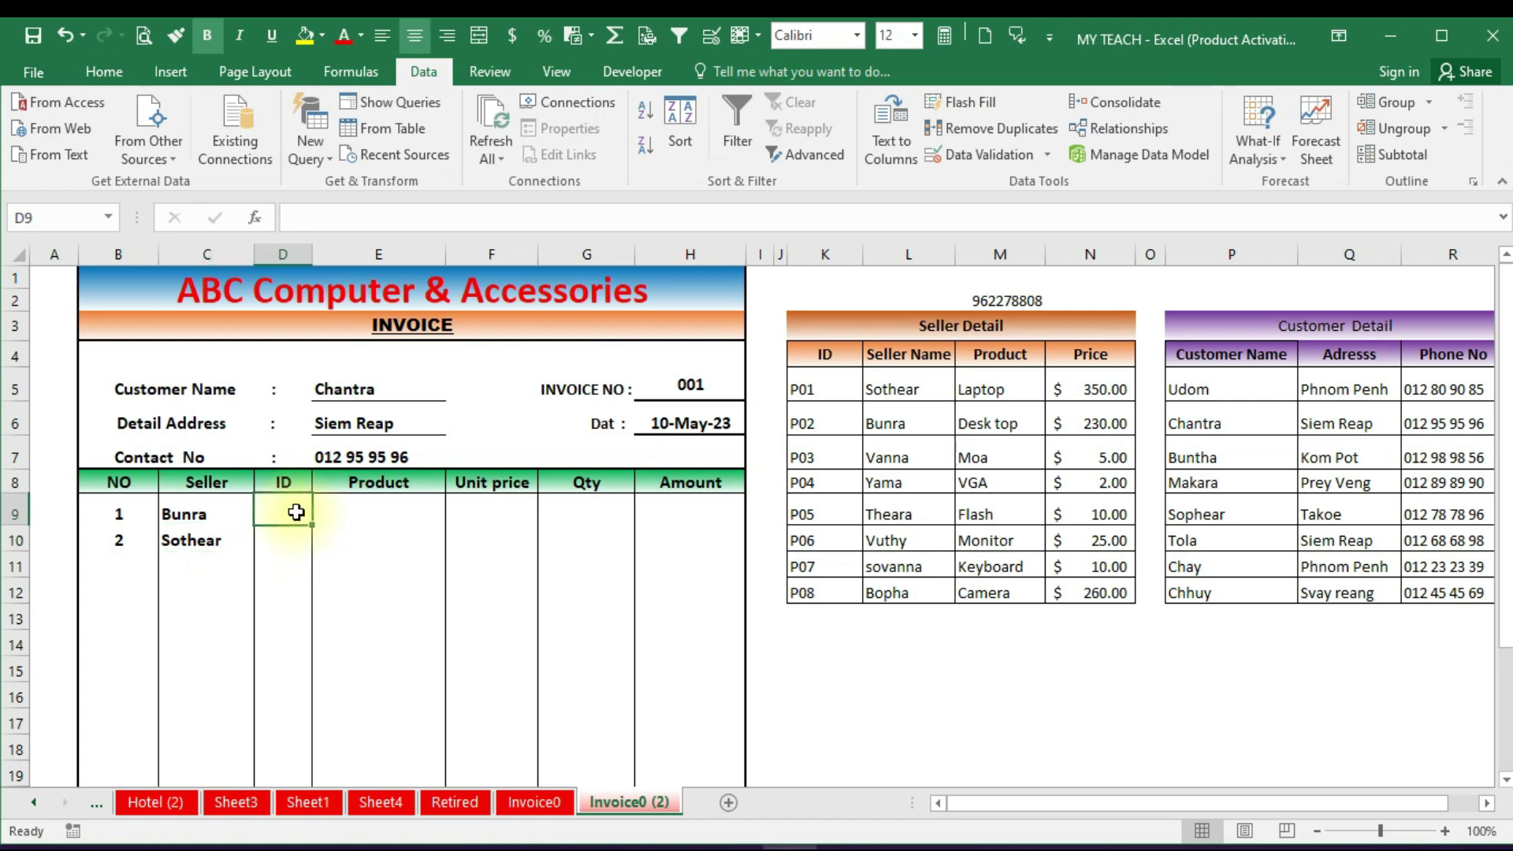
{"action": "left_click", "coordinate": [206, 511]}
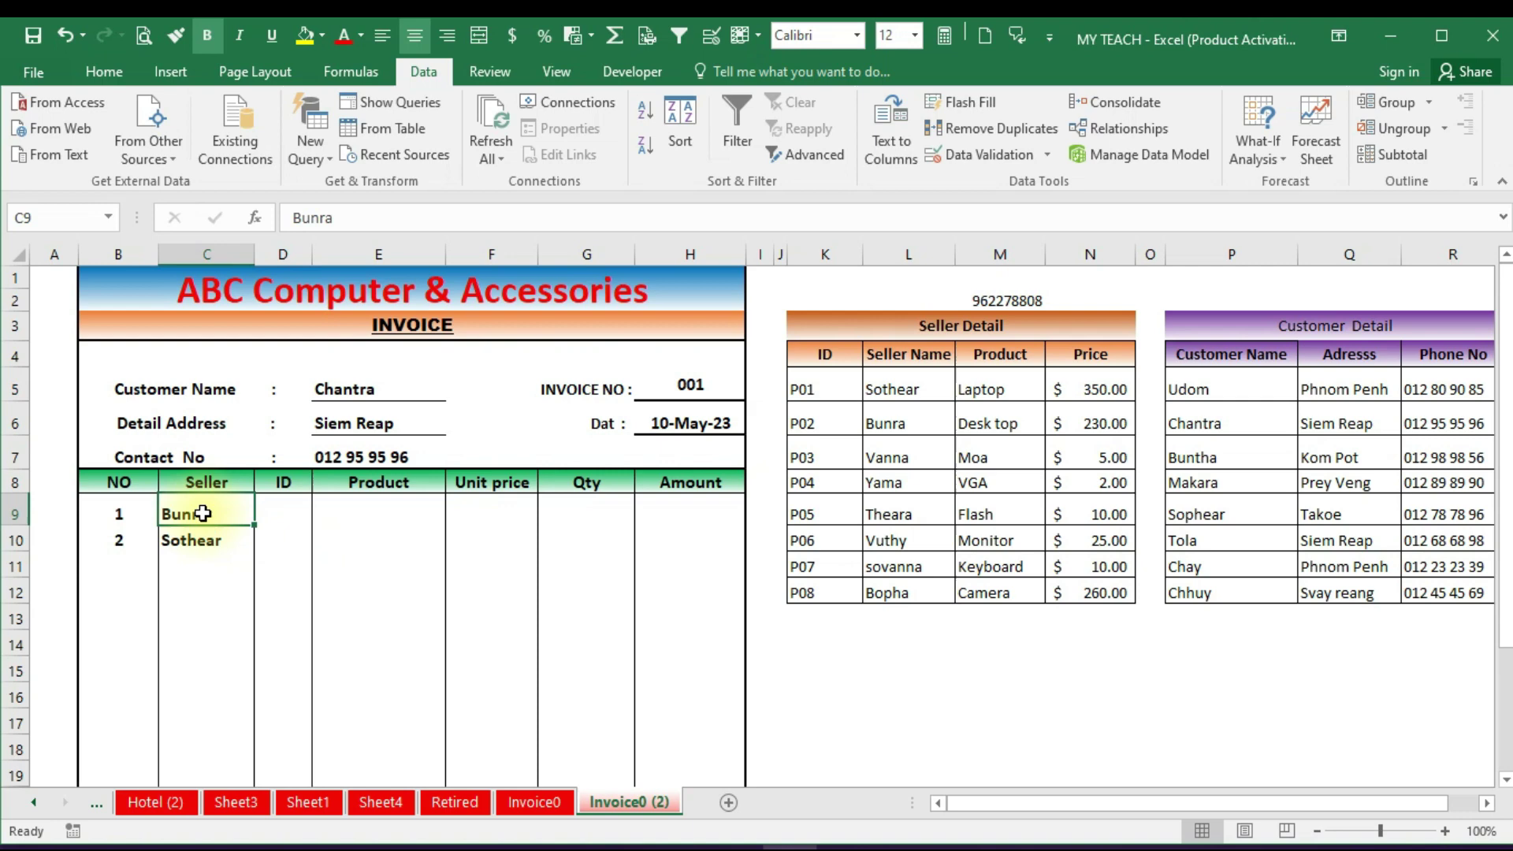
In D9, begin =INDEX(K5:K12, followed by a nested MATCH(
{"action": "left_click", "coordinate": [281, 519]}
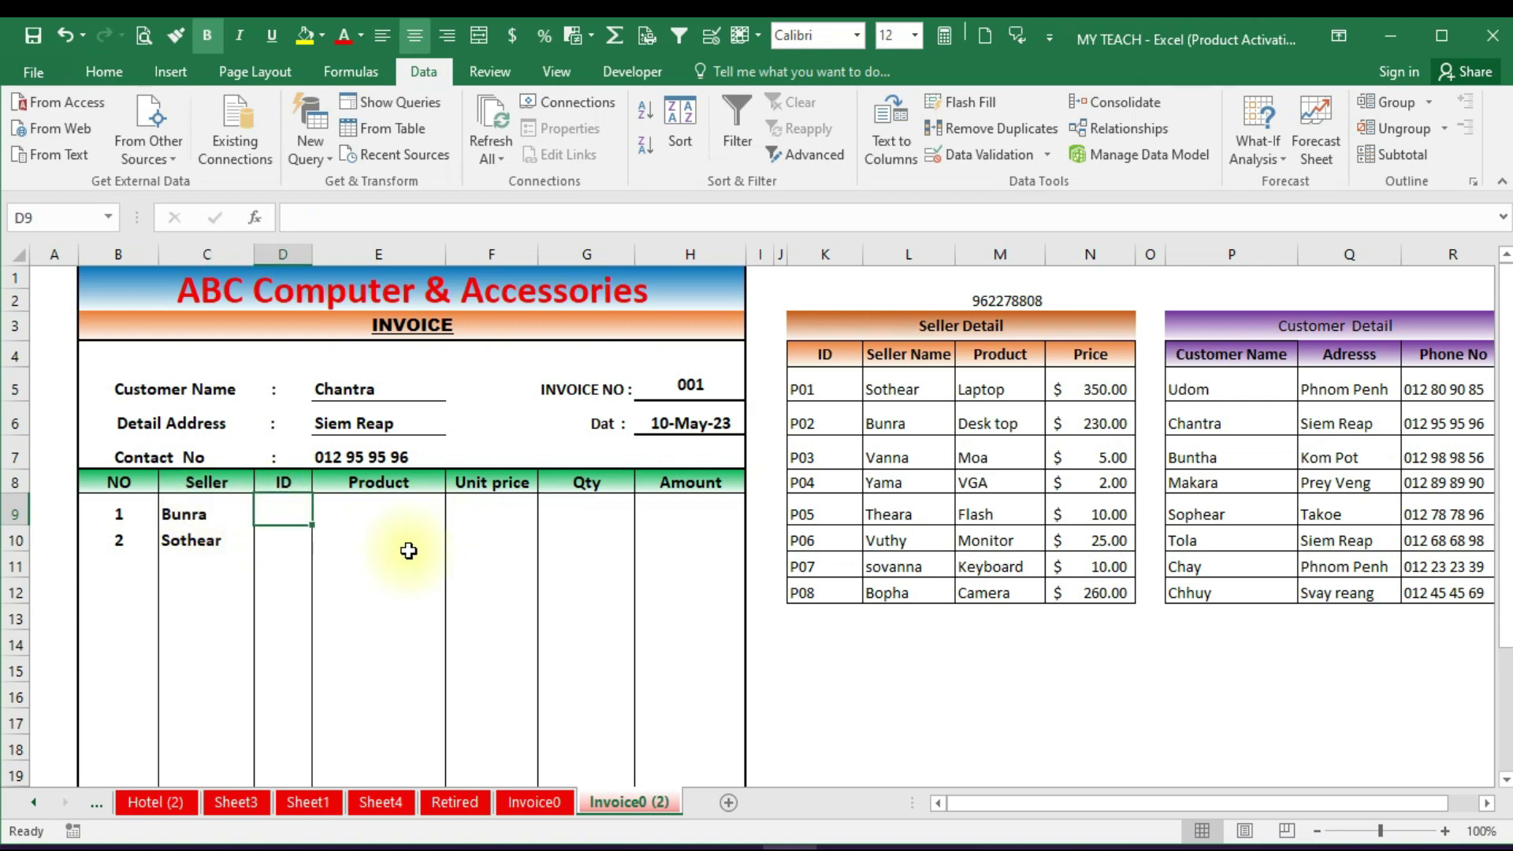
{"action": "type", "text": "="}
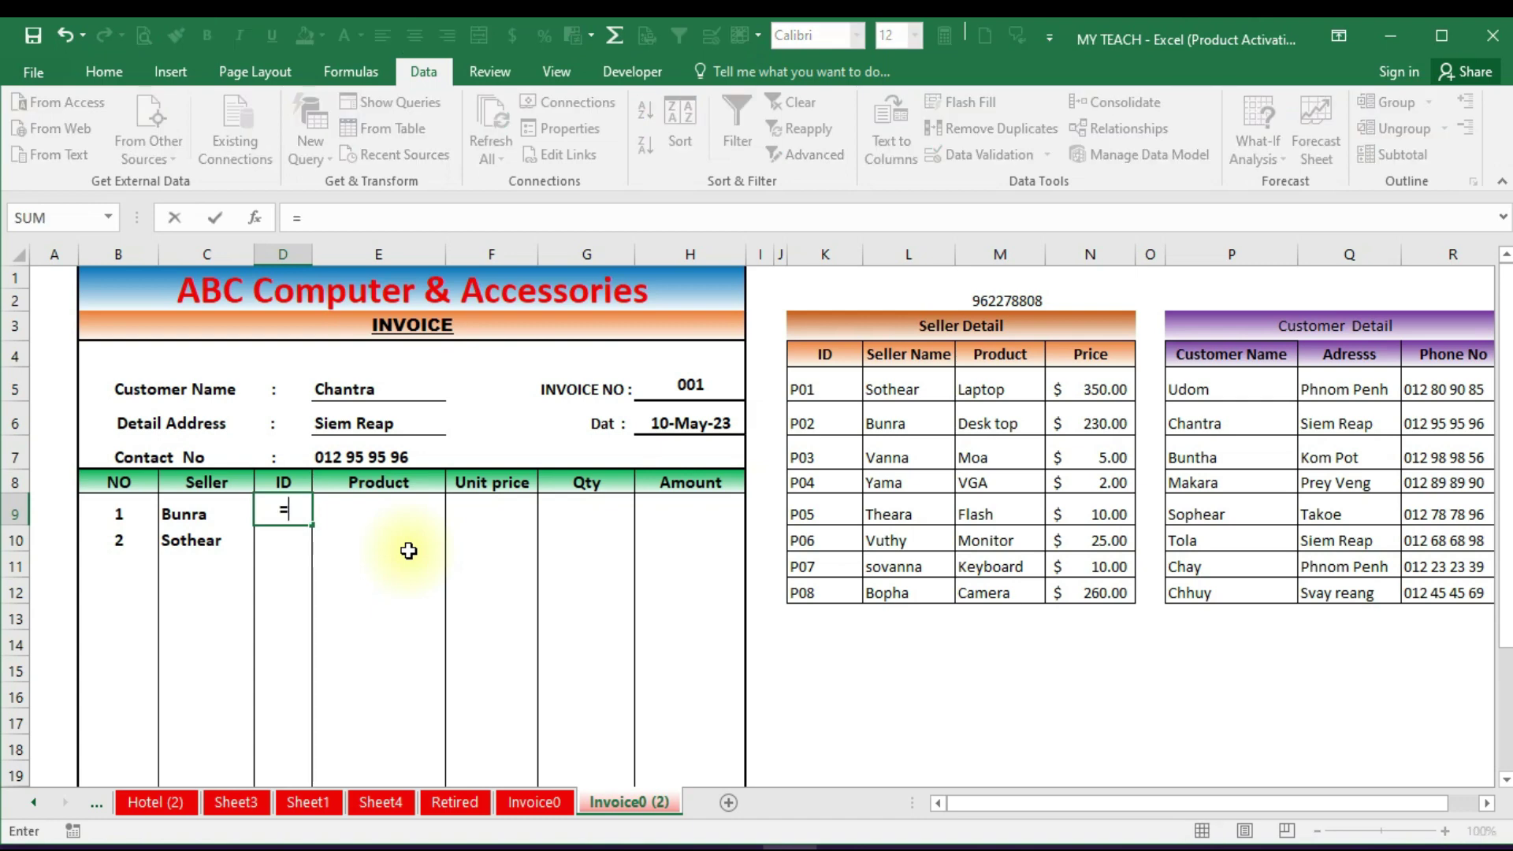
{"action": "key", "text": "Escape"}
{"action": "left_click_drag", "start_coordinate": [405, 550], "coordinate": [303, 533]}
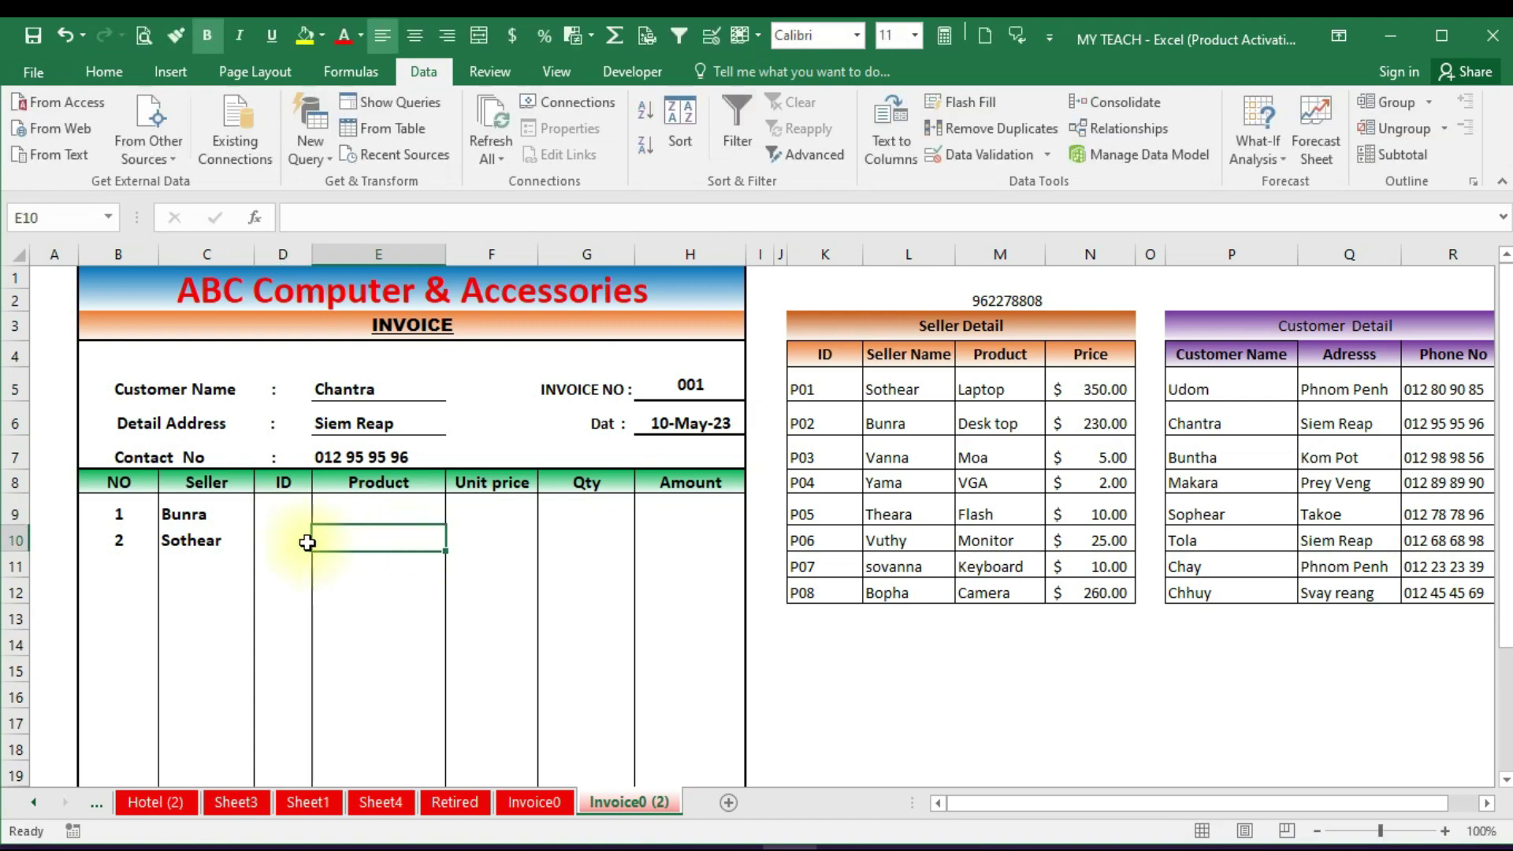
{"action": "left_click", "coordinate": [297, 512]}
{"action": "left_click", "coordinate": [382, 35]}
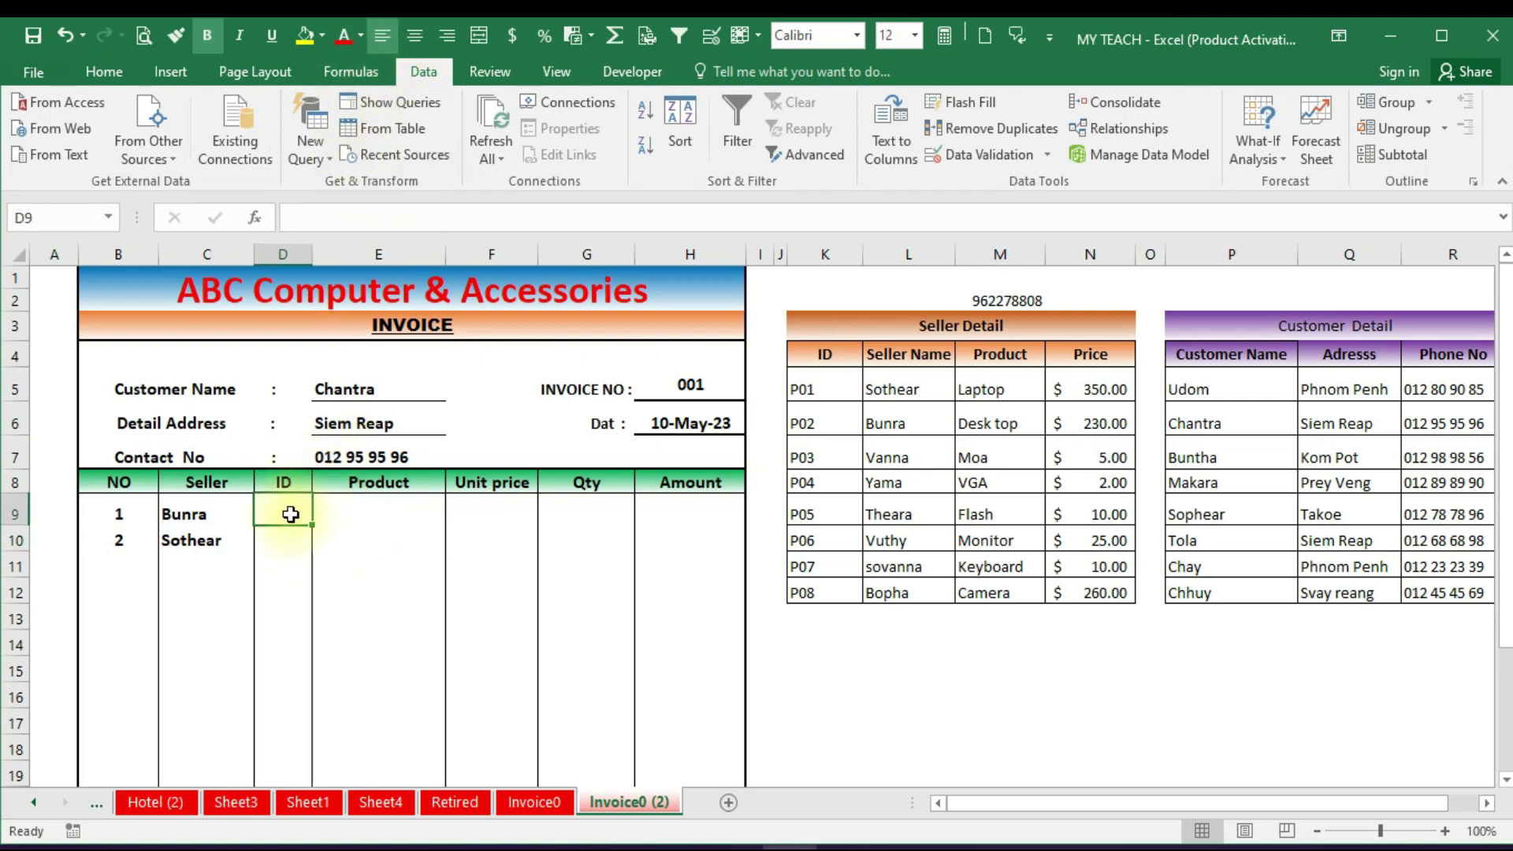
{"action": "type", "text": "=in"}
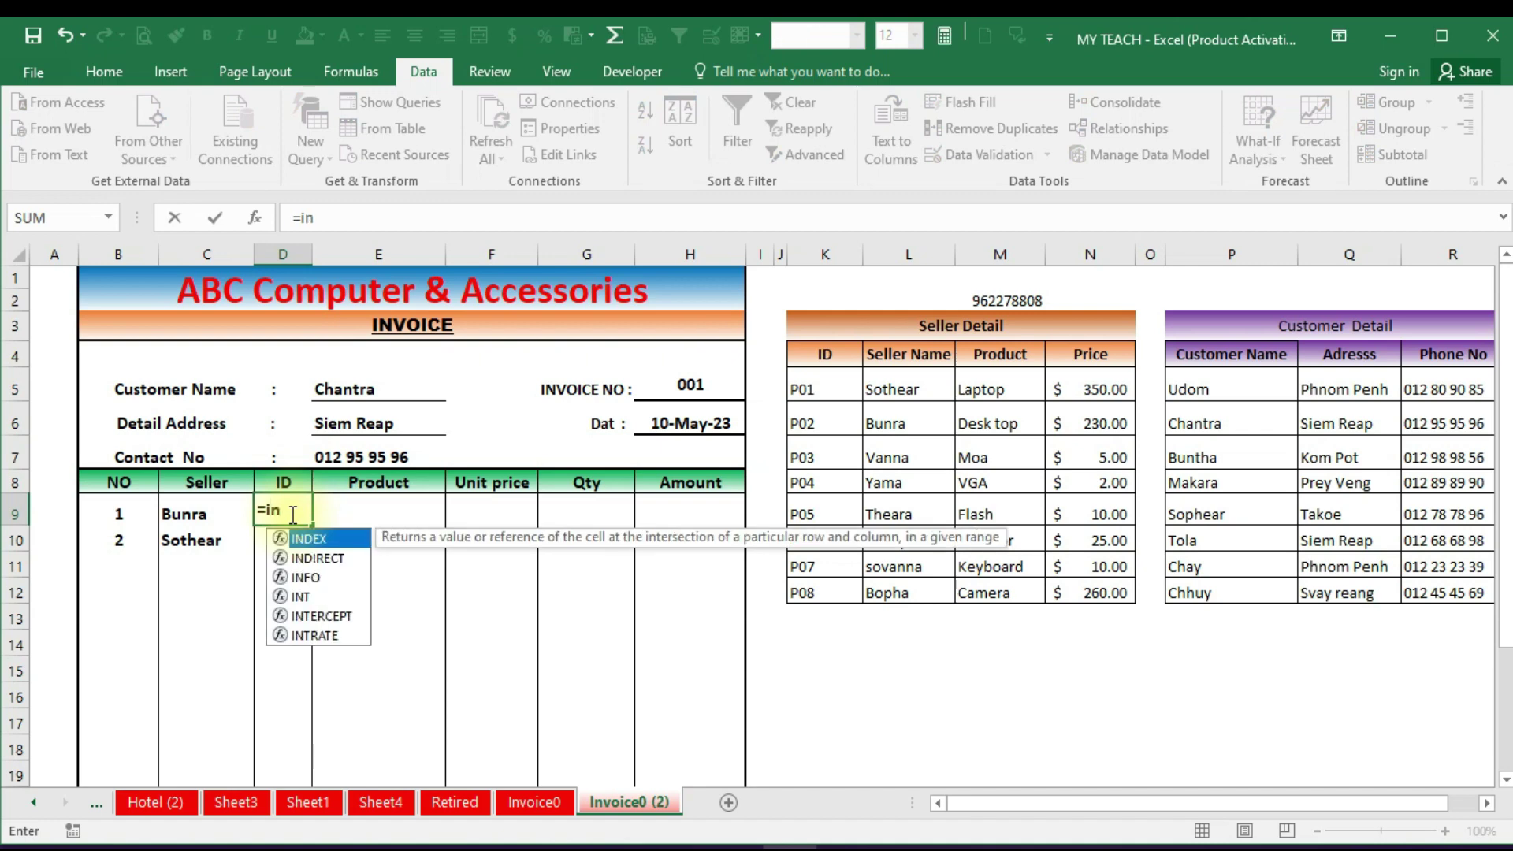
{"action": "type", "text": "dex"}
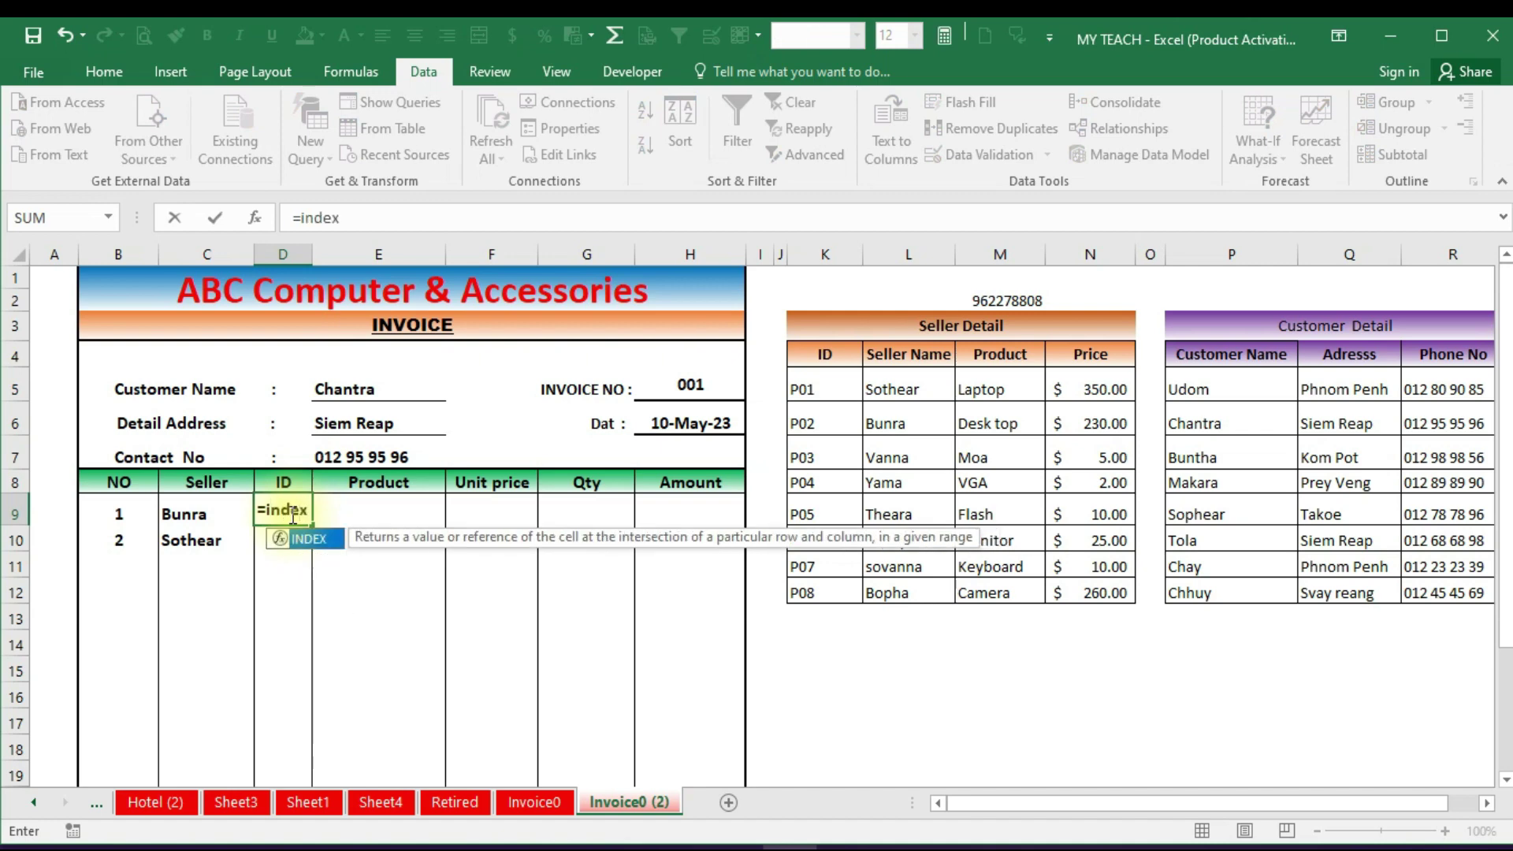
{"action": "type", "text": "("}
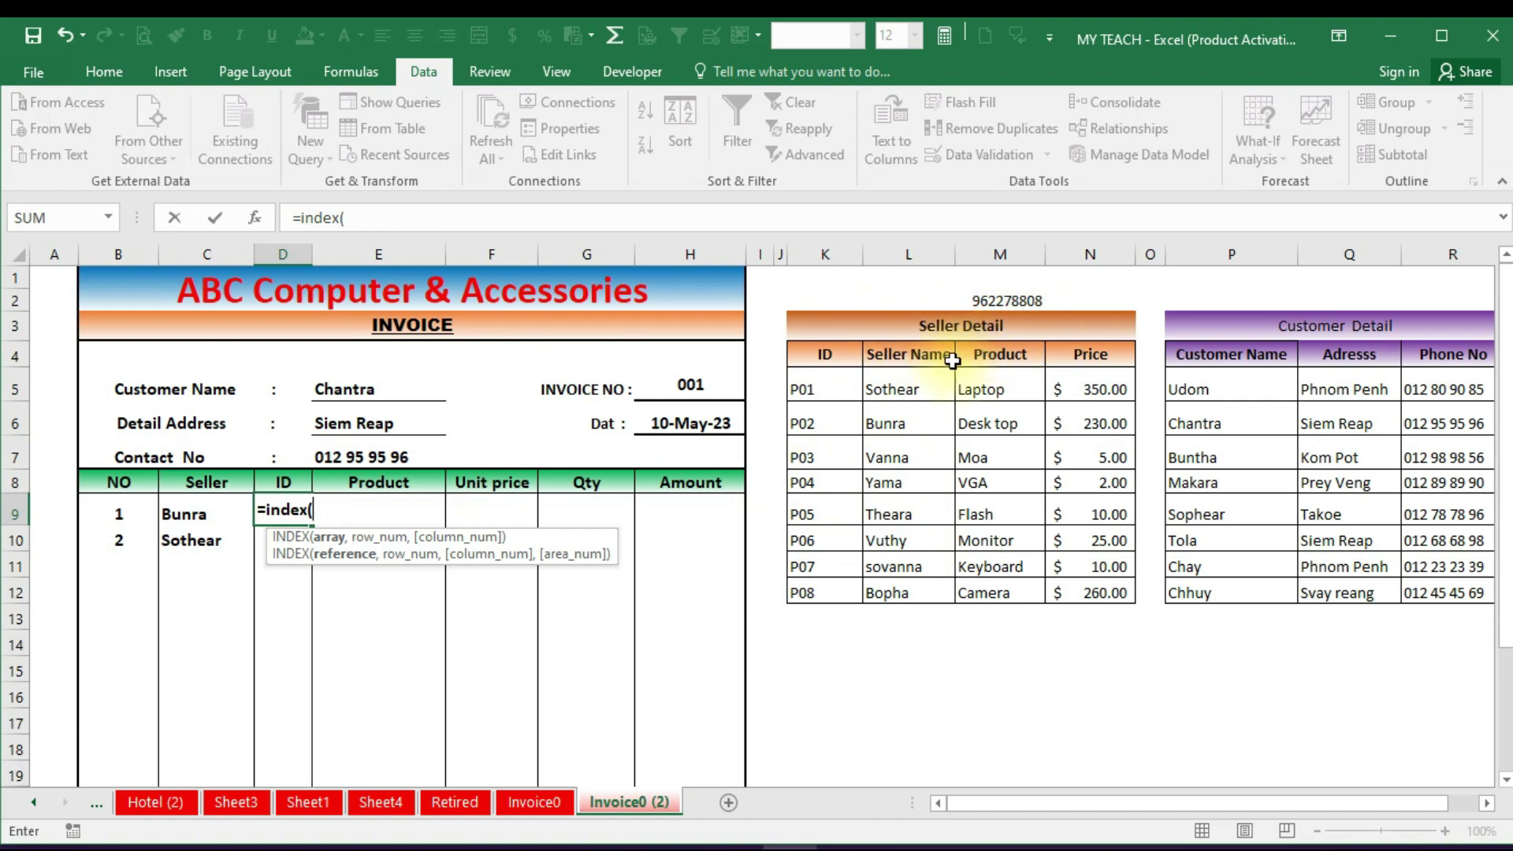
{"action": "left_click_drag", "start_coordinate": [823, 389], "coordinate": [828, 592]}
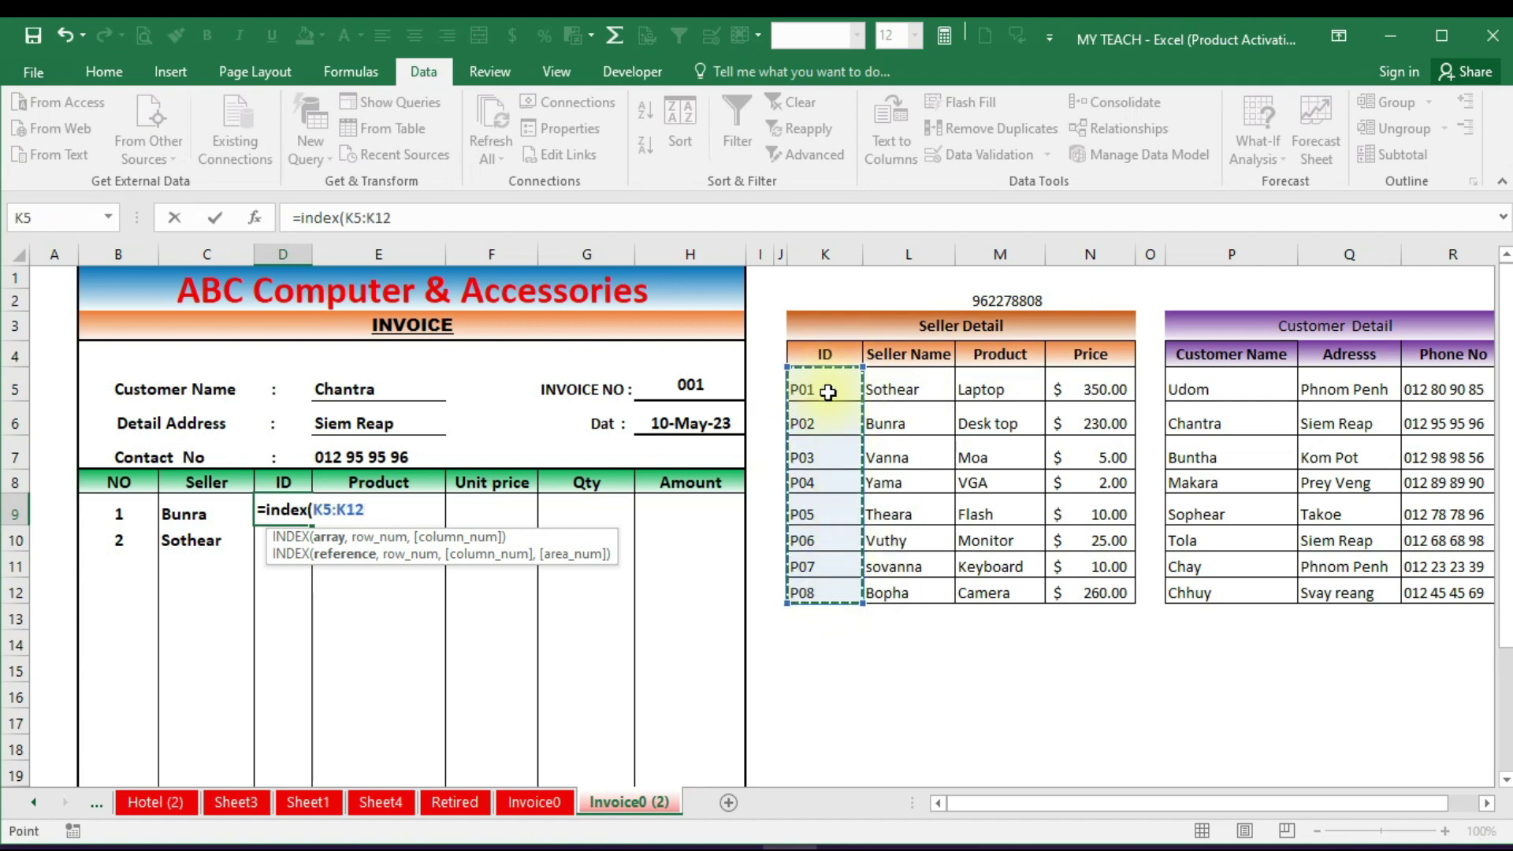
{"action": "type", "text": ","}
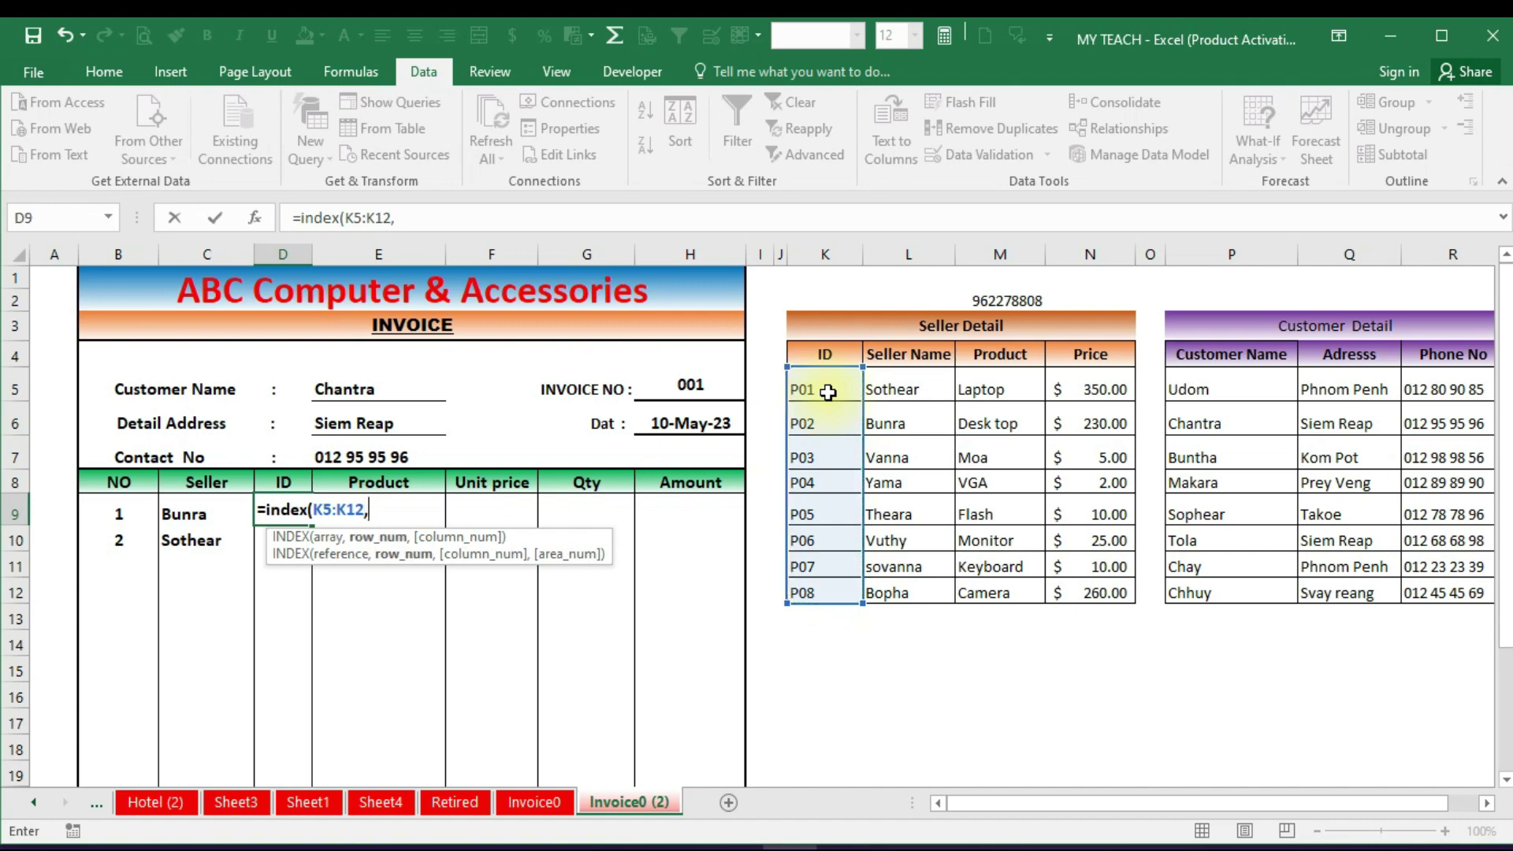
{"action": "type", "text": "m"}
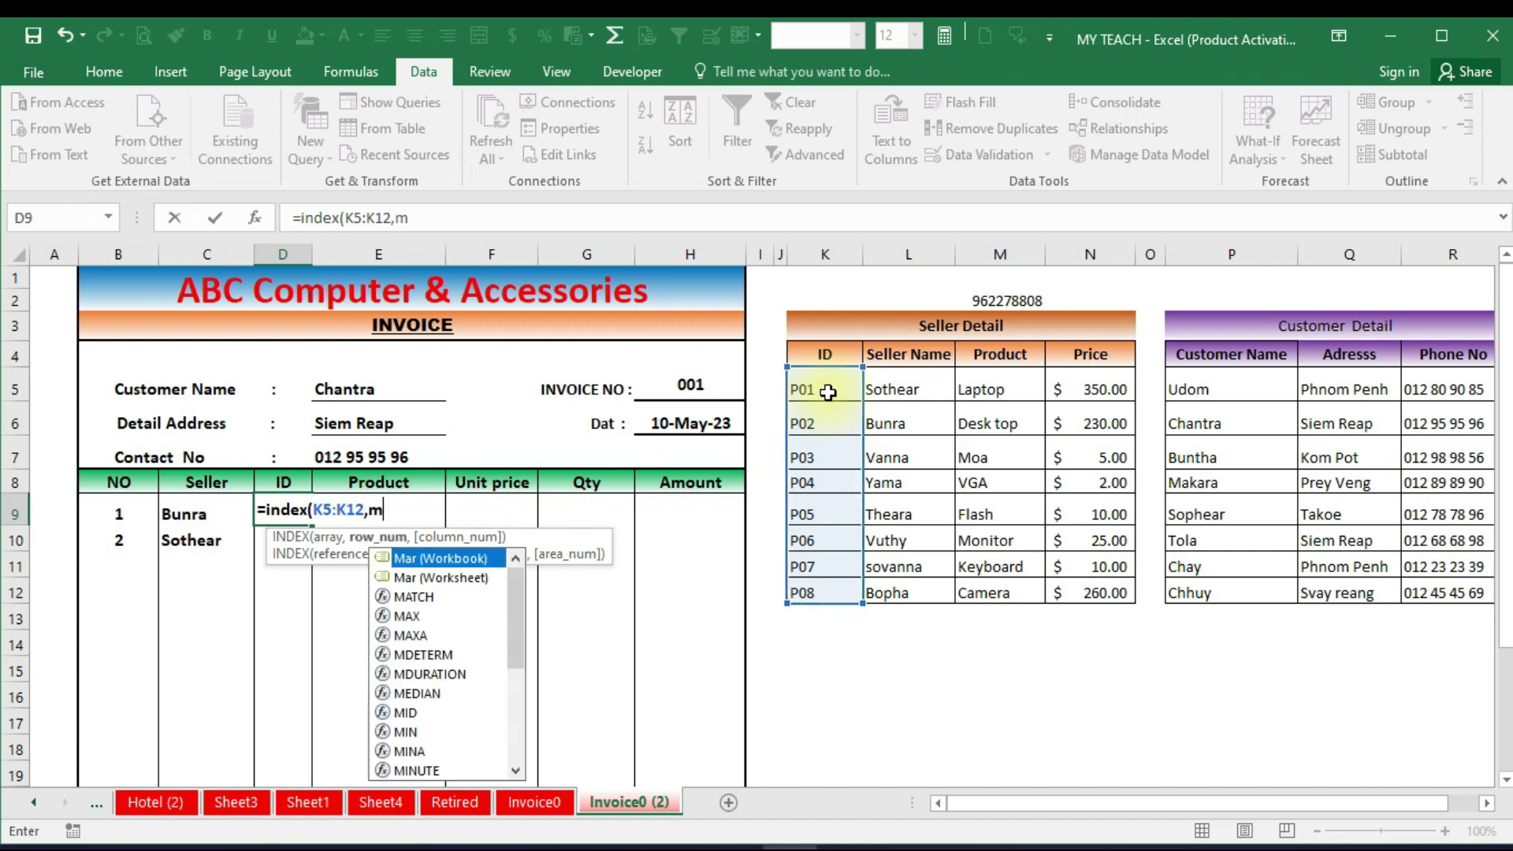
{"action": "type", "text": "a"}
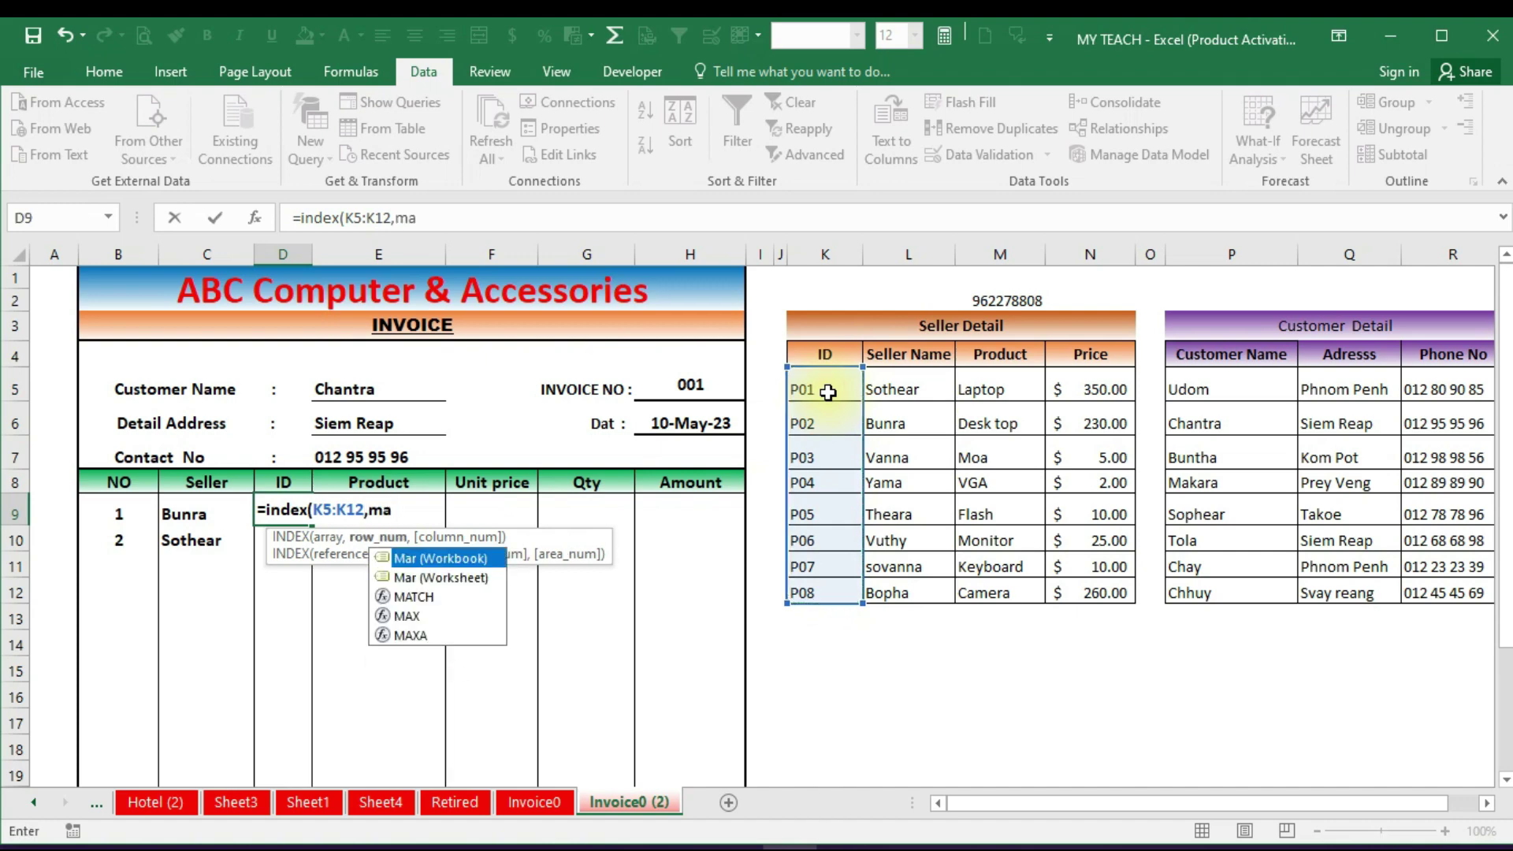
{"action": "type", "text": "tch"}
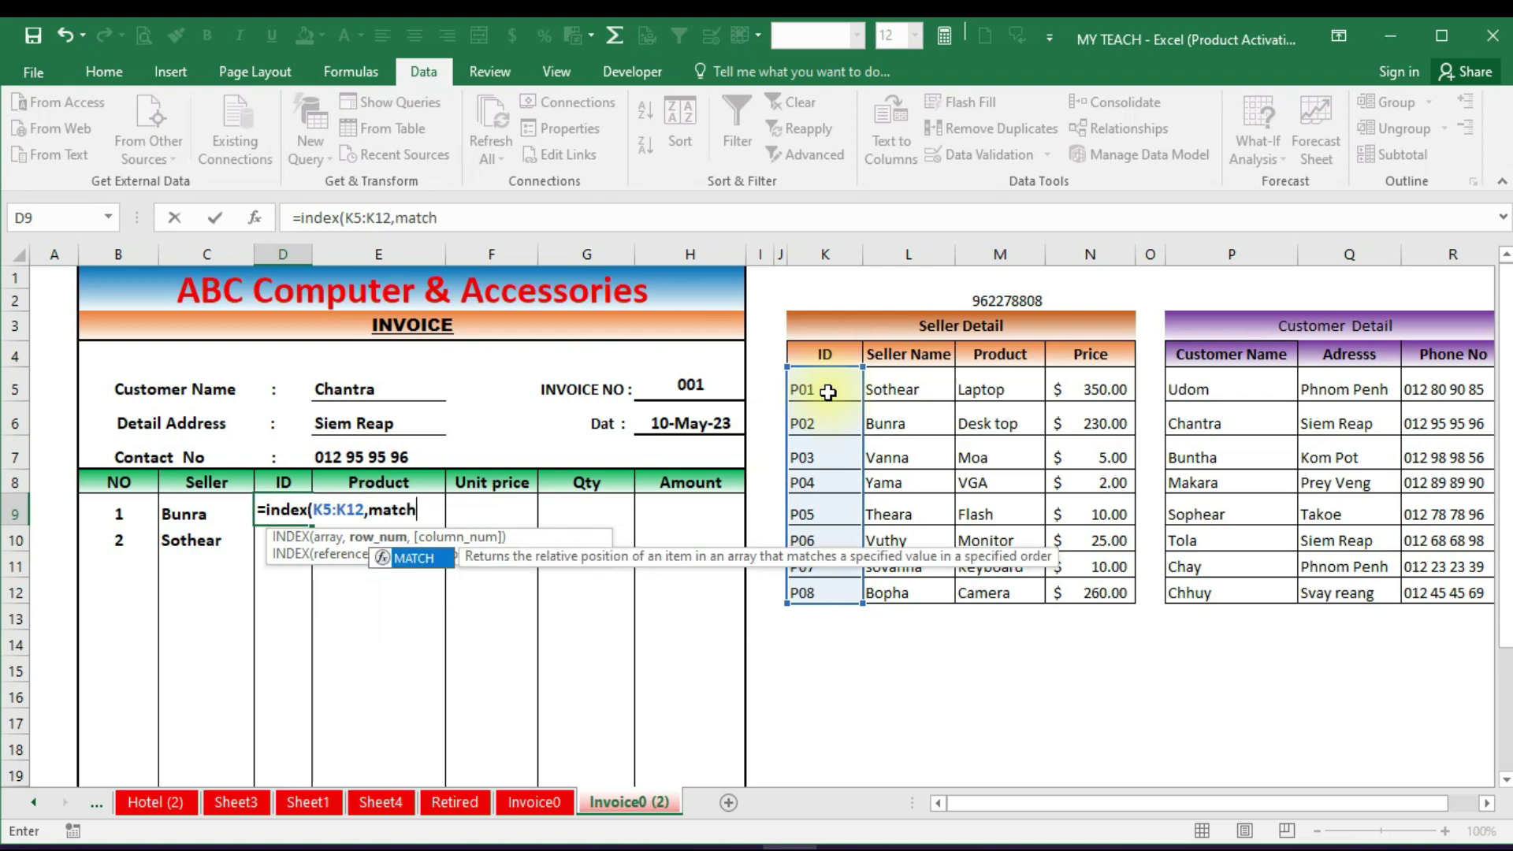
{"action": "type", "text": "("}
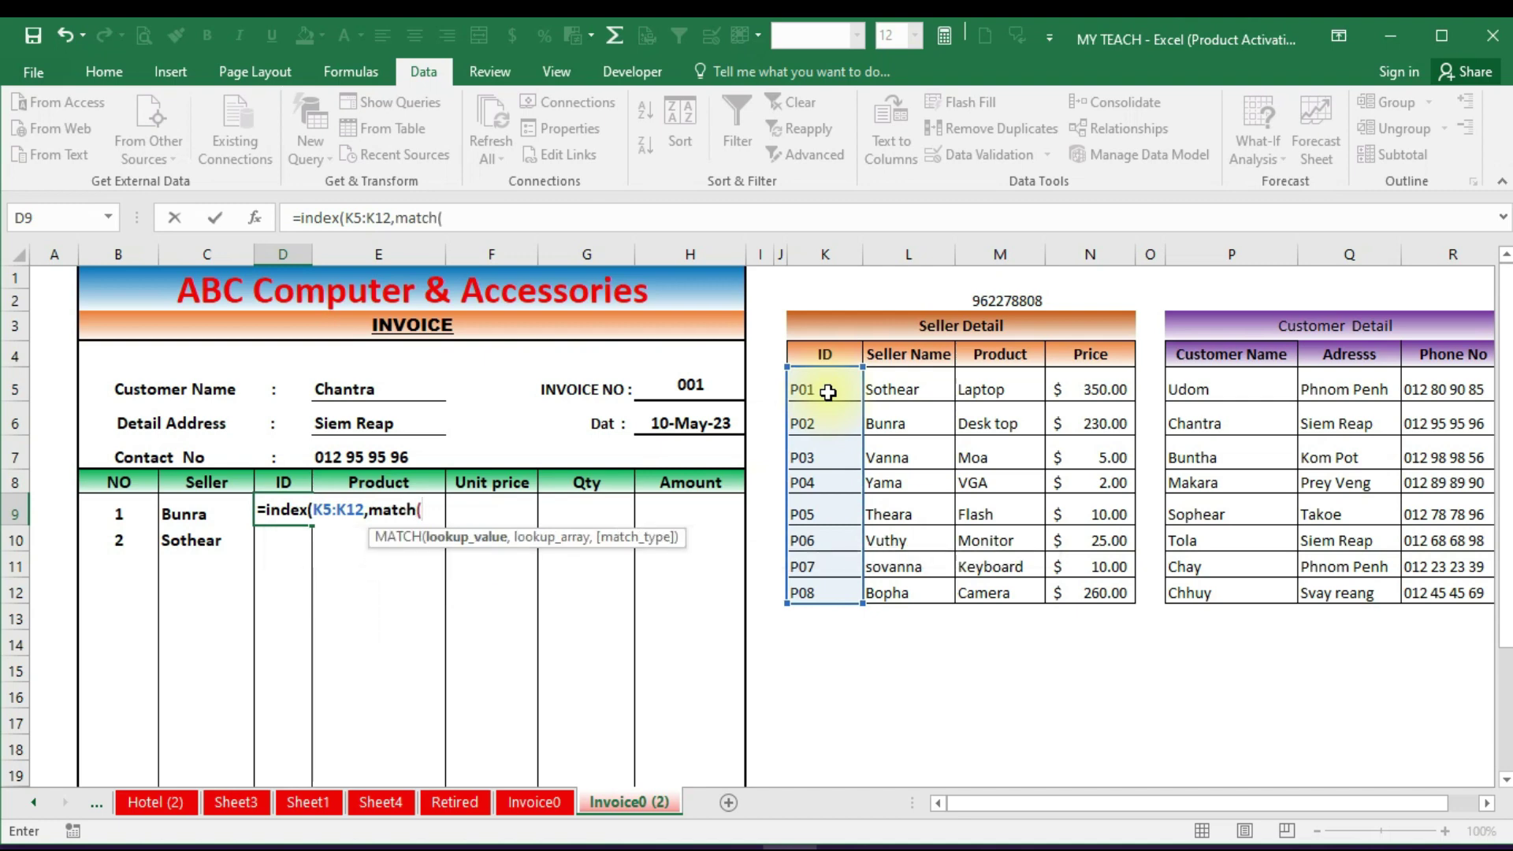
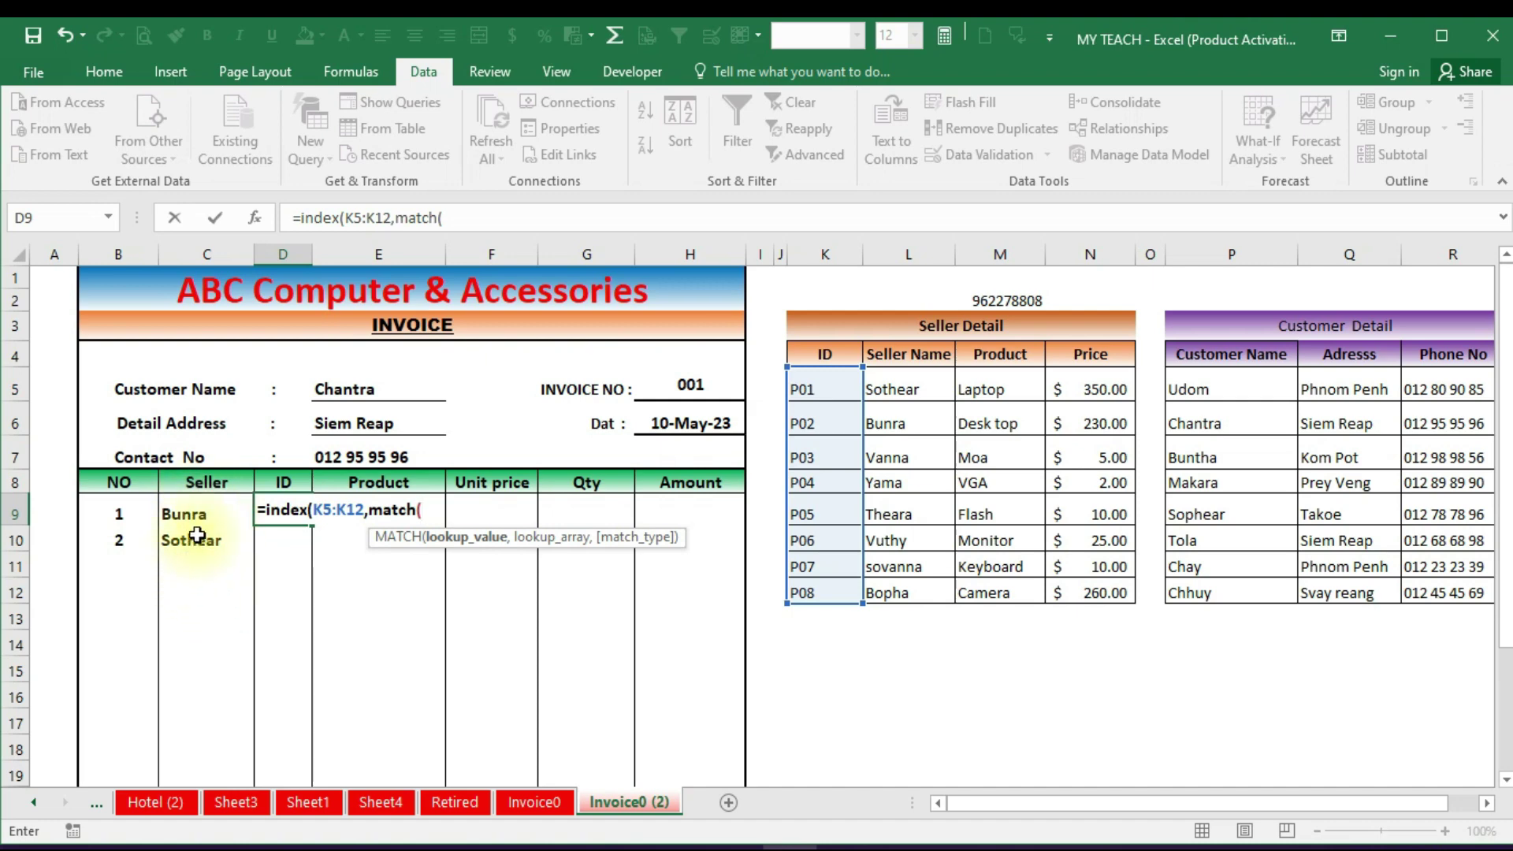
In D9, build =index(K5:K12,match(C9,L5:L12,0)) using C9 and the Seller Name list L5:L12
{"action": "left_click", "coordinate": [189, 516]}
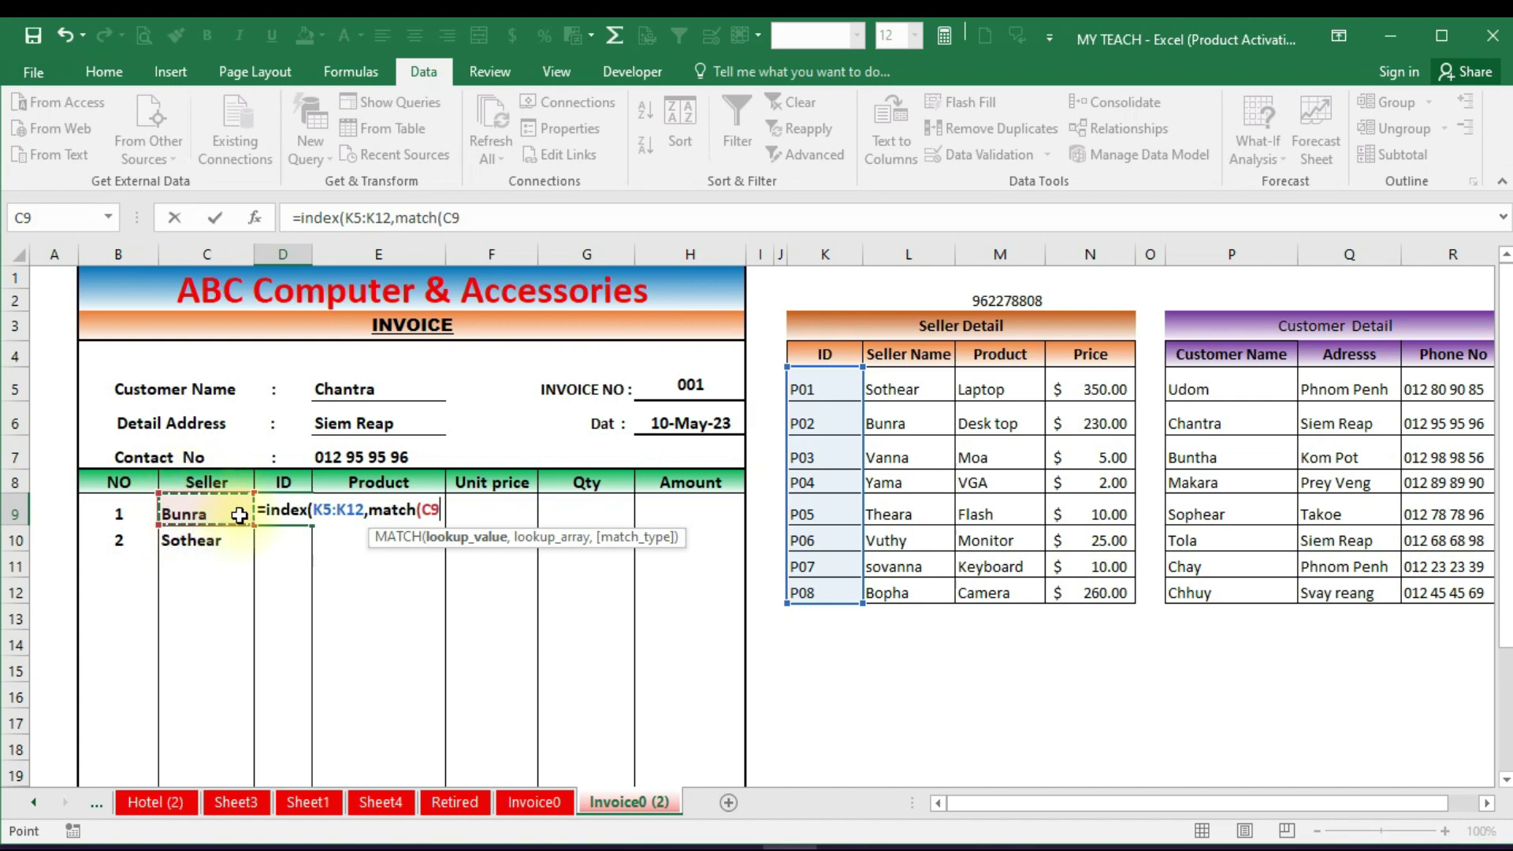
{"action": "type", "text": ","}
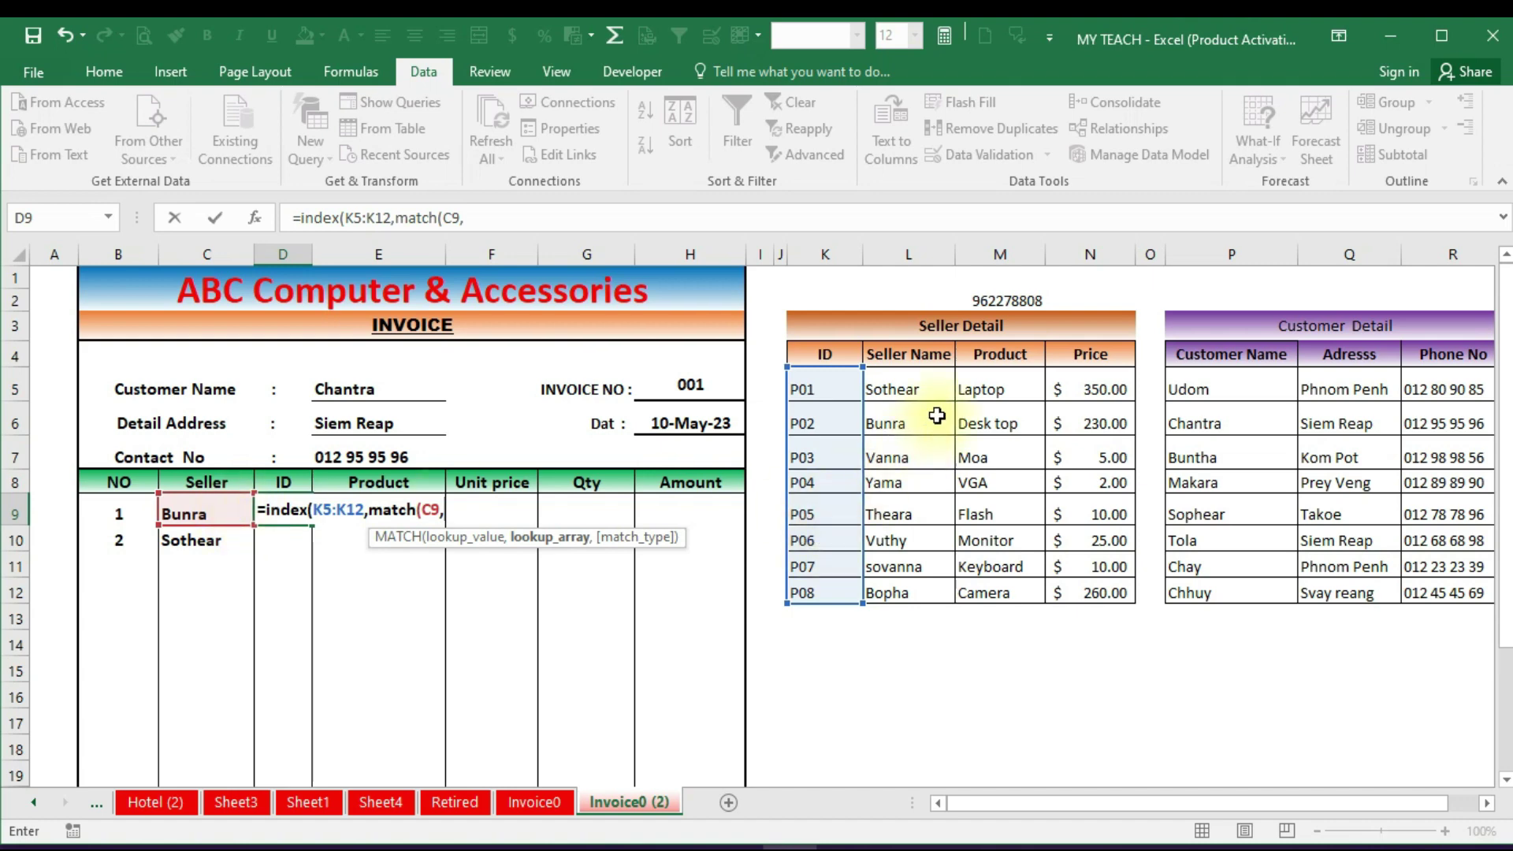
{"action": "left_click_drag", "start_coordinate": [905, 381], "coordinate": [903, 590]}
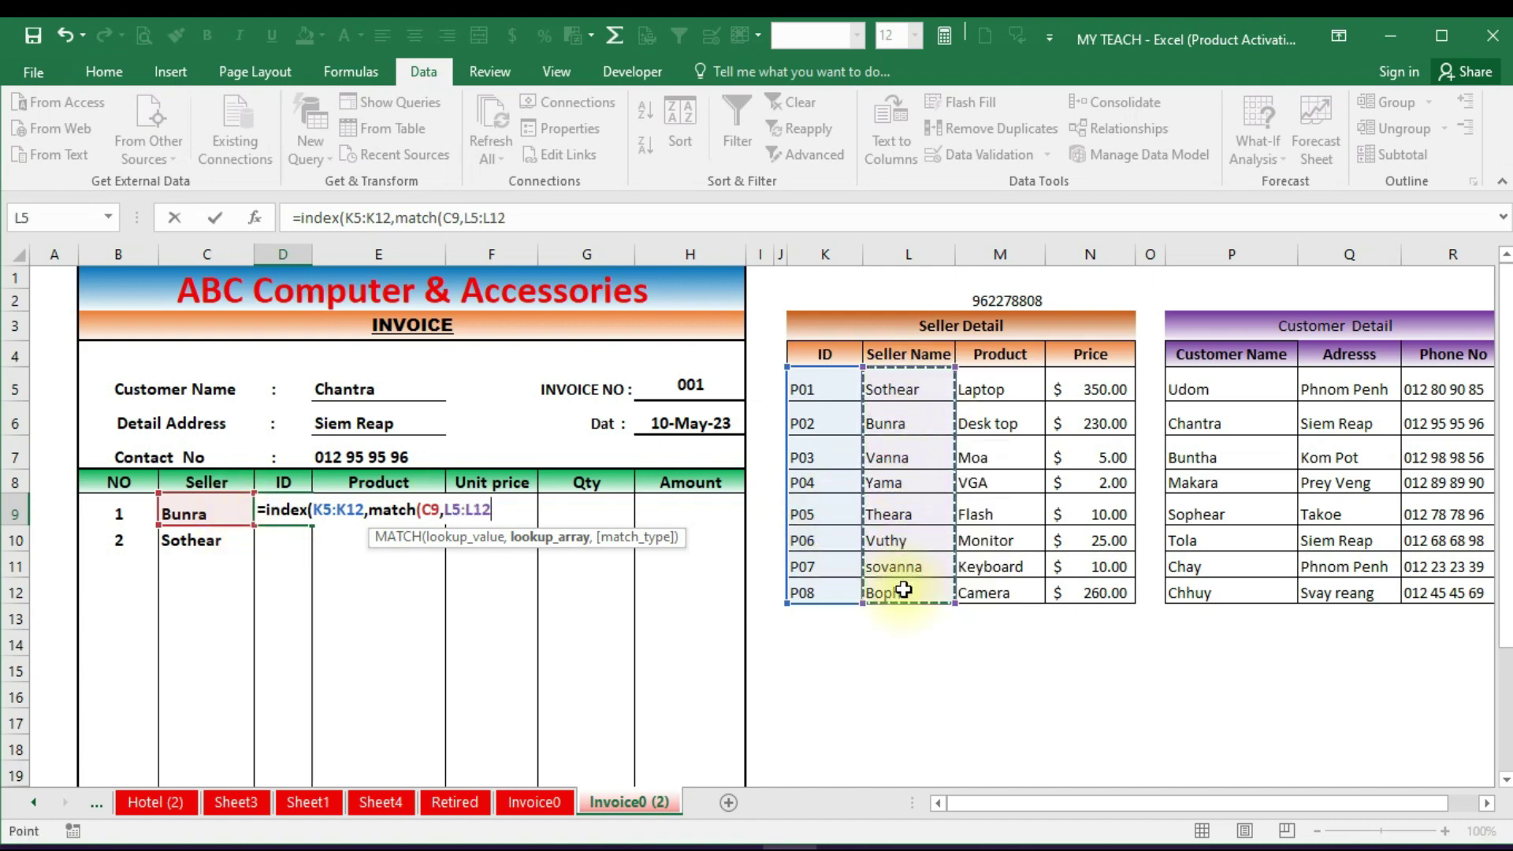
{"action": "type", "text": ","}
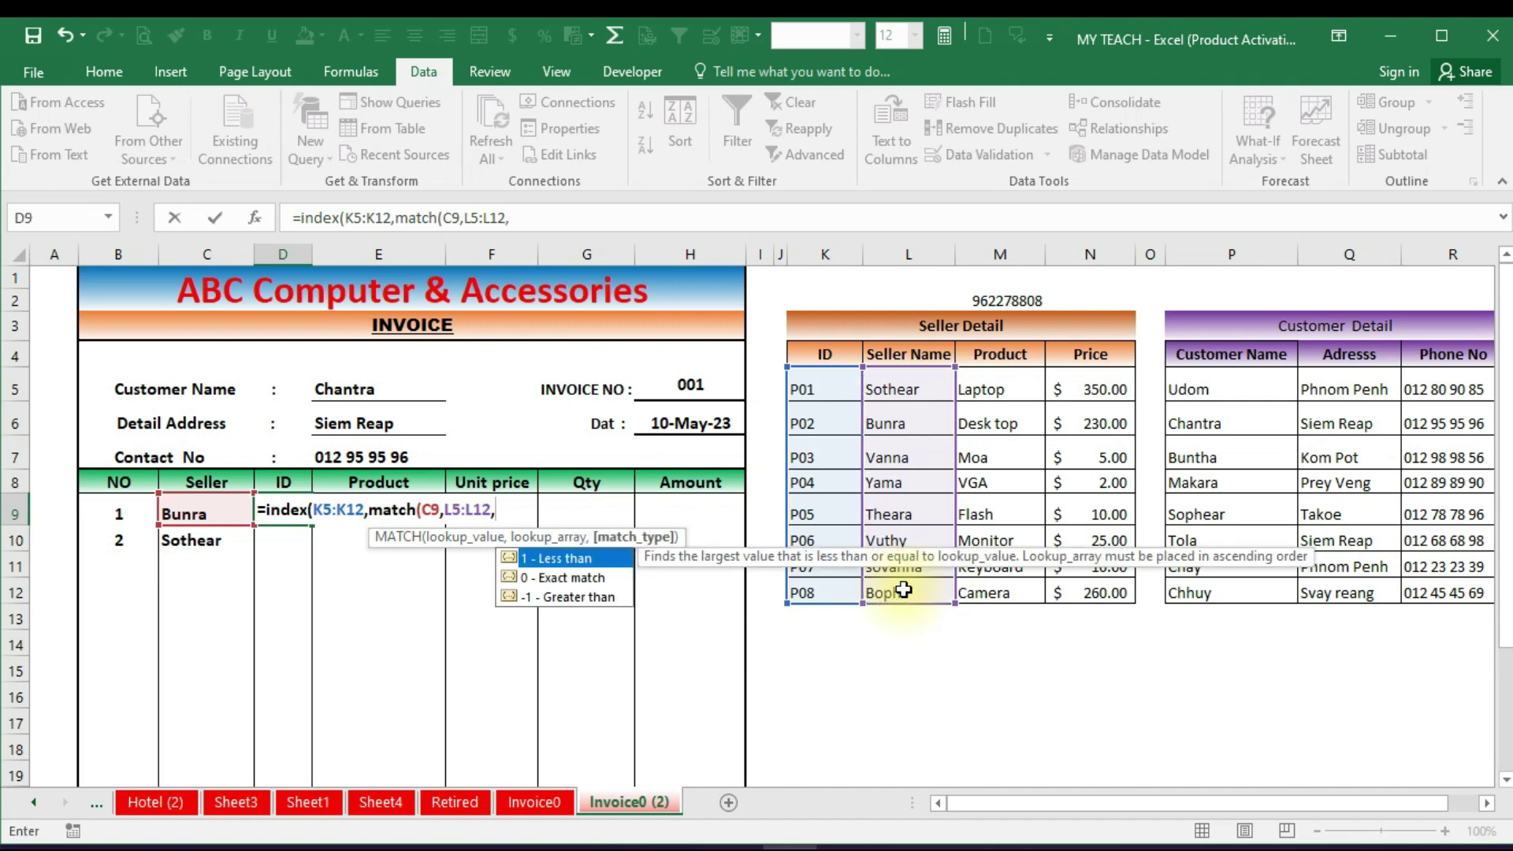
{"action": "type", "text": "0"}
{"action": "type", "text": ")"}
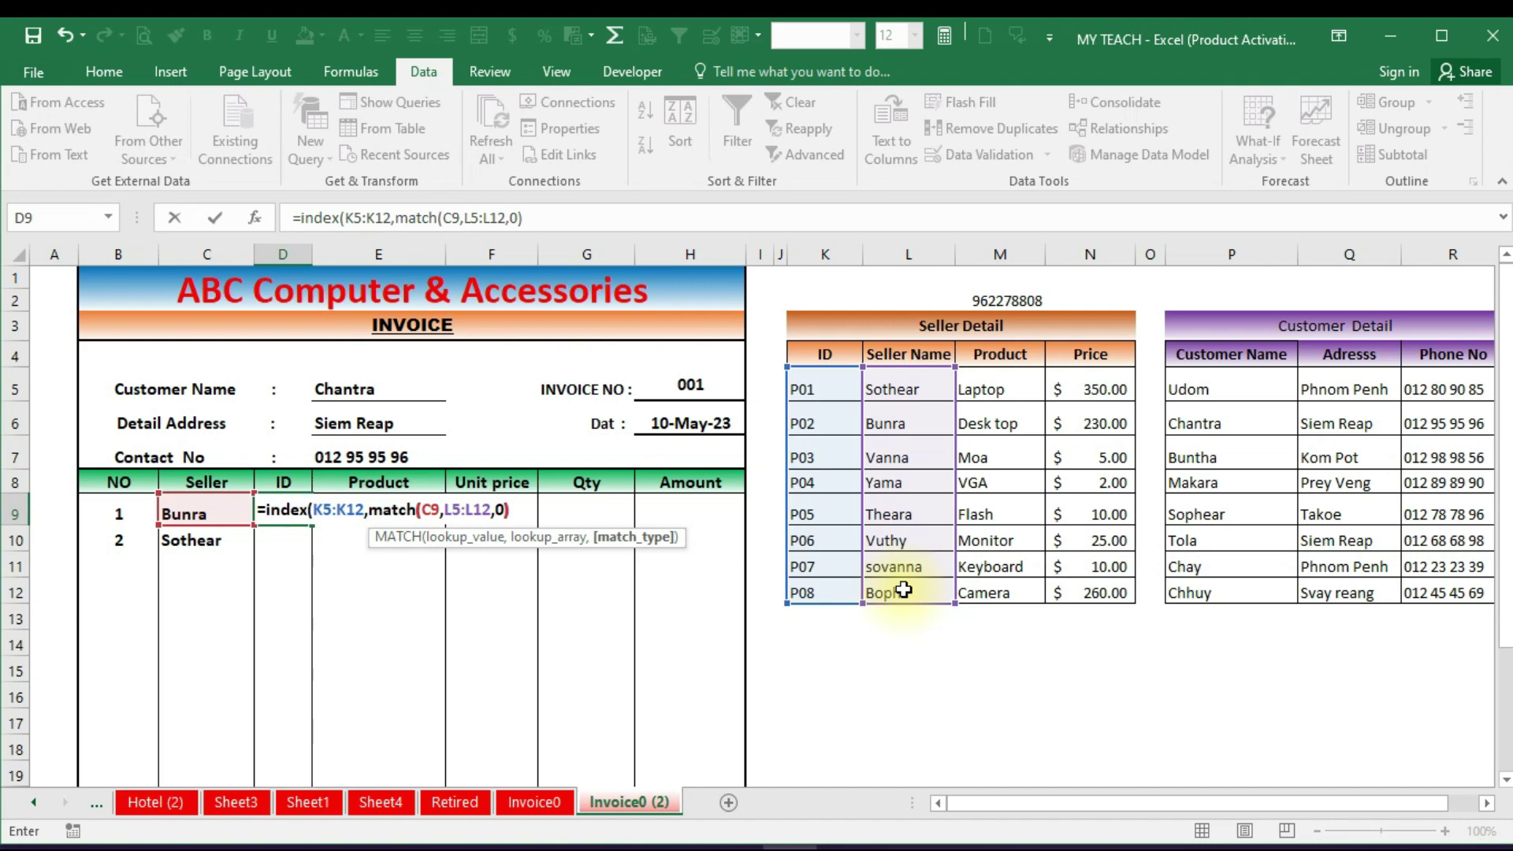
{"action": "type", "text": ")"}
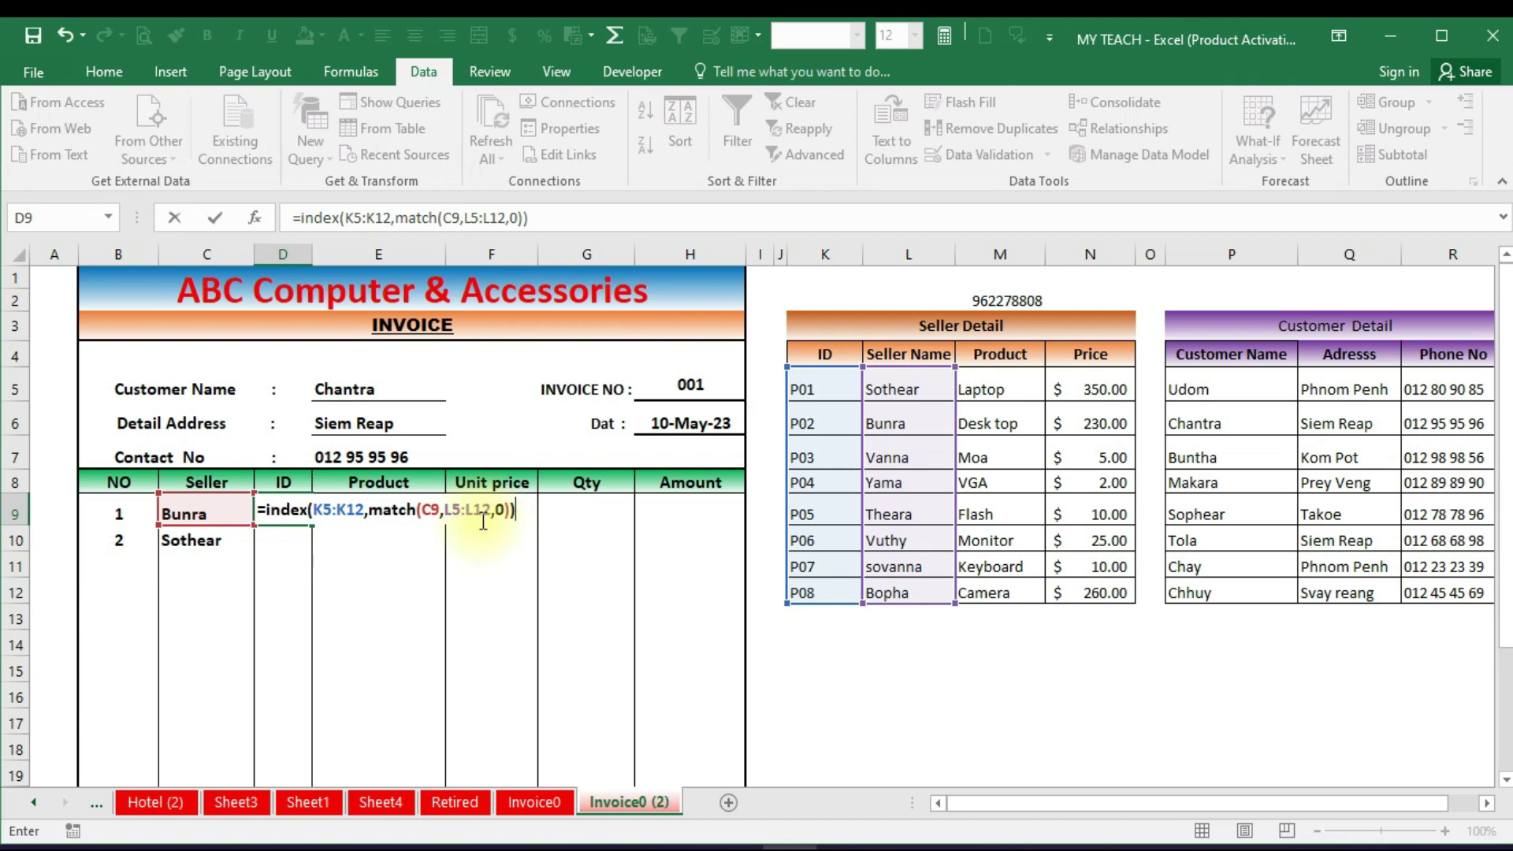
{"action": "left_click_drag", "start_coordinate": [314, 513], "coordinate": [368, 518]}
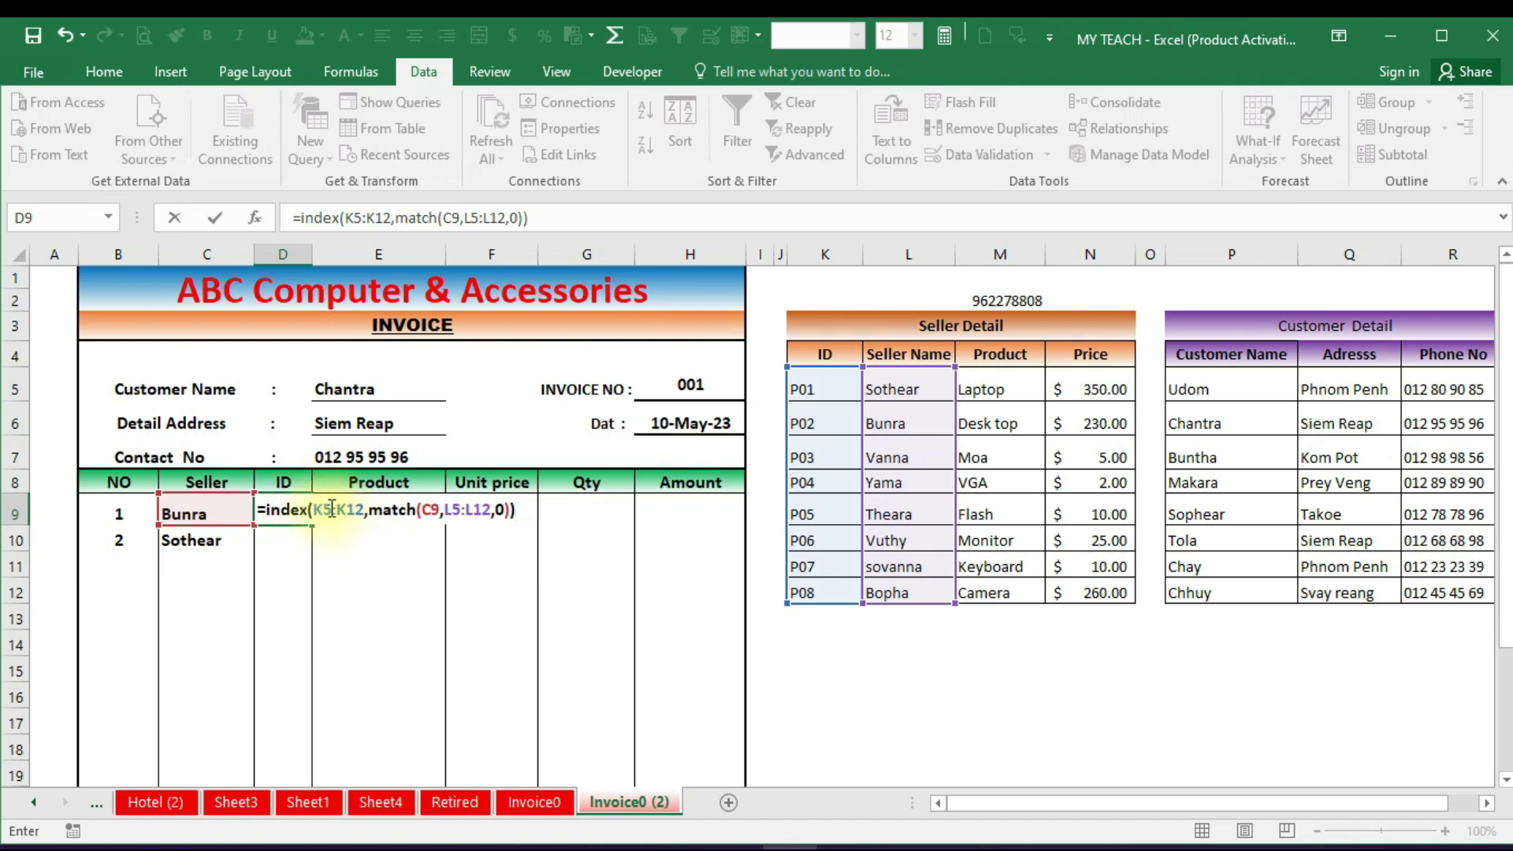
{"action": "left_click", "coordinate": [316, 508]}
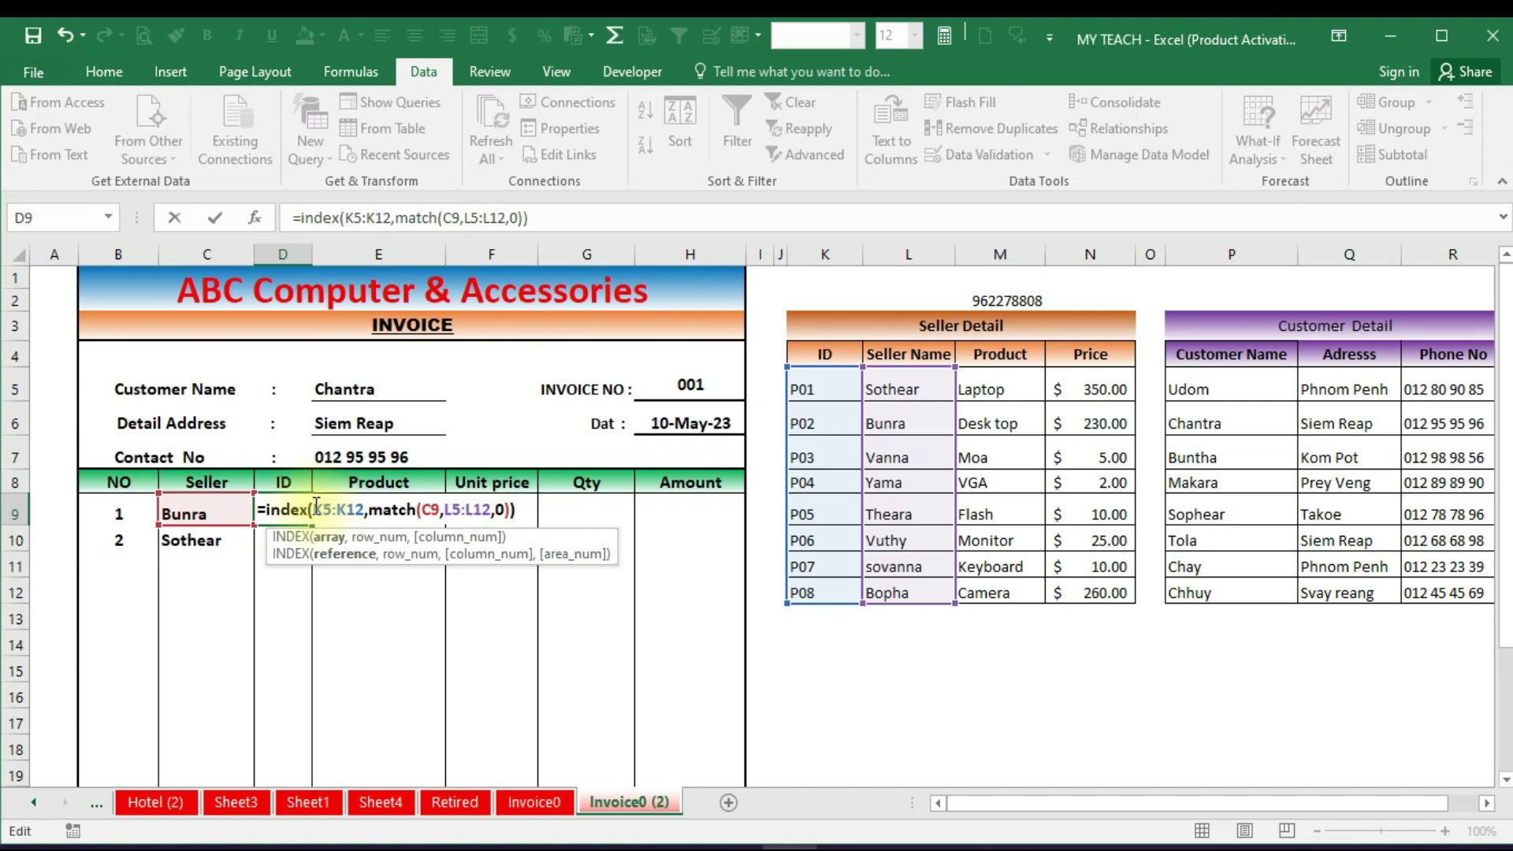
Make the ID range in the D9 formula absolute as $K$5:$K$12
{"action": "type", "text": "$"}
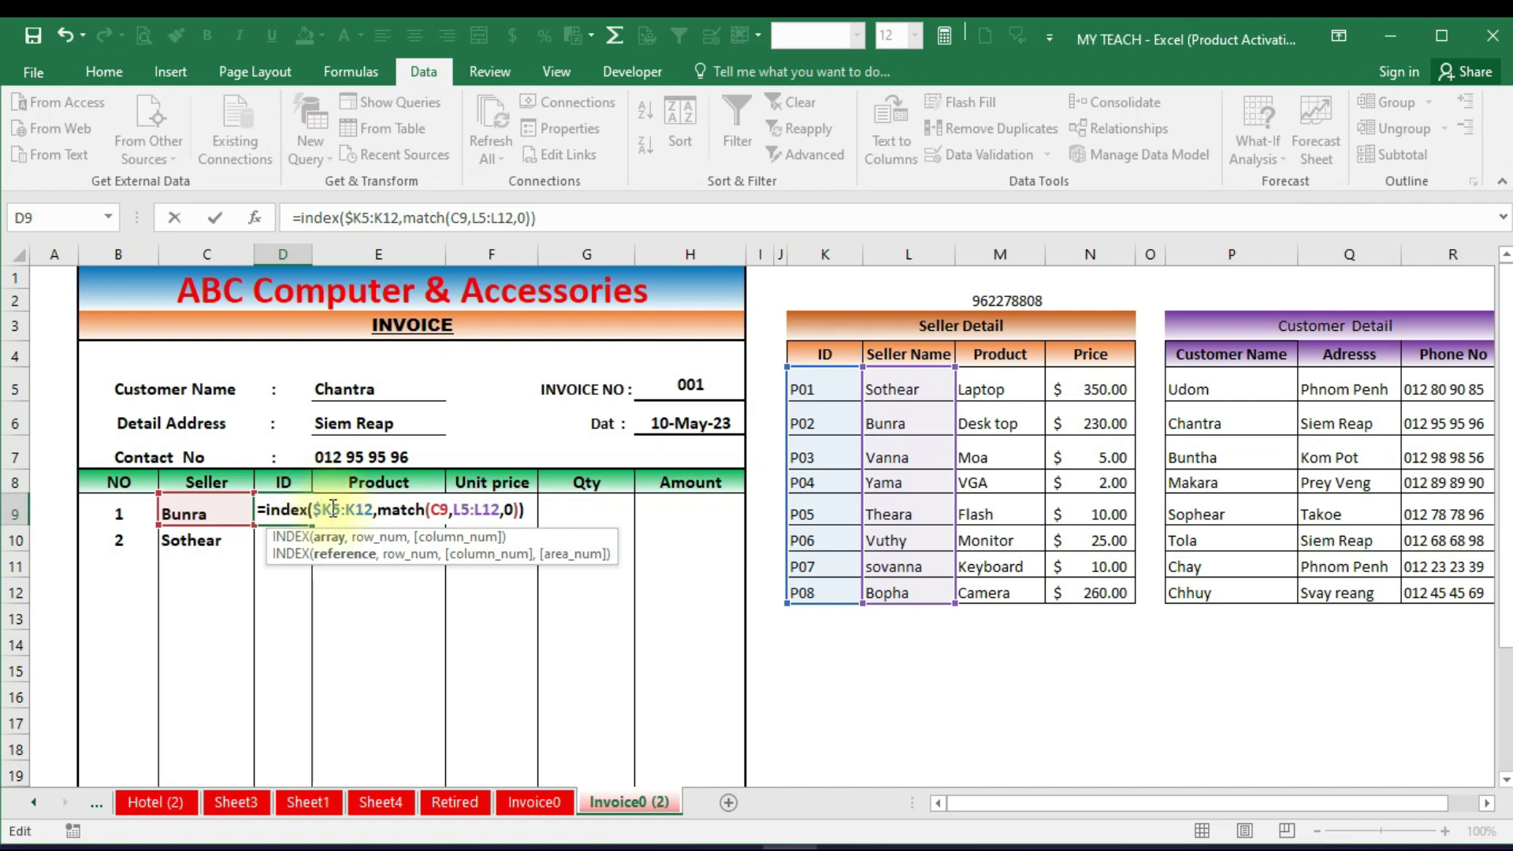
{"action": "left_click", "coordinate": [333, 509]}
{"action": "type", "text": "$"}
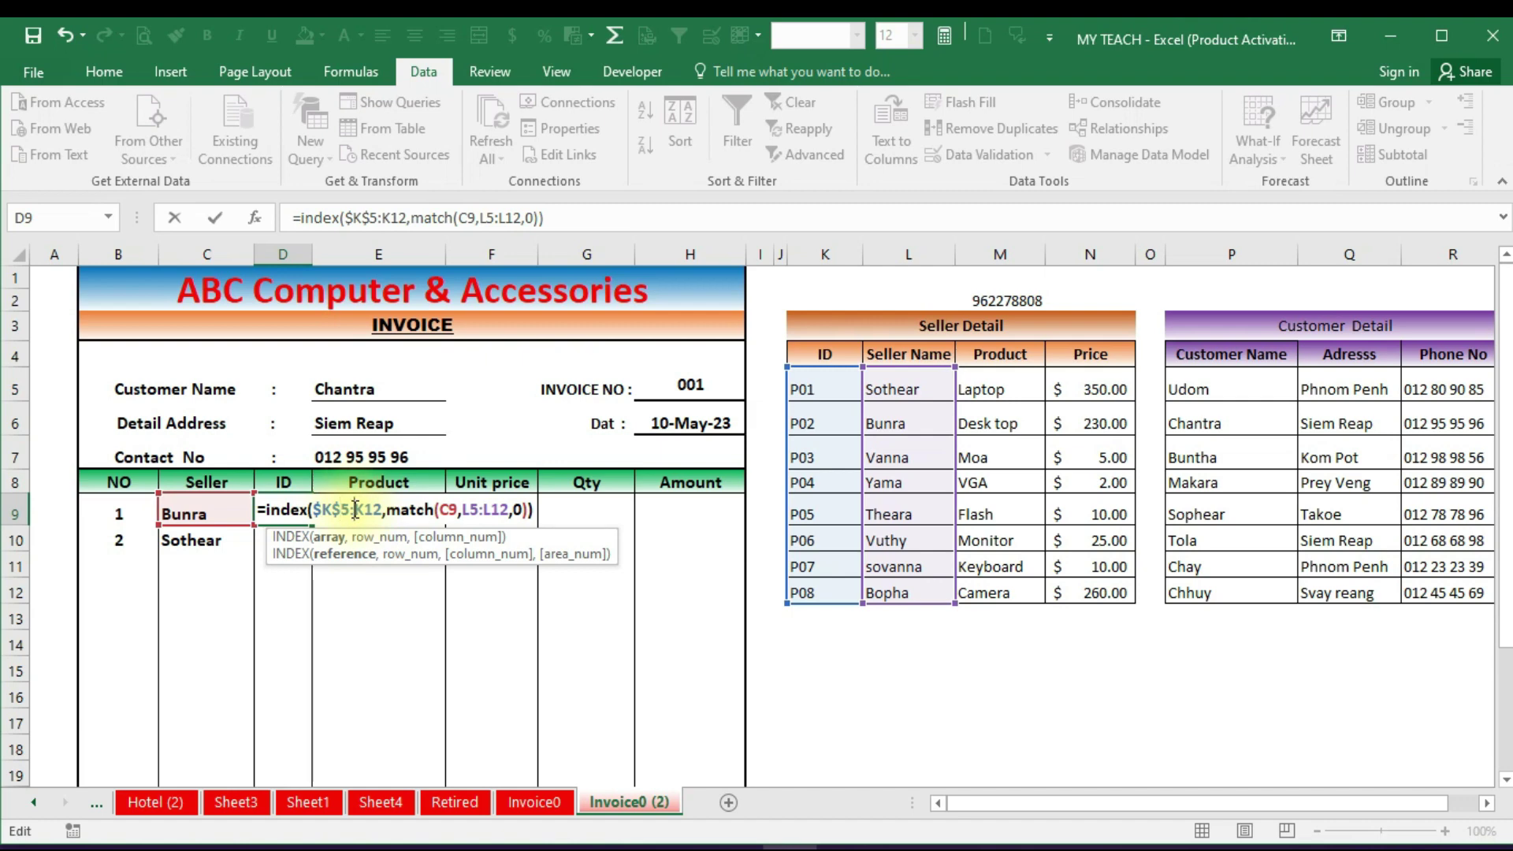
{"action": "left_click", "coordinate": [355, 510]}
{"action": "type", "text": "$"}
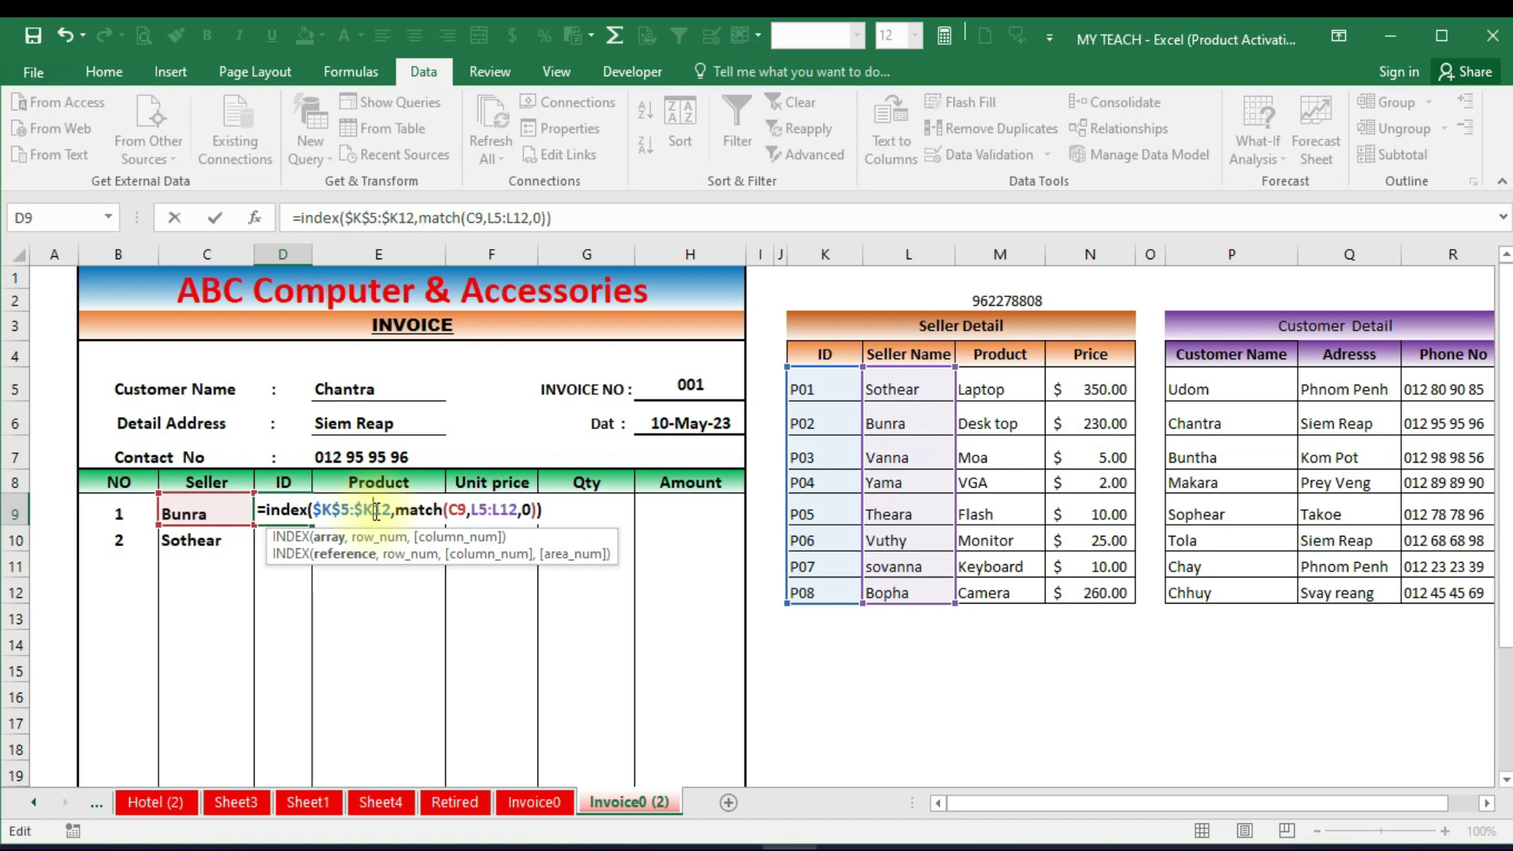
{"action": "type", "text": "$"}
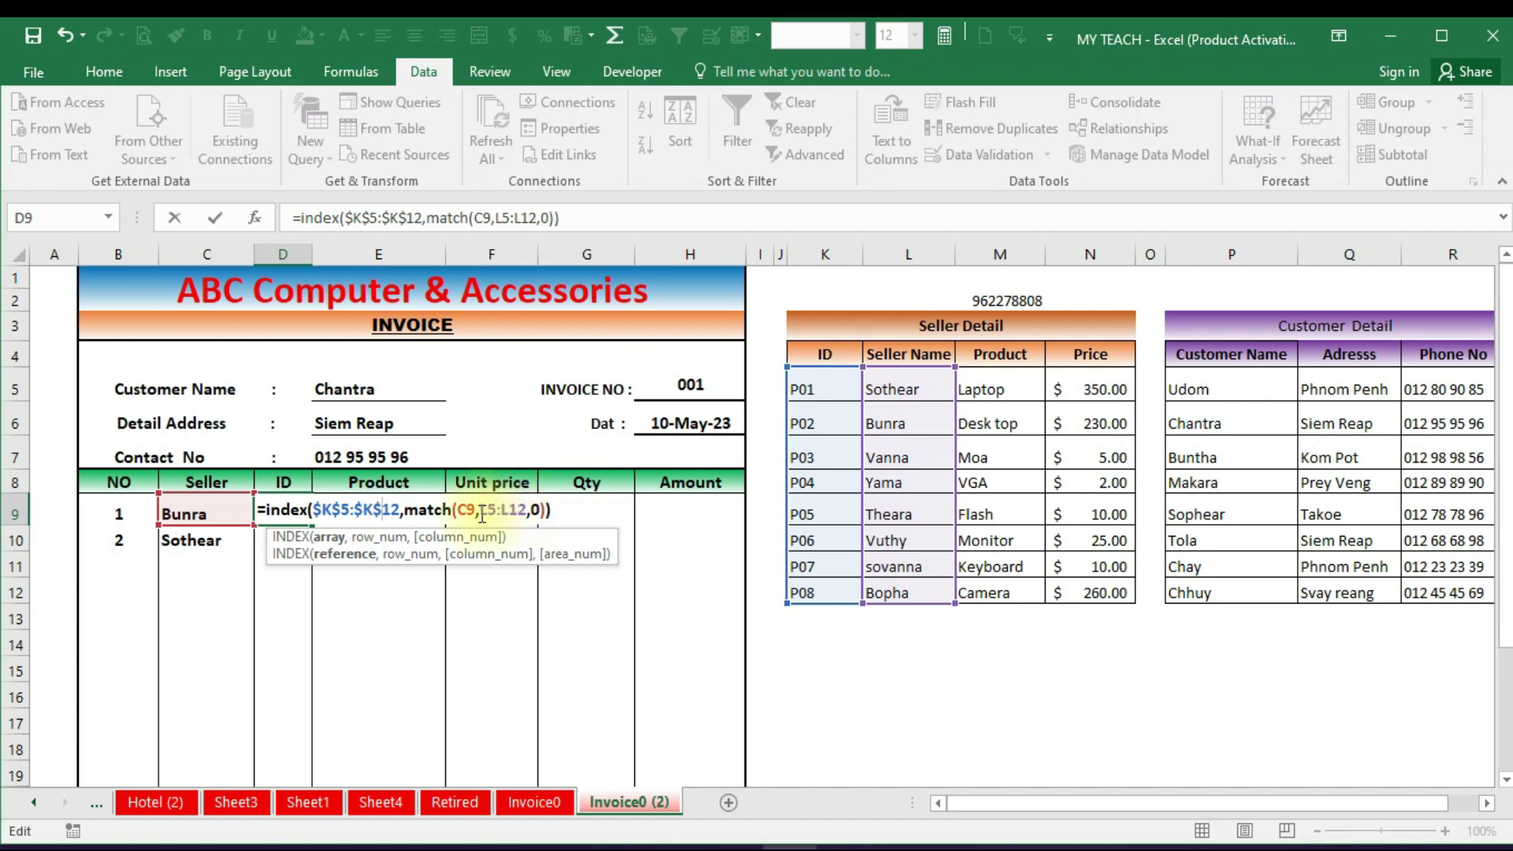
Make the Seller Name range in the MATCH part absolute as $L$5:$L$12
{"action": "left_click", "coordinate": [482, 510]}
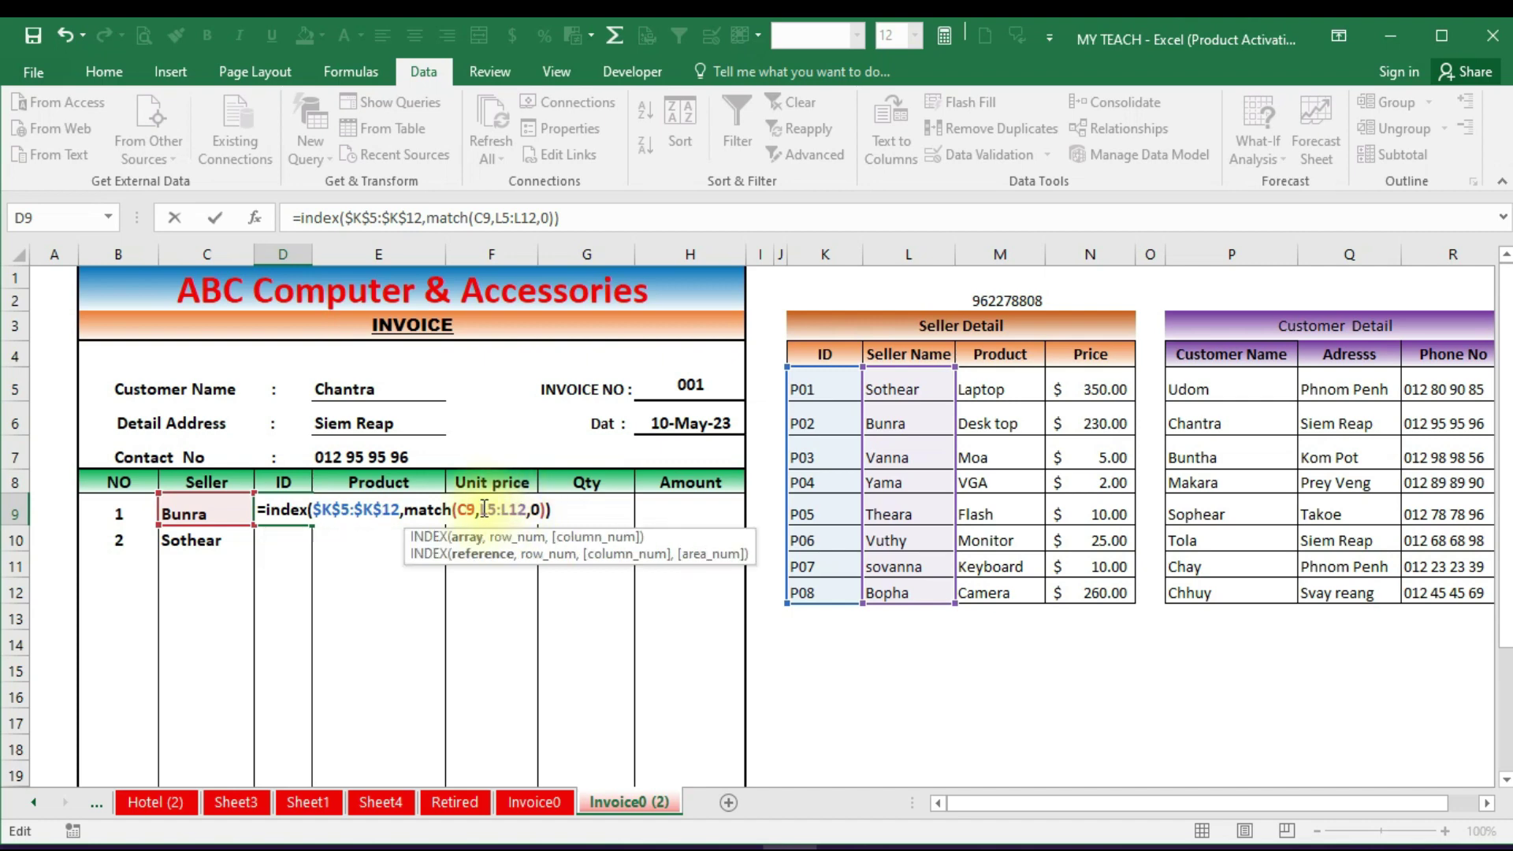
{"action": "type", "text": "$"}
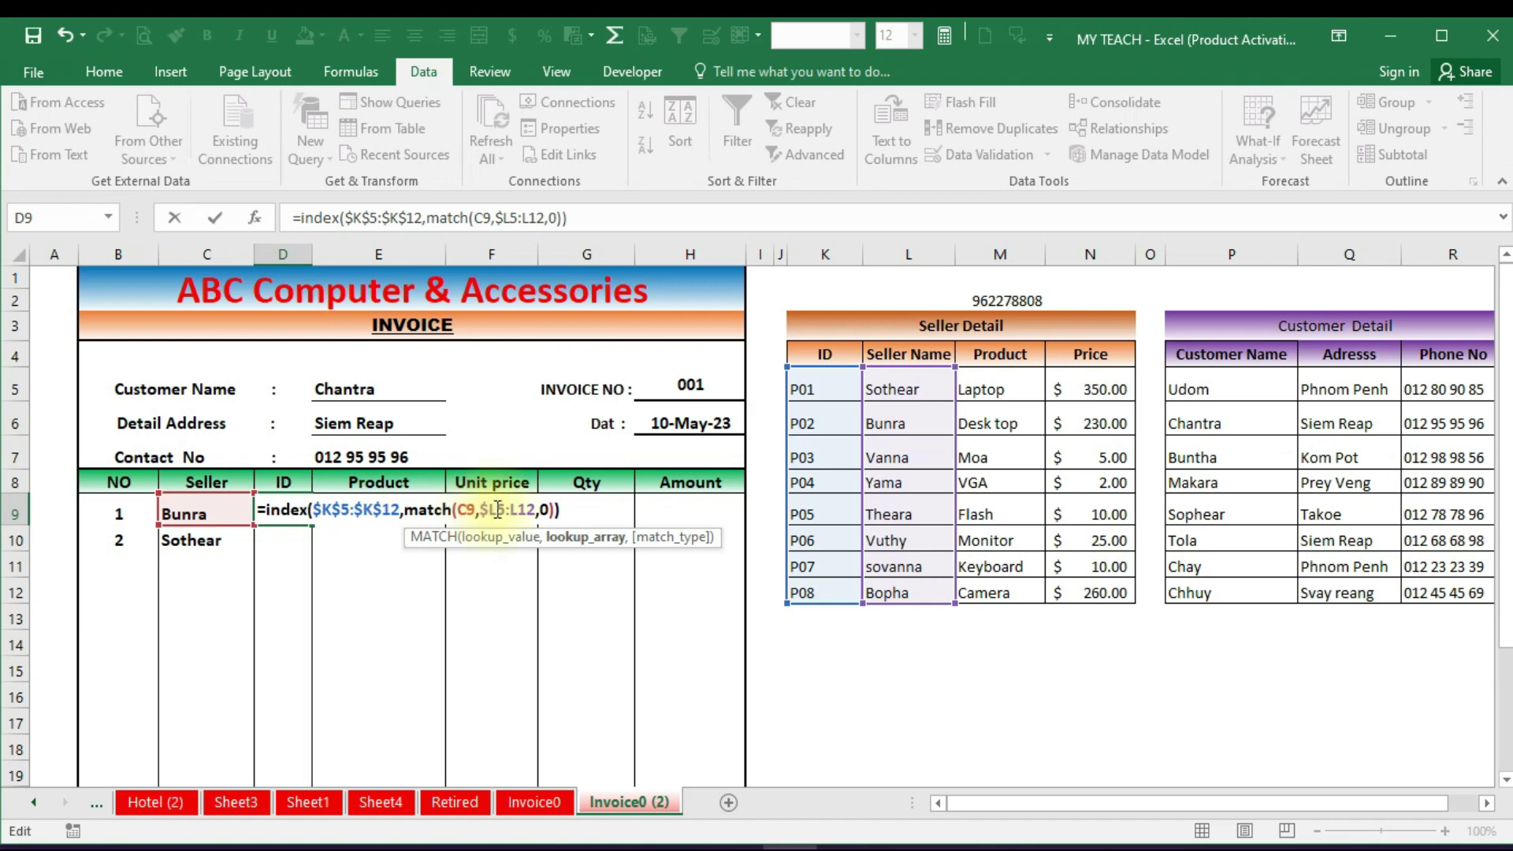
{"action": "left_click", "coordinate": [497, 510]}
{"action": "type", "text": "$"}
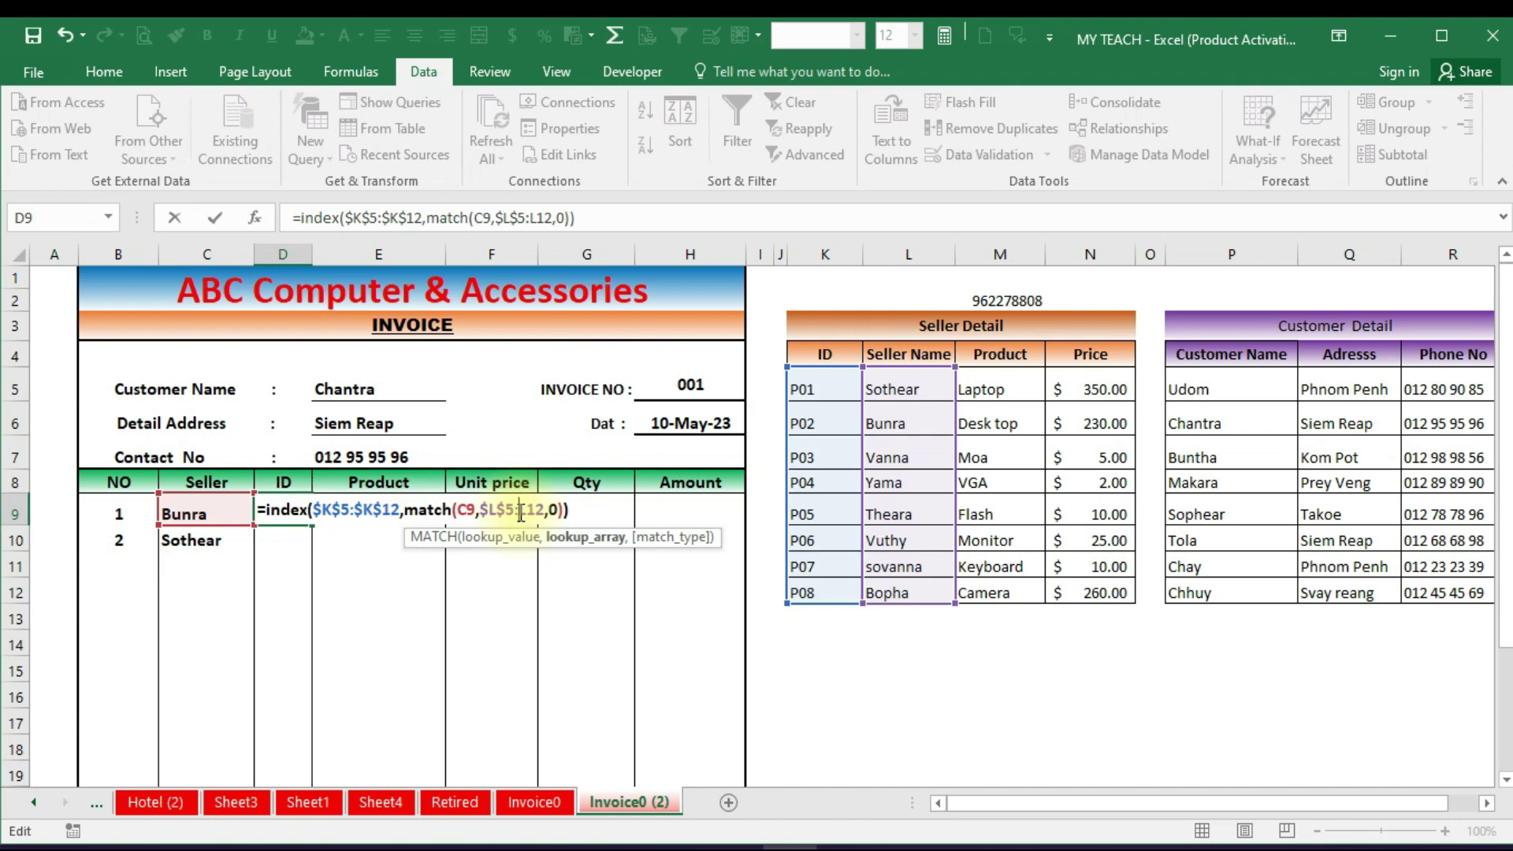
{"action": "left_click", "coordinate": [520, 510]}
{"action": "type", "text": "$"}
{"action": "left_click", "coordinate": [538, 509]}
{"action": "type", "text": "$L$"}
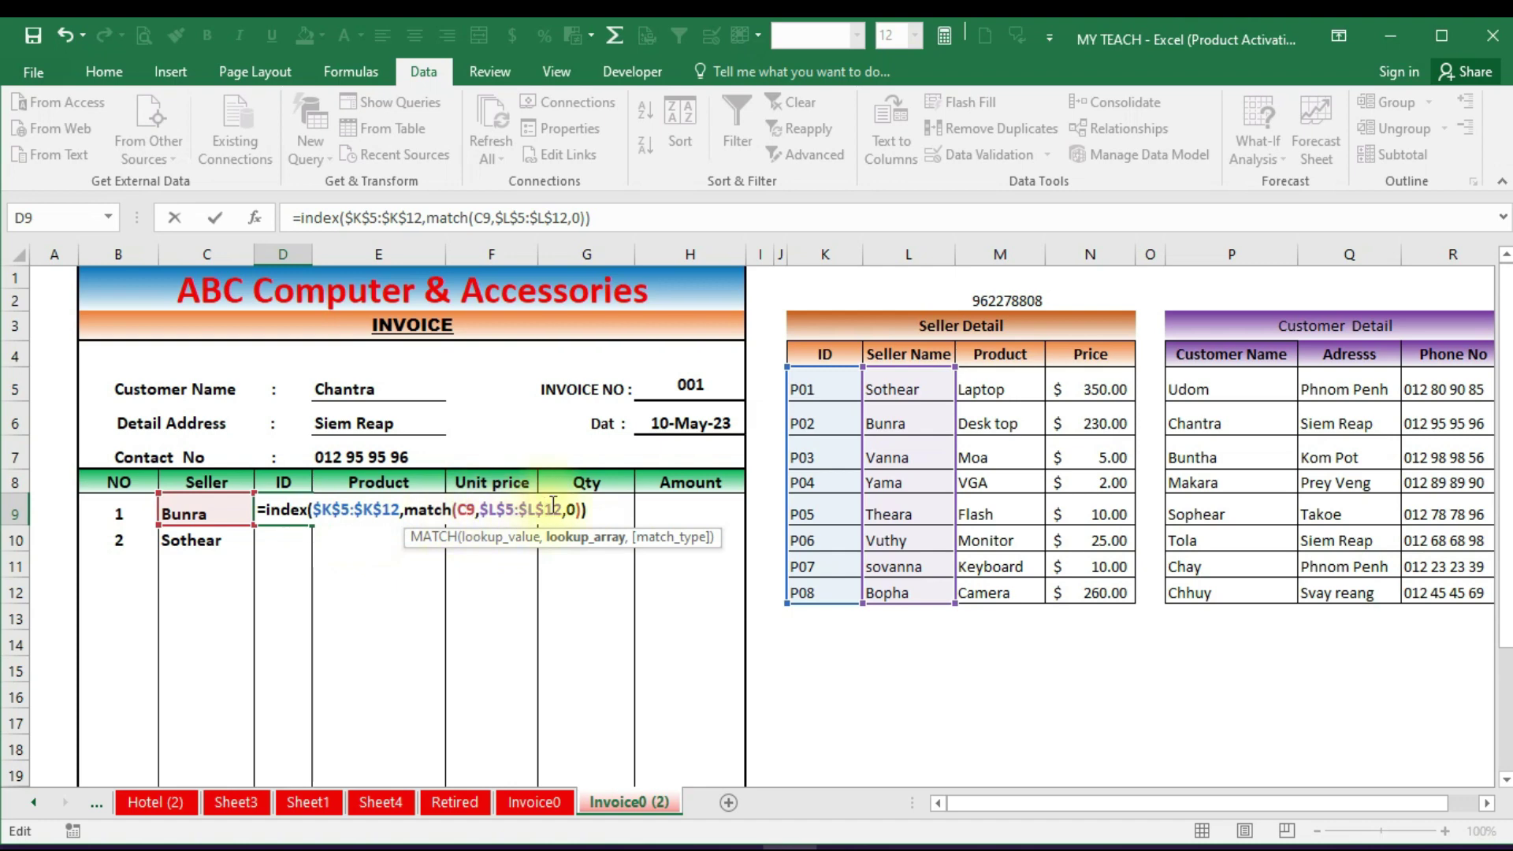
Commit the D9 lookup and fill it down to D19, noting the #N/A in D11
{"action": "key", "text": "Return"}
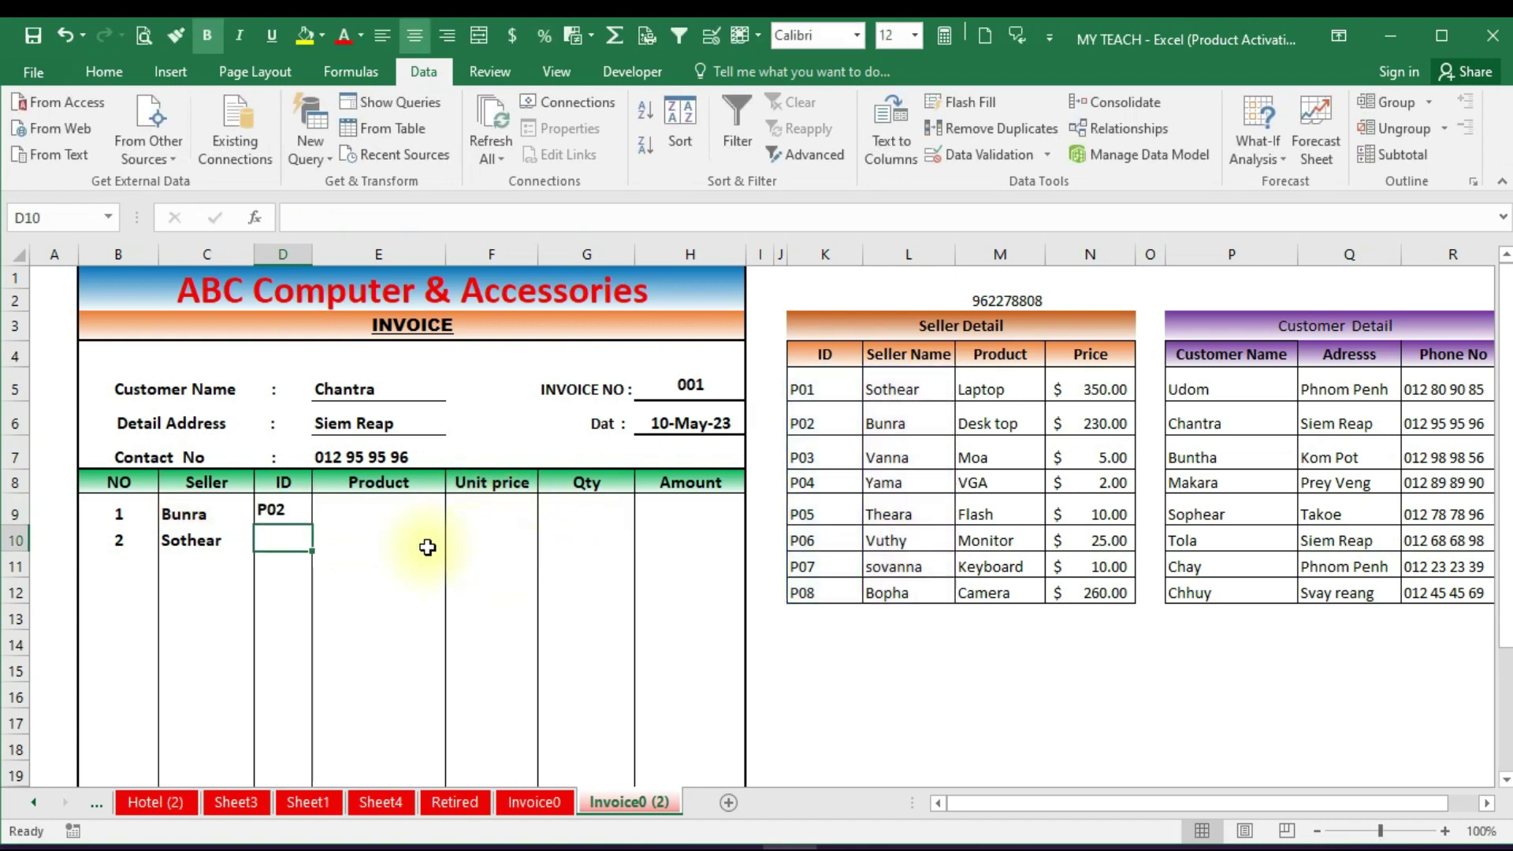
{"action": "left_click", "coordinate": [276, 511]}
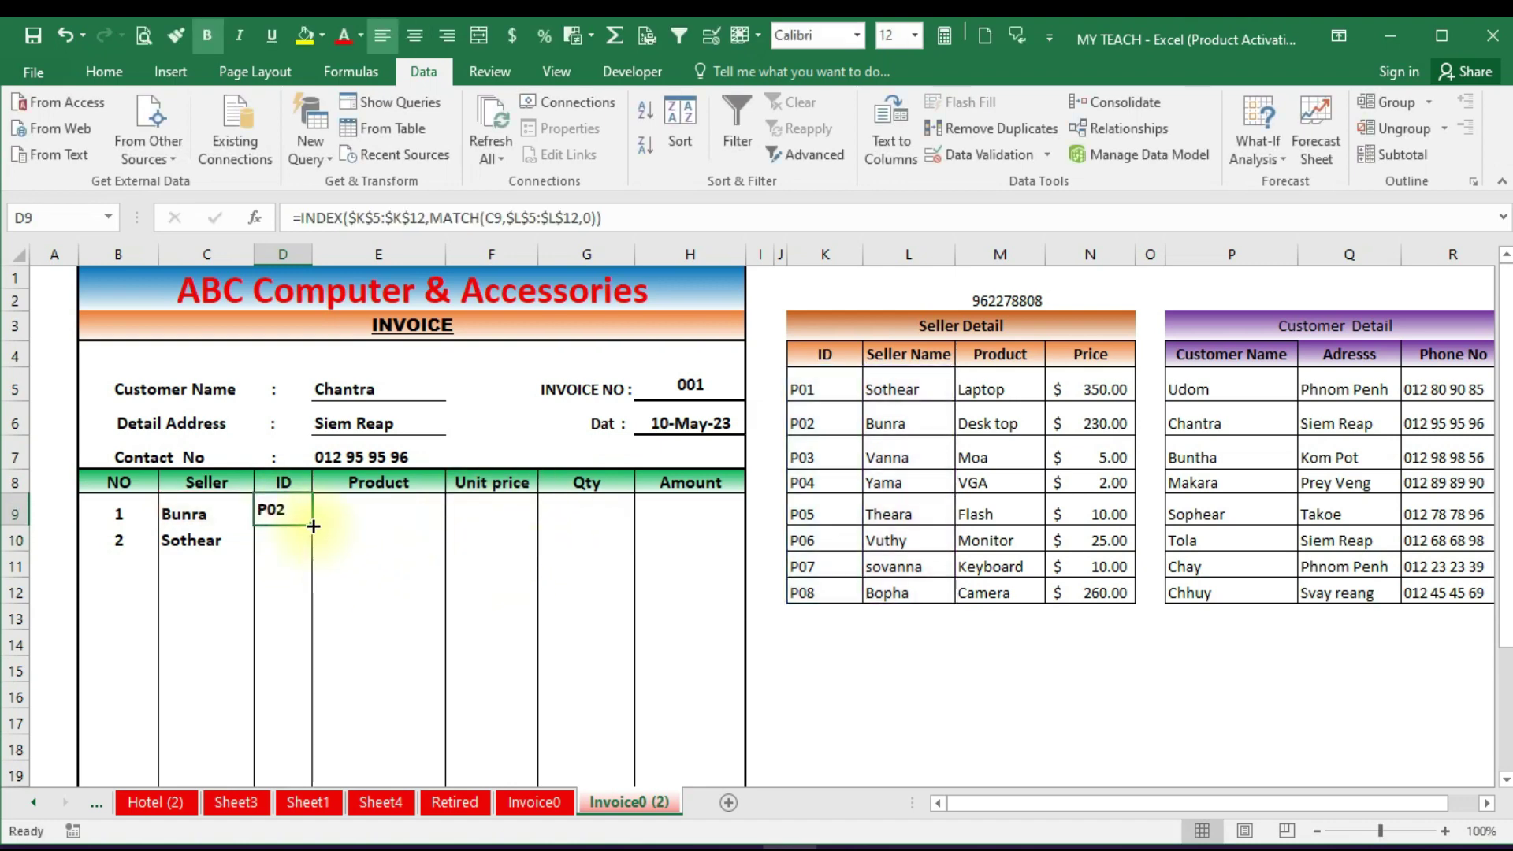
{"action": "left_click_drag", "start_coordinate": [313, 525], "coordinate": [316, 777]}
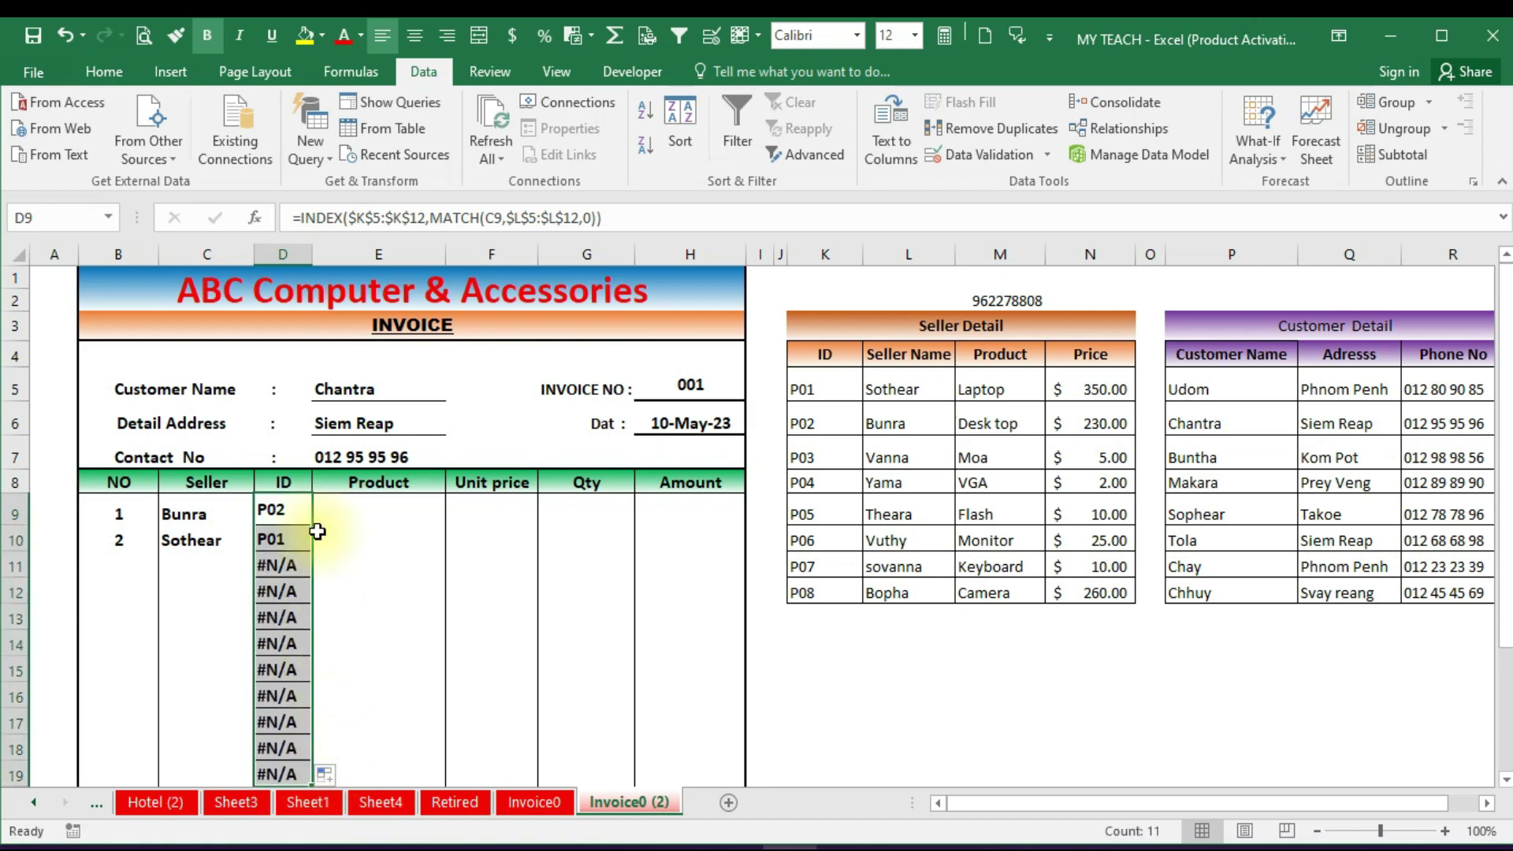
{"action": "left_click", "coordinate": [282, 565]}
{"action": "scroll", "coordinate": [288, 510], "scroll_direction": "down", "scroll_amount": 1}
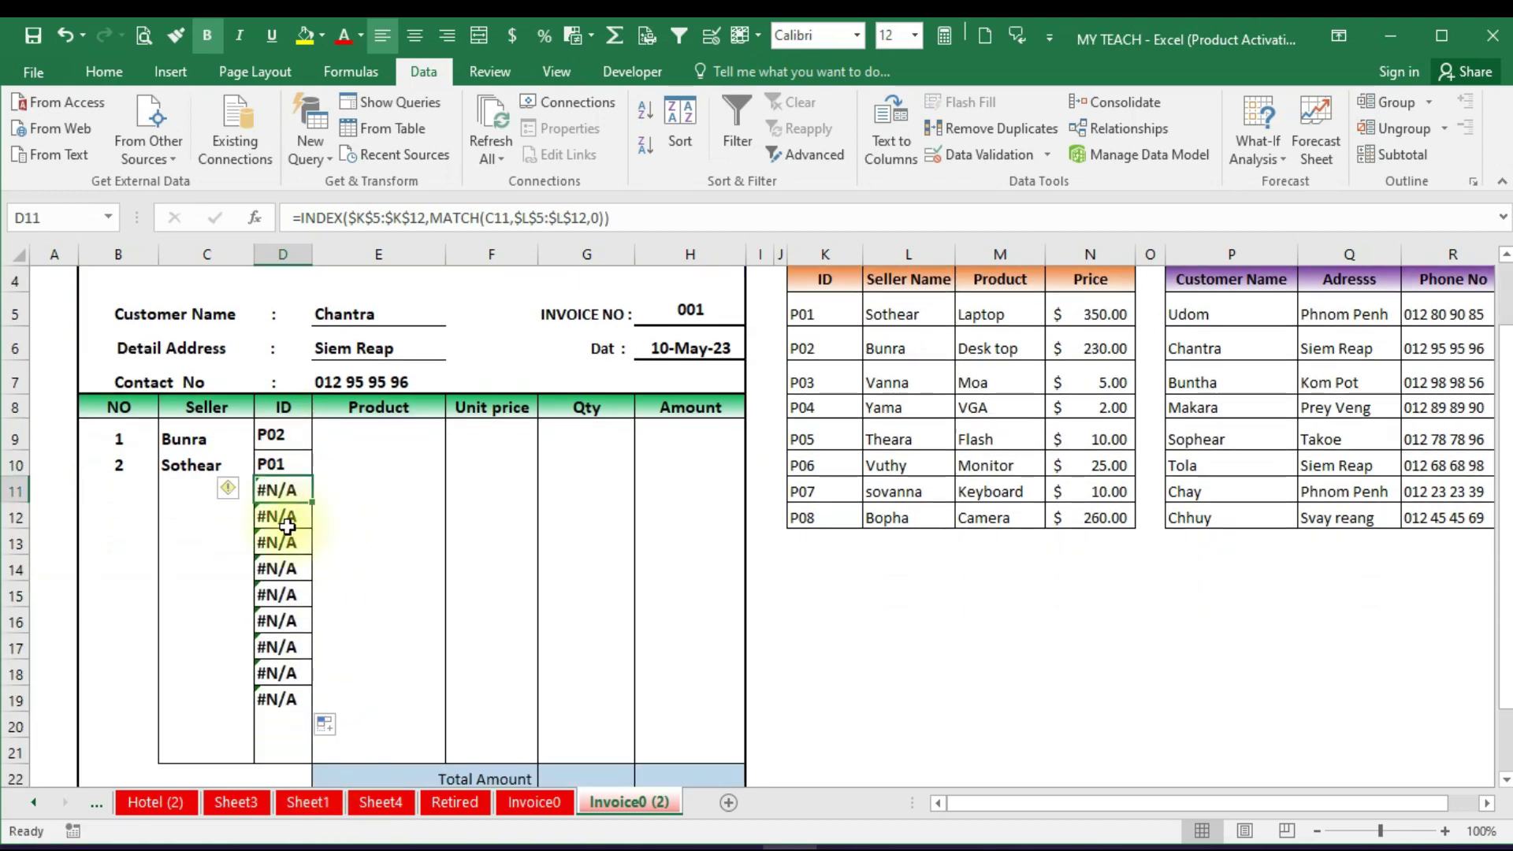
Compare the invoice sellers with the seller table, where P01 is Sothear and P02 is Bunra
{"action": "left_click", "coordinate": [201, 439]}
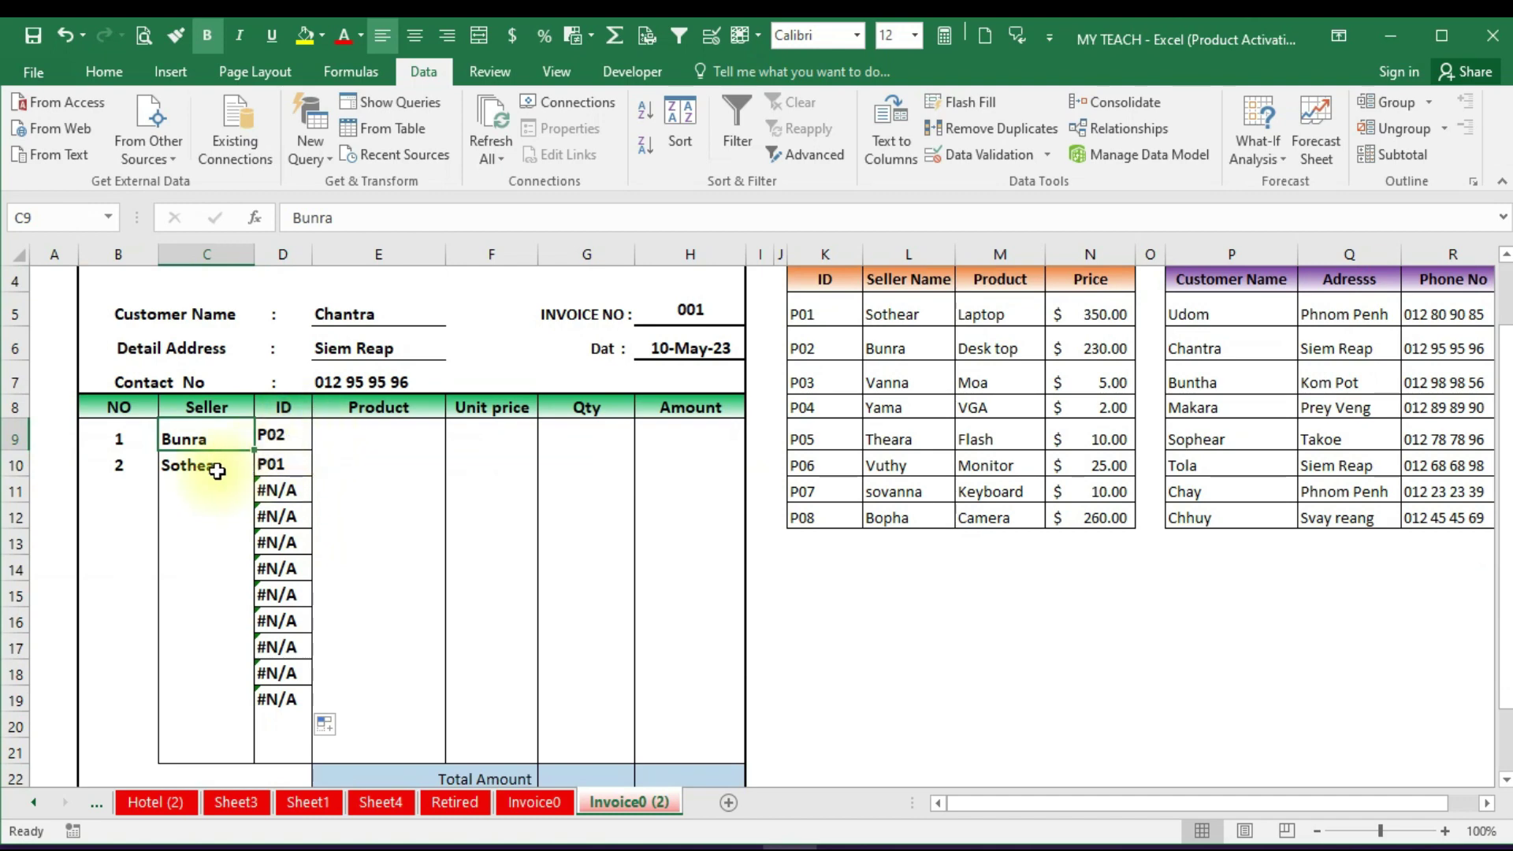
{"action": "left_click", "coordinate": [293, 465]}
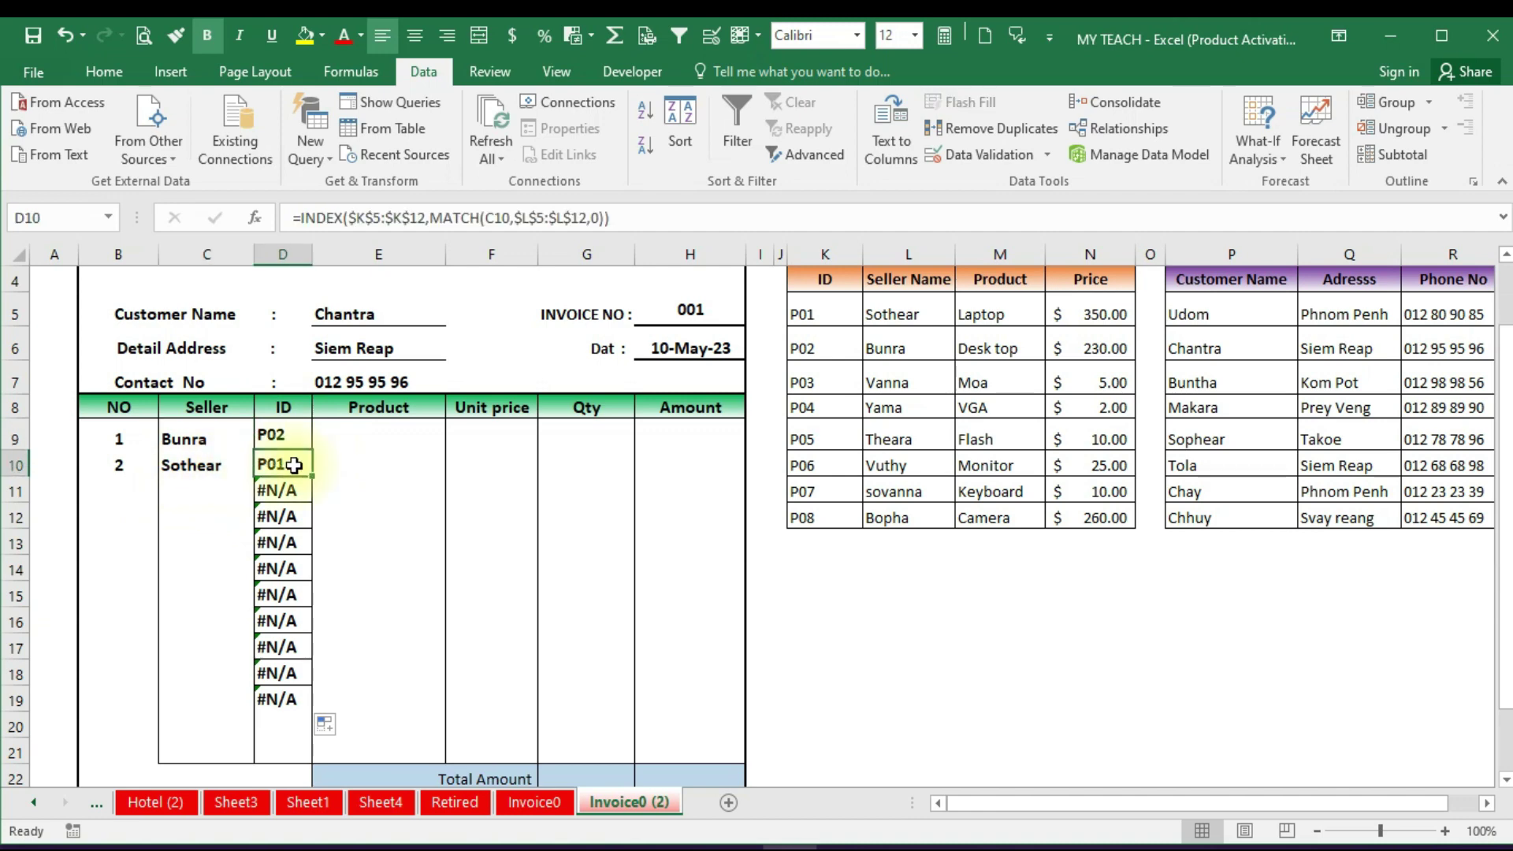
{"action": "scroll", "coordinate": [394, 449], "scroll_direction": "up", "scroll_amount": 1}
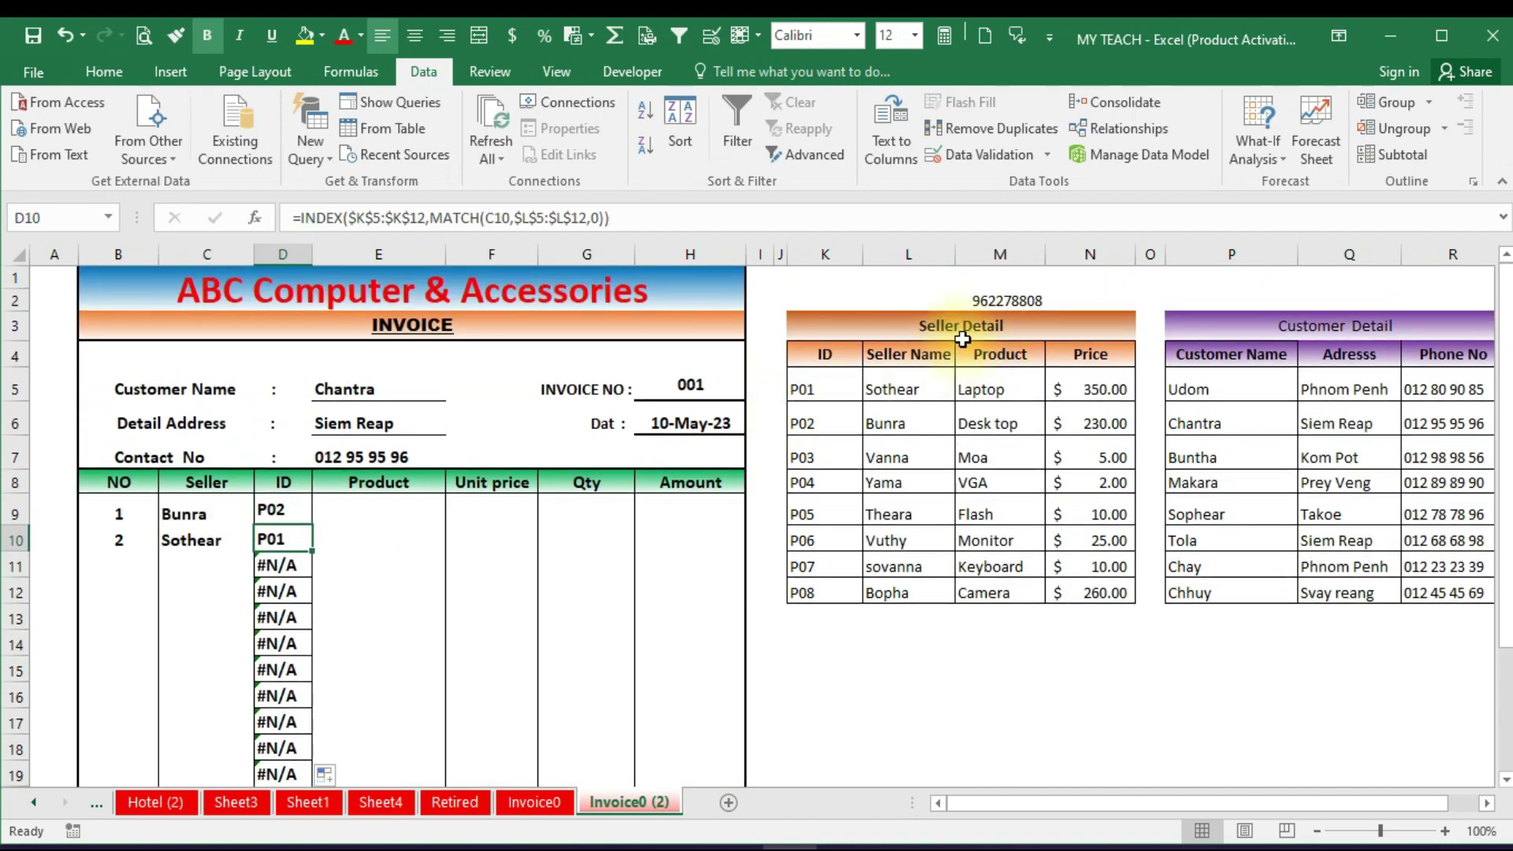
{"action": "left_click", "coordinate": [810, 390]}
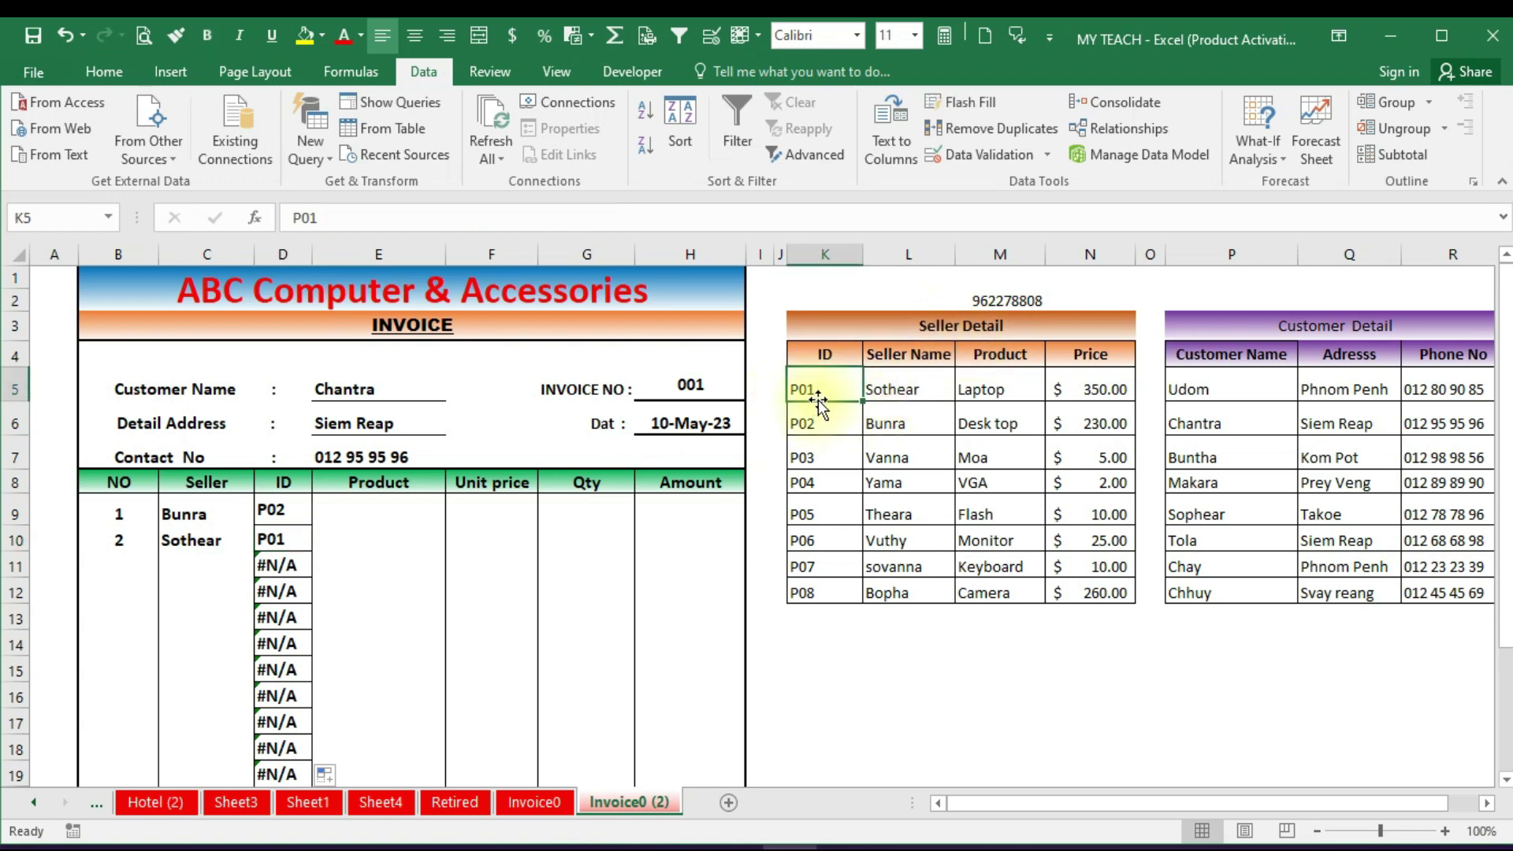
{"action": "left_click", "coordinate": [914, 391]}
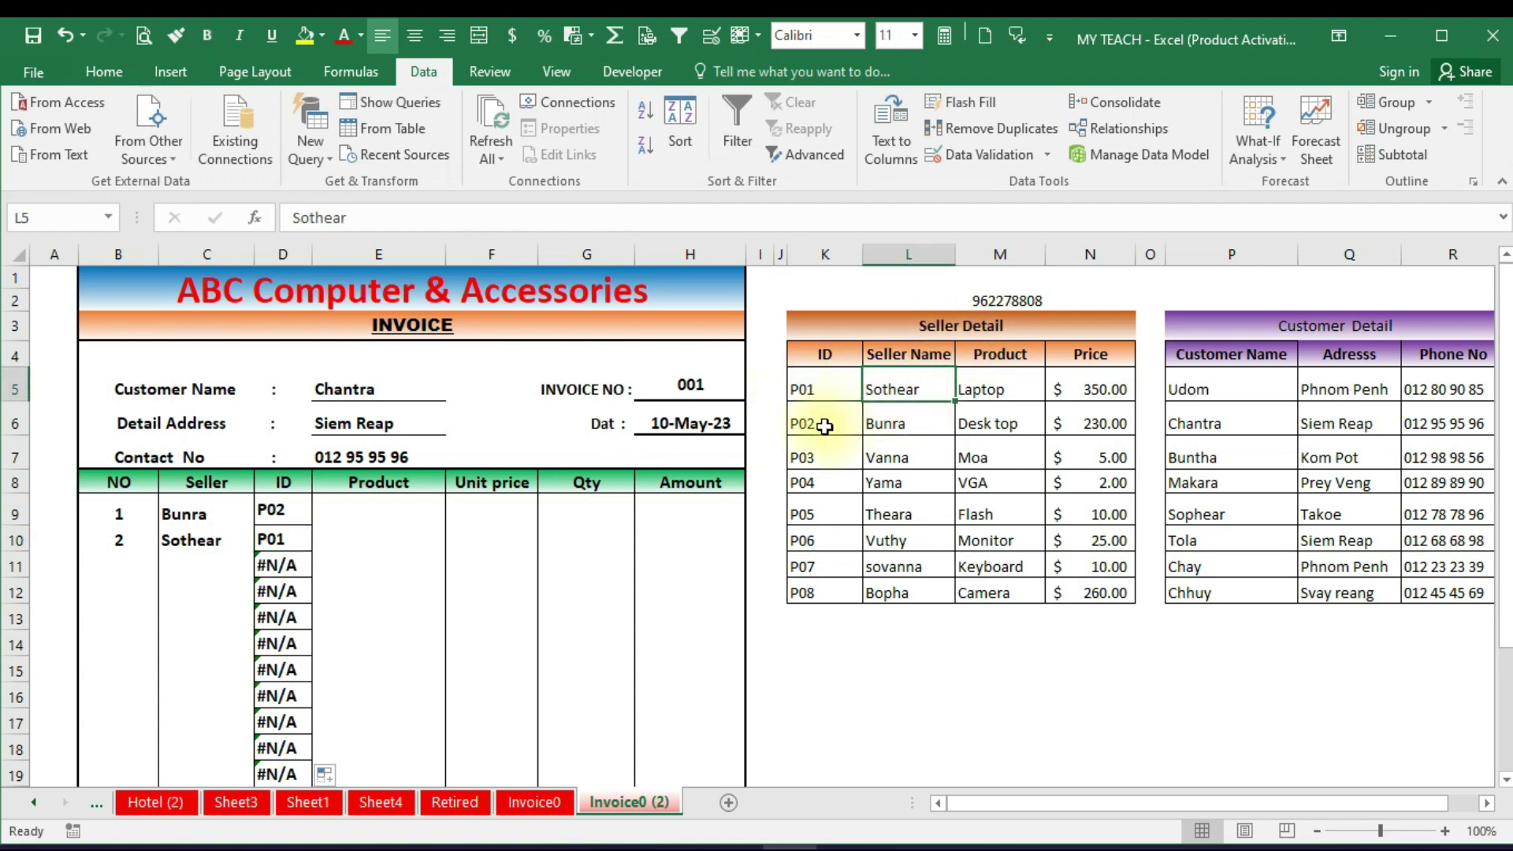
{"action": "left_click", "coordinate": [824, 423]}
{"action": "left_click", "coordinate": [912, 426]}
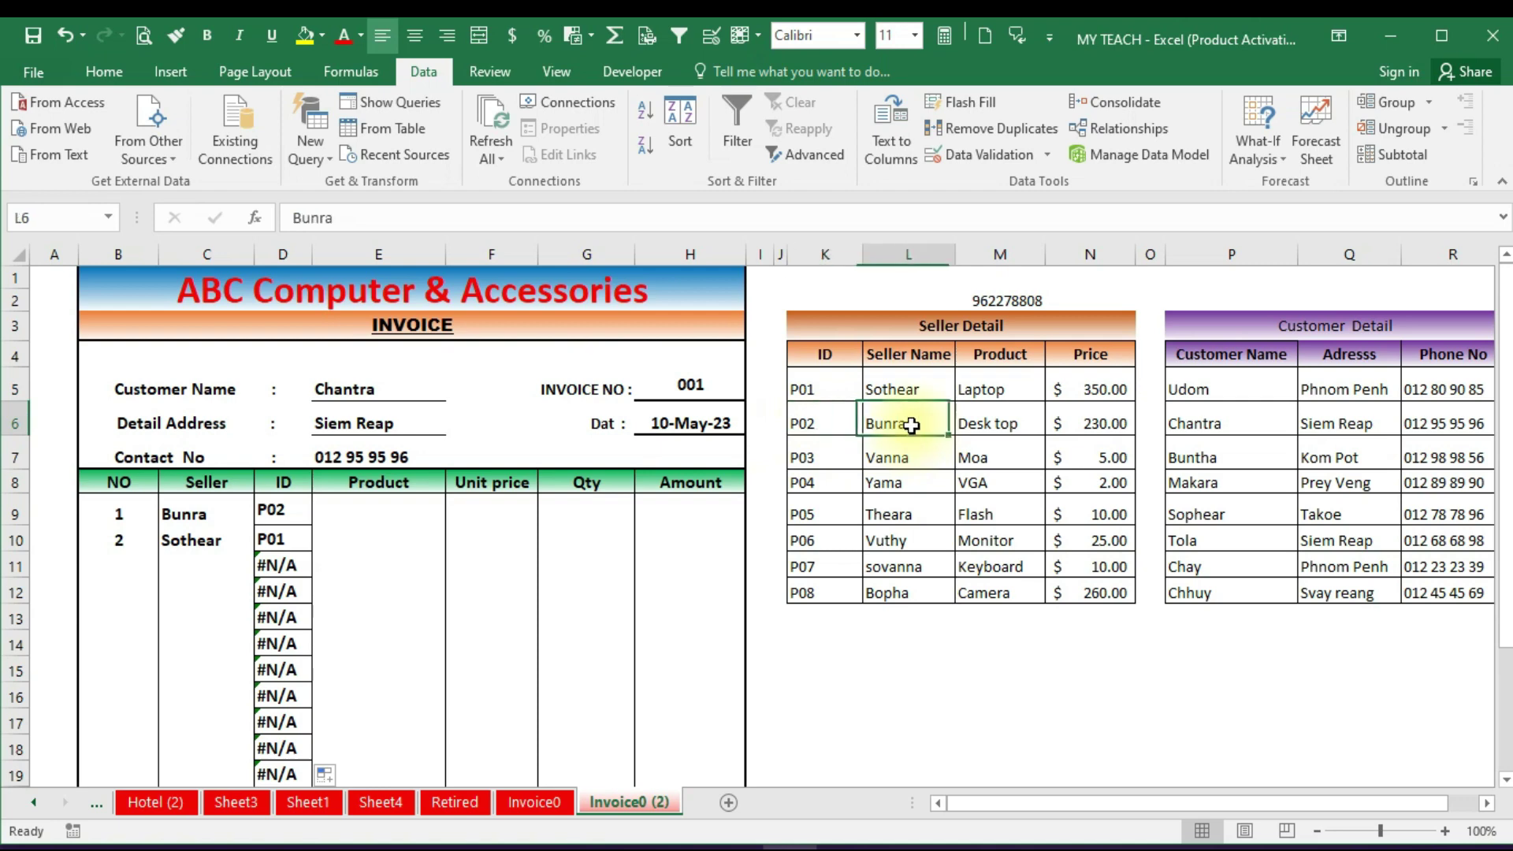
Confirm D9 returns P02 for Bunra and D10 returns P01 for Sothear
{"action": "left_click", "coordinate": [191, 512]}
{"action": "left_click", "coordinate": [295, 513]}
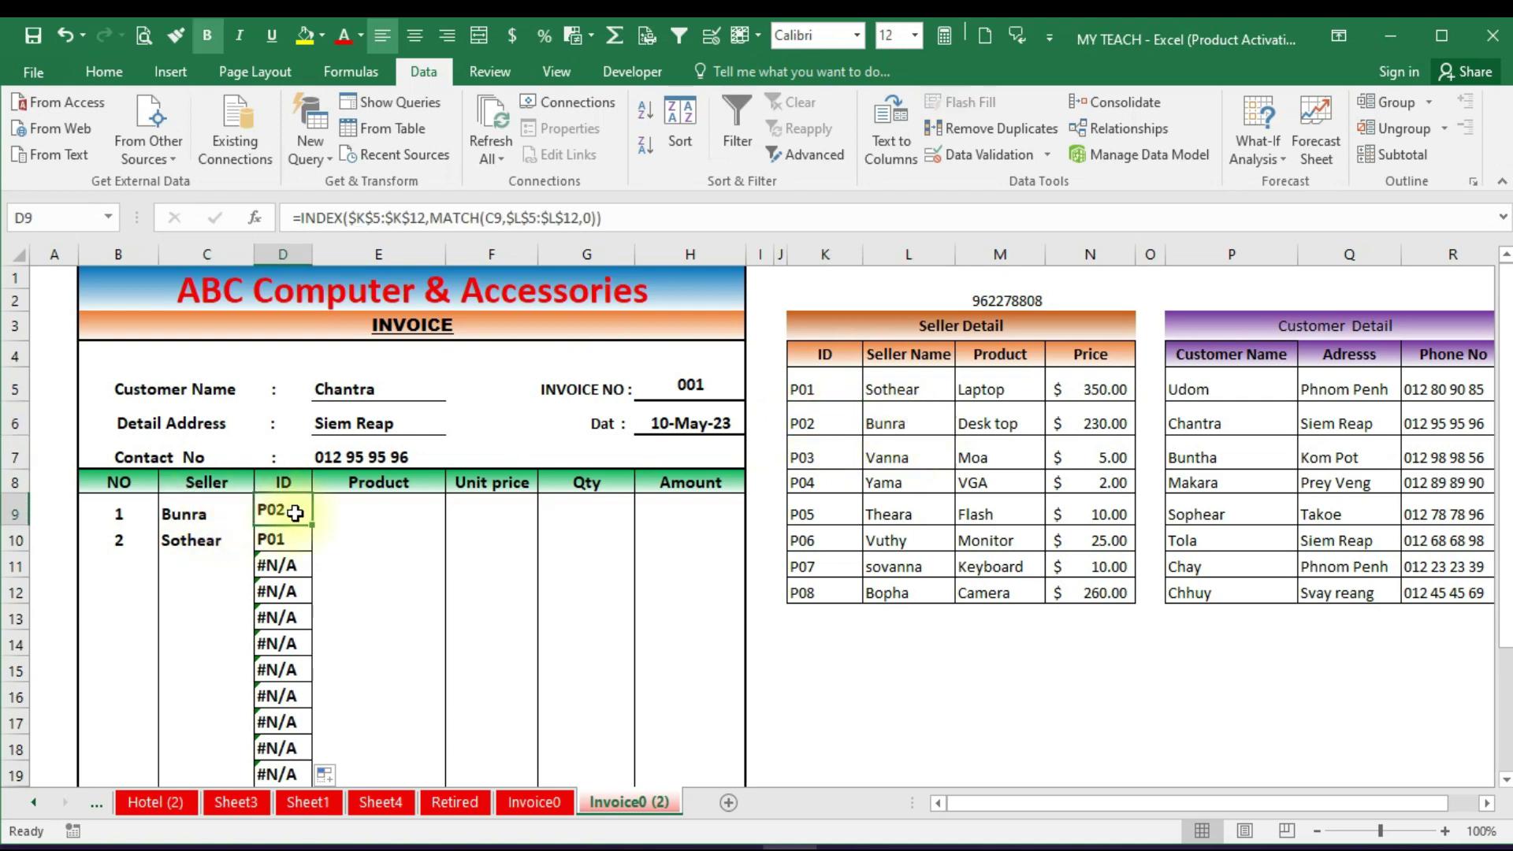
{"action": "left_click", "coordinate": [201, 541]}
{"action": "left_click", "coordinate": [274, 542]}
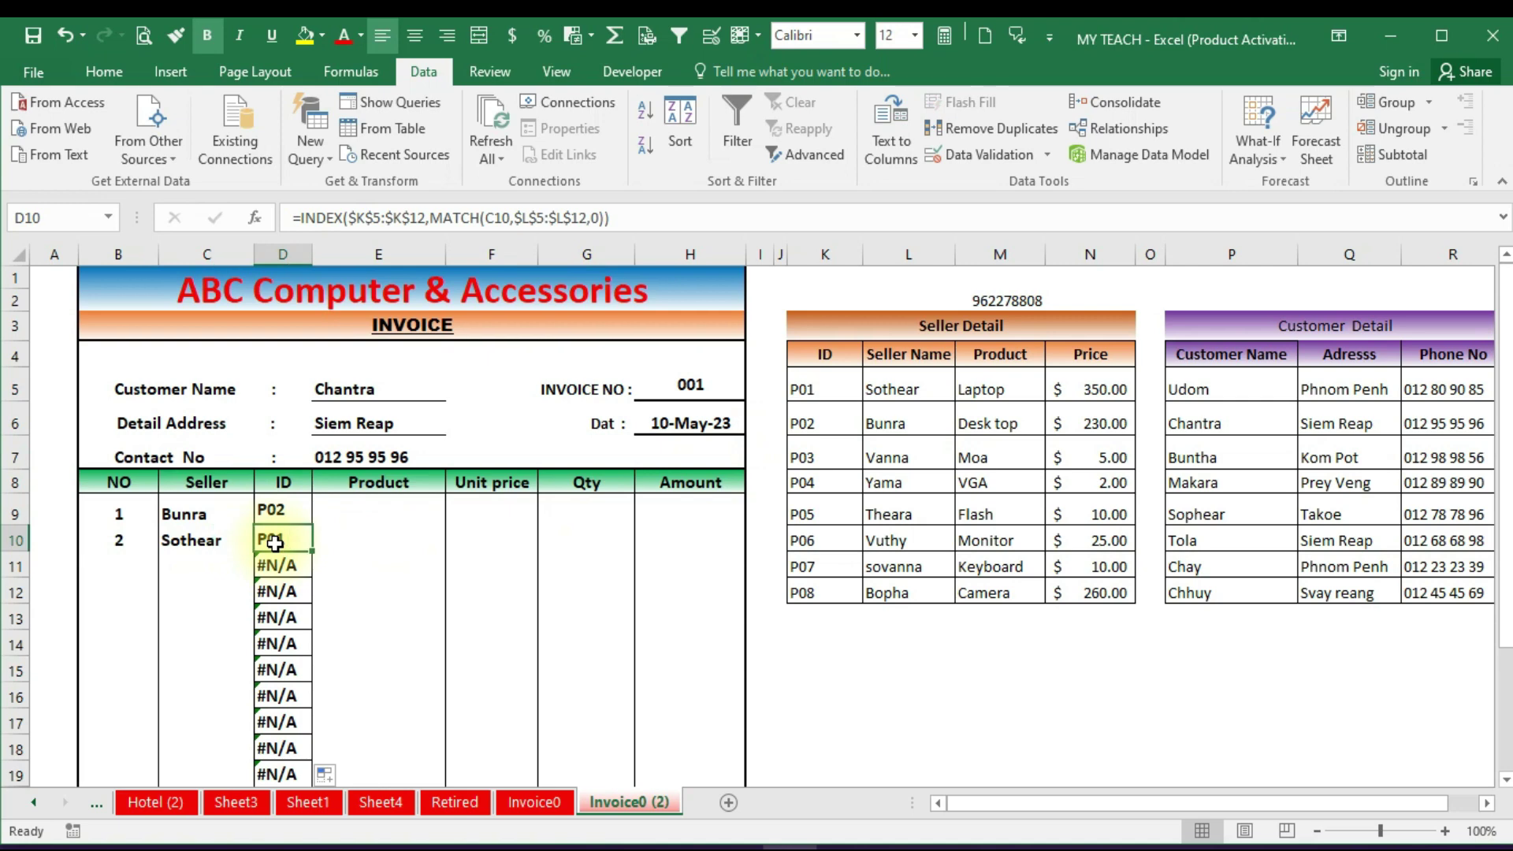
{"action": "scroll", "coordinate": [321, 715], "scroll_direction": "down", "scroll_amount": 1}
{"action": "left_click_drag", "start_coordinate": [271, 490], "coordinate": [286, 686]}
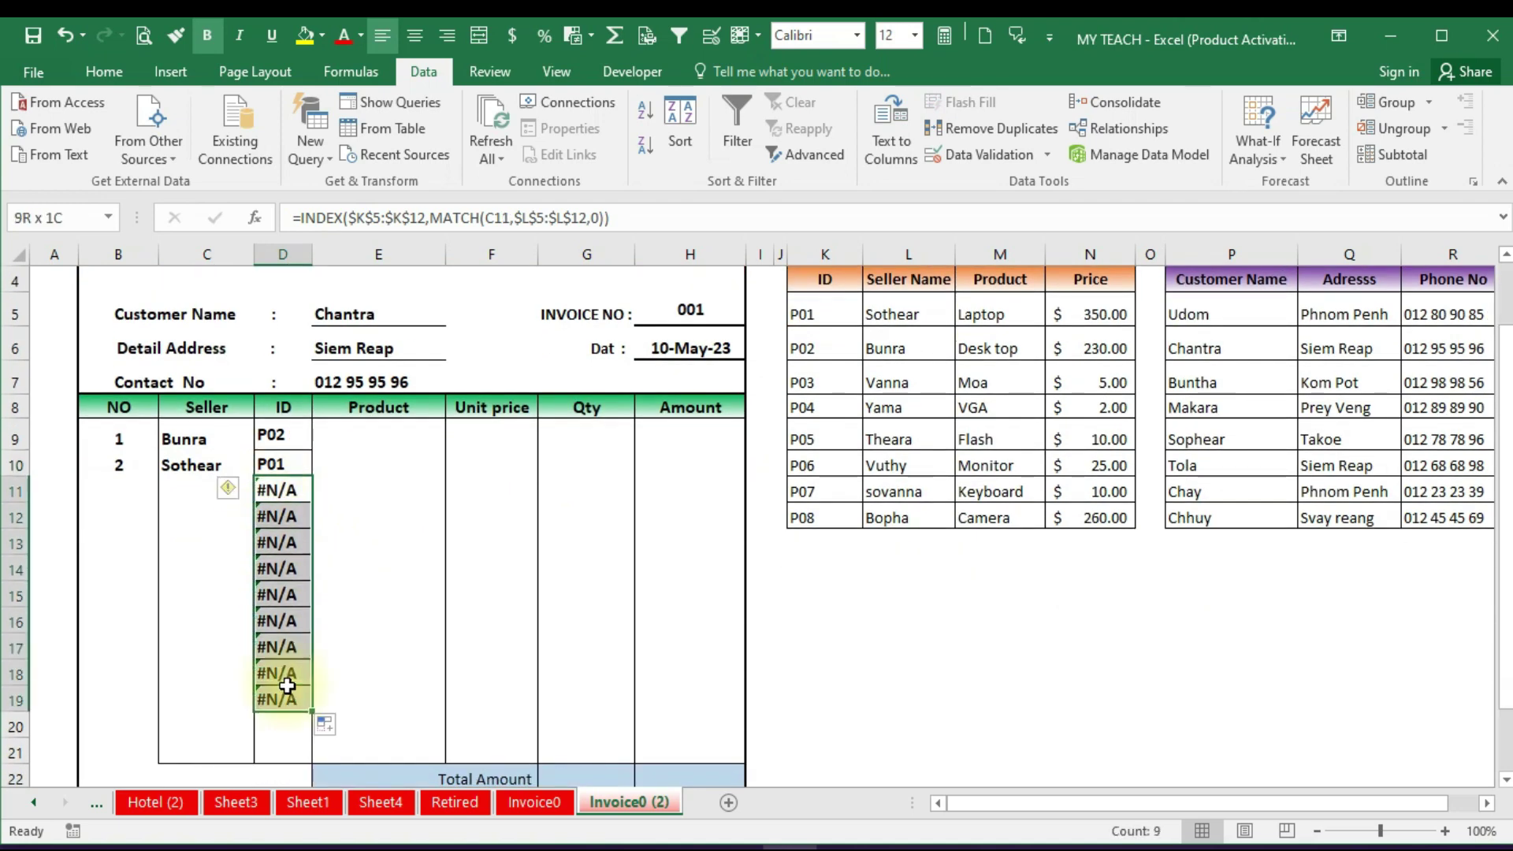
{"action": "left_click", "coordinate": [205, 493]}
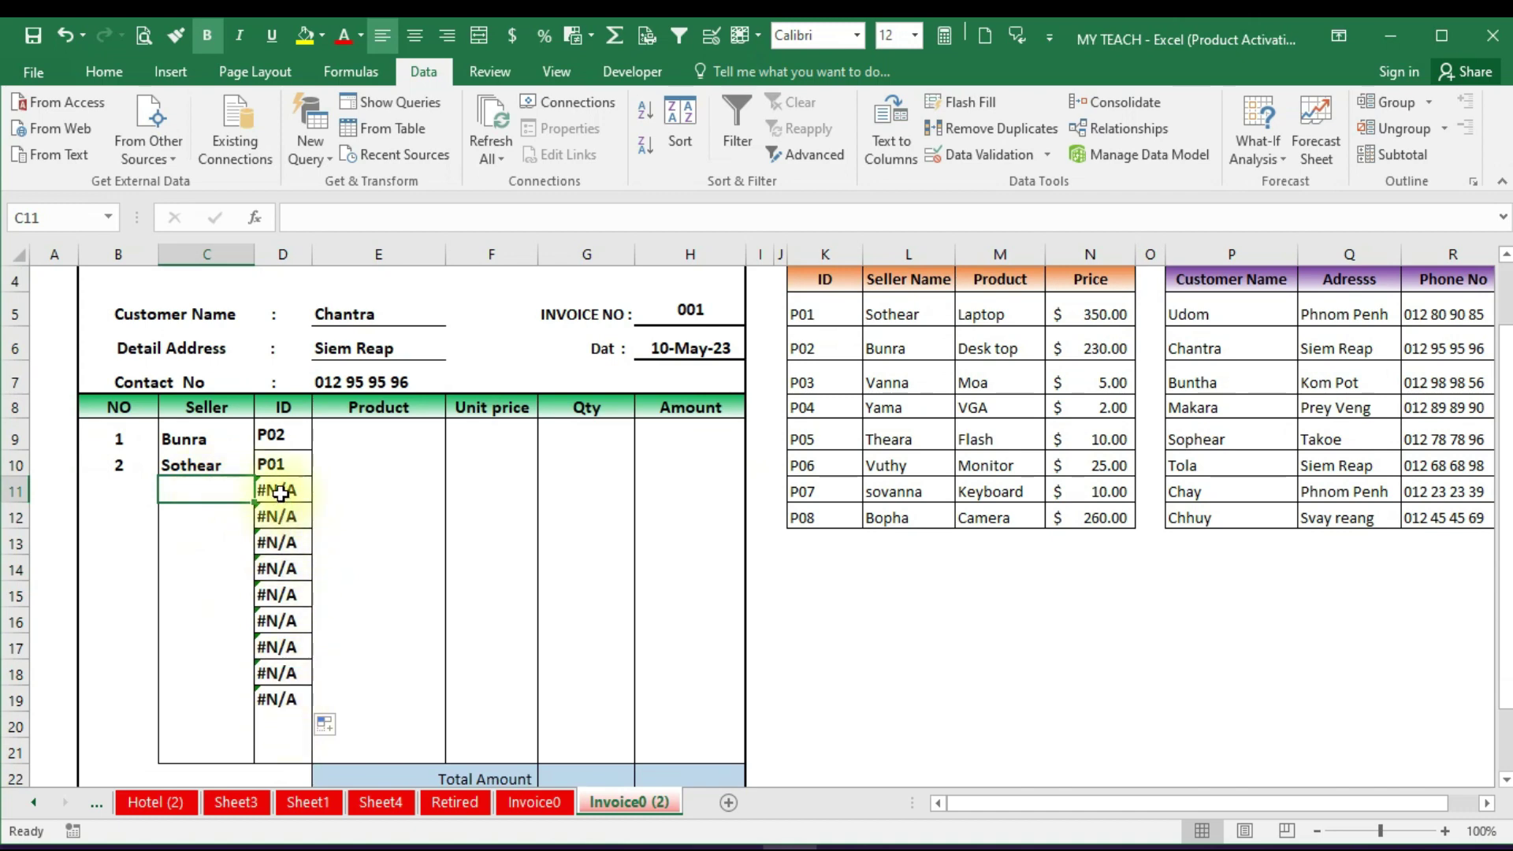
Wrap D9's INDEX/MATCH lookup in IFERROR(...,"") so failed lookups return a blank
{"action": "double_click", "coordinate": [304, 435]}
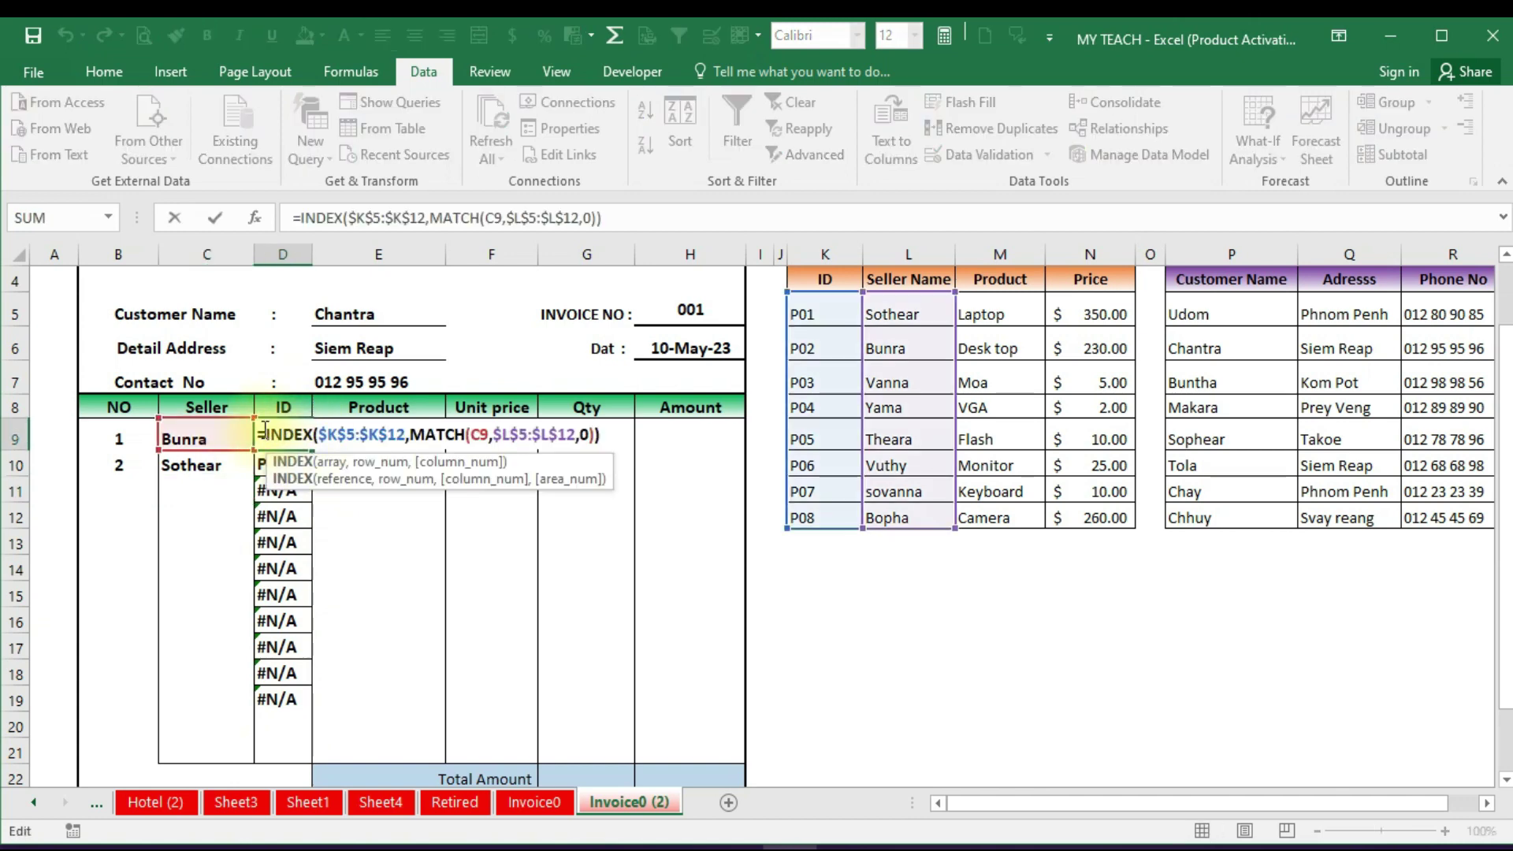
{"action": "left_click", "coordinate": [268, 433]}
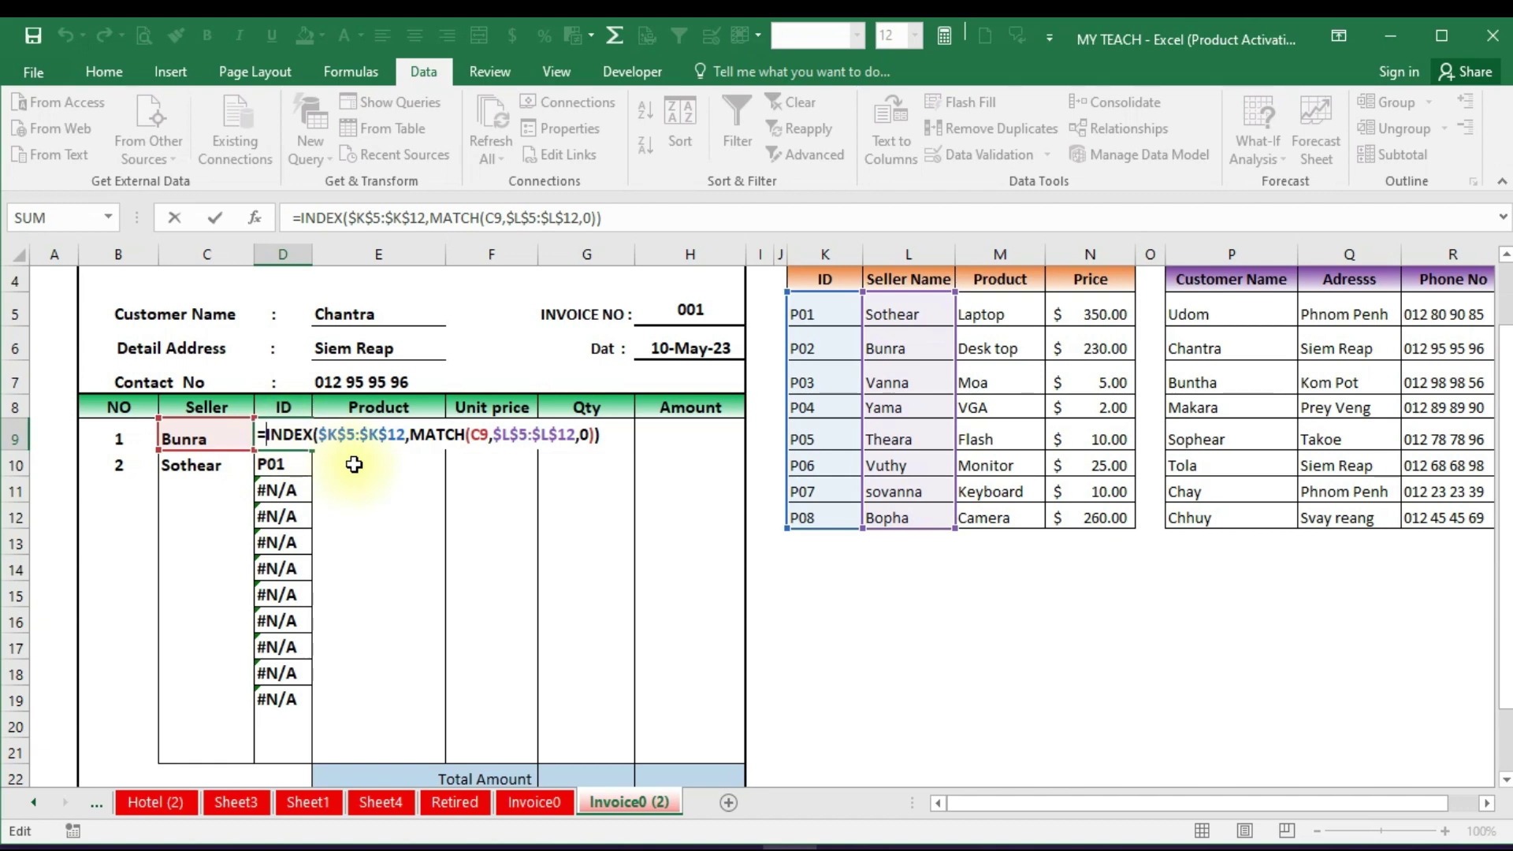
{"action": "type", "text": "i"}
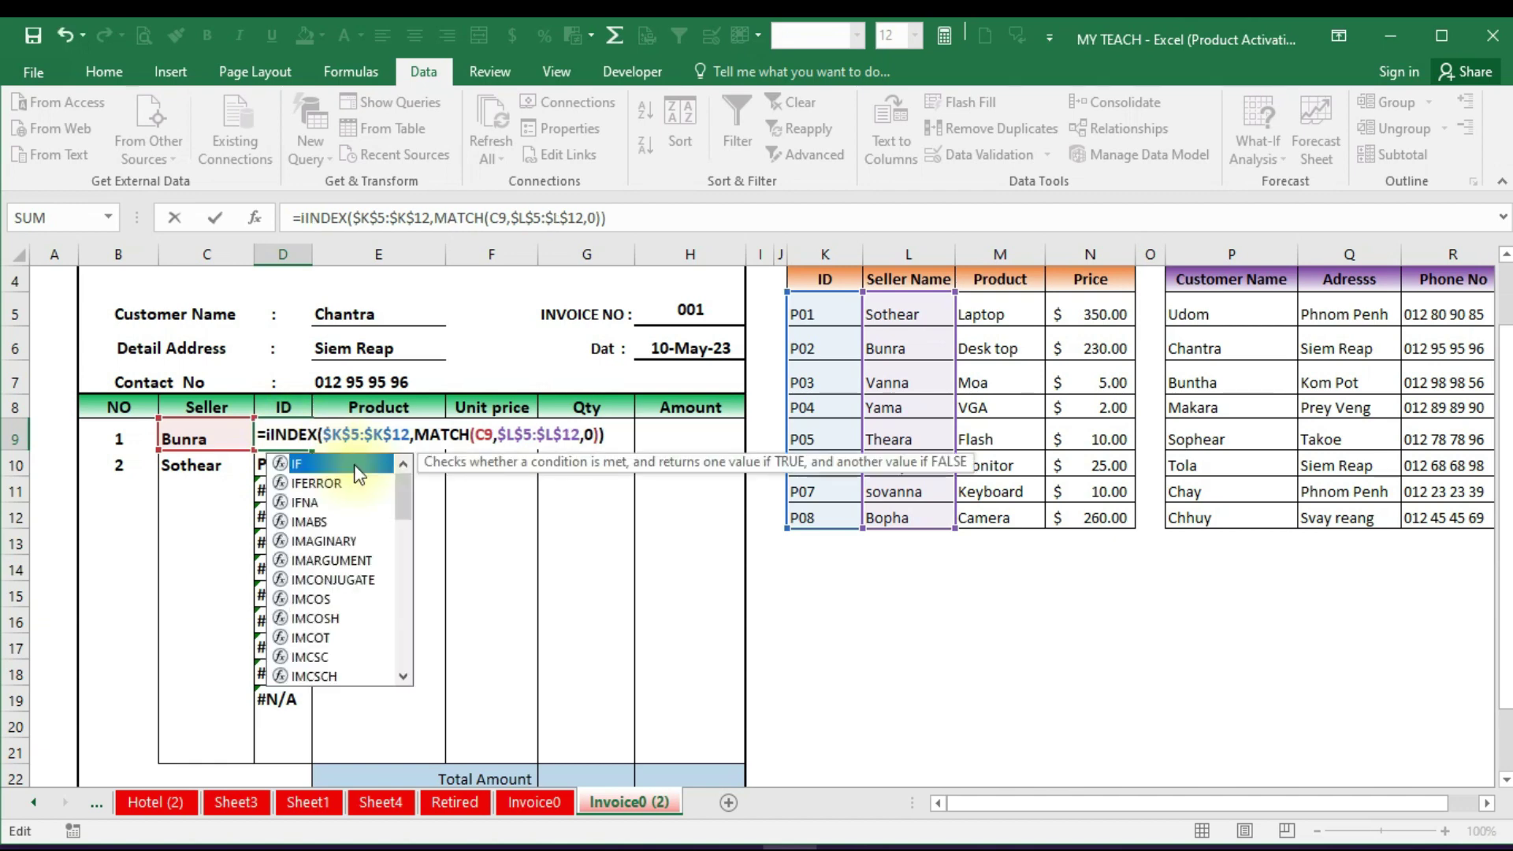
{"action": "type", "text": "fe"}
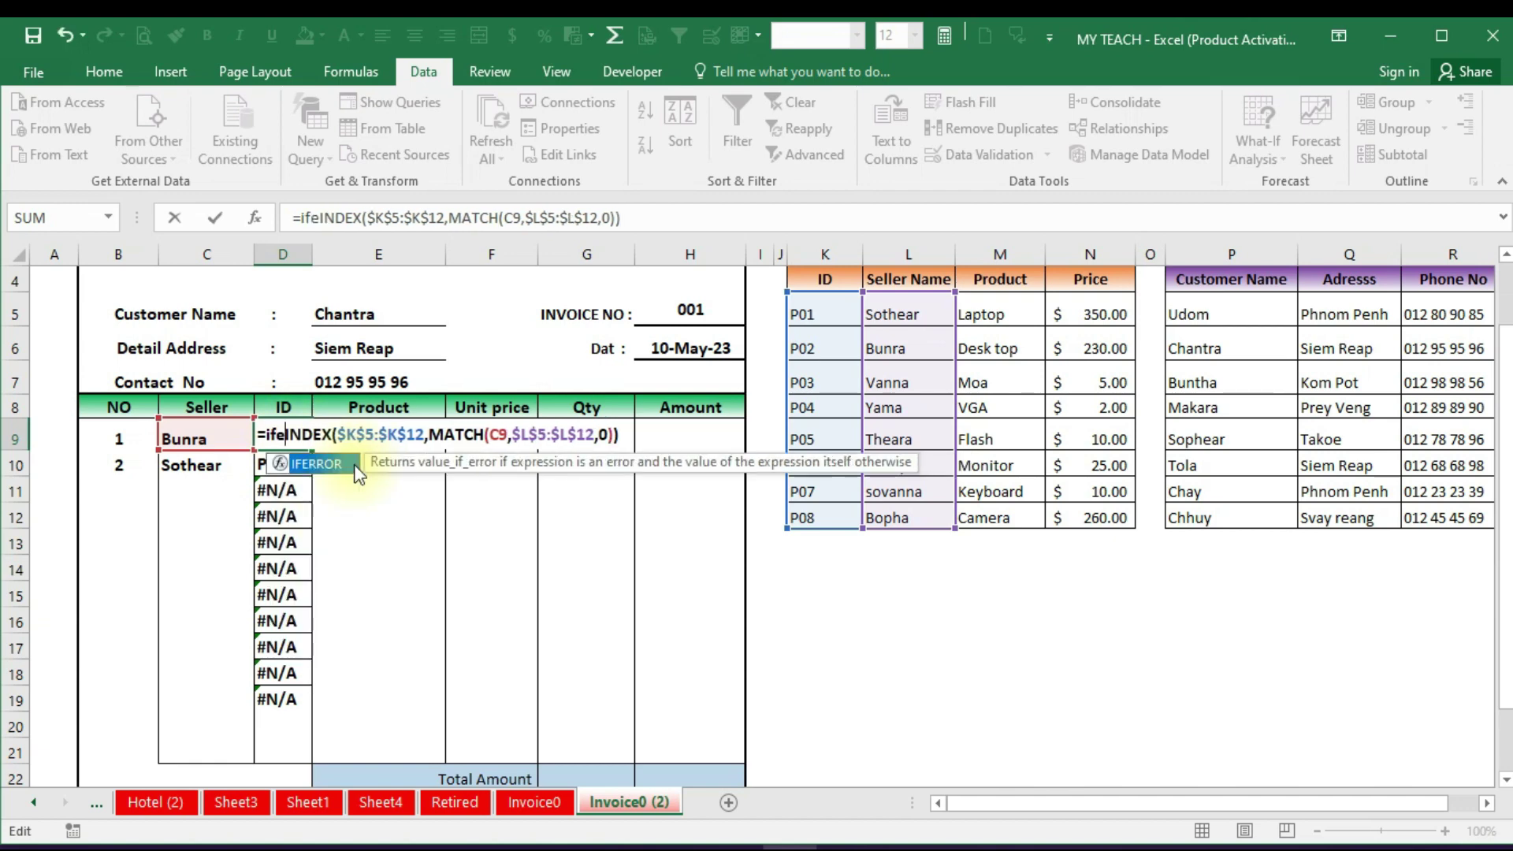
{"action": "type", "text": "rror"}
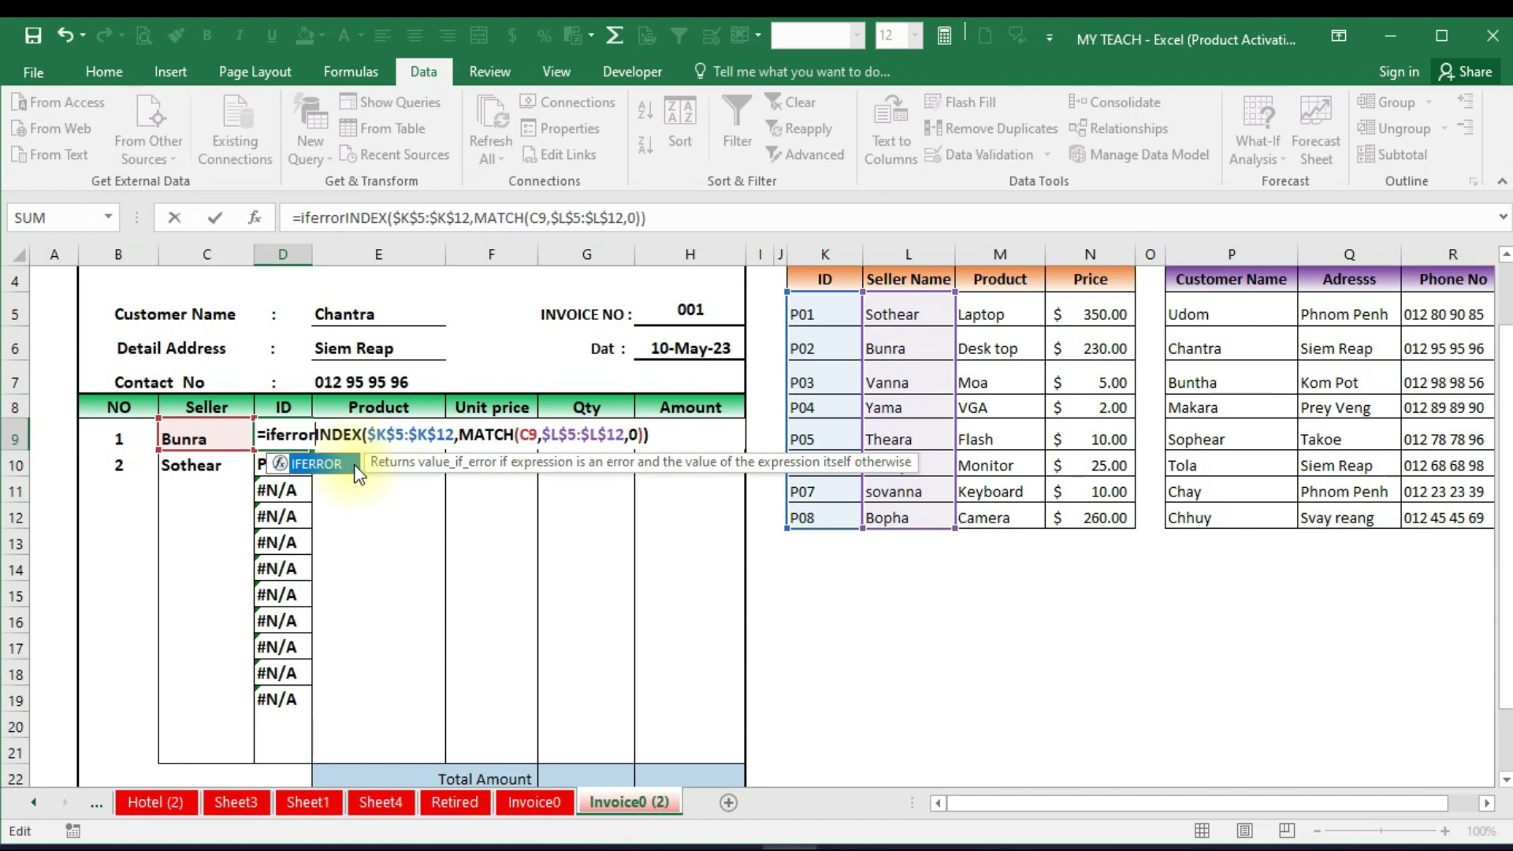
{"action": "type", "text": "("}
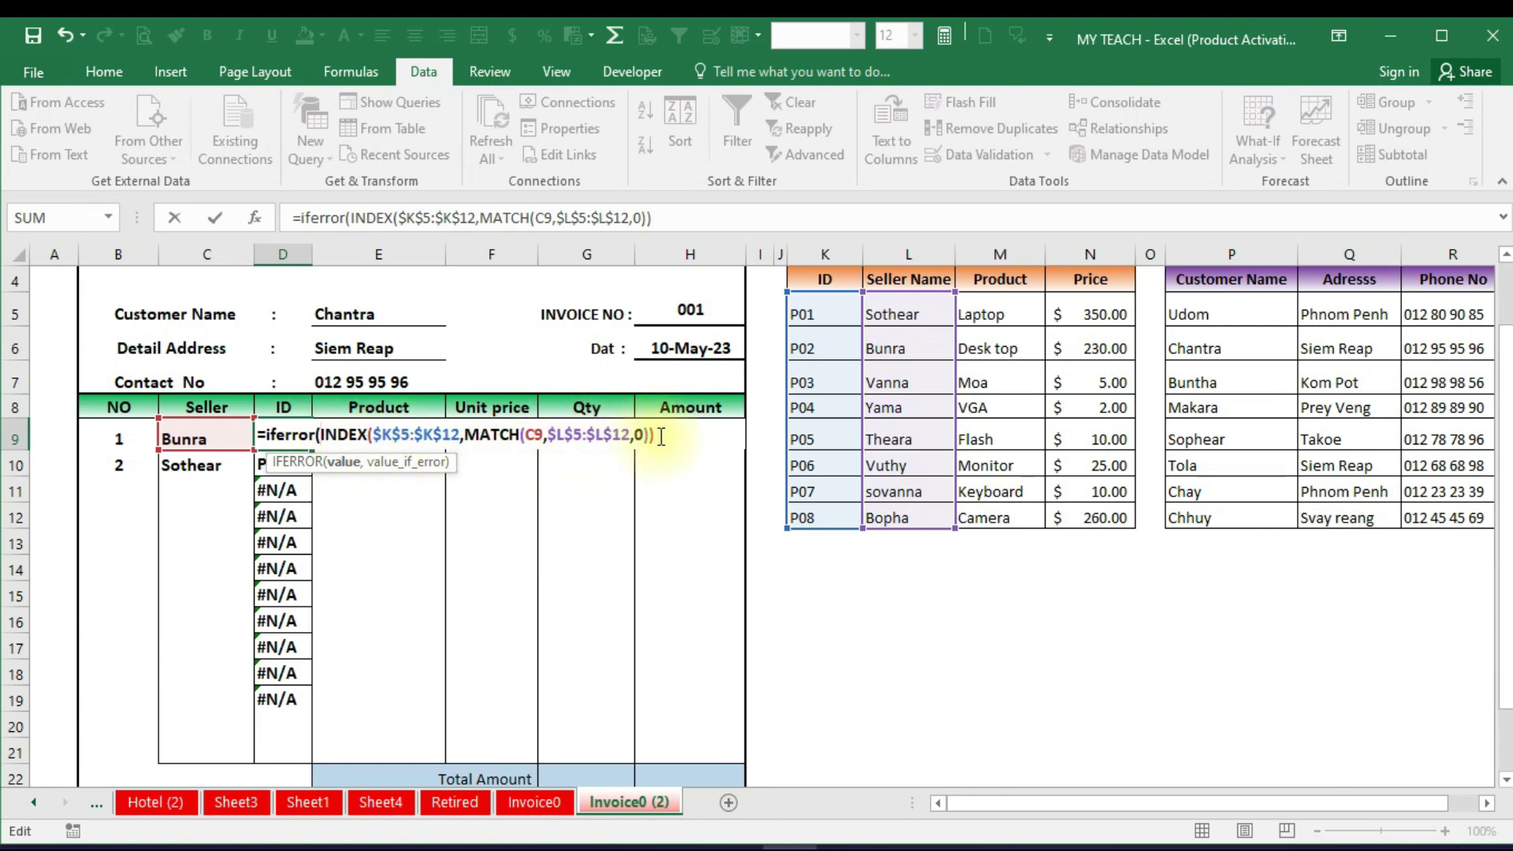
{"action": "type", "text": ","}
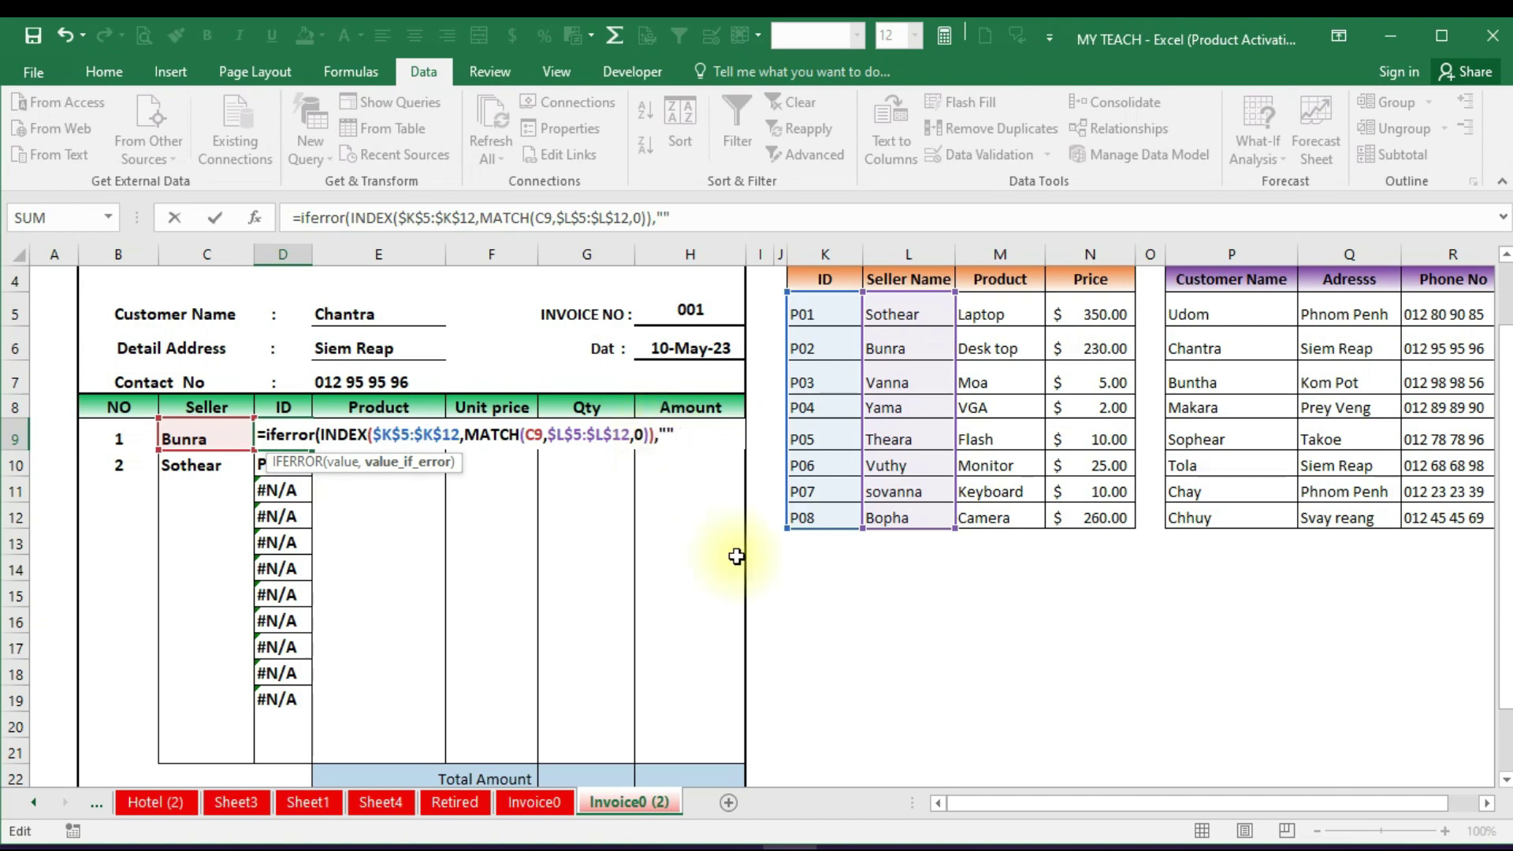
{"action": "type", "text": ")"}
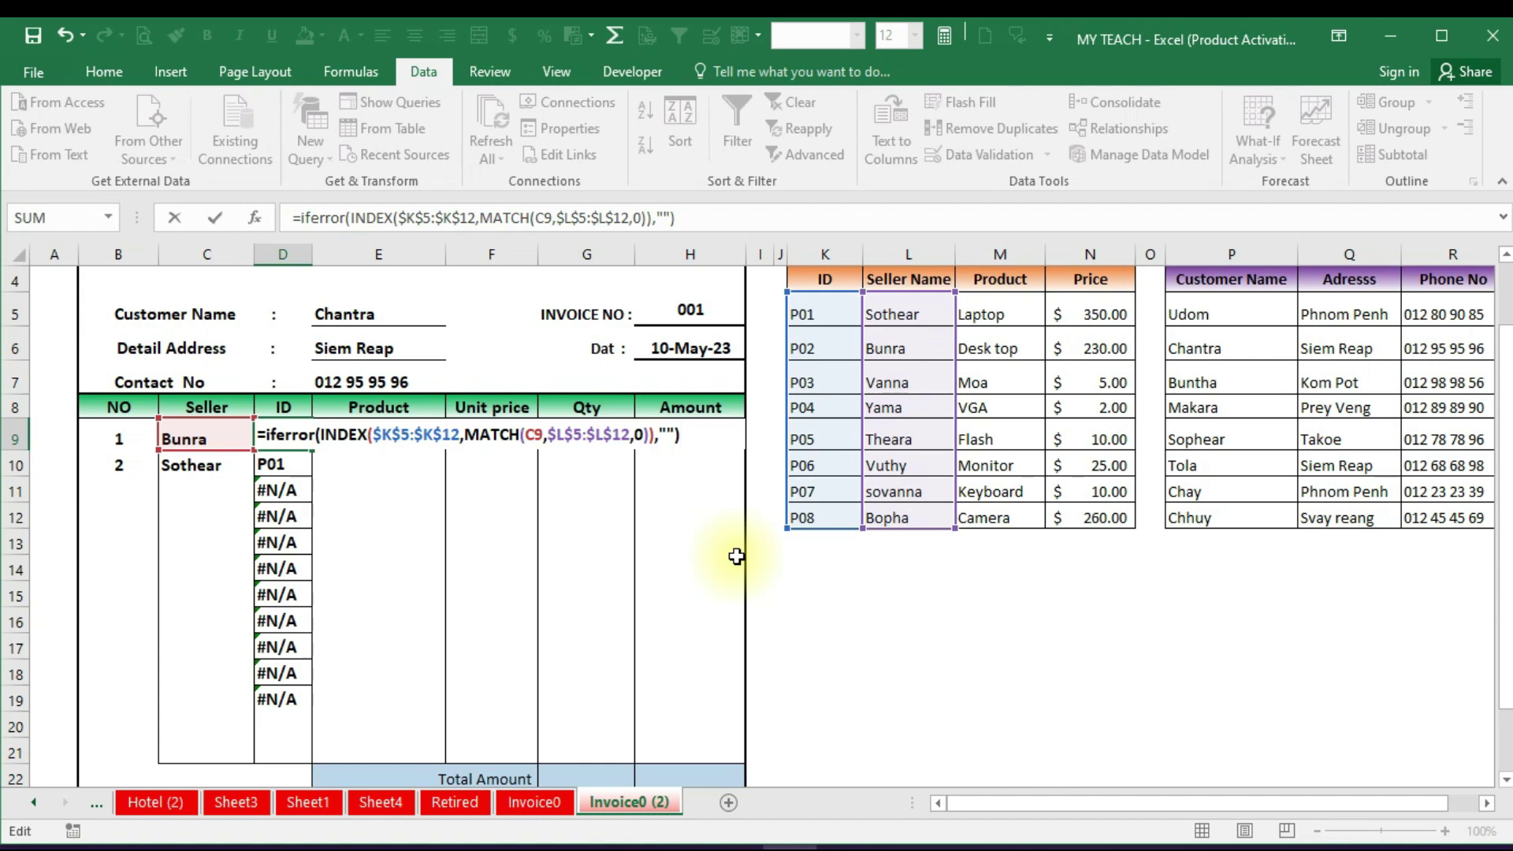
{"action": "key", "text": "Return"}
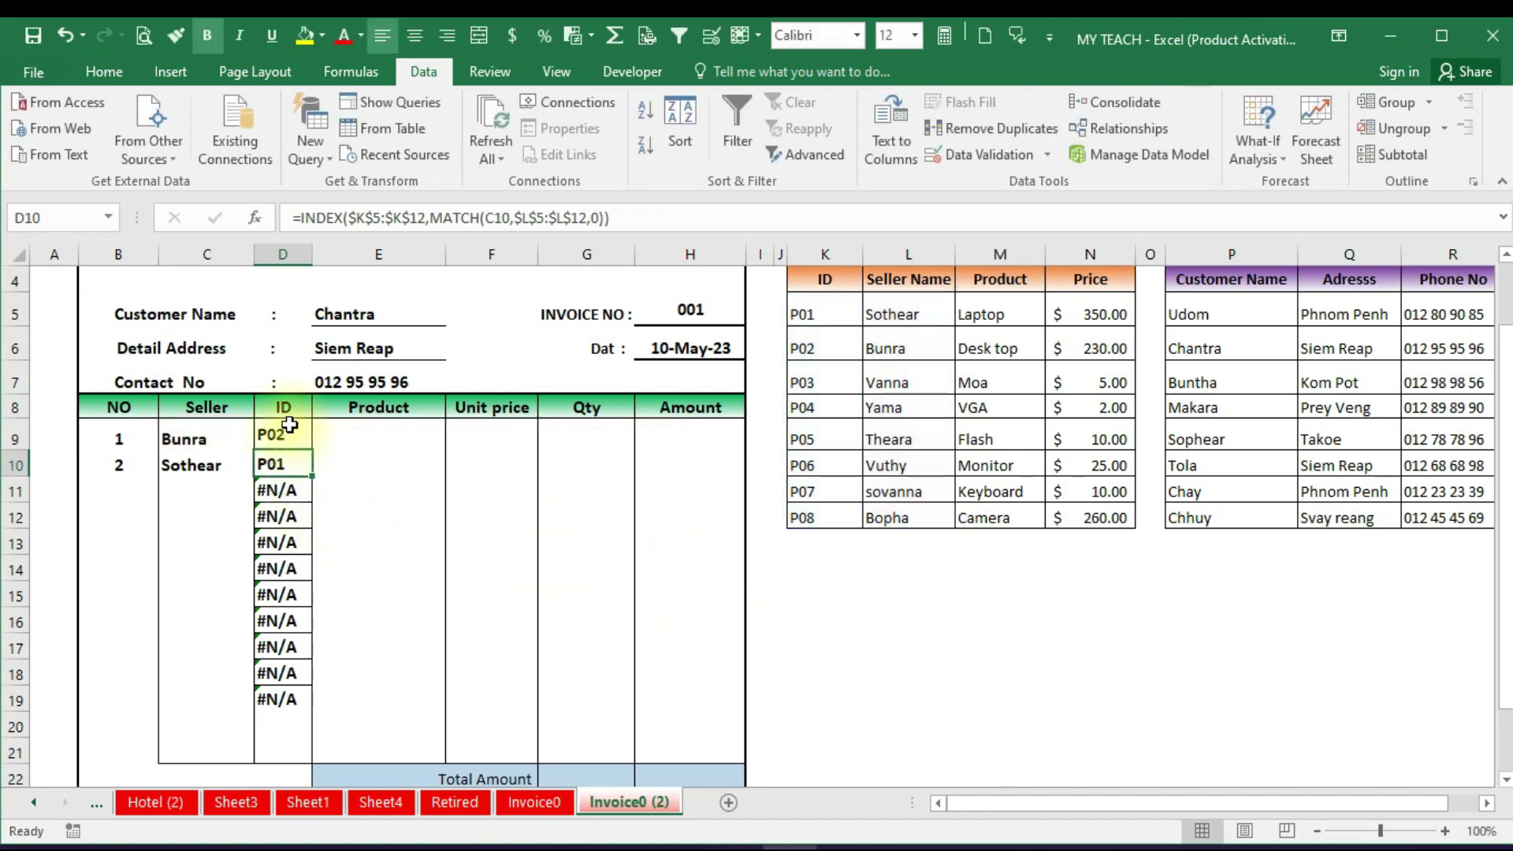
Fill the IFERROR lookup from D9 down to D21 and select D9:D21
{"action": "left_click", "coordinate": [286, 435]}
{"action": "left_click_drag", "start_coordinate": [313, 452], "coordinate": [296, 753]}
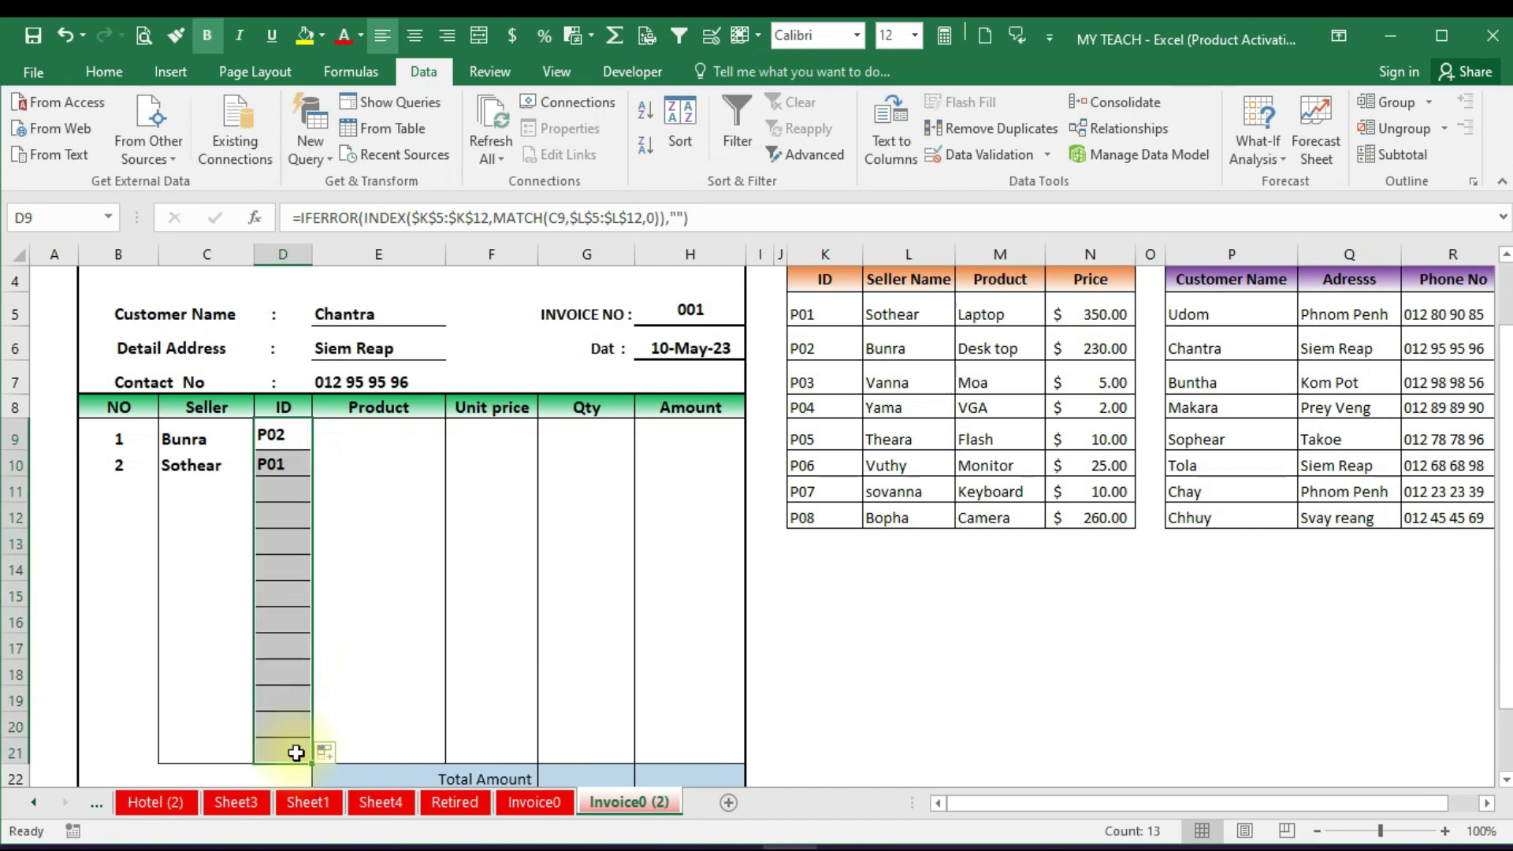
{"action": "left_click", "coordinate": [291, 517]}
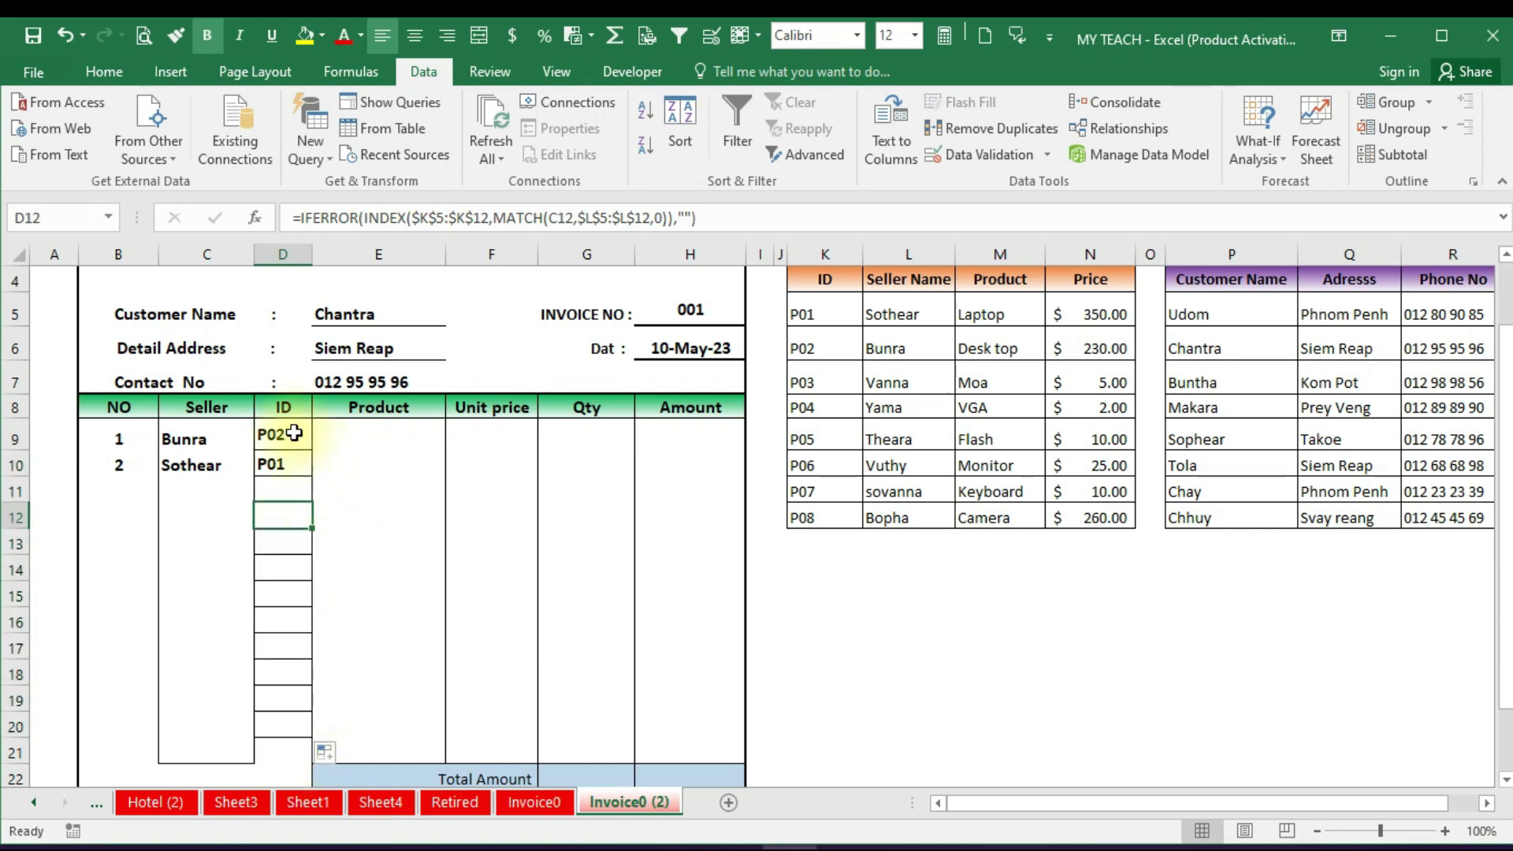
{"action": "left_click_drag", "start_coordinate": [272, 434], "coordinate": [293, 752]}
Turn off the inside horizontal border of D9:D21 in Format Cells
{"action": "right_click", "coordinate": [284, 662]}
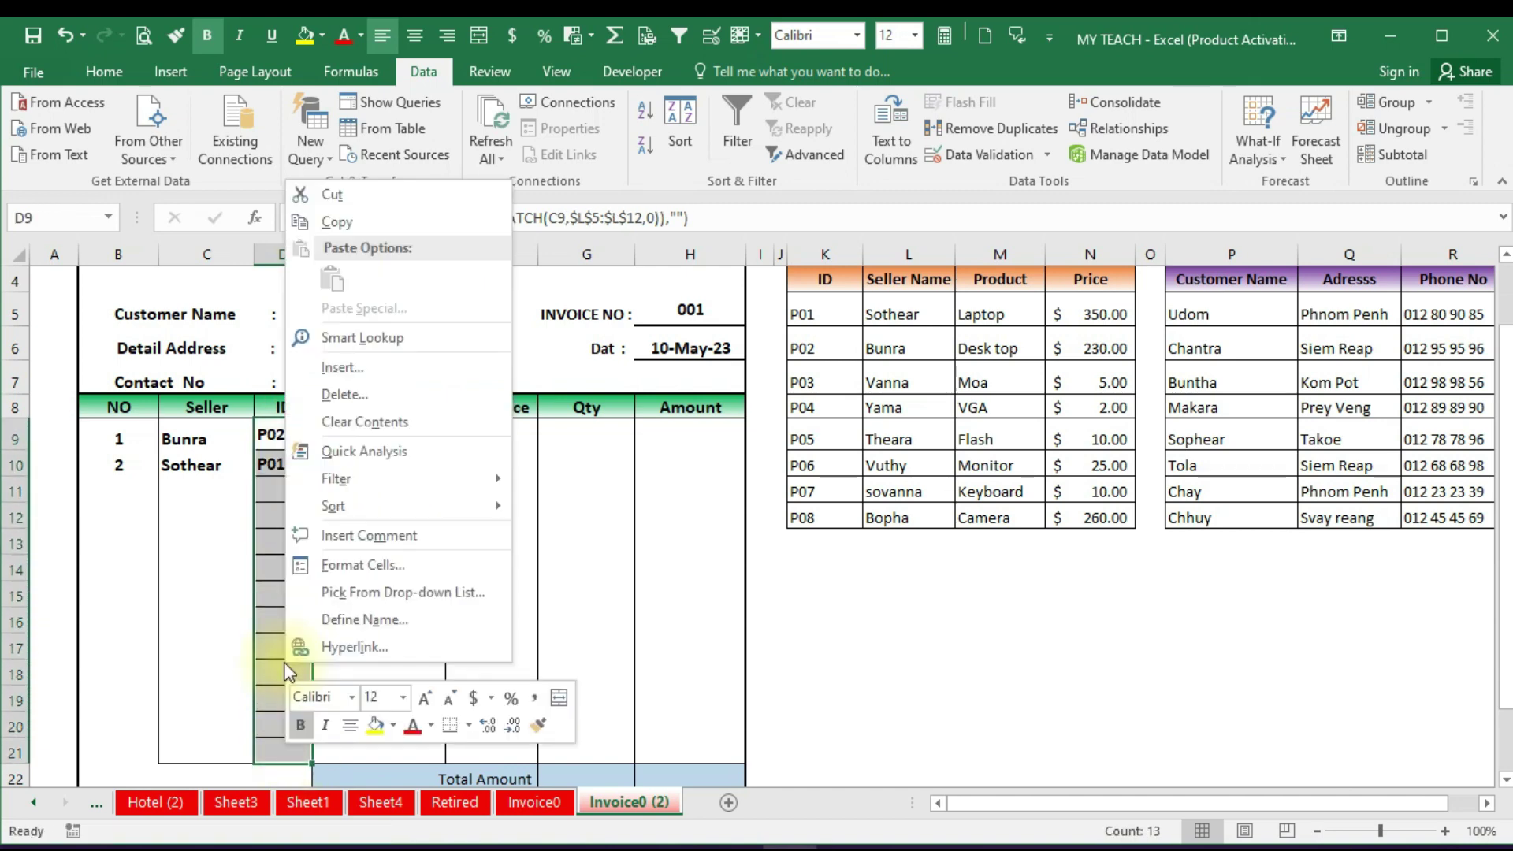
{"action": "left_click", "coordinate": [337, 567]}
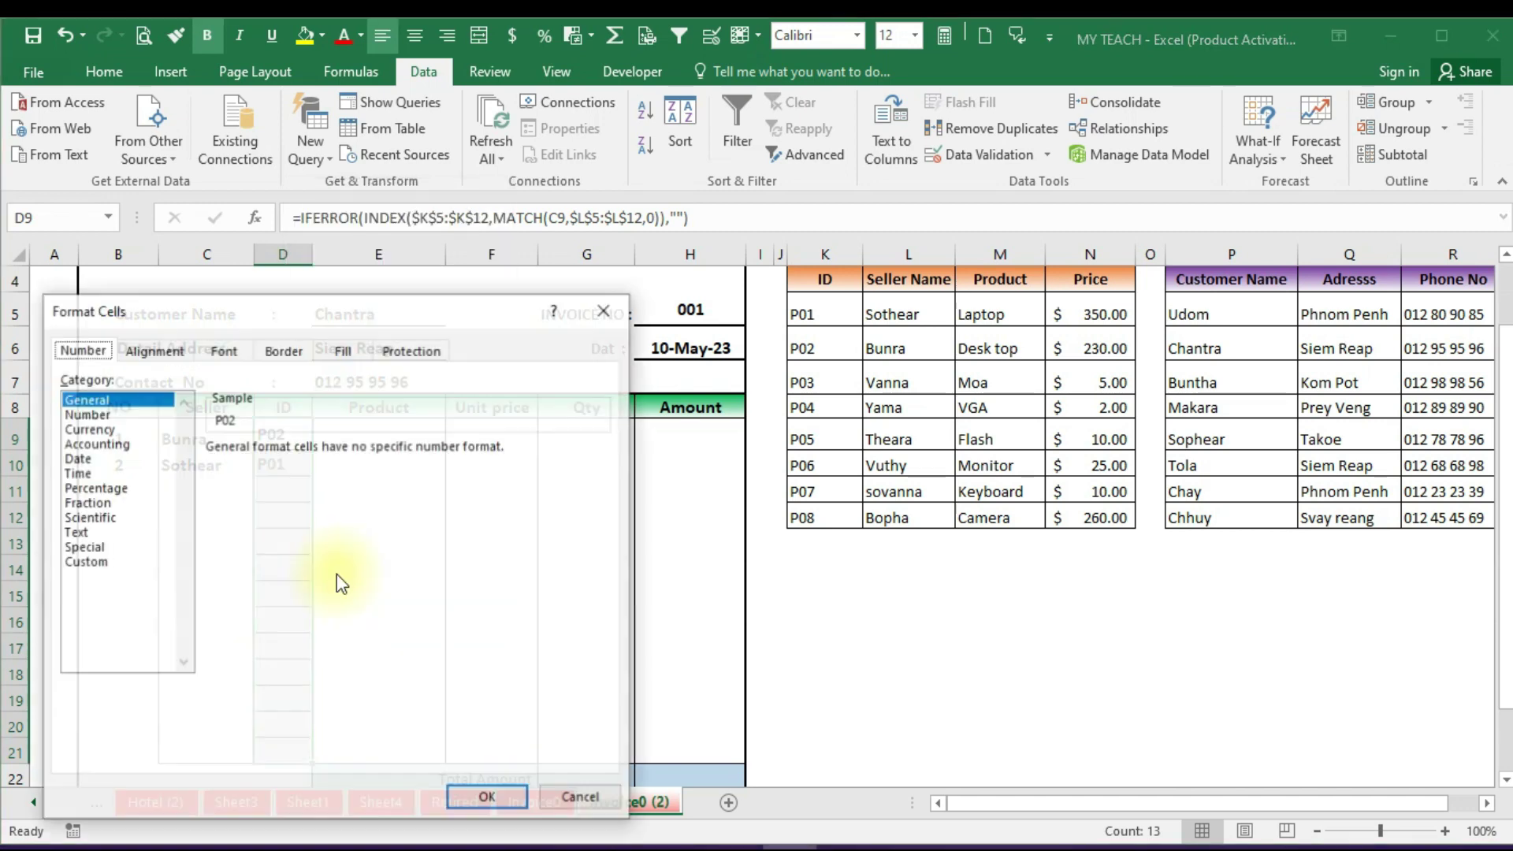
{"action": "left_click", "coordinate": [284, 350]}
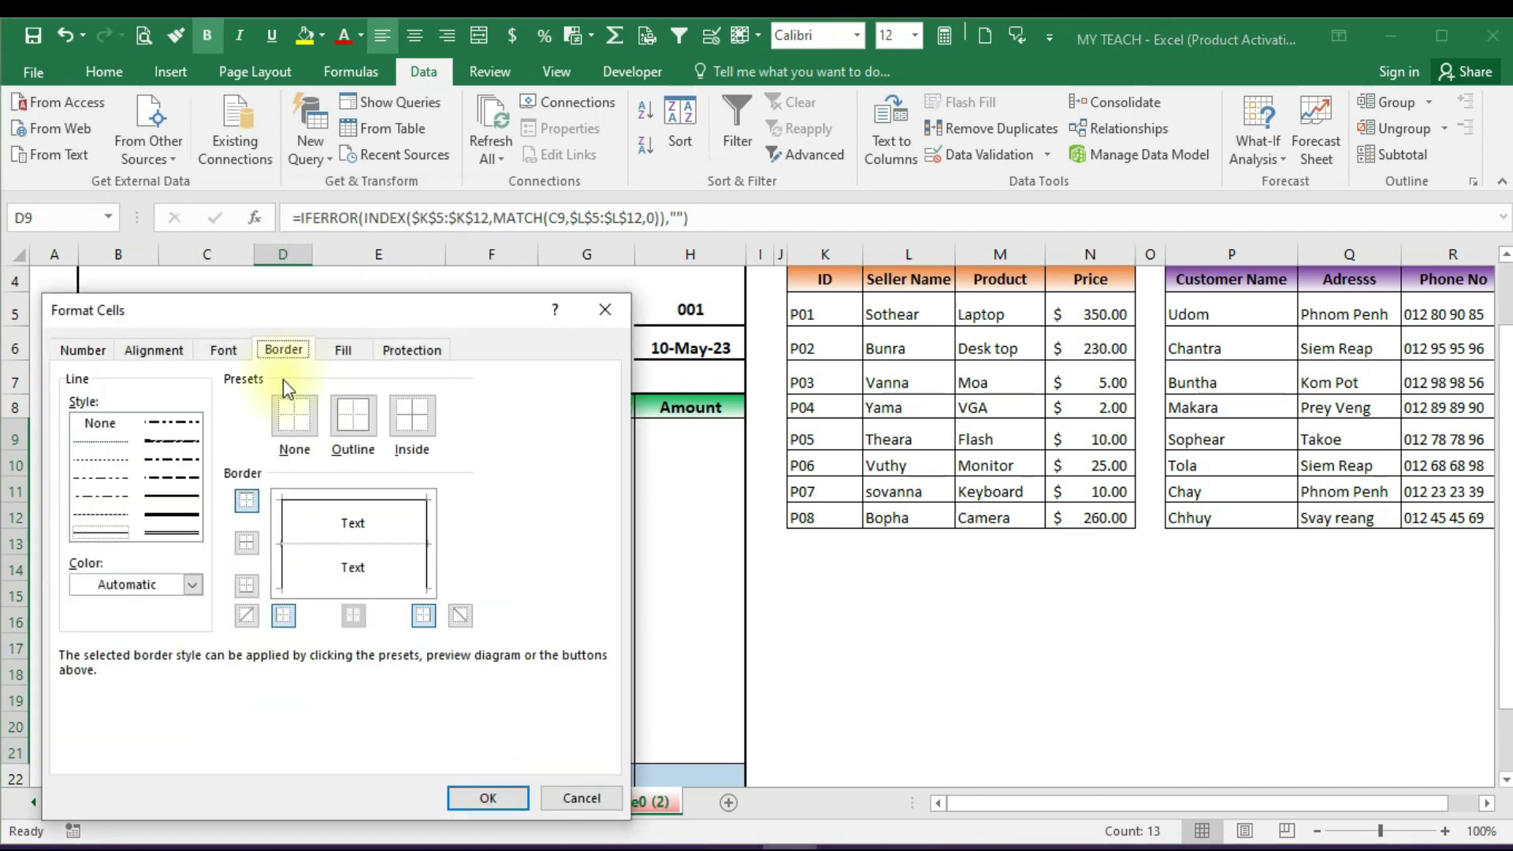
{"action": "left_click", "coordinate": [315, 544]}
{"action": "left_click", "coordinate": [317, 543]}
{"action": "left_click", "coordinate": [483, 797]}
{"action": "left_click", "coordinate": [394, 518]}
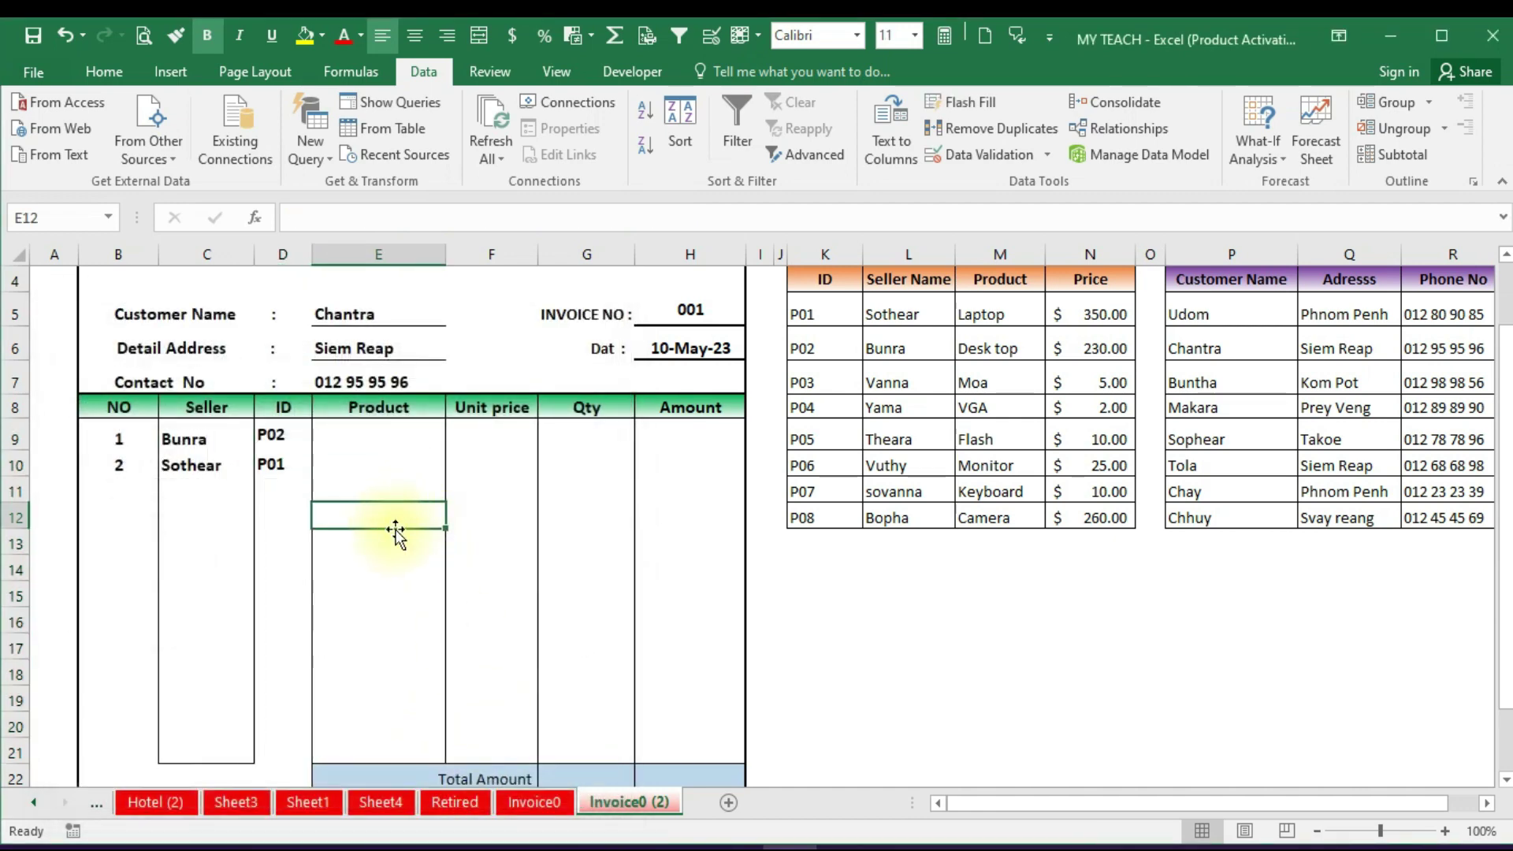
{"action": "left_click", "coordinate": [290, 461]}
{"action": "scroll", "coordinate": [355, 512], "scroll_direction": "down", "scroll_amount": 1}
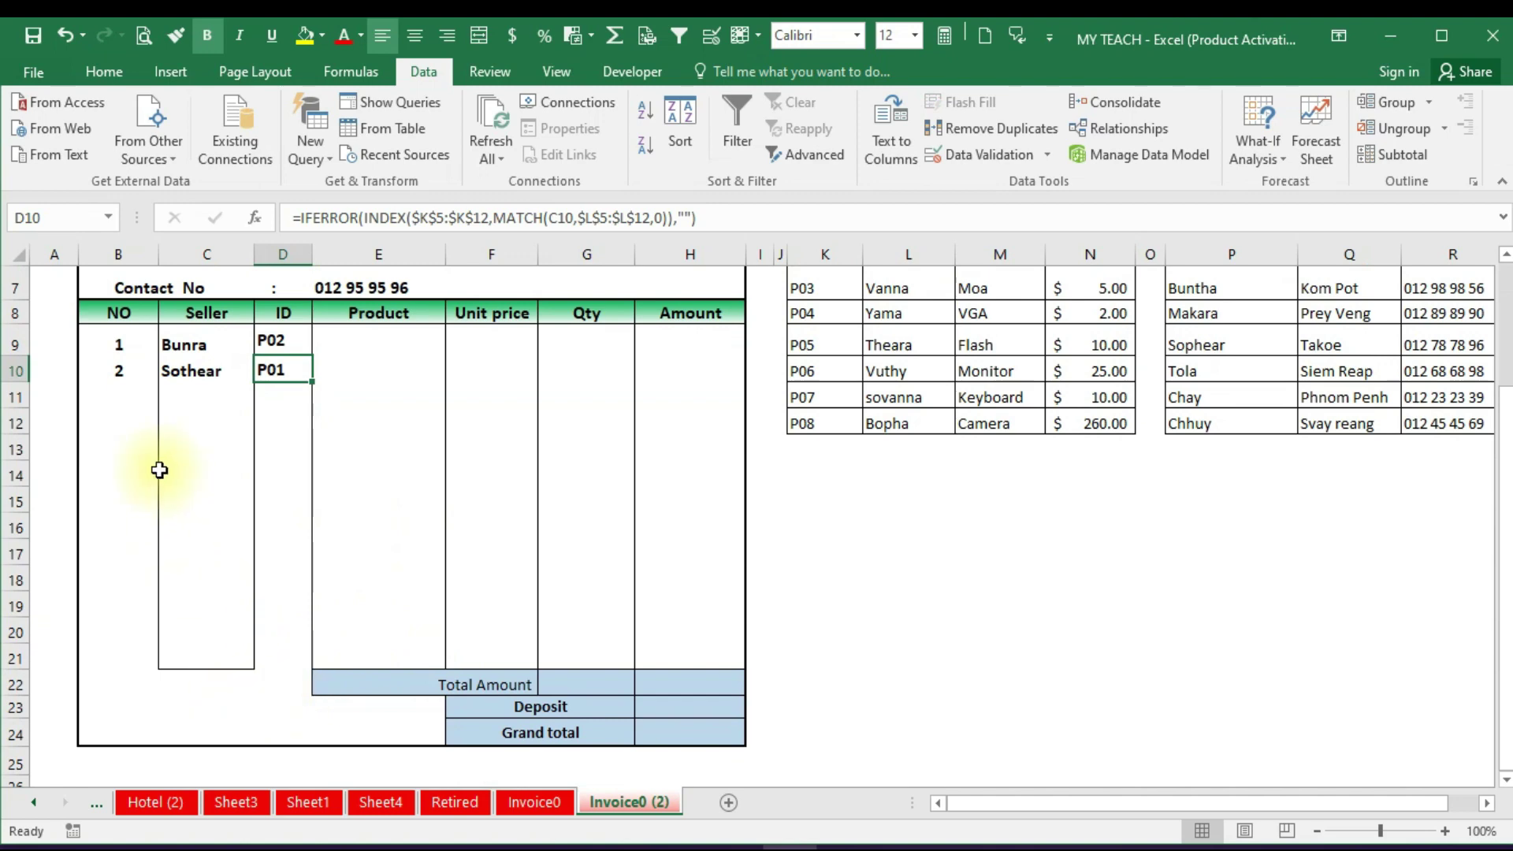
Give B21:D21 a double-line bottom border through Format Cells
{"action": "left_click", "coordinate": [284, 660]}
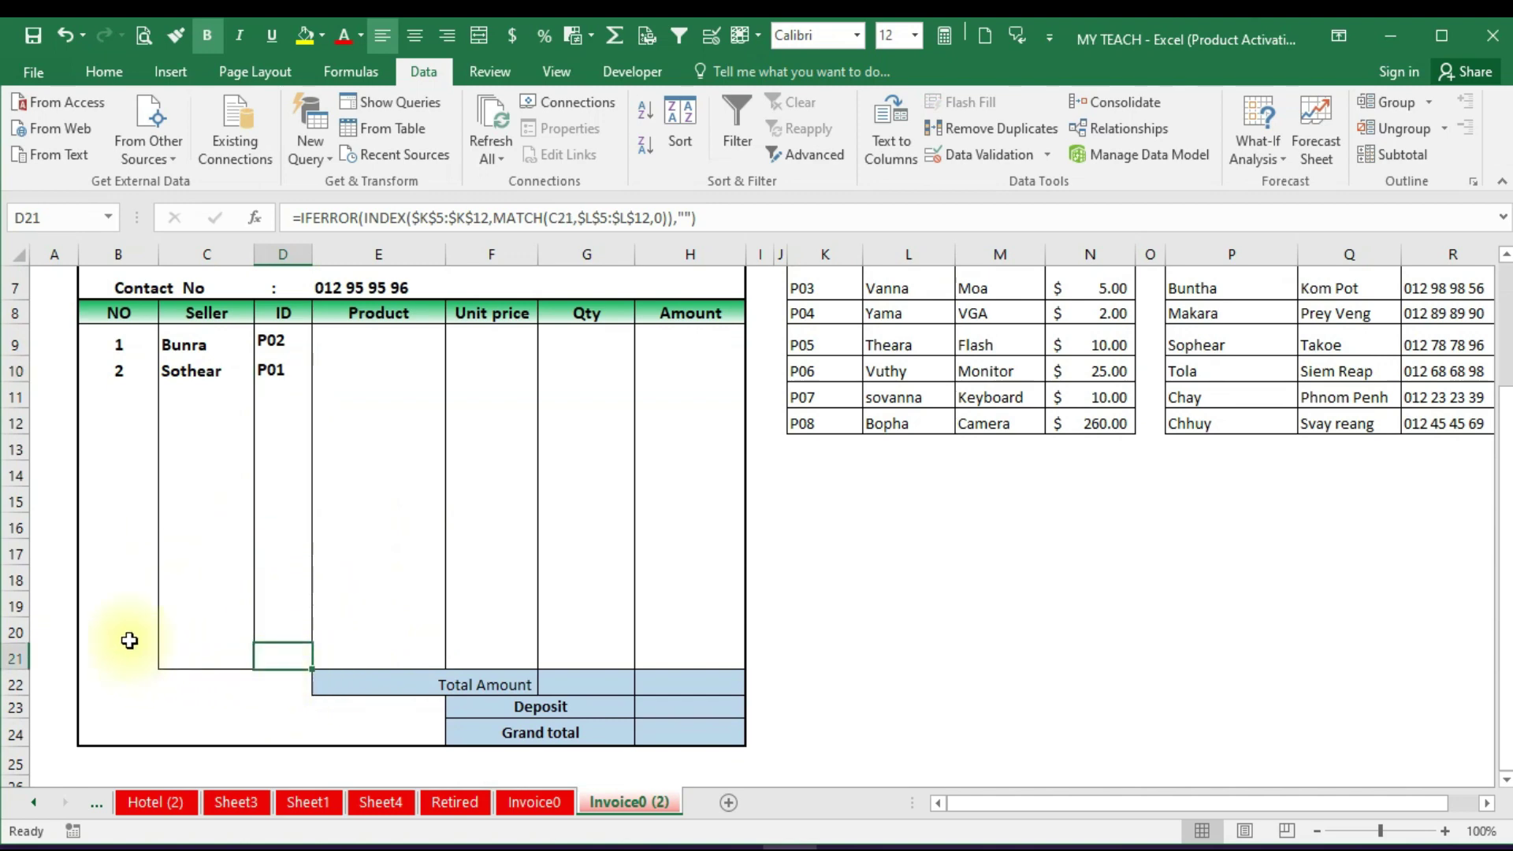
{"action": "left_click_drag", "start_coordinate": [125, 655], "coordinate": [288, 664]}
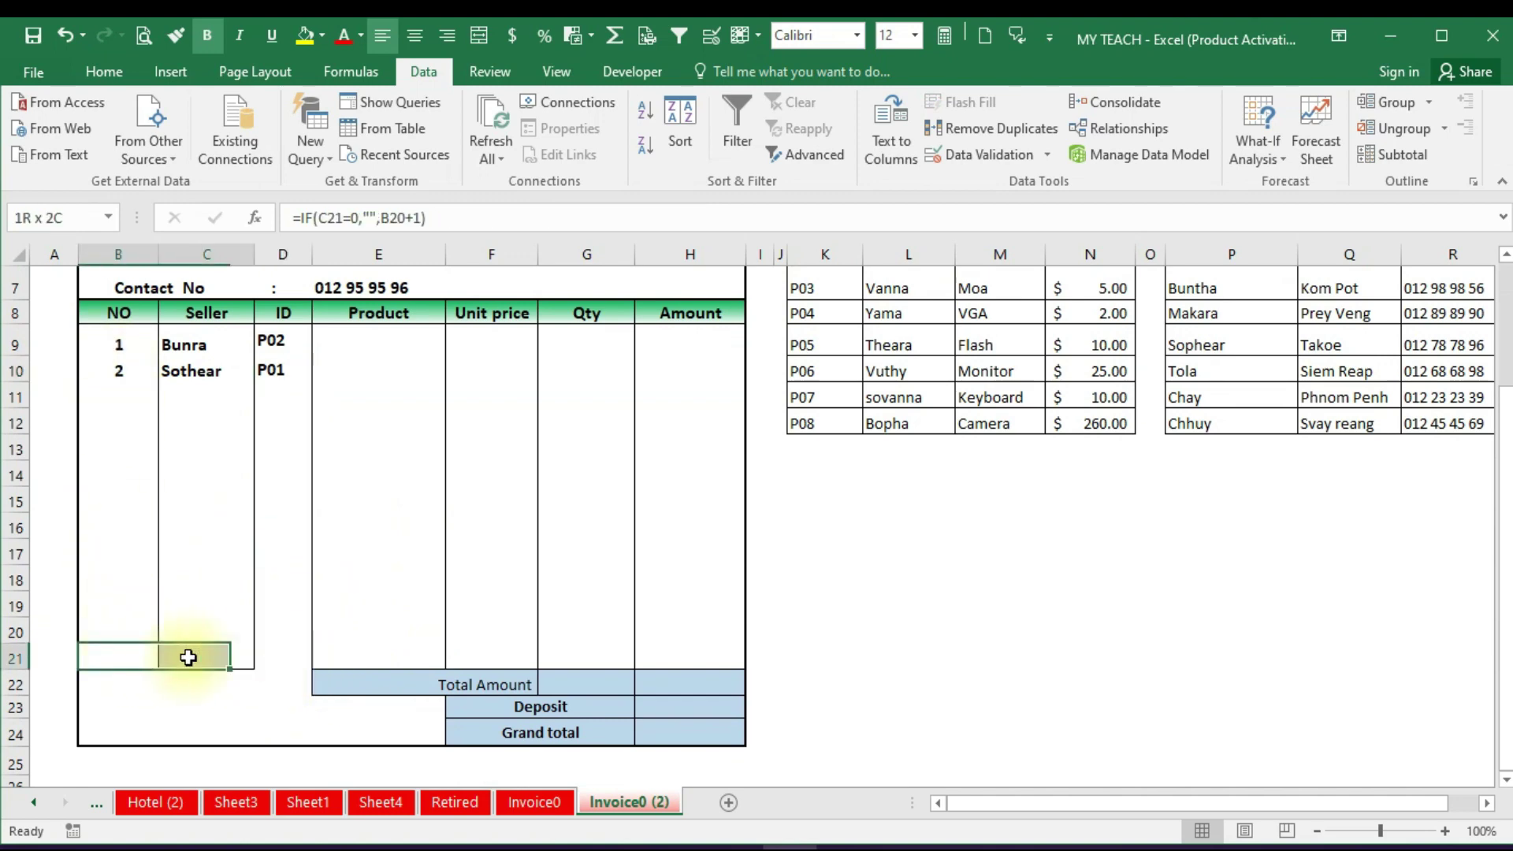
{"action": "right_click", "coordinate": [211, 659]}
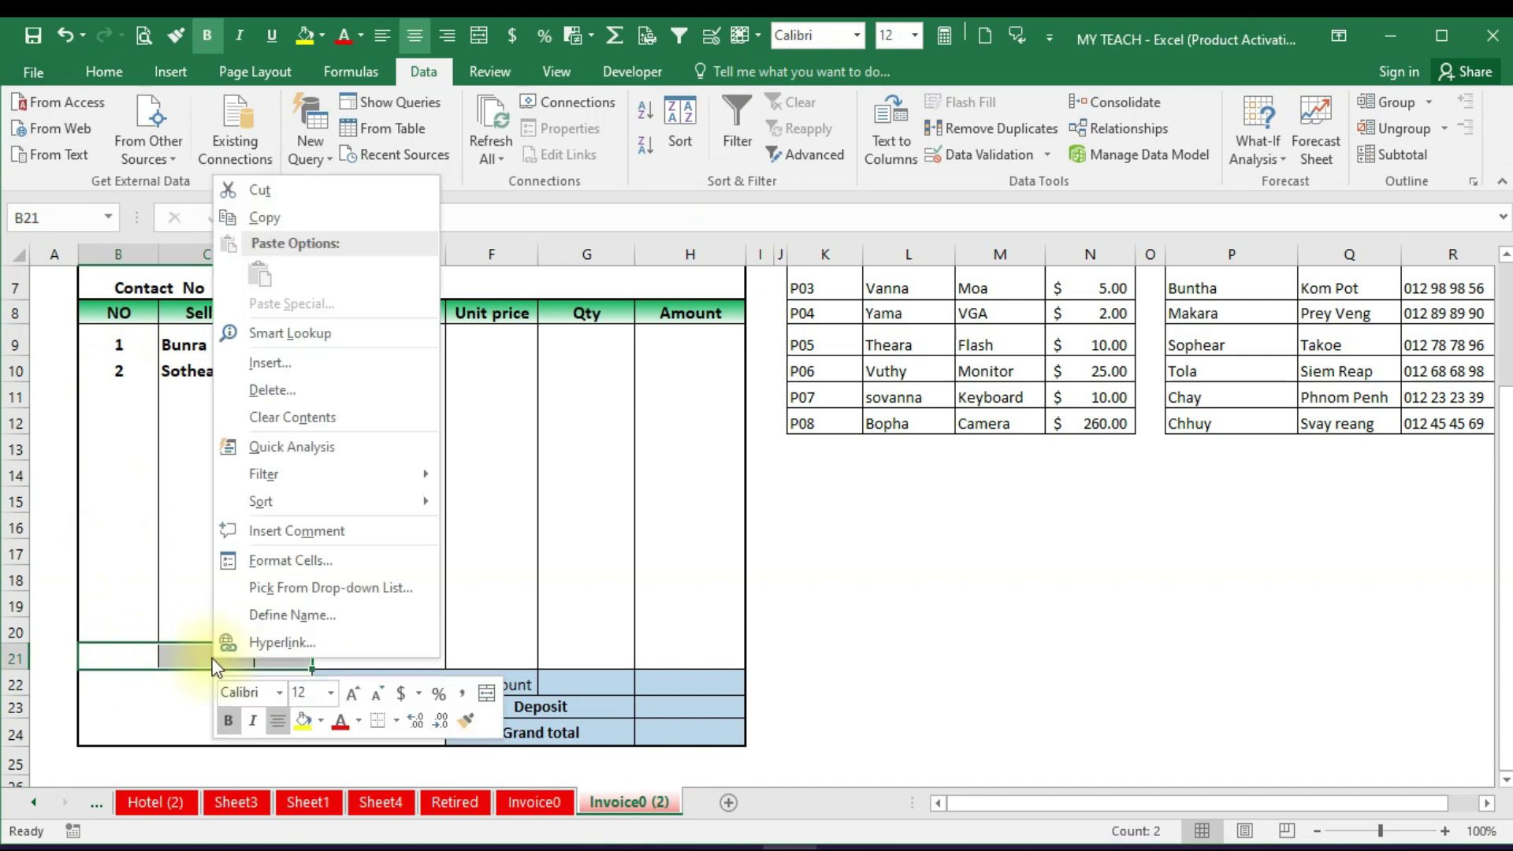
{"action": "left_click", "coordinate": [267, 561]}
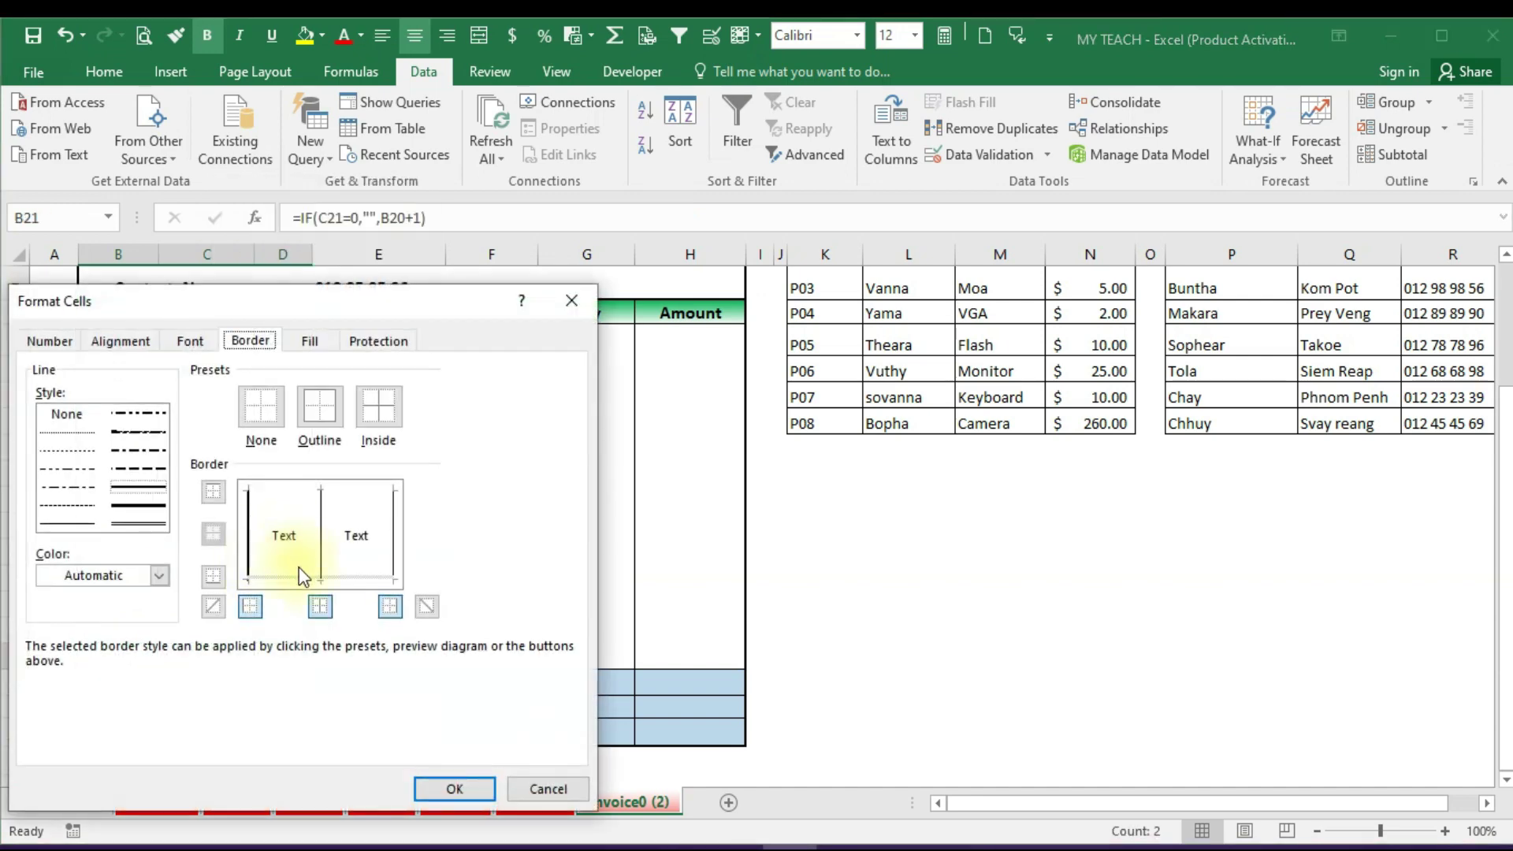
{"action": "left_click", "coordinate": [298, 577]}
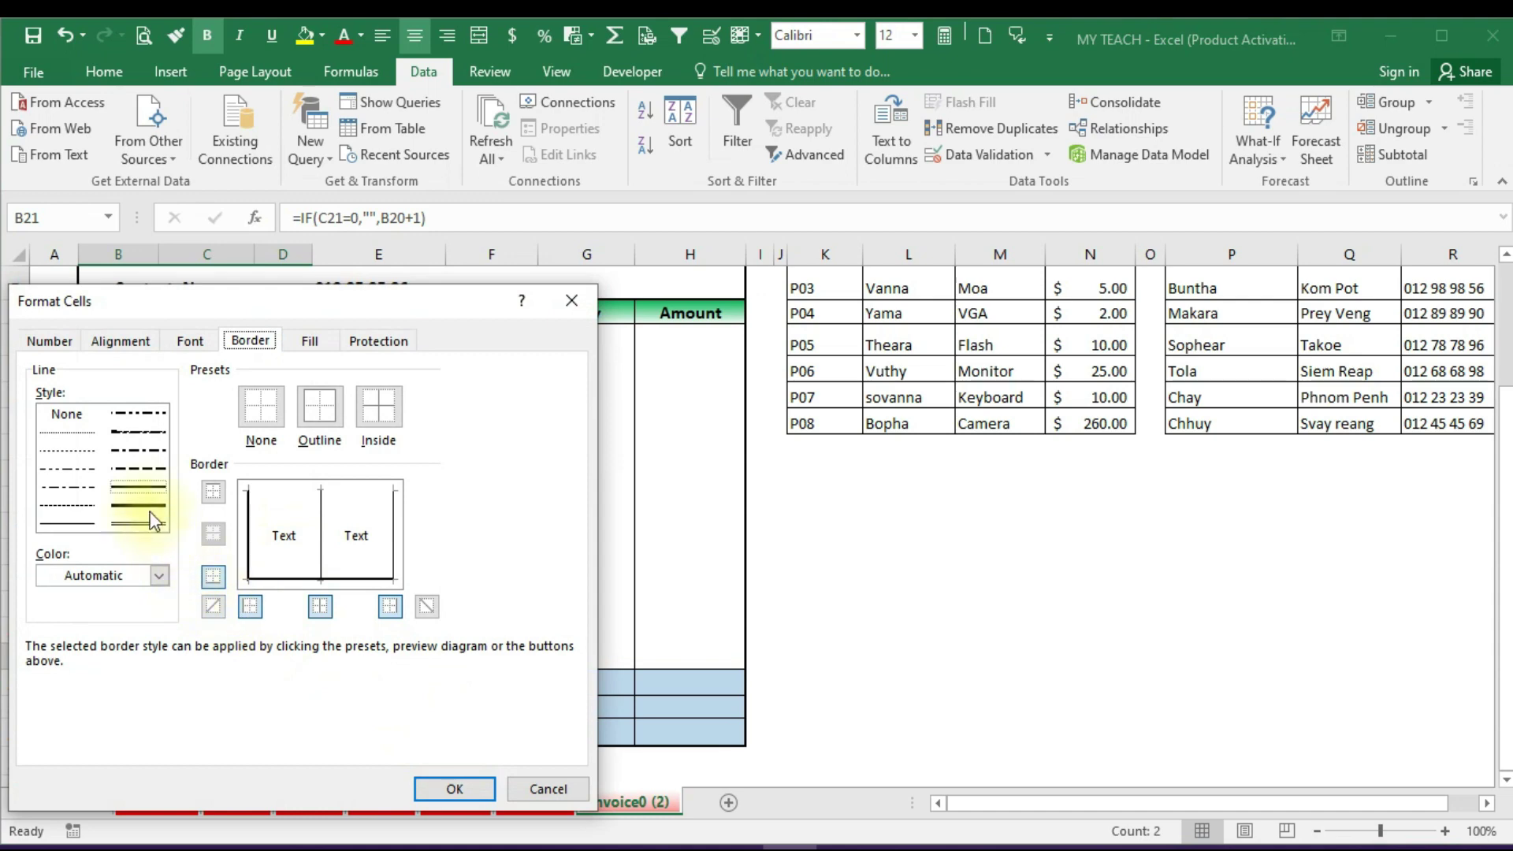
{"action": "left_click", "coordinate": [67, 523]}
{"action": "left_click", "coordinate": [315, 579]}
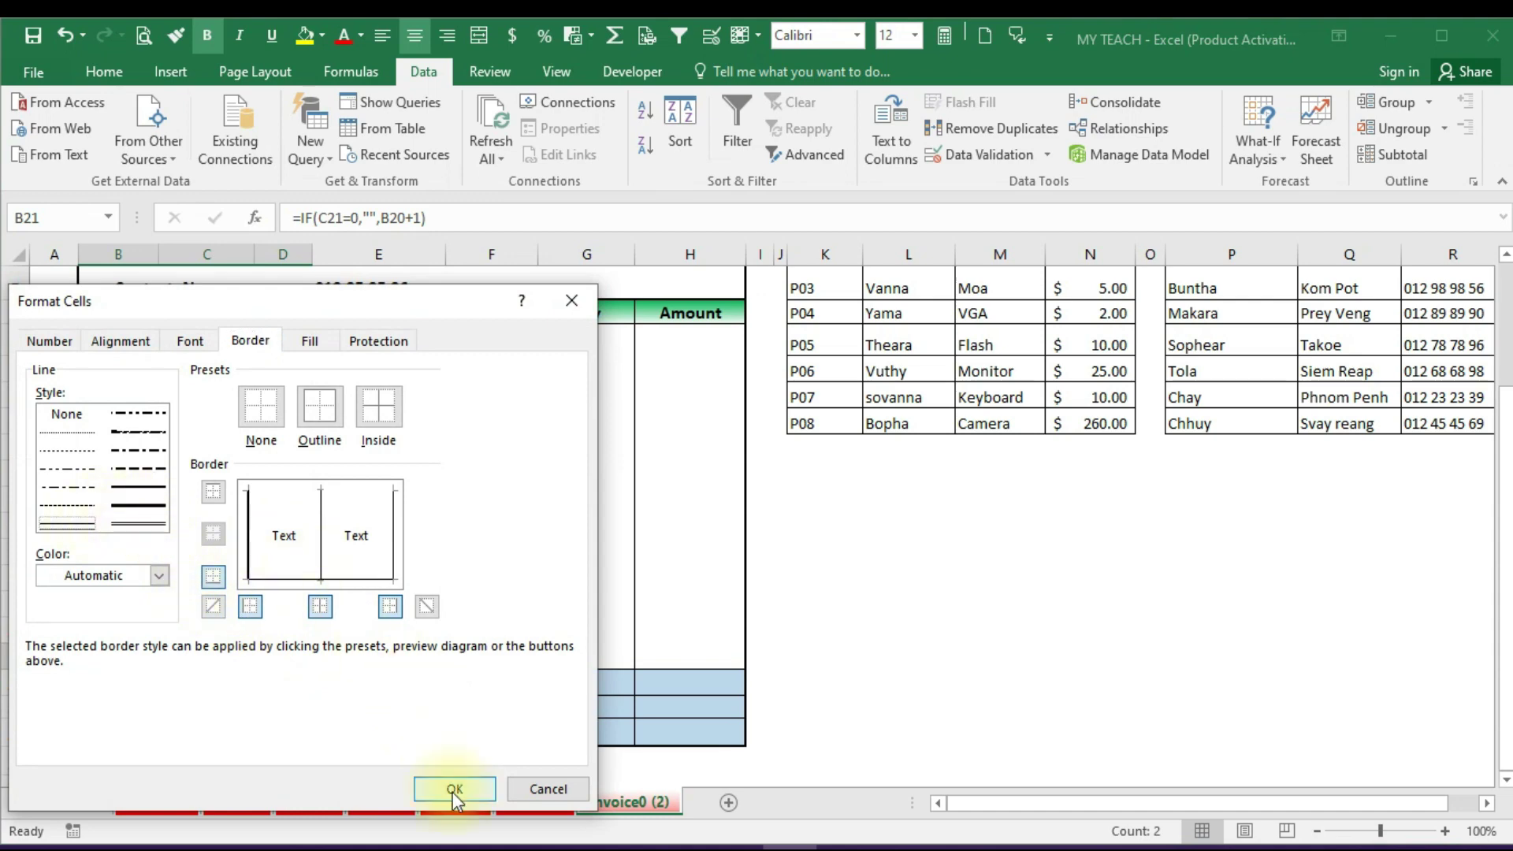
{"action": "left_click", "coordinate": [451, 789]}
{"action": "left_click", "coordinate": [375, 564]}
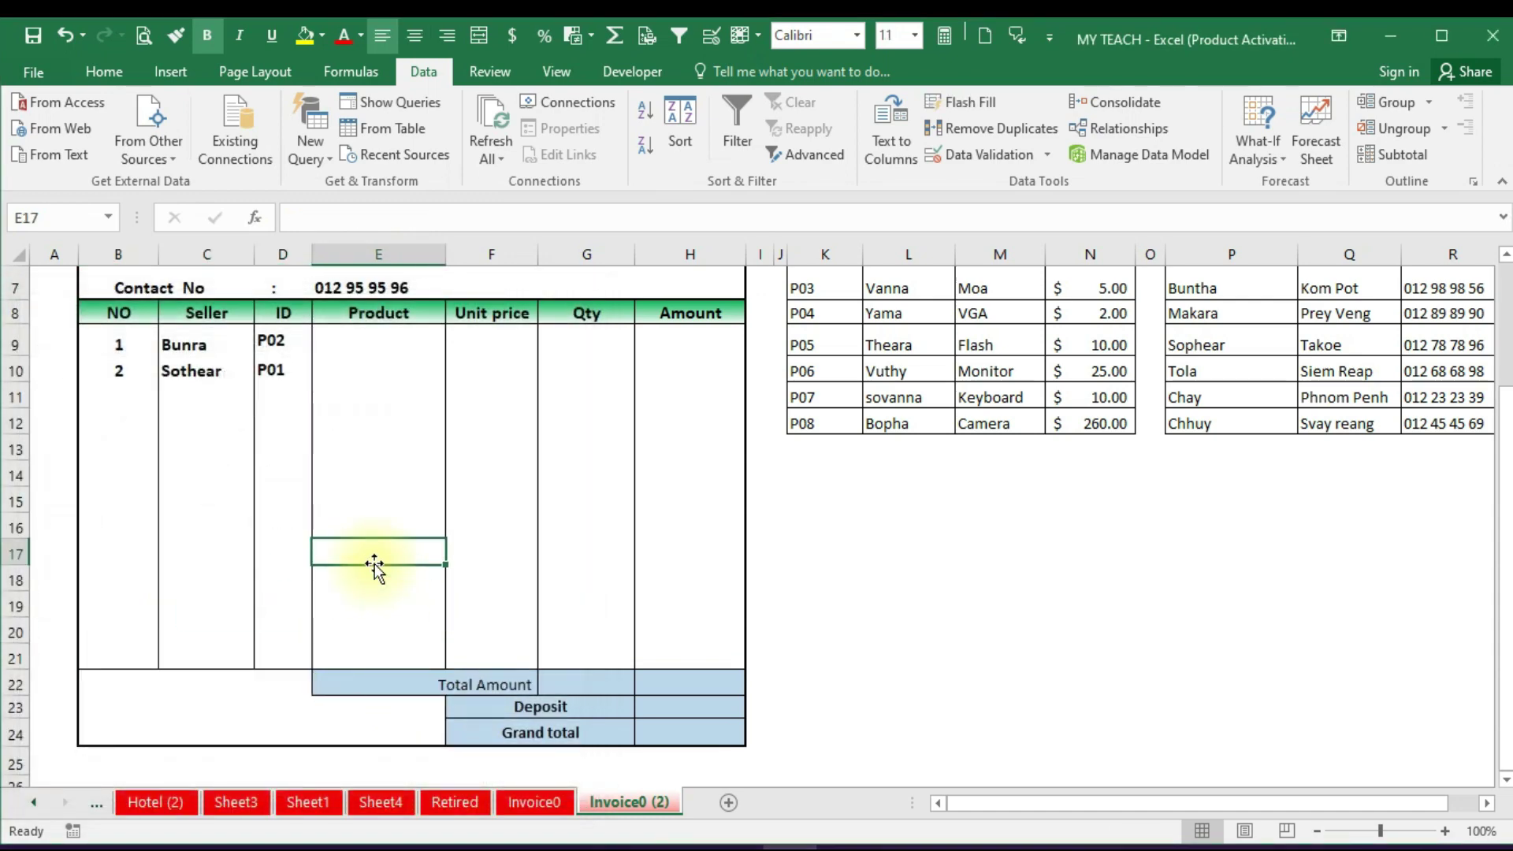
{"action": "scroll", "coordinate": [347, 554], "scroll_direction": "up", "scroll_amount": 1}
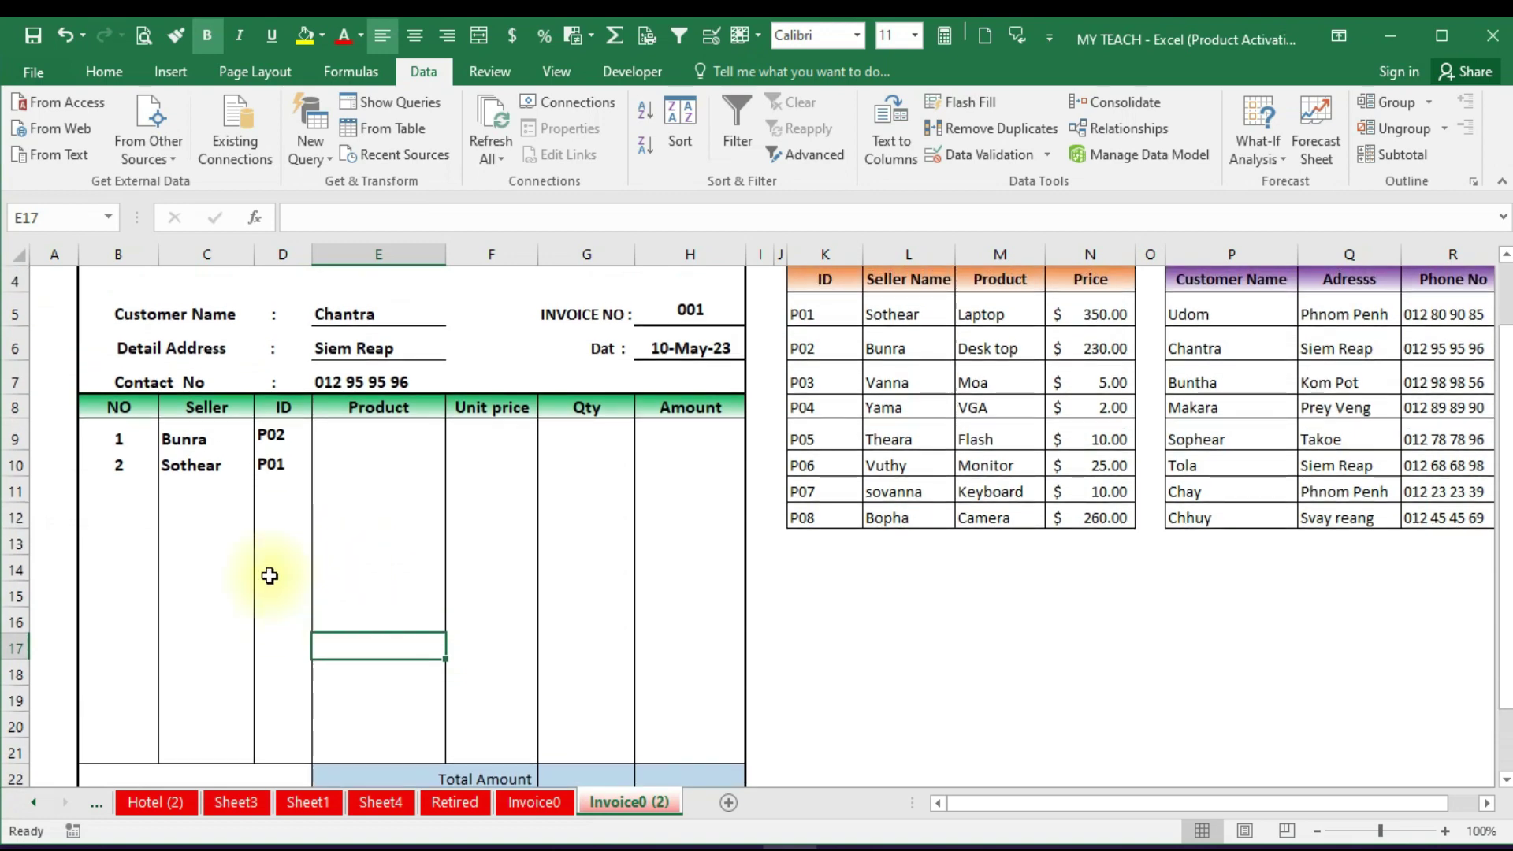
{"action": "left_click", "coordinate": [204, 488]}
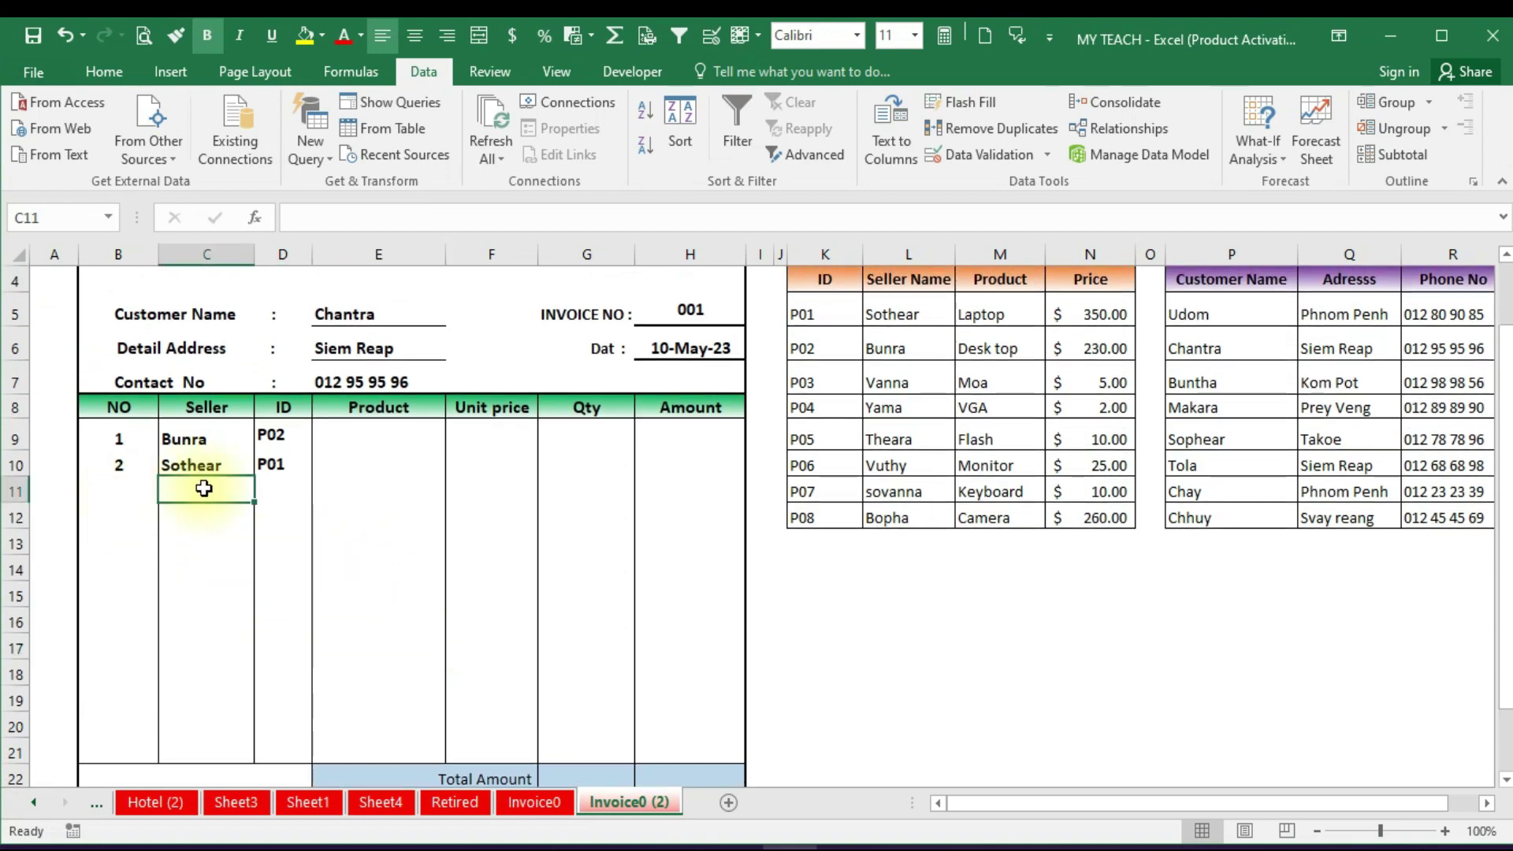
{"action": "left_click", "coordinate": [265, 491]}
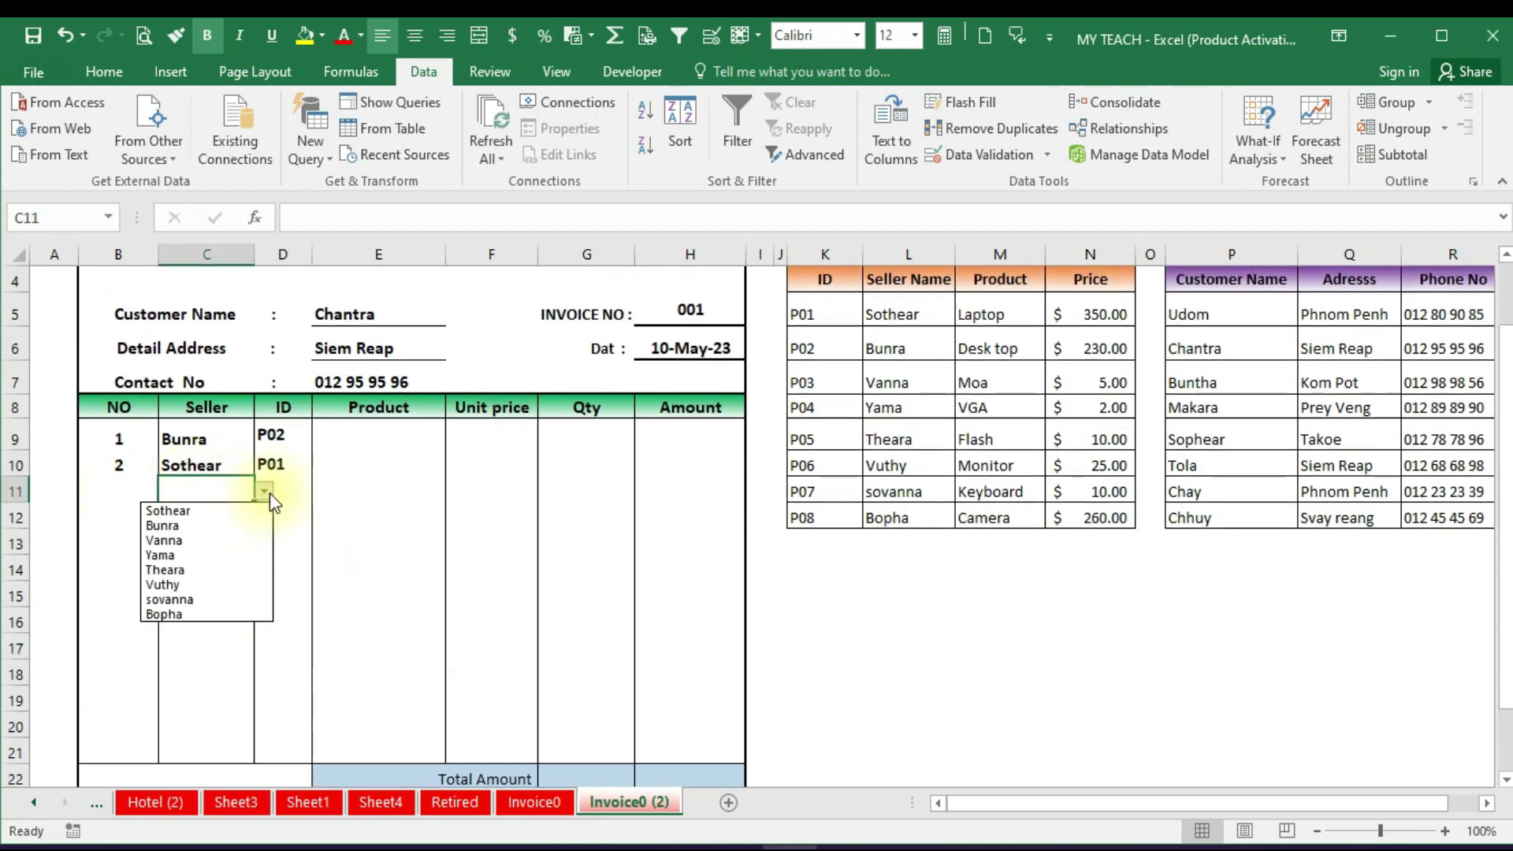
{"action": "left_click", "coordinate": [161, 541]}
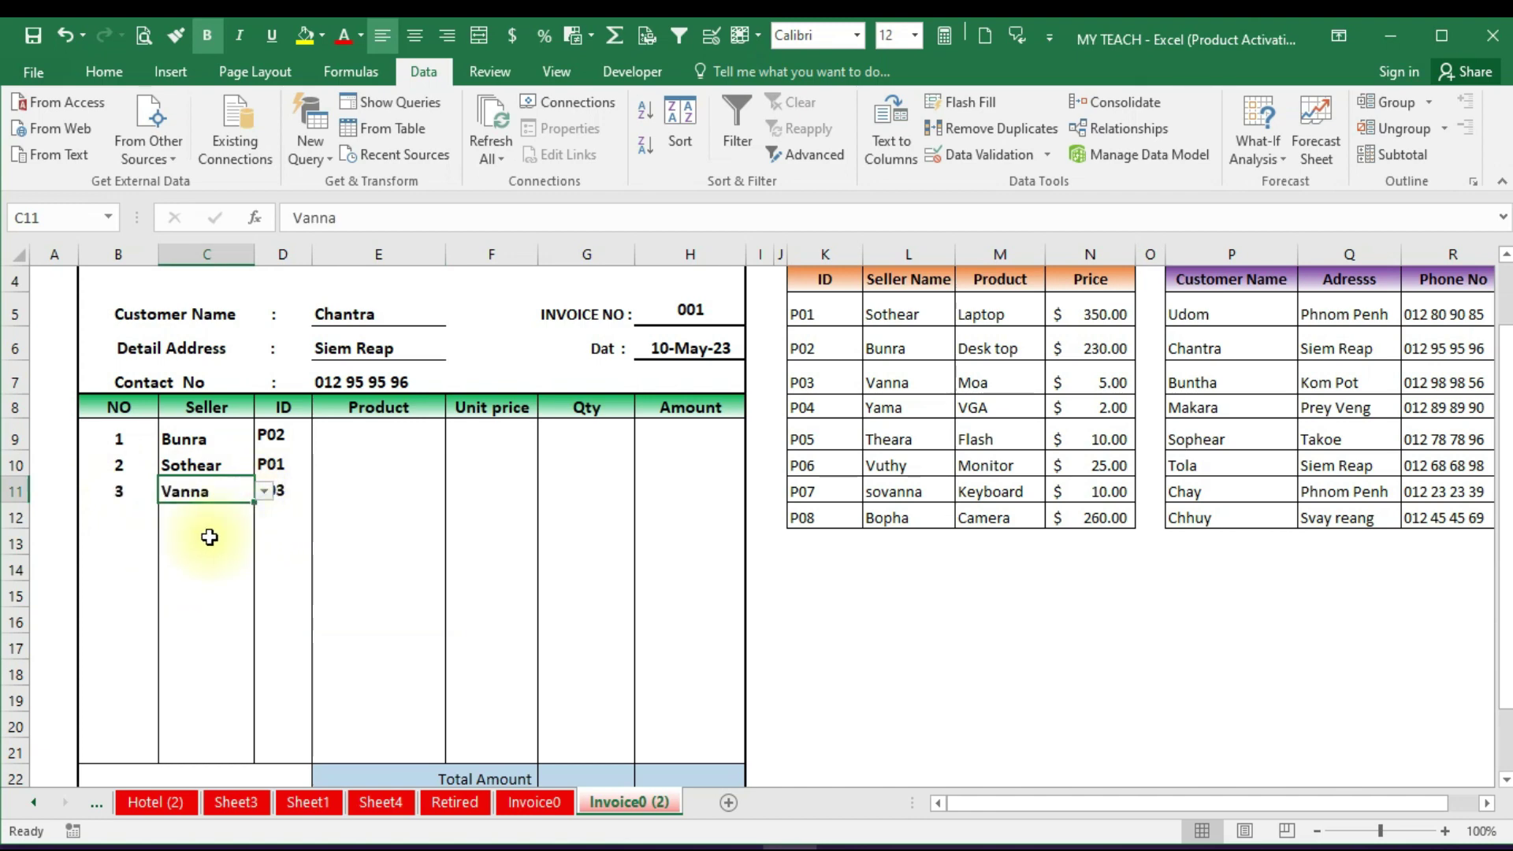
{"action": "left_click", "coordinate": [284, 497]}
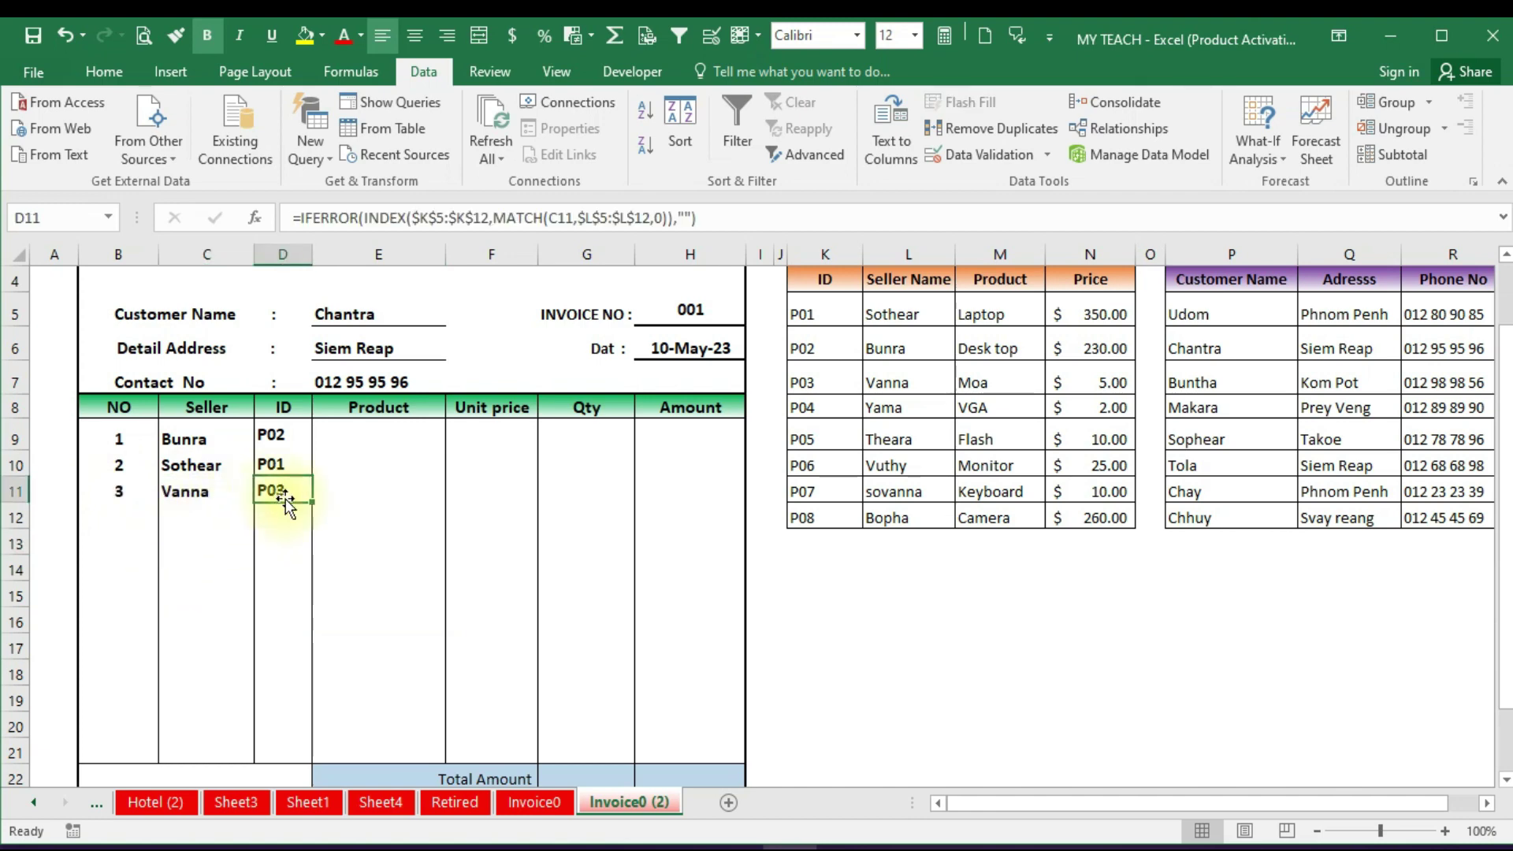
{"action": "left_click", "coordinate": [851, 383]}
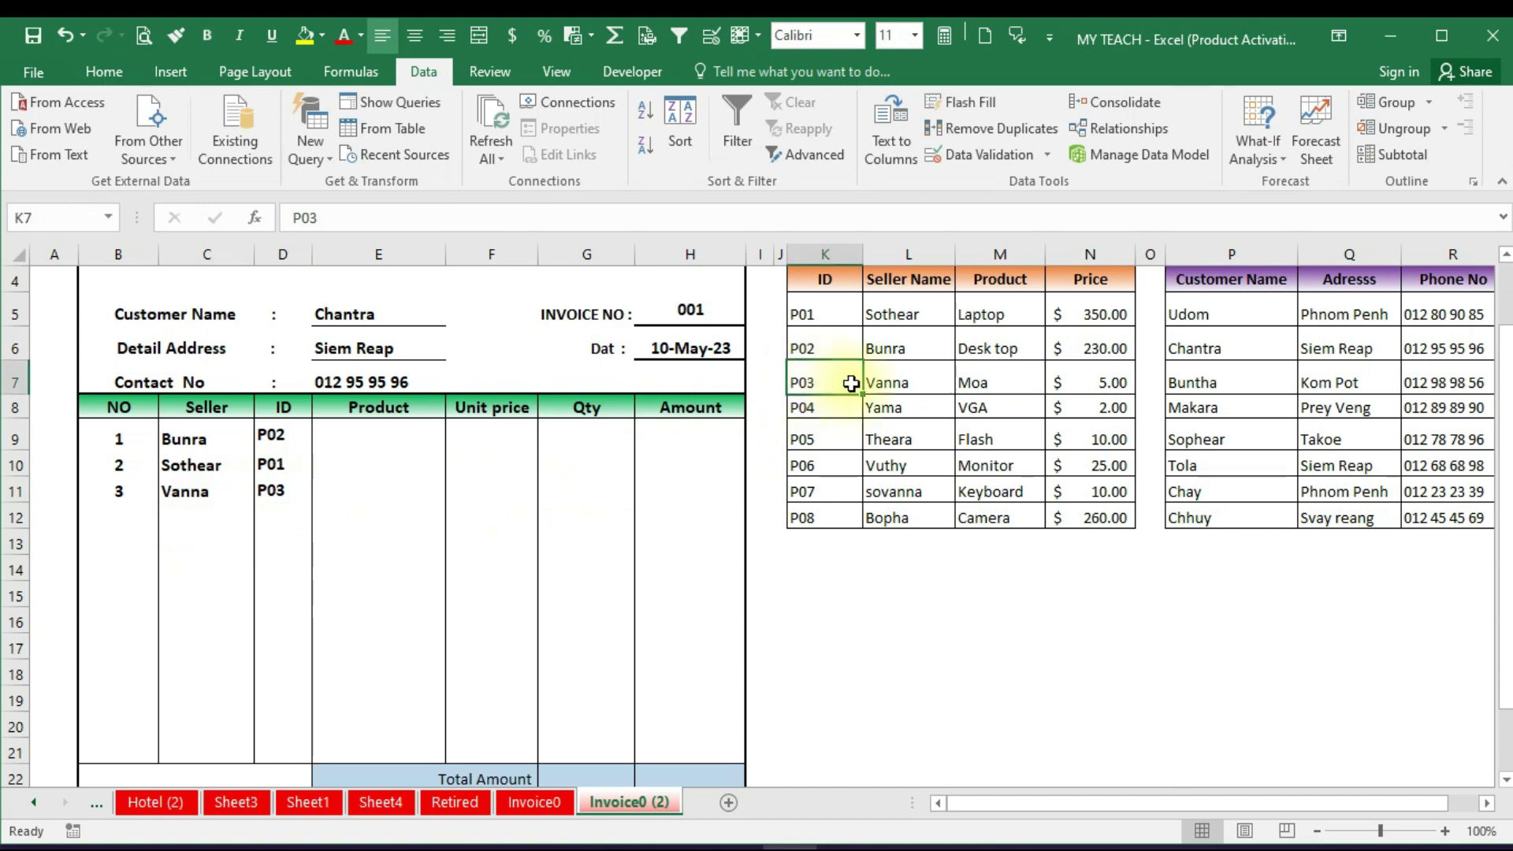
{"action": "left_click", "coordinate": [895, 384]}
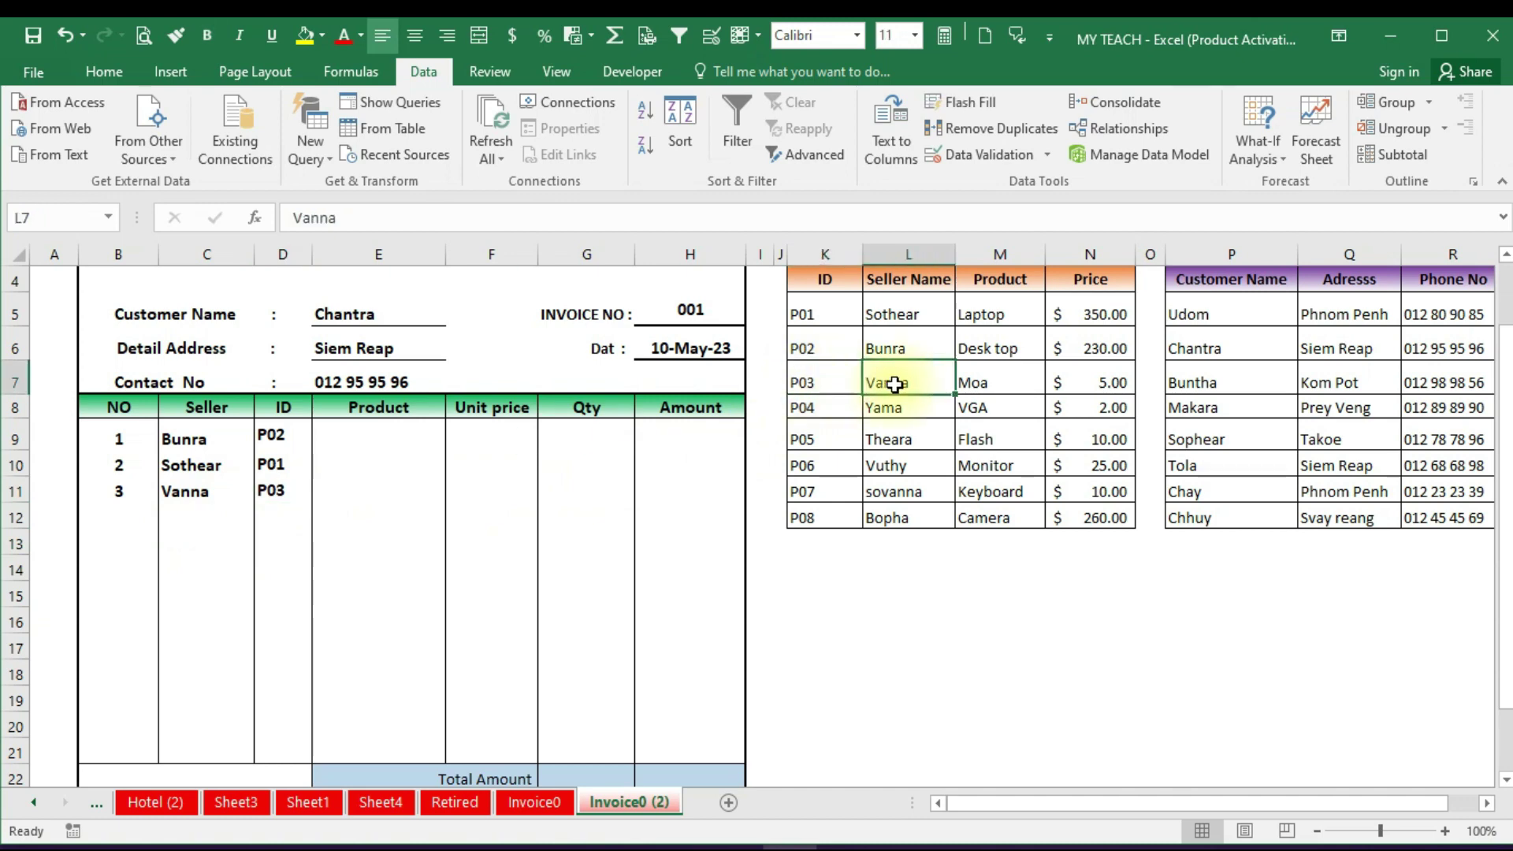
{"action": "left_click", "coordinate": [215, 515]}
{"action": "left_click", "coordinate": [264, 518]}
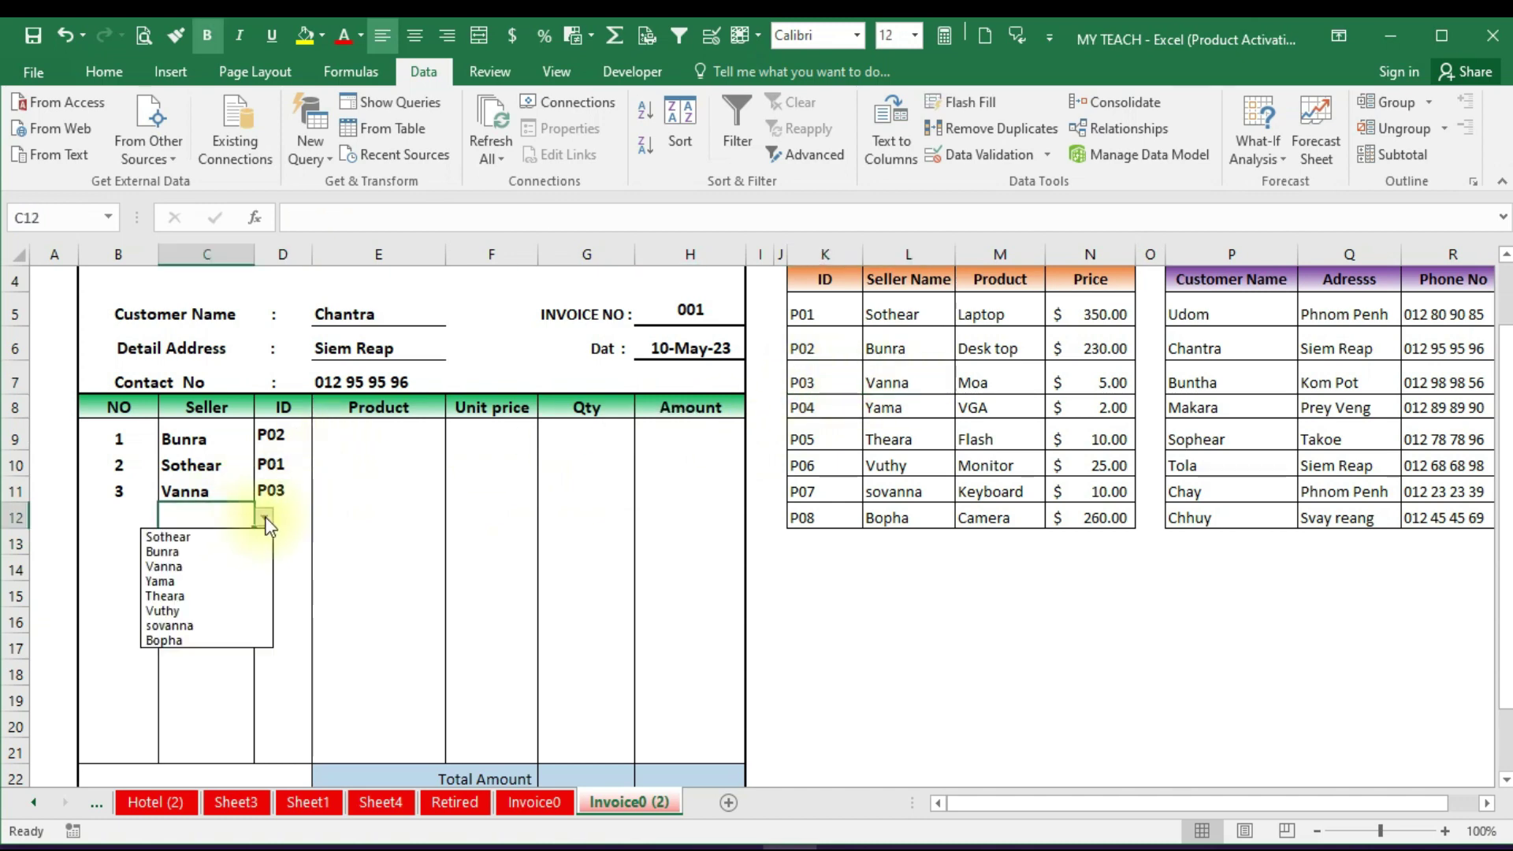
{"action": "left_click", "coordinate": [204, 640]}
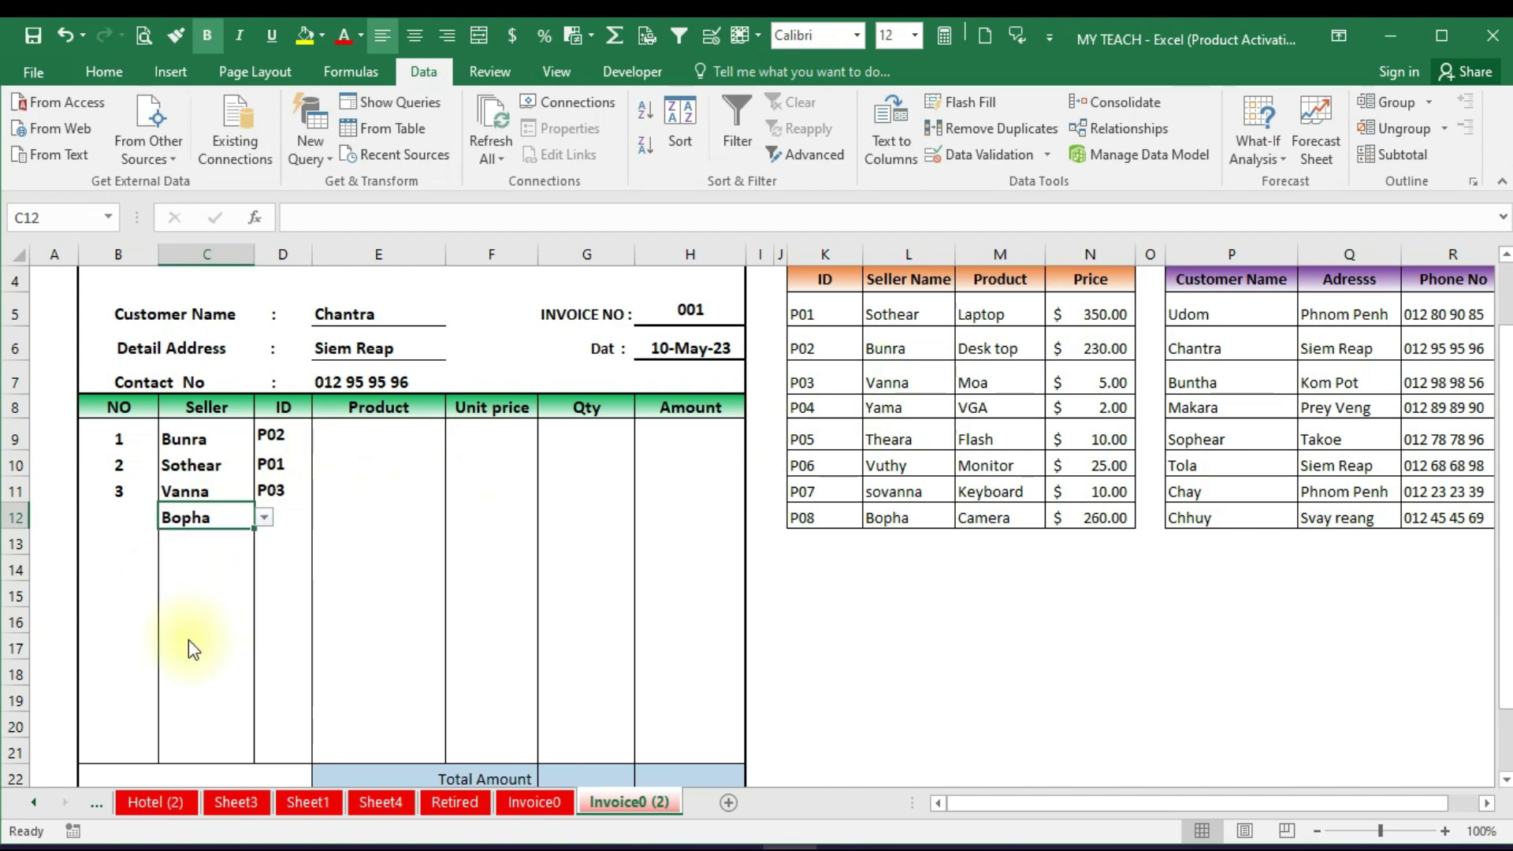
{"action": "left_click", "coordinate": [280, 520]}
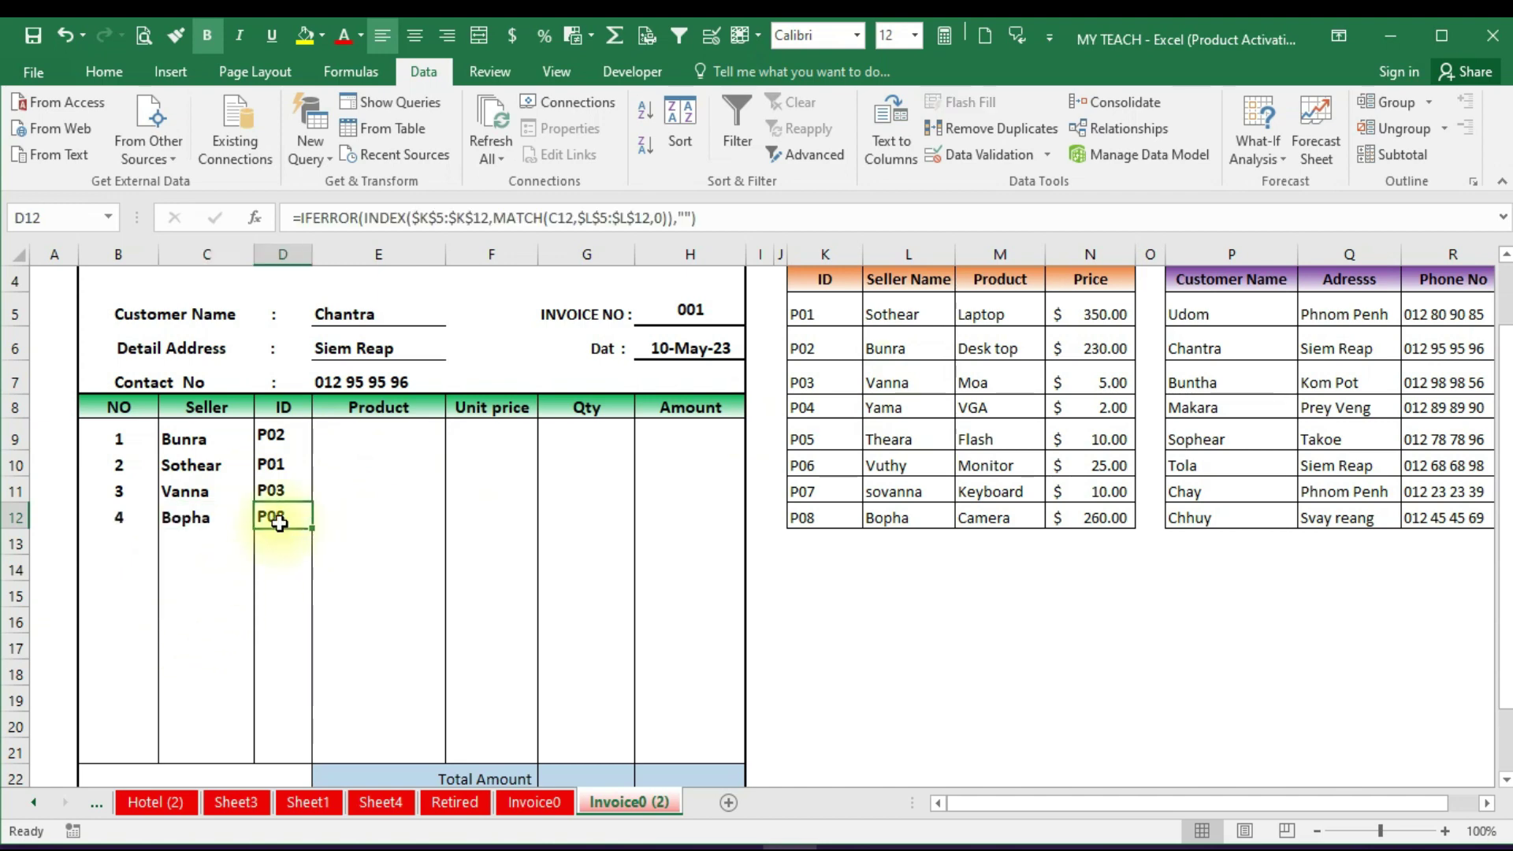
{"action": "left_click", "coordinate": [906, 517]}
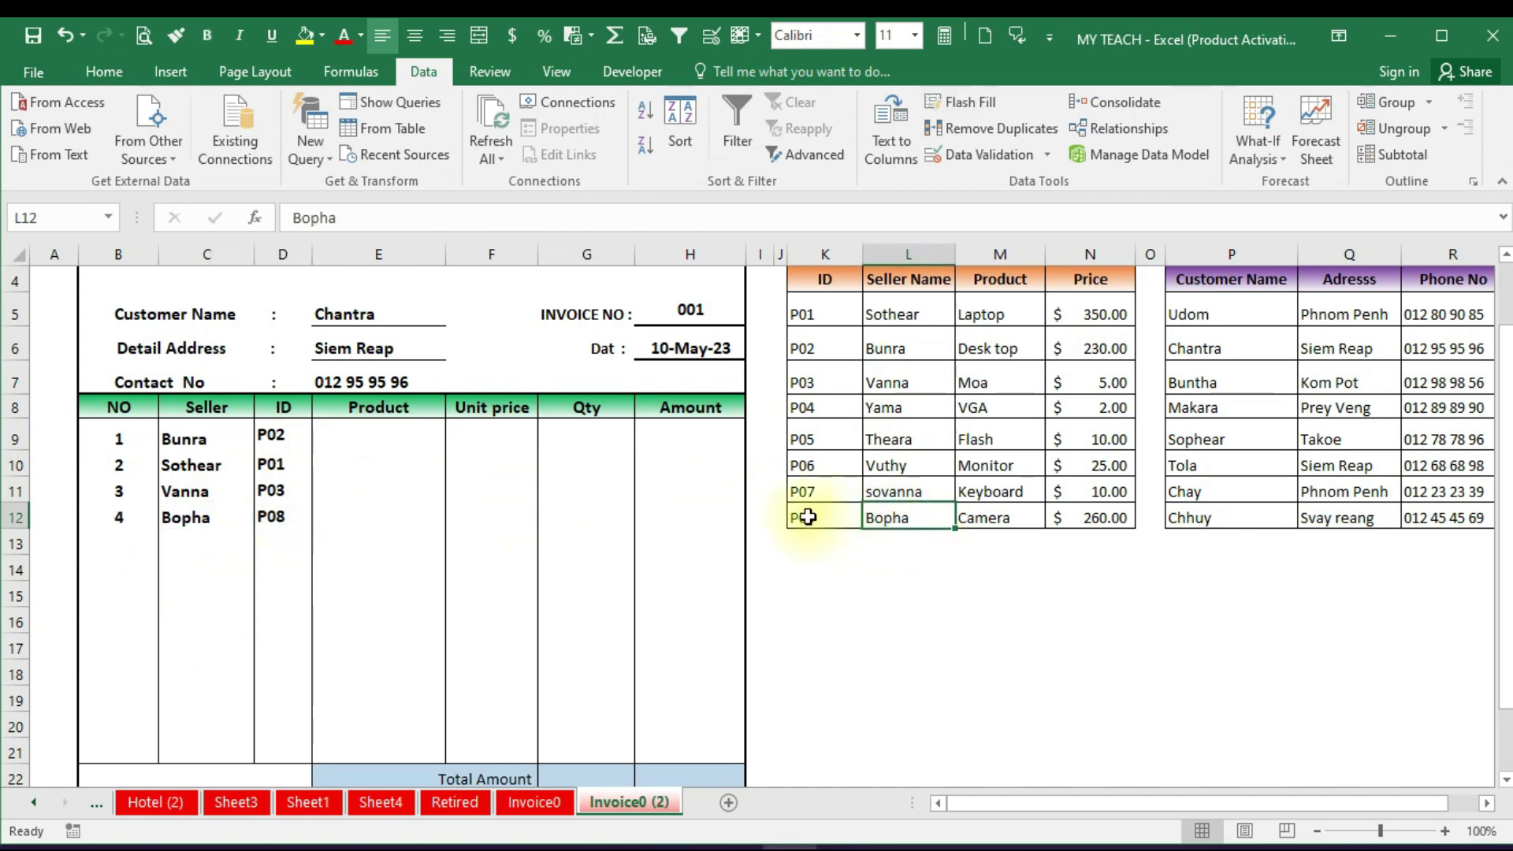
{"action": "left_click", "coordinate": [808, 518]}
{"action": "left_click", "coordinate": [908, 517]}
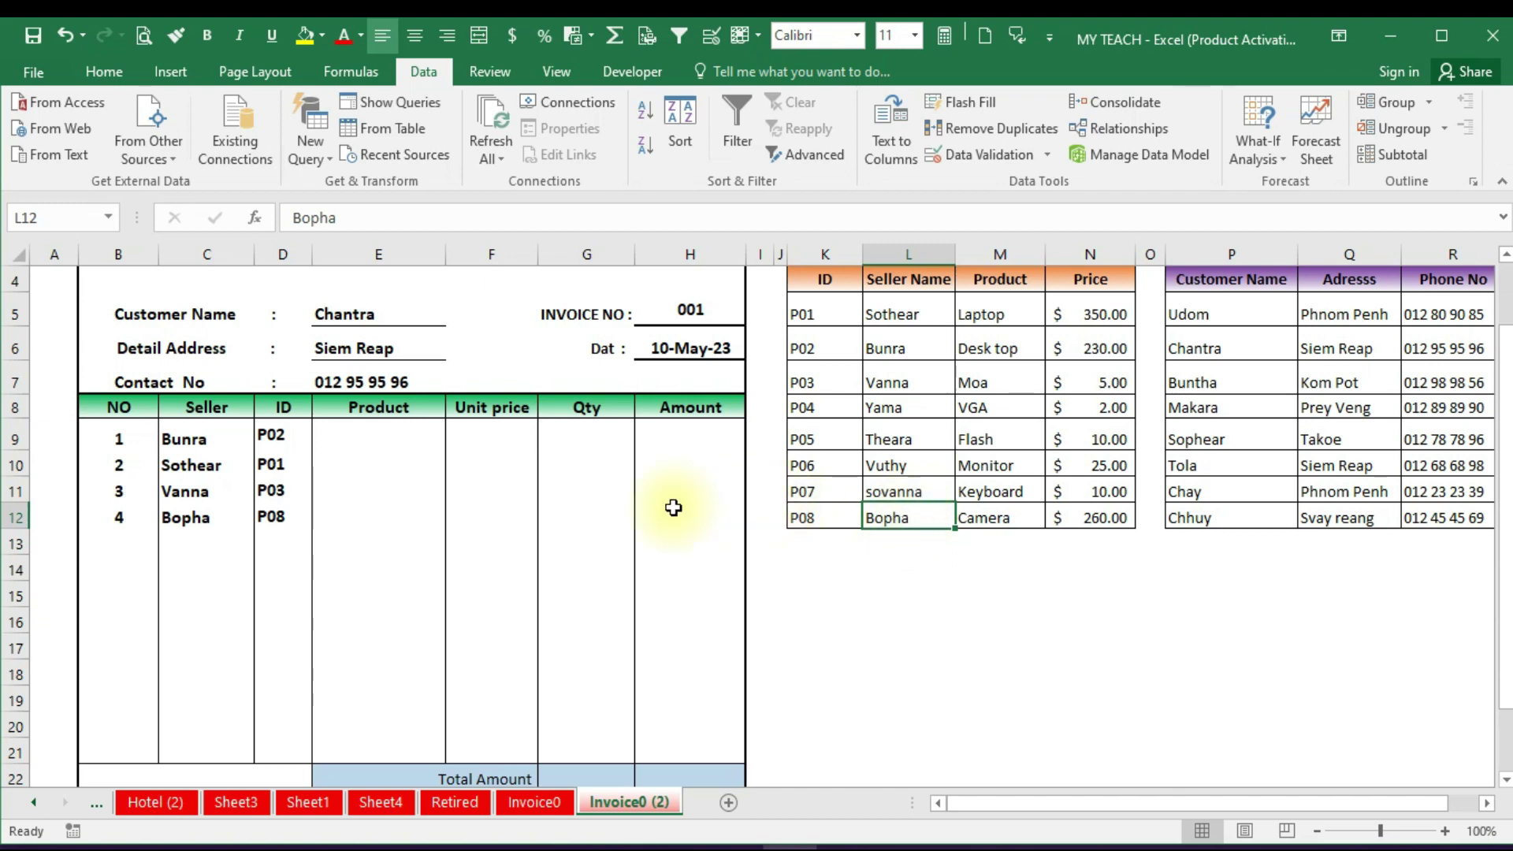
{"action": "left_click", "coordinate": [379, 436]}
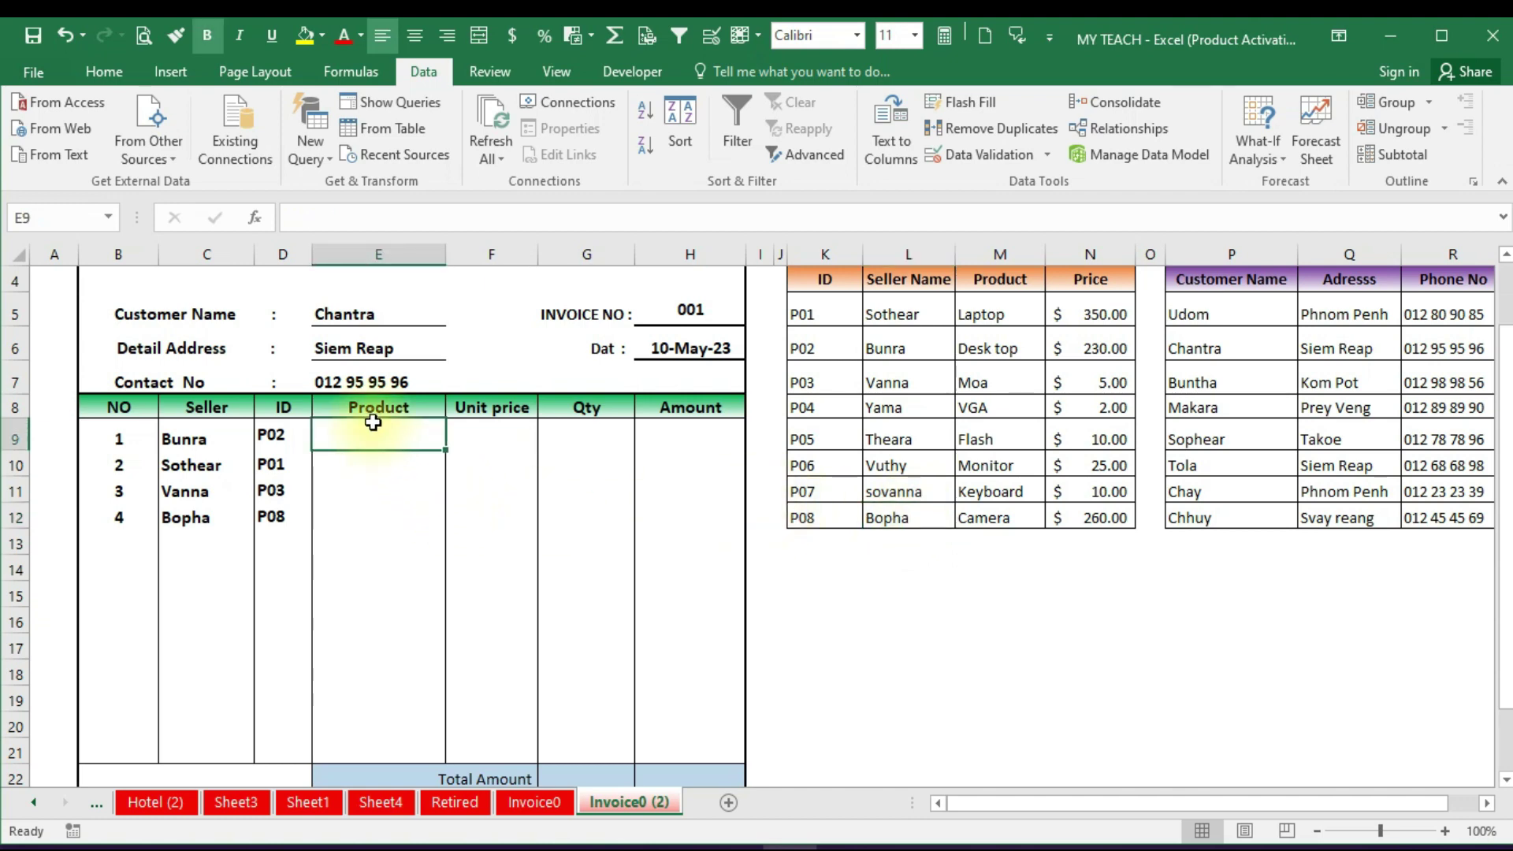
{"action": "left_click", "coordinate": [371, 409]}
{"action": "left_click_drag", "start_coordinate": [371, 432], "coordinate": [351, 753]}
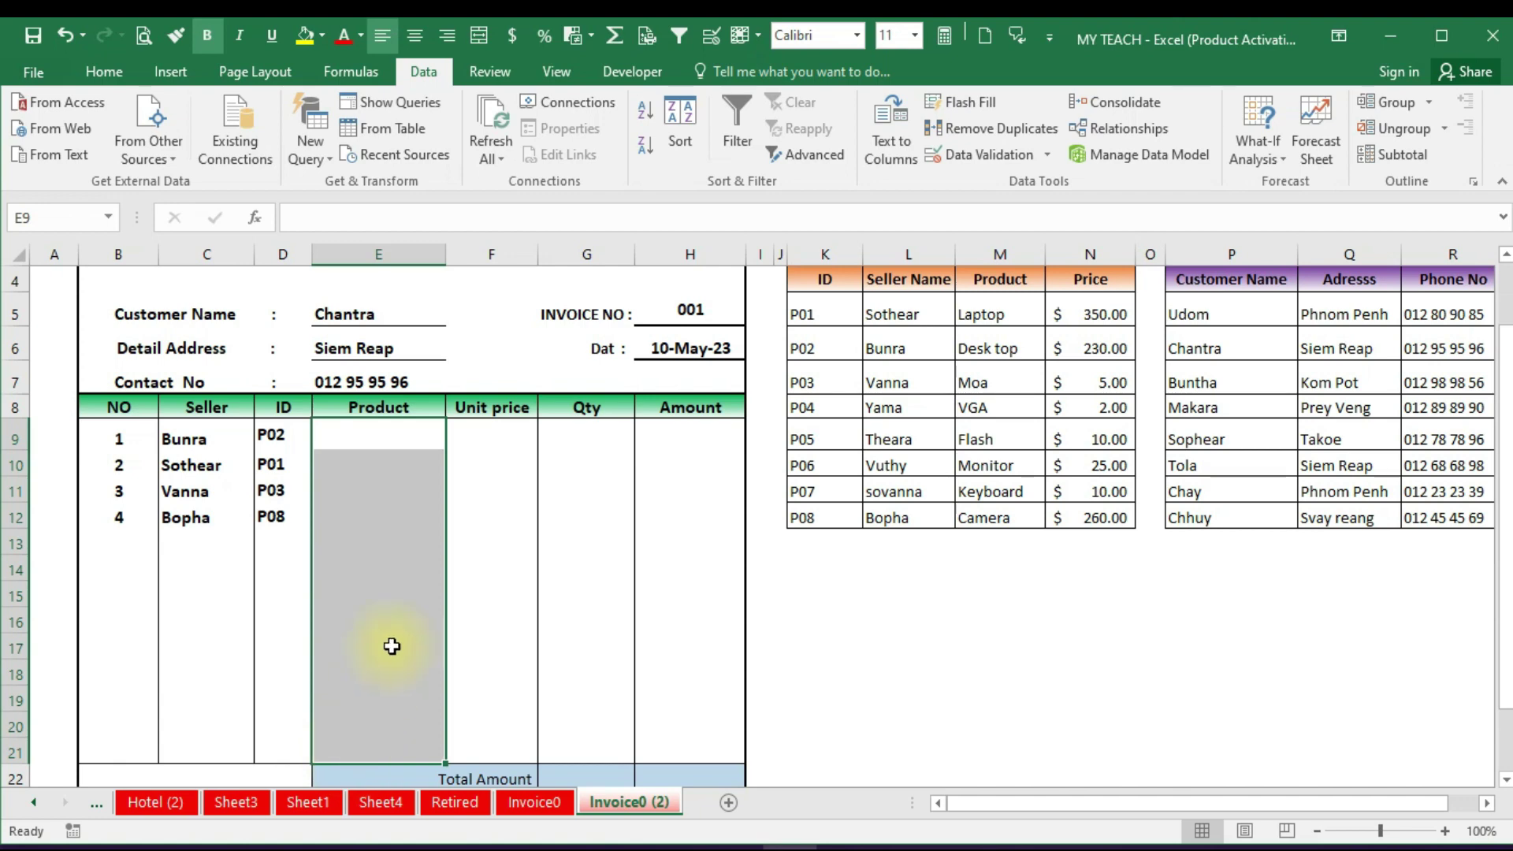
{"action": "left_click", "coordinate": [211, 443]}
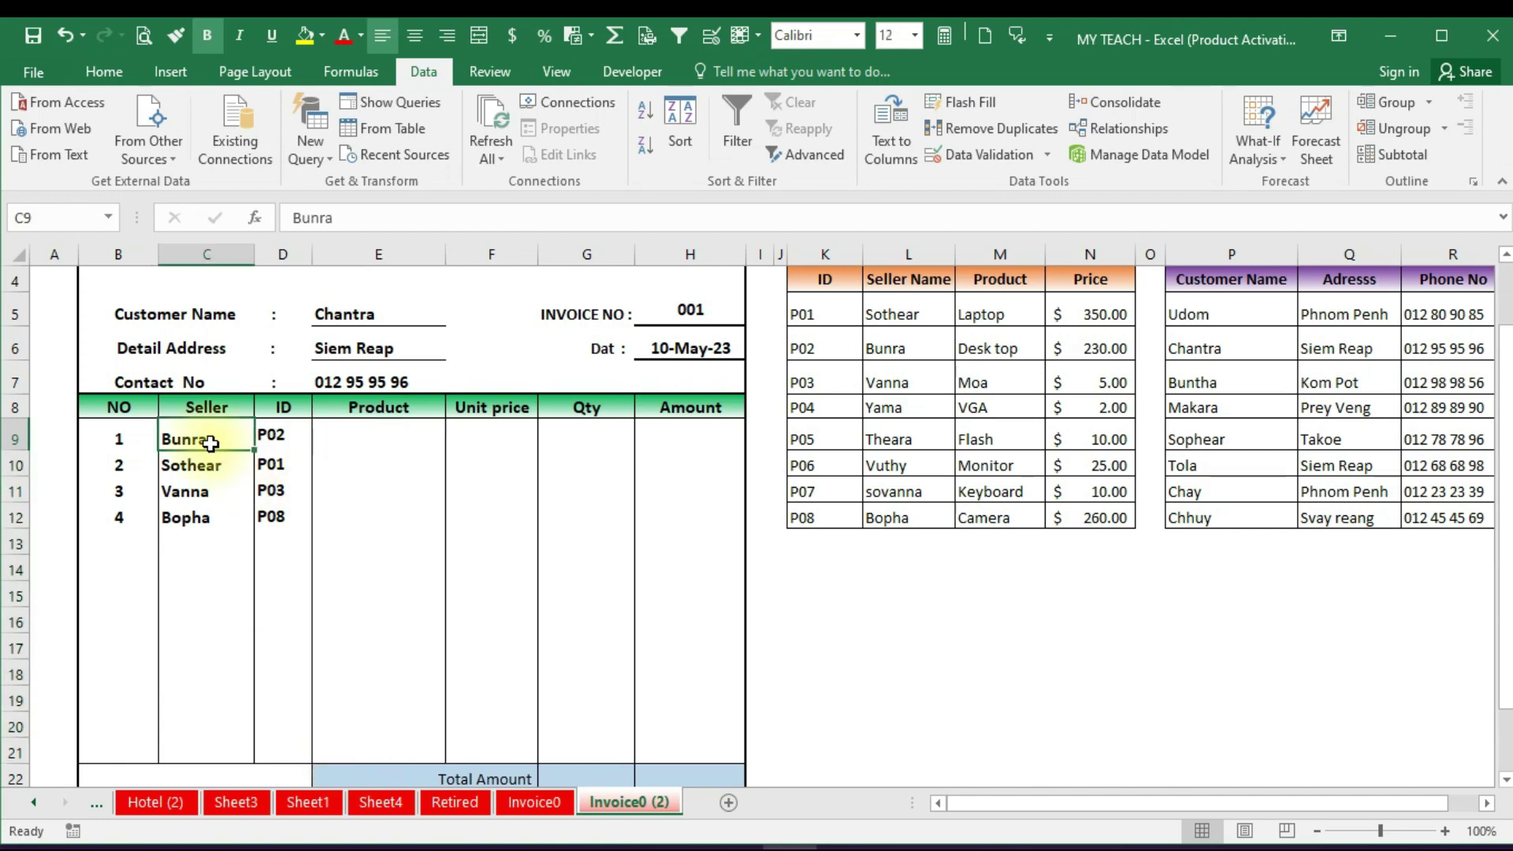
{"action": "left_click", "coordinate": [285, 439]}
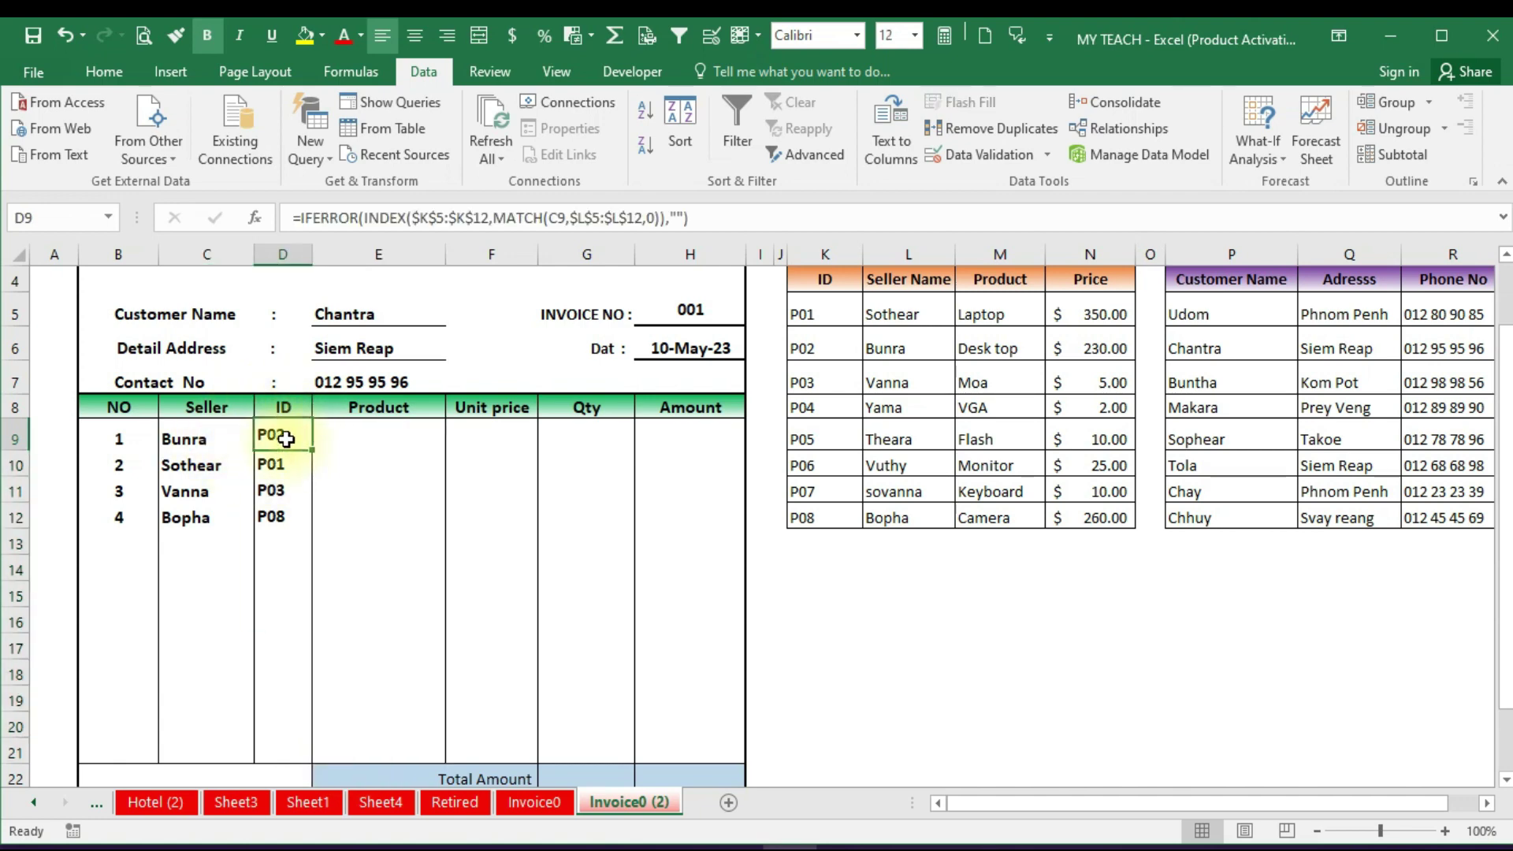
{"action": "left_click", "coordinate": [379, 438]}
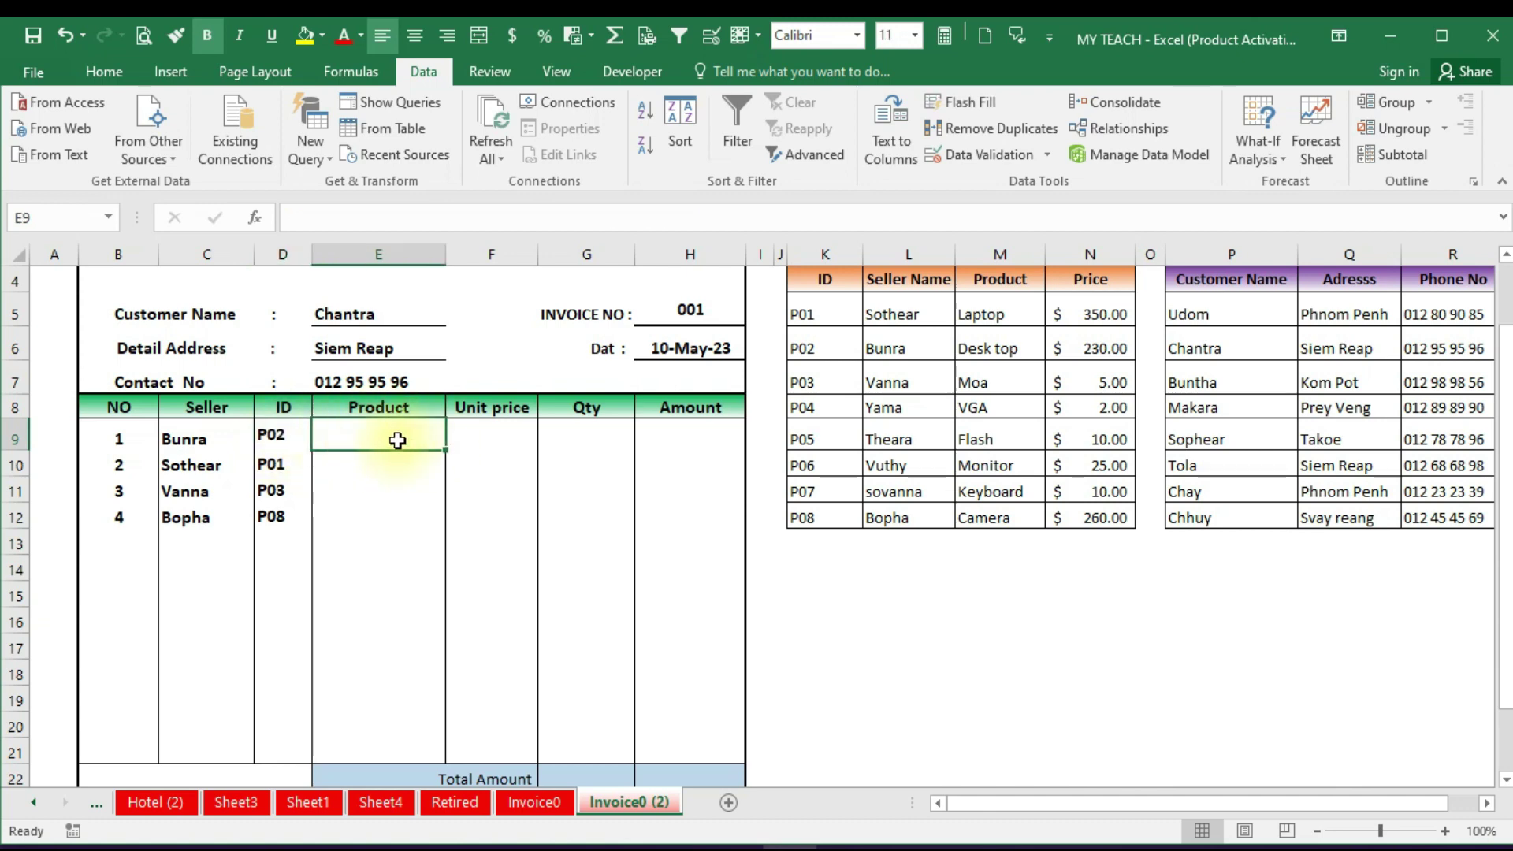
{"action": "scroll", "coordinate": [397, 441], "scroll_direction": "up", "scroll_amount": 1}
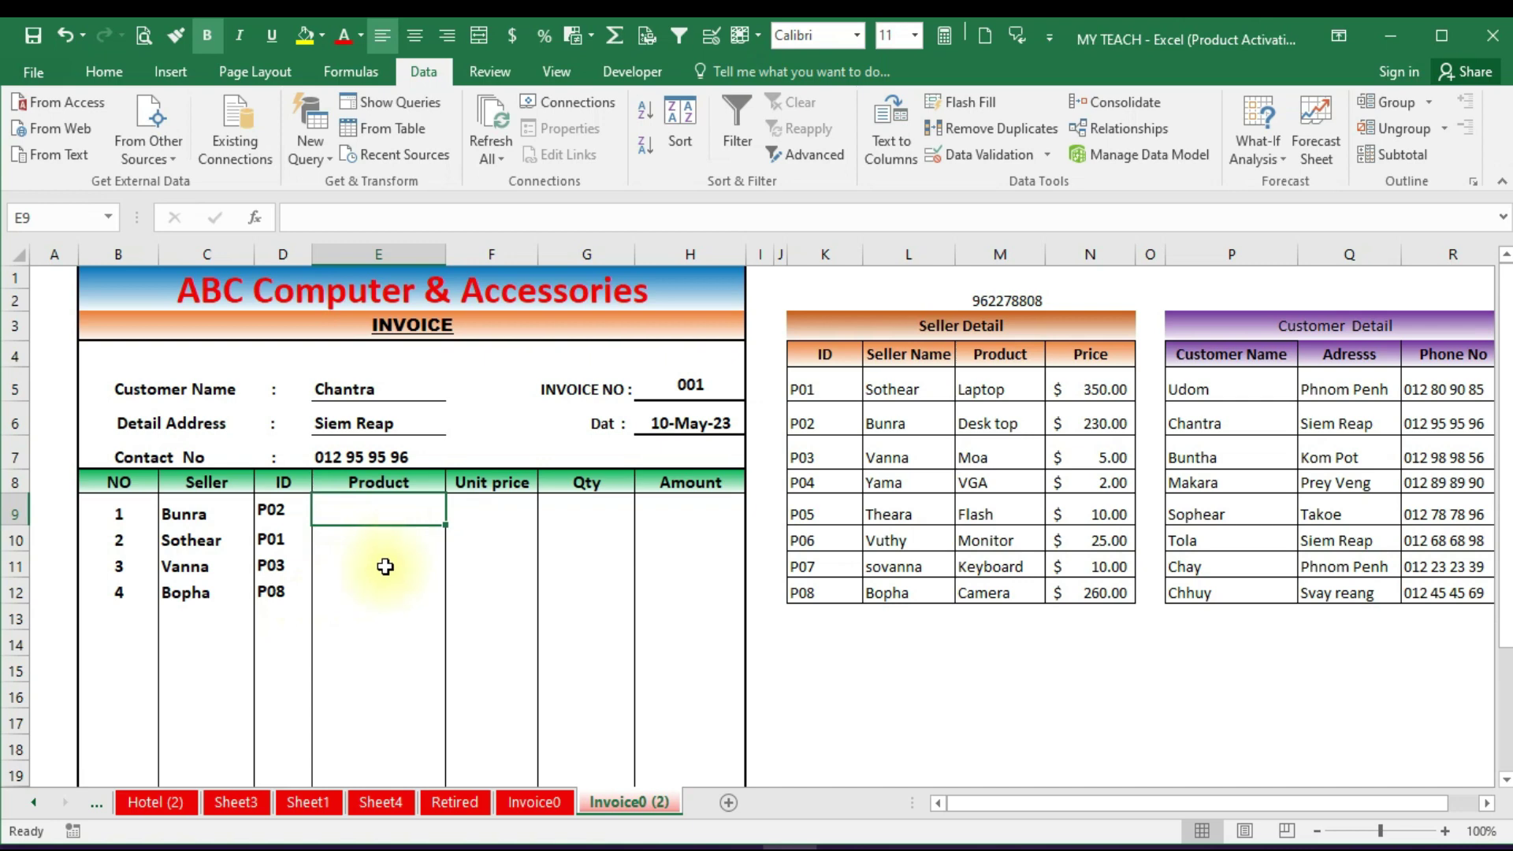
{"action": "left_click", "coordinate": [189, 514]}
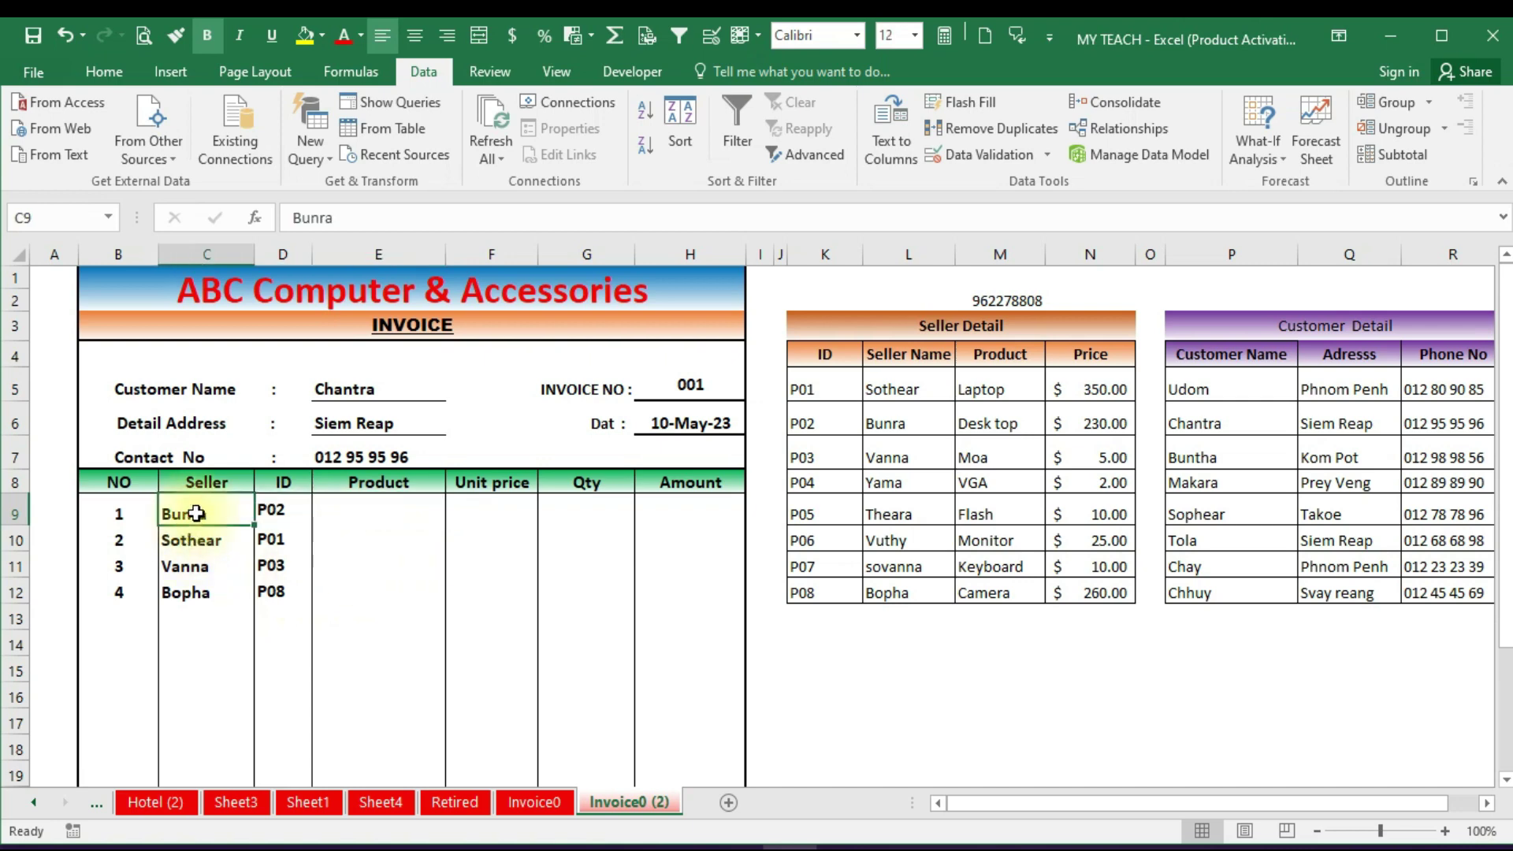
{"action": "left_click", "coordinate": [285, 517]}
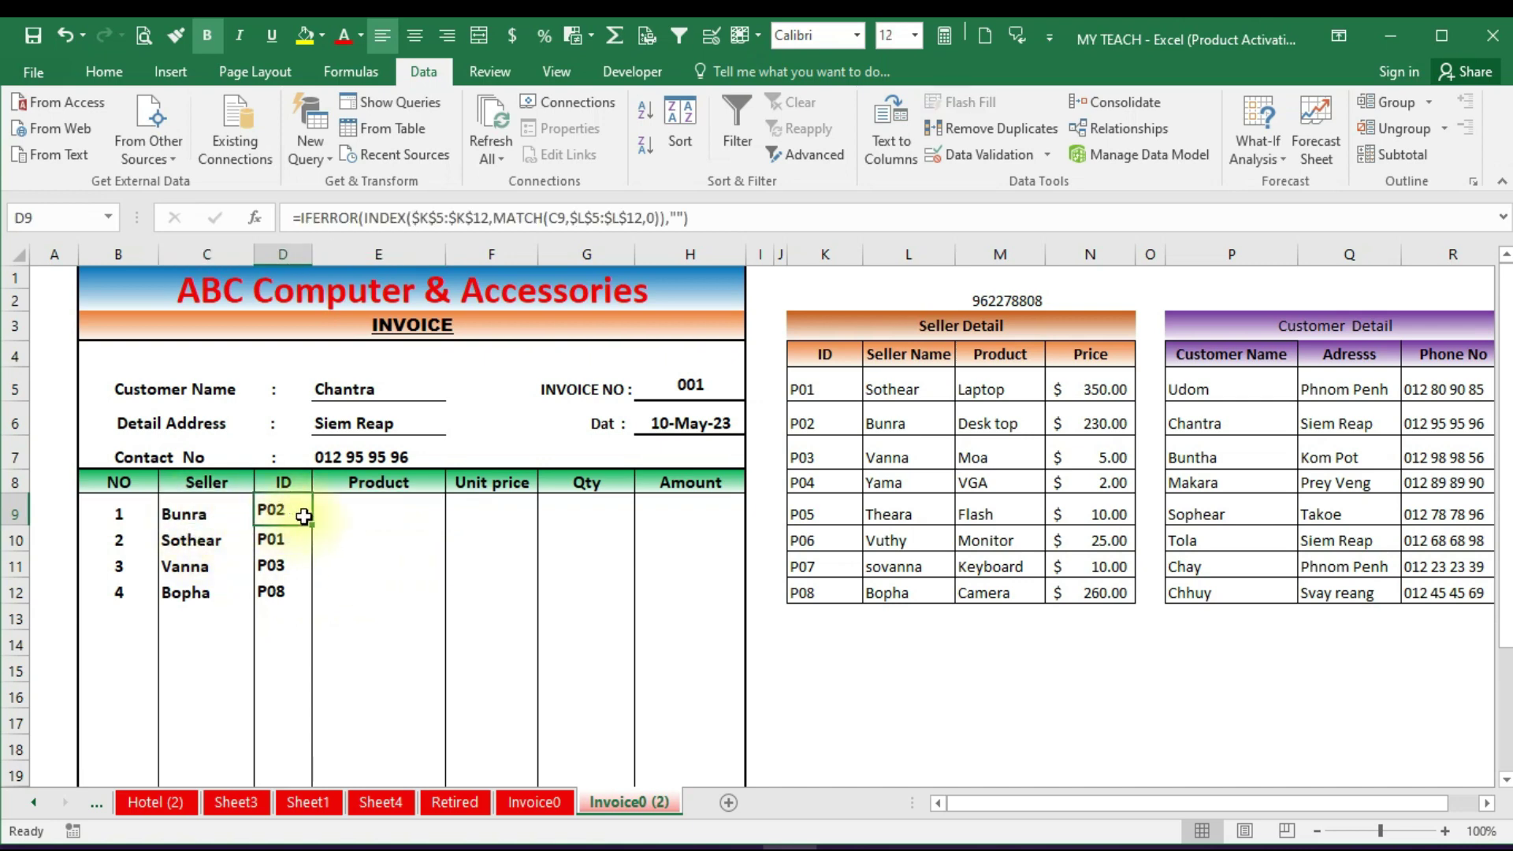
{"action": "left_click", "coordinate": [387, 514]}
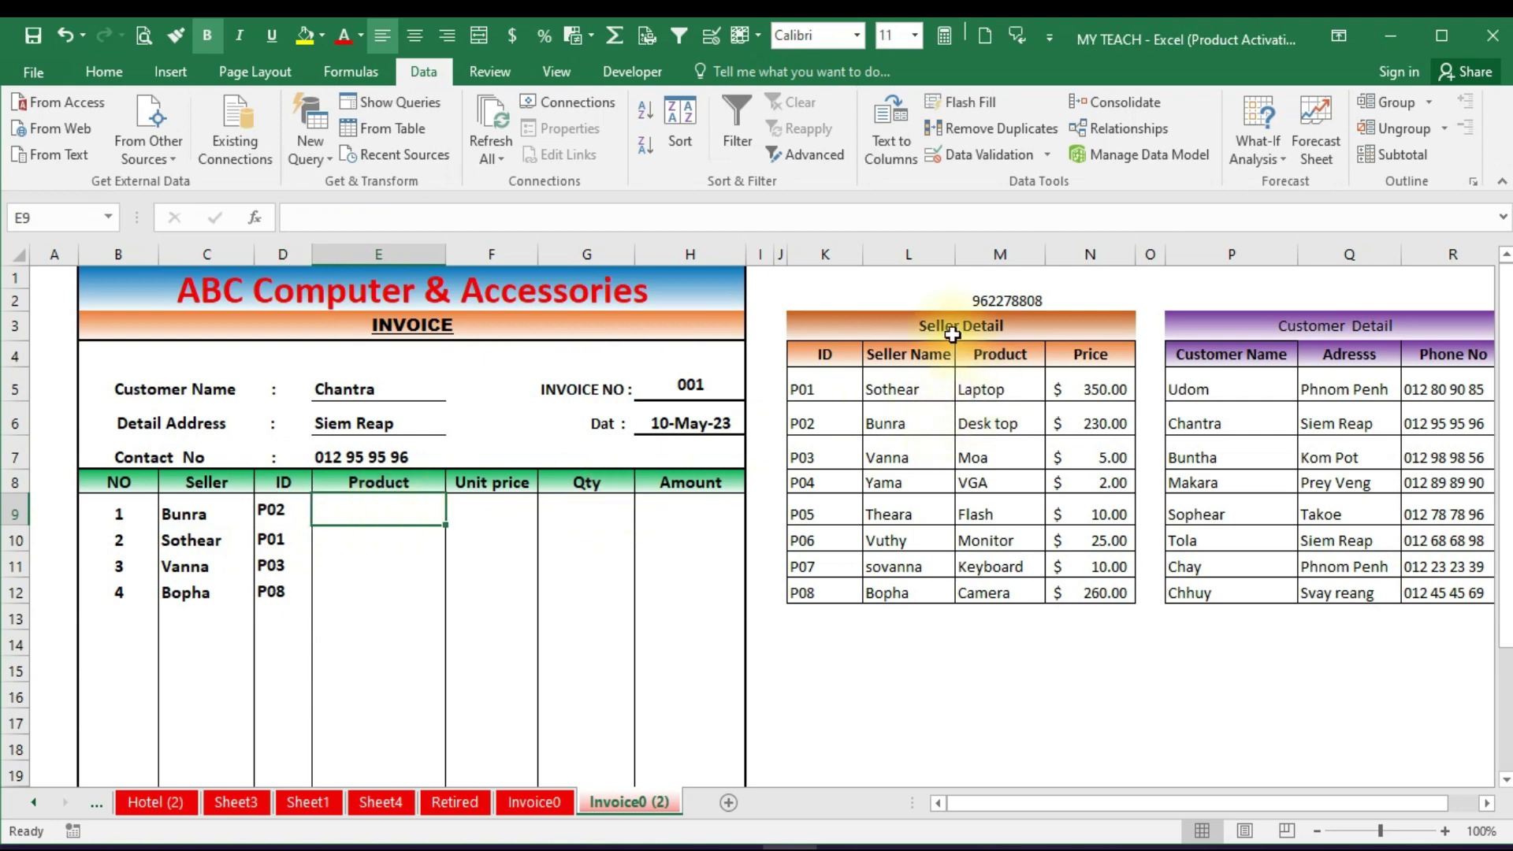
{"action": "left_click", "coordinate": [897, 424]}
{"action": "left_click", "coordinate": [831, 423]}
{"action": "left_click", "coordinate": [906, 423]}
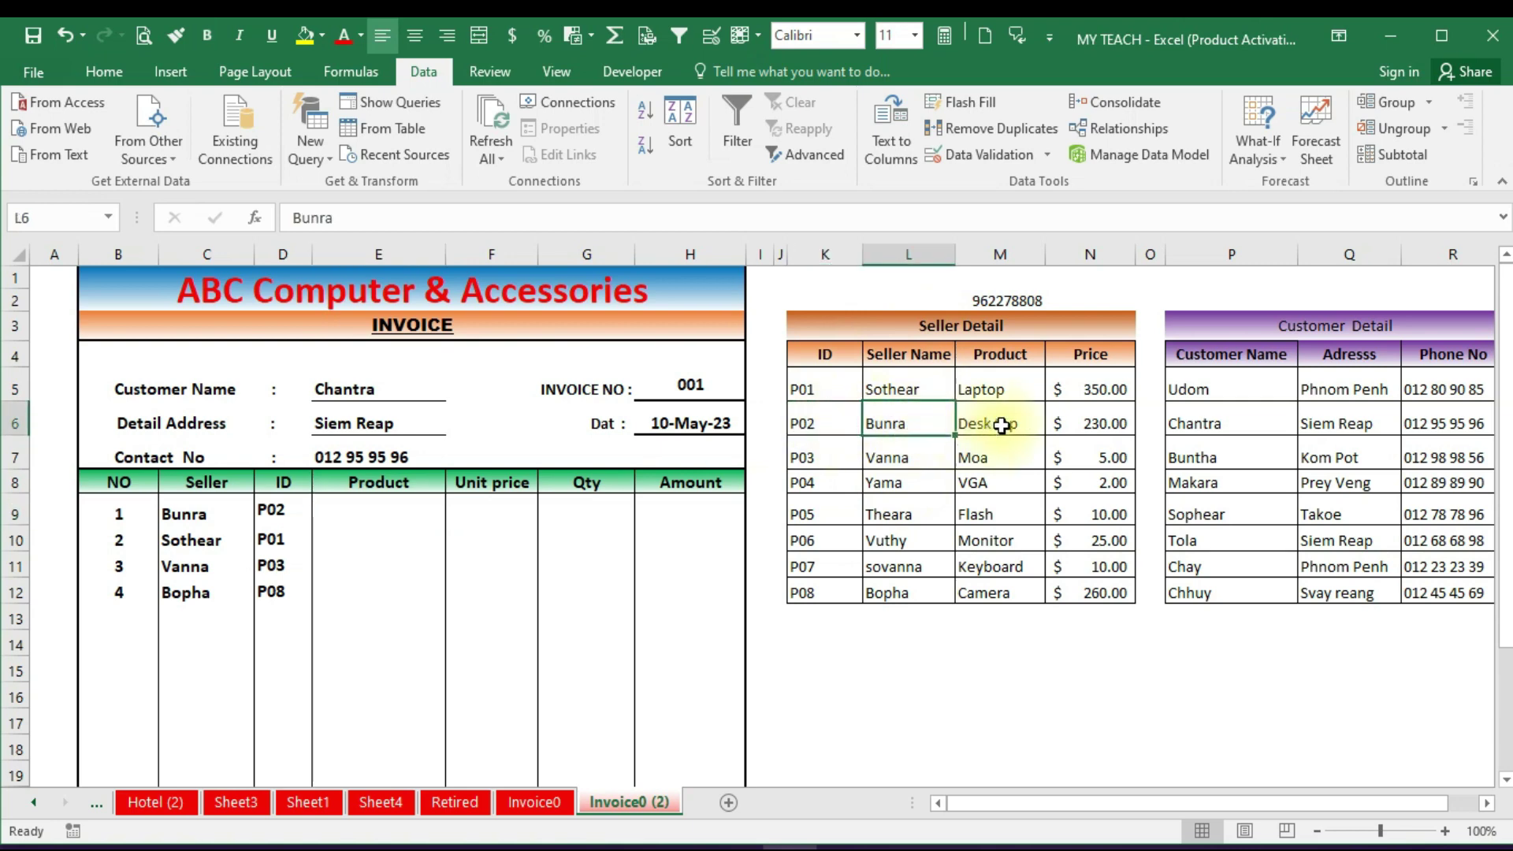
{"action": "left_click", "coordinate": [969, 430]}
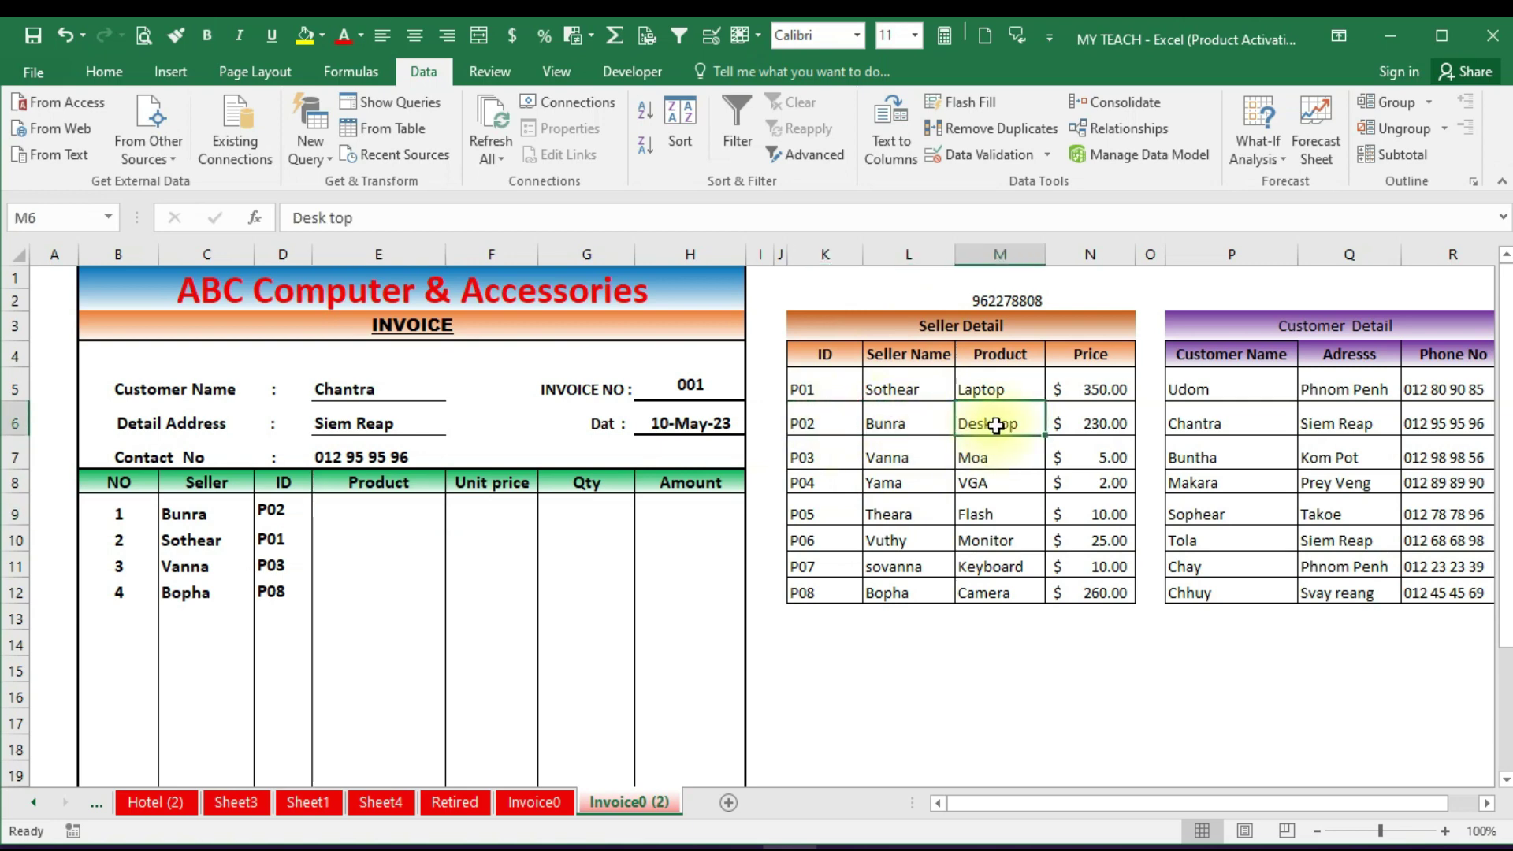
{"action": "left_click", "coordinate": [1095, 428]}
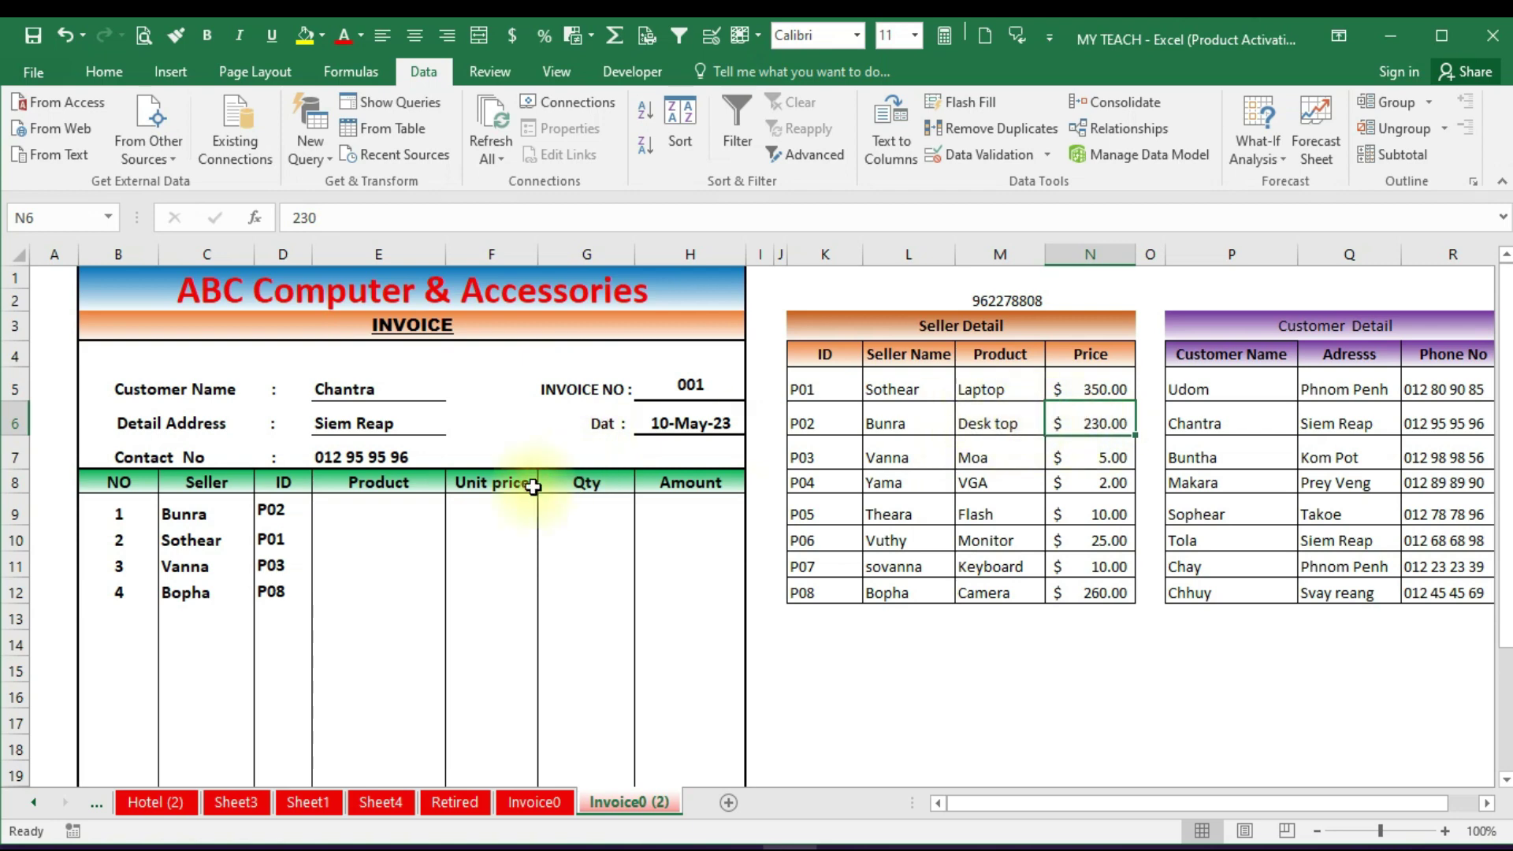
{"action": "left_click", "coordinate": [390, 505]}
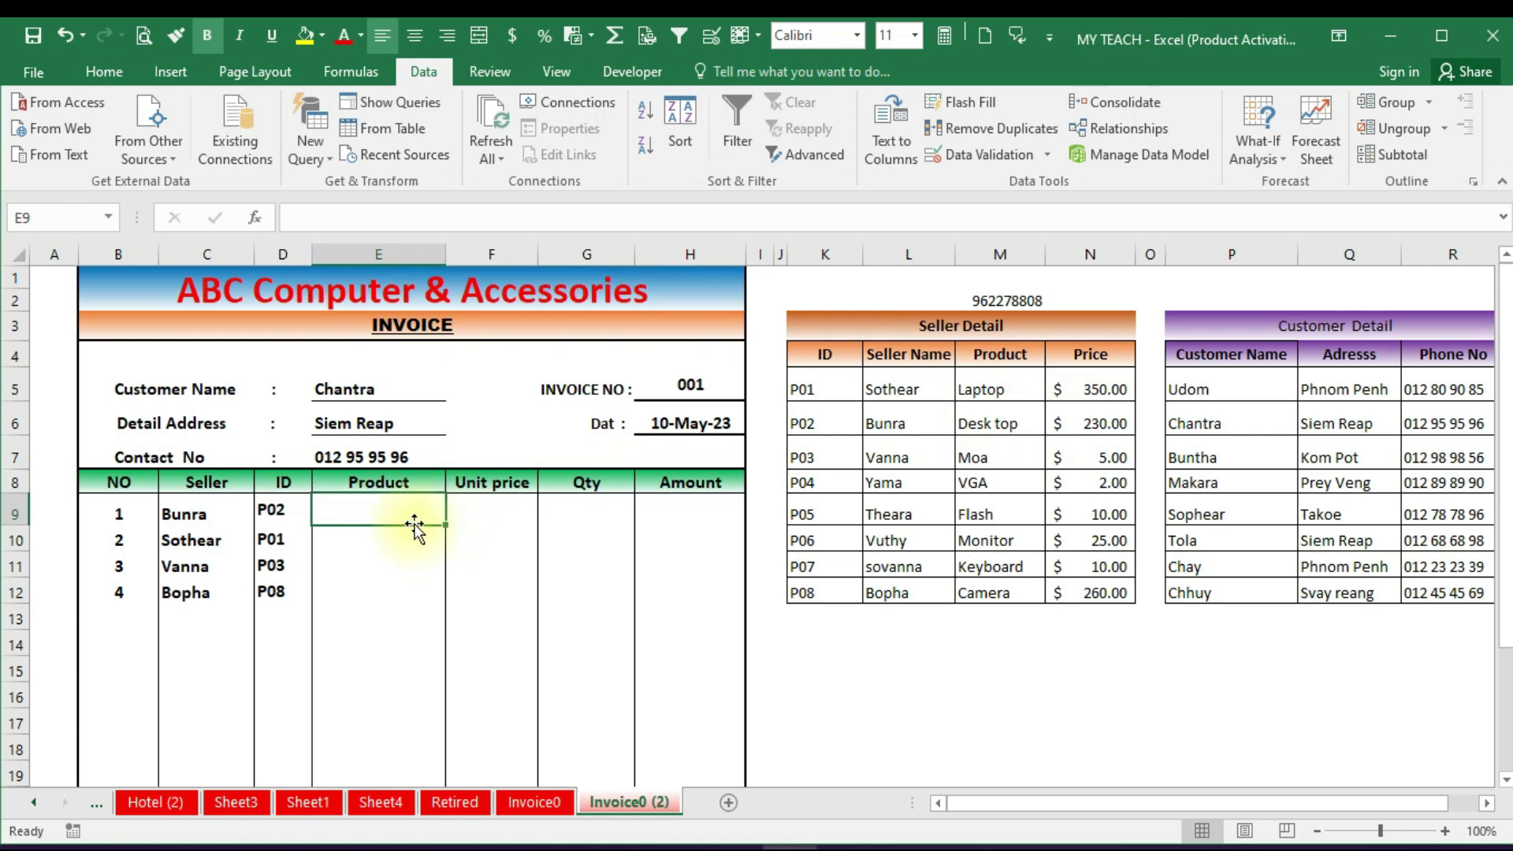
Enter =vlookup(D9,K5:N12,3) in E9, returning Desk top for ID P02
{"action": "type", "text": "="}
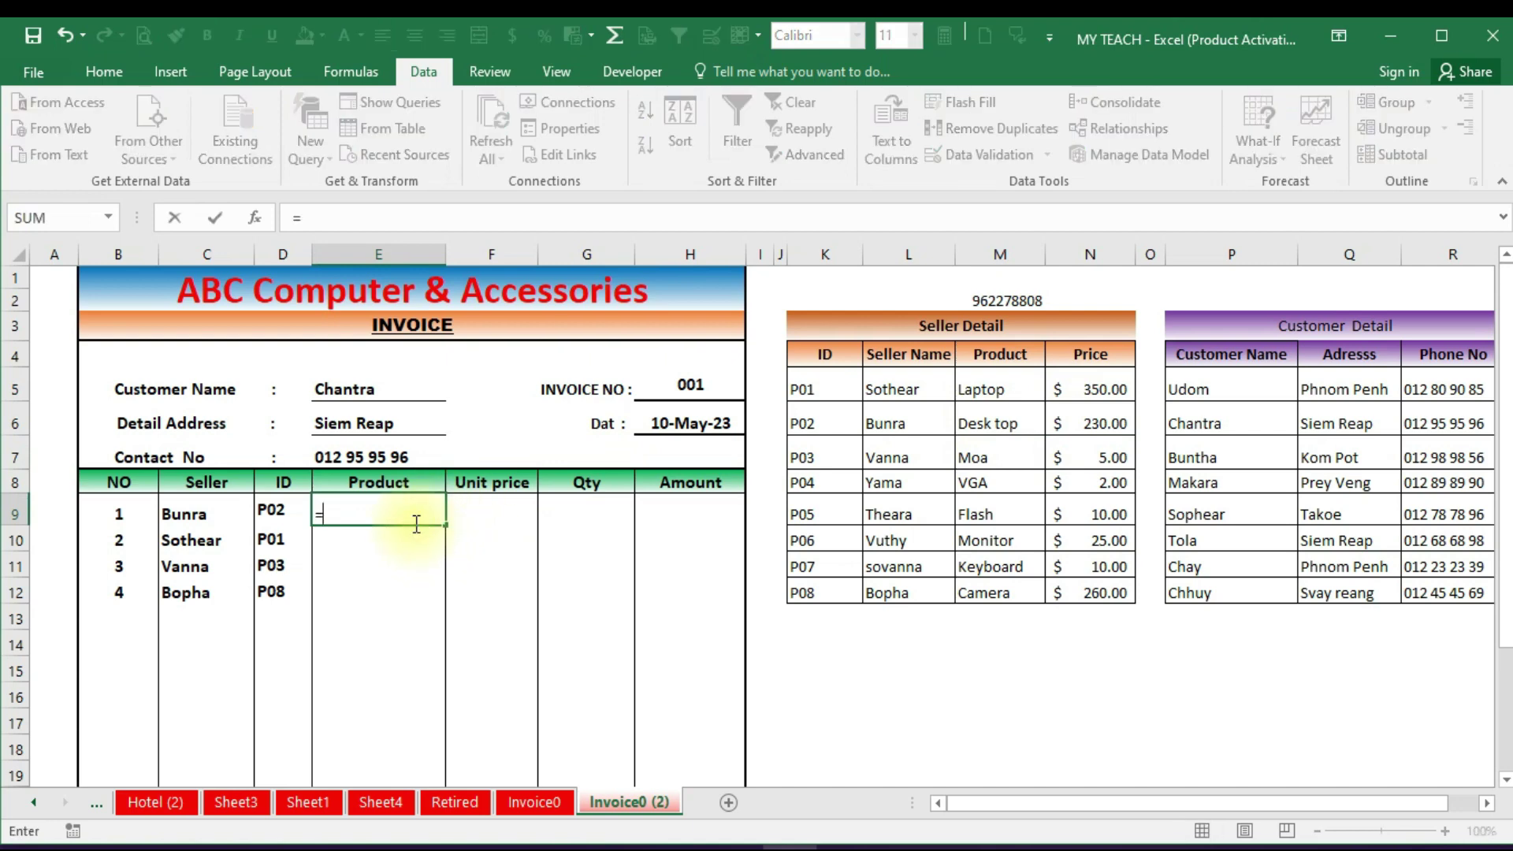
{"action": "type", "text": "v"}
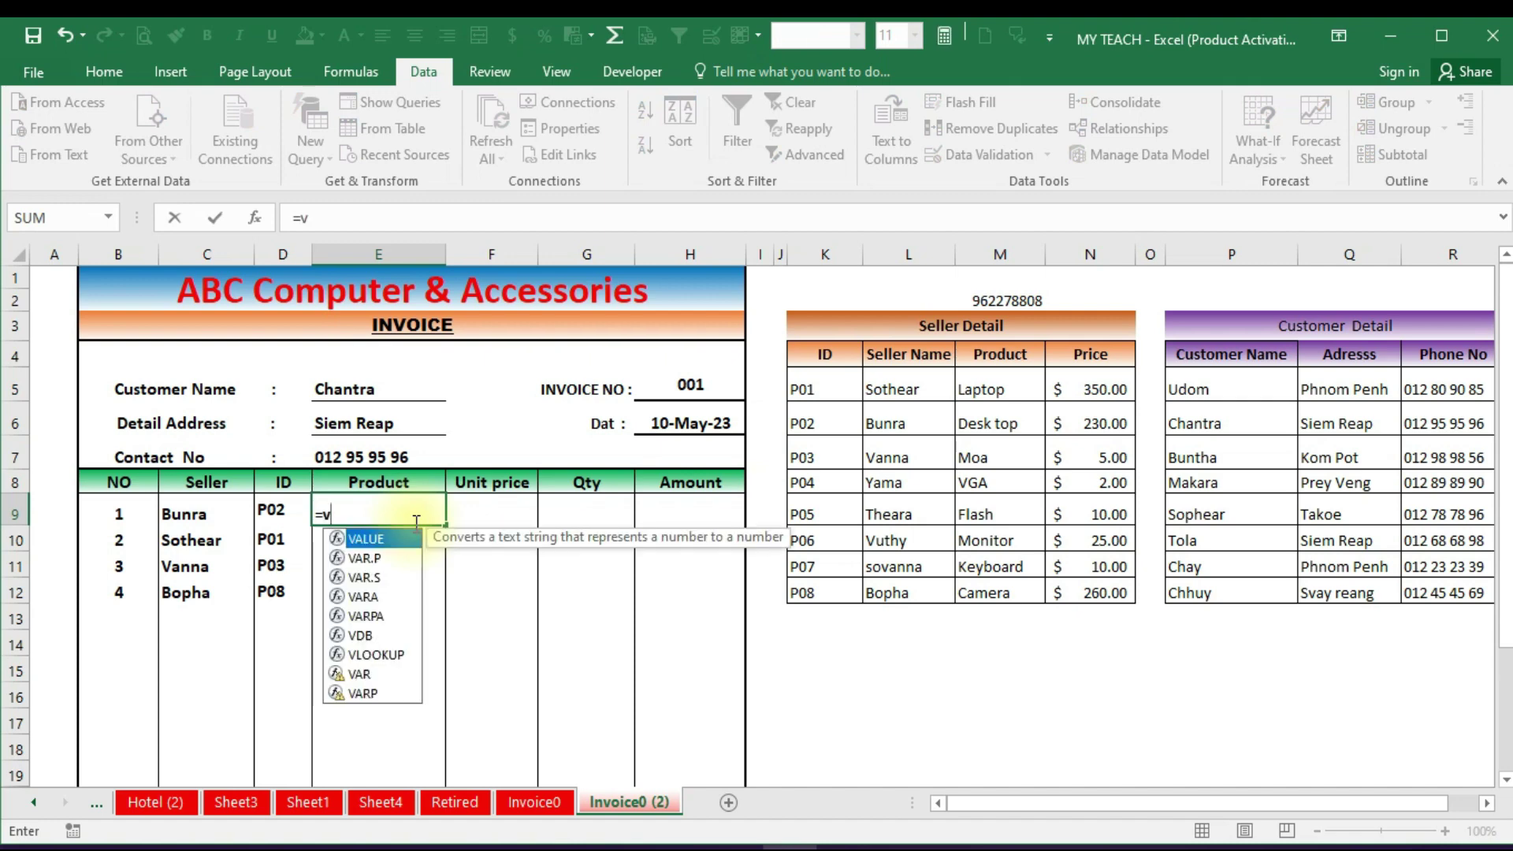
{"action": "type", "text": "loo"}
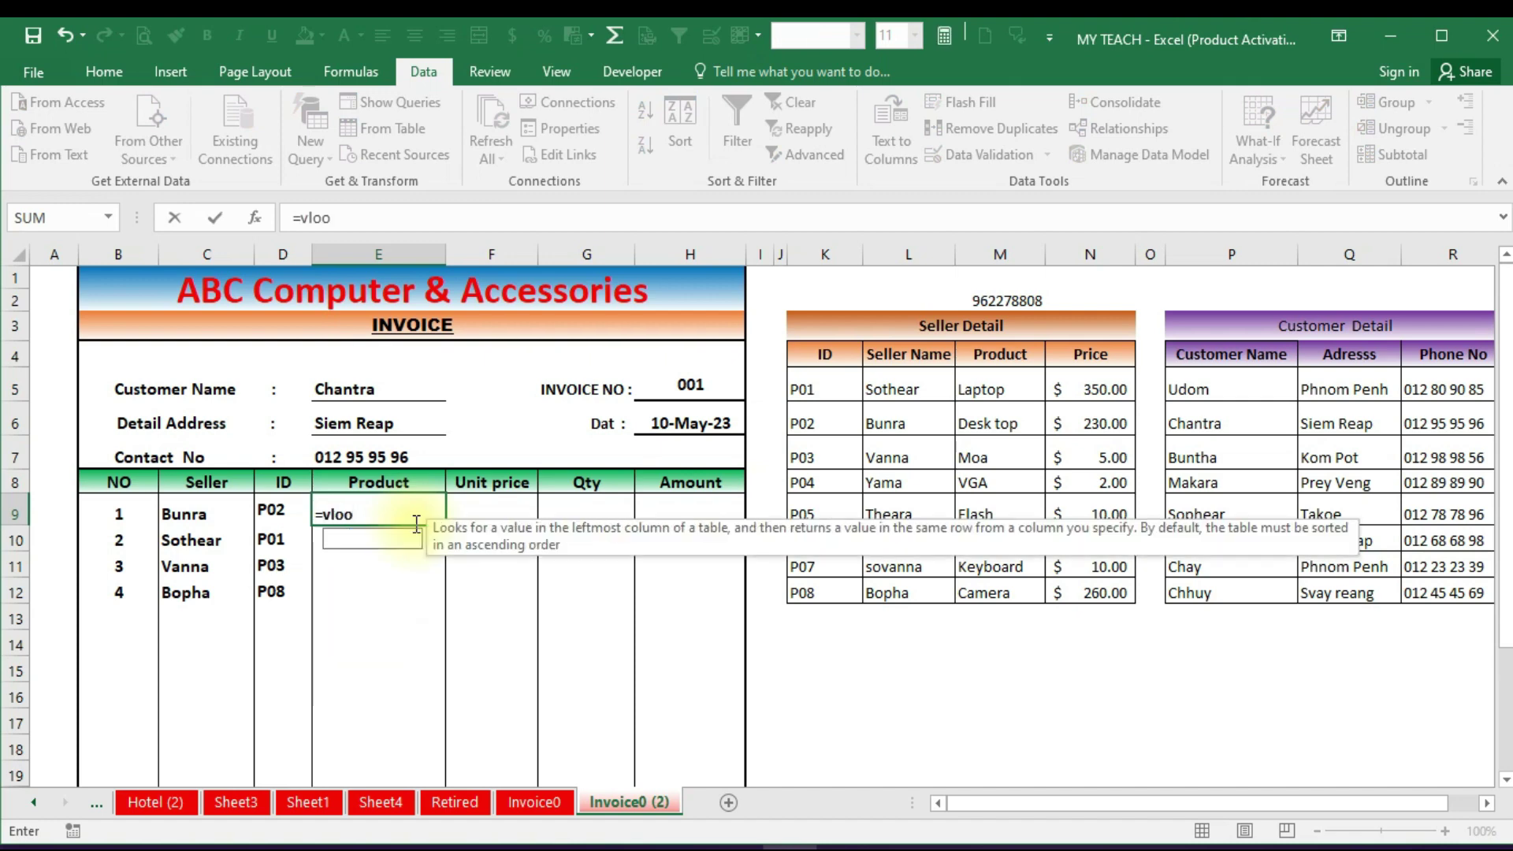
{"action": "type", "text": "kup("}
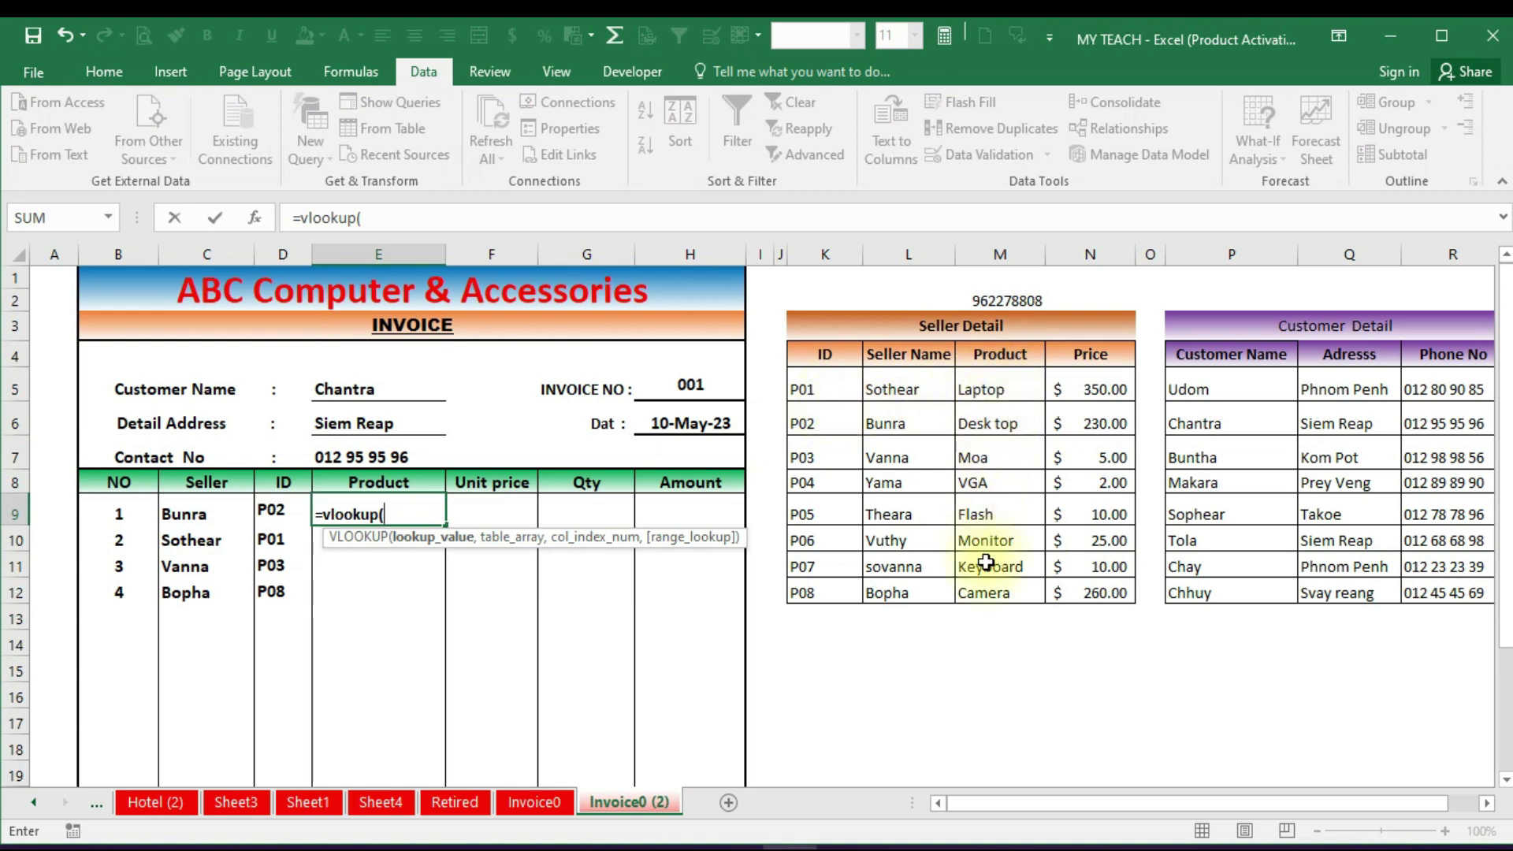
{"action": "left_click", "coordinate": [278, 508]}
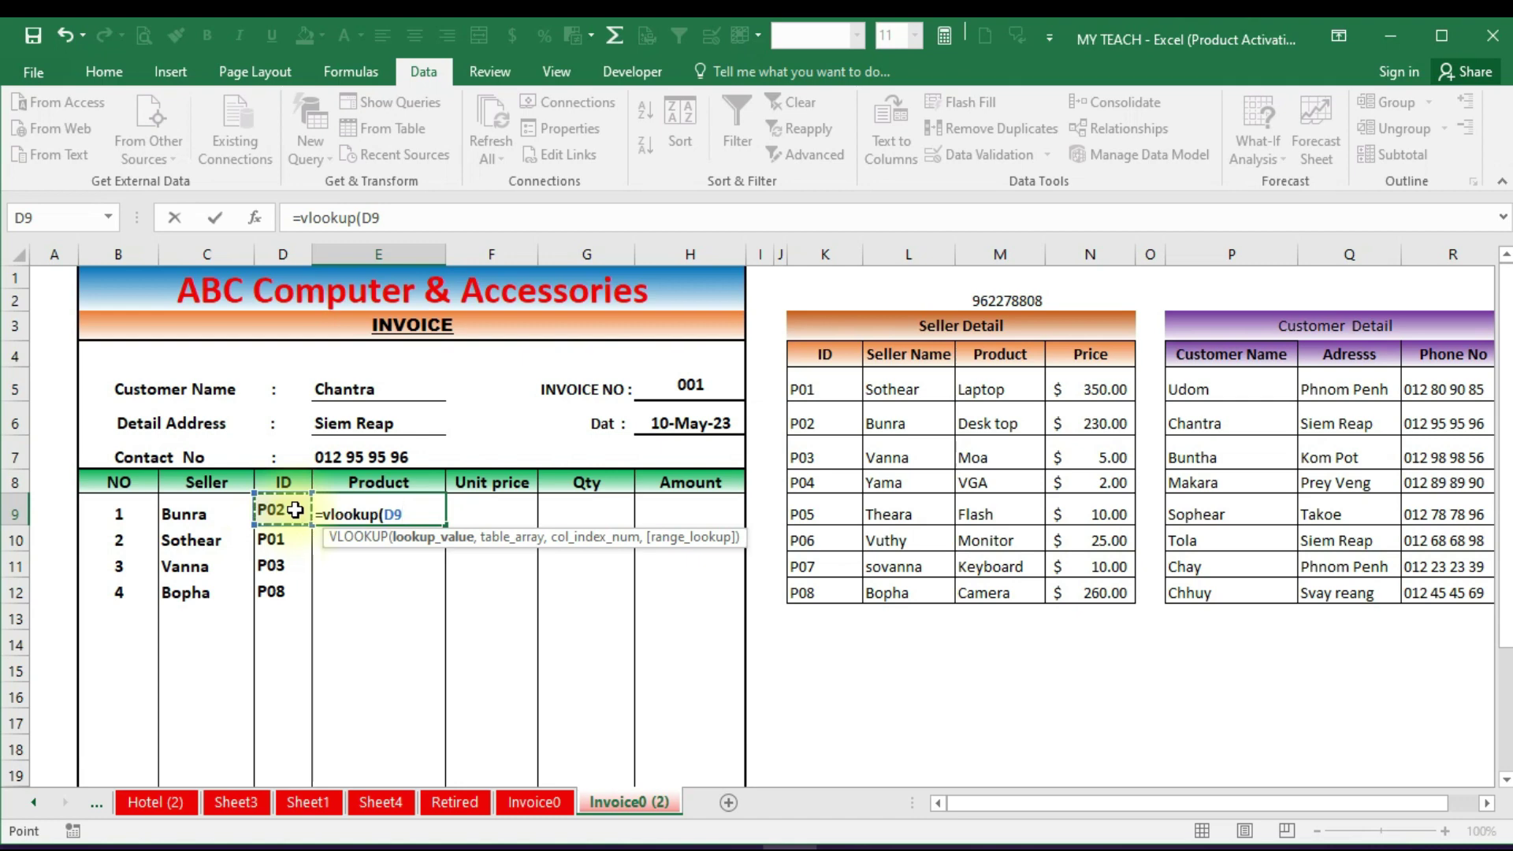
{"action": "type", "text": ","}
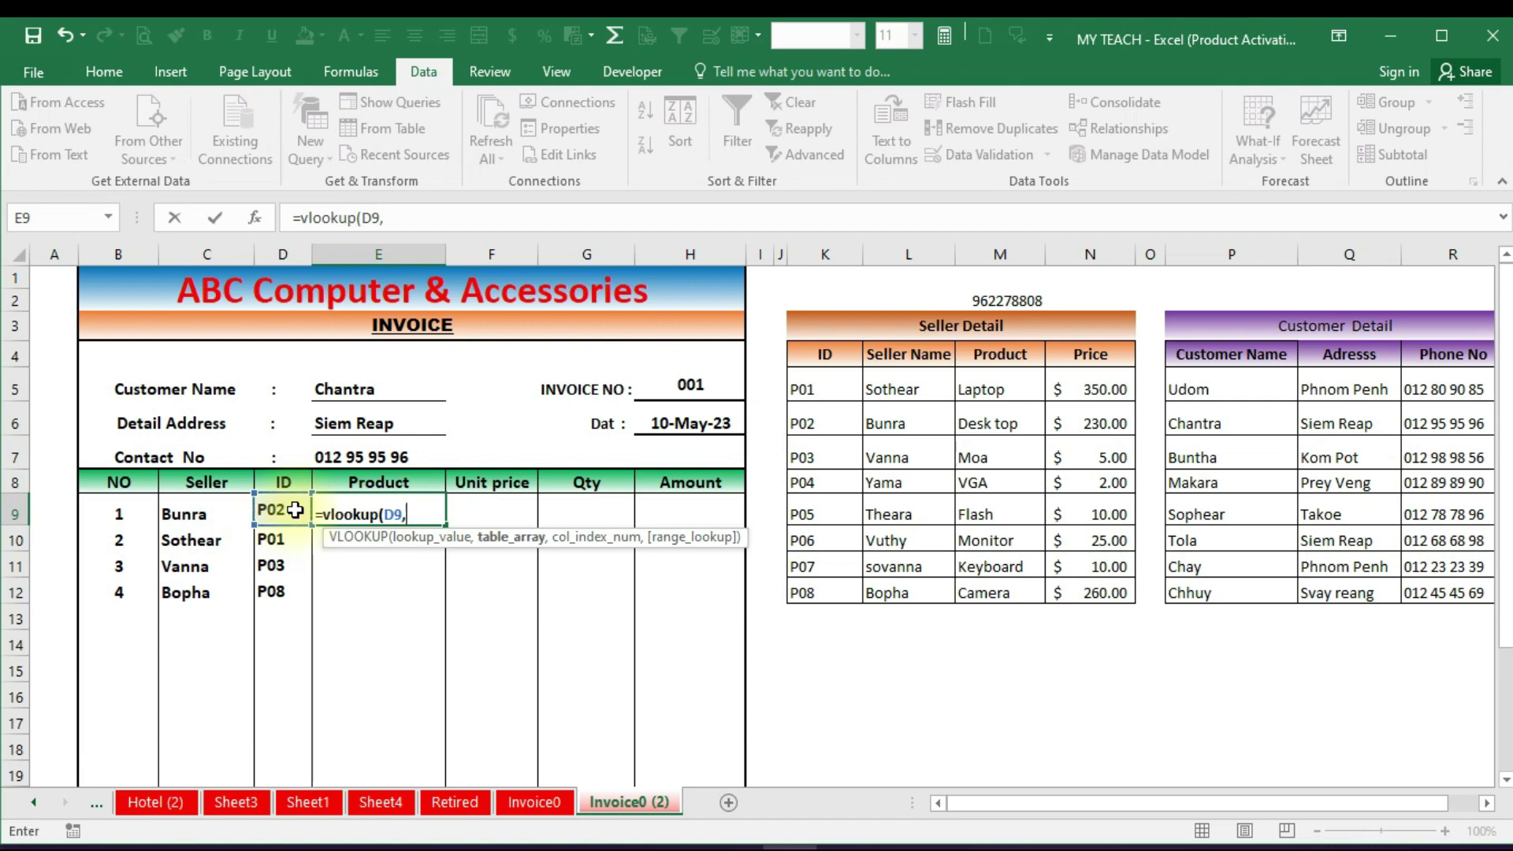
{"action": "left_click", "coordinate": [836, 381]}
{"action": "left_click_drag", "start_coordinate": [837, 382], "coordinate": [1114, 588]}
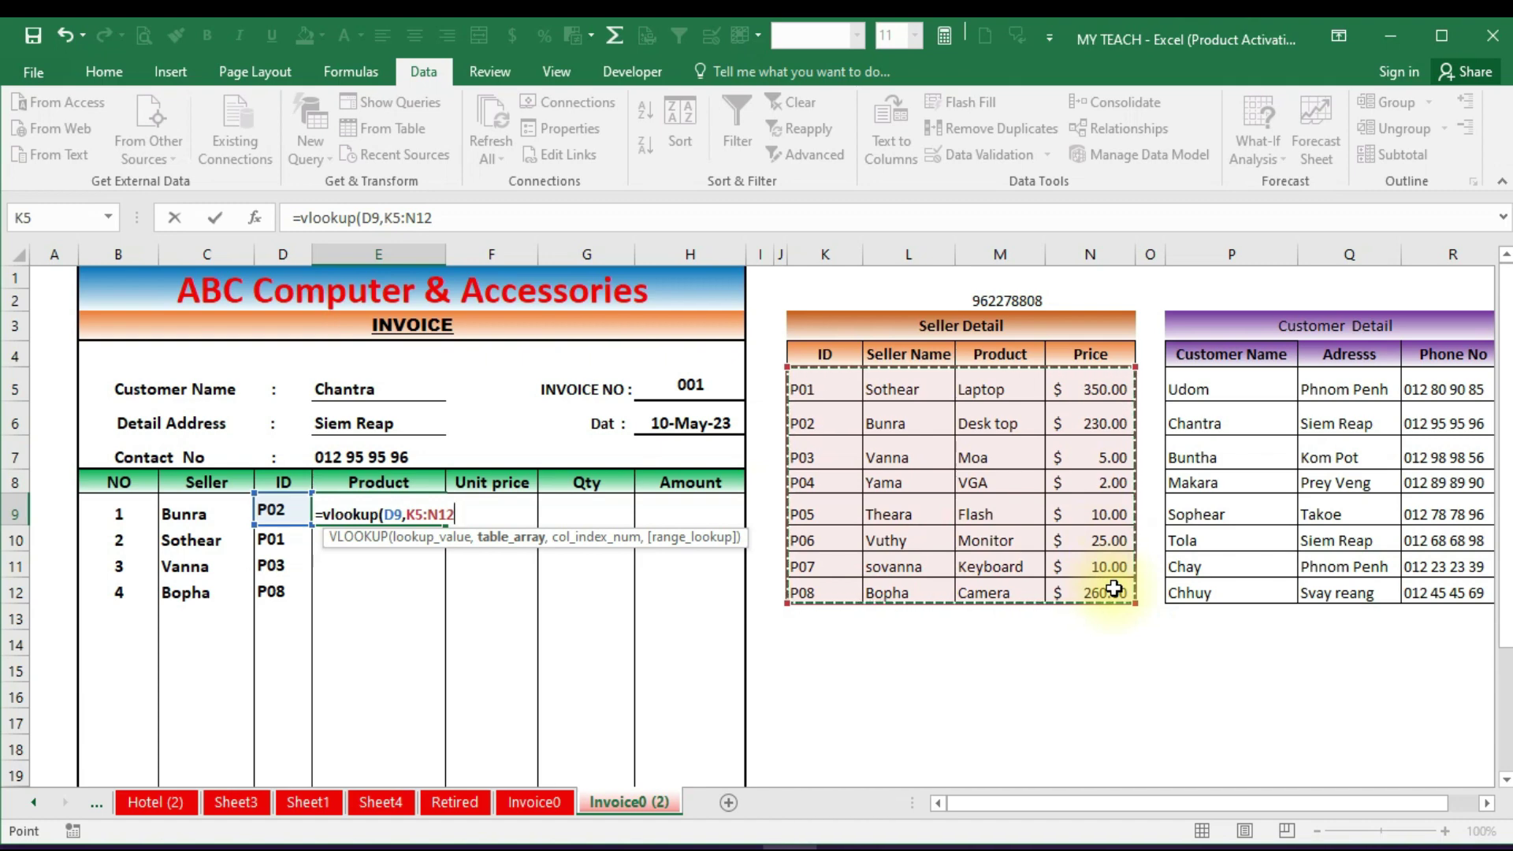
{"action": "type", "text": ",3"}
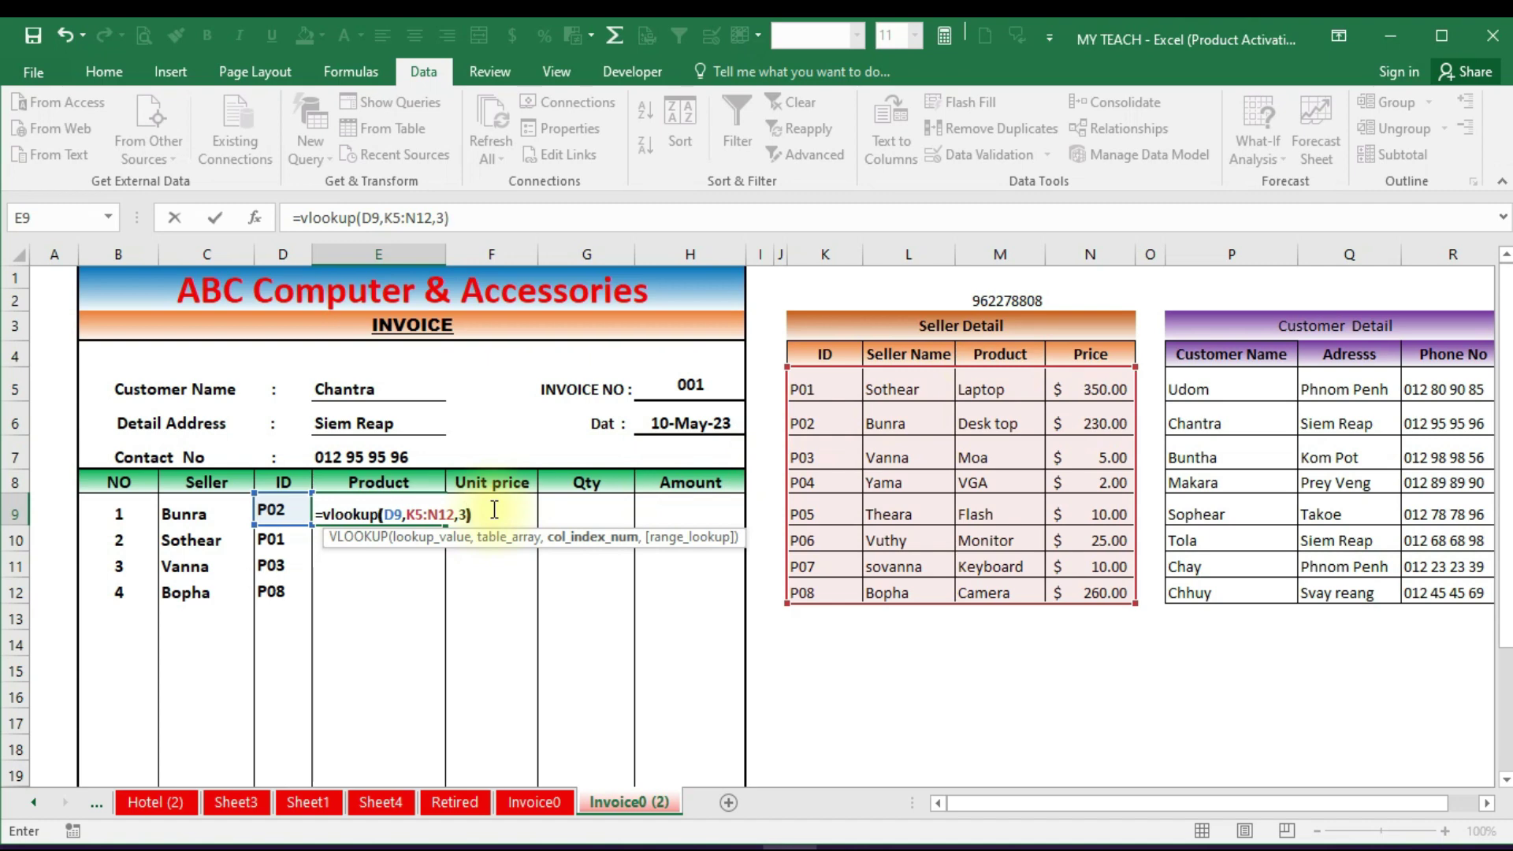
{"action": "key", "text": "Return"}
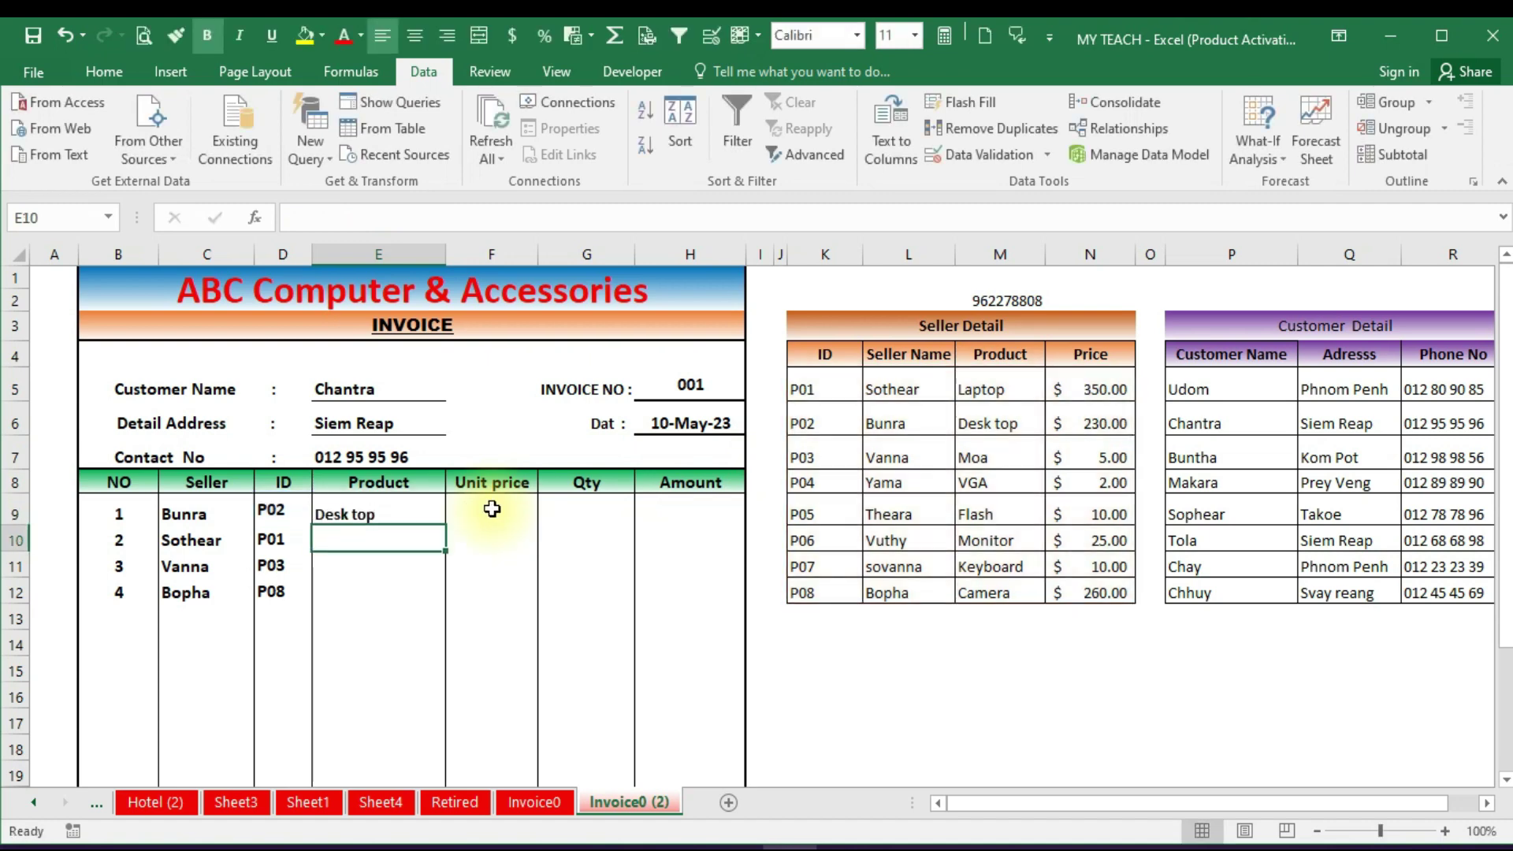
Fill the E9 product lookup down to E21 and inspect the #N/A formula in E10
{"action": "left_click", "coordinate": [375, 513]}
{"action": "scroll", "coordinate": [377, 469], "scroll_direction": "down", "scroll_amount": 1}
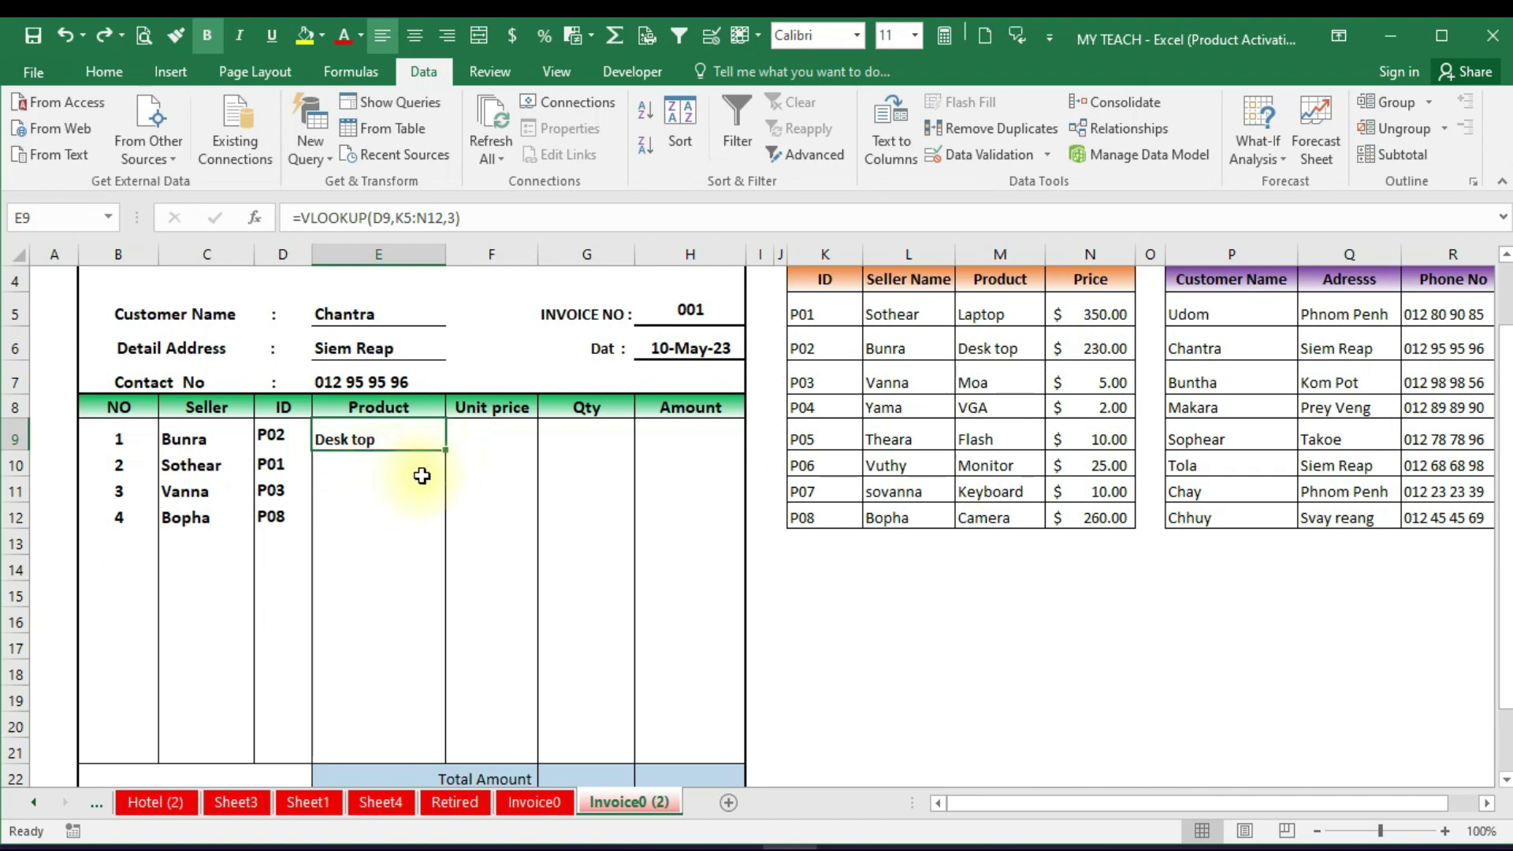
{"action": "left_click_drag", "start_coordinate": [447, 453], "coordinate": [443, 759]}
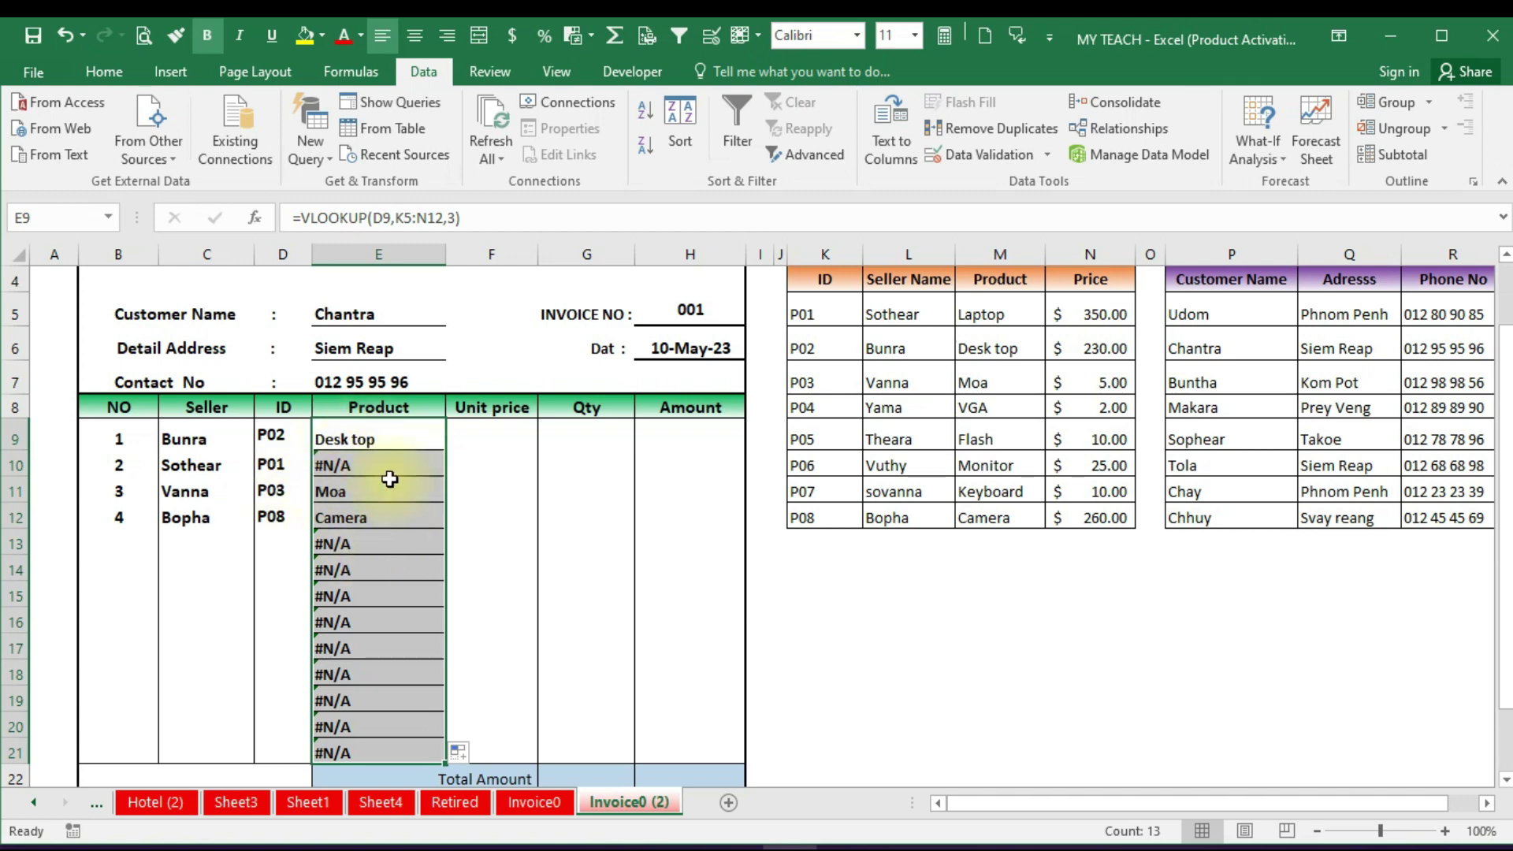
{"action": "left_click", "coordinate": [344, 465]}
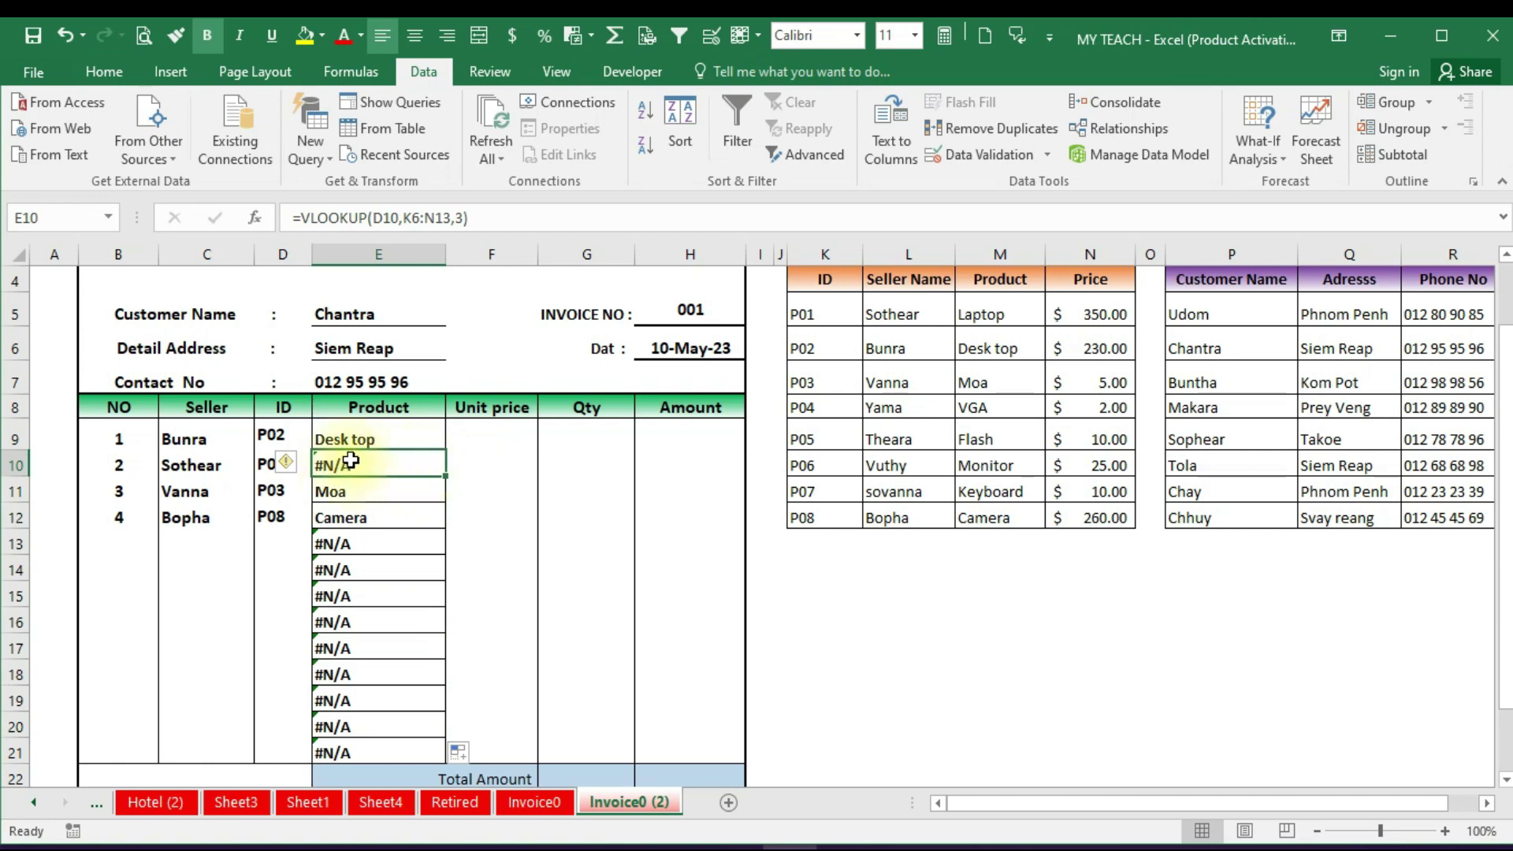
{"action": "double_click", "coordinate": [380, 460]}
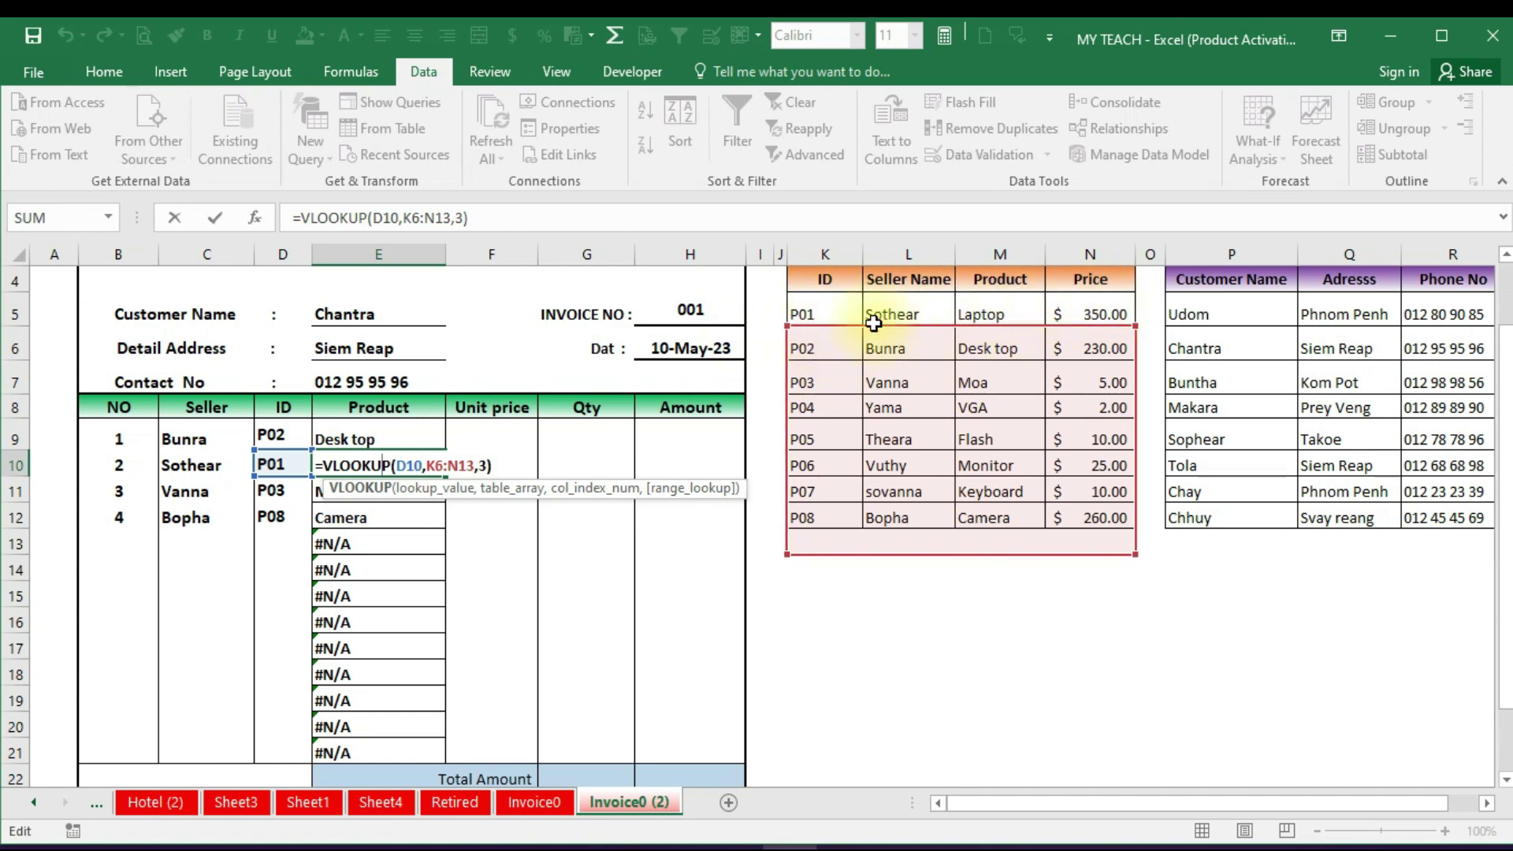
{"action": "key", "text": "Return"}
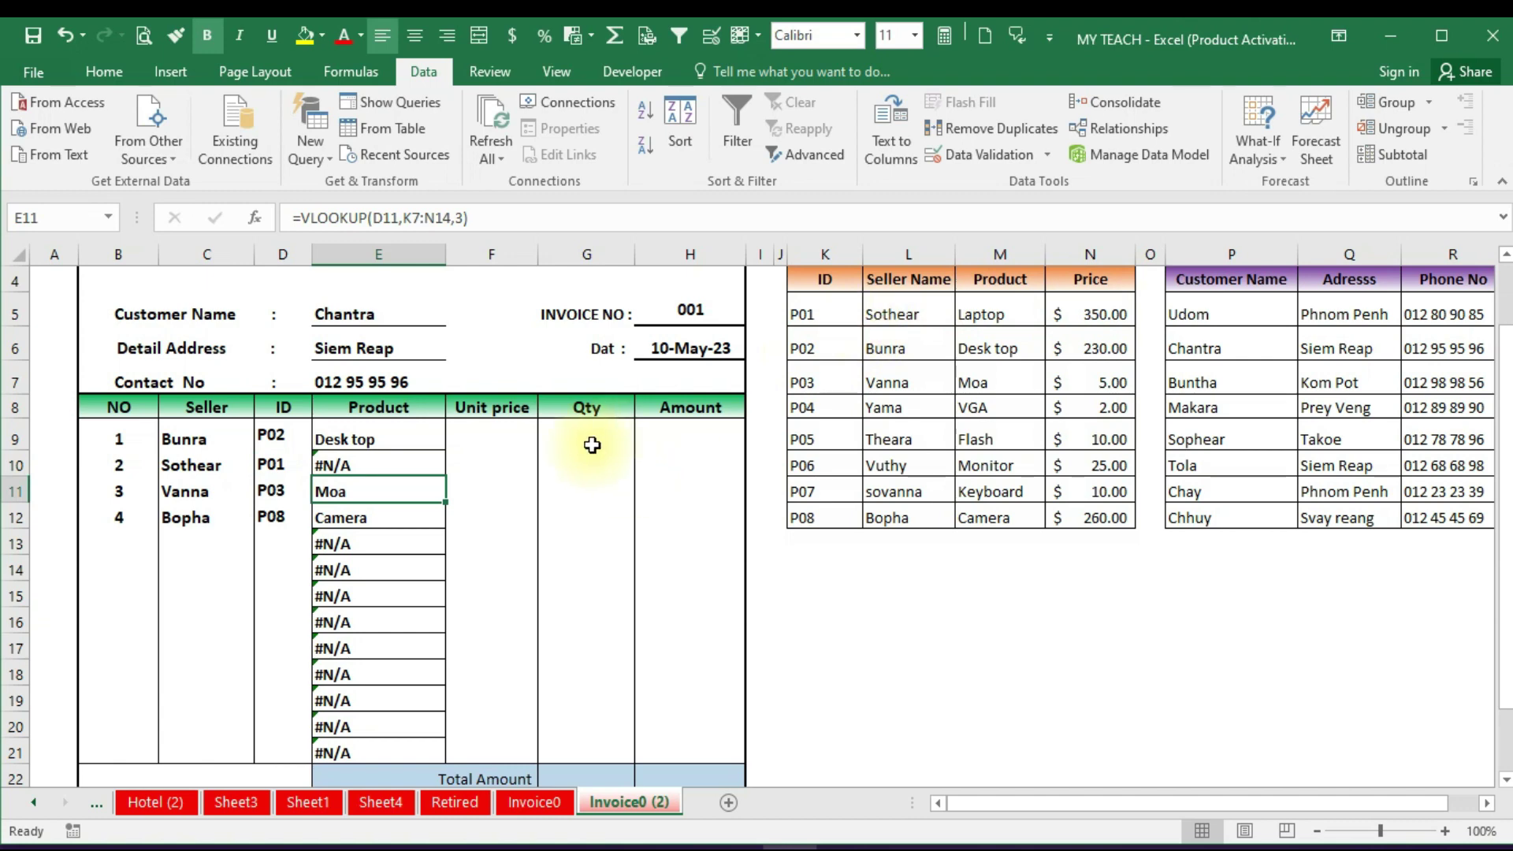
Inspect the E18 and E19 formulas to see their table range shifting row by row
{"action": "double_click", "coordinate": [354, 684]}
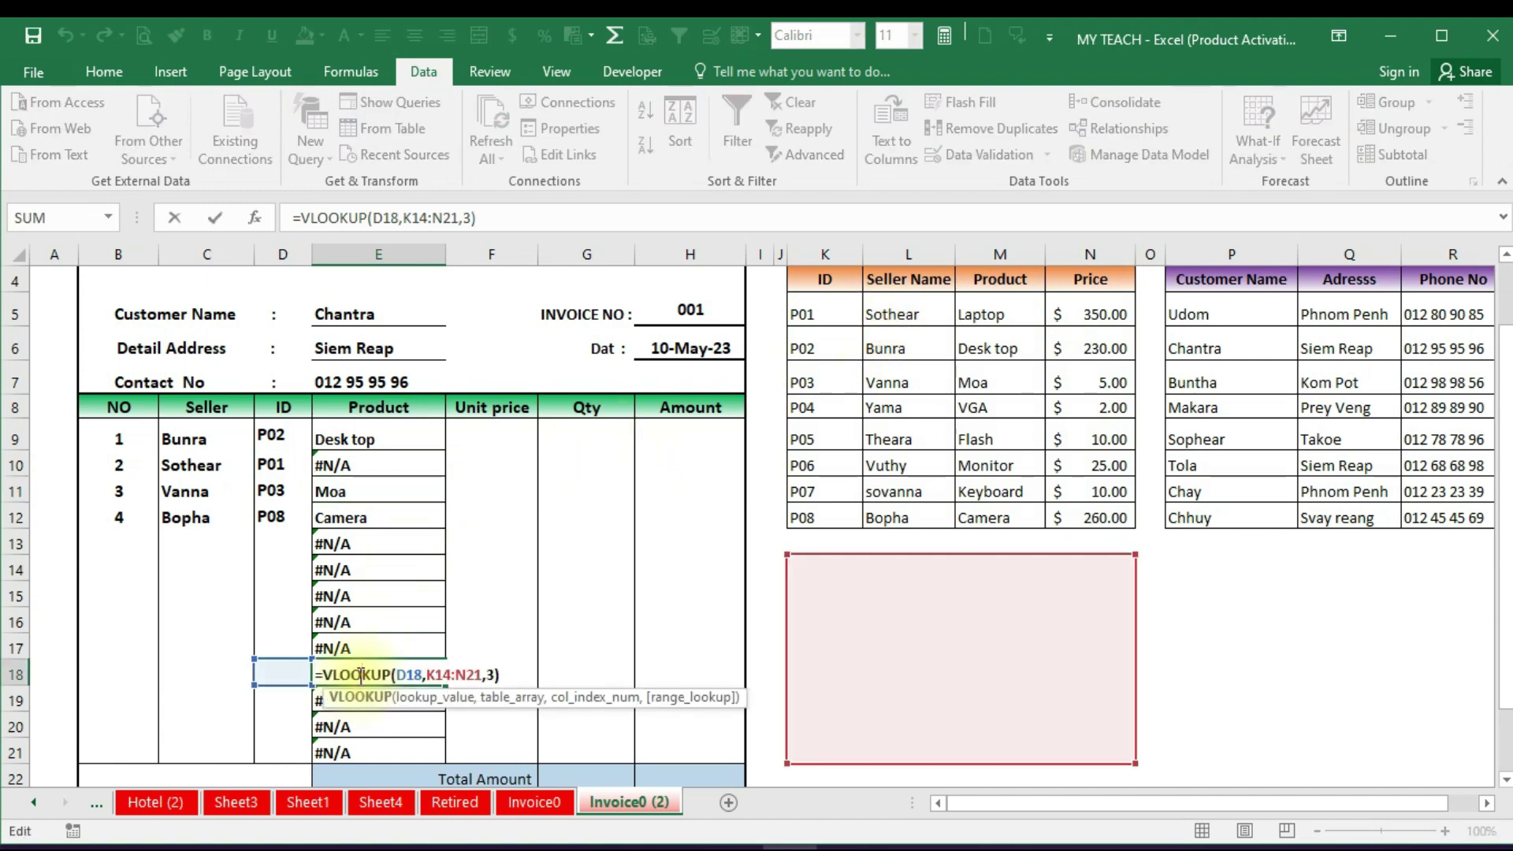
{"action": "left_click_drag", "start_coordinate": [850, 561], "coordinate": [853, 561]}
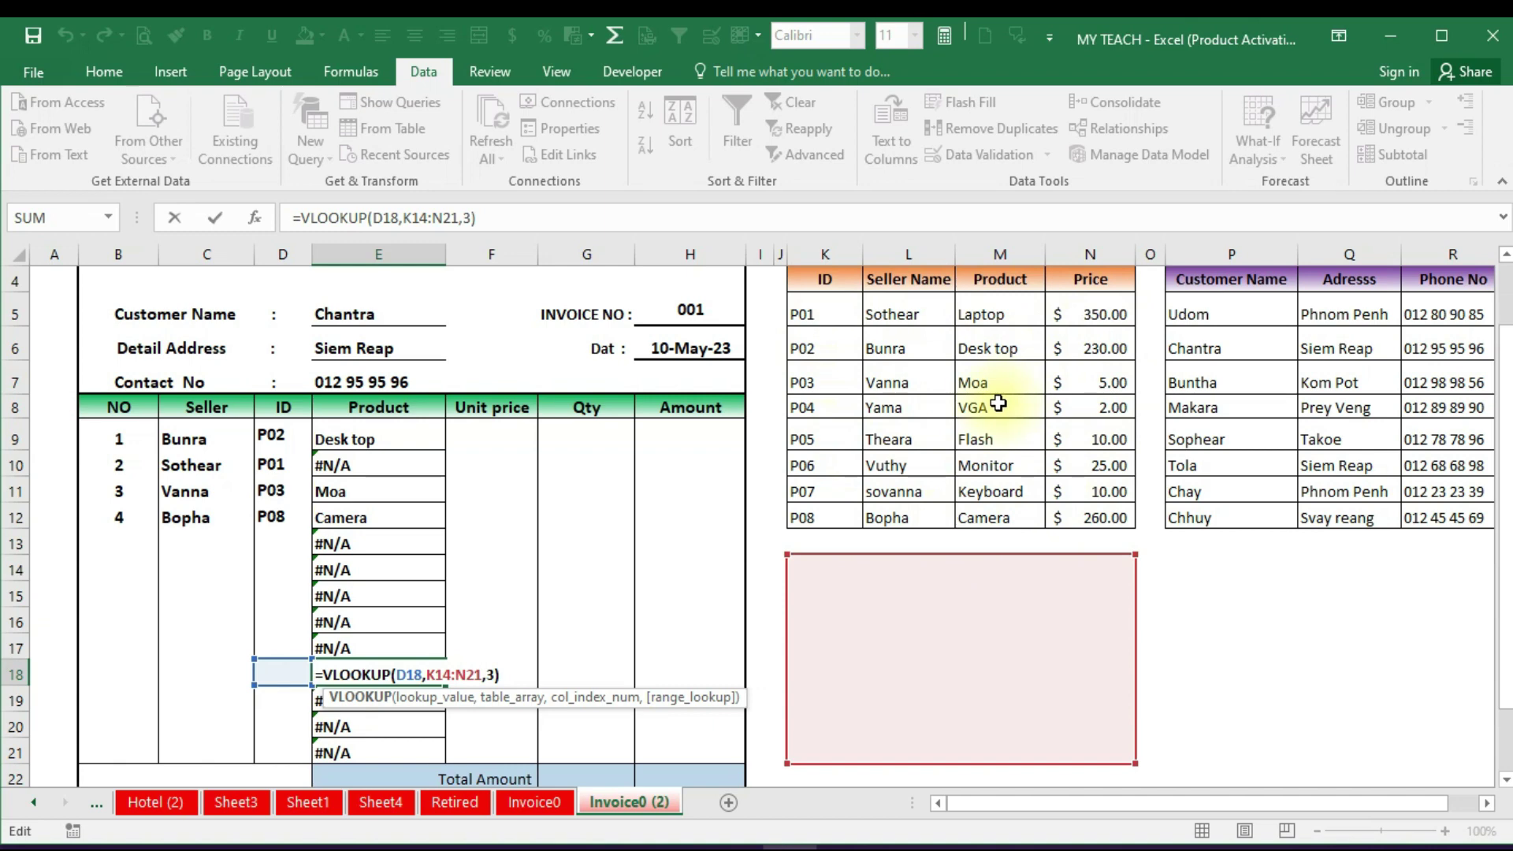
{"action": "key", "text": "Return"}
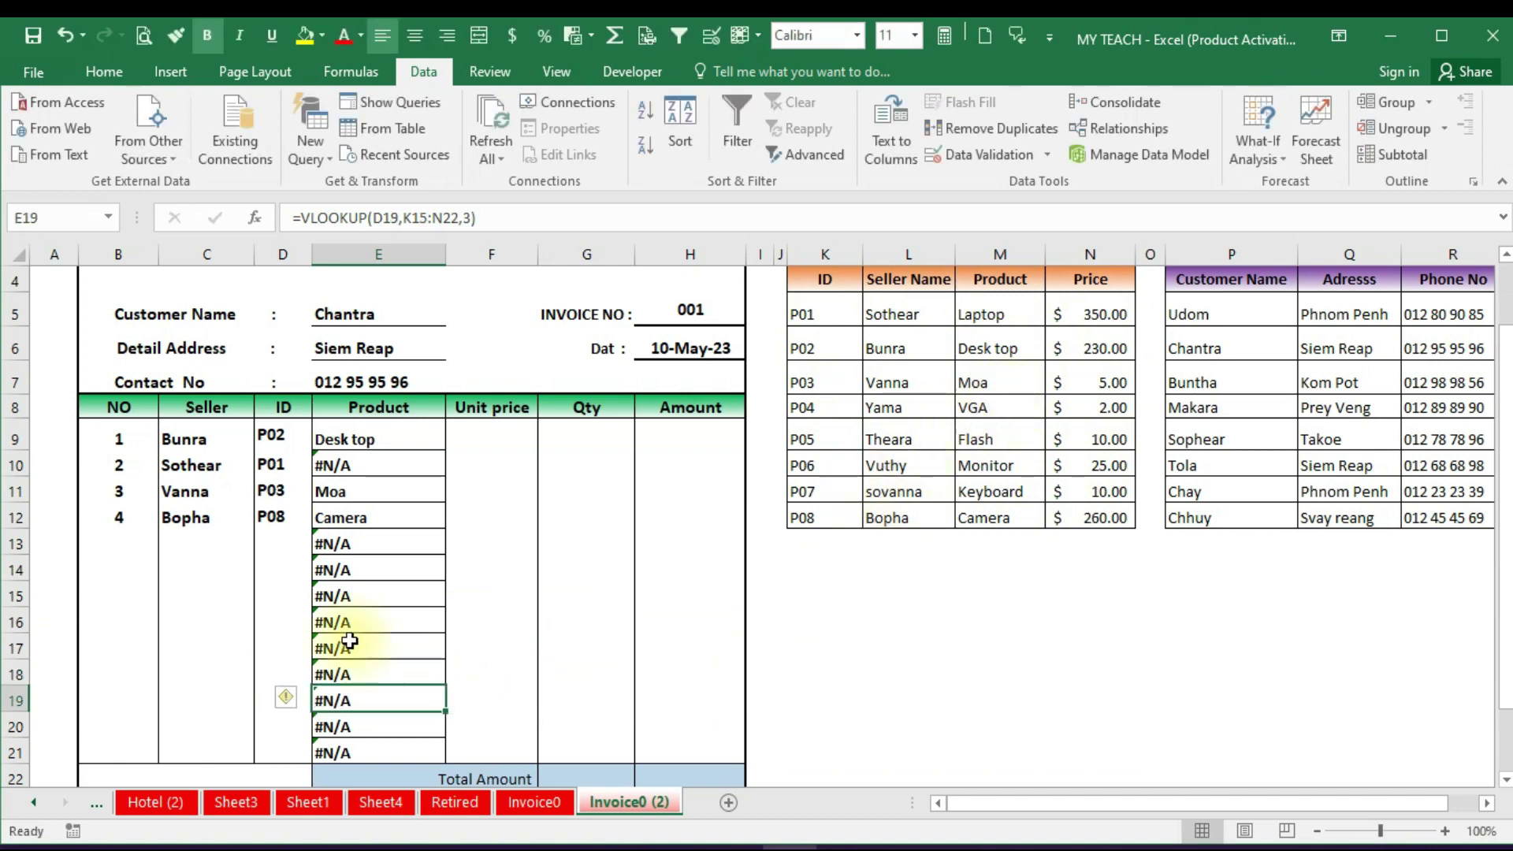
{"action": "double_click", "coordinate": [381, 698]}
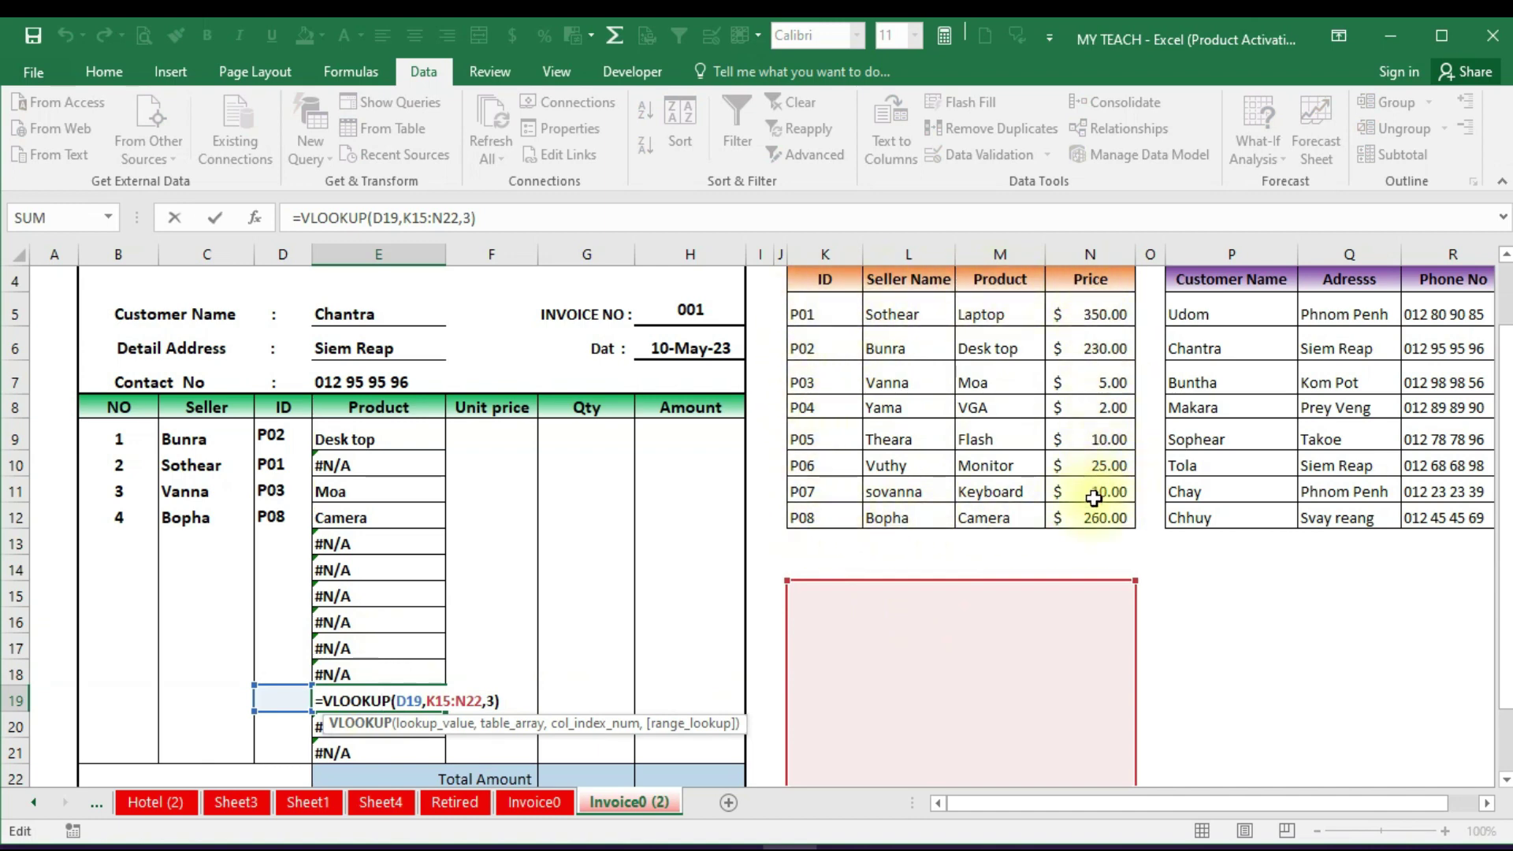
{"action": "key", "text": "Return"}
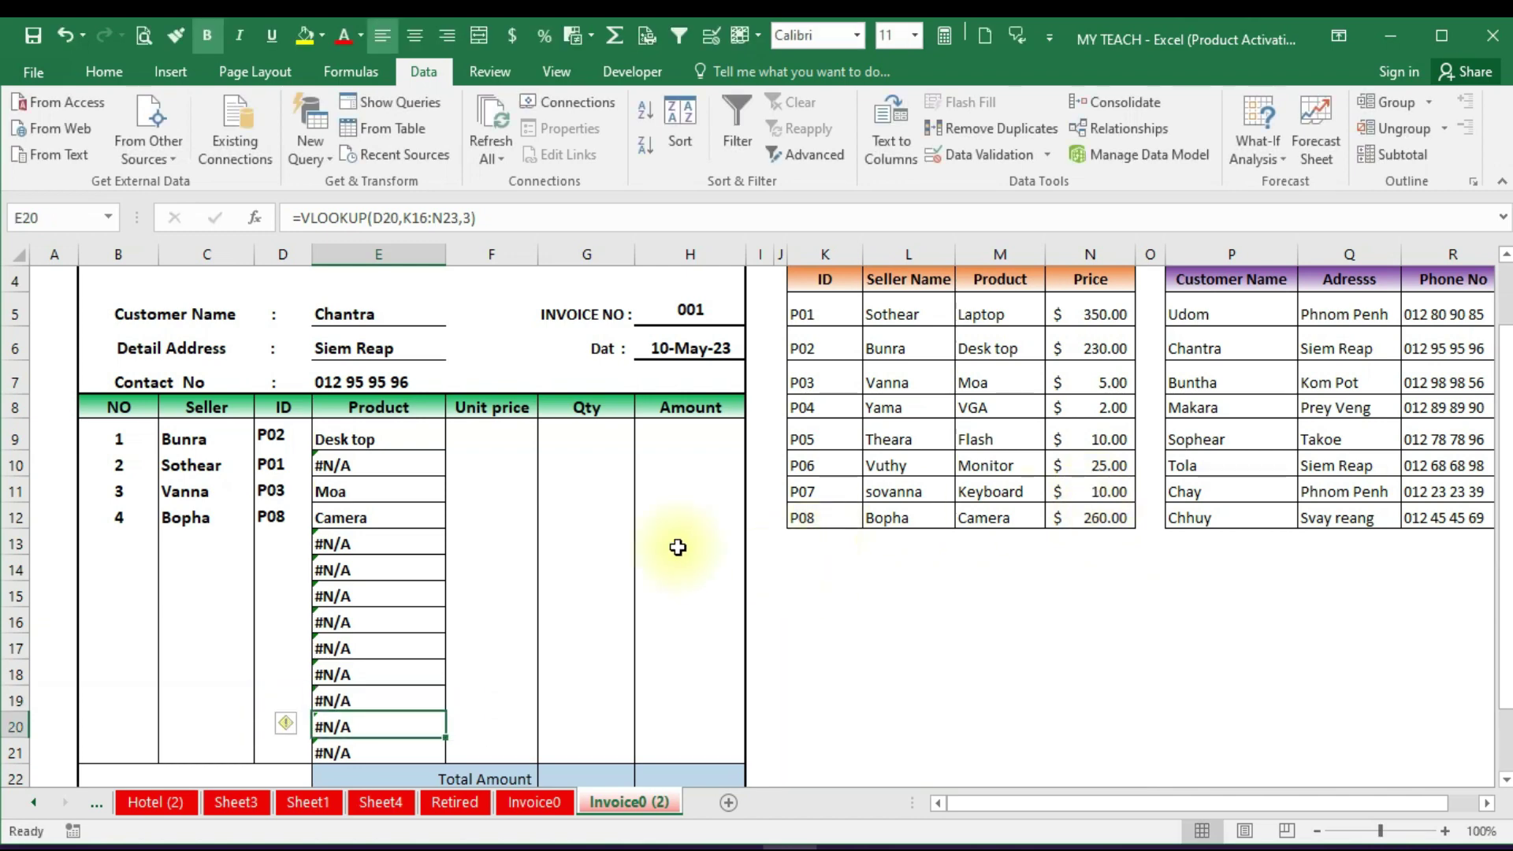
{"action": "left_click", "coordinate": [410, 432]}
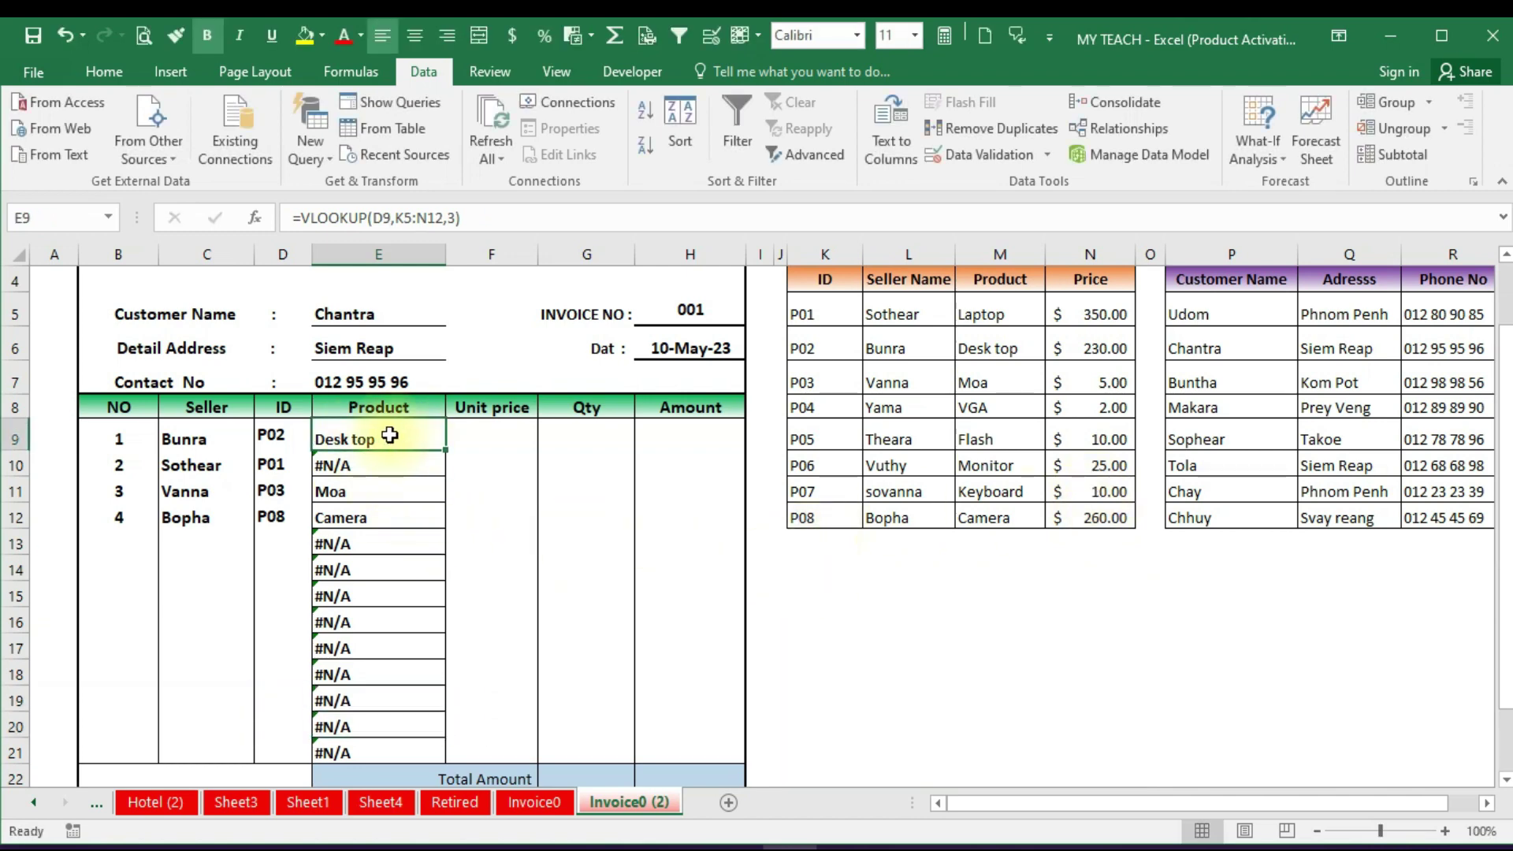
Change E9's table range to $K$5:$N$12 and refill it down to E21
{"action": "double_click", "coordinate": [392, 435]}
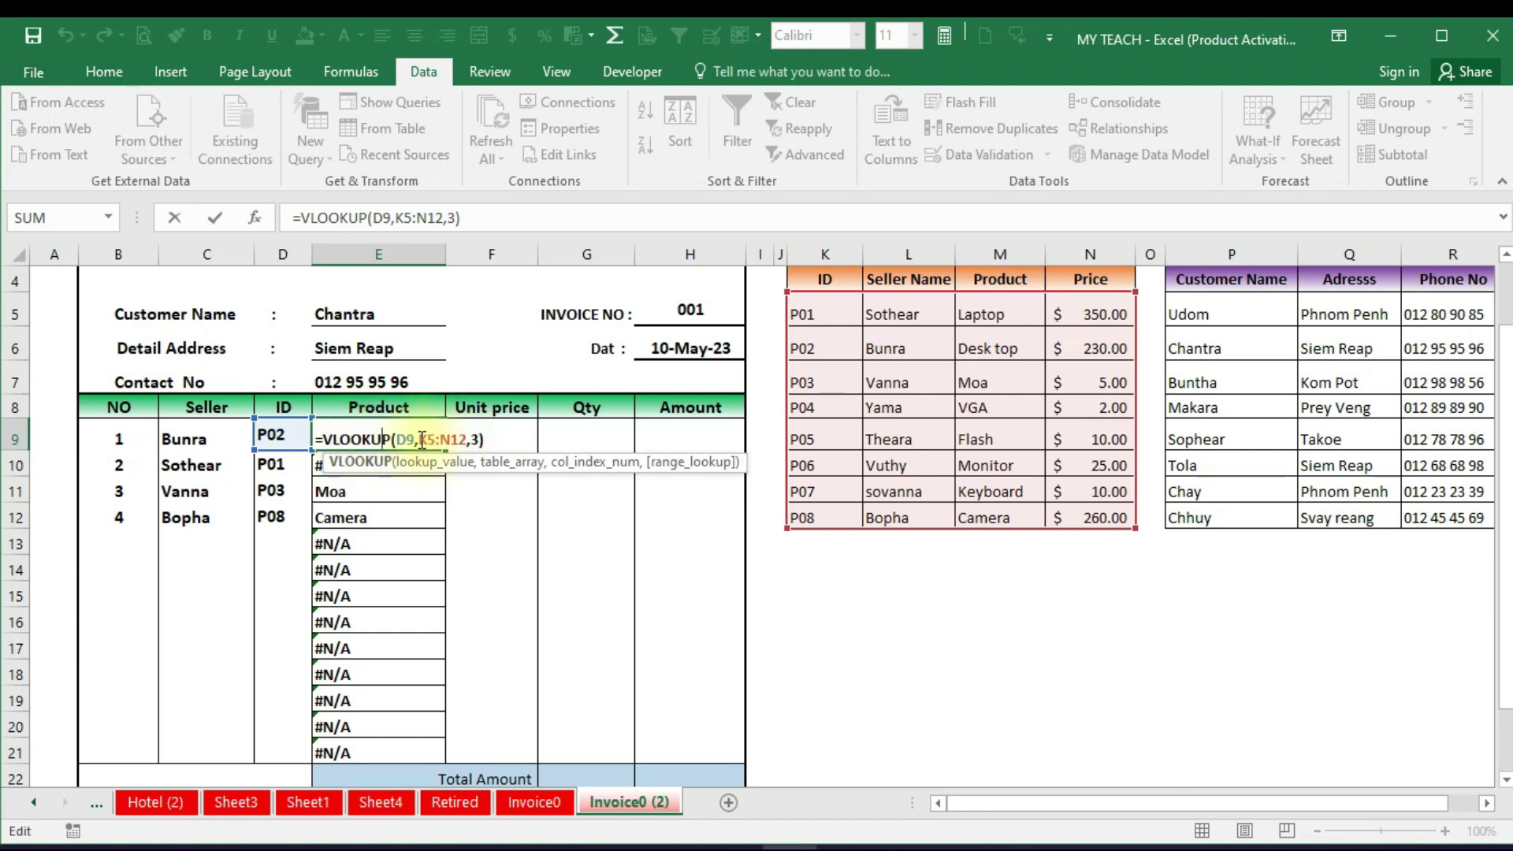
{"action": "left_click", "coordinate": [421, 439]}
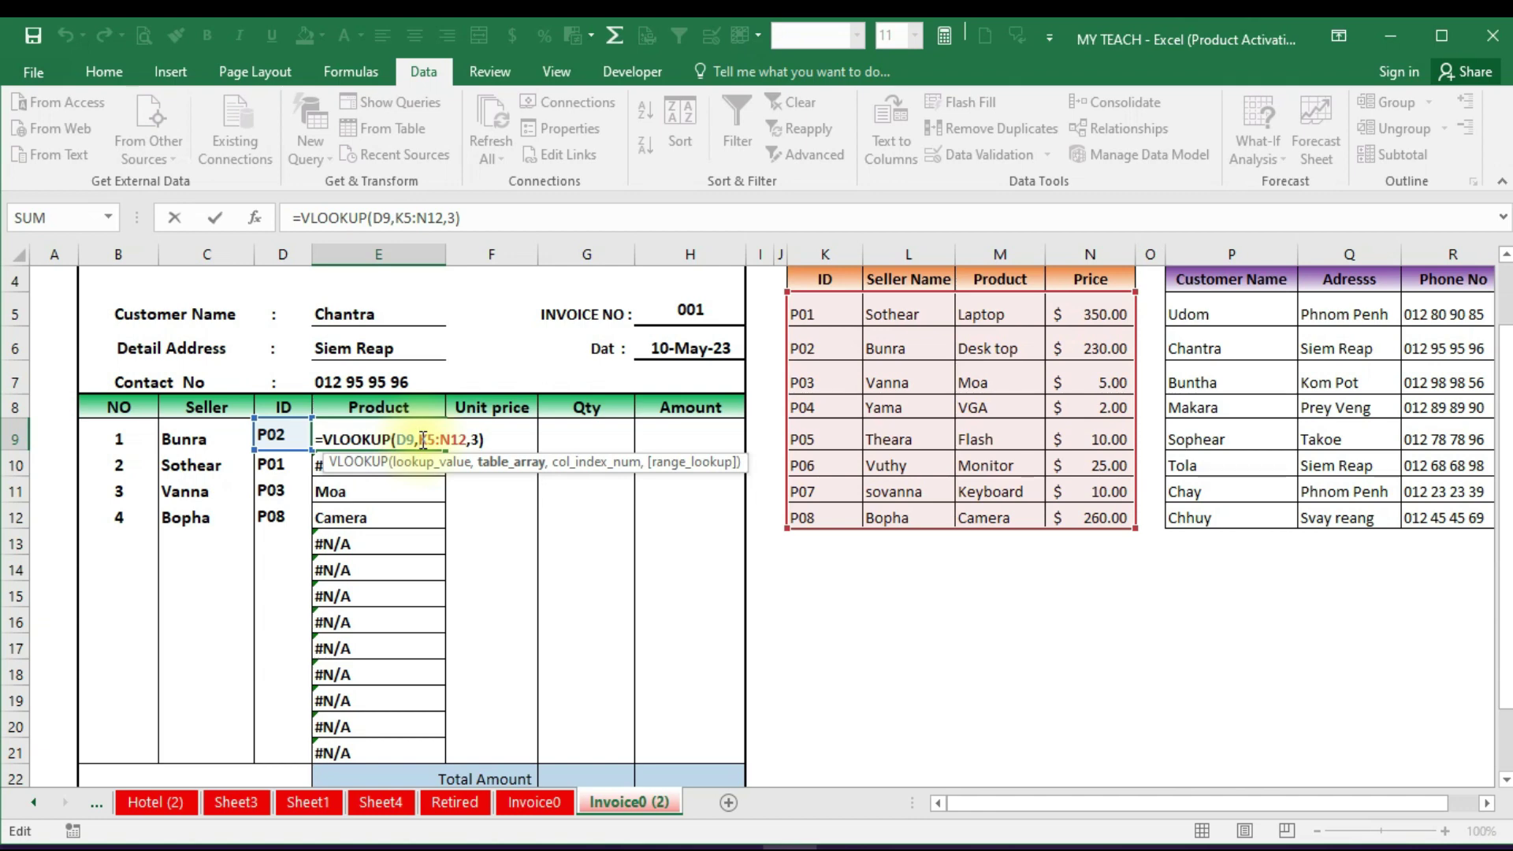
{"action": "type", "text": "$K"}
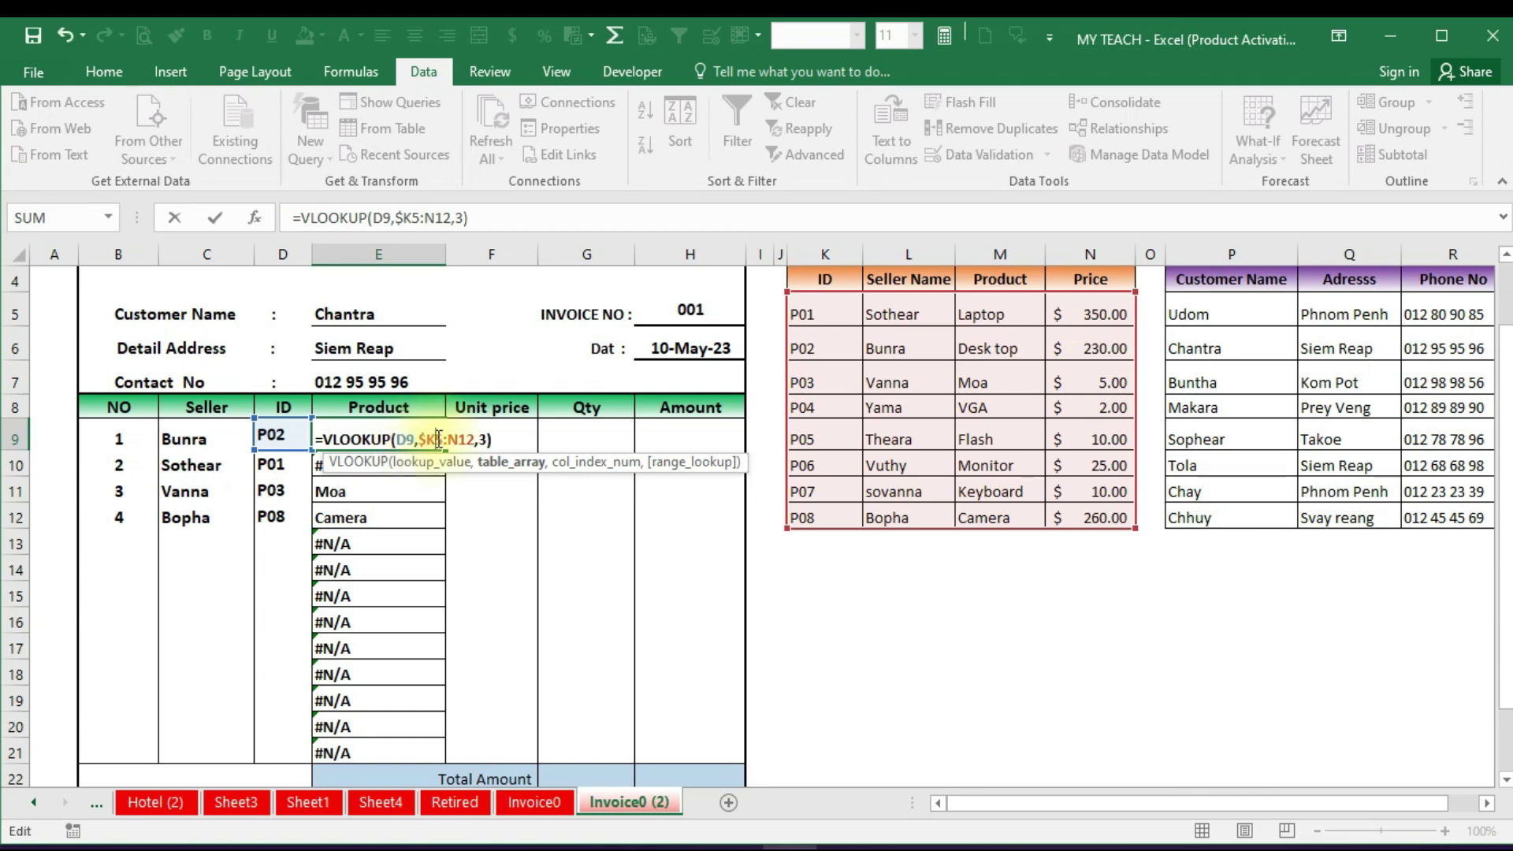
{"action": "type", "text": "$5:"}
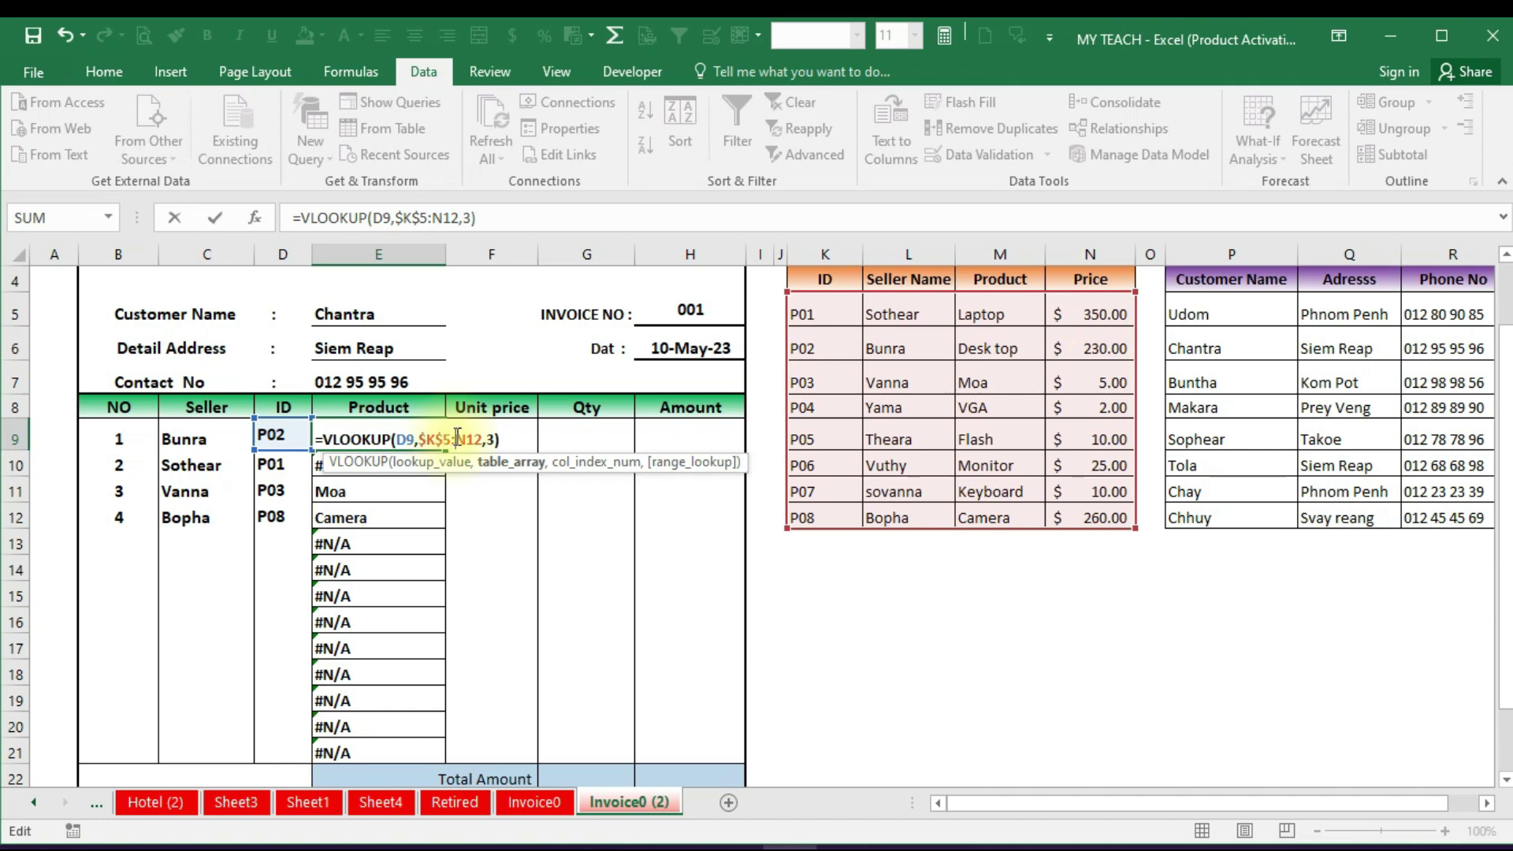
{"action": "type", "text": "$N"}
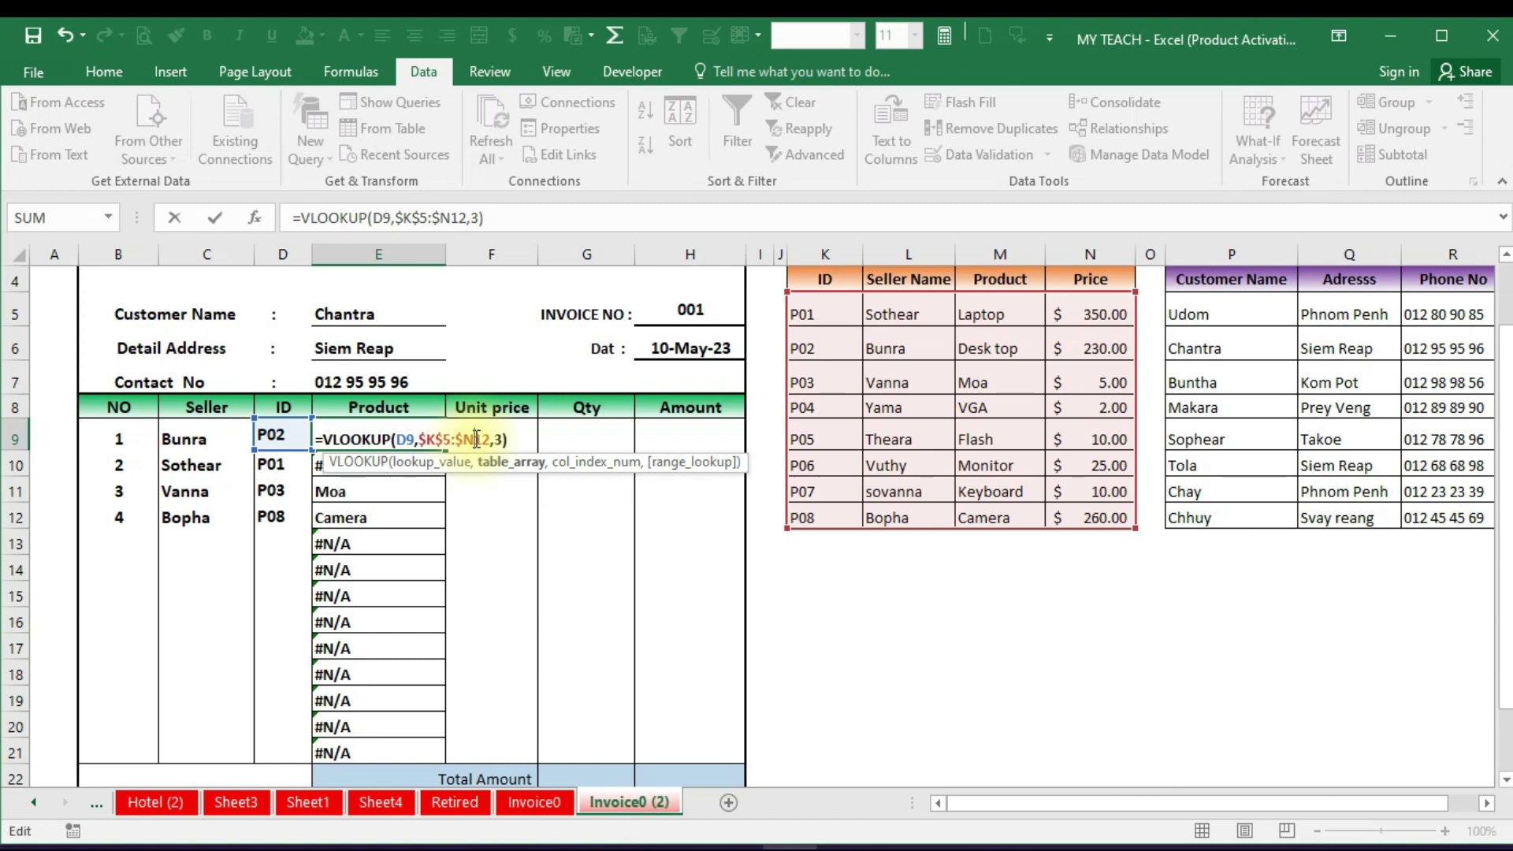
{"action": "type", "text": "$"}
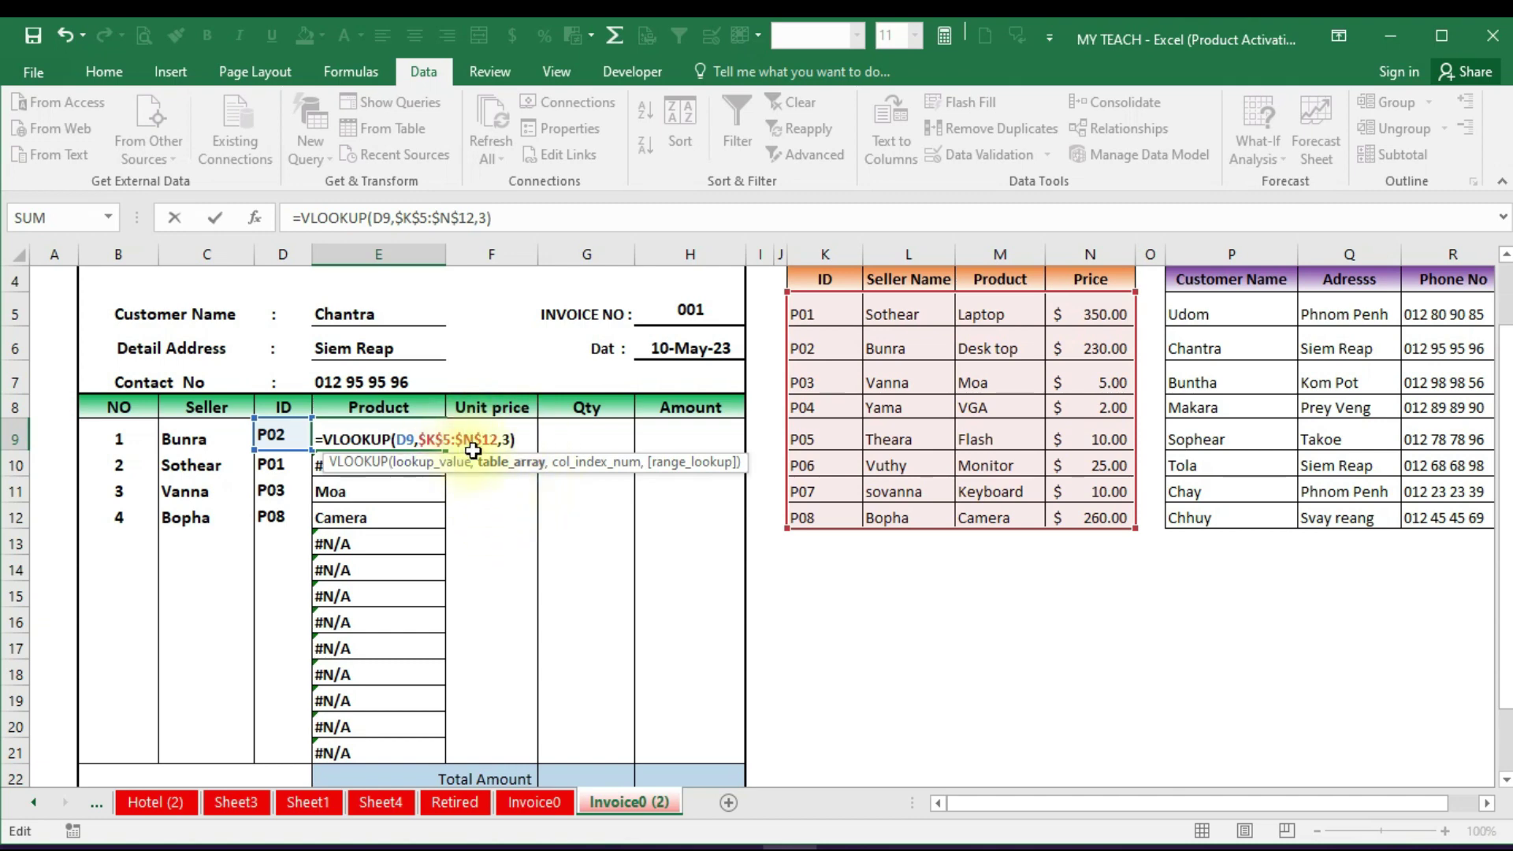
{"action": "key", "text": "Return"}
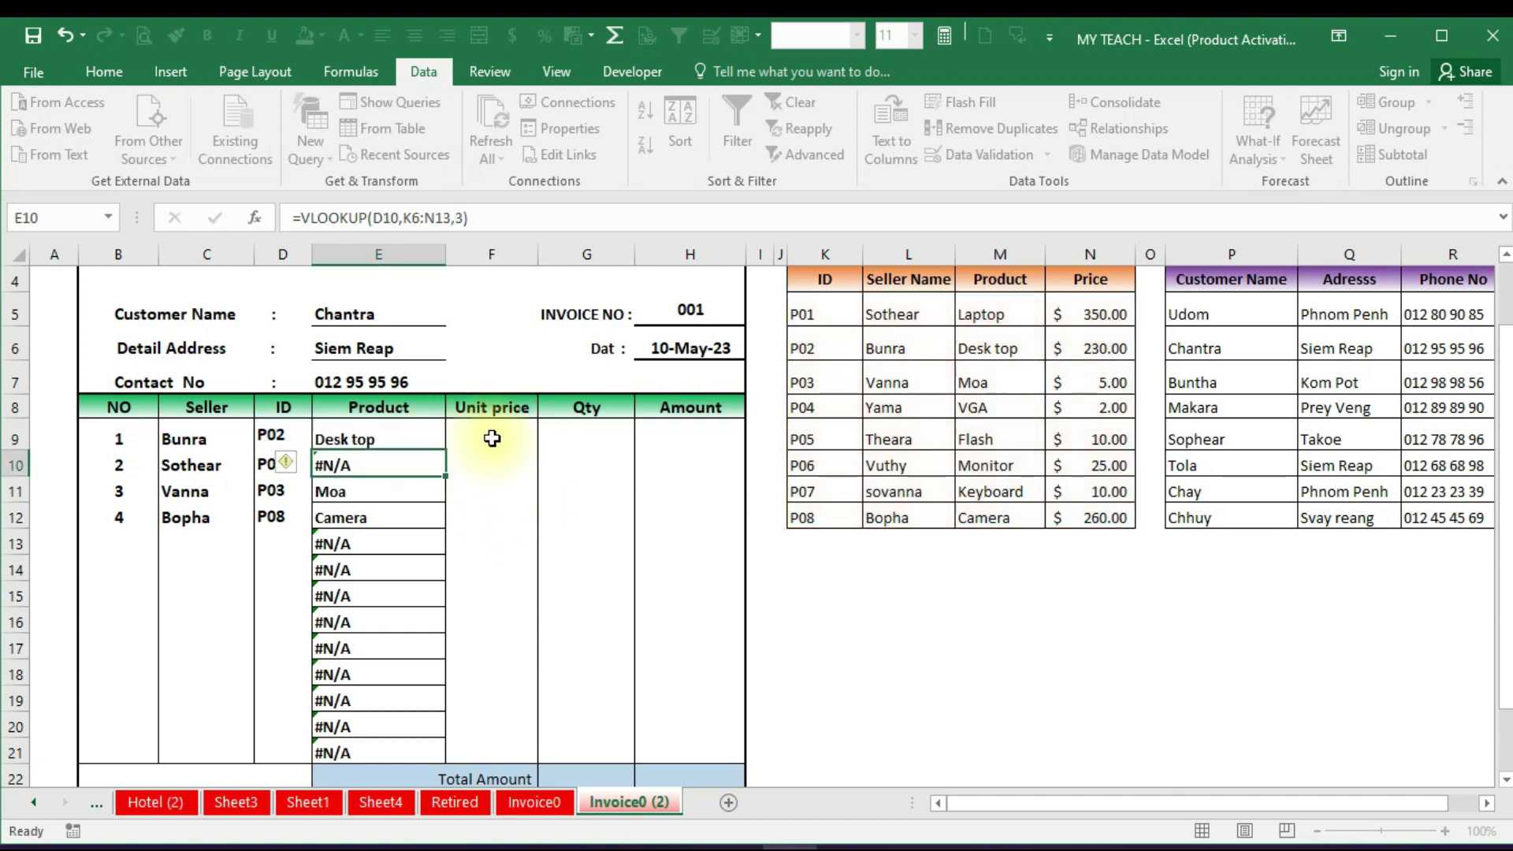
{"action": "left_click", "coordinate": [409, 434]}
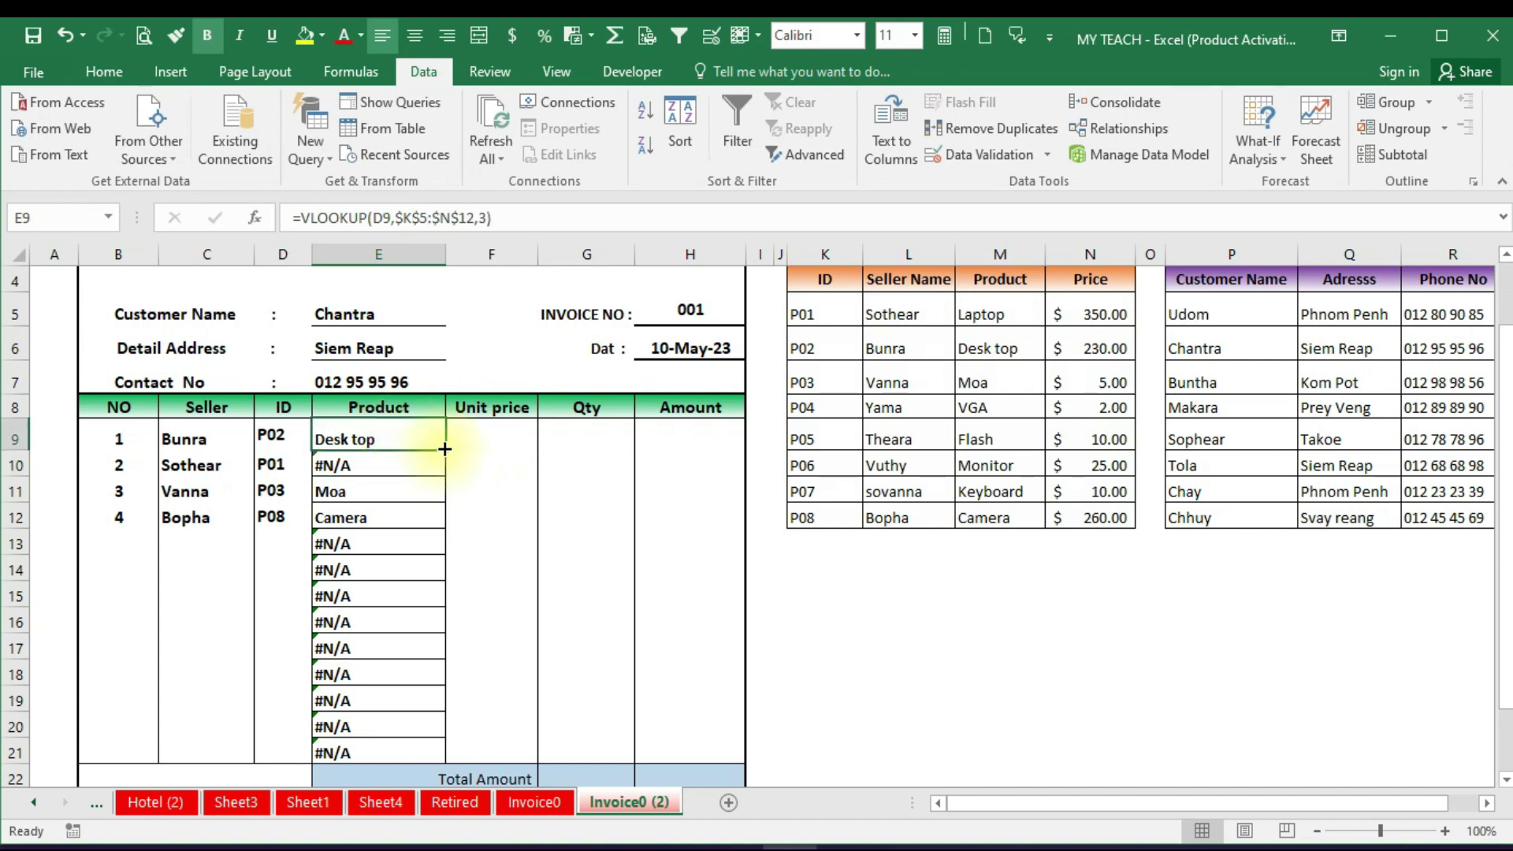
{"action": "left_click_drag", "start_coordinate": [446, 449], "coordinate": [445, 755]}
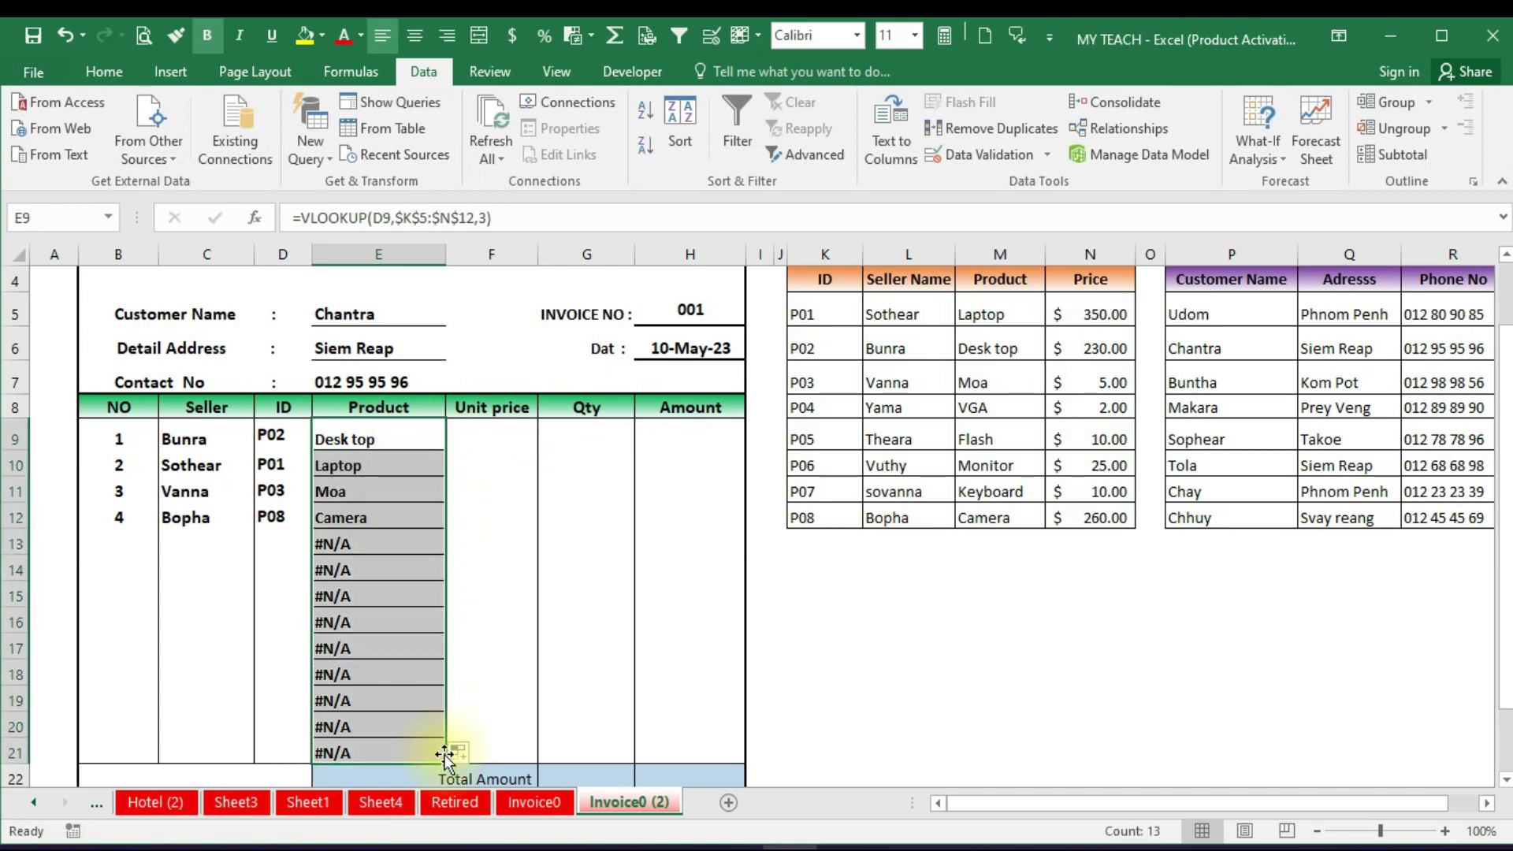
{"action": "left_click", "coordinate": [340, 438]}
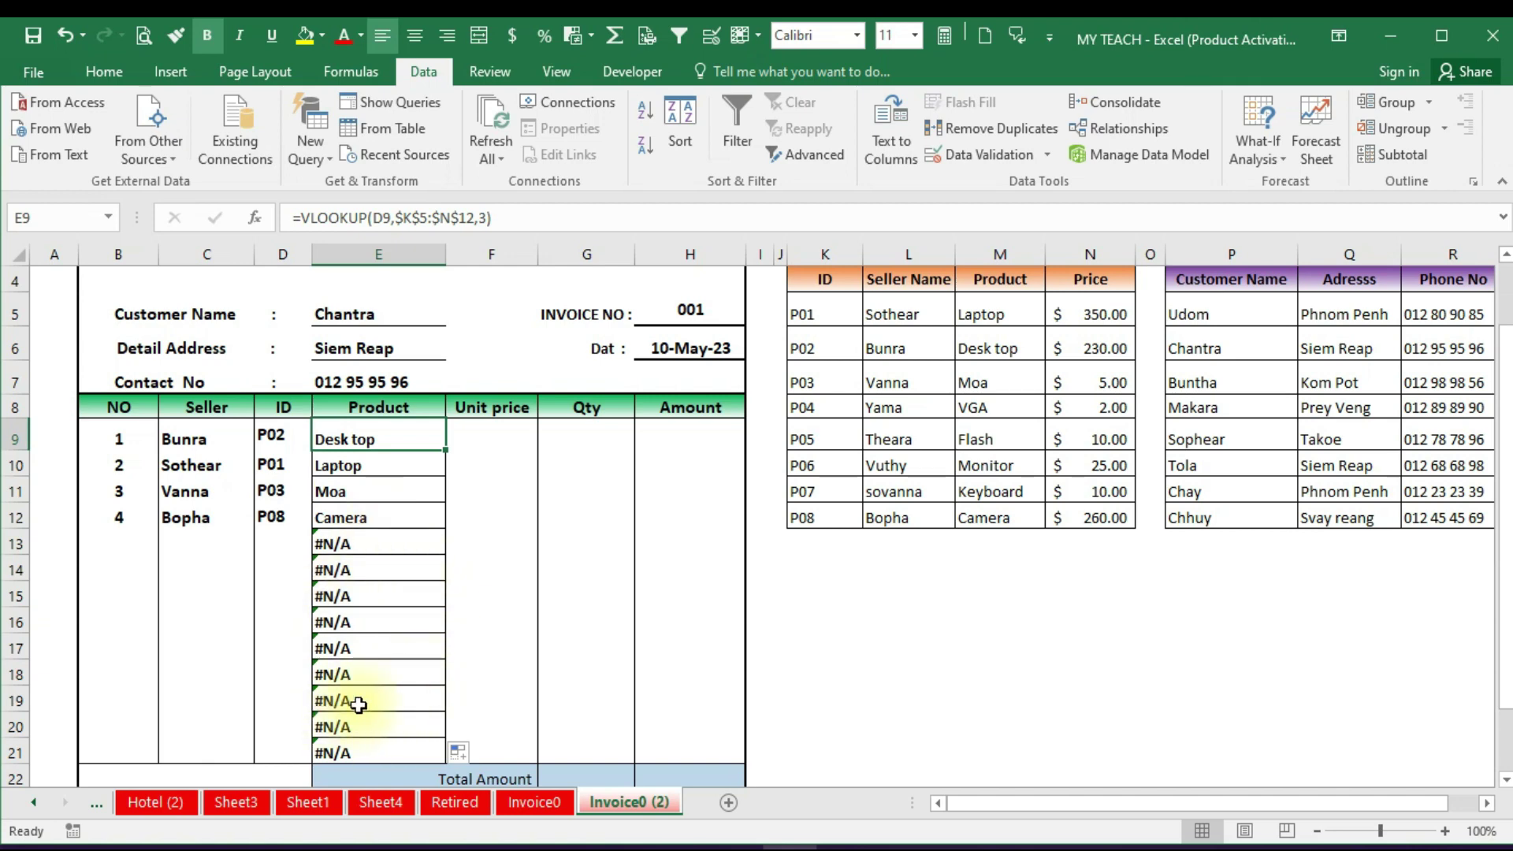
Verify the copied formulas in E19 and E15 keep the locked $K$5:$N$12 range
{"action": "double_click", "coordinate": [359, 704]}
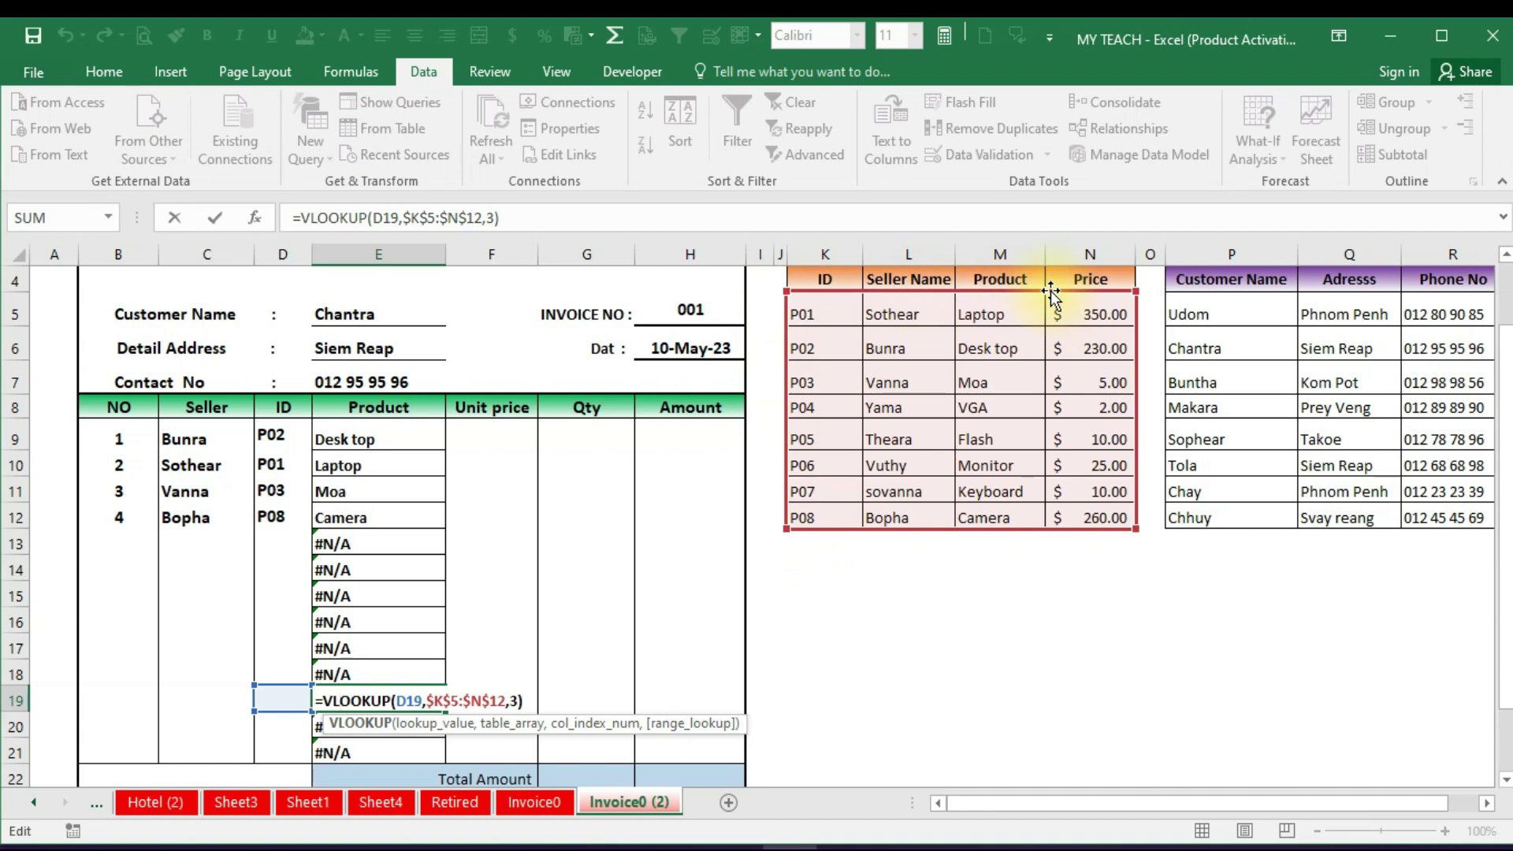
{"action": "key", "text": "Return"}
{"action": "double_click", "coordinate": [371, 591]}
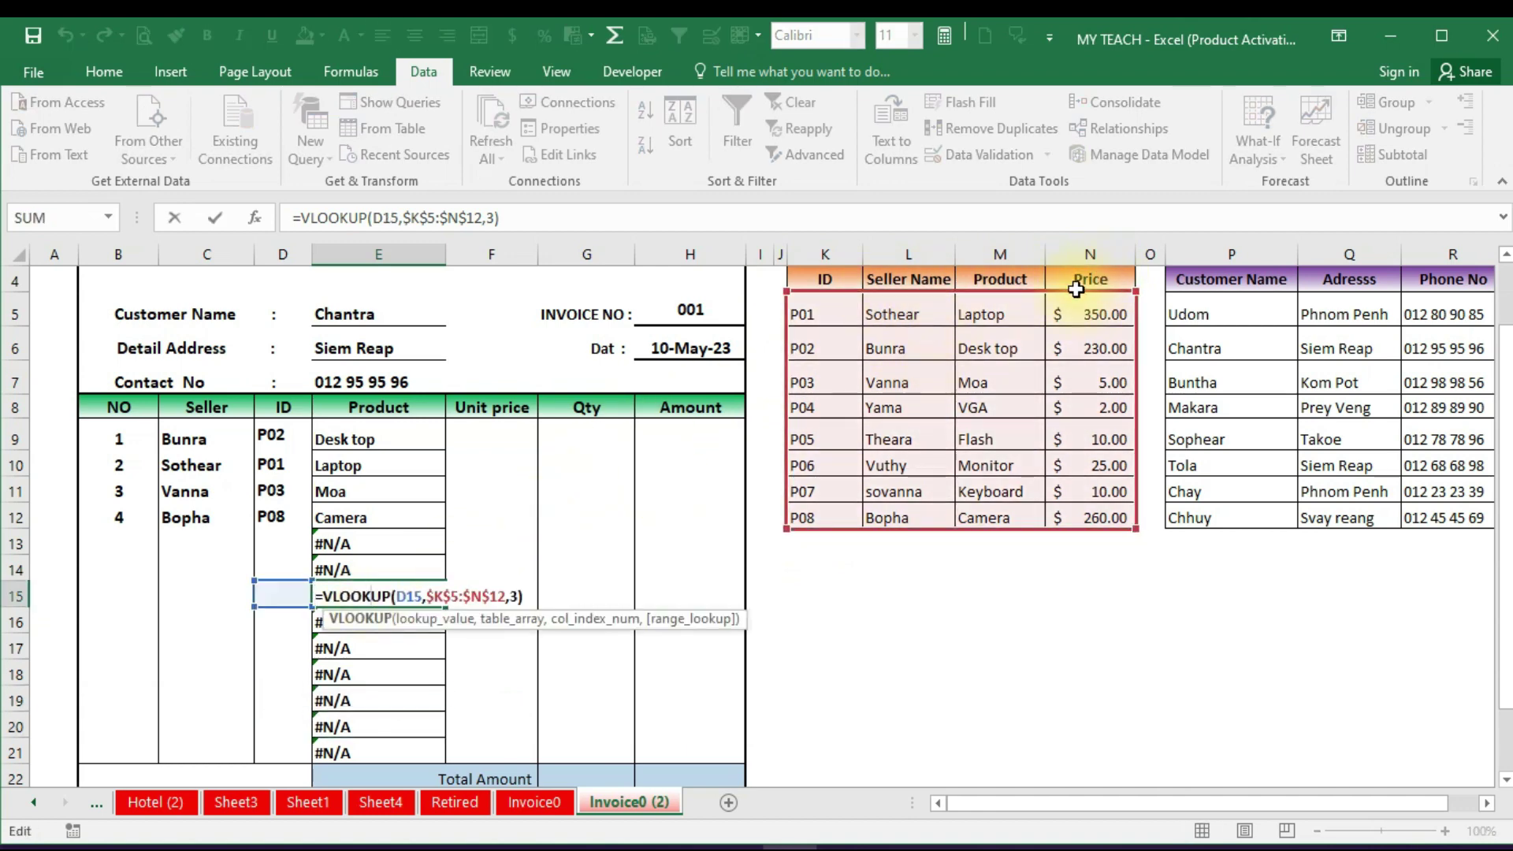
{"action": "key", "text": "Return"}
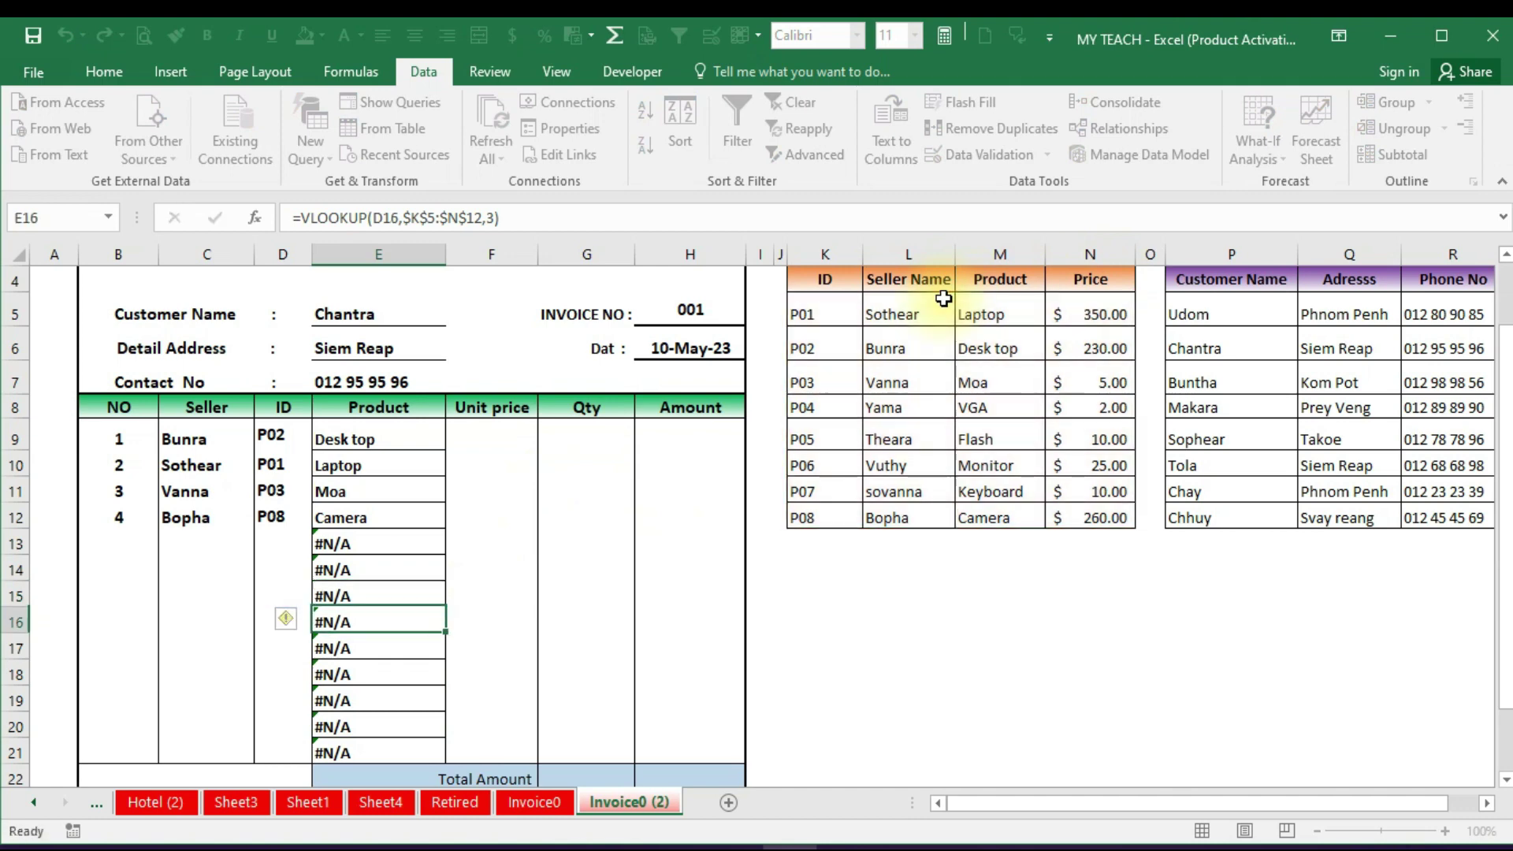
{"action": "left_click", "coordinate": [354, 538]}
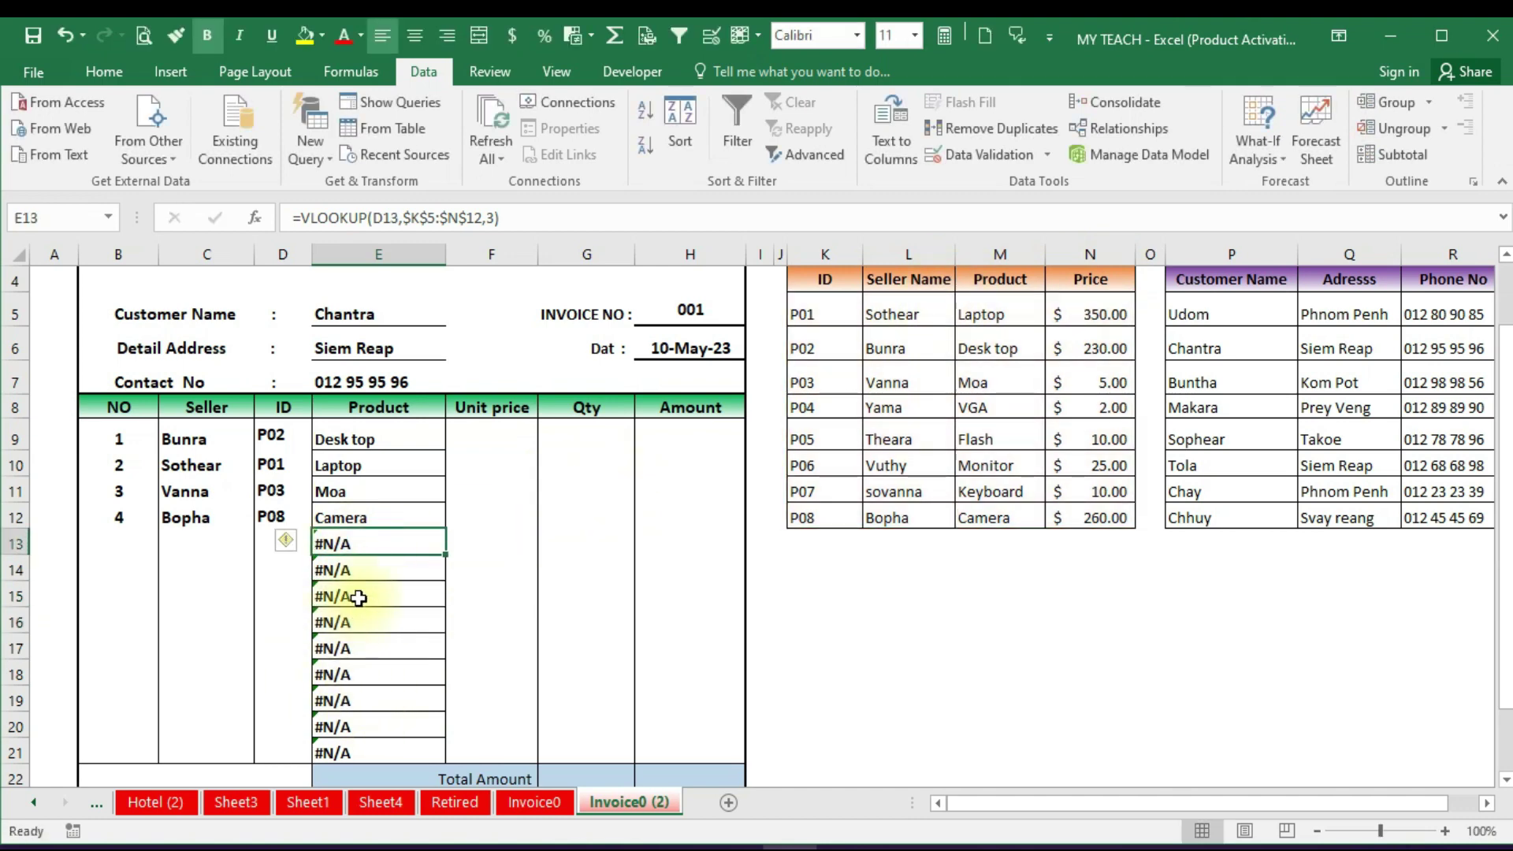
Wrap E9's VLOOKUP in IFERROR(...,"") so missing IDs give a blank
{"action": "left_click", "coordinate": [362, 439]}
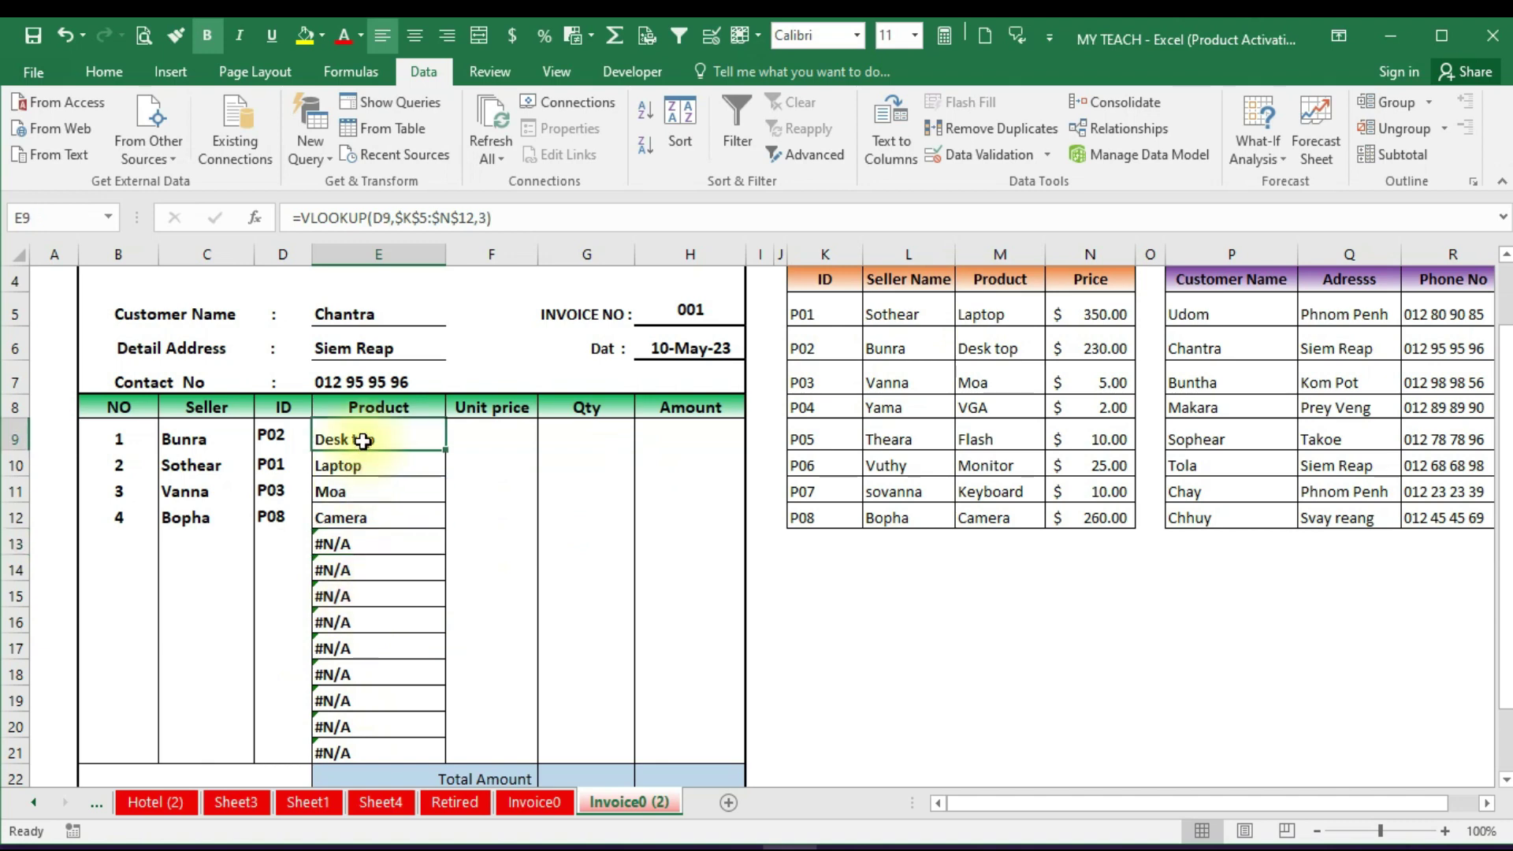
{"action": "double_click", "coordinate": [364, 439]}
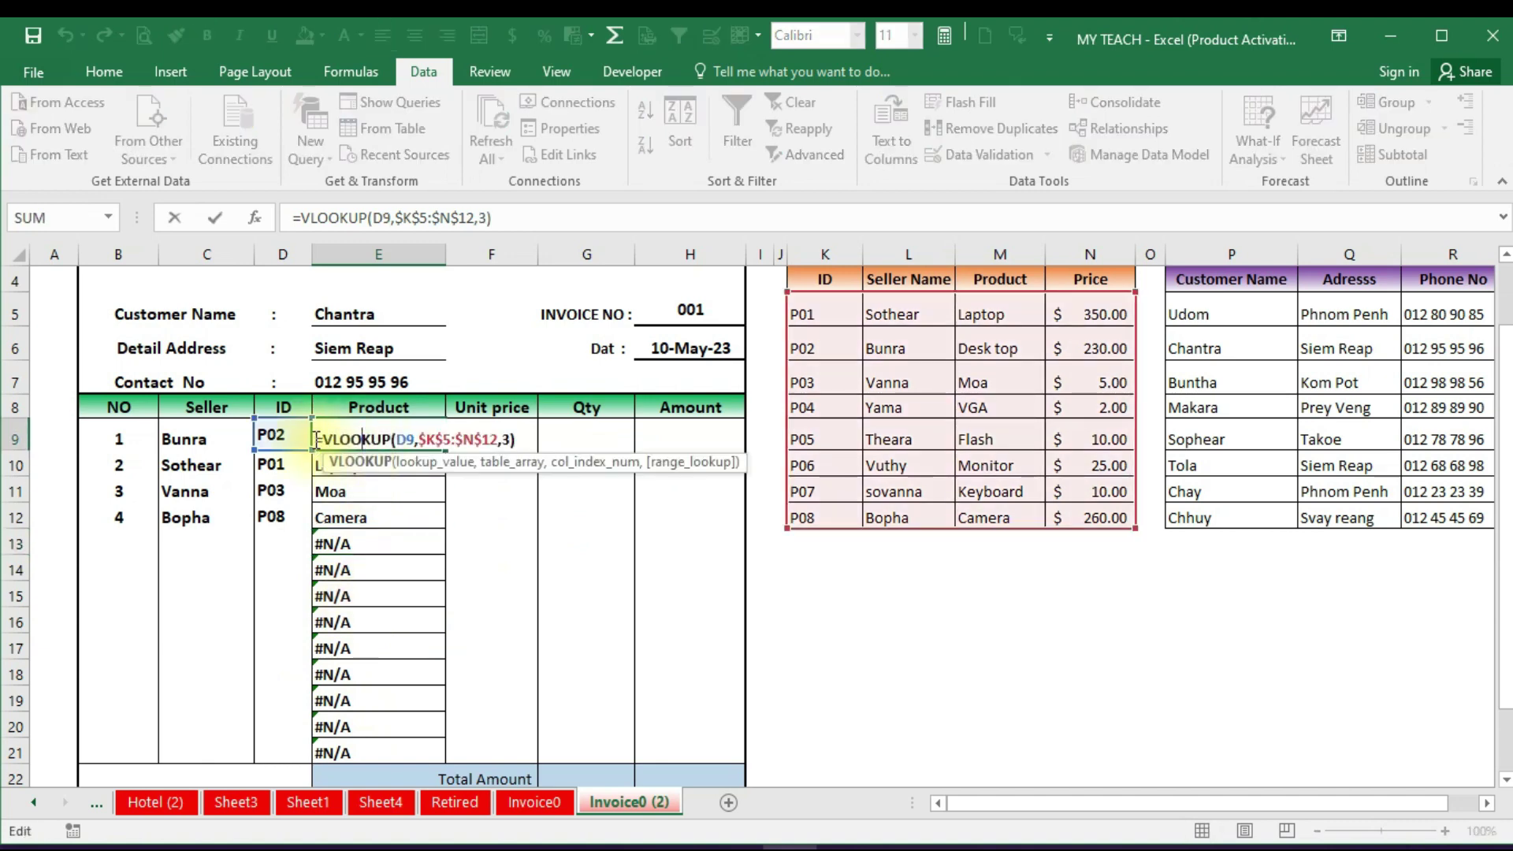
{"action": "left_click", "coordinate": [325, 439]}
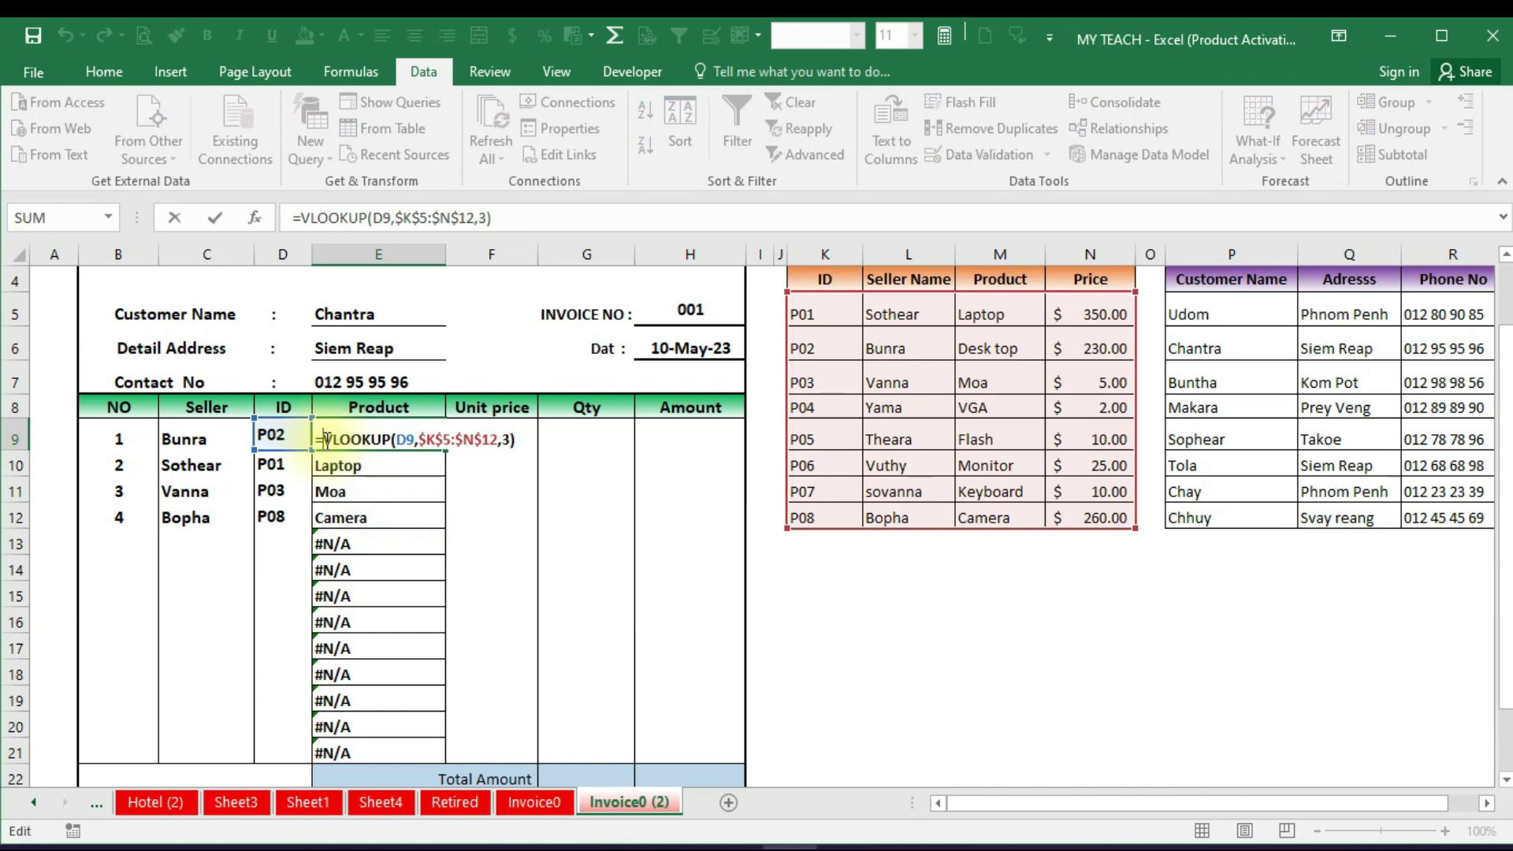
{"action": "type", "text": "if"}
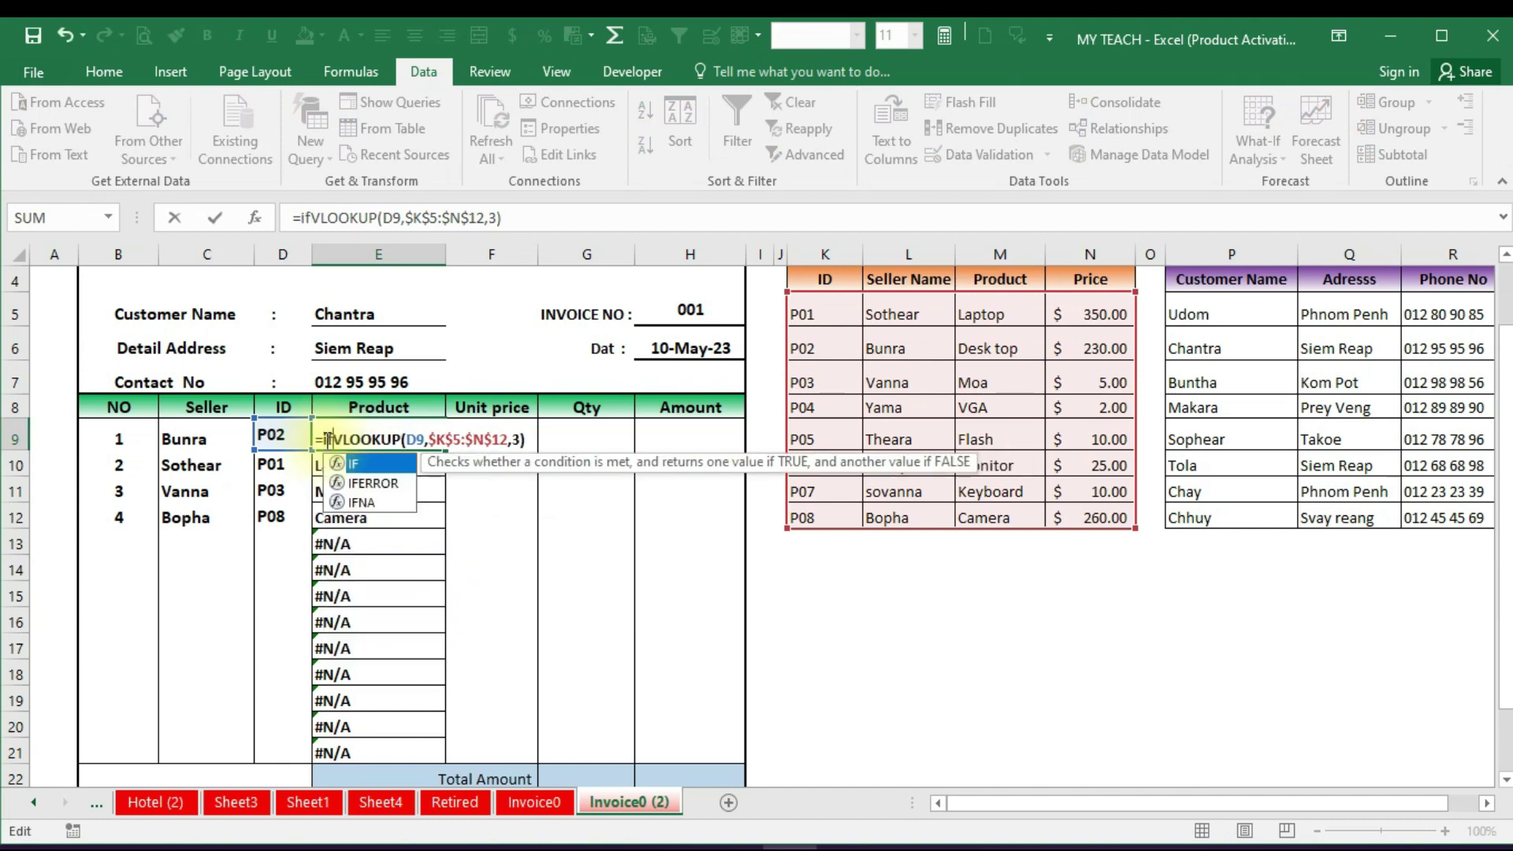
{"action": "type", "text": "err"}
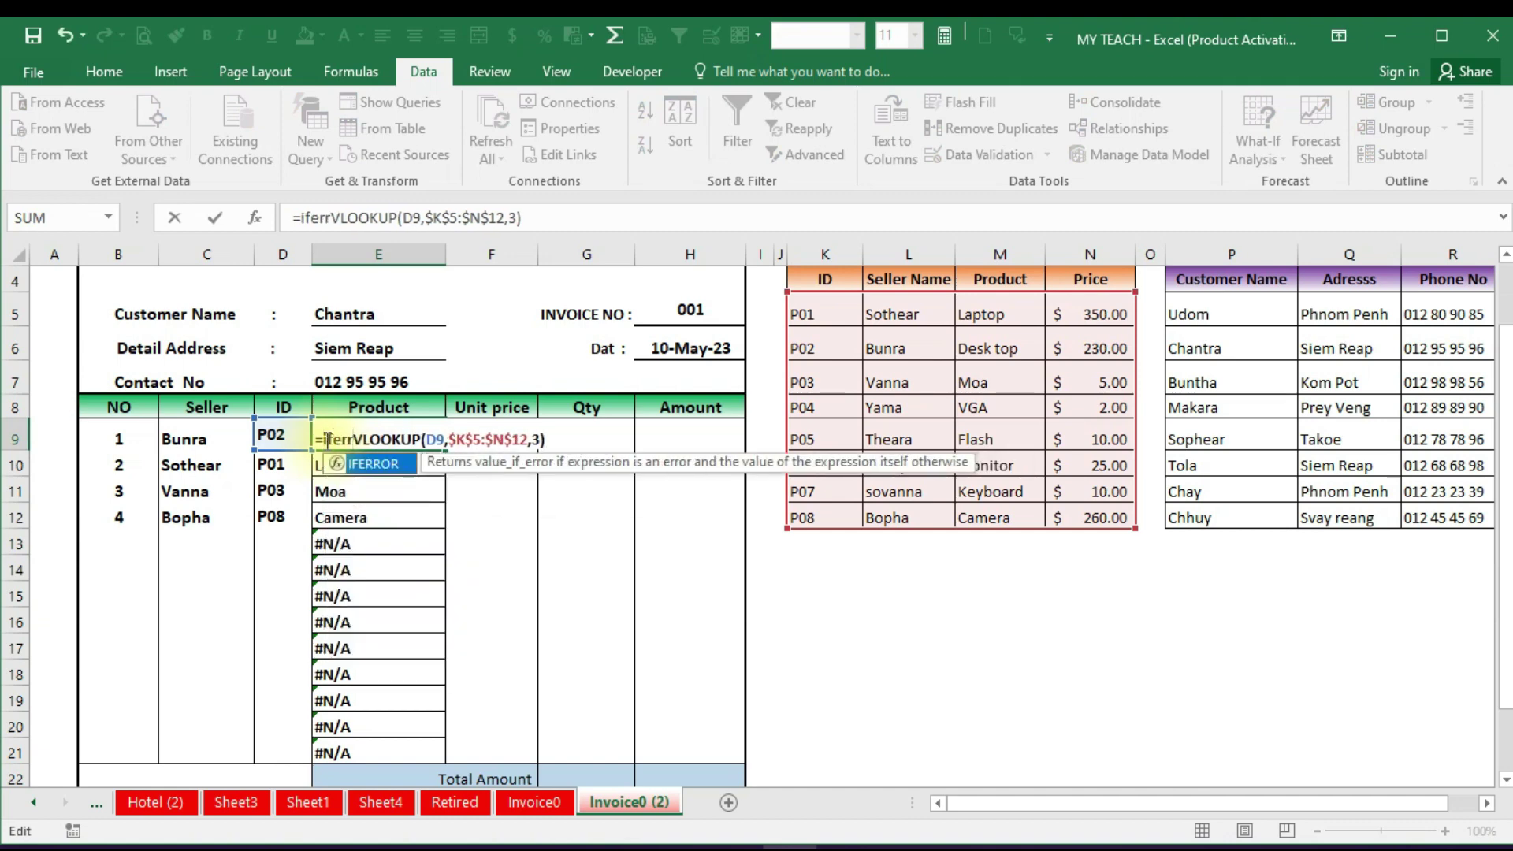
{"action": "type", "text": "or"}
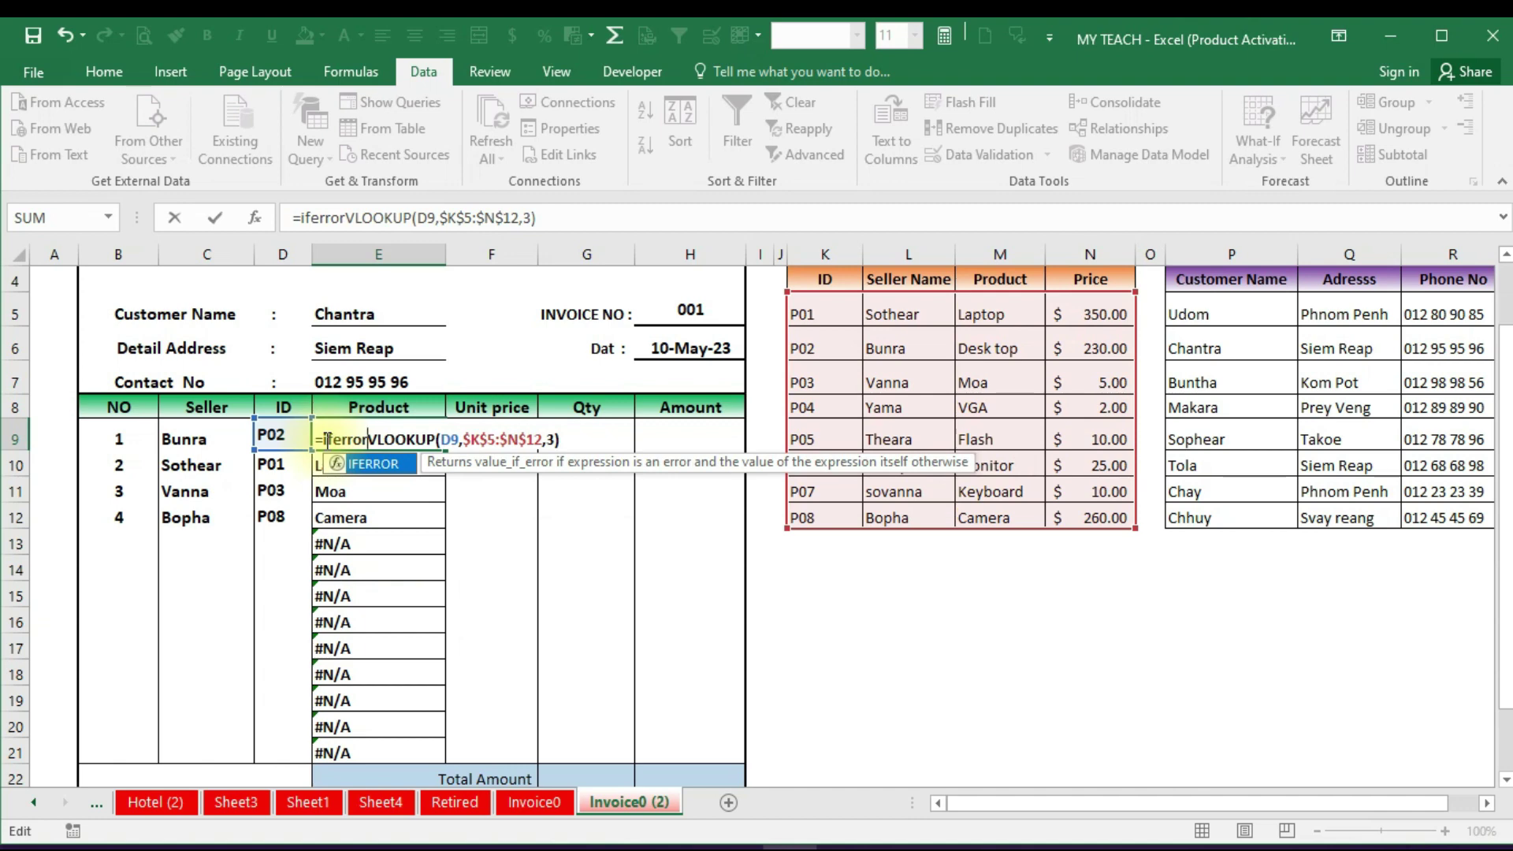
{"action": "type", "text": "("}
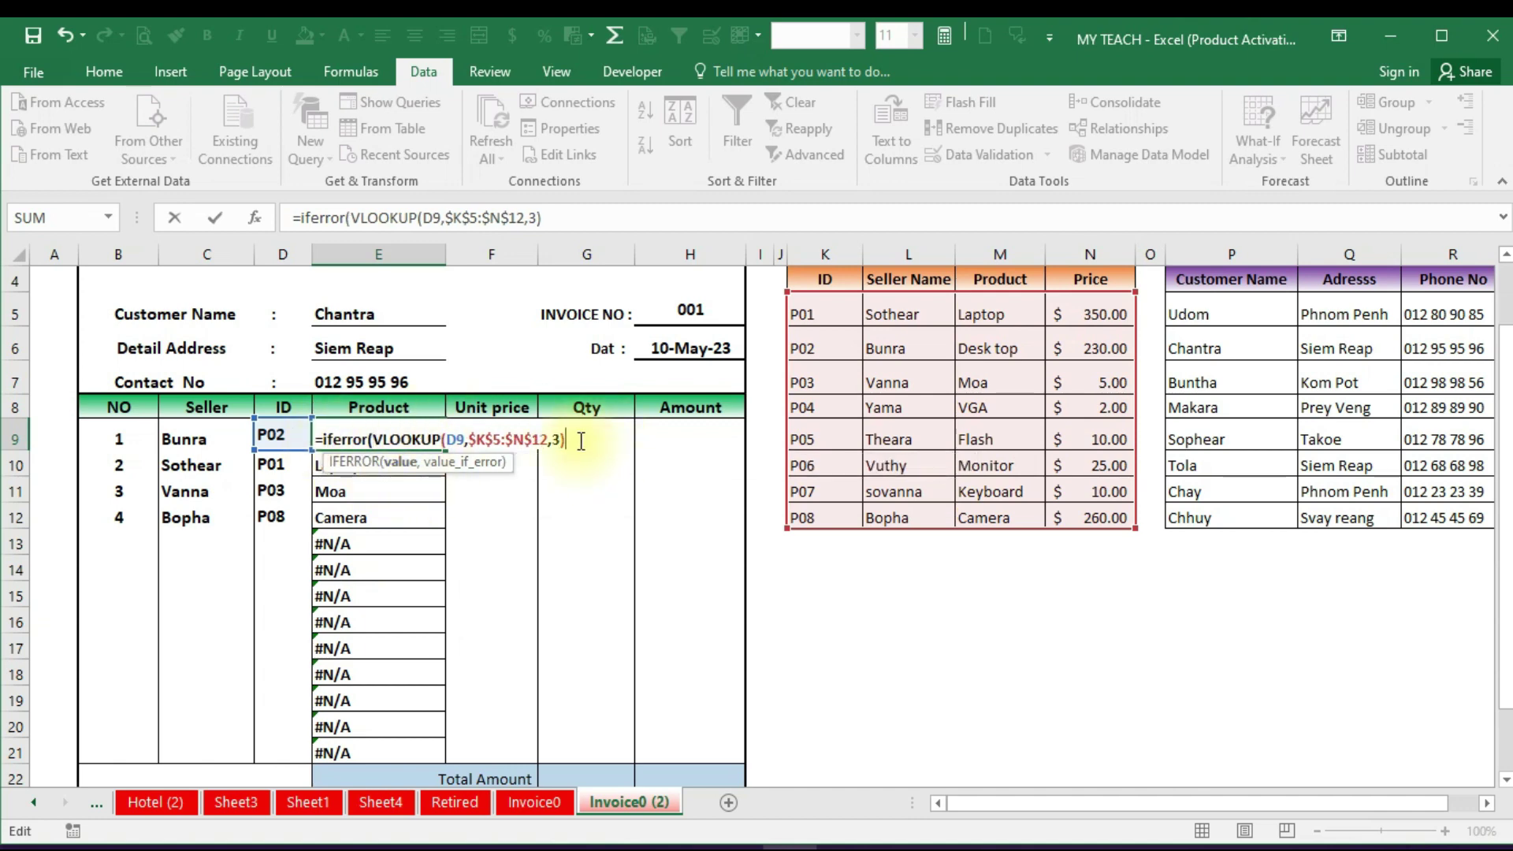
{"action": "type", "text": ","}
{"action": "key", "text": "Return"}
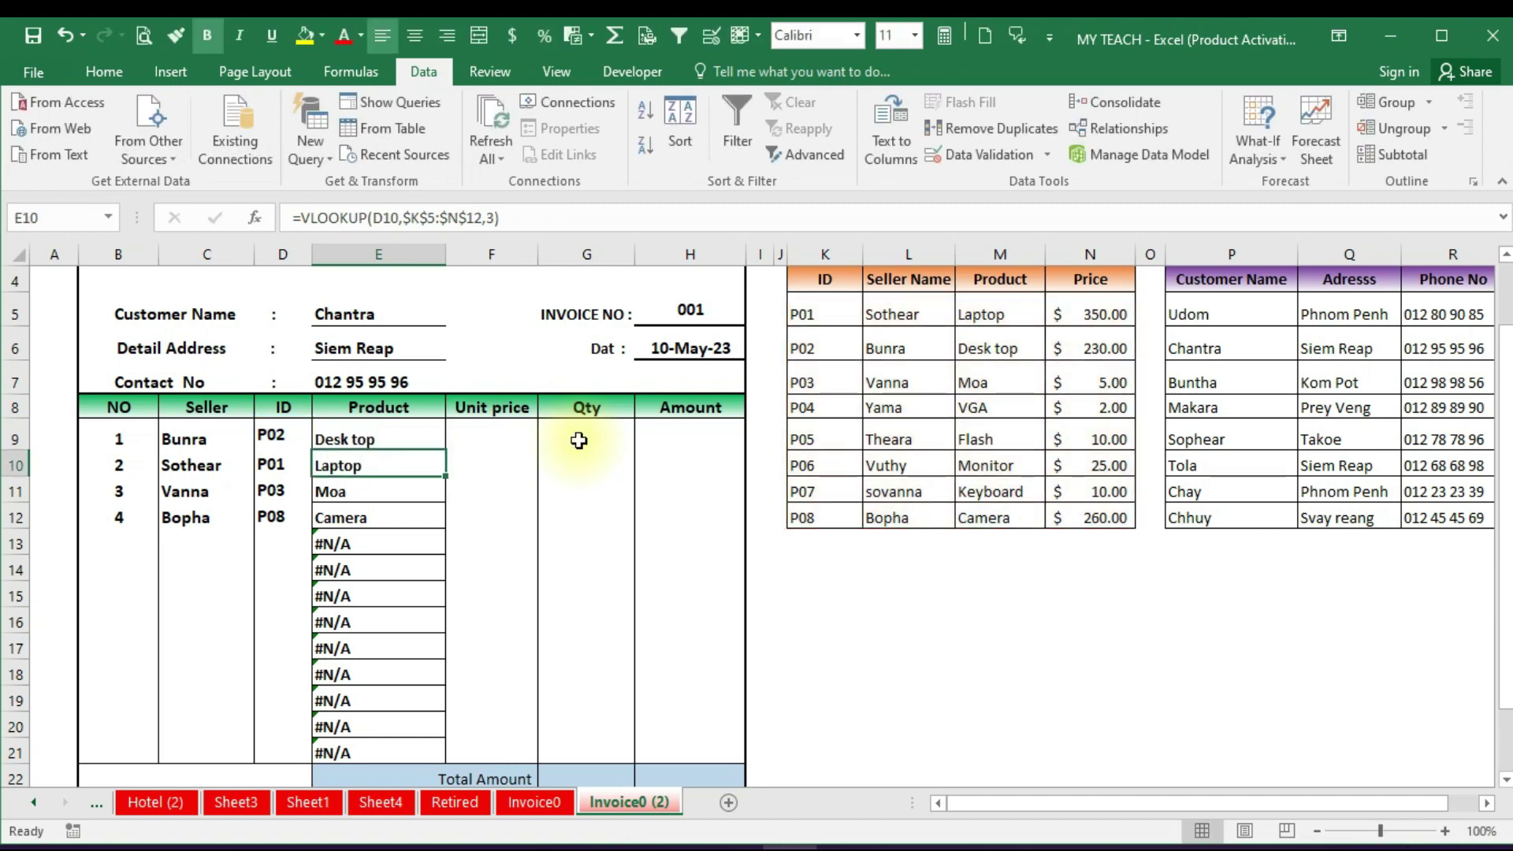
Fill the IFERROR product formula from E9 down to E21, redoing an incomplete fill
{"action": "left_click", "coordinate": [406, 426]}
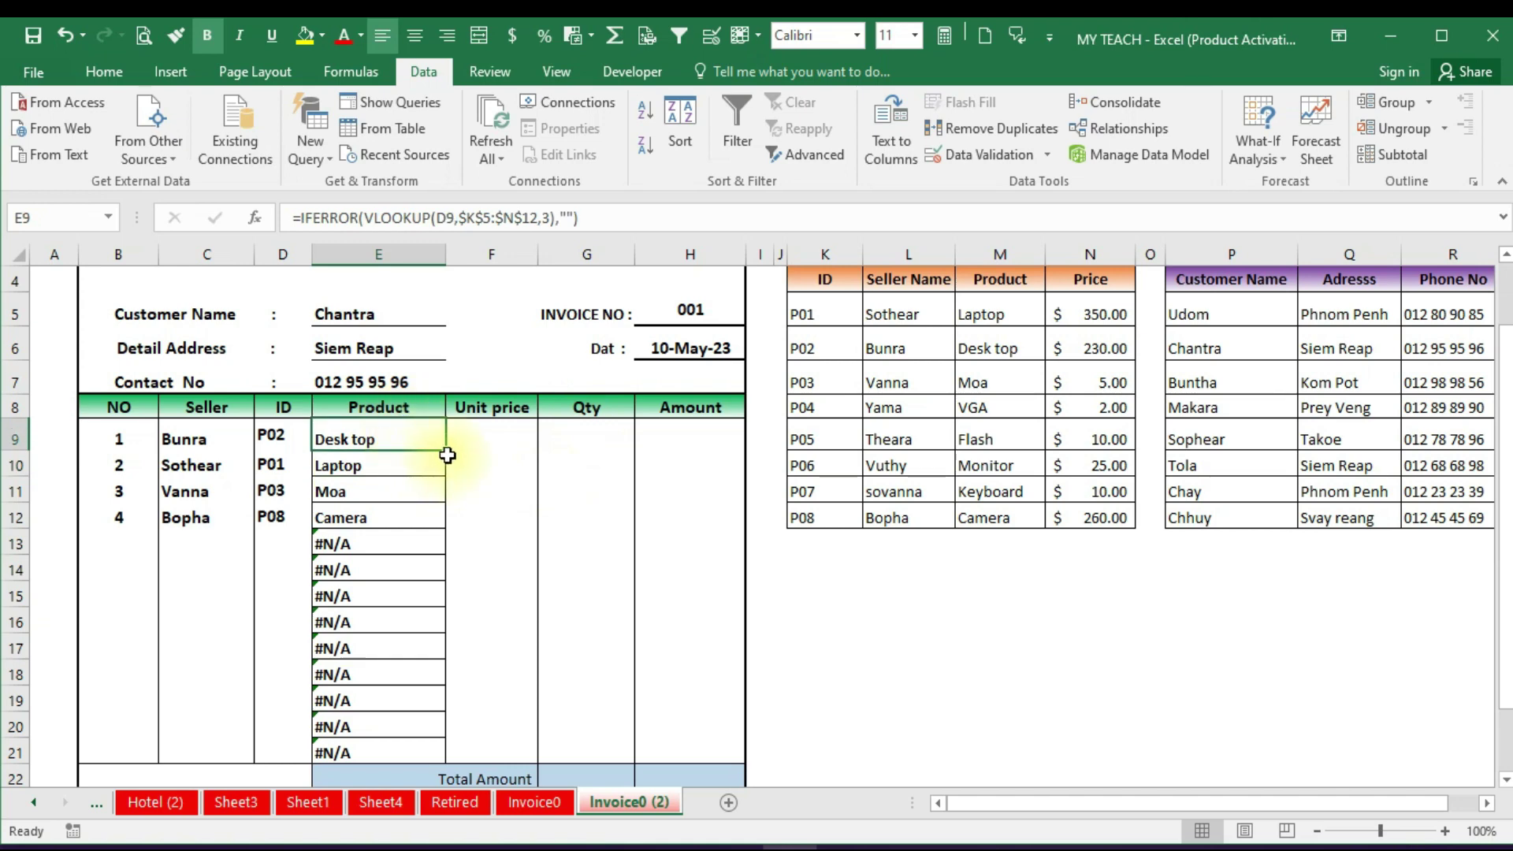
{"action": "left_click_drag", "start_coordinate": [448, 450], "coordinate": [417, 753]}
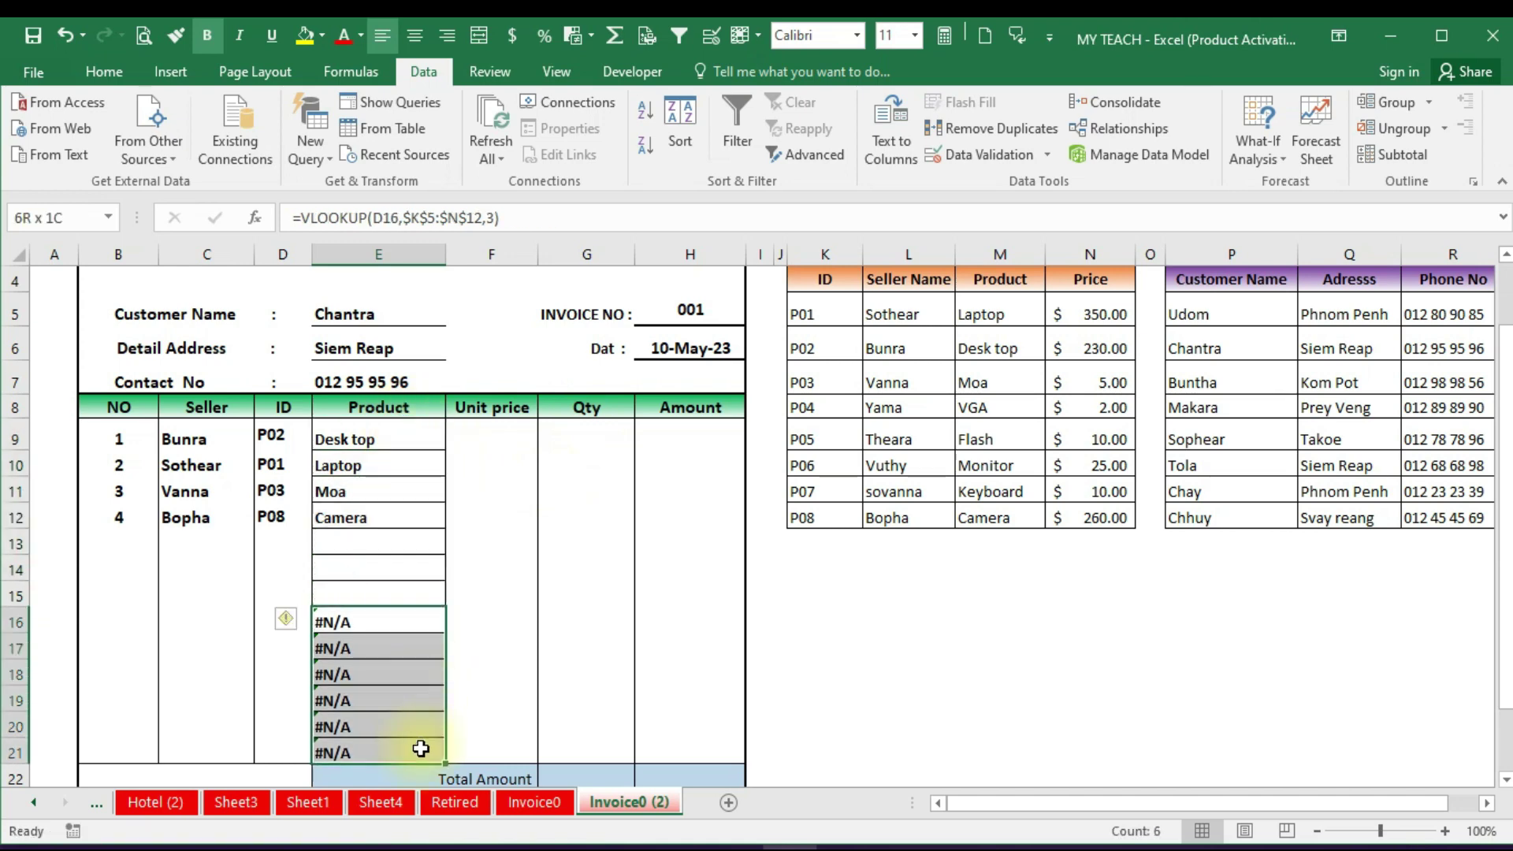
{"action": "left_click", "coordinate": [397, 536]}
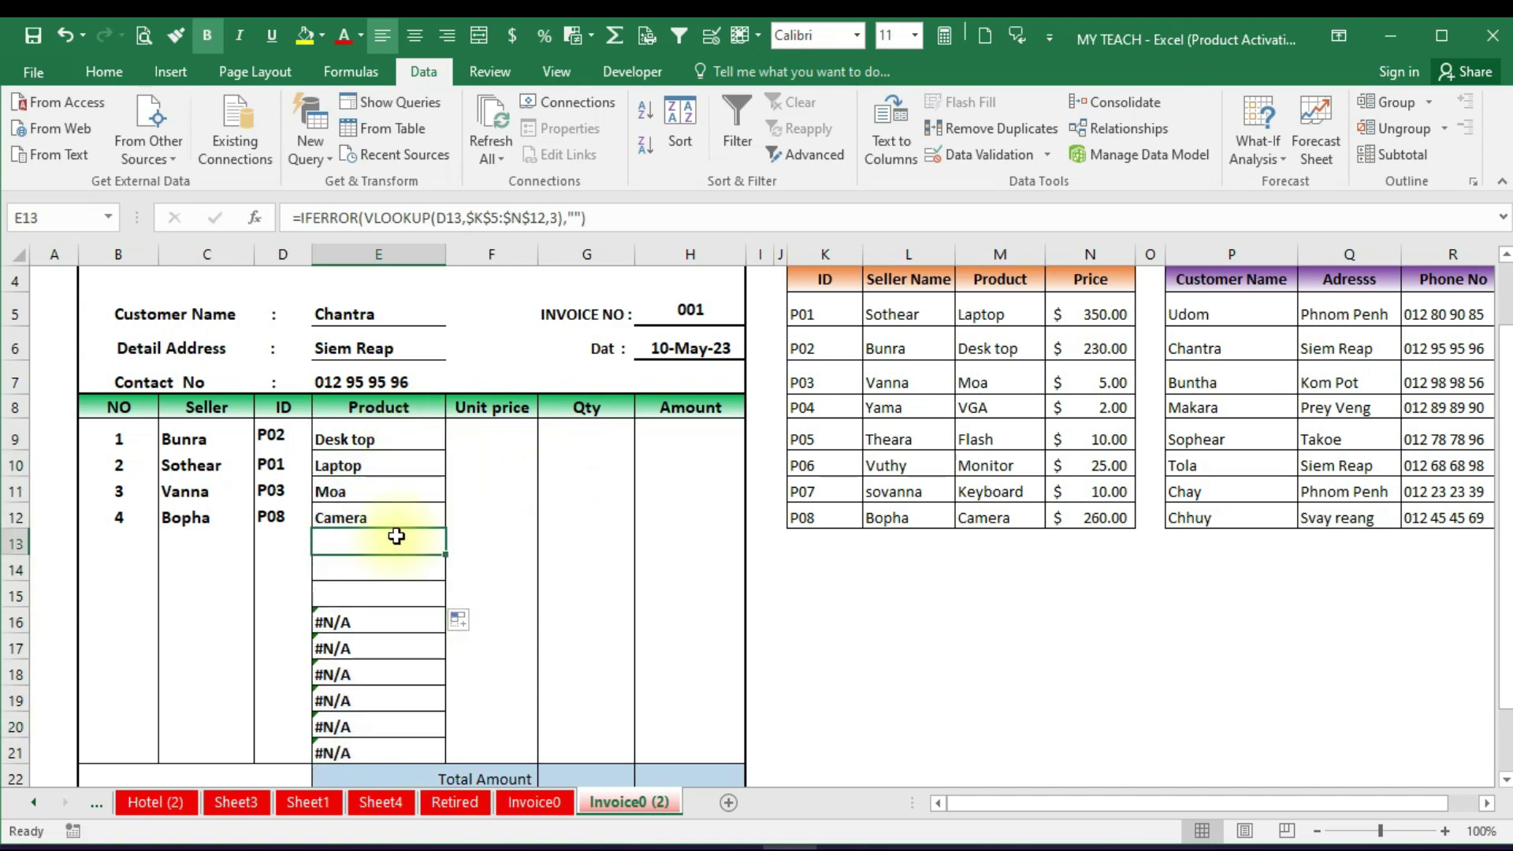
{"action": "key", "text": "ctrl+z"}
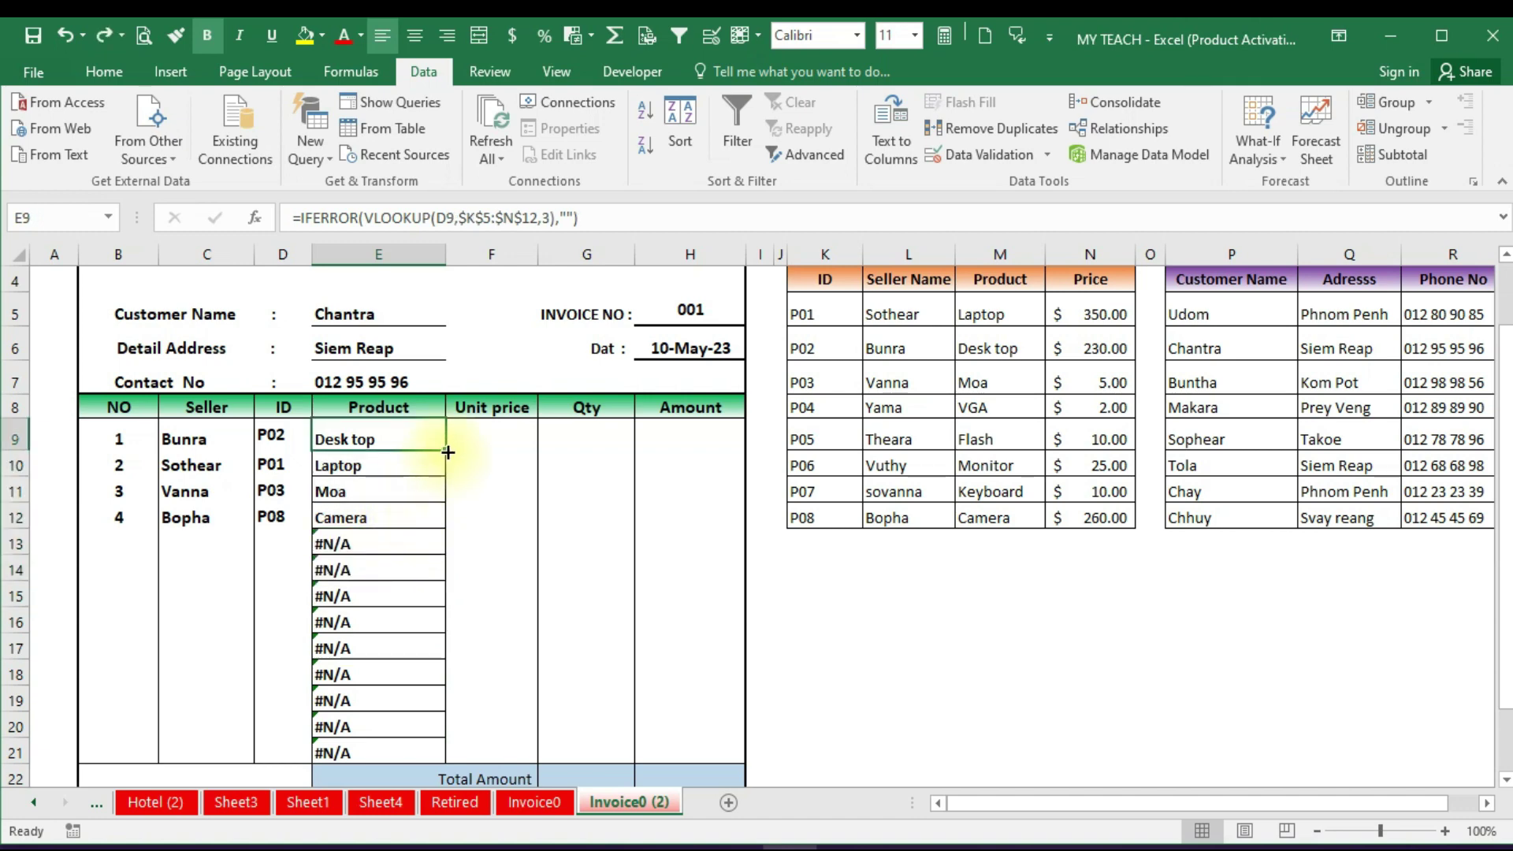
{"action": "left_click_drag", "start_coordinate": [448, 450], "coordinate": [443, 756]}
{"action": "left_click", "coordinate": [372, 646]}
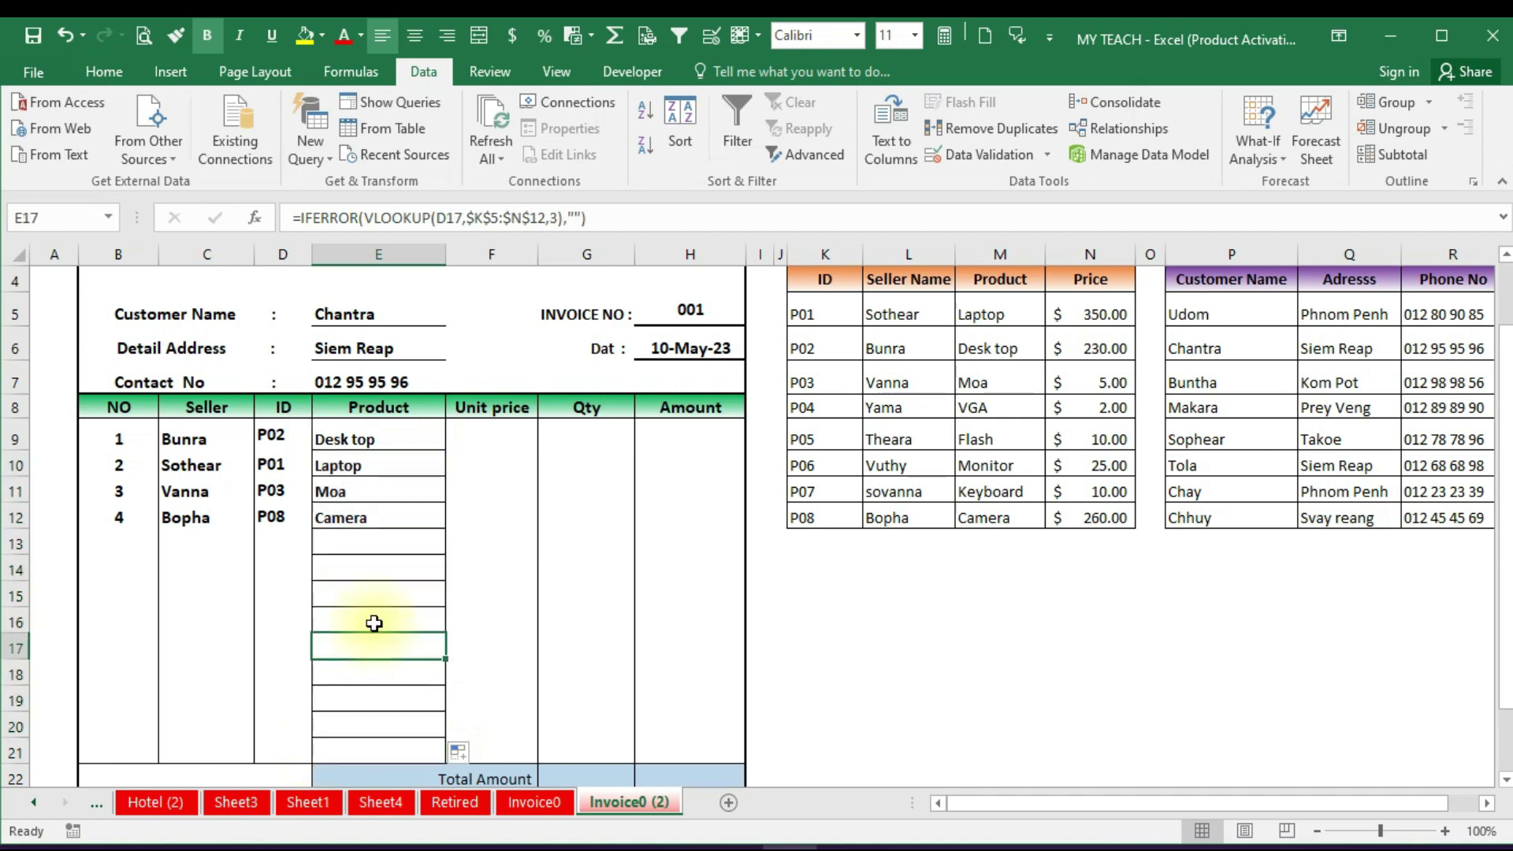
{"action": "left_click", "coordinate": [362, 543]}
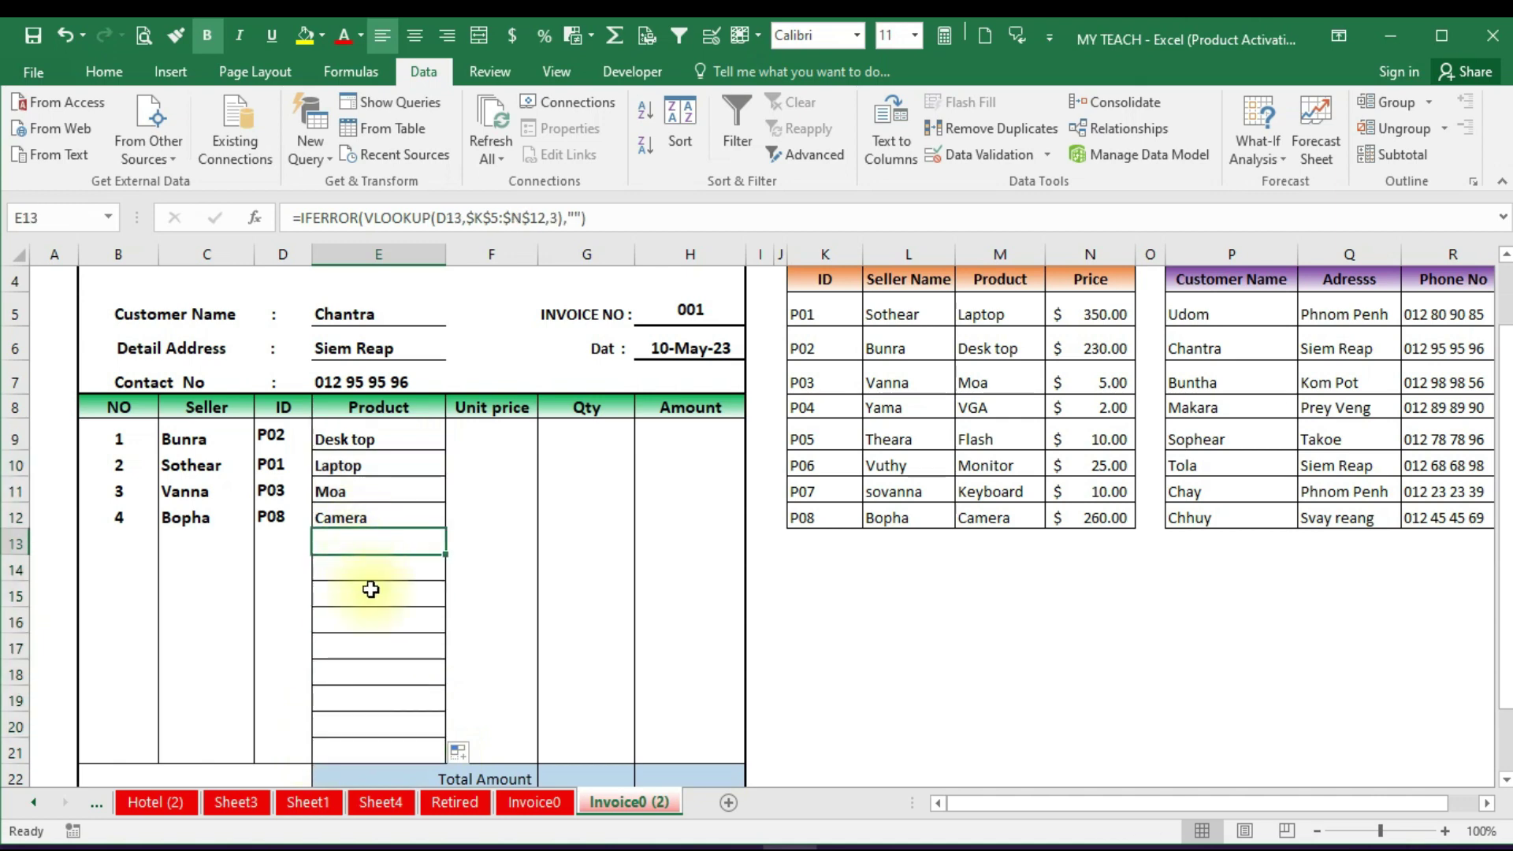
Remove the inside horizontal borders from the Product cells E9:E21
{"action": "left_click_drag", "start_coordinate": [378, 435], "coordinate": [365, 753]}
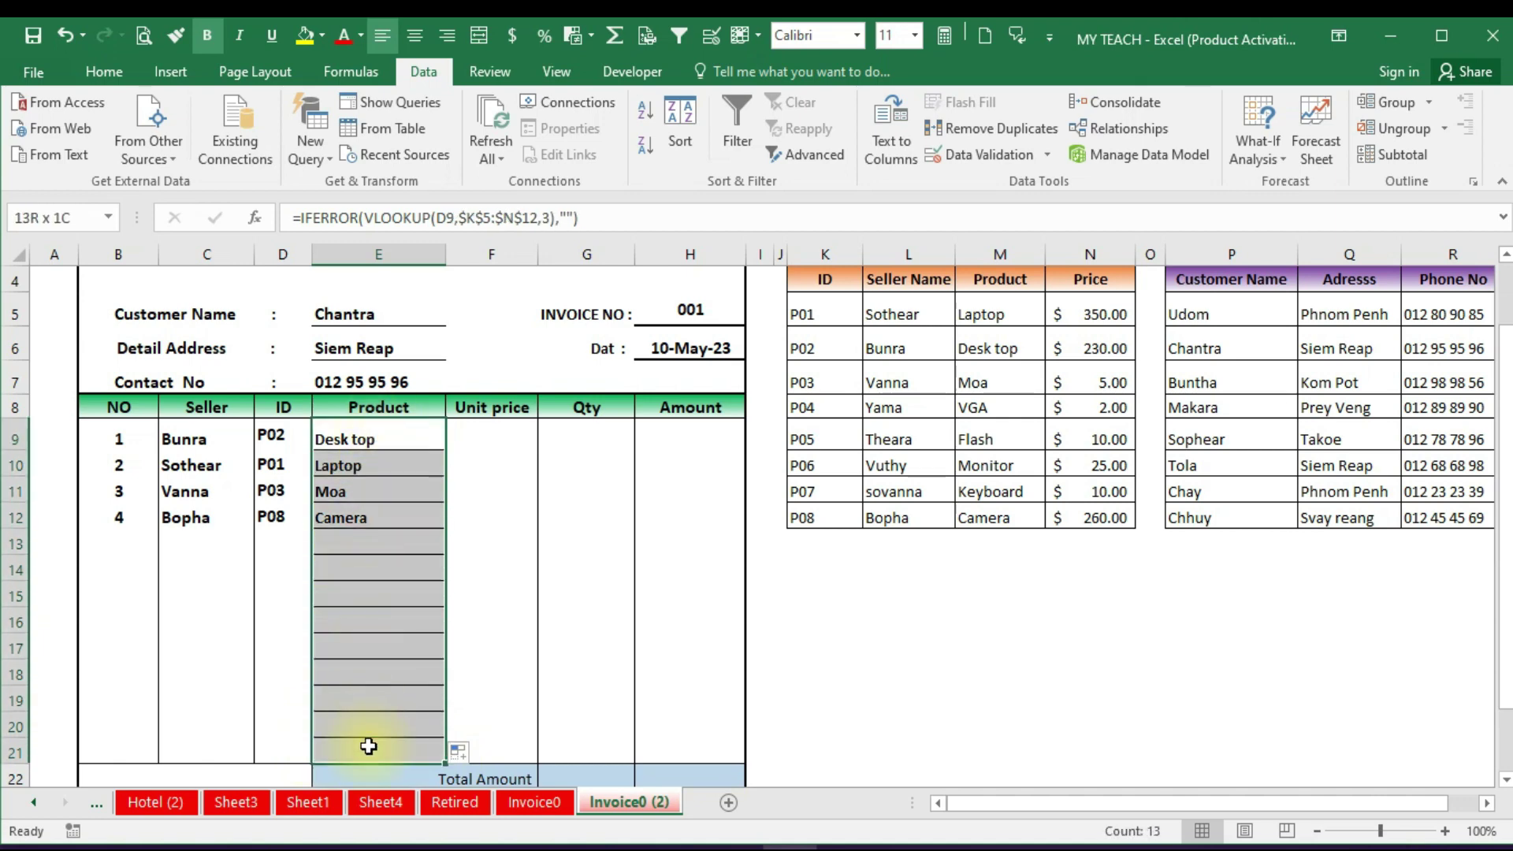
{"action": "right_click", "coordinate": [376, 662]}
{"action": "key", "text": "Escape"}
{"action": "key", "text": "ctrl+1"}
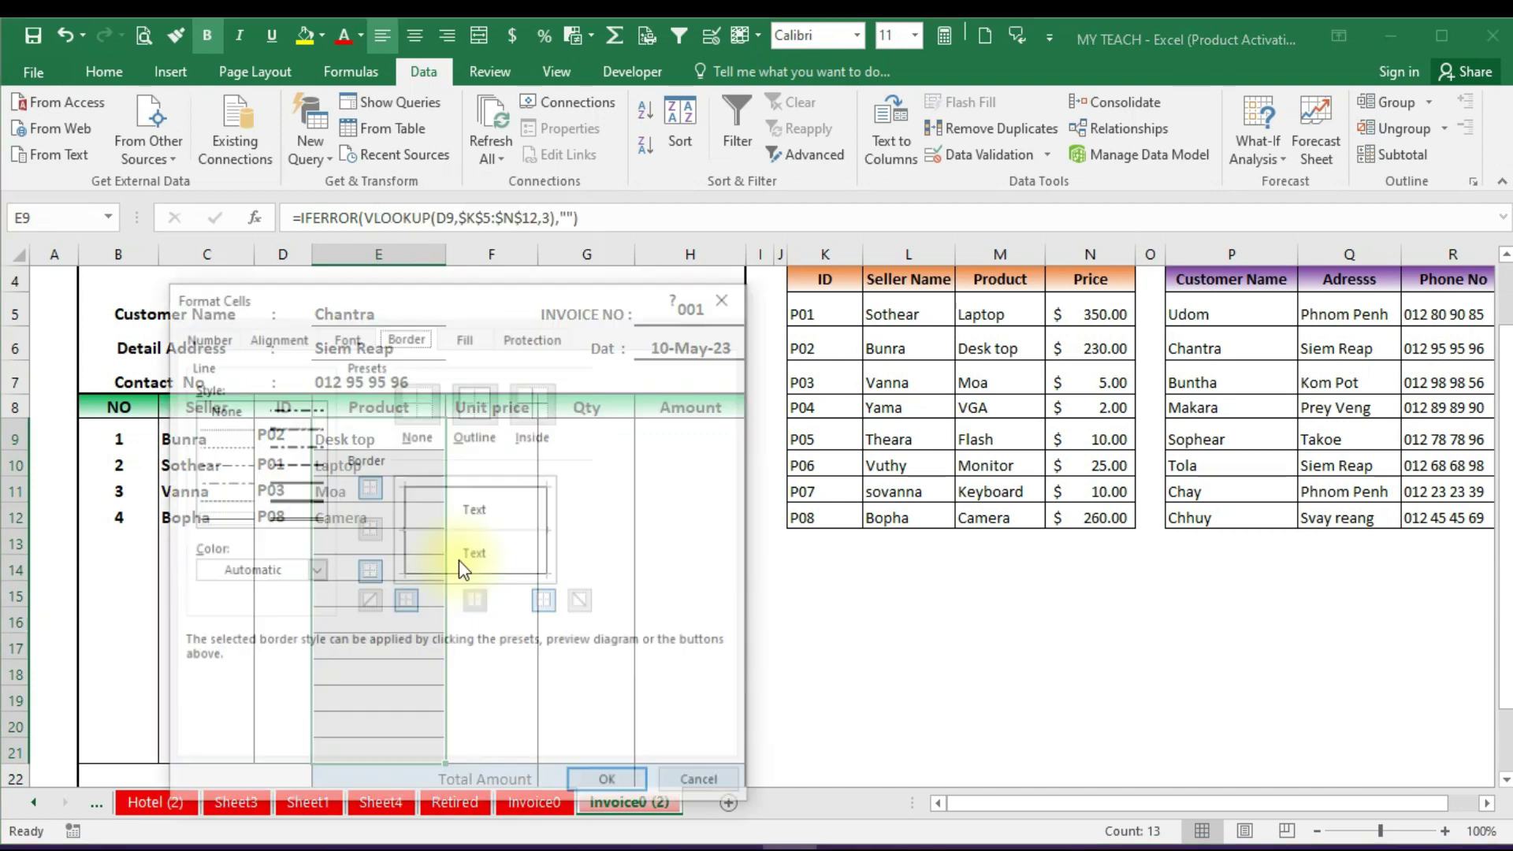
{"action": "left_click", "coordinate": [460, 535]}
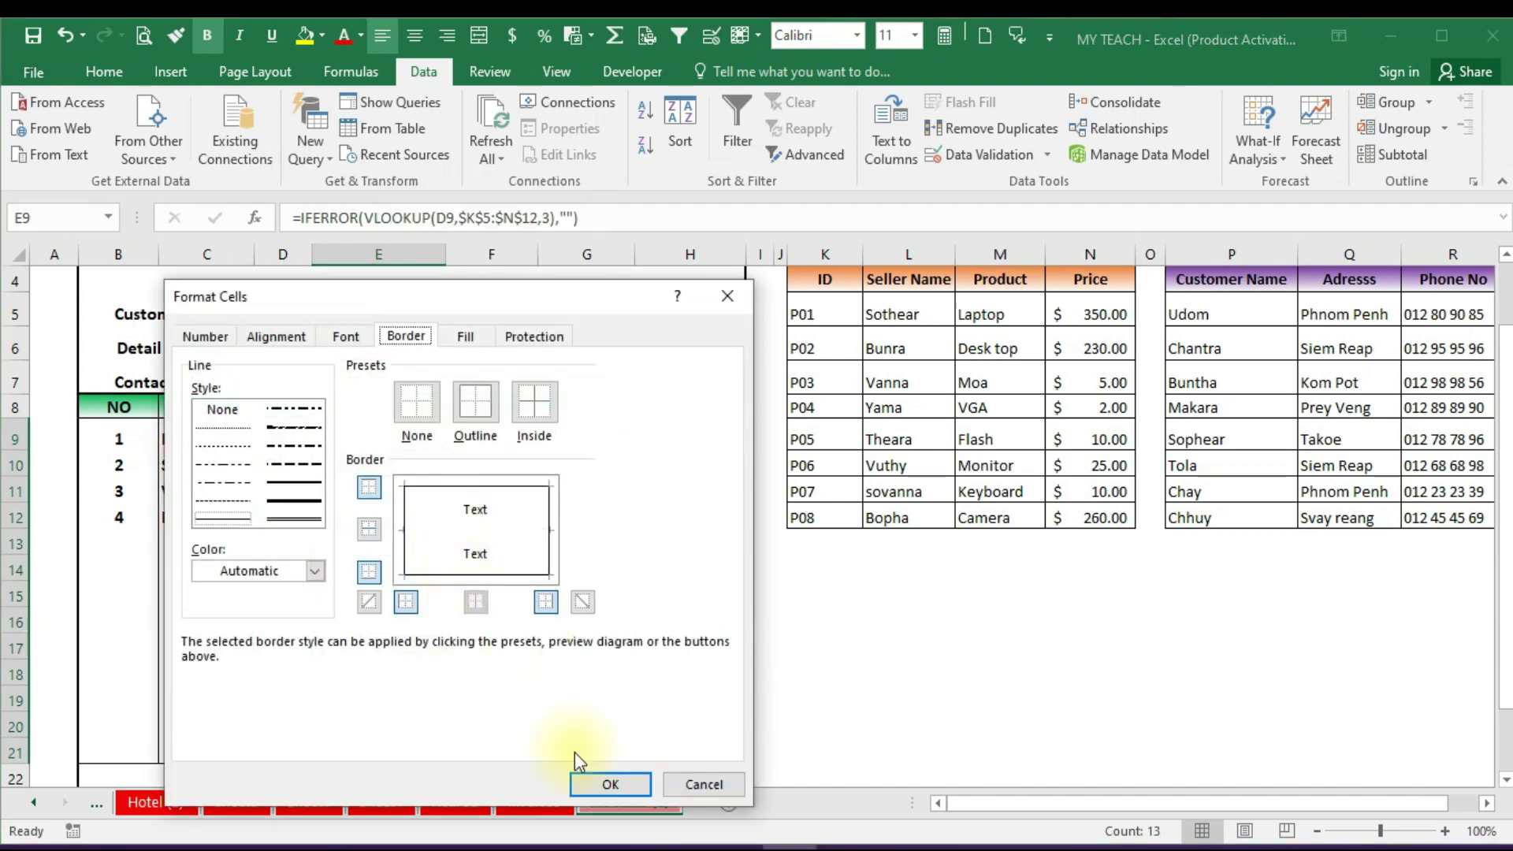
{"action": "left_click", "coordinate": [611, 784]}
{"action": "left_click", "coordinate": [494, 591]}
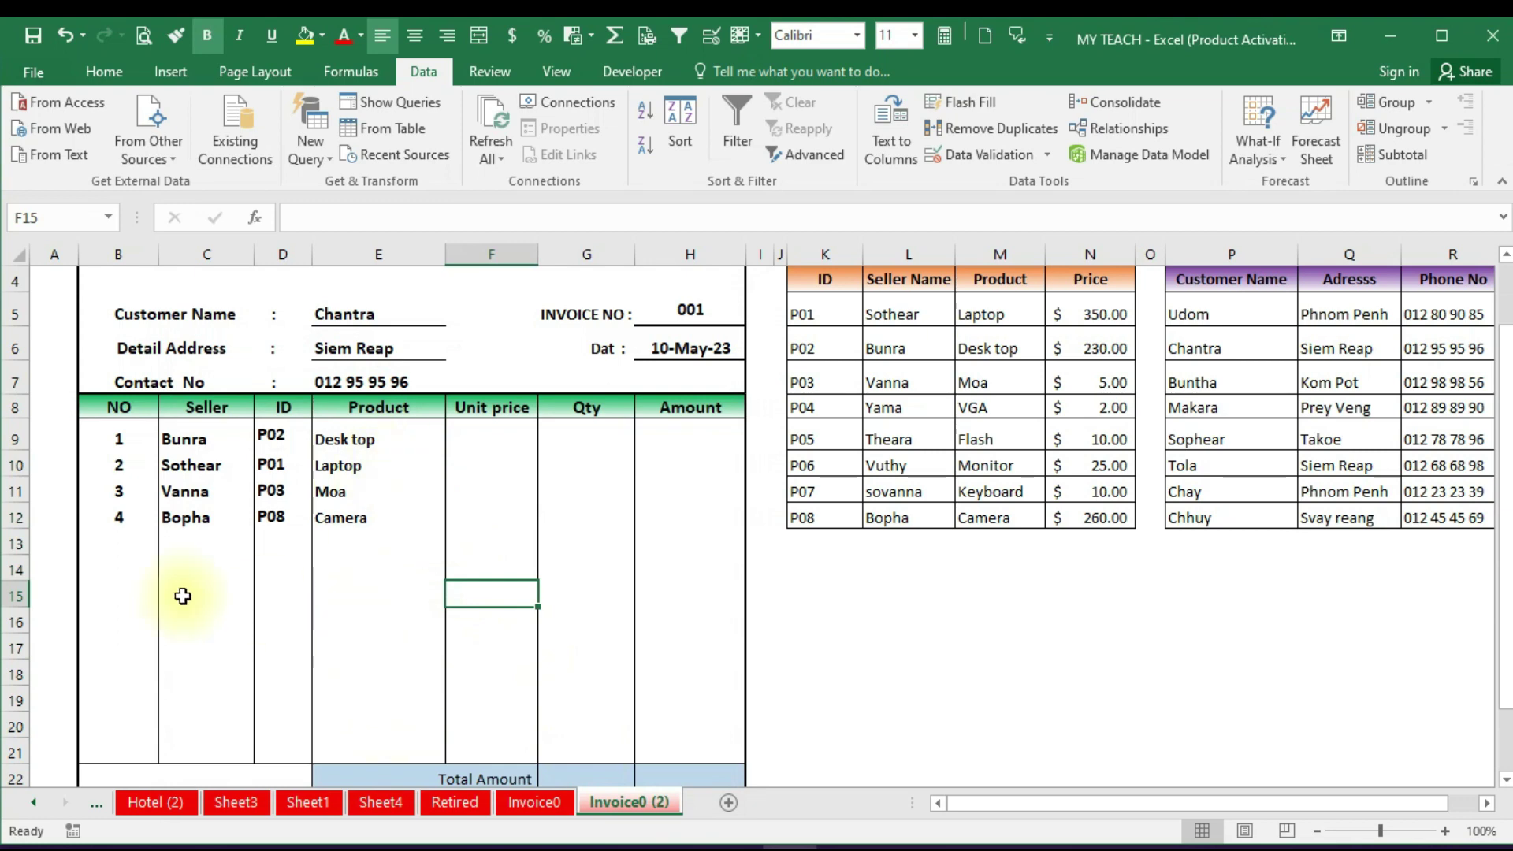
Pick Theara from the seller dropdown in C13 for a fifth invoice line
{"action": "left_click", "coordinate": [211, 542]}
{"action": "left_click", "coordinate": [264, 545]}
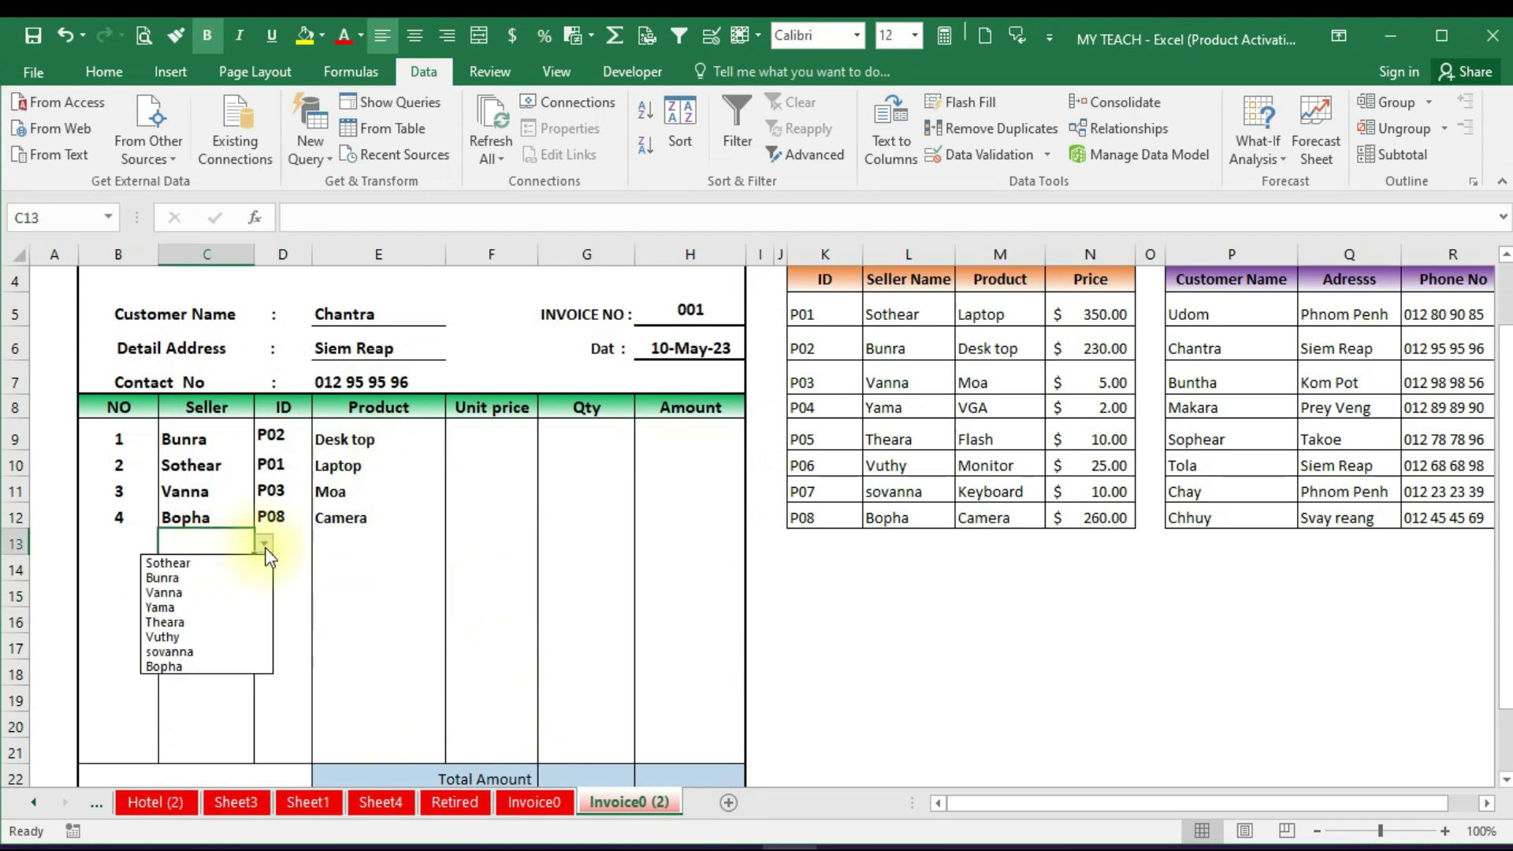
{"action": "left_click", "coordinate": [175, 624]}
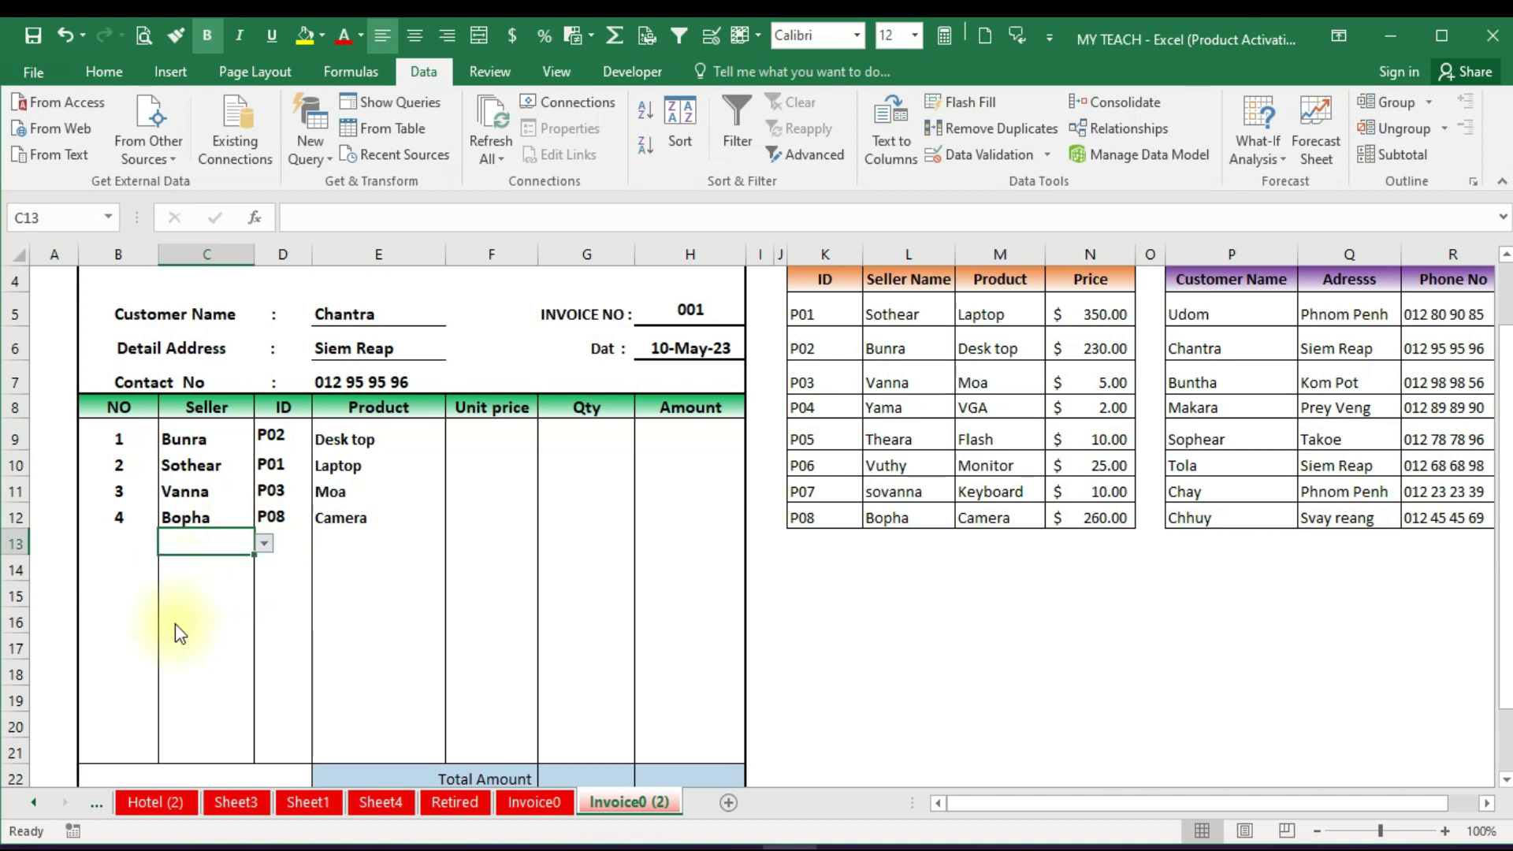
{"action": "left_click", "coordinate": [290, 593]}
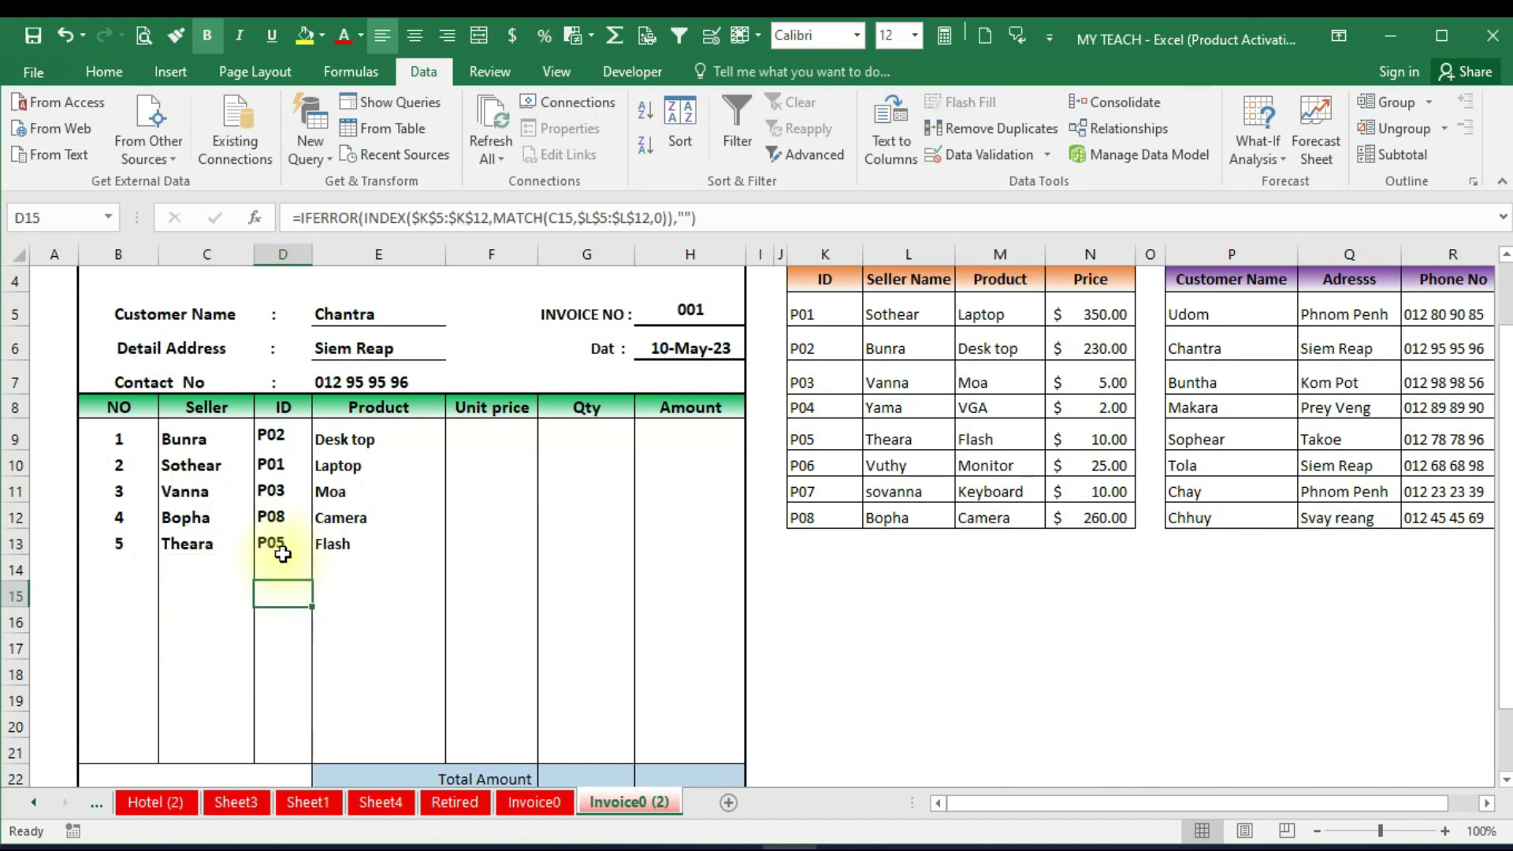
Check that E13's lookup gives Flash, matching Theara's row in the Seller Detail table
{"action": "left_click", "coordinate": [351, 542]}
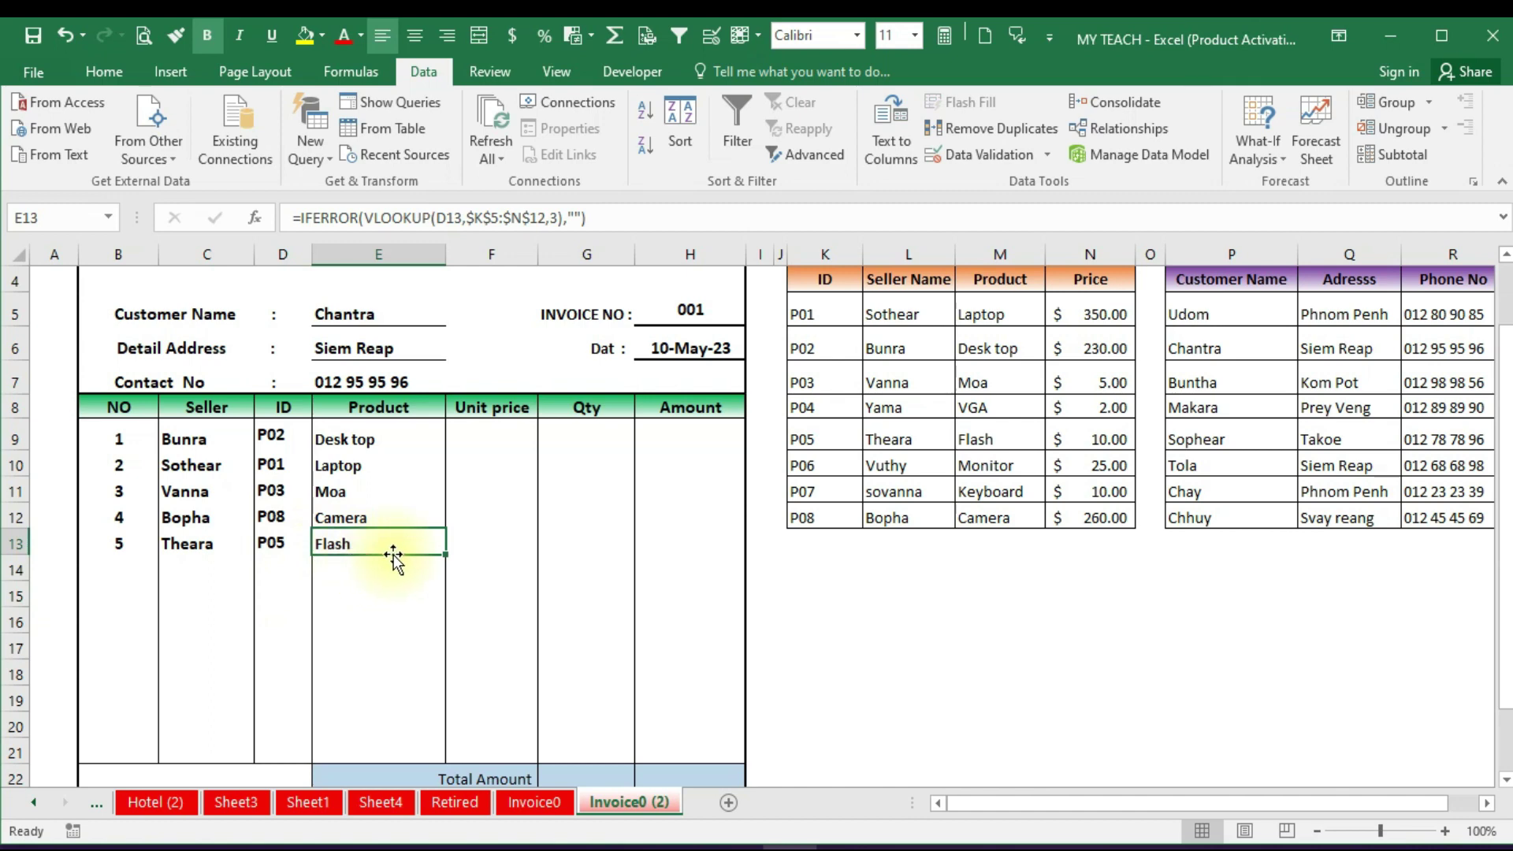
{"action": "left_click", "coordinate": [807, 435]}
{"action": "left_click", "coordinate": [908, 443]}
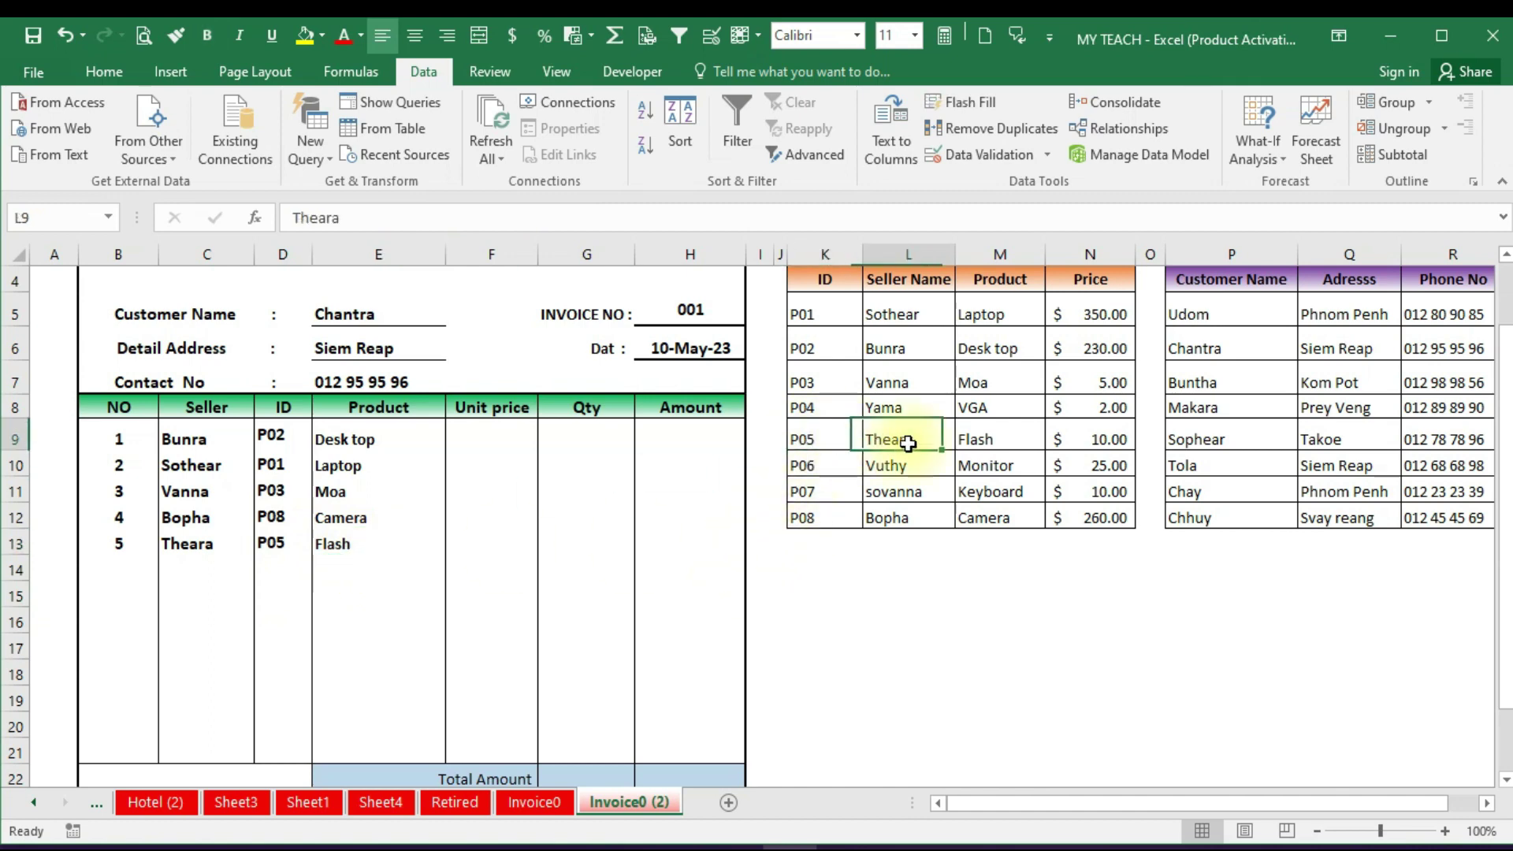
{"action": "left_click", "coordinate": [1002, 439]}
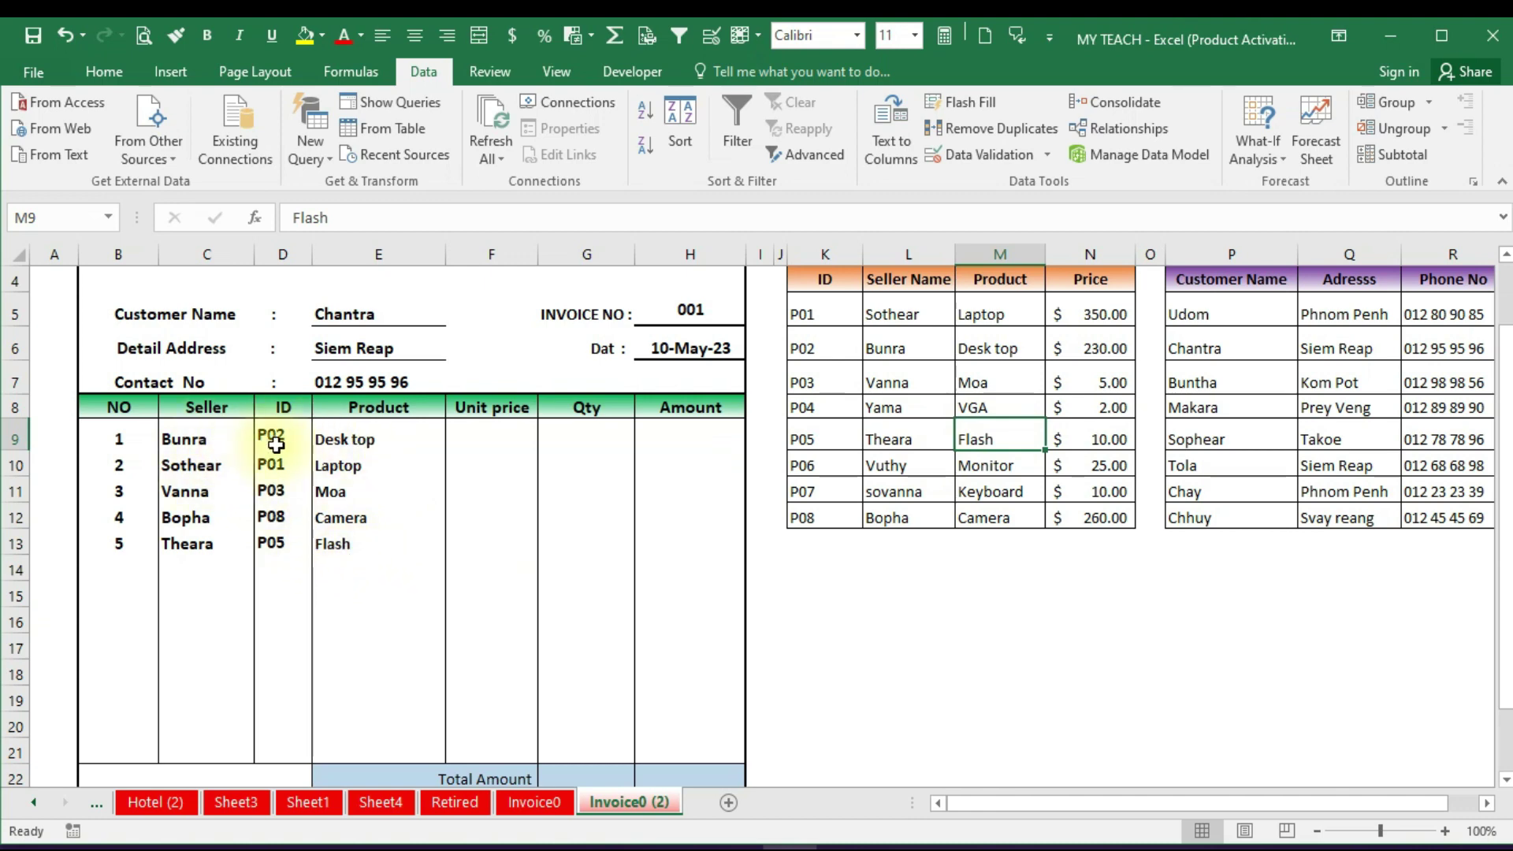
{"action": "scroll", "coordinate": [381, 471], "scroll_direction": "up", "scroll_amount": 1}
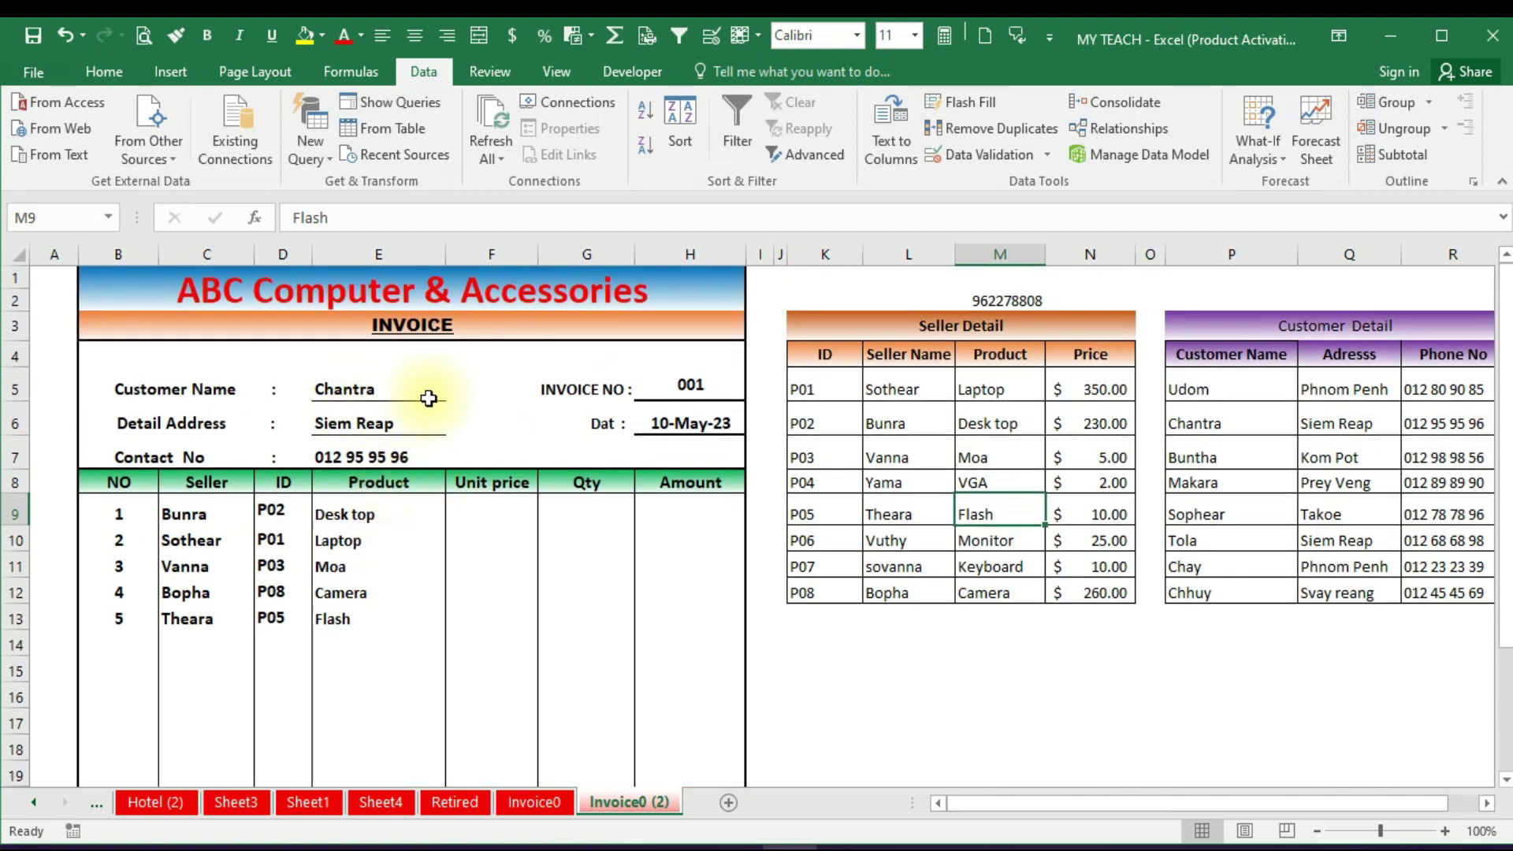
{"action": "left_click", "coordinate": [382, 390]}
{"action": "left_click", "coordinate": [357, 426]}
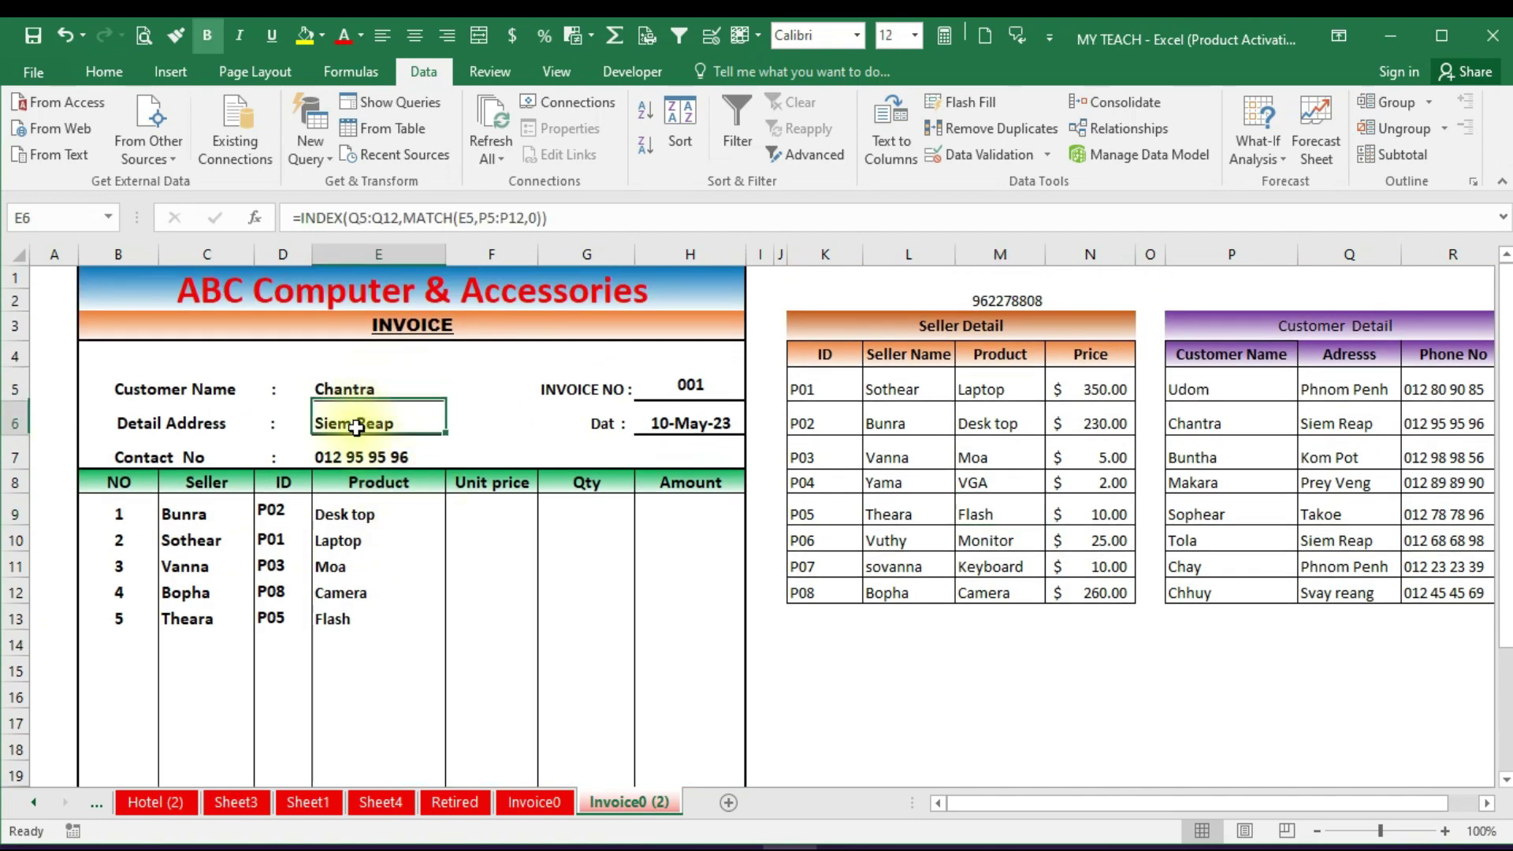
{"action": "left_click", "coordinate": [378, 457]}
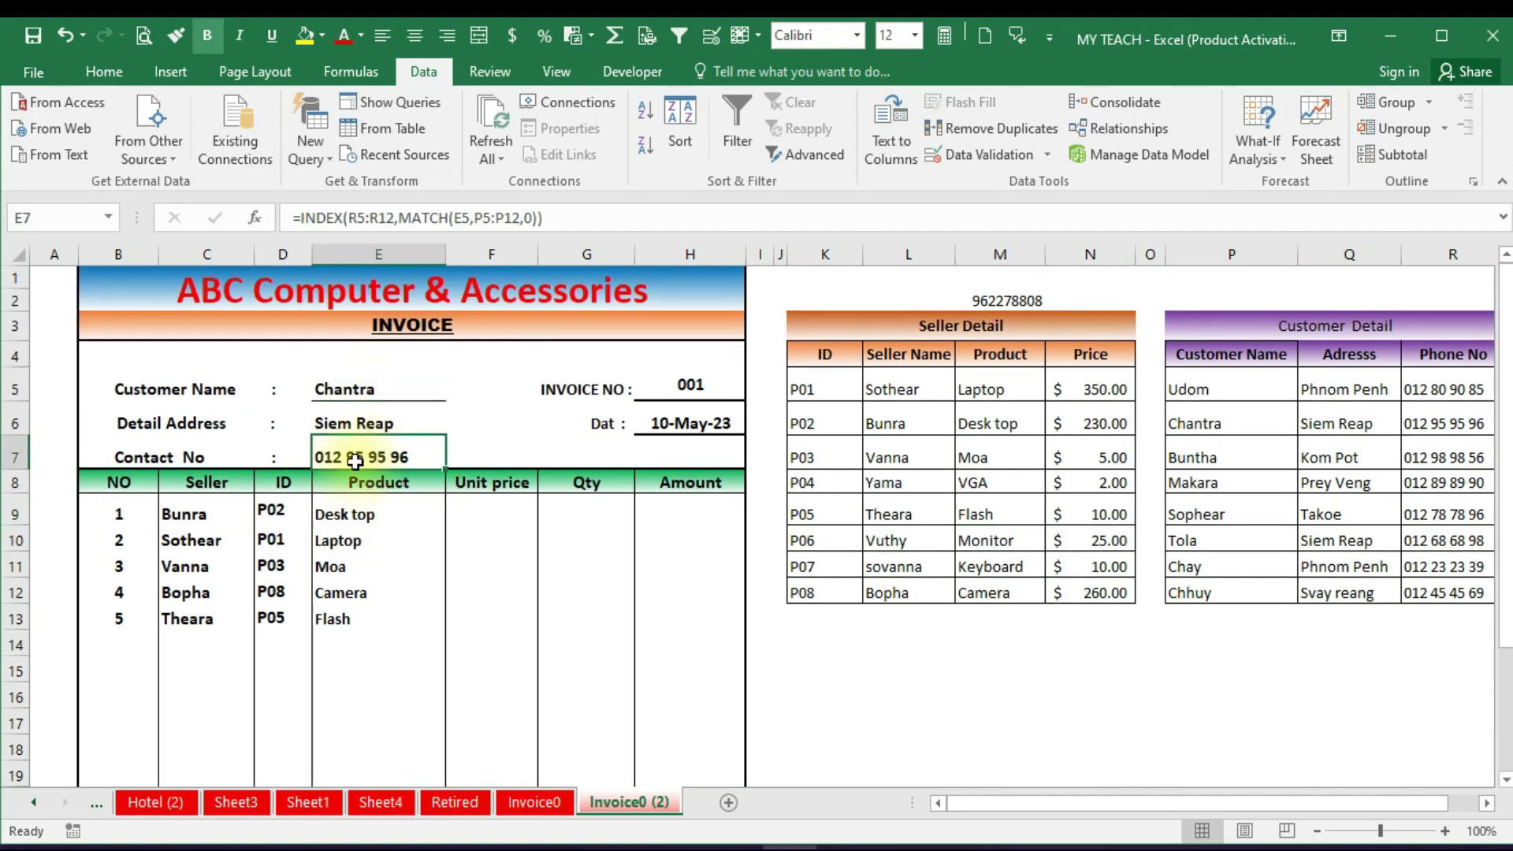
{"action": "left_click", "coordinate": [676, 382]}
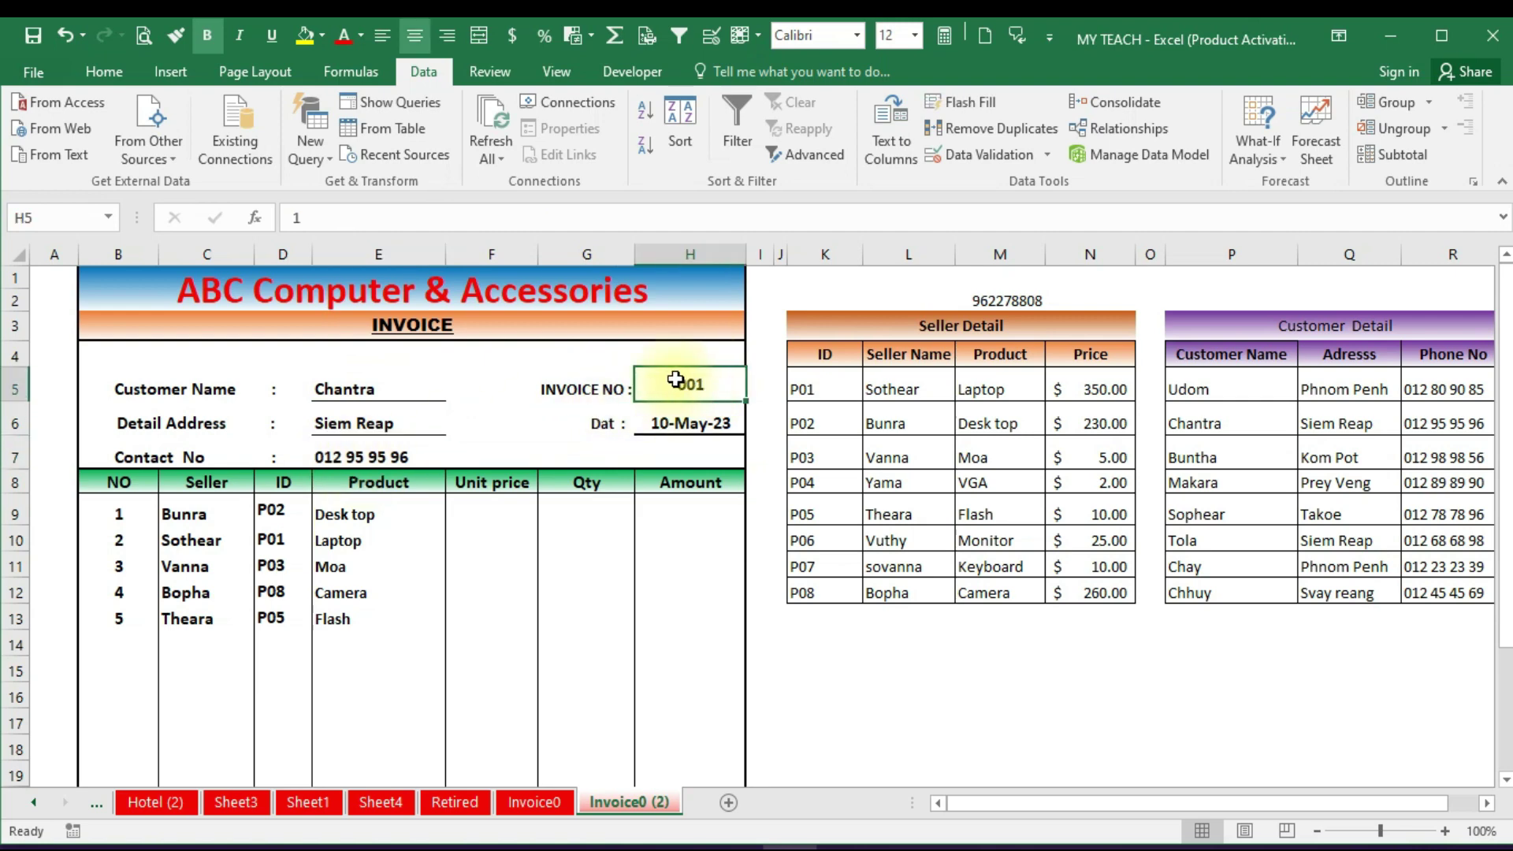
{"action": "left_click", "coordinate": [673, 430]}
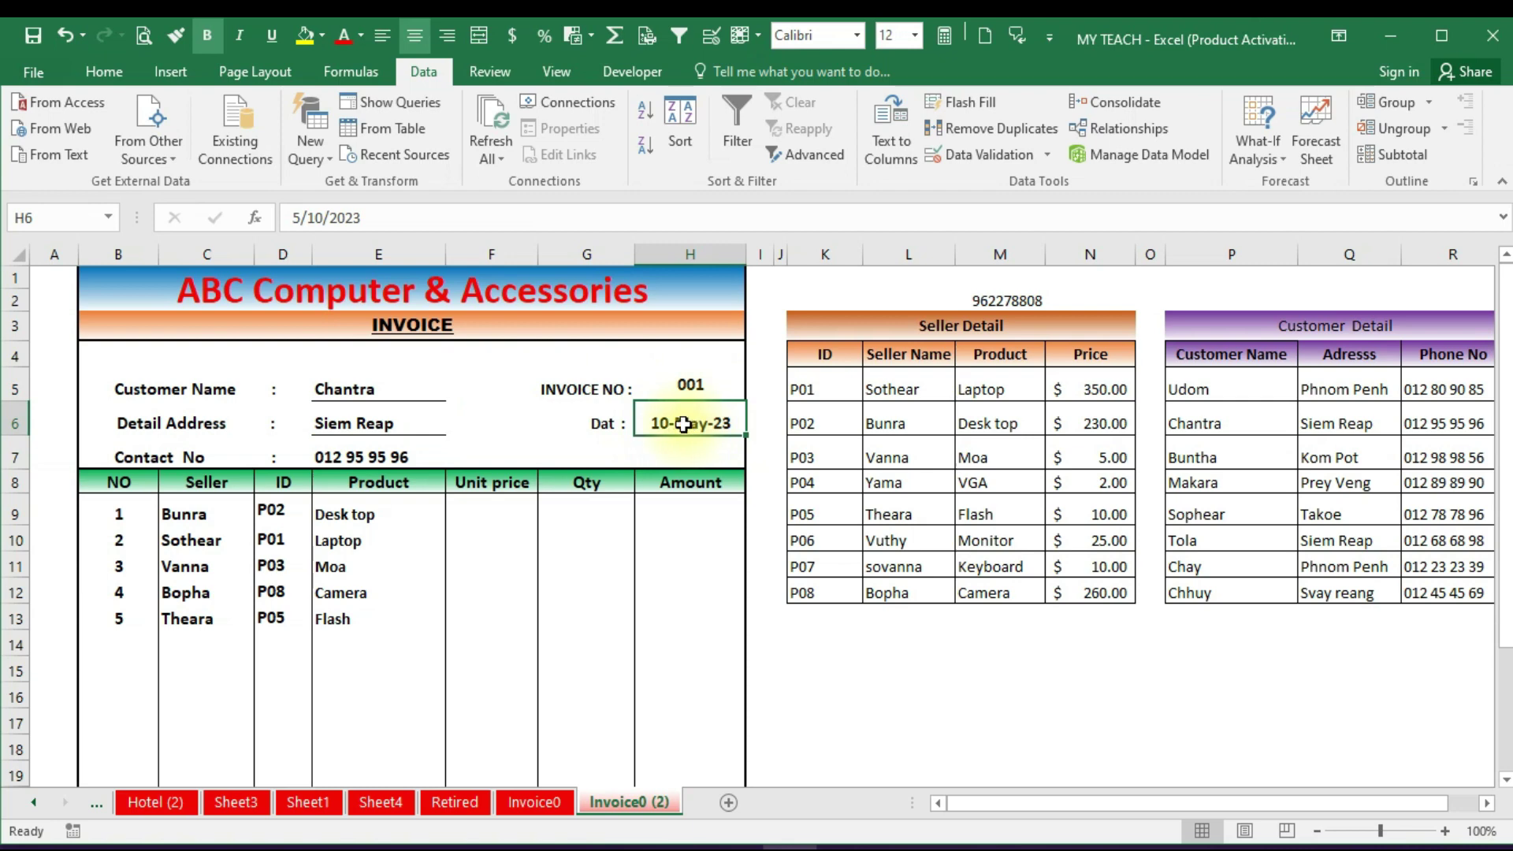
{"action": "left_click", "coordinate": [361, 525]}
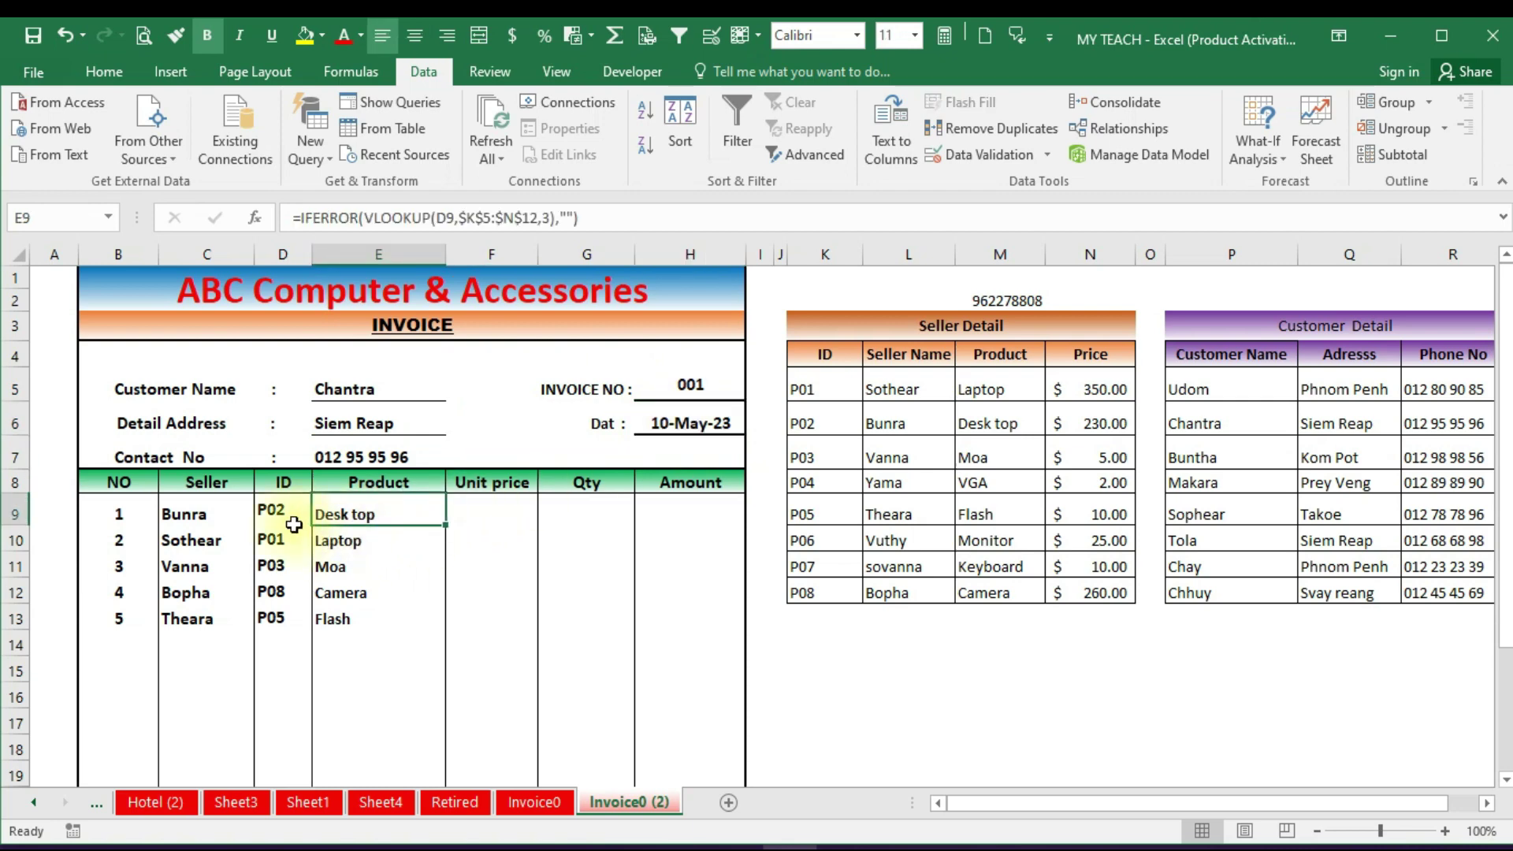
{"action": "left_click", "coordinate": [192, 525]}
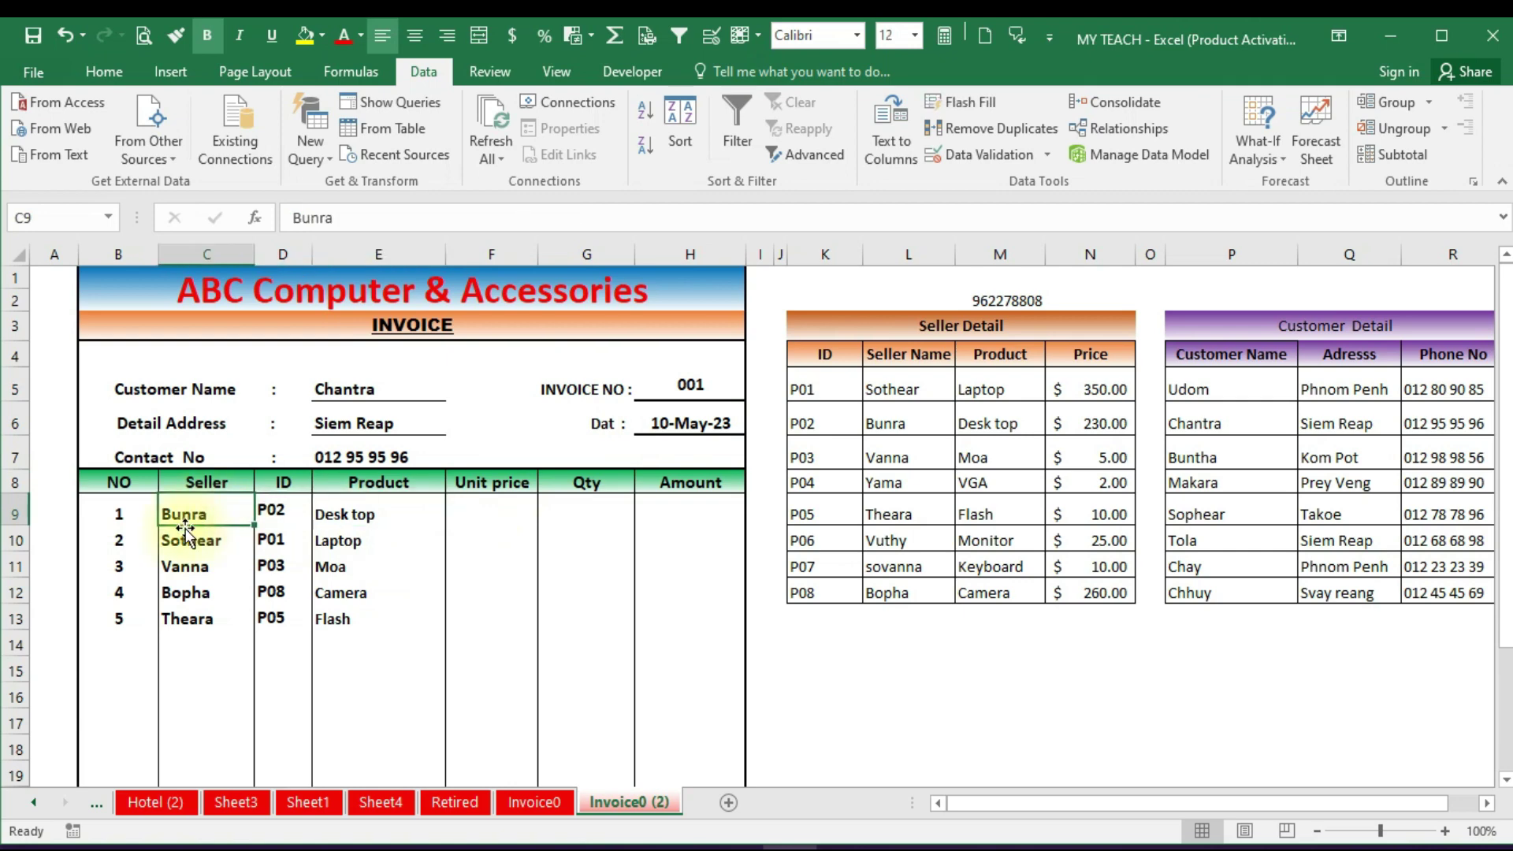
{"action": "left_click", "coordinate": [348, 519]}
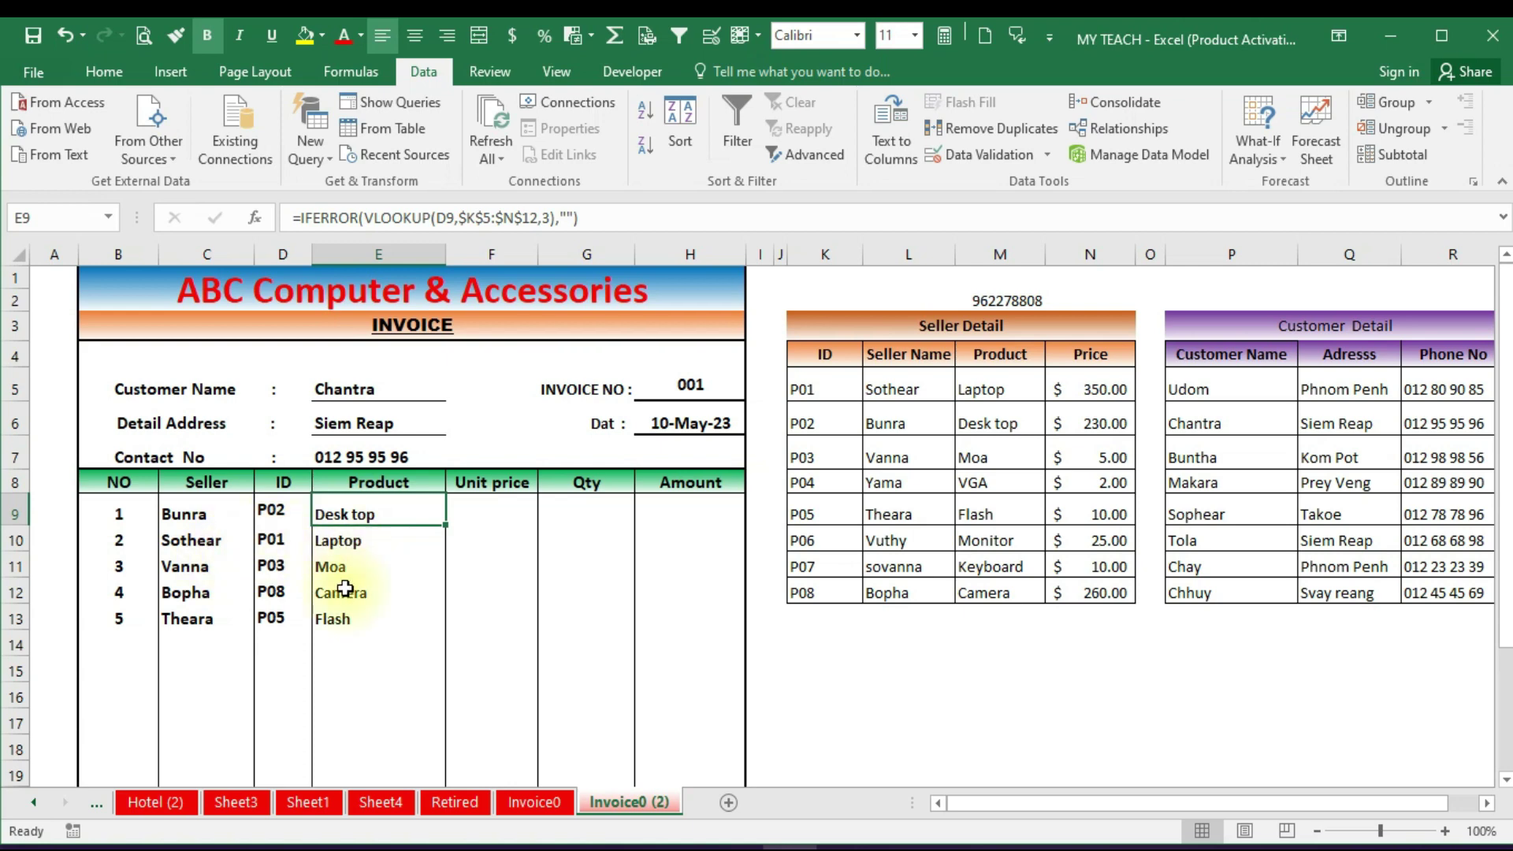
{"action": "left_click", "coordinate": [345, 560]}
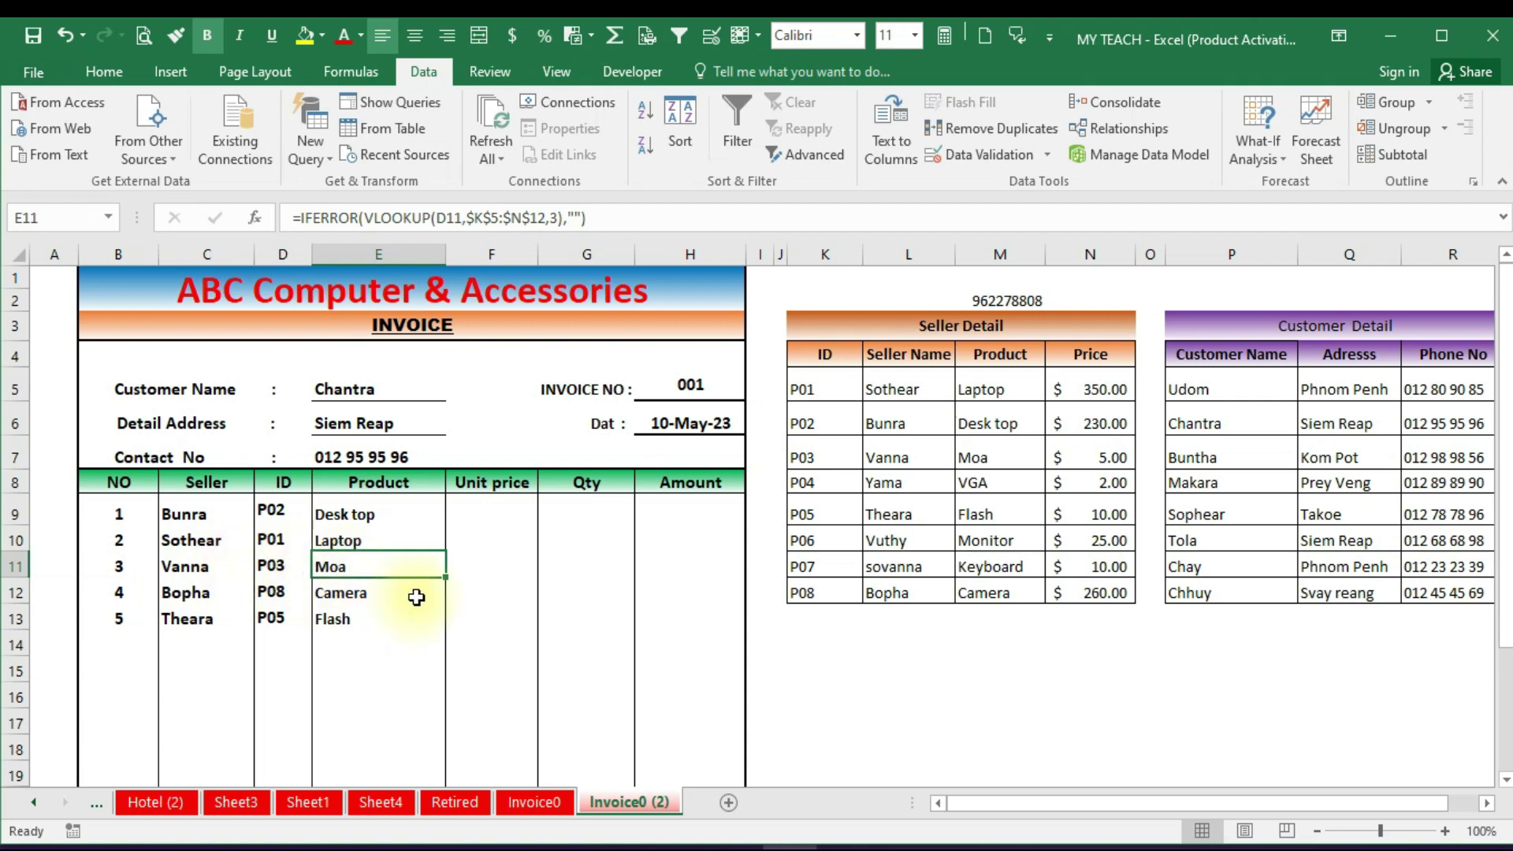
{"action": "left_click", "coordinate": [488, 516]}
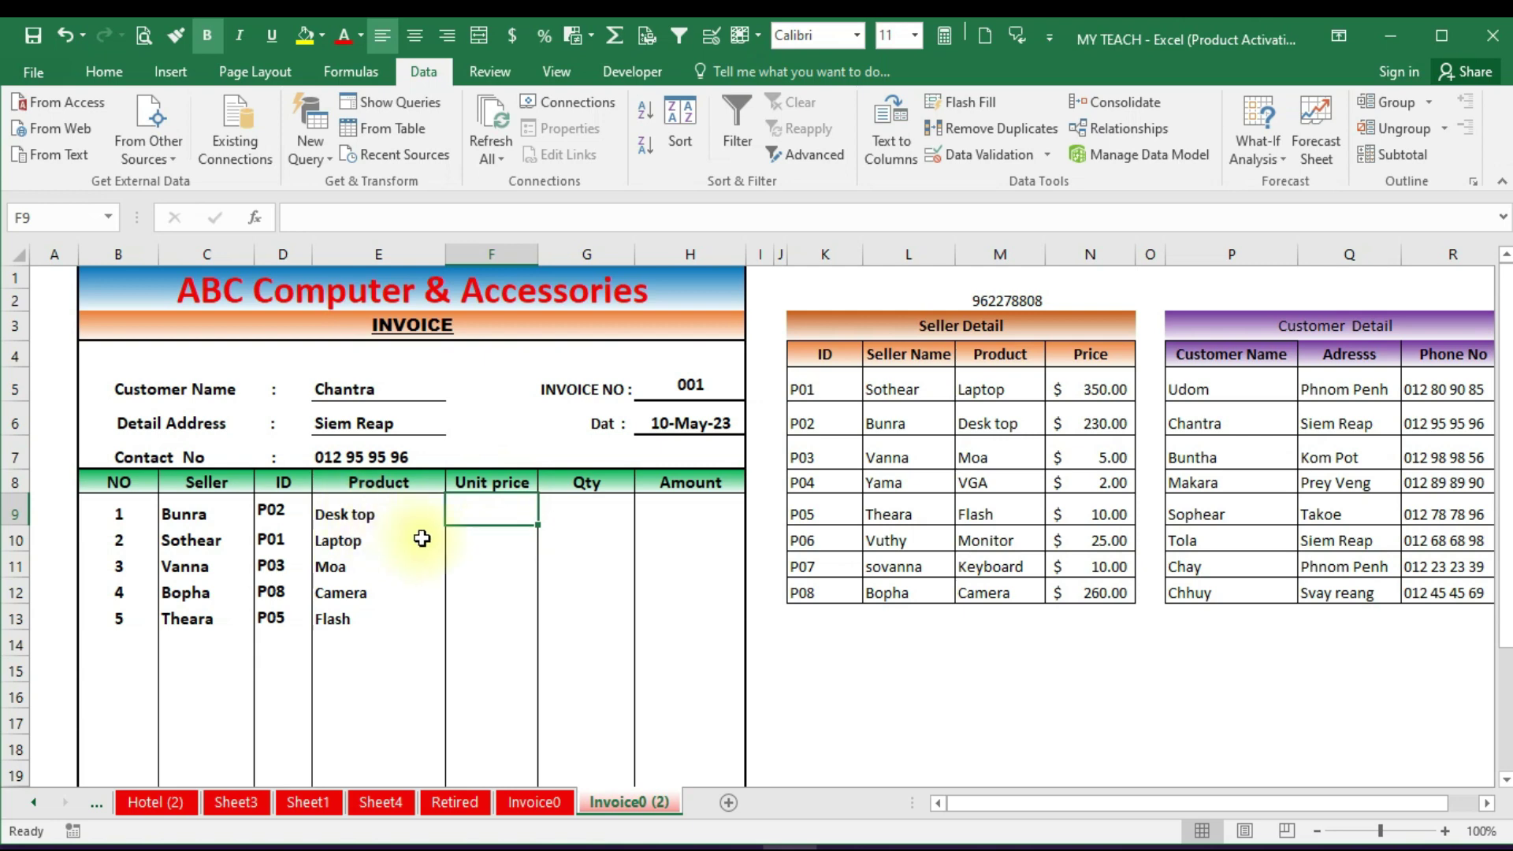
Enter =VLOOKUP(D9, Seller Detail table range, 4) in Unit price cell F9
{"action": "left_click", "coordinate": [463, 581]}
{"action": "left_click", "coordinate": [483, 508]}
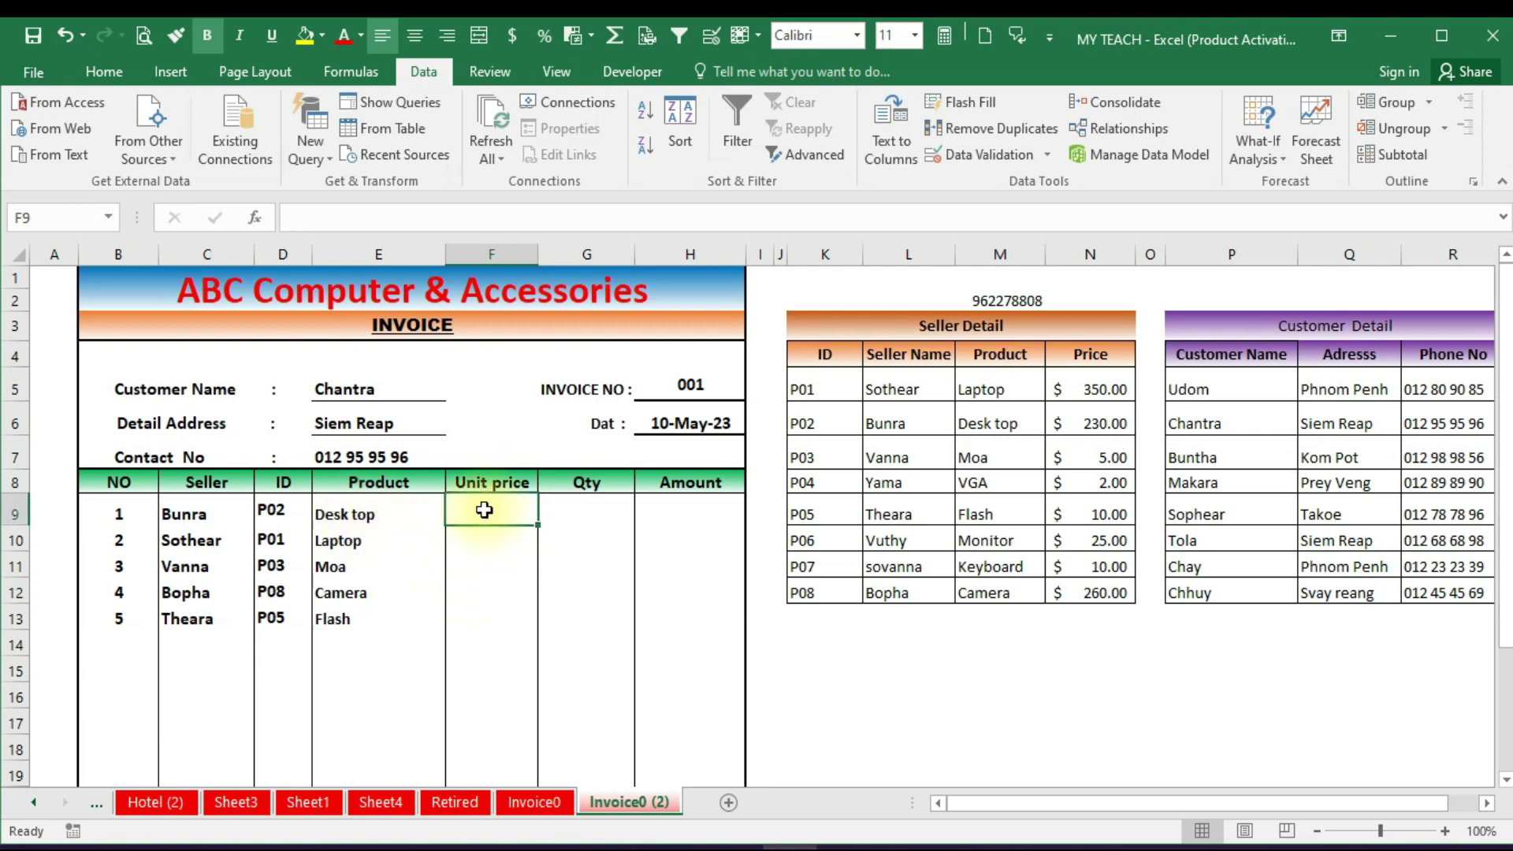
{"action": "type", "text": "="}
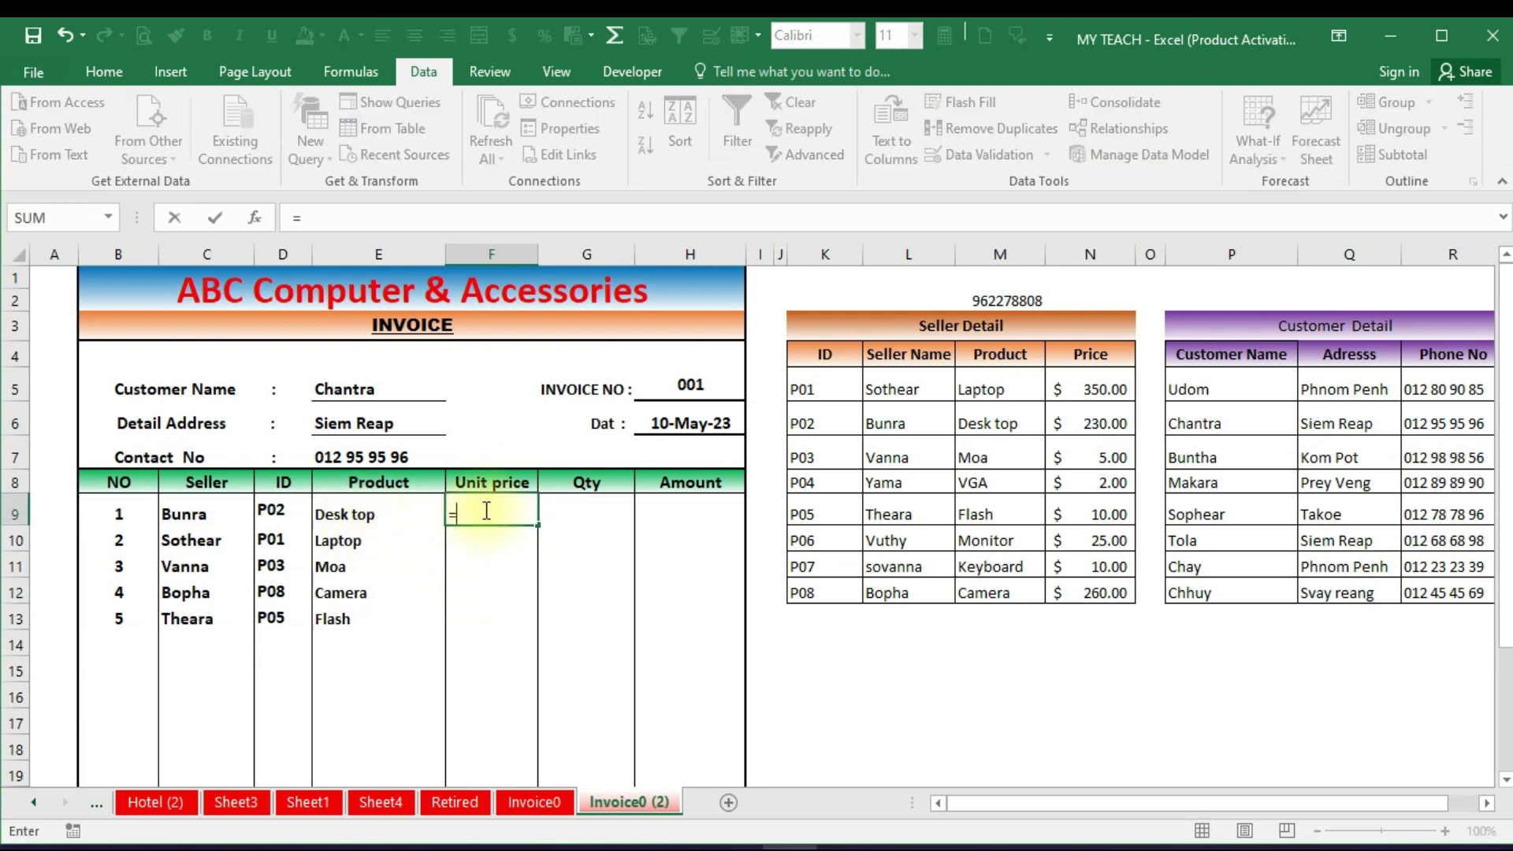
{"action": "type", "text": "vl"}
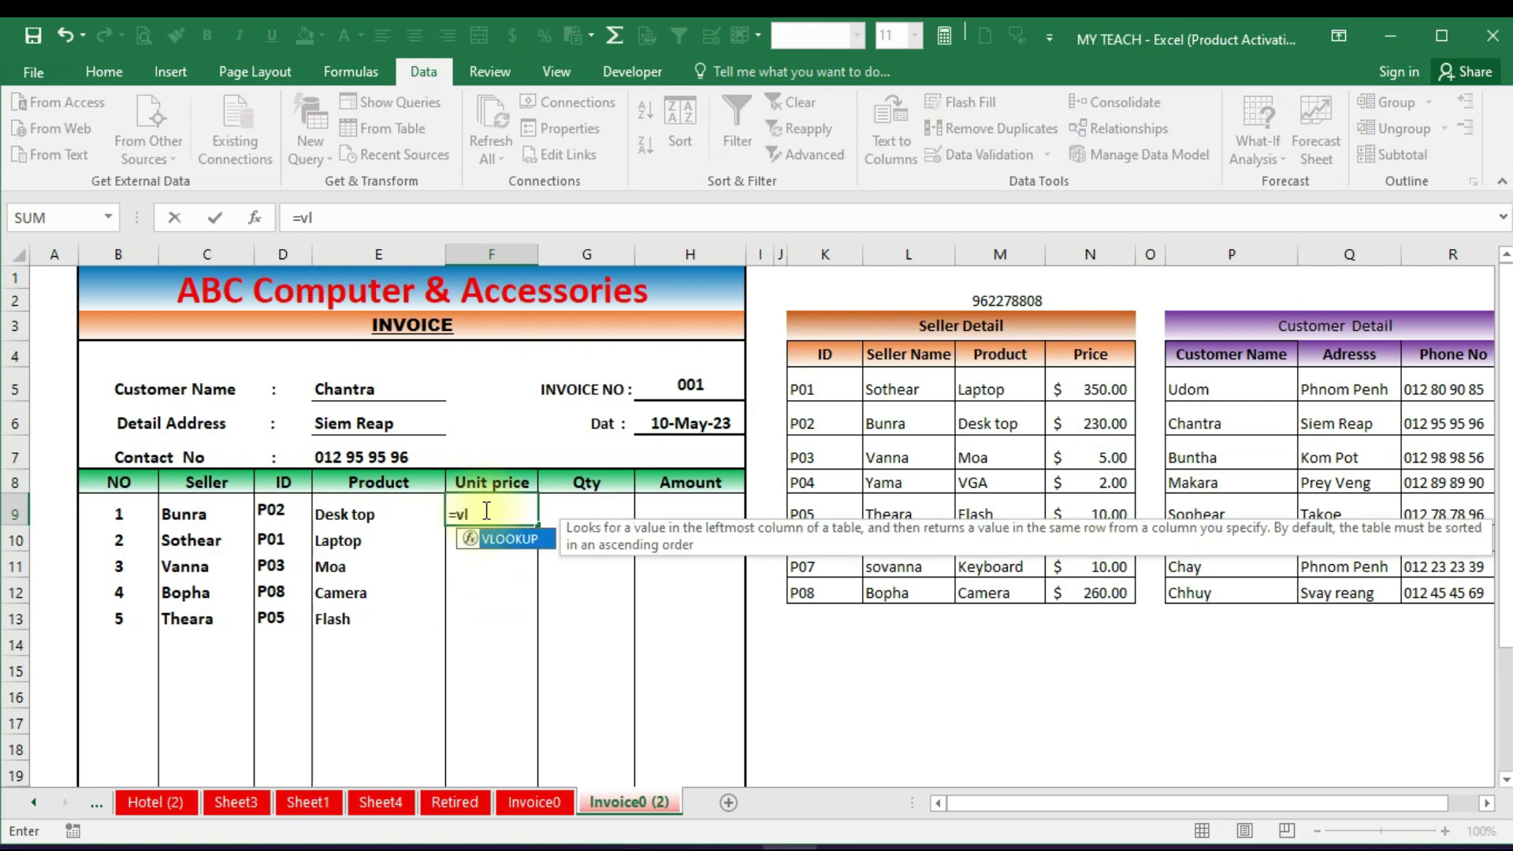
{"action": "type", "text": "ookup"}
{"action": "type", "text": "("}
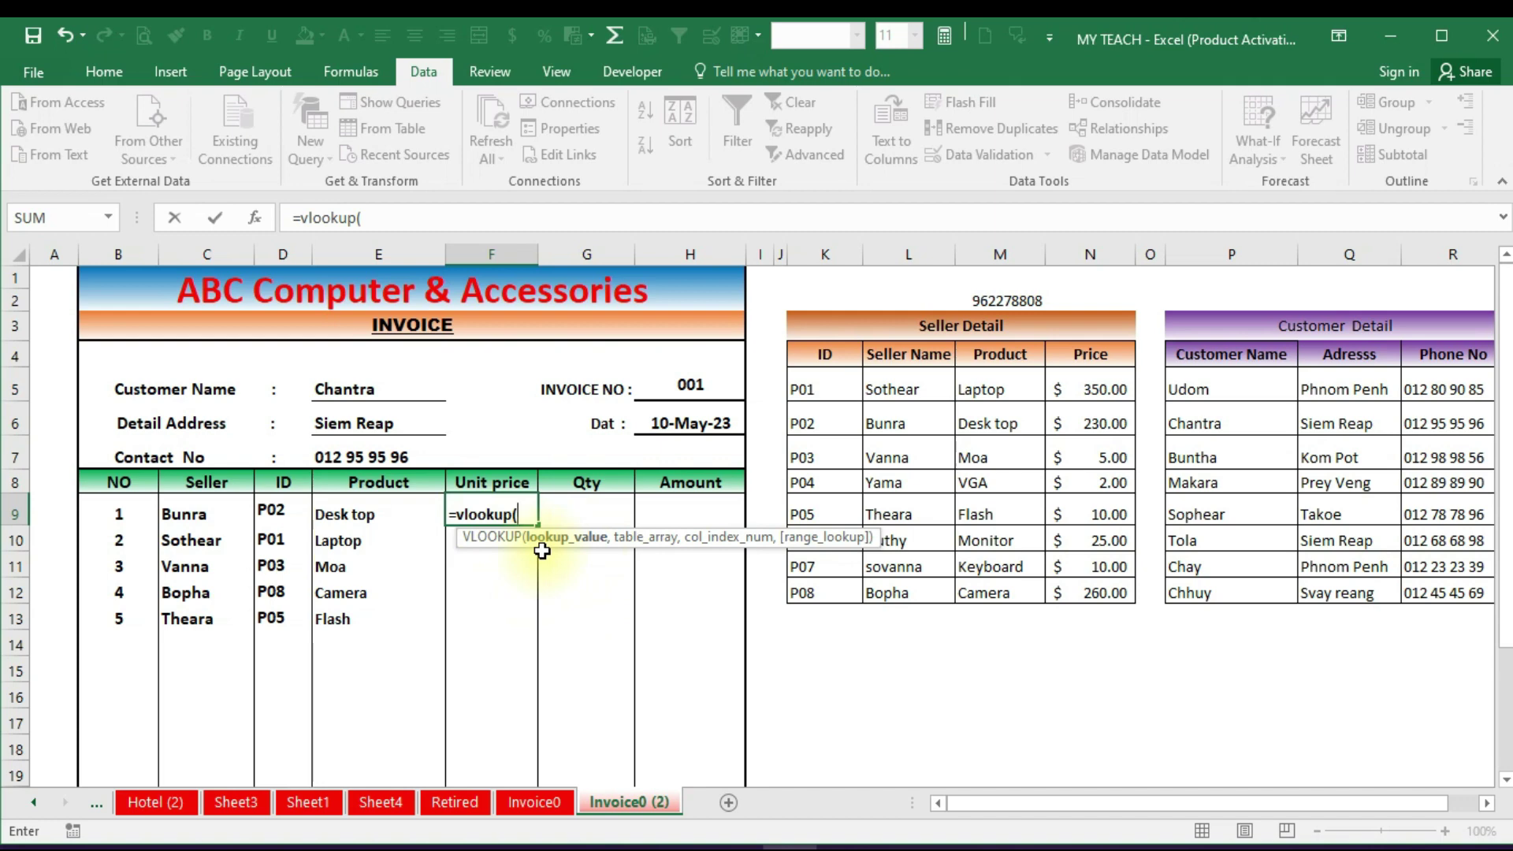
{"action": "left_click", "coordinate": [282, 509]}
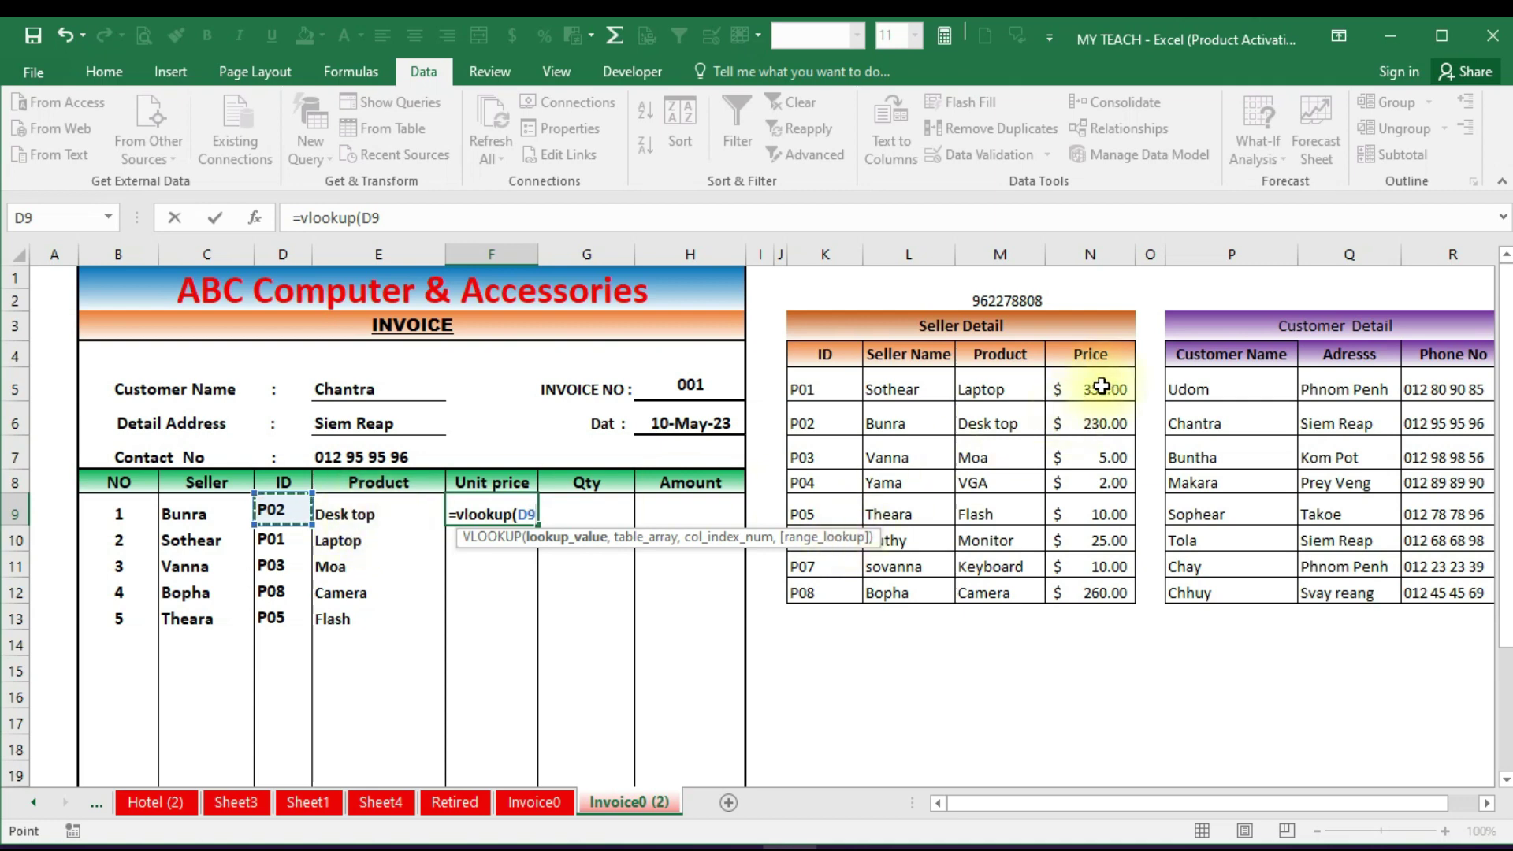
{"action": "type", "text": ","}
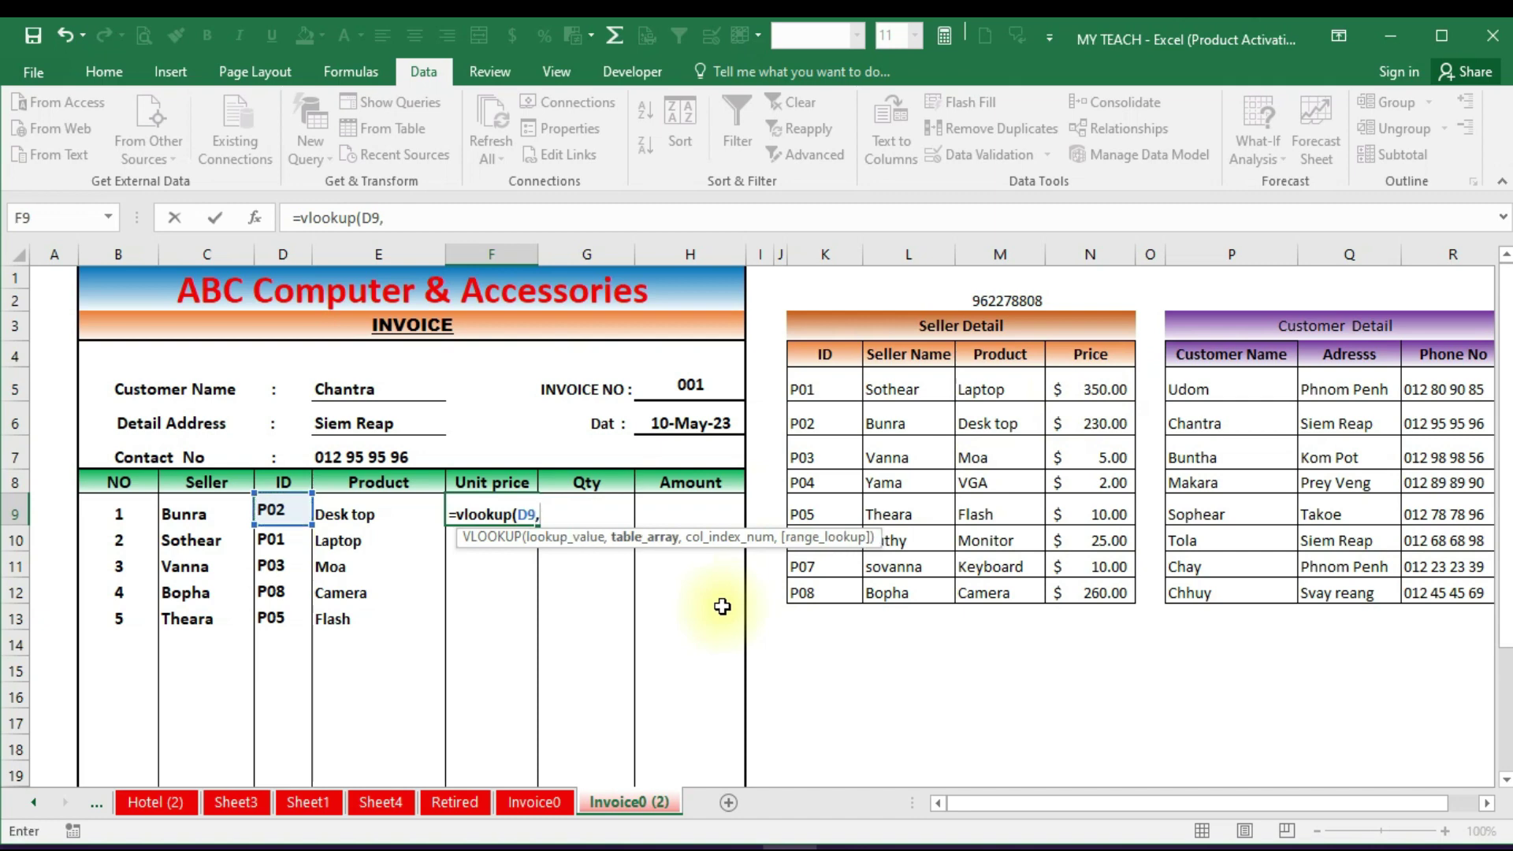
{"action": "mouse_move", "coordinate": [812, 386]}
{"action": "left_mouse_down"}
{"action": "mouse_move", "coordinate": [1075, 385]}
{"action": "mouse_move", "coordinate": [1096, 592]}
{"action": "left_mouse_up"}
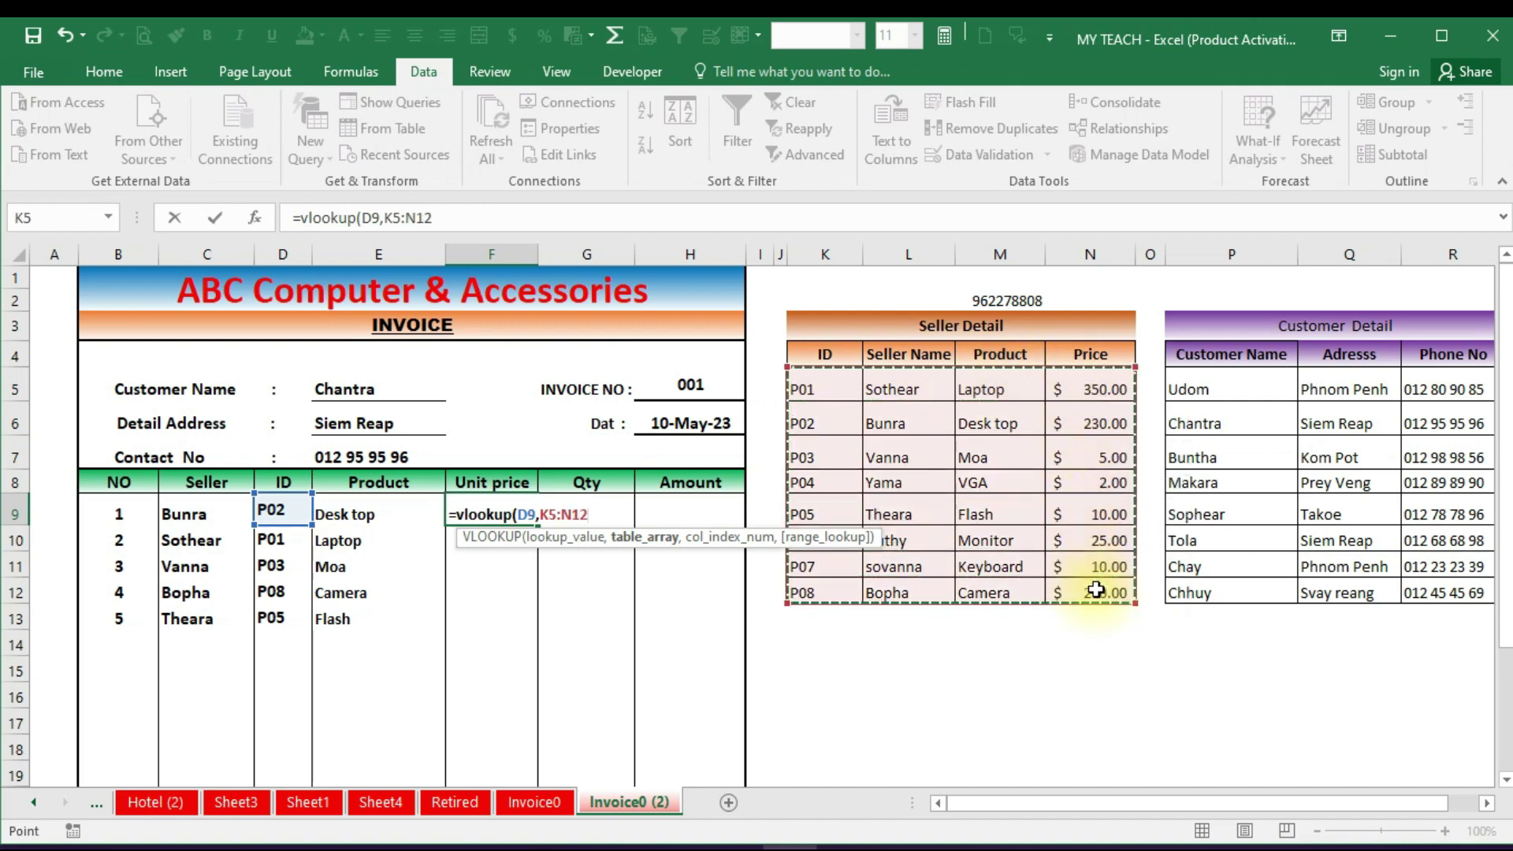
{"action": "type", "text": ","}
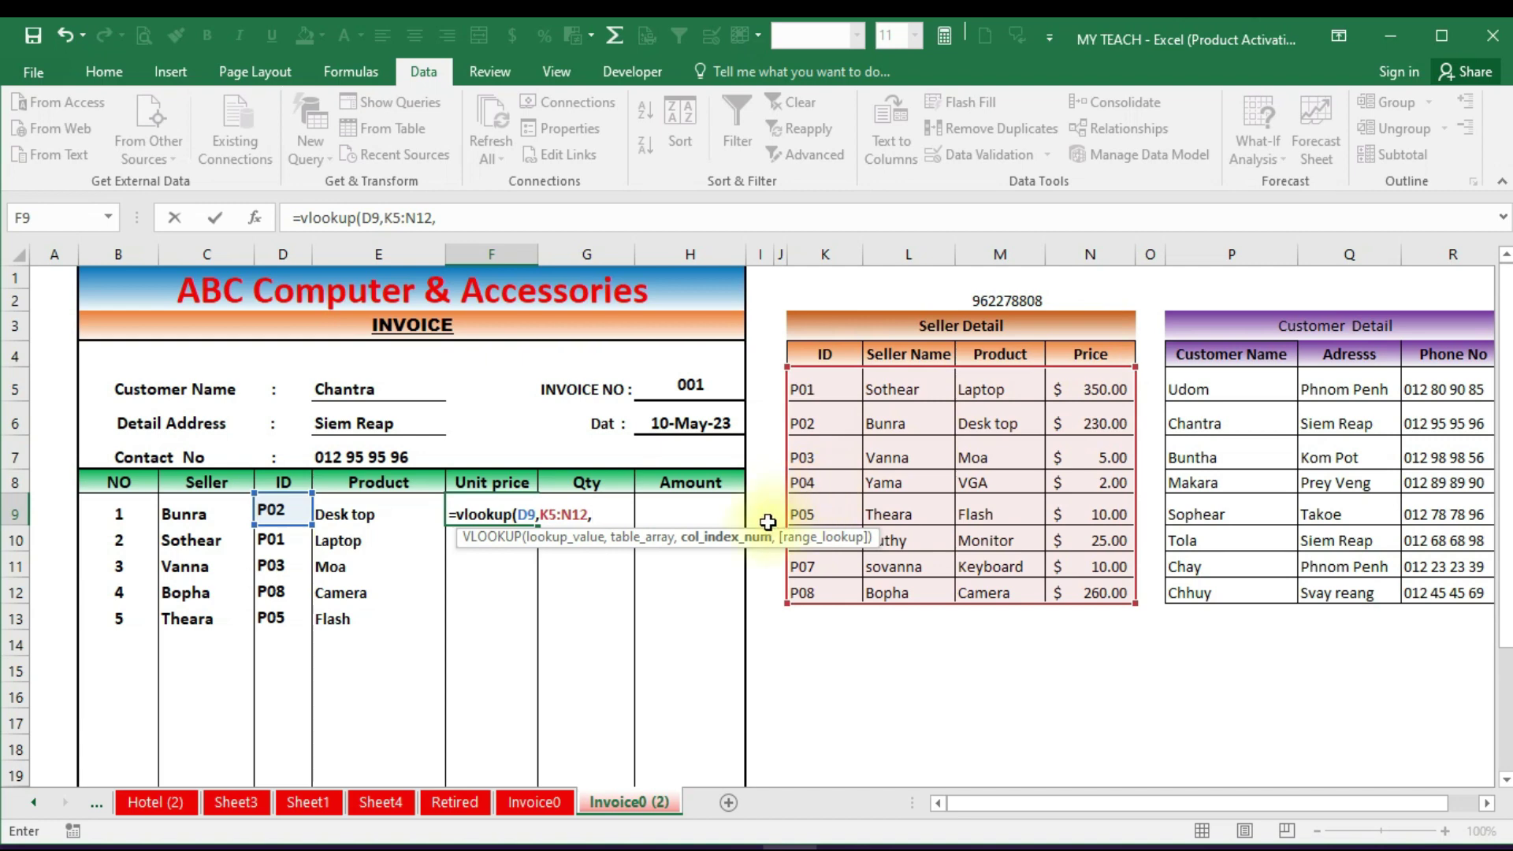
{"action": "type", "text": "4"}
{"action": "type", "text": ")"}
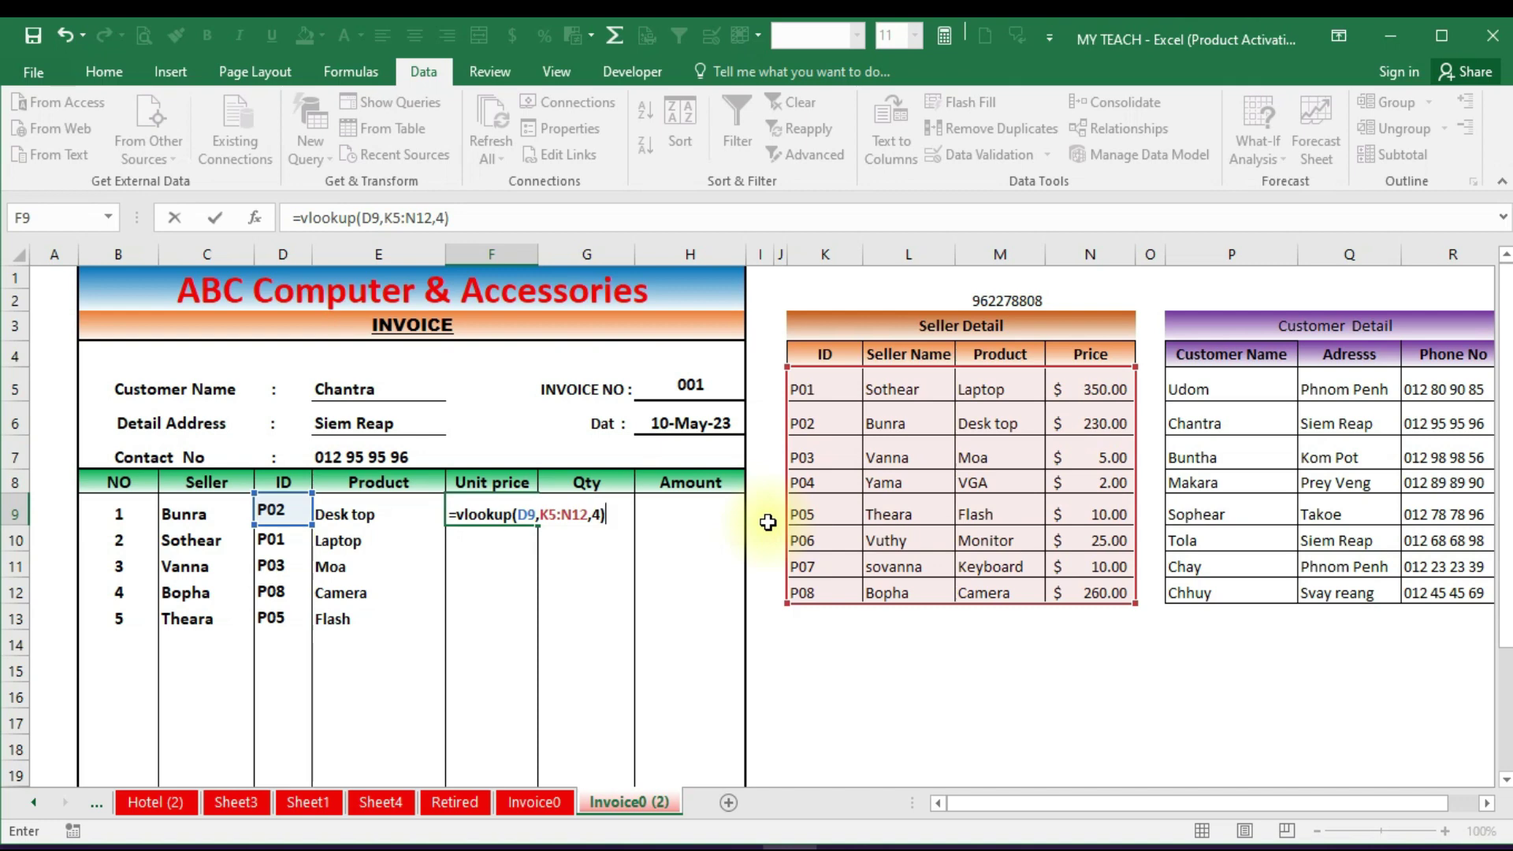
Lock the lookup range as $K$5:$N$12 and commit, showing $230.00
{"action": "left_click", "coordinate": [546, 514]}
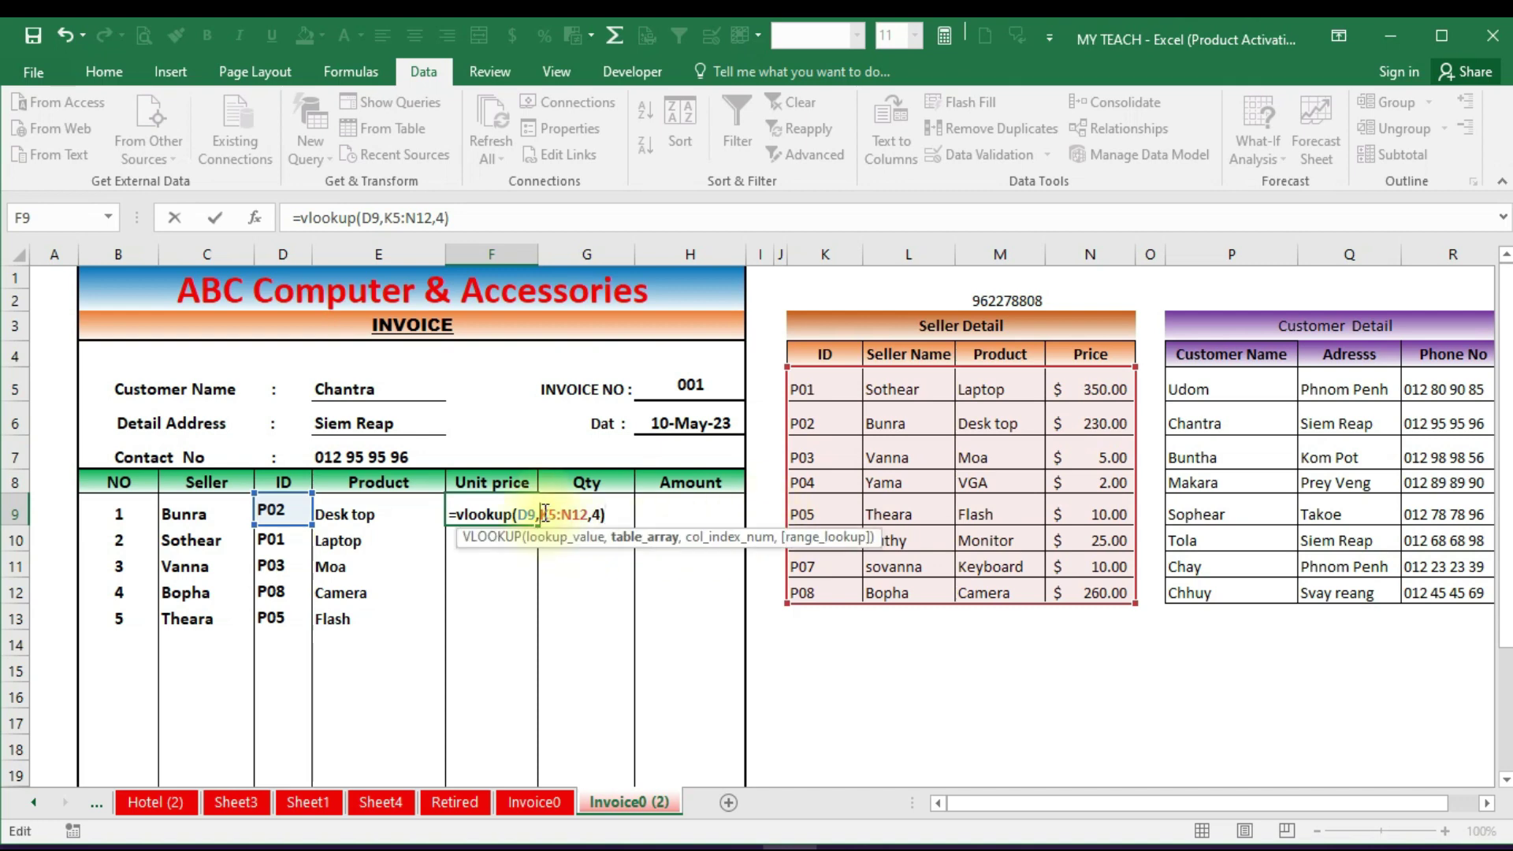
{"action": "type", "text": "$K"}
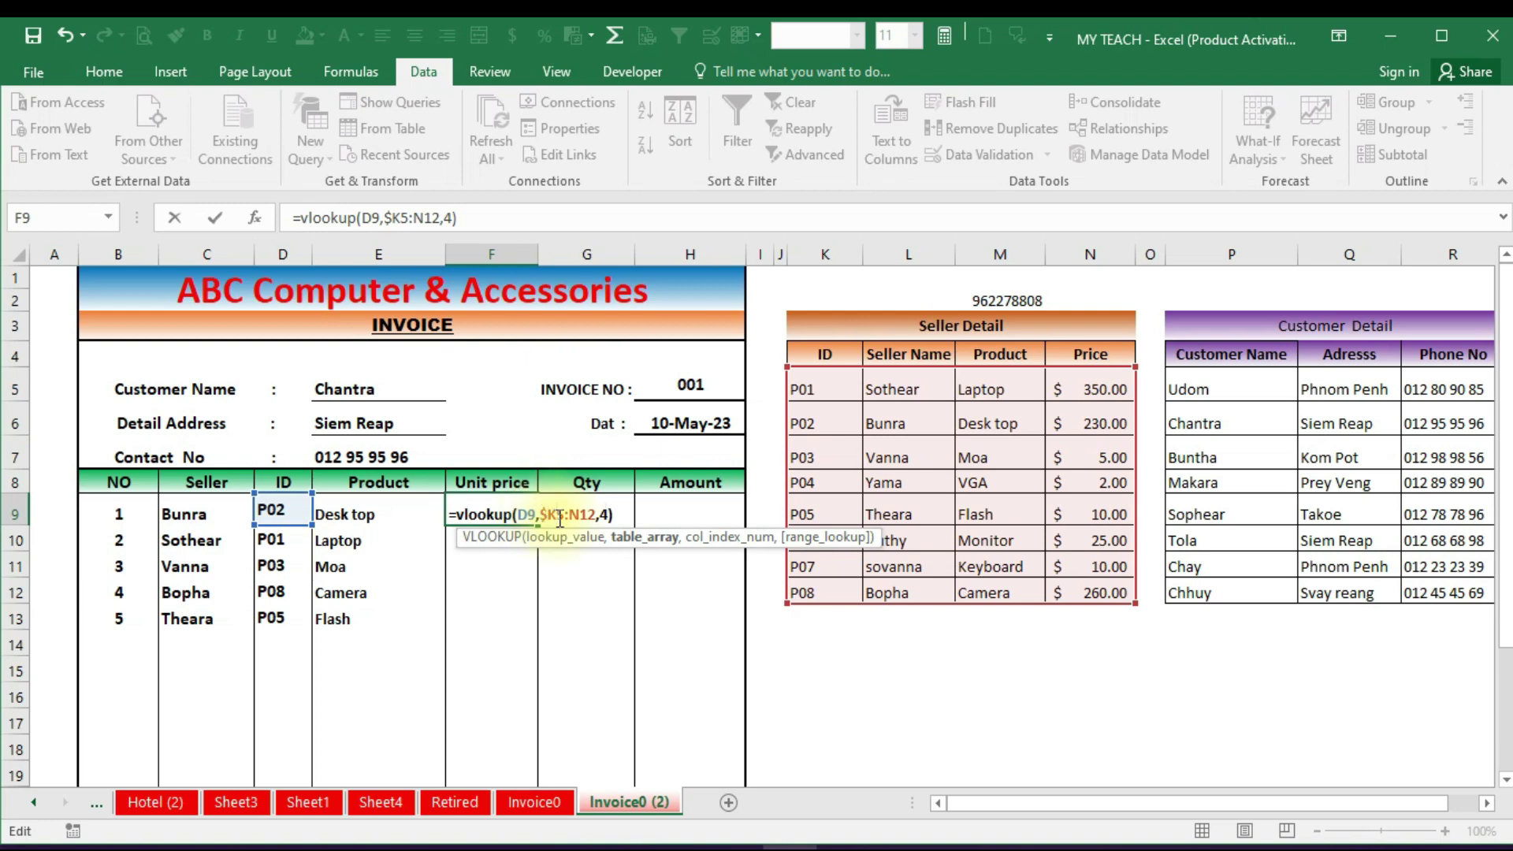
{"action": "type", "text": "$5:"}
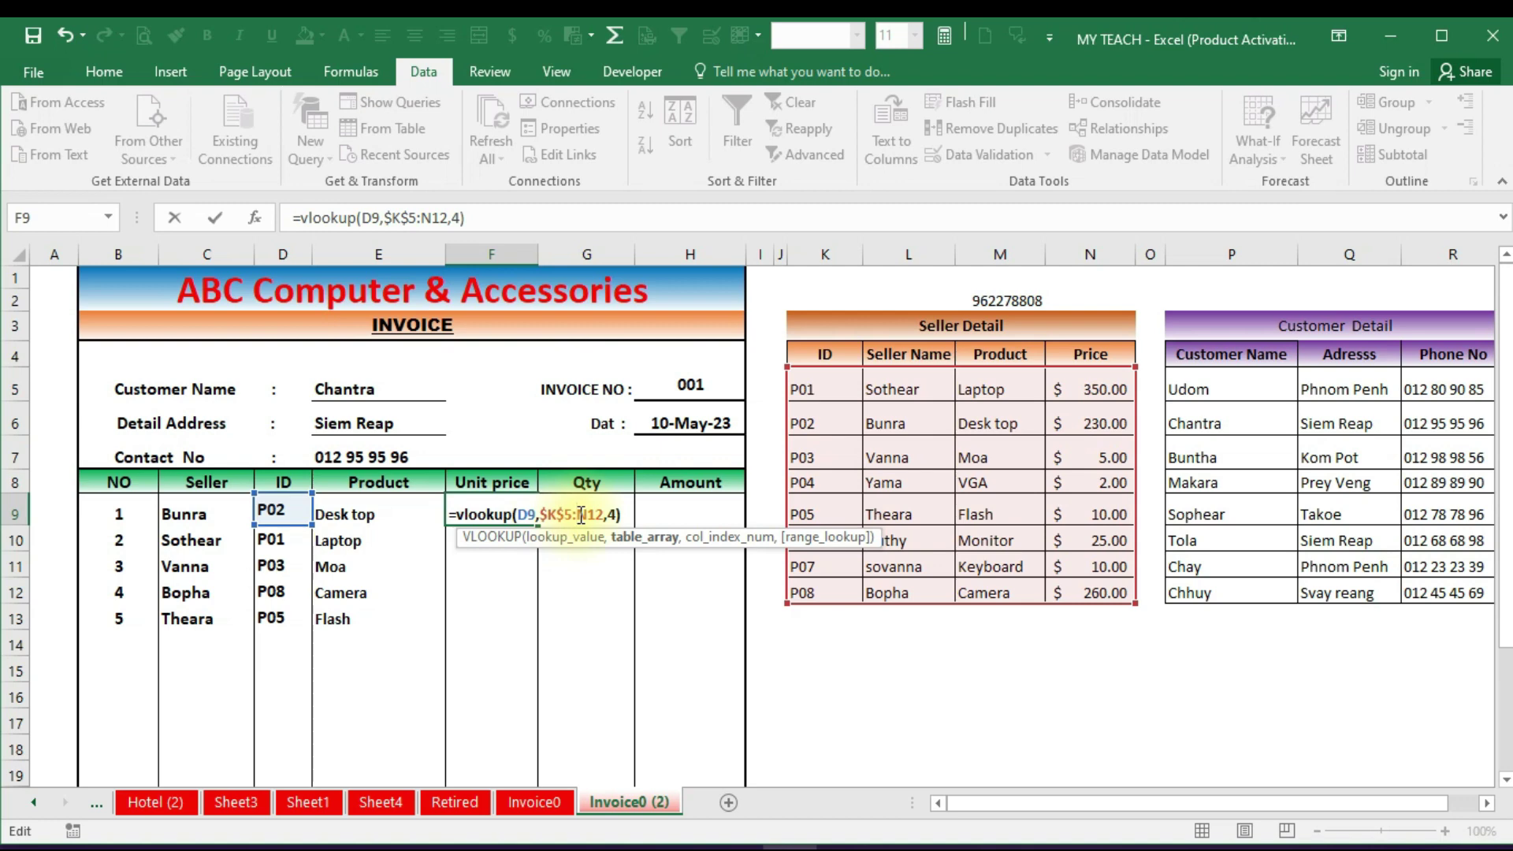
{"action": "type", "text": "$"}
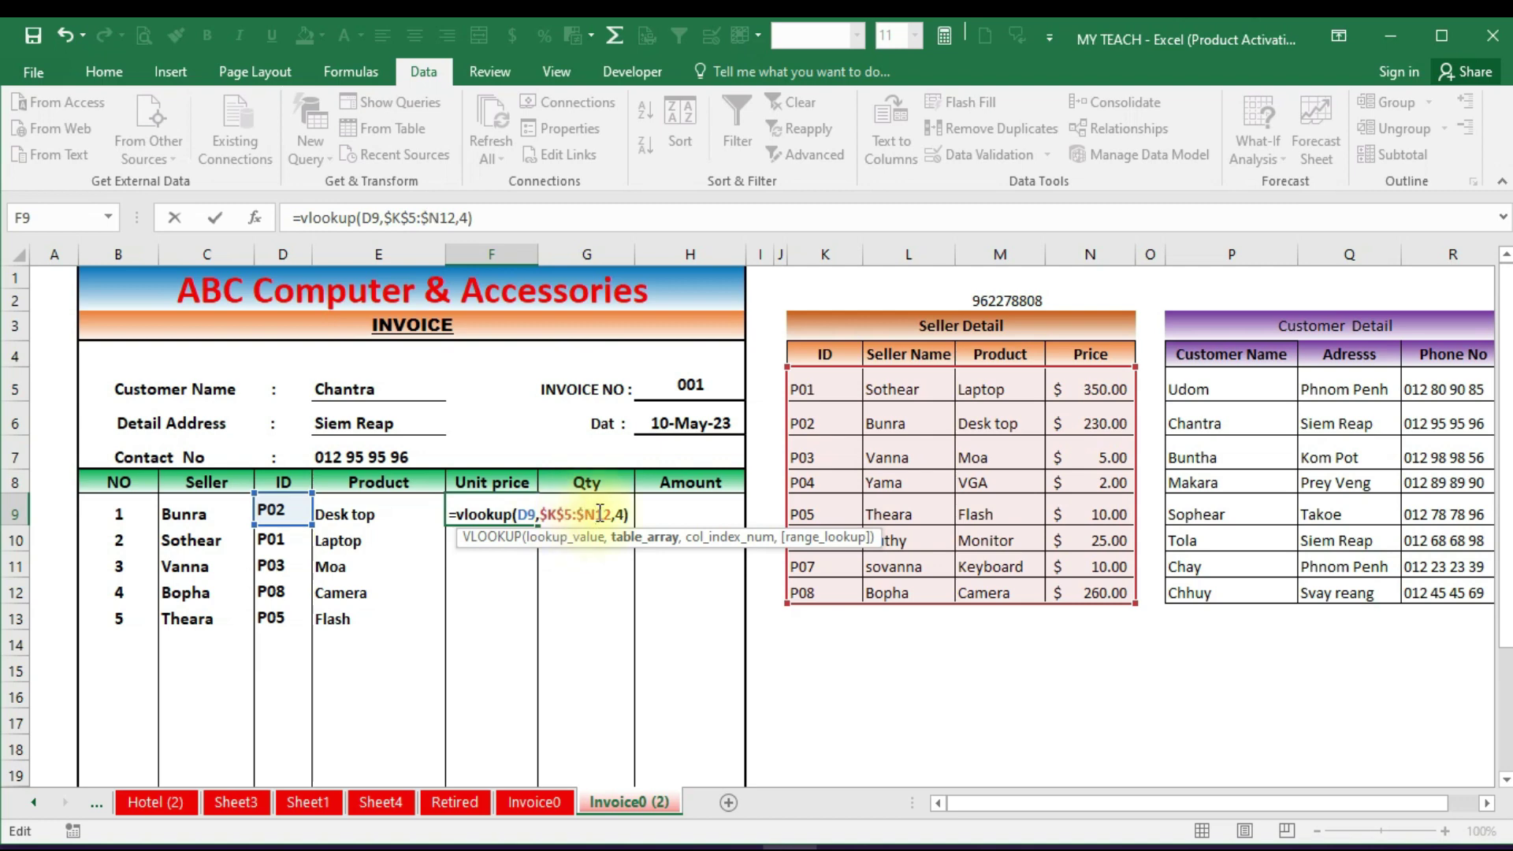
{"action": "left_click", "coordinate": [599, 513]}
{"action": "type", "text": "$"}
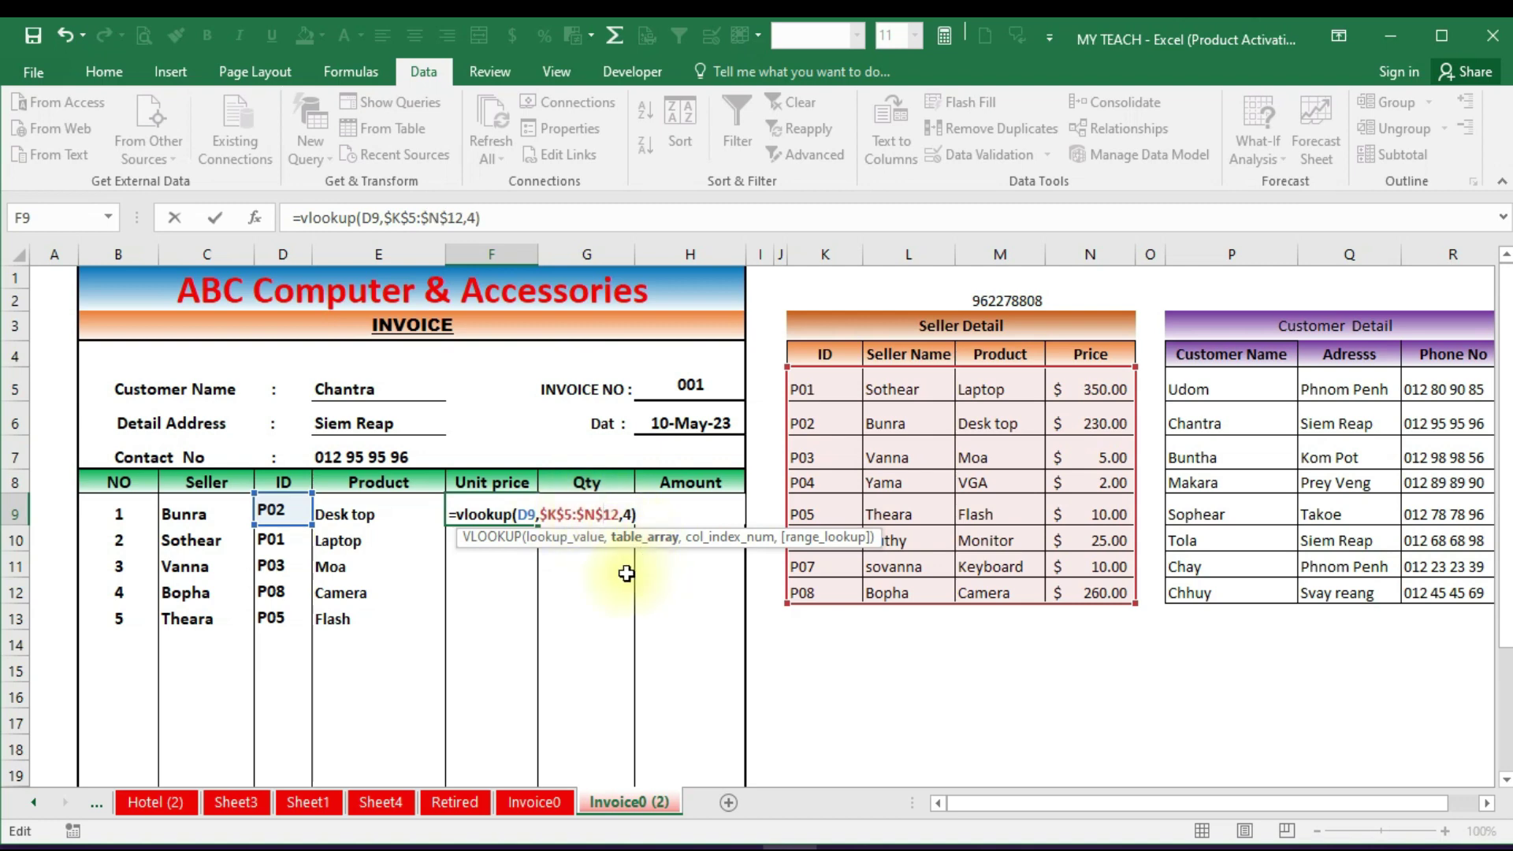
{"action": "key", "text": "Return"}
{"action": "left_click", "coordinate": [504, 514]}
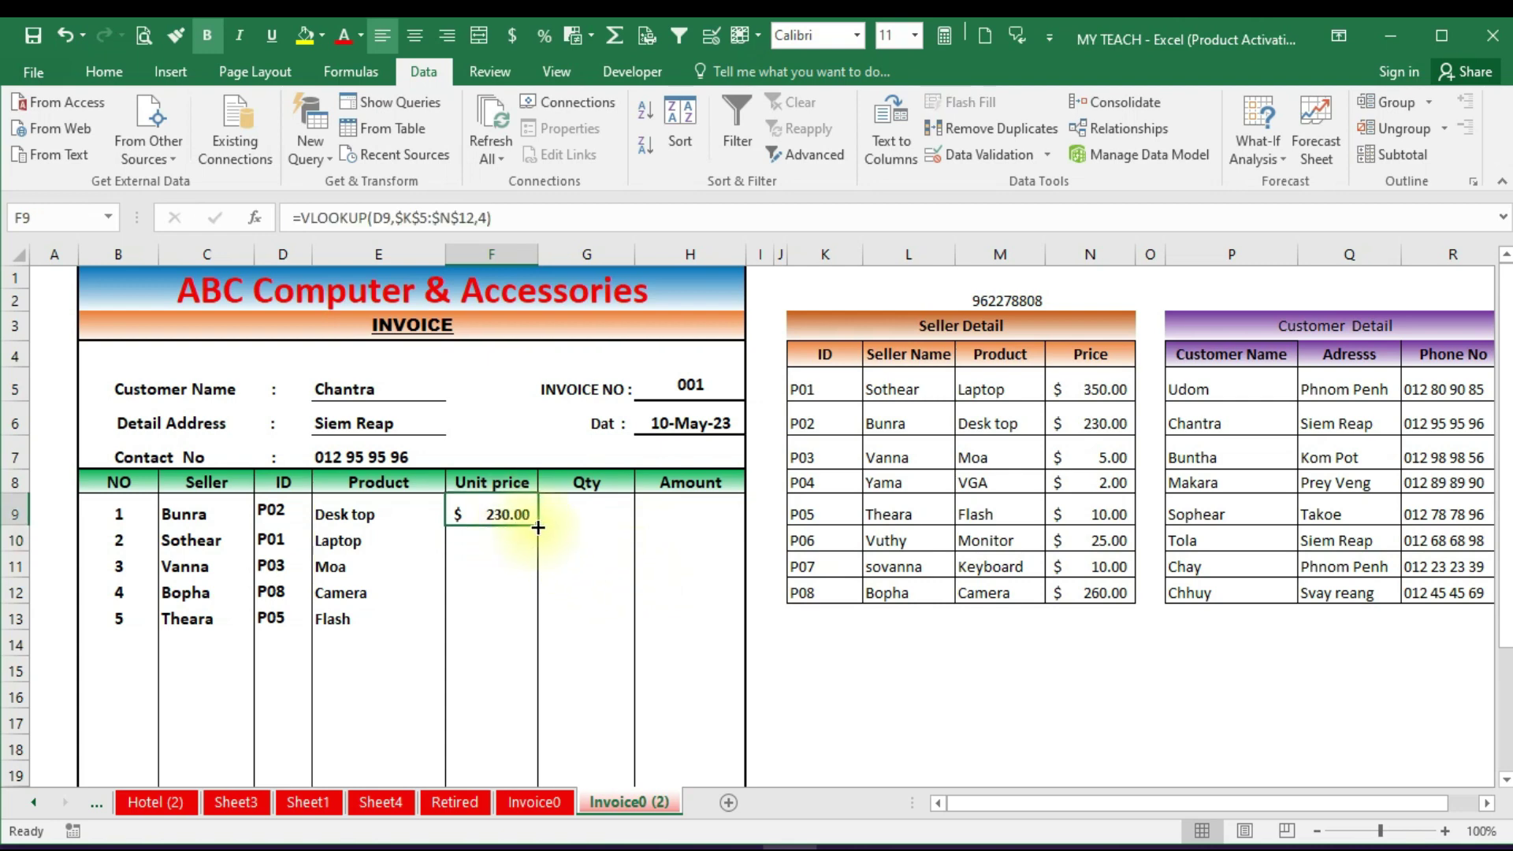
Fill the F9 lookup down the Unit price column, revealing #N/A on empty rows
{"action": "left_click_drag", "start_coordinate": [538, 527], "coordinate": [535, 781]}
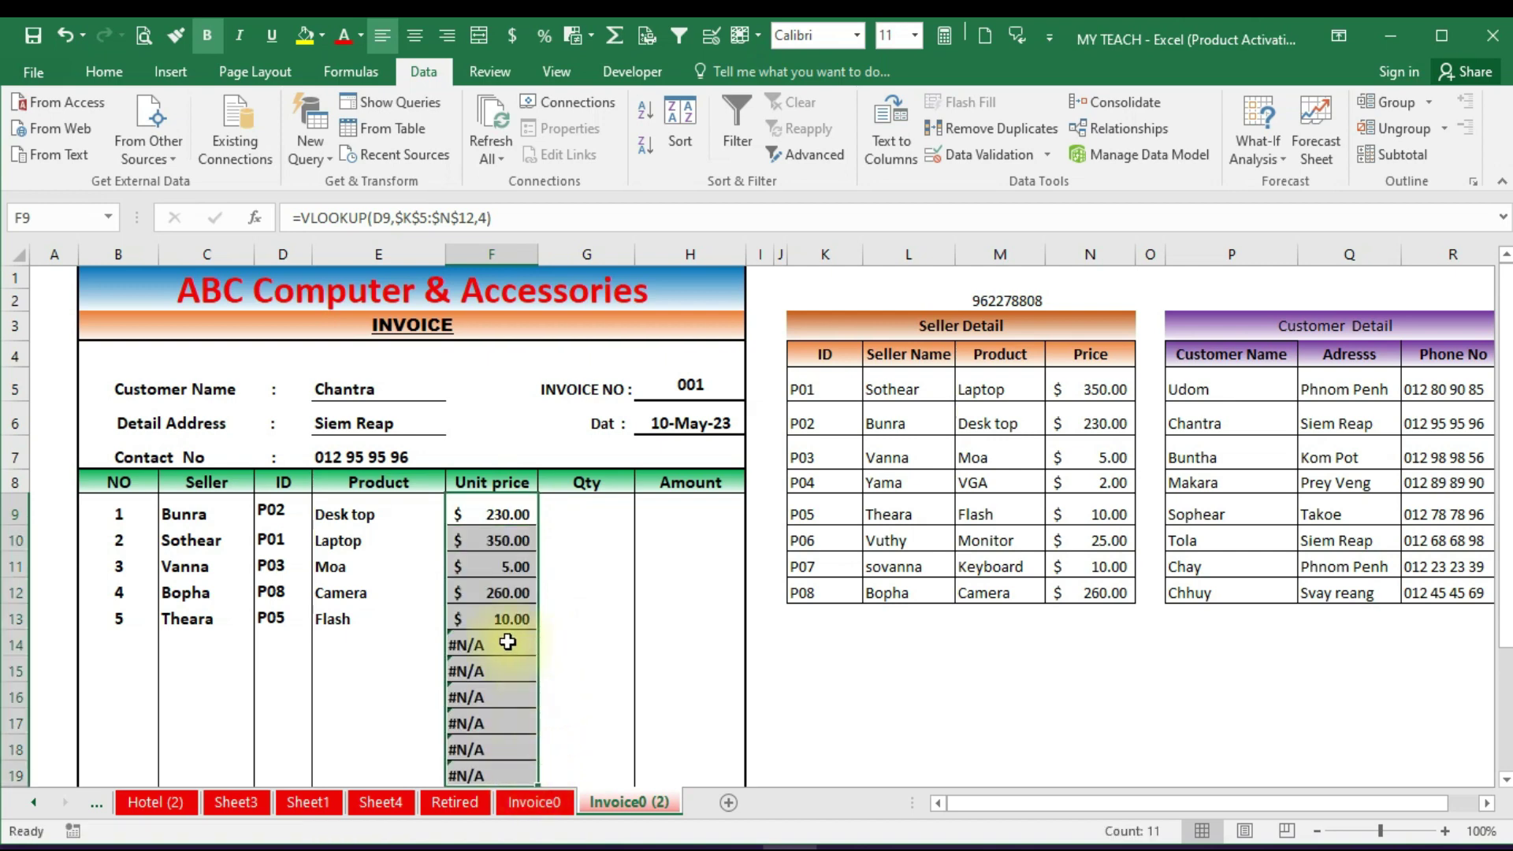
{"action": "scroll", "coordinate": [507, 643], "scroll_direction": "down", "scroll_amount": 1}
{"action": "left_click", "coordinate": [498, 540]}
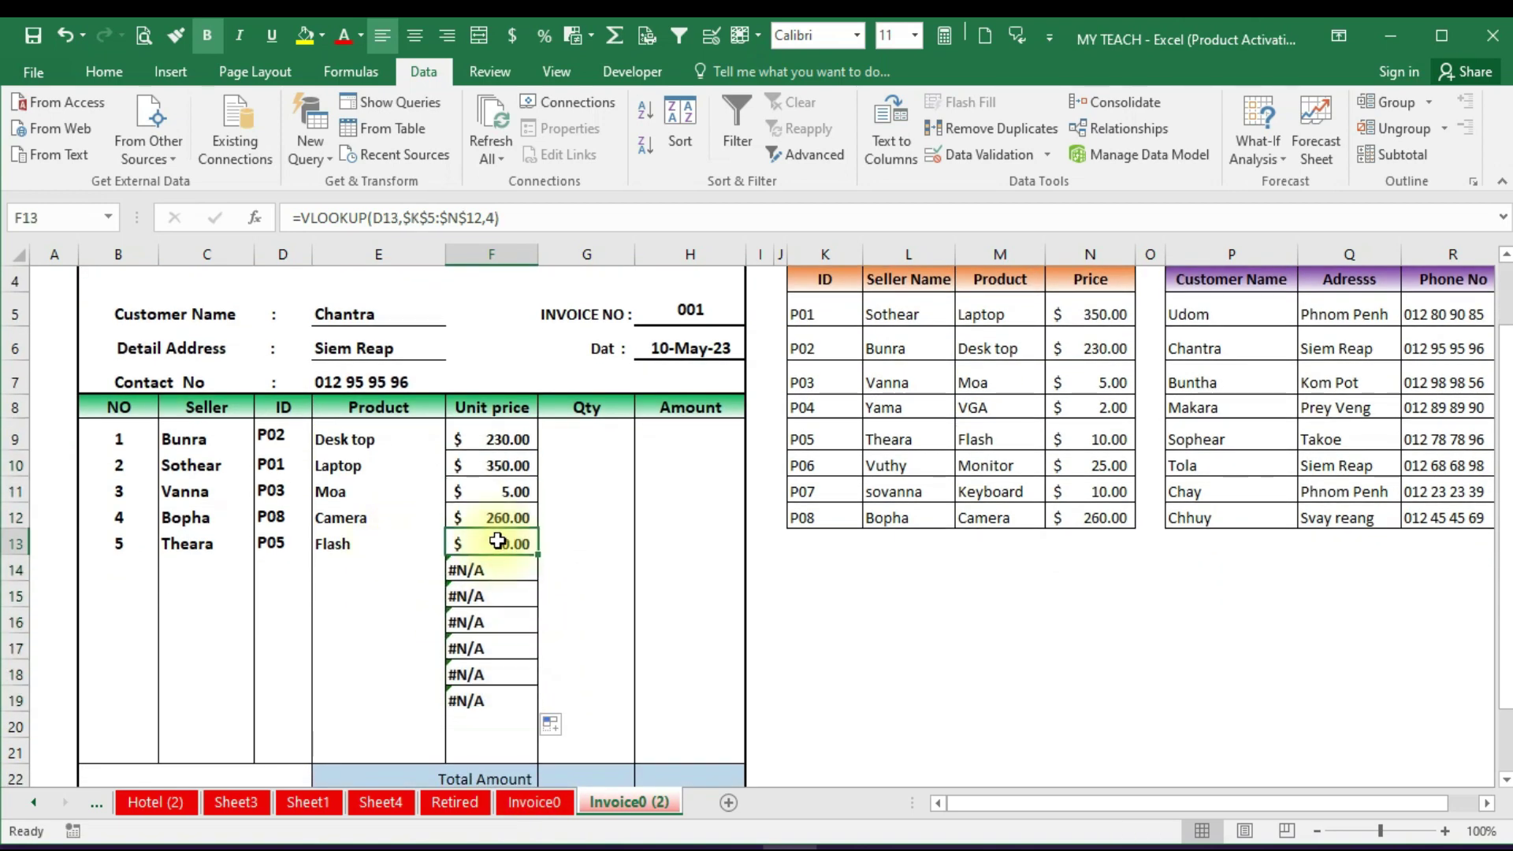
{"action": "left_click", "coordinate": [484, 568]}
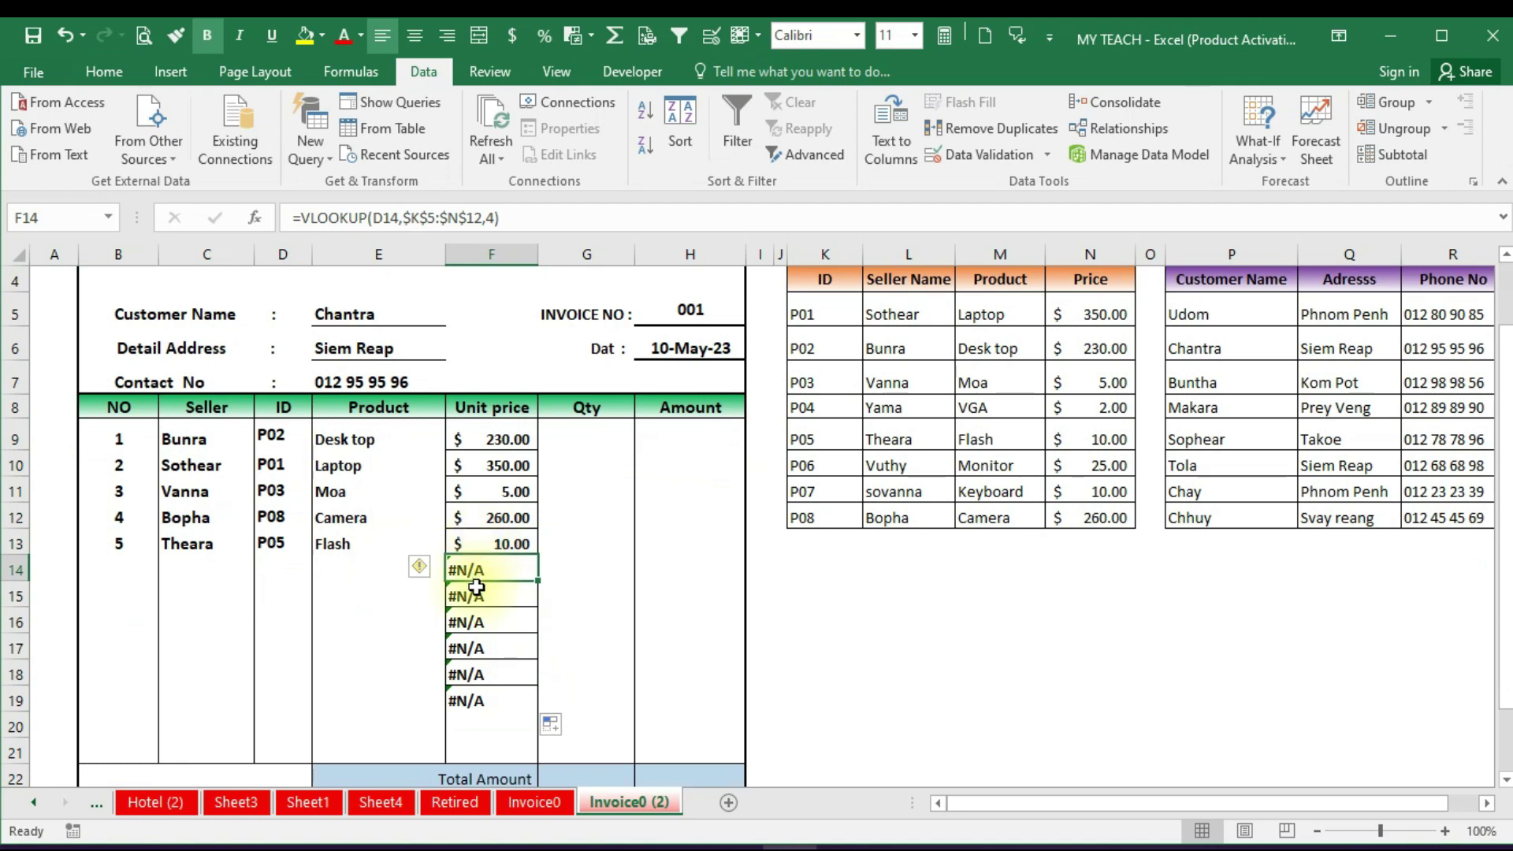
Wrap F9 as =IFERROR(VLOOKUP(D9,$K$5:$N$12,4),"") and fill it down to F21
{"action": "double_click", "coordinate": [484, 429]}
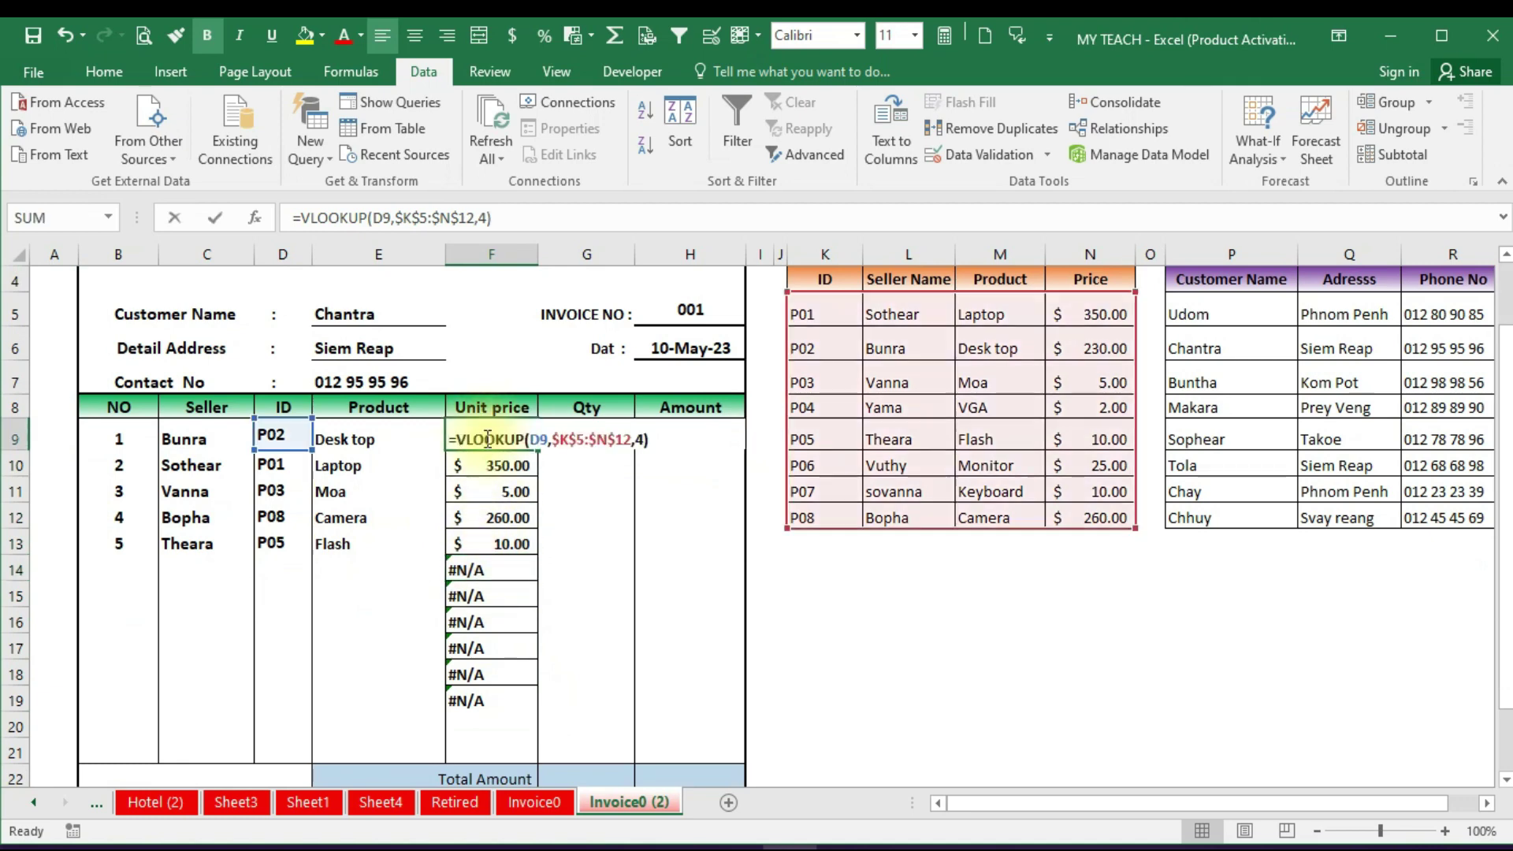
{"action": "left_click", "coordinate": [460, 439]}
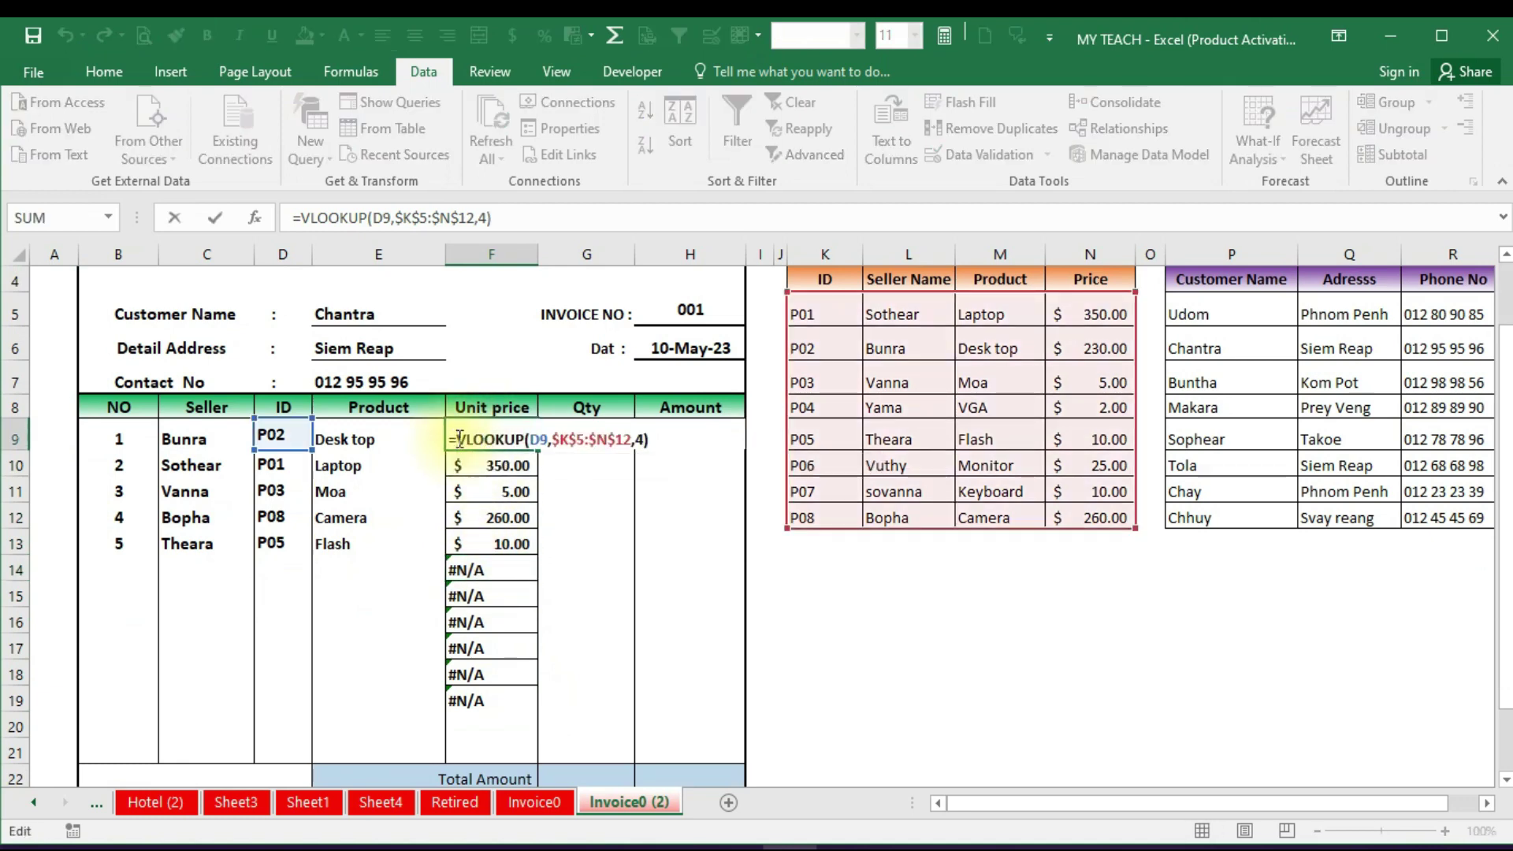
{"action": "type", "text": "if"}
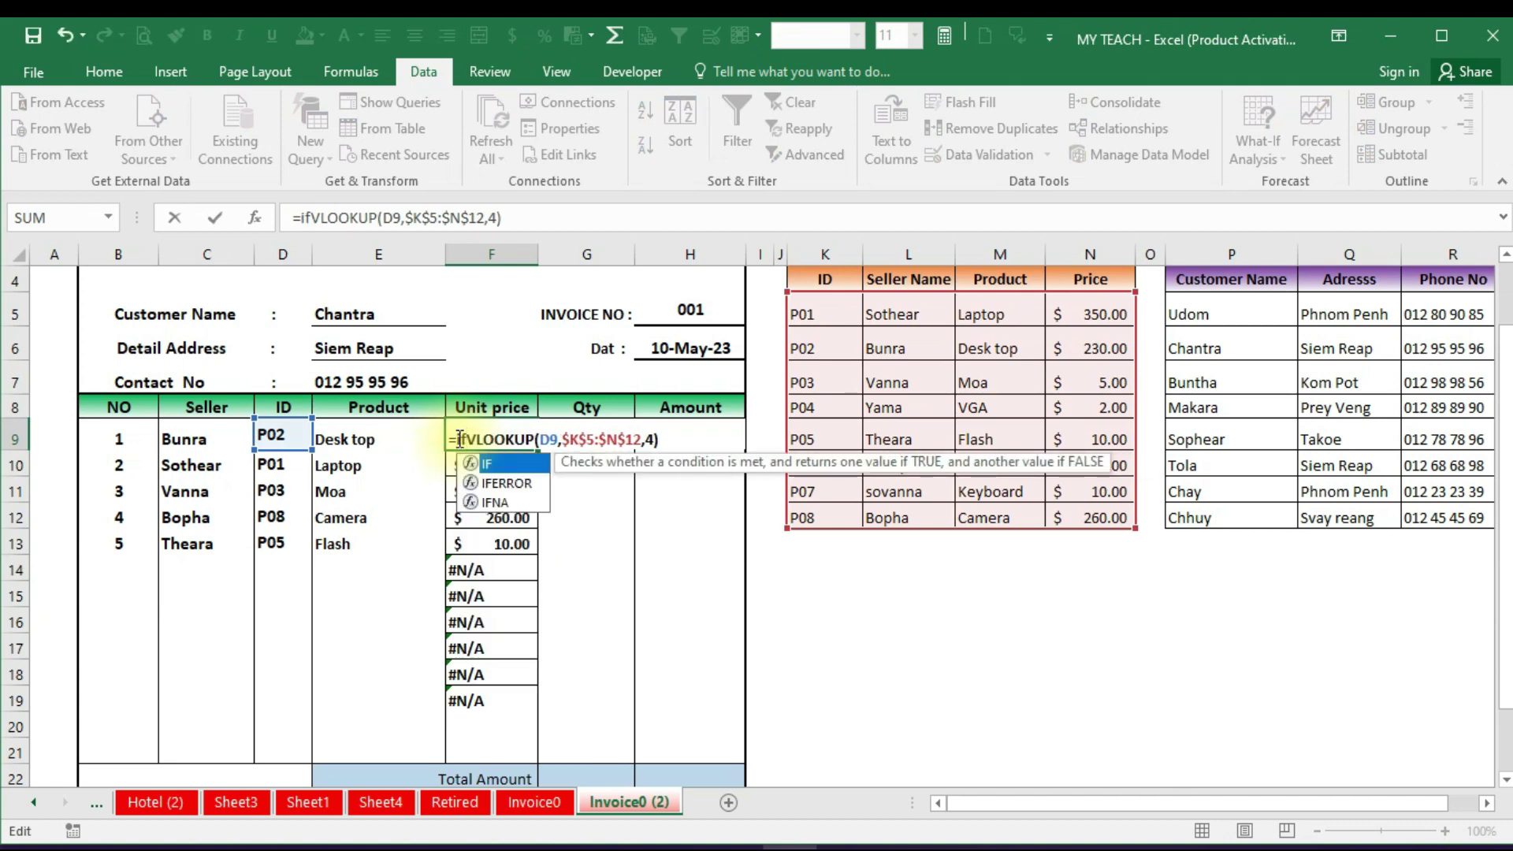
{"action": "type", "text": "error"}
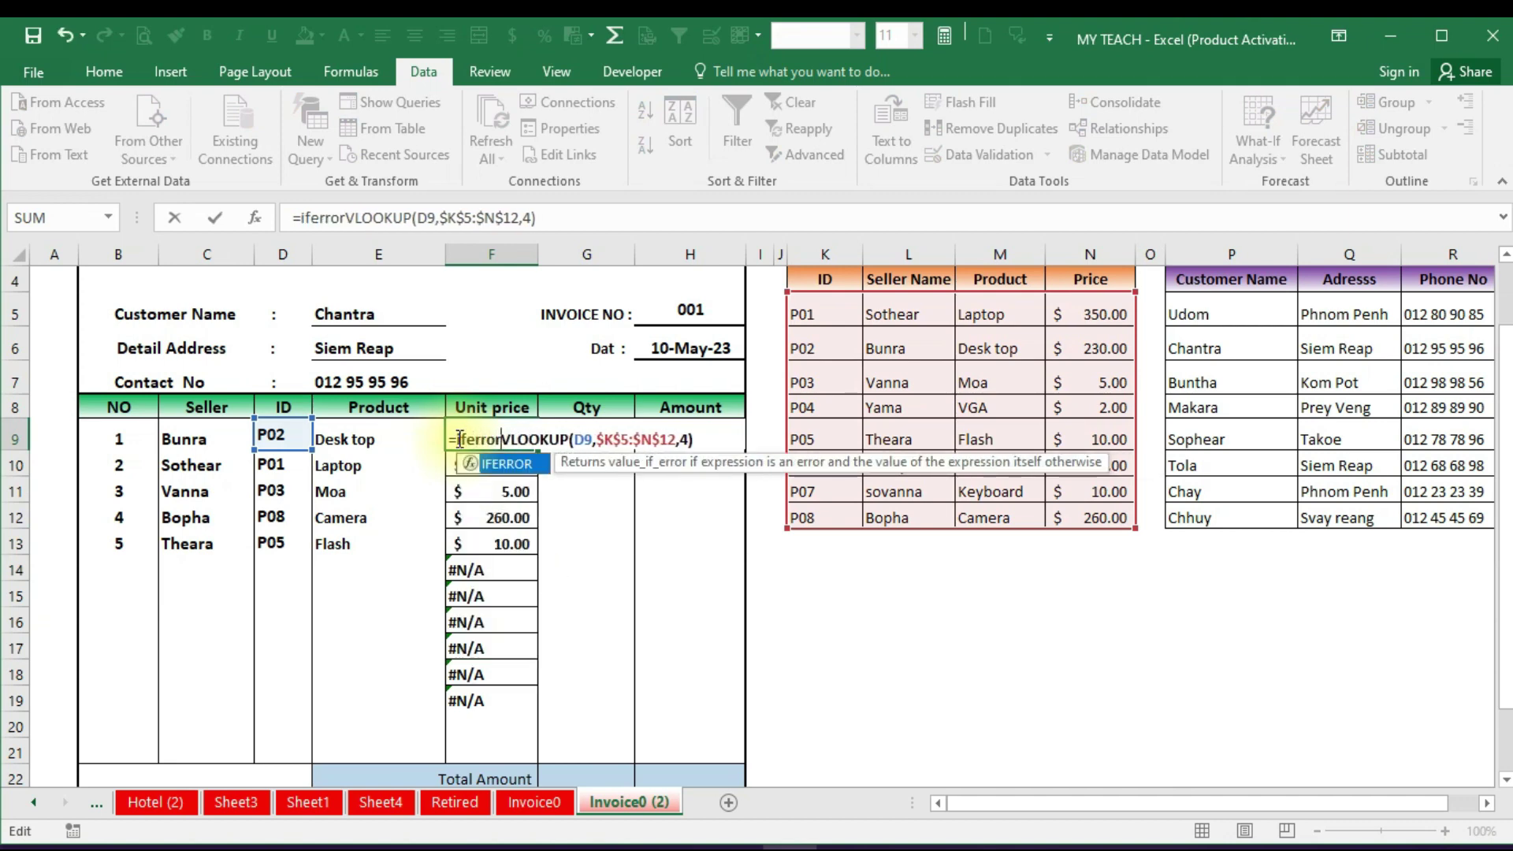
{"action": "type", "text": "("}
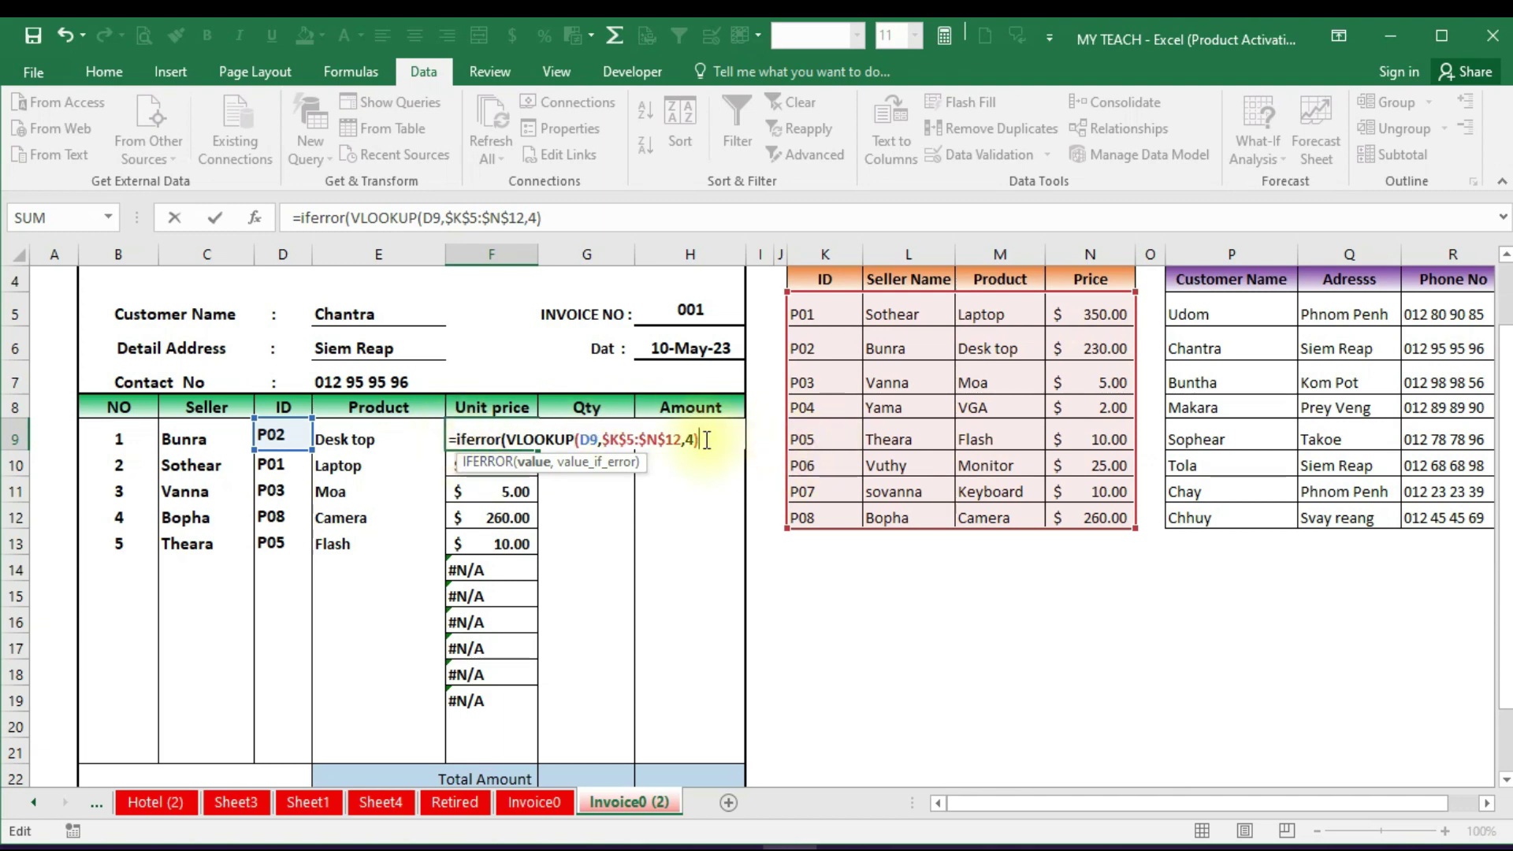
{"action": "type", "text": ","}
{"action": "type", "text": "\""}
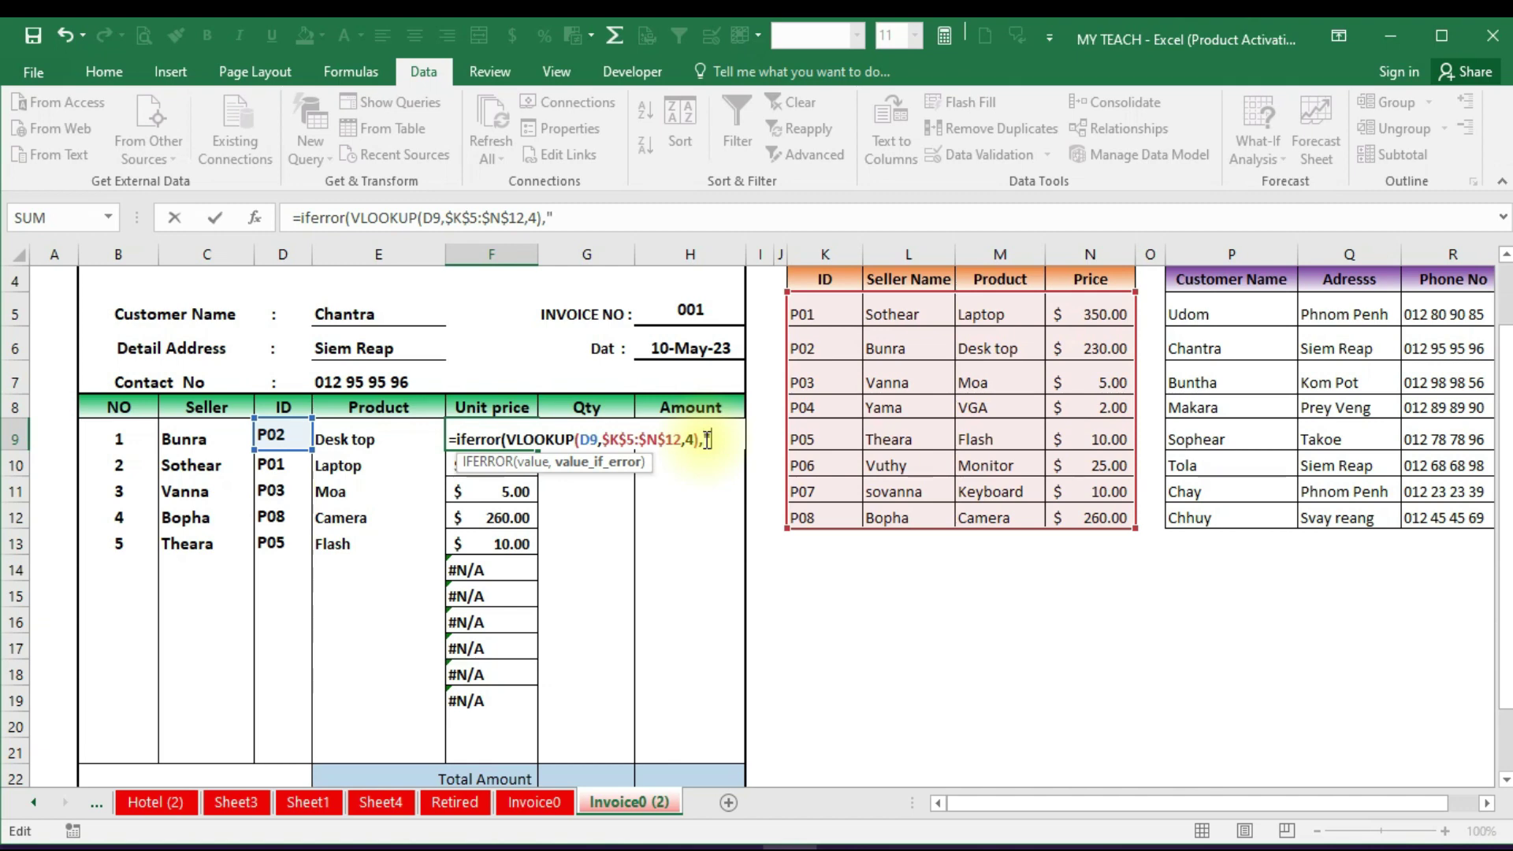
{"action": "type", "text": "\""}
{"action": "key", "text": "Return"}
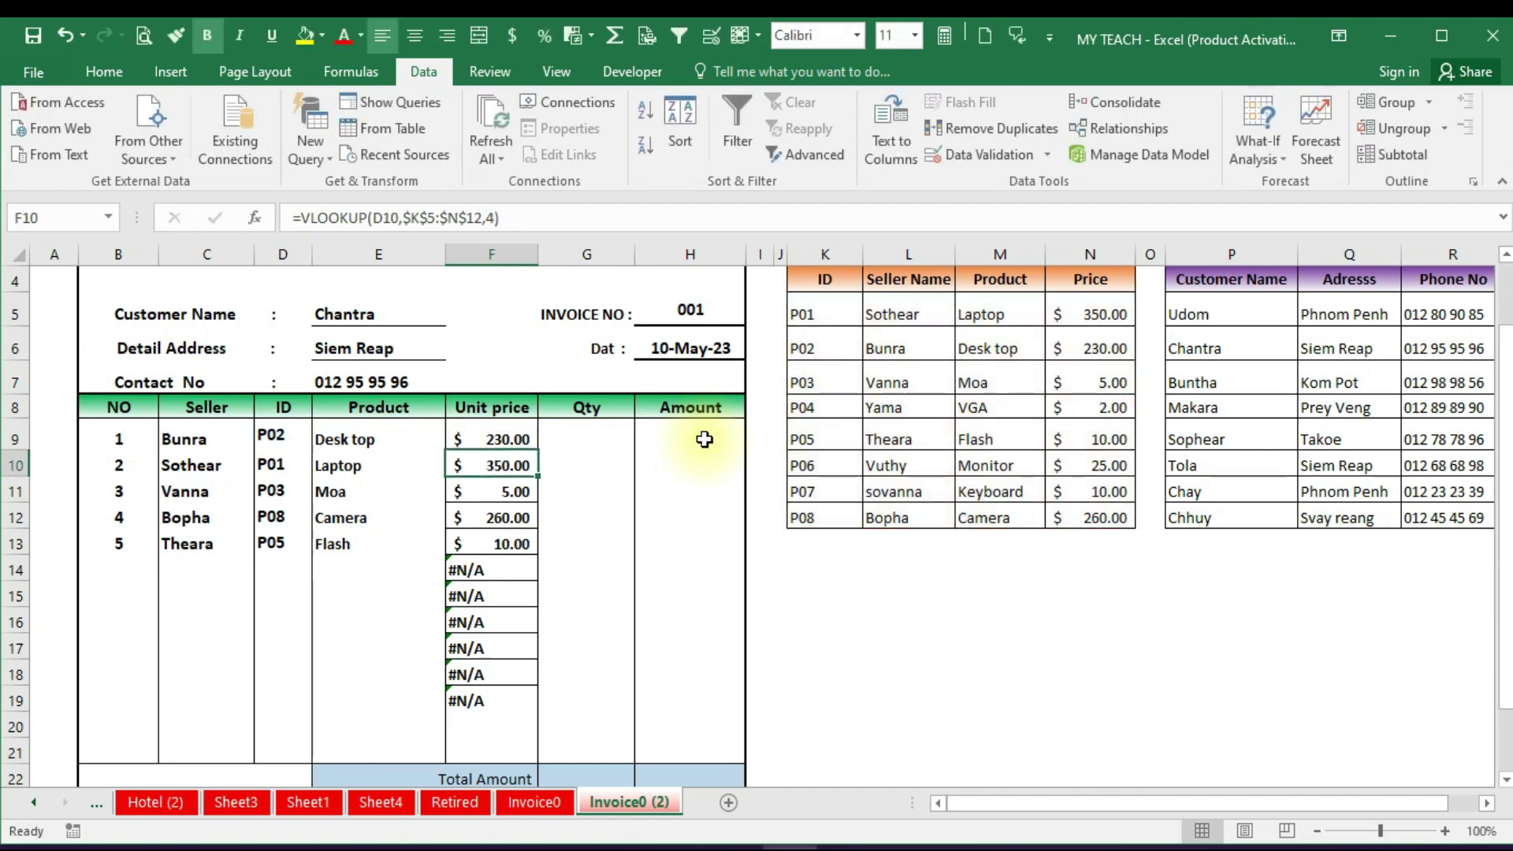
{"action": "left_click", "coordinate": [517, 439]}
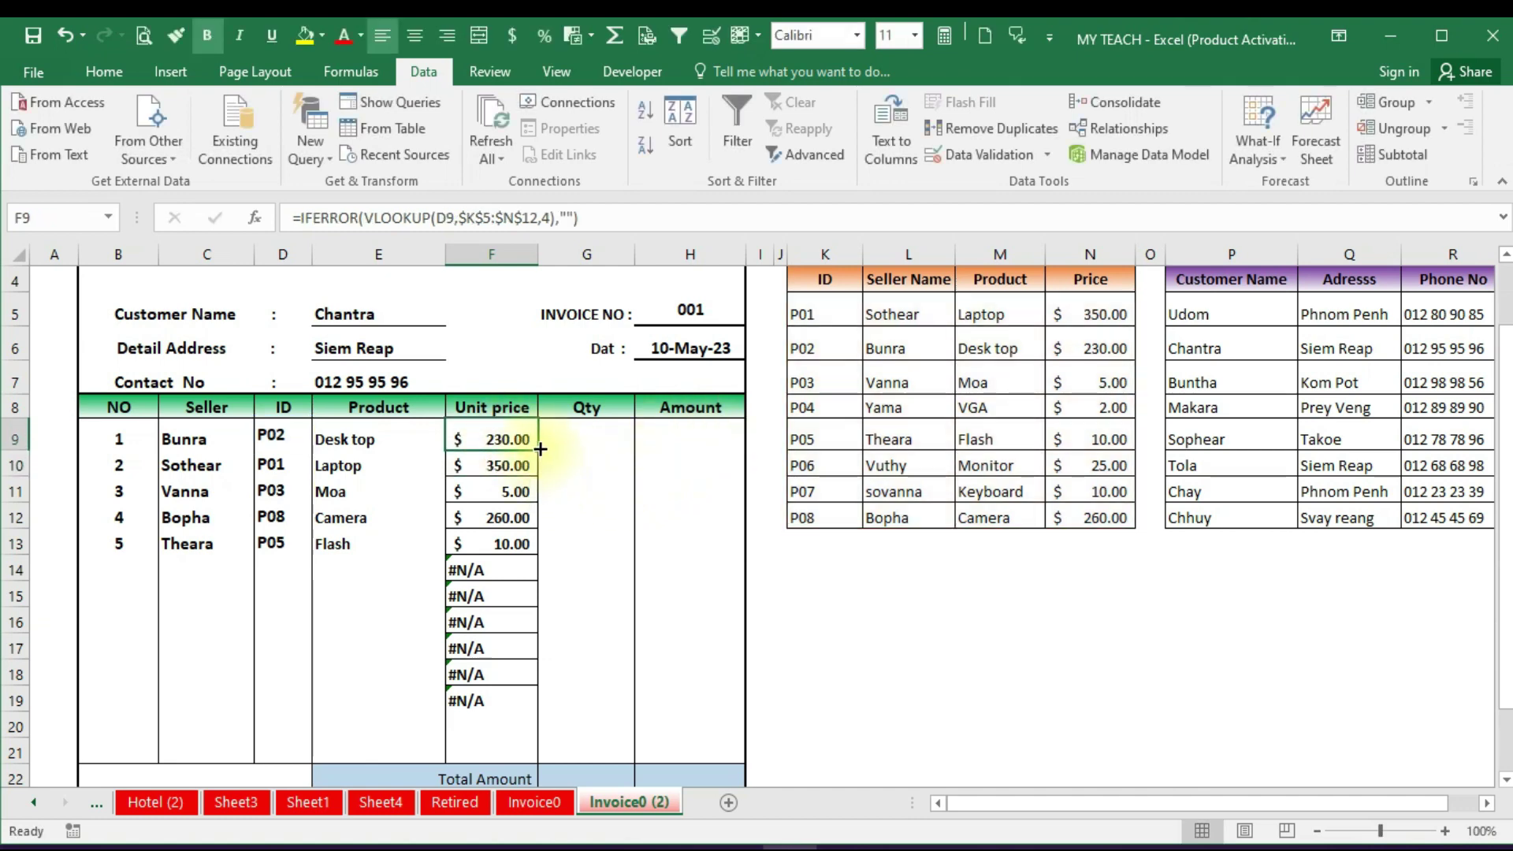
{"action": "left_click_drag", "start_coordinate": [537, 451], "coordinate": [500, 757]}
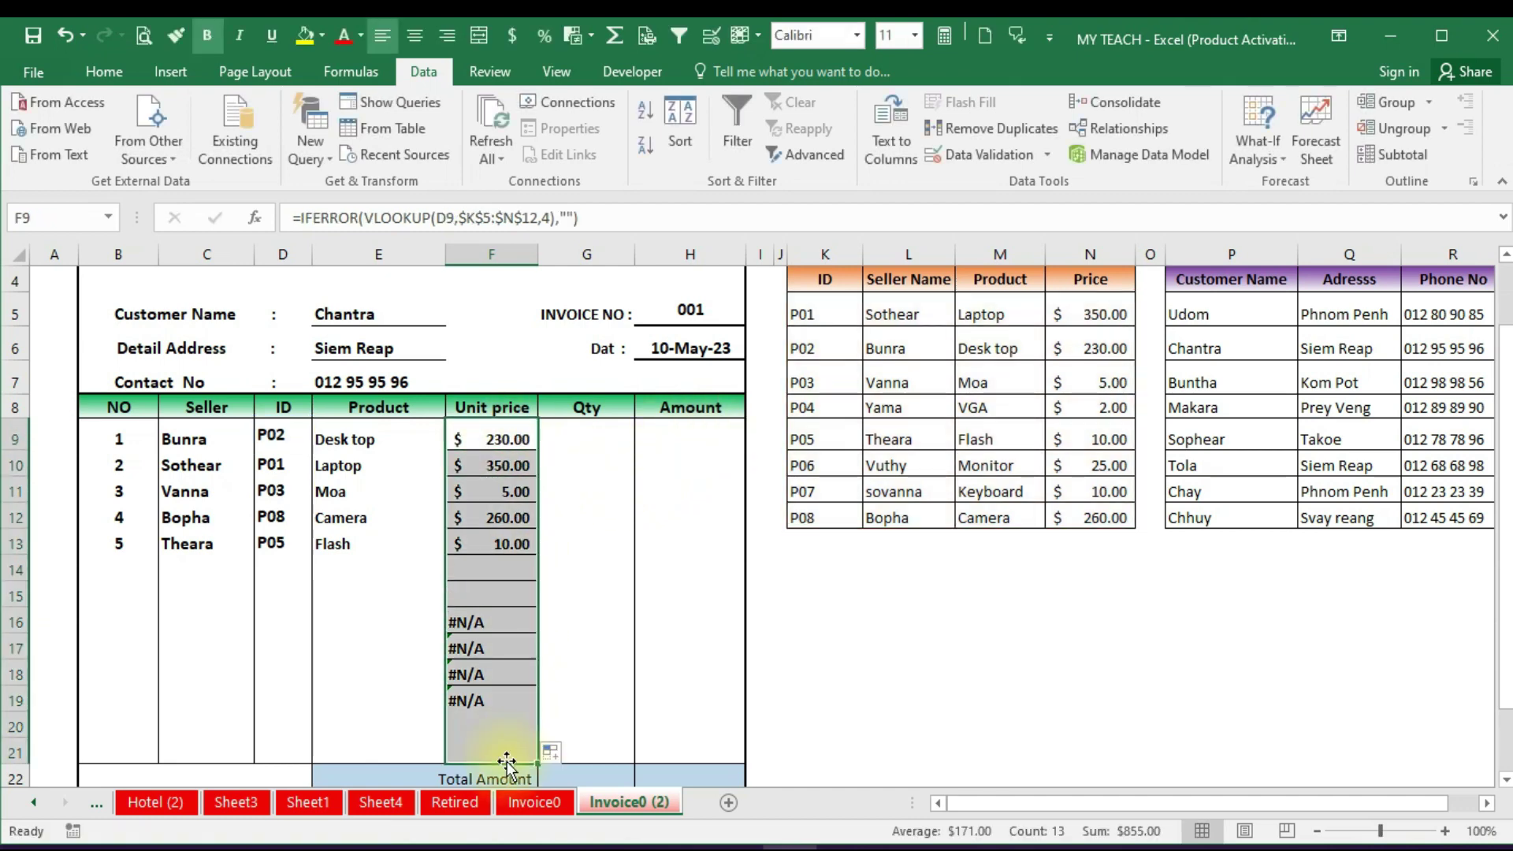
Remove the inside horizontal borders from the filled Unit price cells
{"action": "right_click", "coordinate": [483, 544]}
{"action": "left_click", "coordinate": [547, 434]}
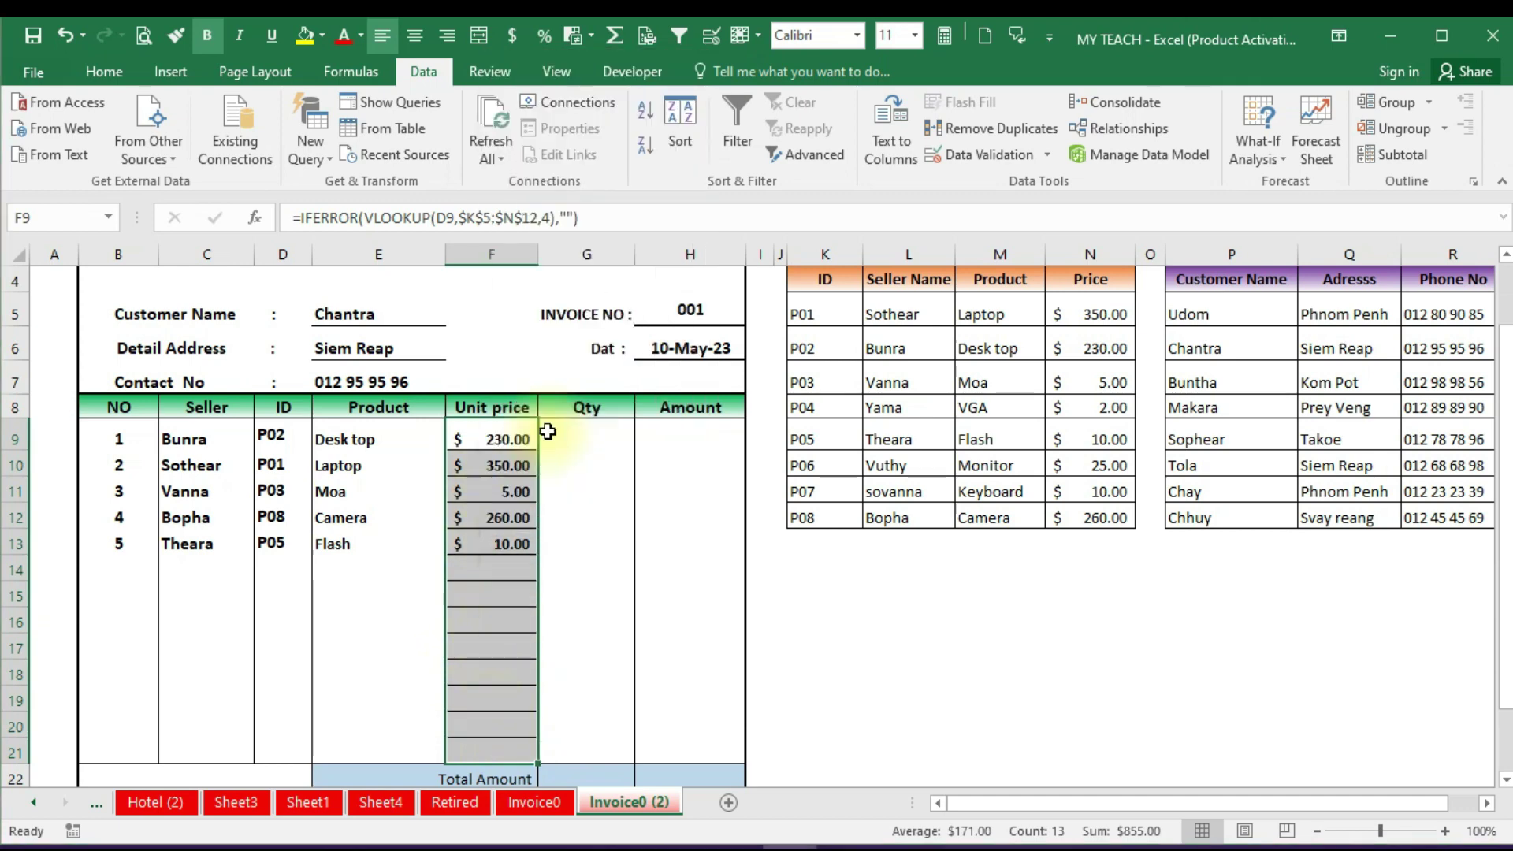
{"action": "left_click", "coordinate": [564, 402]}
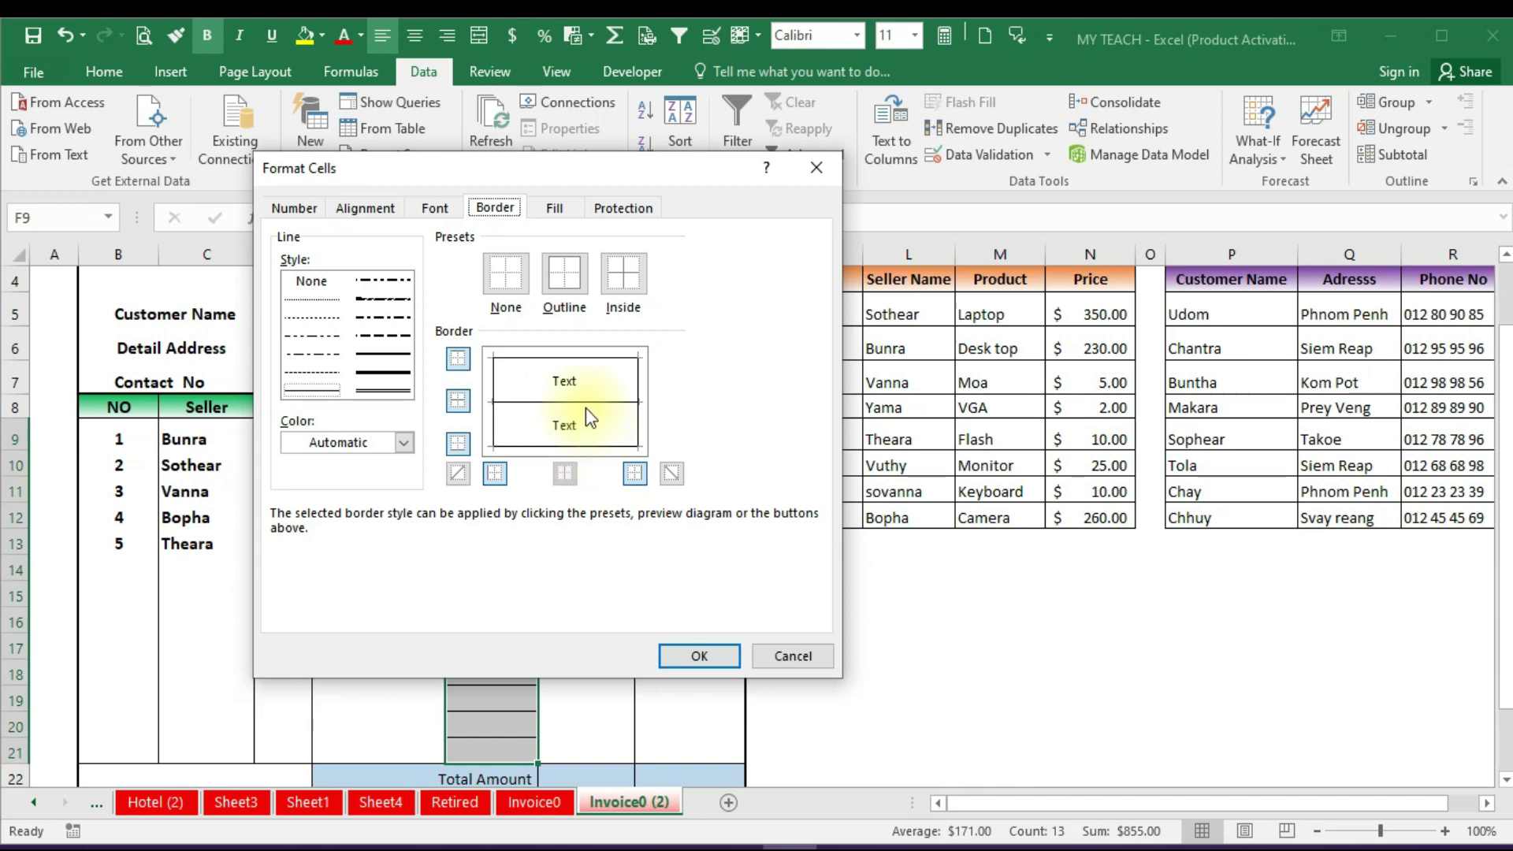
{"action": "left_click", "coordinate": [585, 403]}
{"action": "left_click", "coordinate": [698, 658]}
{"action": "left_click", "coordinate": [508, 595]}
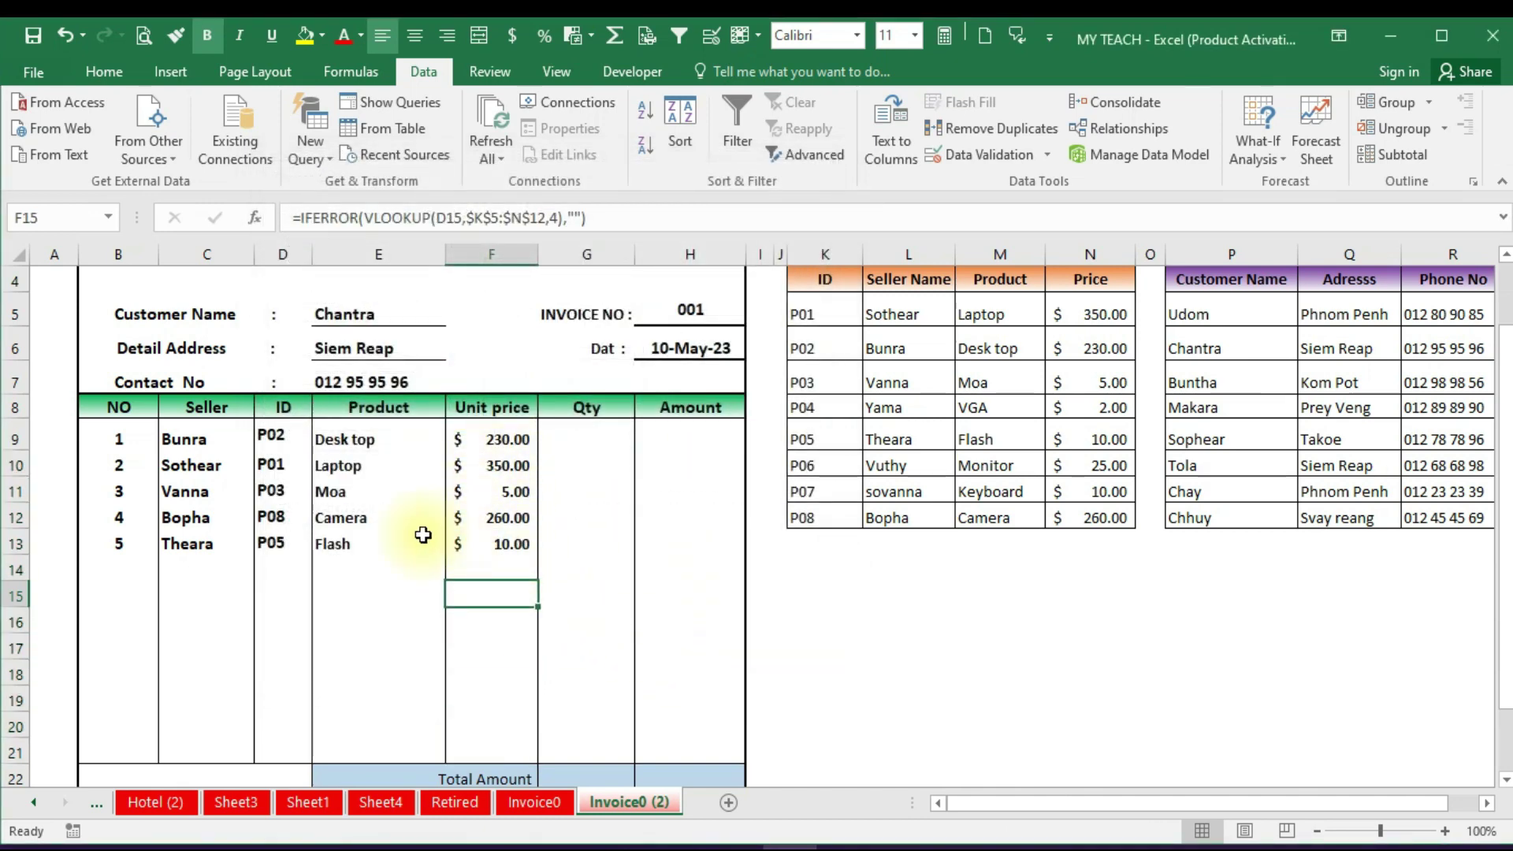
Choose Bunra from the seller dropdown in C14
{"action": "left_click", "coordinate": [201, 569]}
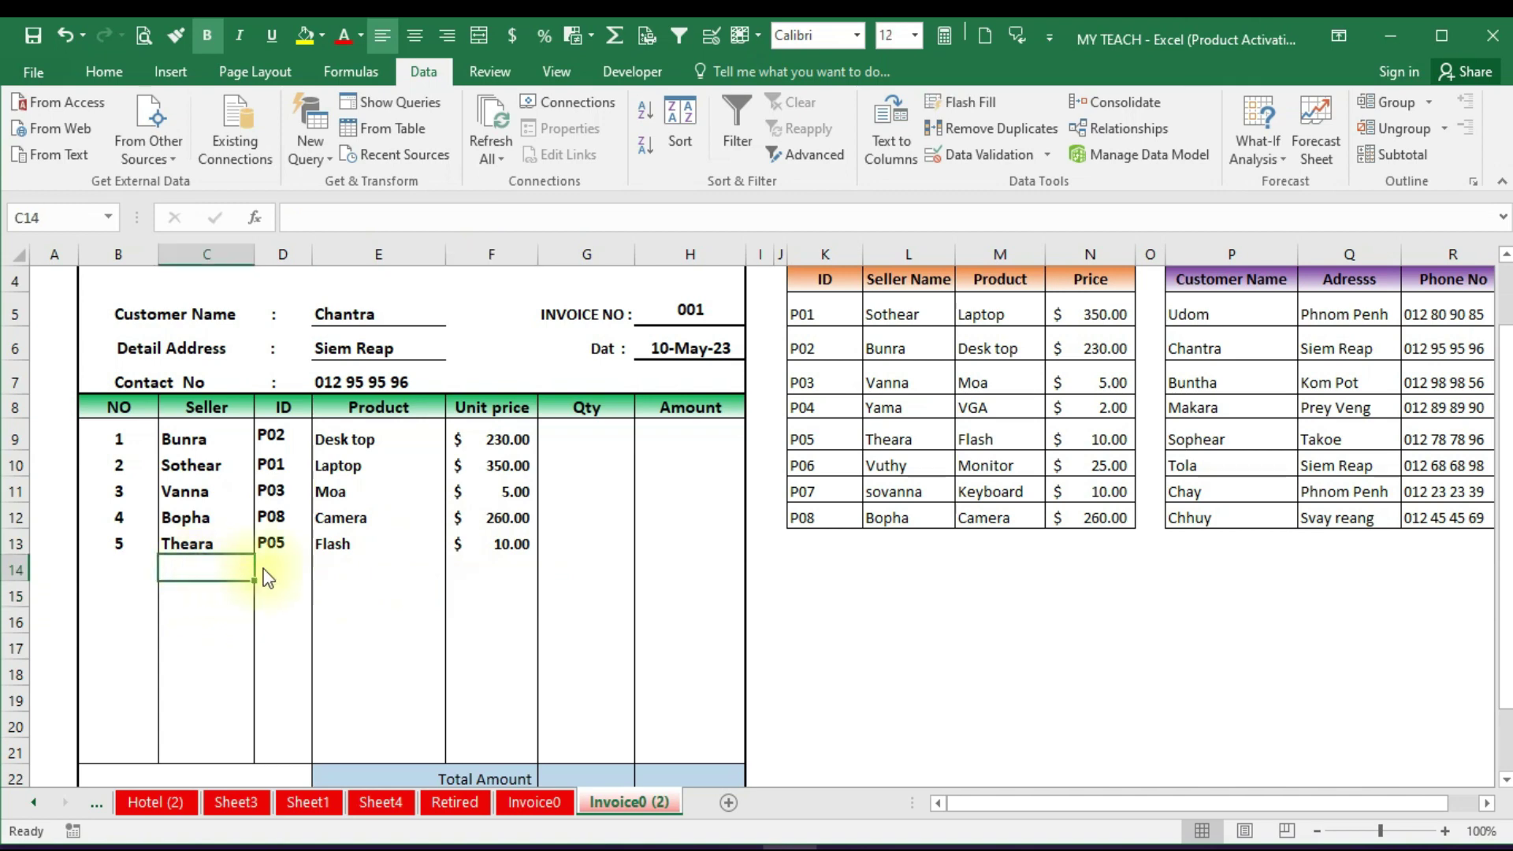
{"action": "left_click", "coordinate": [264, 569]}
{"action": "left_click", "coordinate": [181, 603]}
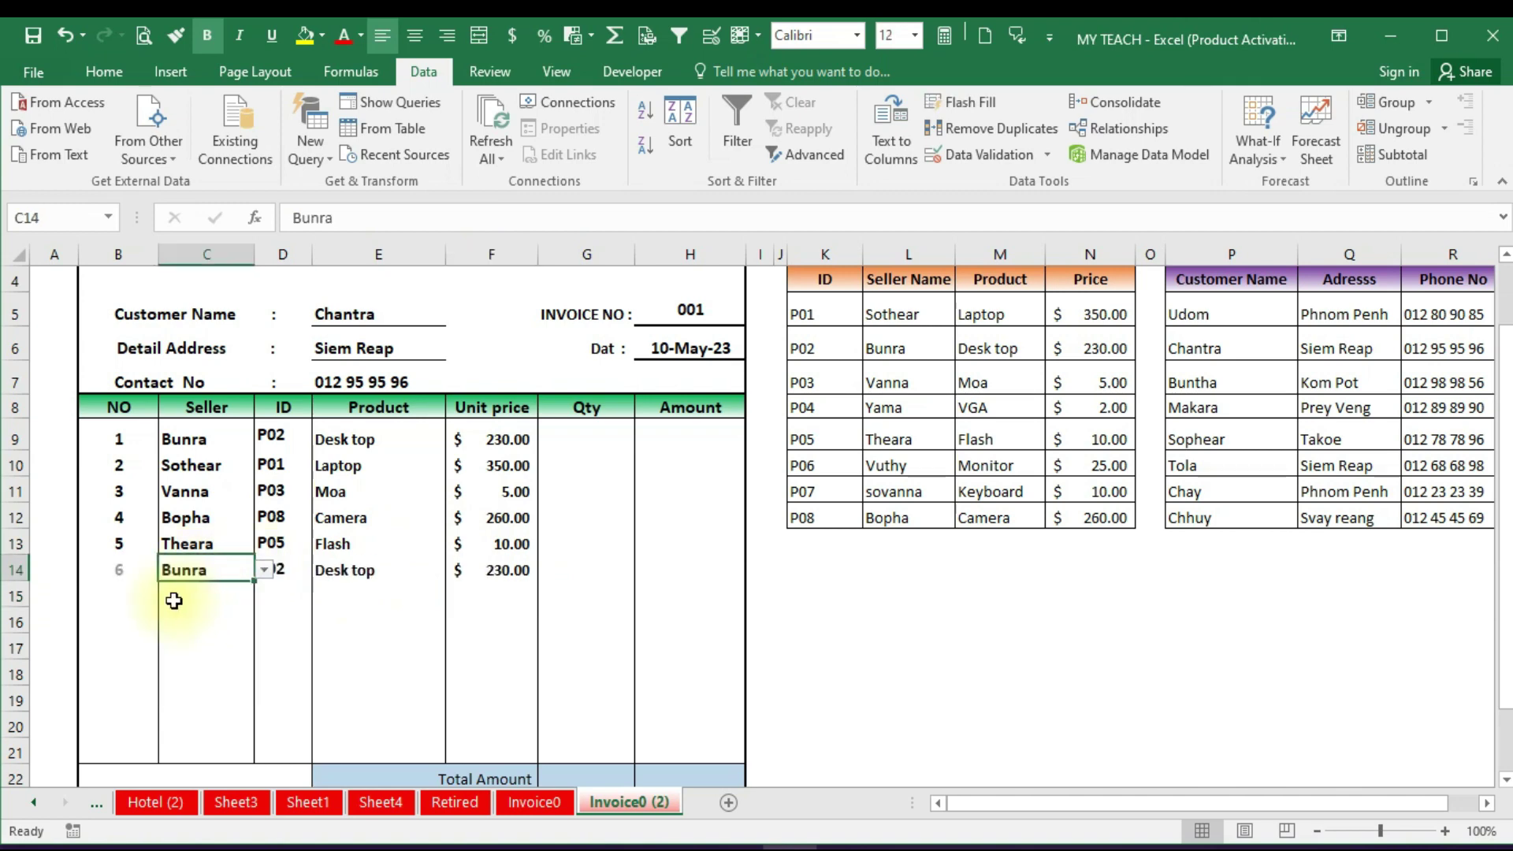
{"action": "left_click", "coordinate": [281, 595]}
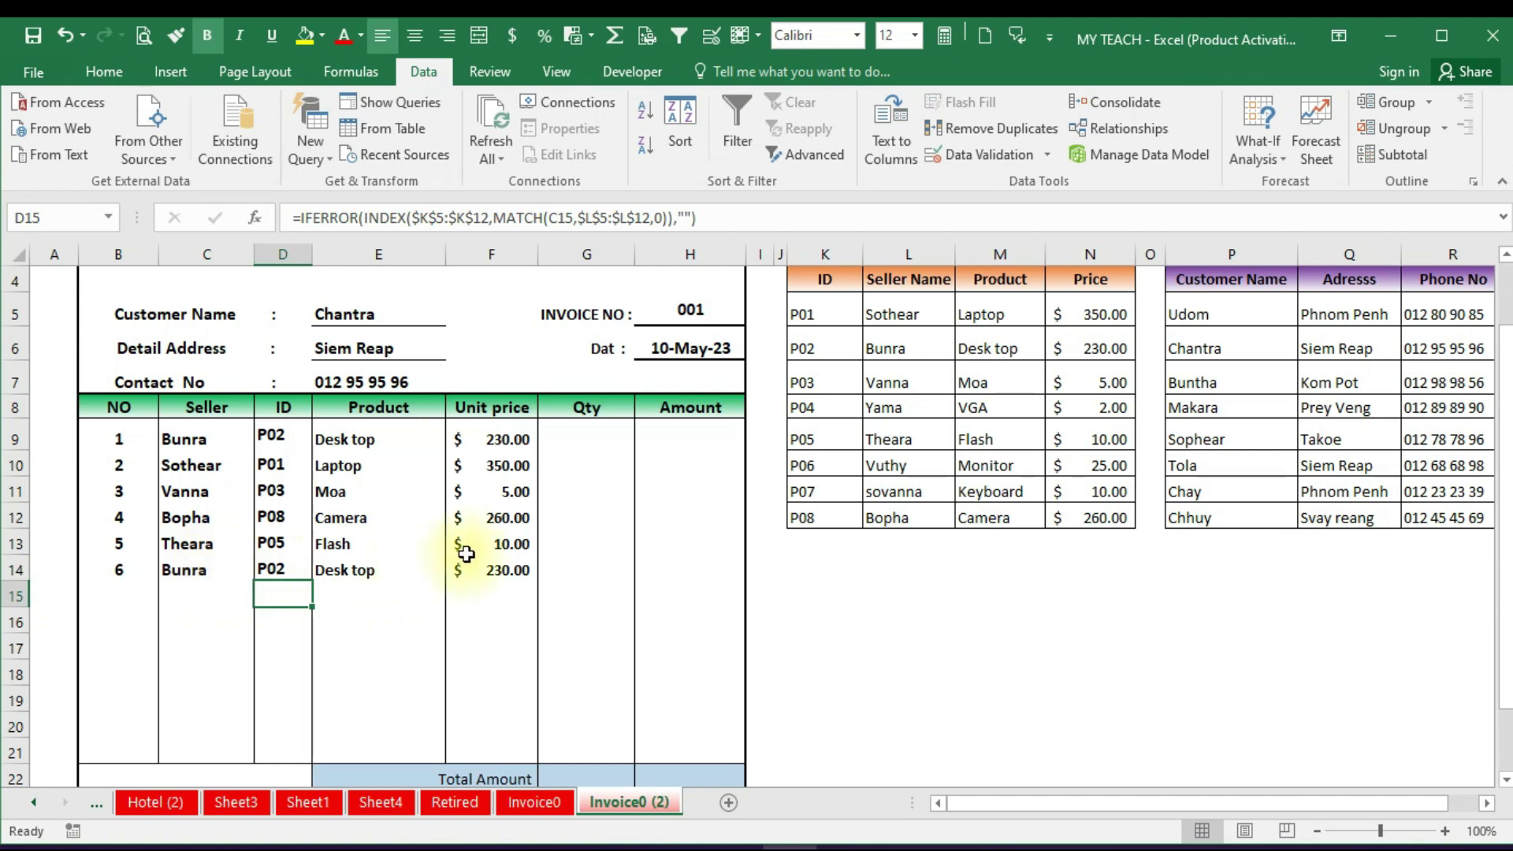
Check that row 14 auto-fills ID P02, Desk top and $230.00
{"action": "left_click", "coordinate": [270, 569]}
{"action": "left_click", "coordinate": [368, 572]}
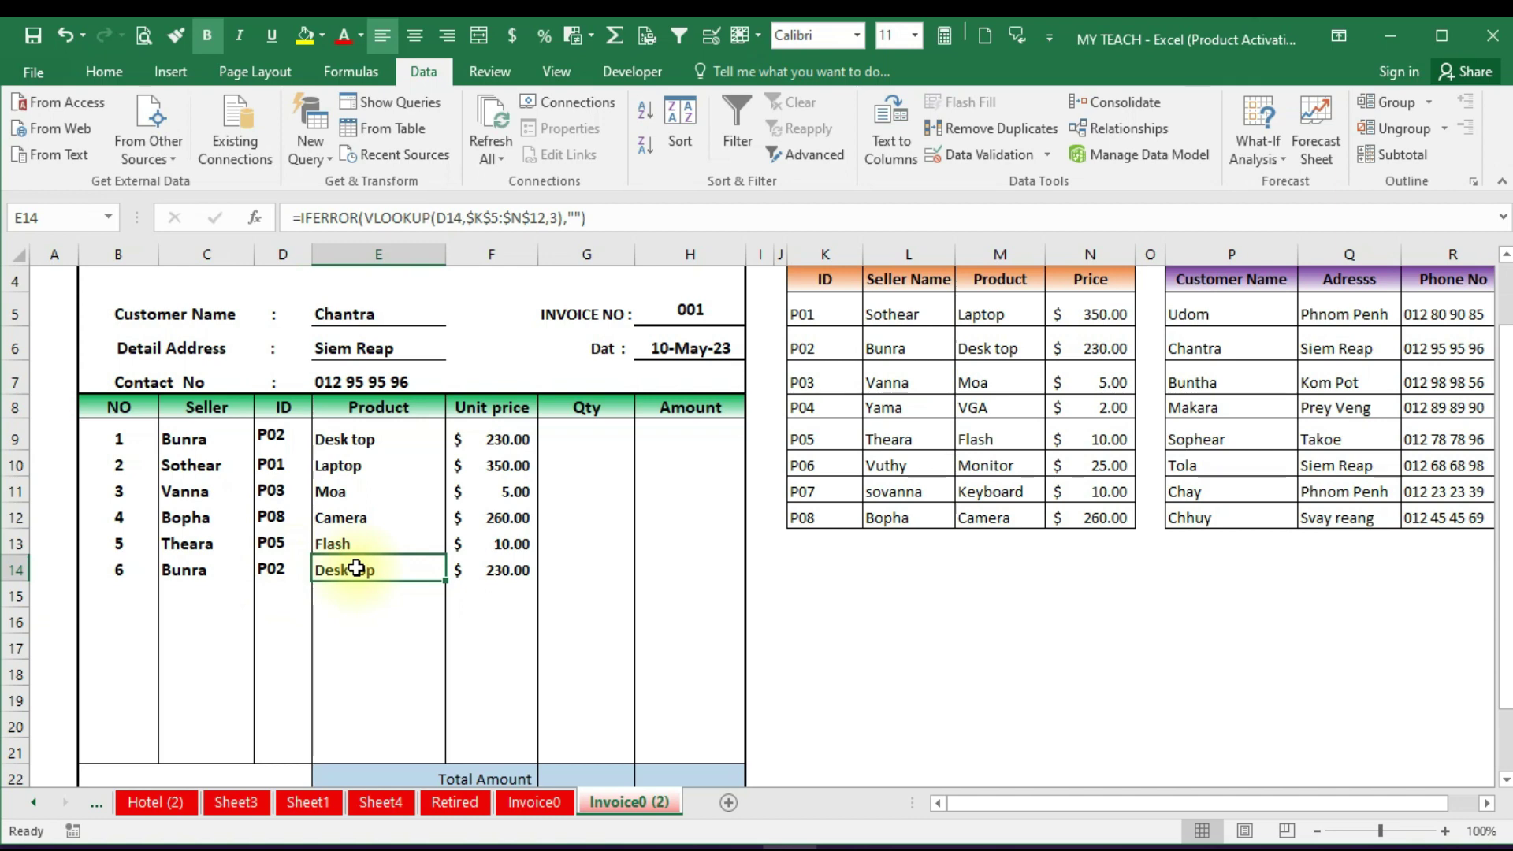
{"action": "left_click", "coordinate": [494, 566]}
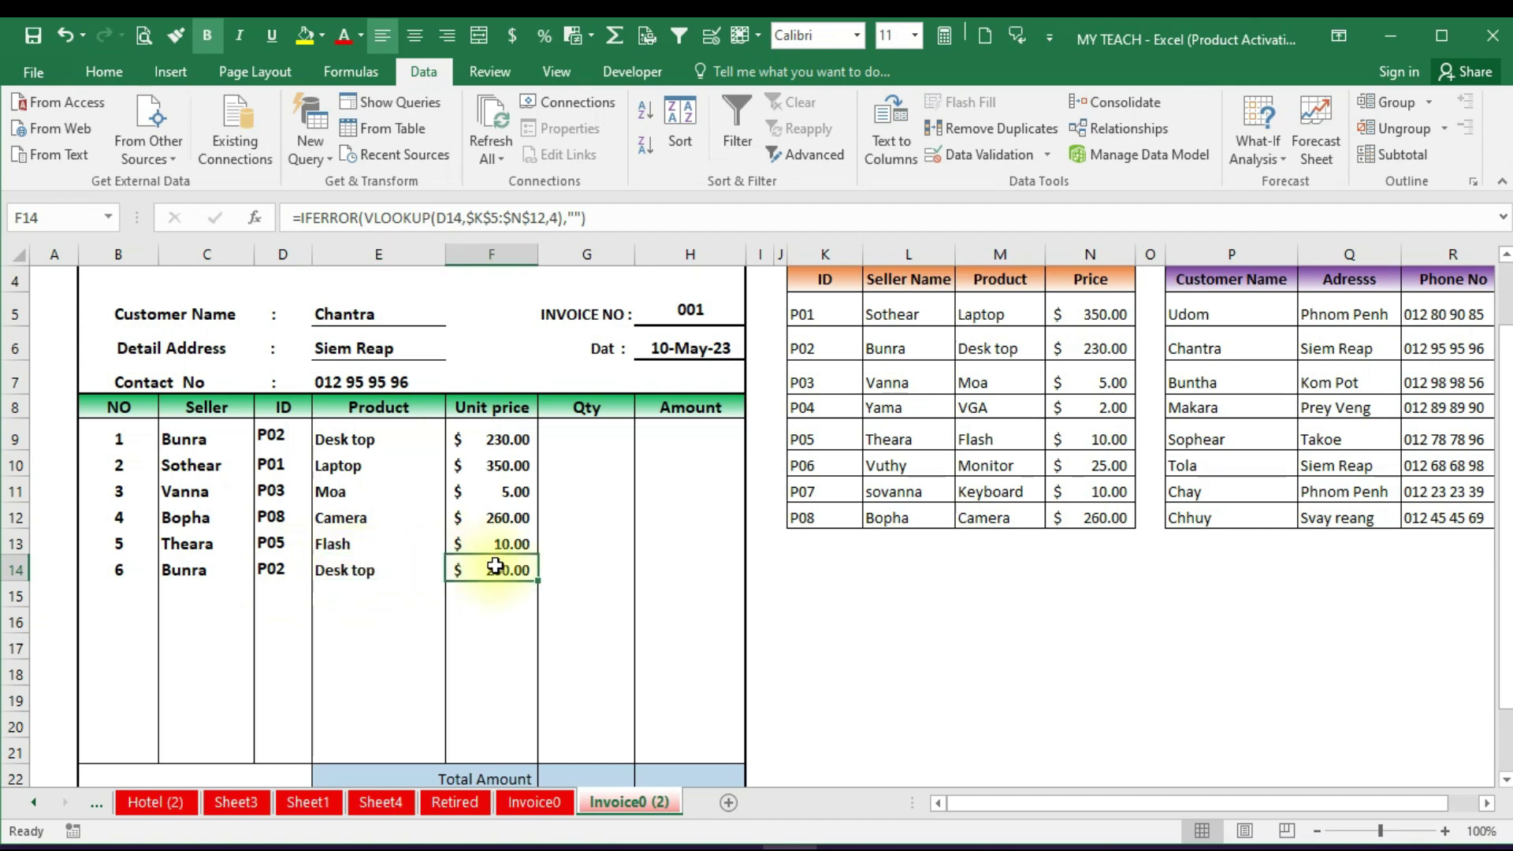
{"action": "left_click", "coordinate": [591, 435]}
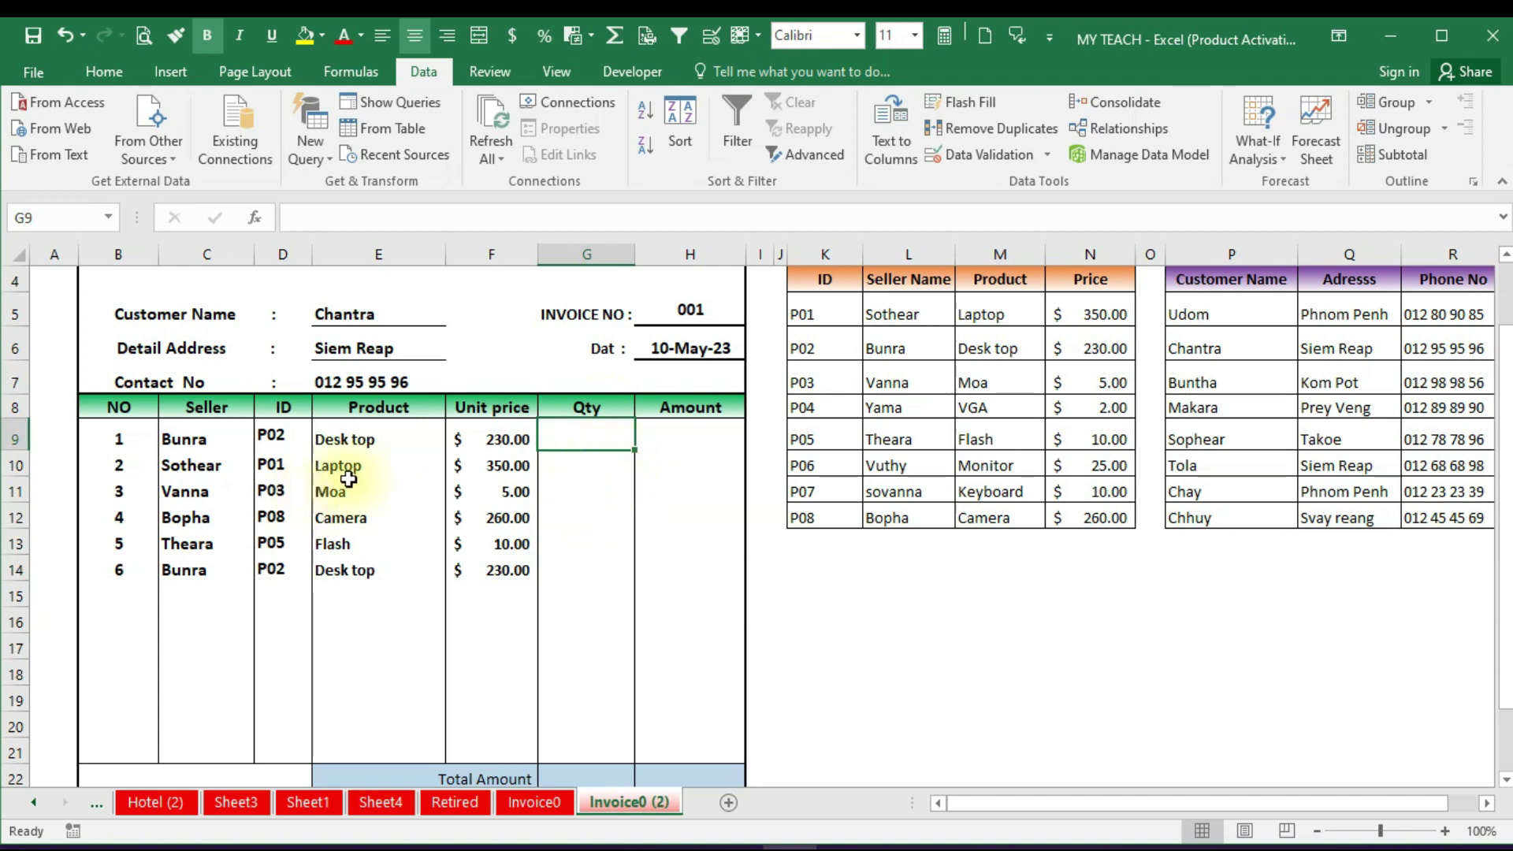
Enter quantities 1, 2, 2, 4, 2 and 2 into G9:G14
{"action": "left_click", "coordinate": [365, 439]}
{"action": "left_click", "coordinate": [594, 432]}
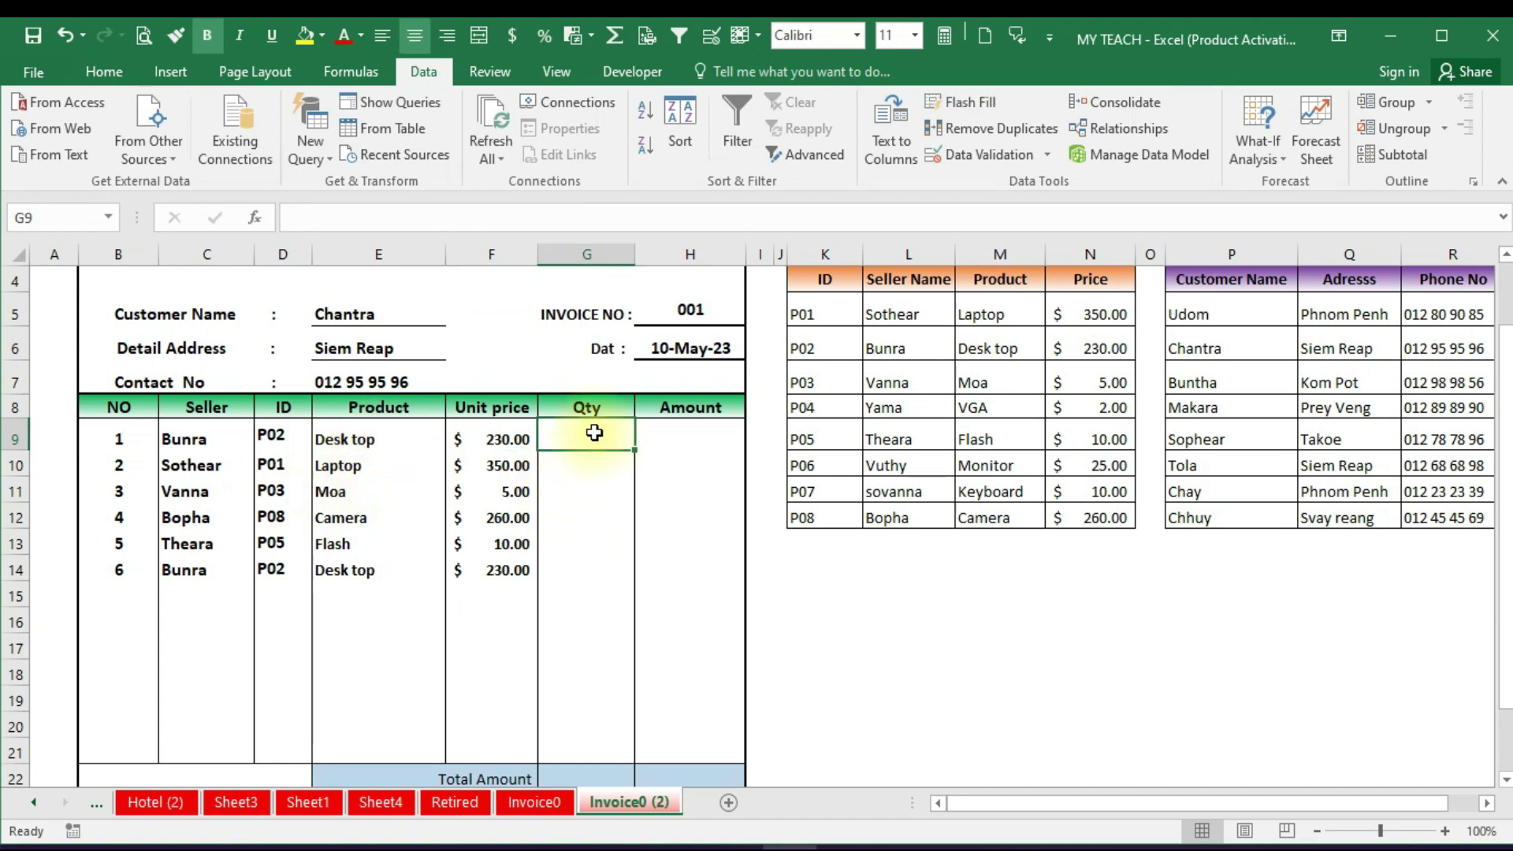
{"action": "type", "text": "1"}
{"action": "key", "text": "Return"}
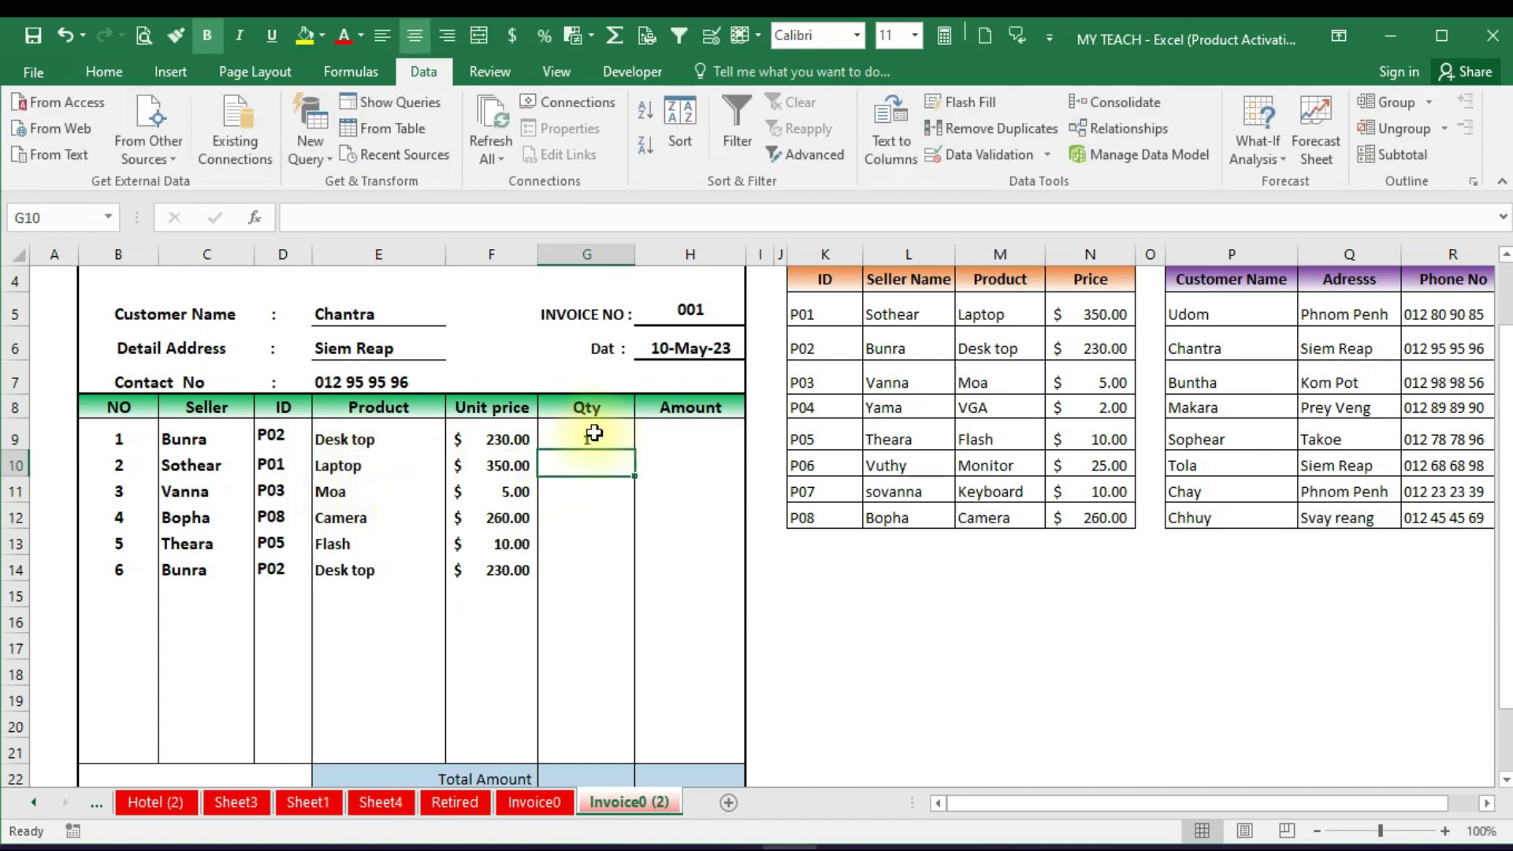
{"action": "type", "text": "2"}
{"action": "key", "text": "Return"}
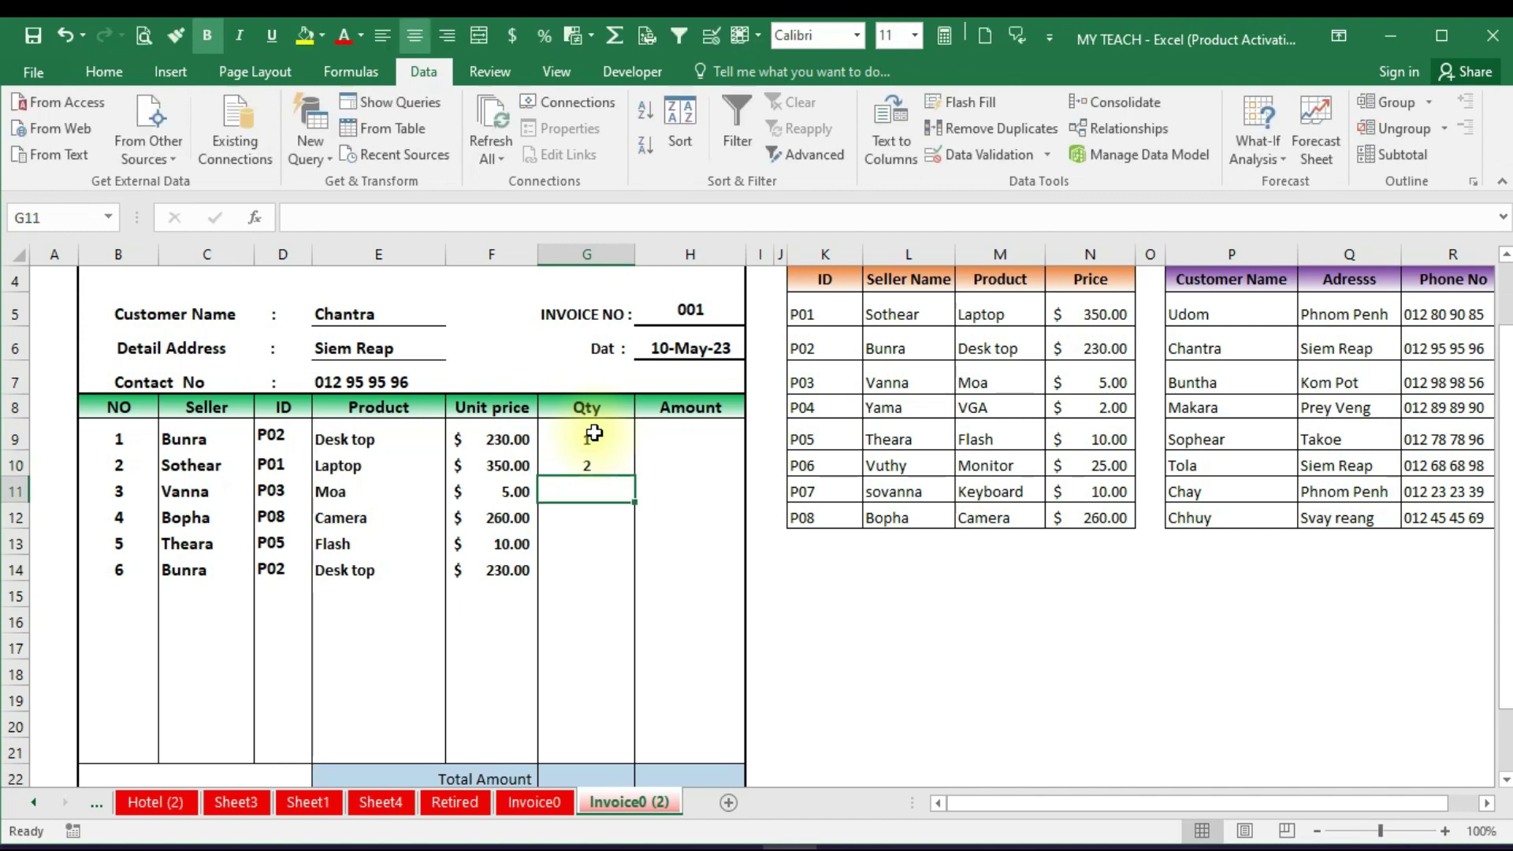
{"action": "type", "text": "2"}
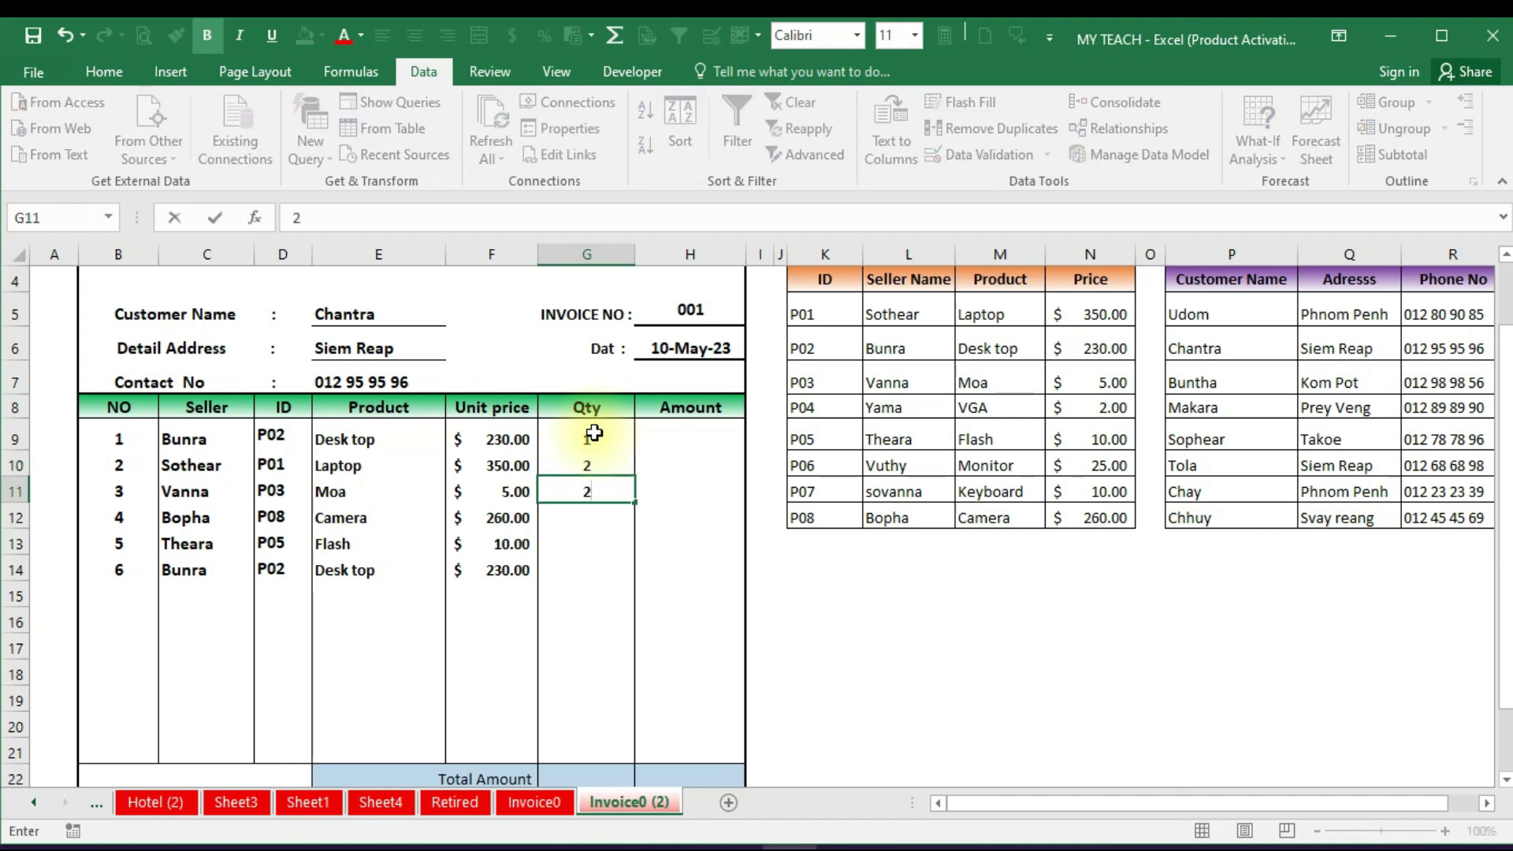
{"action": "key", "text": "Return"}
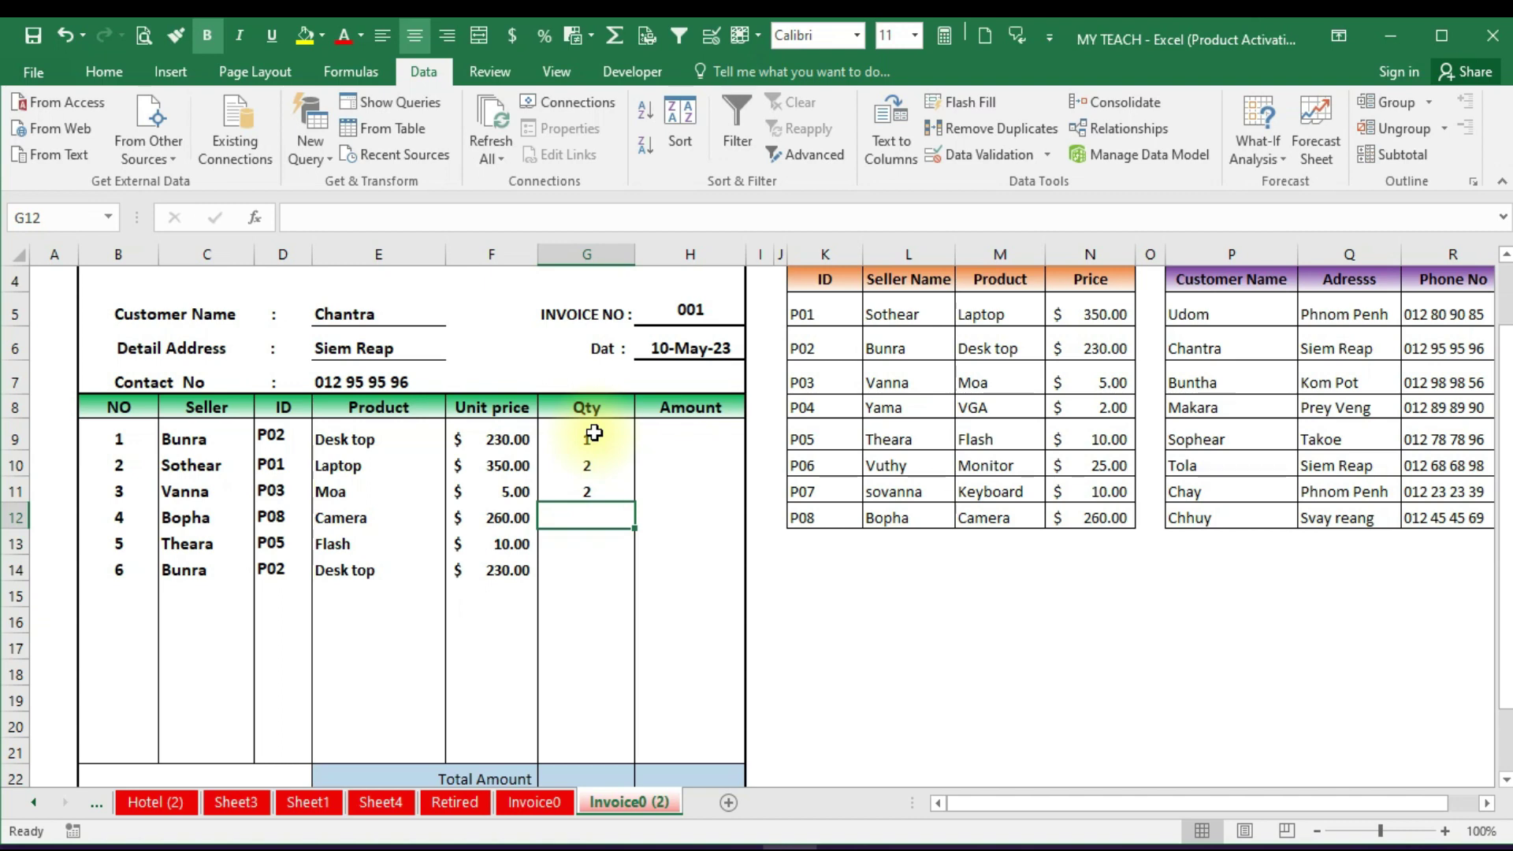
{"action": "type", "text": "4"}
{"action": "key", "text": "Return"}
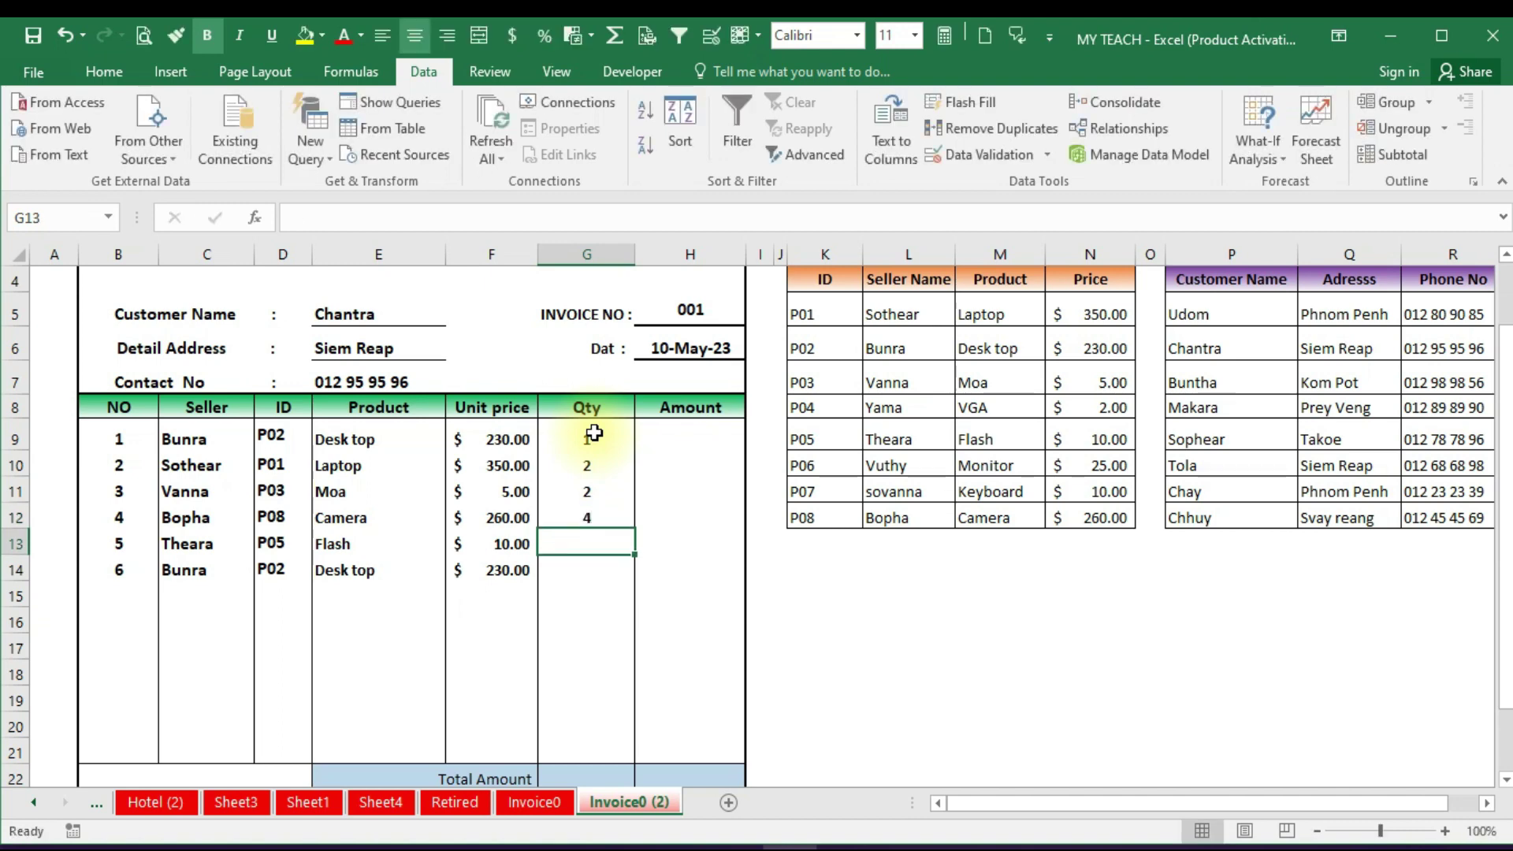
{"action": "type", "text": "2"}
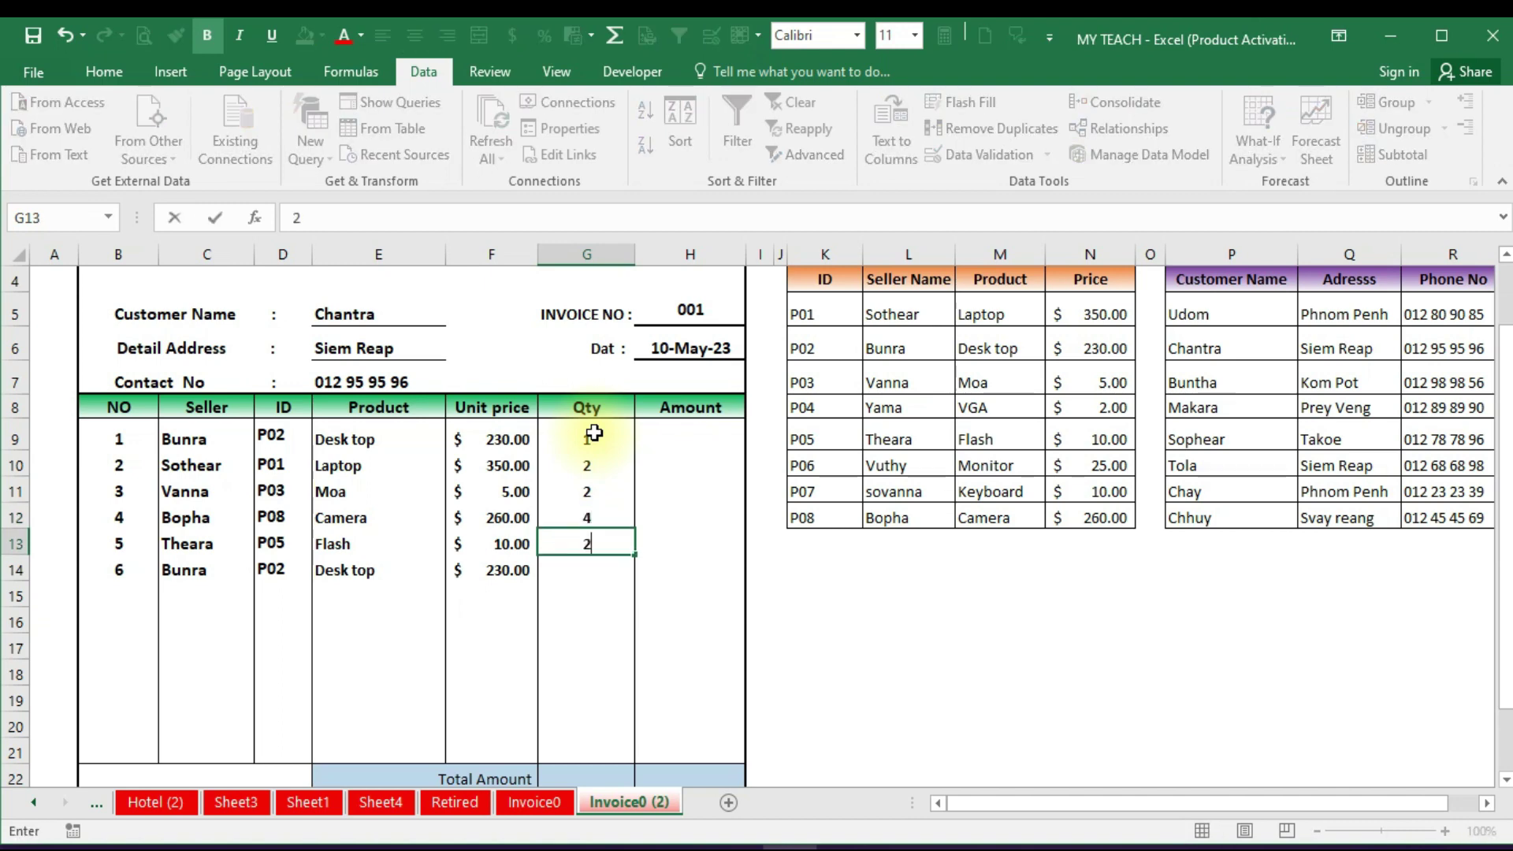
{"action": "key", "text": "Return"}
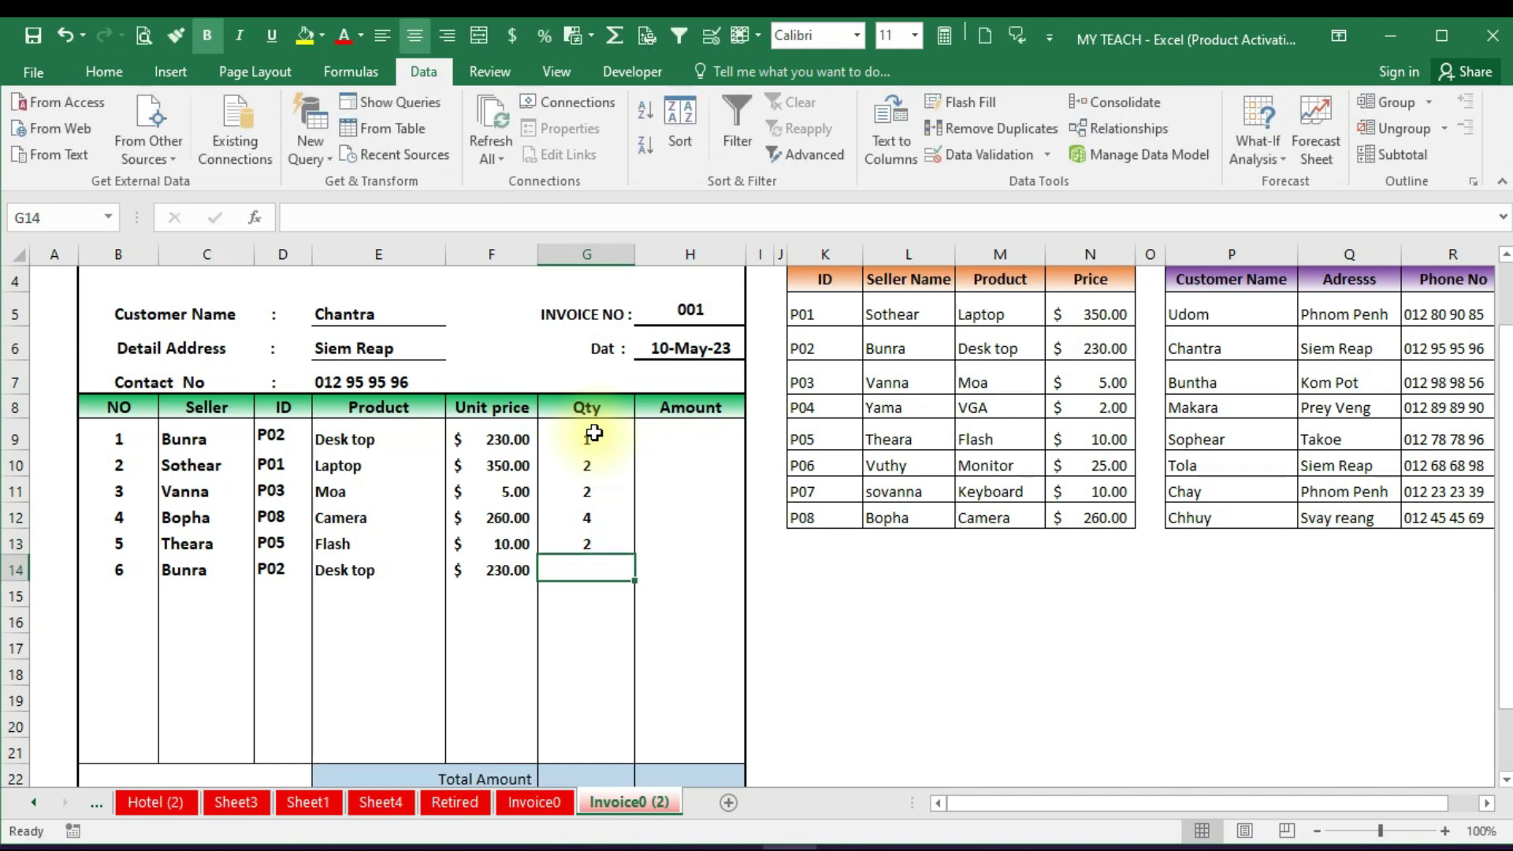
{"action": "type", "text": "2"}
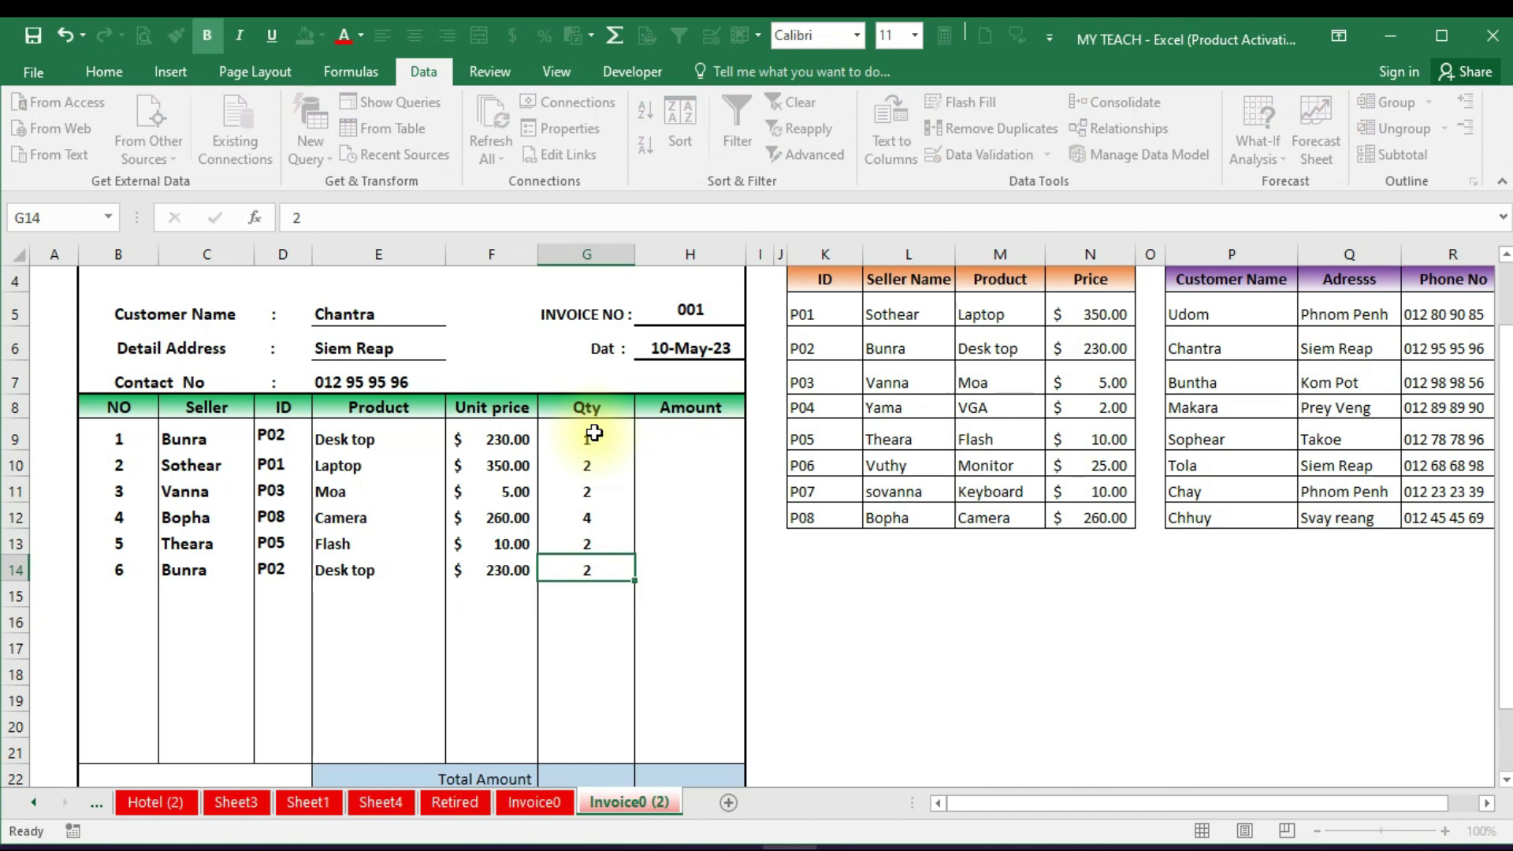
{"action": "key", "text": "Return"}
Enter =F9*G9 in Amount cell H9
{"action": "left_click", "coordinate": [698, 436]}
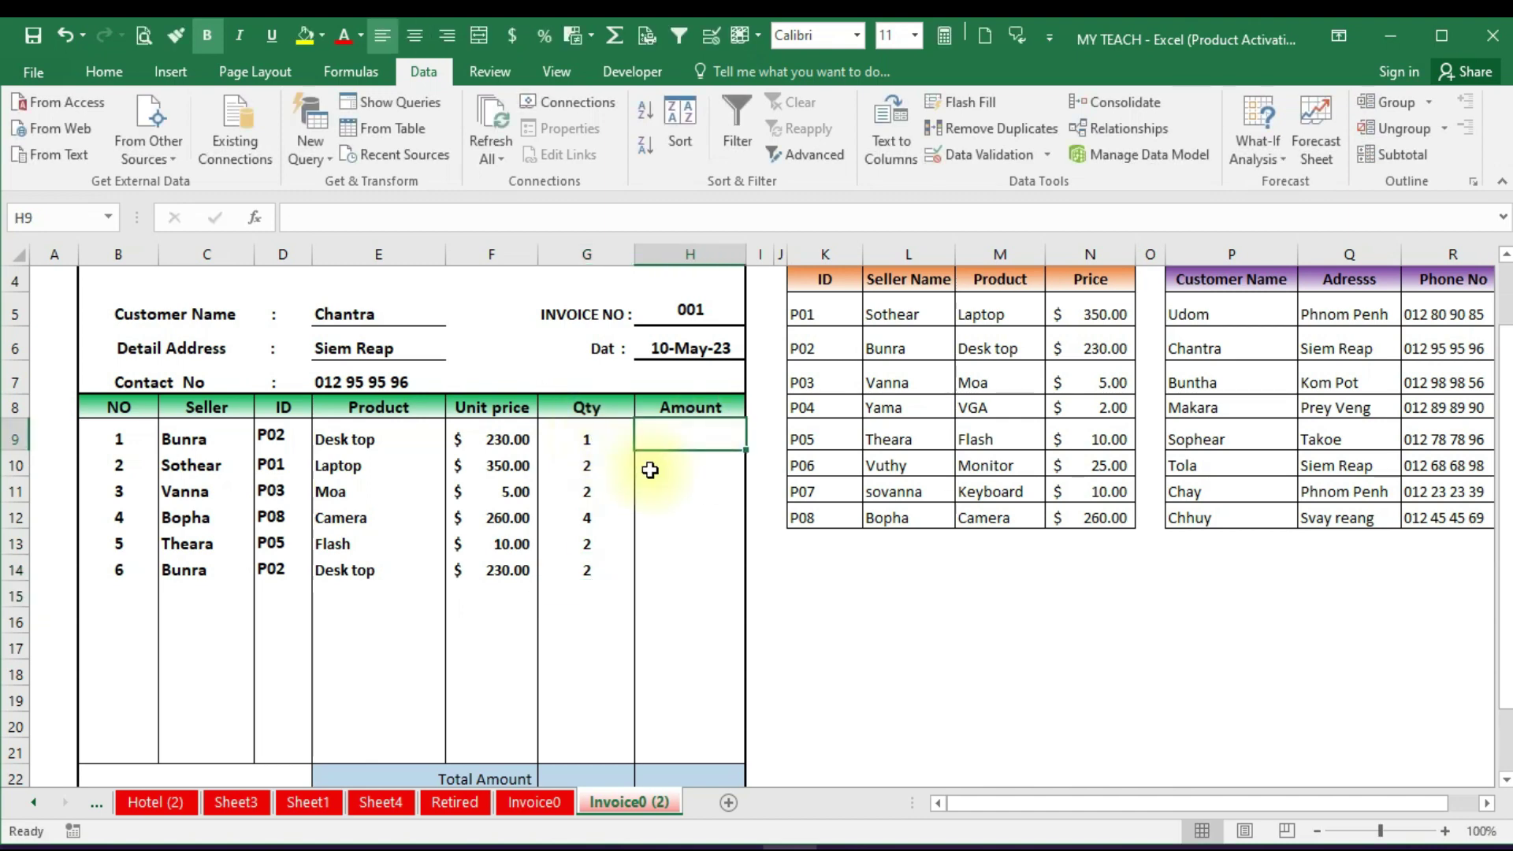
{"action": "type", "text": "="}
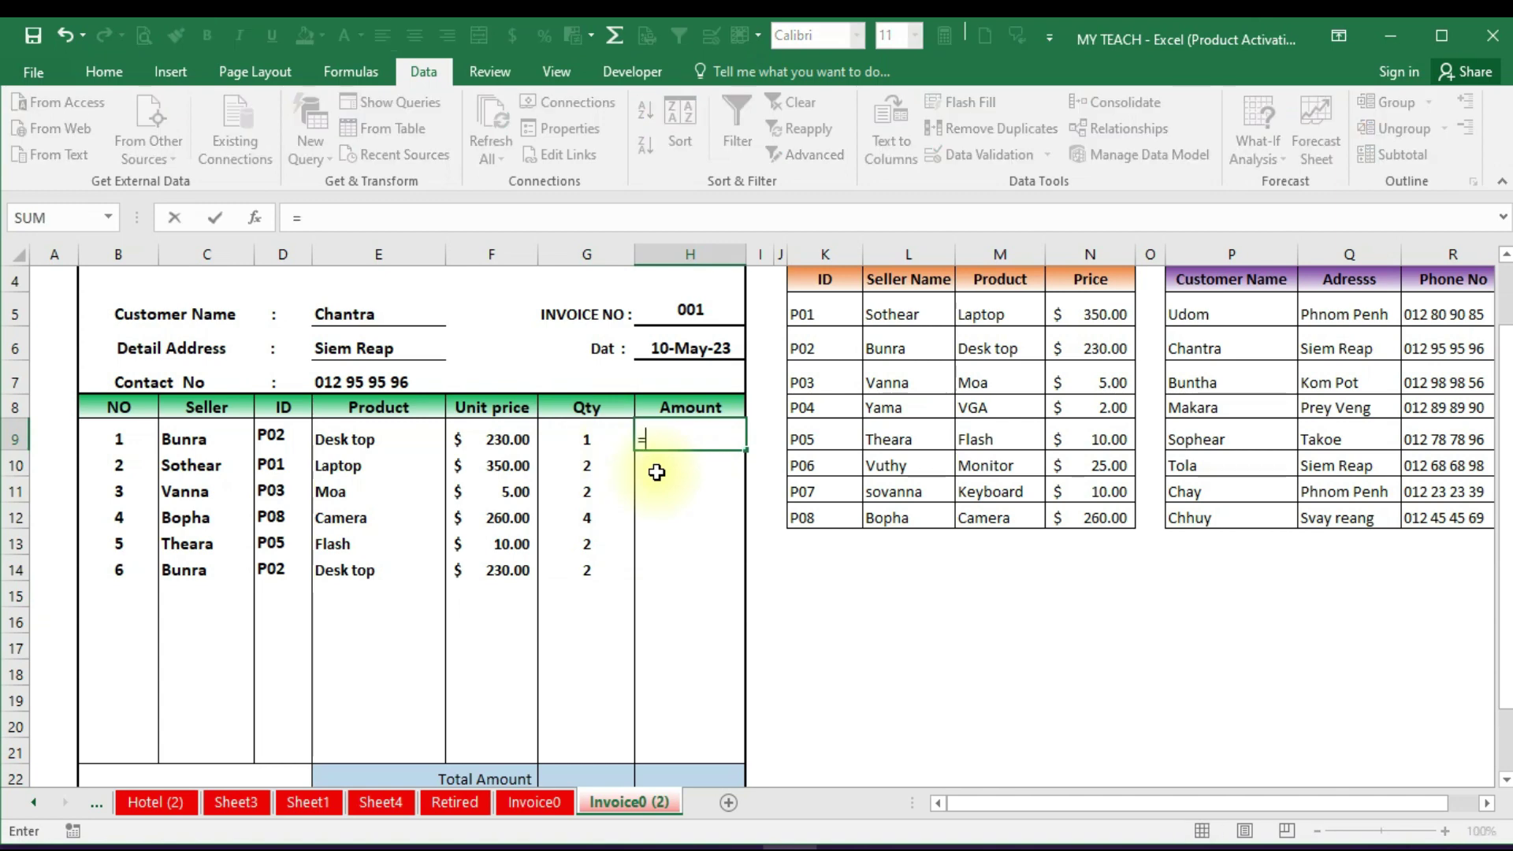
{"action": "left_click", "coordinate": [505, 438]}
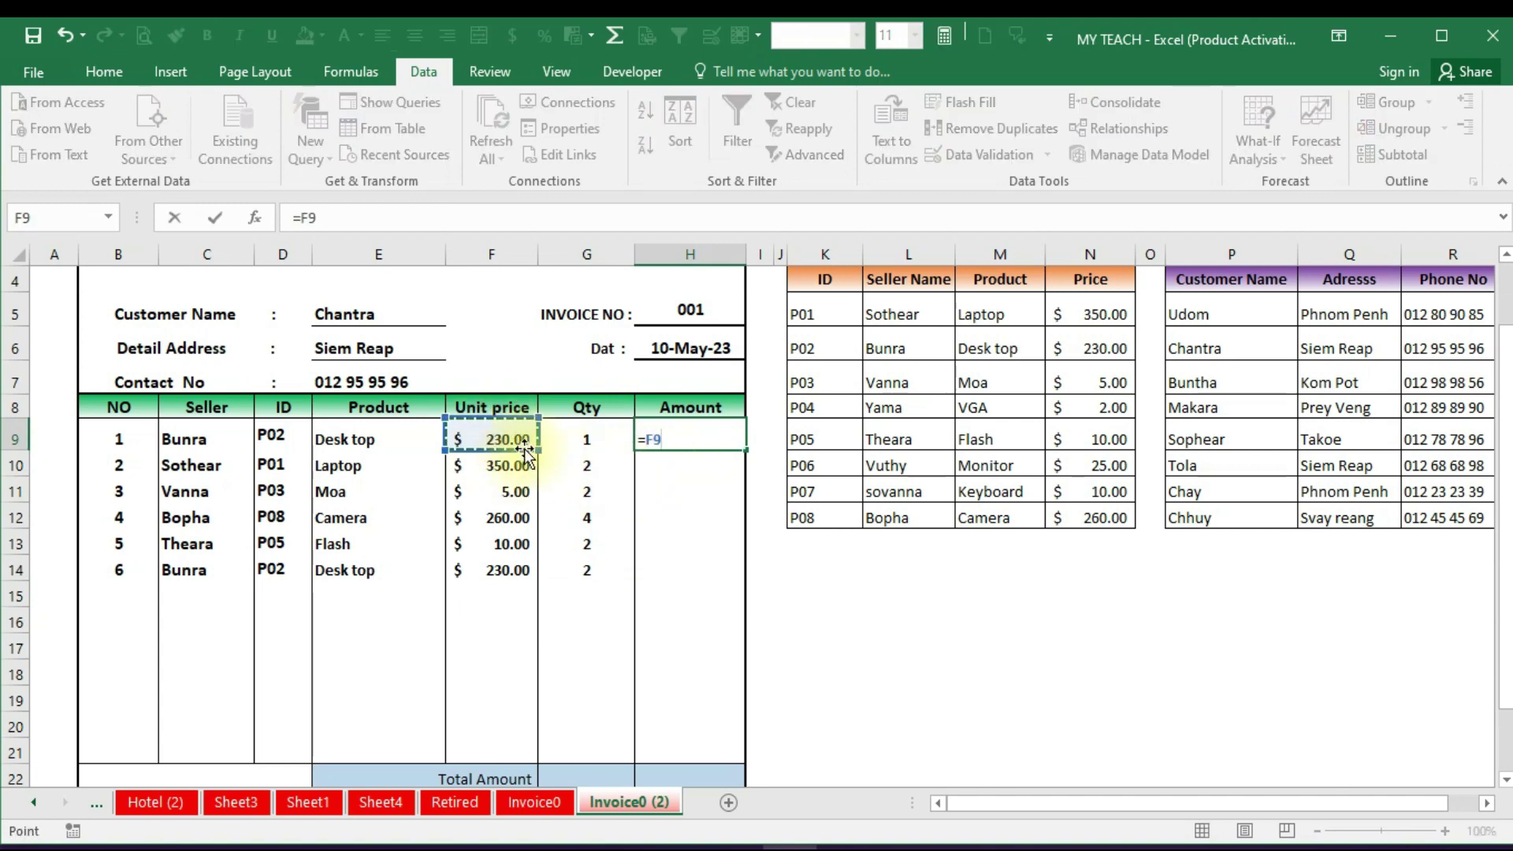
{"action": "type", "text": "*"}
{"action": "left_click", "coordinate": [593, 436]}
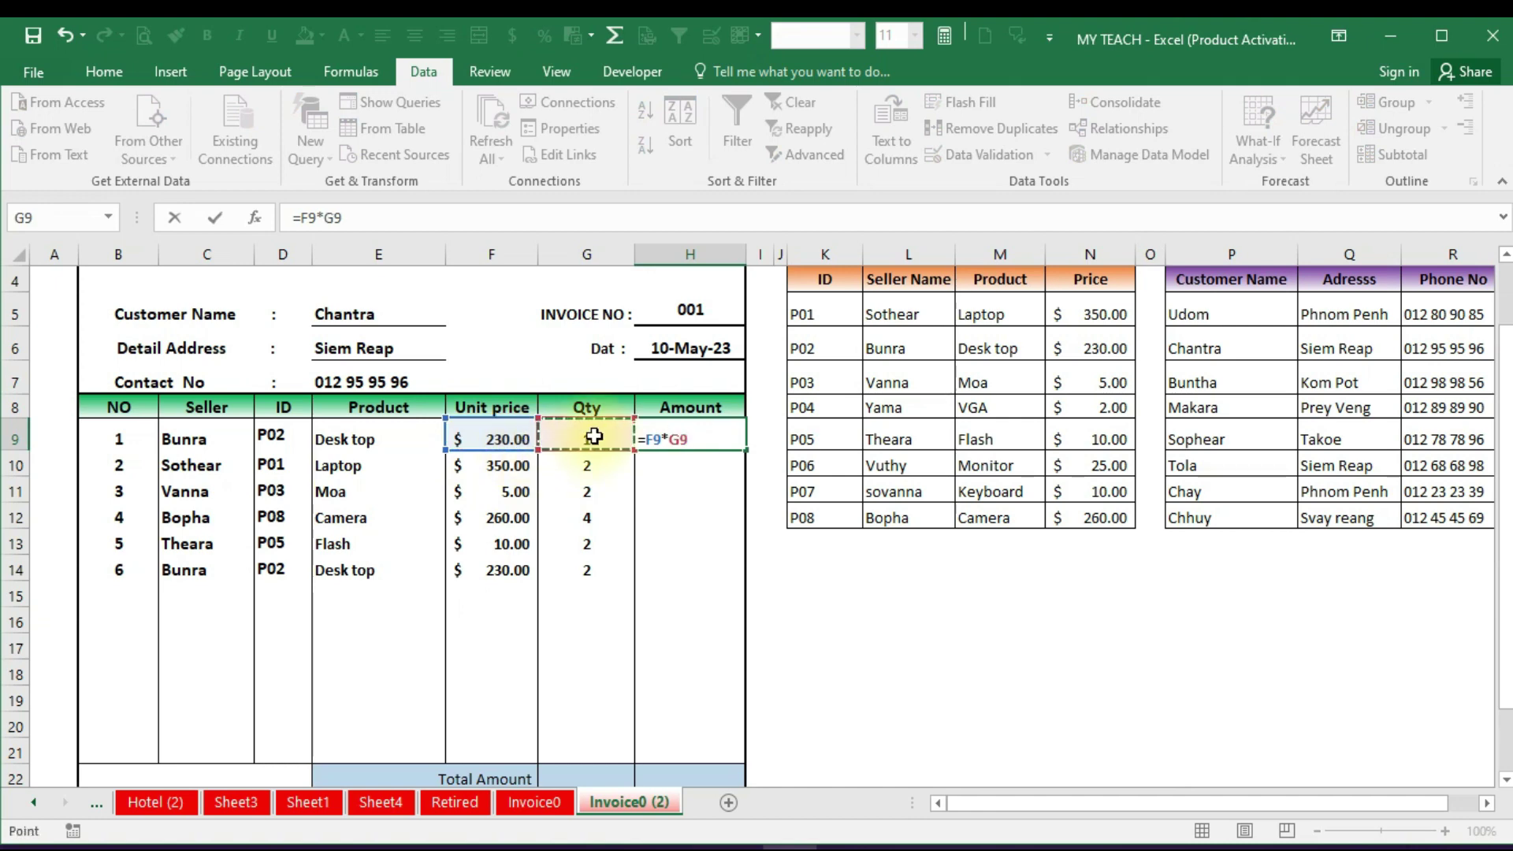
{"action": "key", "text": "Return"}
Fill the Amount formula down to H21, leaving #VALUE! on empty rows
{"action": "left_click", "coordinate": [676, 436]}
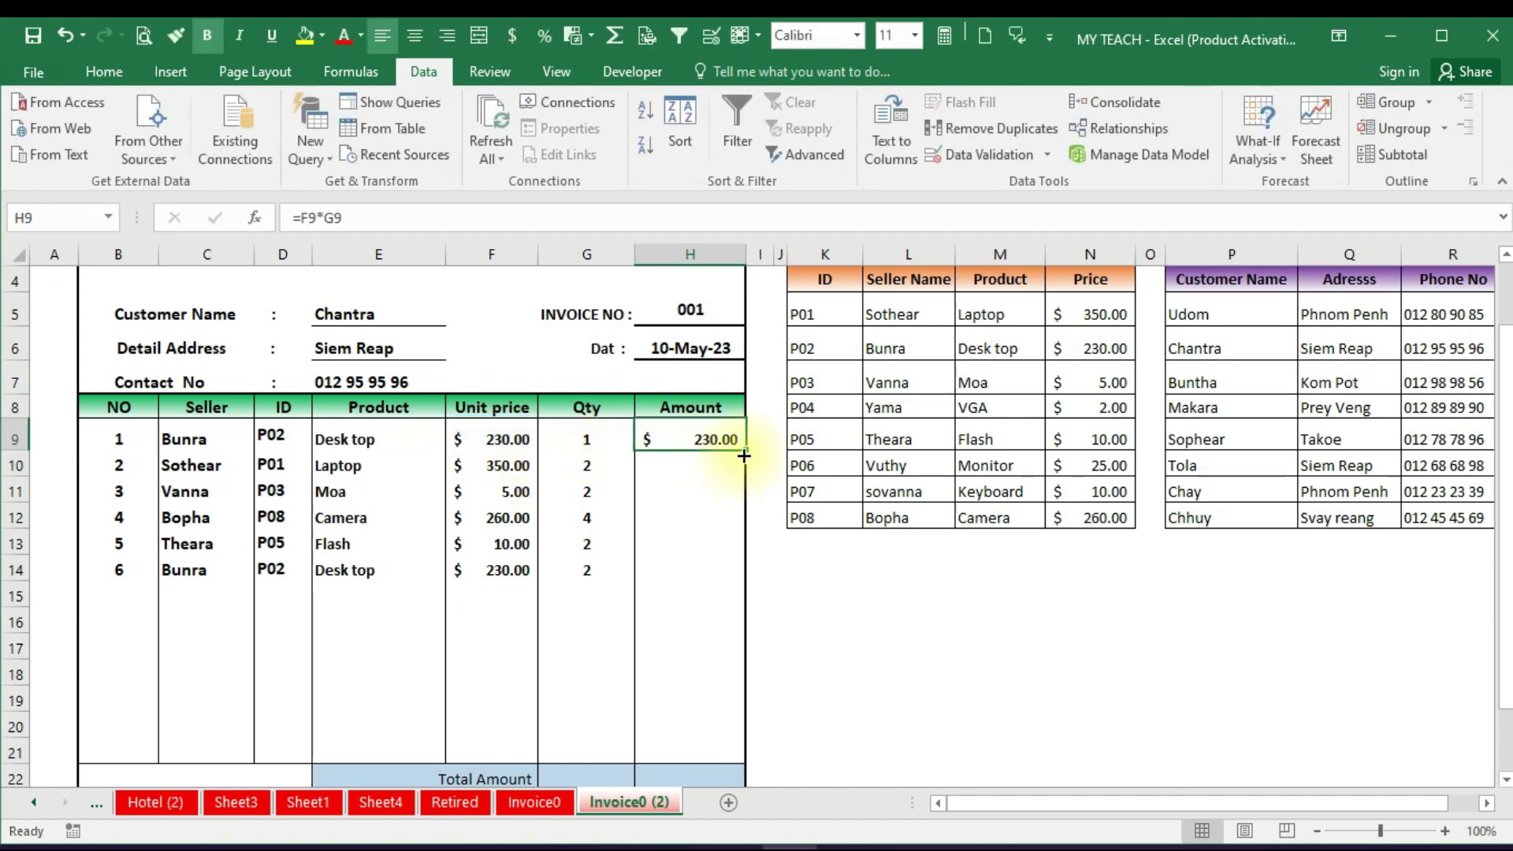
{"action": "left_click_drag", "start_coordinate": [746, 453], "coordinate": [735, 759]}
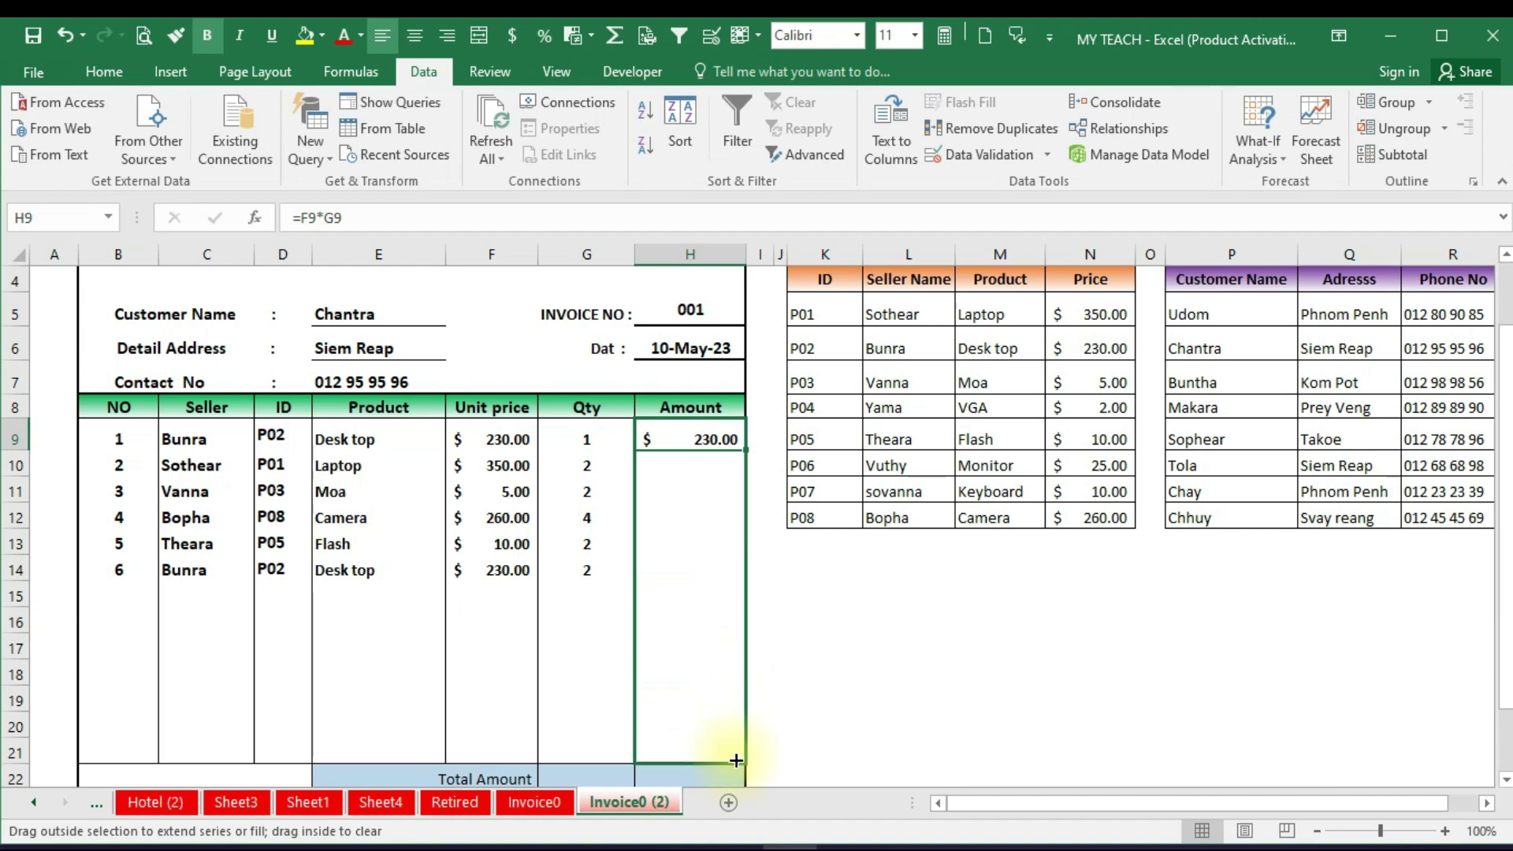
{"action": "left_click", "coordinate": [678, 572]}
{"action": "scroll", "coordinate": [678, 552], "scroll_direction": "down", "scroll_amount": 1}
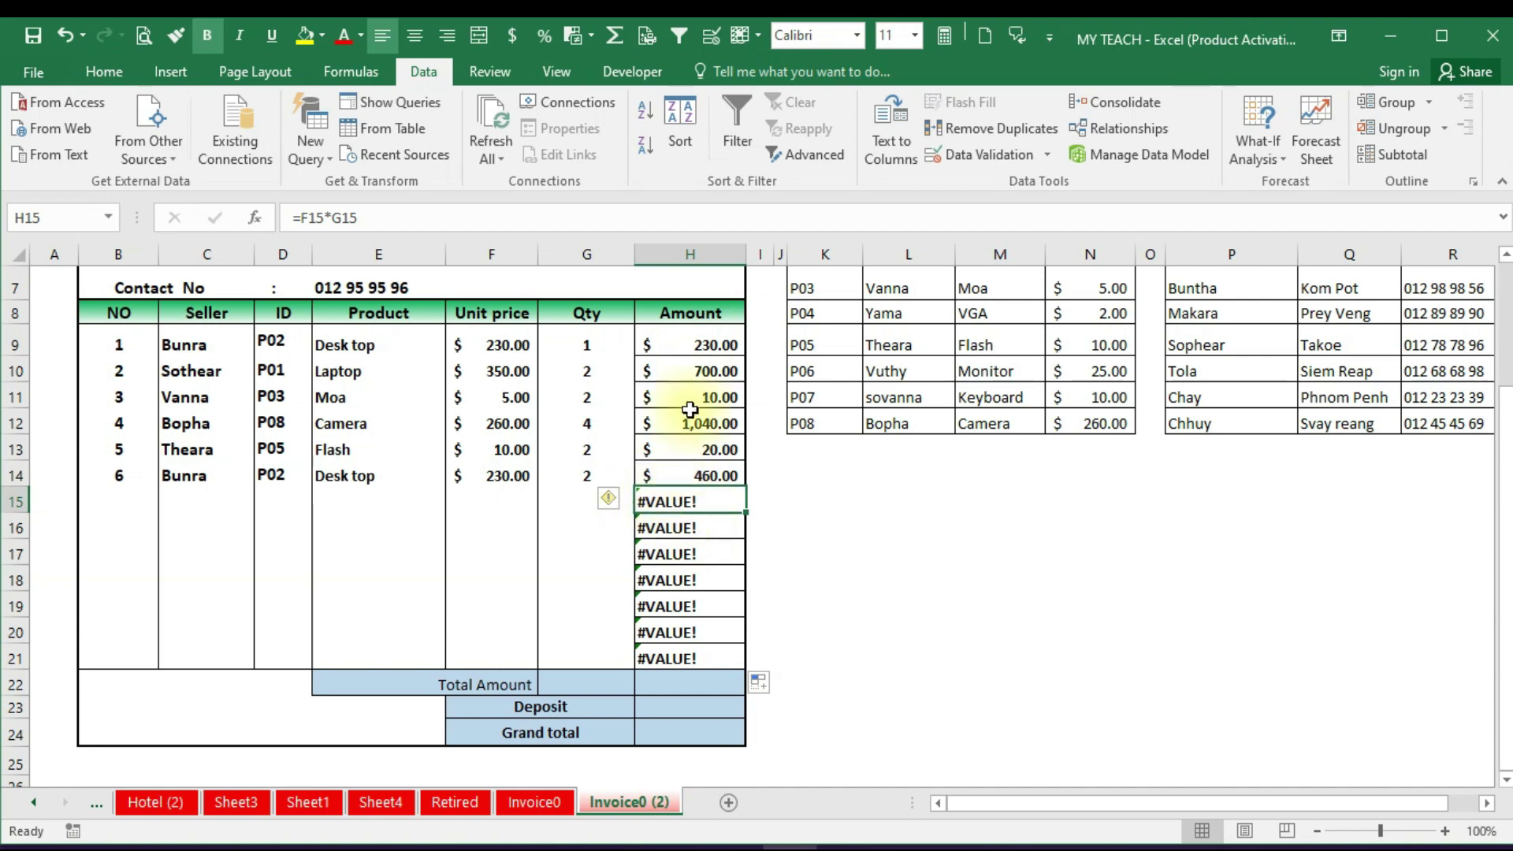
Rewrite H9 as =IFERROR(F9*G9,"")
{"action": "double_click", "coordinate": [686, 344]}
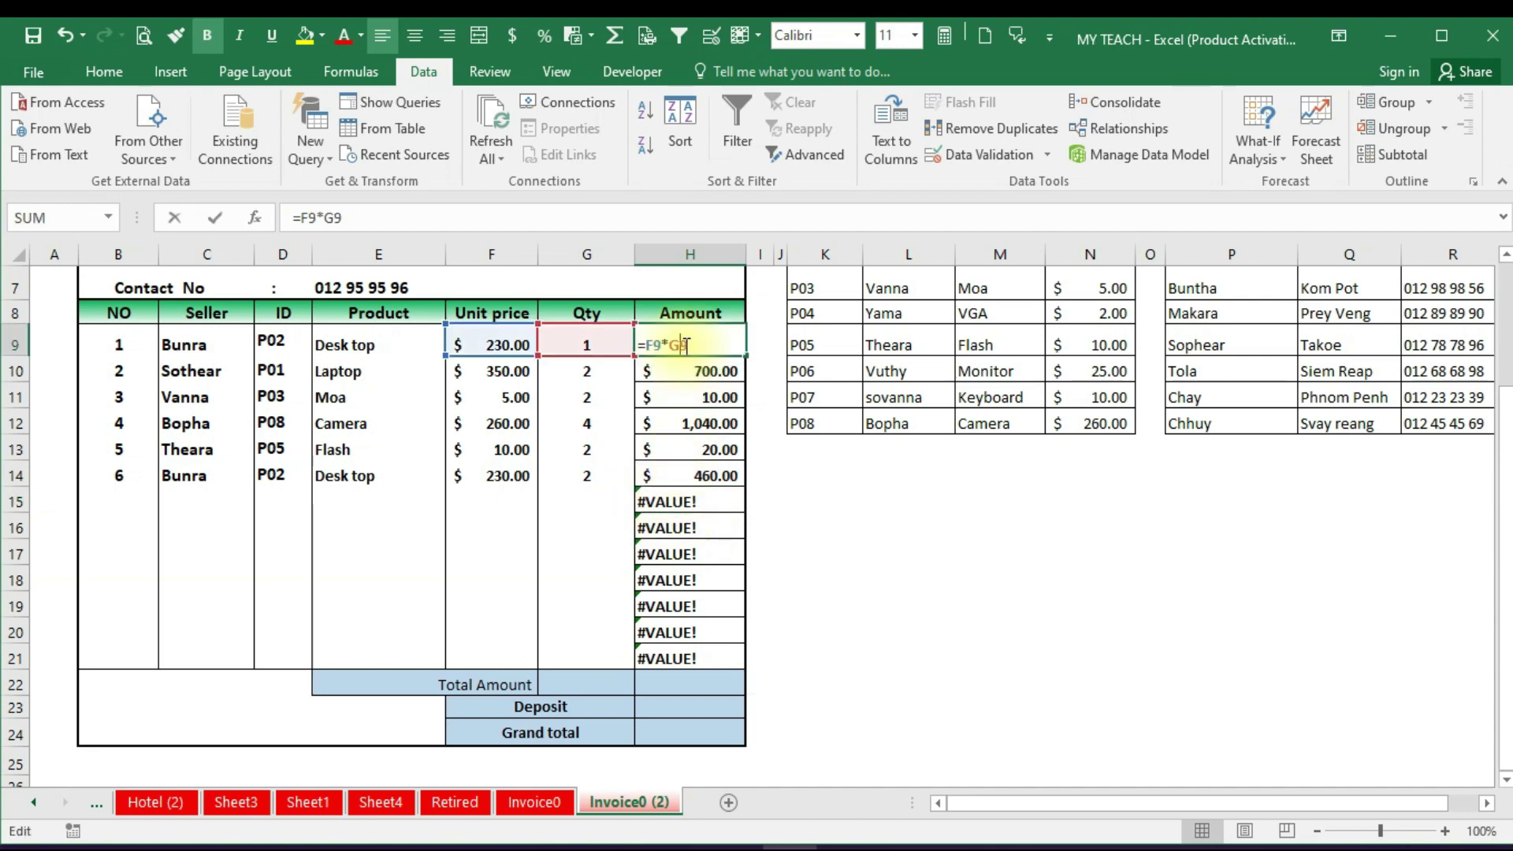
{"action": "left_click", "coordinate": [646, 345]}
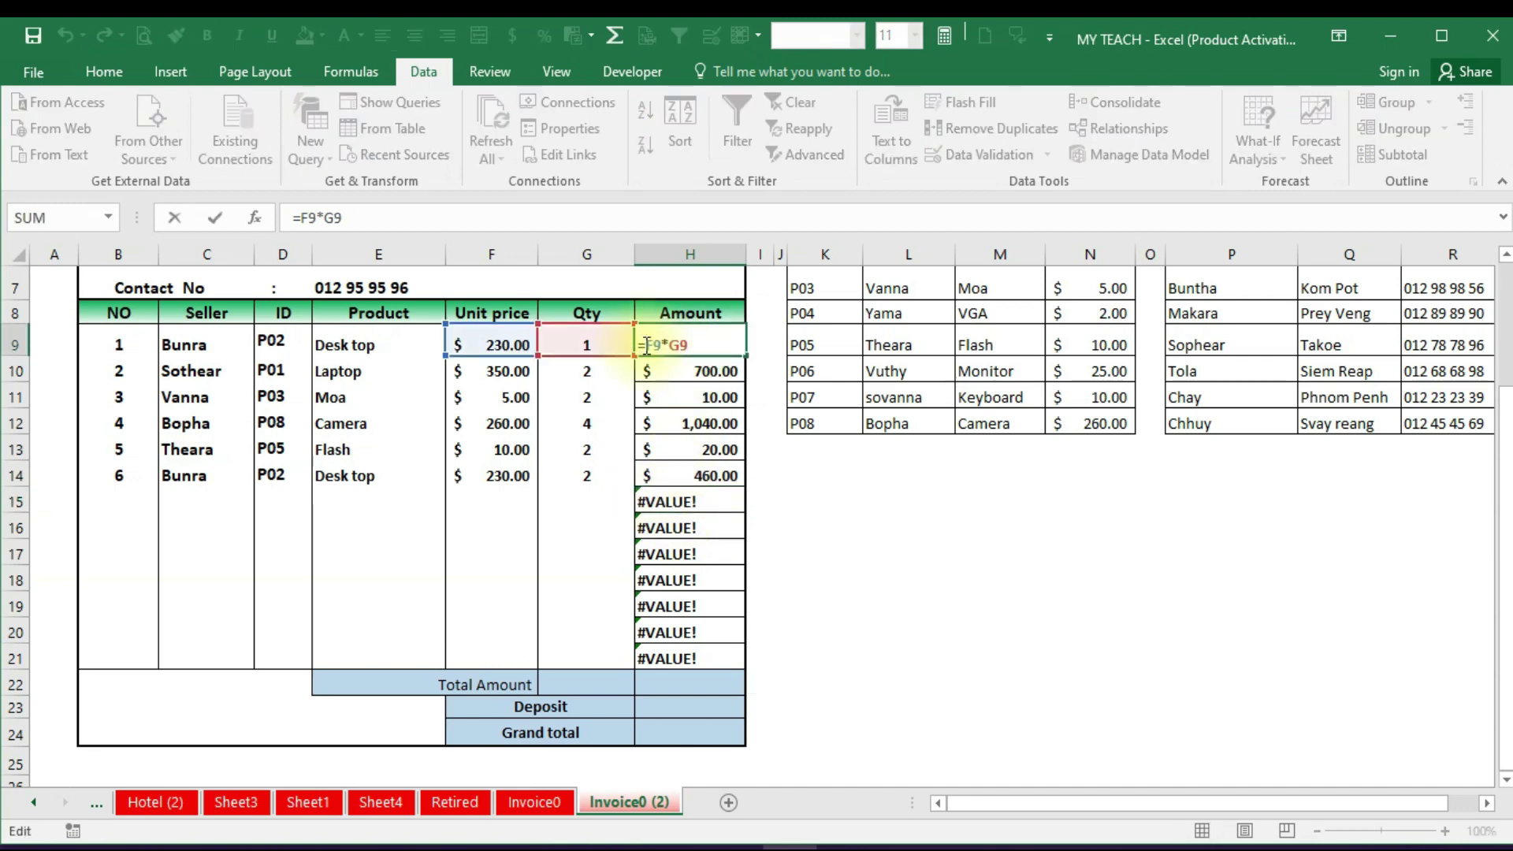
{"action": "type", "text": "if"}
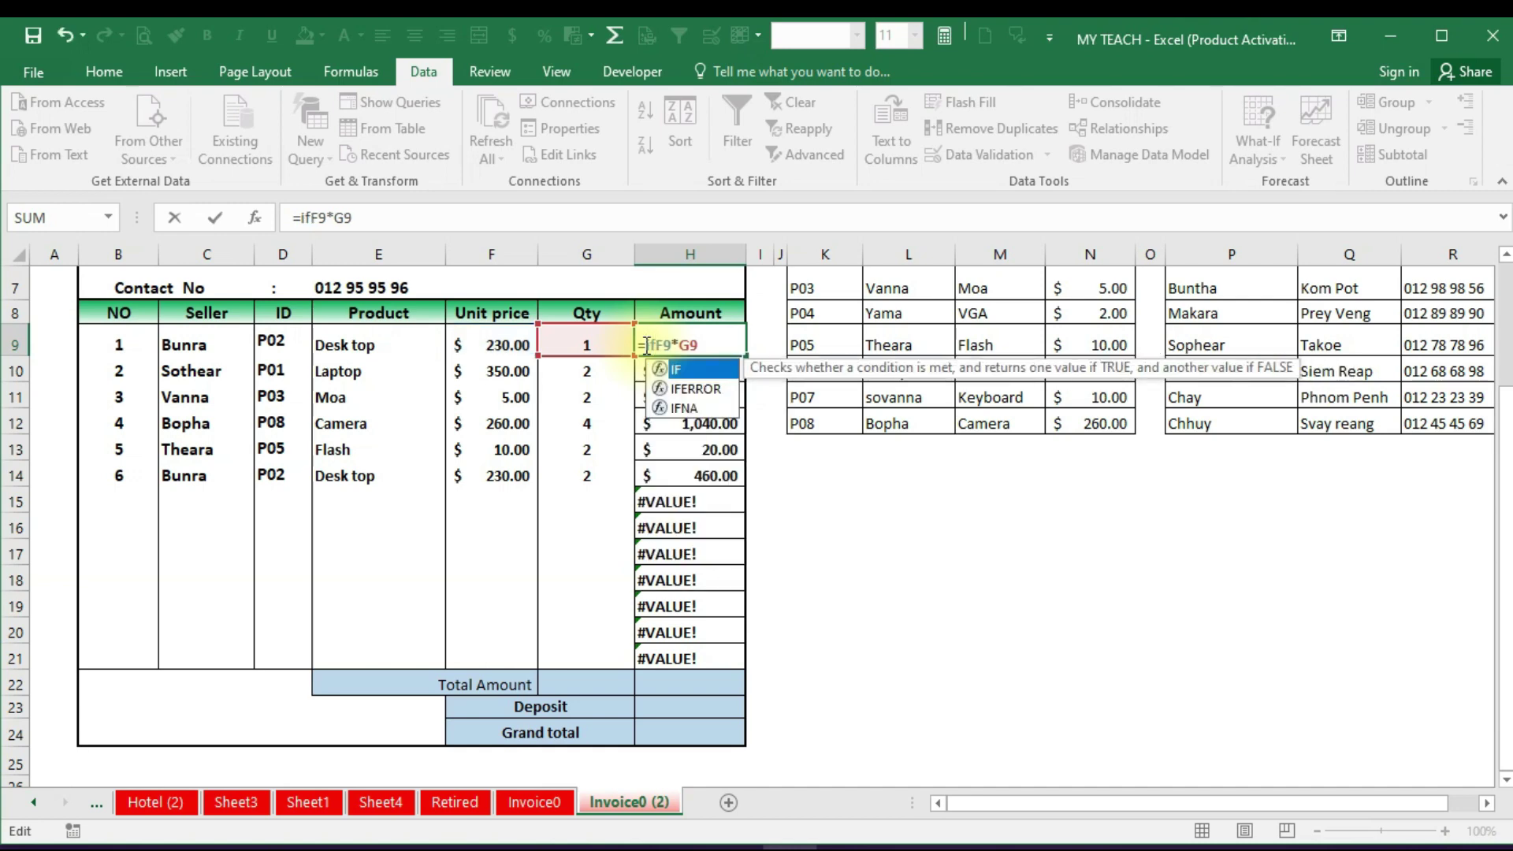
{"action": "type", "text": "erro"}
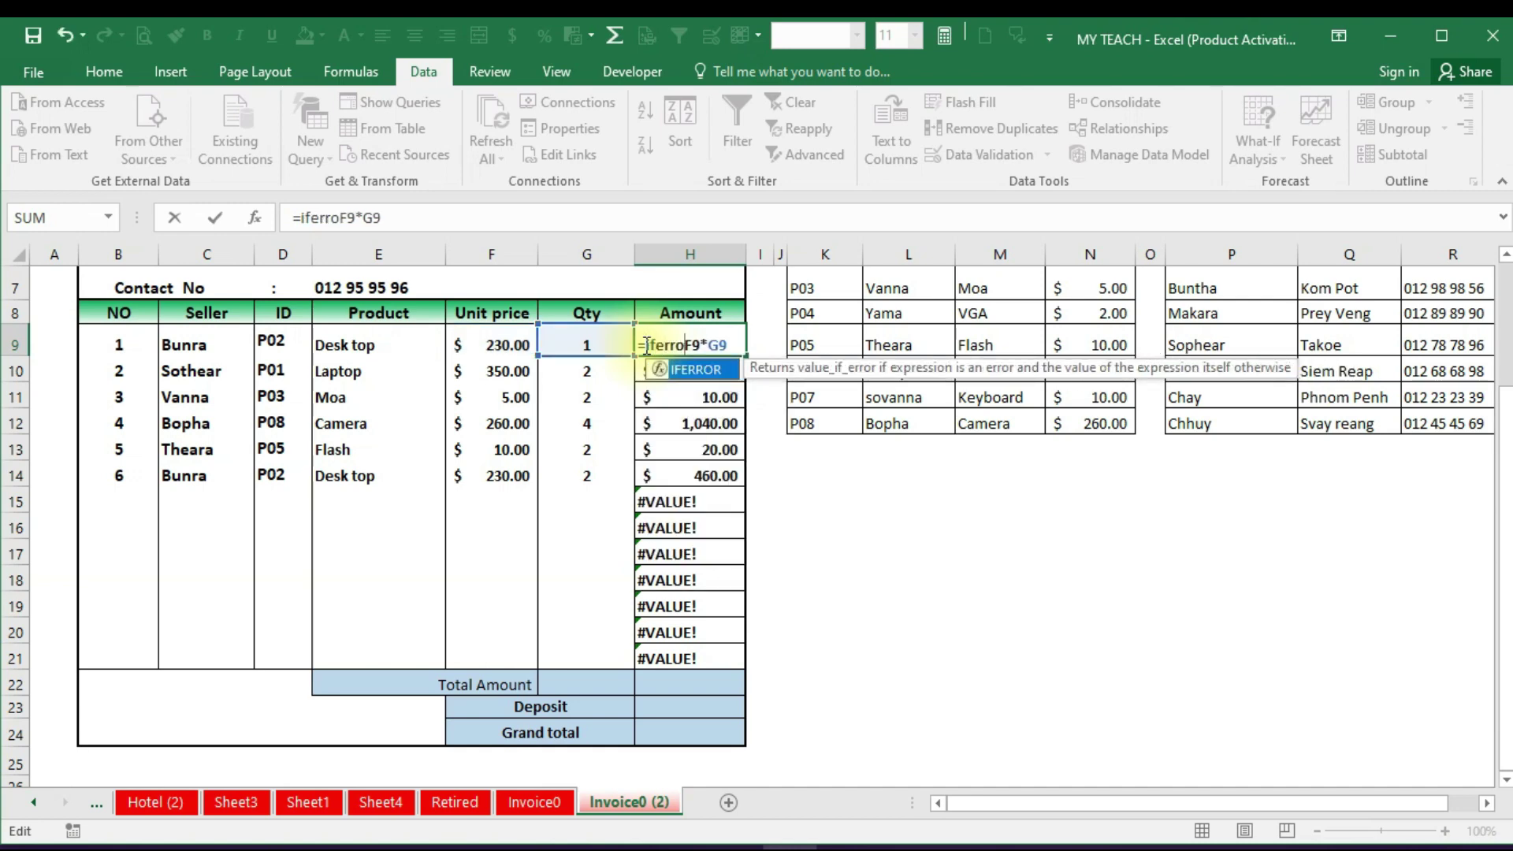
{"action": "type", "text": "r"}
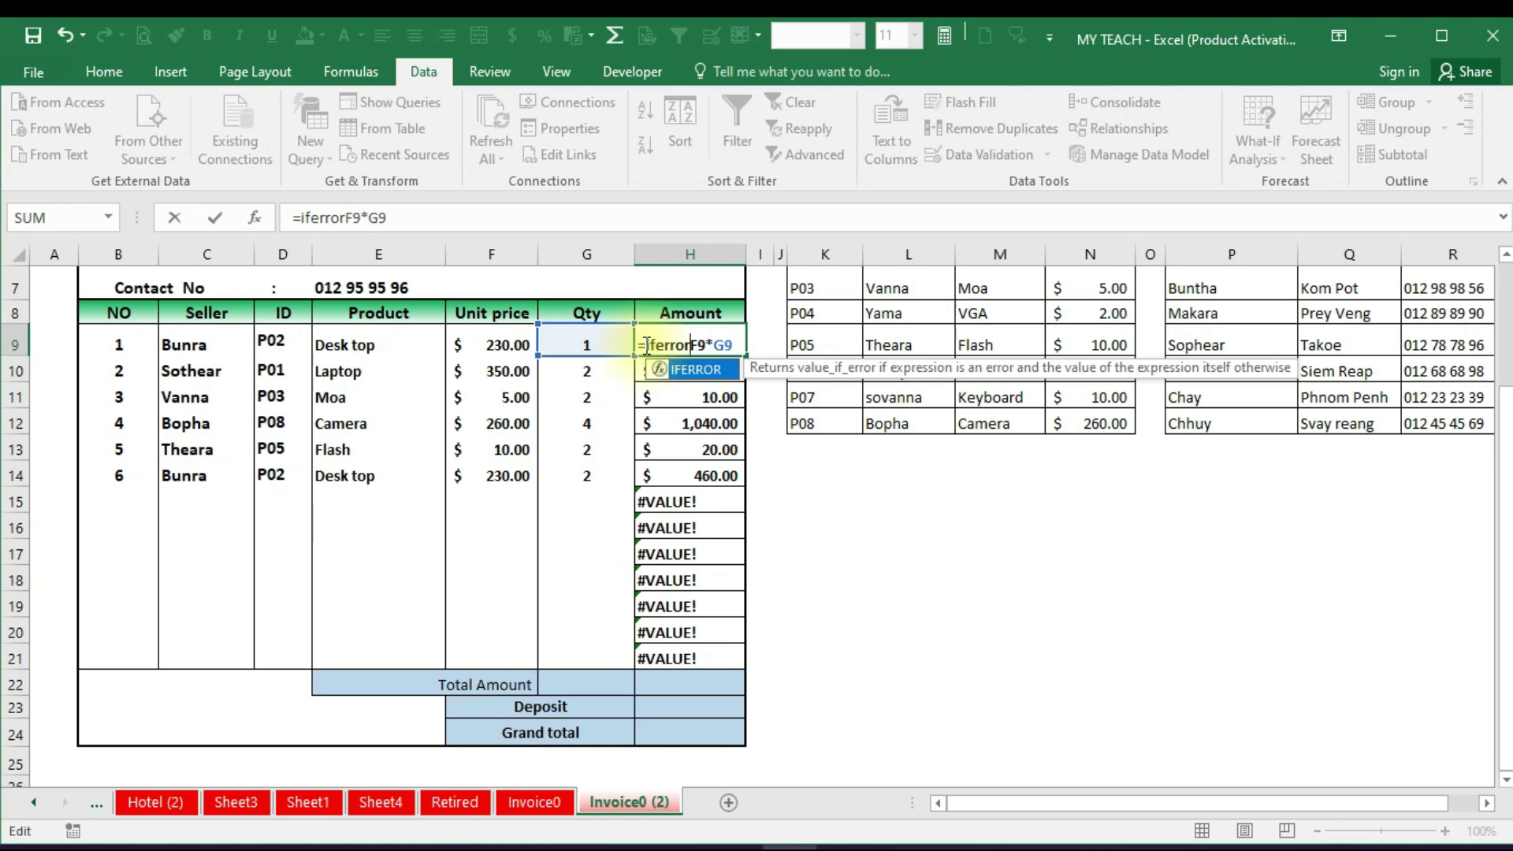
{"action": "type", "text": "("}
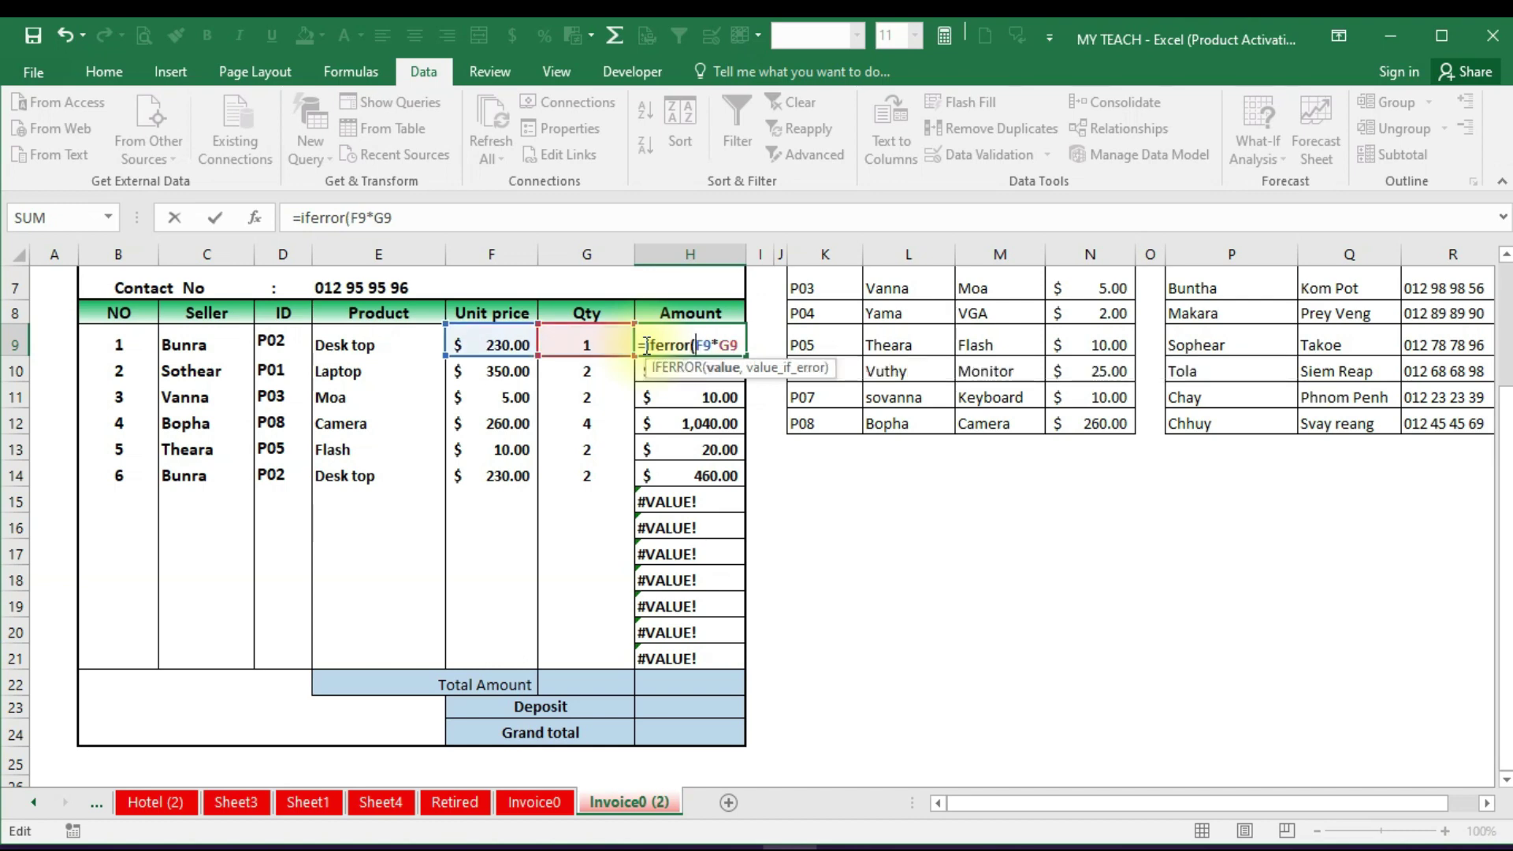
{"action": "left_click", "coordinate": [442, 217]}
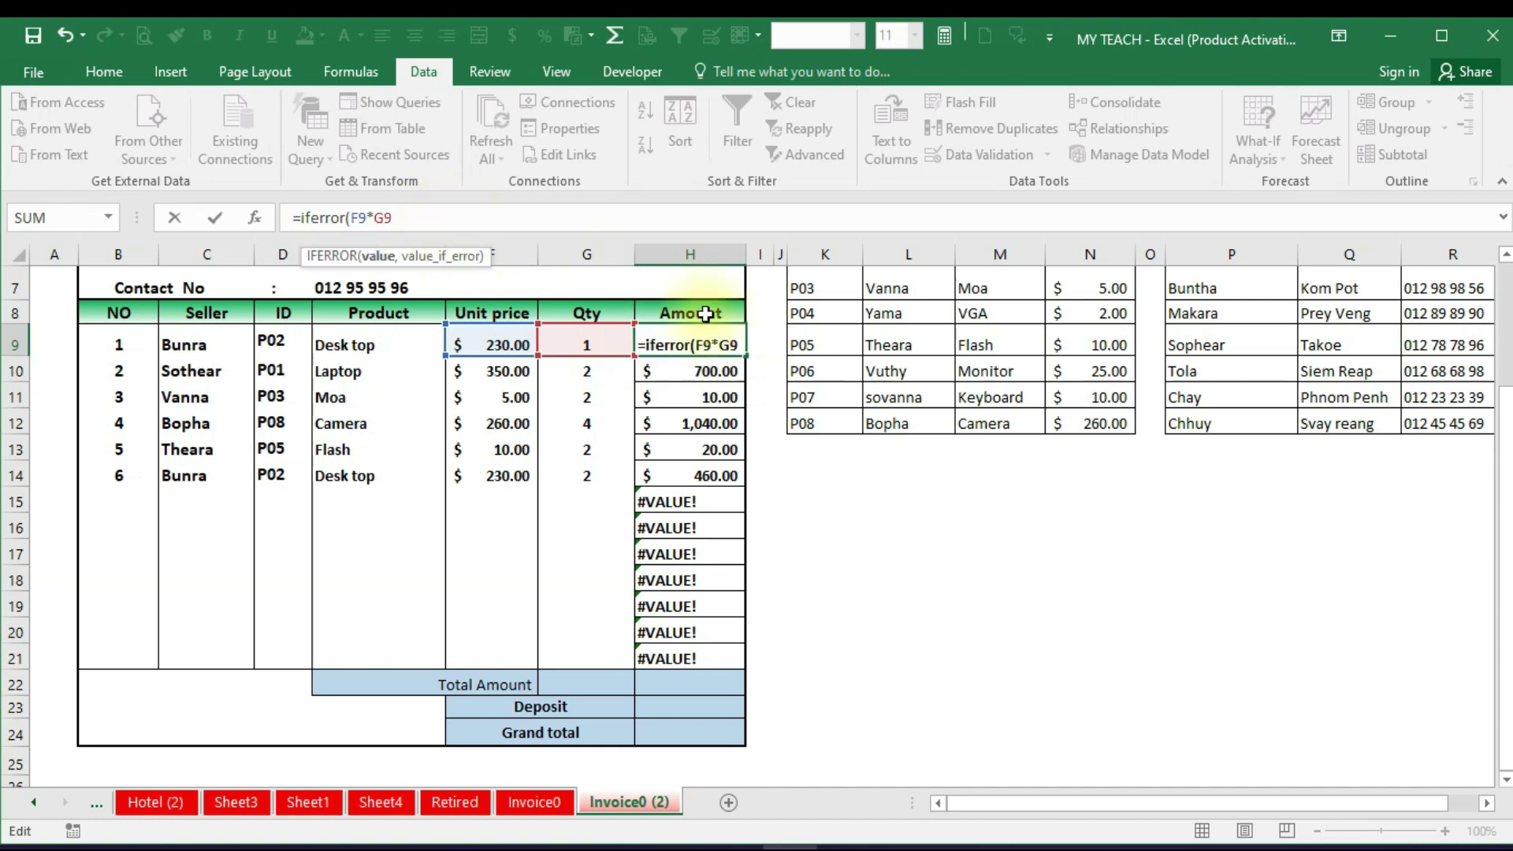
{"action": "left_click", "coordinate": [739, 344]}
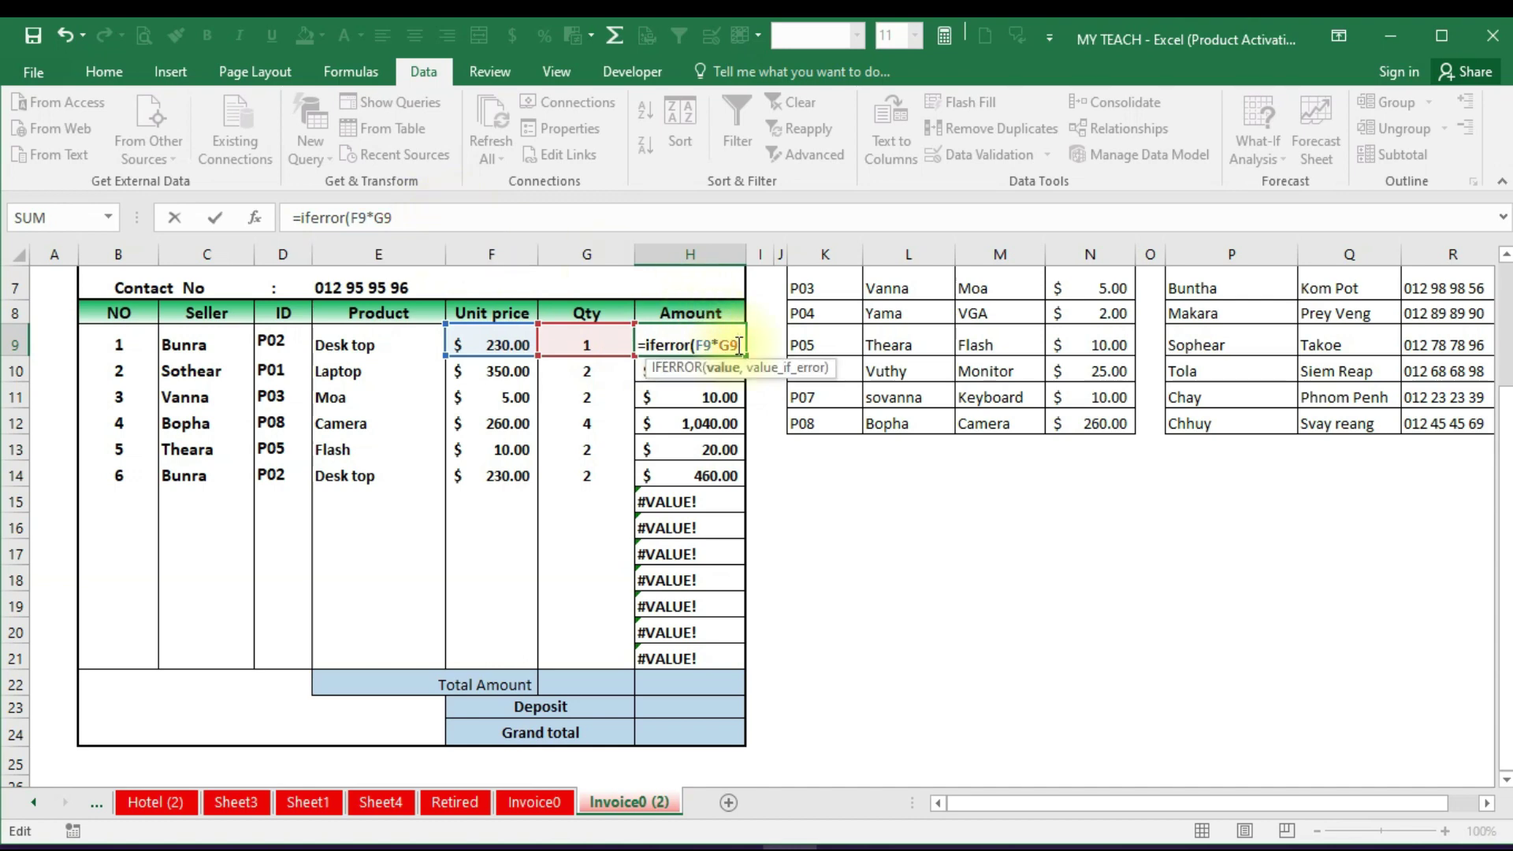
{"action": "type", "text": ","}
{"action": "type", "text": "\"\""}
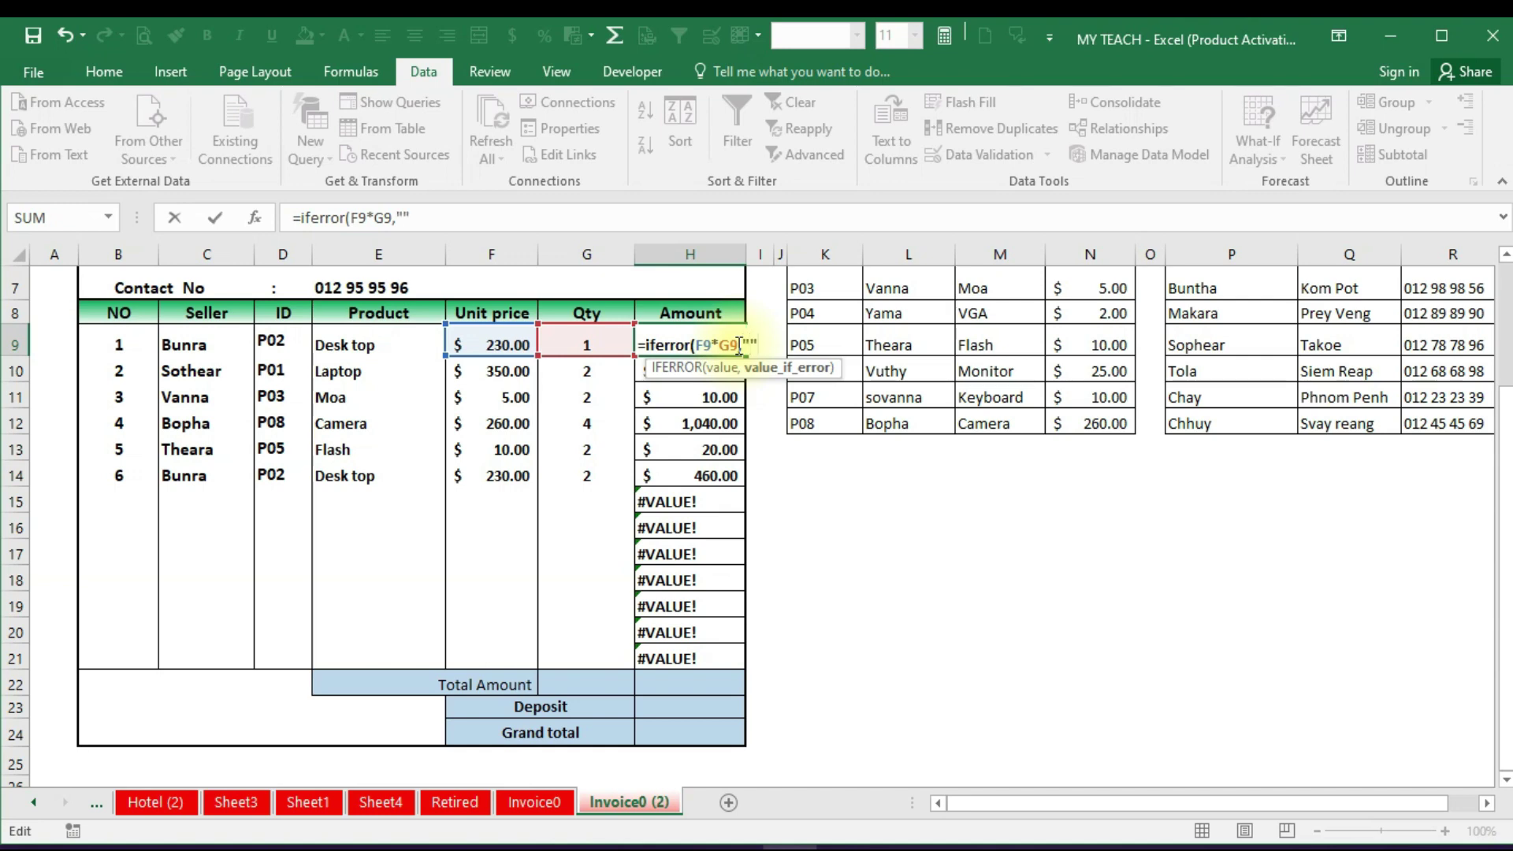
{"action": "type", "text": ")"}
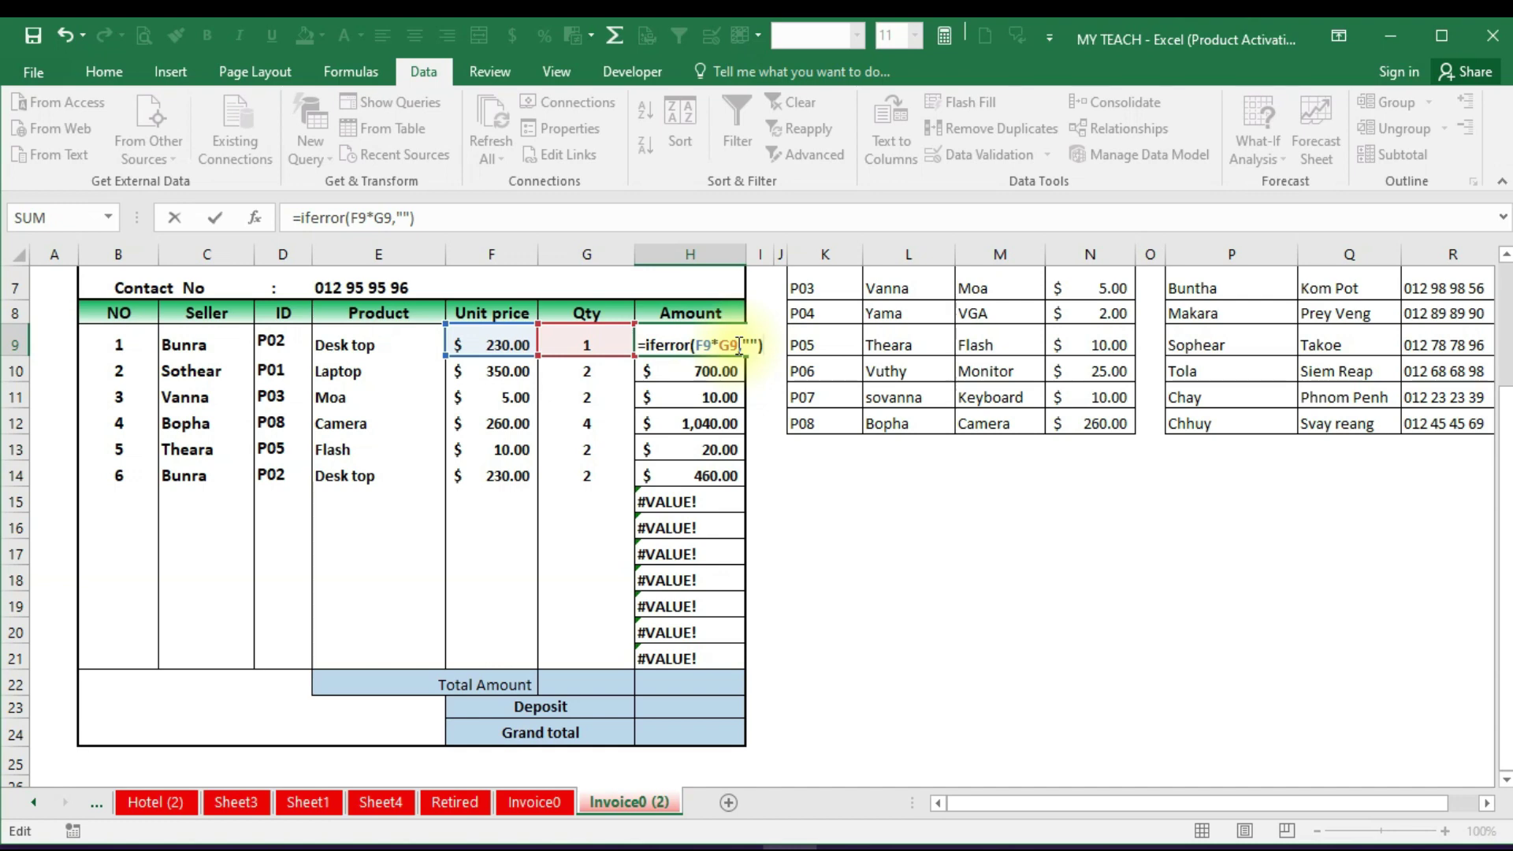
{"action": "key", "text": "Return"}
Fill the IFERROR Amount formula down to H21 so empty rows show blanks
{"action": "left_click", "coordinate": [740, 346]}
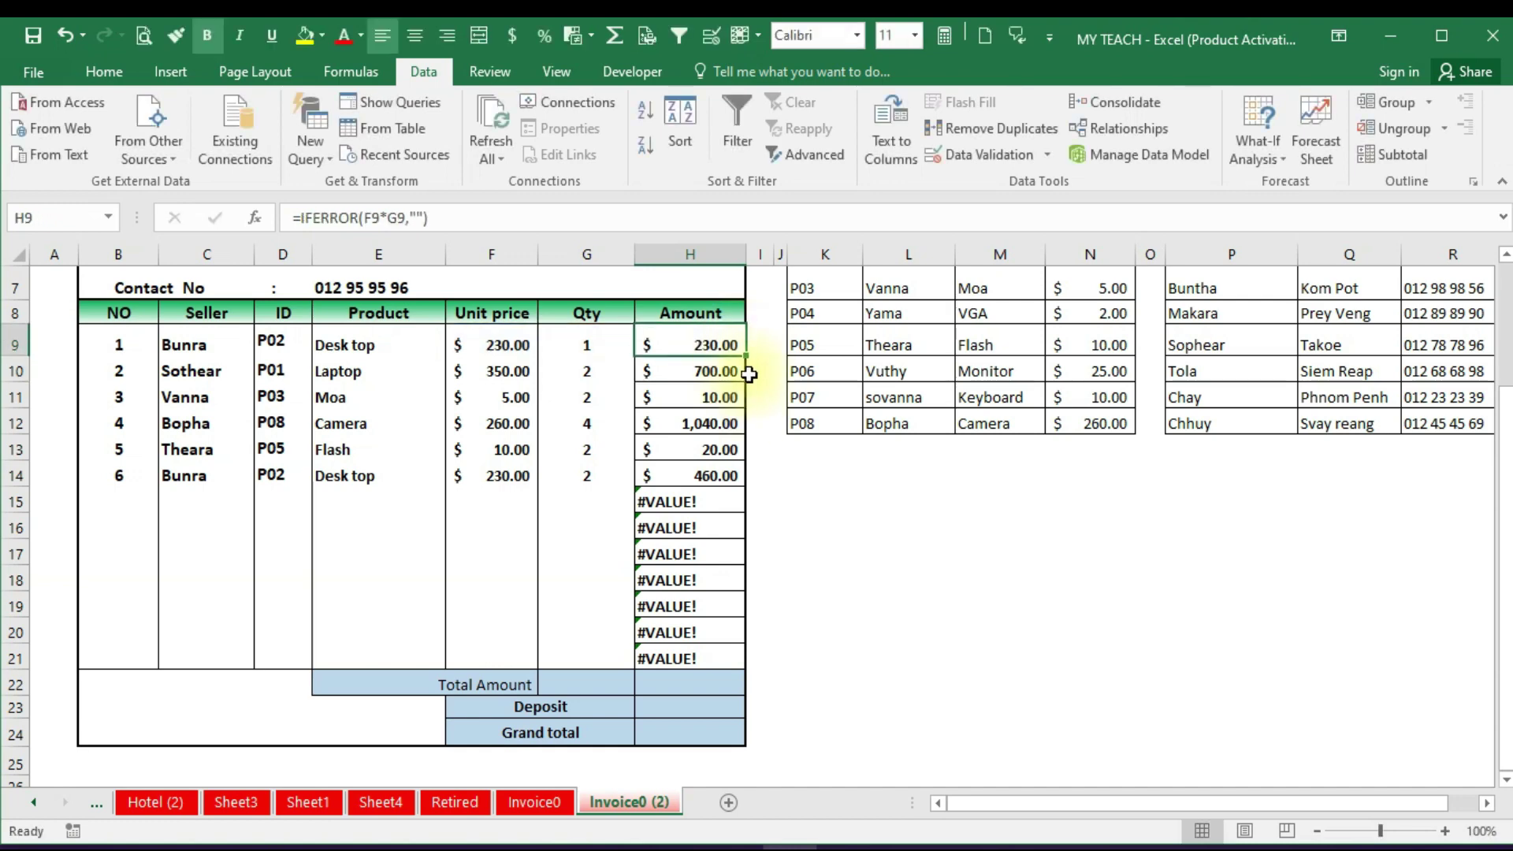
{"action": "left_click_drag", "start_coordinate": [748, 356], "coordinate": [733, 666]}
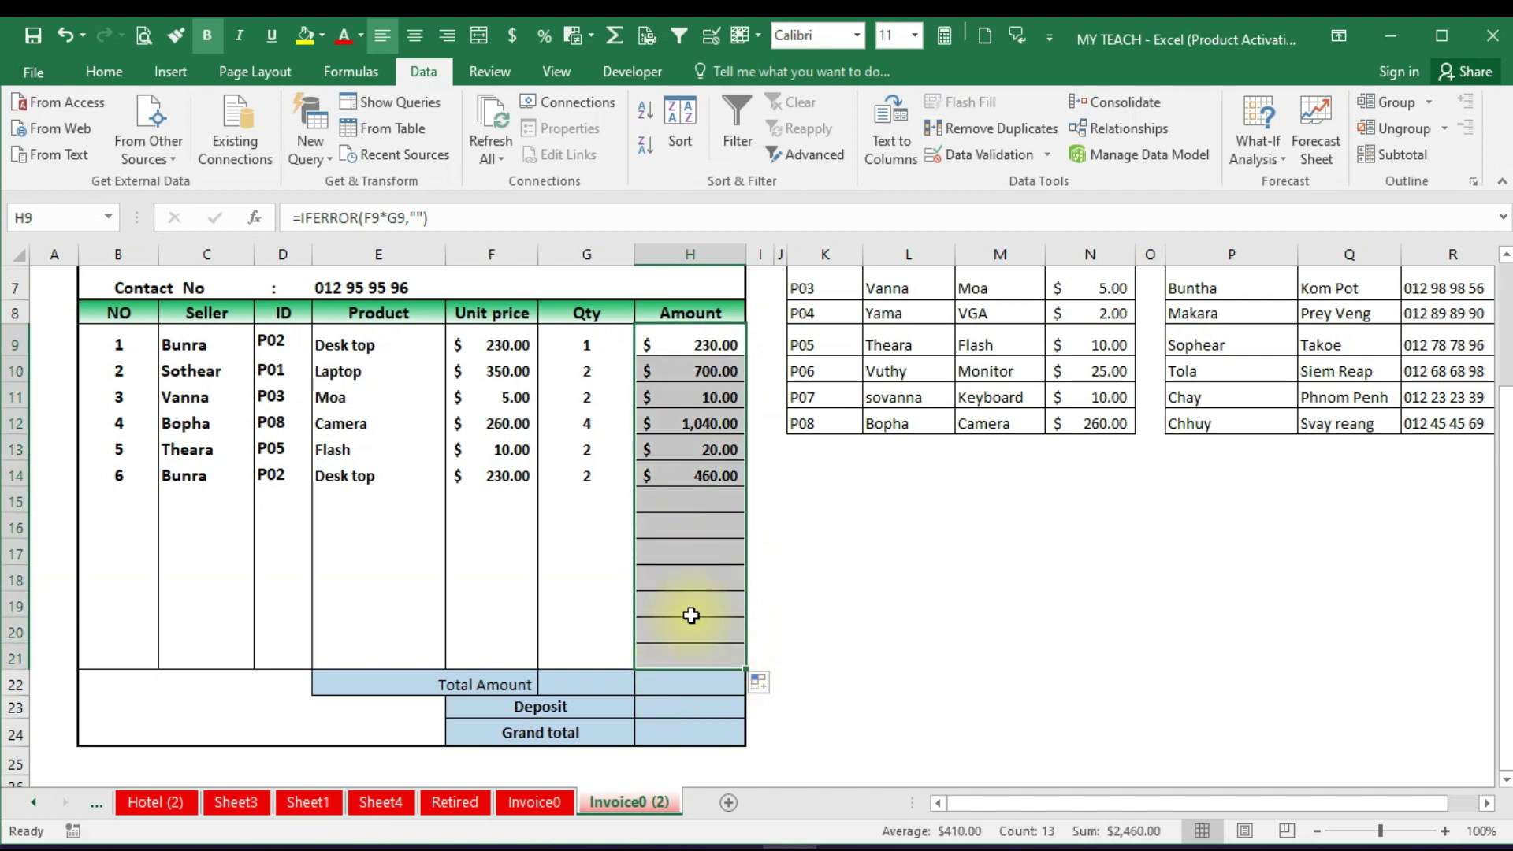
{"action": "left_click", "coordinate": [684, 503]}
Remove the inside horizontal borders from the Amount cells H9:H21
{"action": "left_click_drag", "start_coordinate": [684, 345], "coordinate": [680, 651]}
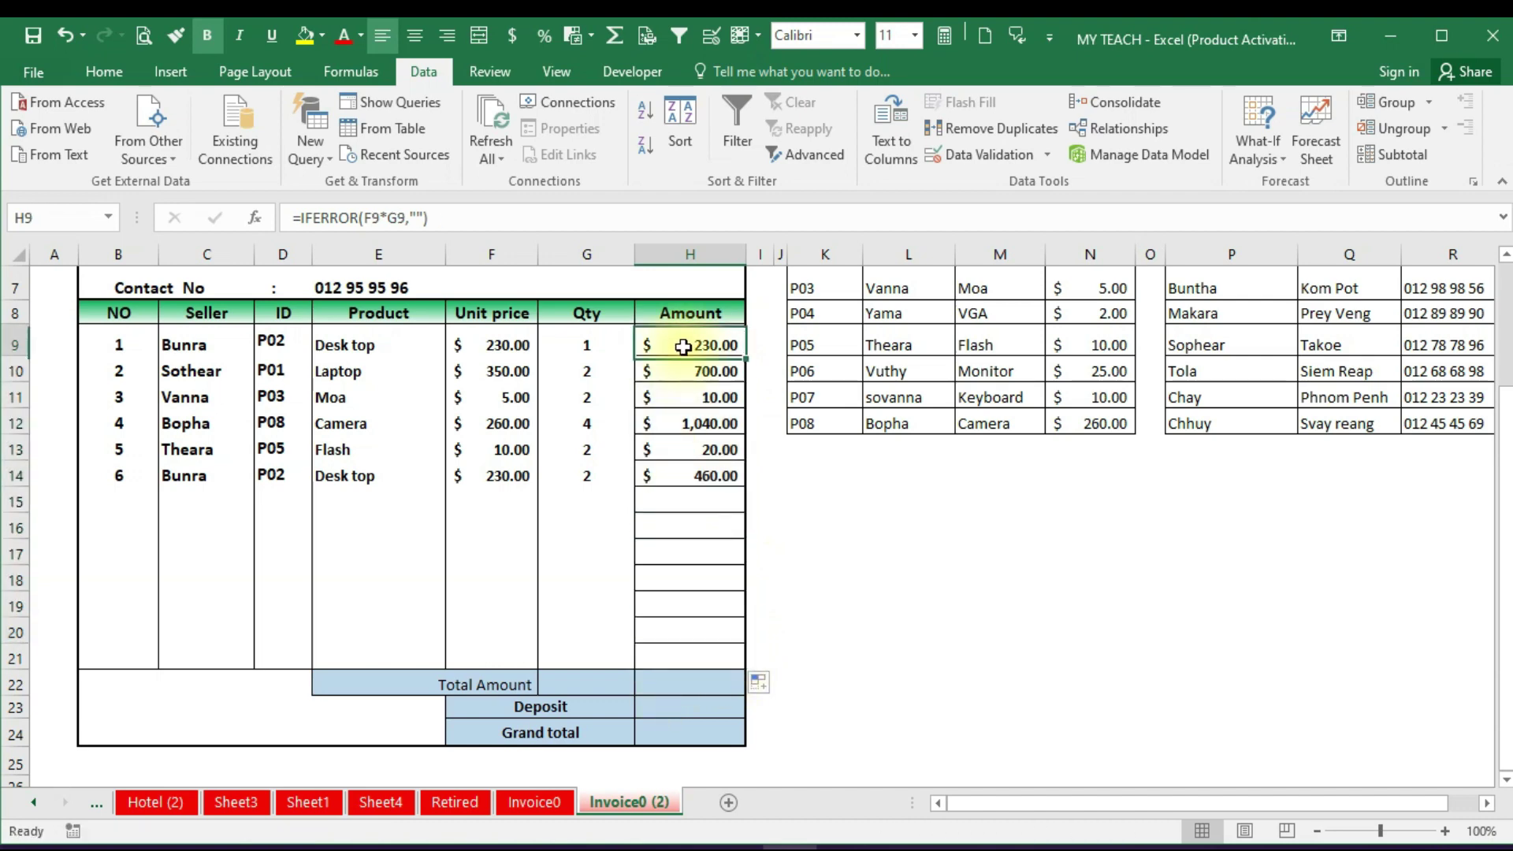
{"action": "right_click", "coordinate": [674, 564]}
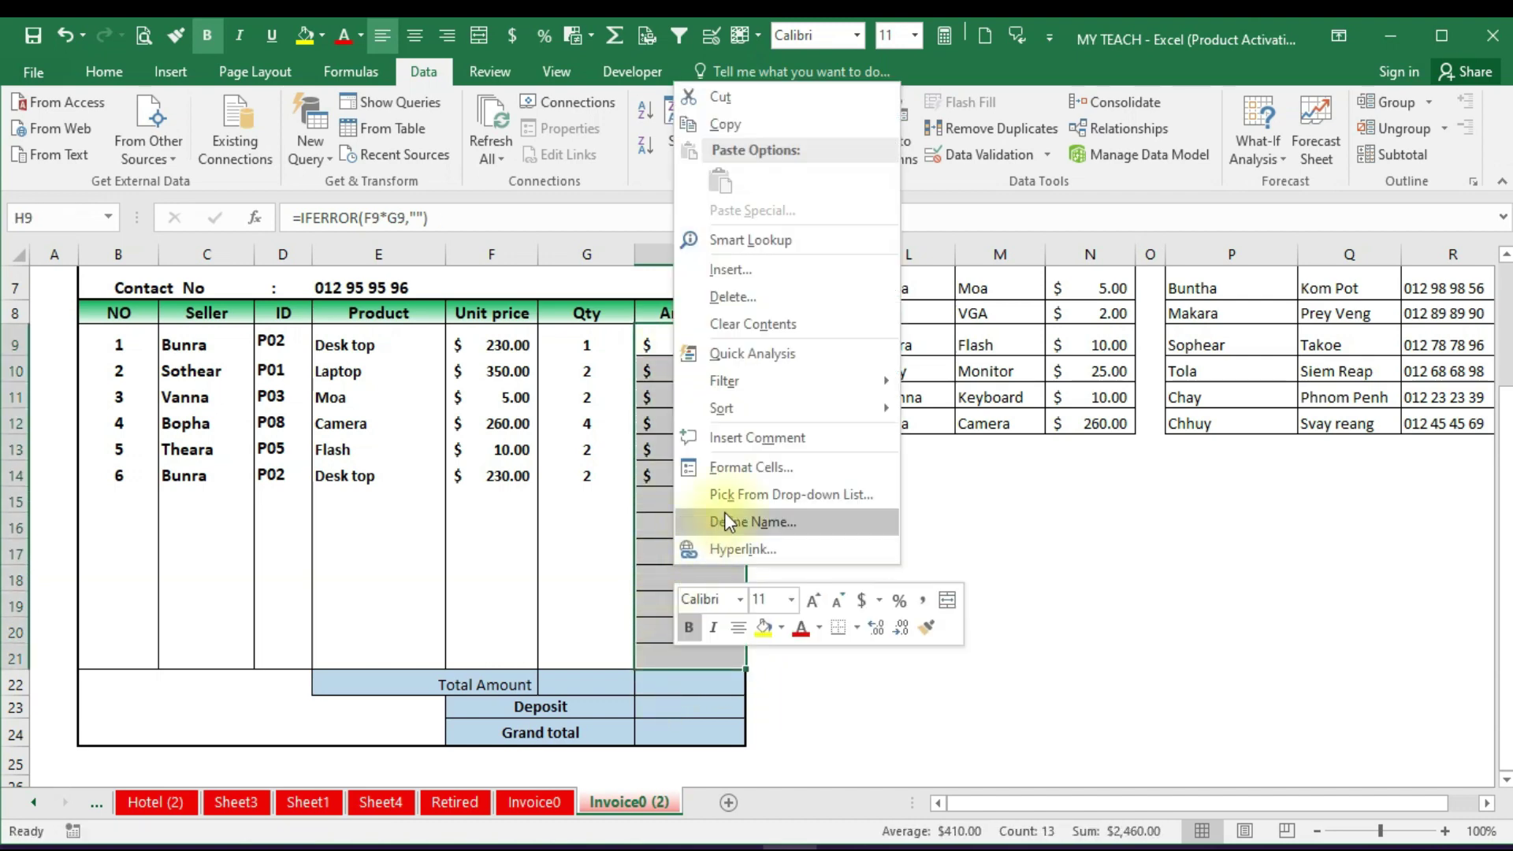
{"action": "left_click", "coordinate": [734, 474]}
{"action": "left_click", "coordinate": [732, 441]}
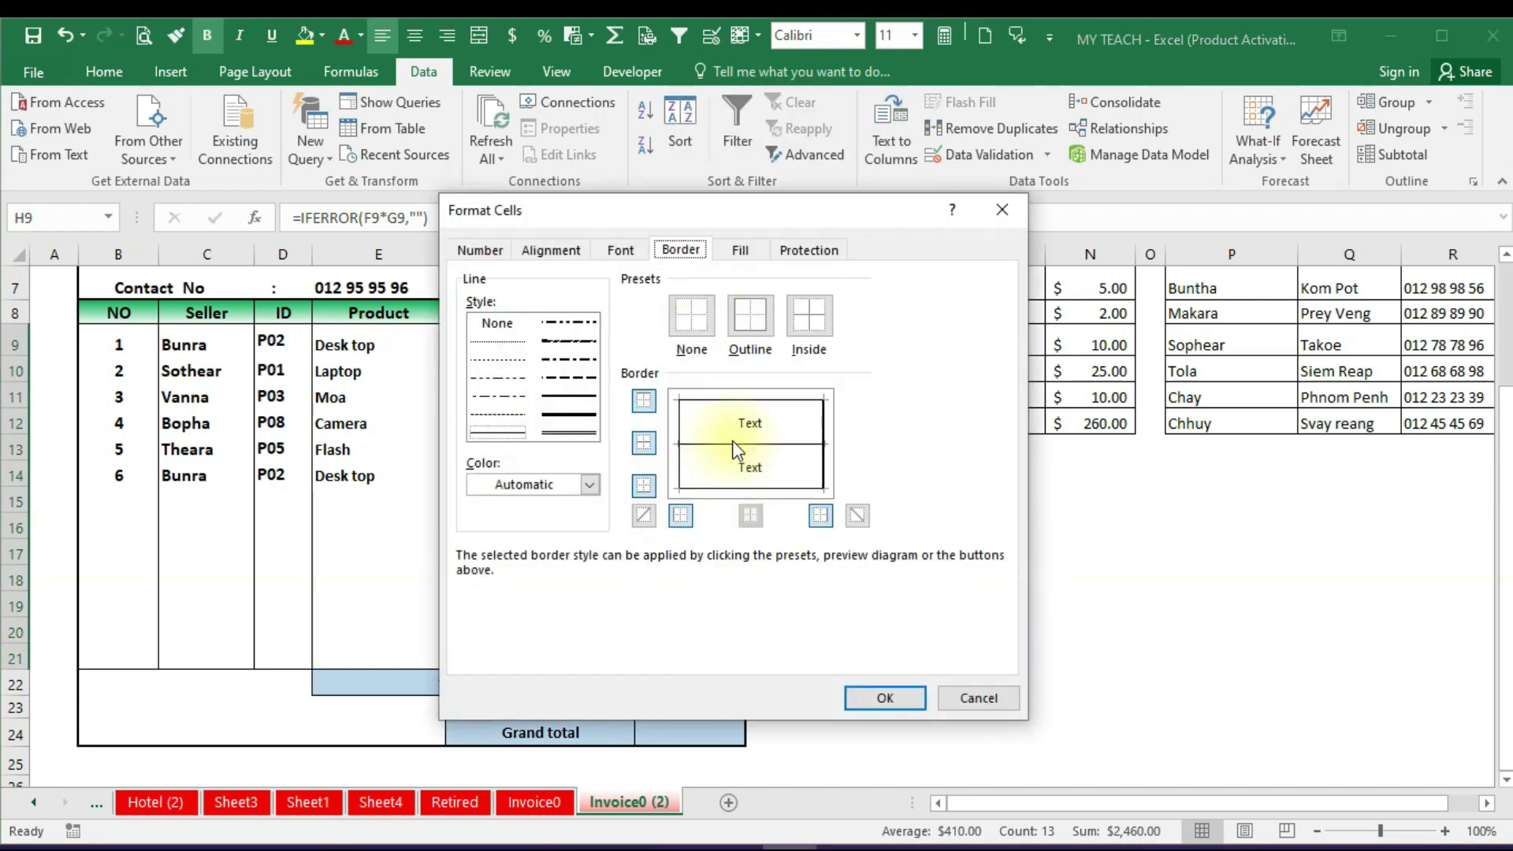
{"action": "left_click", "coordinate": [736, 443]}
{"action": "left_click", "coordinate": [885, 698]}
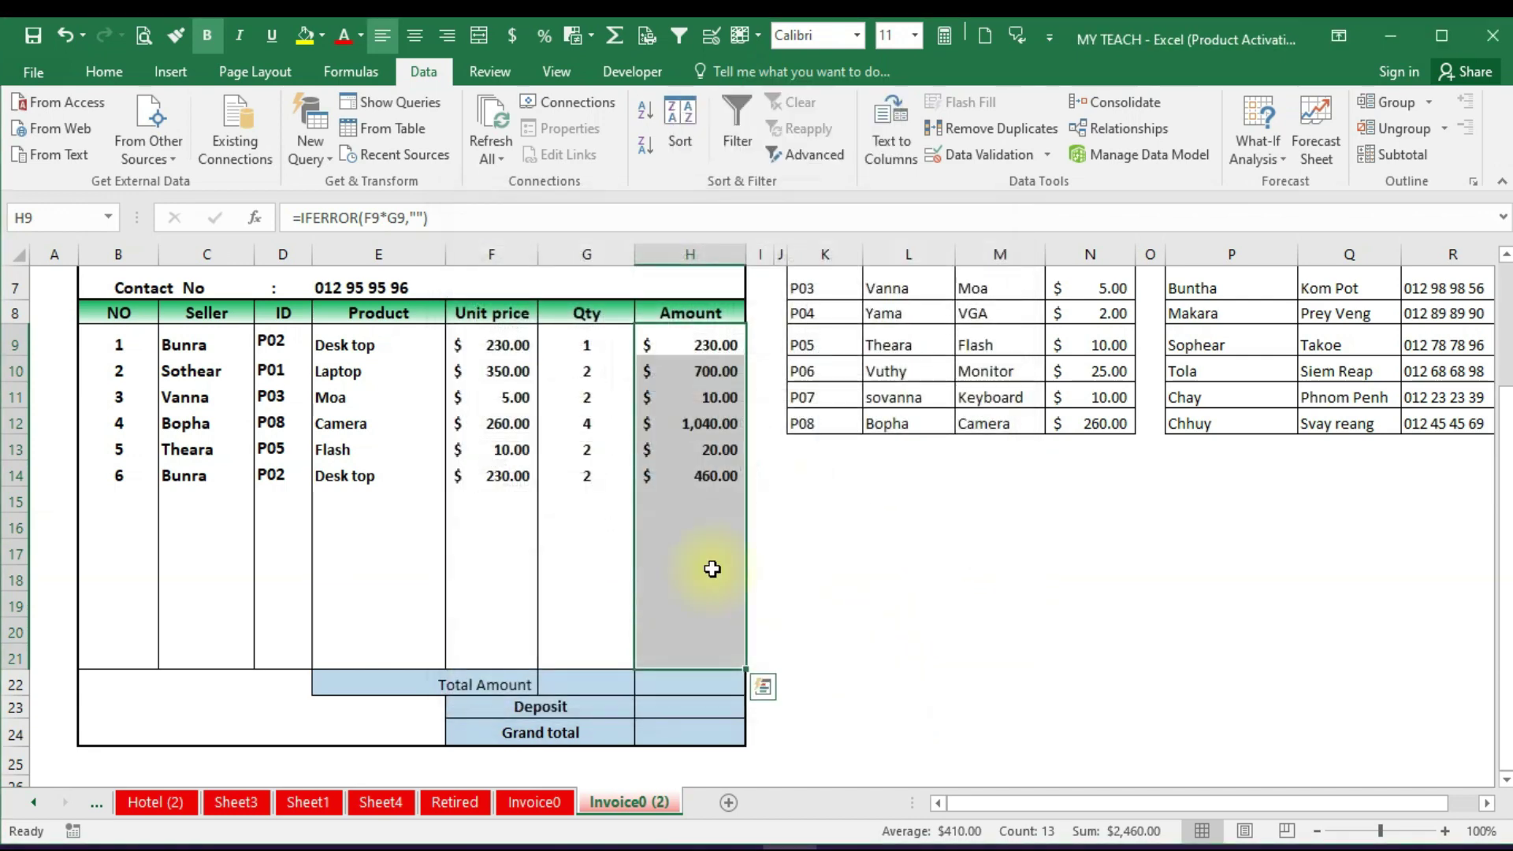
{"action": "left_click", "coordinate": [688, 547]}
{"action": "scroll", "coordinate": [618, 524], "scroll_direction": "up", "scroll_amount": 2}
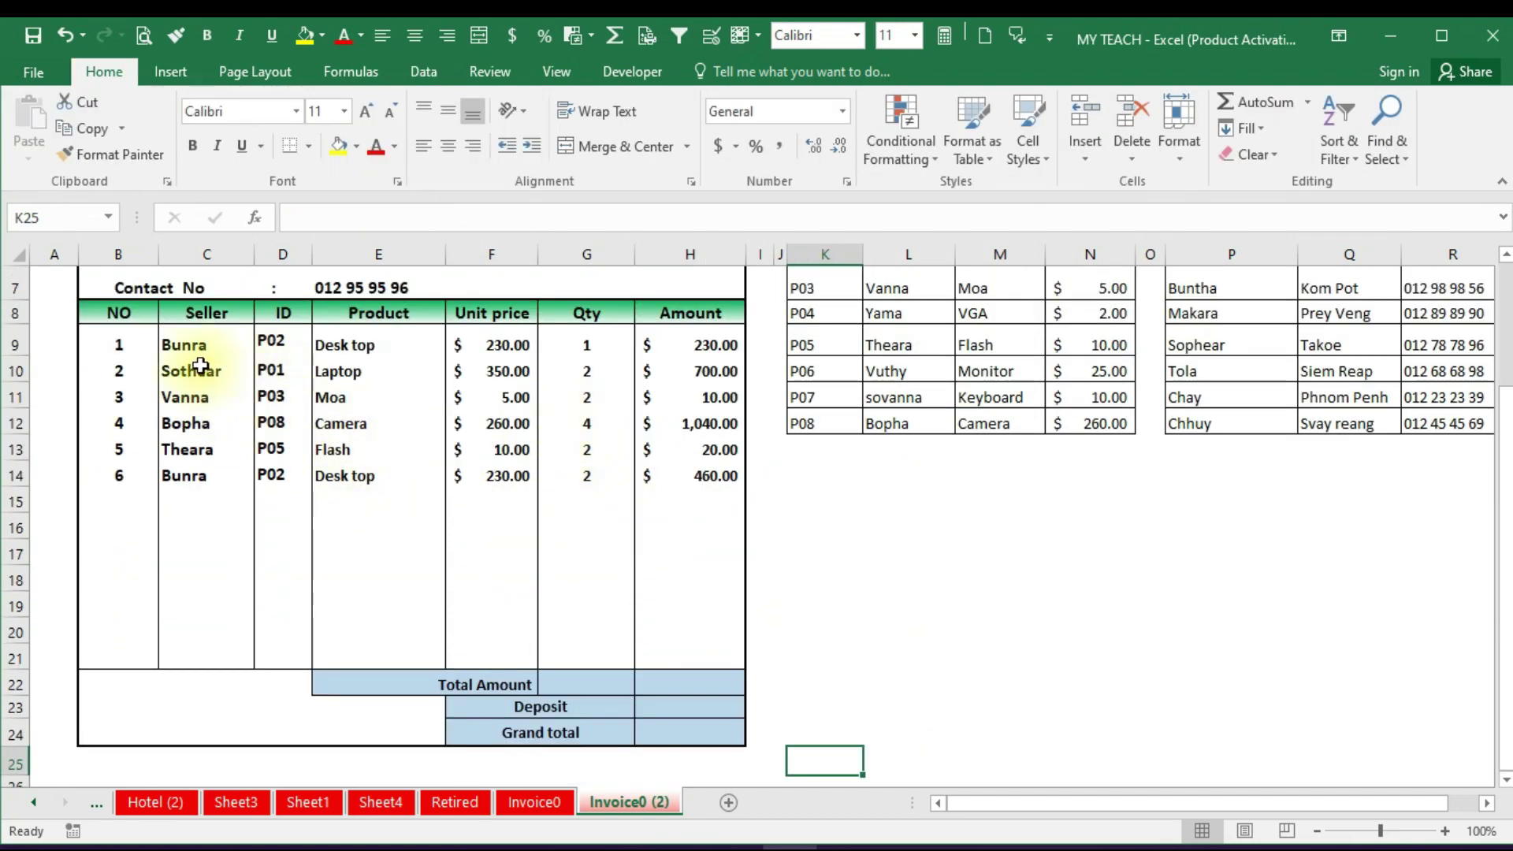
{"action": "left_click", "coordinate": [592, 679]}
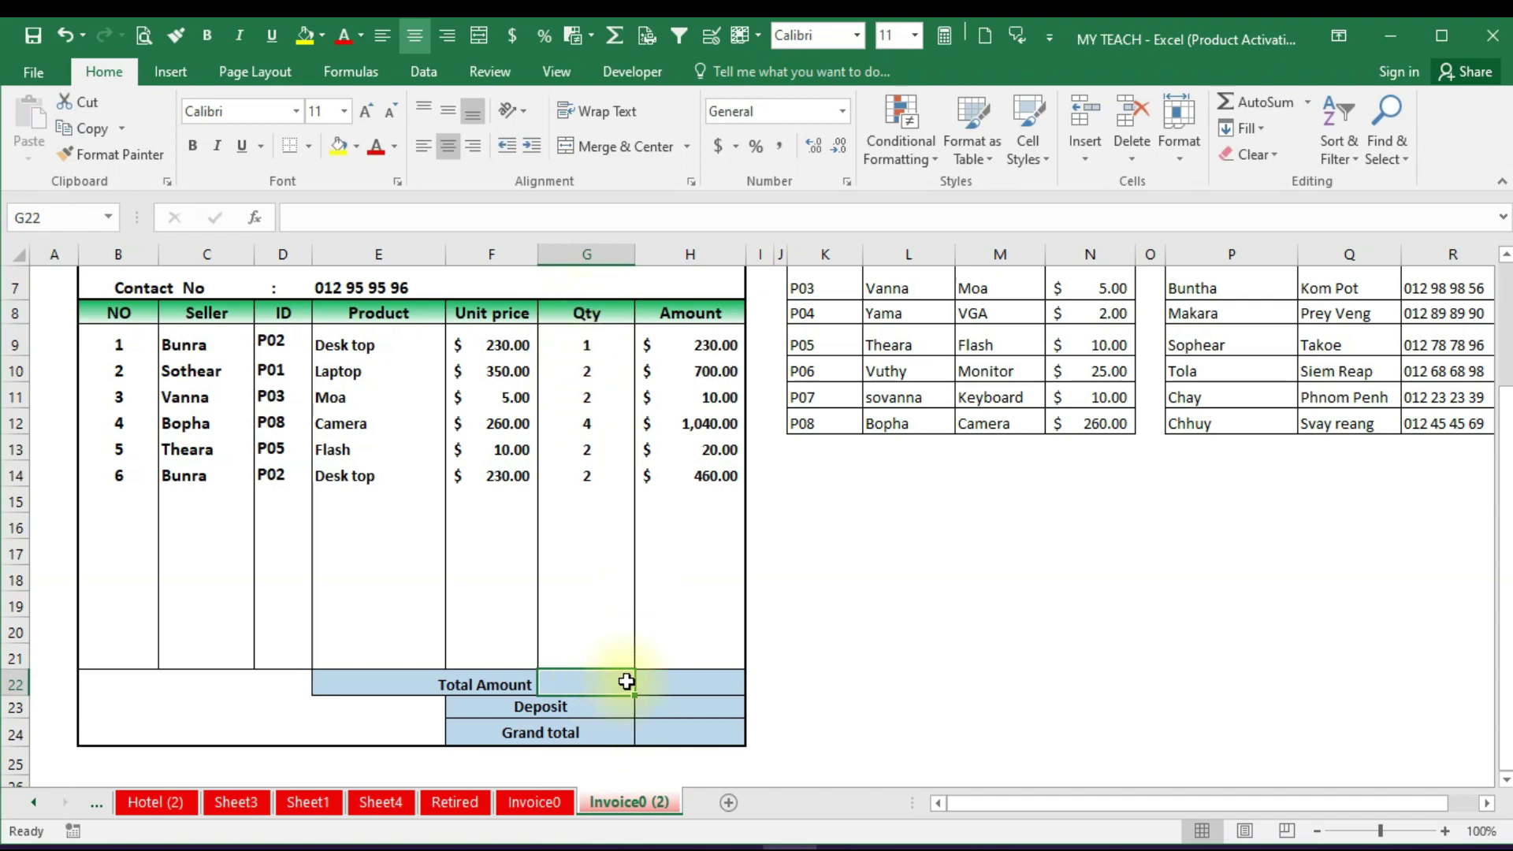
Total the Qty column in G22 with =SUM over G9 downward, giving 13
{"action": "type", "text": "="}
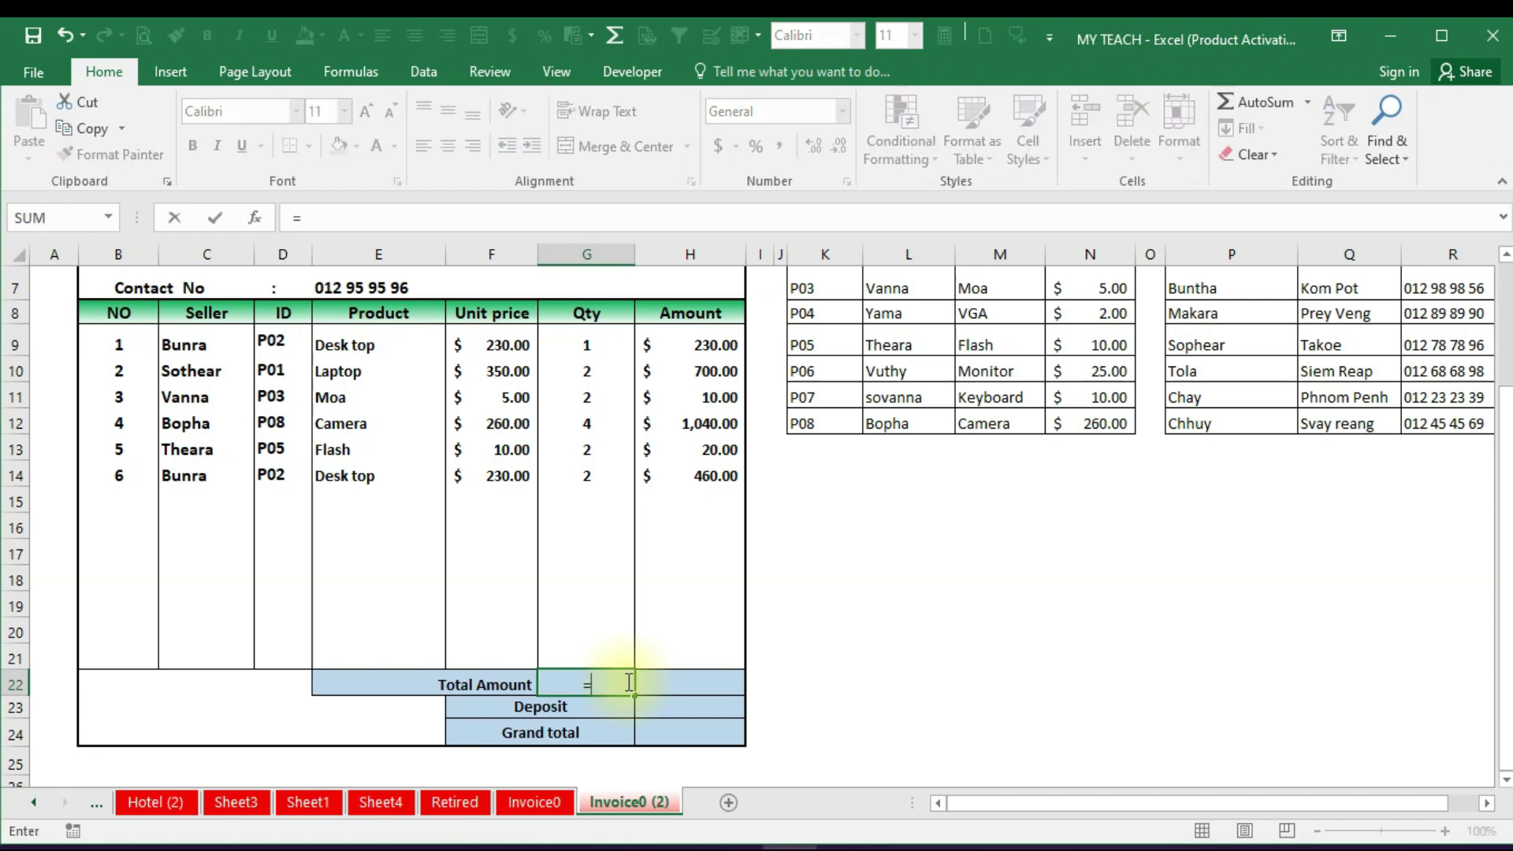
{"action": "type", "text": "sum"}
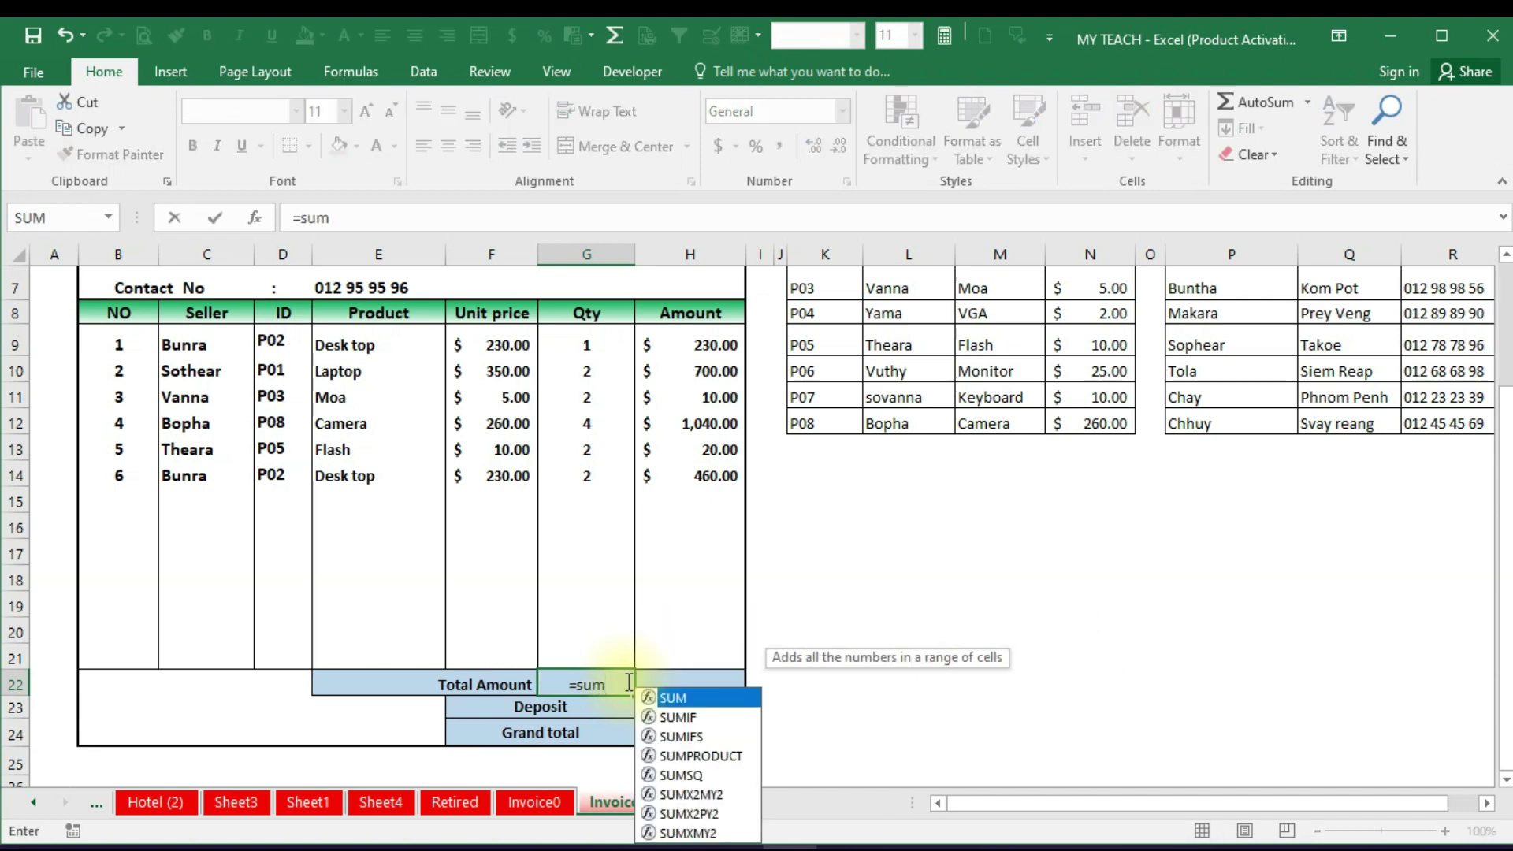
{"action": "type", "text": "("}
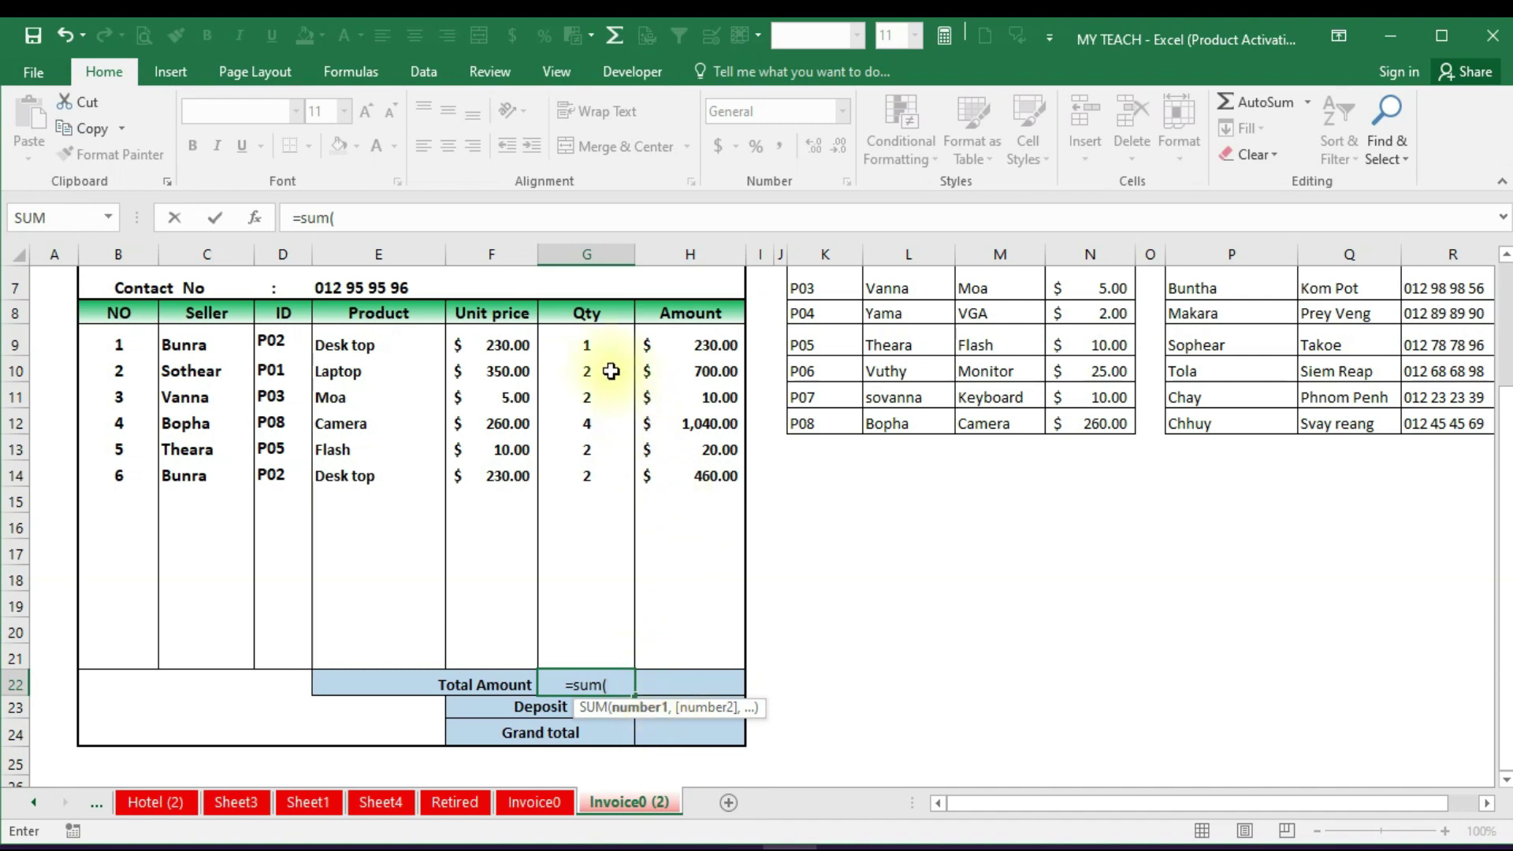
{"action": "left_click_drag", "start_coordinate": [586, 345], "coordinate": [594, 656]}
{"action": "key", "text": "Return"}
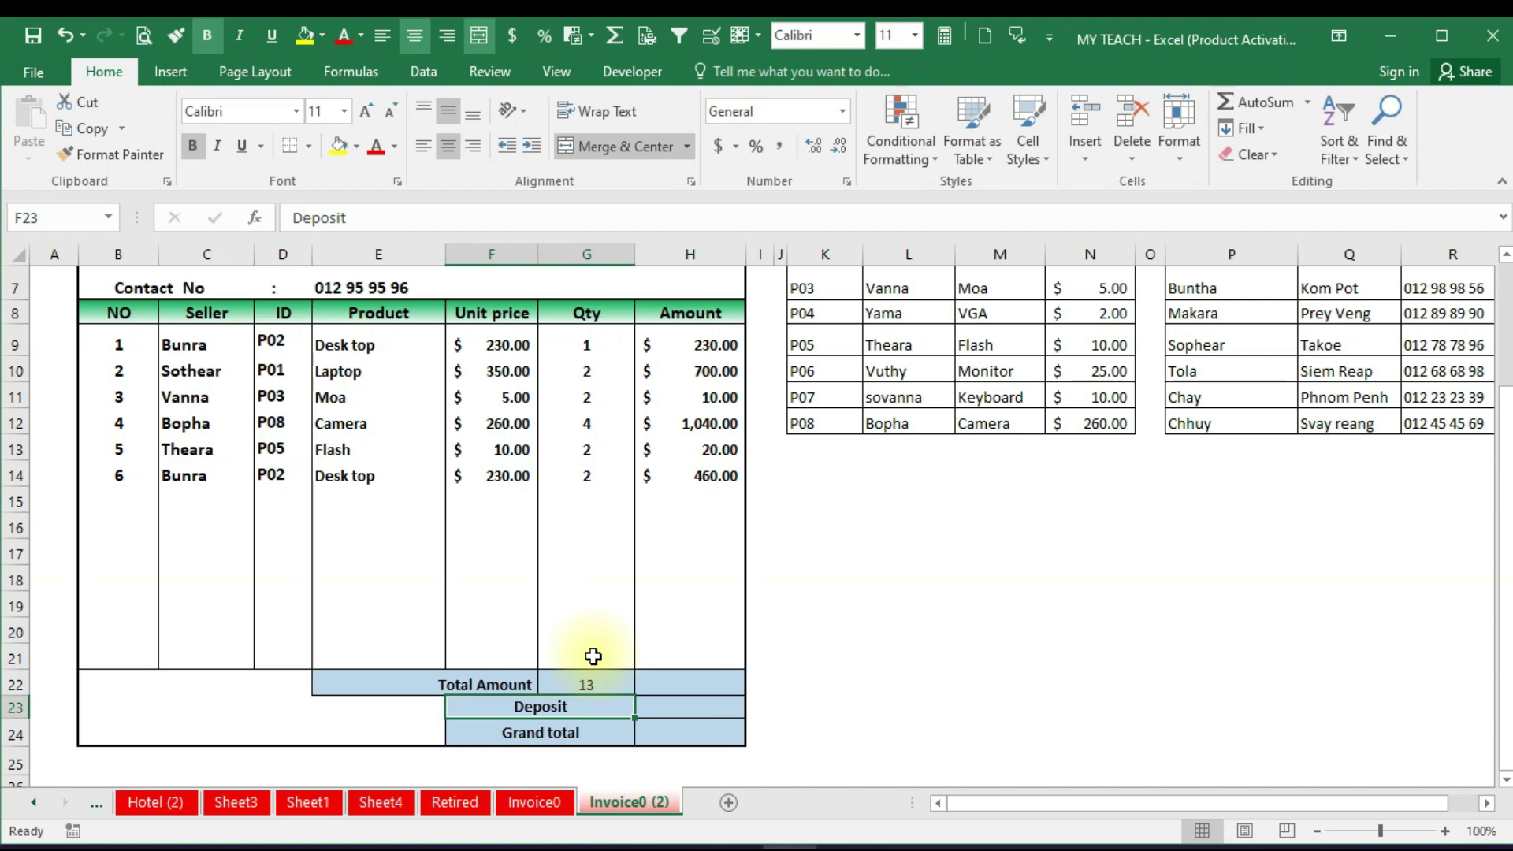
{"action": "scroll", "coordinate": [594, 641], "scroll_direction": "up", "scroll_amount": 1}
{"action": "scroll", "coordinate": [497, 541], "scroll_direction": "up", "scroll_amount": 1}
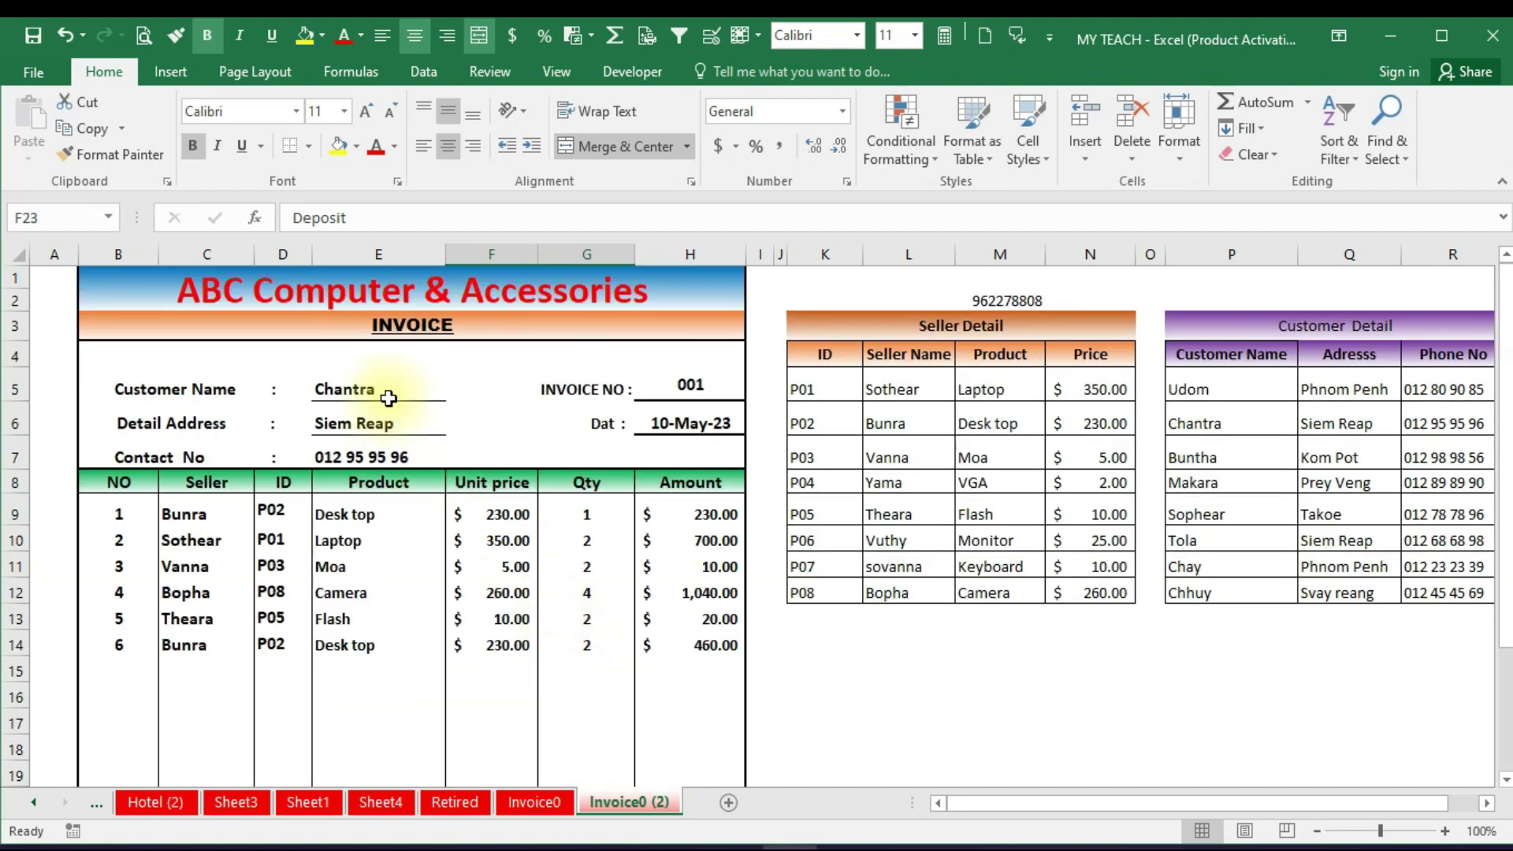
{"action": "scroll", "coordinate": [501, 539], "scroll_direction": "down", "scroll_amount": 1}
{"action": "scroll", "coordinate": [501, 538], "scroll_direction": "down", "scroll_amount": 1}
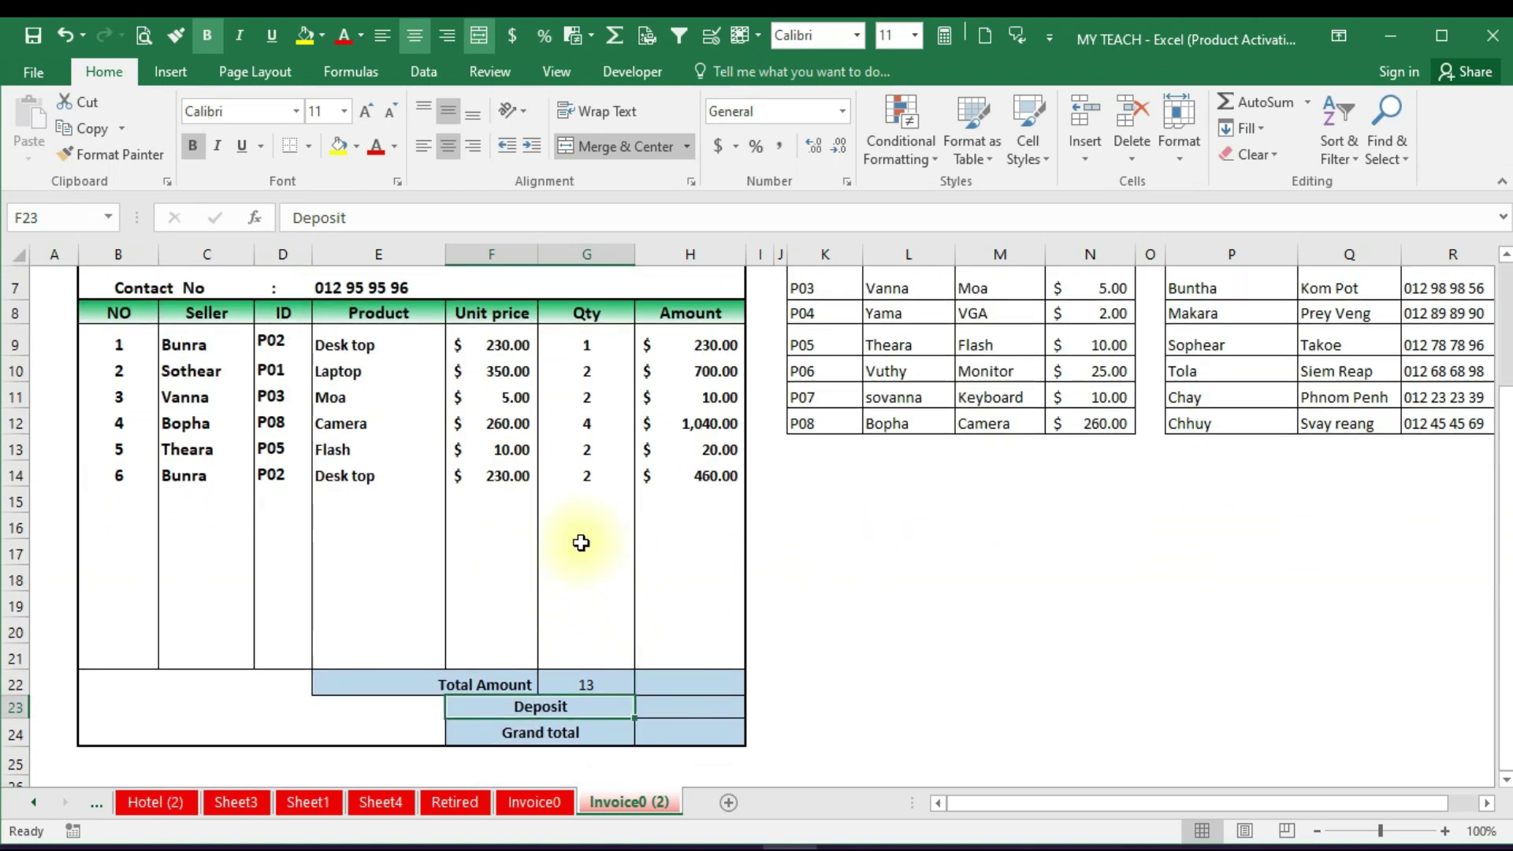
Enter =SUM(H9:H21) in H22 for a Total Amount of $2,460.00
{"action": "left_click", "coordinate": [694, 680]}
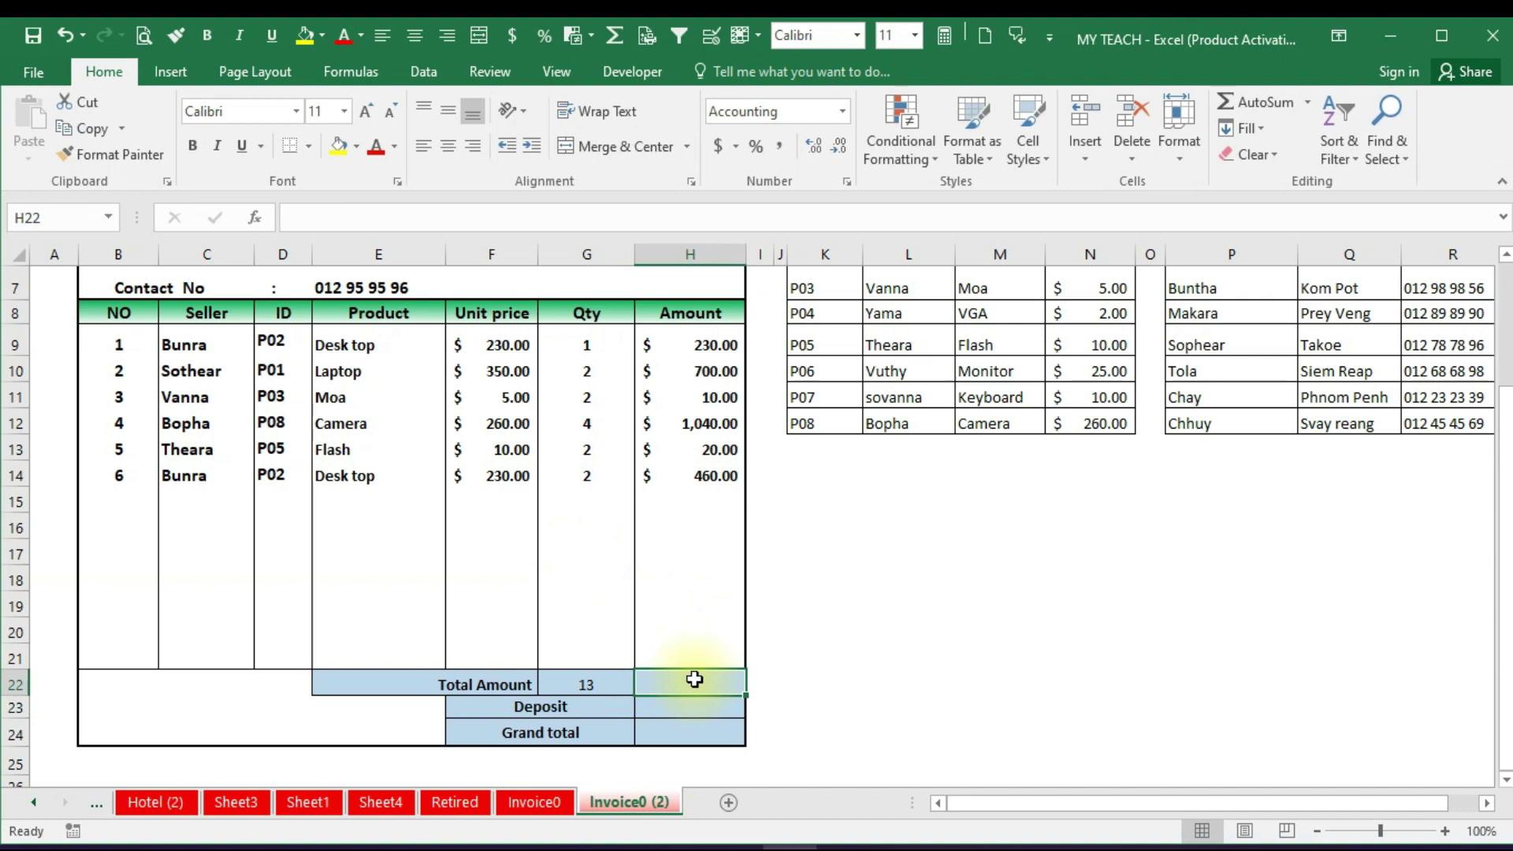
{"action": "type", "text": "="}
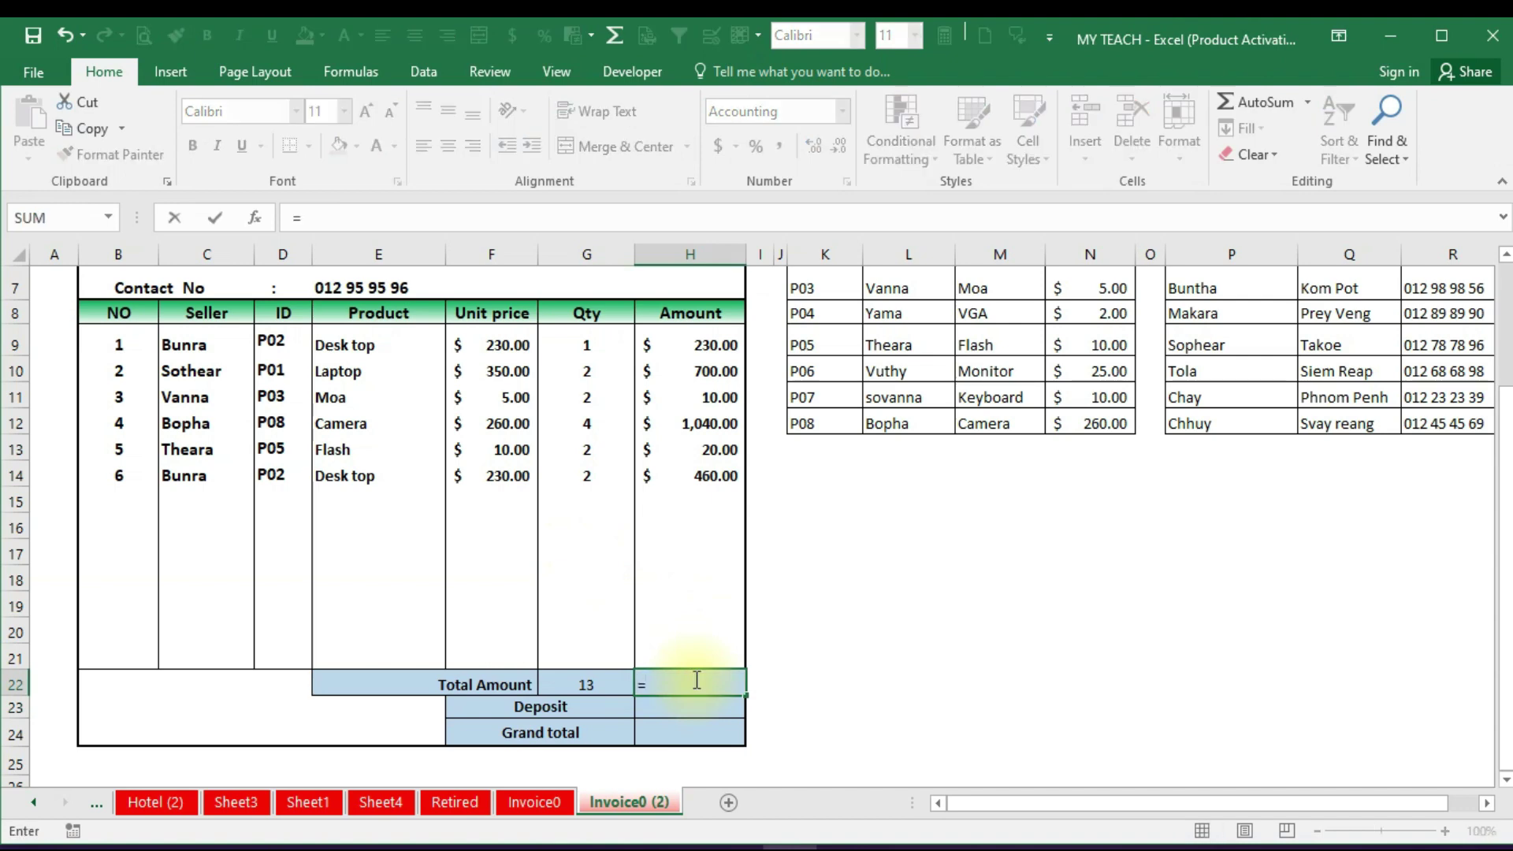
{"action": "type", "text": "sum"}
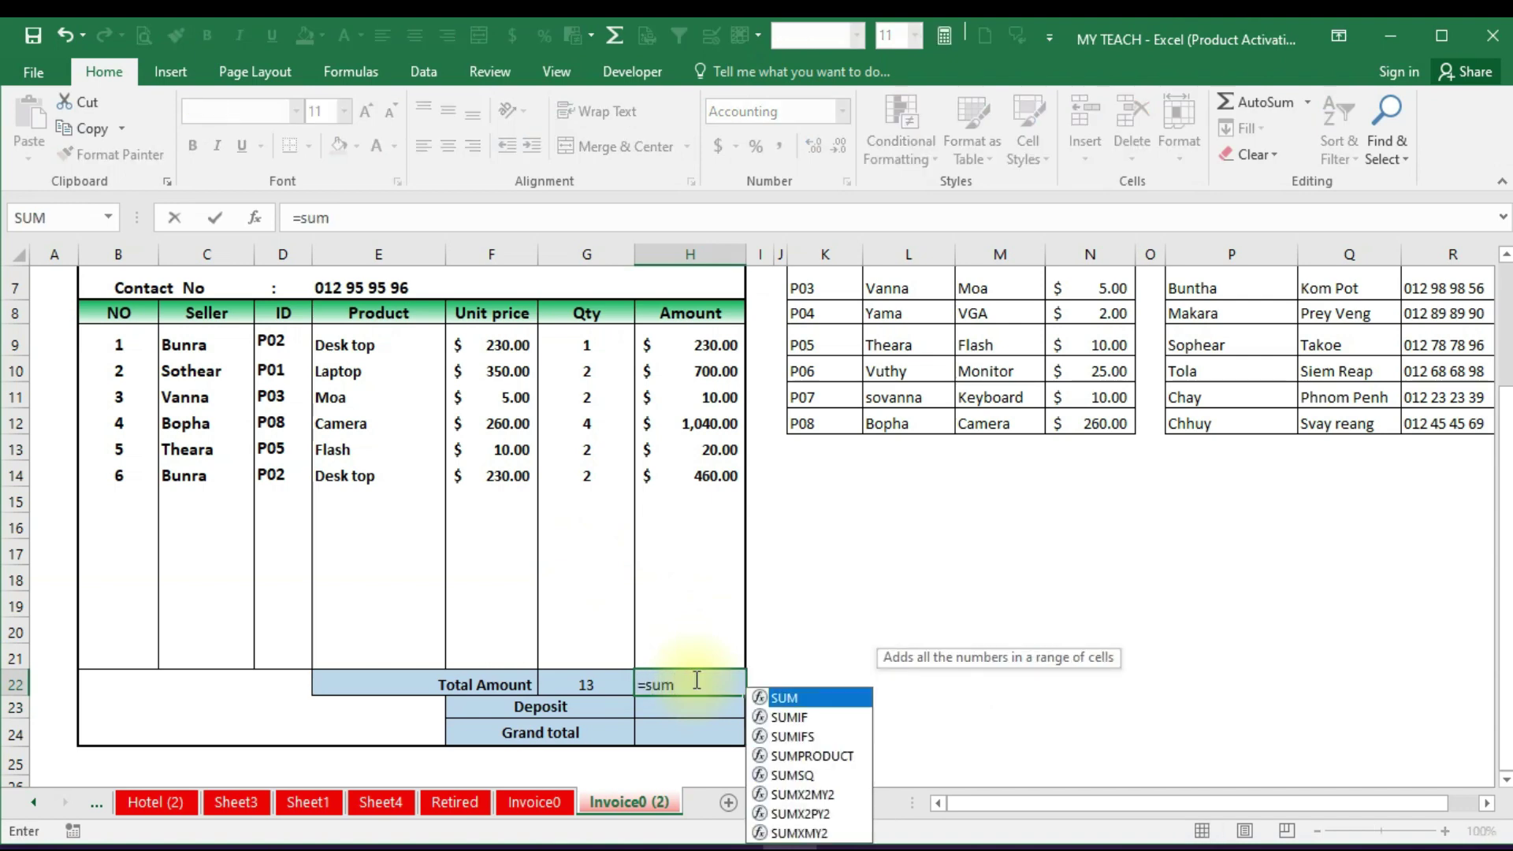
{"action": "type", "text": "("}
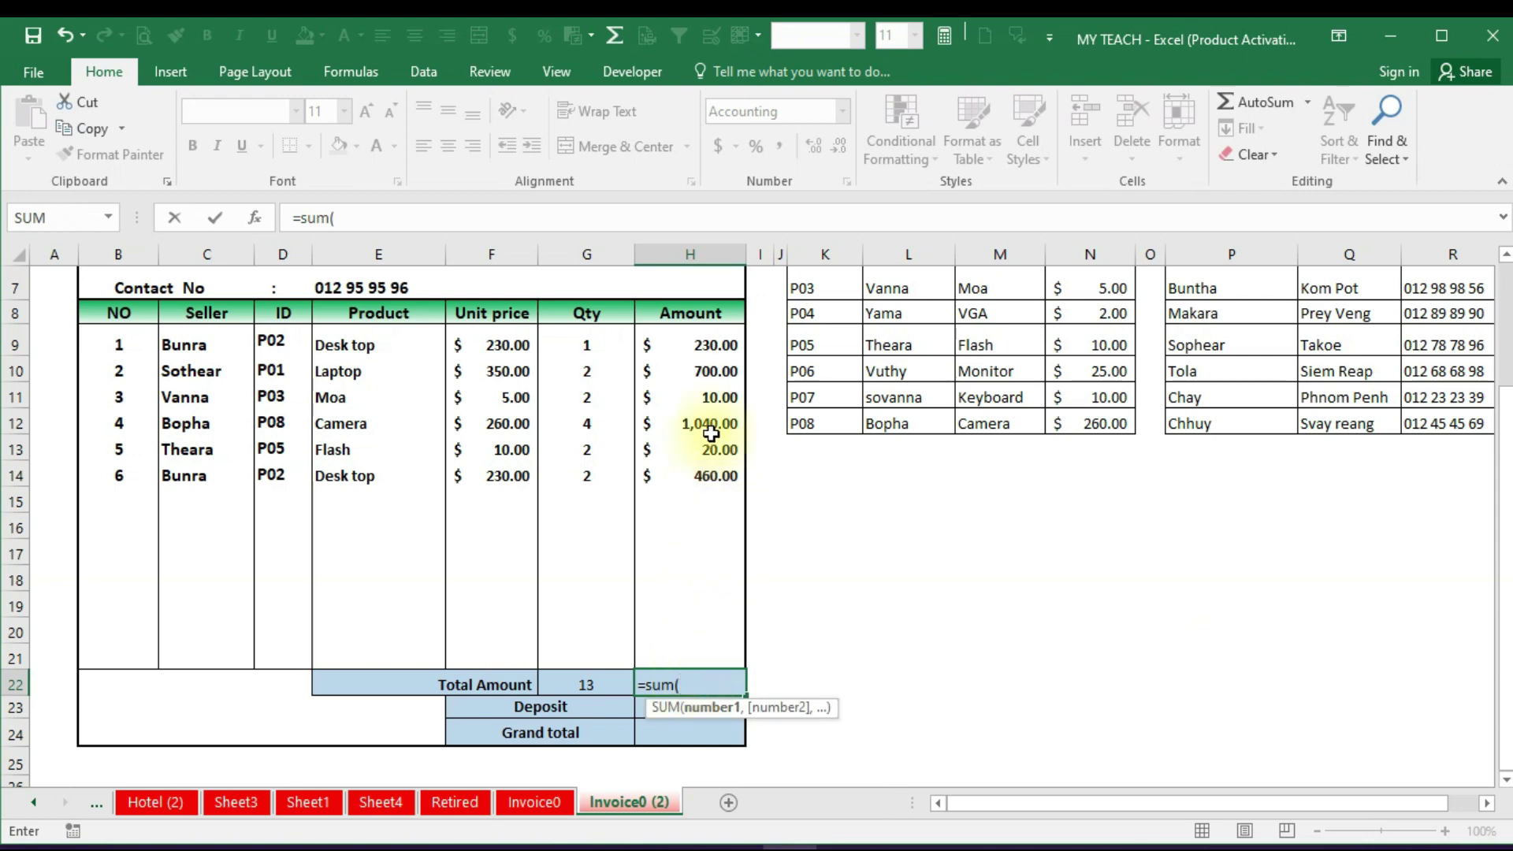
{"action": "left_click_drag", "start_coordinate": [693, 341], "coordinate": [680, 629]}
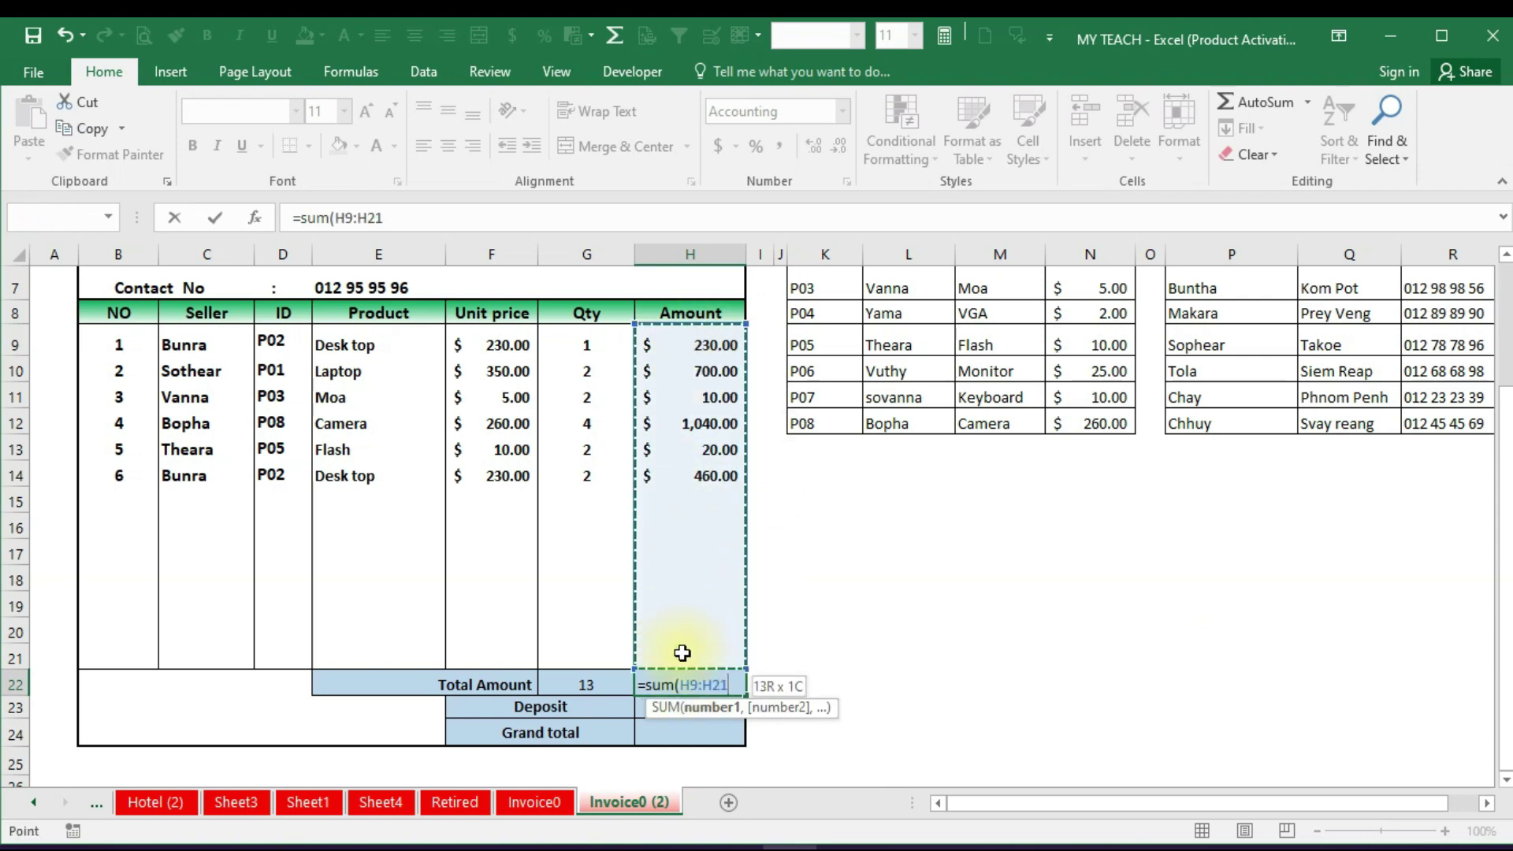
{"action": "type", "text": ")"}
{"action": "key", "text": "Return"}
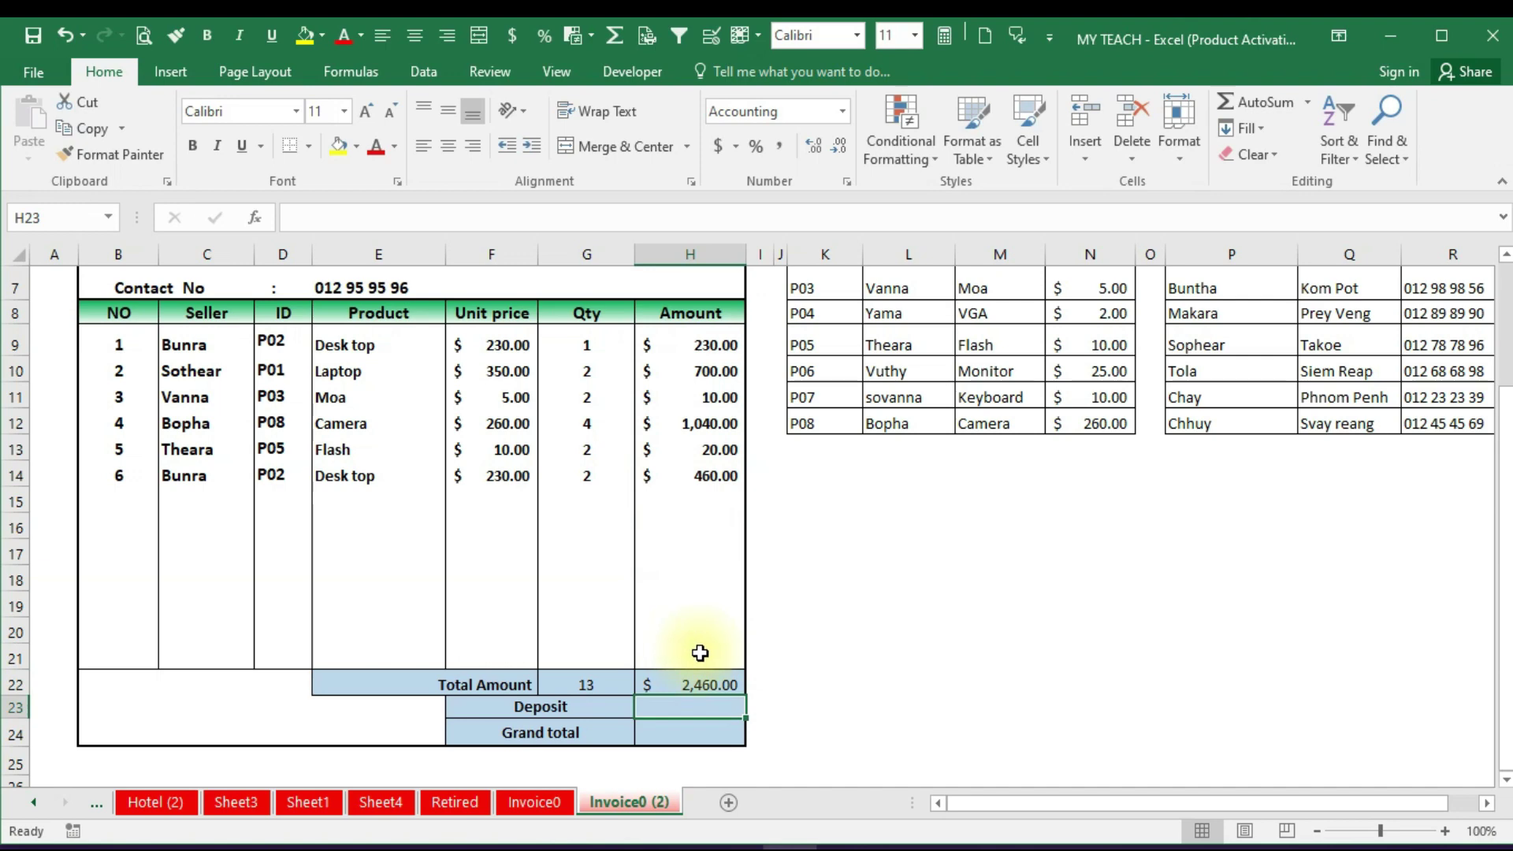
Review the Deposit label, customer name cell and the Total Amount formula
{"action": "scroll", "coordinate": [683, 631], "scroll_direction": "down", "scroll_amount": 1}
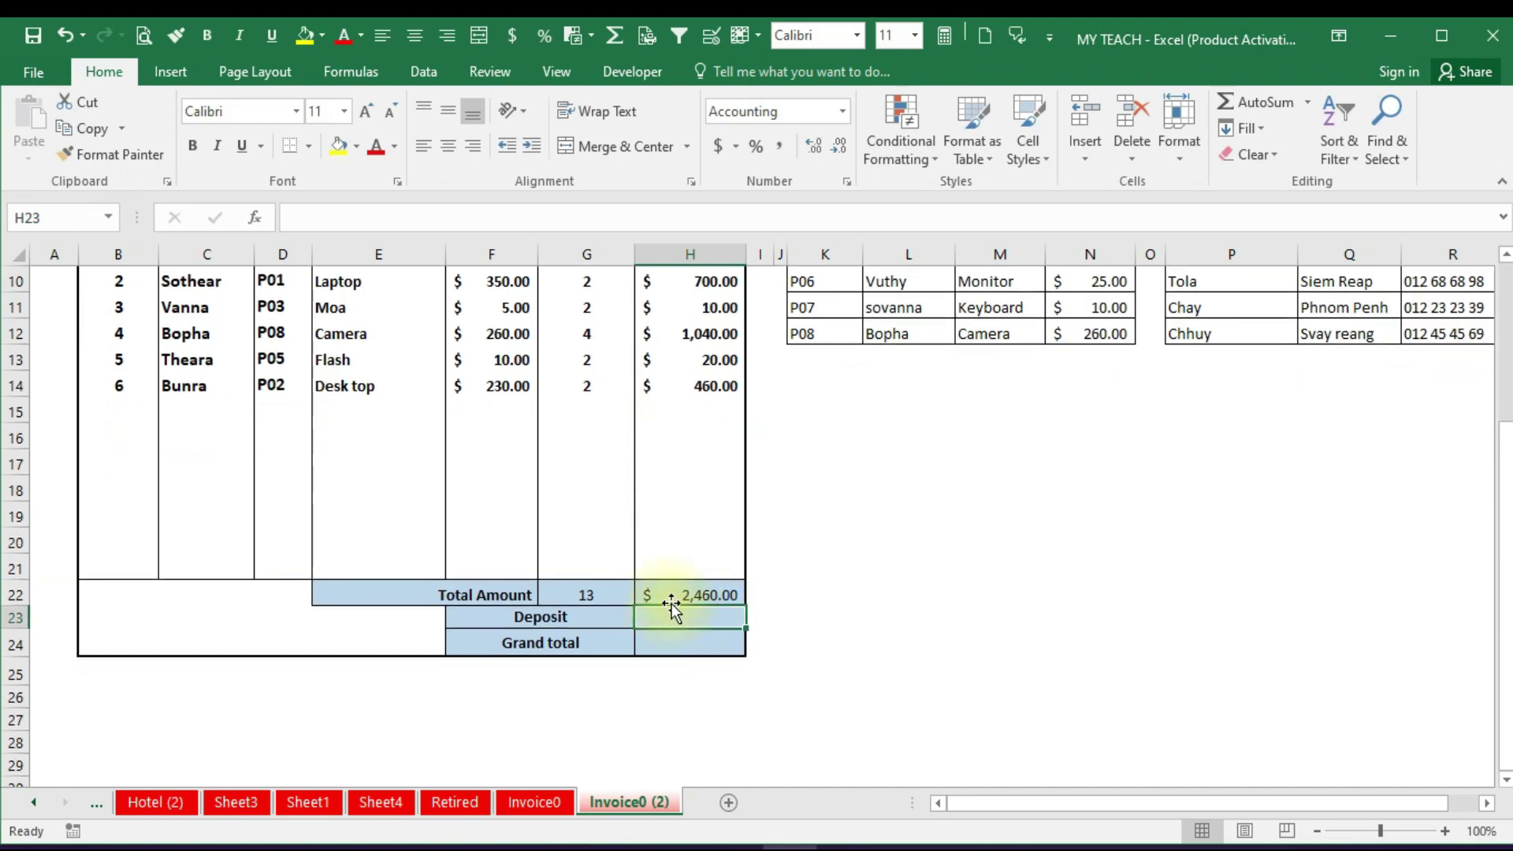
{"action": "left_click", "coordinate": [540, 618]}
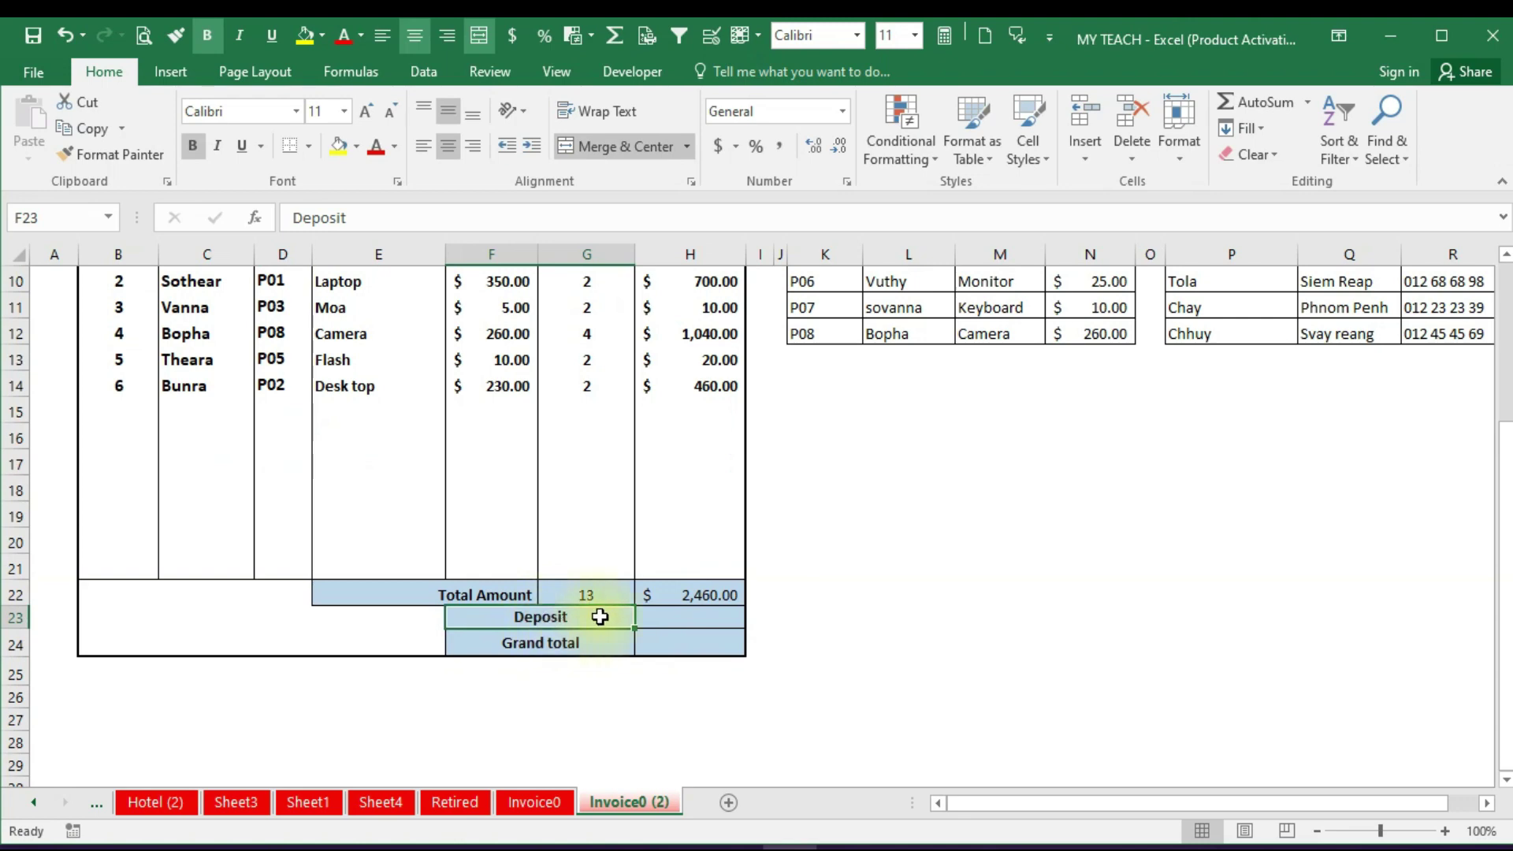
{"action": "scroll", "coordinate": [600, 617], "scroll_direction": "up", "scroll_amount": 2}
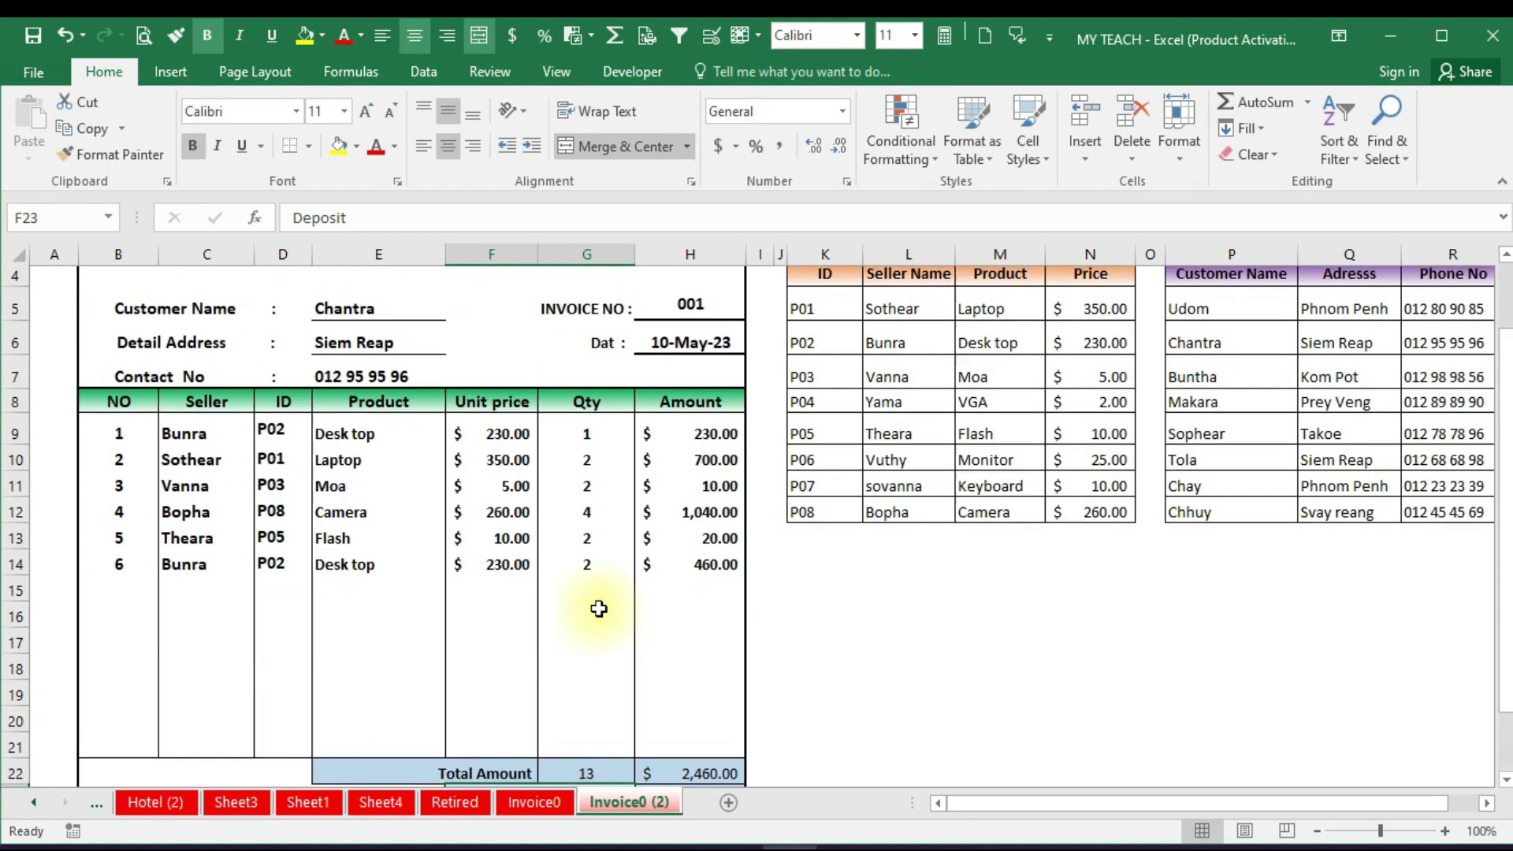
{"action": "left_click", "coordinate": [359, 315]}
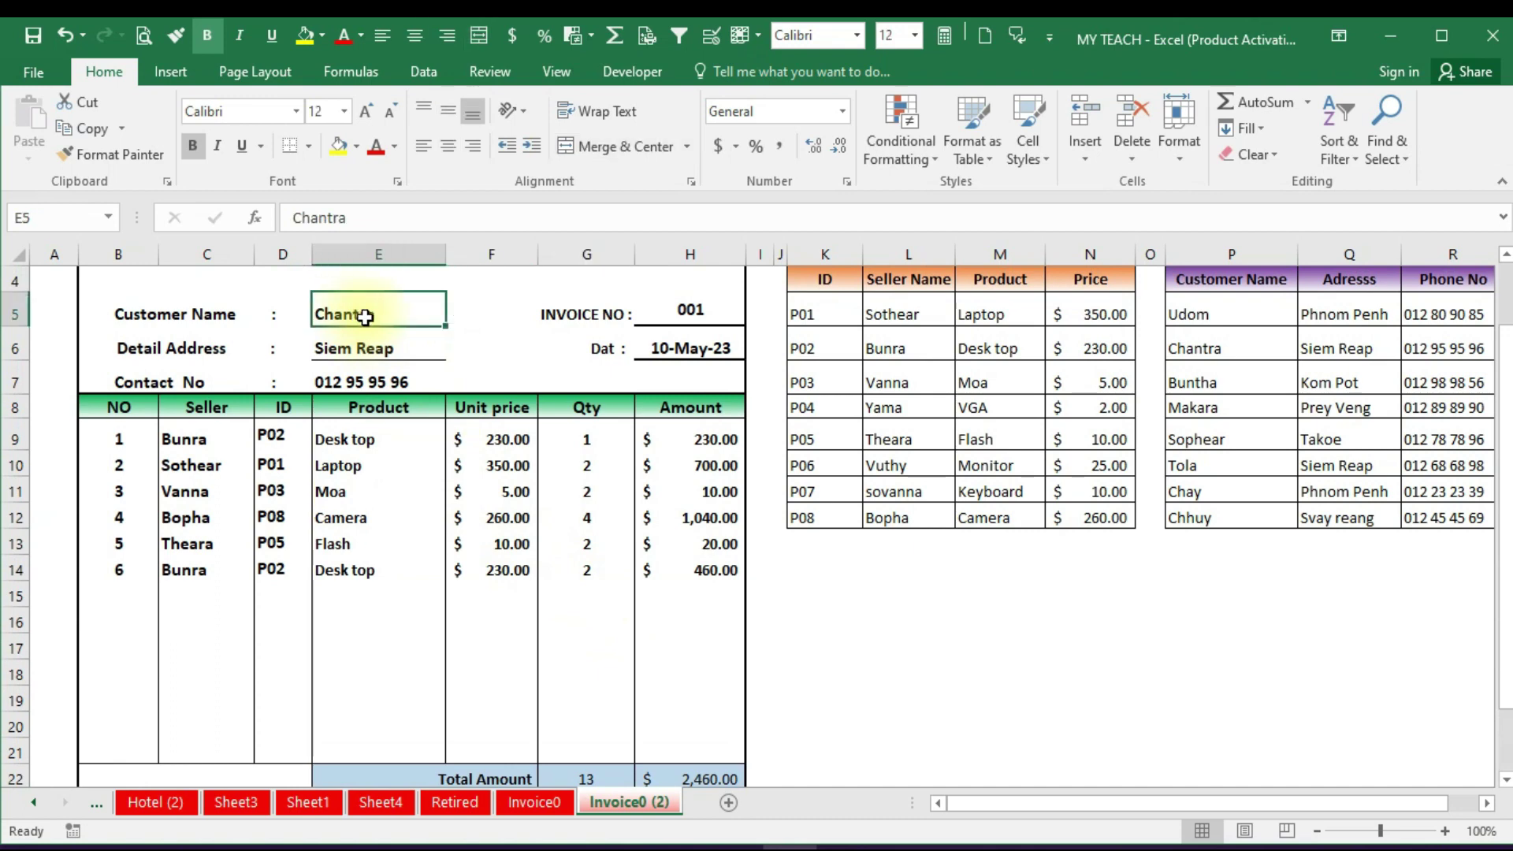
{"action": "scroll", "coordinate": [701, 551], "scroll_direction": "down", "scroll_amount": 1}
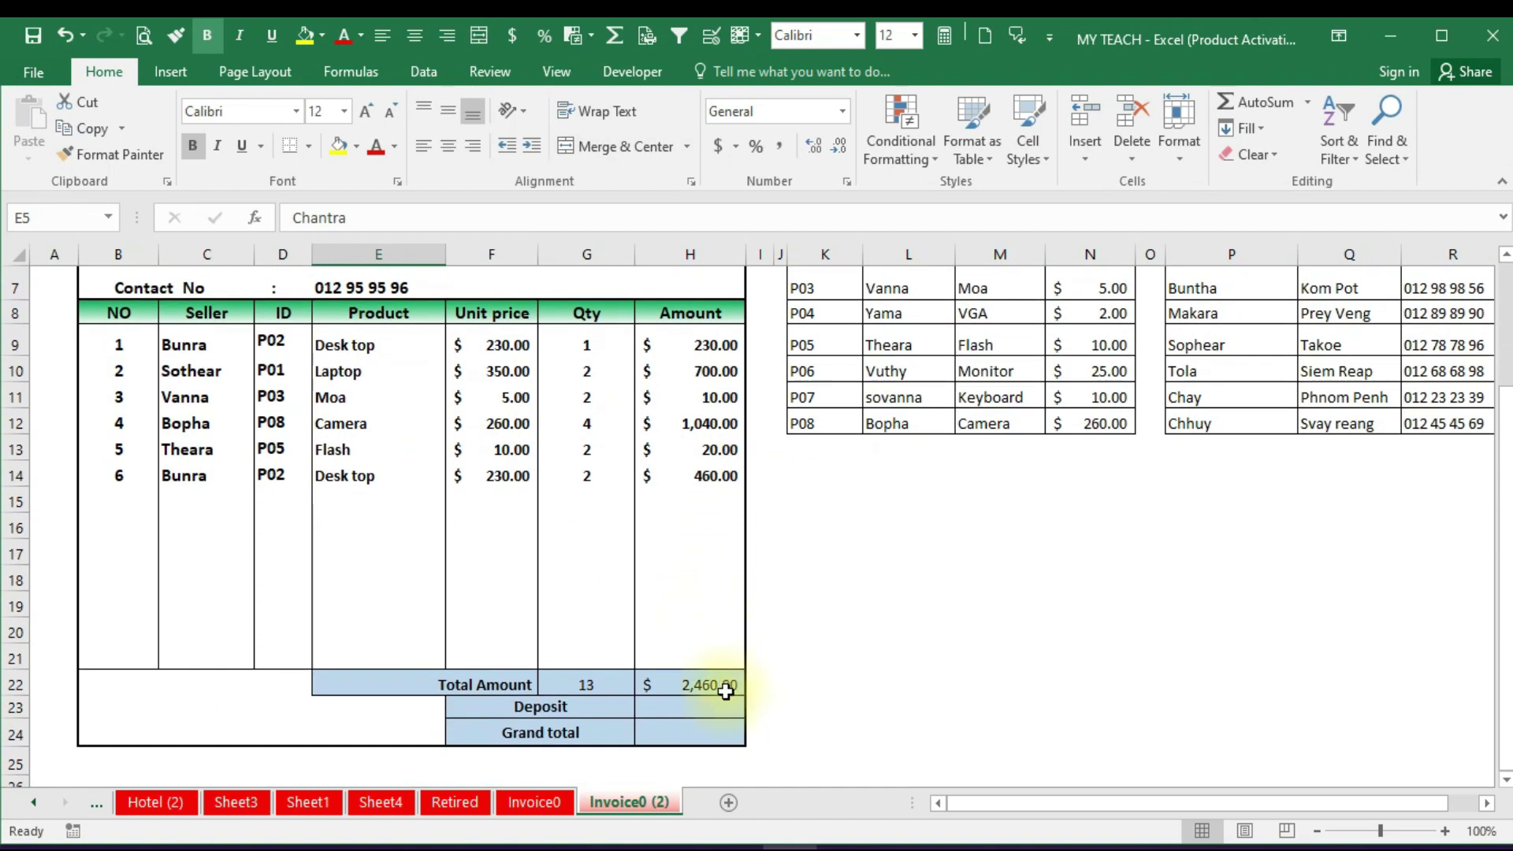
{"action": "left_click", "coordinate": [726, 691]}
{"action": "scroll", "coordinate": [712, 679], "scroll_direction": "down", "scroll_amount": 1}
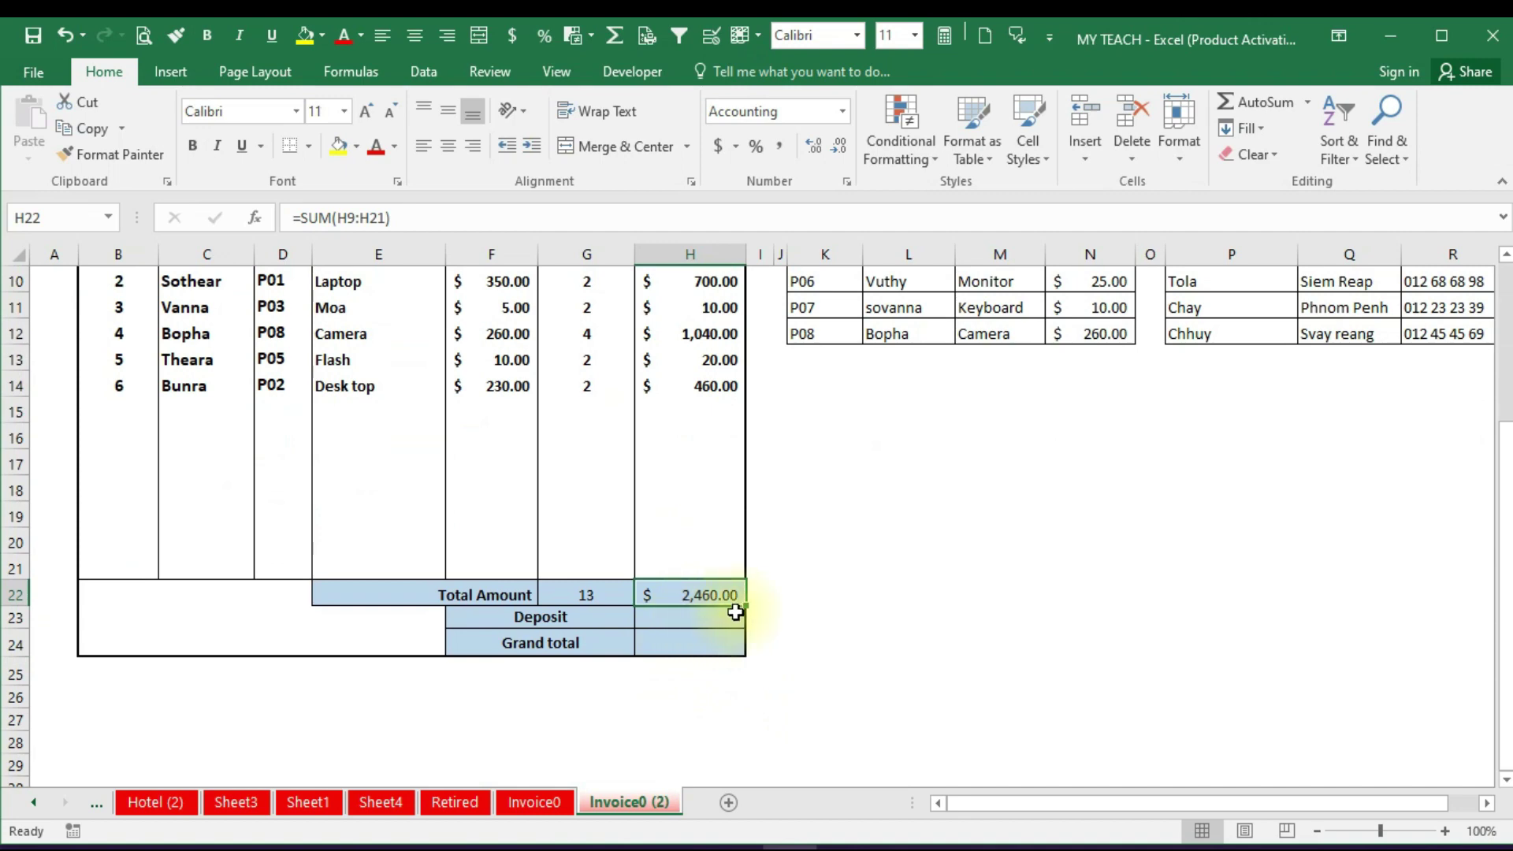
Enter a $2,000.00 deposit in H23
{"action": "left_click", "coordinate": [693, 619]}
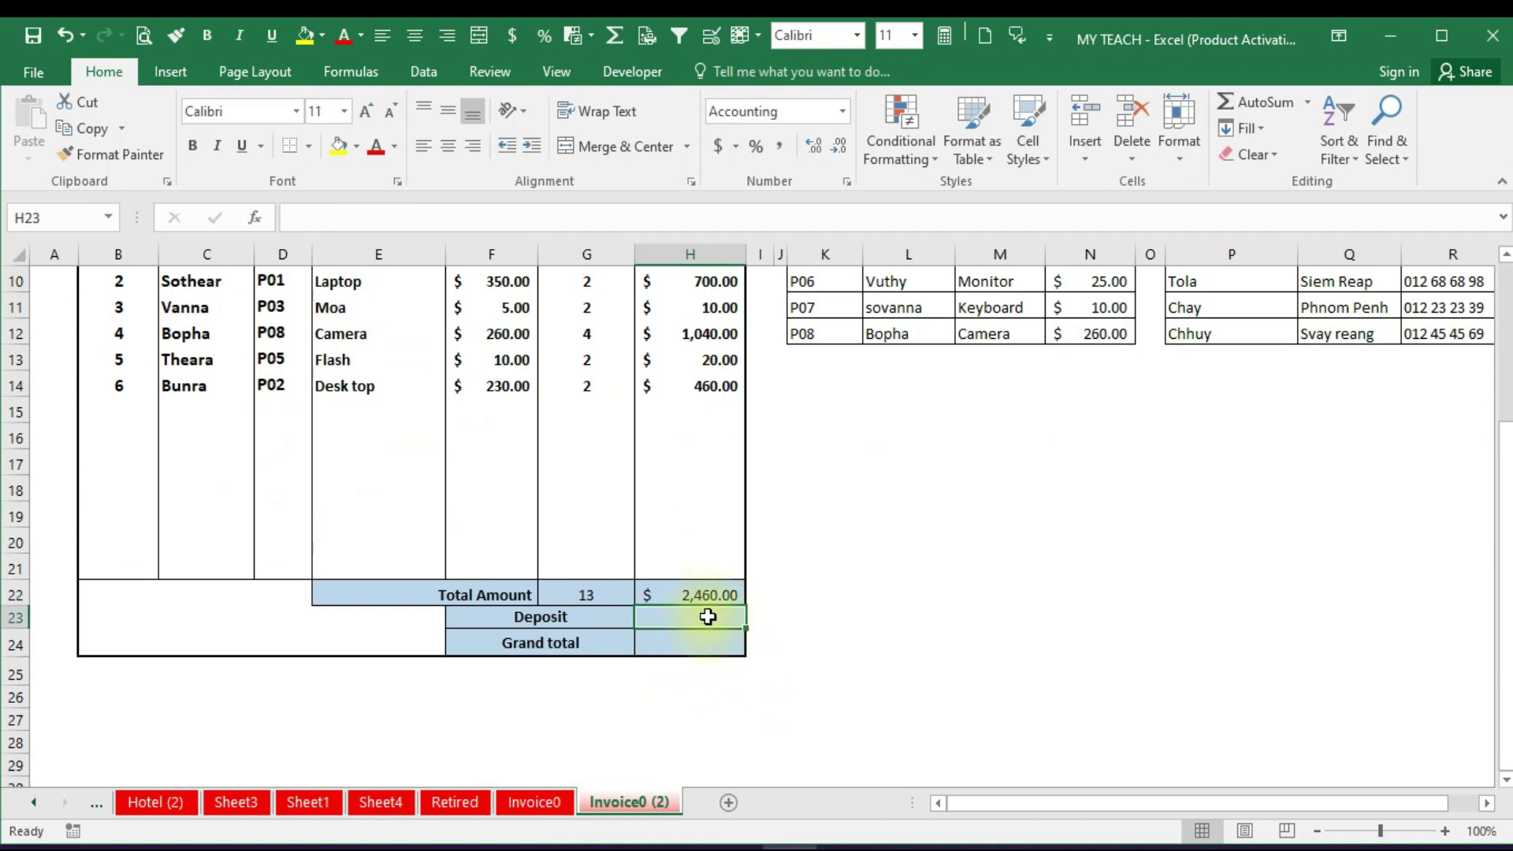
{"action": "type", "text": "2000"}
{"action": "left_click", "coordinate": [710, 666]}
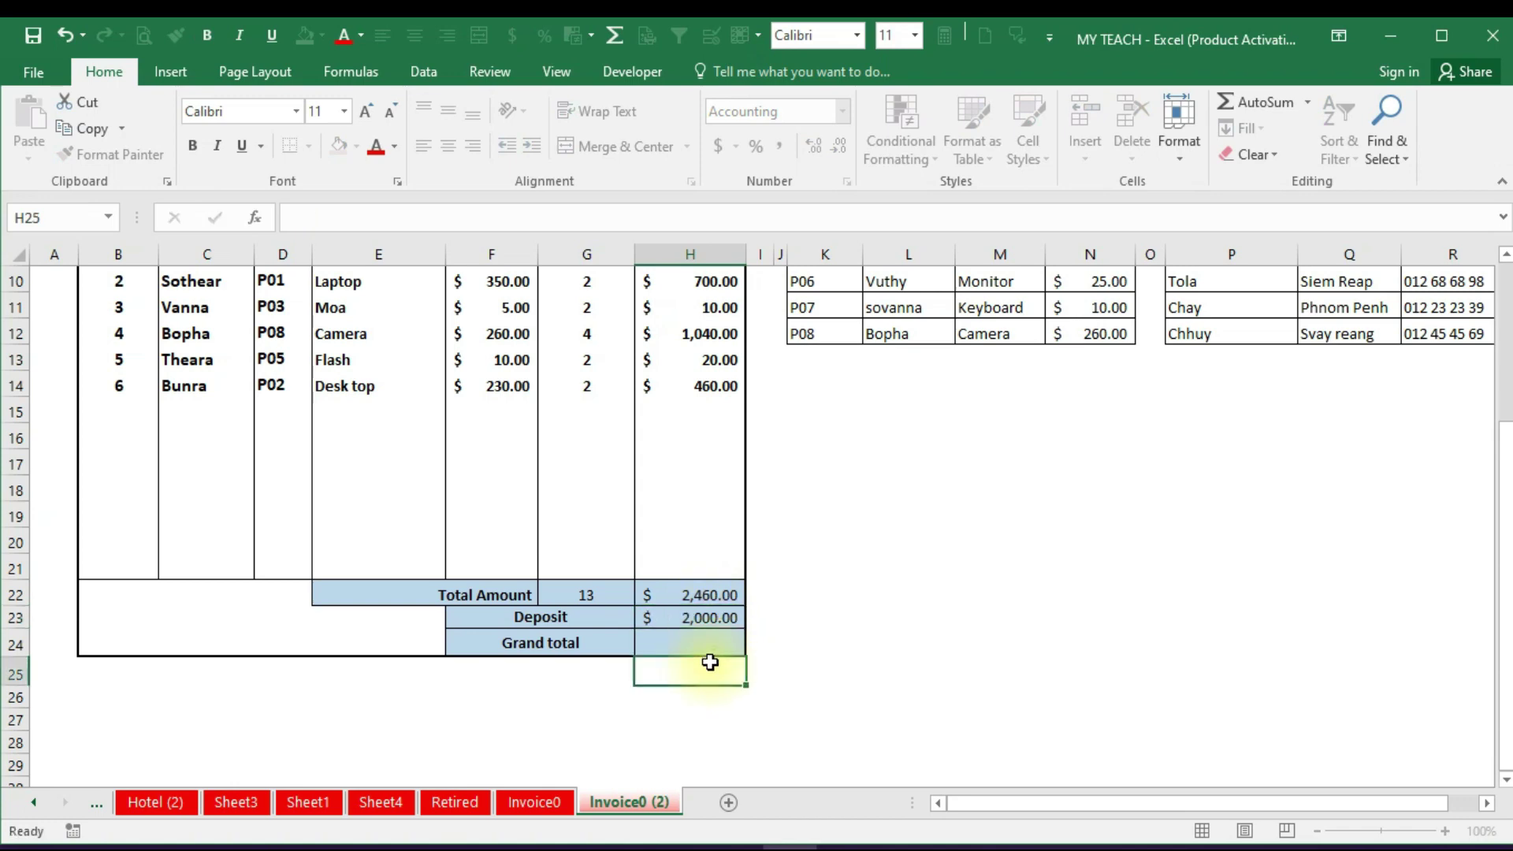
{"action": "left_click", "coordinate": [705, 619]}
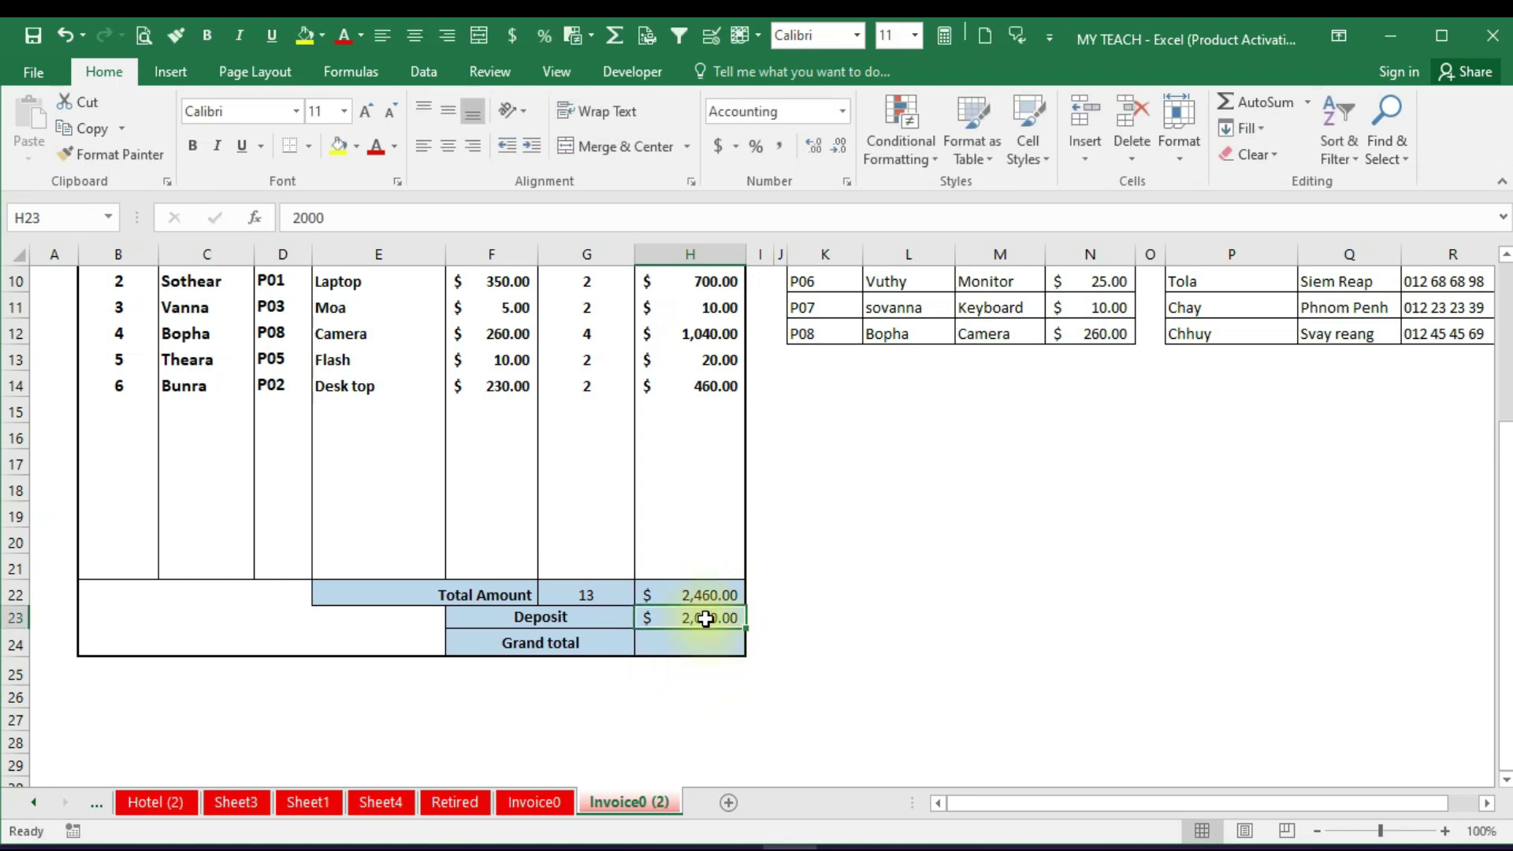
Change the Grand total label in F24 to 'Remaining'
{"action": "left_click", "coordinate": [582, 643]}
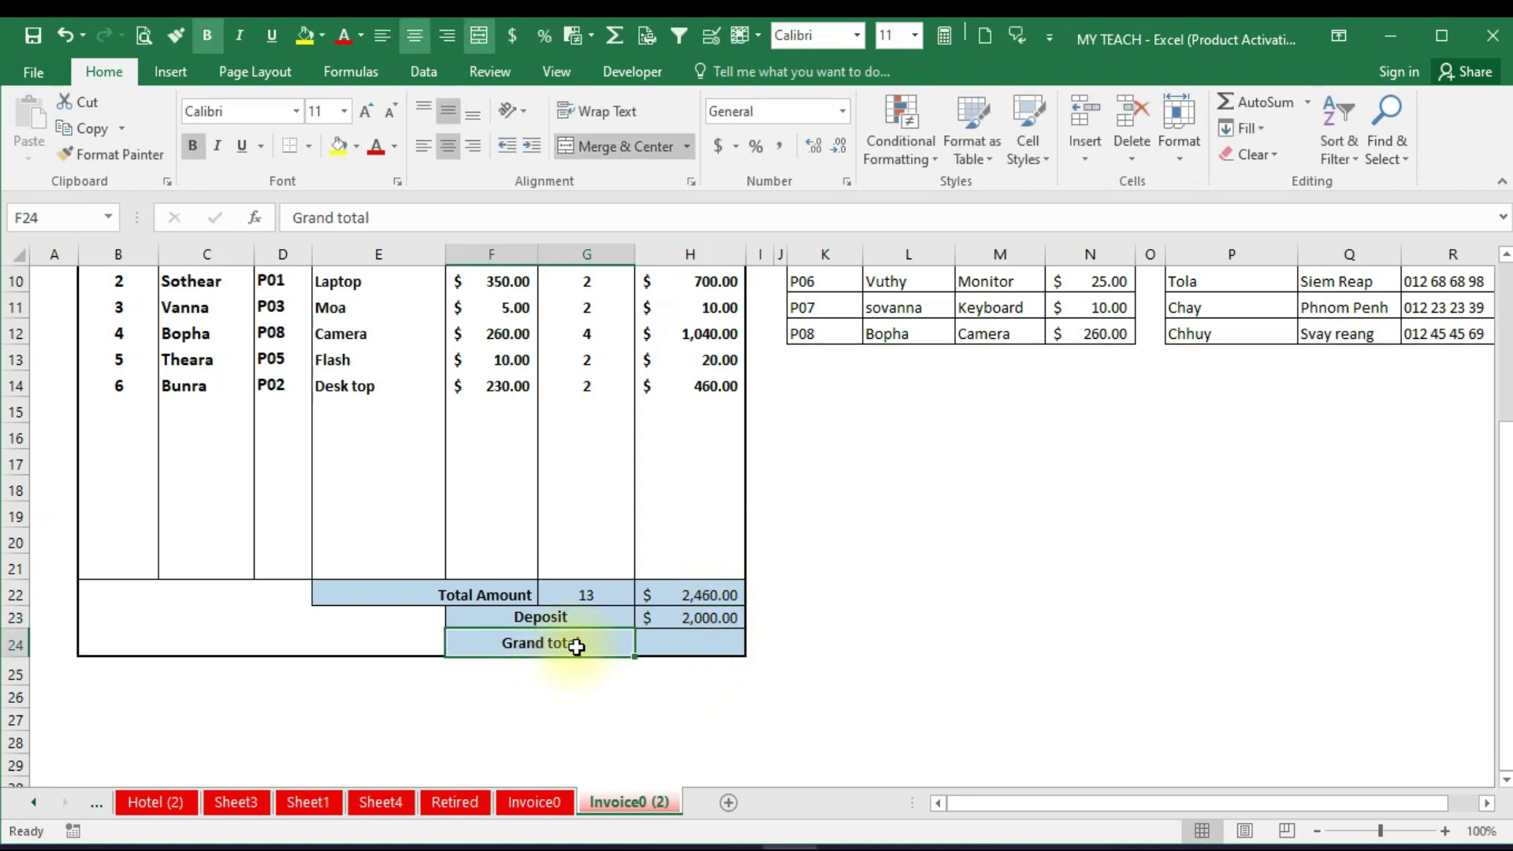
{"action": "key", "text": "Delete"}
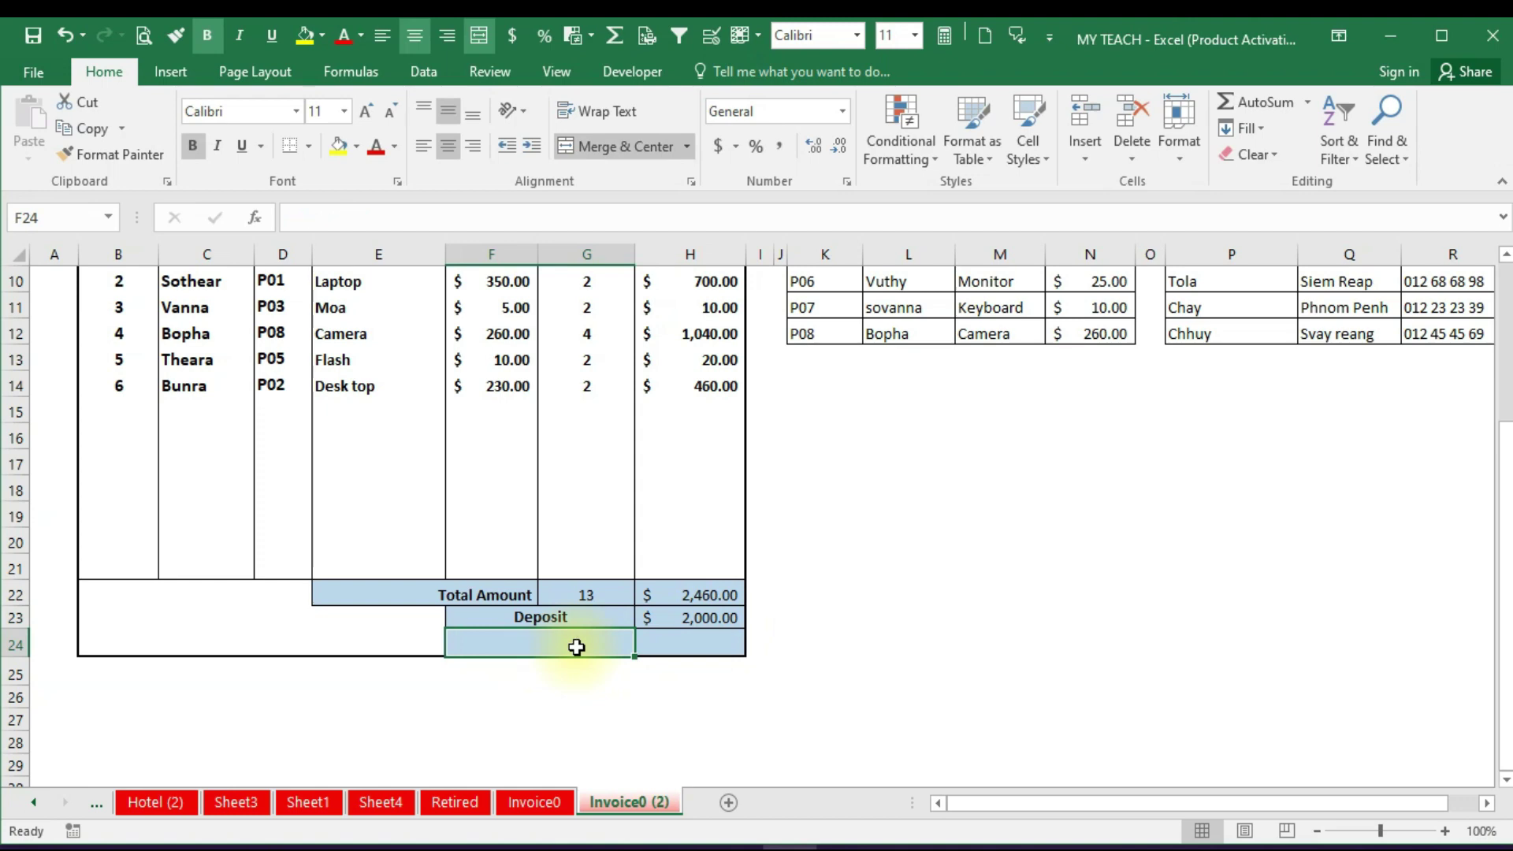
{"action": "type", "text": "Remain"}
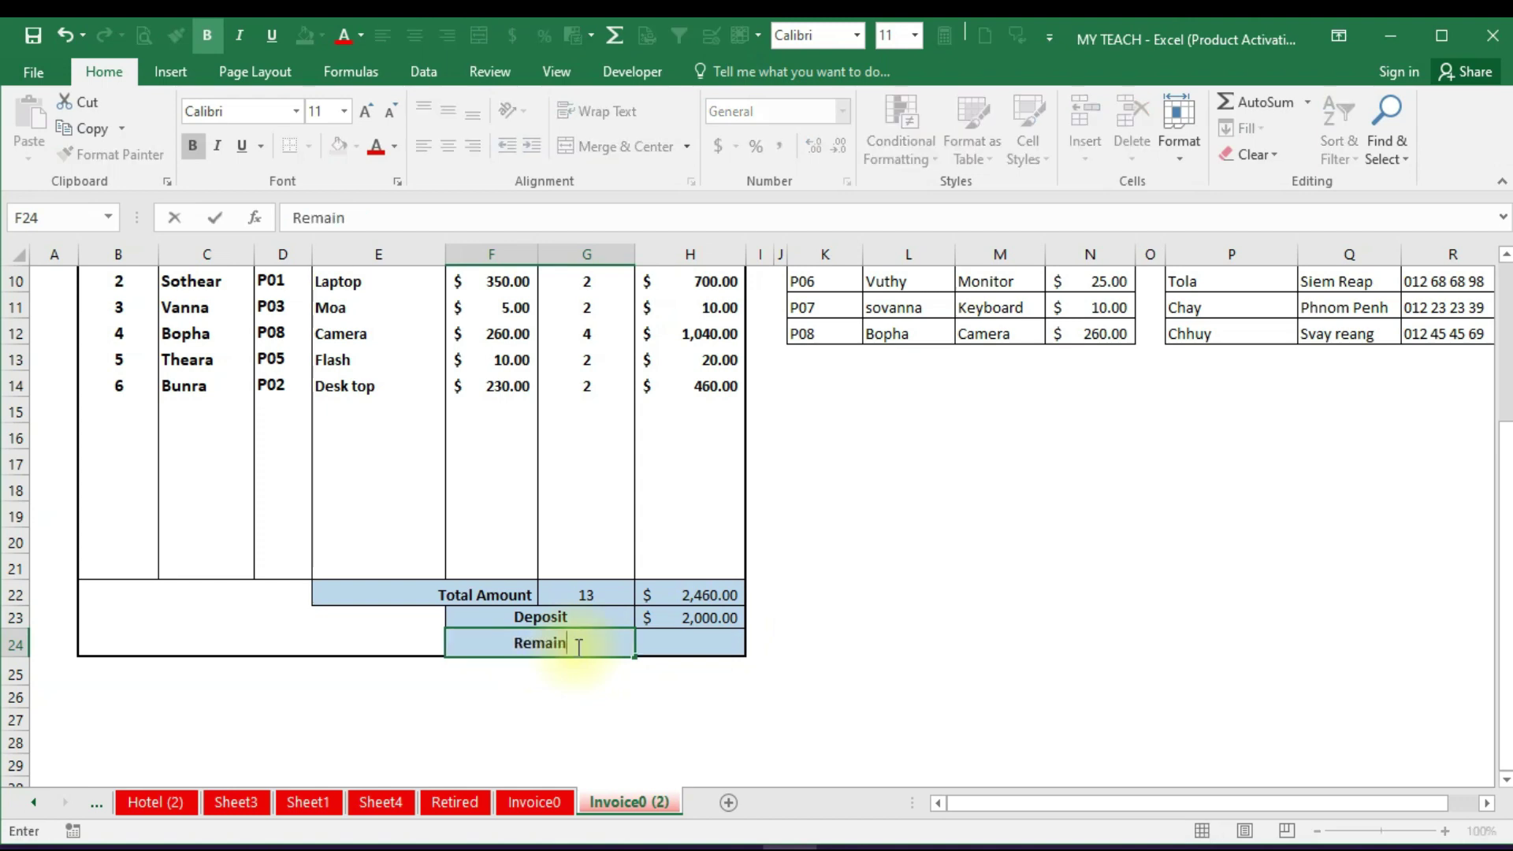
{"action": "type", "text": "g"}
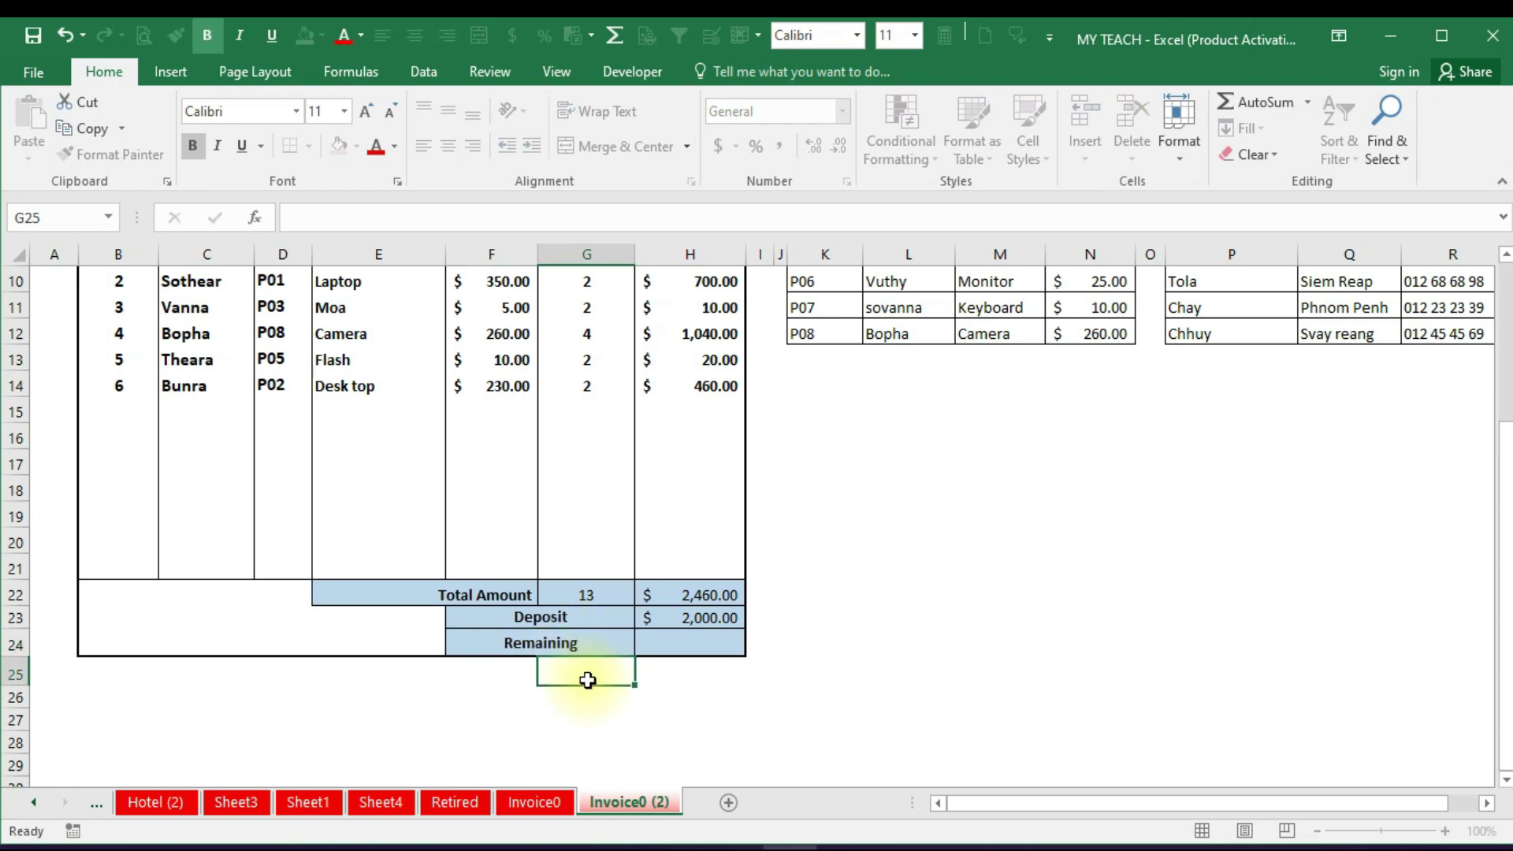
{"action": "left_click", "coordinate": [582, 656]}
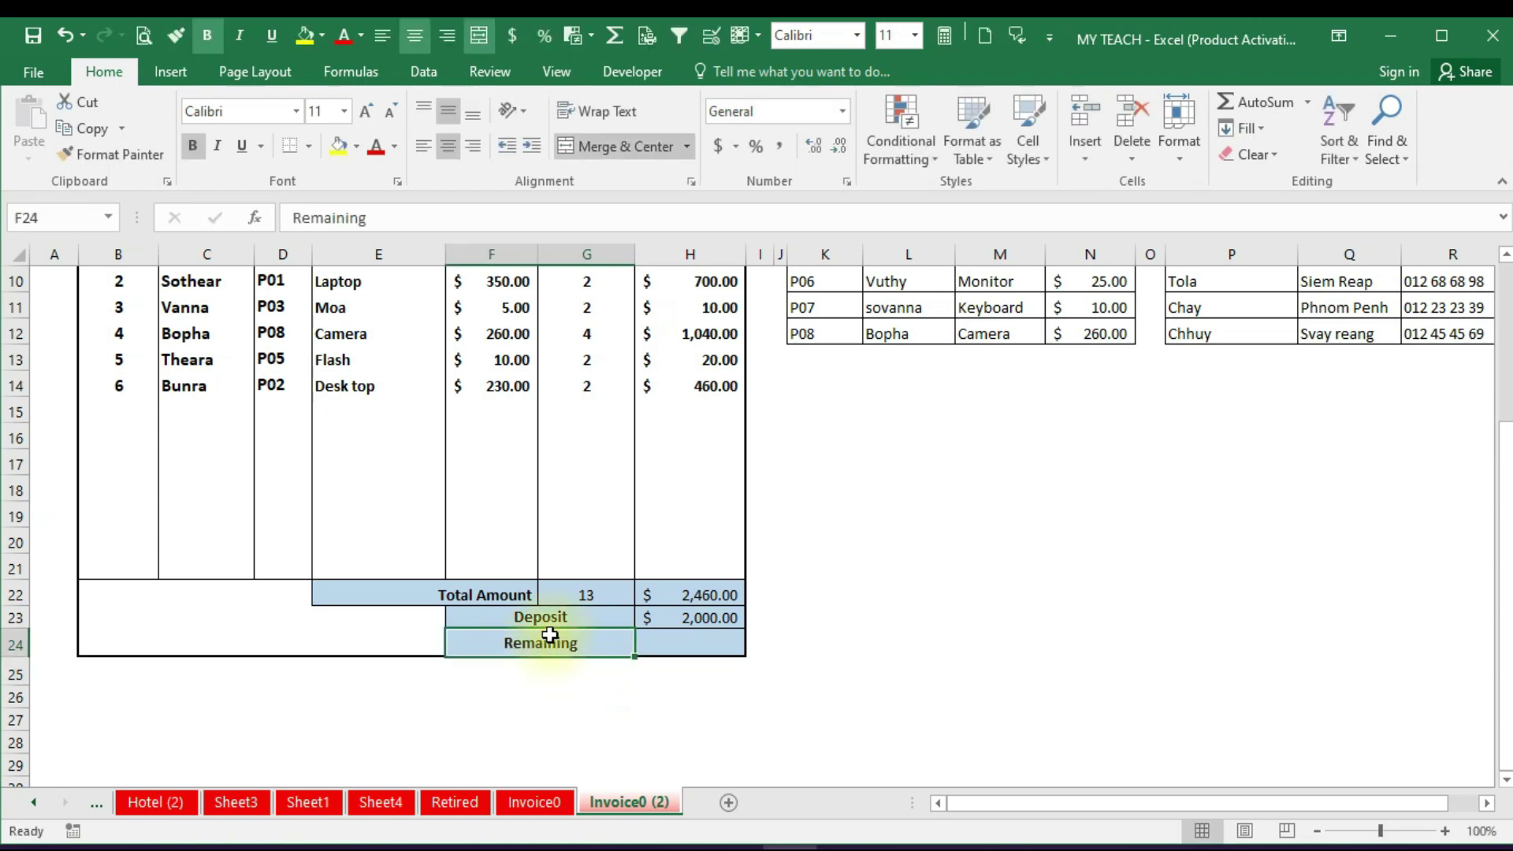
Enter =H22-H23 in H24 to compute the remaining balance of $460.00
{"action": "left_click", "coordinate": [703, 649]}
{"action": "type", "text": "="}
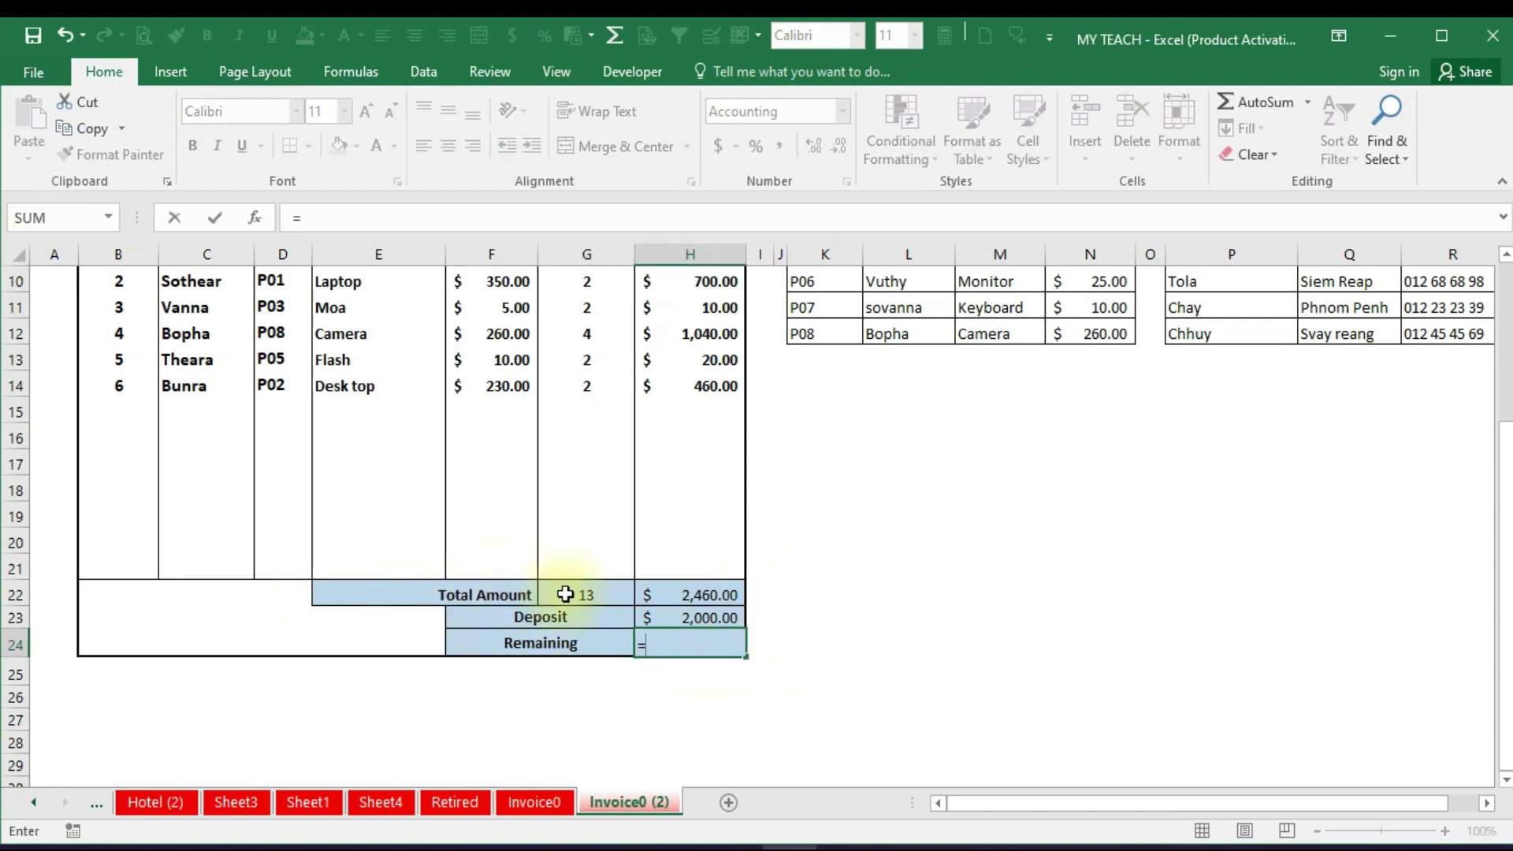
{"action": "left_click", "coordinate": [714, 595]}
{"action": "type", "text": "-"}
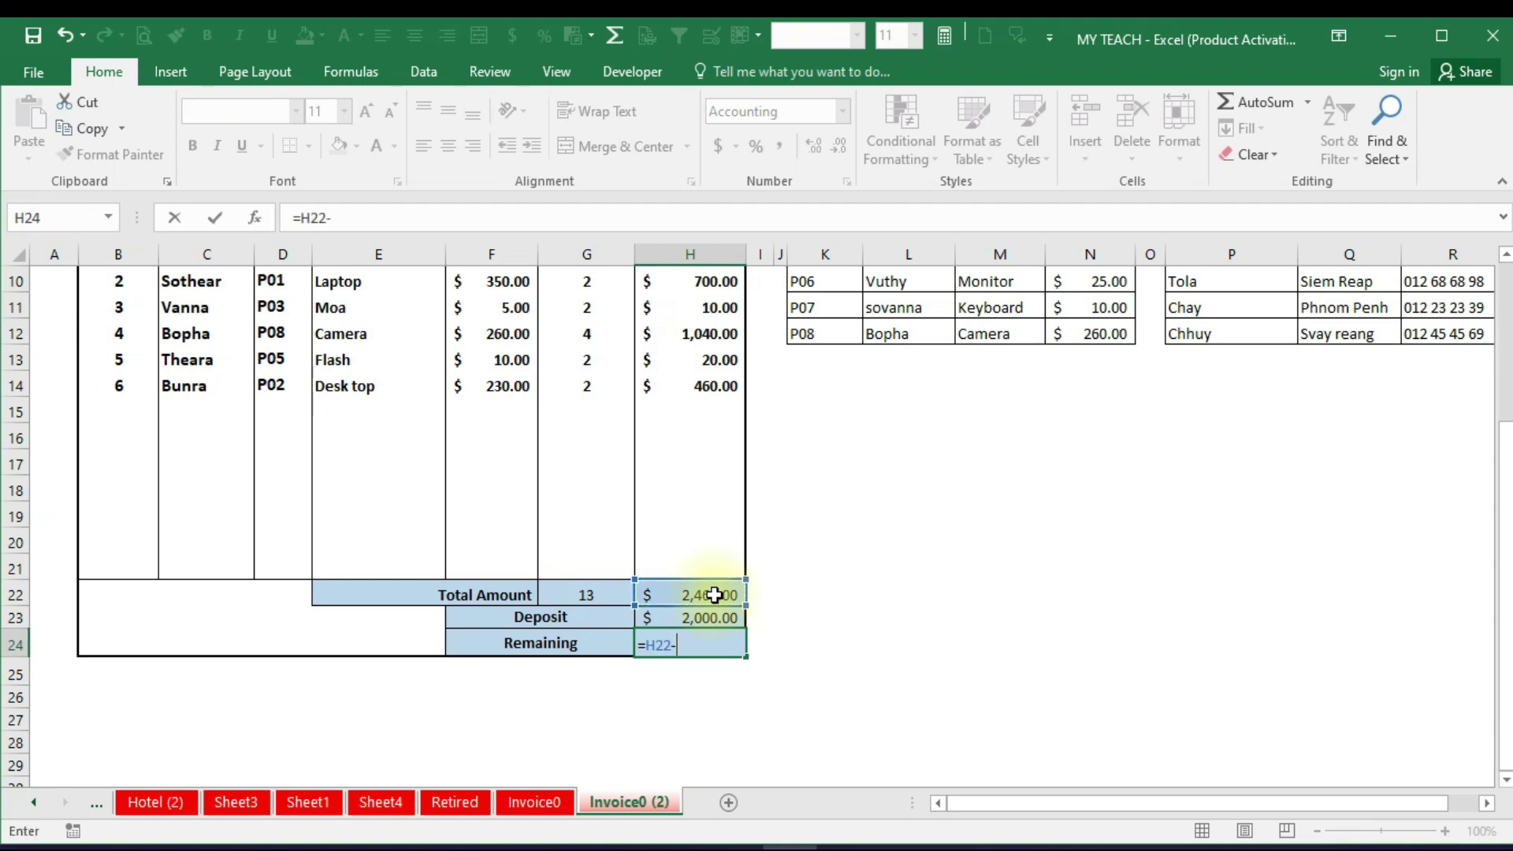
{"action": "left_click", "coordinate": [713, 617]}
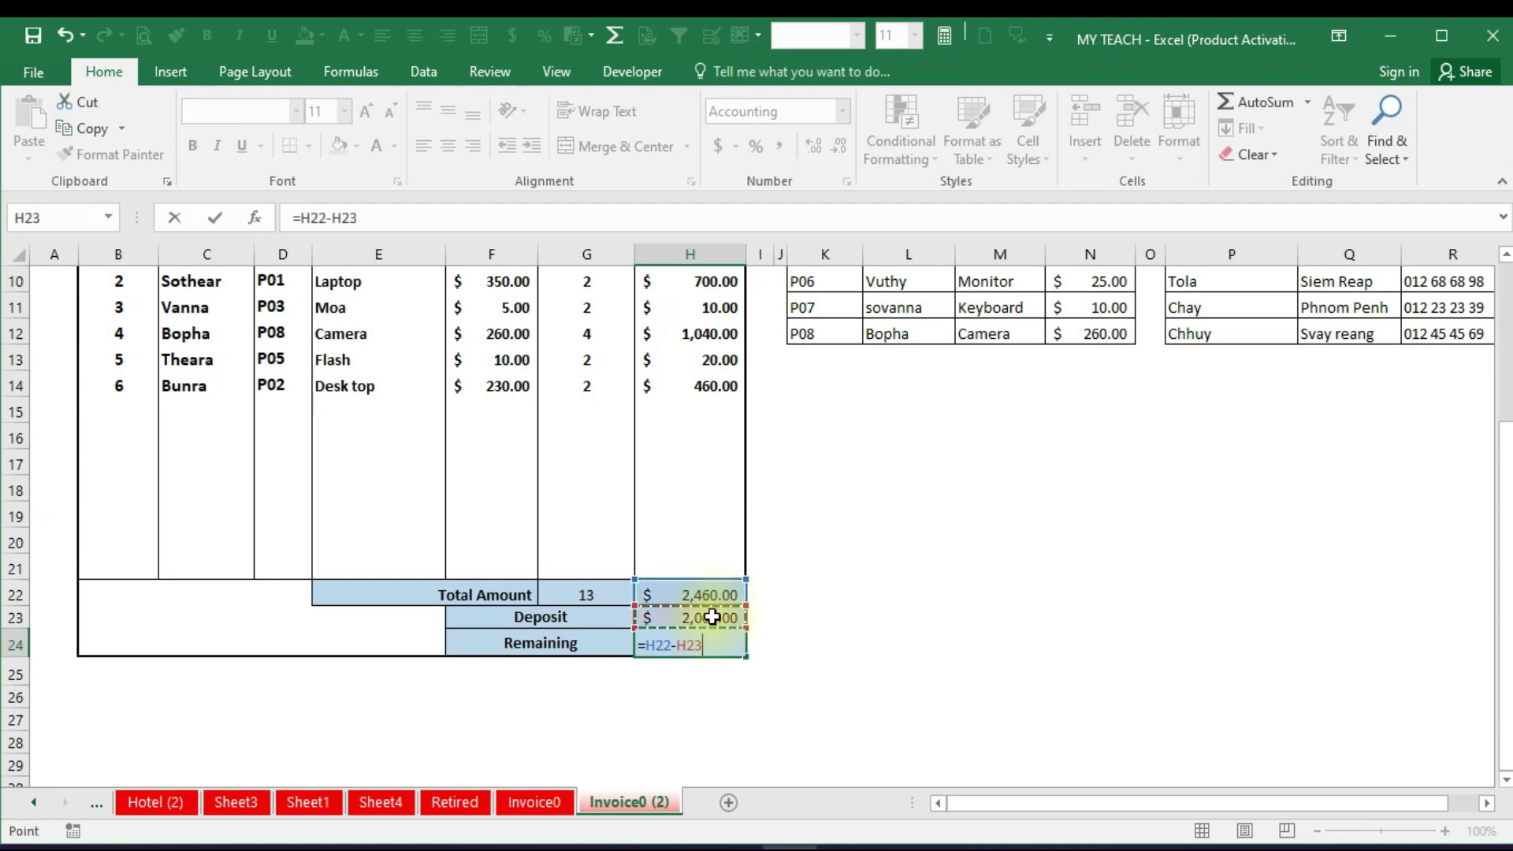
{"action": "key", "text": "ctrl+Return"}
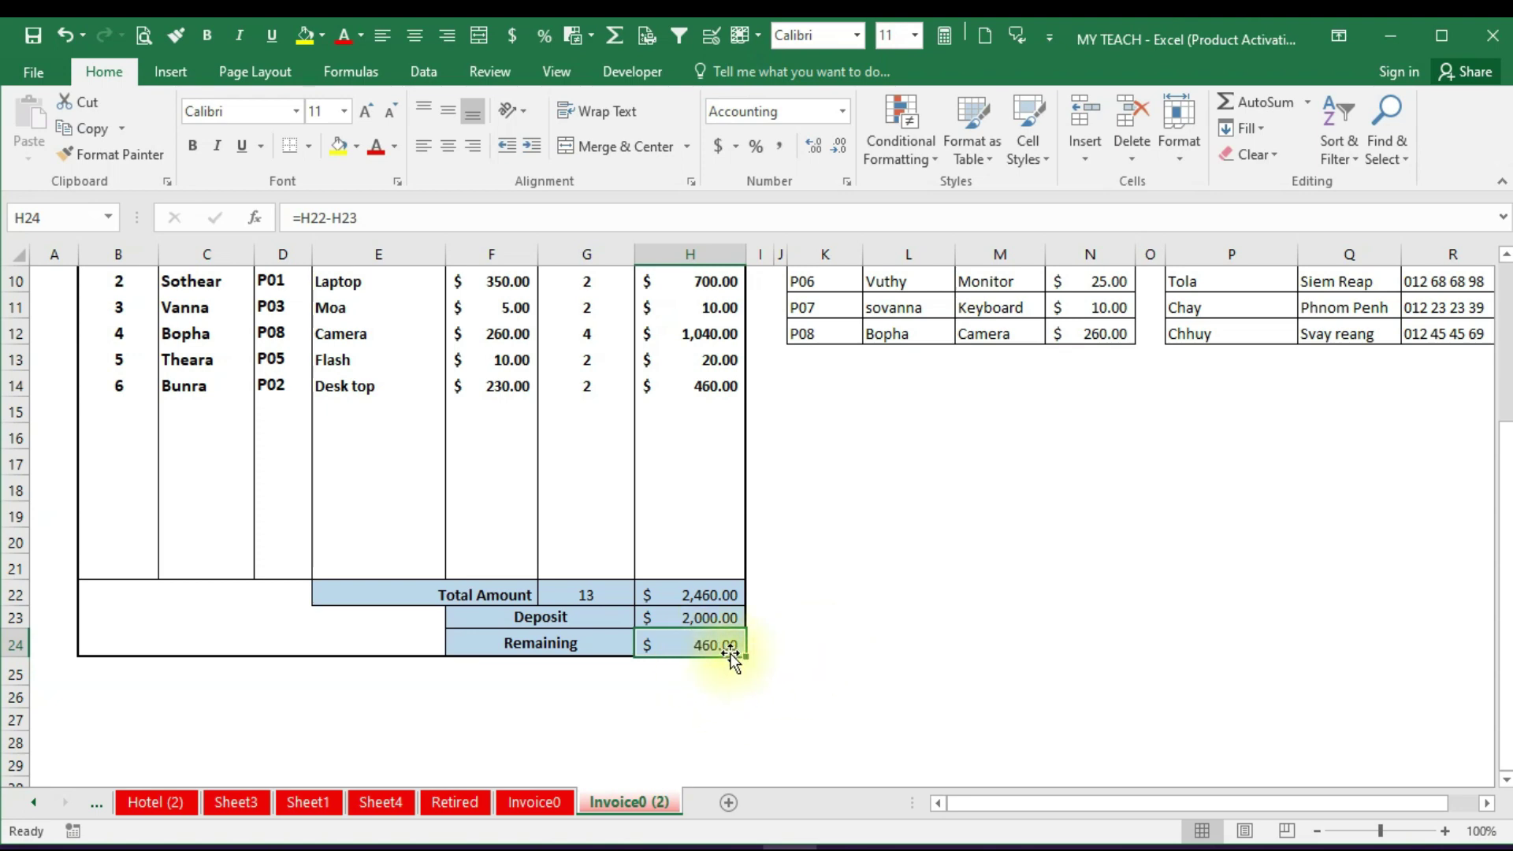
Verify the Total Amount, Deposit row F23:H23 and Remaining formula values
{"action": "left_click", "coordinate": [700, 595]}
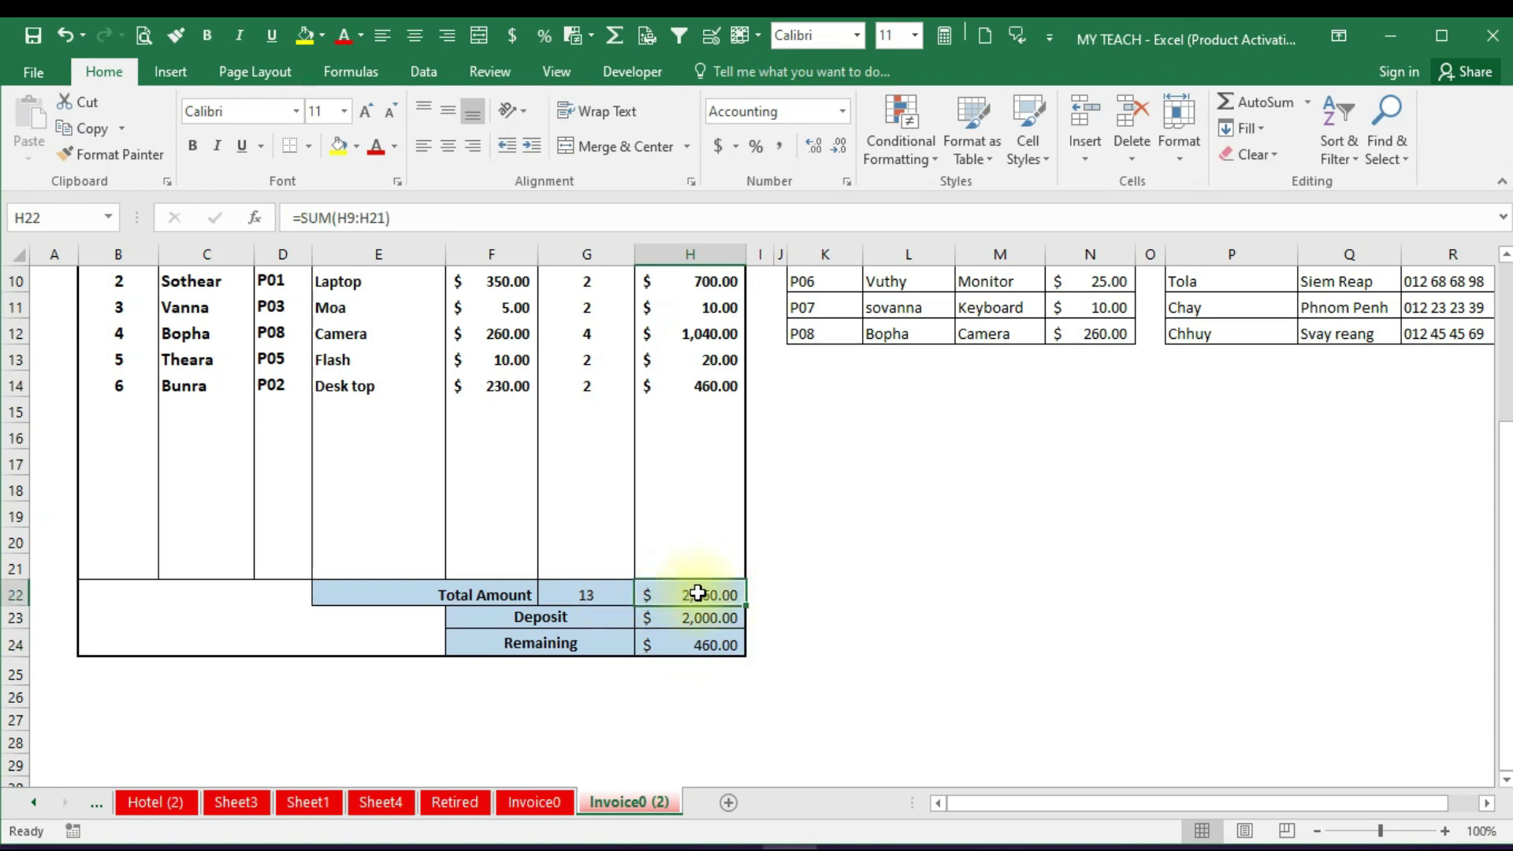
{"action": "left_click", "coordinate": [717, 618]}
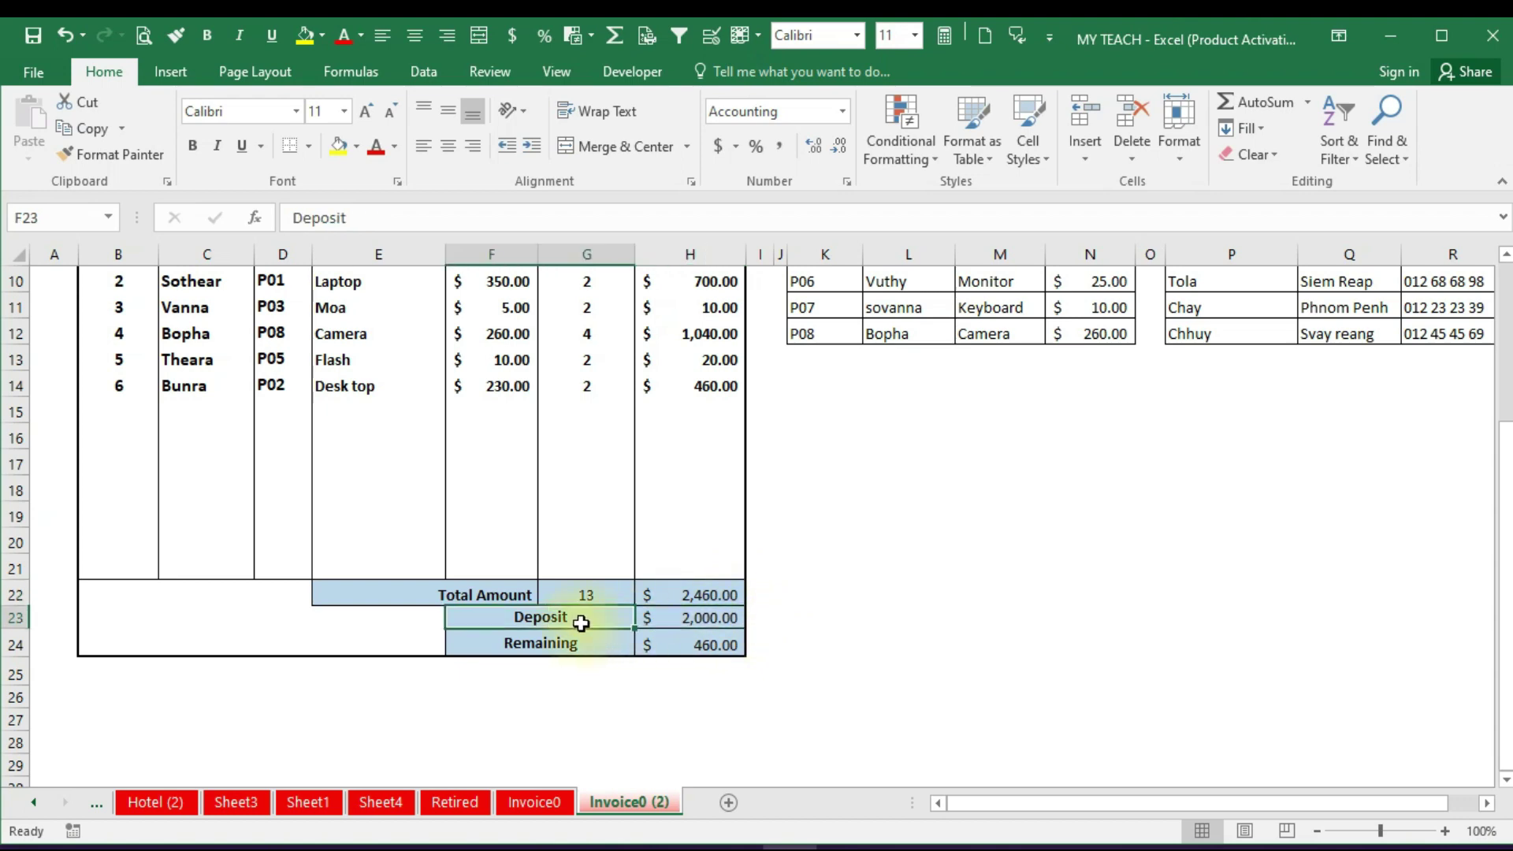
{"action": "left_click_drag", "start_coordinate": [581, 623], "coordinate": [680, 624]}
{"action": "left_click", "coordinate": [693, 618]}
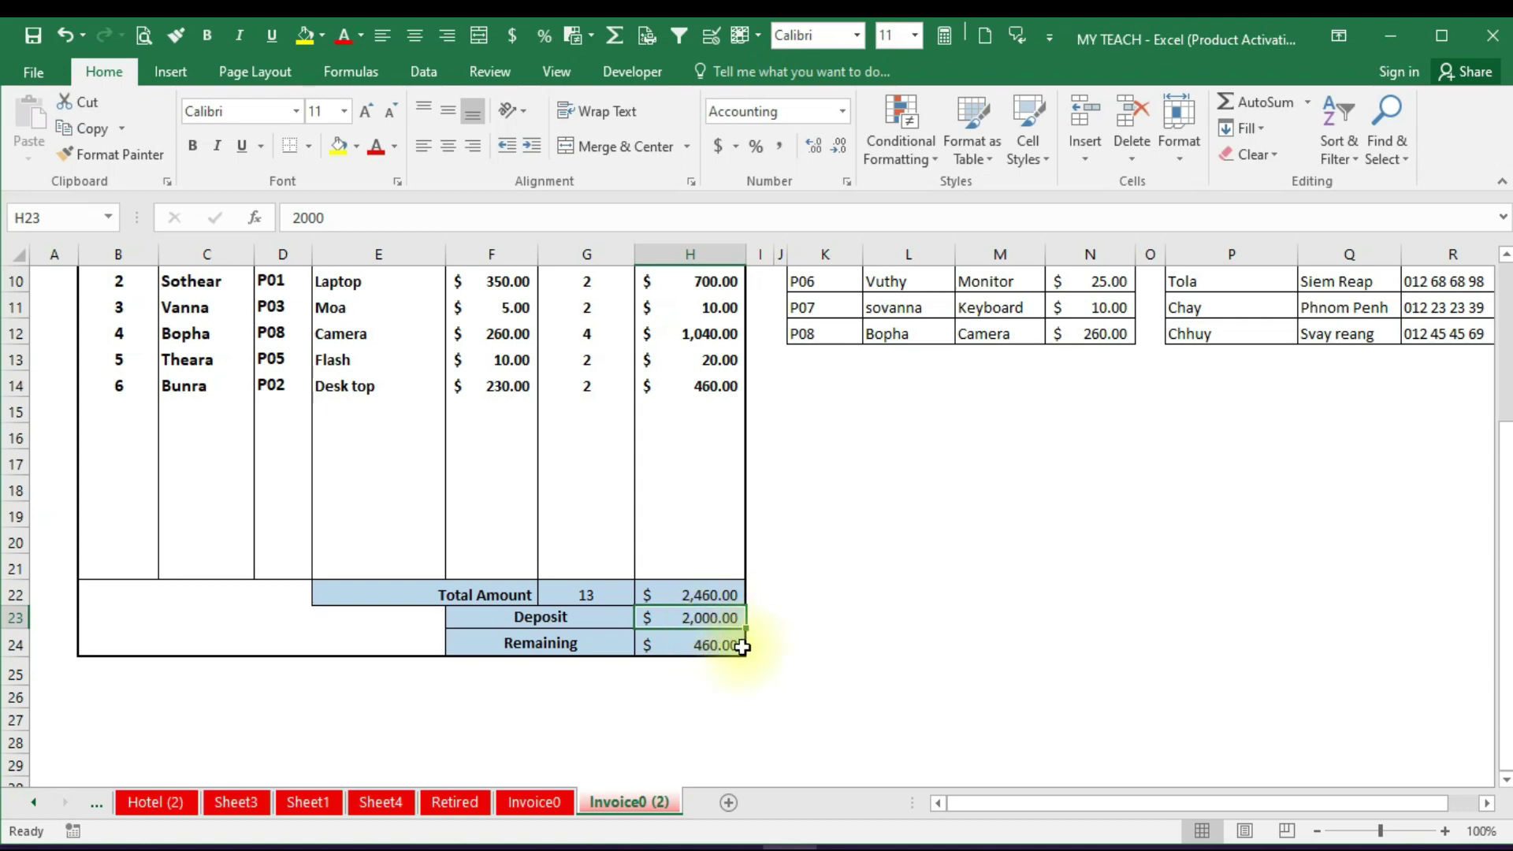
{"action": "left_click", "coordinate": [706, 648]}
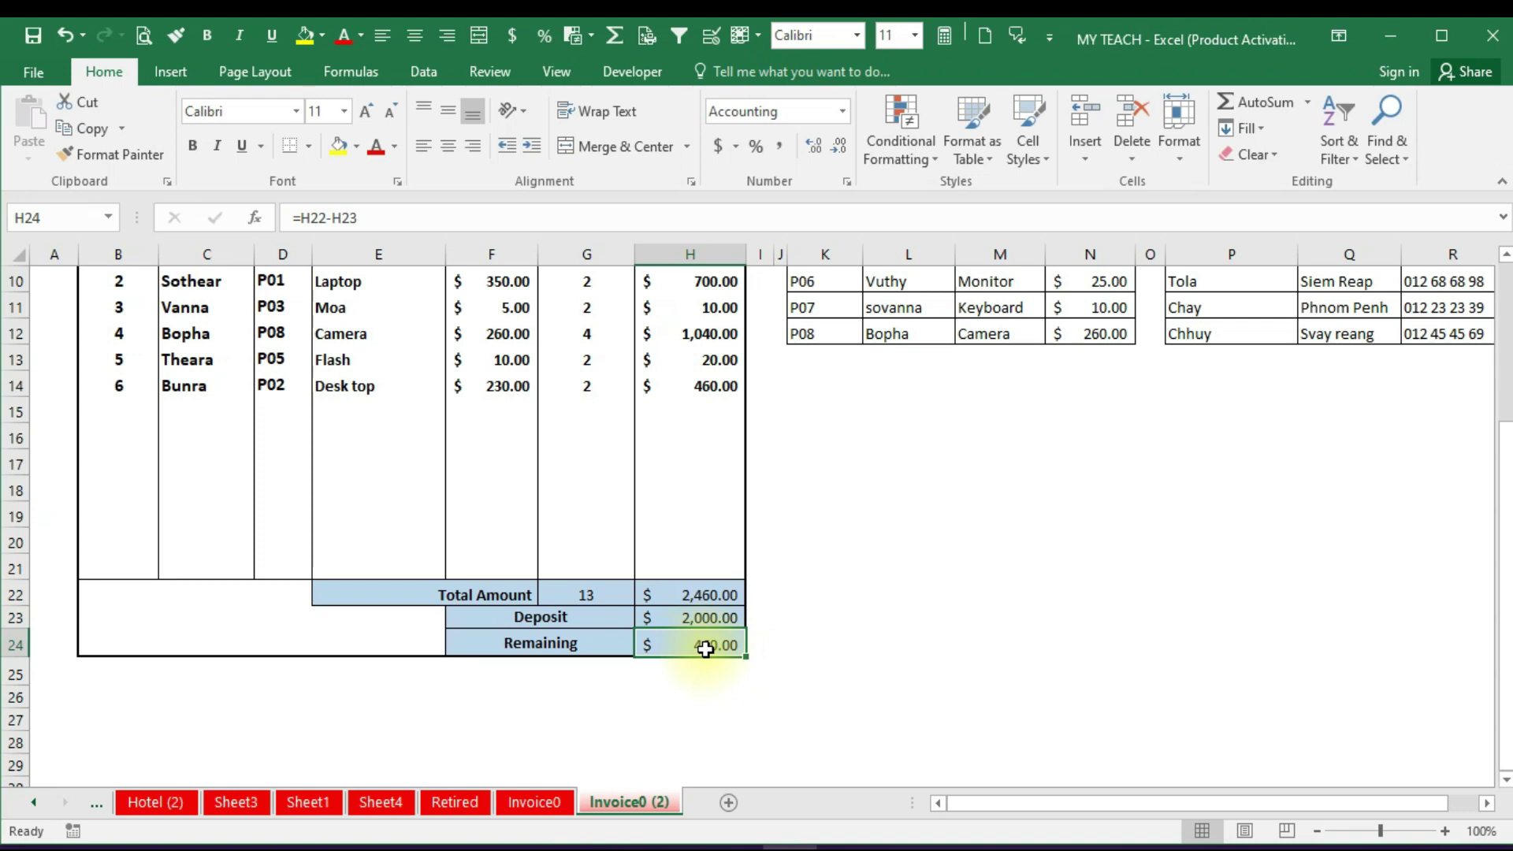
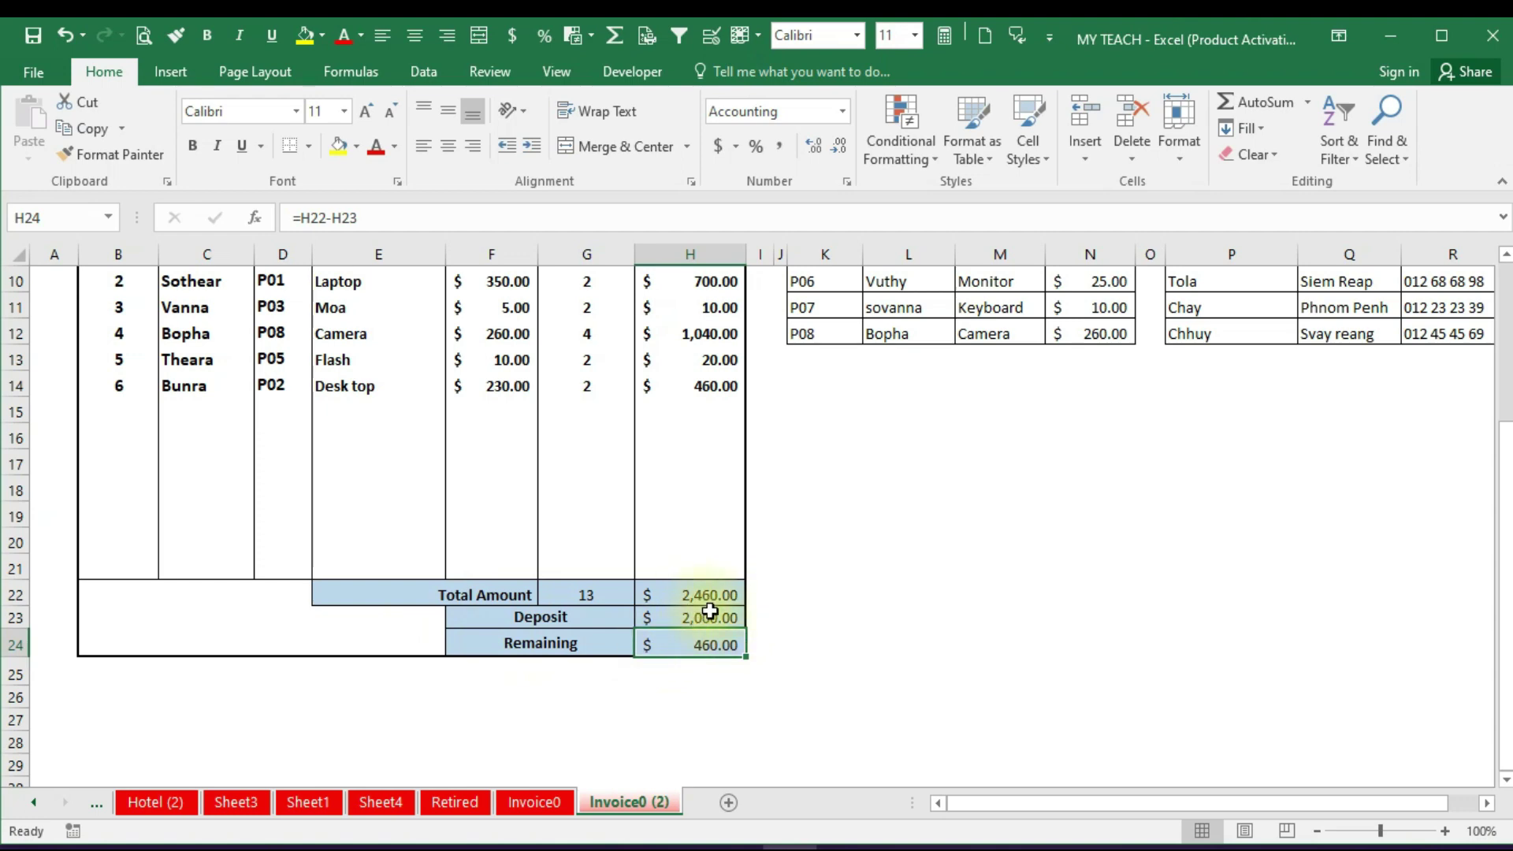
Review the finished invoice and select the customer name cell showing Chantra
{"action": "scroll", "coordinate": [710, 611], "scroll_direction": "up", "scroll_amount": 1}
{"action": "scroll", "coordinate": [710, 611], "scroll_direction": "up", "scroll_amount": 1}
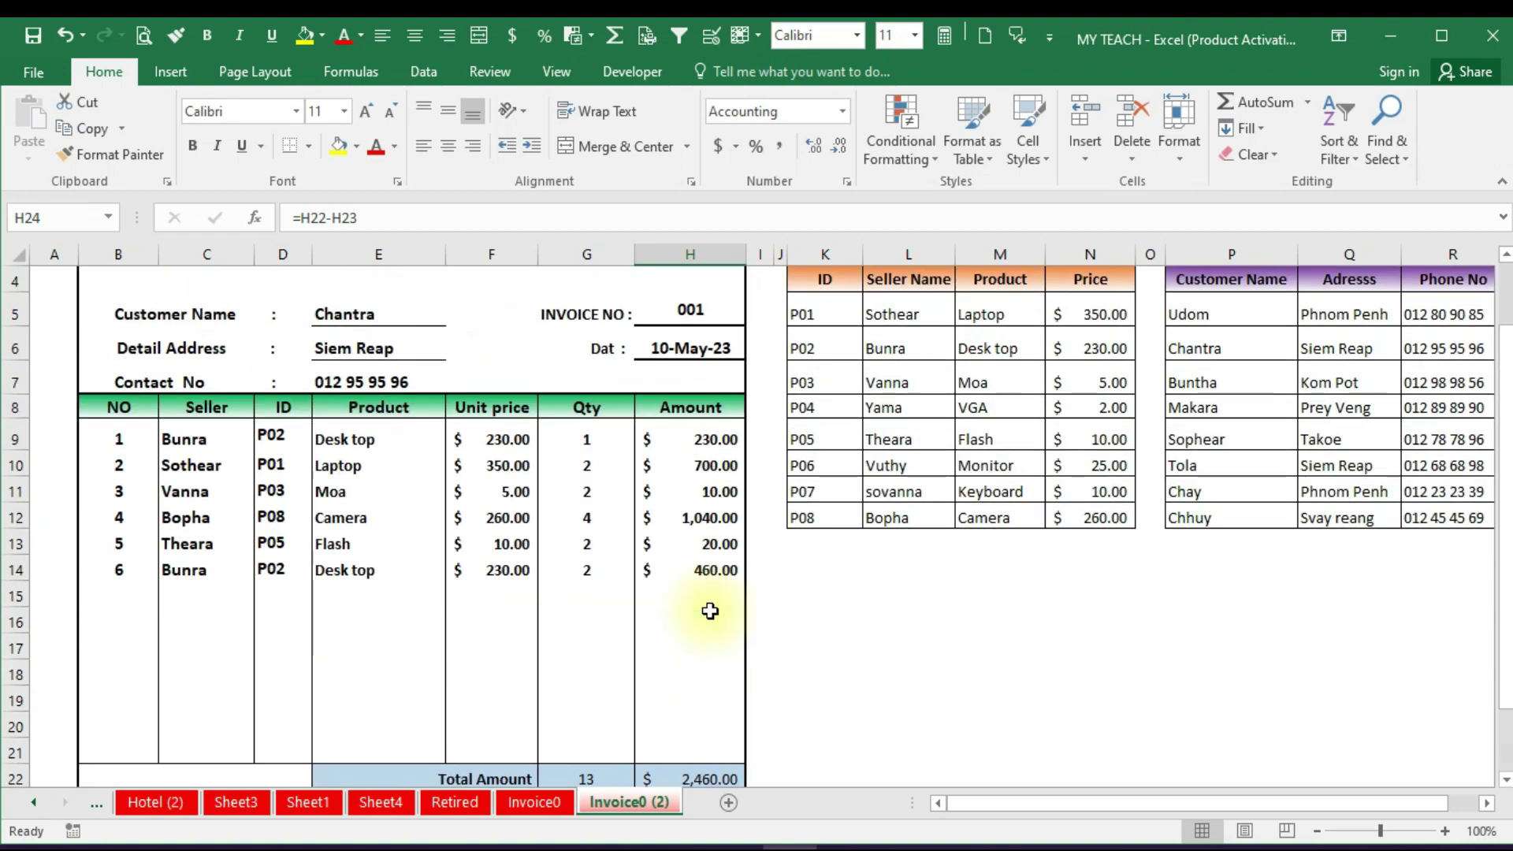
{"action": "scroll", "coordinate": [583, 588], "scroll_direction": "down", "scroll_amount": 1}
{"action": "scroll", "coordinate": [567, 587], "scroll_direction": "up", "scroll_amount": 2}
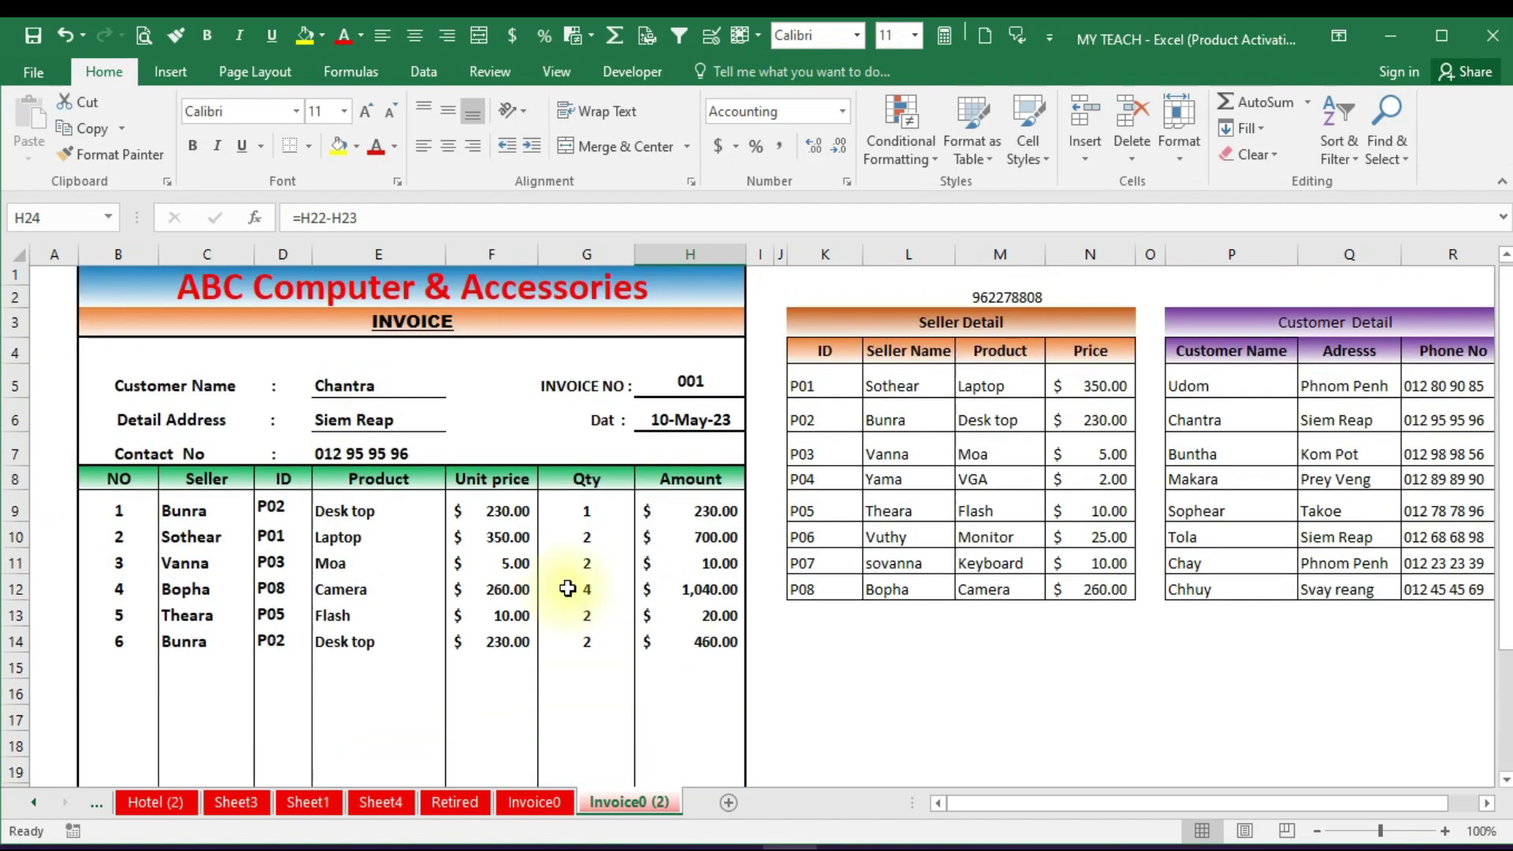
{"action": "scroll", "coordinate": [551, 473], "scroll_direction": "down", "scroll_amount": 2}
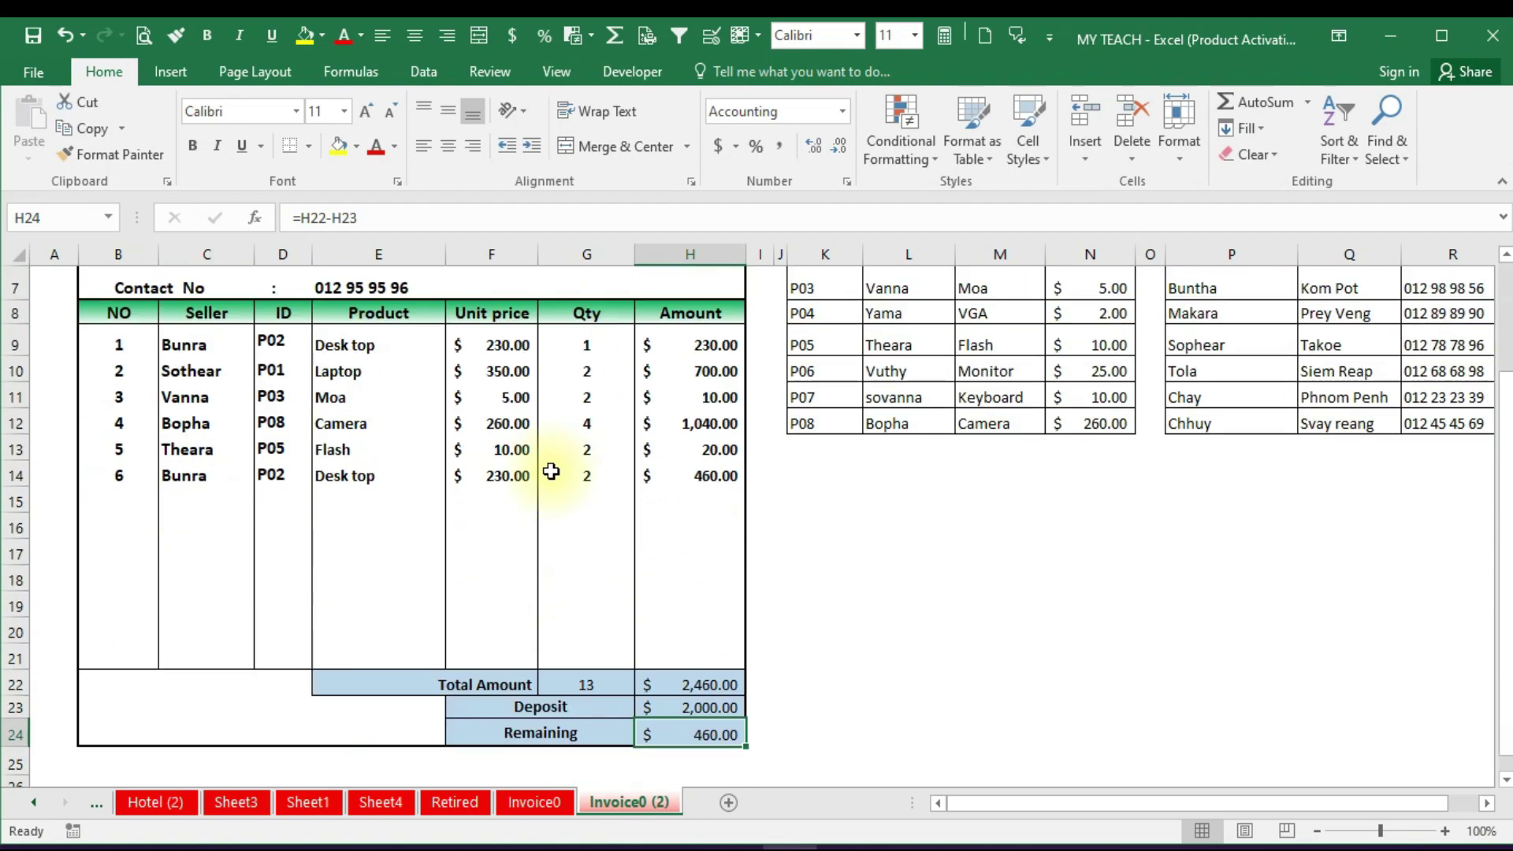
{"action": "scroll", "coordinate": [550, 474], "scroll_direction": "up", "scroll_amount": 2}
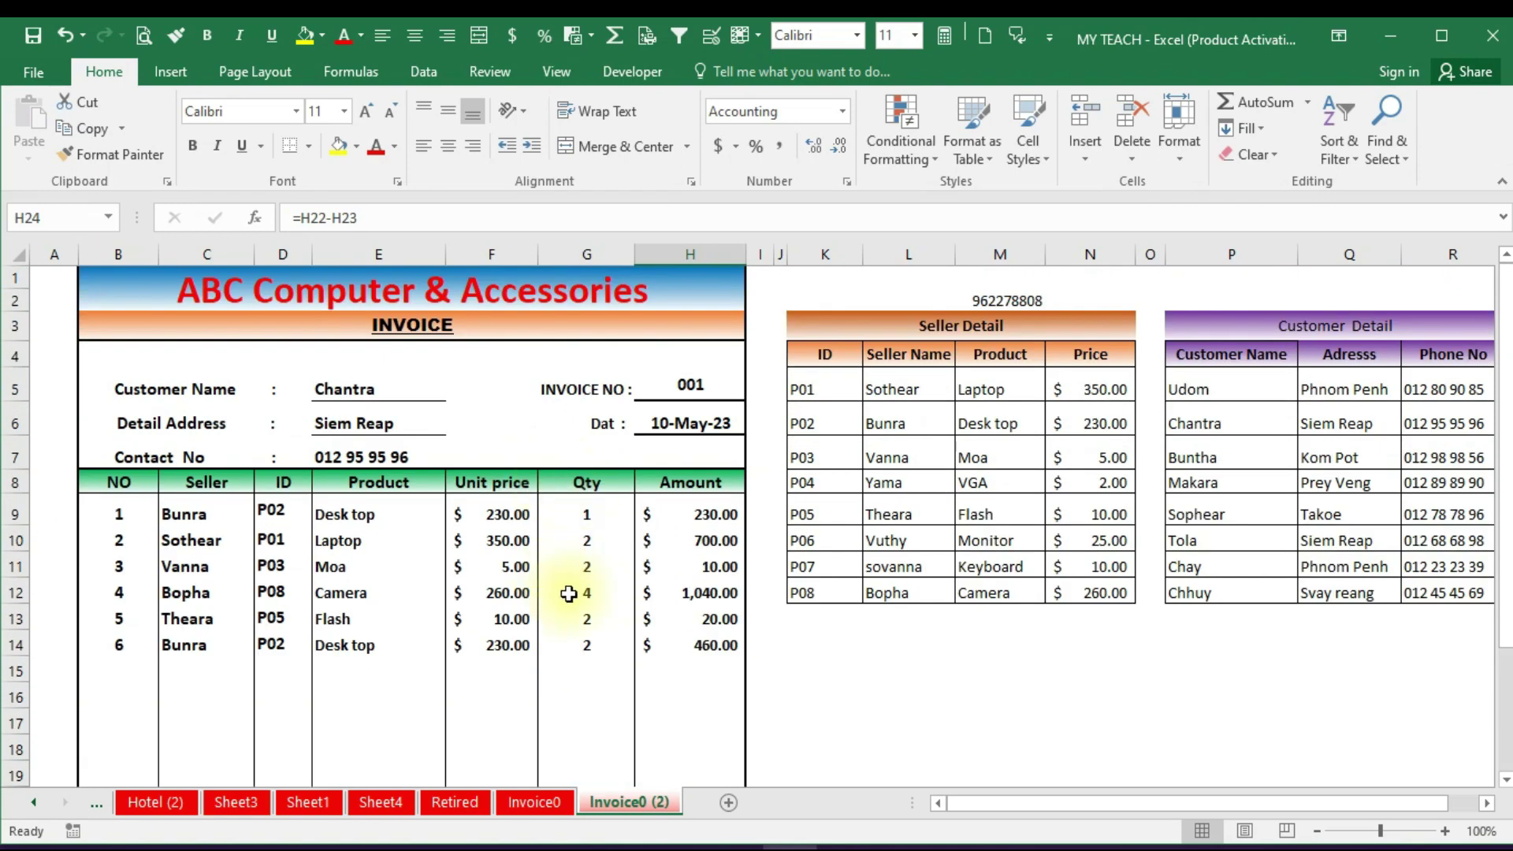
{"action": "scroll", "coordinate": [535, 552], "scroll_direction": "down", "scroll_amount": 1}
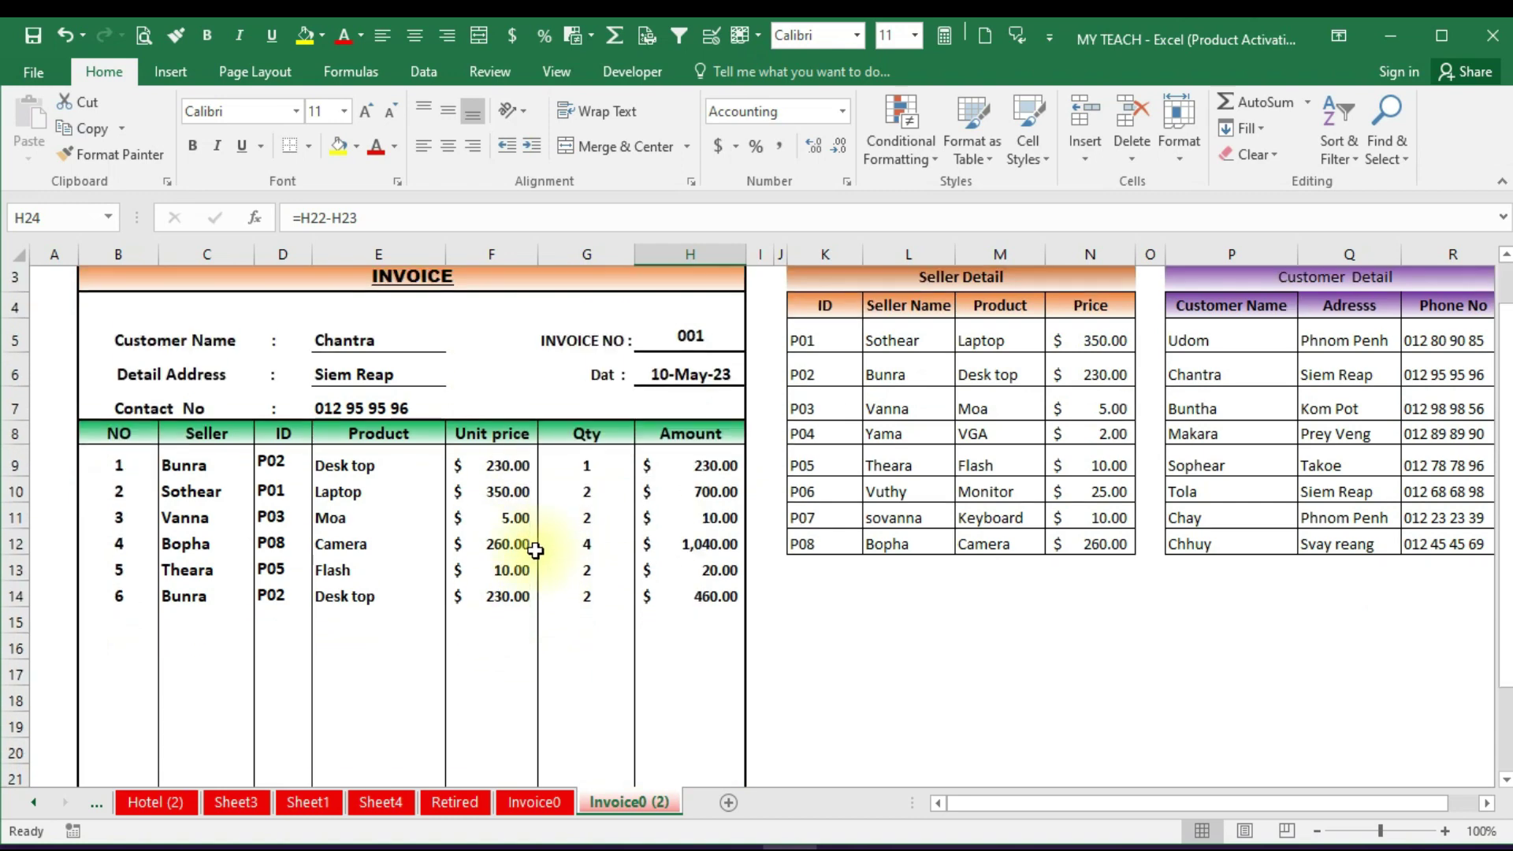
{"action": "scroll", "coordinate": [535, 552], "scroll_direction": "up", "scroll_amount": 1}
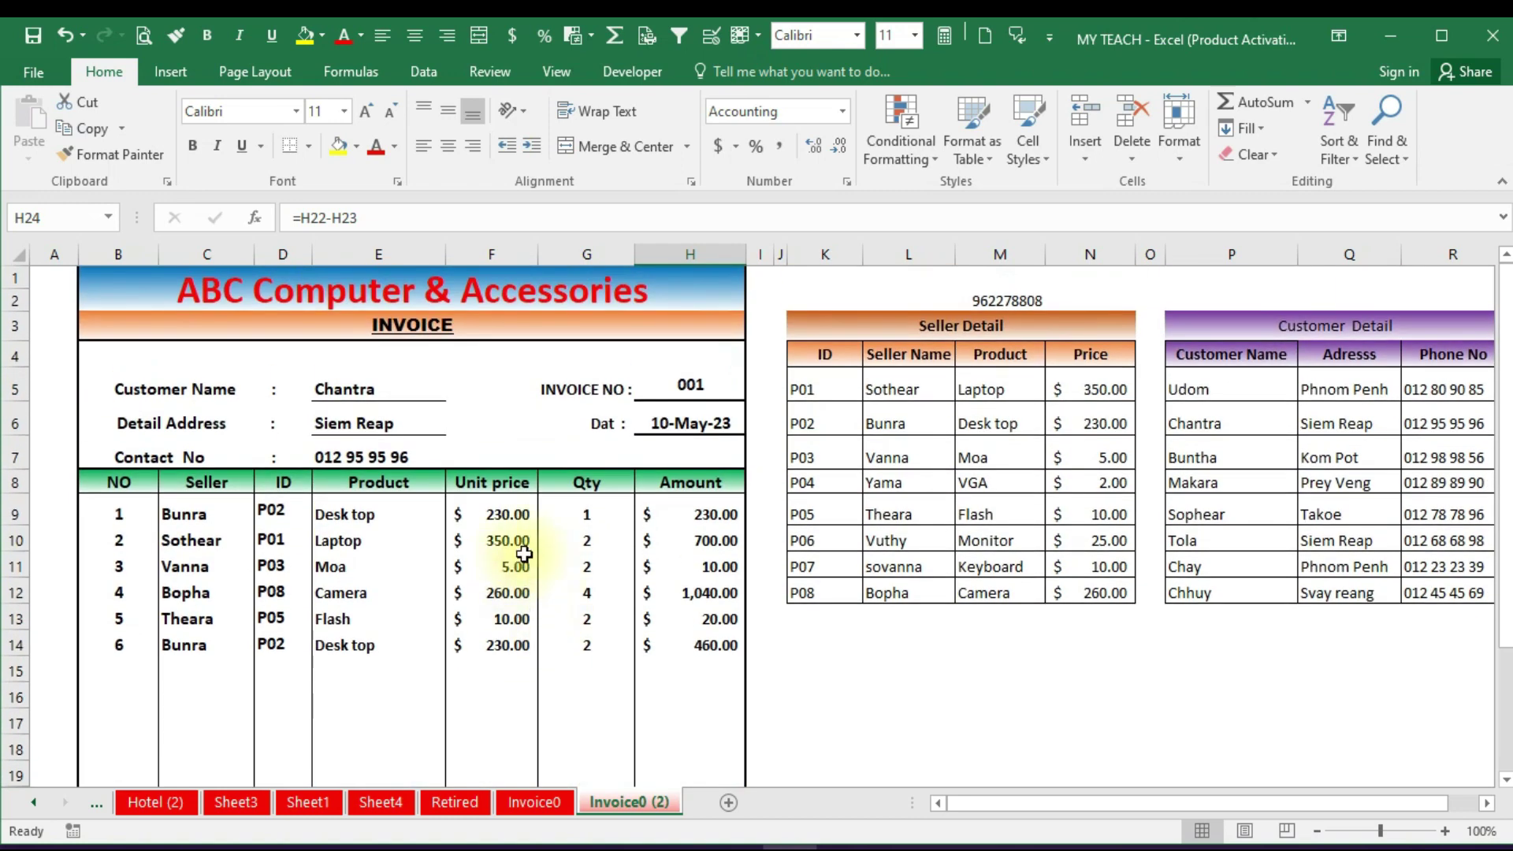
{"action": "left_click", "coordinate": [380, 389]}
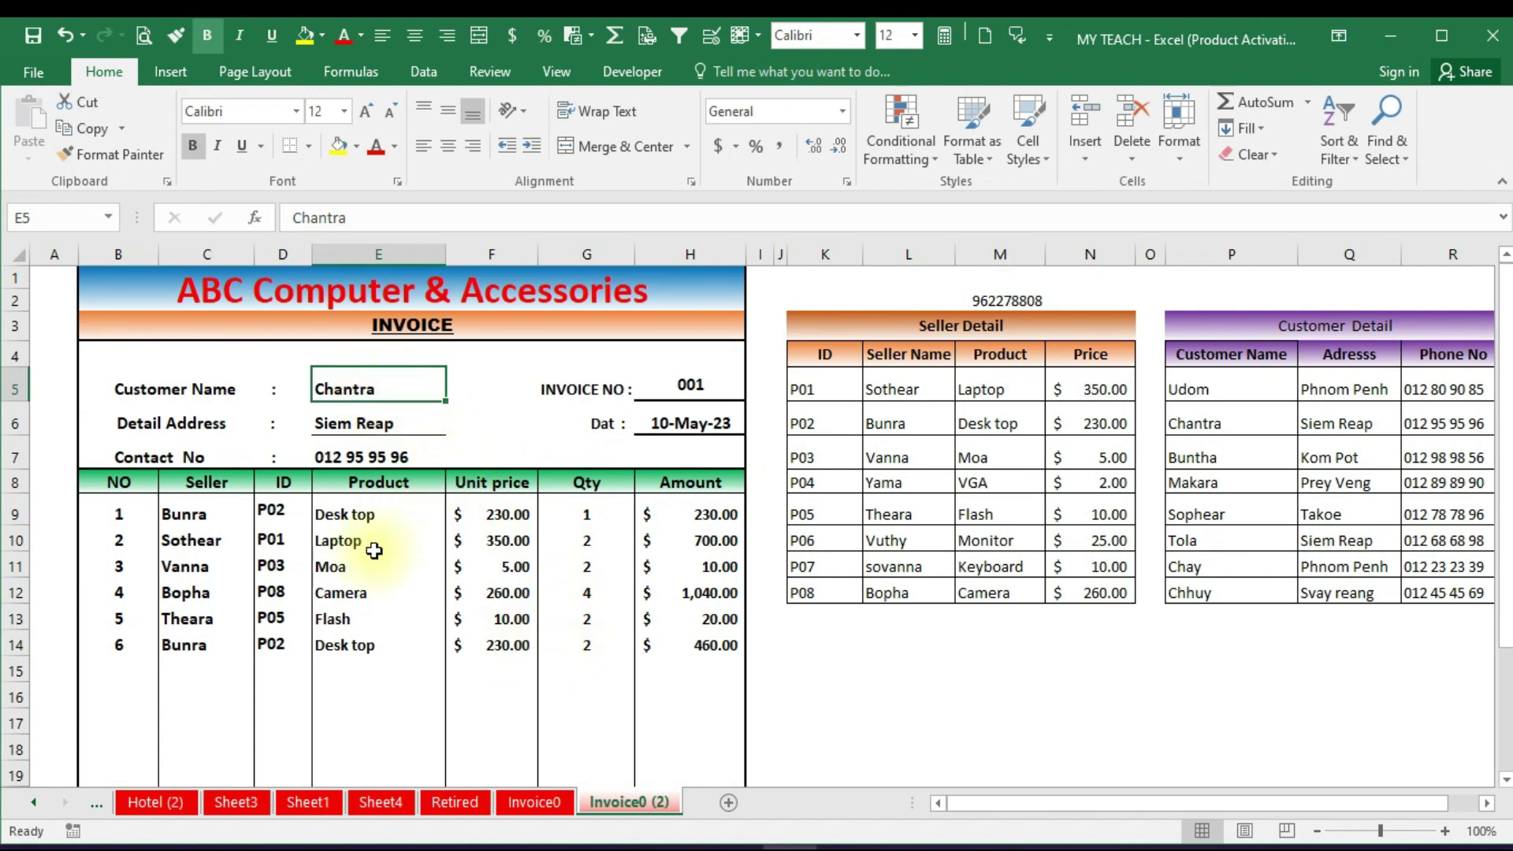
{"action": "scroll", "coordinate": [567, 512], "scroll_direction": "down", "scroll_amount": 2}
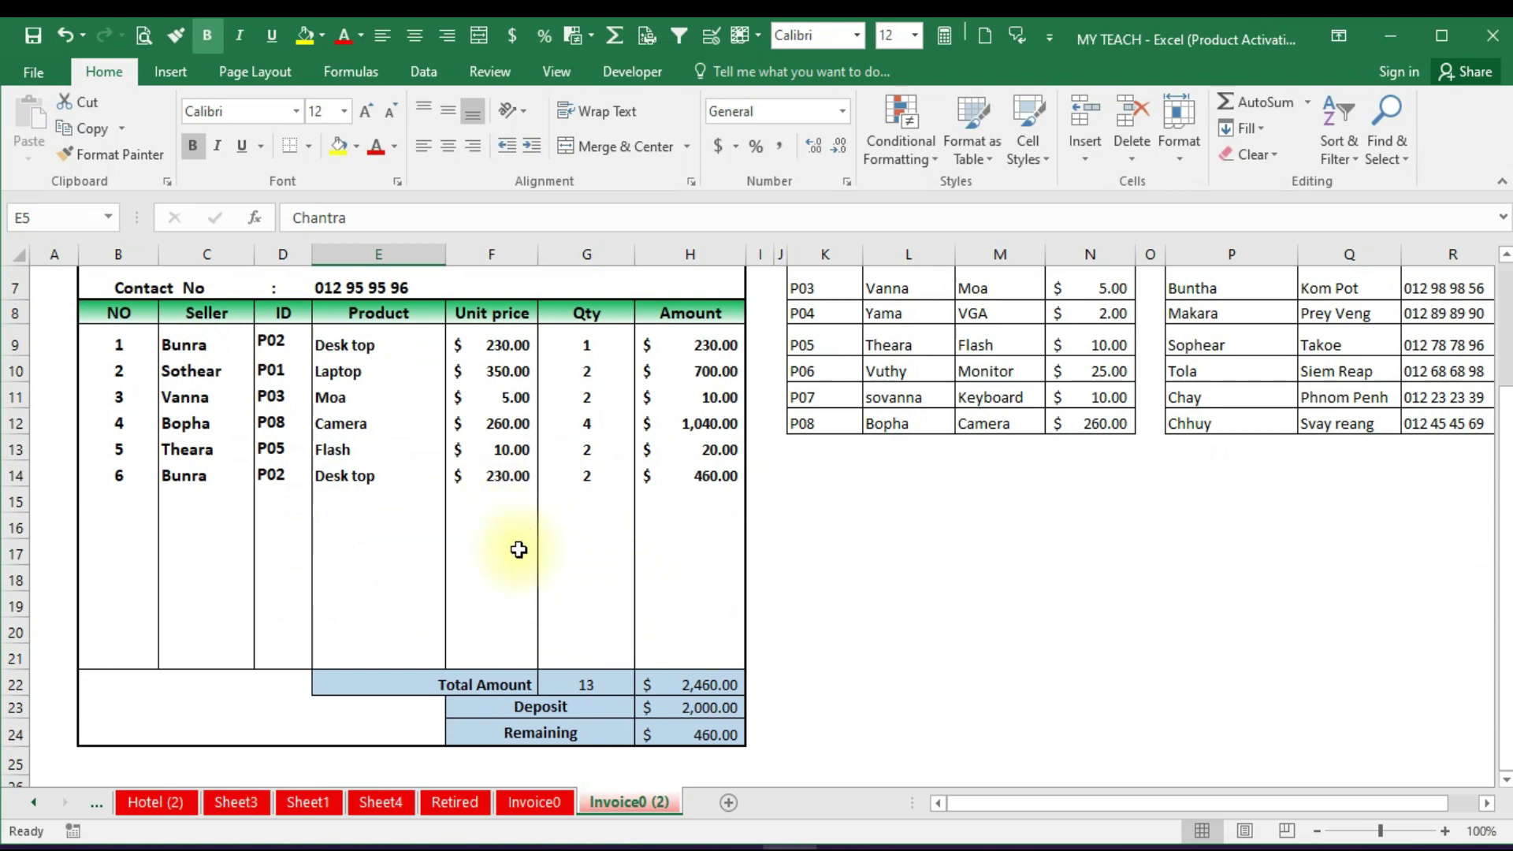
{"action": "scroll", "coordinate": [423, 520], "scroll_direction": "up", "scroll_amount": 2}
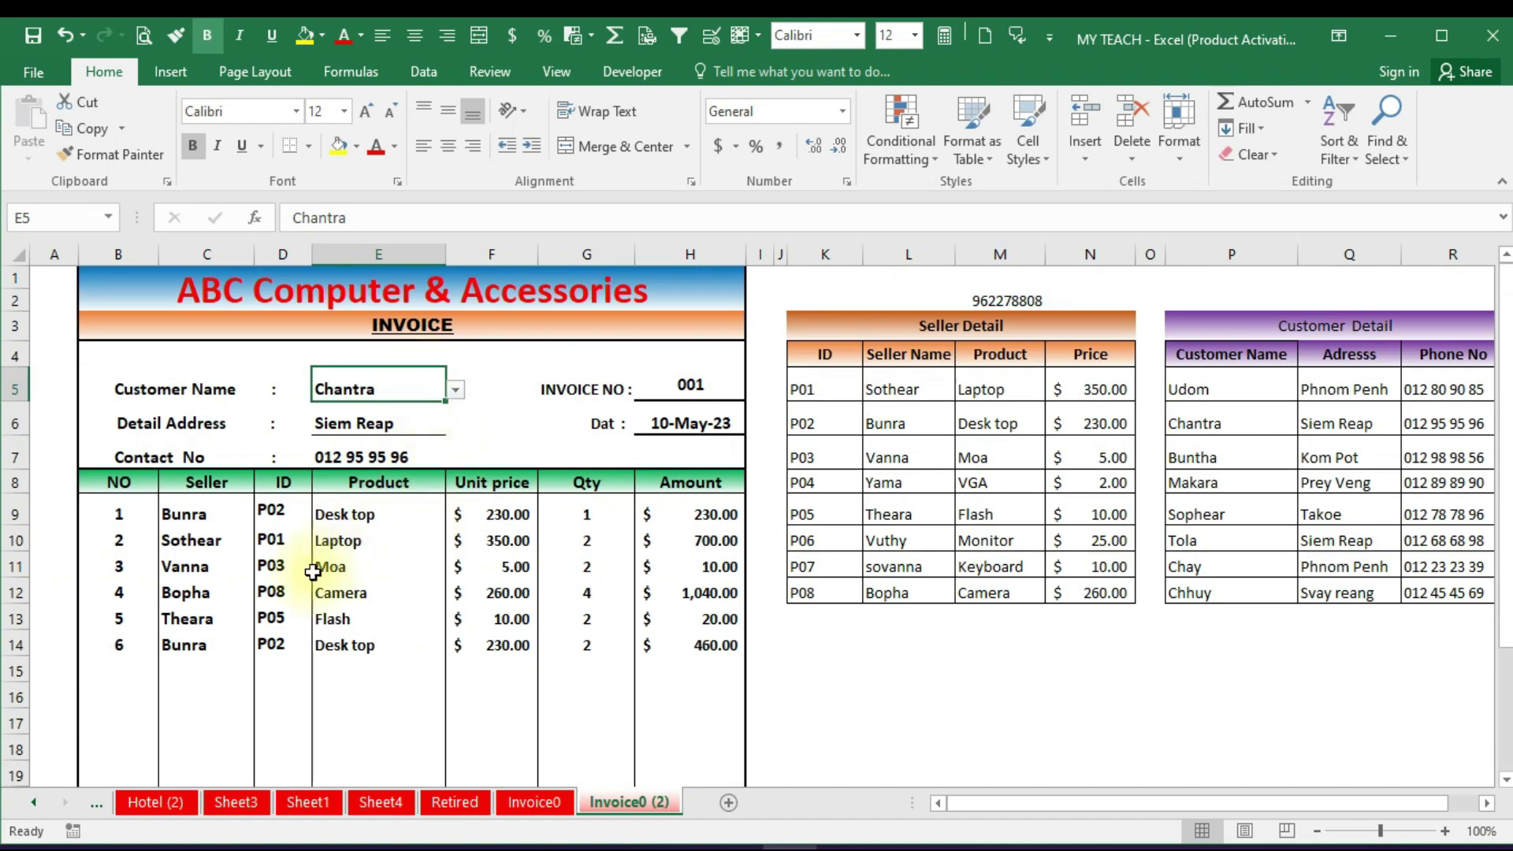
{"action": "scroll", "coordinate": [638, 639], "scroll_direction": "down", "scroll_amount": 2}
{"action": "scroll", "coordinate": [619, 627], "scroll_direction": "up", "scroll_amount": 2}
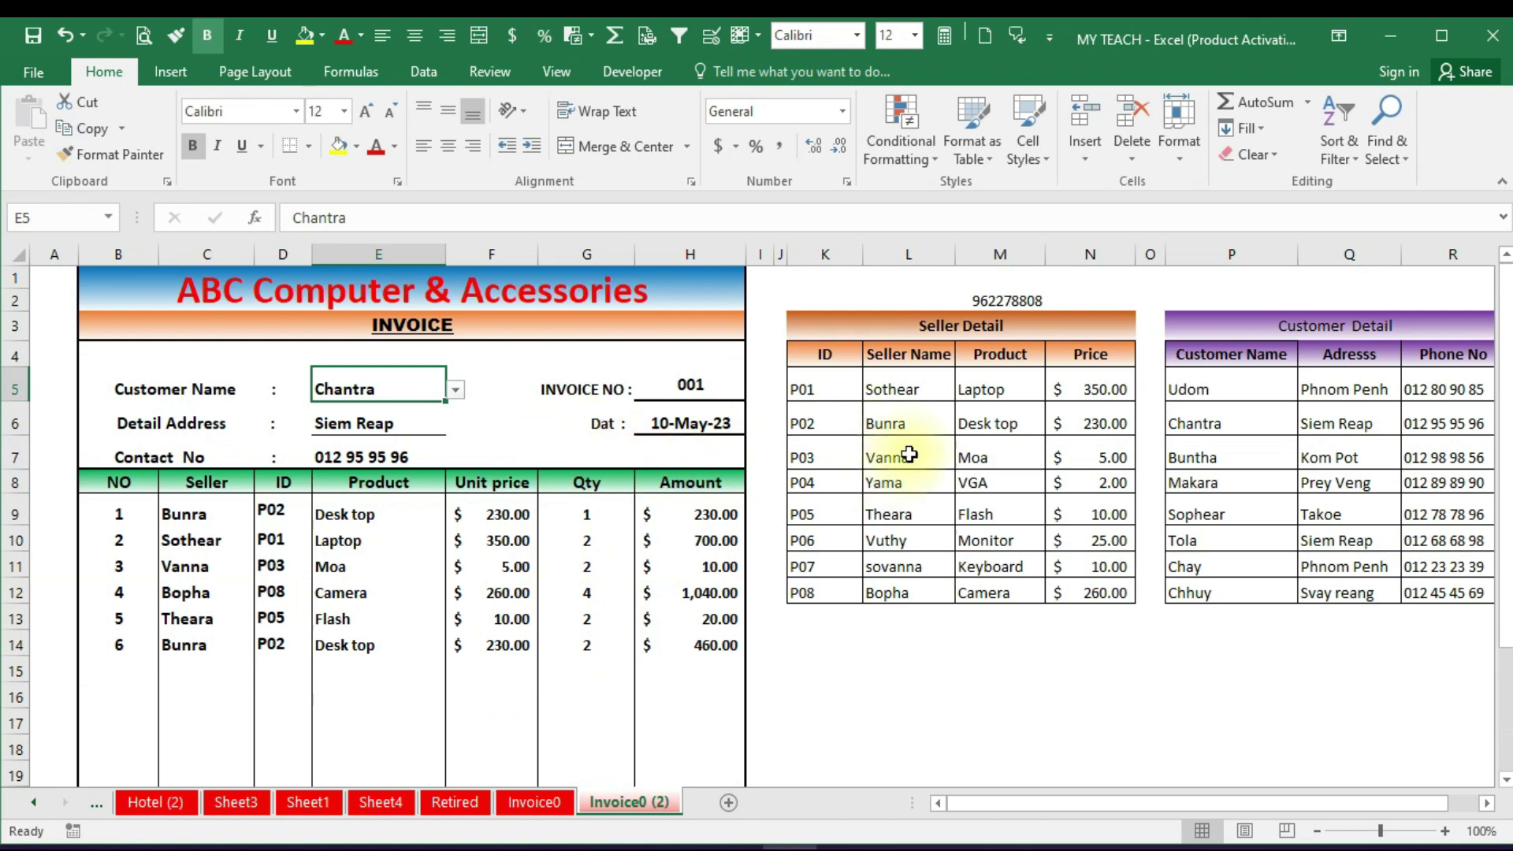
Hide columns K through R, which hold the Seller Detail and Customer Detail tables
{"action": "left_click_drag", "start_coordinate": [840, 254], "coordinate": [1453, 255]}
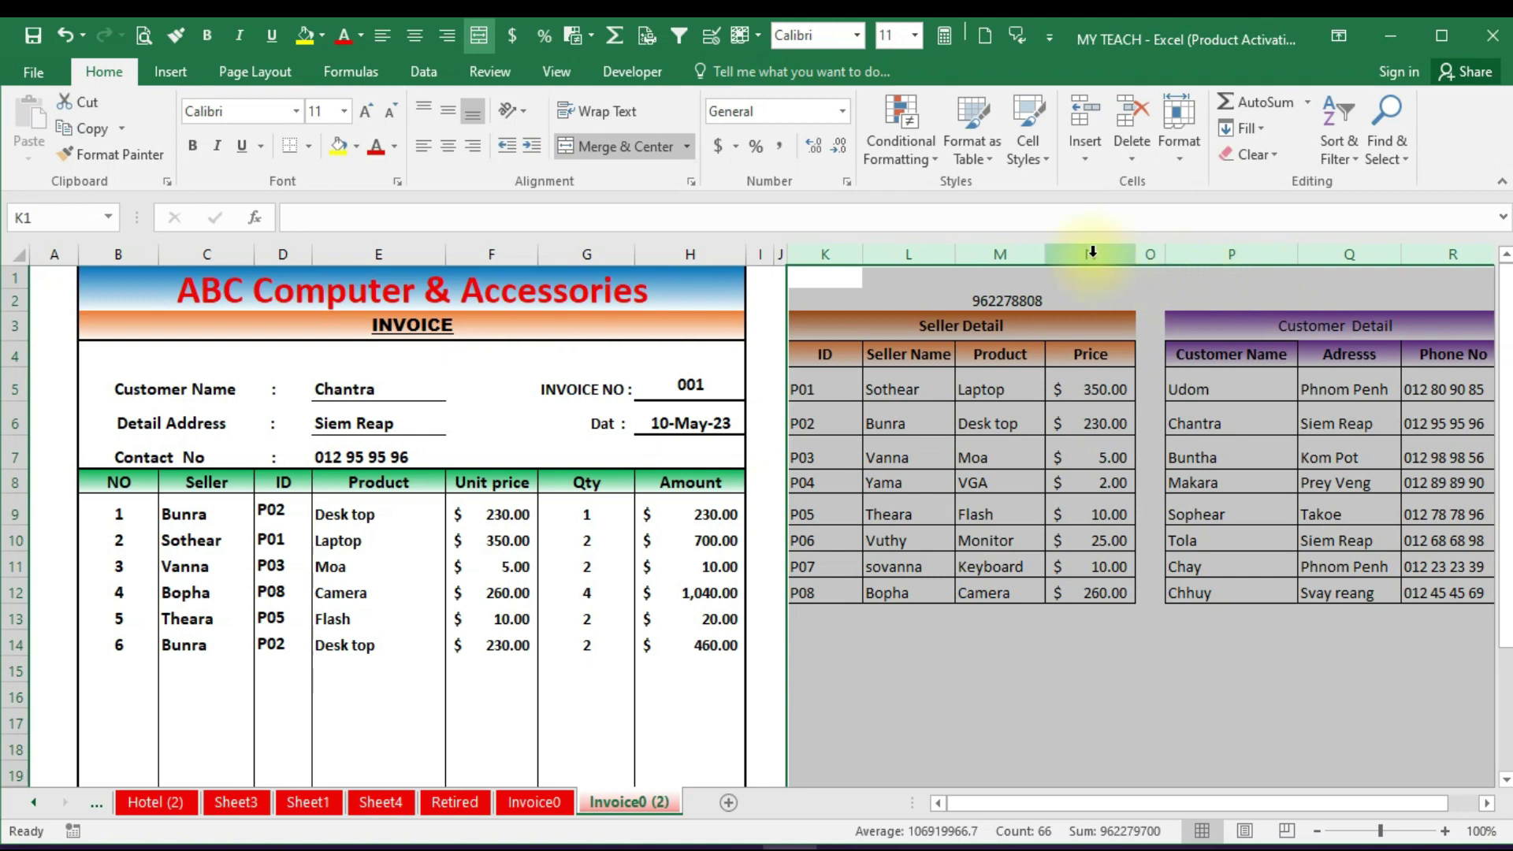
{"action": "left_click", "coordinate": [889, 566]}
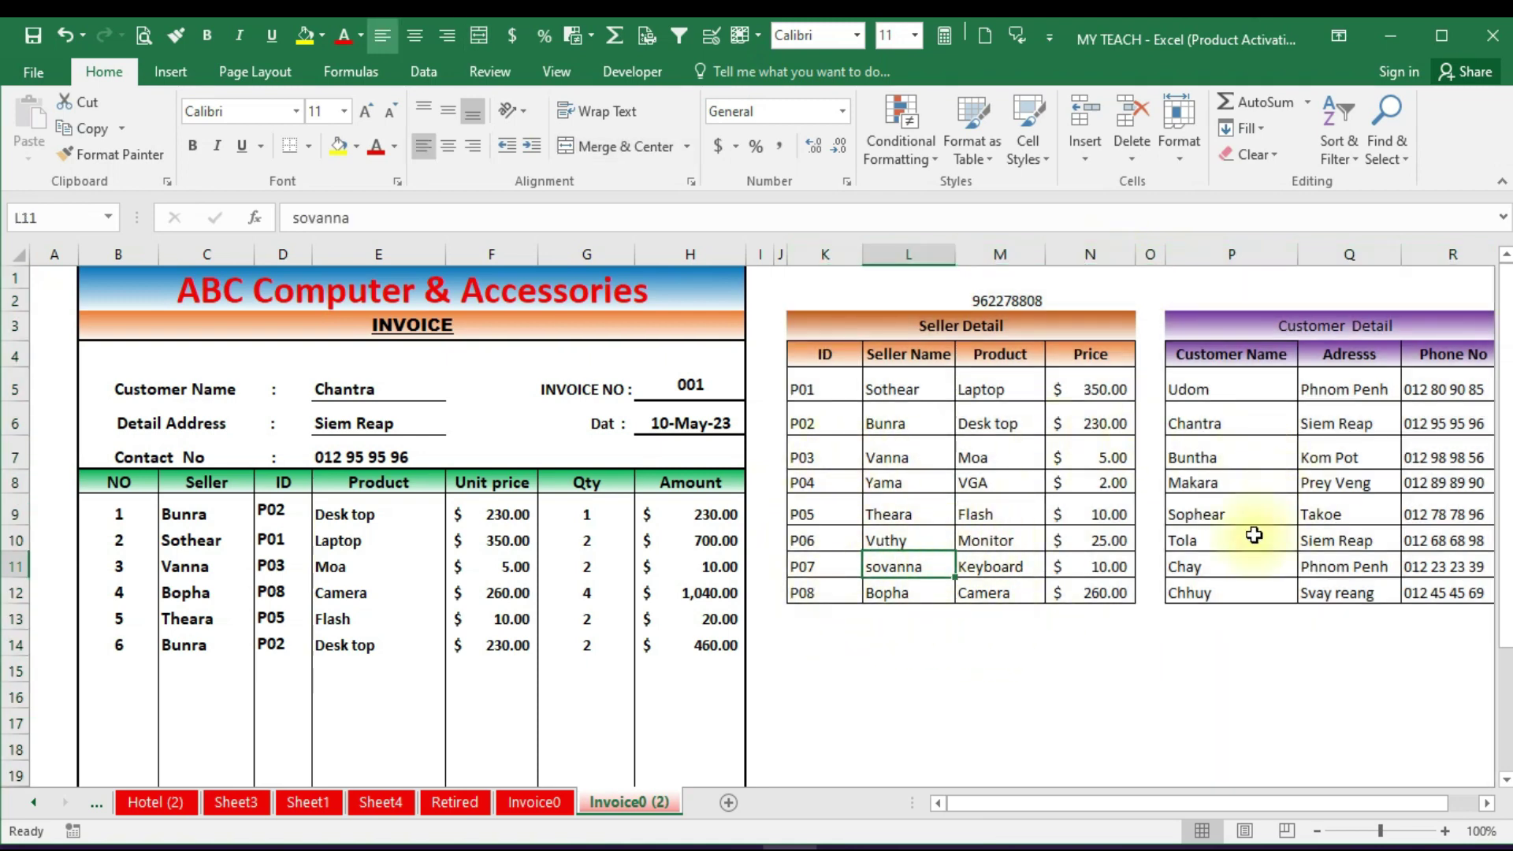
{"action": "left_click_drag", "start_coordinate": [824, 254], "coordinate": [1436, 267]}
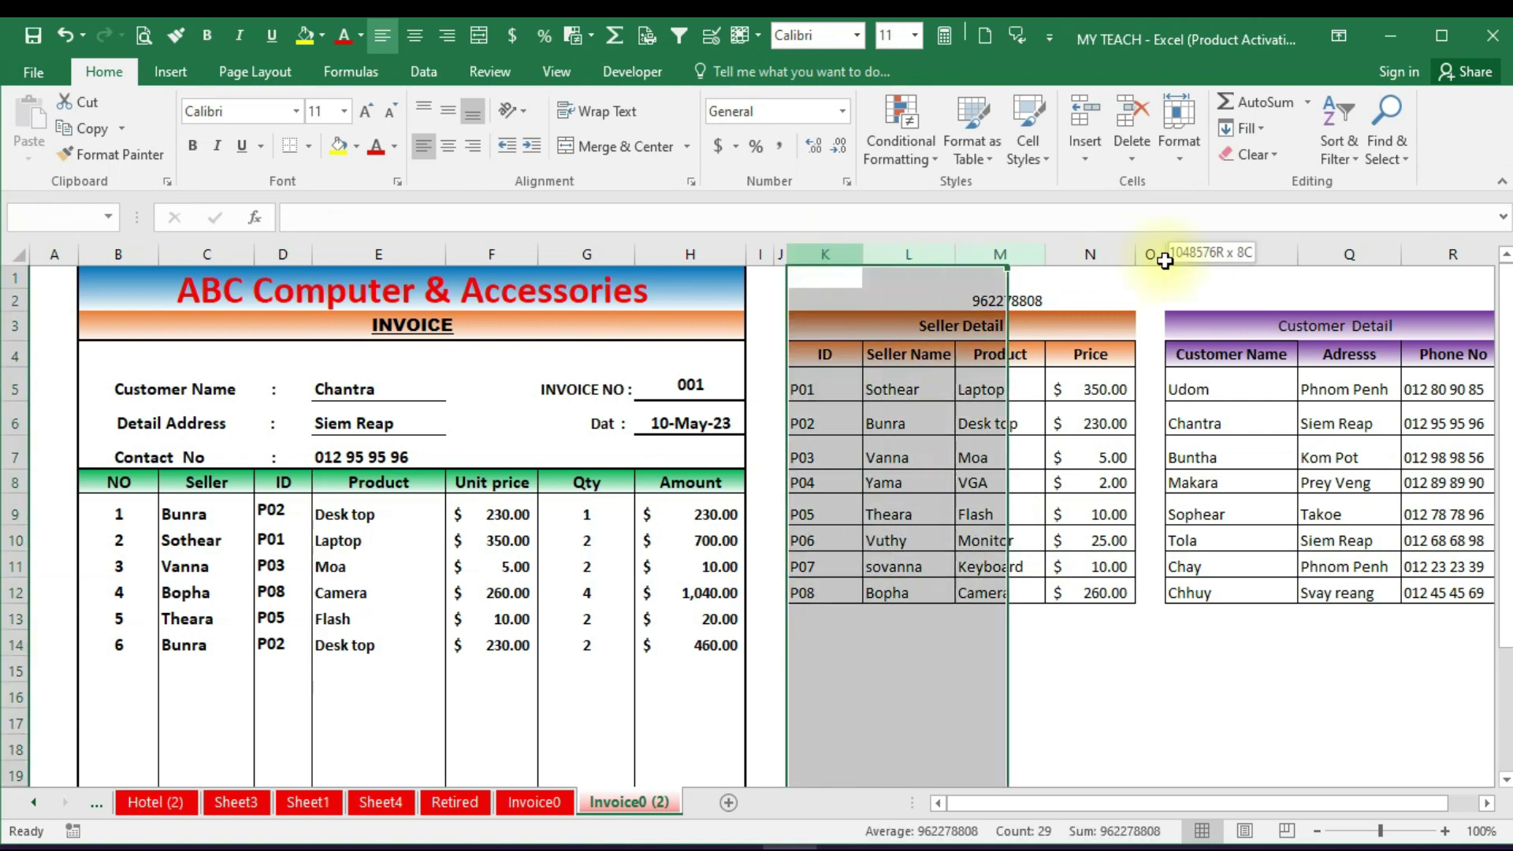
{"action": "right_click", "coordinate": [1108, 255]}
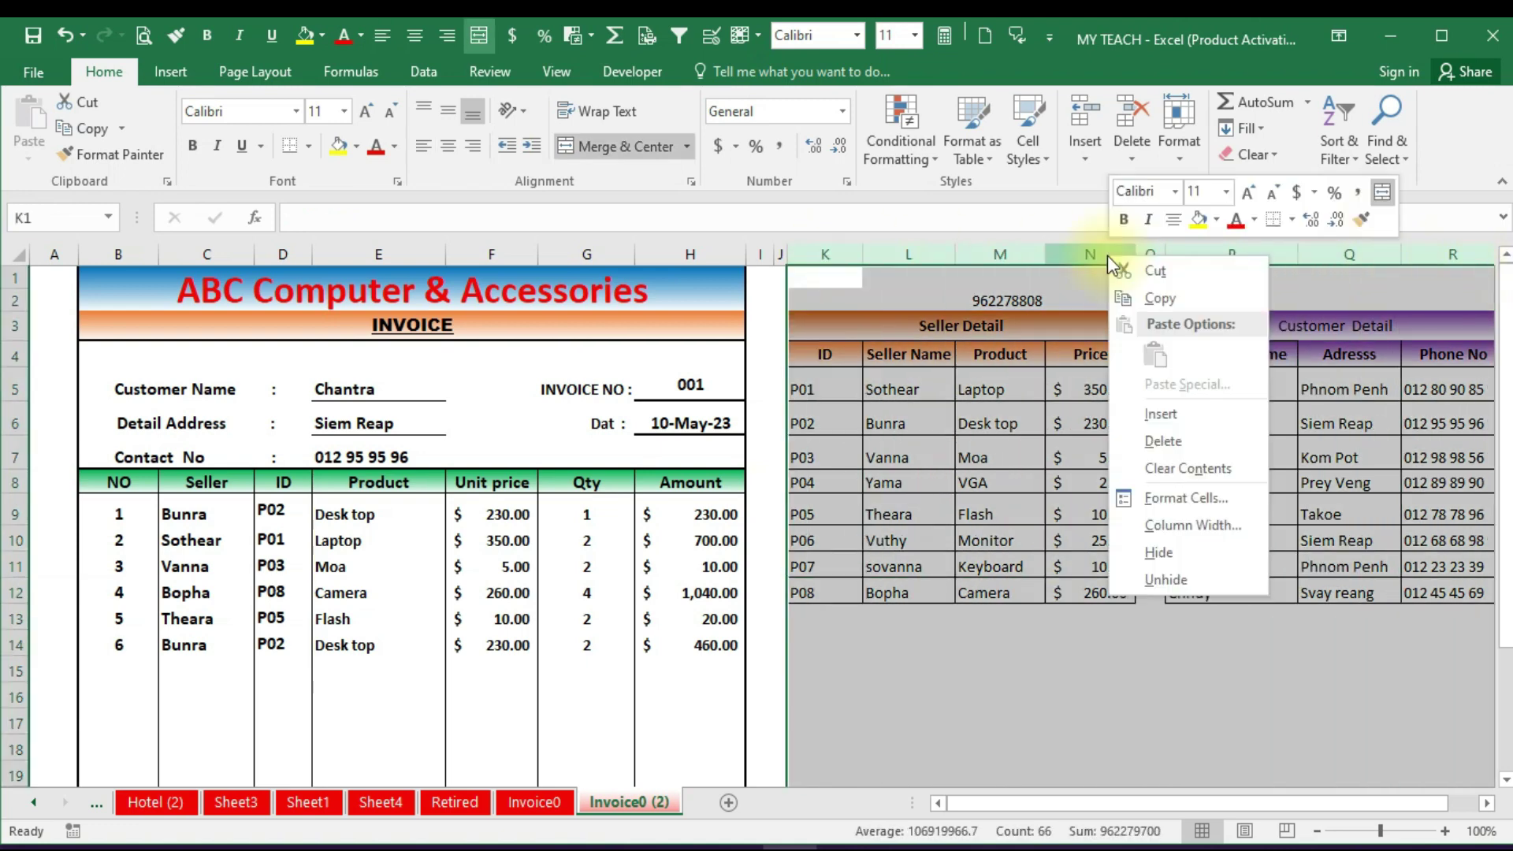
{"action": "left_click", "coordinate": [1153, 553]}
{"action": "left_click", "coordinate": [983, 513]}
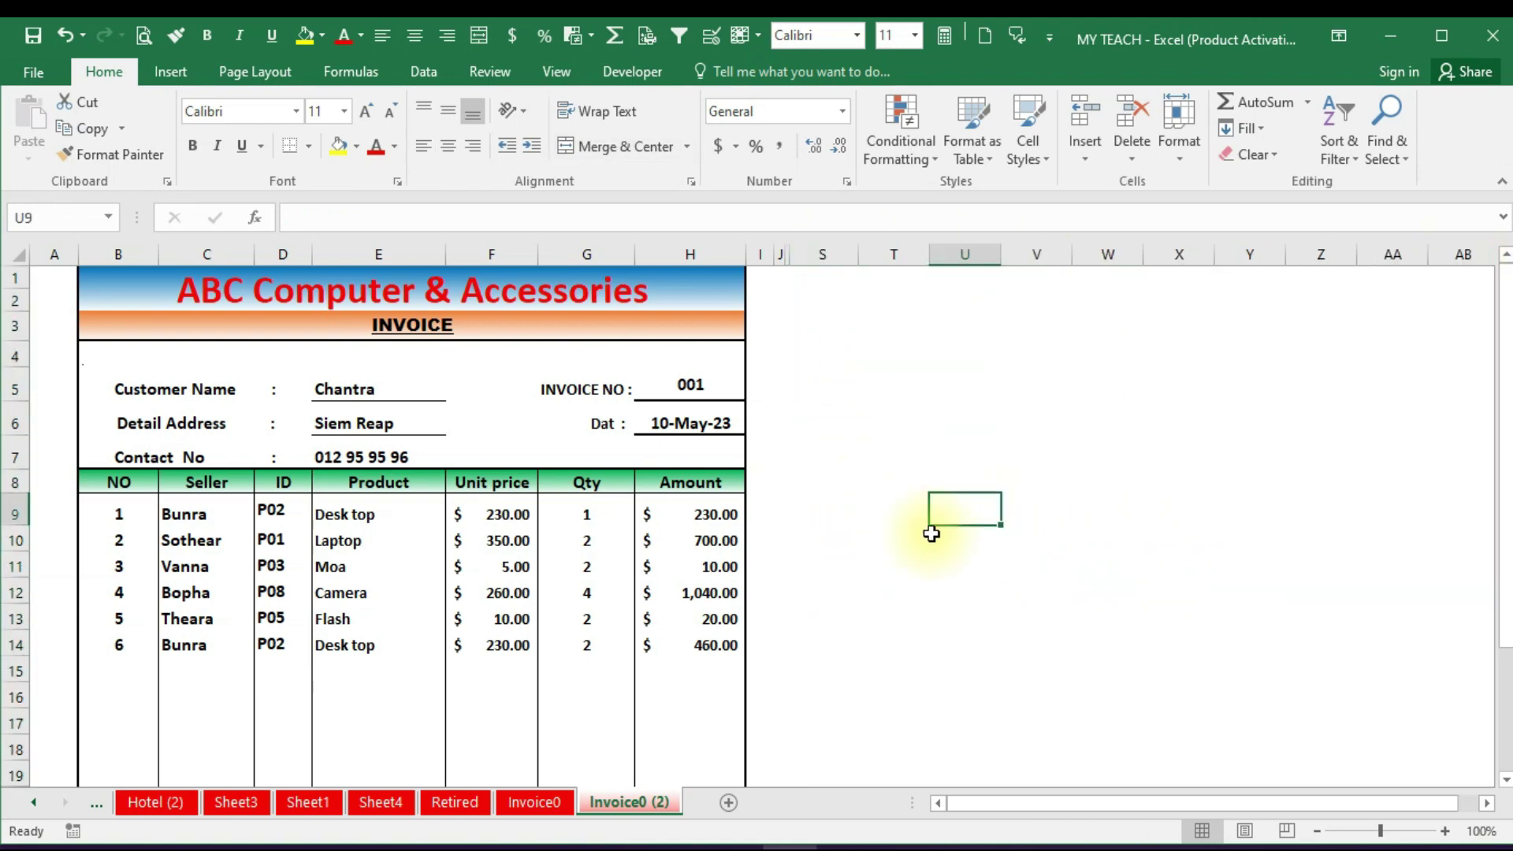
{"action": "scroll", "coordinate": [878, 607], "scroll_direction": "down", "scroll_amount": 3}
{"action": "scroll", "coordinate": [878, 608], "scroll_direction": "up", "scroll_amount": 2}
{"action": "scroll", "coordinate": [875, 583], "scroll_direction": "up", "scroll_amount": 1}
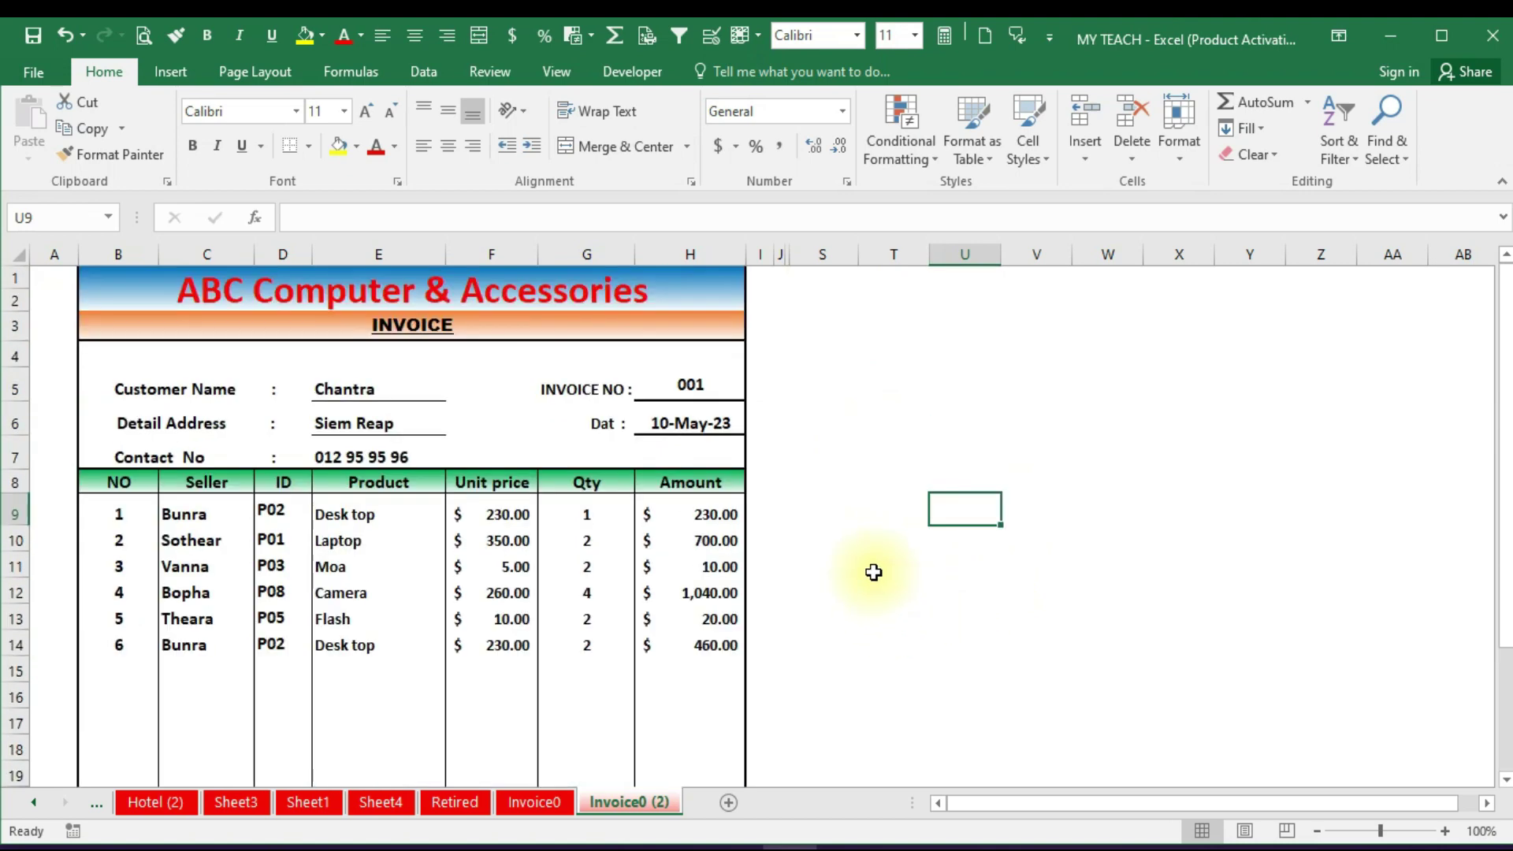
{"action": "scroll", "coordinate": [873, 572], "scroll_direction": "down", "scroll_amount": 3}
{"action": "scroll", "coordinate": [736, 554], "scroll_direction": "up", "scroll_amount": 2}
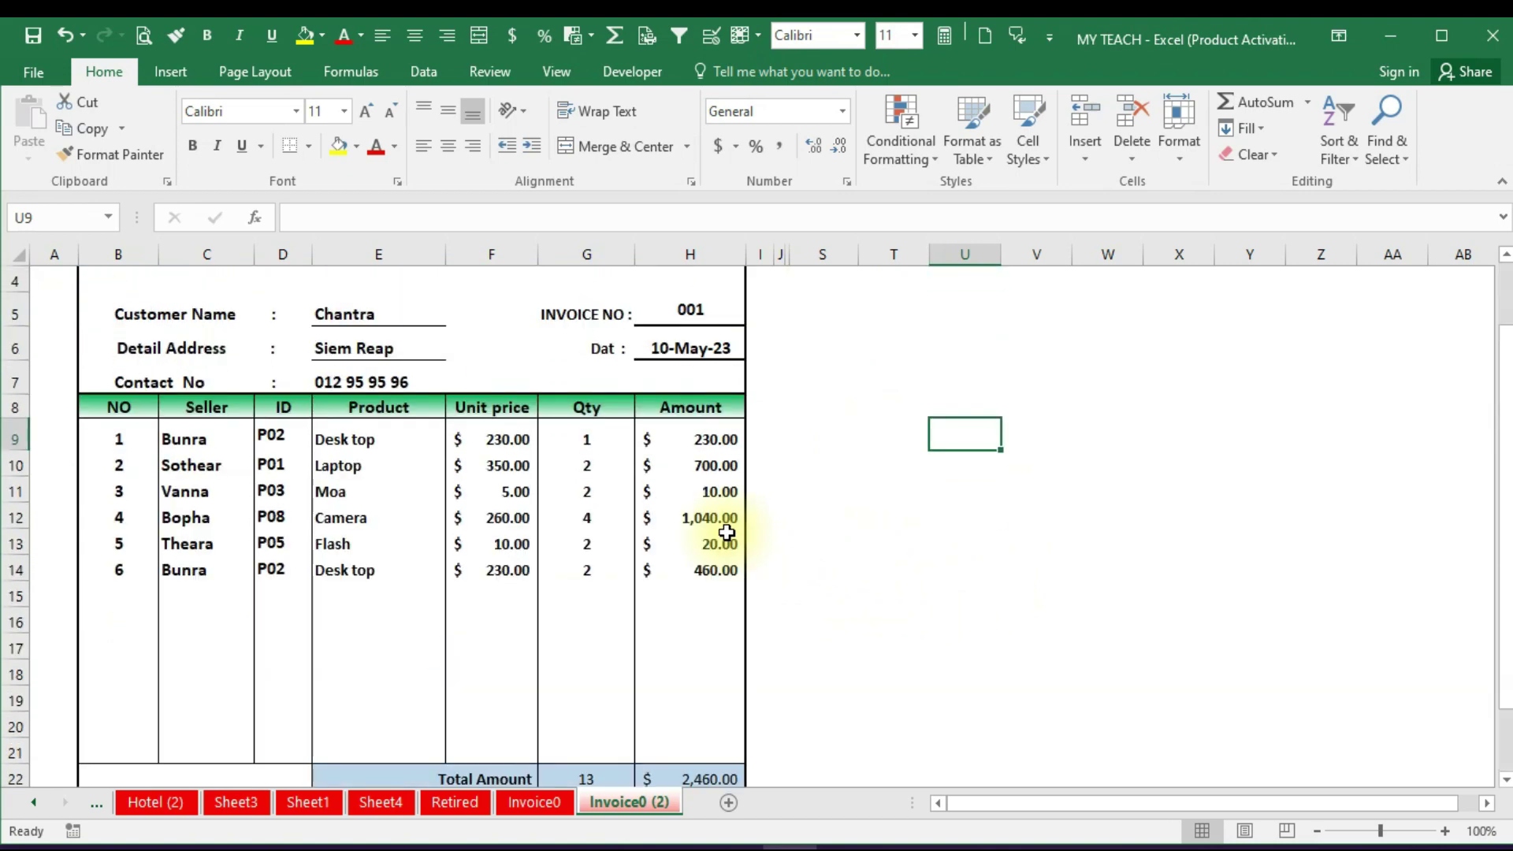
{"action": "scroll", "coordinate": [372, 423], "scroll_direction": "down", "scroll_amount": 1}
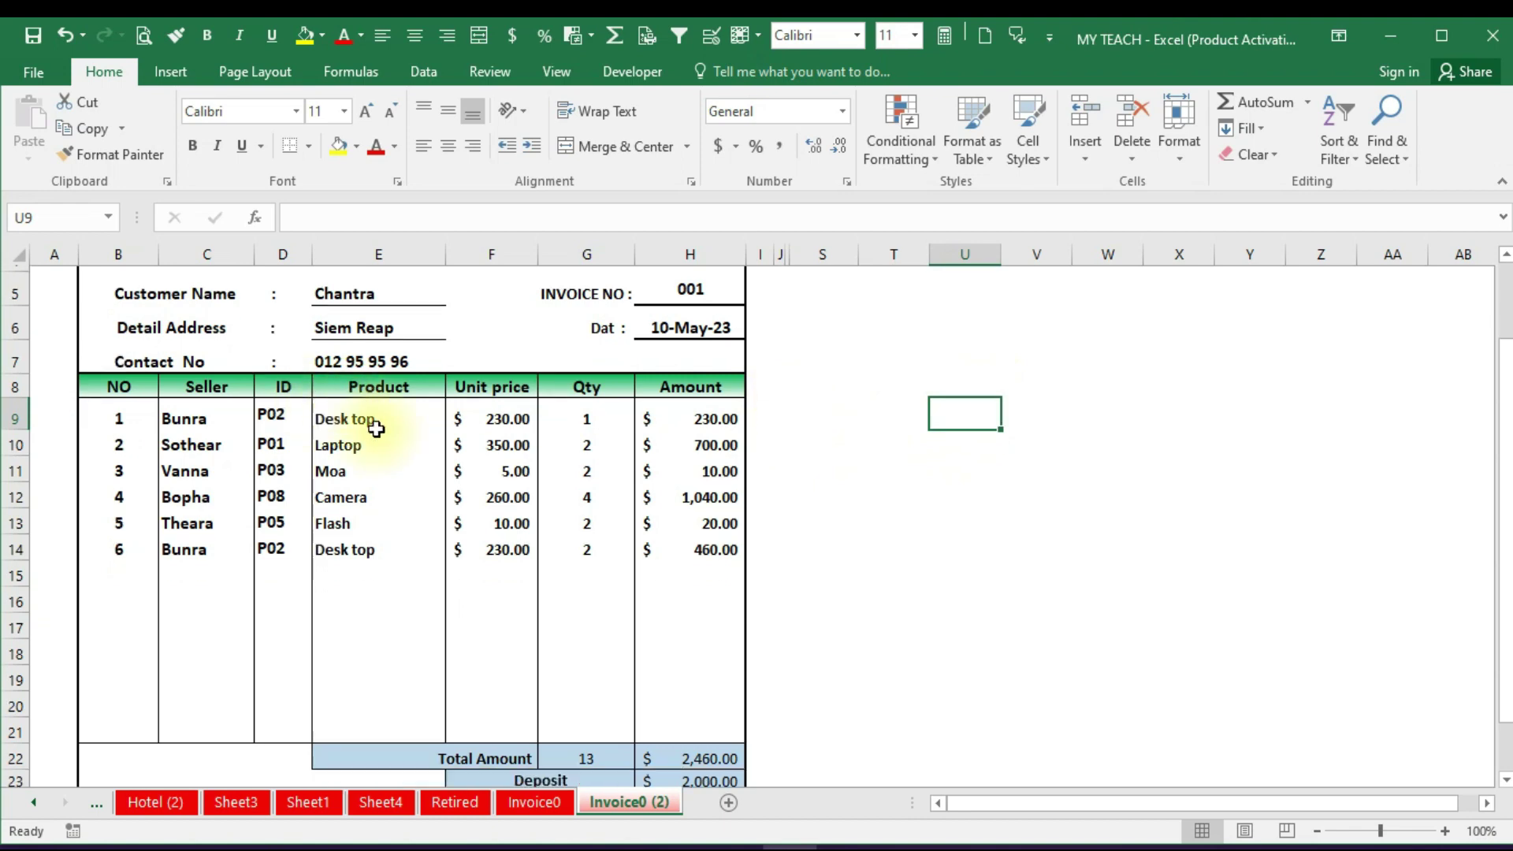
{"action": "scroll", "coordinate": [493, 449], "scroll_direction": "down", "scroll_amount": 2}
{"action": "scroll", "coordinate": [506, 429], "scroll_direction": "up", "scroll_amount": 4}
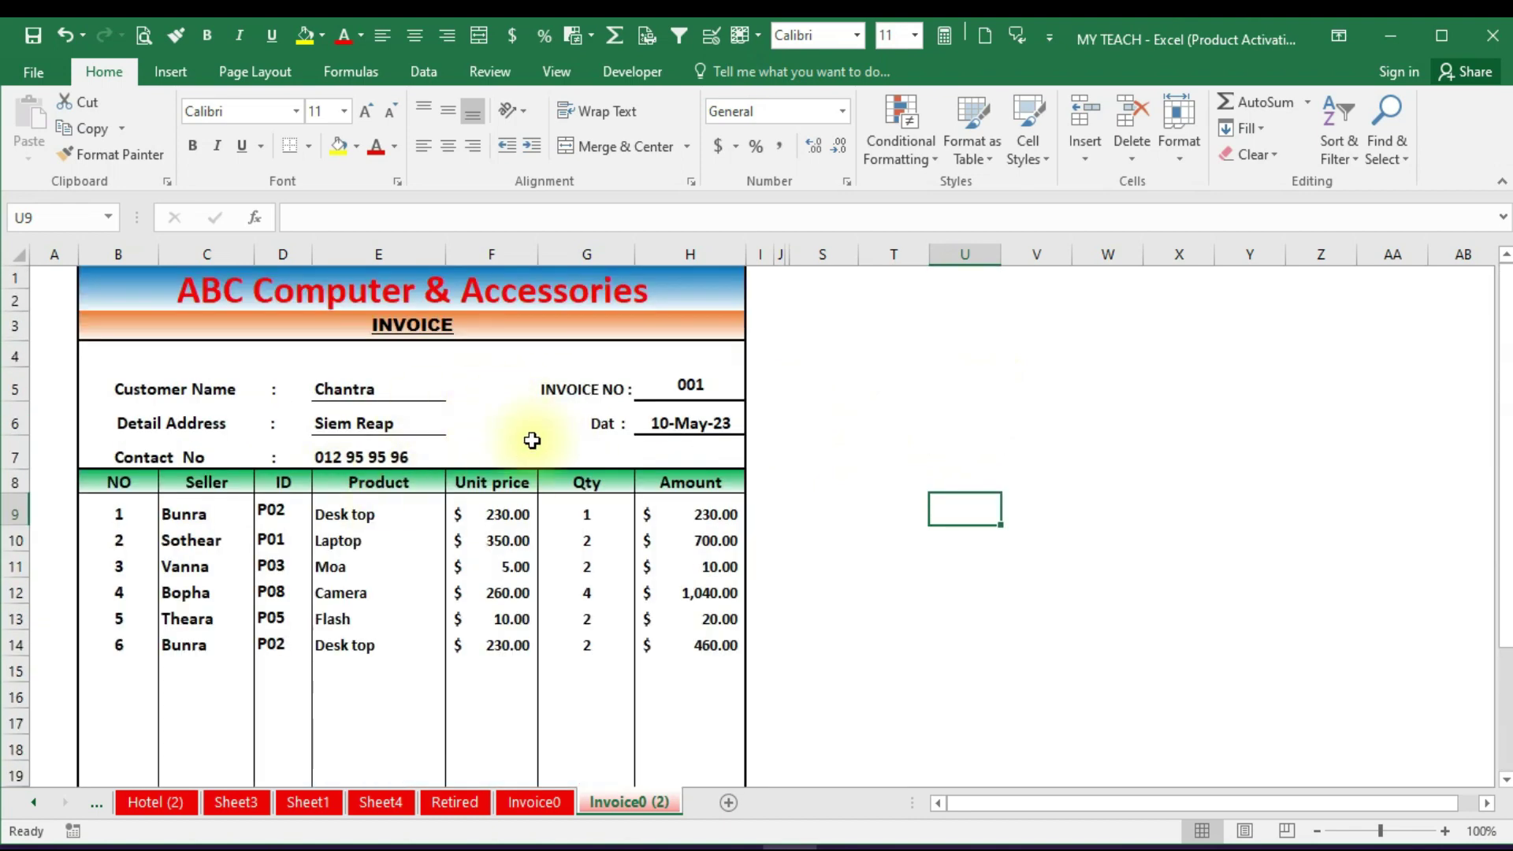
{"action": "scroll", "coordinate": [532, 439], "scroll_direction": "down", "scroll_amount": 1}
{"action": "scroll", "coordinate": [534, 449], "scroll_direction": "down", "scroll_amount": 1}
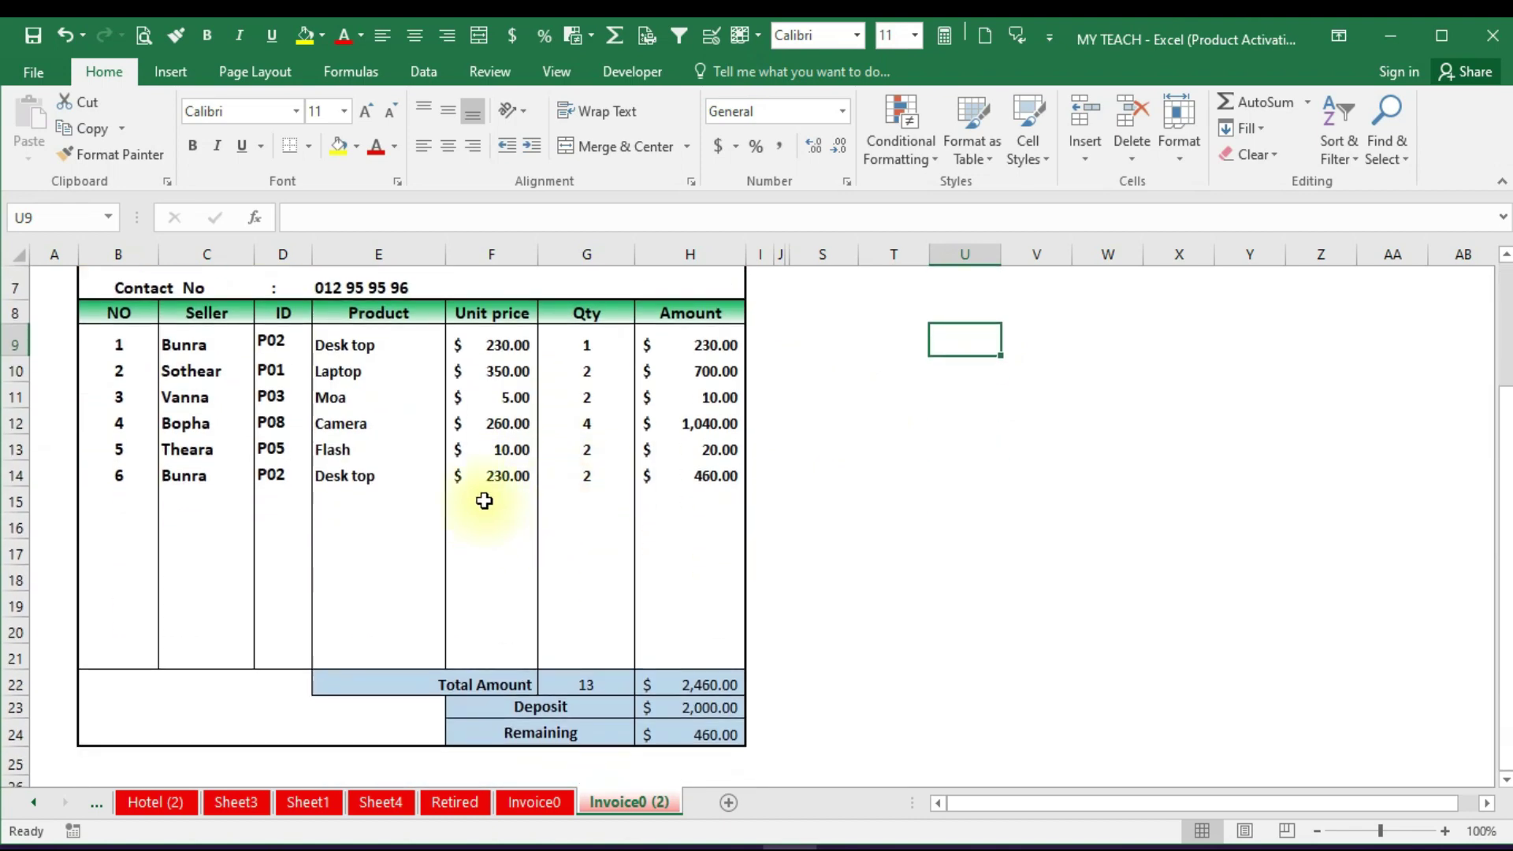
{"action": "scroll", "coordinate": [483, 500], "scroll_direction": "up", "scroll_amount": 2}
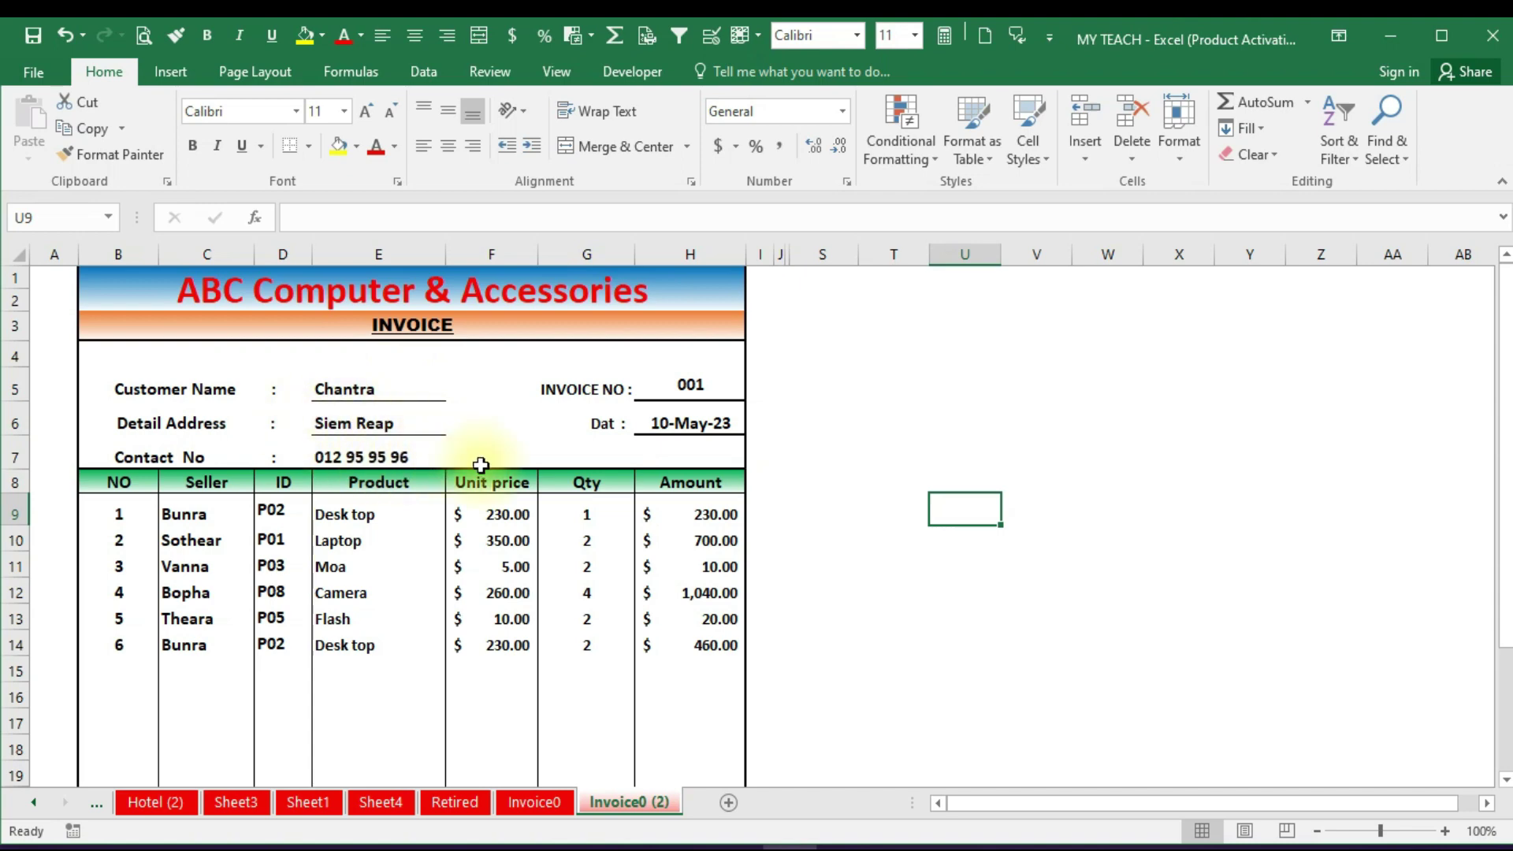
Delete the six seller names in C9:C14
{"action": "scroll", "coordinate": [270, 502], "scroll_direction": "down", "scroll_amount": 1}
{"action": "scroll", "coordinate": [271, 502], "scroll_direction": "down", "scroll_amount": 1}
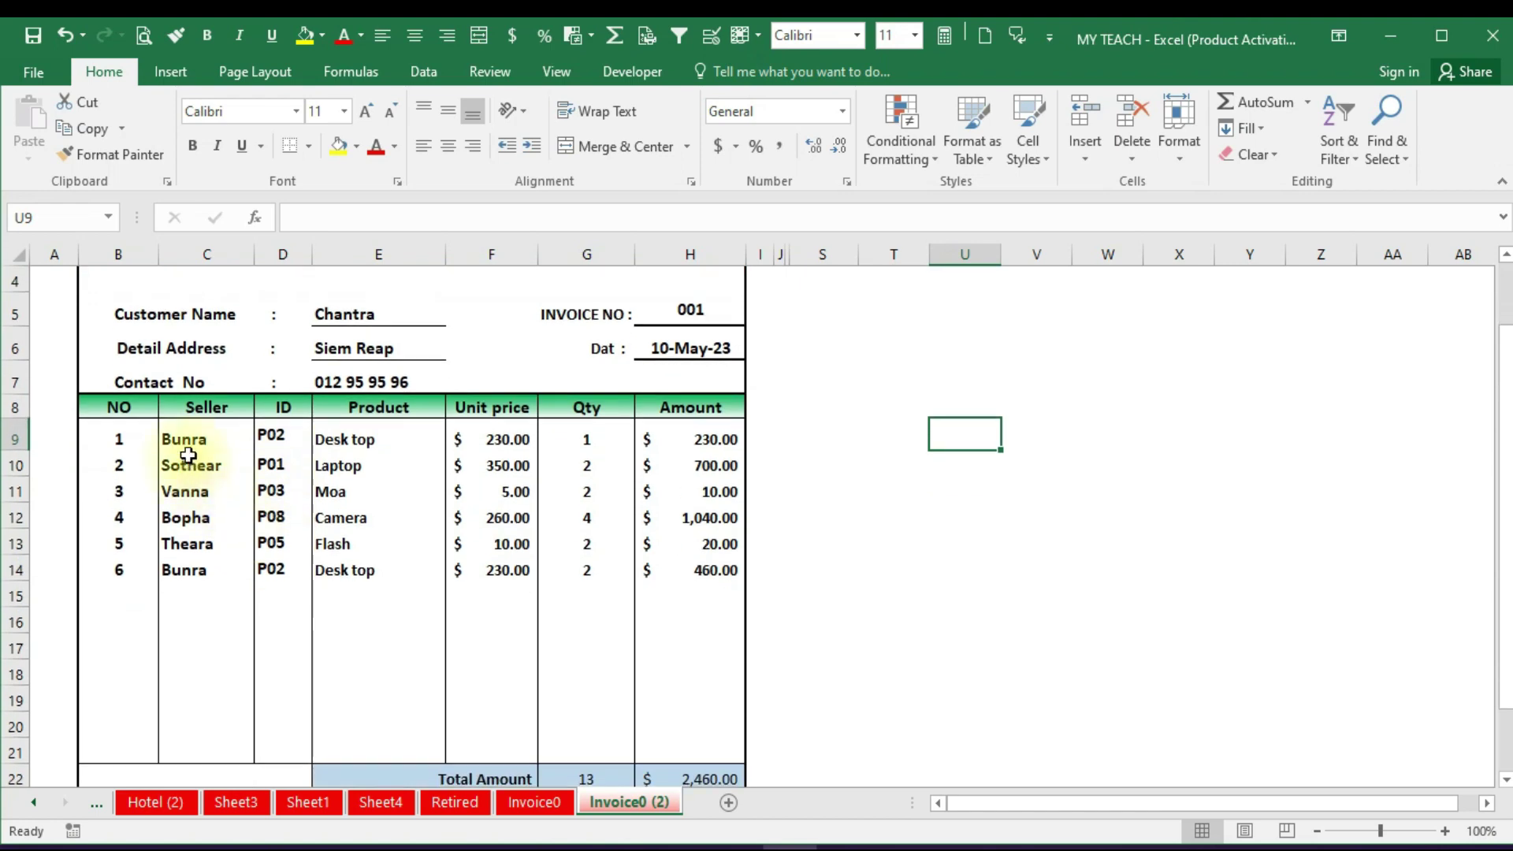
{"action": "left_click_drag", "start_coordinate": [189, 441], "coordinate": [189, 570]}
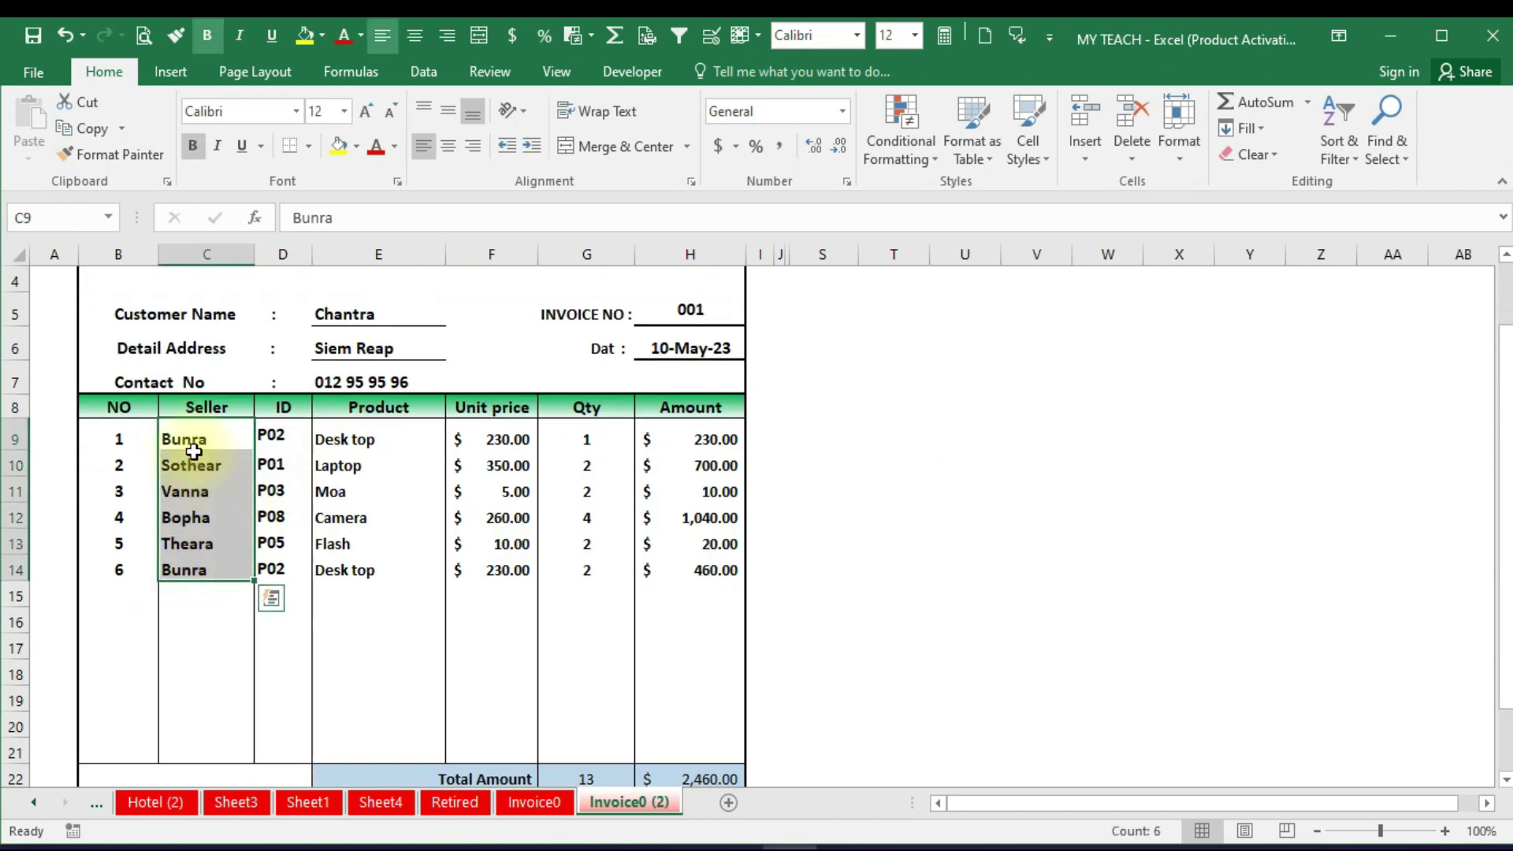
{"action": "left_click", "coordinate": [193, 439]}
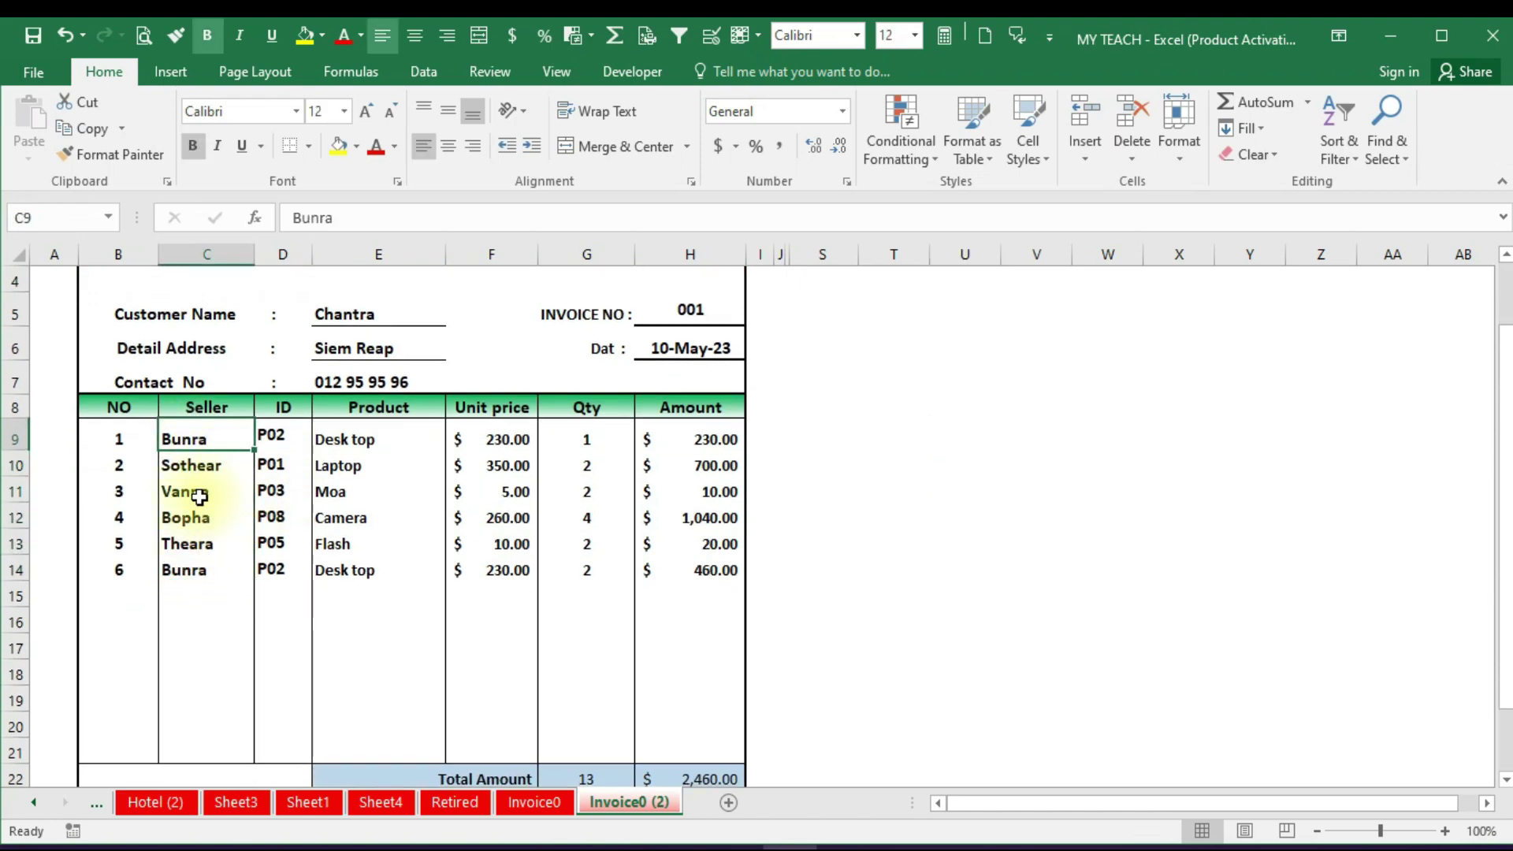
{"action": "left_click_drag", "start_coordinate": [194, 439], "coordinate": [191, 564]}
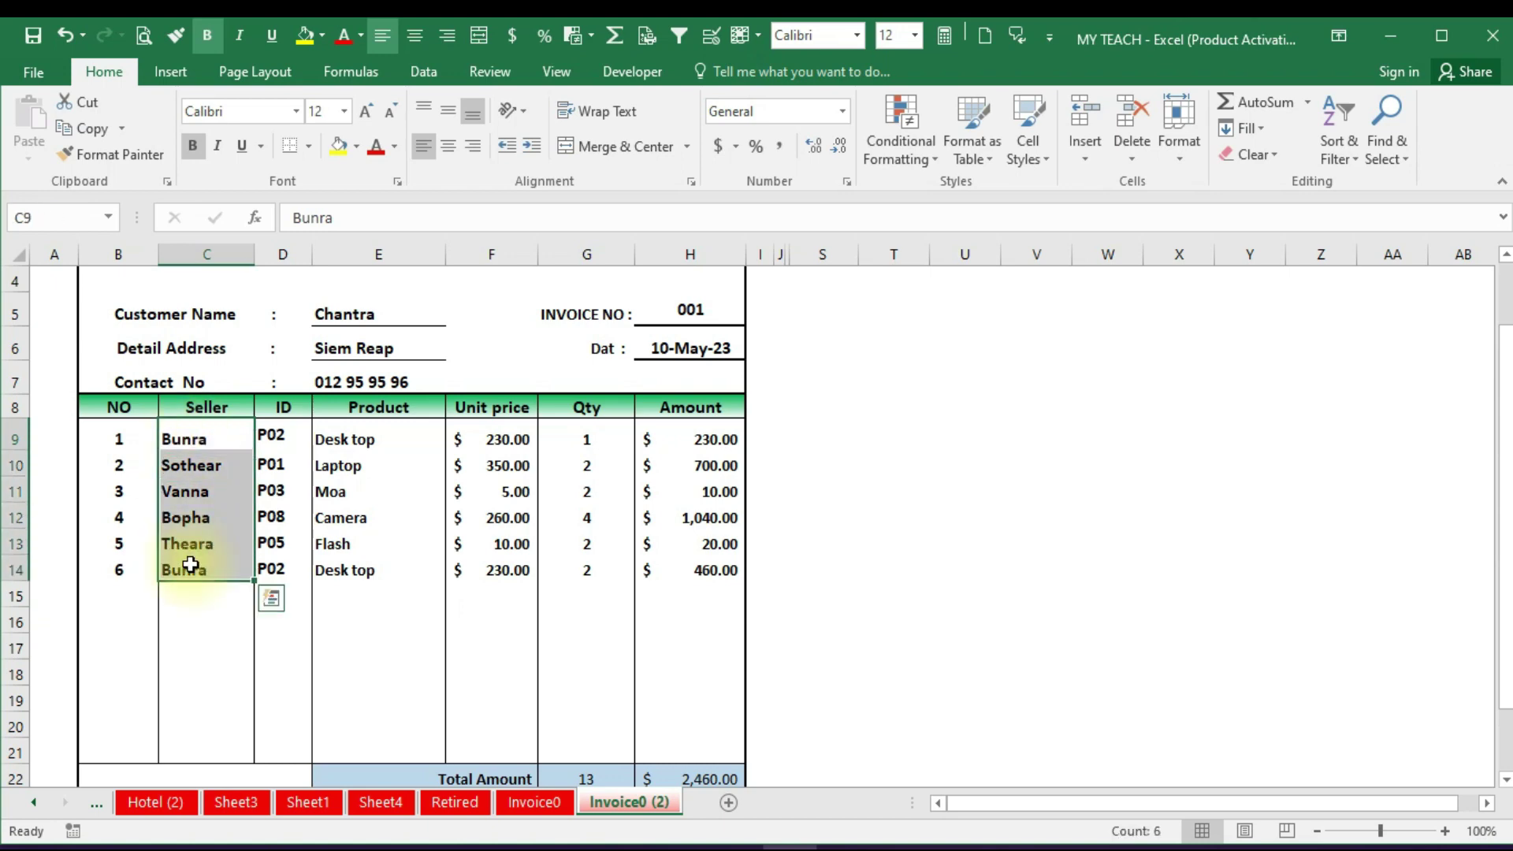
{"action": "key", "text": "Delete"}
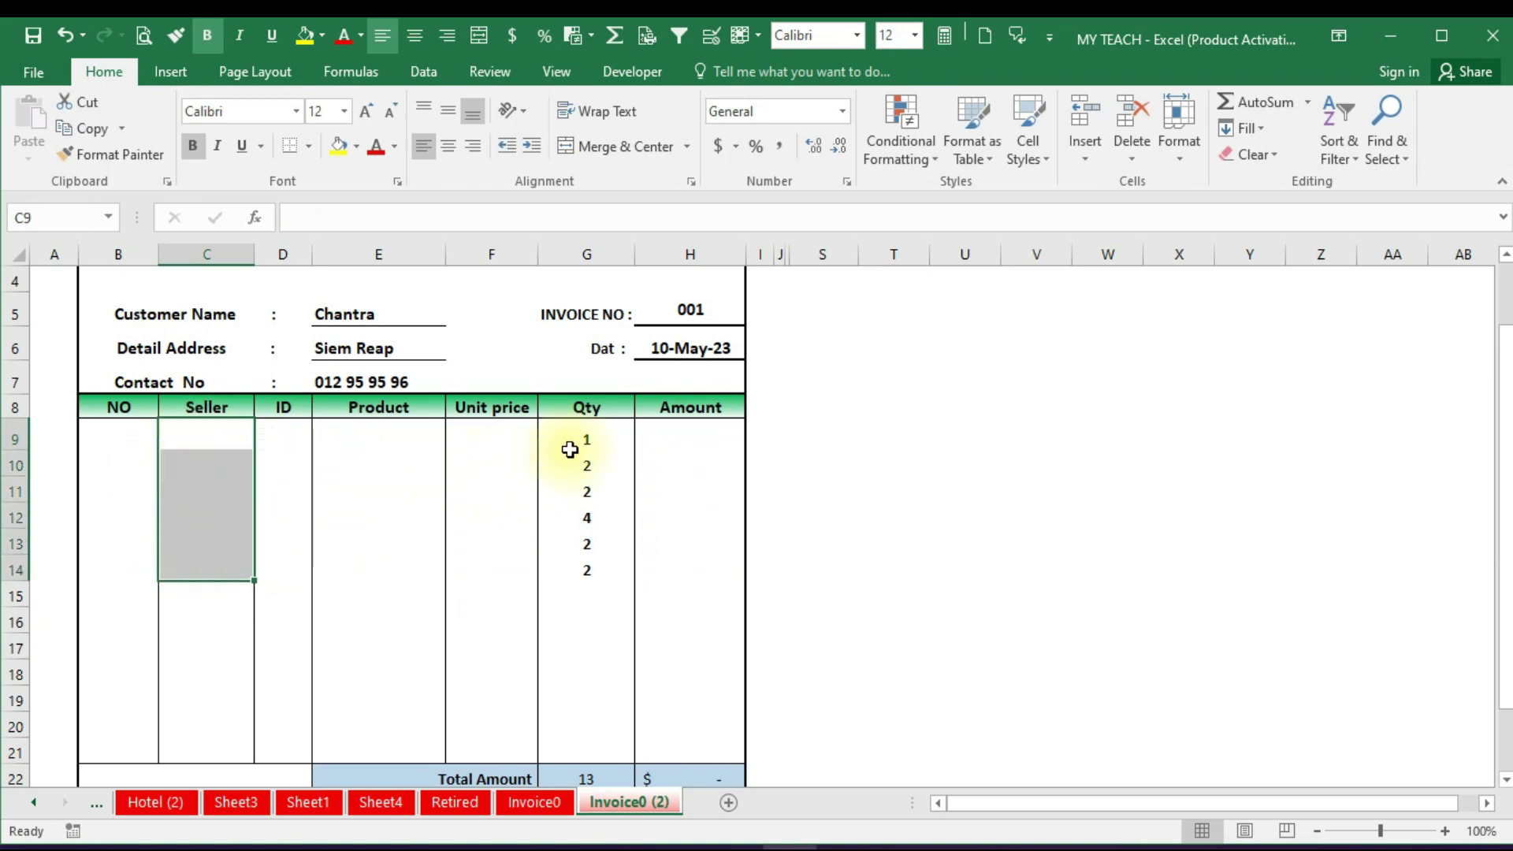
Delete the quantities in G9:G14 so the line amounts and total go blank
{"action": "left_click_drag", "start_coordinate": [569, 439], "coordinate": [579, 567]}
{"action": "key", "text": "Delete"}
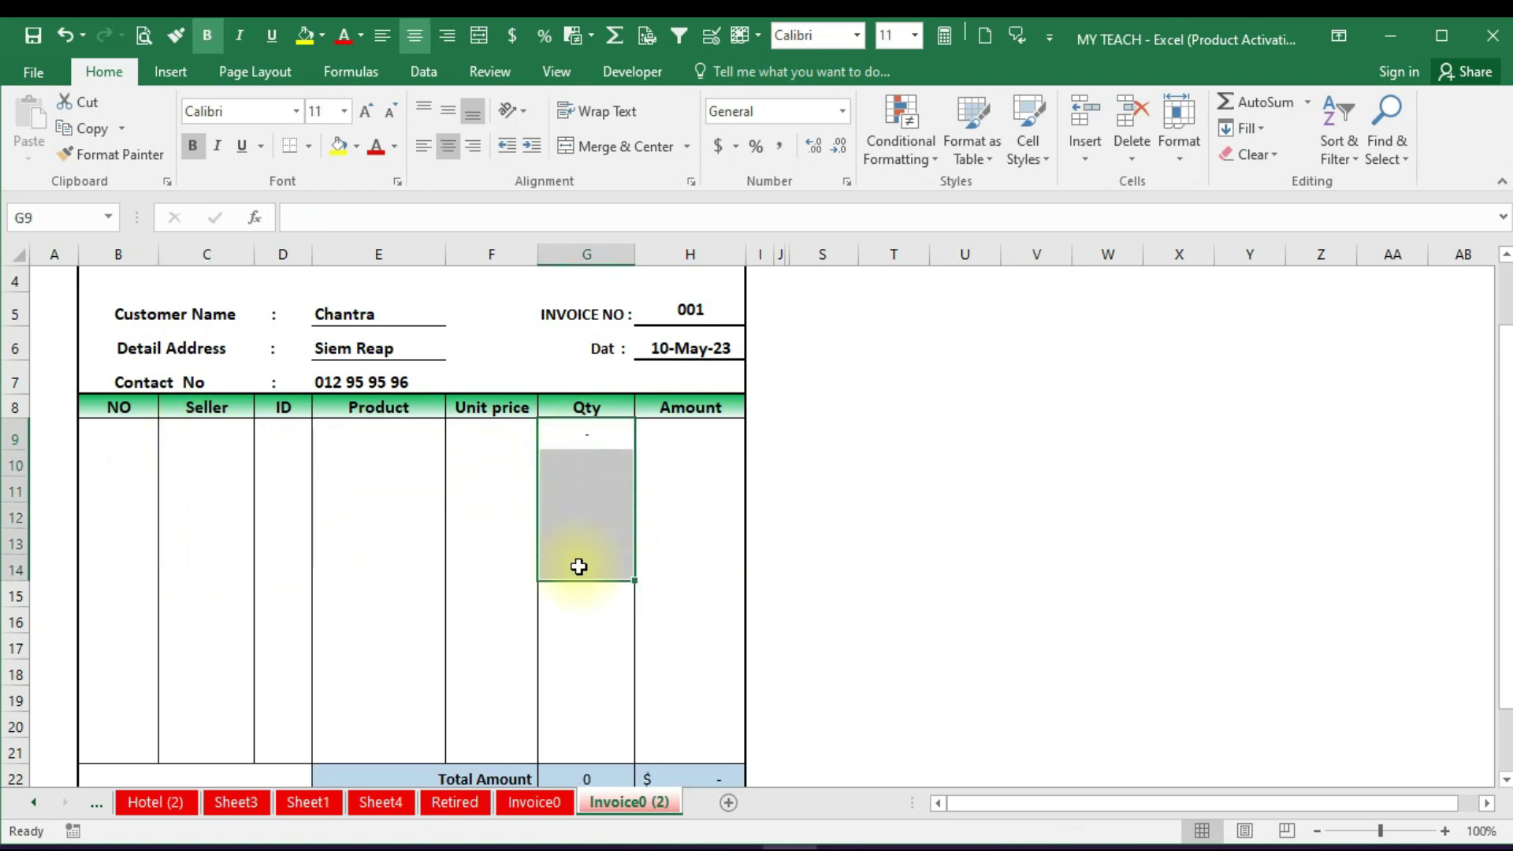
{"action": "left_click", "coordinate": [899, 544]}
{"action": "scroll", "coordinate": [651, 511], "scroll_direction": "up", "scroll_amount": 1}
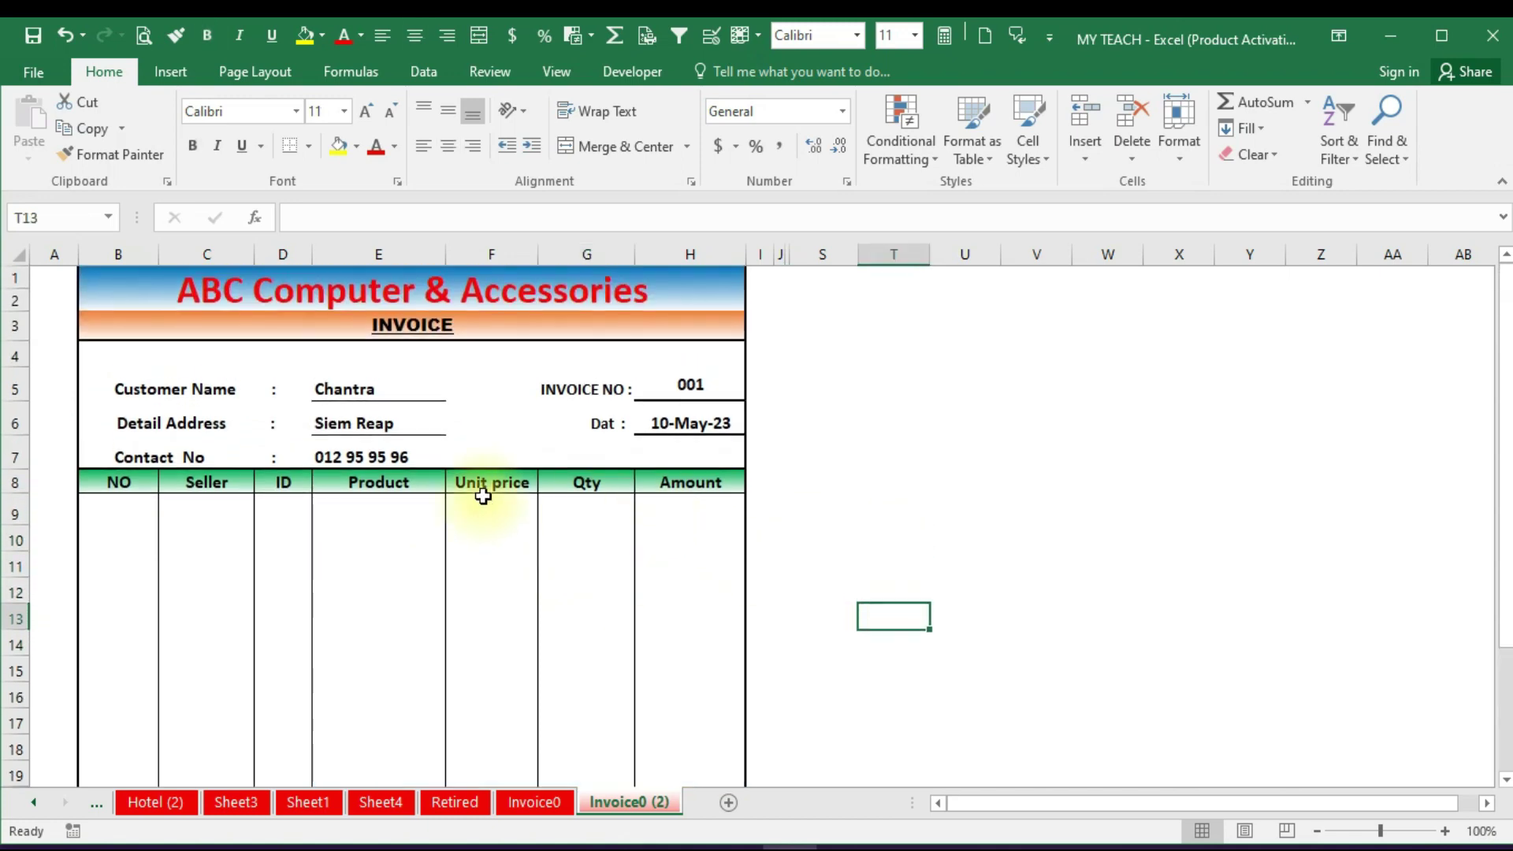
Choose Makara as the customer in E5 and check the address and contact lookups refill
{"action": "left_click", "coordinate": [424, 393]}
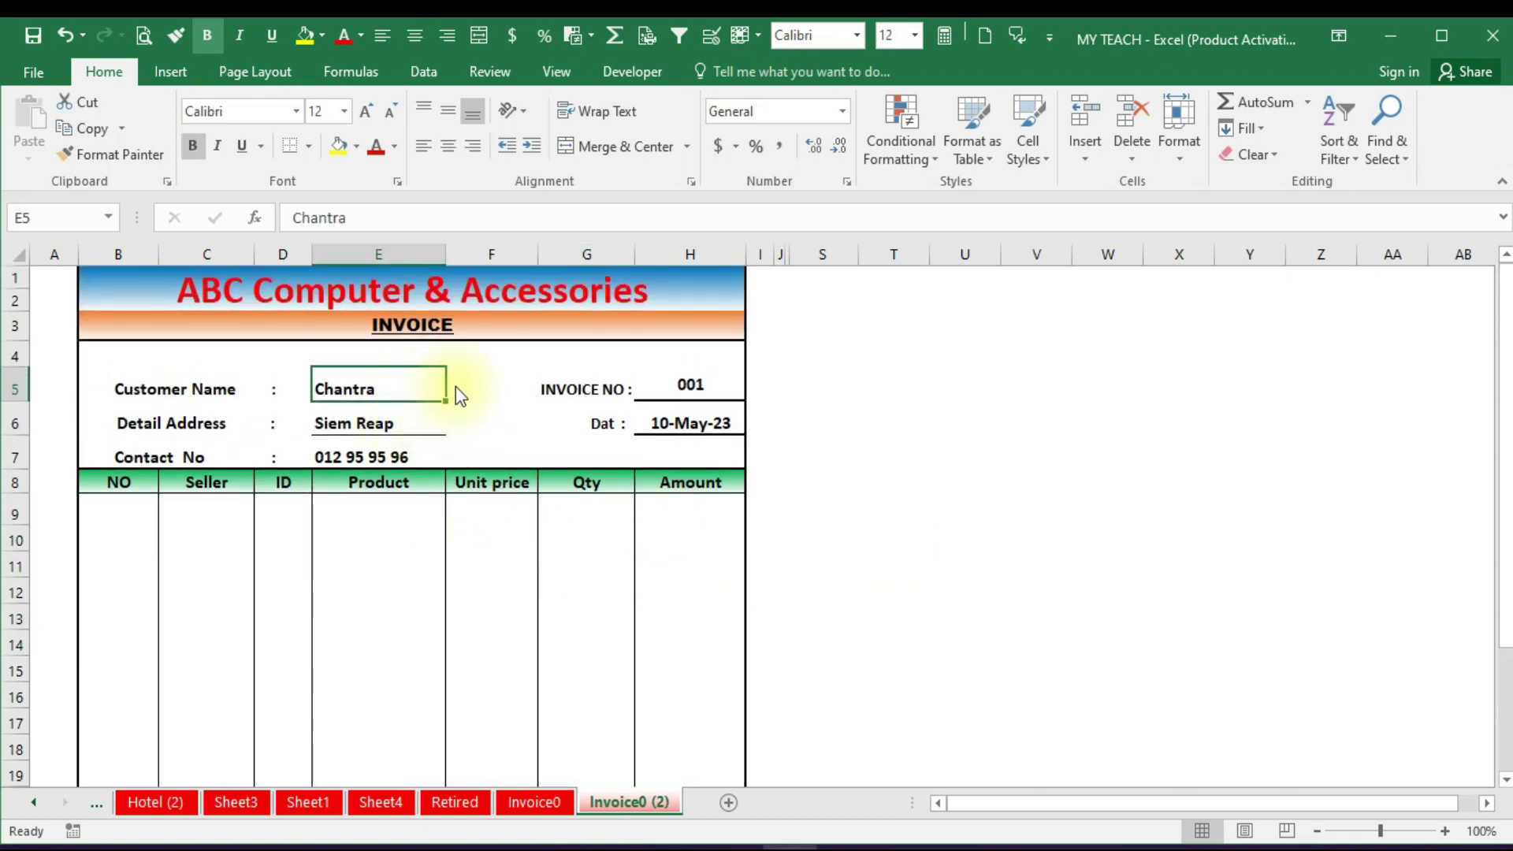
{"action": "left_click", "coordinate": [456, 389]}
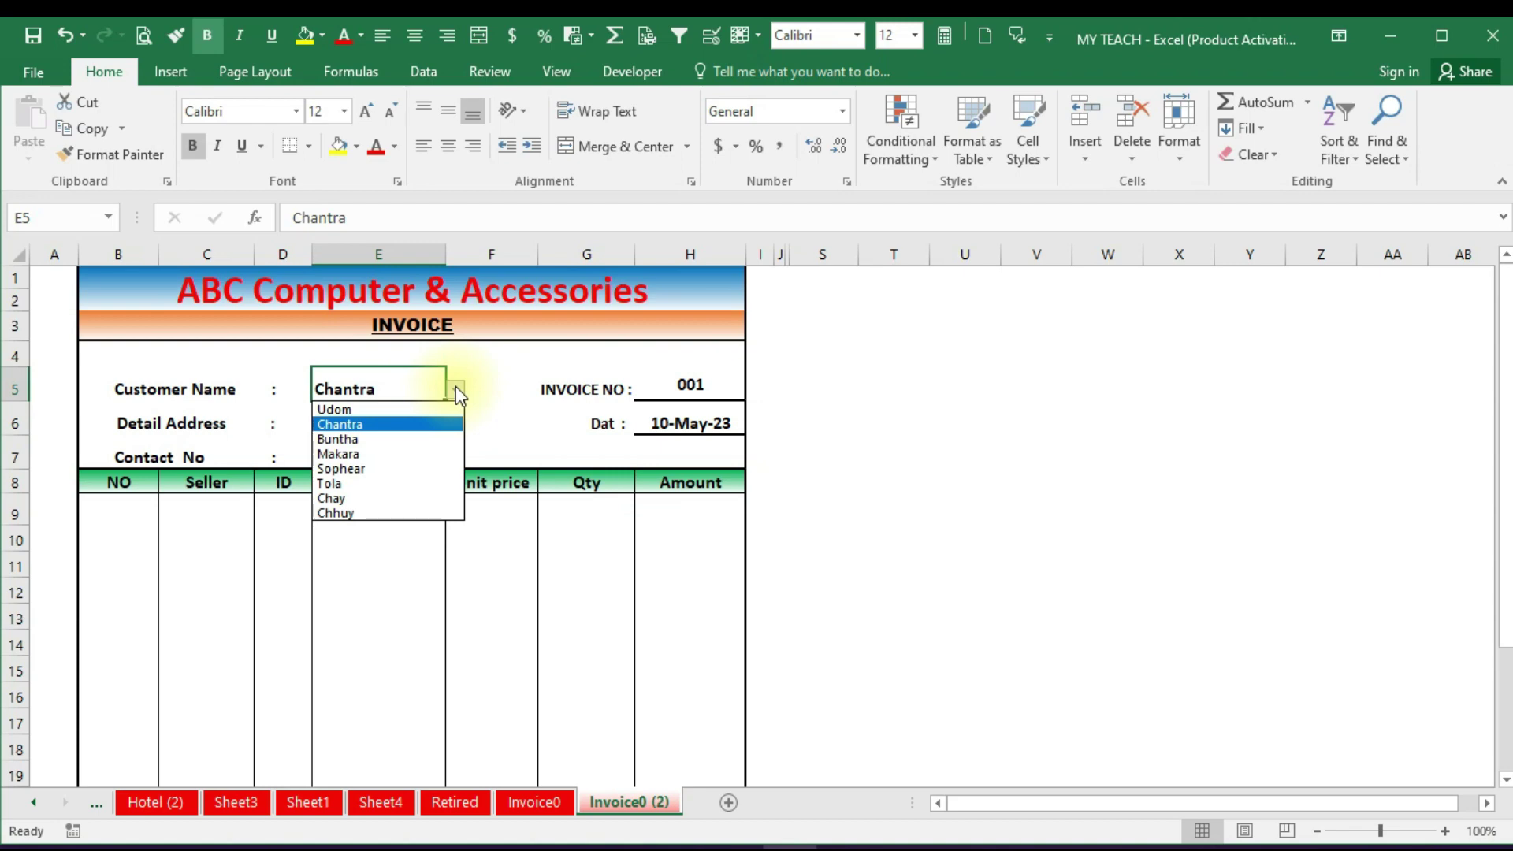
{"action": "left_click", "coordinate": [355, 454]}
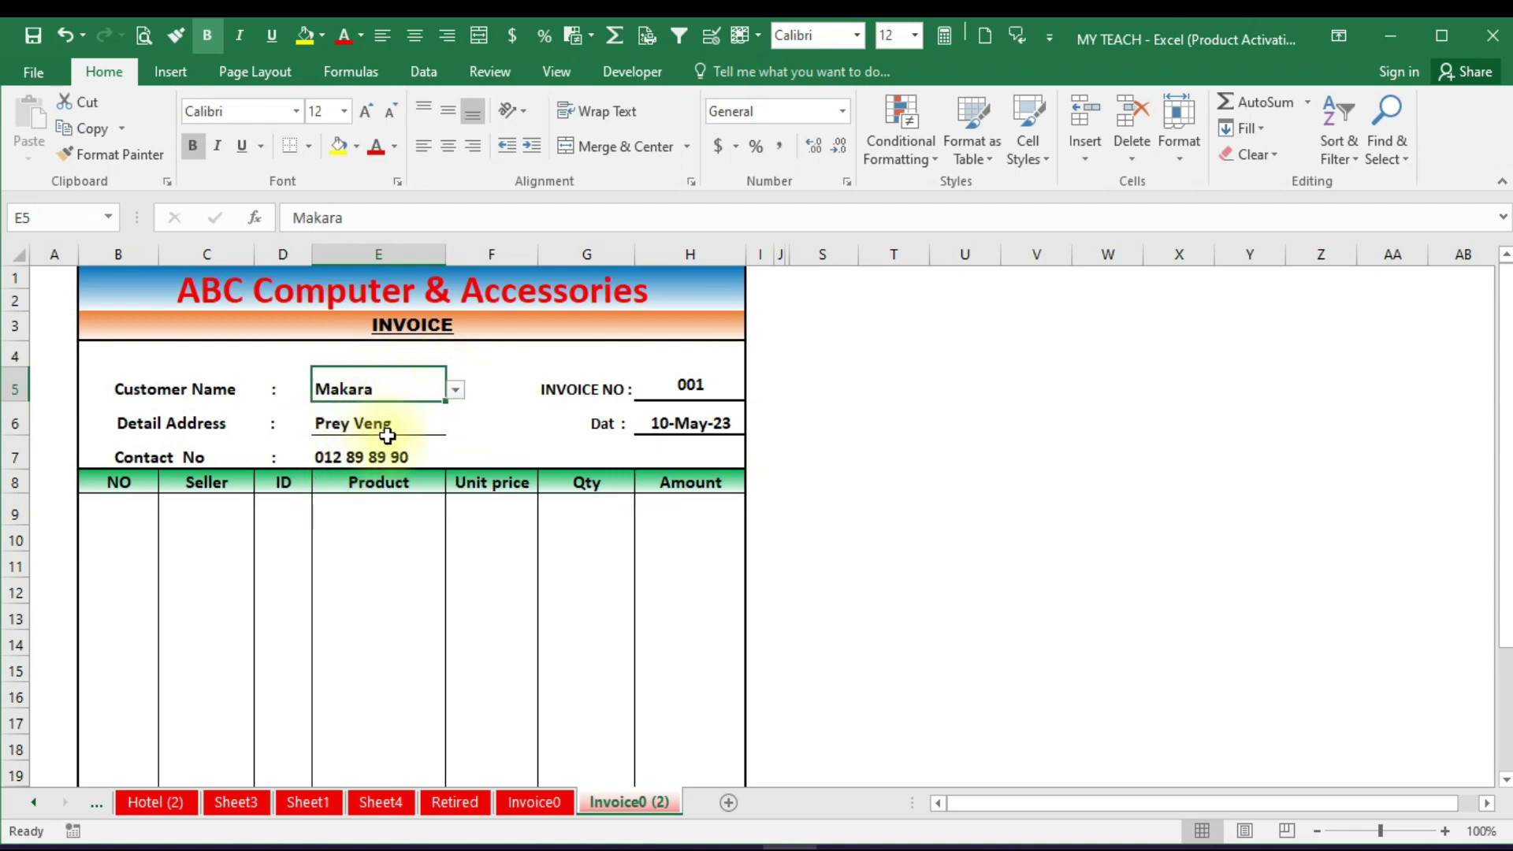
{"action": "left_click", "coordinate": [387, 440]}
{"action": "left_click", "coordinate": [387, 430]}
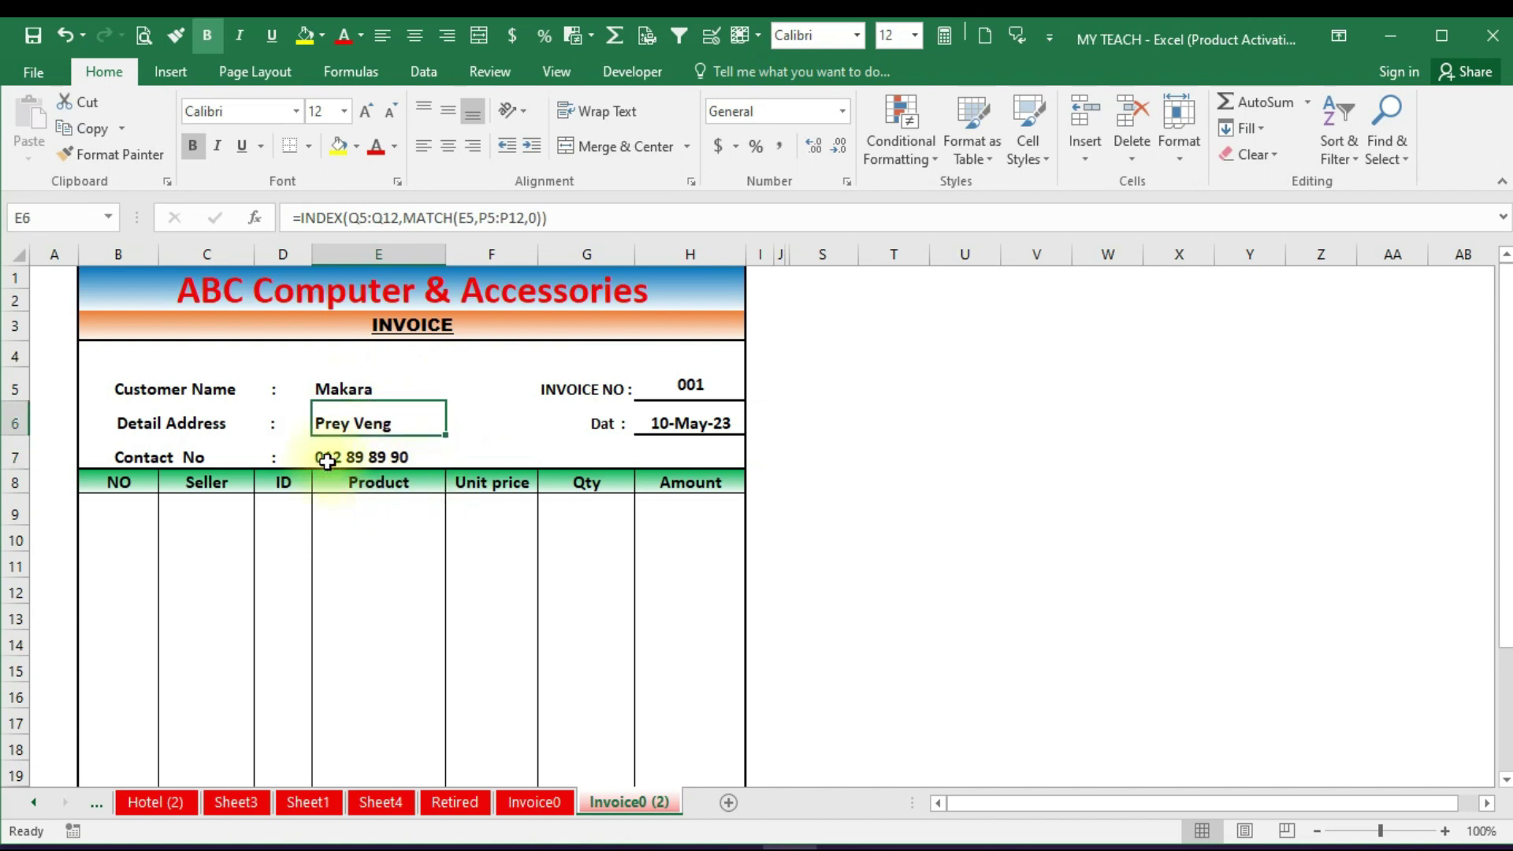
{"action": "left_click", "coordinate": [331, 455]}
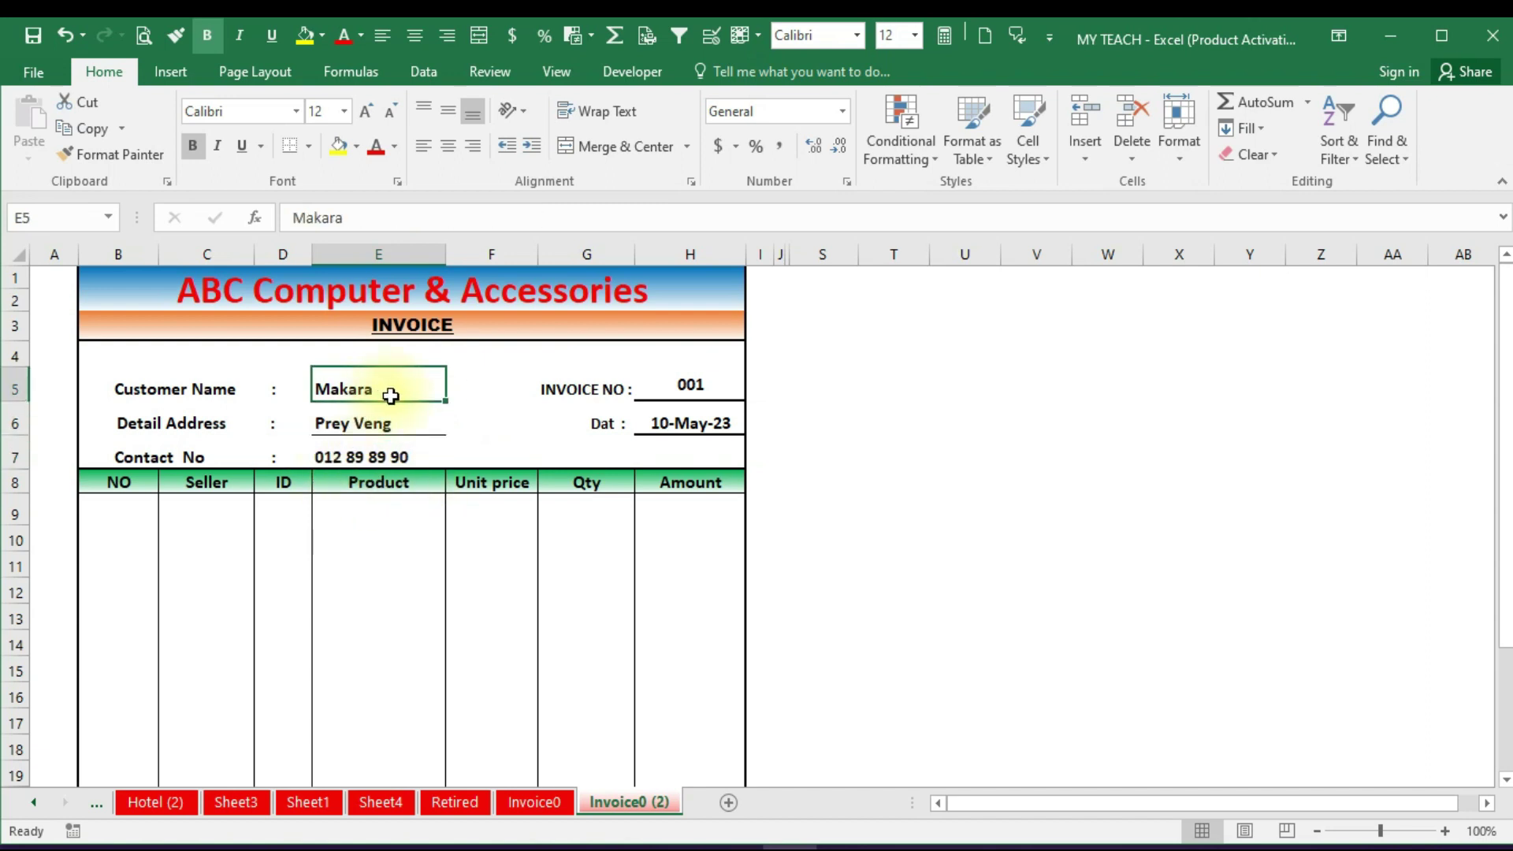
{"action": "left_click", "coordinate": [401, 424]}
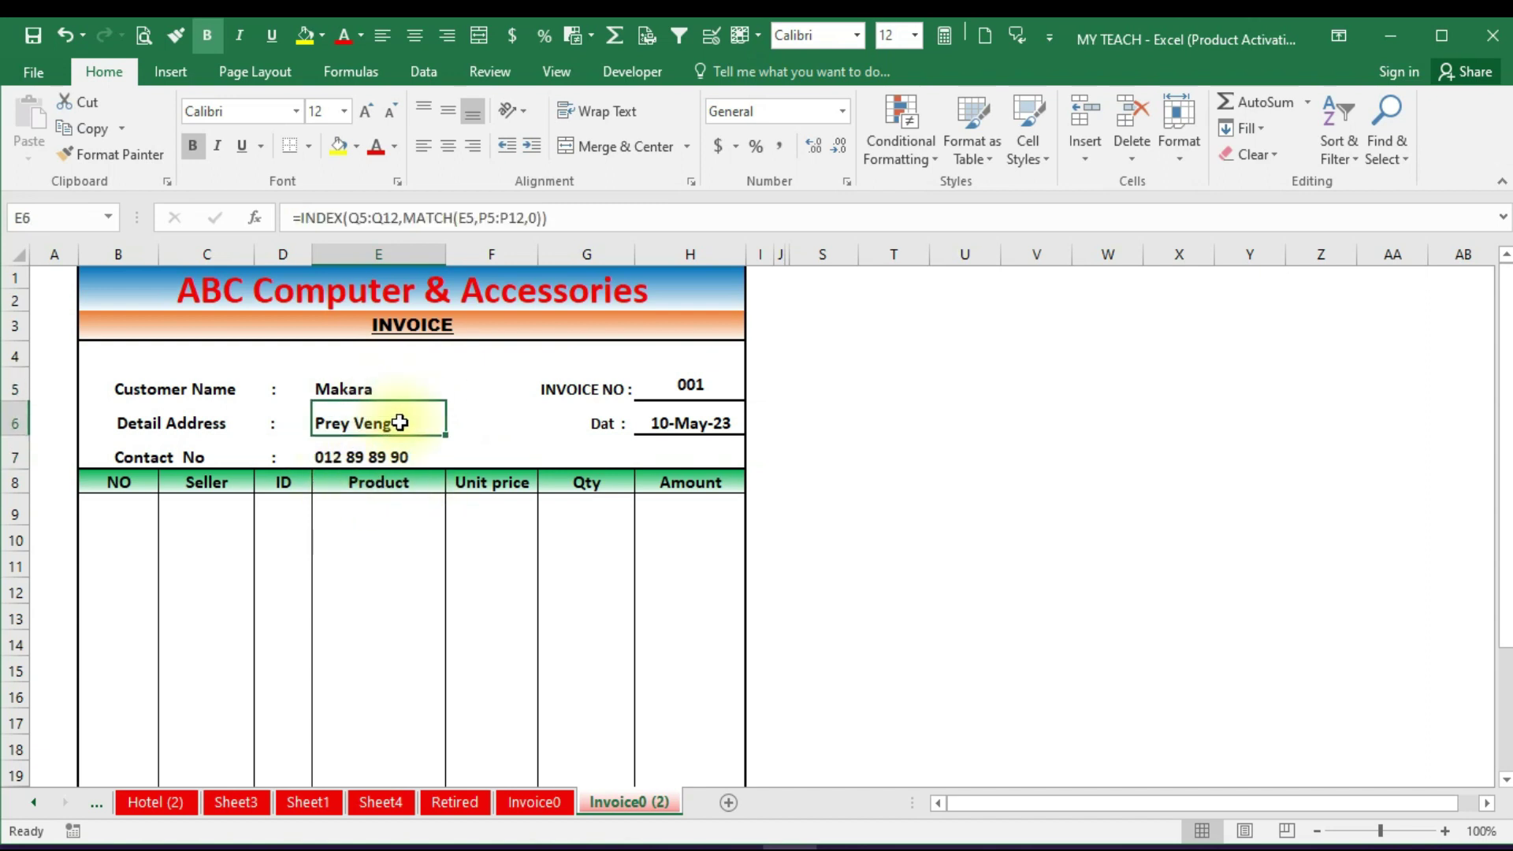
{"action": "left_click", "coordinate": [395, 453]}
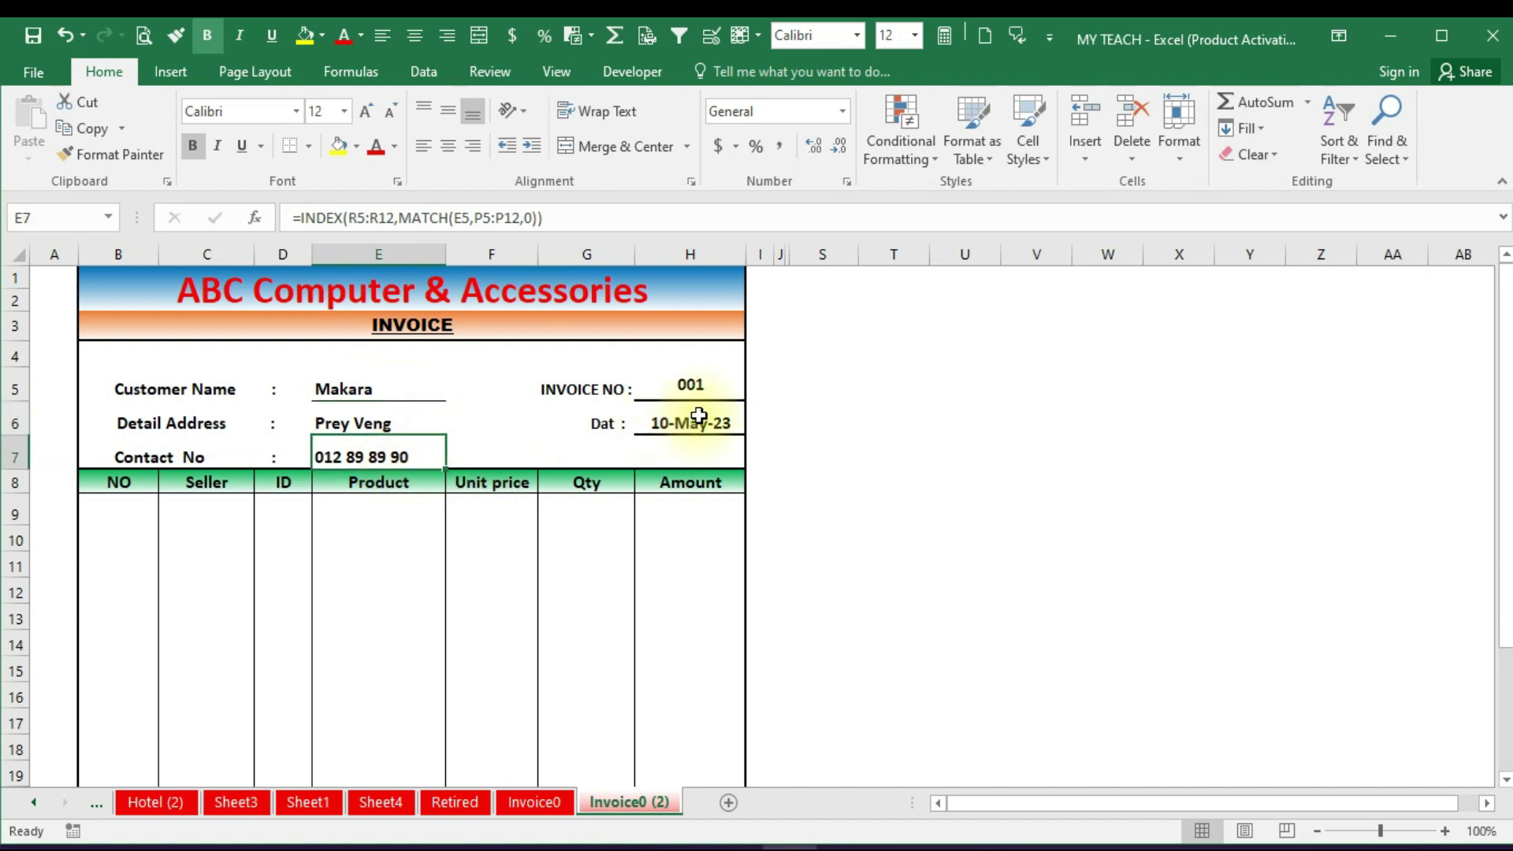
Change the invoice number in H5 from 001 to 002
{"action": "left_click", "coordinate": [687, 383]}
{"action": "double_click", "coordinate": [712, 386]}
{"action": "key", "text": "BackSpace"}
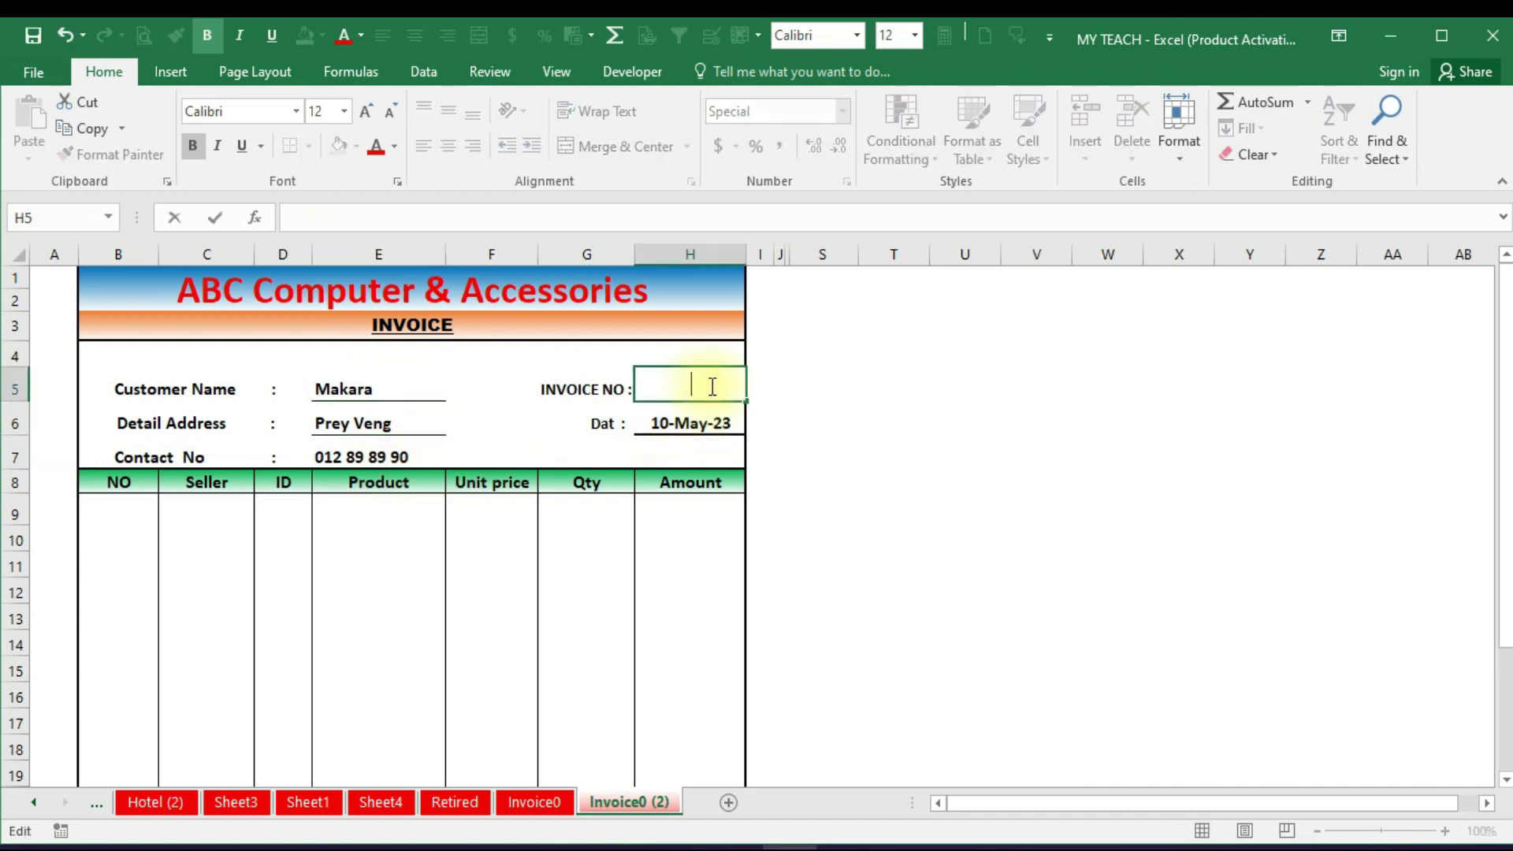
{"action": "type", "text": "2"}
{"action": "key", "text": "Return"}
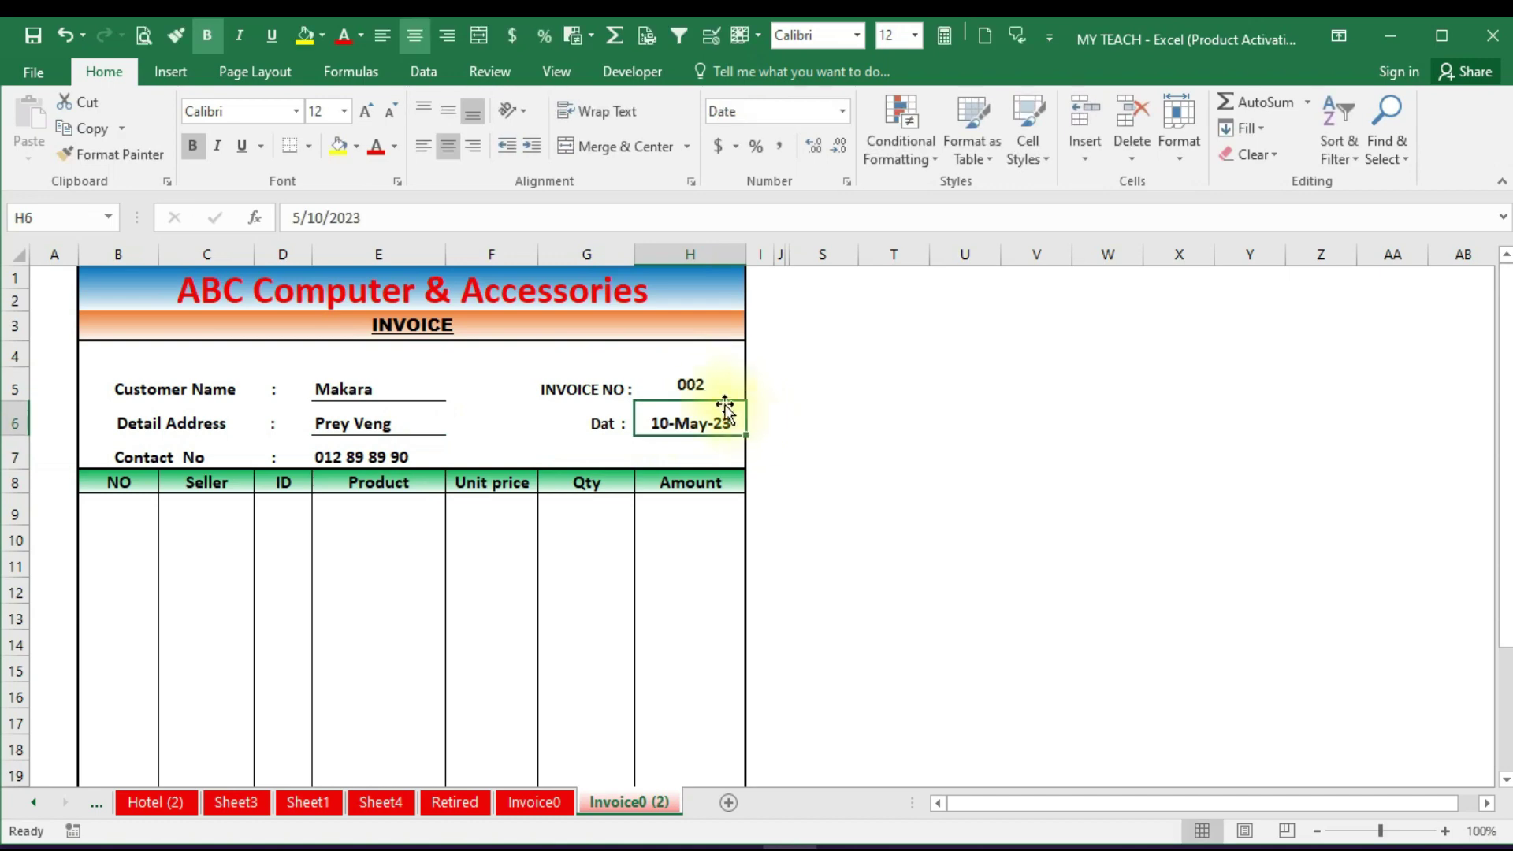
{"action": "left_click", "coordinate": [707, 393]}
{"action": "left_click", "coordinate": [704, 427]}
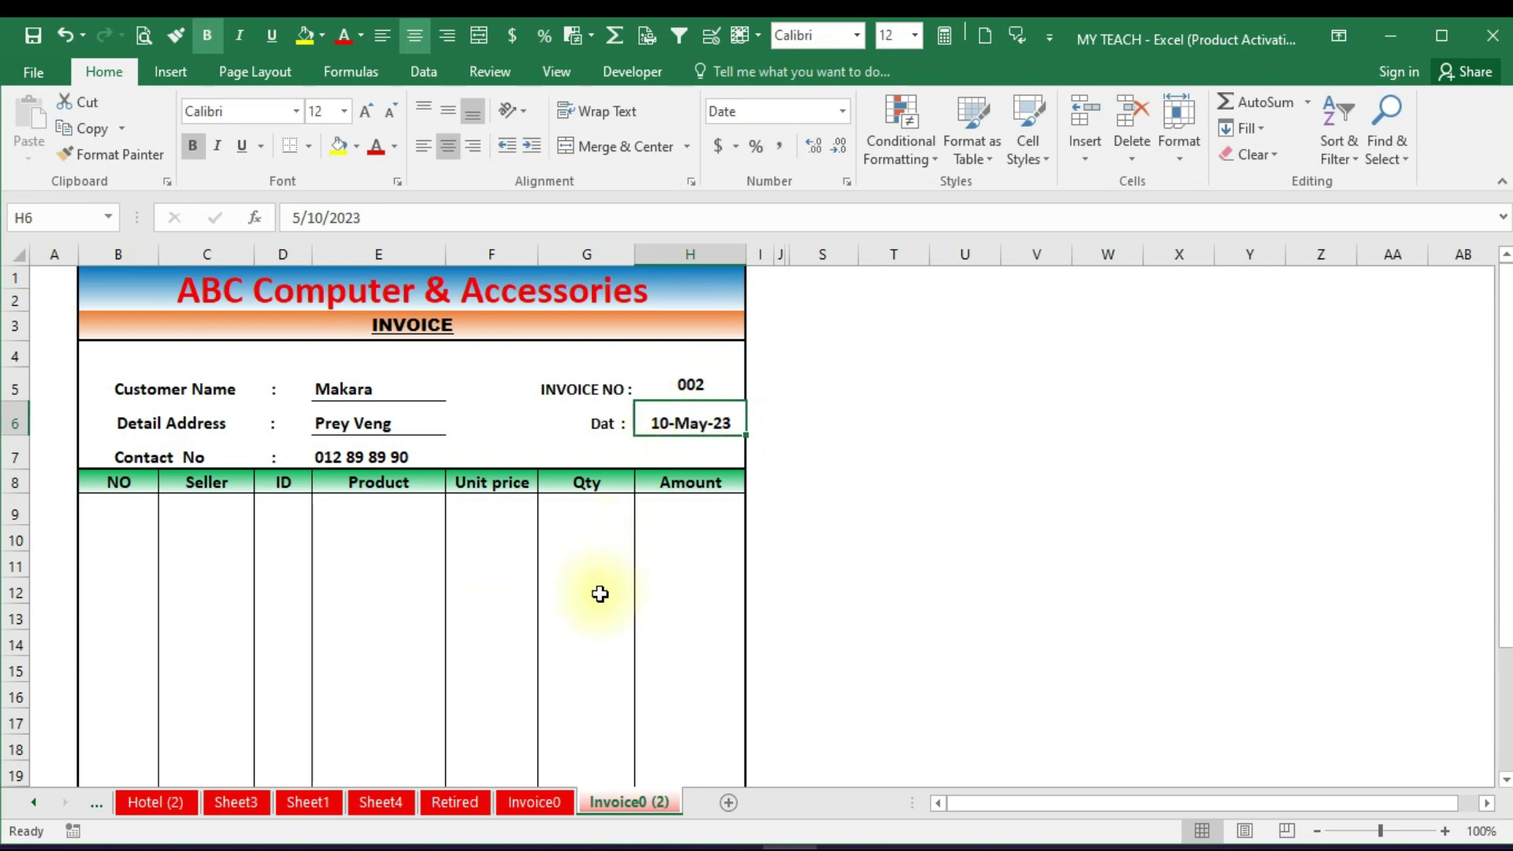
{"action": "left_click_drag", "start_coordinate": [579, 389], "coordinate": [713, 384]}
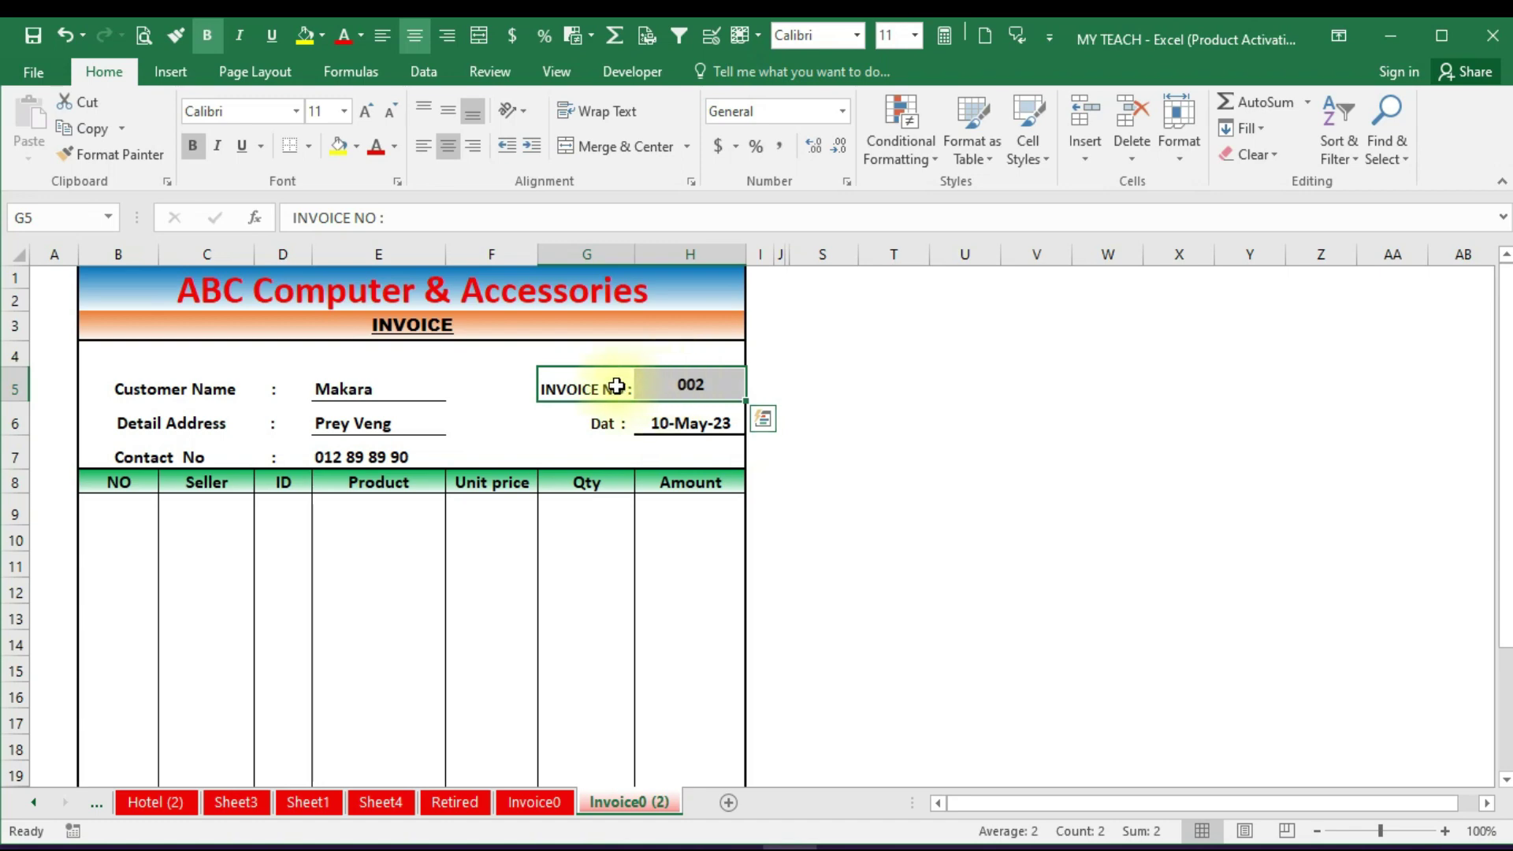
{"action": "left_click", "coordinate": [616, 386]}
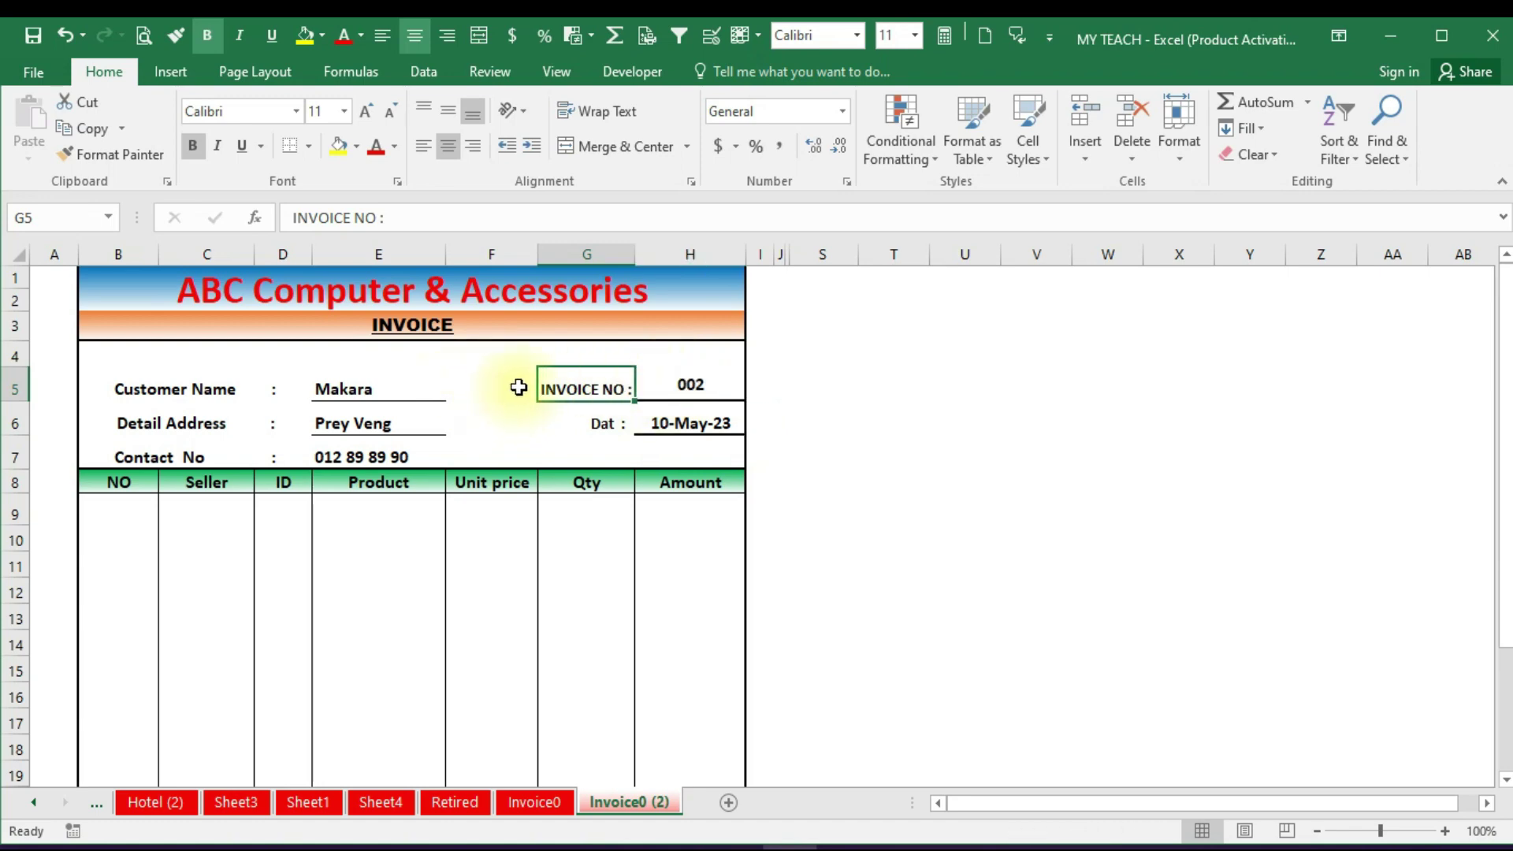
{"action": "scroll", "coordinate": [520, 429], "scroll_direction": "down", "scroll_amount": 1}
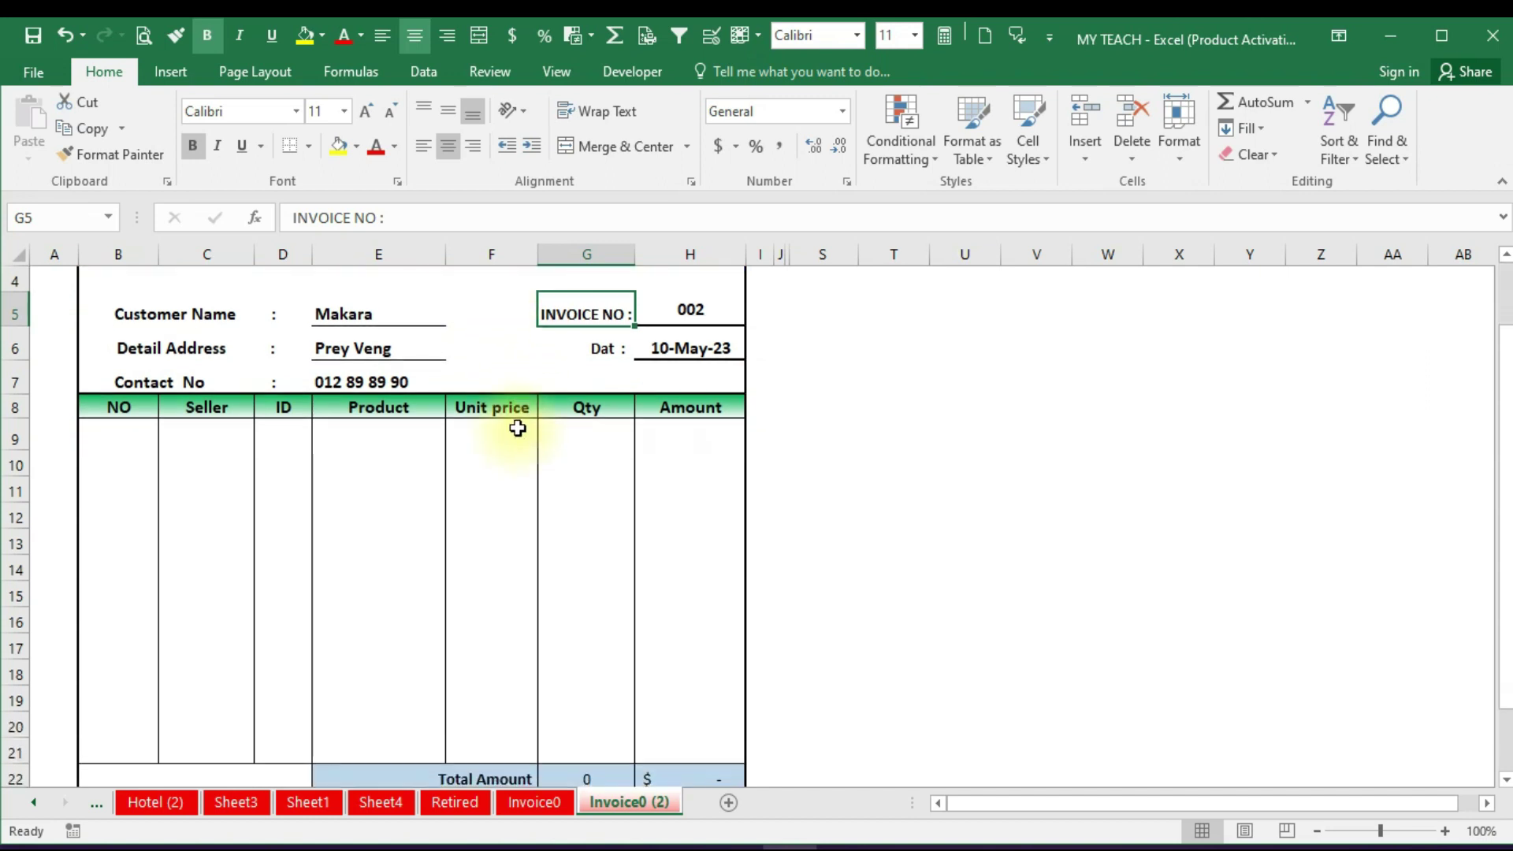
{"action": "scroll", "coordinate": [441, 378], "scroll_direction": "up", "scroll_amount": 1}
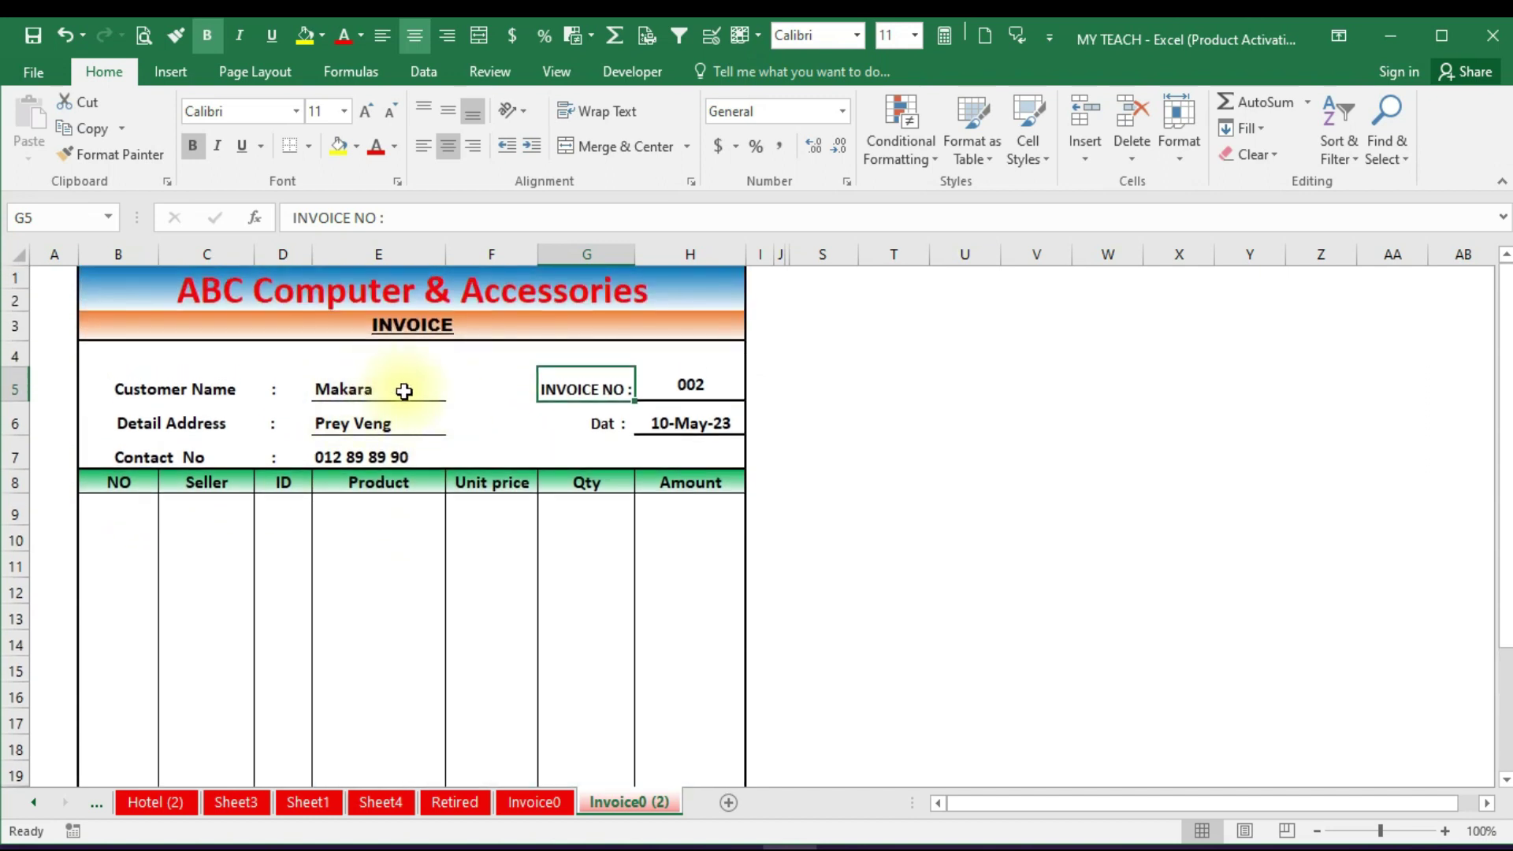
Set the first line's seller to Sothear (Laptop, $350.00) with quantity 2
{"action": "left_click", "coordinate": [210, 508]}
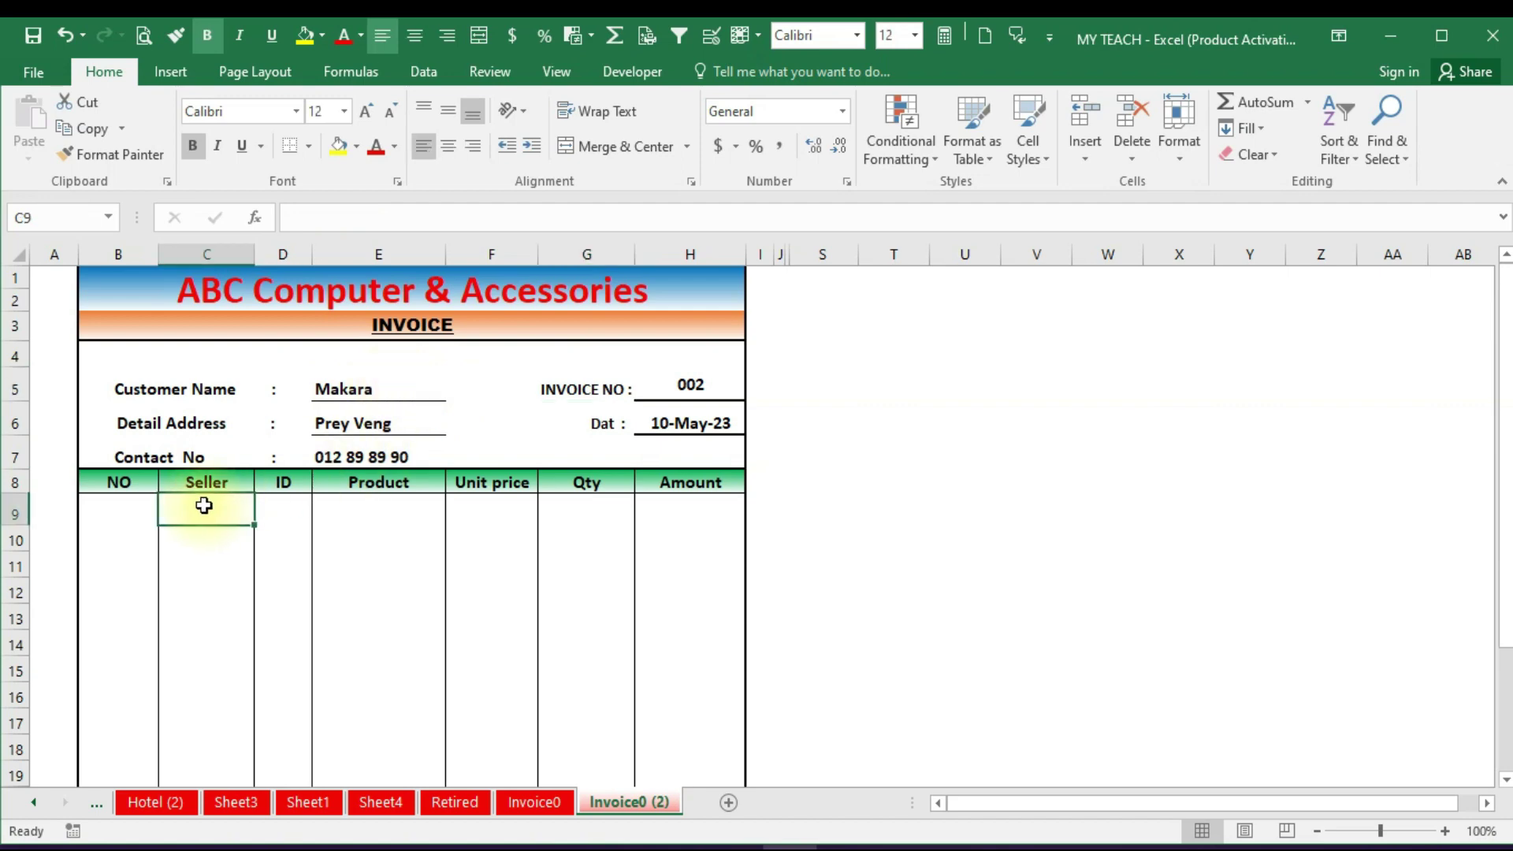
{"action": "left_click", "coordinate": [261, 515]}
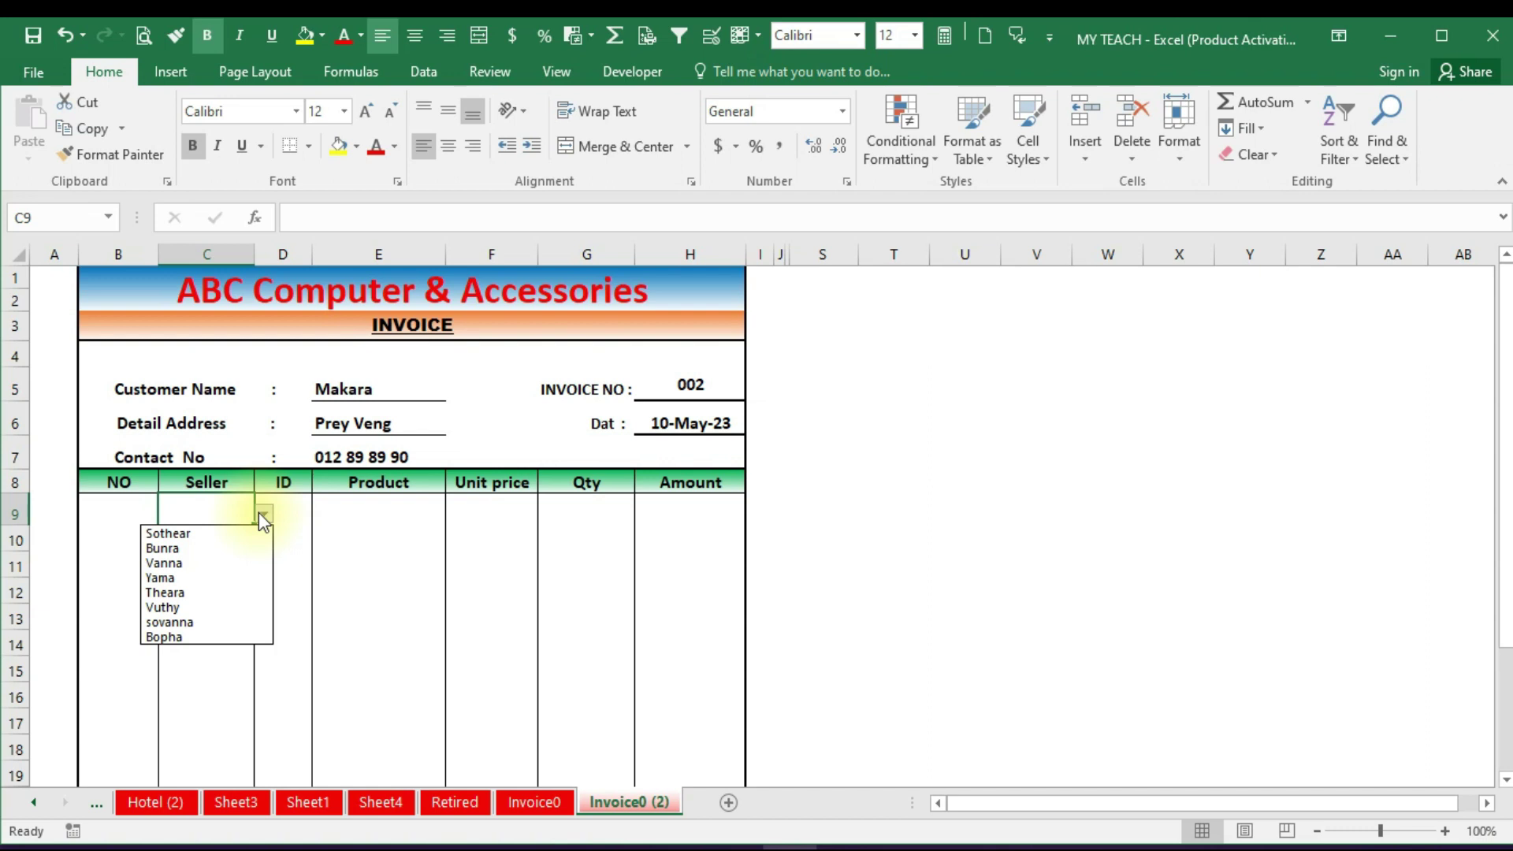
{"action": "left_click", "coordinate": [178, 535]}
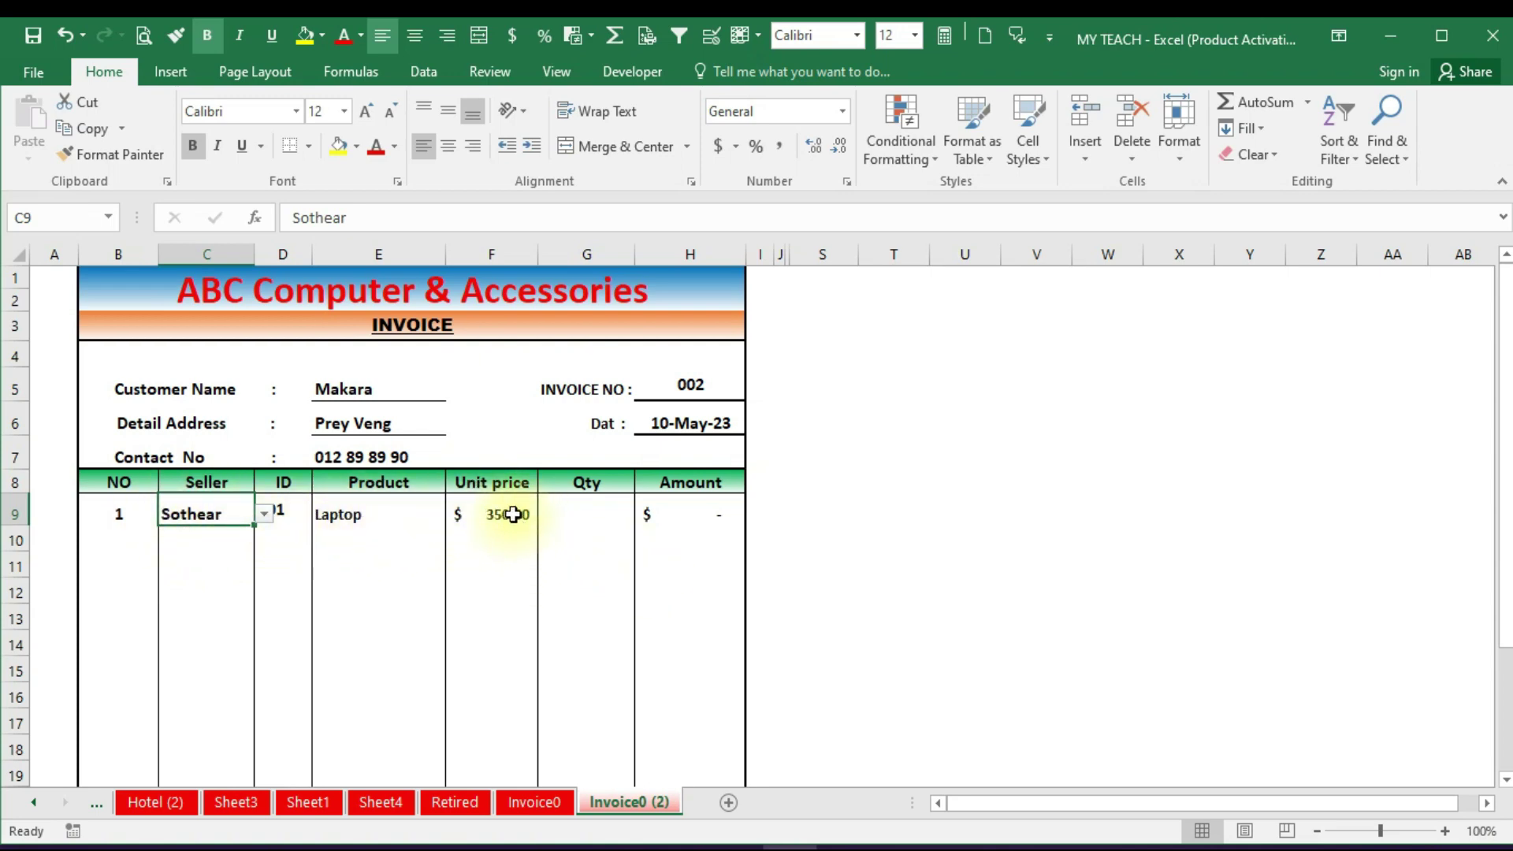
{"action": "left_click", "coordinate": [571, 514]}
{"action": "type", "text": "2"}
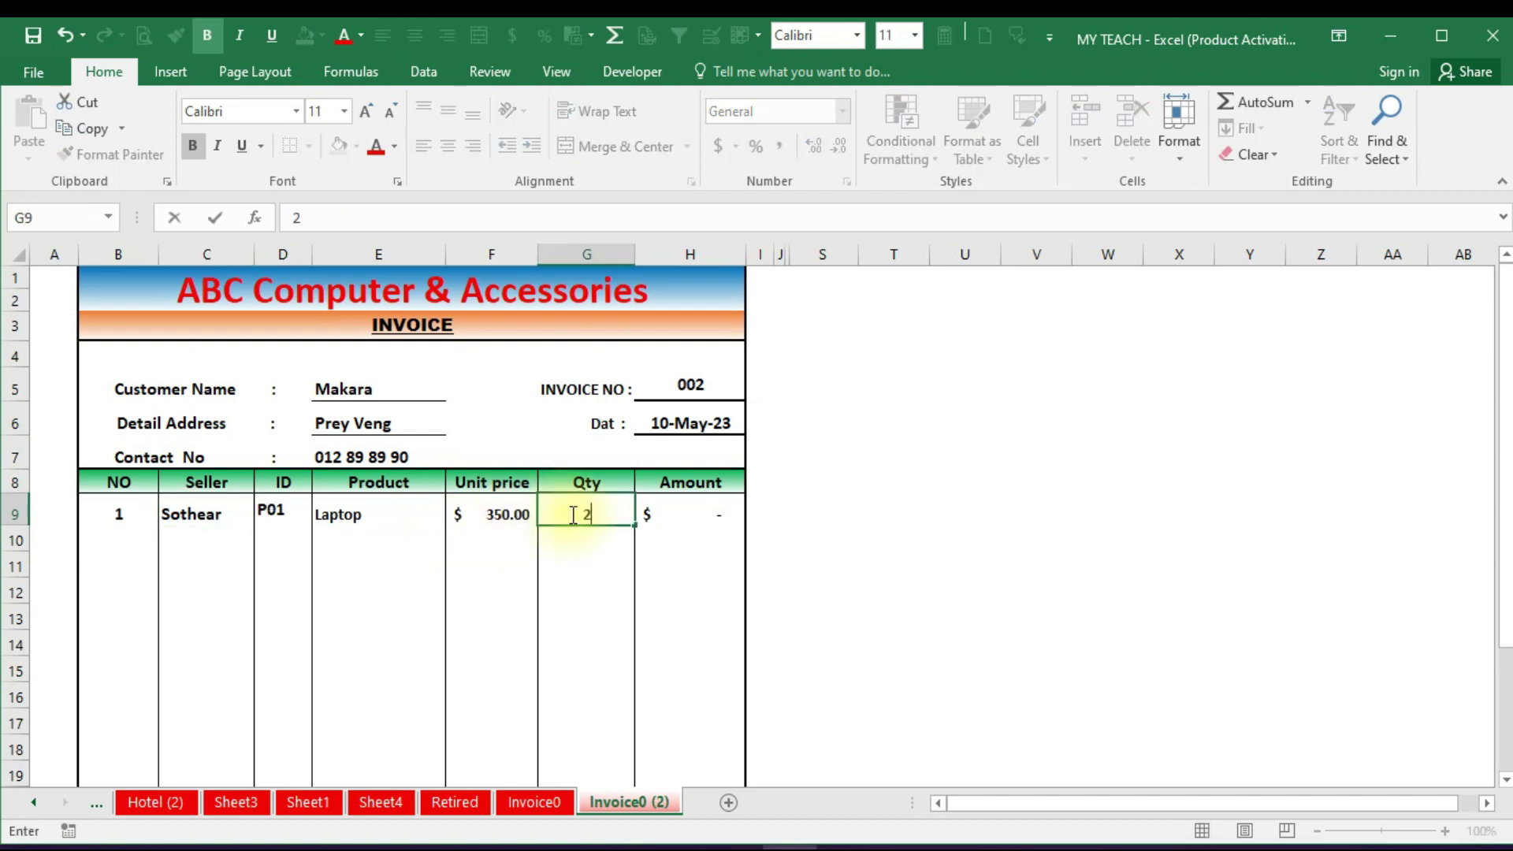
{"action": "key", "text": "Return"}
{"action": "left_click", "coordinate": [719, 516]}
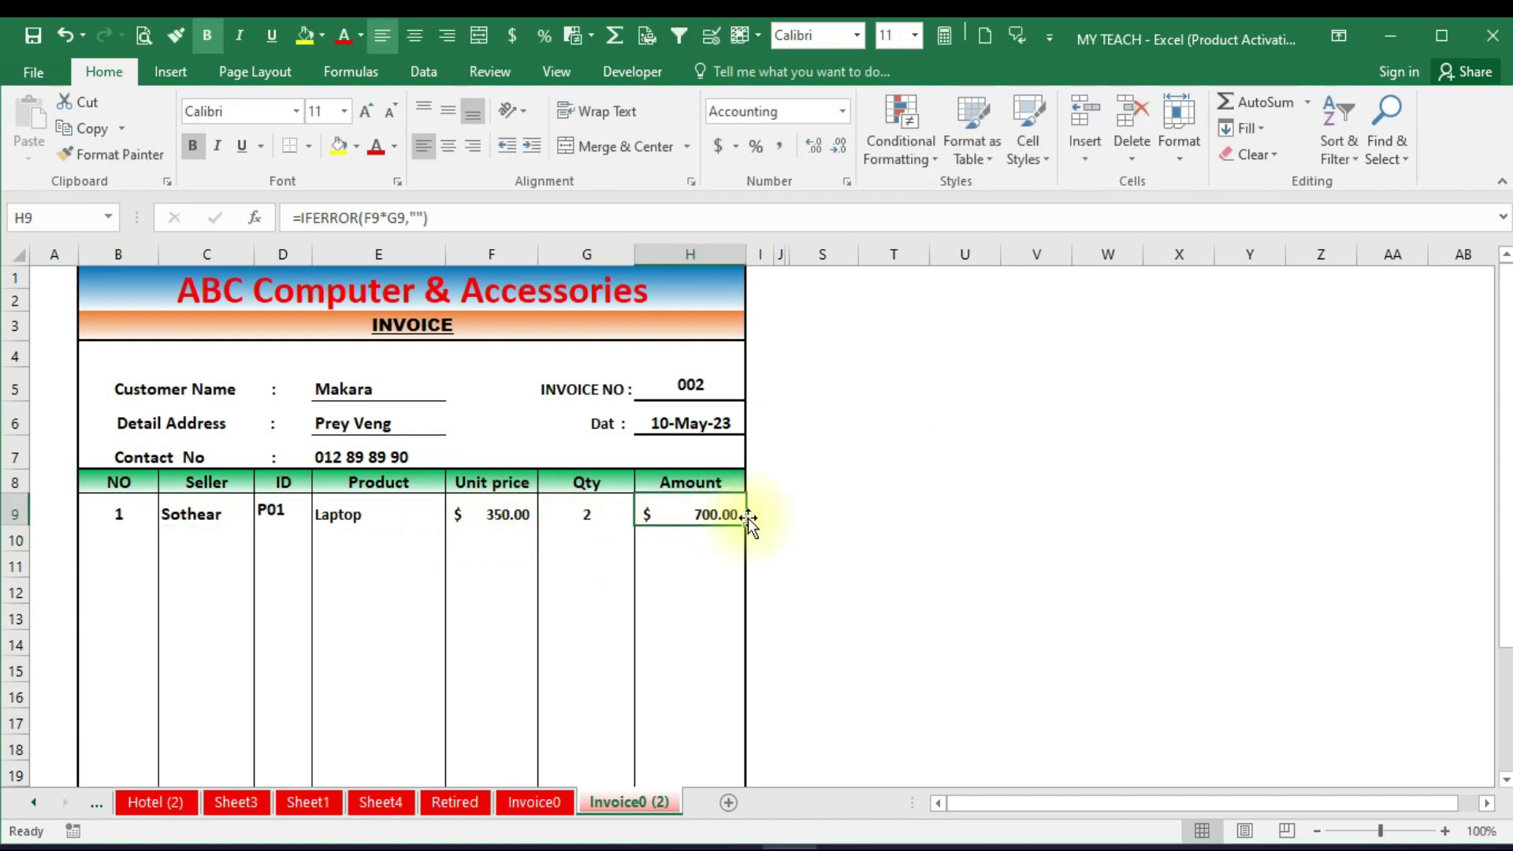
Add a second line for seller Yama, VGA at $2.00, with quantity 2
{"action": "left_click", "coordinate": [241, 544]}
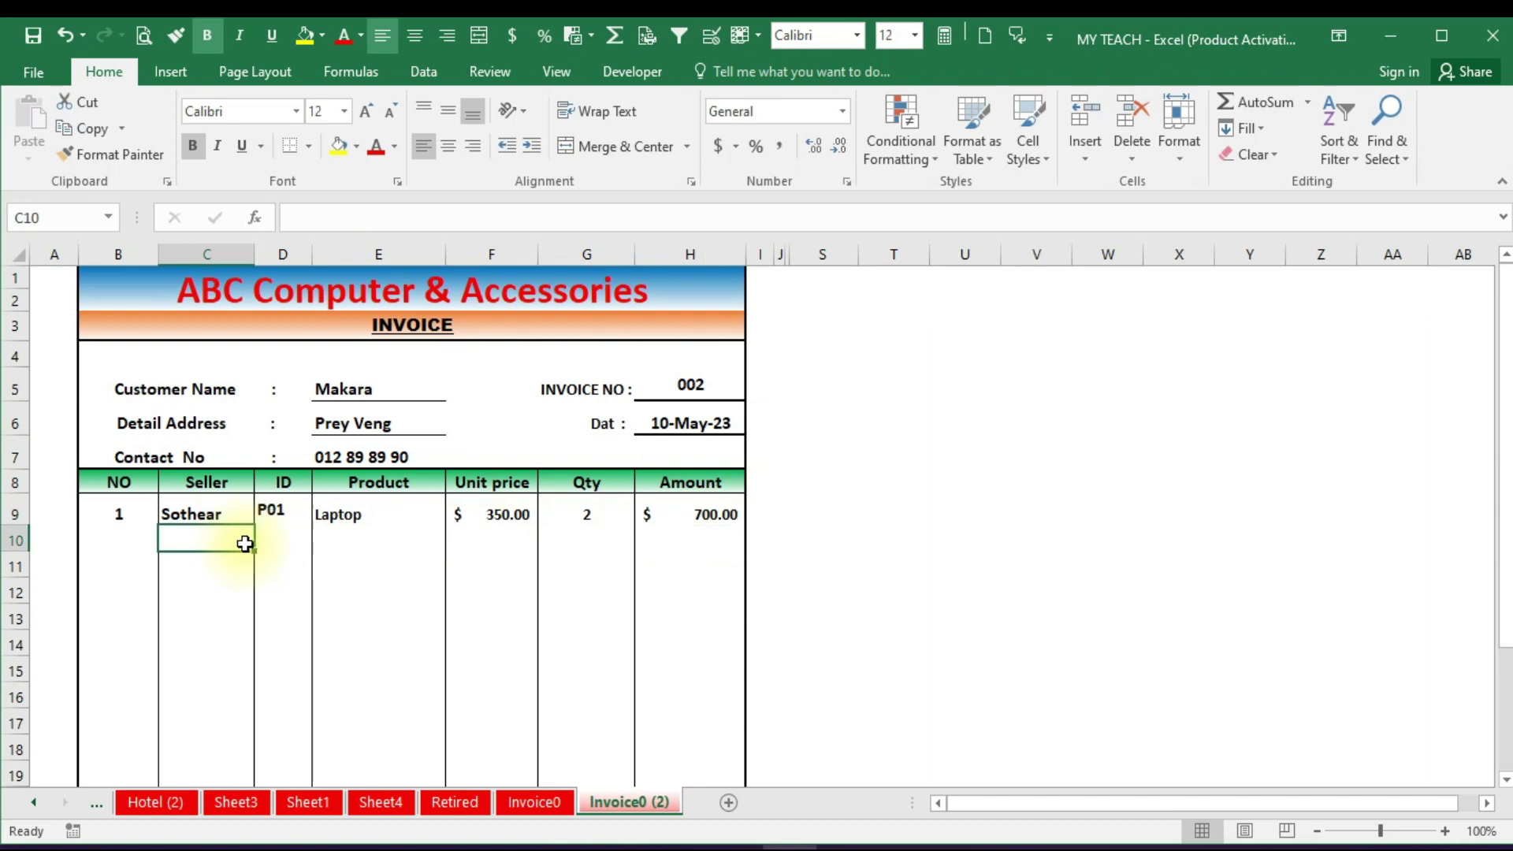
{"action": "left_click", "coordinate": [264, 540]}
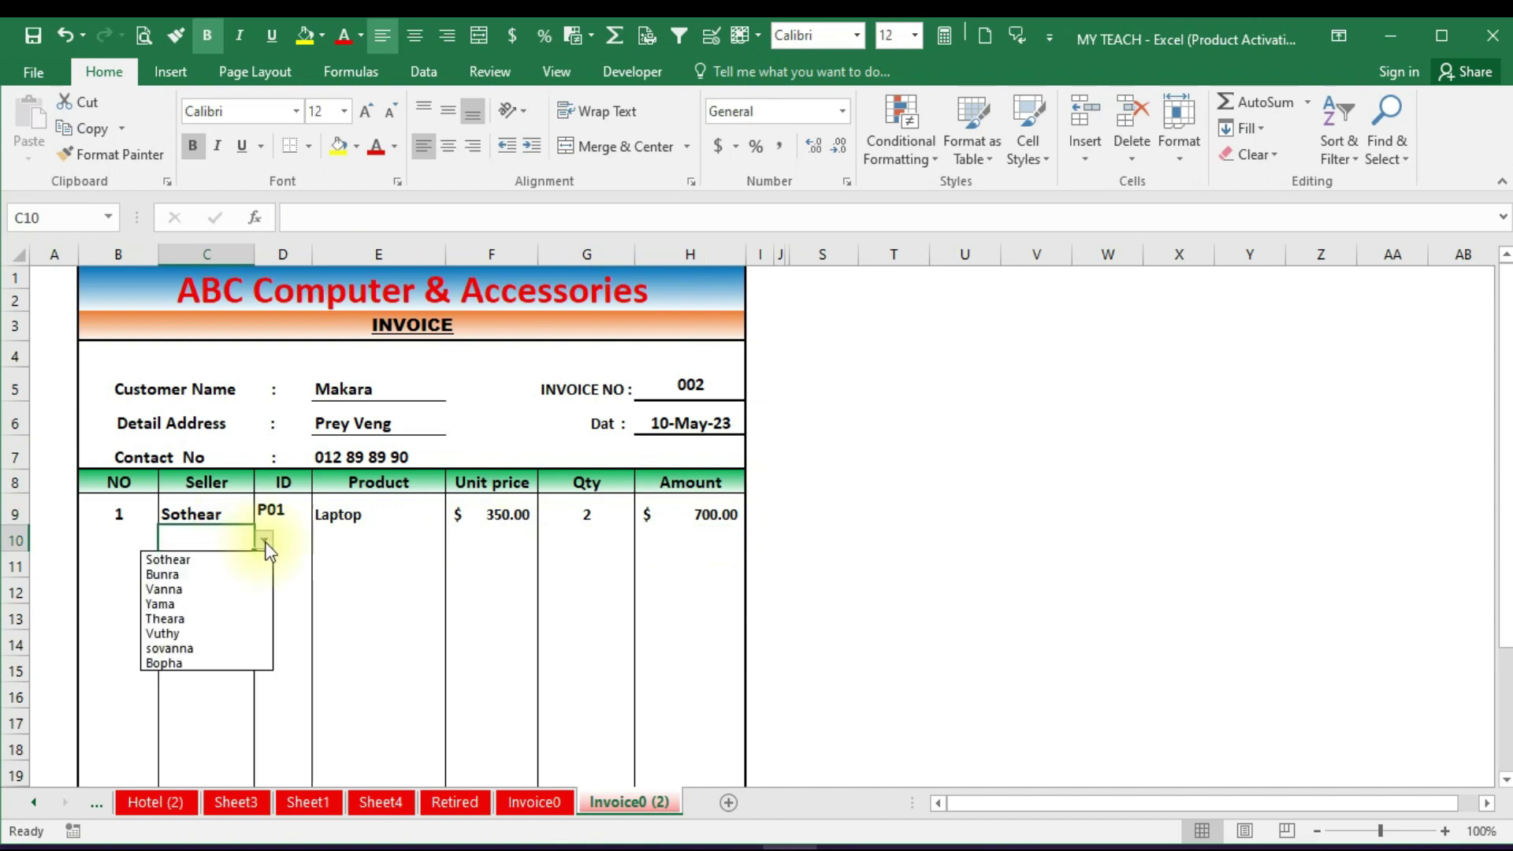
{"action": "left_click", "coordinate": [167, 603]}
{"action": "left_click", "coordinate": [372, 590]}
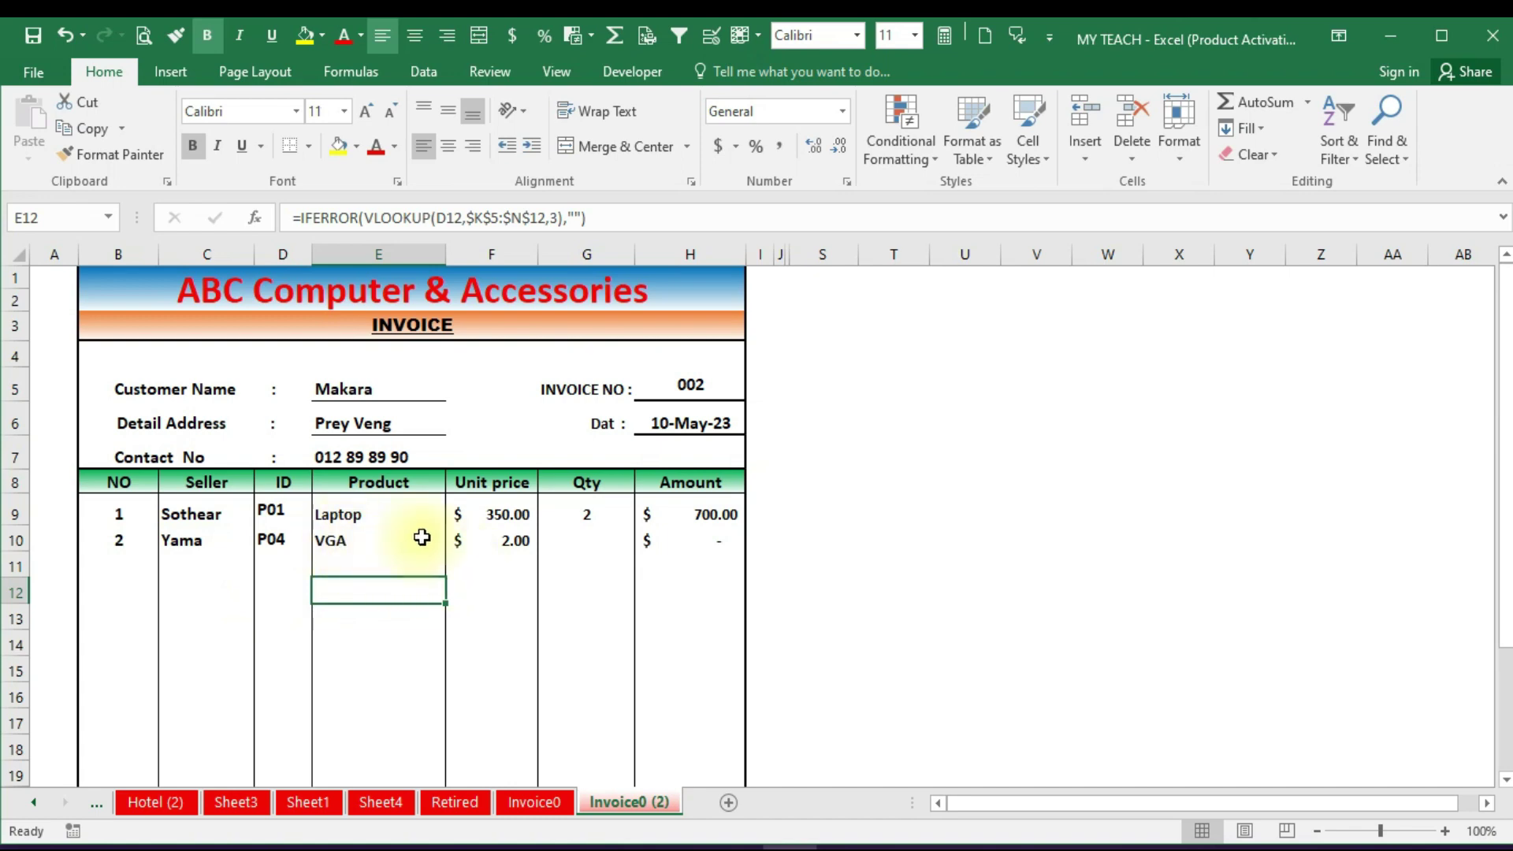
{"action": "left_click", "coordinate": [509, 540]}
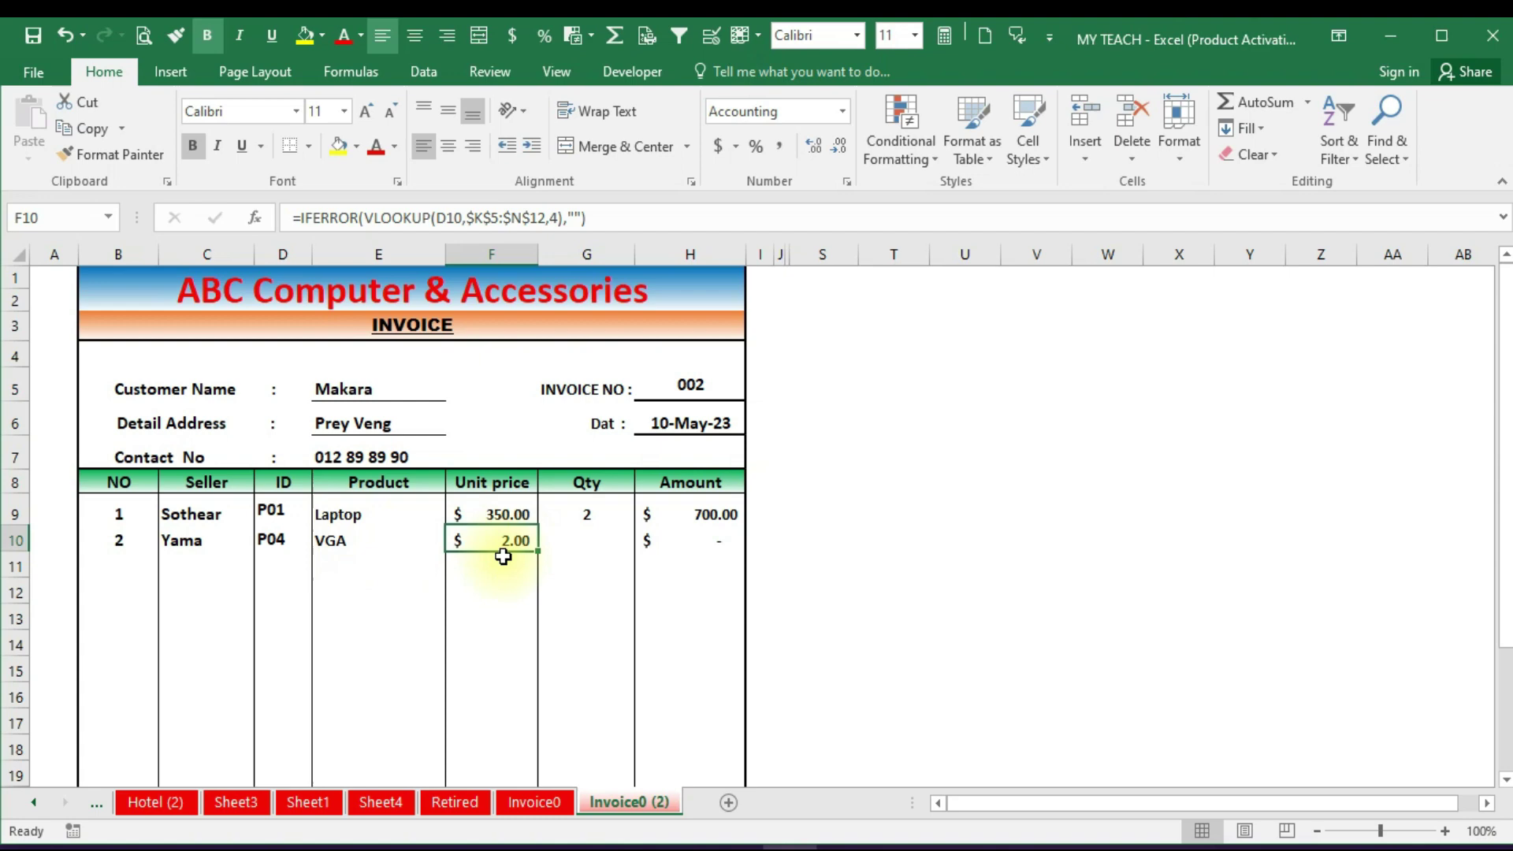
{"action": "left_click", "coordinate": [599, 537]}
{"action": "type", "text": "2"}
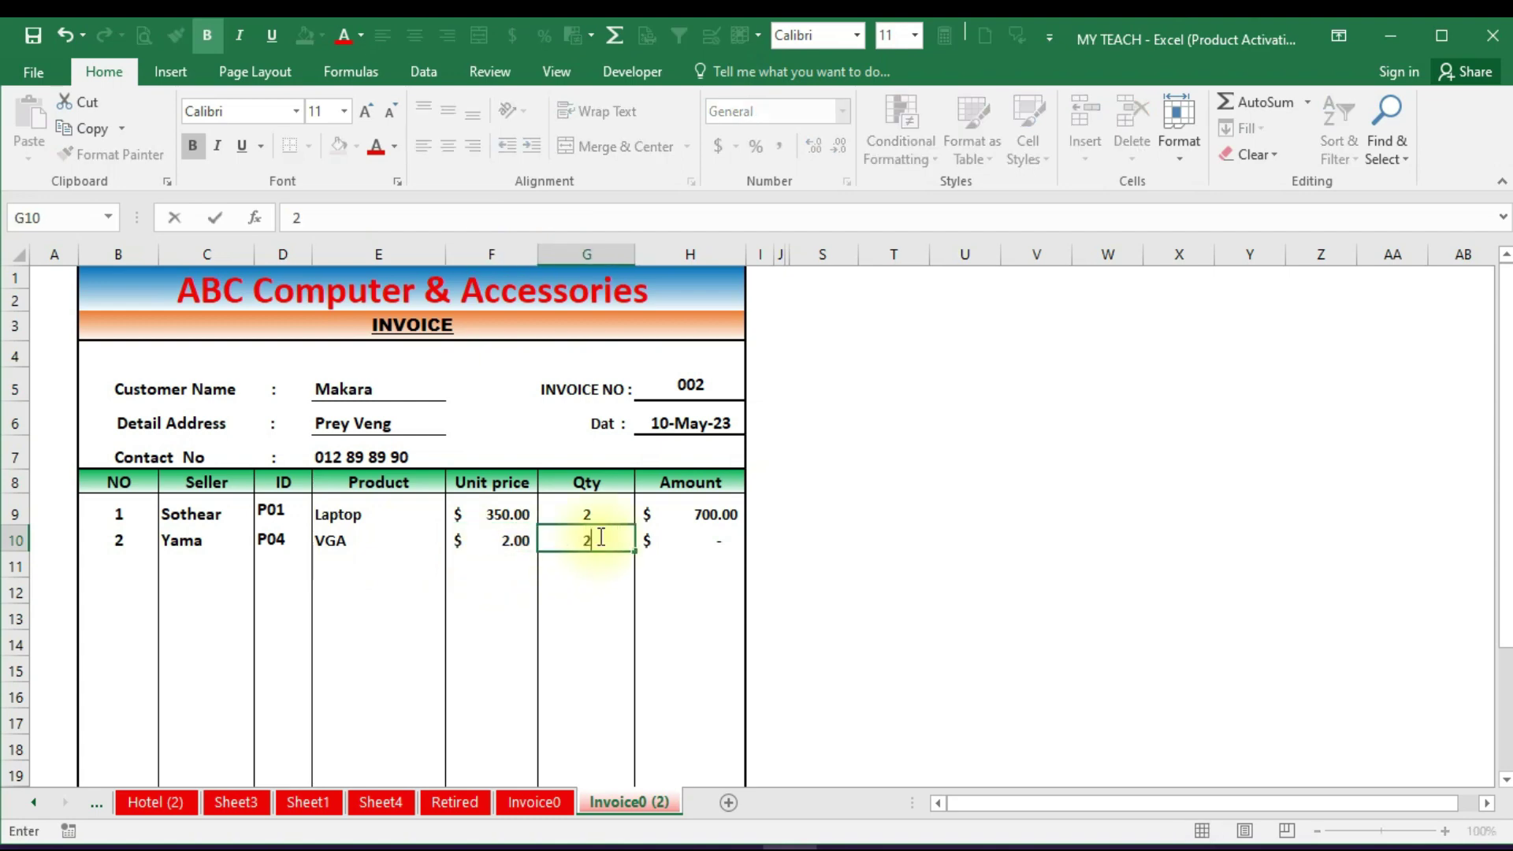
{"action": "key", "text": "Return"}
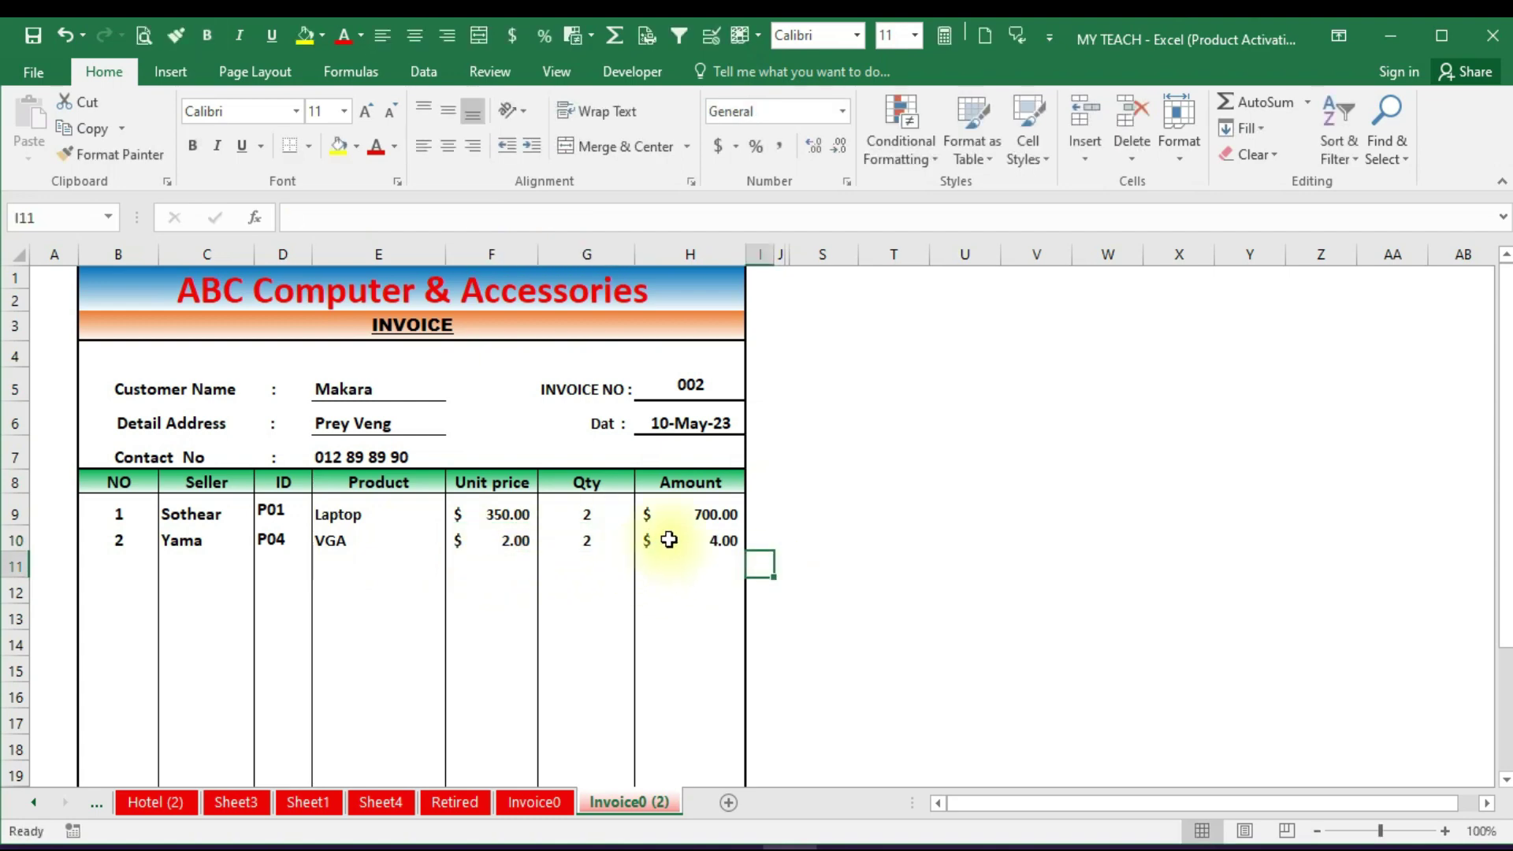
{"action": "left_click", "coordinate": [671, 540]}
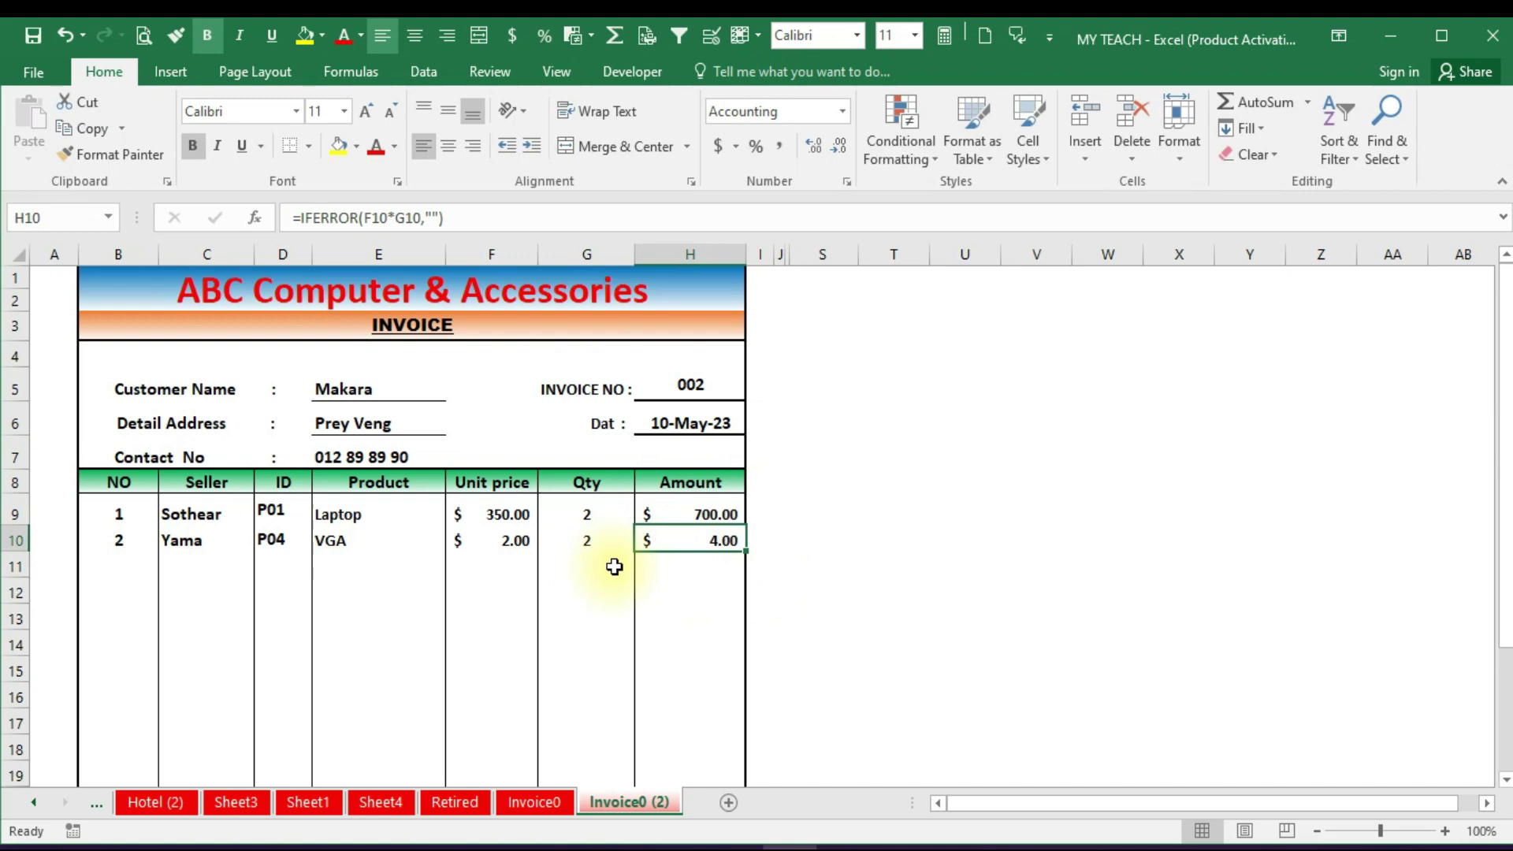
Delete the 2,000.00 deposit in H23 so Remaining matches the $704.00 total
{"action": "scroll", "coordinate": [333, 535], "scroll_direction": "down", "scroll_amount": 1}
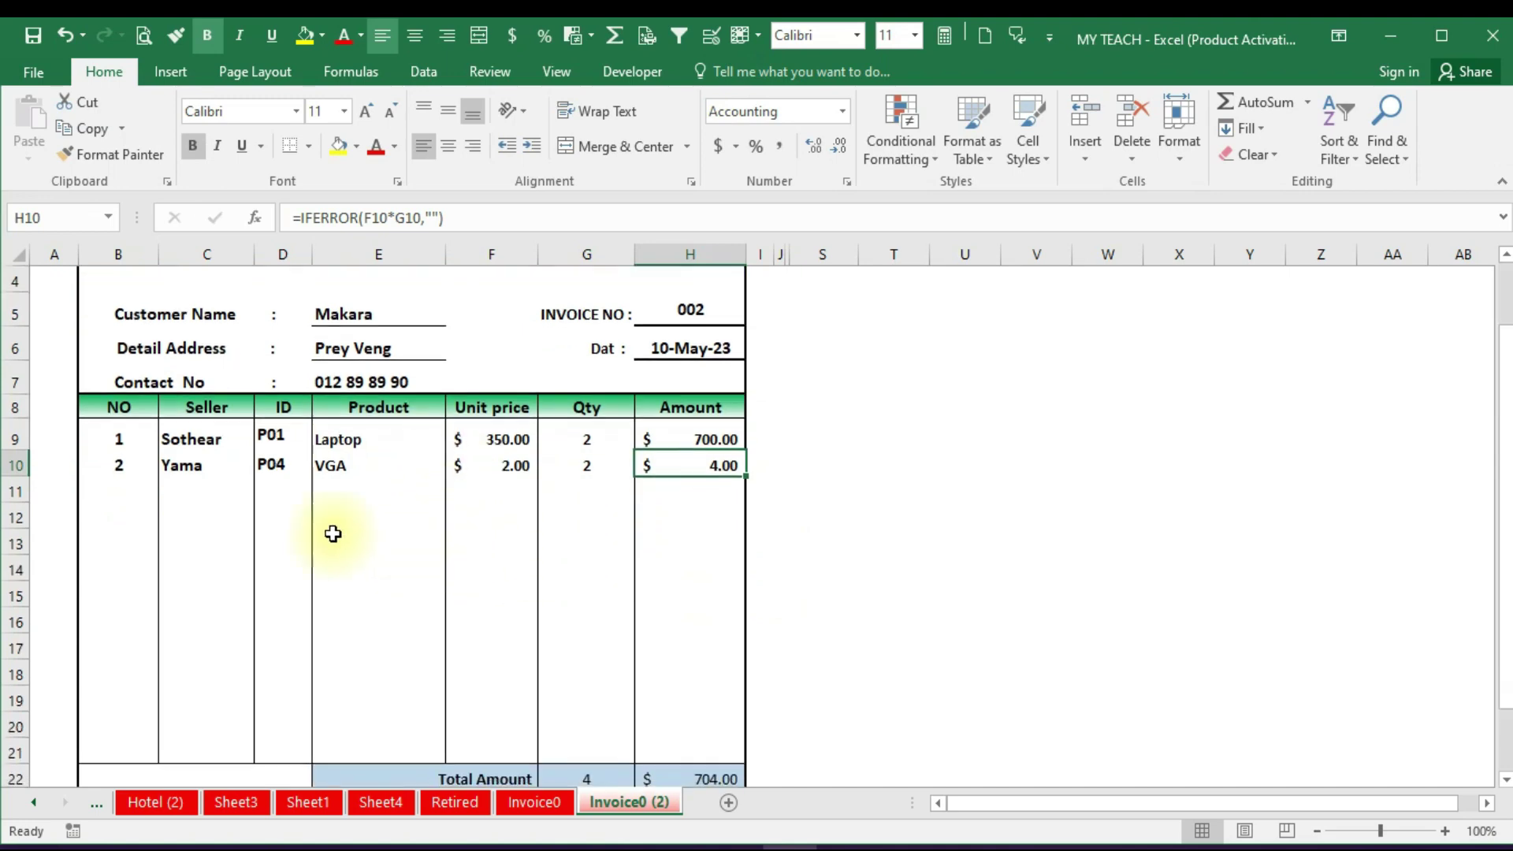
{"action": "scroll", "coordinate": [659, 505], "scroll_direction": "down", "scroll_amount": 1}
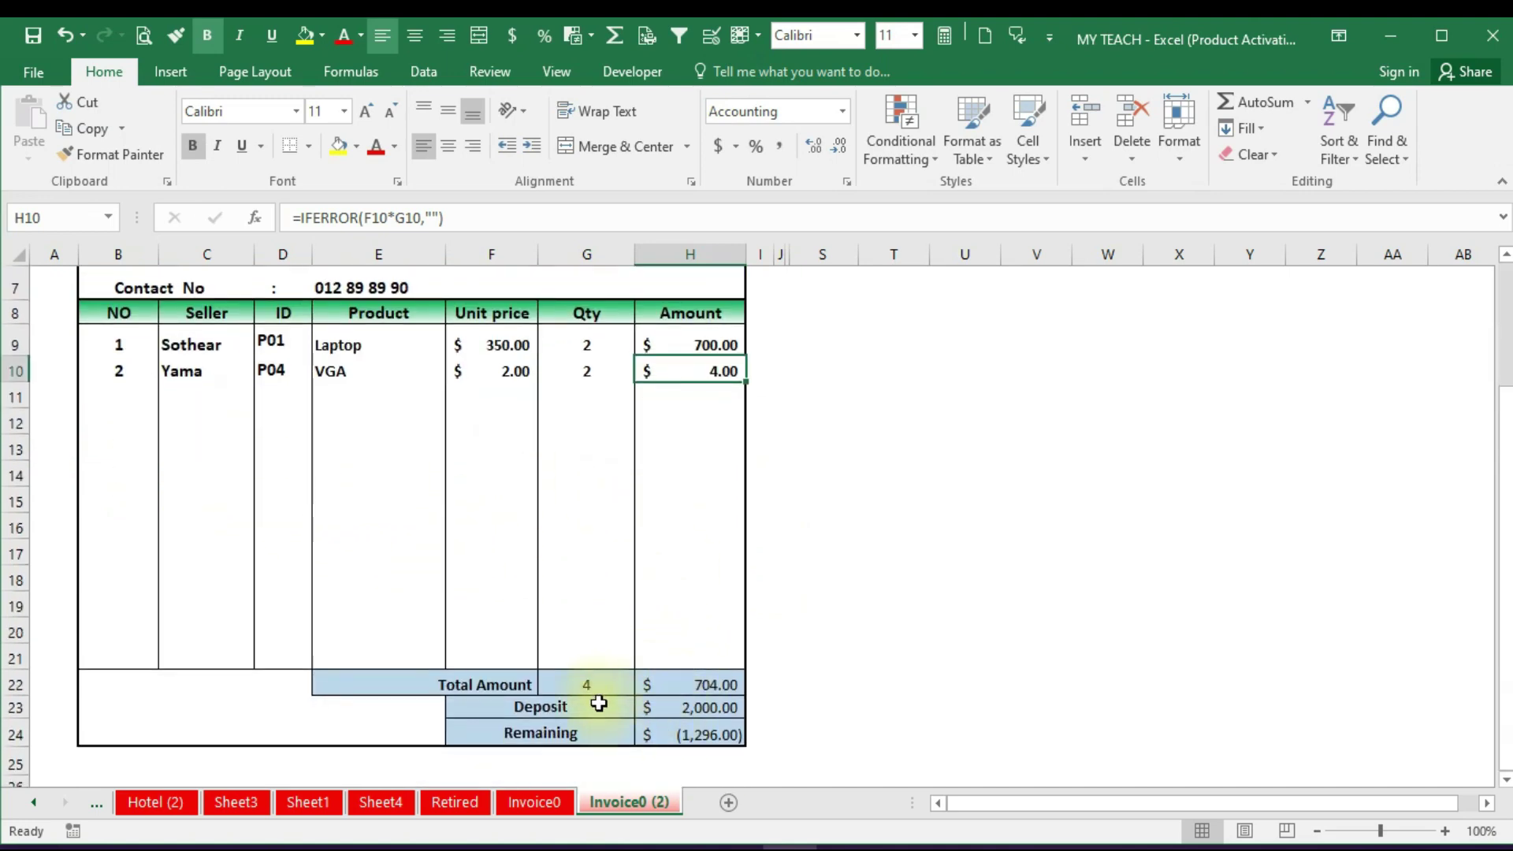
{"action": "scroll", "coordinate": [717, 678], "scroll_direction": "down", "scroll_amount": 1}
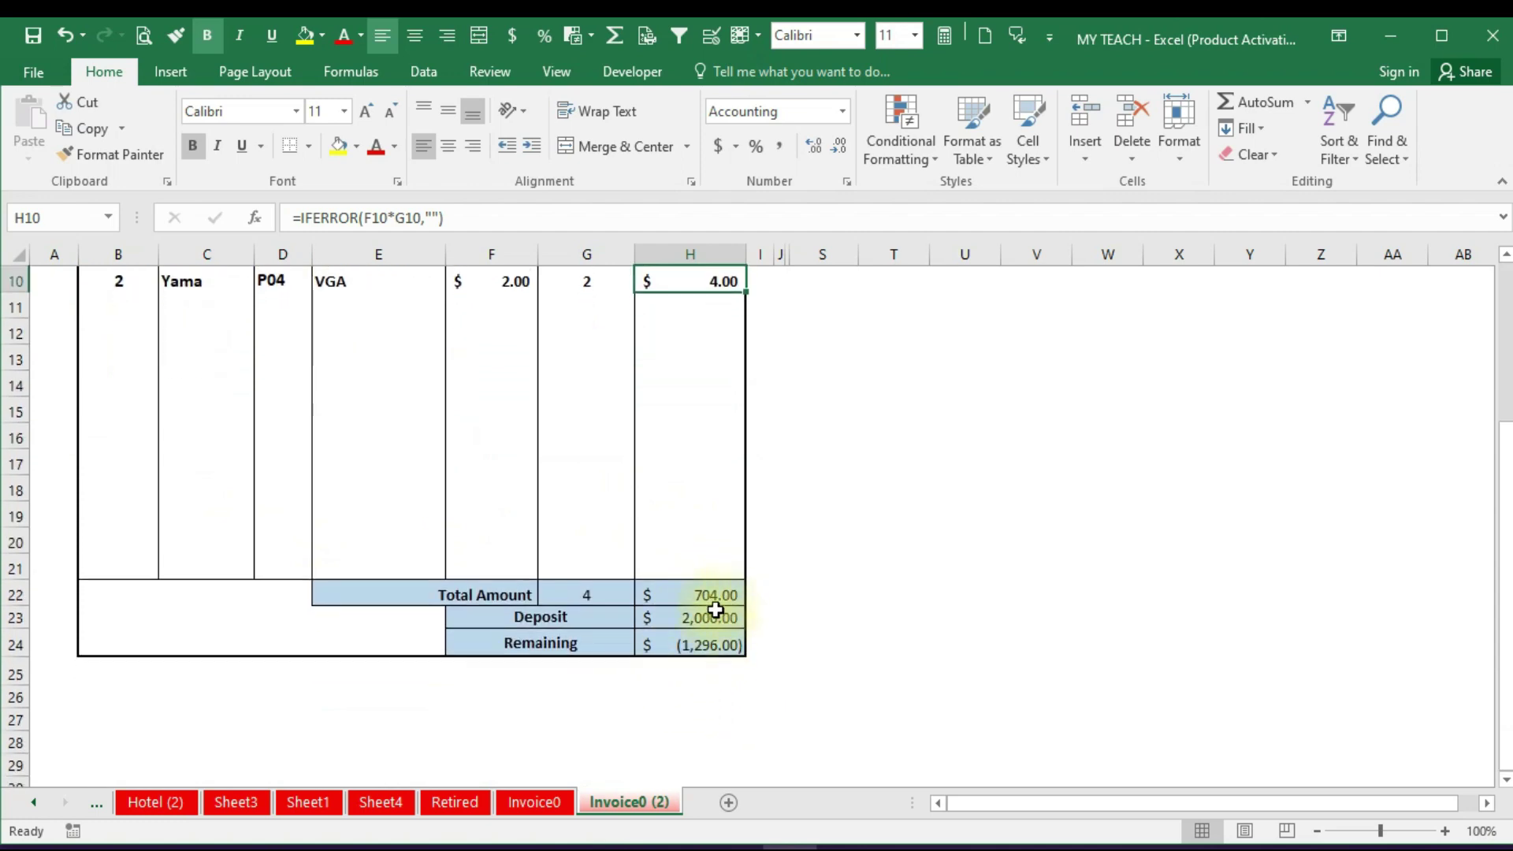
{"action": "left_click", "coordinate": [716, 617]}
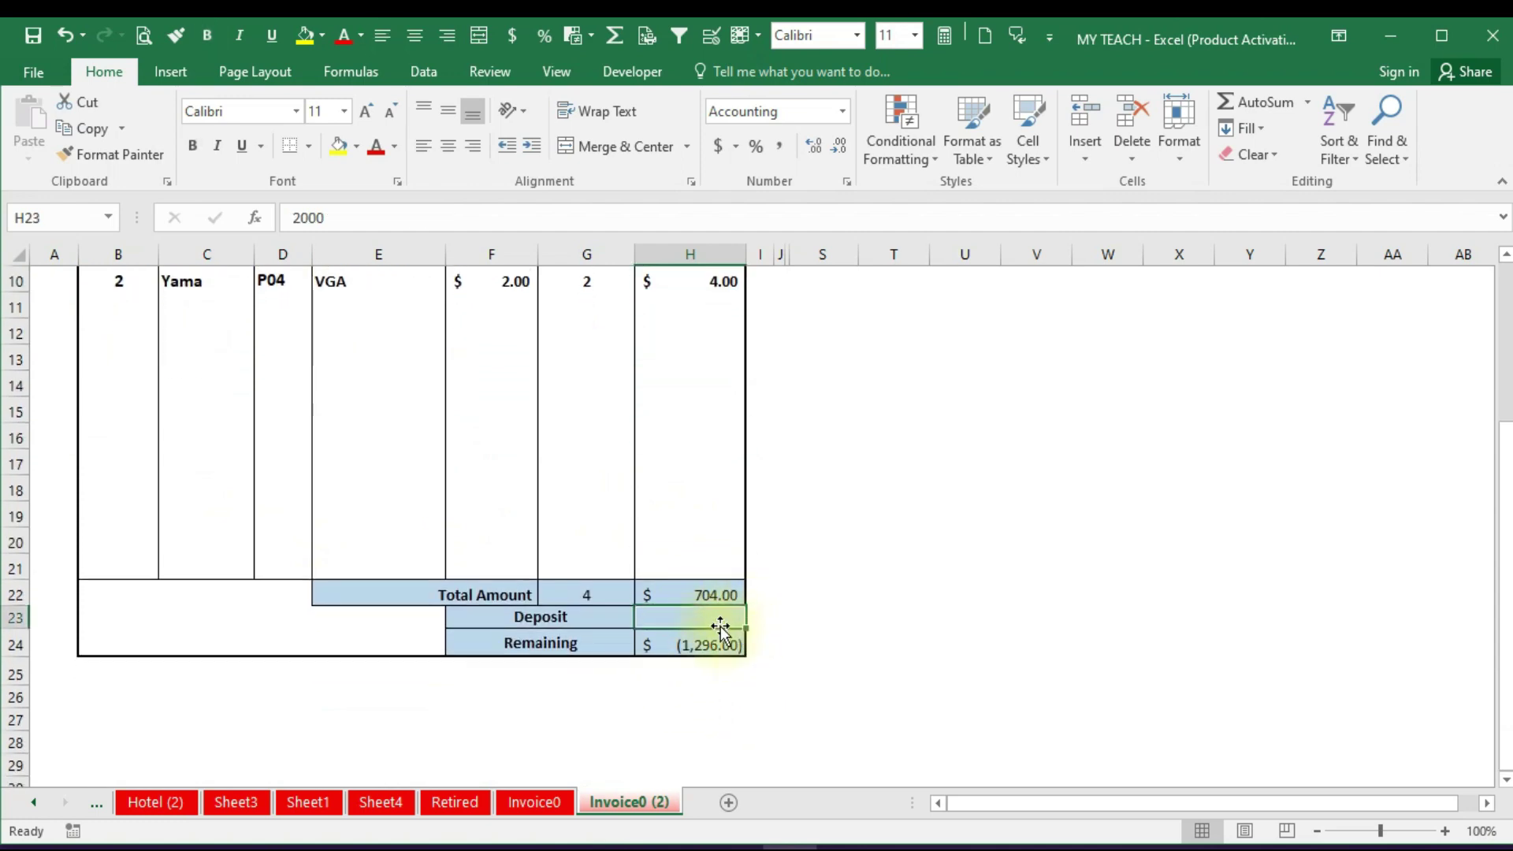
{"action": "key", "text": "Delete"}
{"action": "left_click", "coordinate": [720, 595]}
{"action": "scroll", "coordinate": [727, 587], "scroll_direction": "up", "scroll_amount": 1}
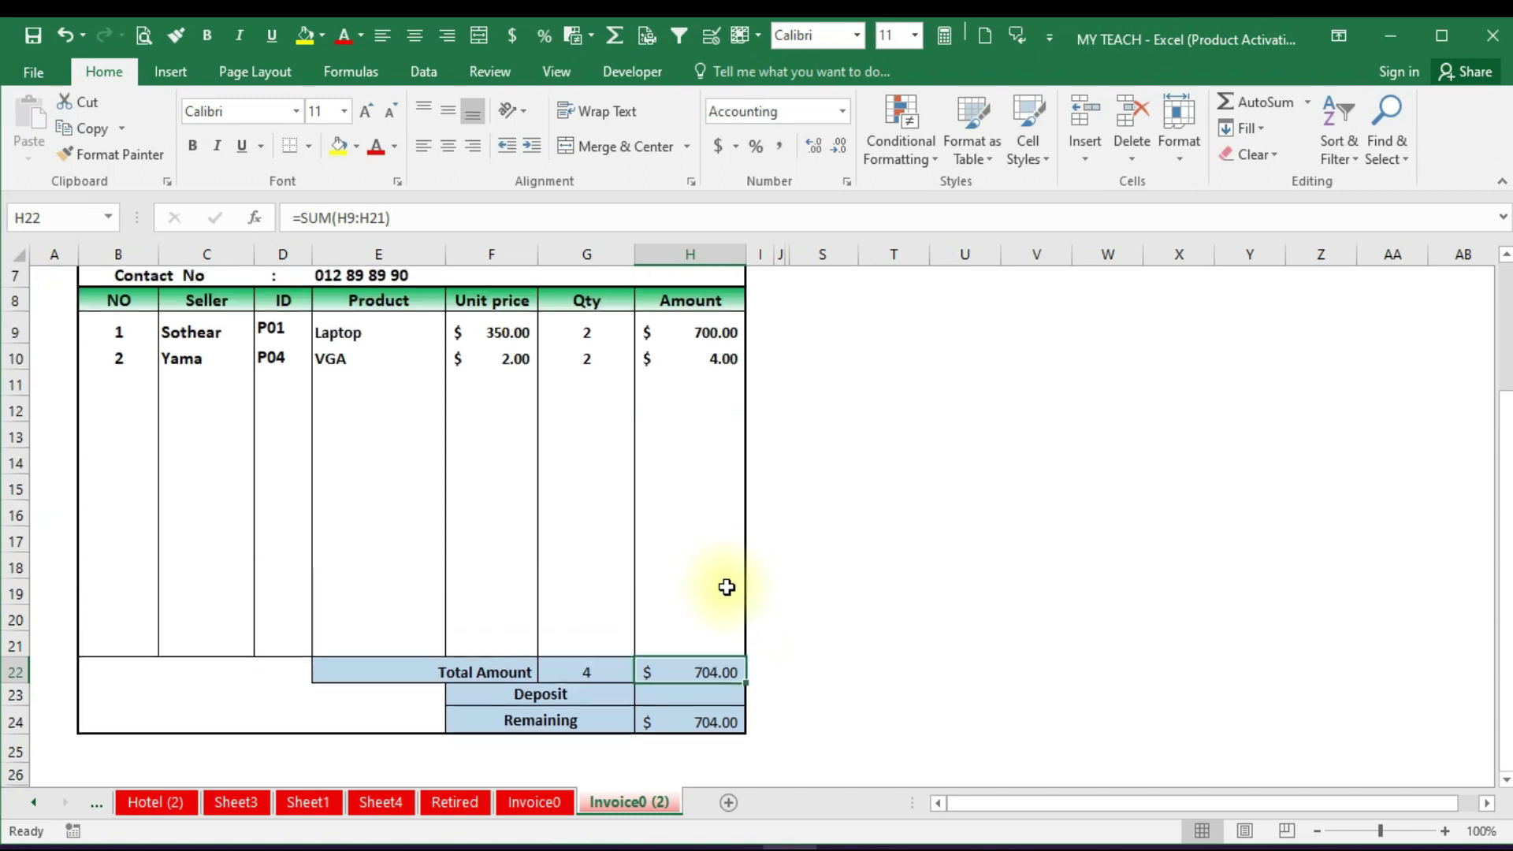
{"action": "left_click", "coordinate": [689, 735]}
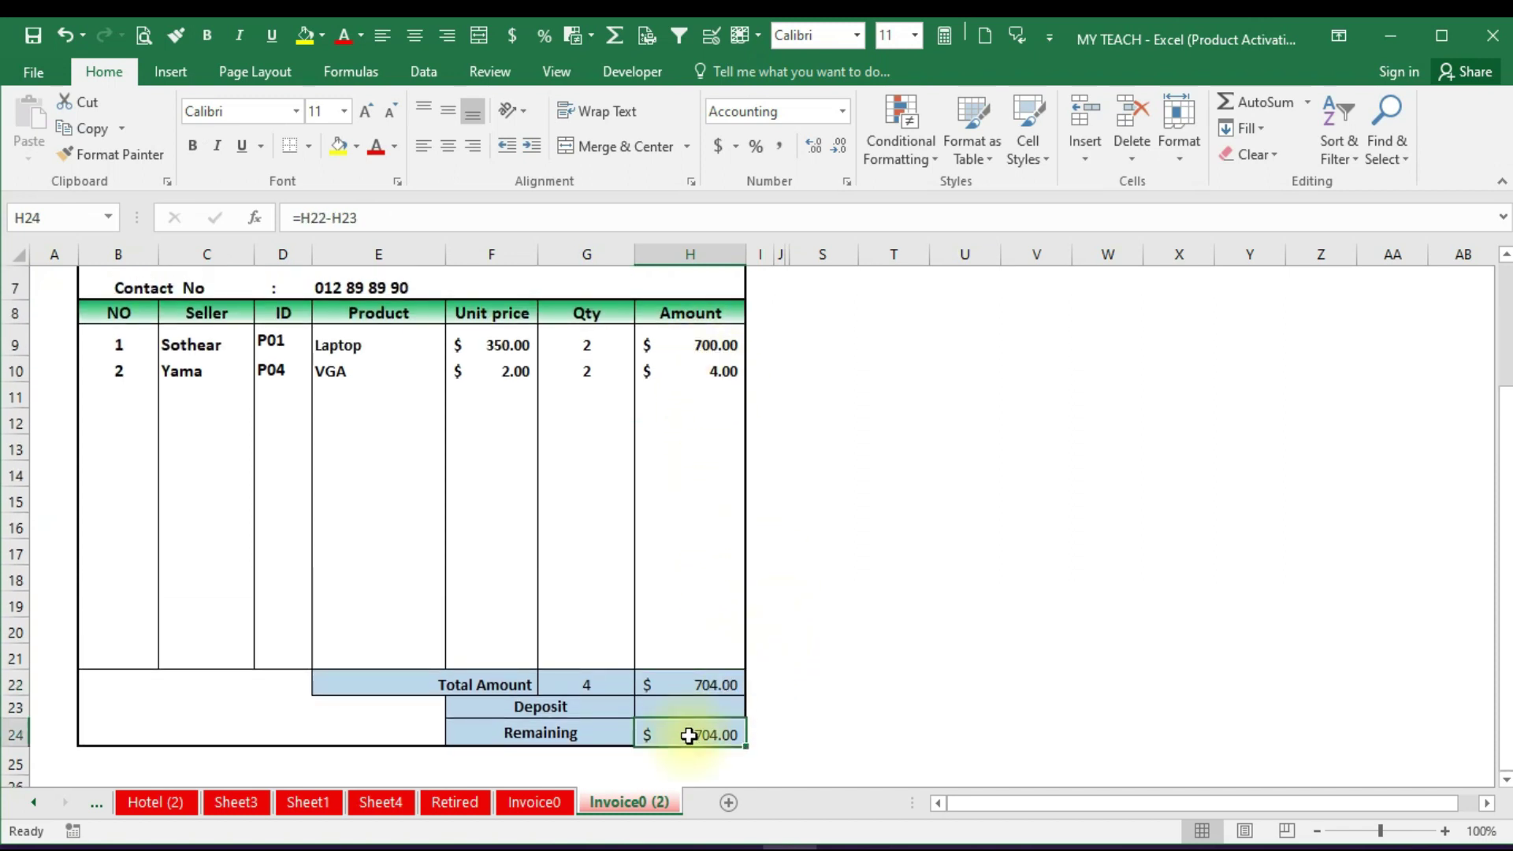
{"action": "scroll", "coordinate": [688, 736], "scroll_direction": "down", "scroll_amount": 1}
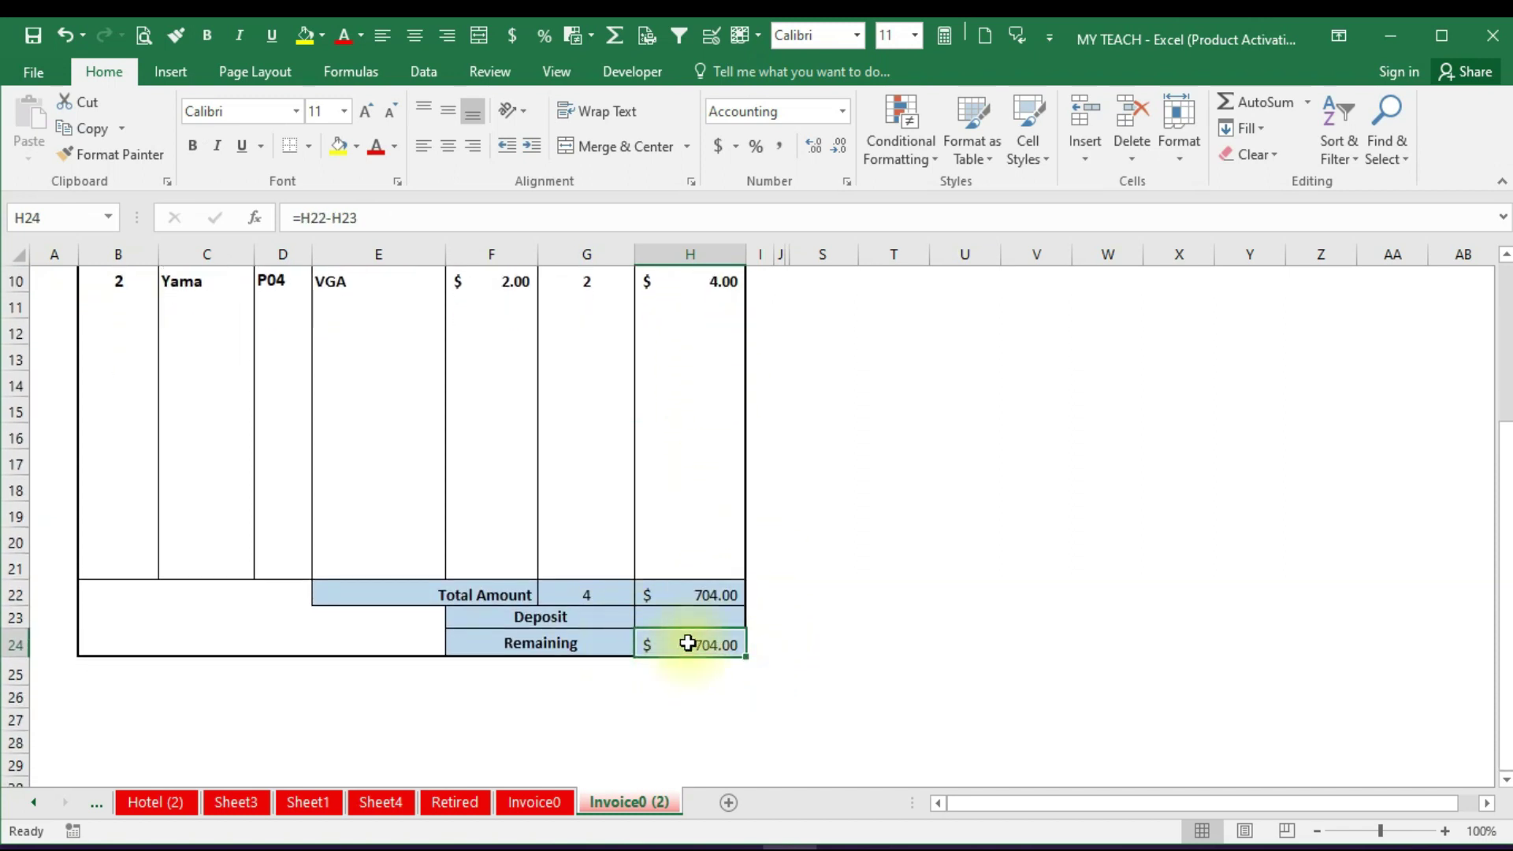
{"action": "scroll", "coordinate": [572, 598], "scroll_direction": "up", "scroll_amount": 3}
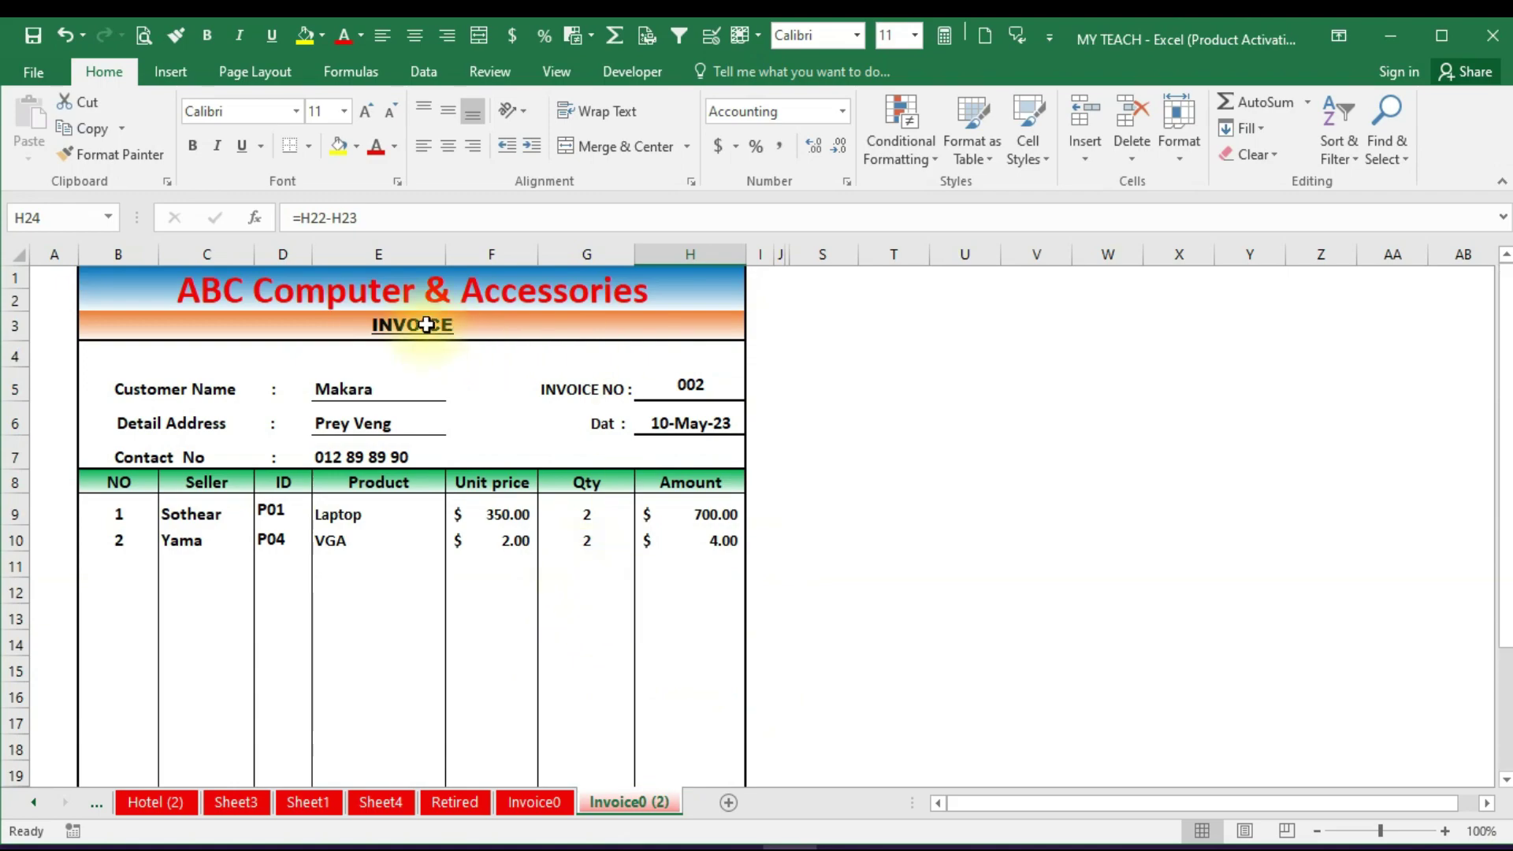
Preview the invoice for printing, then return and empty it through the save prompt
{"action": "left_click", "coordinate": [148, 35]}
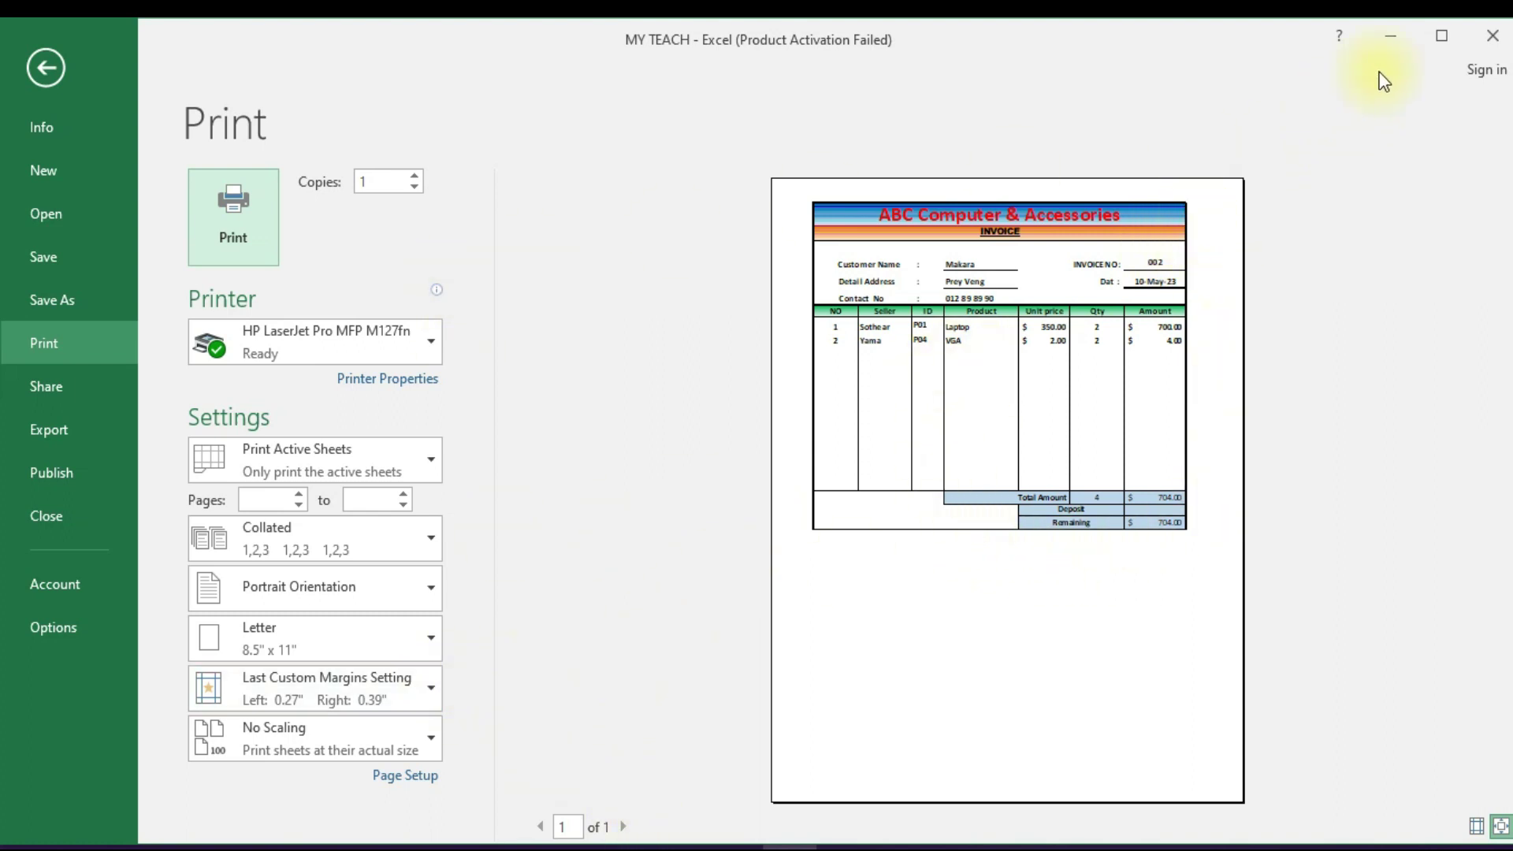
{"action": "left_click", "coordinate": [1490, 44]}
{"action": "left_click", "coordinate": [670, 465]}
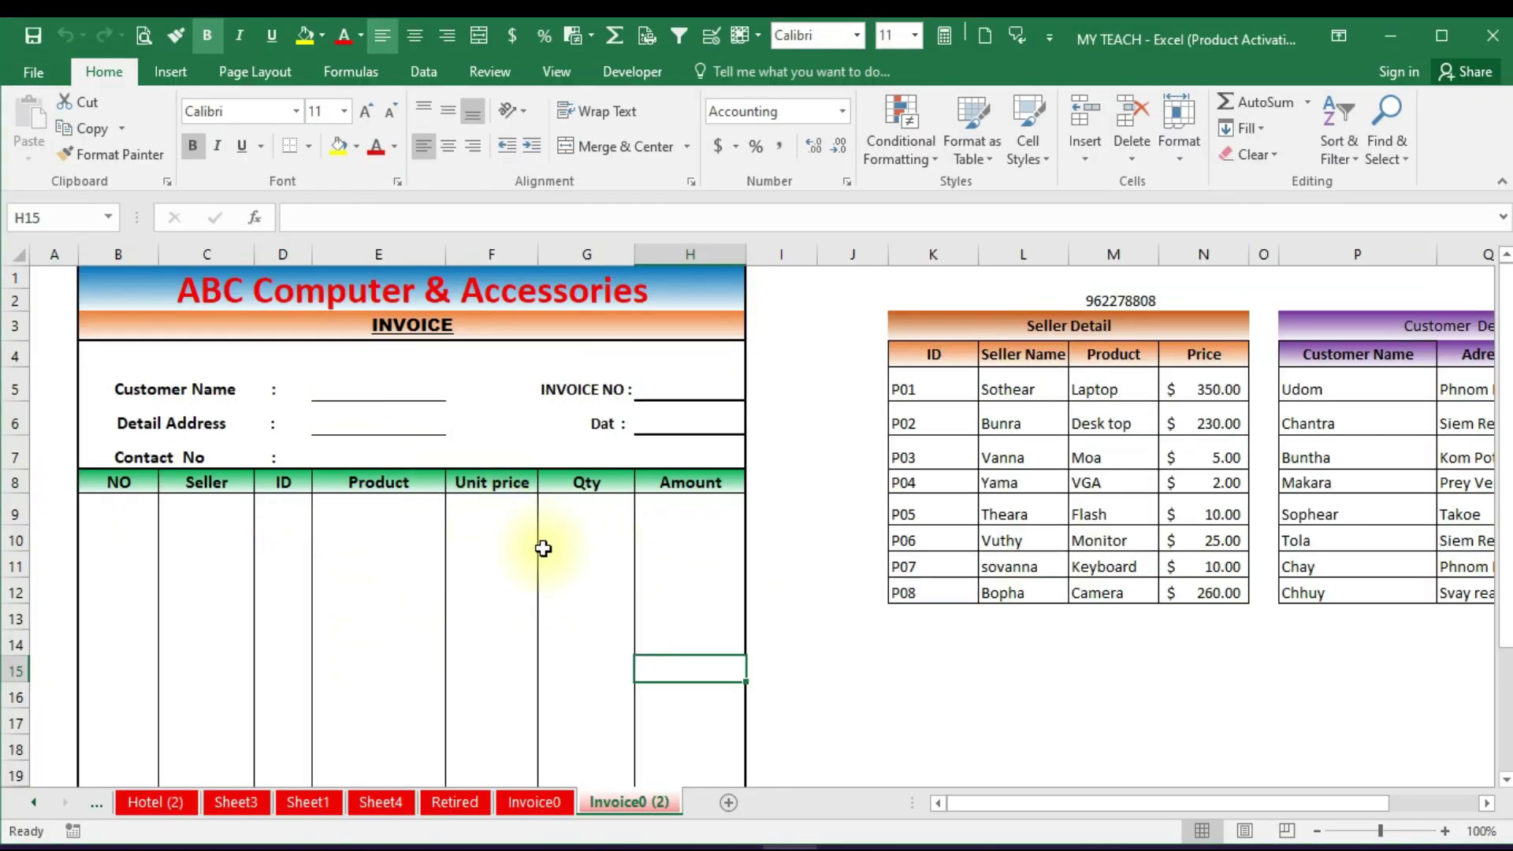
{"action": "left_click", "coordinate": [526, 564]}
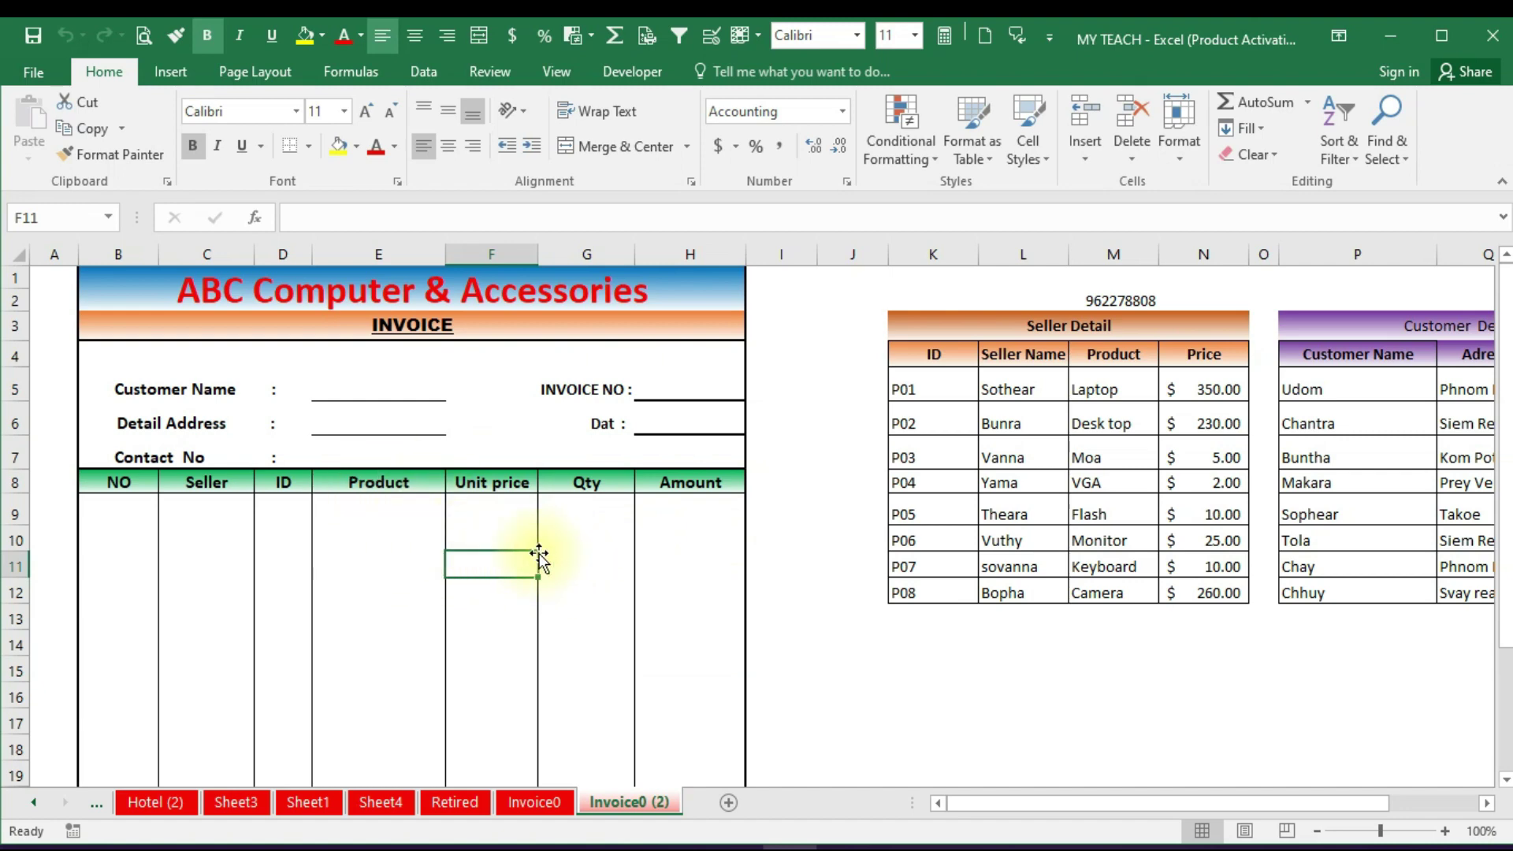
{"action": "left_click", "coordinate": [390, 386]}
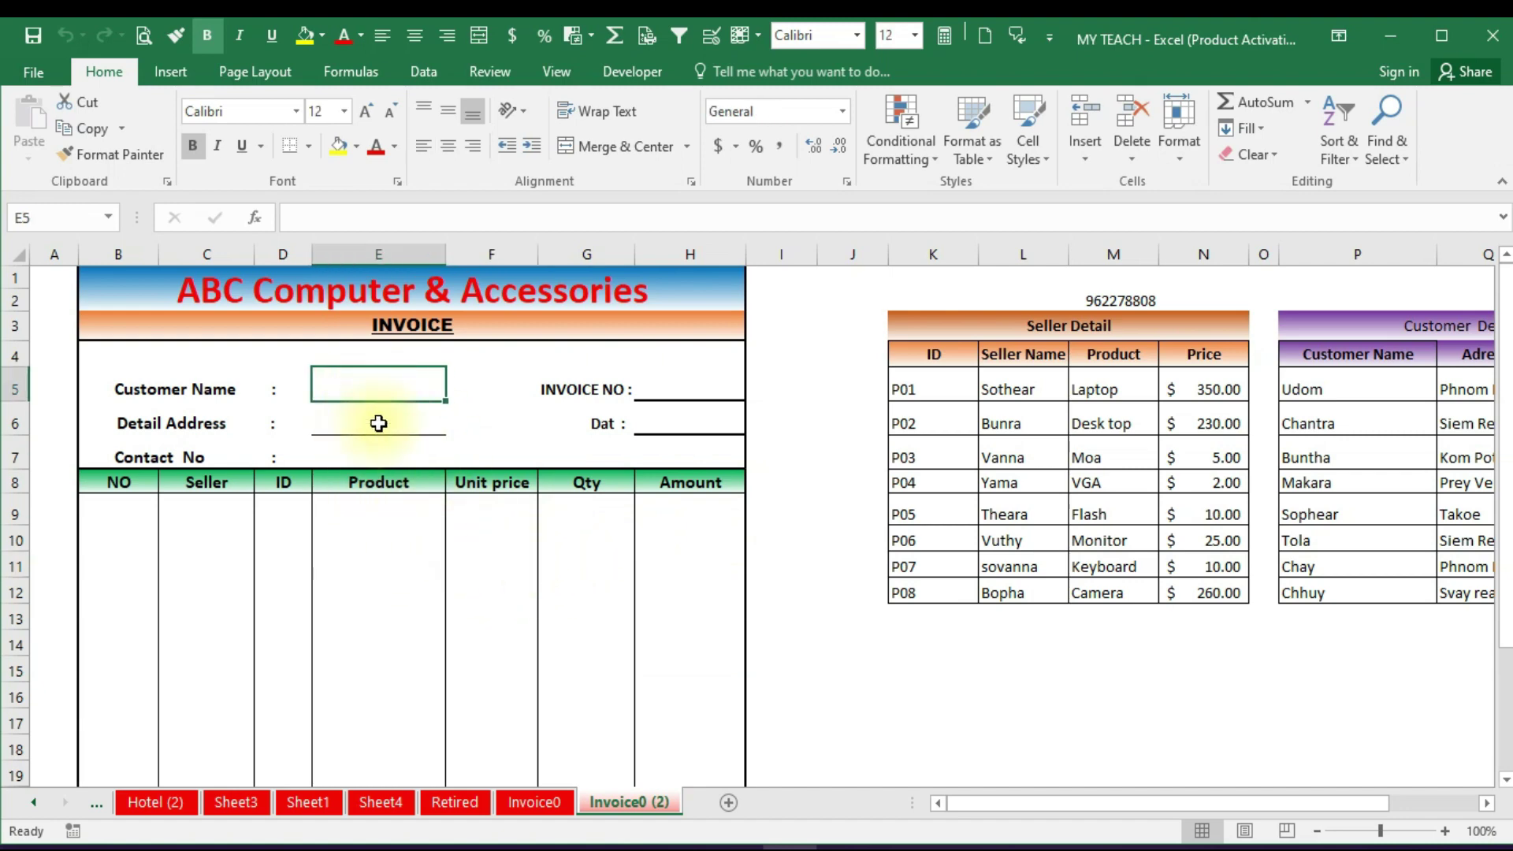
{"action": "left_click", "coordinate": [386, 424]}
{"action": "left_click", "coordinate": [384, 451]}
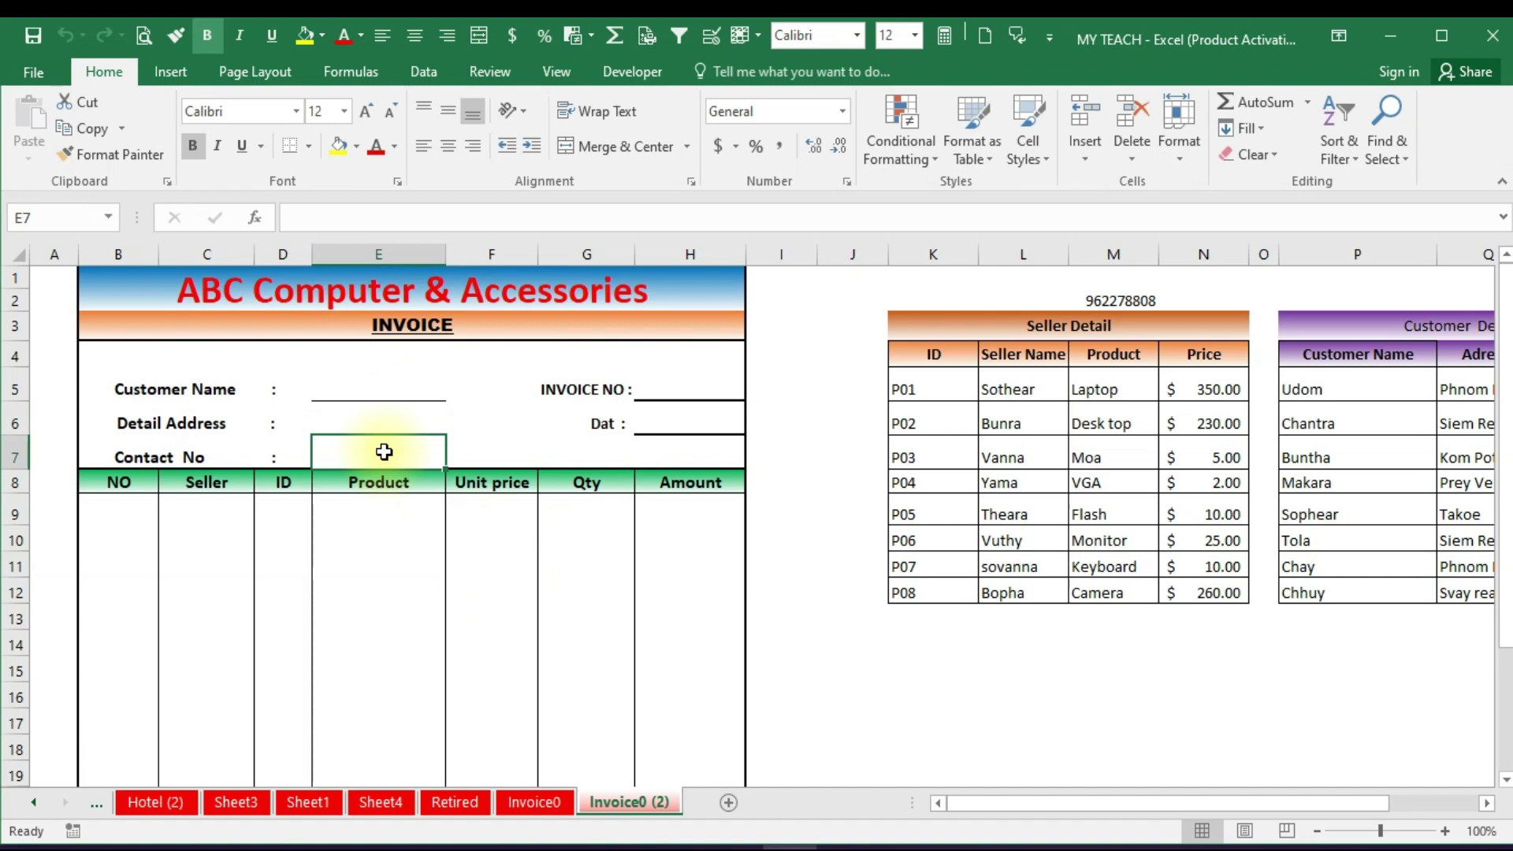